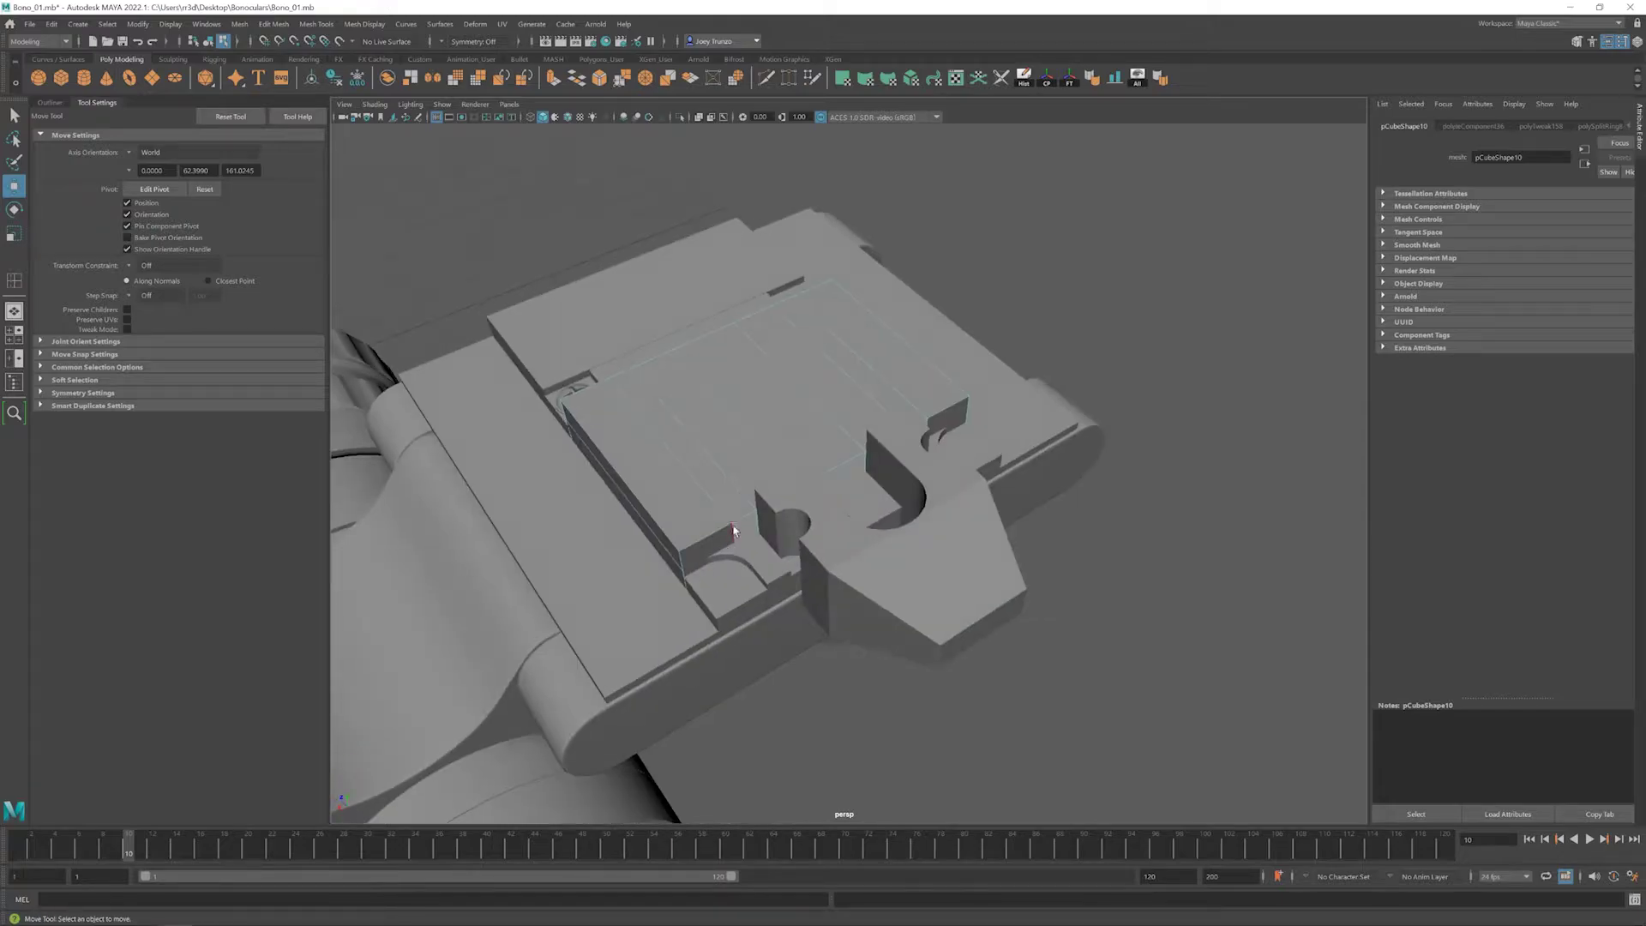
# - Extrude the open edges along the stepped plate's screw side to extend the middle section between the two corner notches
pyautogui.press('t')
pyautogui.hotkey('ctrl', 'z')
pyautogui.keyDown('alt'); pyautogui.moveTo(918, 431); pyautogui.dragTo(897, 506); pyautogui.keyUp('alt')
pyautogui.press('q')
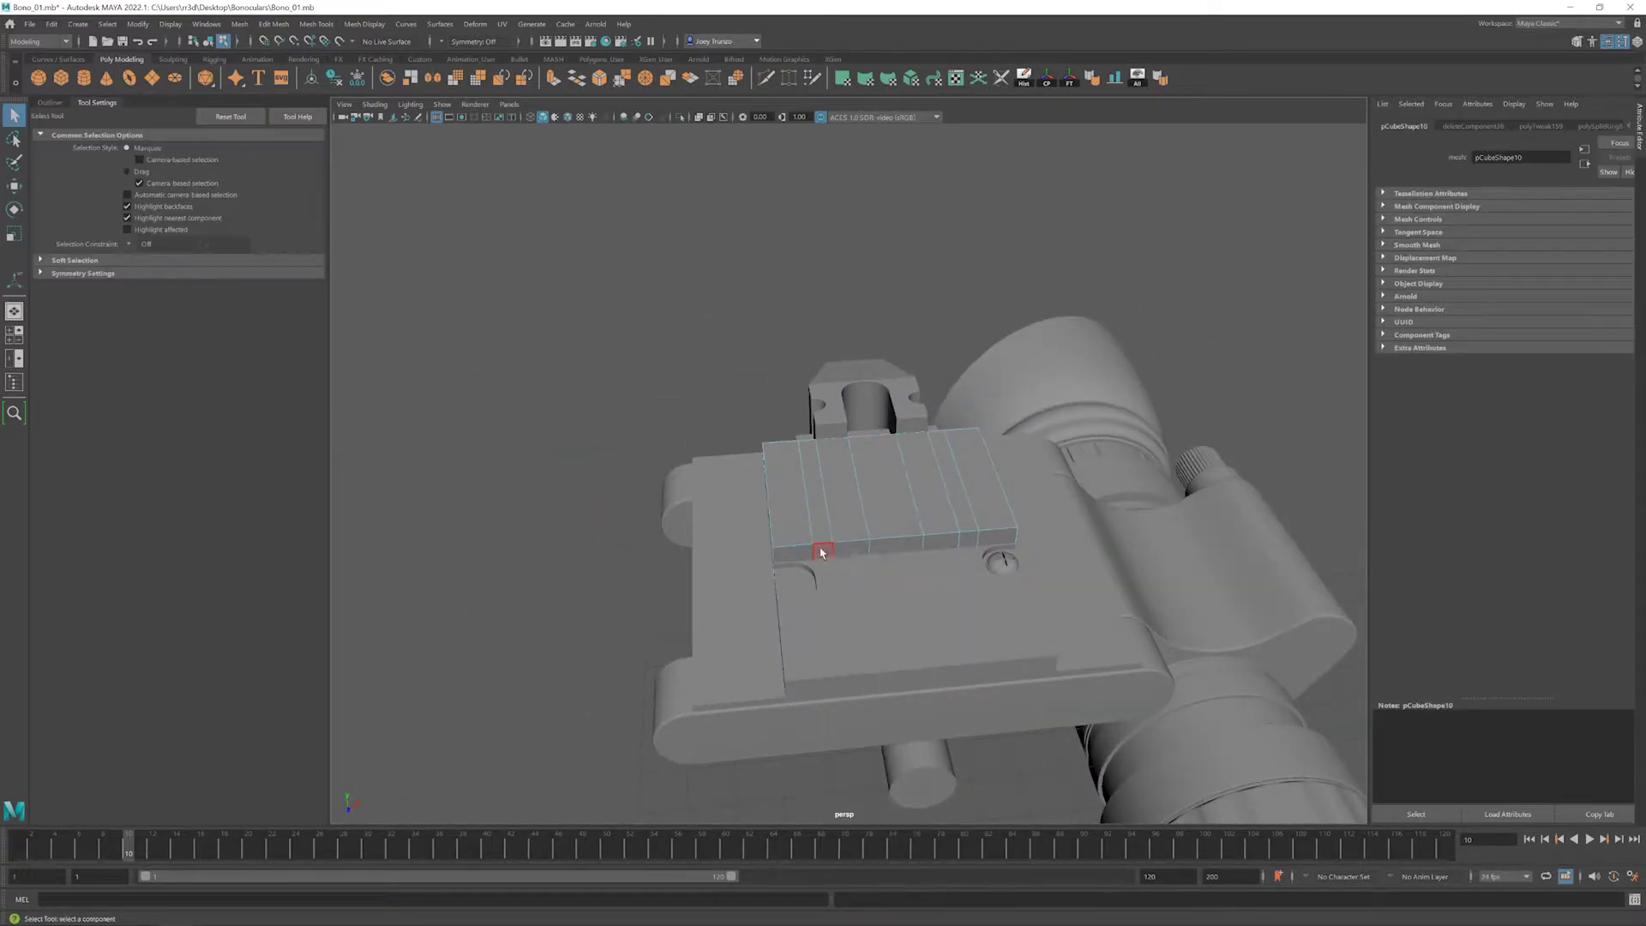
pyautogui.keyDown('shift'); pyautogui.moveTo(961, 542); pyautogui.dragTo(827, 549, button='right'); pyautogui.keyUp('shift')
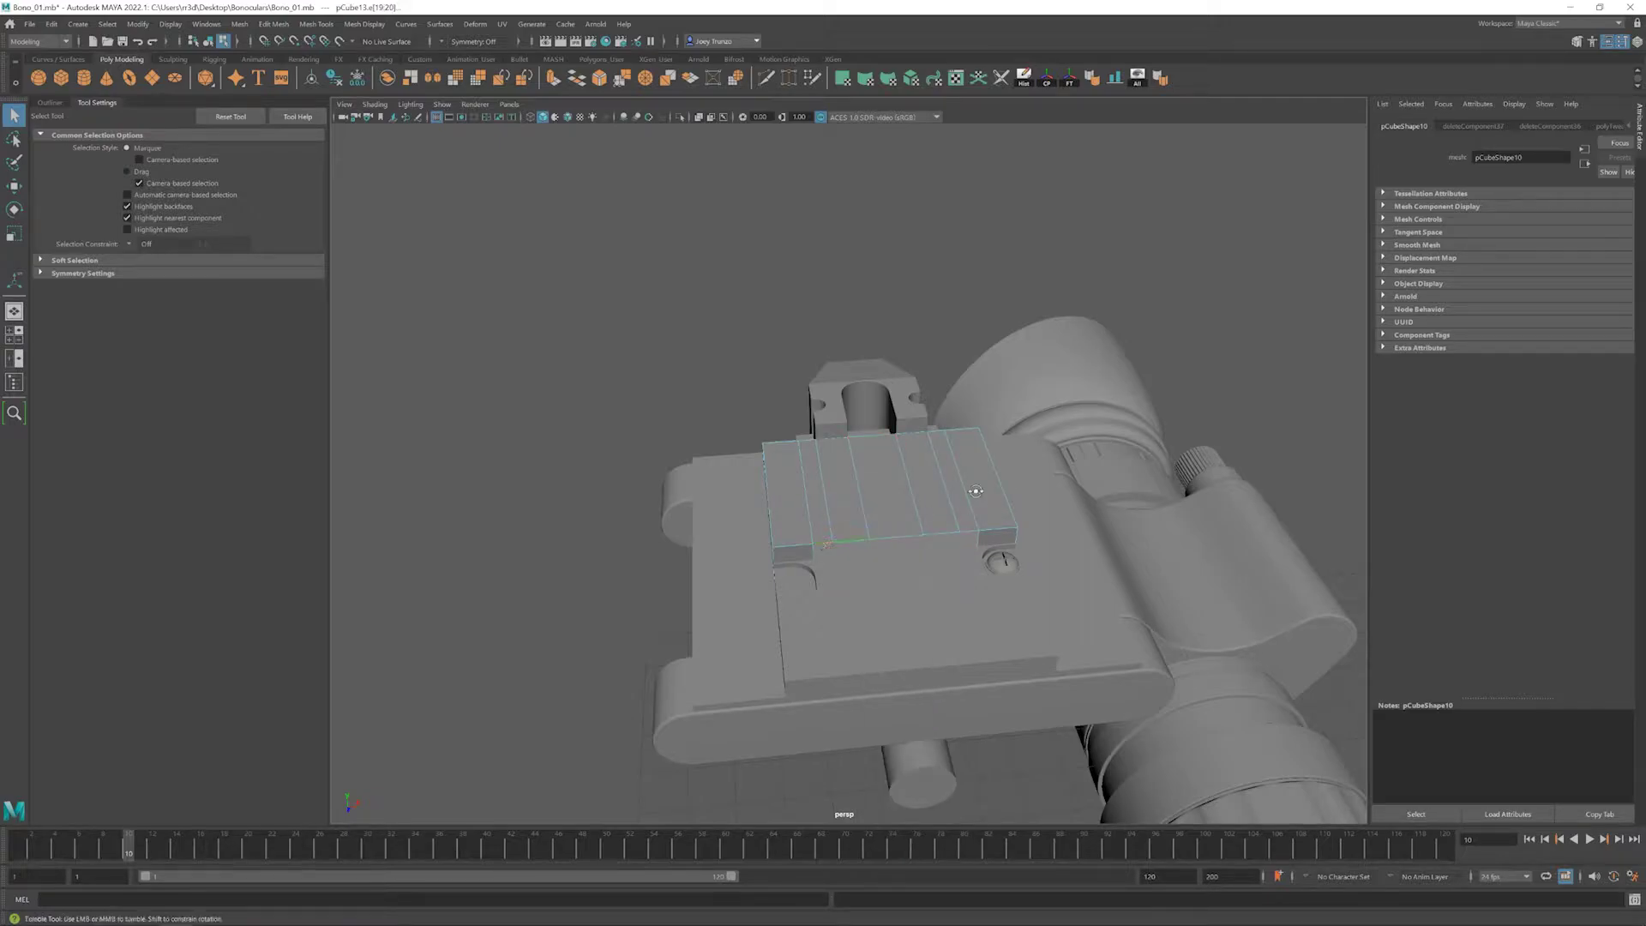
pyautogui.keyDown('alt'); pyautogui.moveTo(976, 491); pyautogui.dragTo(917, 491); pyautogui.keyUp('alt')
pyautogui.hotkey('ctrl', 'e')
pyautogui.press('r')
pyautogui.press('F8')
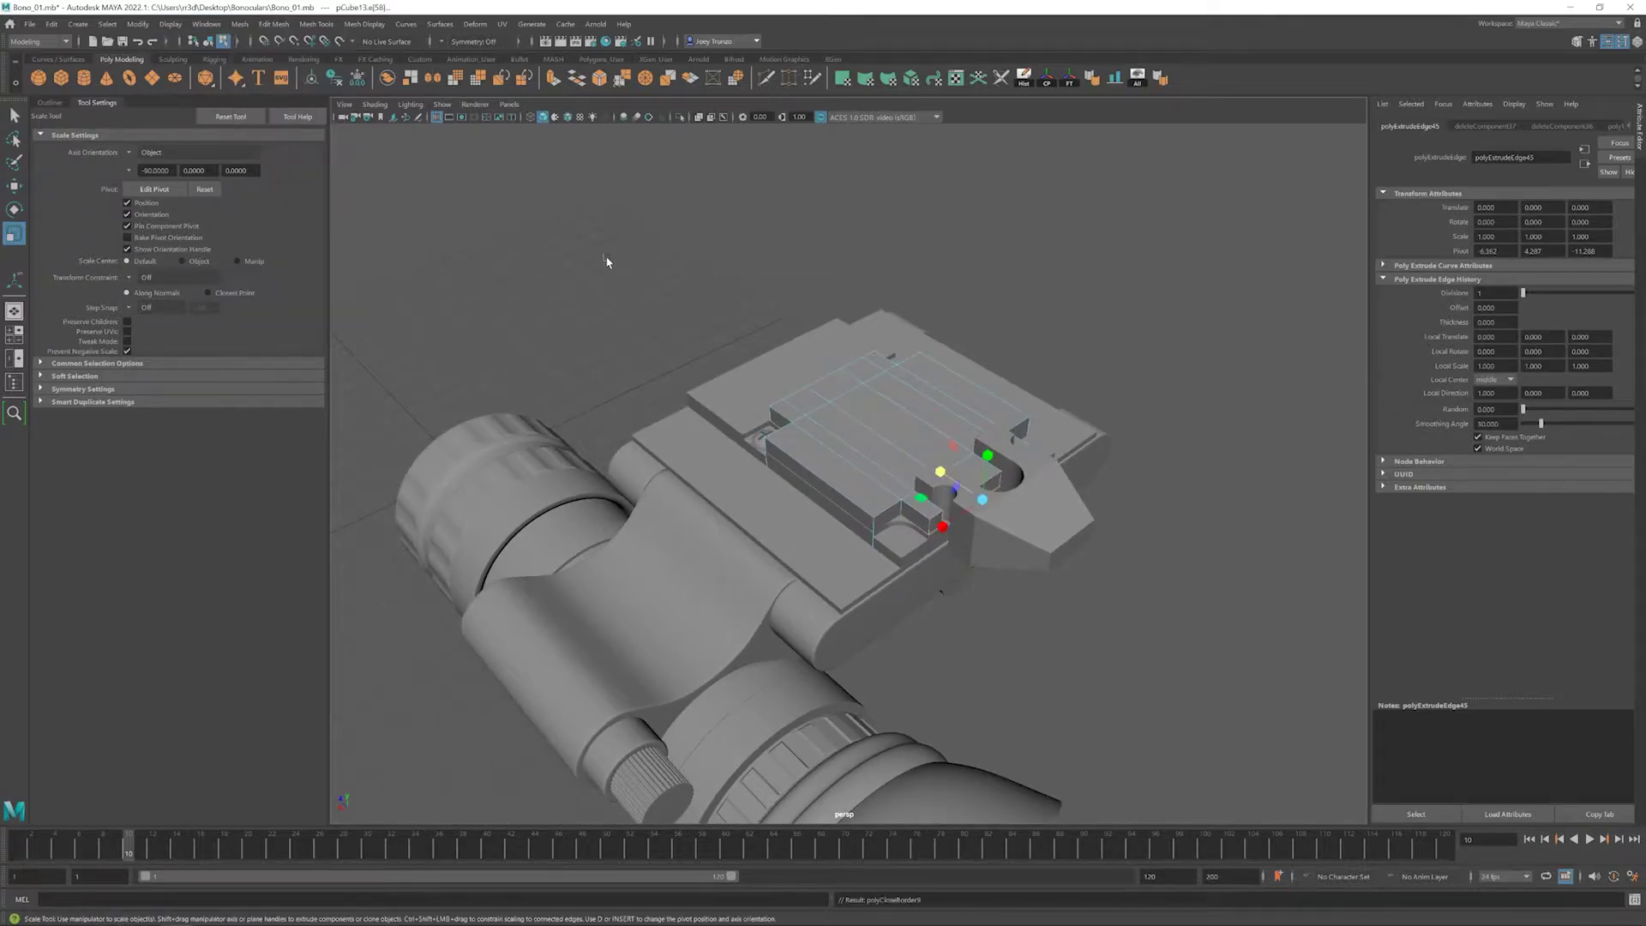
pyautogui.keyDown('alt'); pyautogui.moveTo(607, 258); pyautogui.dragTo(850, 340); pyautogui.keyUp('alt')
# - Isolate the stepped plate and append the first polygon across its open end
pyautogui.press('w')
pyautogui.click(759, 456)
pyautogui.hotkey('ctrl', '1')
pyautogui.press('f')
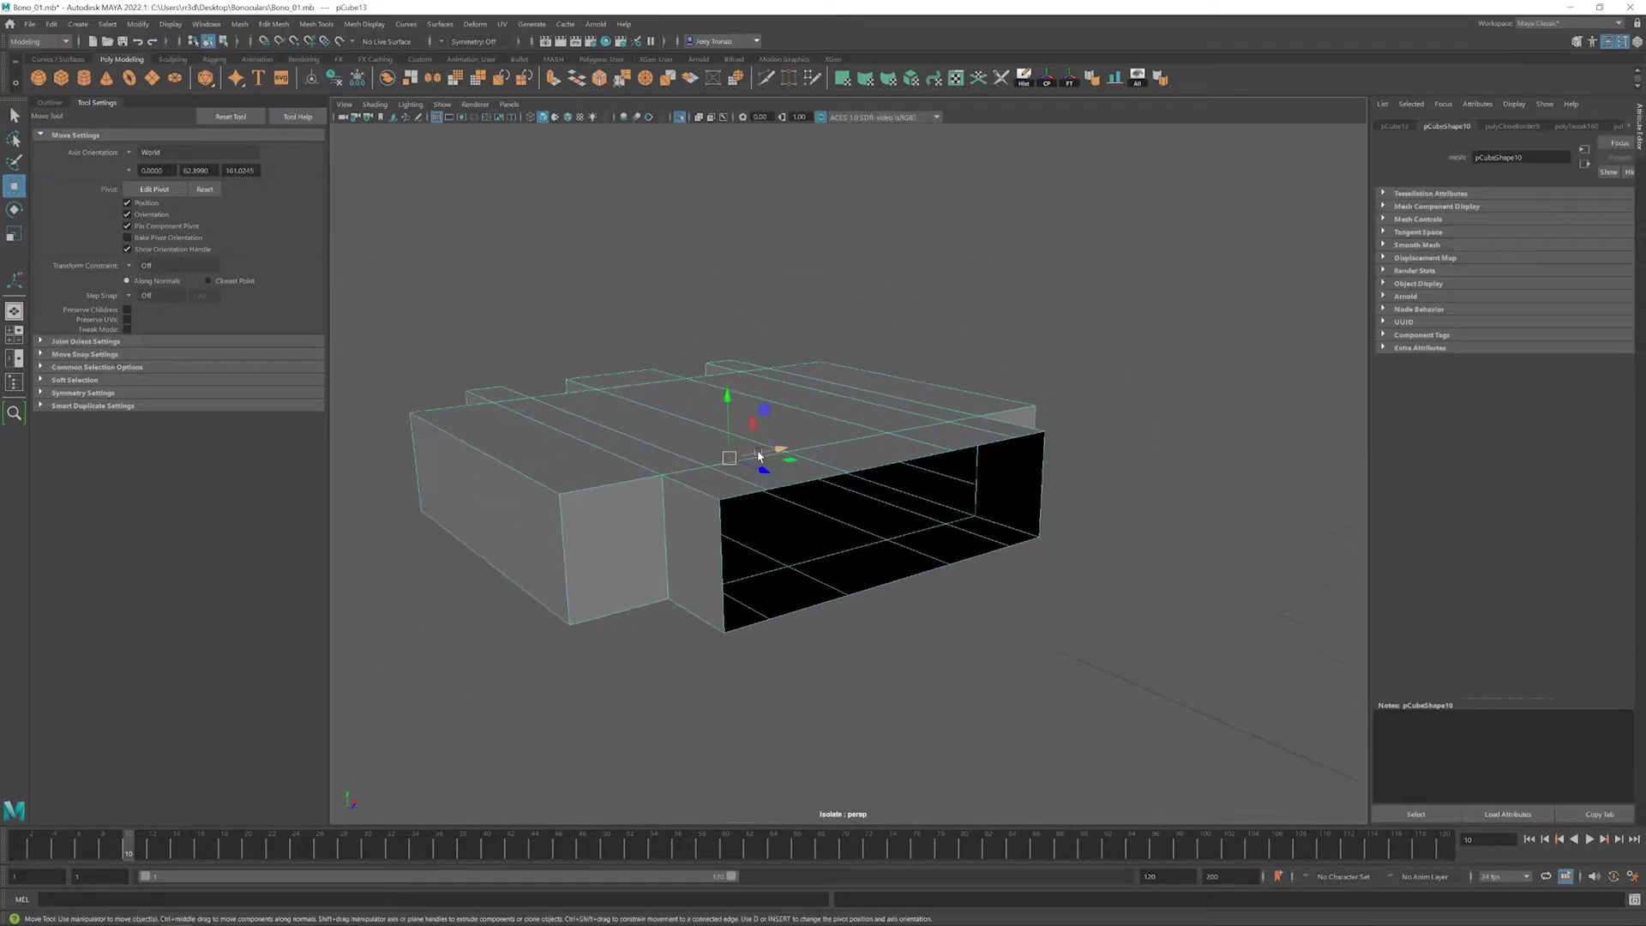
pyautogui.keyDown('alt'); pyautogui.moveTo(741, 337); pyautogui.dragTo(797, 352); pyautogui.keyUp('alt')
pyautogui.click(316, 24)
pyautogui.click(352, 60)
pyautogui.keyDown('alt'); pyautogui.moveTo(651, 480); pyautogui.dragTo(689, 555); pyautogui.keyUp('alt')
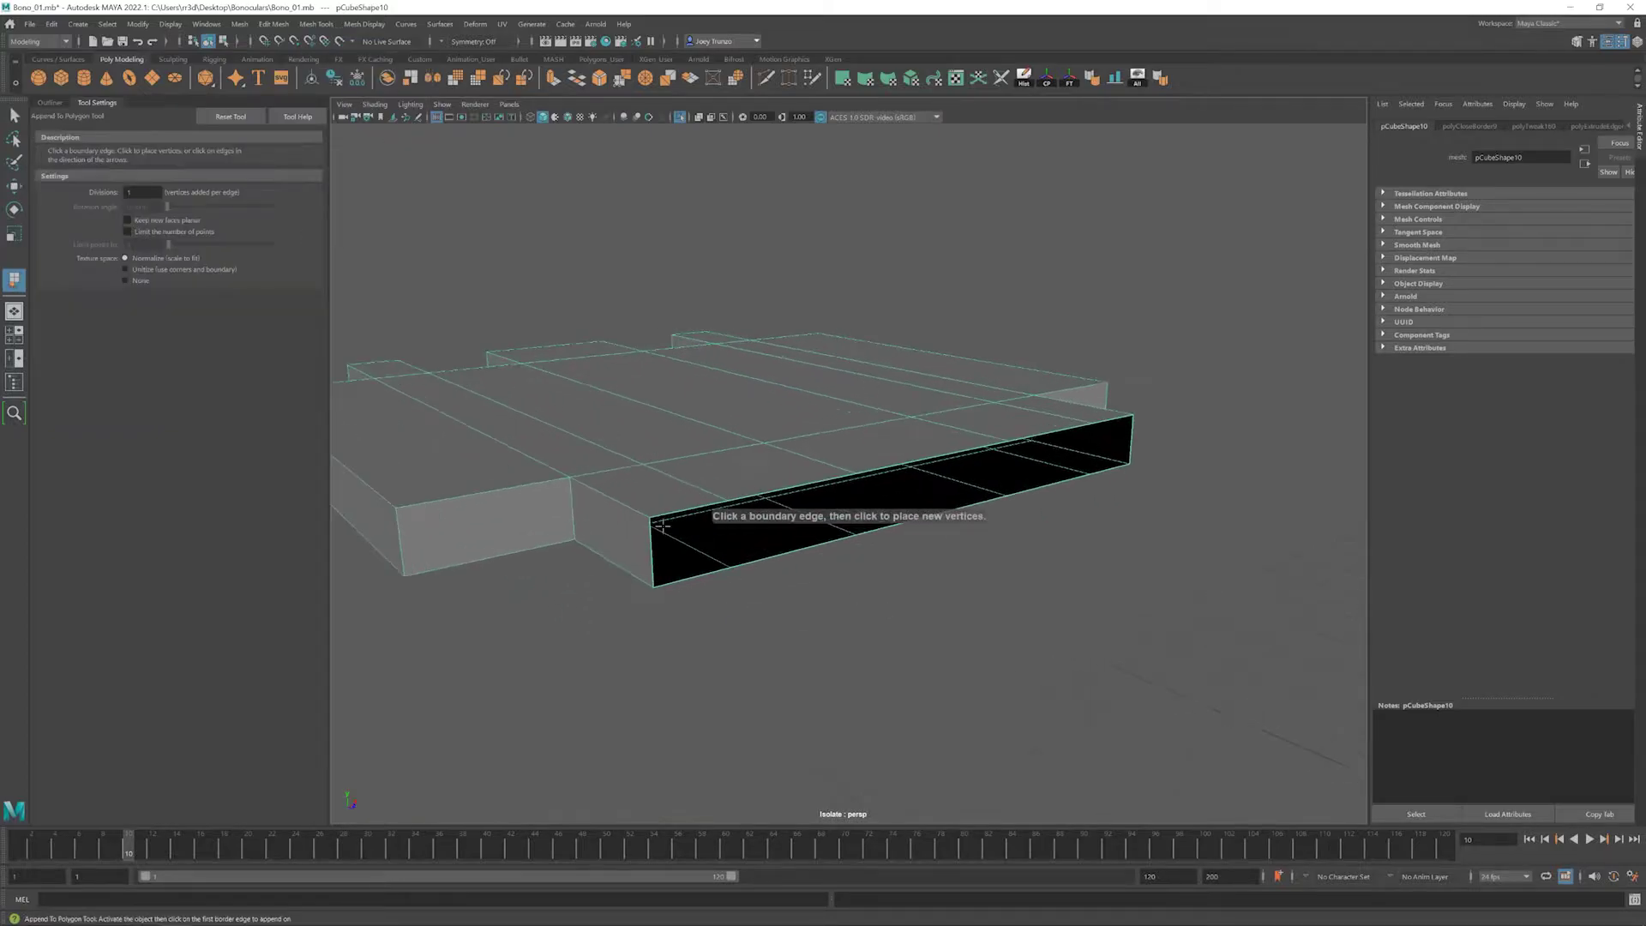
pyautogui.click(689, 555)
pyautogui.click(732, 542)
pyautogui.press('Return')
# - Append polygons across the remaining gaps until the plate's open end is fully closed
pyautogui.click(772, 536)
pyautogui.click(854, 524)
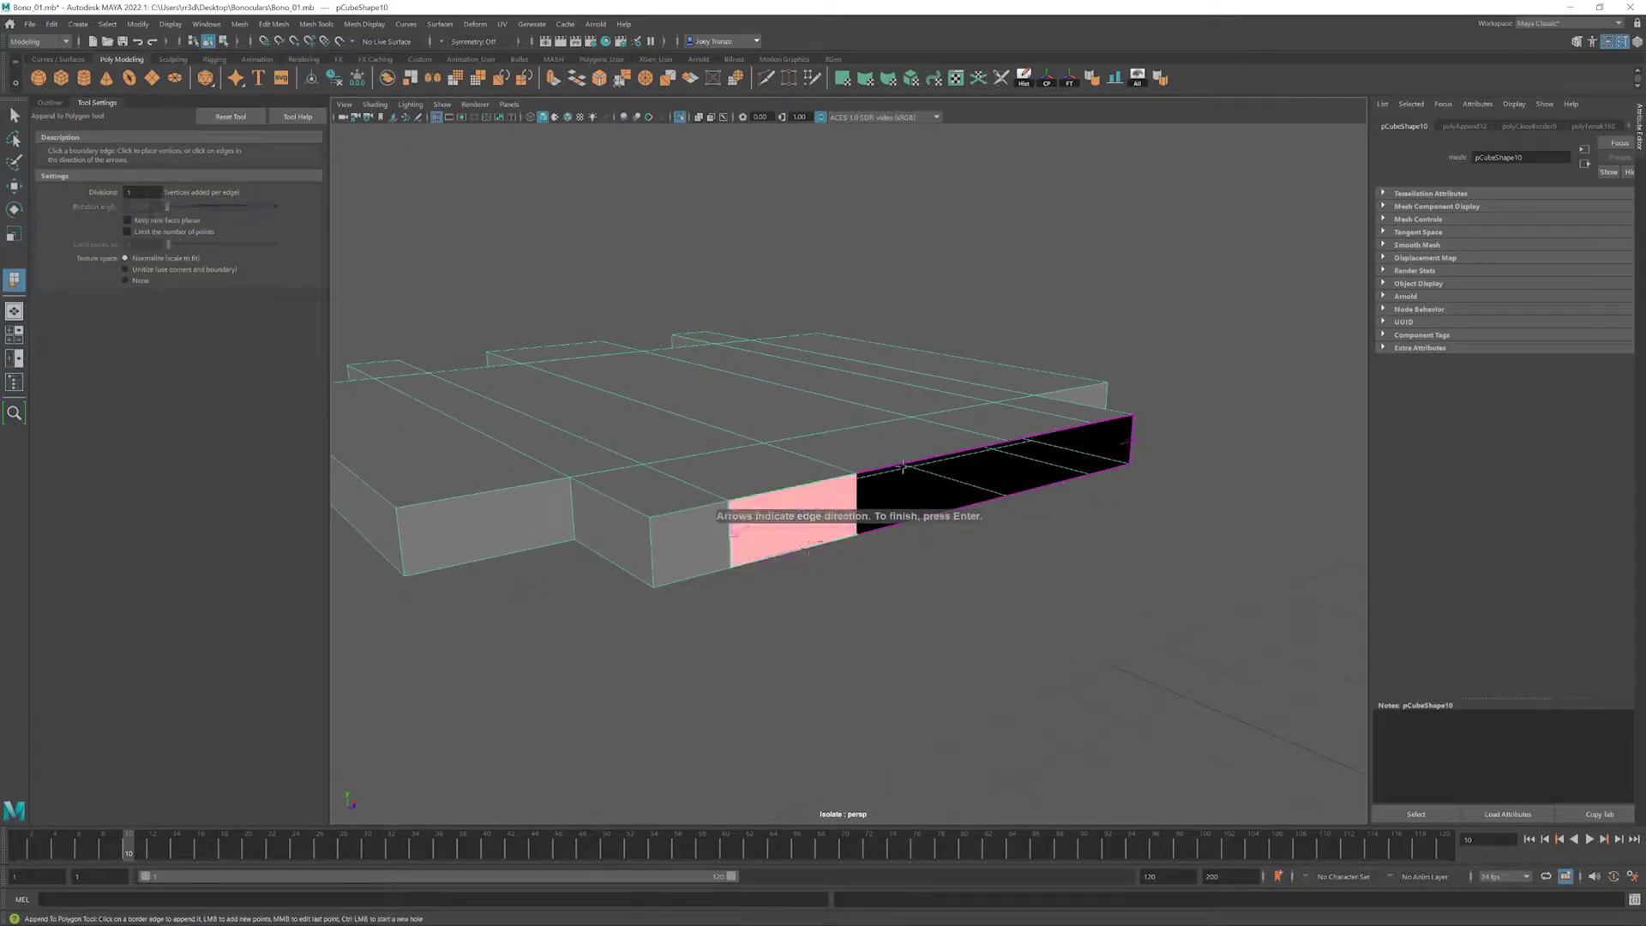
pyautogui.press('Return')
pyautogui.click(917, 521)
pyautogui.click(986, 447)
pyautogui.press('Return')
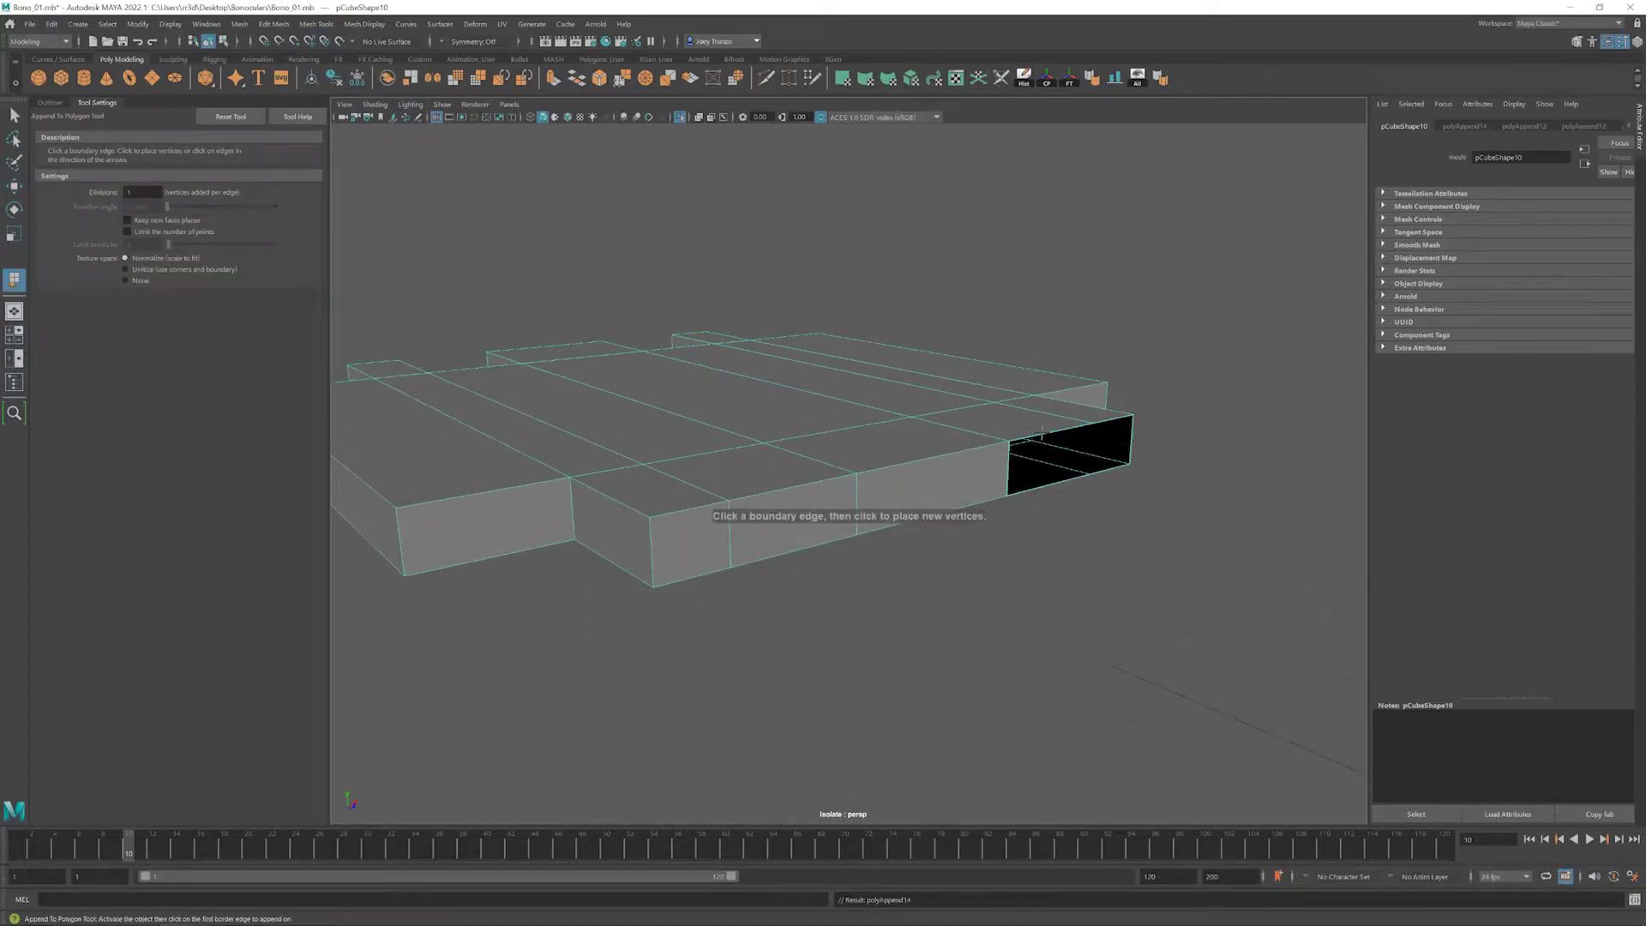
pyautogui.click(1051, 482)
pyautogui.press('Return')
pyautogui.click(1103, 471)
pyautogui.press('Return')
pyautogui.press('w')
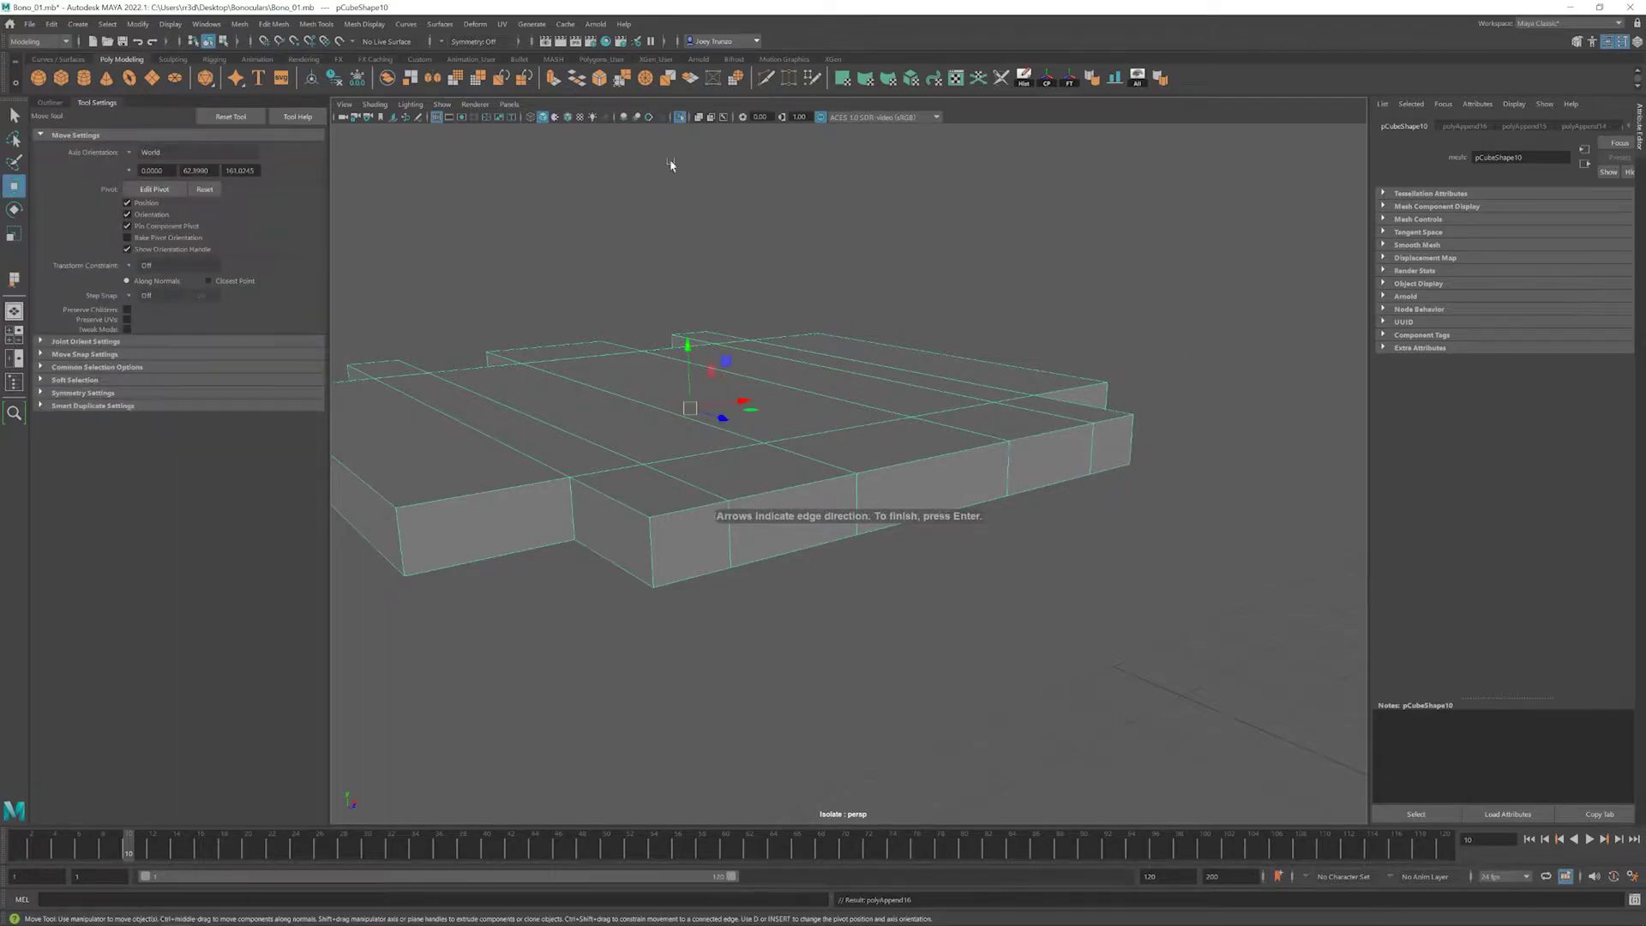
# - Show the surrounding parts again, then scale the plate's thickness and hide the piece overlapping it
pyautogui.click(680, 116)
pyautogui.keyDown('alt'); pyautogui.moveTo(729, 300); pyautogui.dragTo(797, 377); pyautogui.keyUp('alt')
pyautogui.press('r')
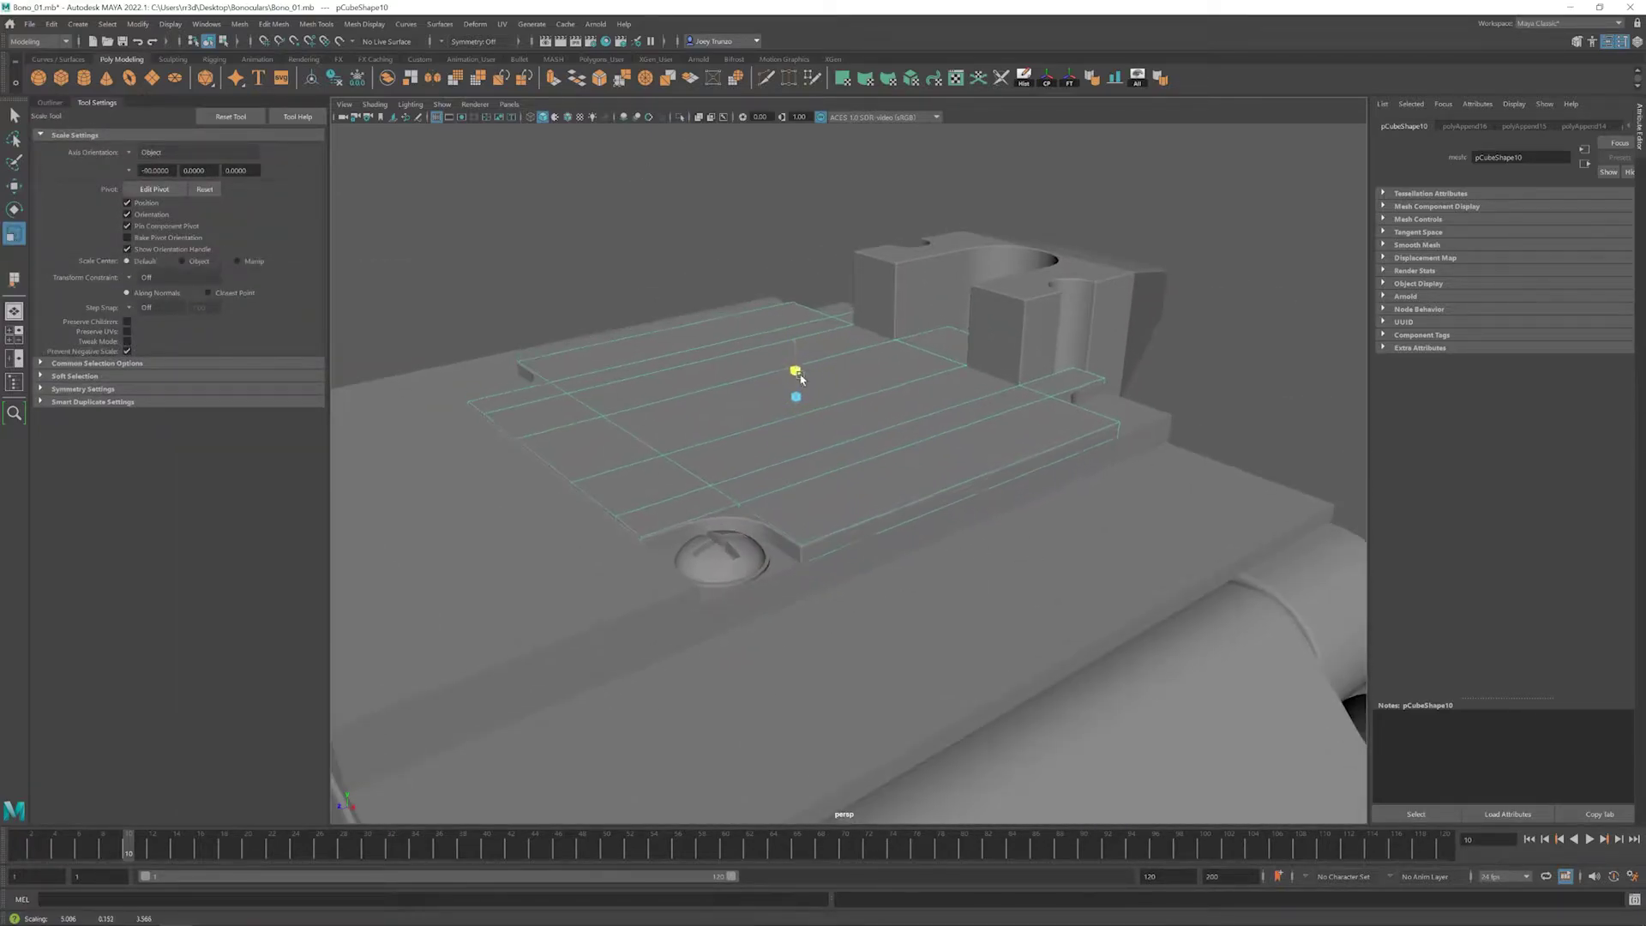
pyautogui.click(825, 529)
pyautogui.hotkey('ctrl', 'h')
pyautogui.keyDown('alt'); pyautogui.moveTo(850, 577); pyautogui.dragTo(916, 614); pyautogui.keyUp('alt')
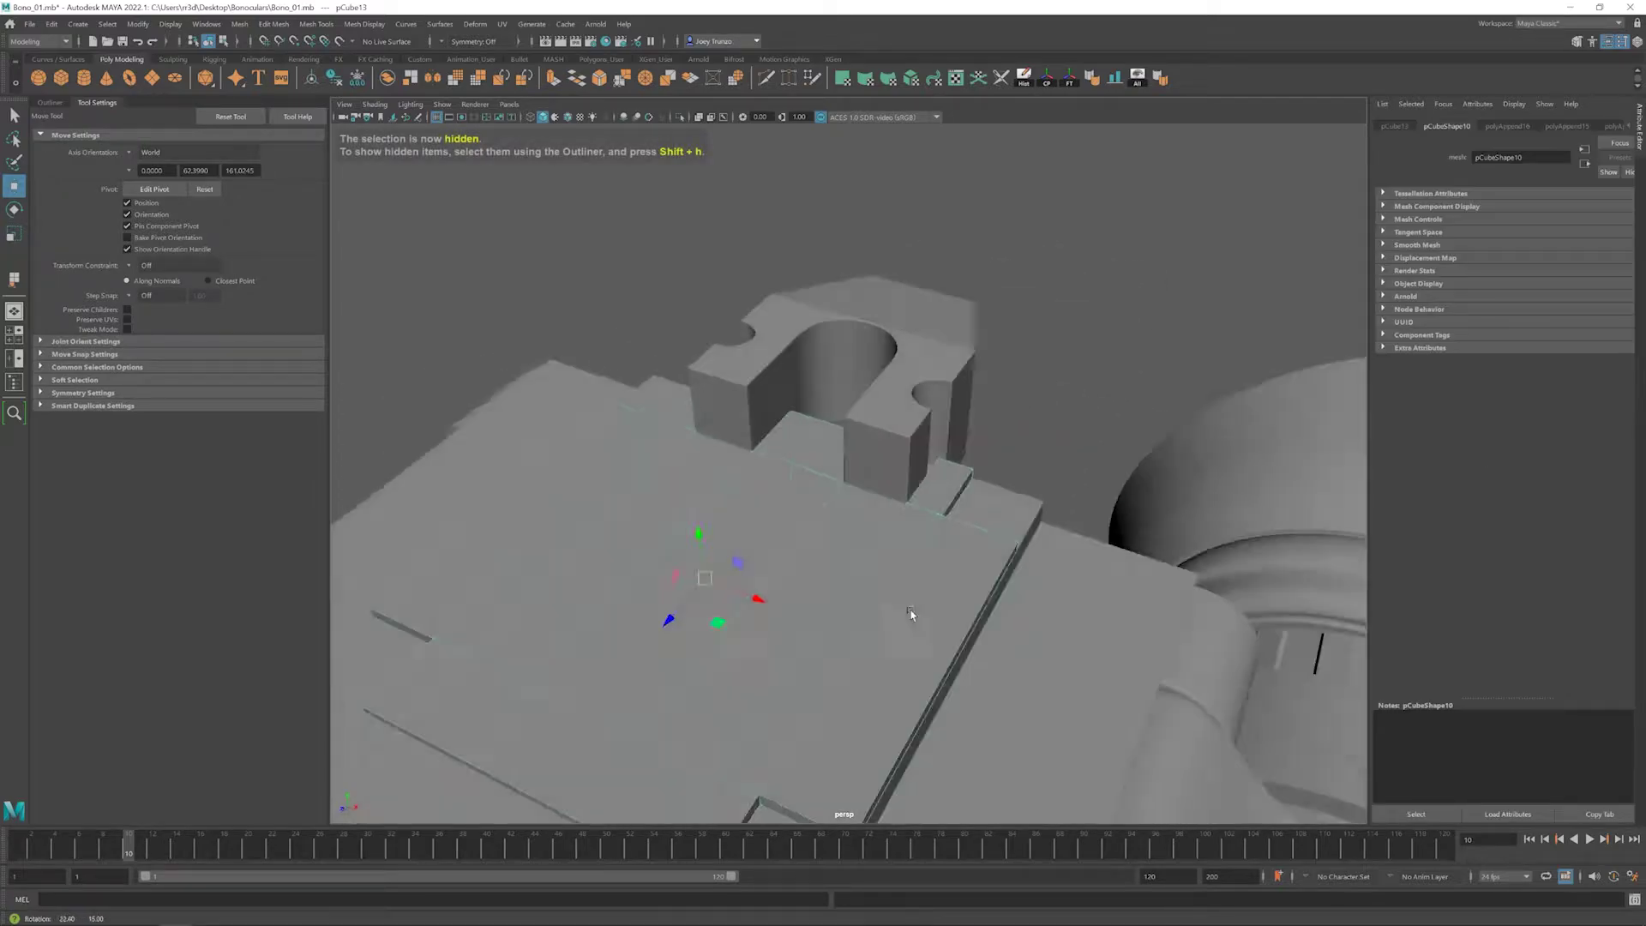
# - Isolate the plate and select upper edges around its protruding tabs
pyautogui.press('w')
pyautogui.press('F9')
pyautogui.keyDown('alt'); pyautogui.moveTo(803, 493); pyautogui.dragTo(577, 412); pyautogui.keyUp('alt')
pyautogui.moveTo(849, 434); pyautogui.dragTo(753, 377)
pyautogui.press('F8')
pyautogui.hotkey('ctrl', '1')
pyautogui.moveTo(753, 378); pyautogui.dragTo(753, 343, button='right')
pyautogui.click(890, 482)
pyautogui.keyDown('alt'); pyautogui.moveTo(890, 482); pyautogui.dragTo(986, 518); pyautogui.keyUp('alt')
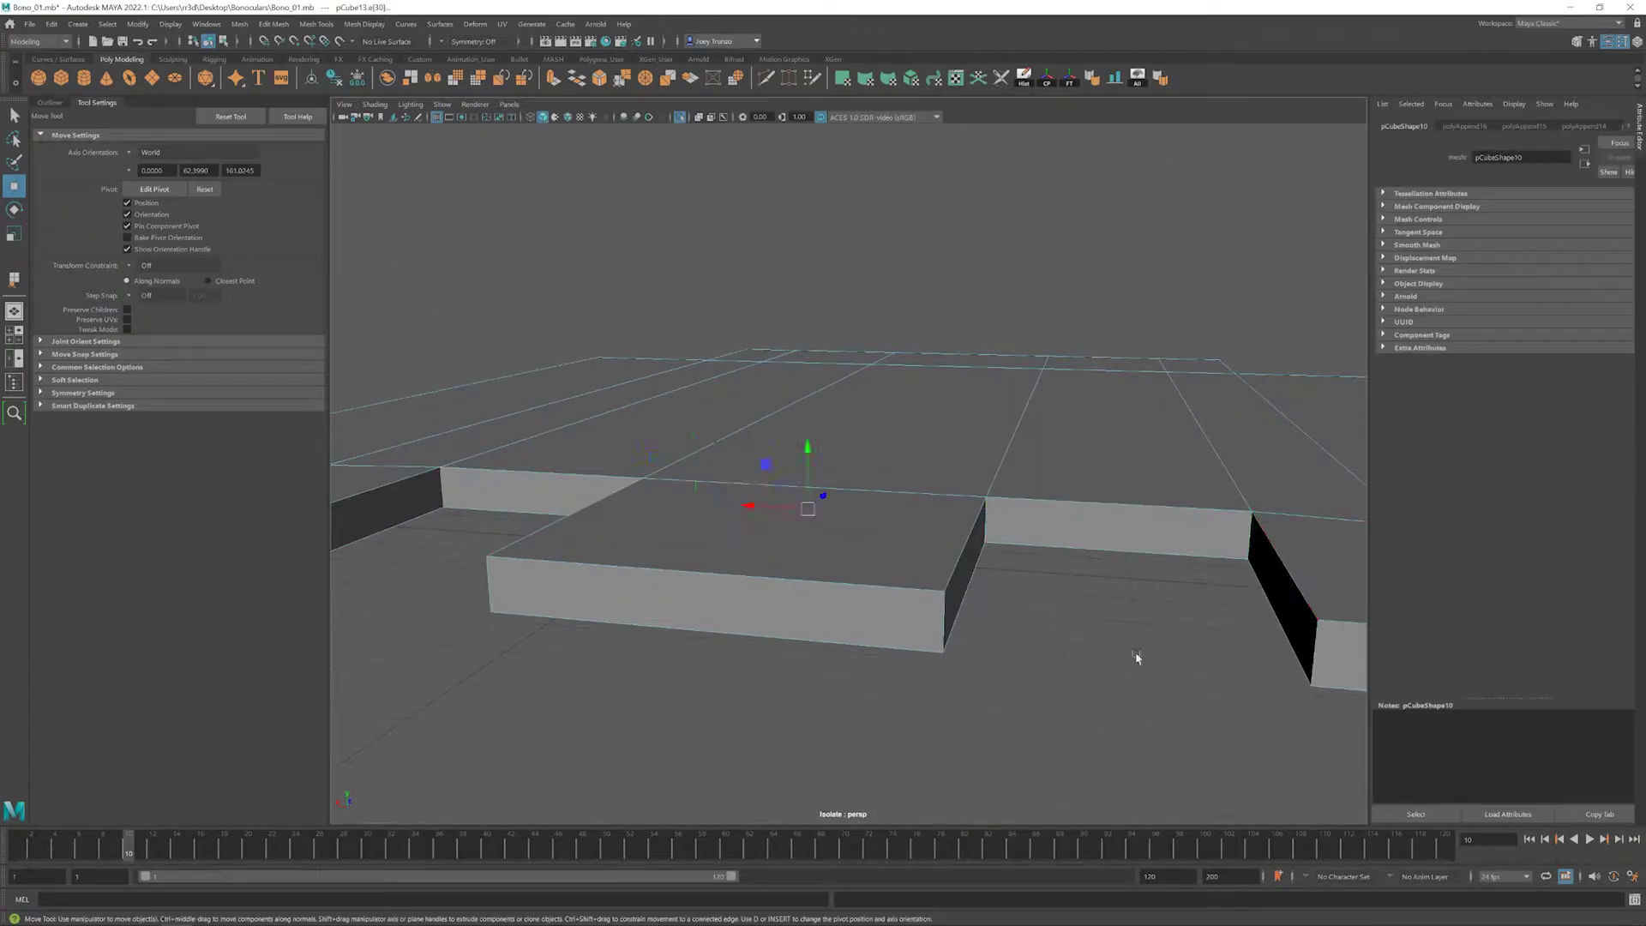
# - Try to bevel the selected plate edges with the surrounding parts displayed
pyautogui.hotkey('ctrl', '1')
pyautogui.press('f')
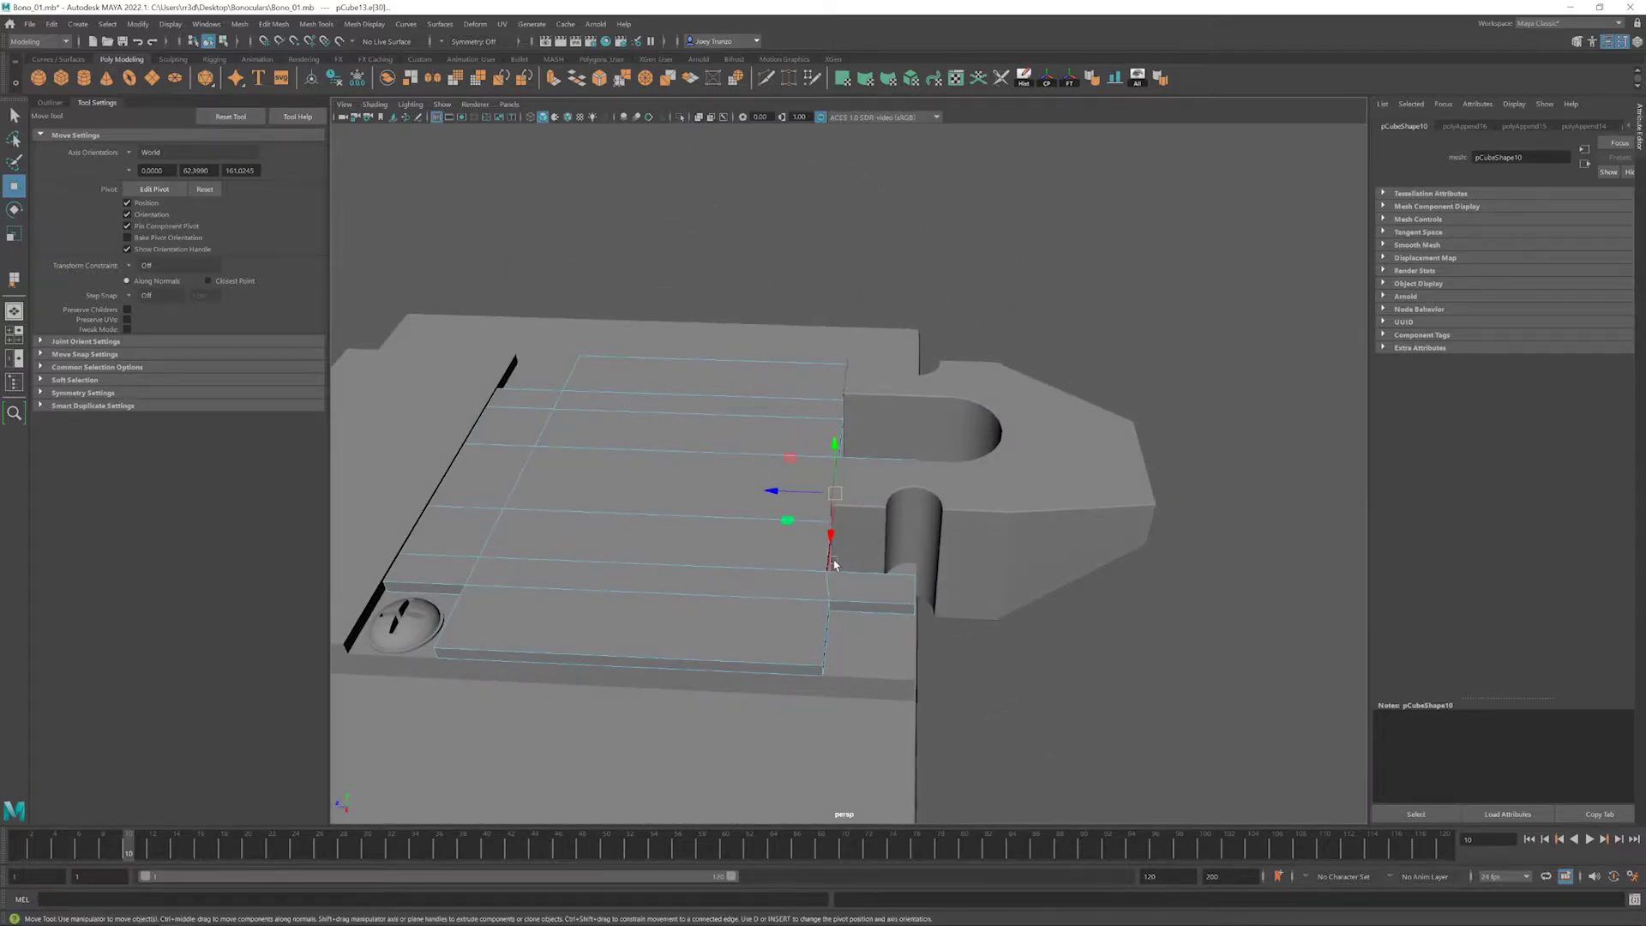
pyautogui.keyDown('alt'); pyautogui.moveTo(804, 539); pyautogui.dragTo(891, 523); pyautogui.keyUp('alt')
pyautogui.scroll(5, 926, 517)
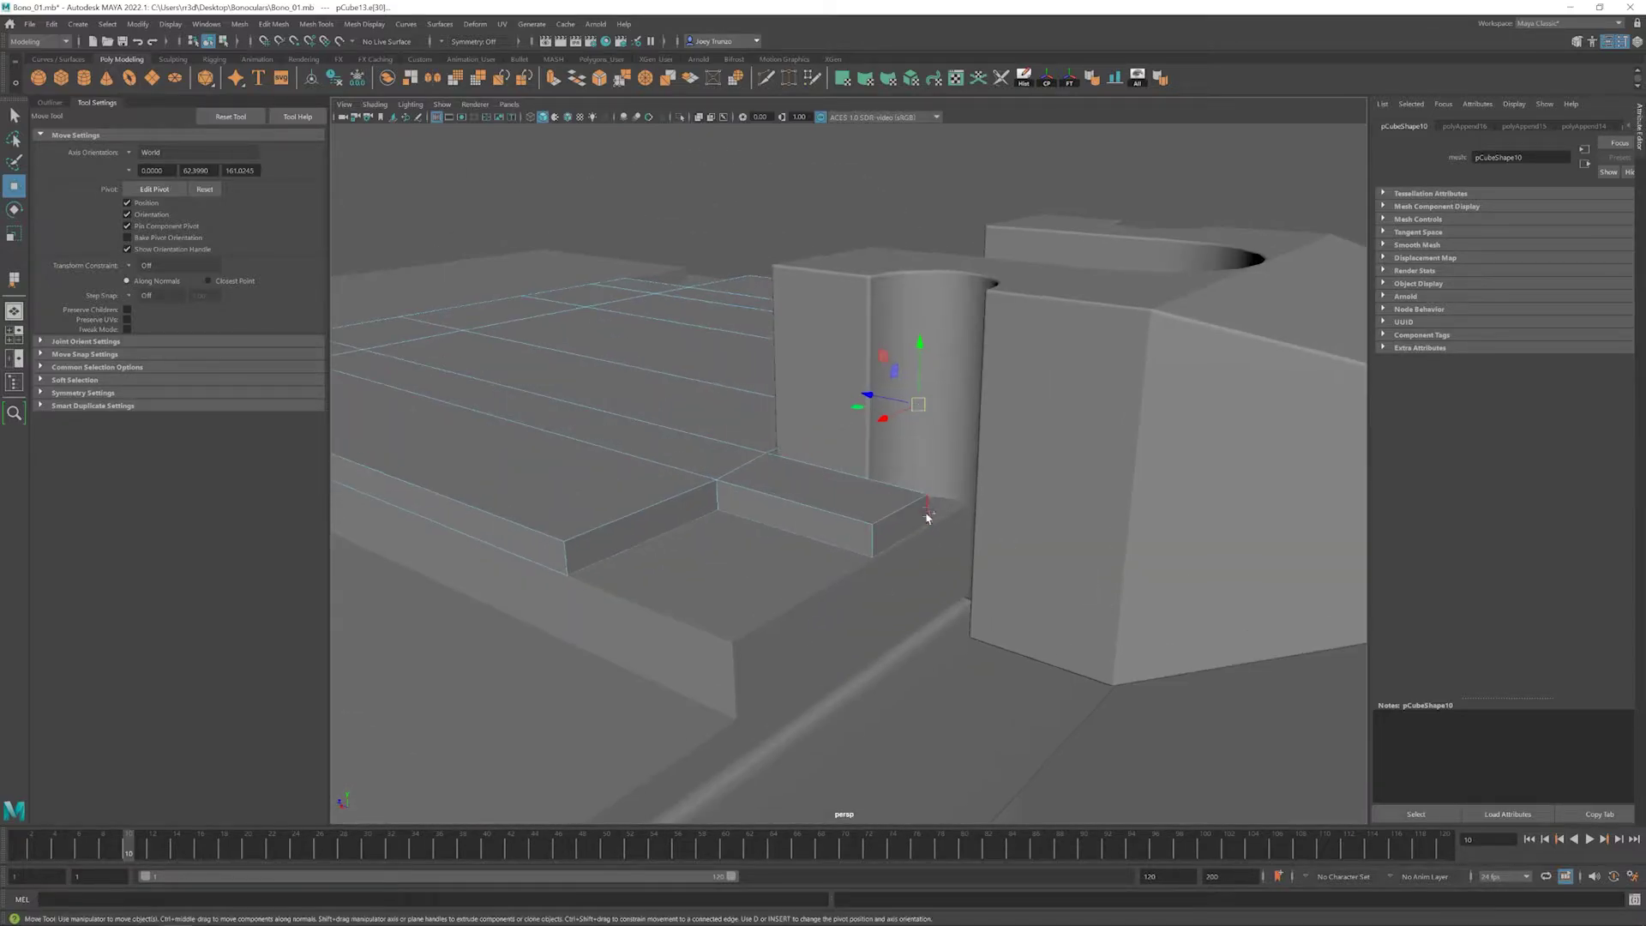
pyautogui.keyDown('alt'); pyautogui.moveTo(773, 592); pyautogui.dragTo(676, 382); pyautogui.keyUp('alt')
pyautogui.click(273, 23)
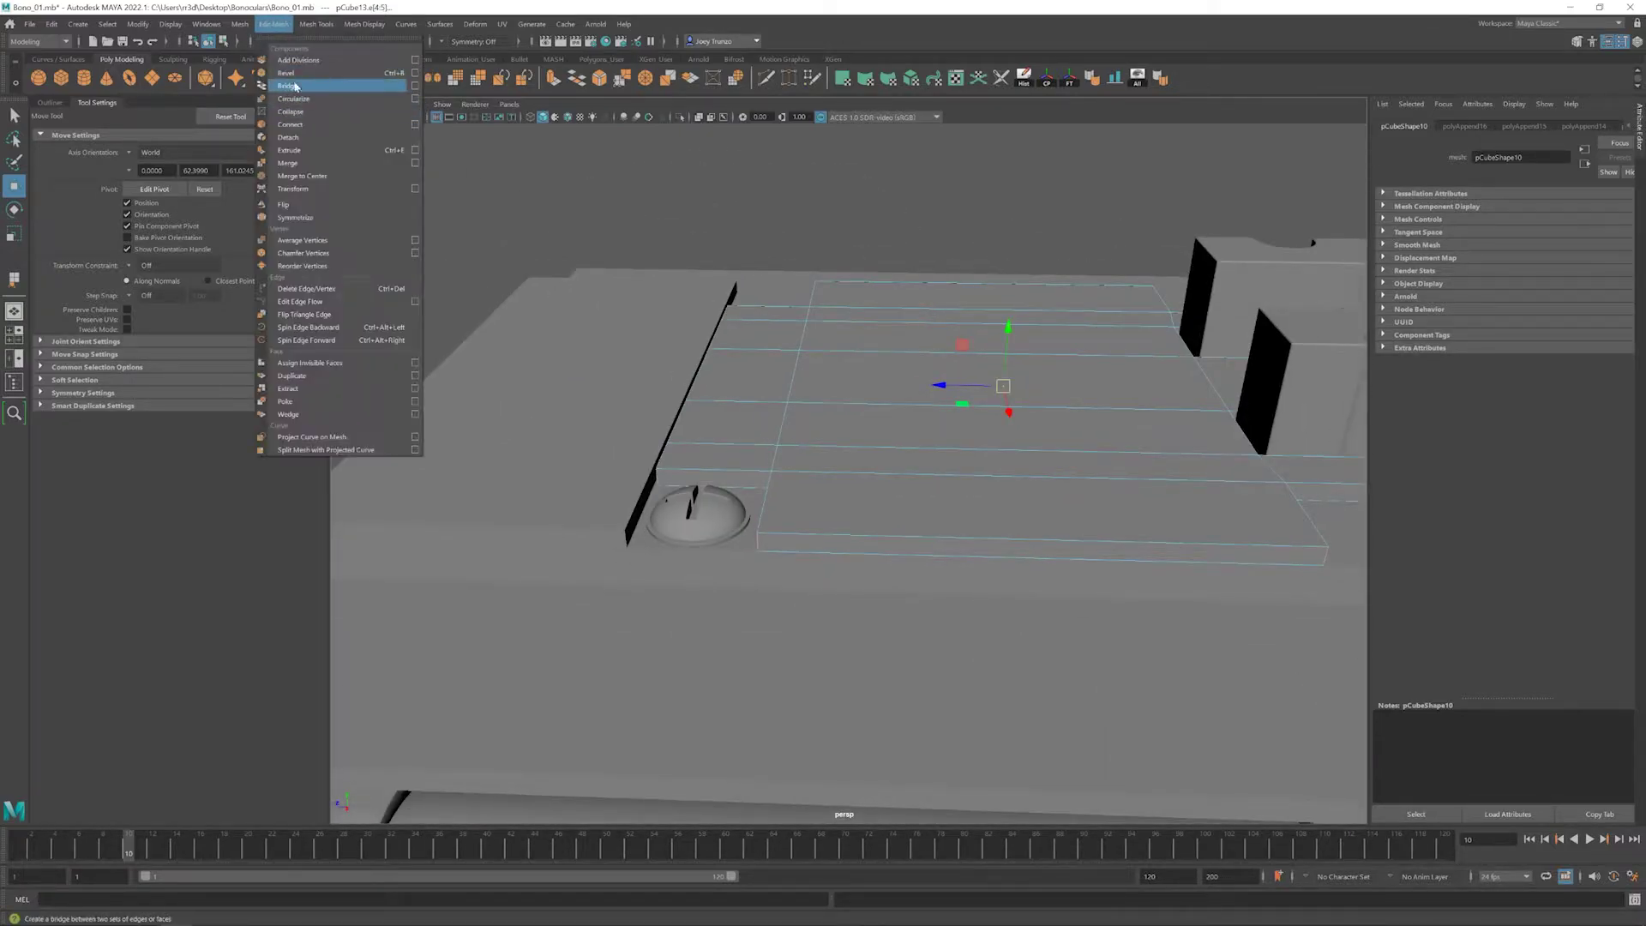
pyautogui.click(292, 73)
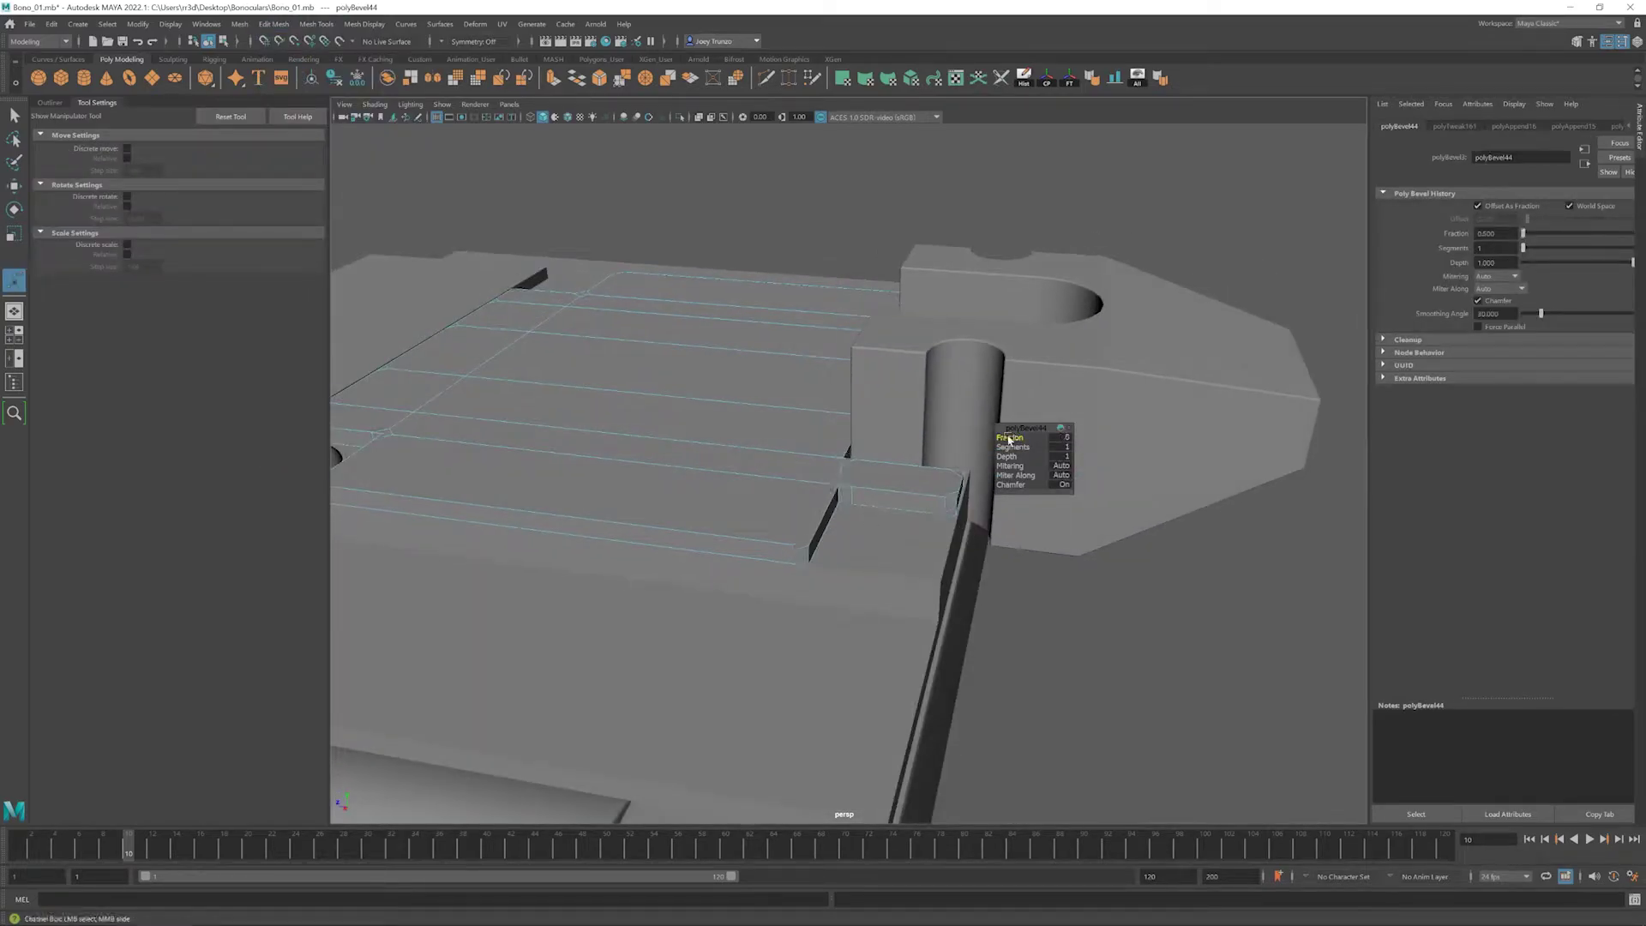
# - Select the plate's upper edges using the side view and return to the perspective view
pyautogui.click(753, 544)
pyautogui.press('f')
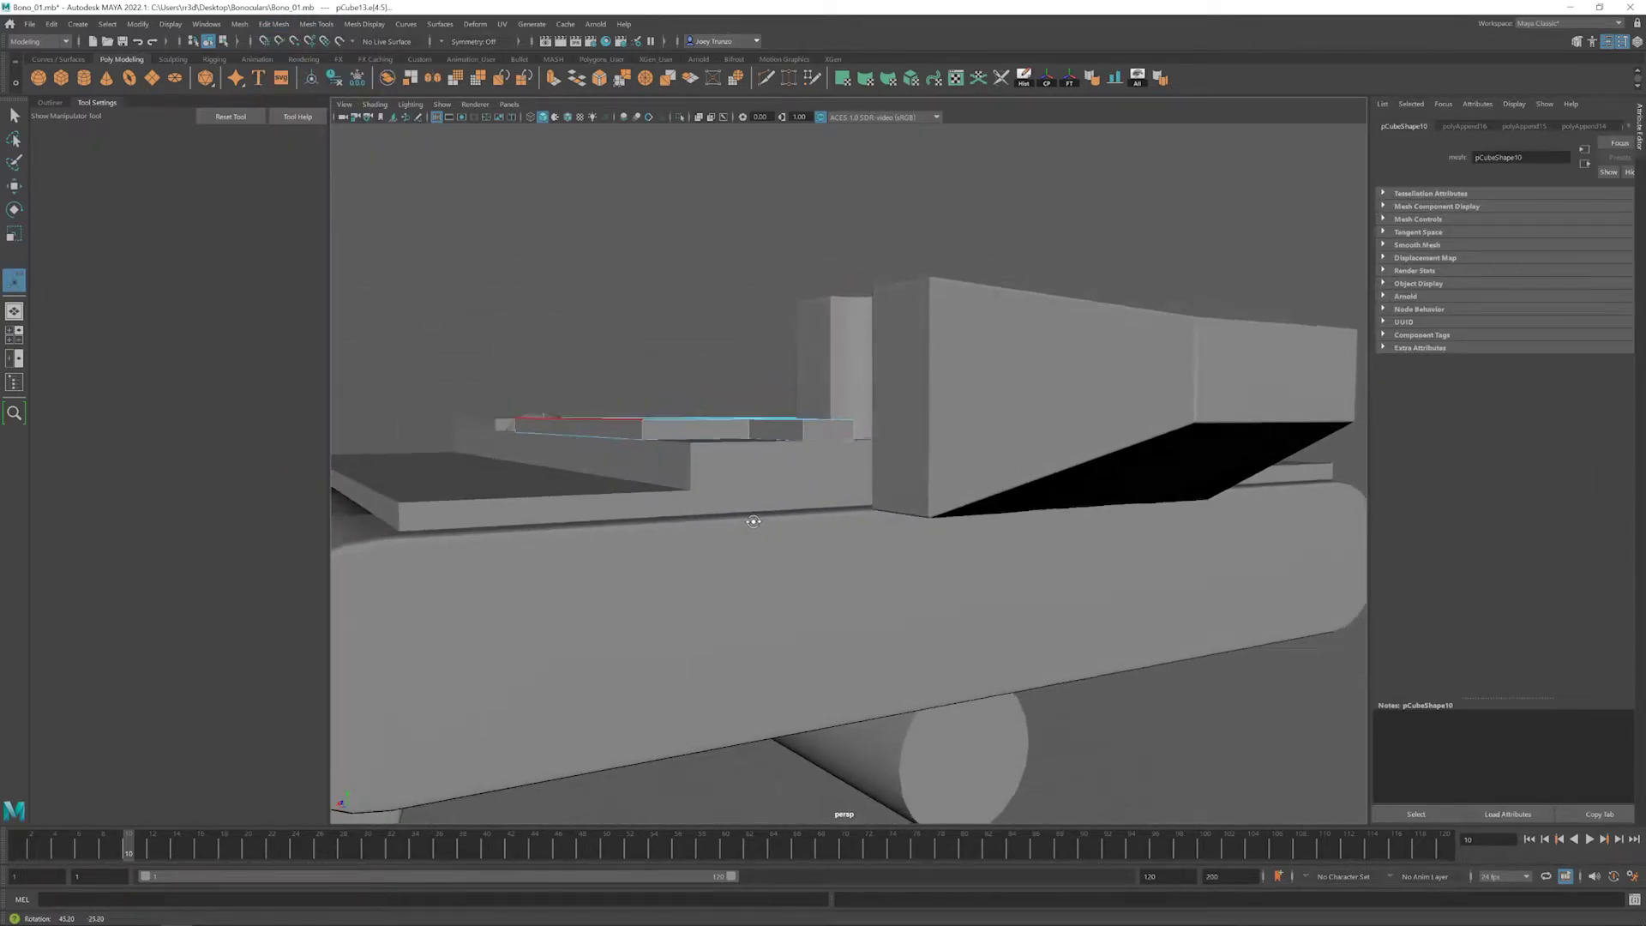
pyautogui.press('space')
pyautogui.press('space')
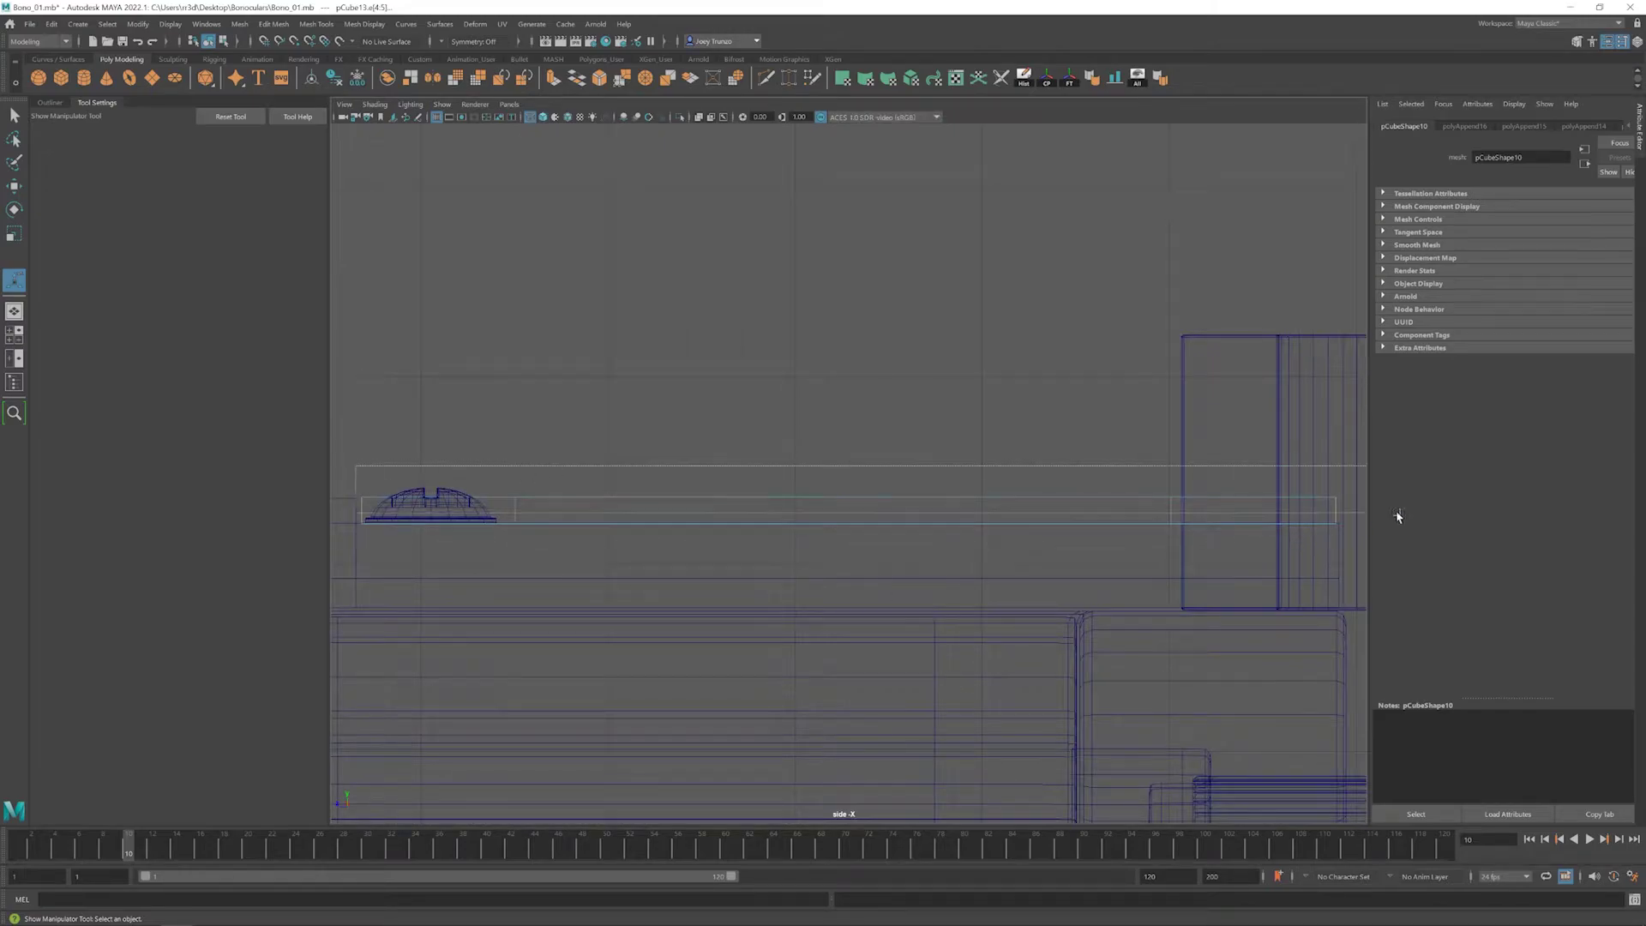
pyautogui.press('space')
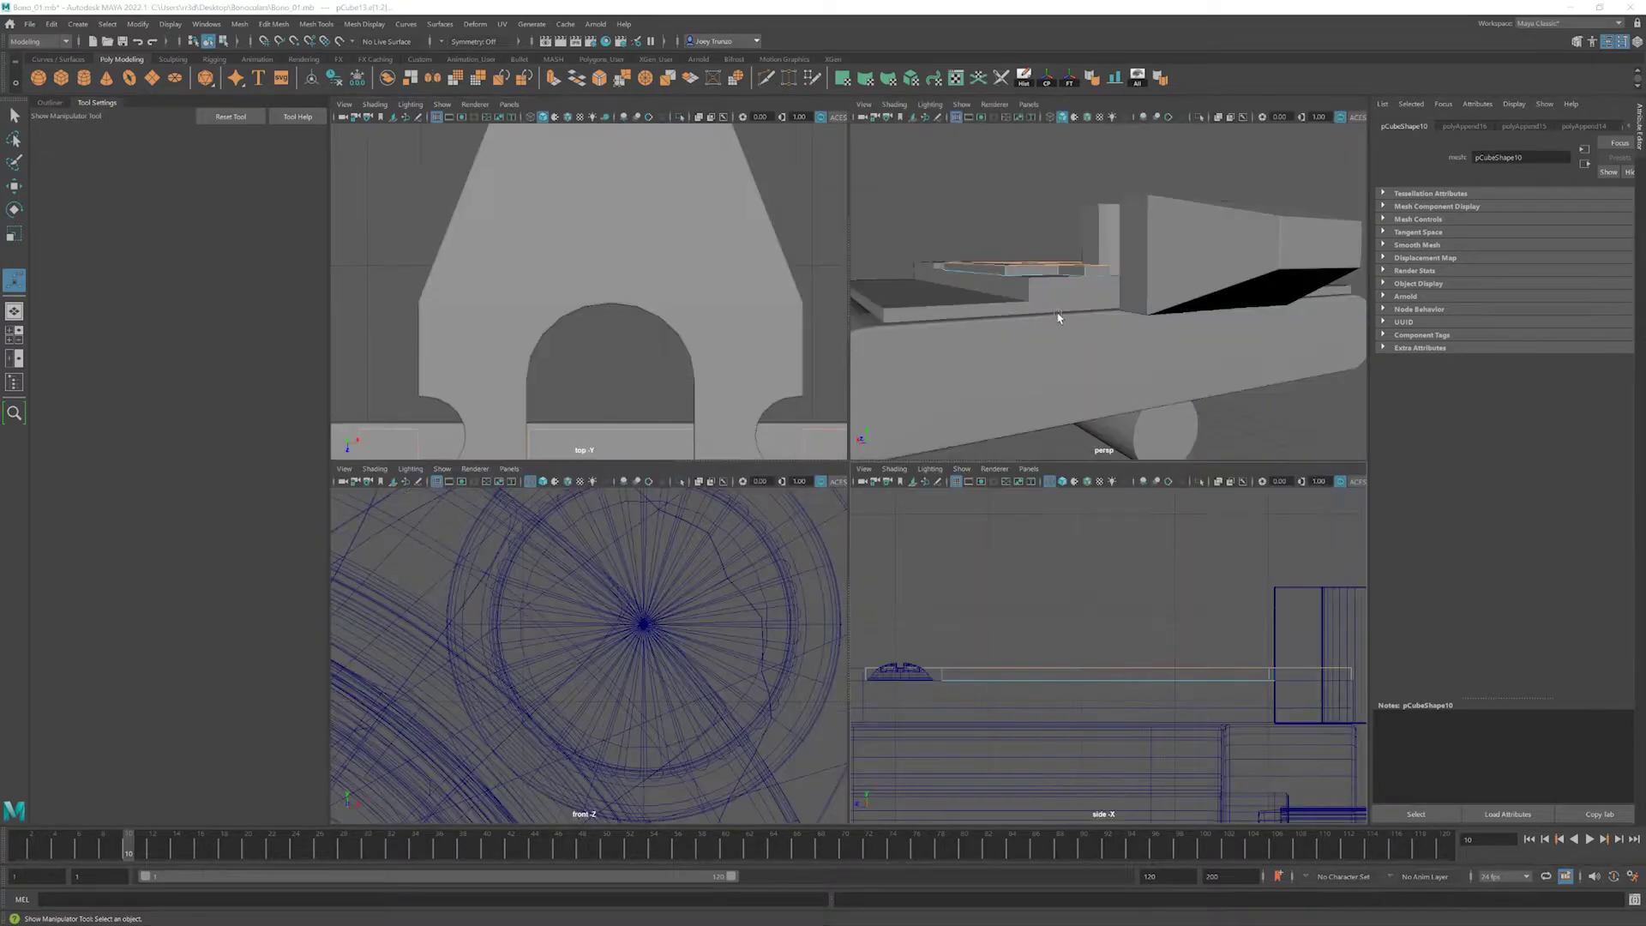
pyautogui.press('space')
pyautogui.scroll(-2, 765, 422)
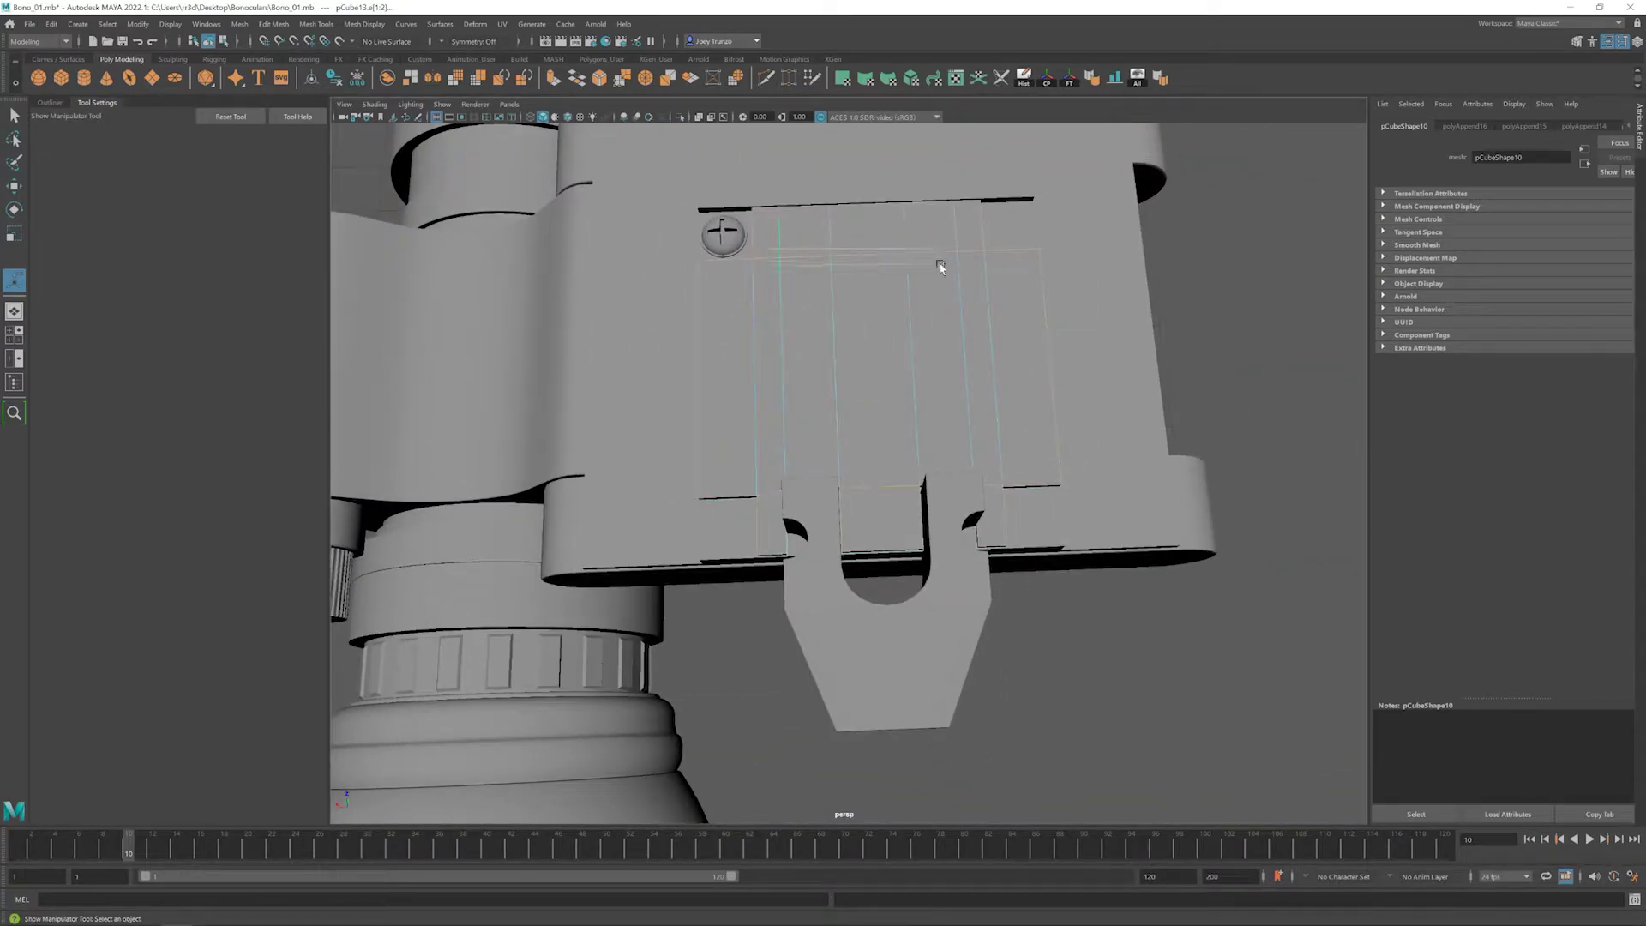
# - Refine the edge selection to the plate's top outline, including the edges around the clamp tabs
pyautogui.keyDown('alt'); pyautogui.moveTo(984, 500); pyautogui.dragTo(883, 514); pyautogui.keyUp('alt')
pyautogui.click(308, 28)
pyautogui.click(283, 69)
pyautogui.scroll(5, 883, 514)
pyautogui.click(875, 537)
pyautogui.scroll(1, 884, 573)
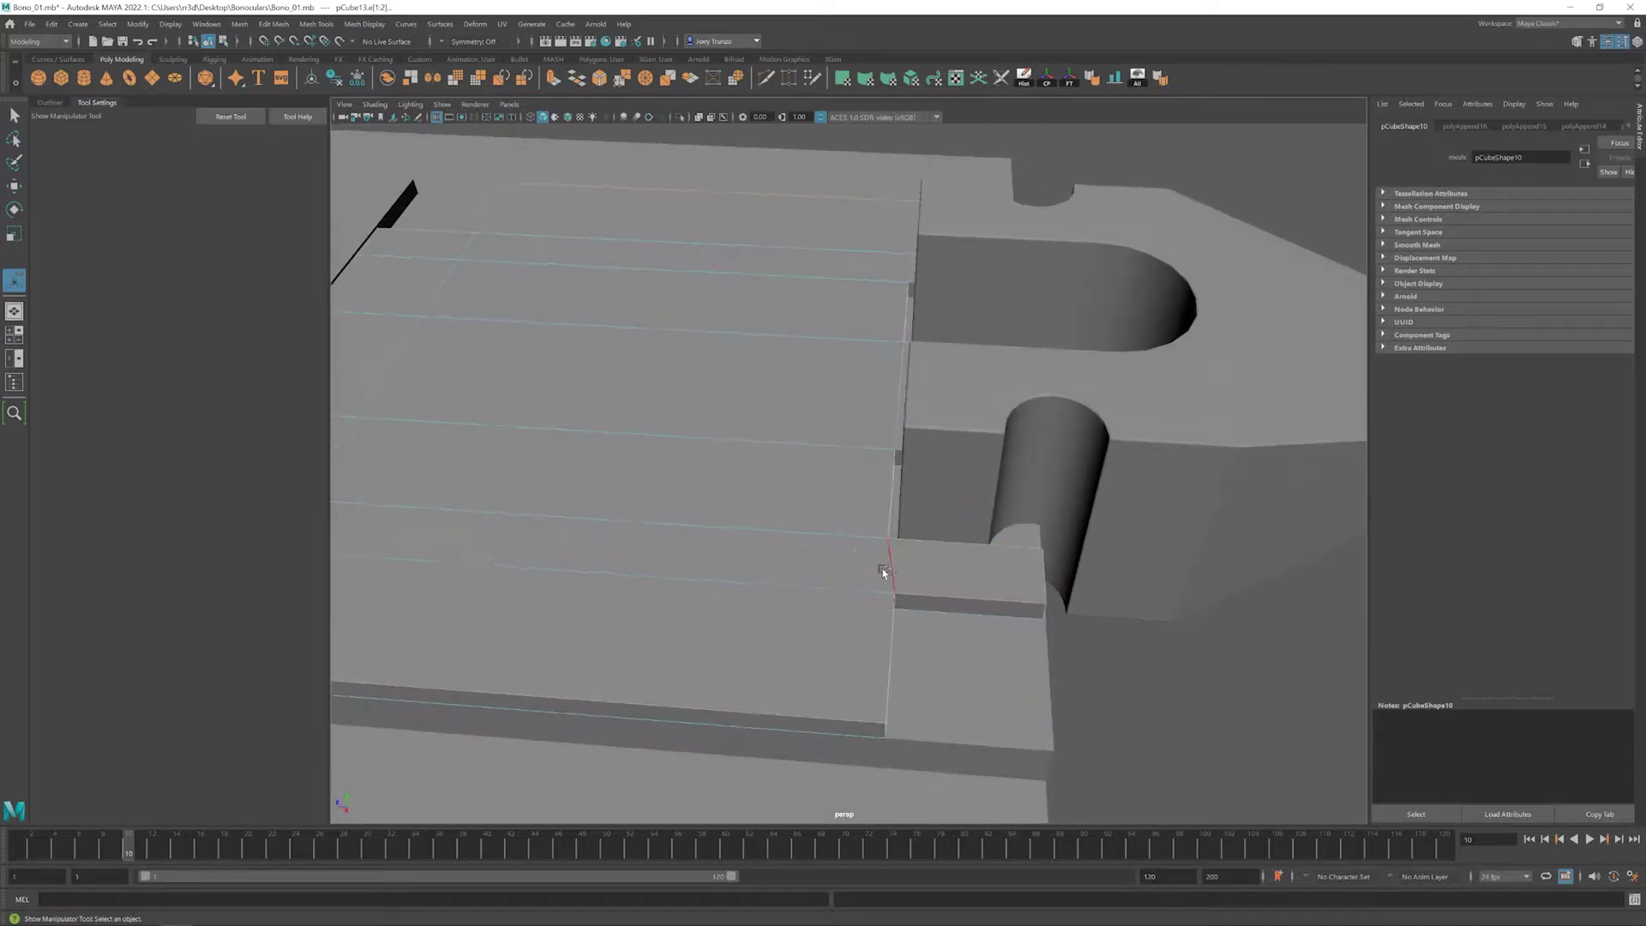
pyautogui.keyDown('alt'); pyautogui.moveTo(884, 572); pyautogui.dragTo(459, 246); pyautogui.keyUp('alt')
# - Bevel the plate's top outline edges with a fraction of 0.198
pyautogui.click(273, 24)
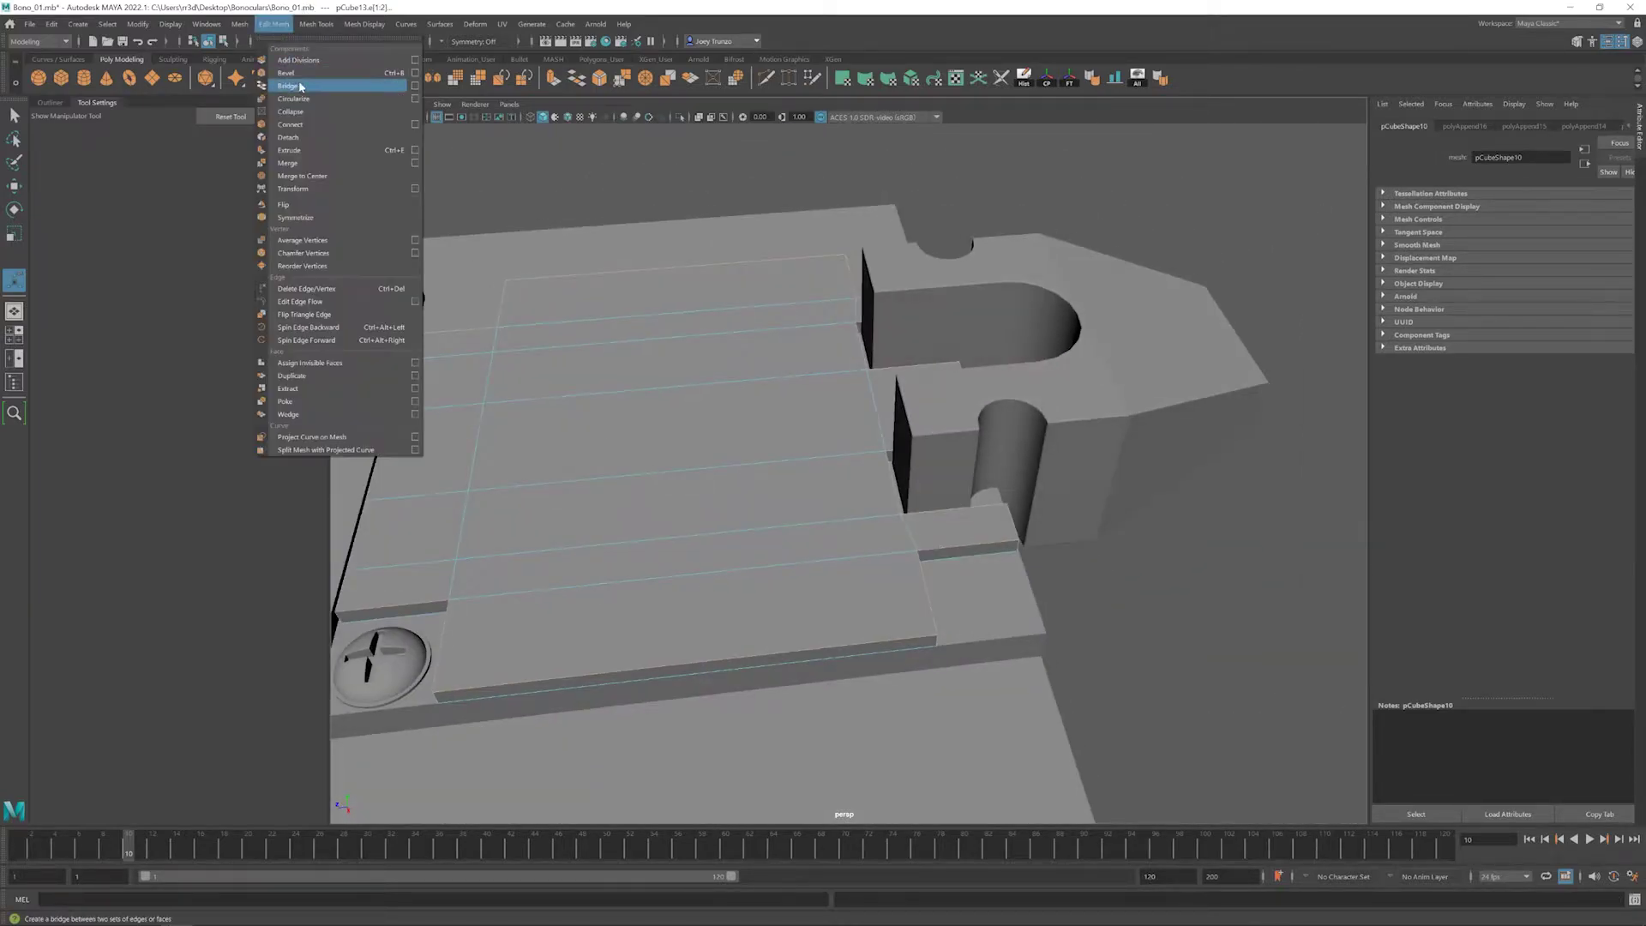
pyautogui.click(283, 75)
pyautogui.keyDown('alt'); pyautogui.moveTo(790, 488); pyautogui.dragTo(823, 471); pyautogui.keyUp('alt')
pyautogui.moveTo(1578, 233); pyautogui.dragTo(1548, 233)
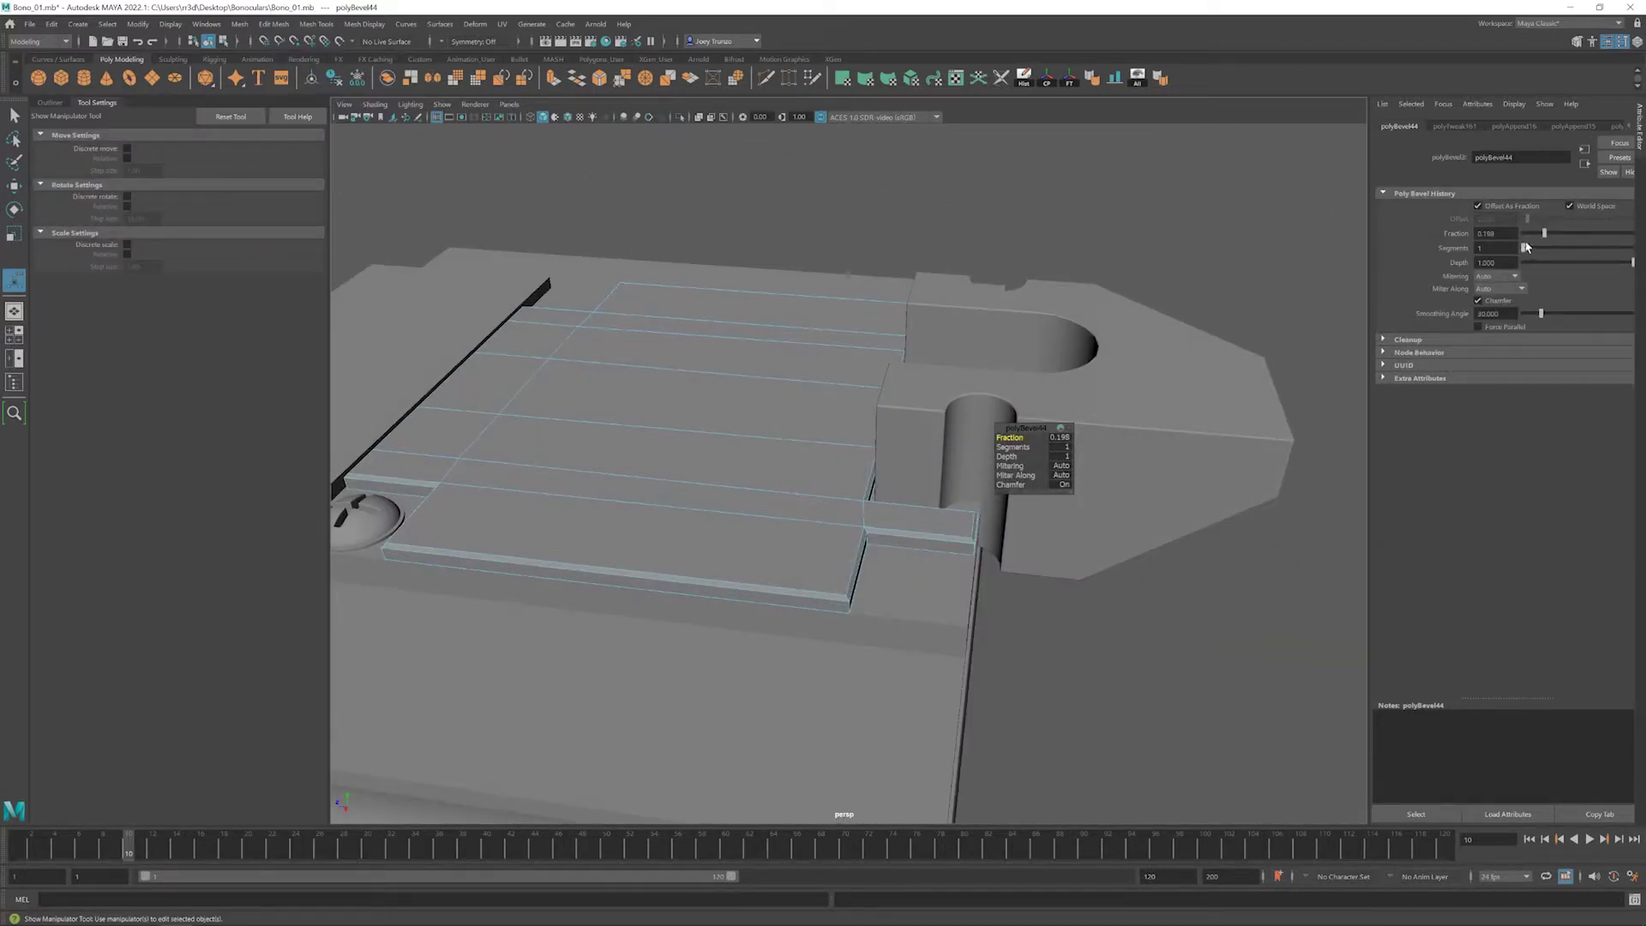
pyautogui.press('w')
pyautogui.scroll(-3, 779, 368)
pyautogui.keyDown('alt'); pyautogui.moveTo(779, 368); pyautogui.dragTo(790, 553); pyautogui.keyUp('alt')
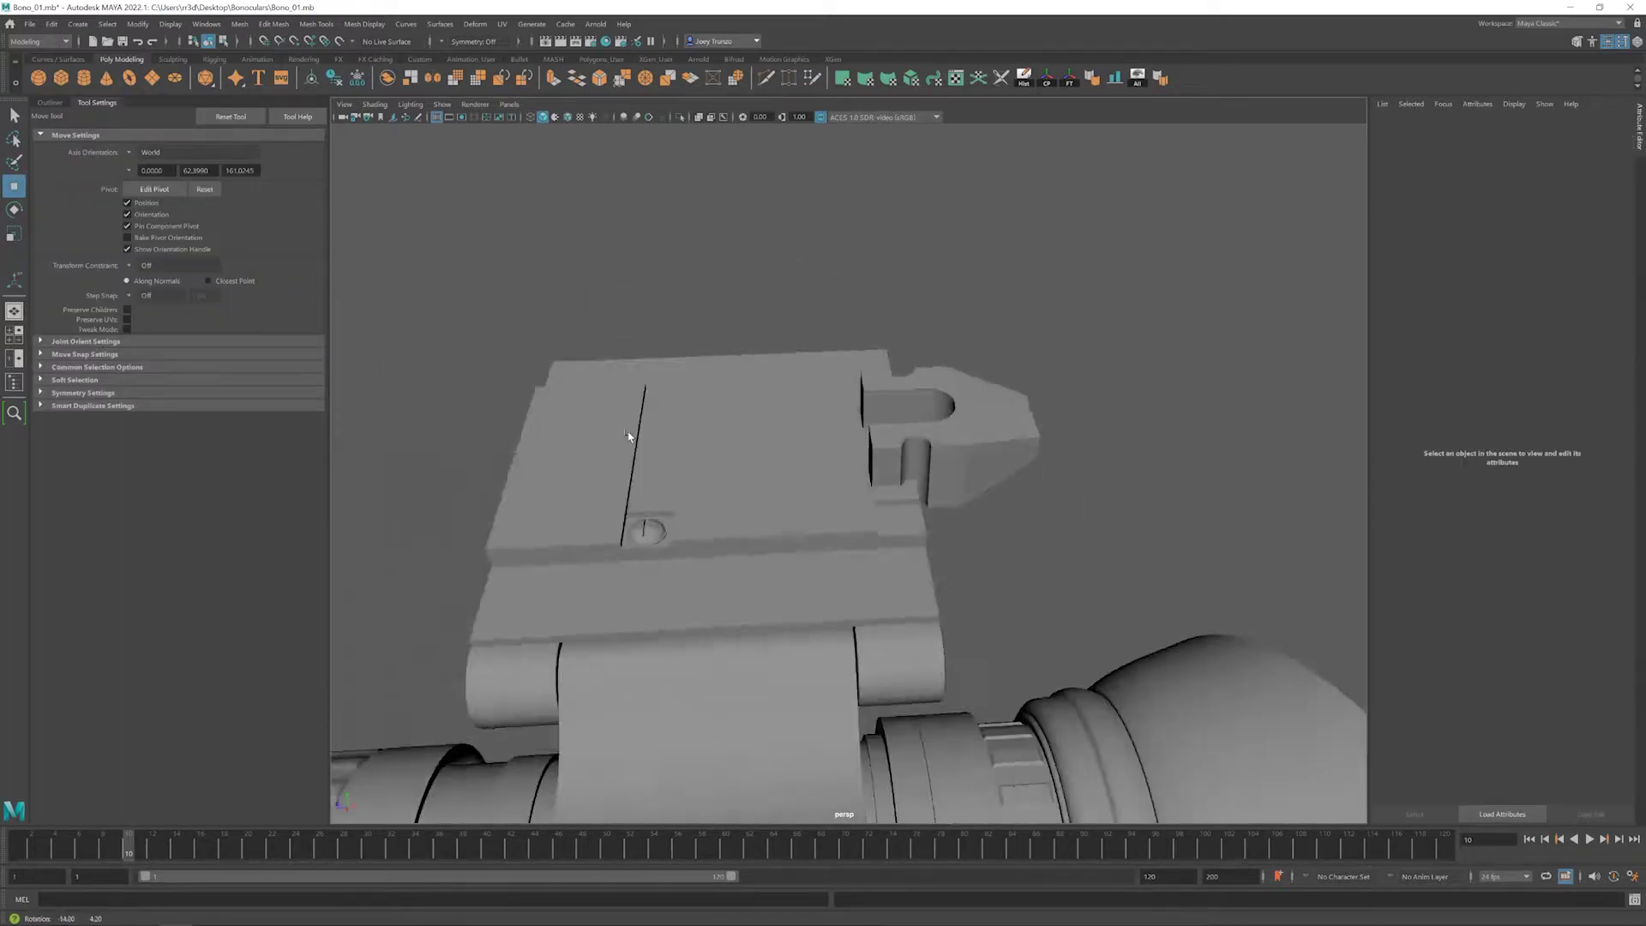
# - Isolate the beveled plate for editing its edges
pyautogui.click(791, 553)
pyautogui.keyDown('alt'); pyautogui.moveTo(746, 481); pyautogui.dragTo(749, 489); pyautogui.keyUp('alt')
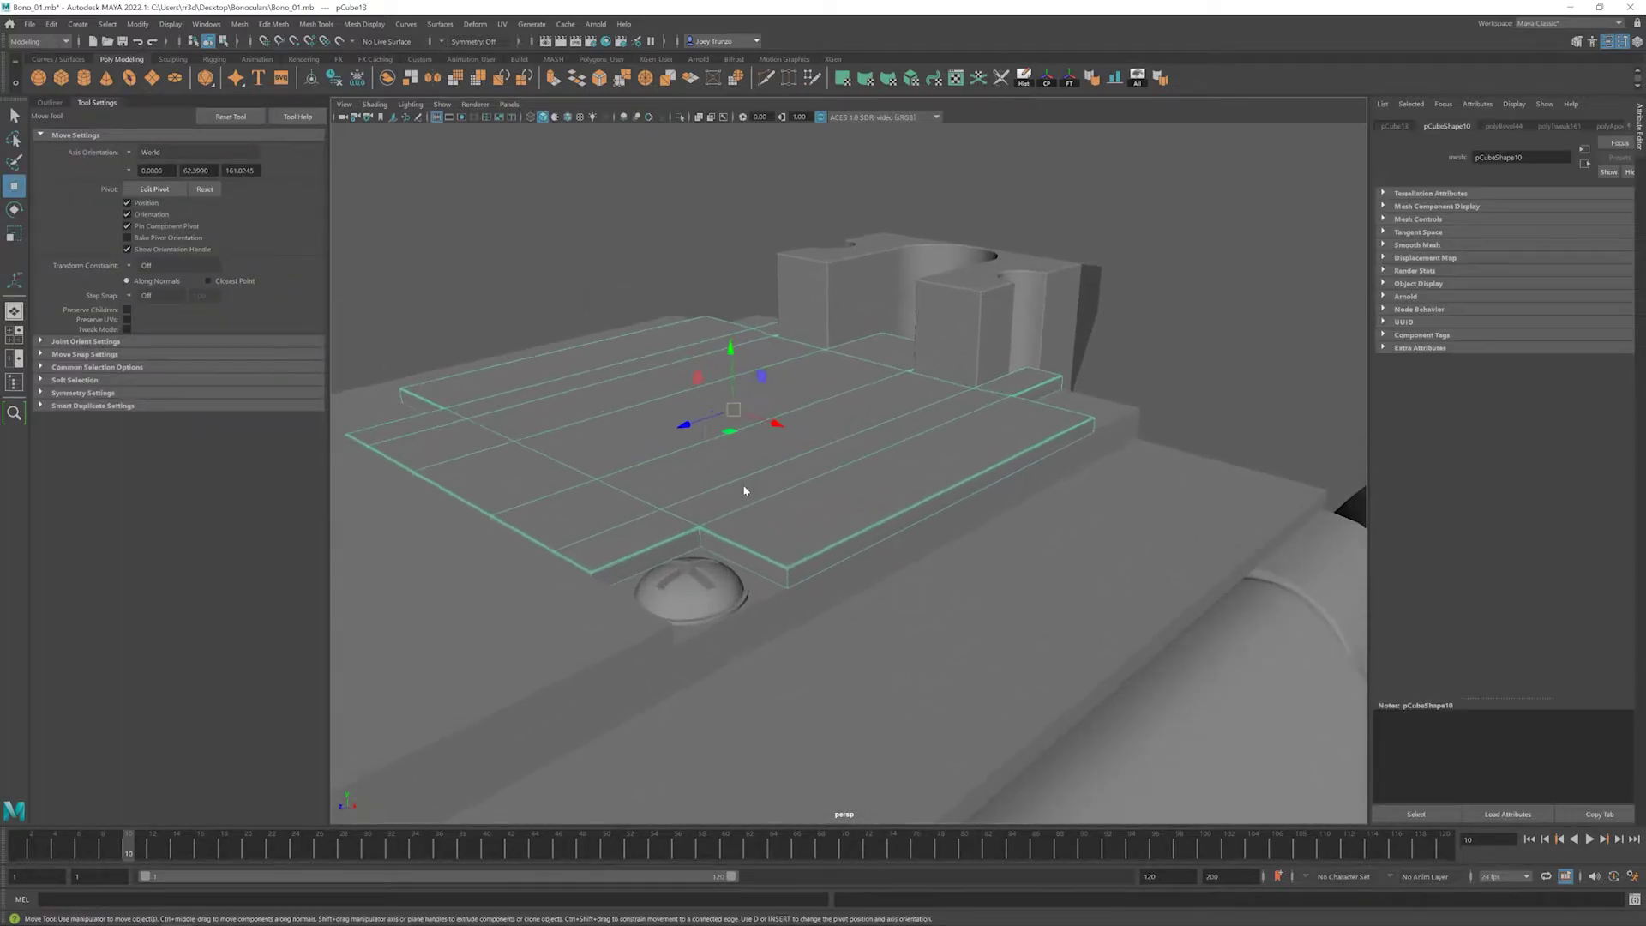
pyautogui.press('F10')
pyautogui.scroll(2, 783, 577)
pyautogui.click(695, 539)
pyautogui.moveTo(695, 539); pyautogui.dragTo(776, 490, button='right')
pyautogui.hotkey('ctrl', '1')
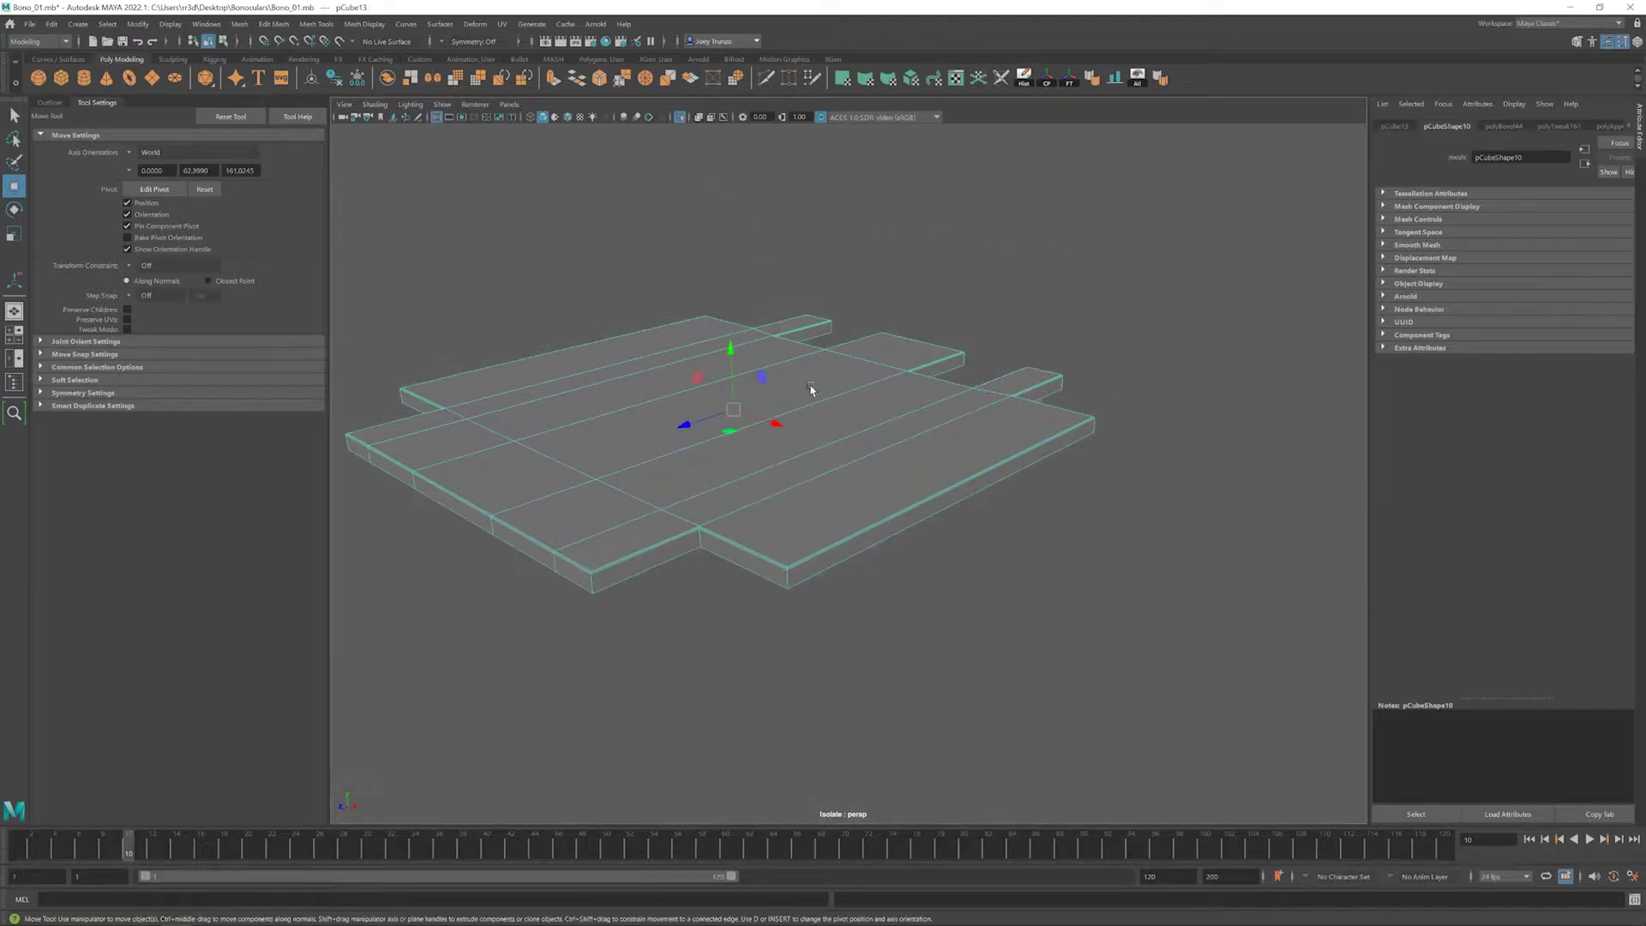
# - Select the vertical corner edges all around the plate's stepped outline
pyautogui.click(778, 583)
pyautogui.keyDown('alt'); pyautogui.moveTo(778, 583); pyautogui.dragTo(767, 477); pyautogui.keyUp('alt')
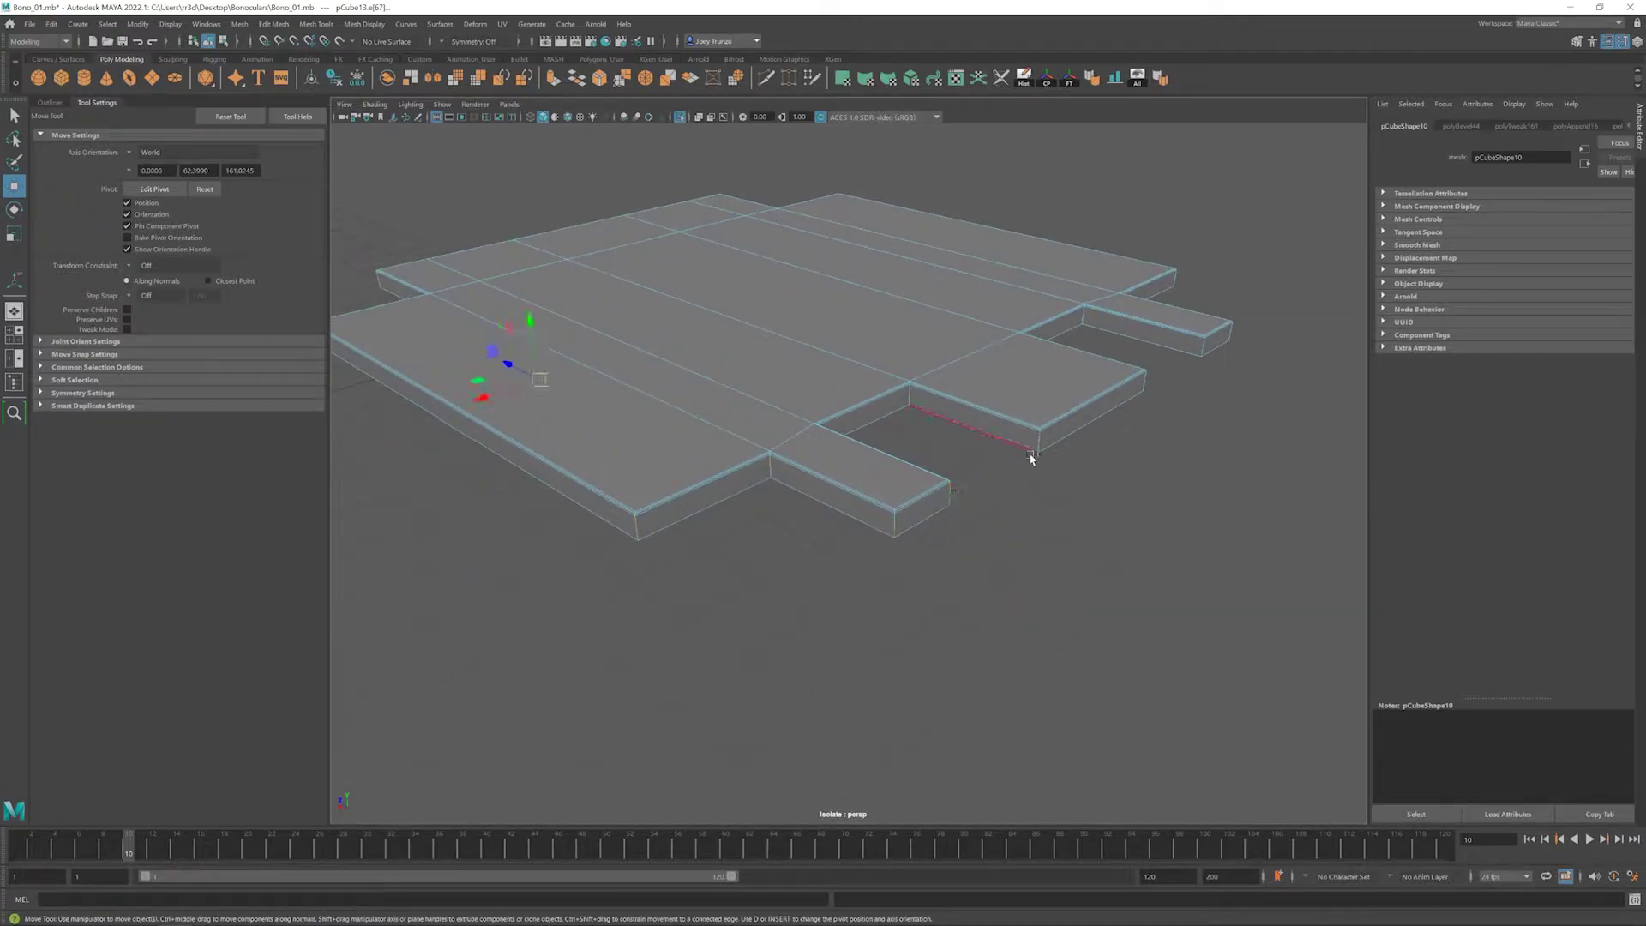
pyautogui.keyDown('alt'); pyautogui.moveTo(907, 389); pyautogui.dragTo(668, 411); pyautogui.keyUp('alt')
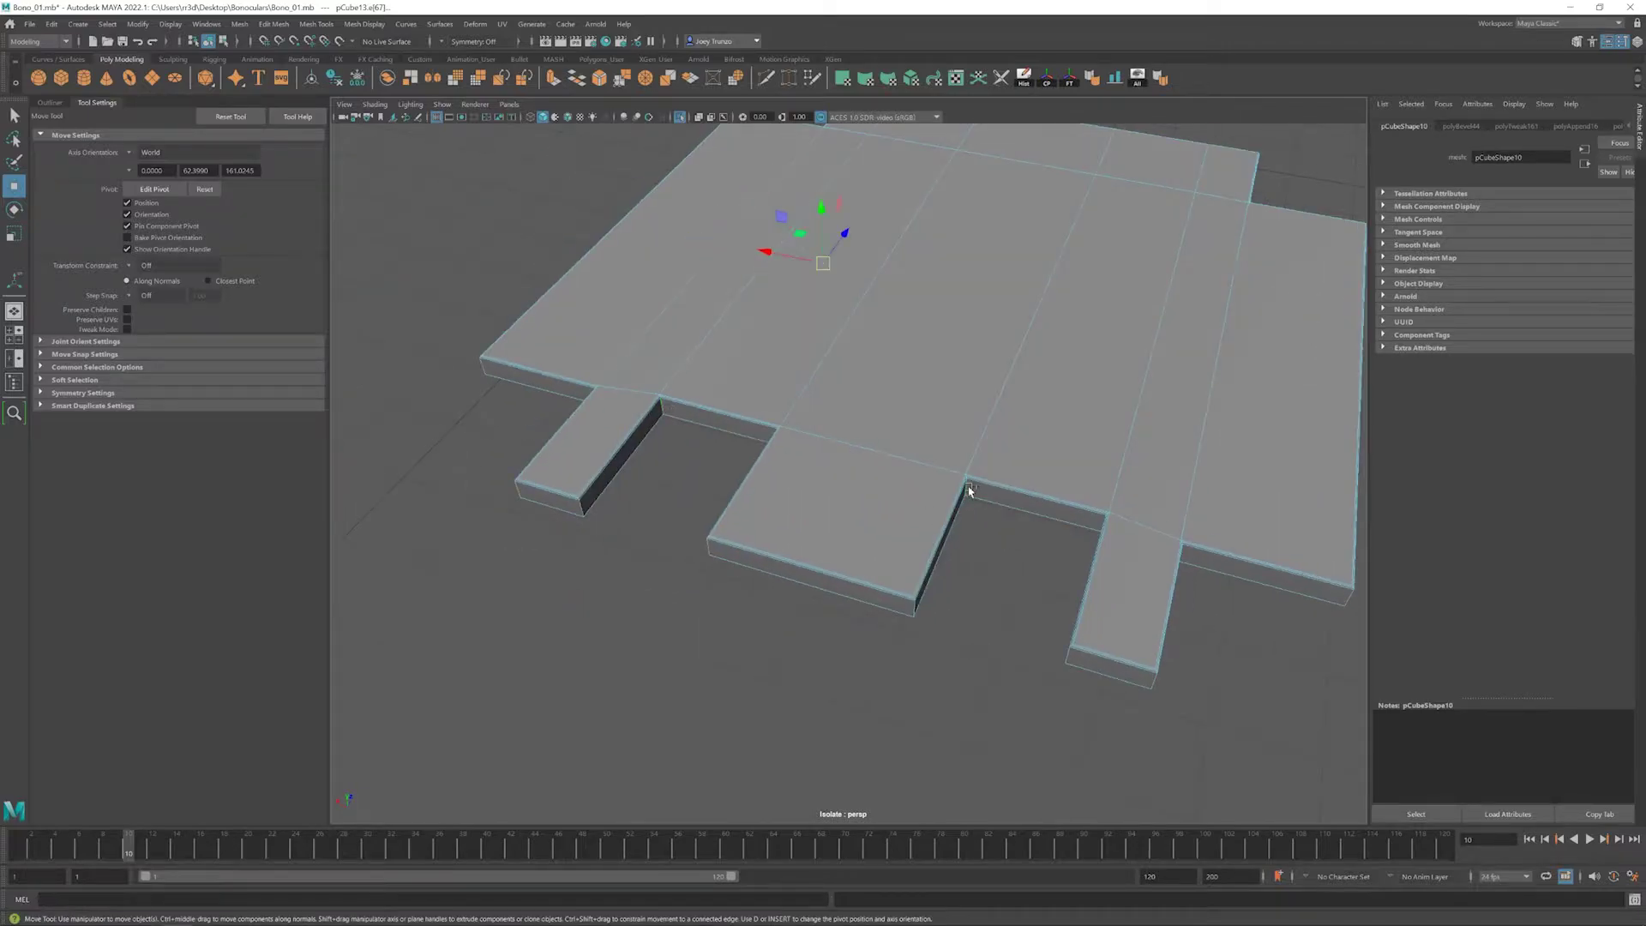
pyautogui.keyDown('alt'); pyautogui.moveTo(997, 612); pyautogui.dragTo(1141, 362); pyautogui.keyUp('alt')
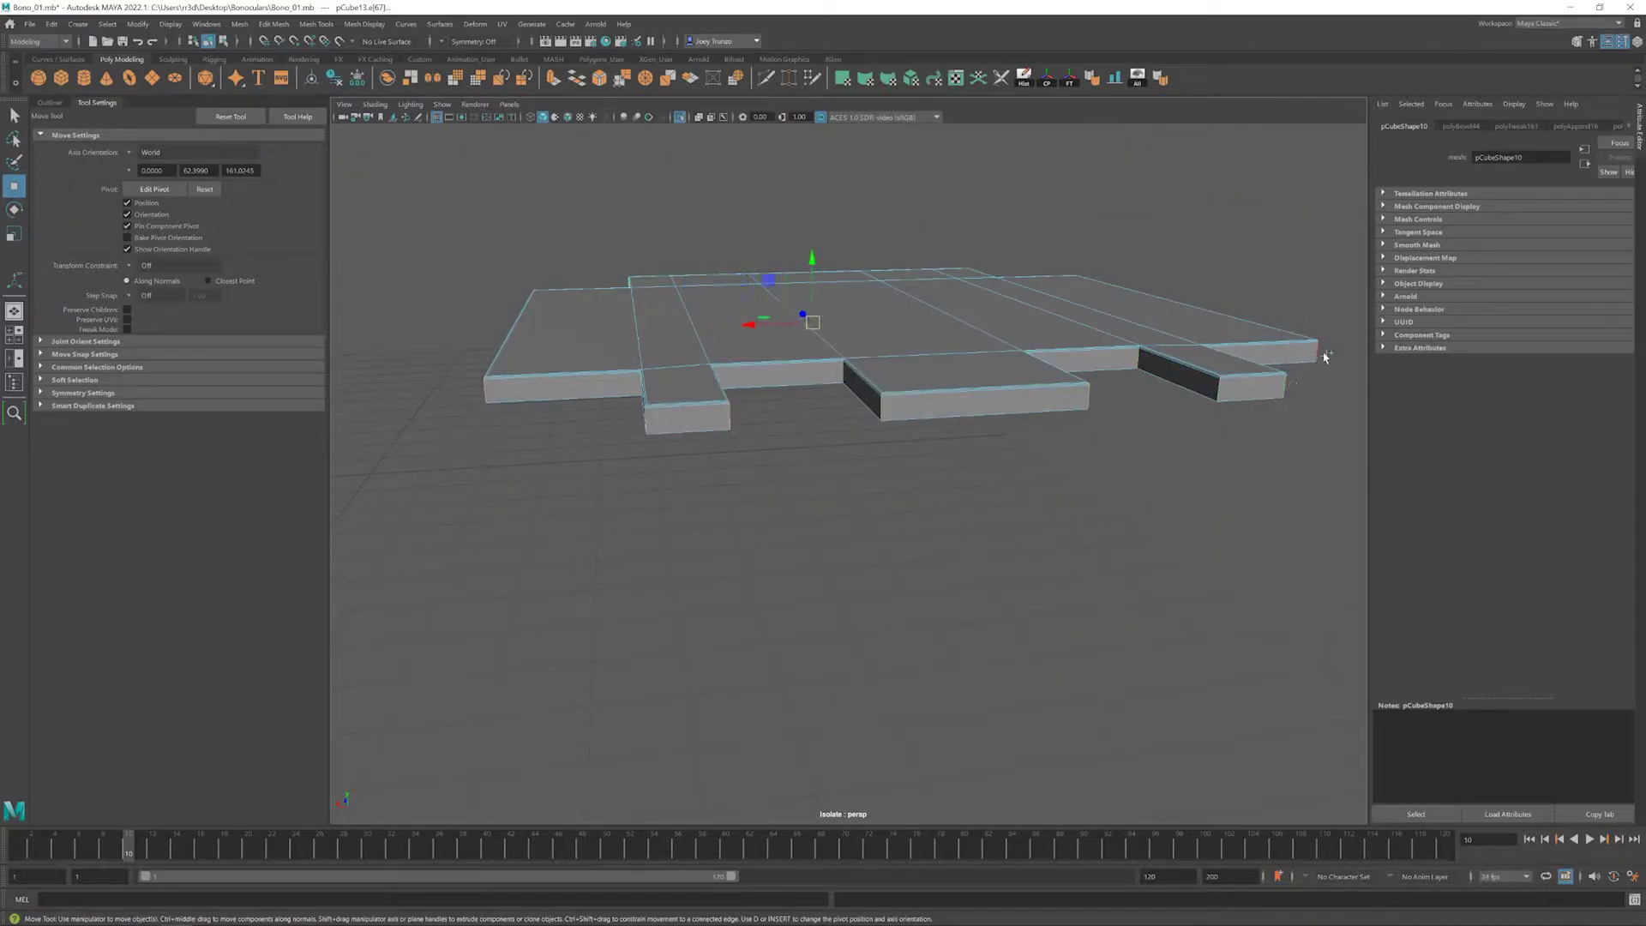
pyautogui.keyDown('alt'); pyautogui.moveTo(1325, 356); pyautogui.dragTo(729, 583); pyautogui.keyUp('alt')
pyautogui.click(723, 585)
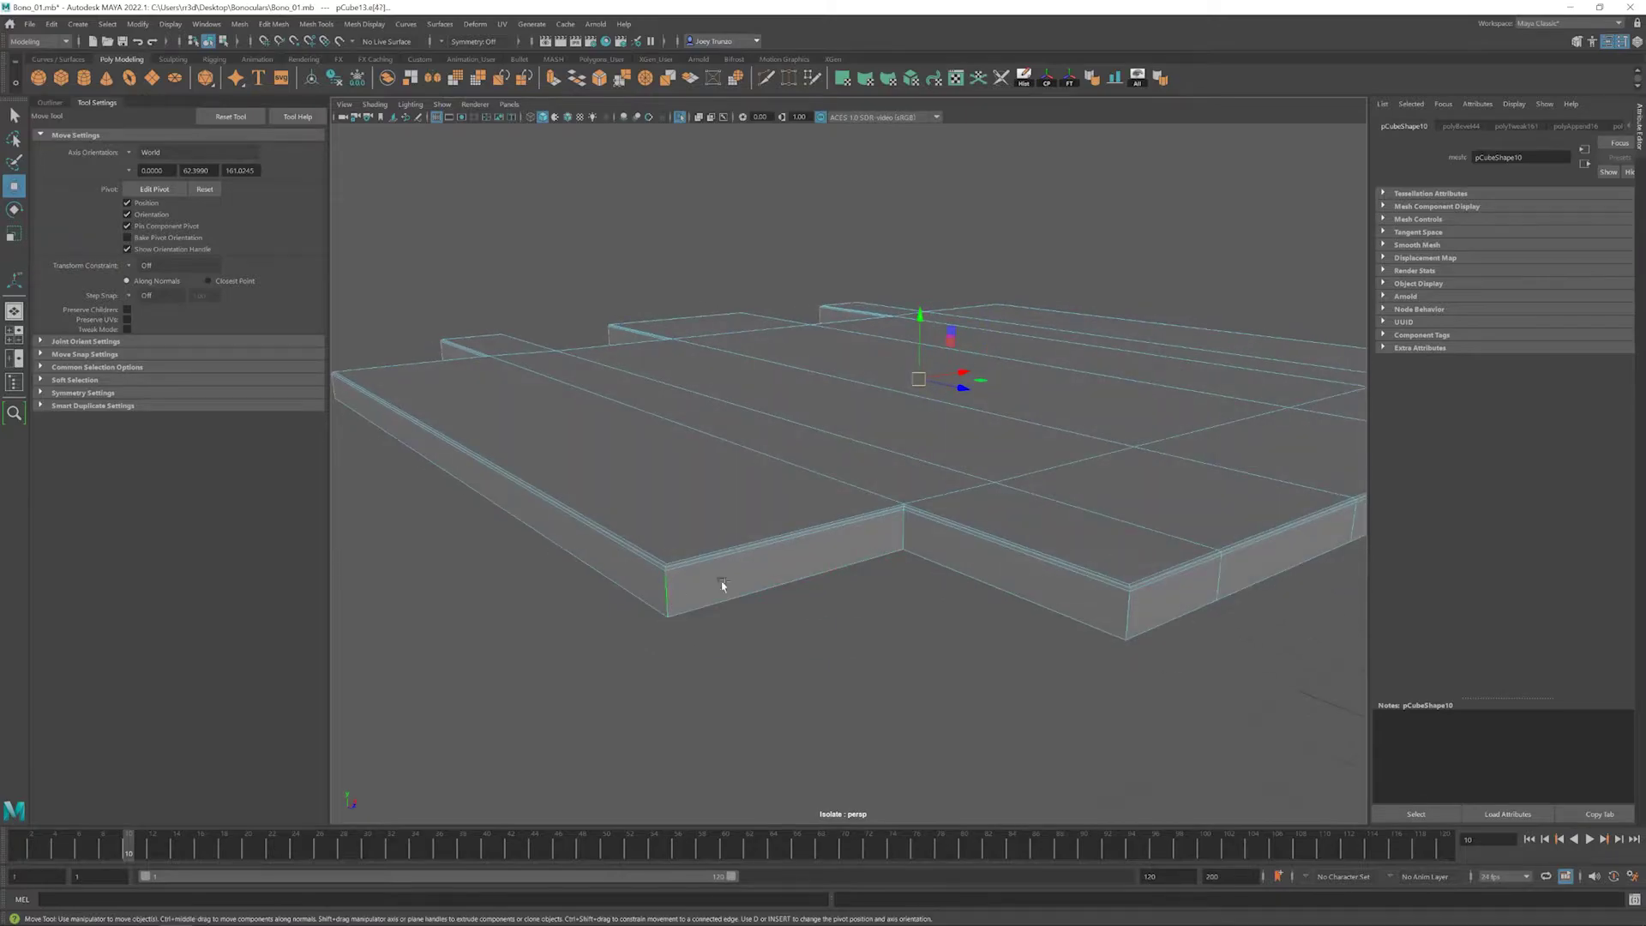
pyautogui.keyDown('alt'); pyautogui.moveTo(1114, 622); pyautogui.dragTo(662, 525); pyautogui.keyUp('alt')
# - Bevel the plate's vertical corner edges with a fraction of 0.062 and 2 segments, then end the isolation
pyautogui.hotkey('ctrl', 'b')
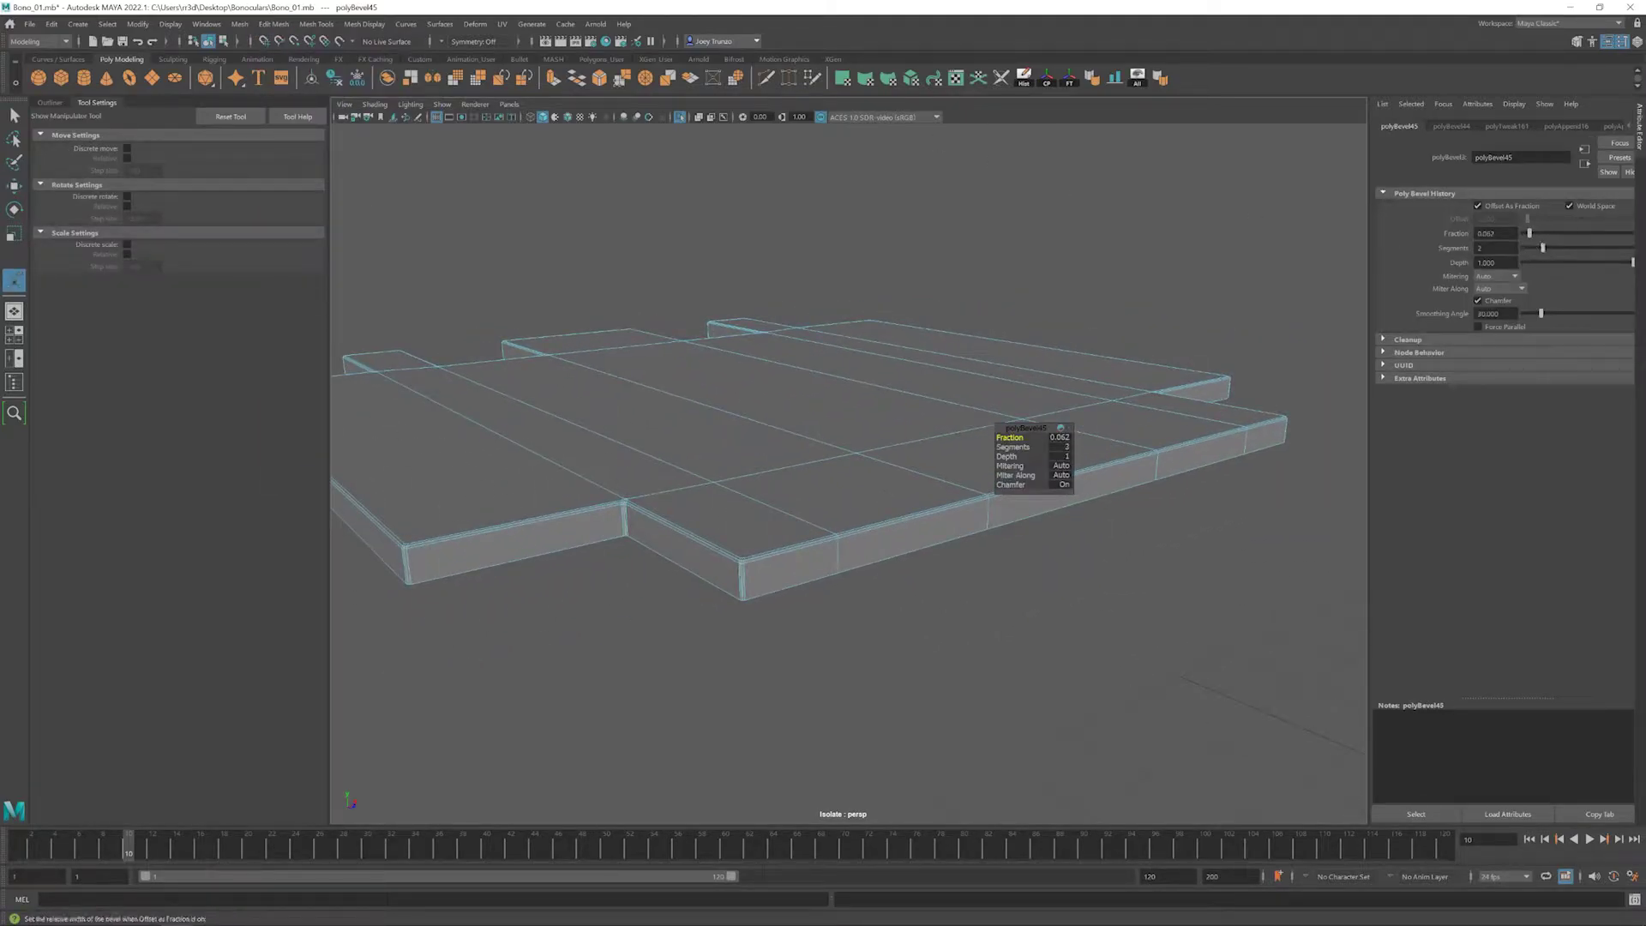
pyautogui.click(680, 116)
pyautogui.press('f')
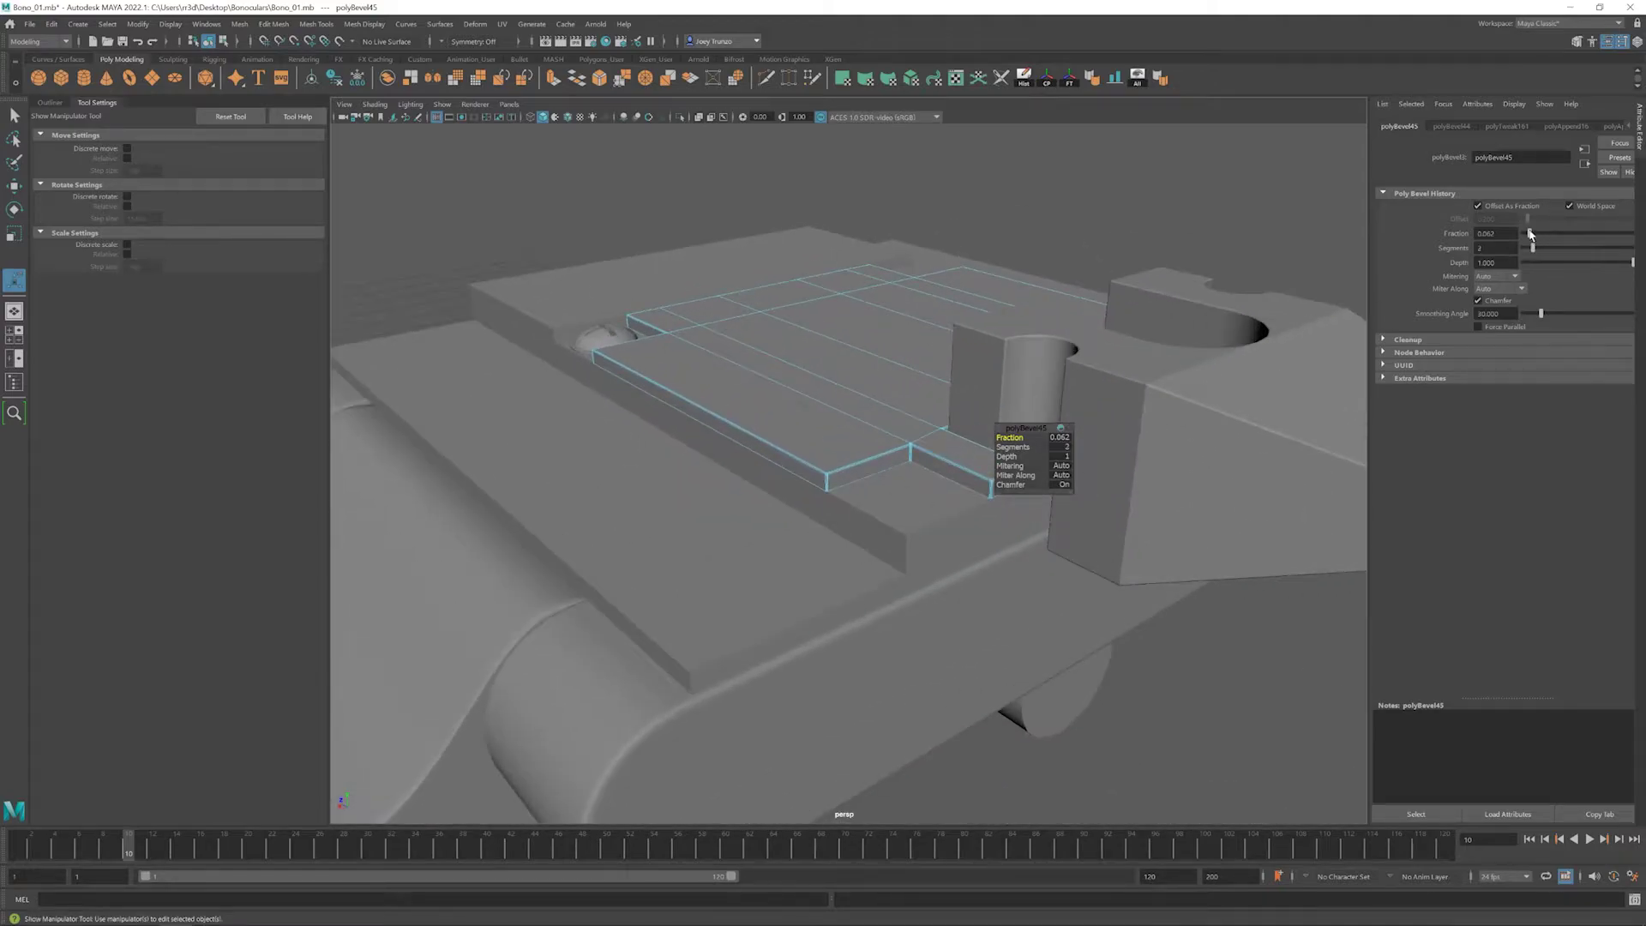
pyautogui.press('w')
# - Adjust the plate's vertices where its notched edge meets the clamp and return to object selection
pyautogui.keyDown('alt'); pyautogui.moveTo(932, 418); pyautogui.dragTo(818, 300); pyautogui.keyUp('alt')
pyautogui.press('F9')
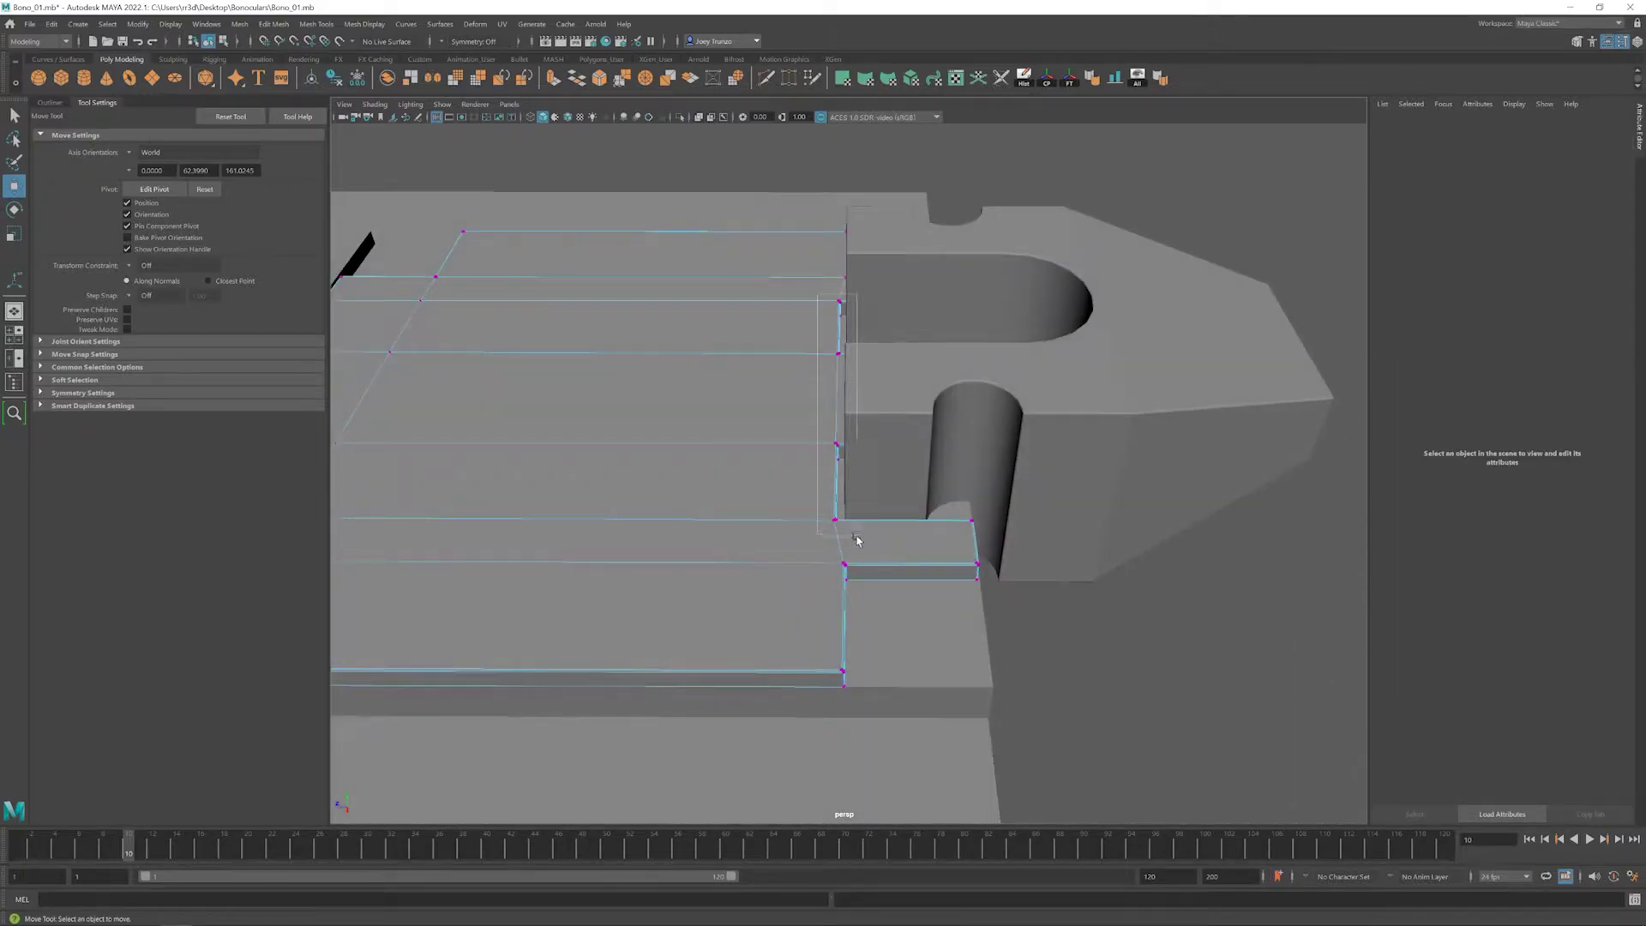
pyautogui.moveTo(857, 540); pyautogui.dragTo(857, 538)
pyautogui.rightClick(854, 526)
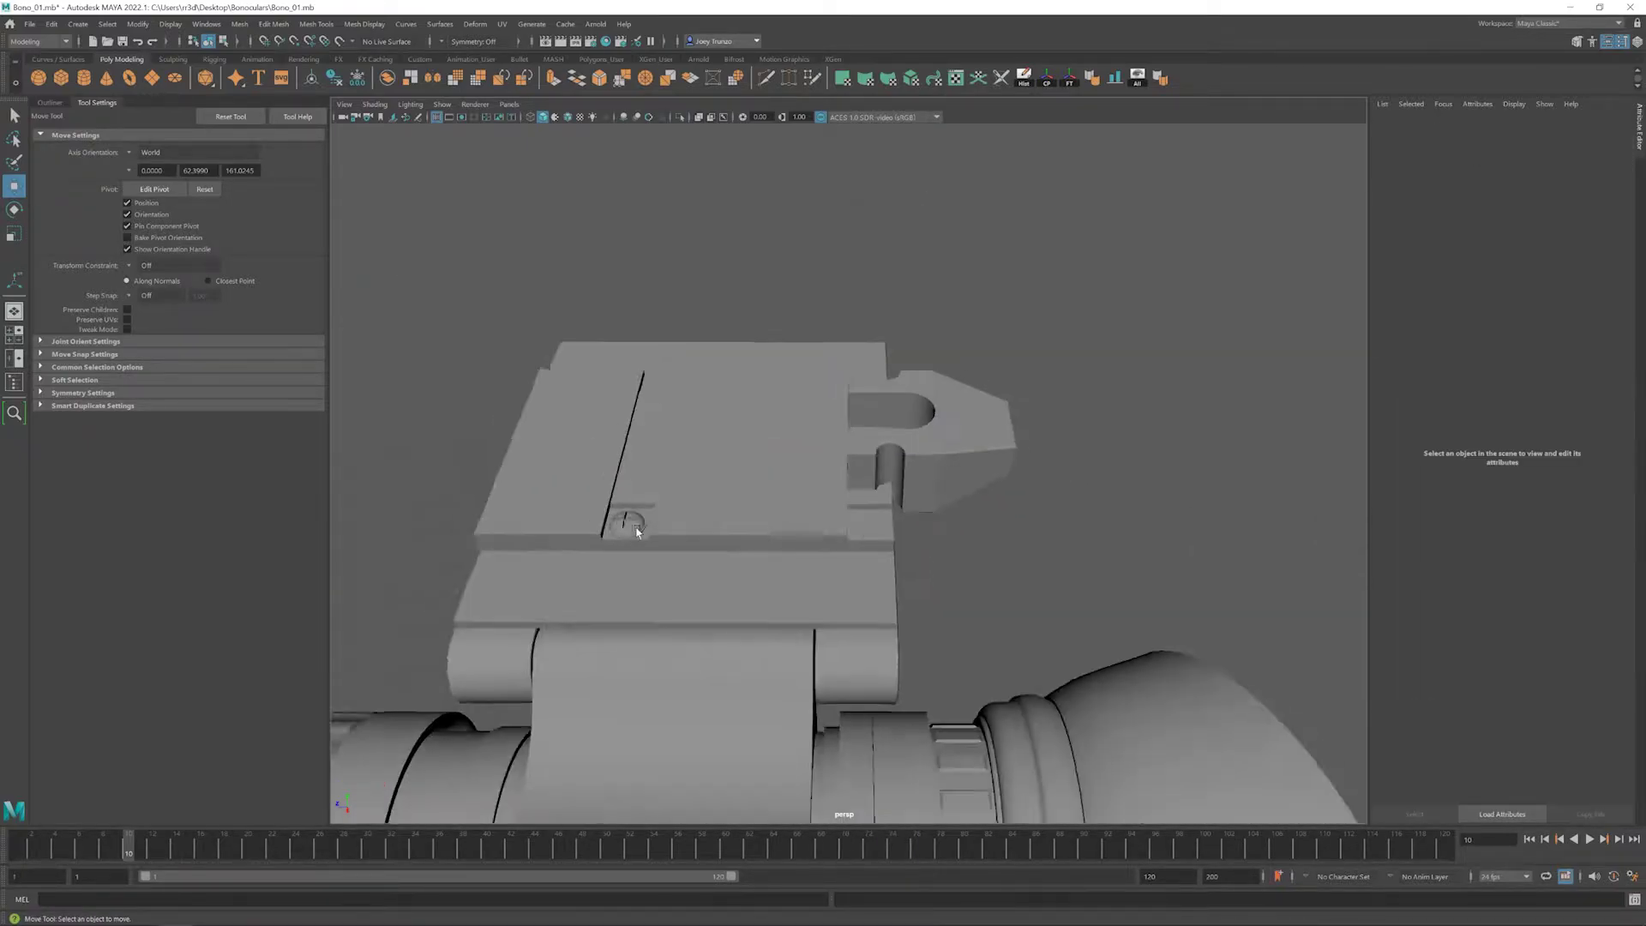
# - Duplicate the corner screw and move the copy along the plate's edge to the corner beside the clamp
pyautogui.keyDown('alt'); pyautogui.moveTo(637, 532); pyautogui.dragTo(700, 499); pyautogui.keyUp('alt')
pyautogui.scroll(10, 768, 518)
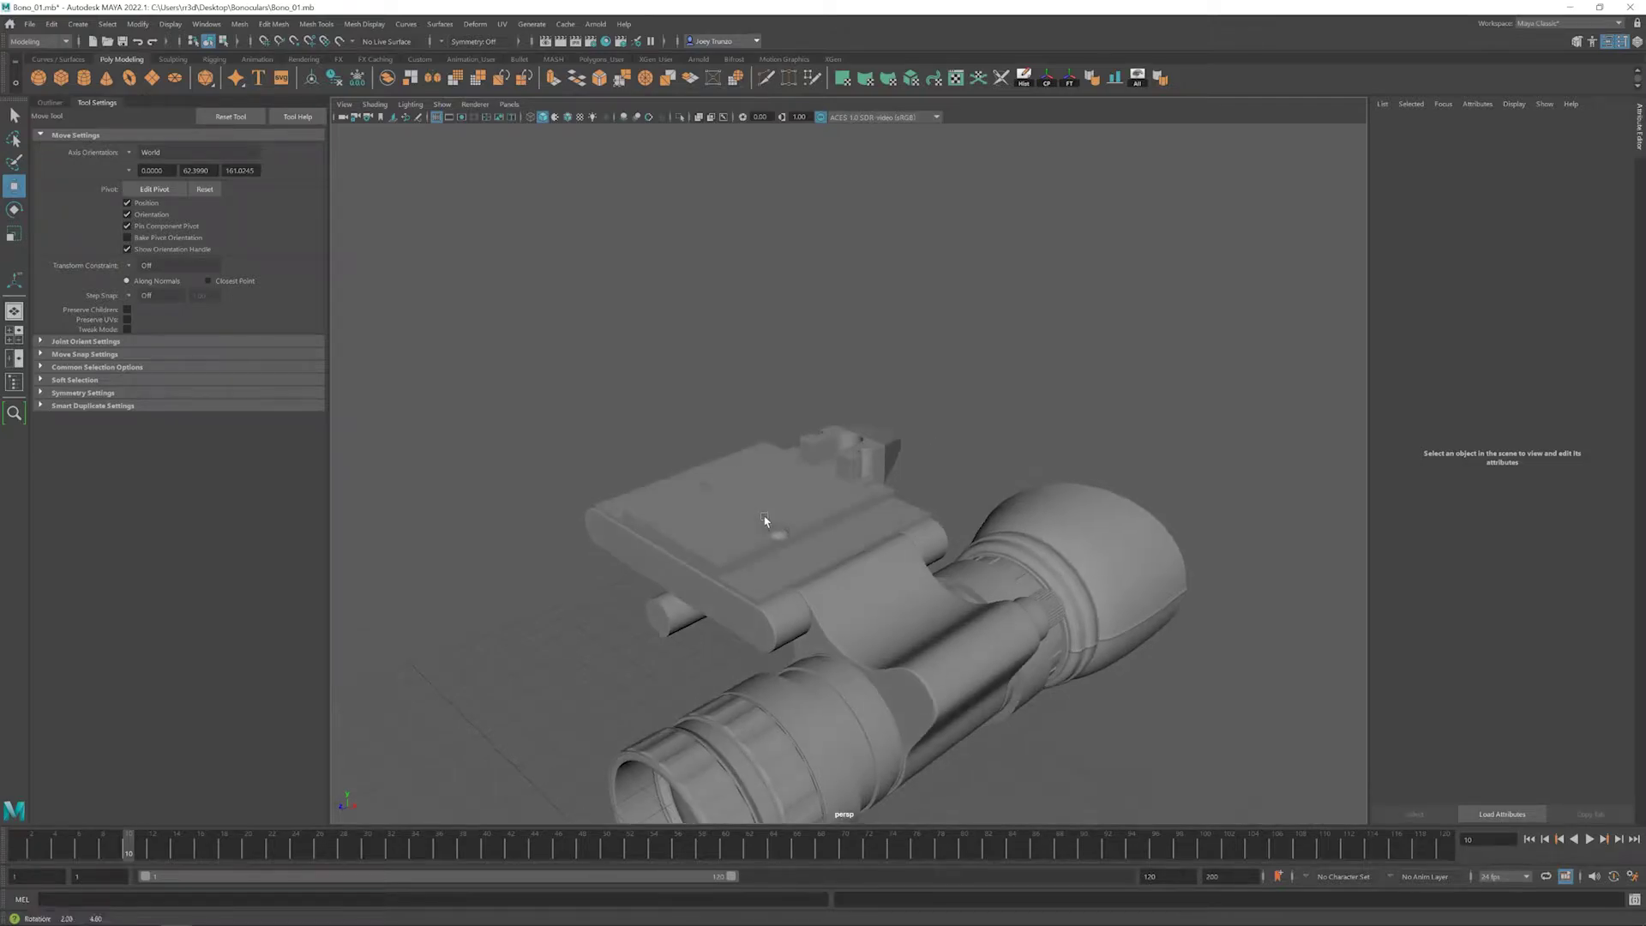
pyautogui.click(670, 508)
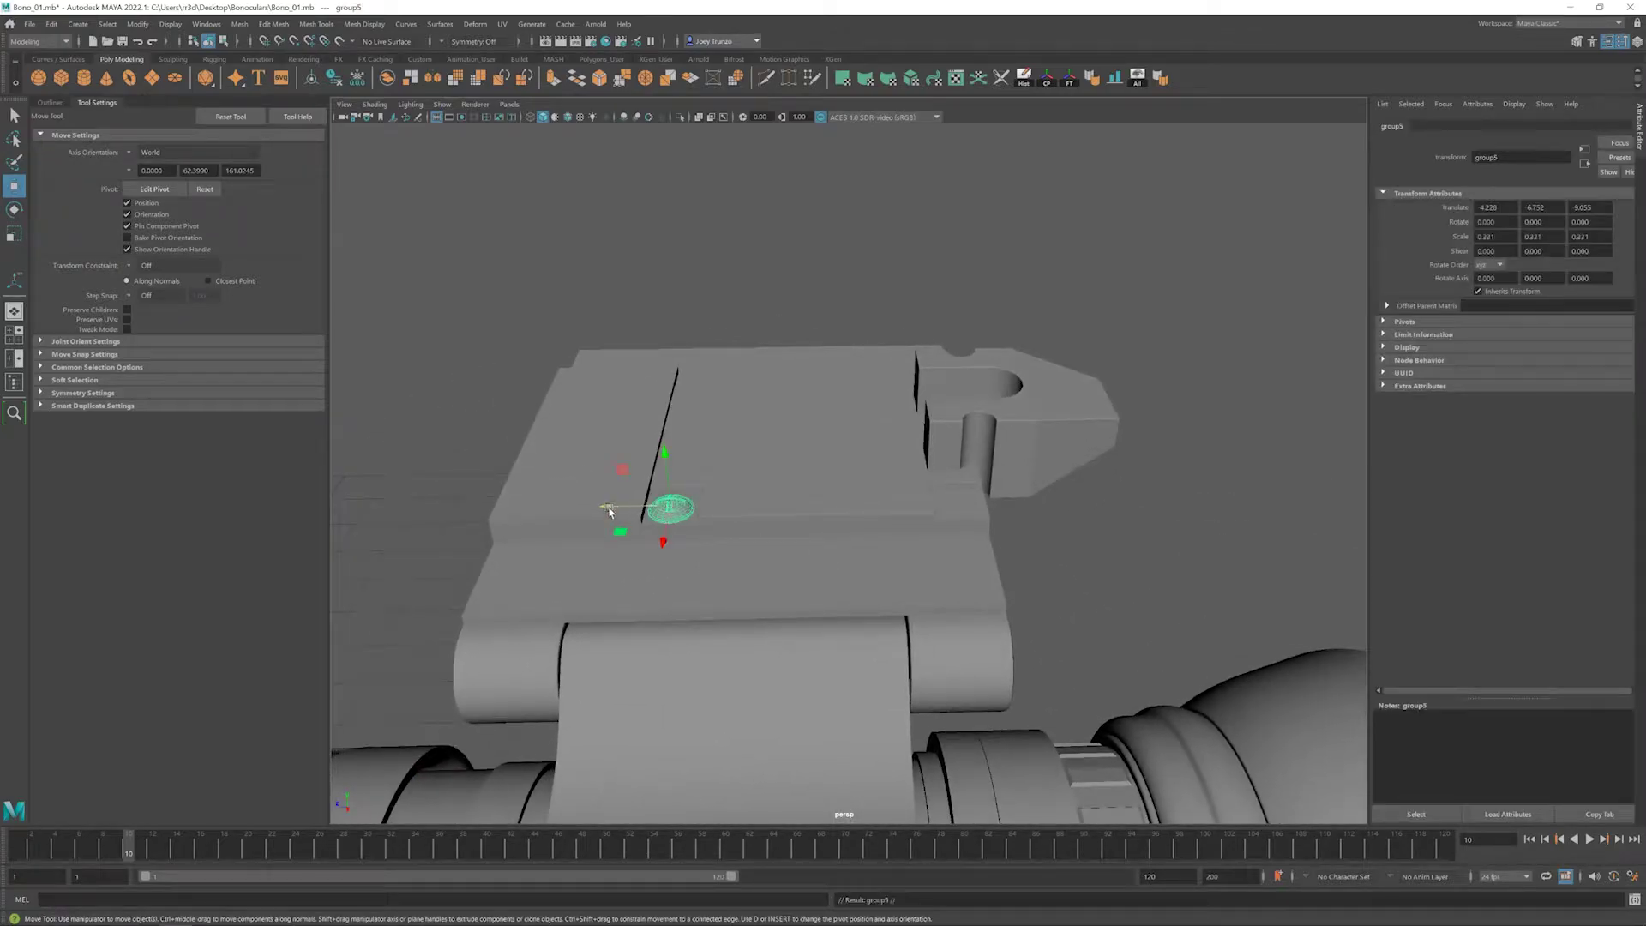
pyautogui.moveTo(609, 512); pyautogui.dragTo(898, 512)
# - Duplicate both screw groups together and place the copies at the plate's two opposite corners
pyautogui.click(52, 103)
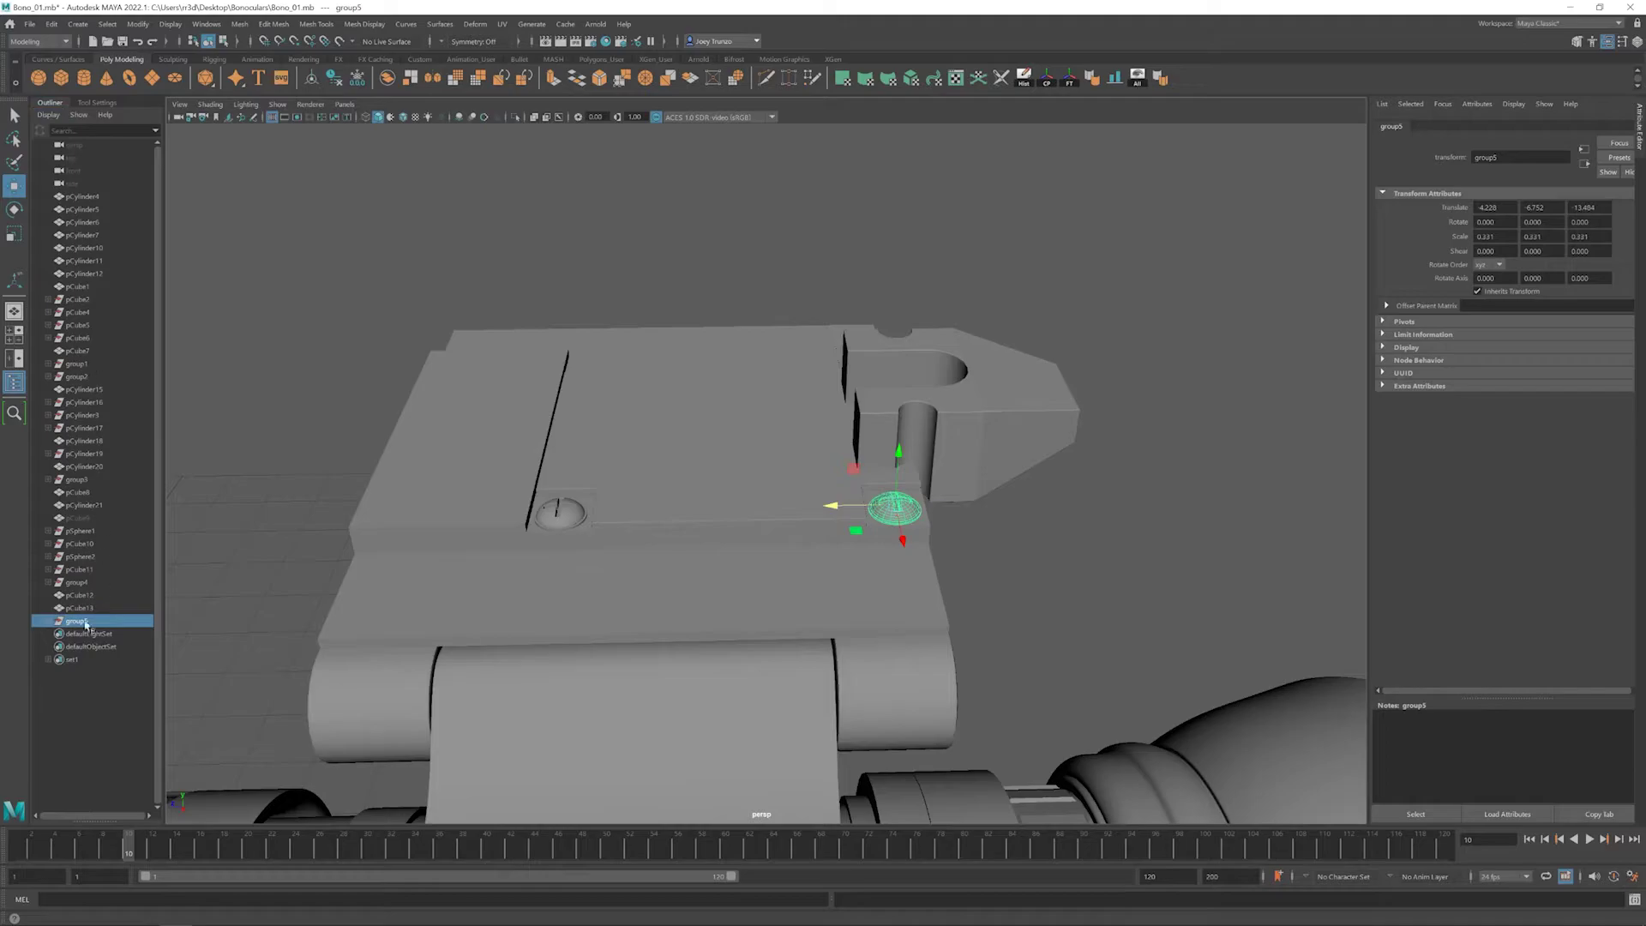
pyautogui.click(78, 582)
pyautogui.keyDown('alt'); pyautogui.moveTo(701, 504); pyautogui.dragTo(872, 382); pyautogui.keyUp('alt')
pyautogui.hotkey('ctrl', 'd')
pyautogui.click(661, 265)
pyautogui.keyDown('alt'); pyautogui.moveTo(661, 265); pyautogui.dragTo(807, 502); pyautogui.keyUp('alt')
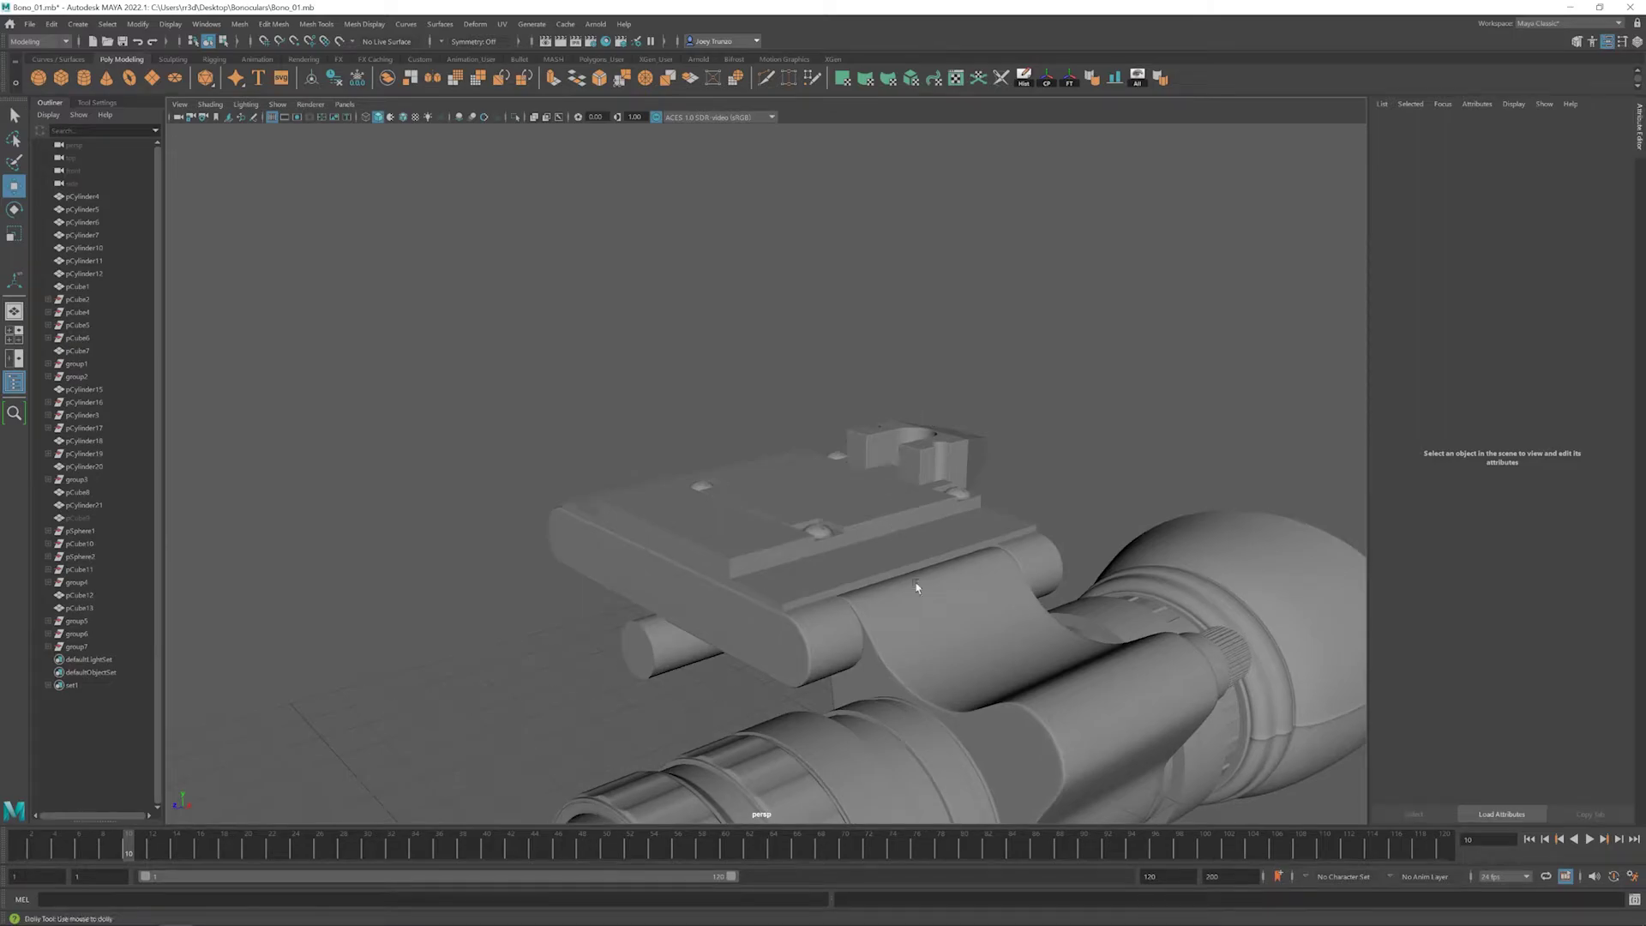
# - Duplicate the knurled cylinder near the eyepiece and move the copy to the free end of the bracket's cross rod
pyautogui.keyDown('alt'); pyautogui.moveTo(916, 588); pyautogui.dragTo(875, 548, button='right'); pyautogui.keyUp('alt')
pyautogui.keyDown('alt'); pyautogui.moveTo(875, 549); pyautogui.dragTo(855, 529); pyautogui.keyUp('alt')
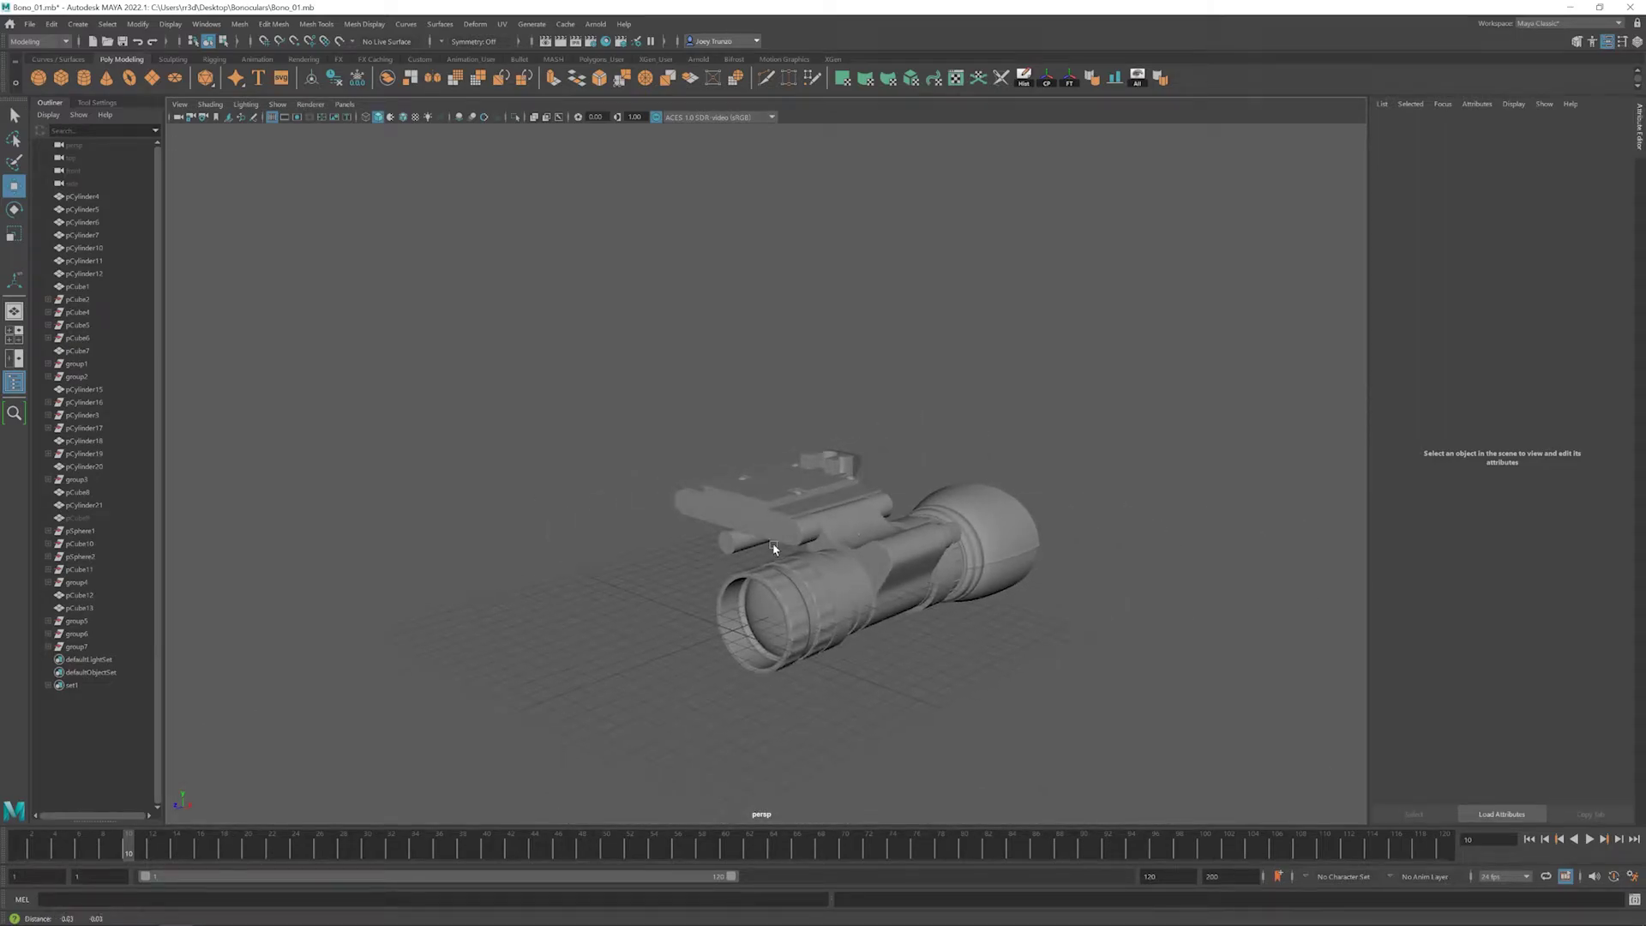
pyautogui.scroll(3, 774, 550)
pyautogui.keyDown('alt'); pyautogui.moveTo(1218, 576); pyautogui.dragTo(1145, 556, button='middle'); pyautogui.keyUp('alt')
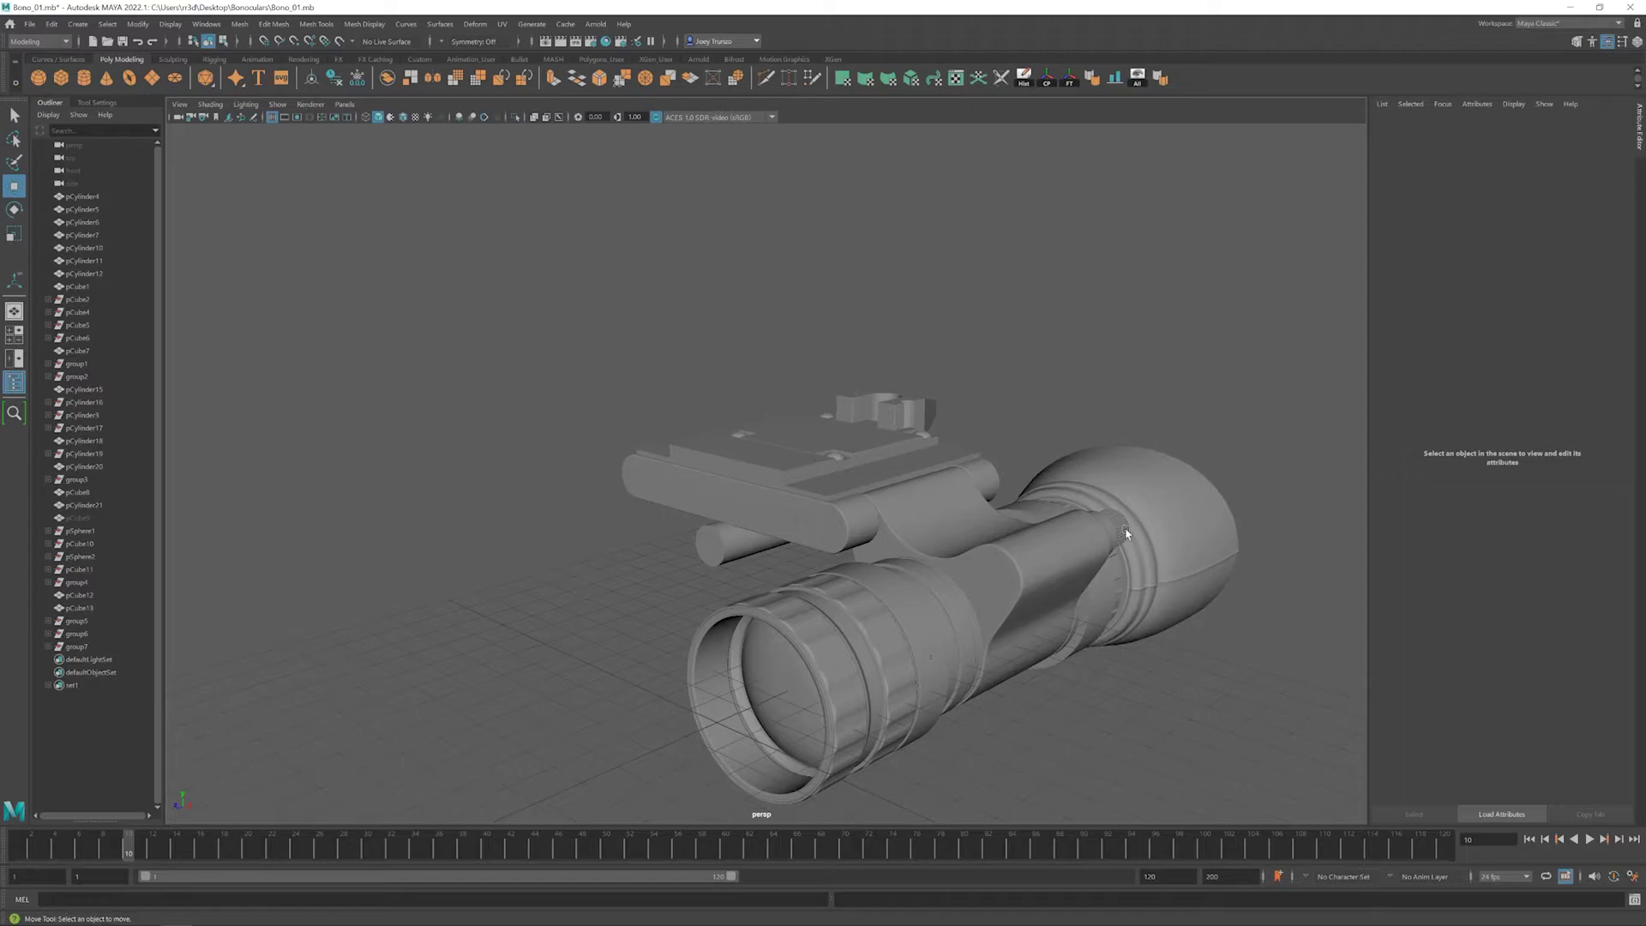
pyautogui.click(1115, 536)
pyautogui.click(712, 553)
pyautogui.click(690, 551)
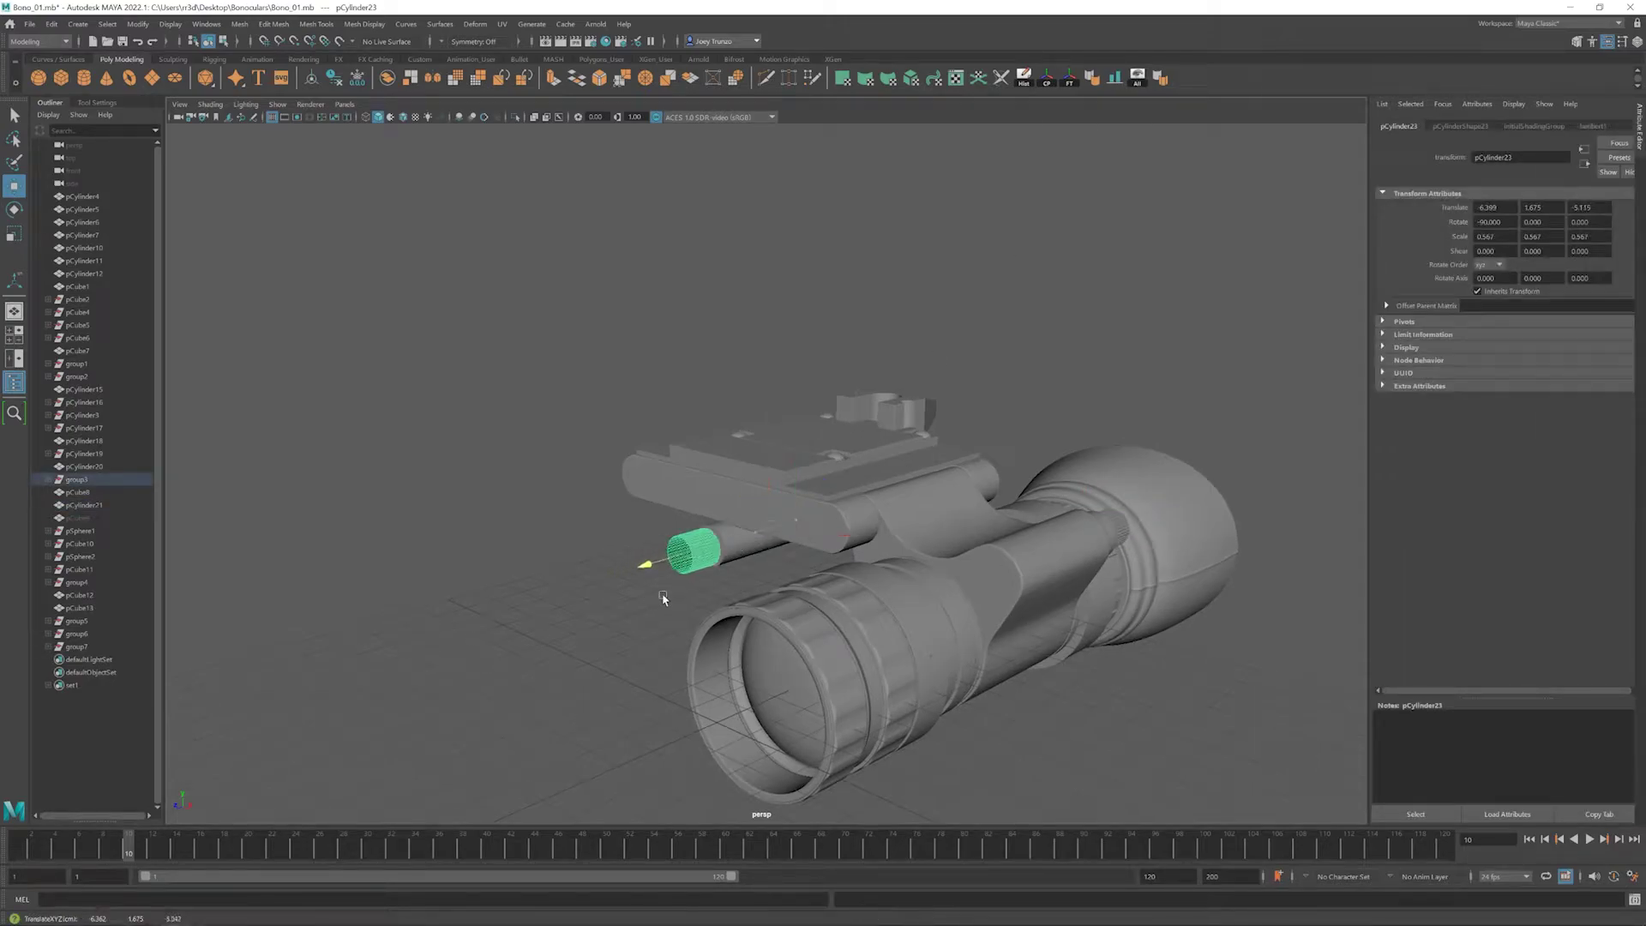
# - Rotate the knurled knob to 90 degrees on X, scale it with 0.770 along its length and position it on the rod's end
pyautogui.press('e')
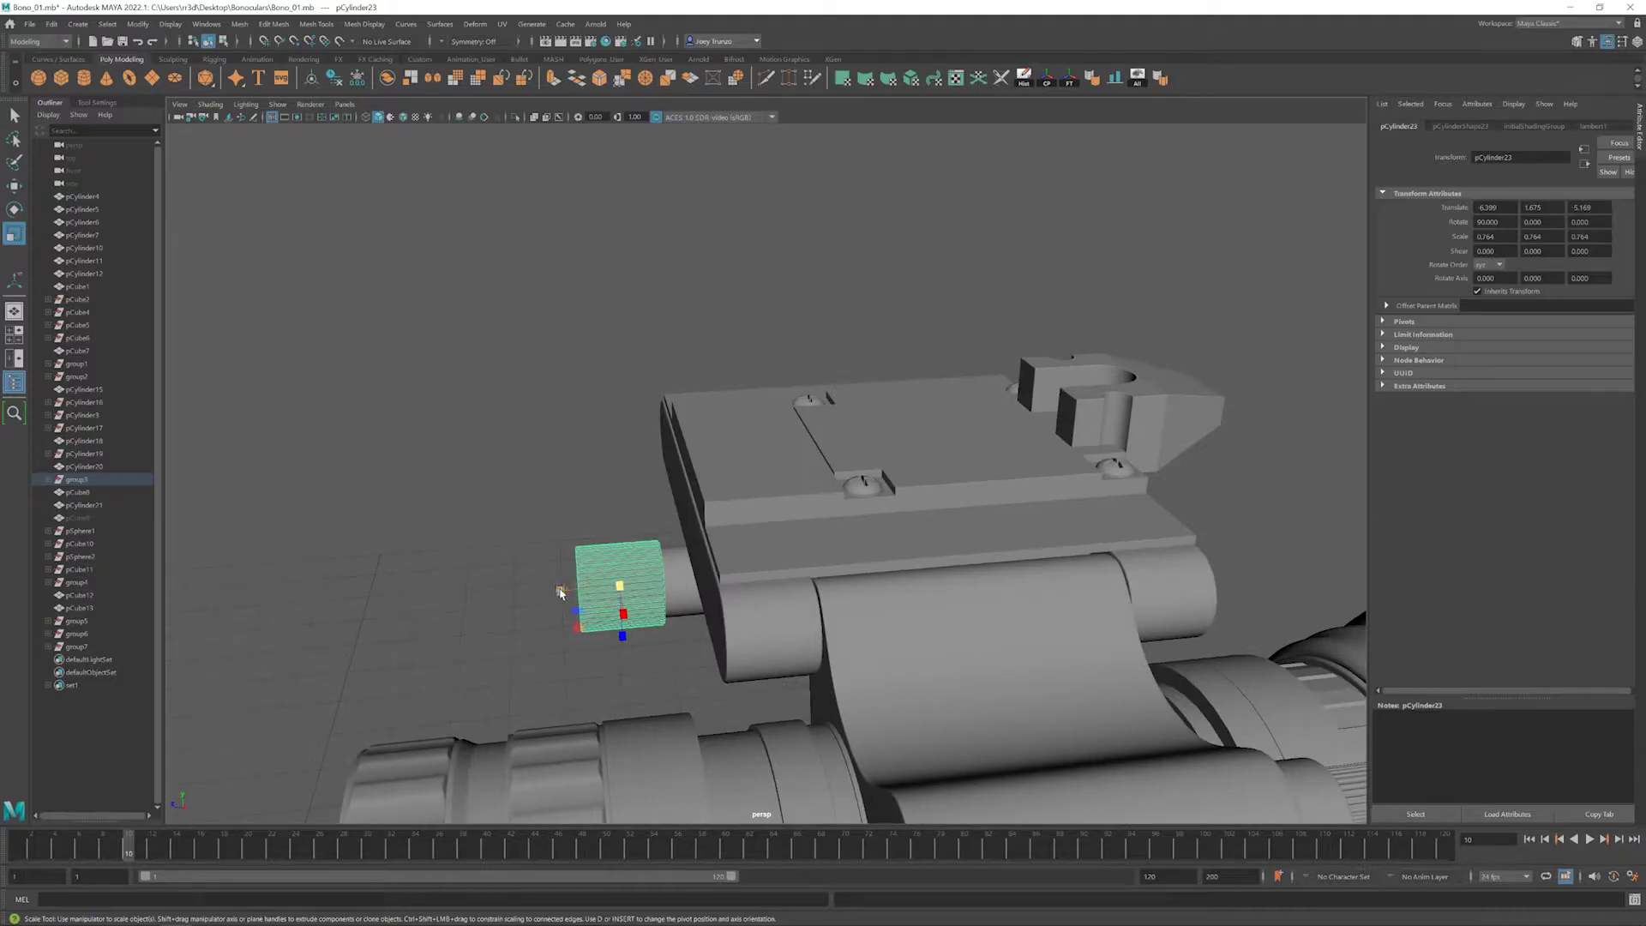
pyautogui.moveTo(561, 593); pyautogui.dragTo(611, 588)
pyautogui.press('w')
pyautogui.click(610, 588)
pyautogui.scroll(-3, 747, 555)
pyautogui.keyDown('alt'); pyautogui.moveTo(747, 554); pyautogui.dragTo(677, 547); pyautogui.keyUp('alt')
pyautogui.click(790, 542)
pyautogui.scroll(-3, 593, 528)
pyautogui.click(593, 528)
pyautogui.click(718, 527)
pyautogui.press('w')
pyautogui.scroll(5, 678, 547)
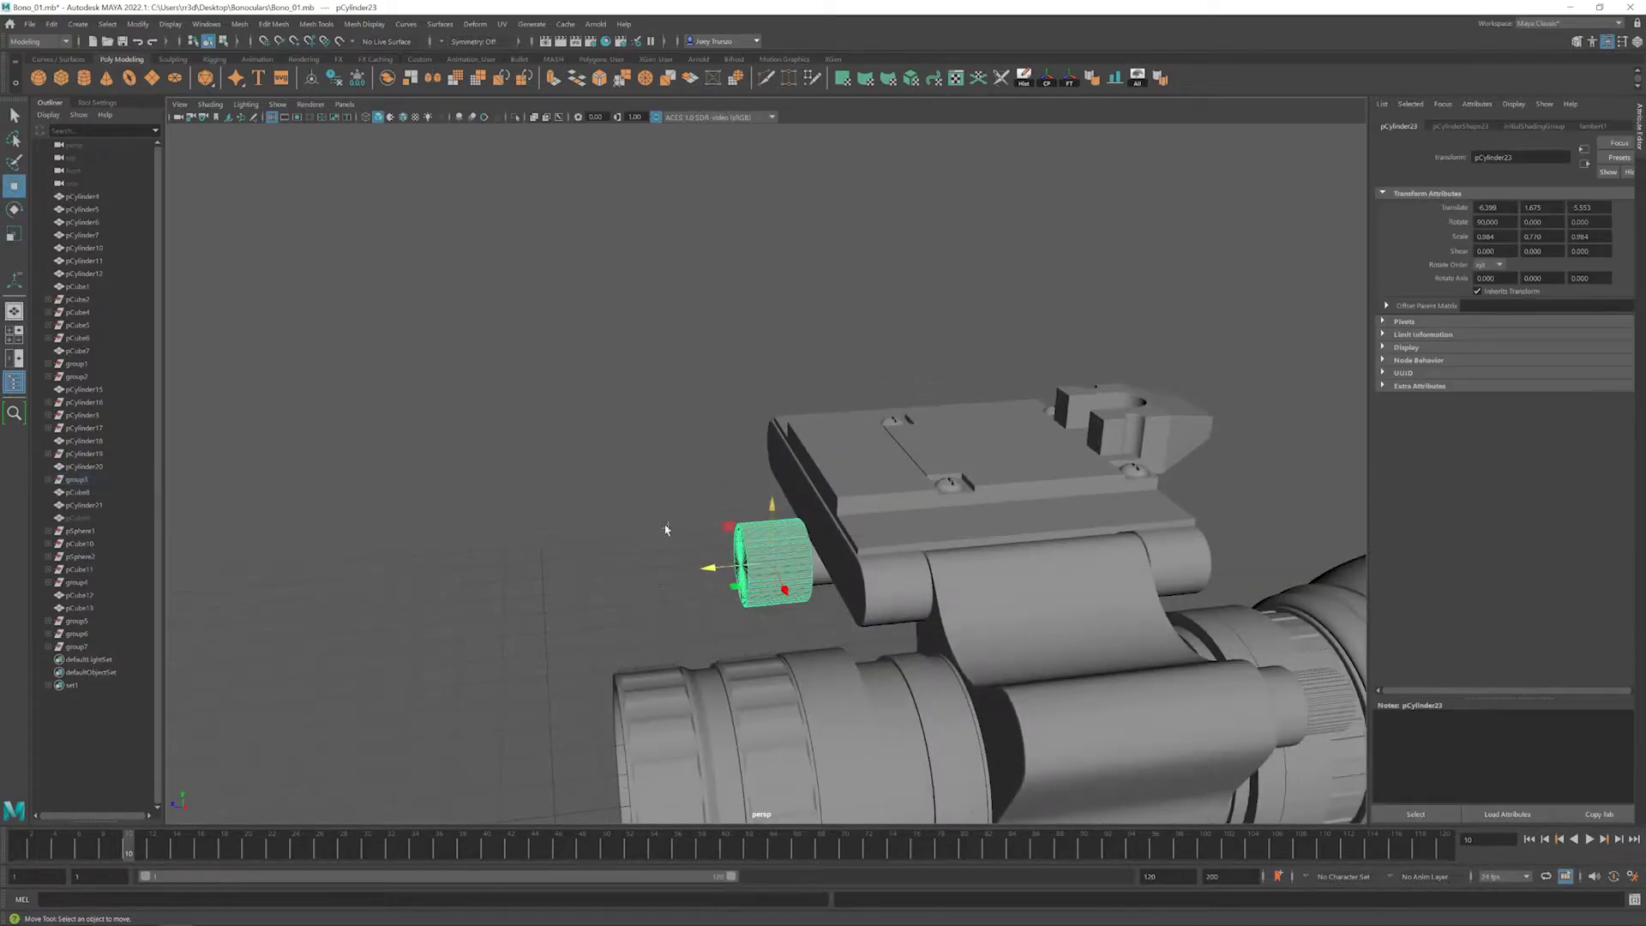
# - Delete the cap faces on the knurled knob's outer end
pyautogui.press('F9')
pyautogui.moveTo(735, 632); pyautogui.dragTo(665, 561)
pyautogui.press('F8')
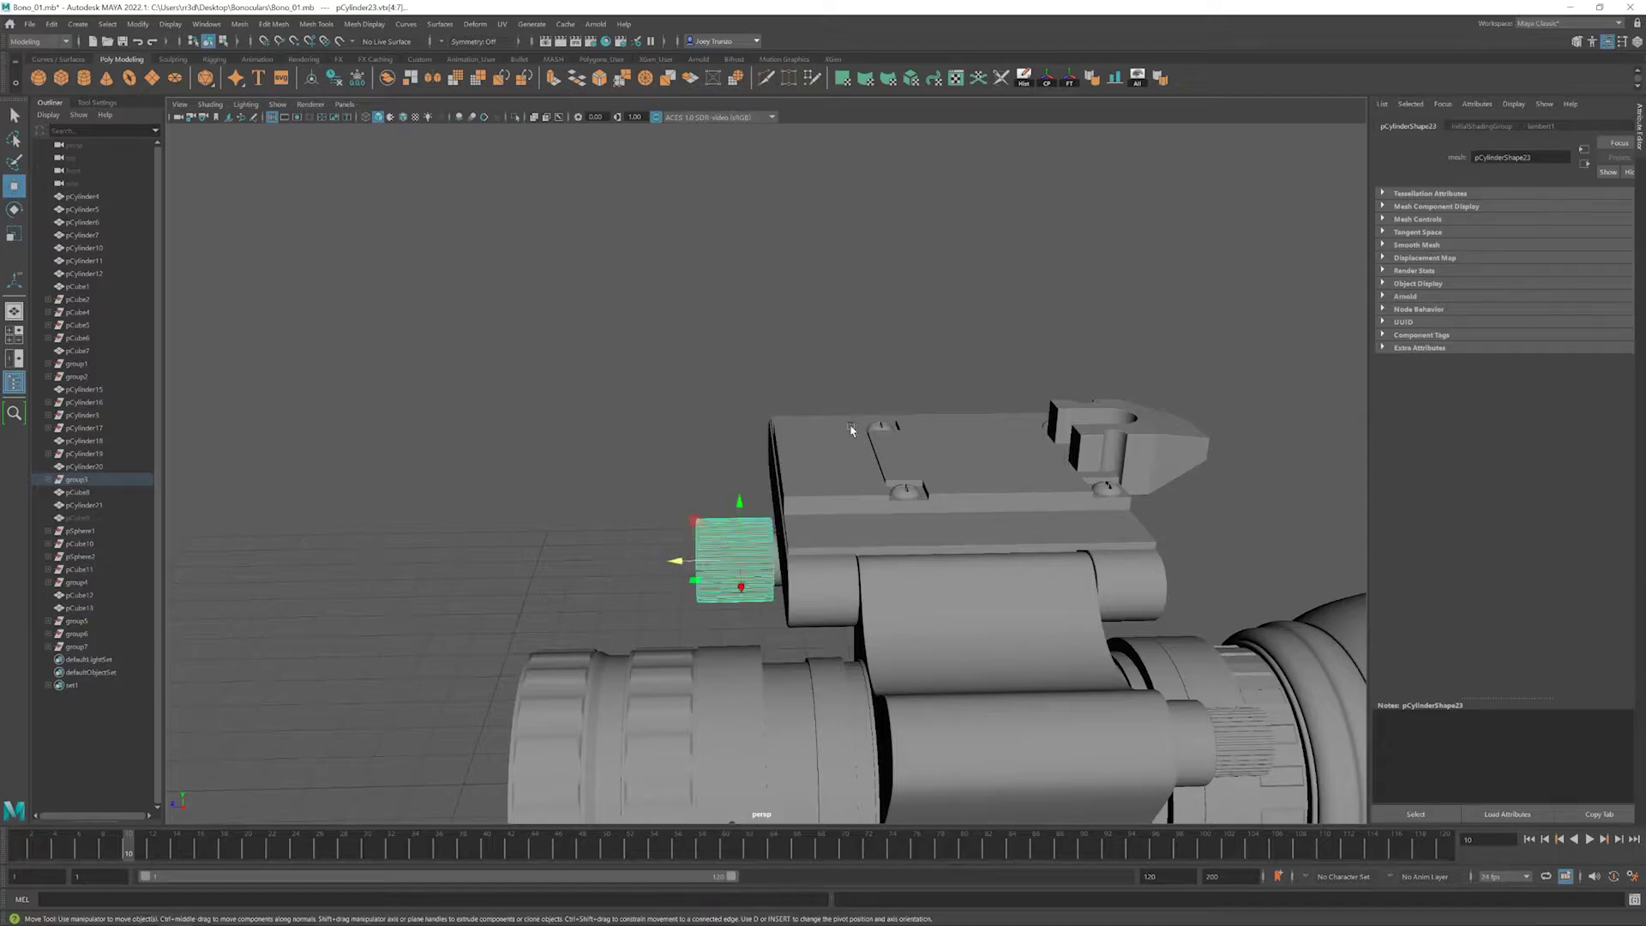
pyautogui.press('f')
pyautogui.keyDown('alt'); pyautogui.moveTo(878, 541); pyautogui.dragTo(838, 606); pyautogui.keyUp('alt')
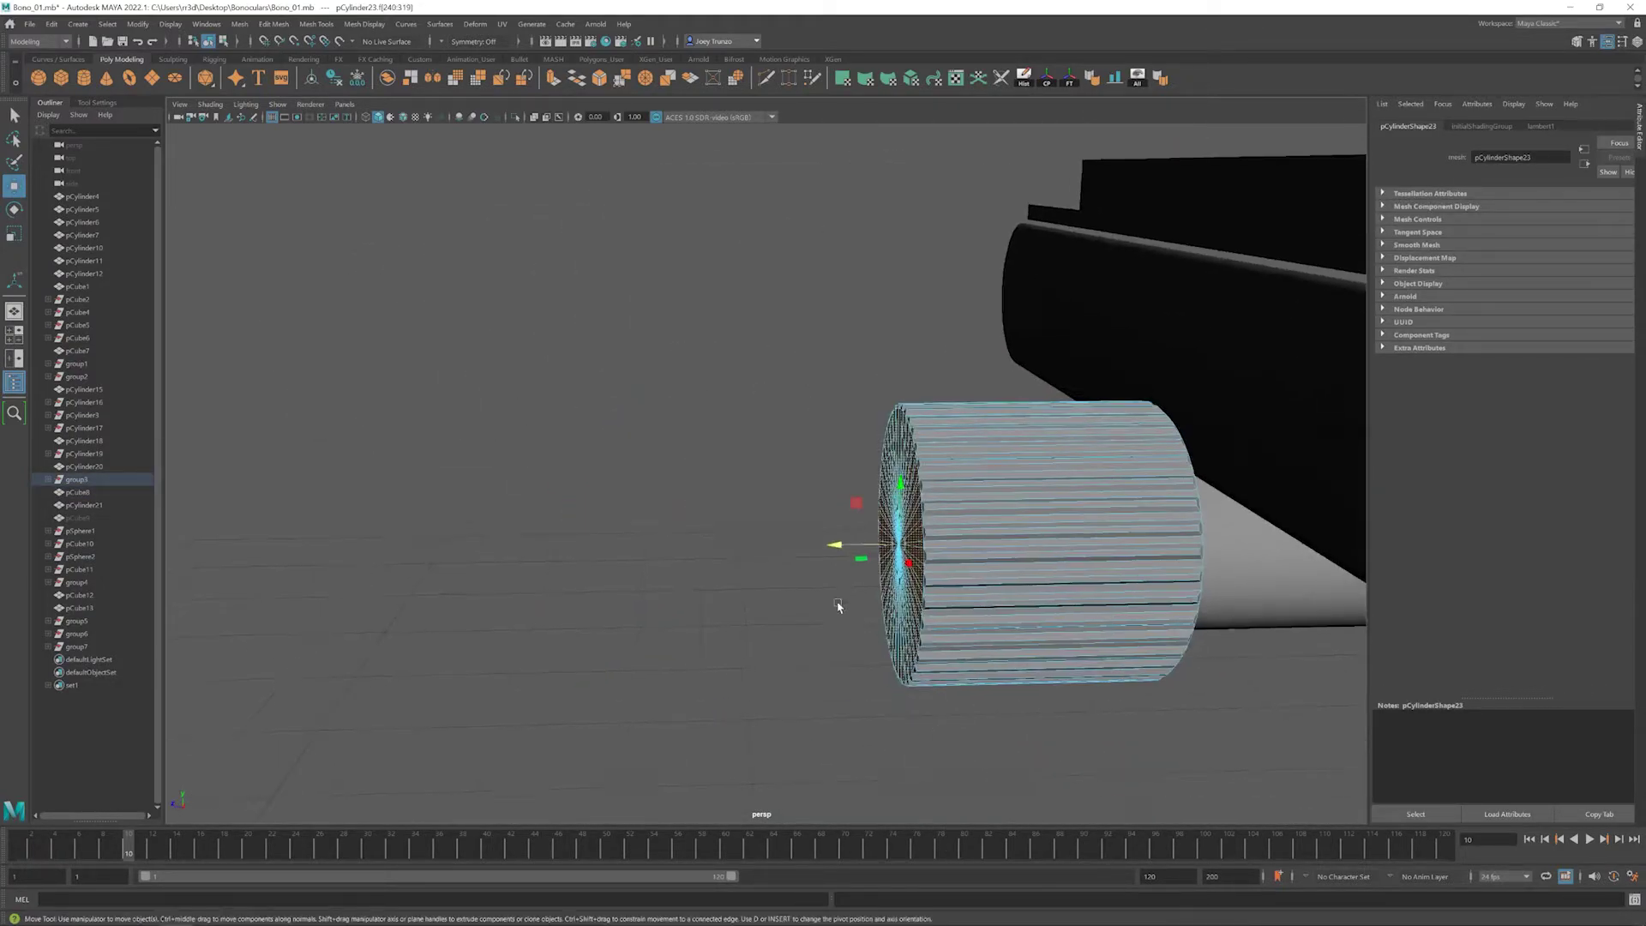
pyautogui.keyDown('alt'); pyautogui.moveTo(854, 531); pyautogui.dragTo(937, 449); pyautogui.keyUp('alt')
# - Extrude the border edges of the knob's open end slightly outward along its axis
pyautogui.click(926, 414)
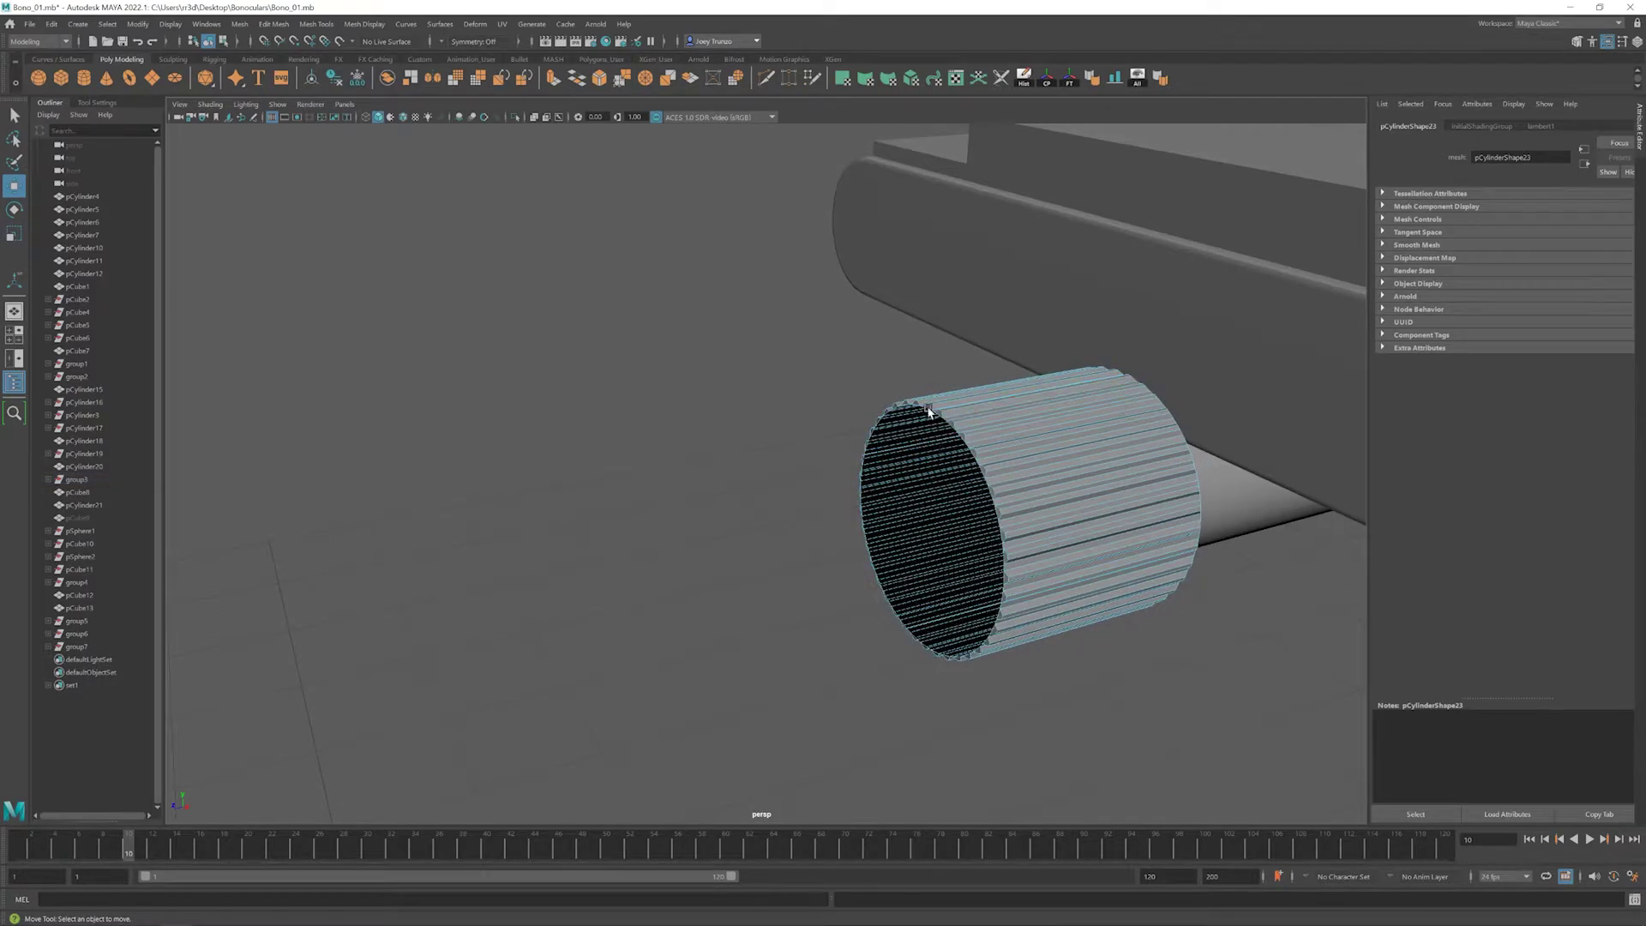
pyautogui.keyDown('alt'); pyautogui.moveTo(918, 443); pyautogui.dragTo(1092, 569, button='right'); pyautogui.keyUp('alt')
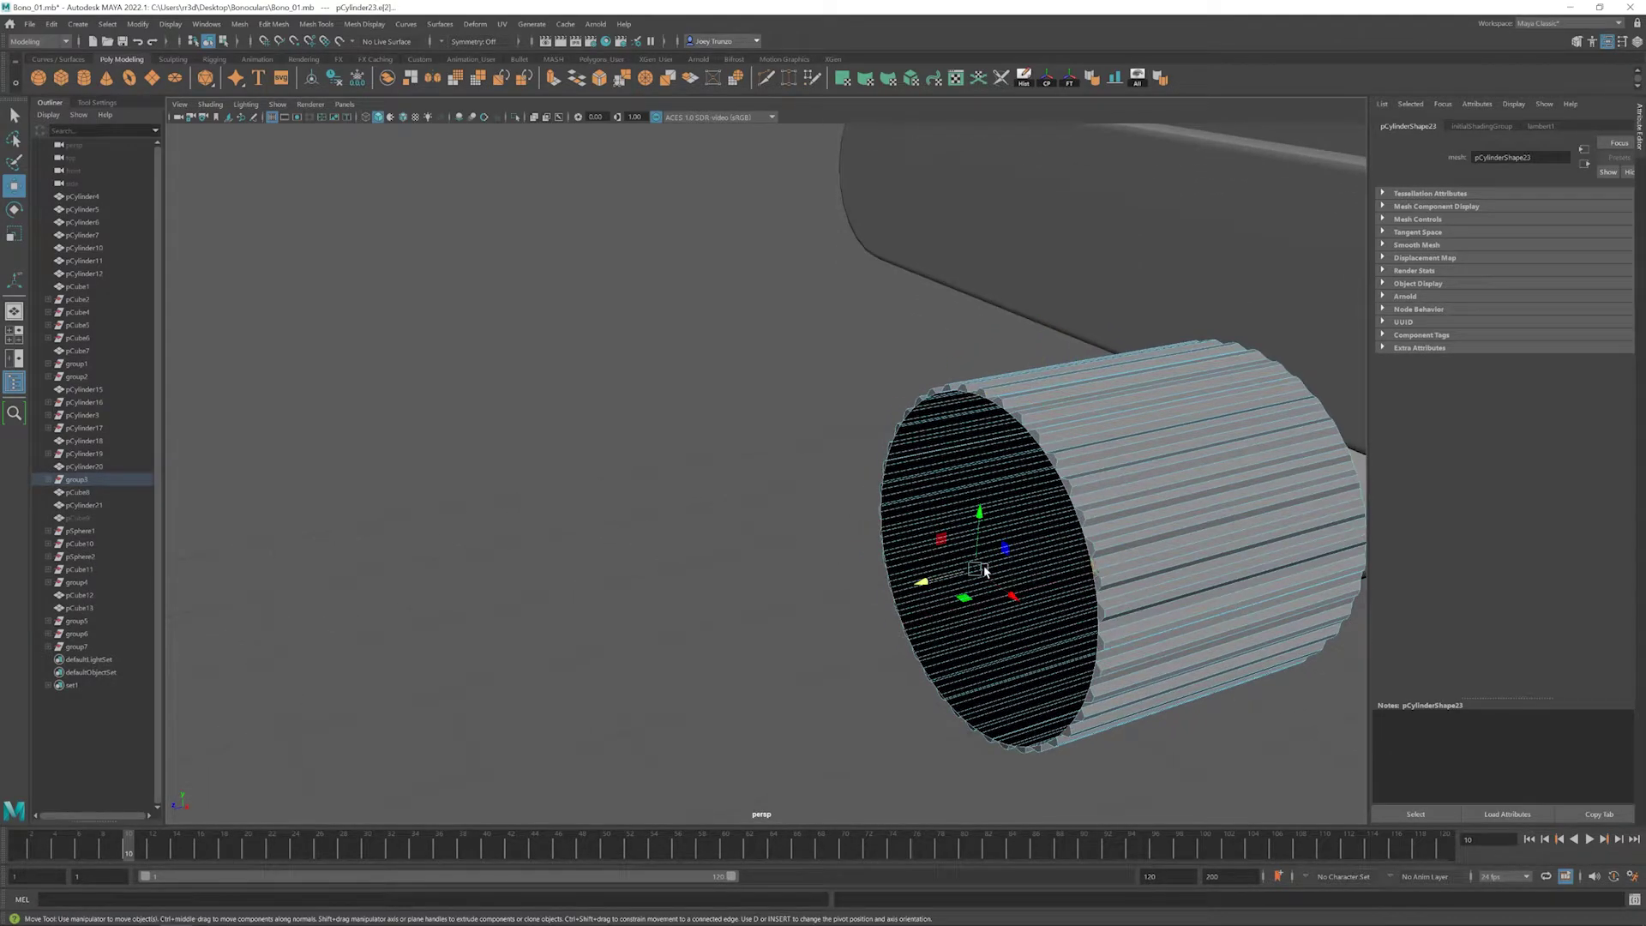
pyautogui.hotkey('ctrl', 'e')
pyautogui.moveTo(920, 580); pyautogui.dragTo(896, 592)
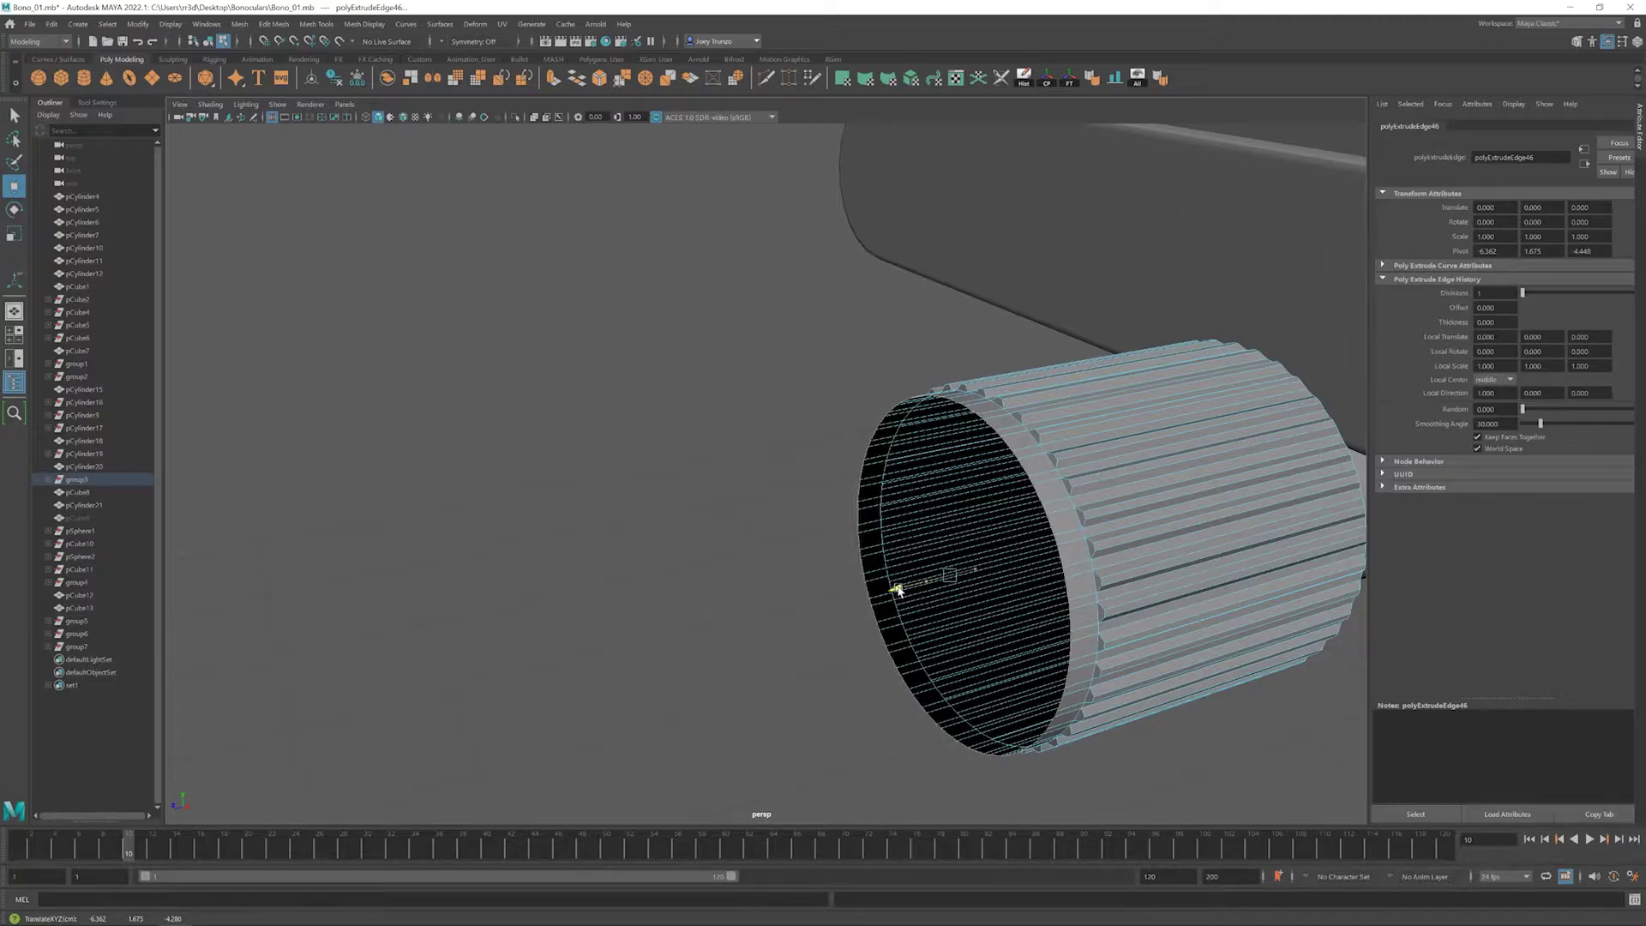
pyautogui.press('w')
# - Scale the extruded rim inward and adjust its position to form a chamfer around the knob's end
pyautogui.keyDown('alt'); pyautogui.moveTo(962, 577); pyautogui.dragTo(1124, 658); pyautogui.keyUp('alt')
pyautogui.click(892, 599)
pyautogui.doubleClick(884, 592)
pyautogui.press('r')
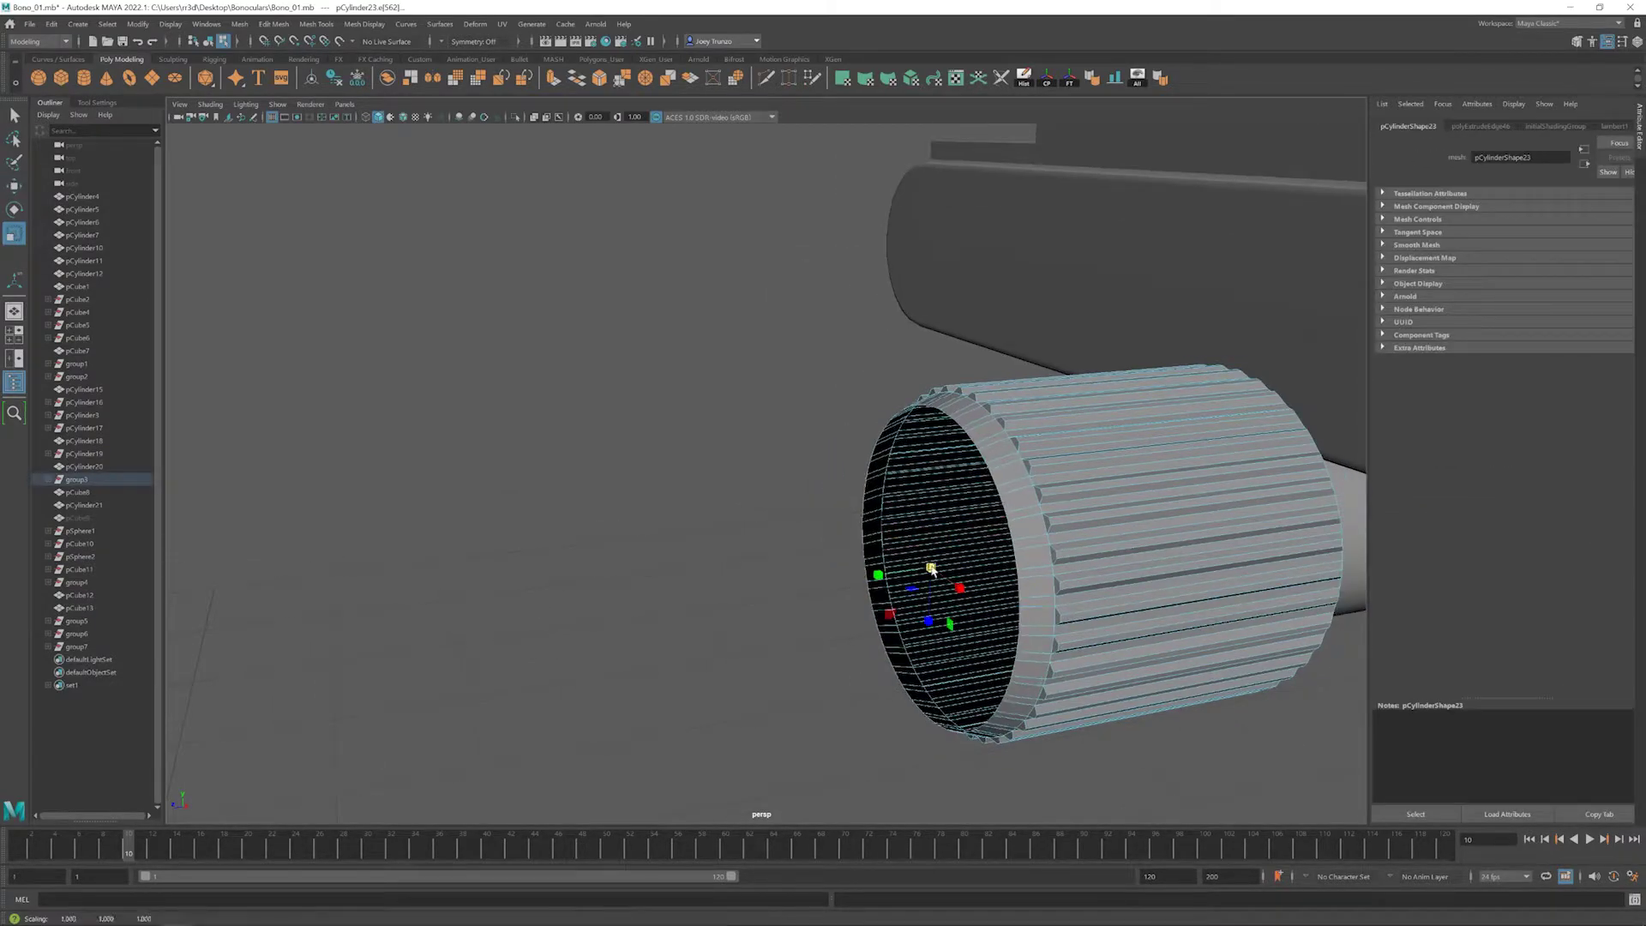
pyautogui.keyDown('alt'); pyautogui.moveTo(886, 576); pyautogui.dragTo(852, 591); pyautogui.keyUp('alt')
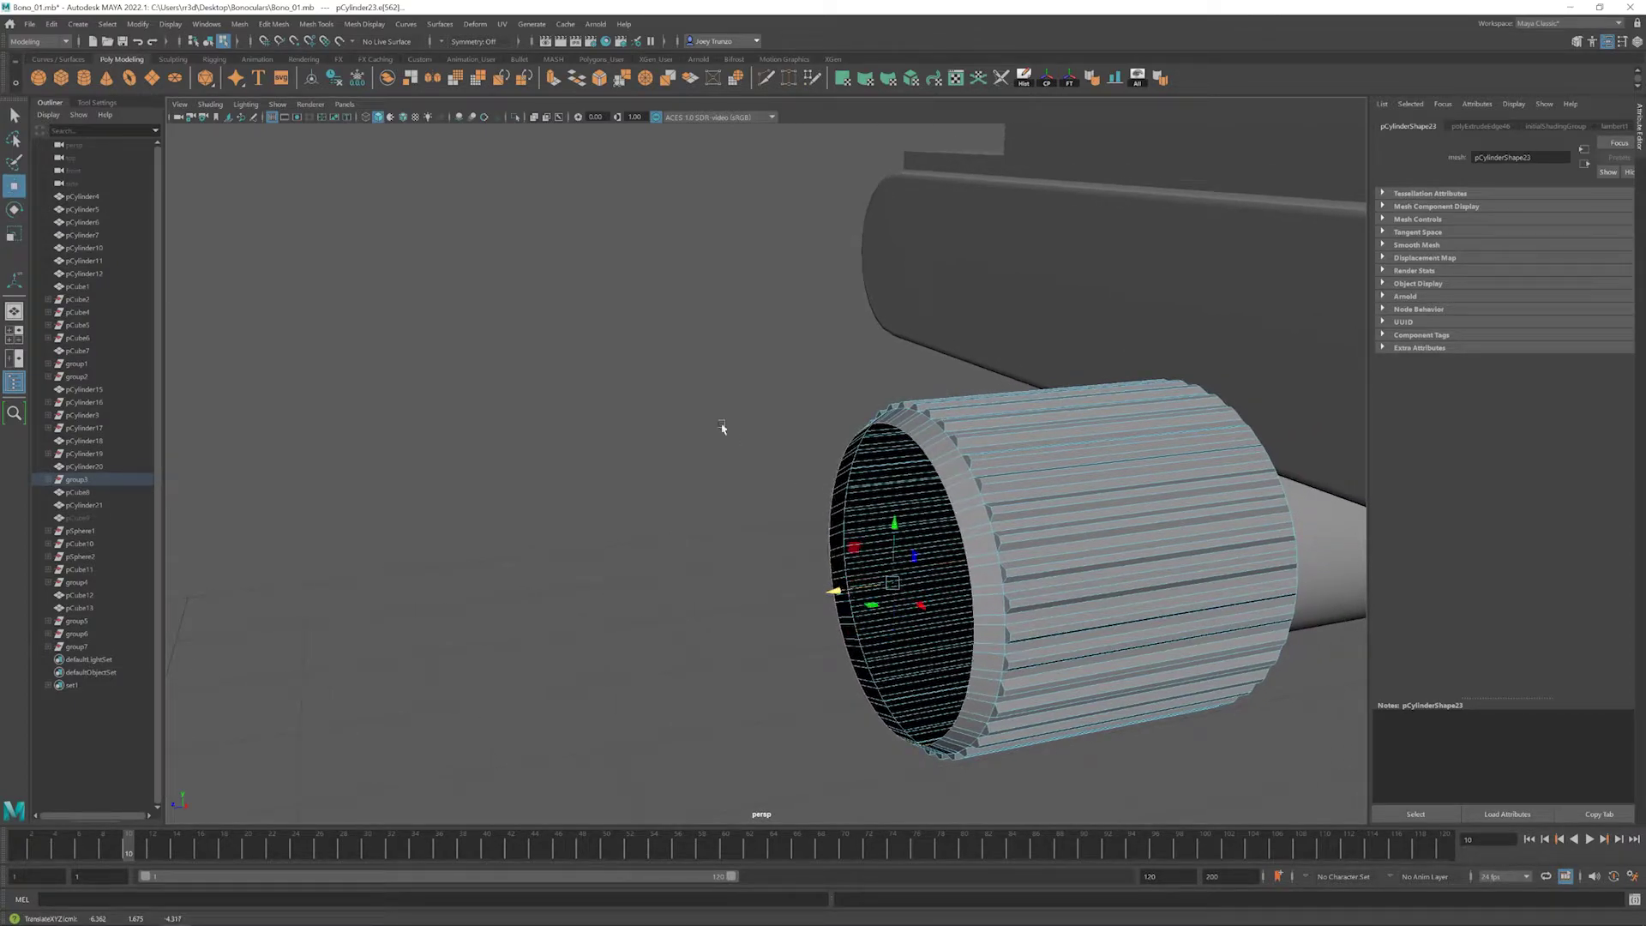
# - Extrude the rim inward and merge it at the center to close the knob's end, then adjust the softness of its edges
pyautogui.hotkey('ctrl', 'e')
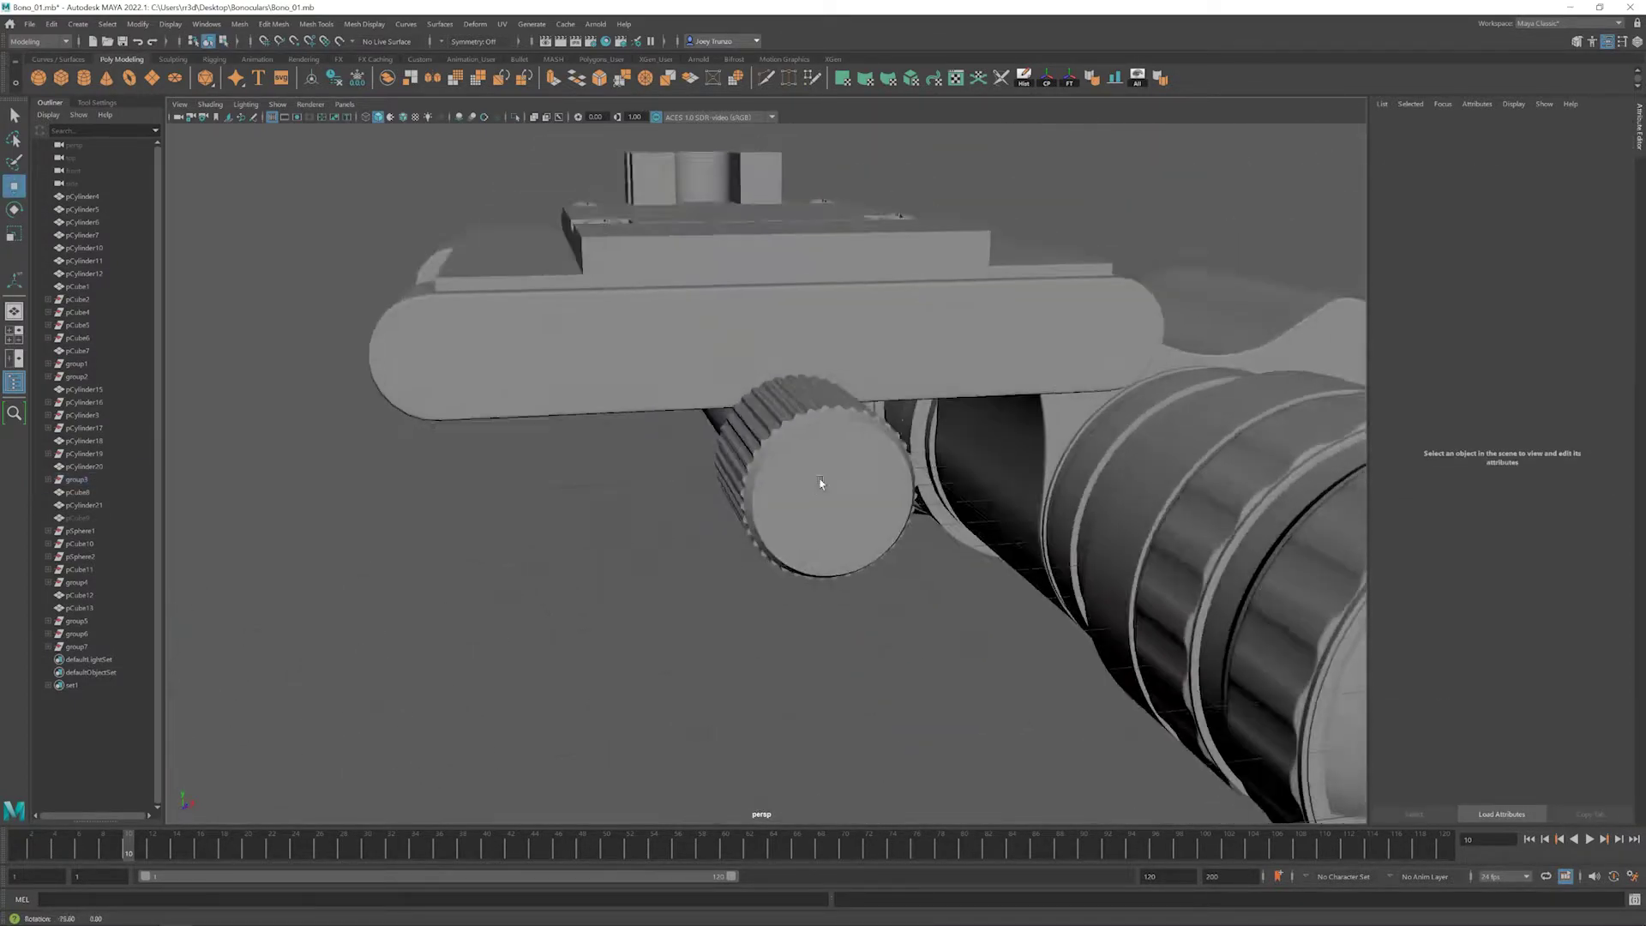
pyautogui.scroll(3, 828, 408)
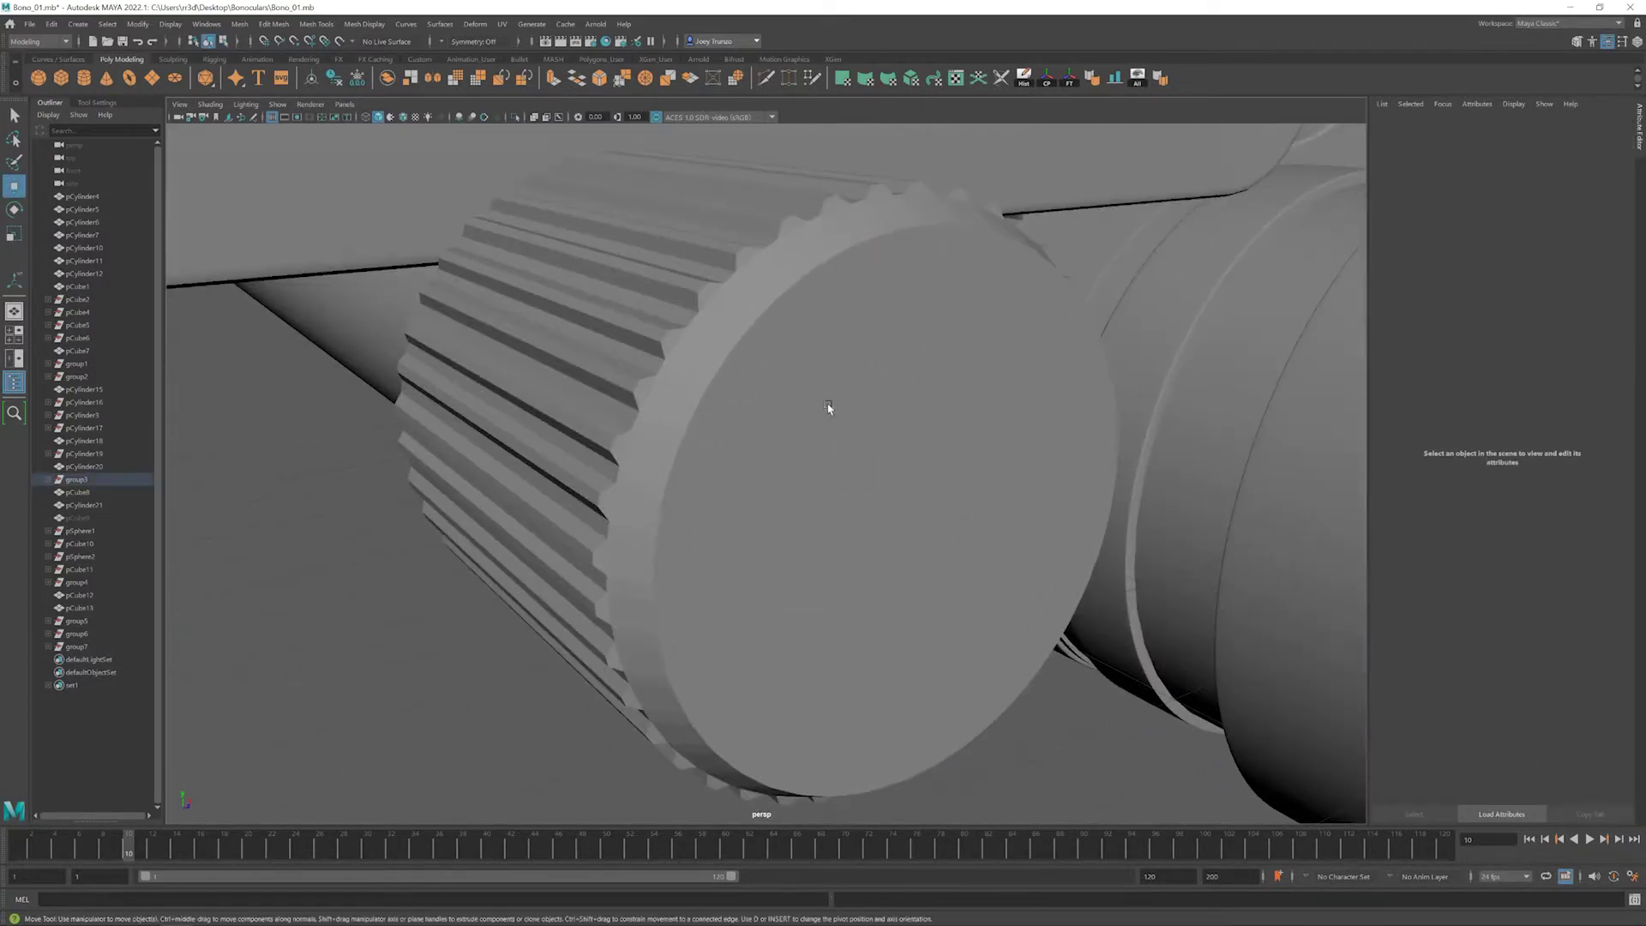
pyautogui.rightClick(828, 408)
pyautogui.click(779, 334)
pyautogui.click(913, 521)
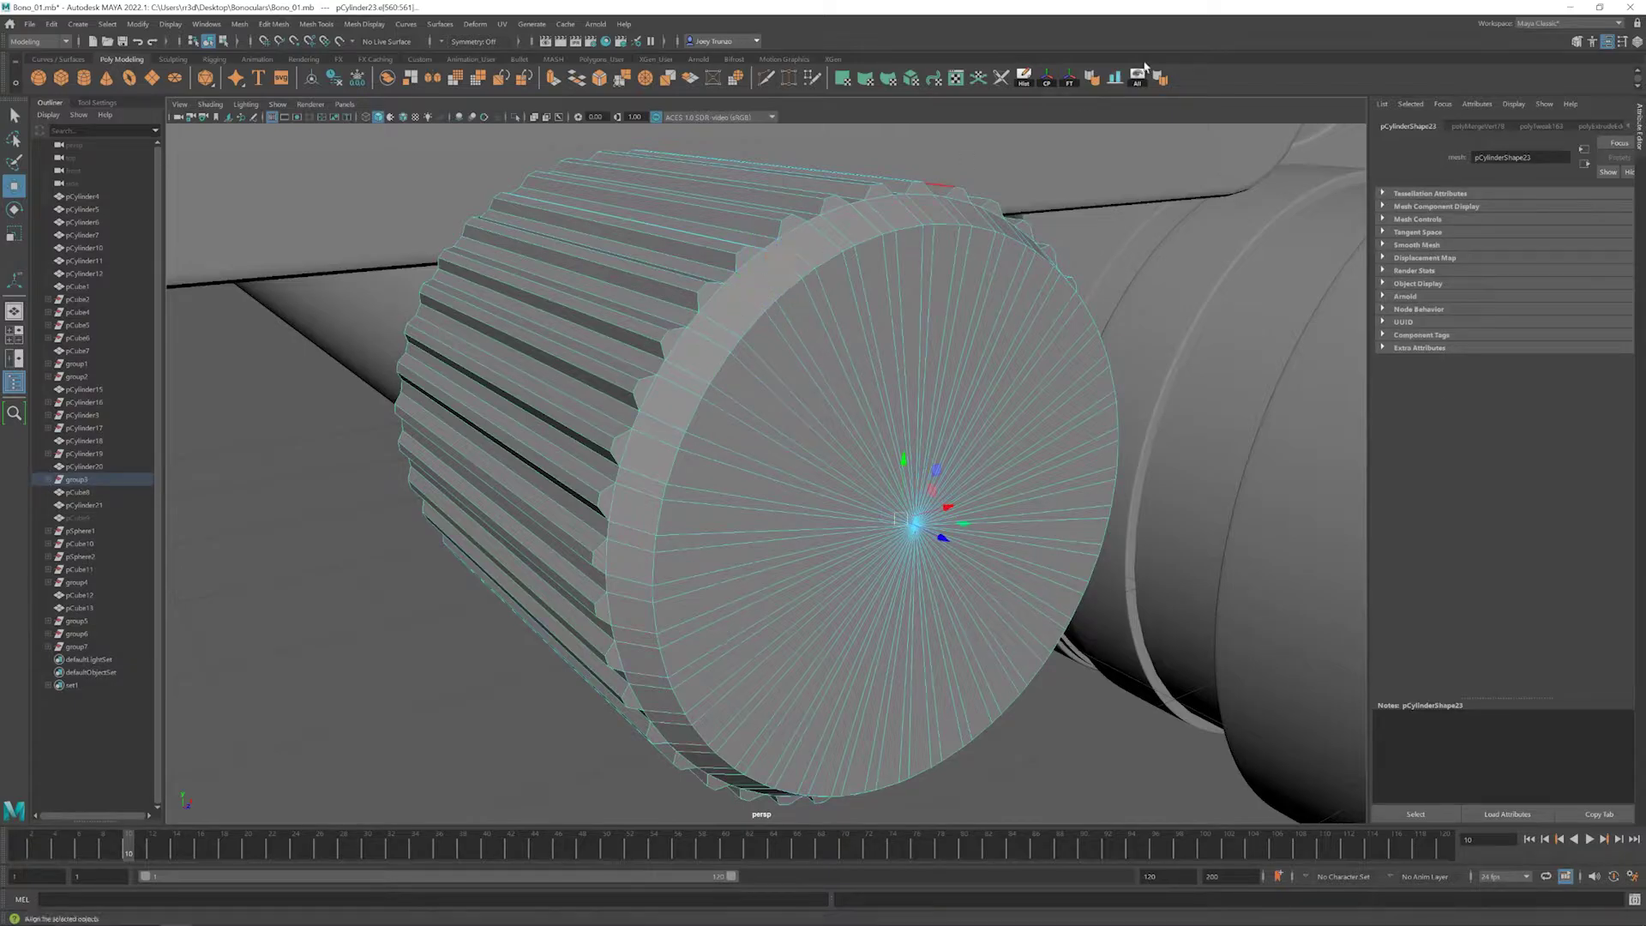
pyautogui.click(456, 482)
pyautogui.scroll(5, 853, 519)
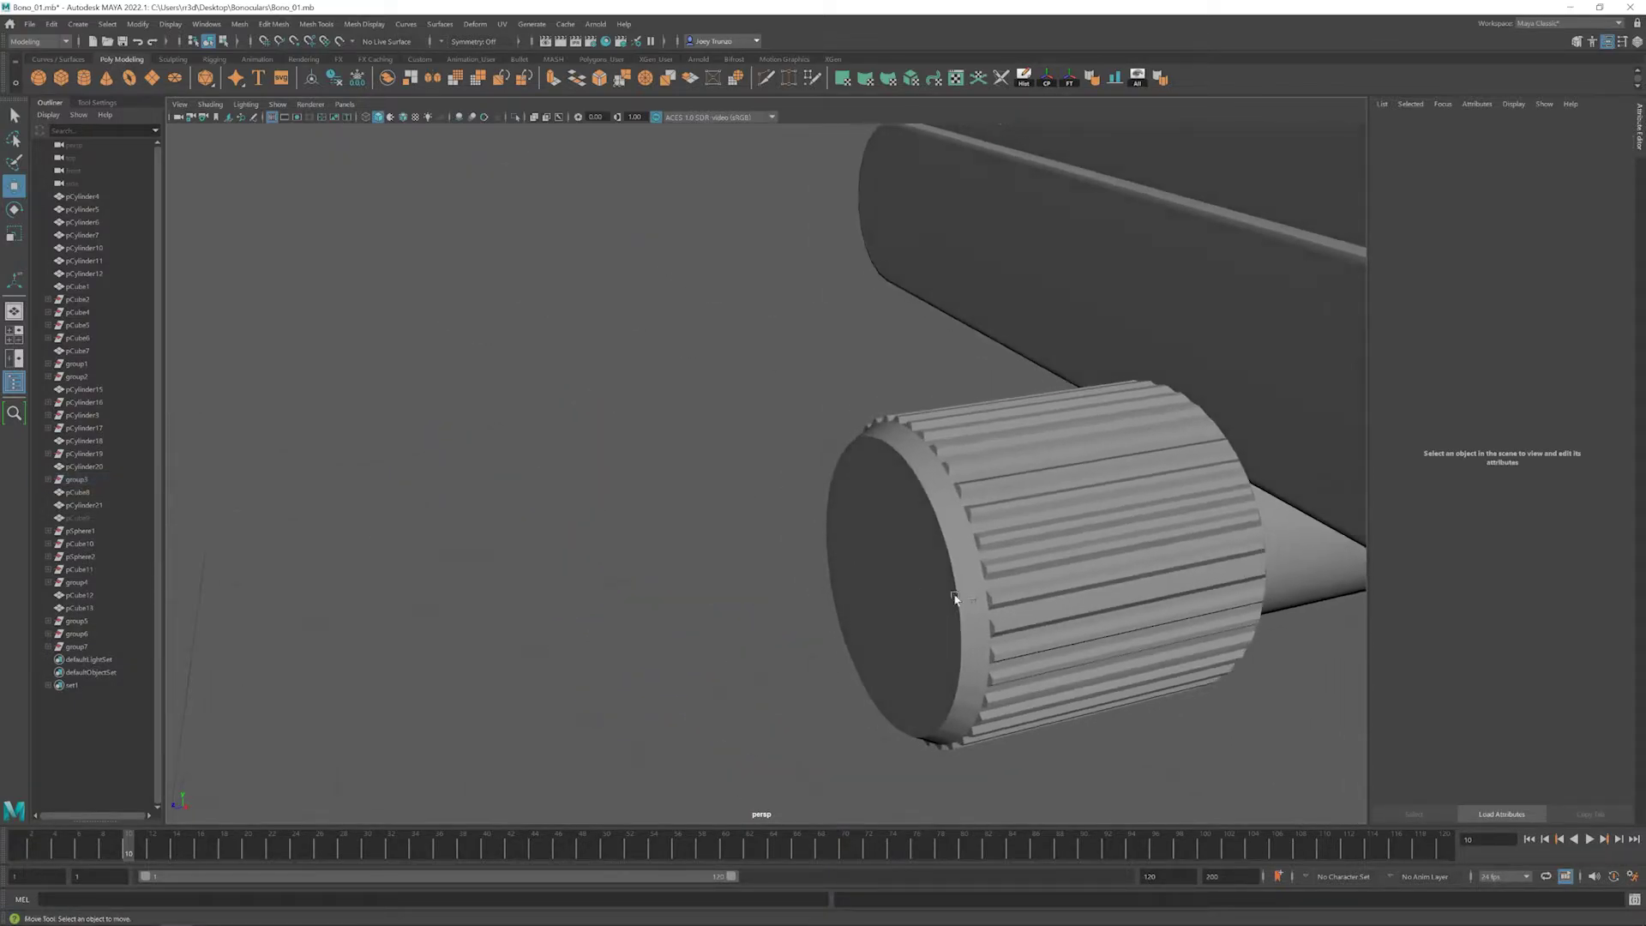
# - Select the closed knob, set its display to unsmoothed and clear the selection
pyautogui.scroll(-2, 882, 544)
pyautogui.click(882, 544)
pyautogui.click(606, 312)
pyautogui.scroll(-3, 872, 503)
pyautogui.click(866, 506)
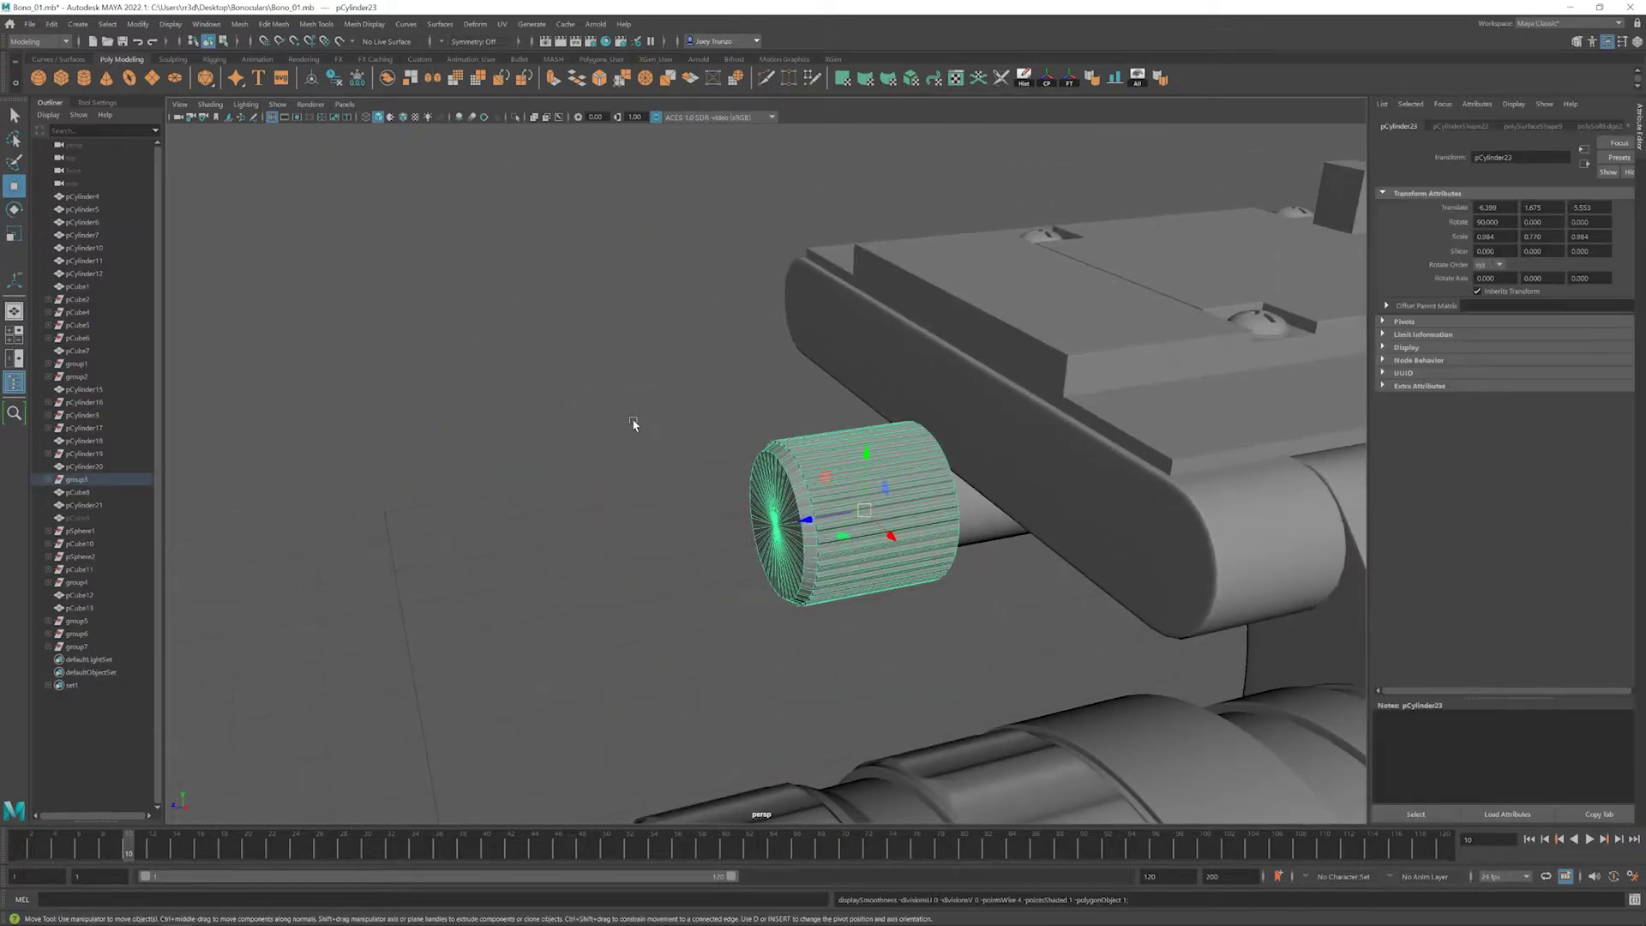
pyautogui.click(634, 423)
# - Select the circular edge loop around the knob's flat end face
pyautogui.keyDown('alt'); pyautogui.moveTo(679, 525); pyautogui.dragTo(804, 387); pyautogui.keyUp('alt')
pyautogui.click(823, 480)
pyautogui.click(775, 410)
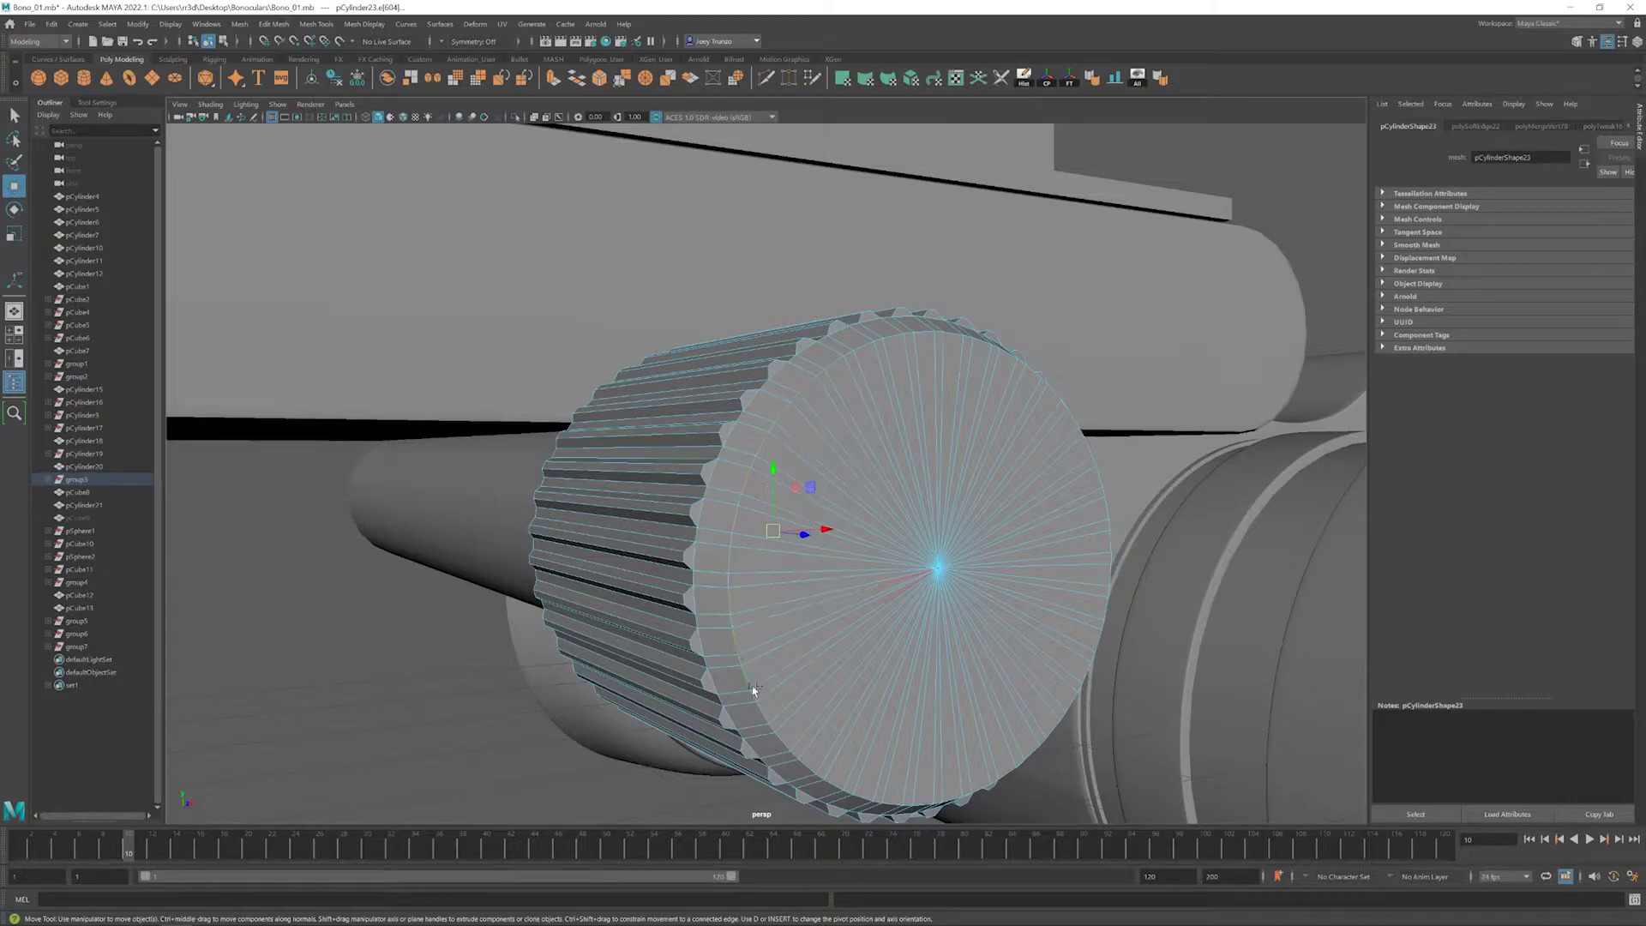
pyautogui.keyDown('alt'); pyautogui.moveTo(917, 695); pyautogui.dragTo(646, 525); pyautogui.keyUp('alt')
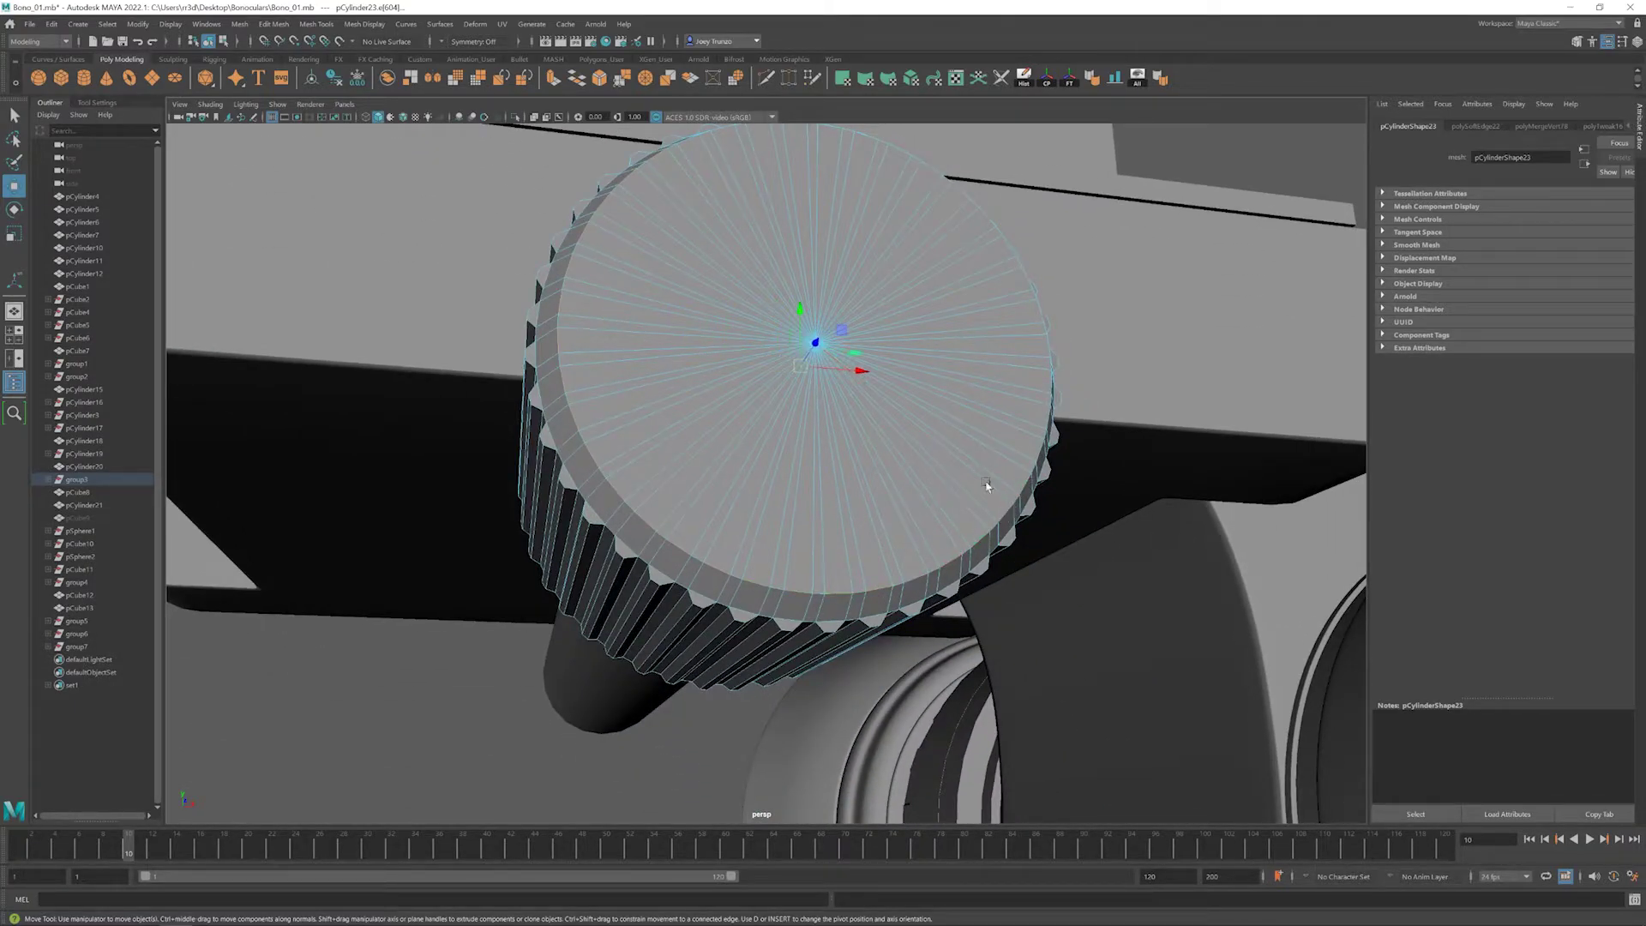
pyautogui.keyDown('alt'); pyautogui.moveTo(987, 486); pyautogui.dragTo(936, 596); pyautogui.keyUp('alt')
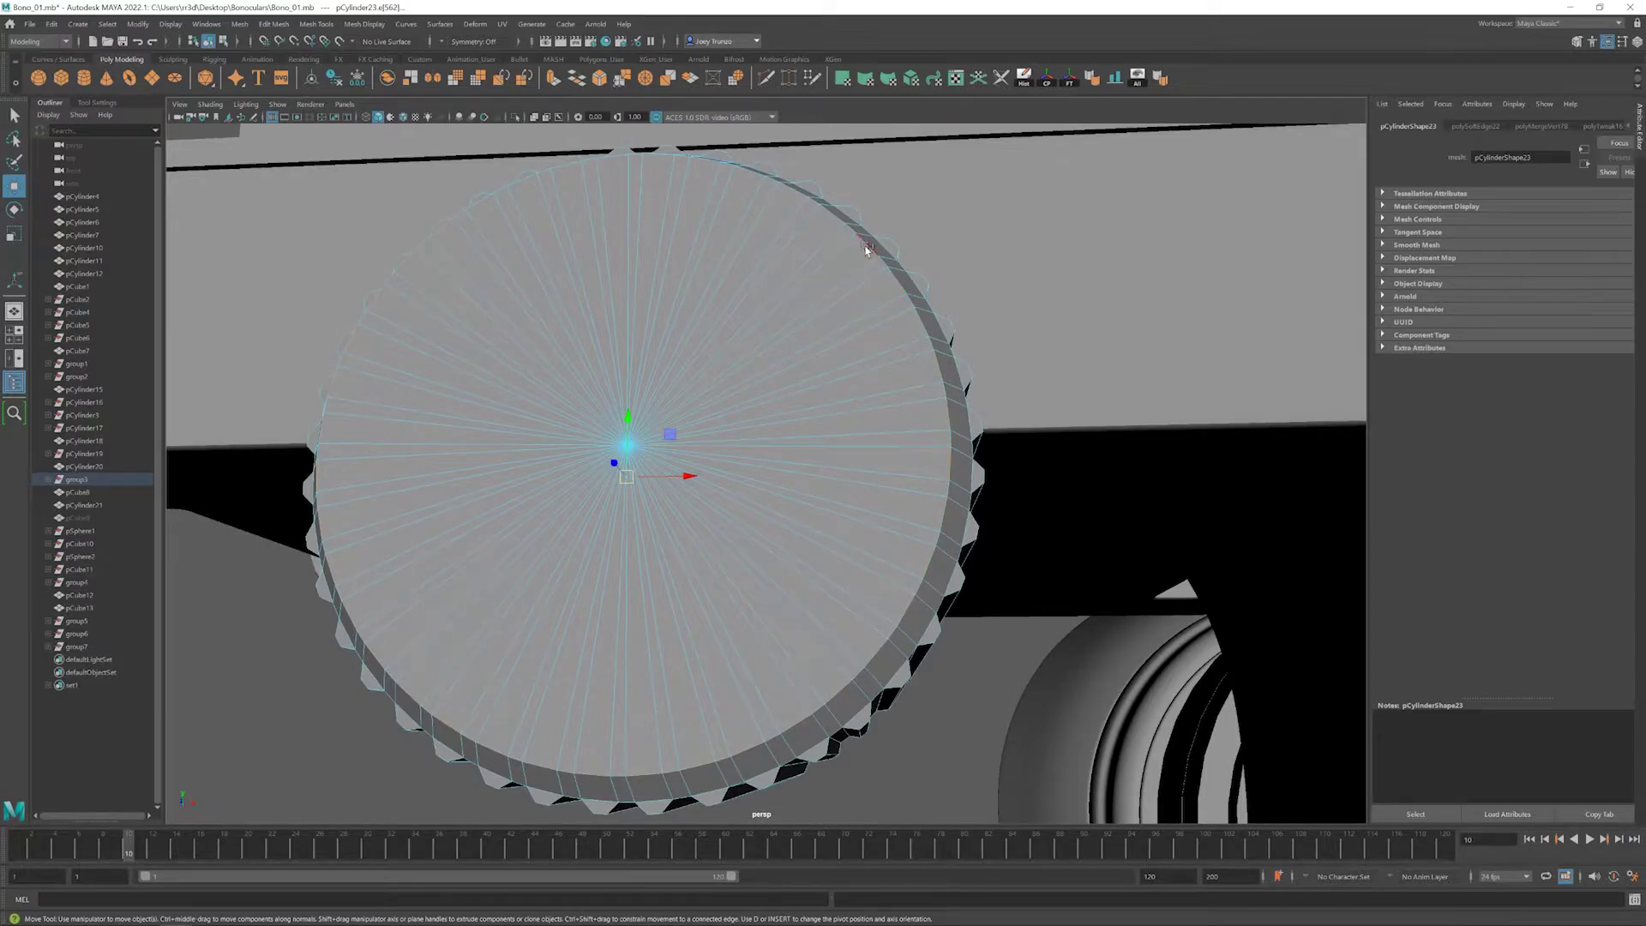
pyautogui.keyDown('alt'); pyautogui.moveTo(867, 250); pyautogui.dragTo(502, 477); pyautogui.keyUp('alt')
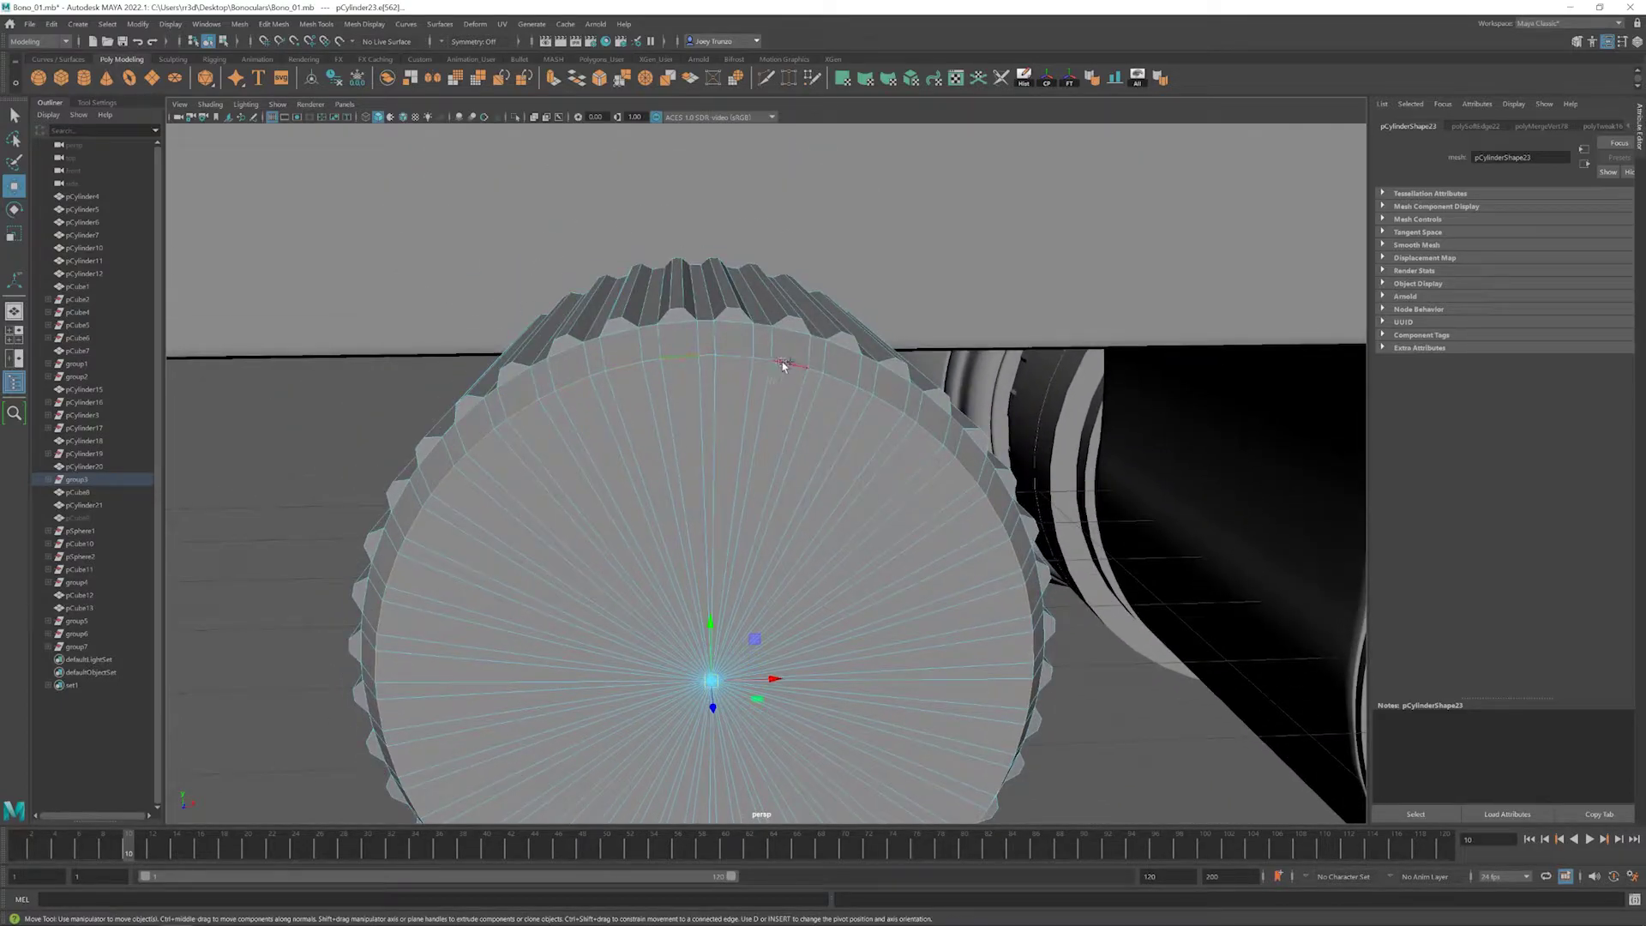
# - Scale the selected edges locally with a component transform to reshape the knob's chamfer, then return to object selection
pyautogui.click(273, 23)
pyautogui.click(326, 190)
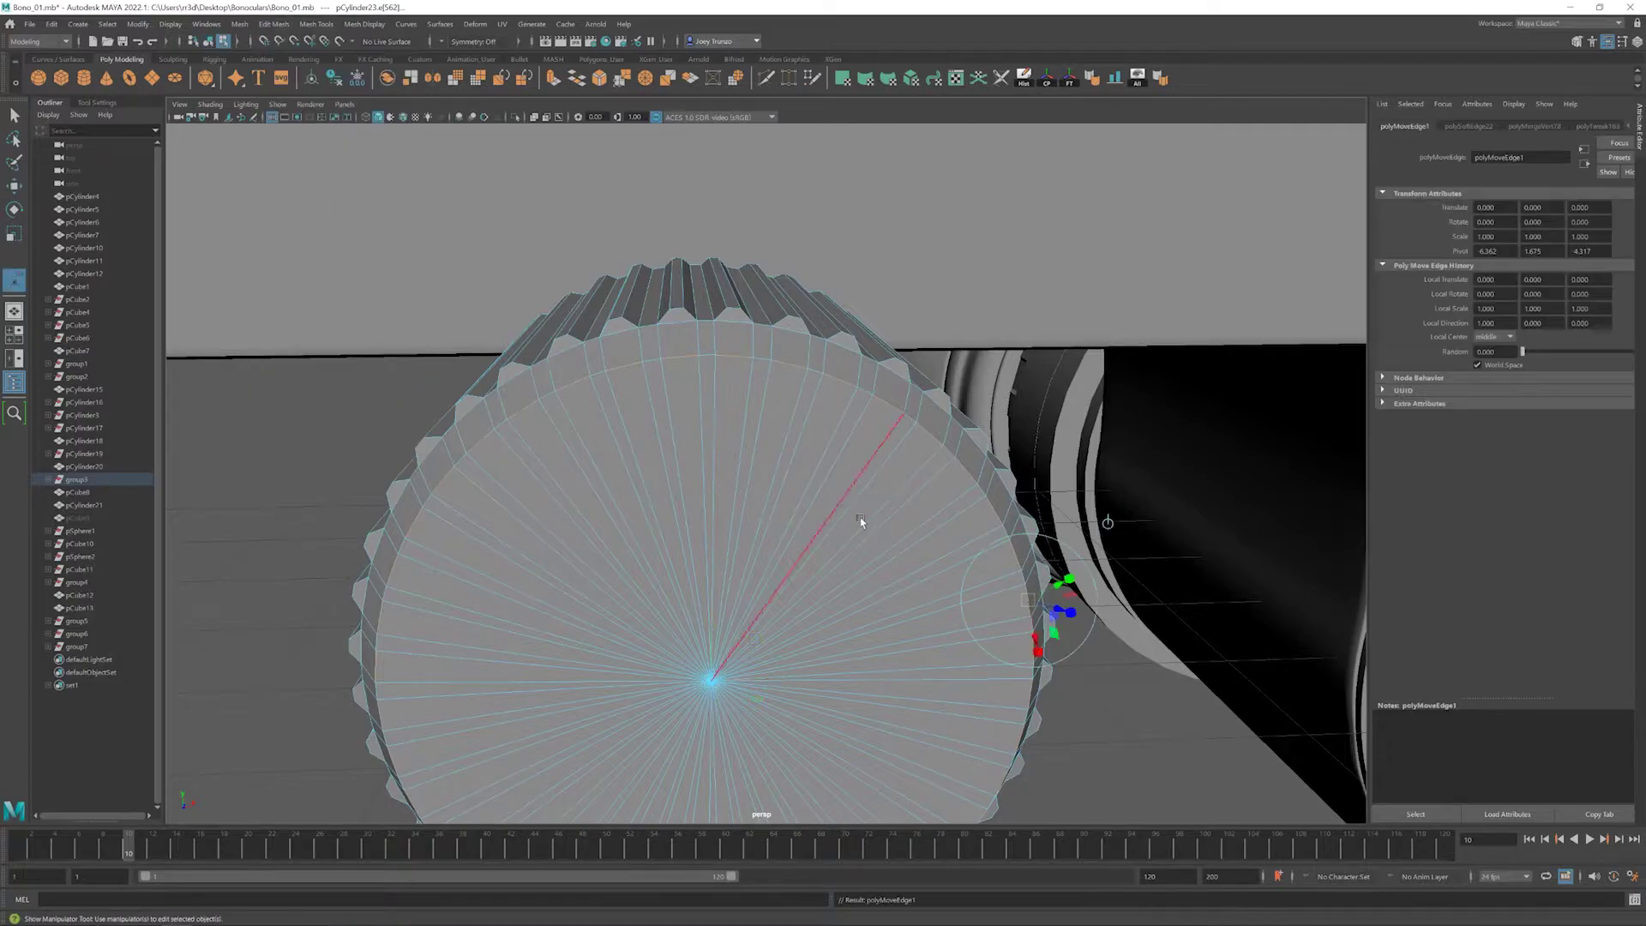
pyautogui.keyDown('alt'); pyautogui.moveTo(860, 514); pyautogui.dragTo(793, 533); pyautogui.keyUp('alt')
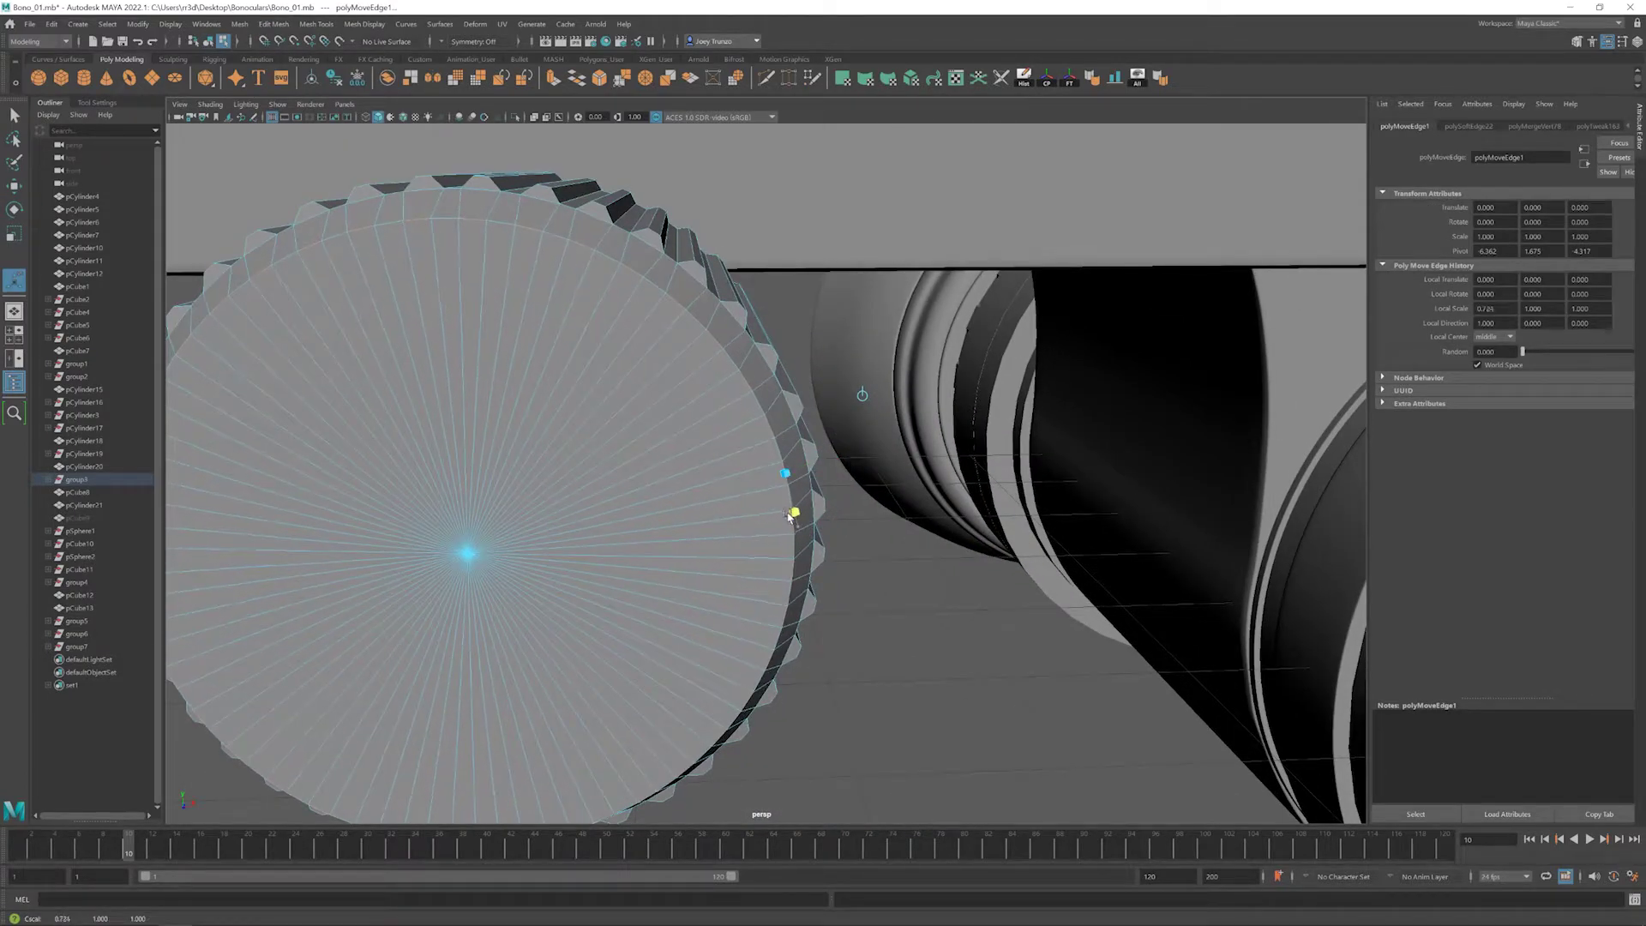
pyautogui.keyDown('alt'); pyautogui.moveTo(786, 513); pyautogui.dragTo(481, 452, button='right'); pyautogui.keyUp('alt')
pyautogui.press('F8')
pyautogui.press('w')
pyautogui.keyDown('alt'); pyautogui.moveTo(790, 661); pyautogui.dragTo(783, 709); pyautogui.keyUp('alt')
pyautogui.click(782, 709)
pyautogui.keyDown('alt'); pyautogui.moveTo(761, 771); pyautogui.dragTo(673, 606, button='right'); pyautogui.keyUp('alt')
pyautogui.keyDown('alt'); pyautogui.moveTo(672, 607); pyautogui.dragTo(551, 617); pyautogui.keyUp('alt')
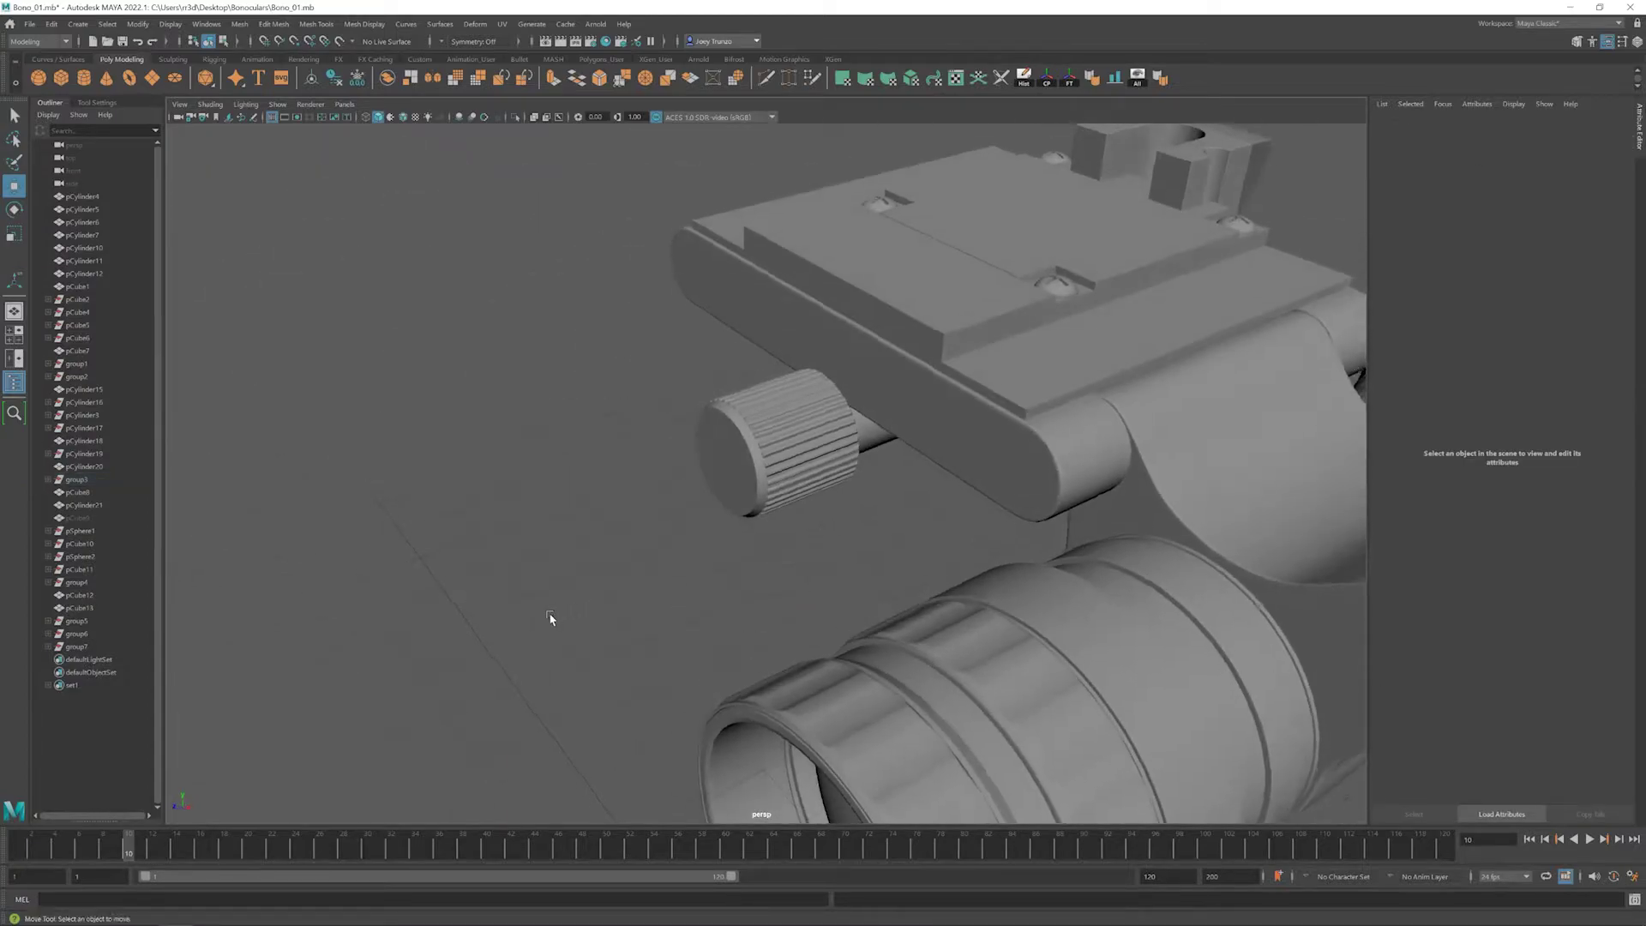
# - Bevel the edge loop around the knob's flat end face with 2 segments and return to object selection
pyautogui.keyDown('alt'); pyautogui.moveTo(551, 618); pyautogui.dragTo(603, 567, button='right'); pyautogui.keyUp('alt')
pyautogui.keyDown('alt'); pyautogui.moveTo(603, 566); pyautogui.dragTo(662, 584, button='middle'); pyautogui.keyUp('alt')
pyautogui.keyDown('alt'); pyautogui.moveTo(673, 591); pyautogui.dragTo(787, 625); pyautogui.keyUp('alt')
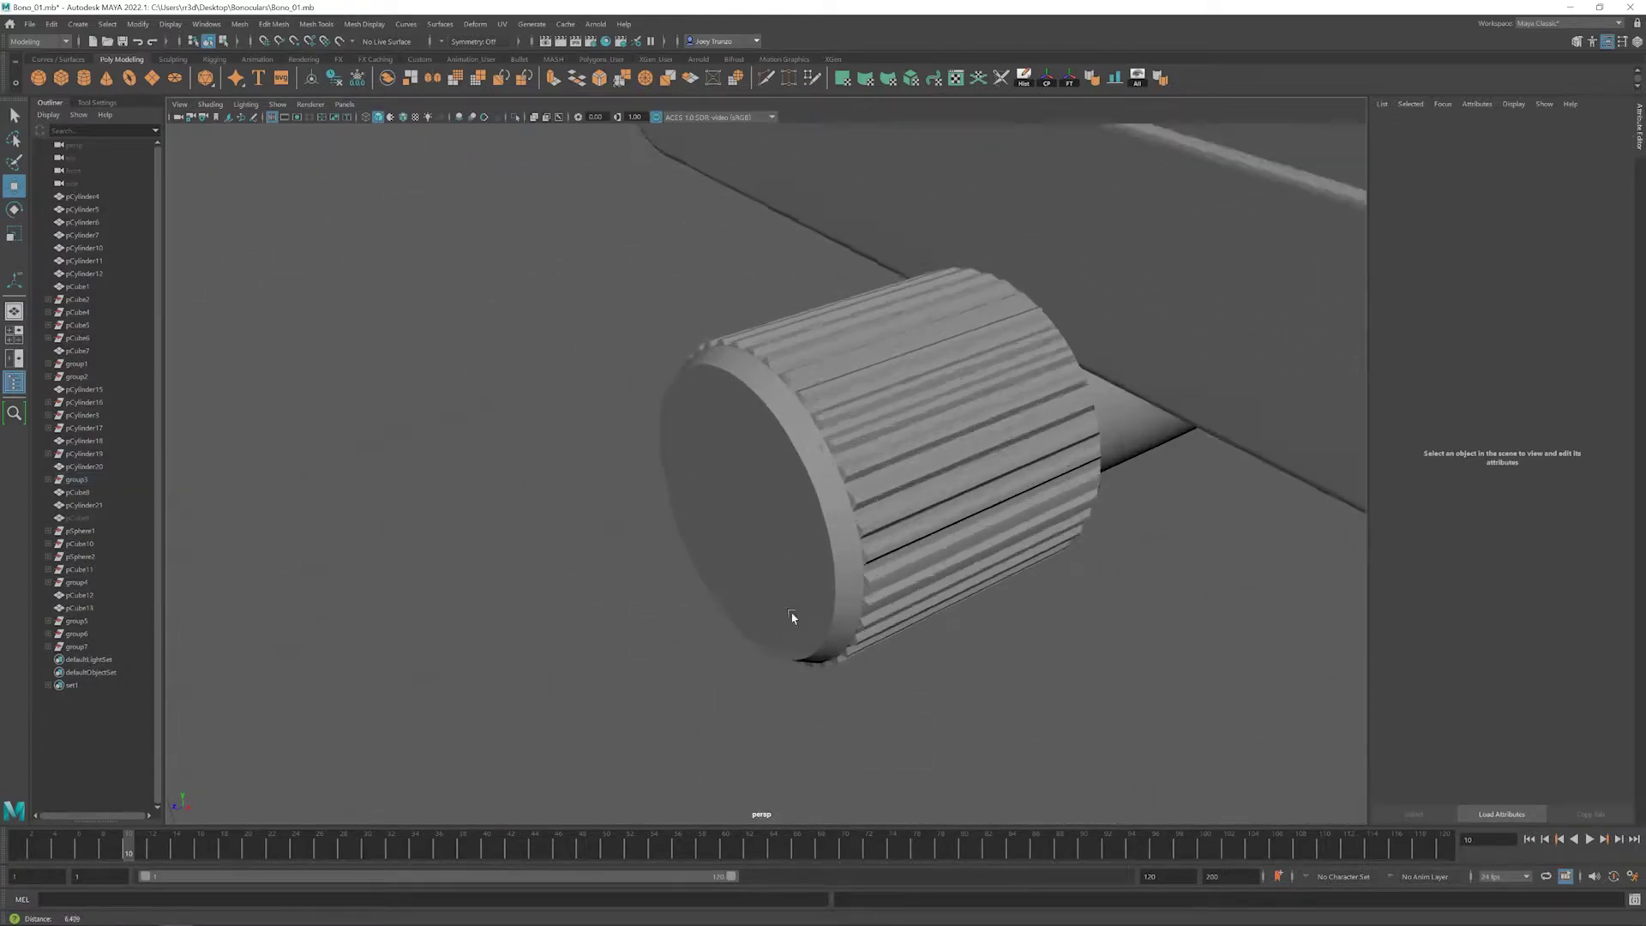
pyautogui.click(786, 626)
pyautogui.moveTo(737, 446); pyautogui.dragTo(711, 403, button='right')
pyautogui.click(733, 521)
pyautogui.click(268, 24)
pyautogui.click(291, 67)
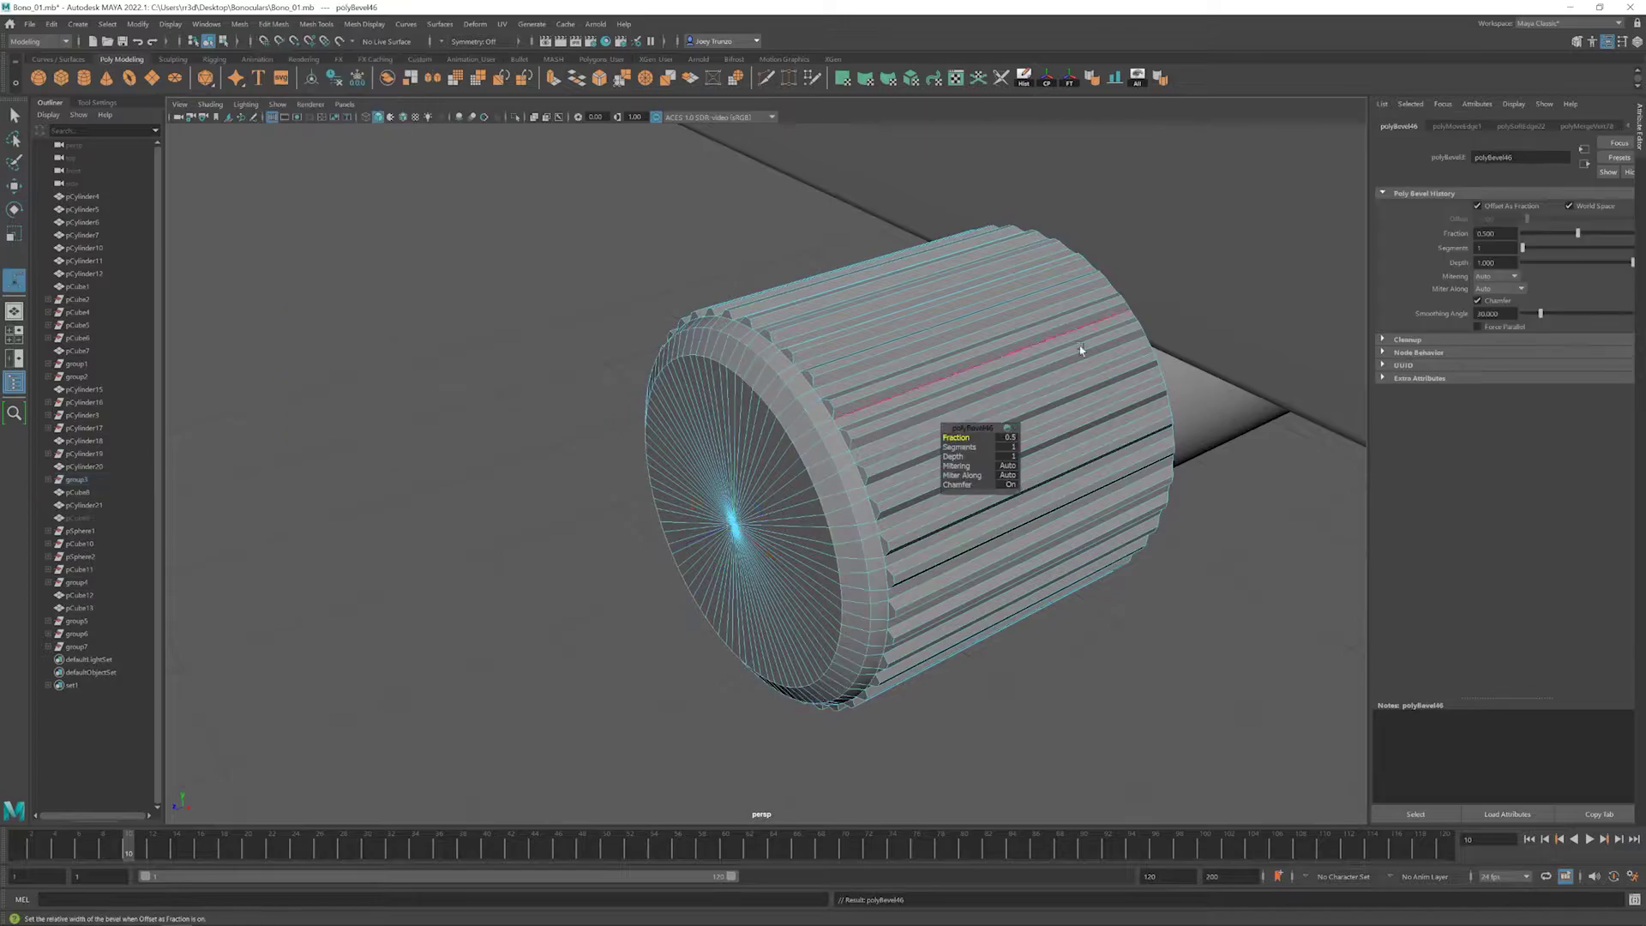
pyautogui.moveTo(1528, 251); pyautogui.dragTo(1544, 233)
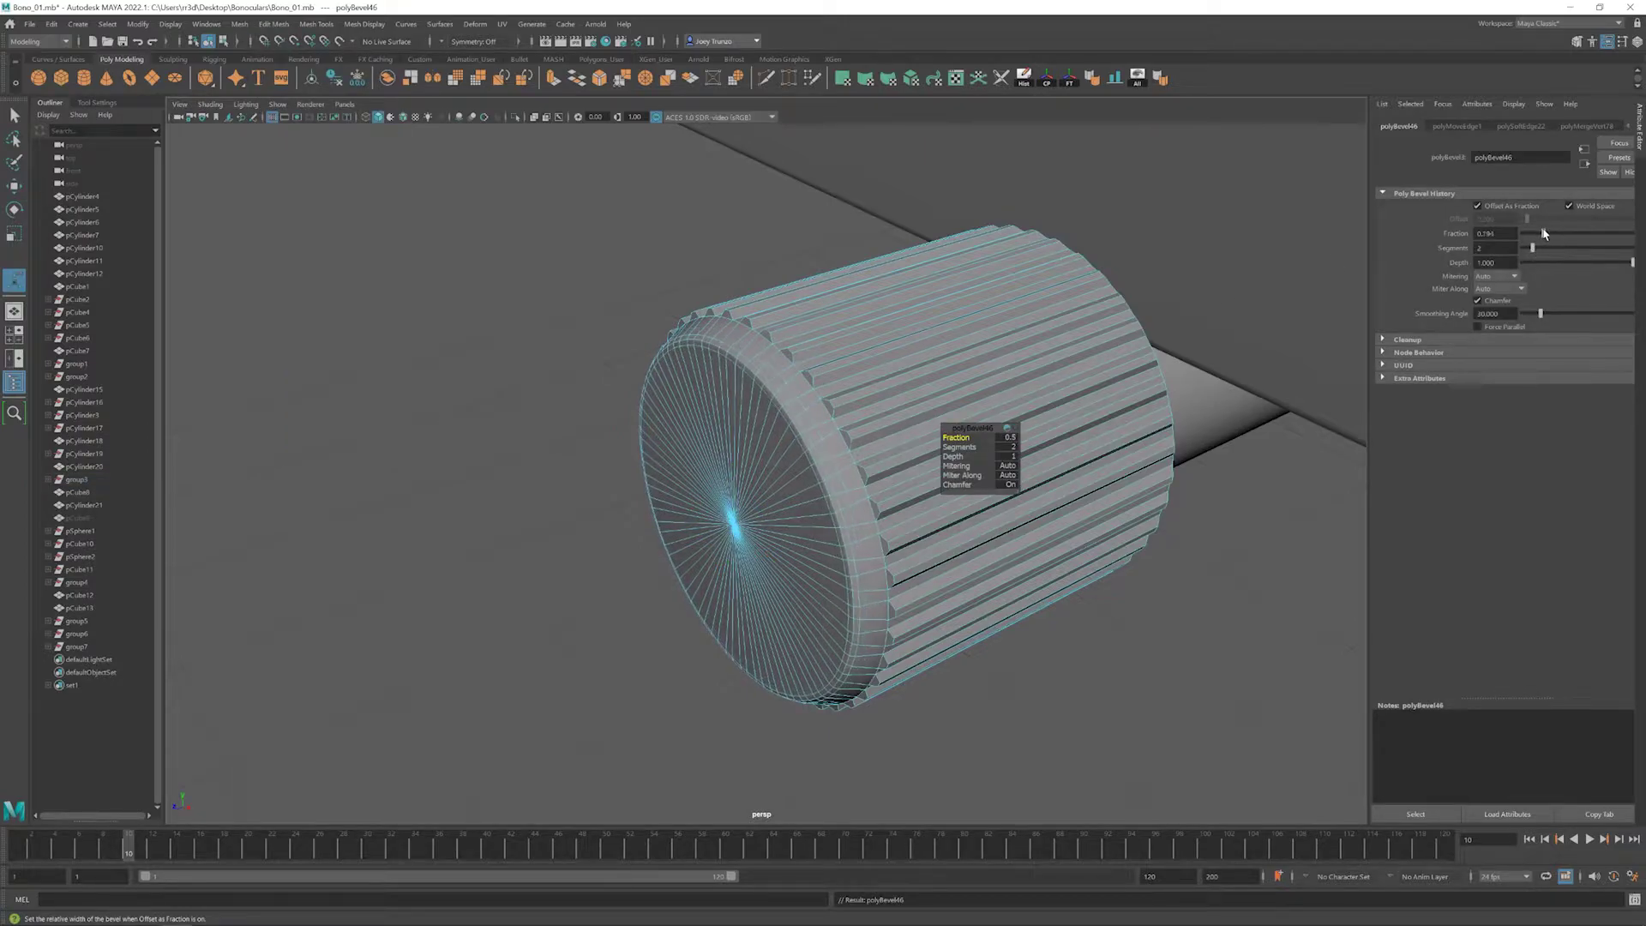
pyautogui.press('F8')
pyautogui.press('w')
pyautogui.scroll(-3, 632, 485)
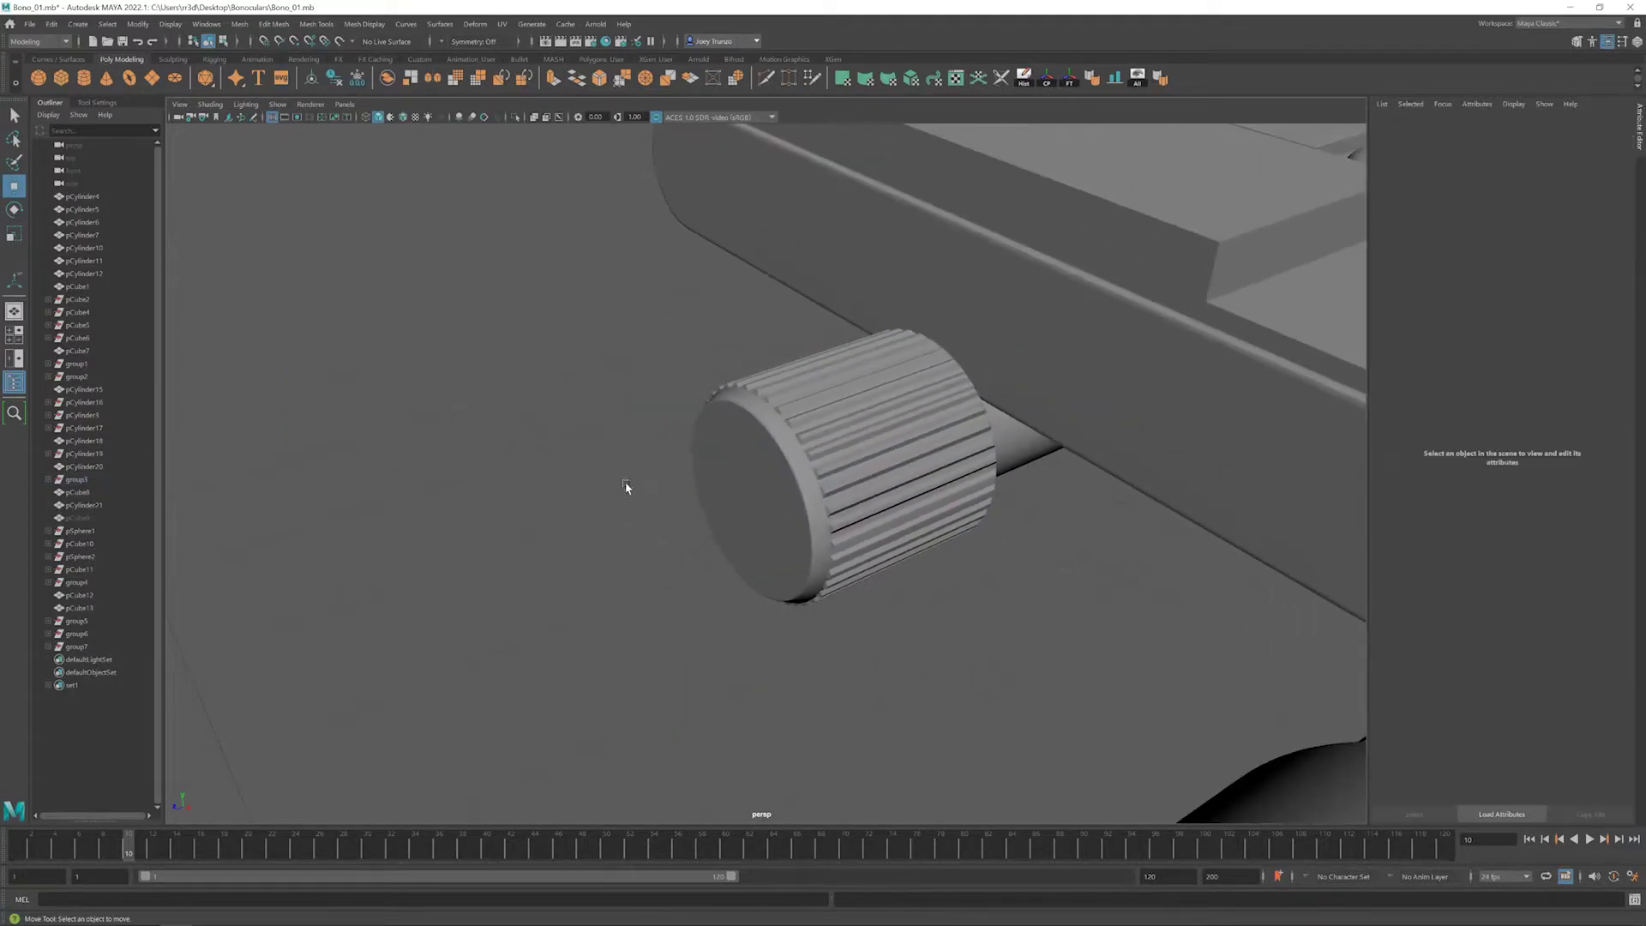
# - Reduce the fraction of the knob's end bevel to 0.023
pyautogui.scroll(6, 1040, 624)
pyautogui.click(1595, 126)
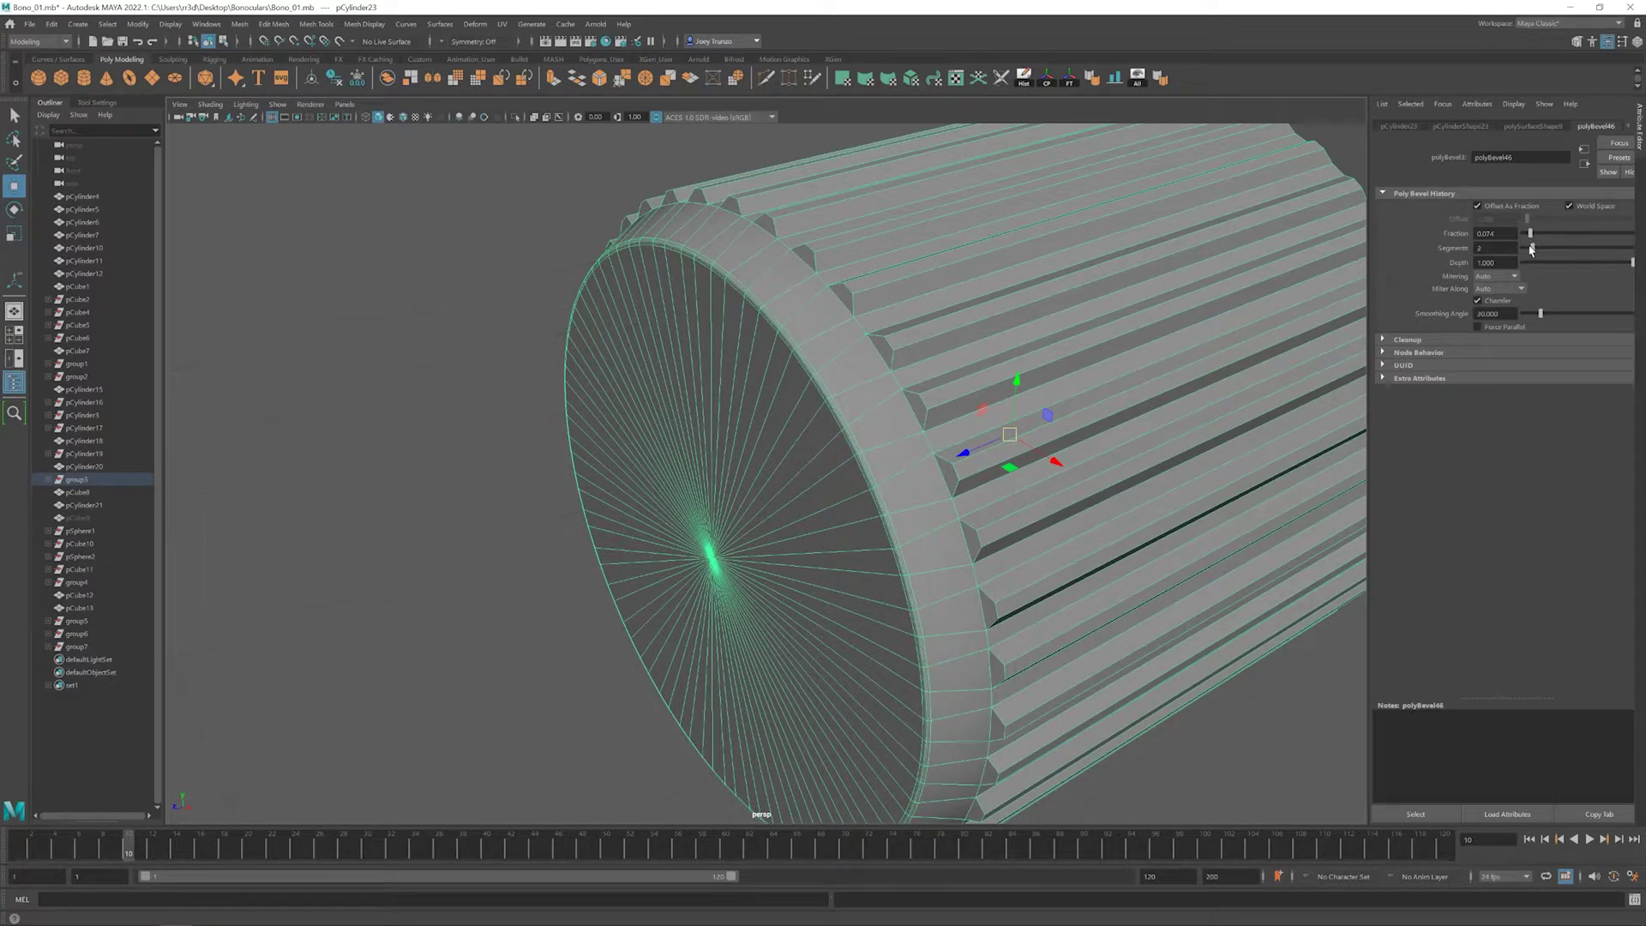
pyautogui.scroll(-4, 617, 515)
pyautogui.scroll(6, 1003, 683)
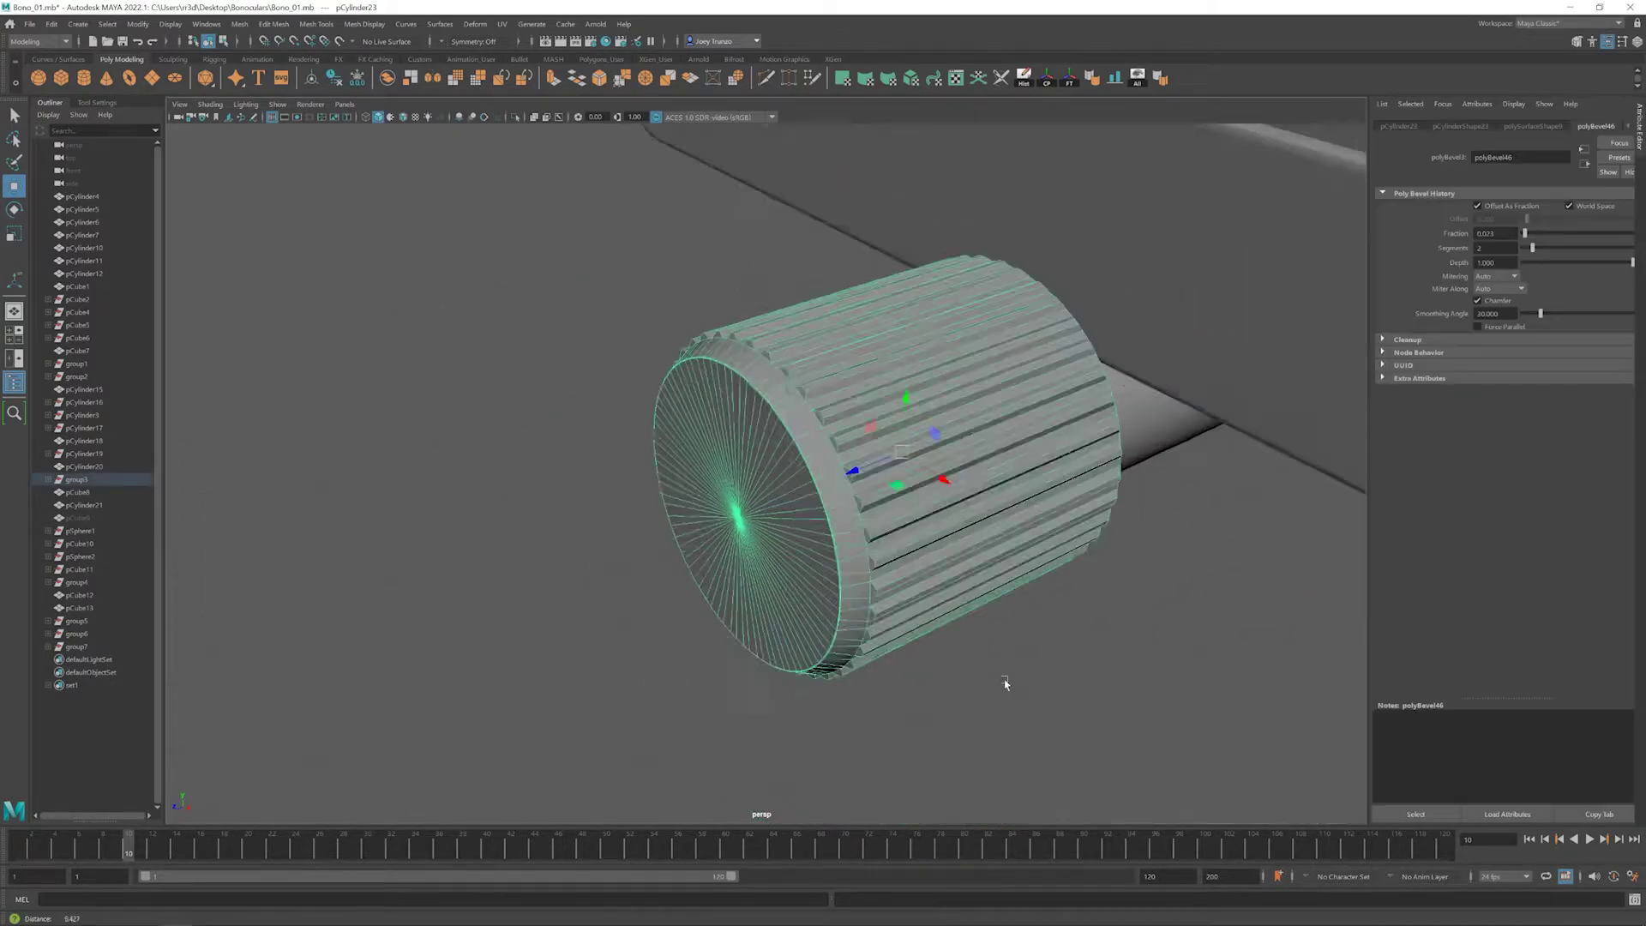
# - Select the edge loop along the knob's chamfered rim, then clear the selection
pyautogui.press('F10')
pyautogui.doubleClick(790, 349)
pyautogui.scroll(-8, 690, 403)
pyautogui.click(680, 471)
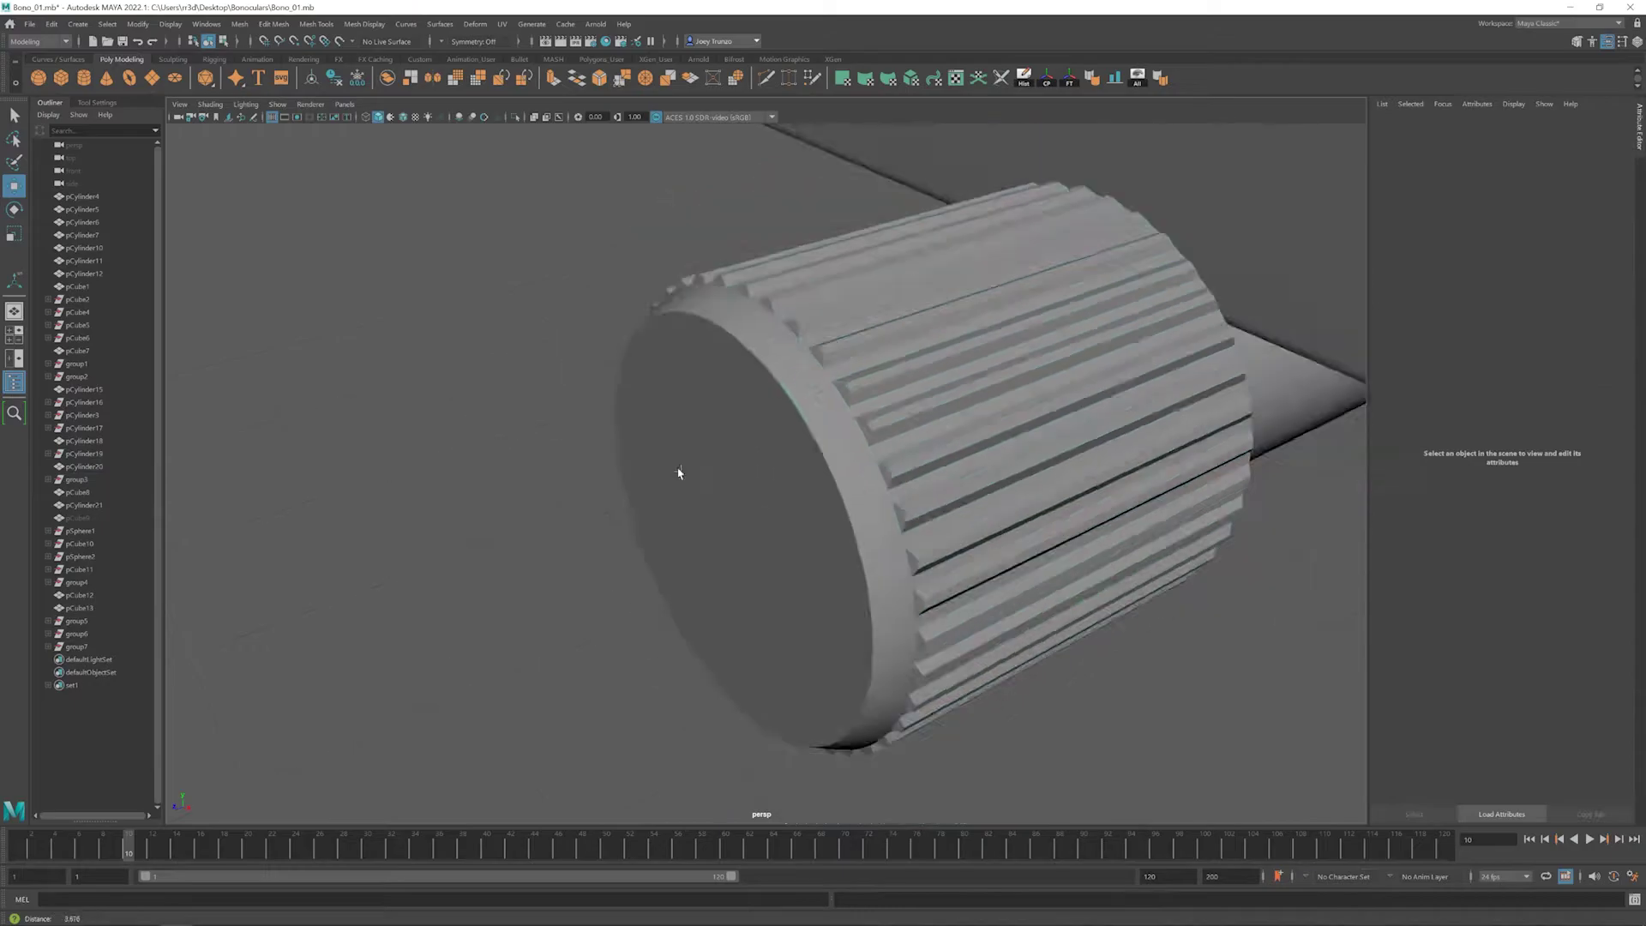
# - Select the faces of the knob's flat round end and delete them
pyautogui.scroll(-3, 698, 489)
pyautogui.scroll(4, 772, 515)
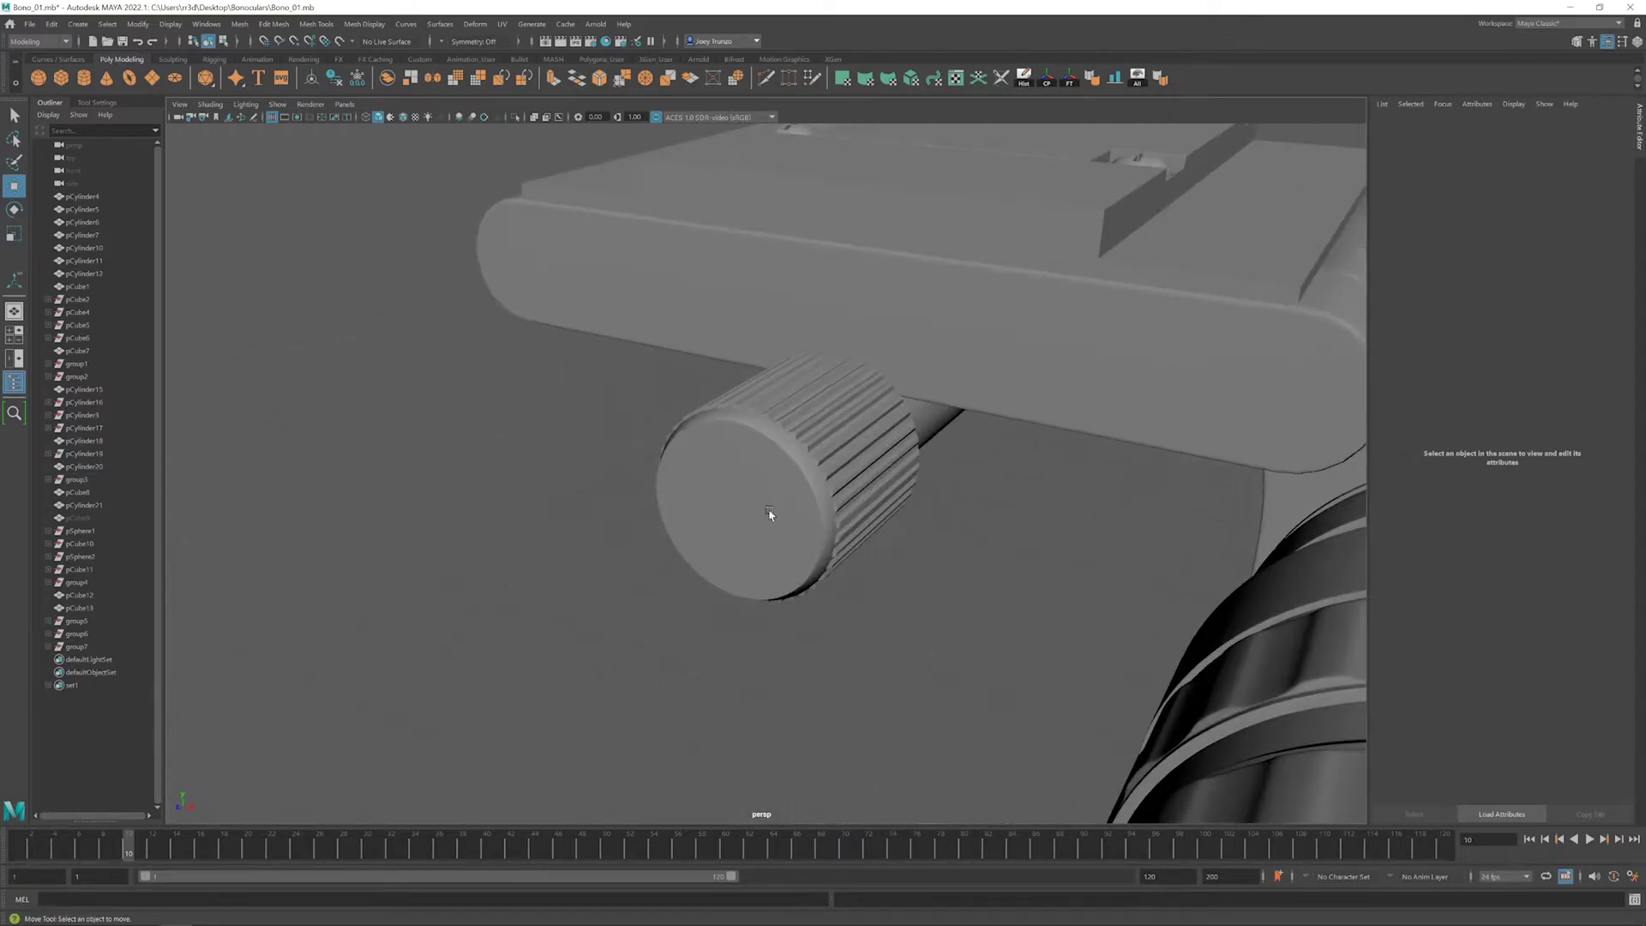
pyautogui.click(772, 515)
pyautogui.keyDown('alt'); pyautogui.moveTo(772, 514); pyautogui.dragTo(808, 551); pyautogui.keyUp('alt')
pyautogui.scroll(3, 729, 408)
pyautogui.press('F11')
pyautogui.doubleClick(831, 452)
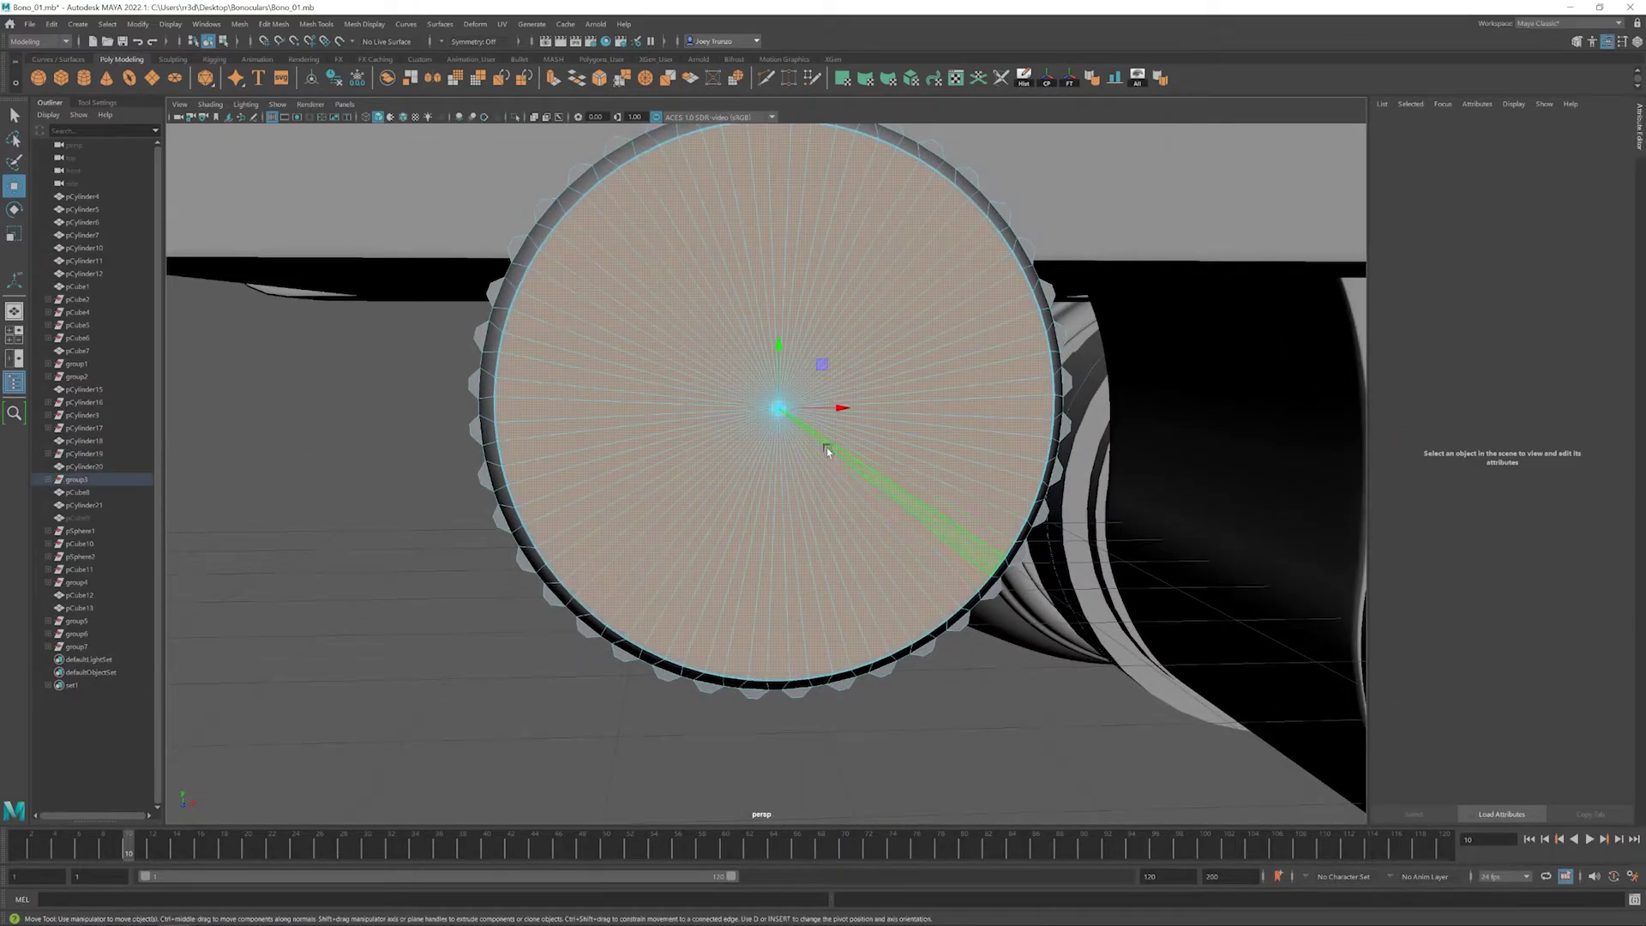
pyautogui.keyDown('alt'); pyautogui.moveTo(831, 451); pyautogui.dragTo(813, 490); pyautogui.keyUp('alt')
pyautogui.press('Delete')
# - Extrude the border edges of the knob's open end inward into a ring and back into the knob to form a round recess
pyautogui.scroll(3, 790, 422)
pyautogui.moveTo(717, 323); pyautogui.dragTo(735, 357, button='right')
pyautogui.doubleClick(735, 356)
pyautogui.scroll(-2, 708, 435)
pyautogui.hotkey('ctrl', 'e')
pyautogui.moveTo(697, 558); pyautogui.dragTo(892, 570)
pyautogui.scroll(-3, 431, 515)
pyautogui.scroll(3, 864, 563)
pyautogui.moveTo(747, 496); pyautogui.dragTo(766, 511)
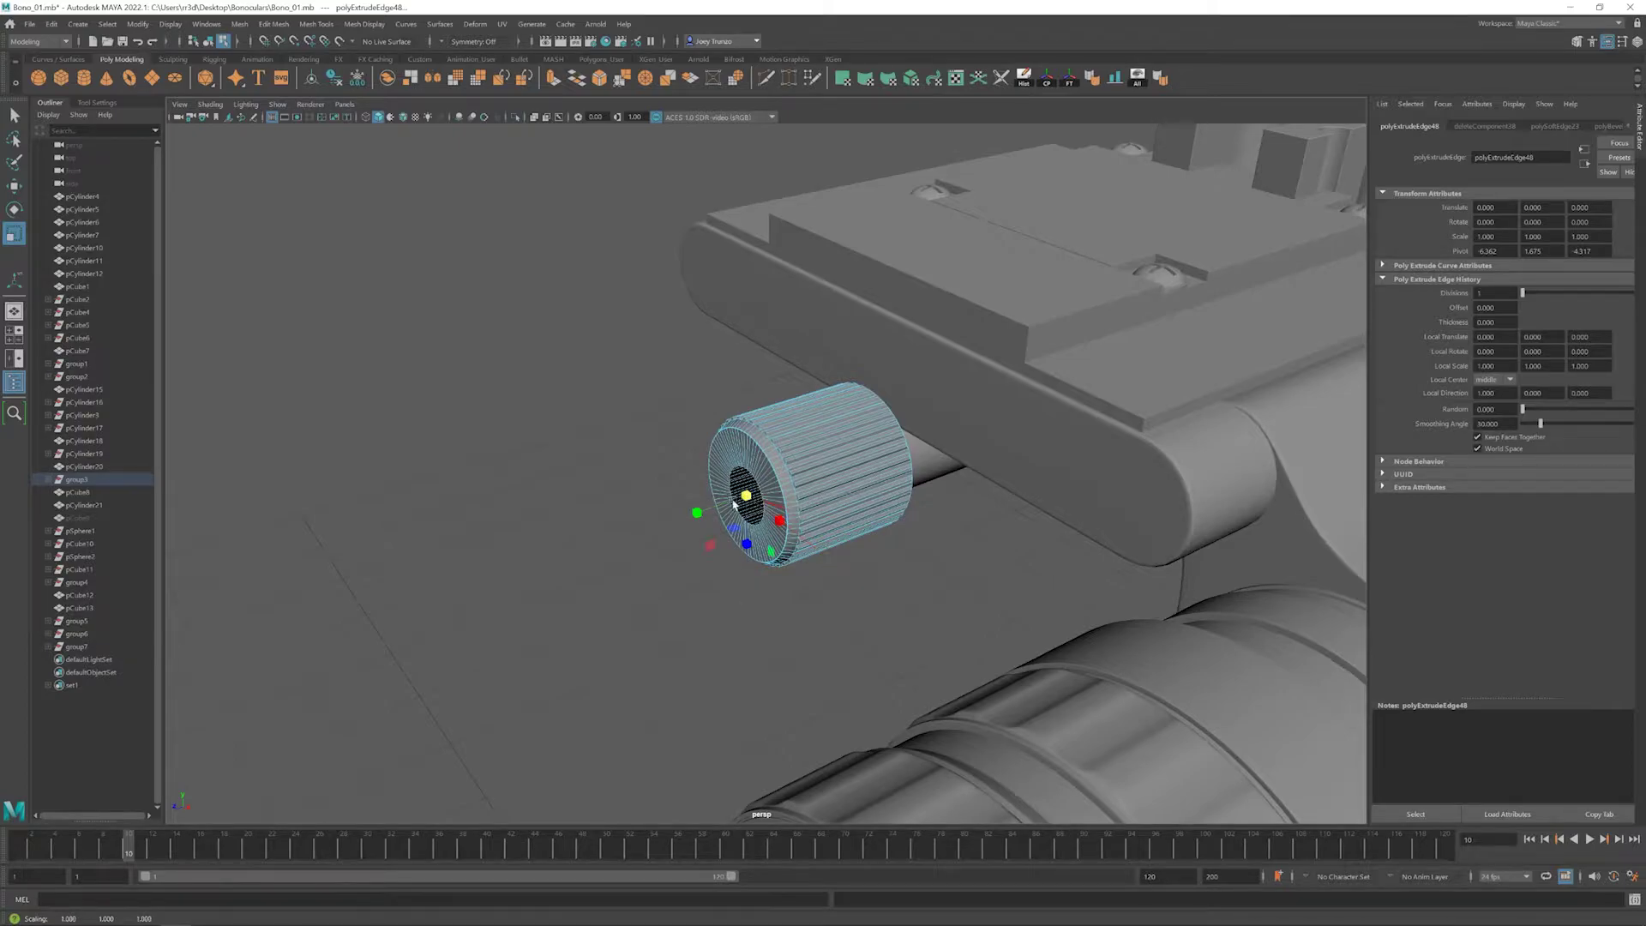
pyautogui.scroll(3, 976, 589)
pyautogui.moveTo(760, 535); pyautogui.dragTo(779, 520)
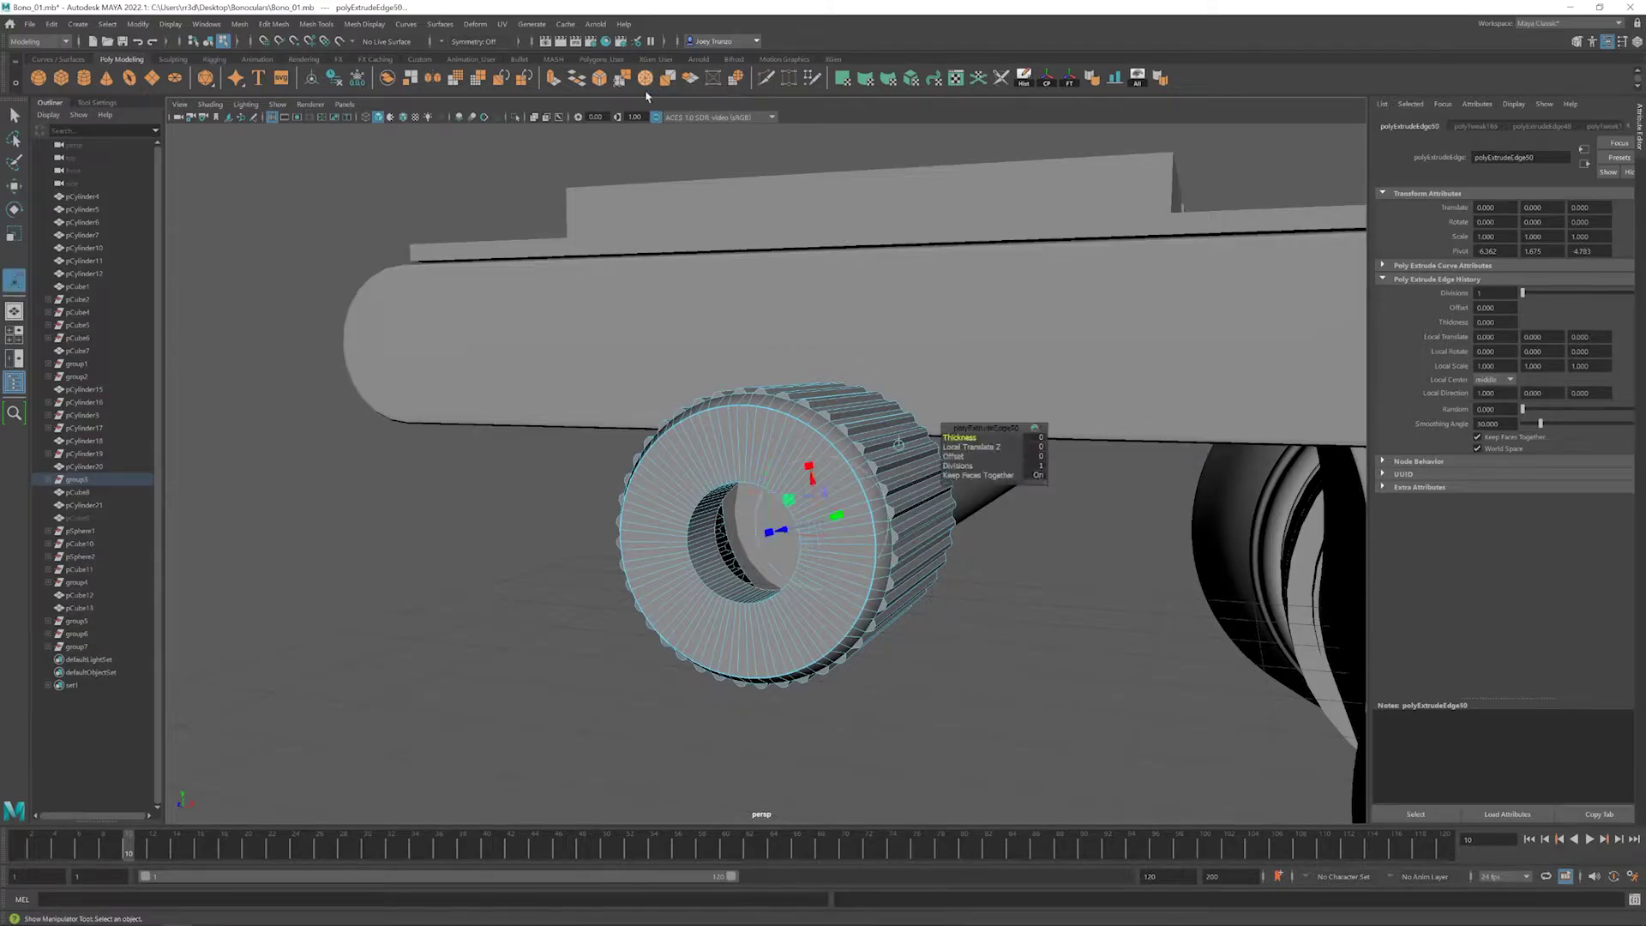
# - Group all parts of the optical tube and its side arm, and center the group's pivot
pyautogui.click(393, 562)
pyautogui.keyDown('alt'); pyautogui.moveTo(392, 562); pyautogui.dragTo(734, 520); pyautogui.keyUp('alt')
pyautogui.keyDown('alt'); pyautogui.moveTo(740, 513); pyautogui.dragTo(610, 475, button='right'); pyautogui.keyUp('alt')
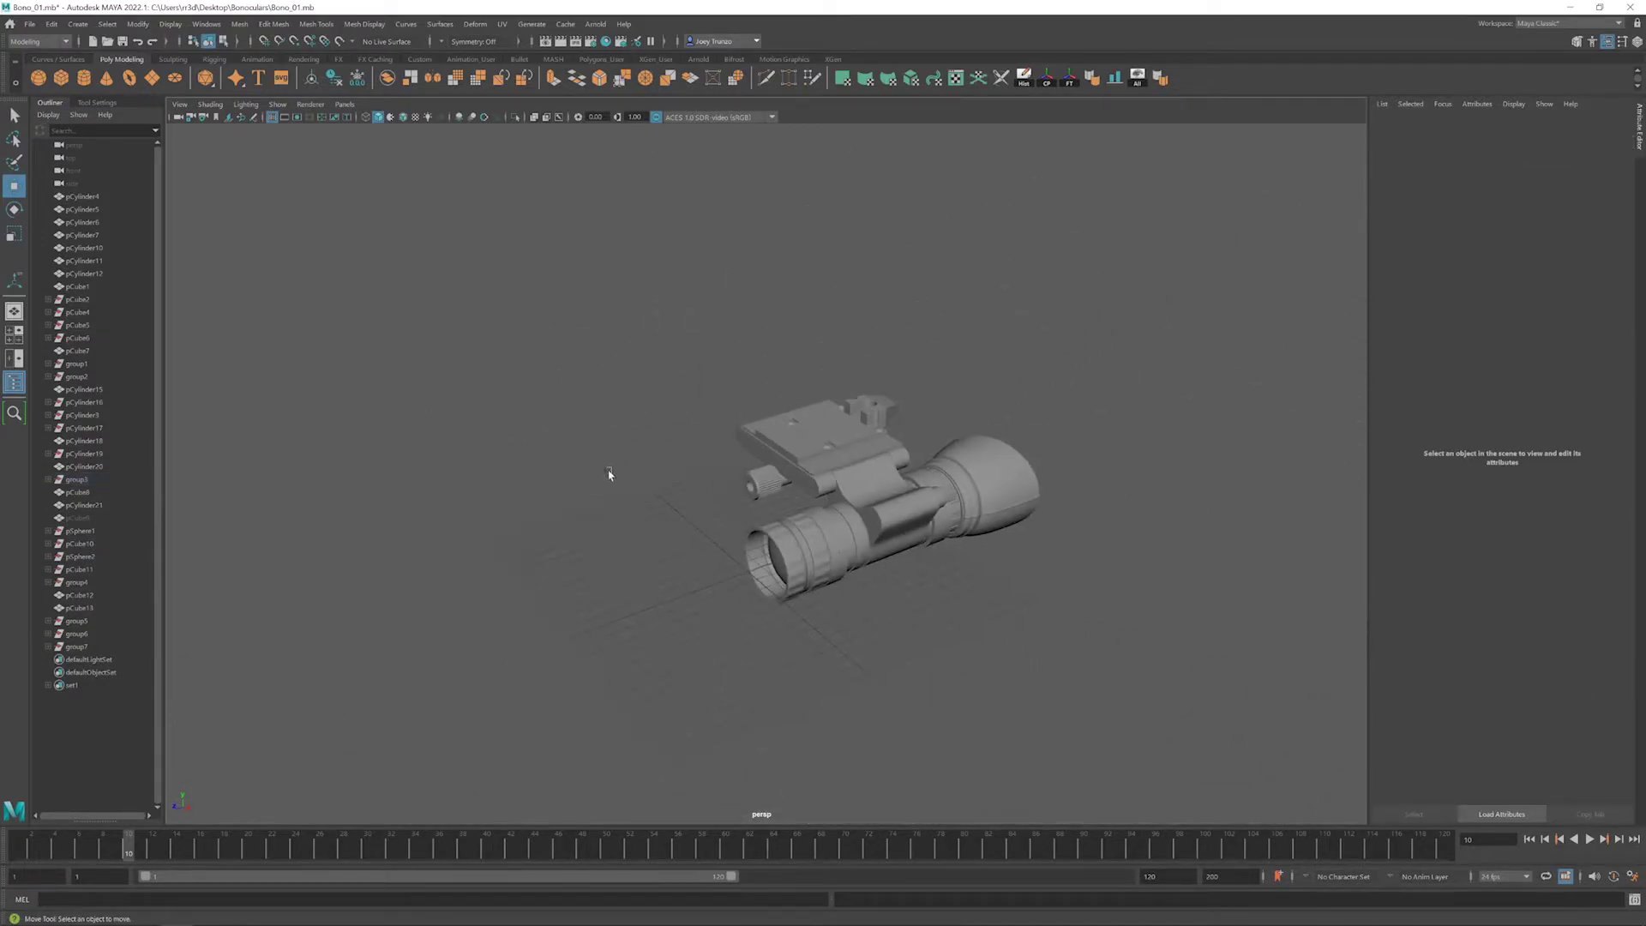
pyautogui.keyDown('alt'); pyautogui.moveTo(610, 475); pyautogui.dragTo(661, 512); pyautogui.keyUp('alt')
pyautogui.keyDown('alt'); pyautogui.moveTo(778, 559); pyautogui.dragTo(827, 603); pyautogui.keyUp('alt')
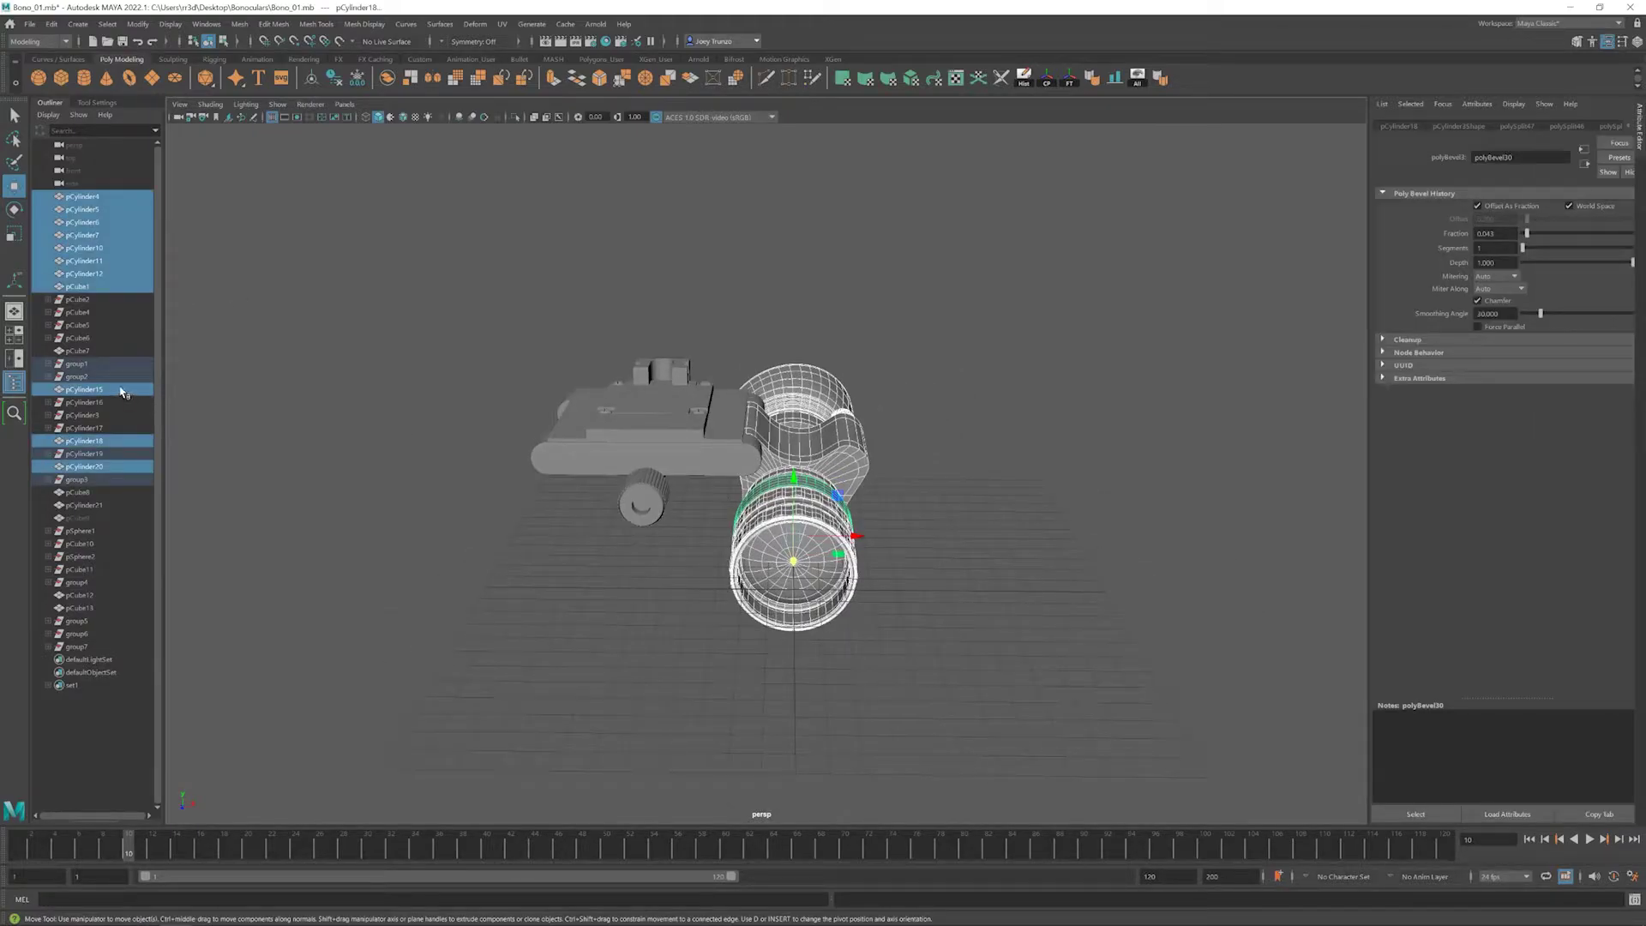
pyautogui.hotkey('ctrl', 'g')
# - Duplicate the tube group mirrored with Scale X -1 and move the copy to the other side of the bracket
pyautogui.click(52, 24)
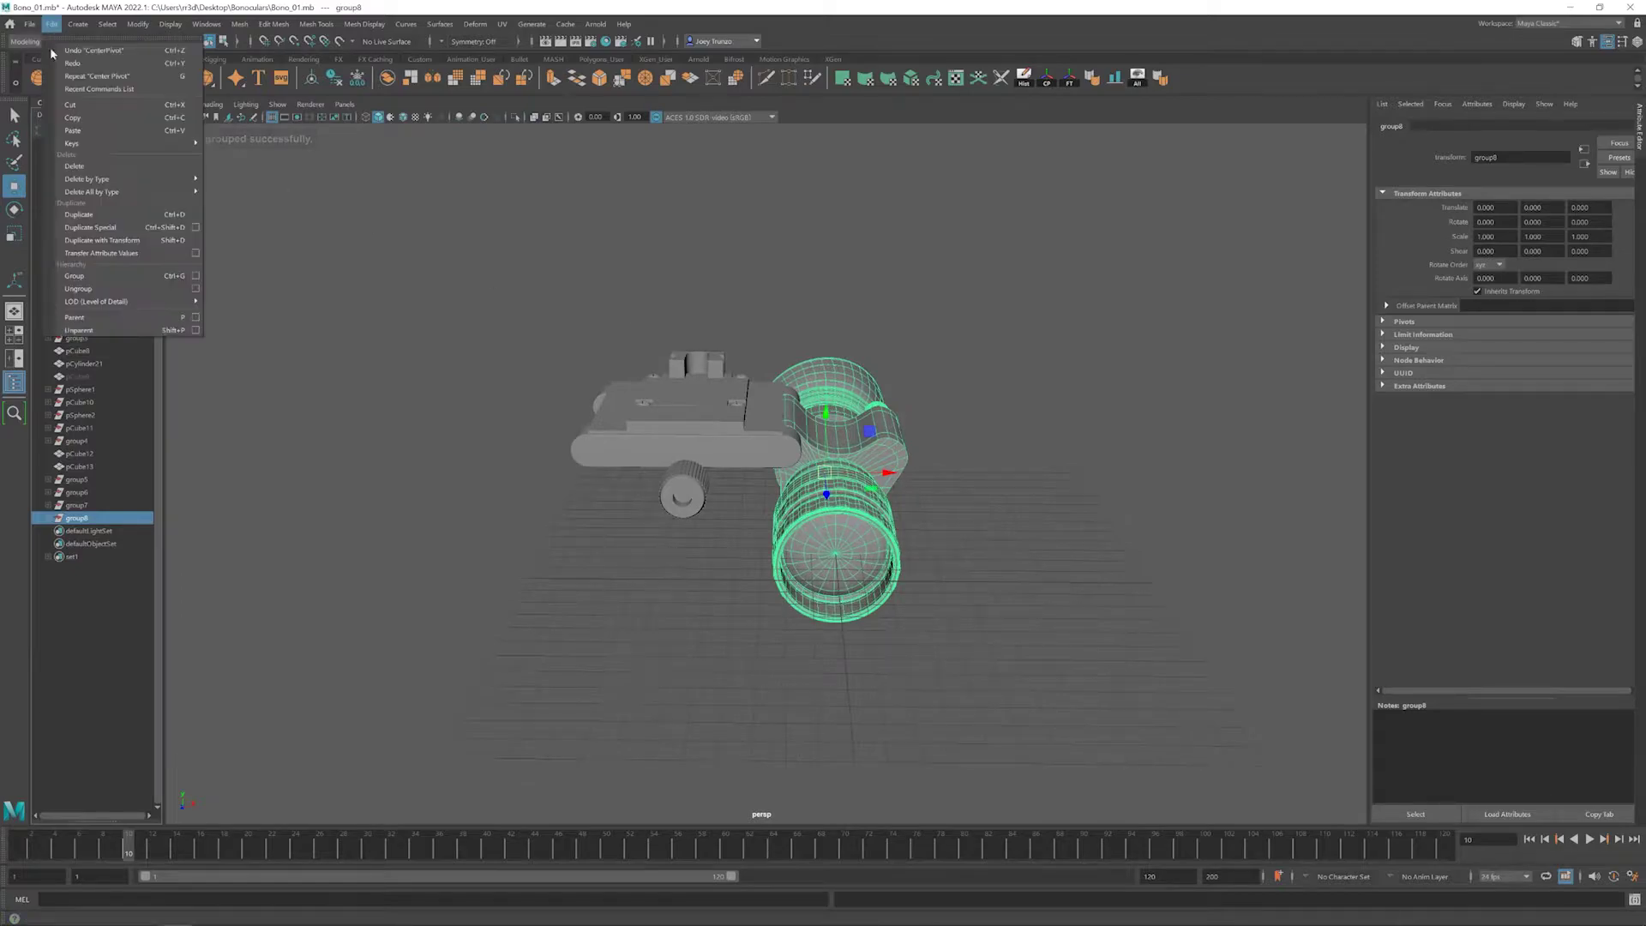
pyautogui.click(94, 227)
pyautogui.moveTo(886, 476); pyautogui.dragTo(660, 471)
pyautogui.keyDown('alt'); pyautogui.moveTo(660, 472); pyautogui.dragTo(855, 467, button='middle'); pyautogui.keyUp('alt')
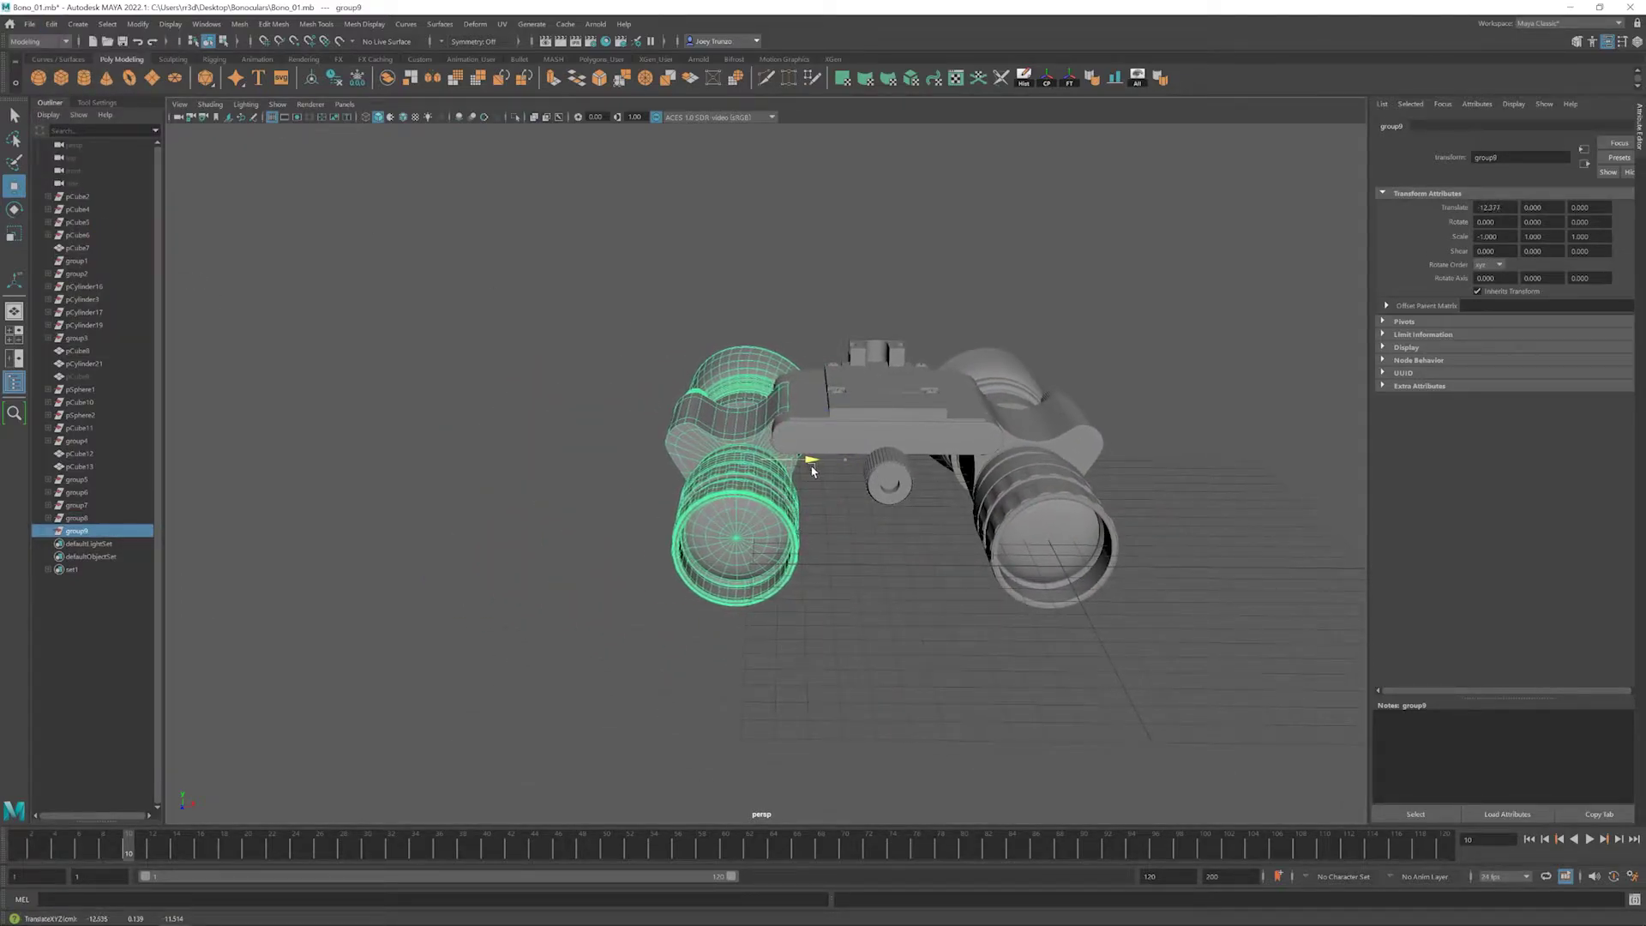
pyautogui.click(676, 532)
pyautogui.scroll(-4, 676, 532)
pyautogui.keyDown('alt'); pyautogui.moveTo(676, 532); pyautogui.dragTo(815, 472); pyautogui.keyUp('alt')
pyautogui.click(645, 499)
# - Select the vertices along one side of the bracket's crossbar and plates, leaving out the hook's, and shift them sideways to adjust the bracket's width
pyautogui.scroll(5, 823, 470)
pyautogui.click(836, 465)
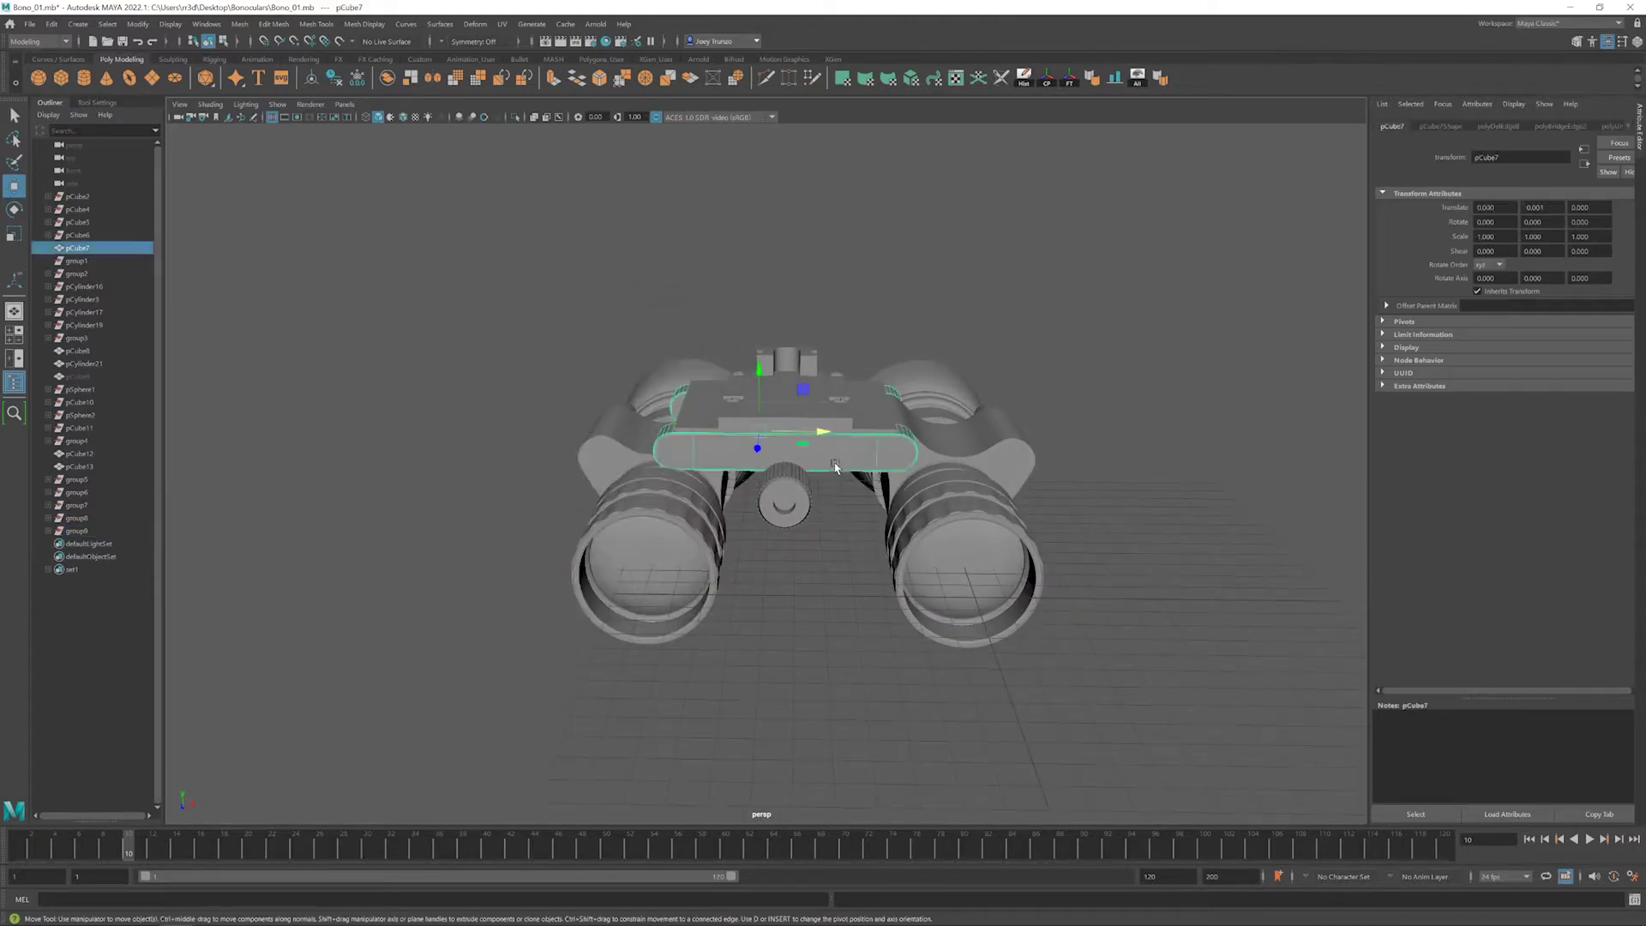
pyautogui.press('F9')
pyautogui.moveTo(533, 294); pyautogui.dragTo(823, 588)
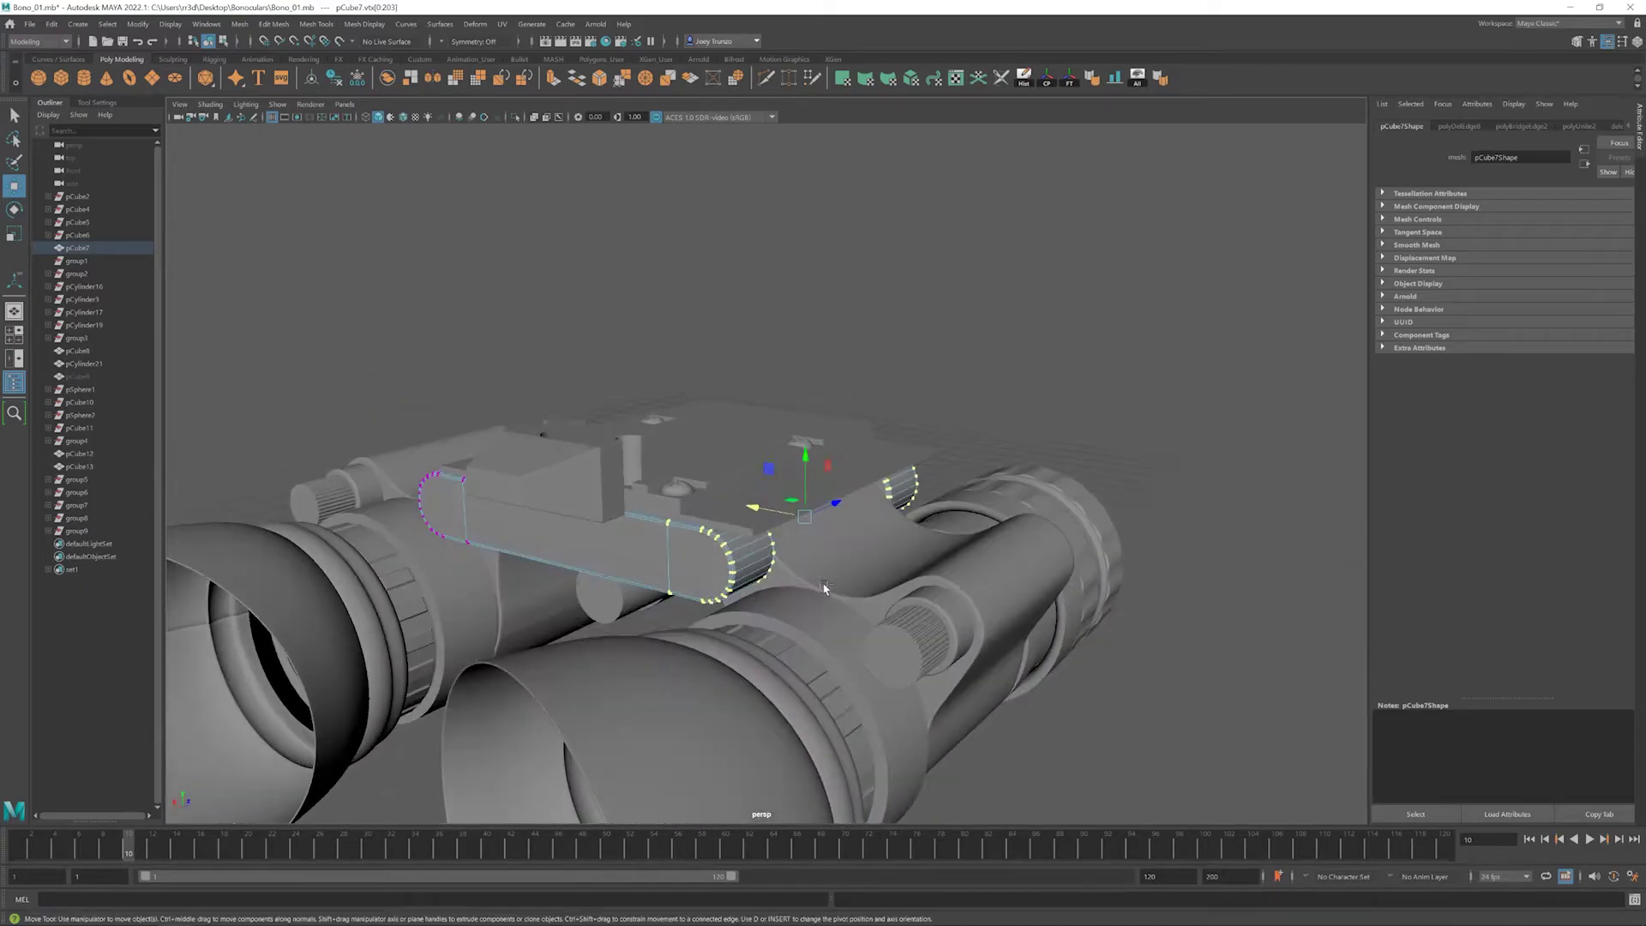
pyautogui.keyDown('alt'); pyautogui.moveTo(728, 496); pyautogui.dragTo(693, 424); pyautogui.keyUp('alt')
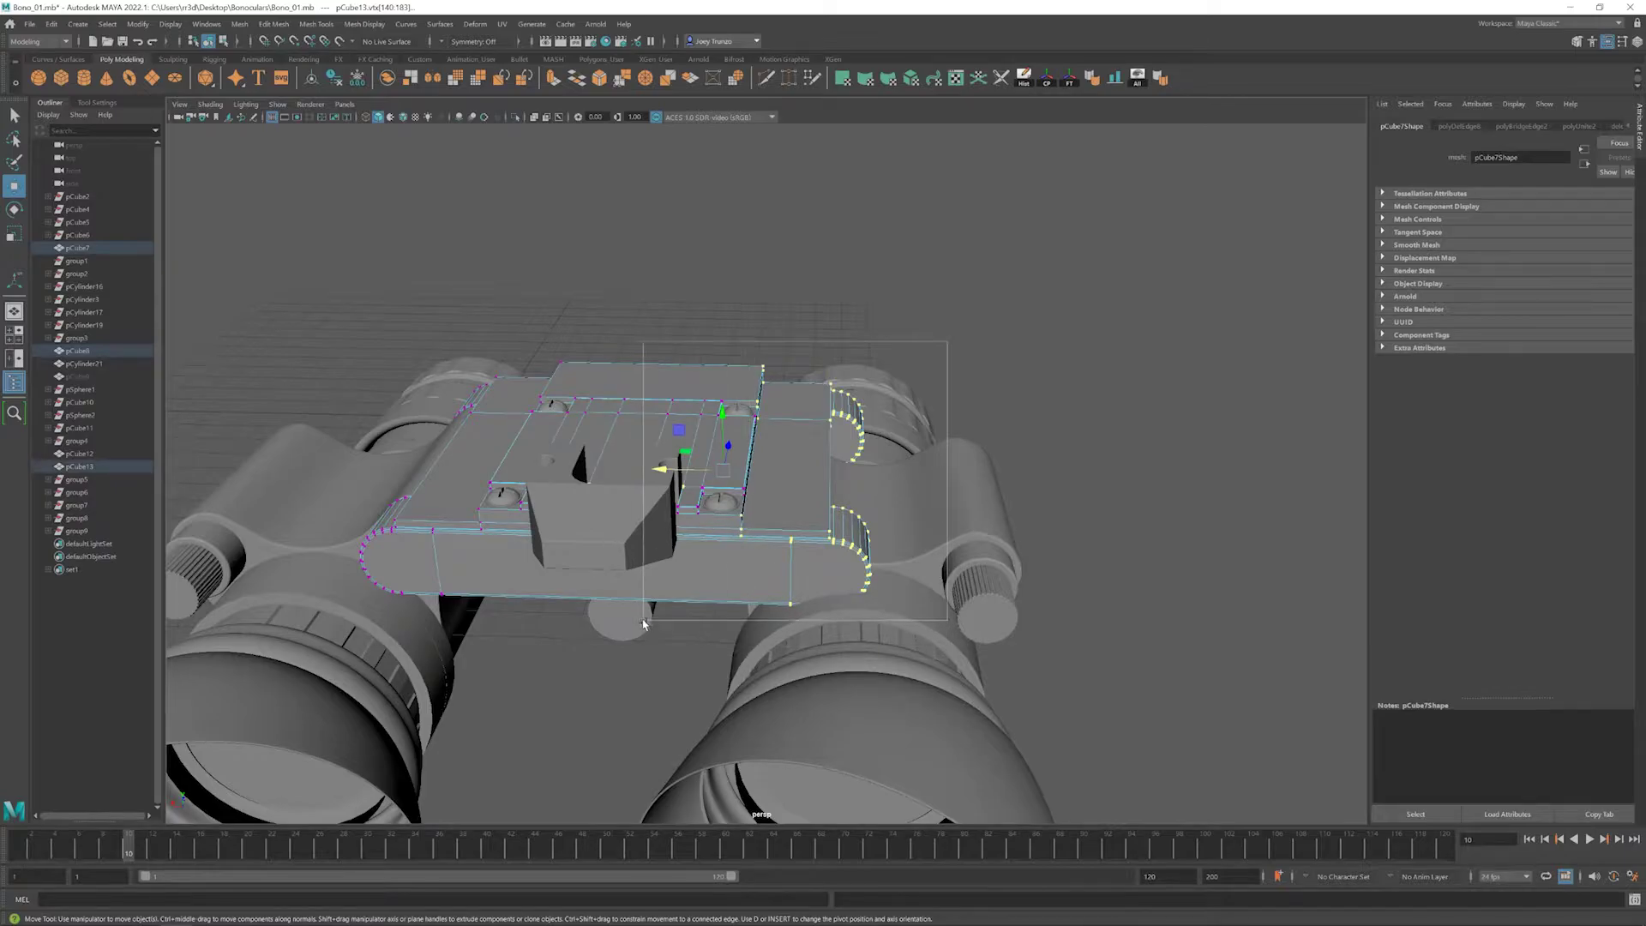
pyautogui.moveTo(645, 623); pyautogui.dragTo(645, 623)
pyautogui.keyDown('alt'); pyautogui.moveTo(644, 623); pyautogui.dragTo(678, 711); pyautogui.keyUp('alt')
pyautogui.moveTo(986, 244); pyautogui.dragTo(686, 410)
pyautogui.keyDown('alt'); pyautogui.moveTo(686, 652); pyautogui.dragTo(698, 559); pyautogui.keyUp('alt')
pyautogui.keyDown('alt'); pyautogui.moveTo(904, 564); pyautogui.dragTo(652, 549); pyautogui.keyUp('alt')
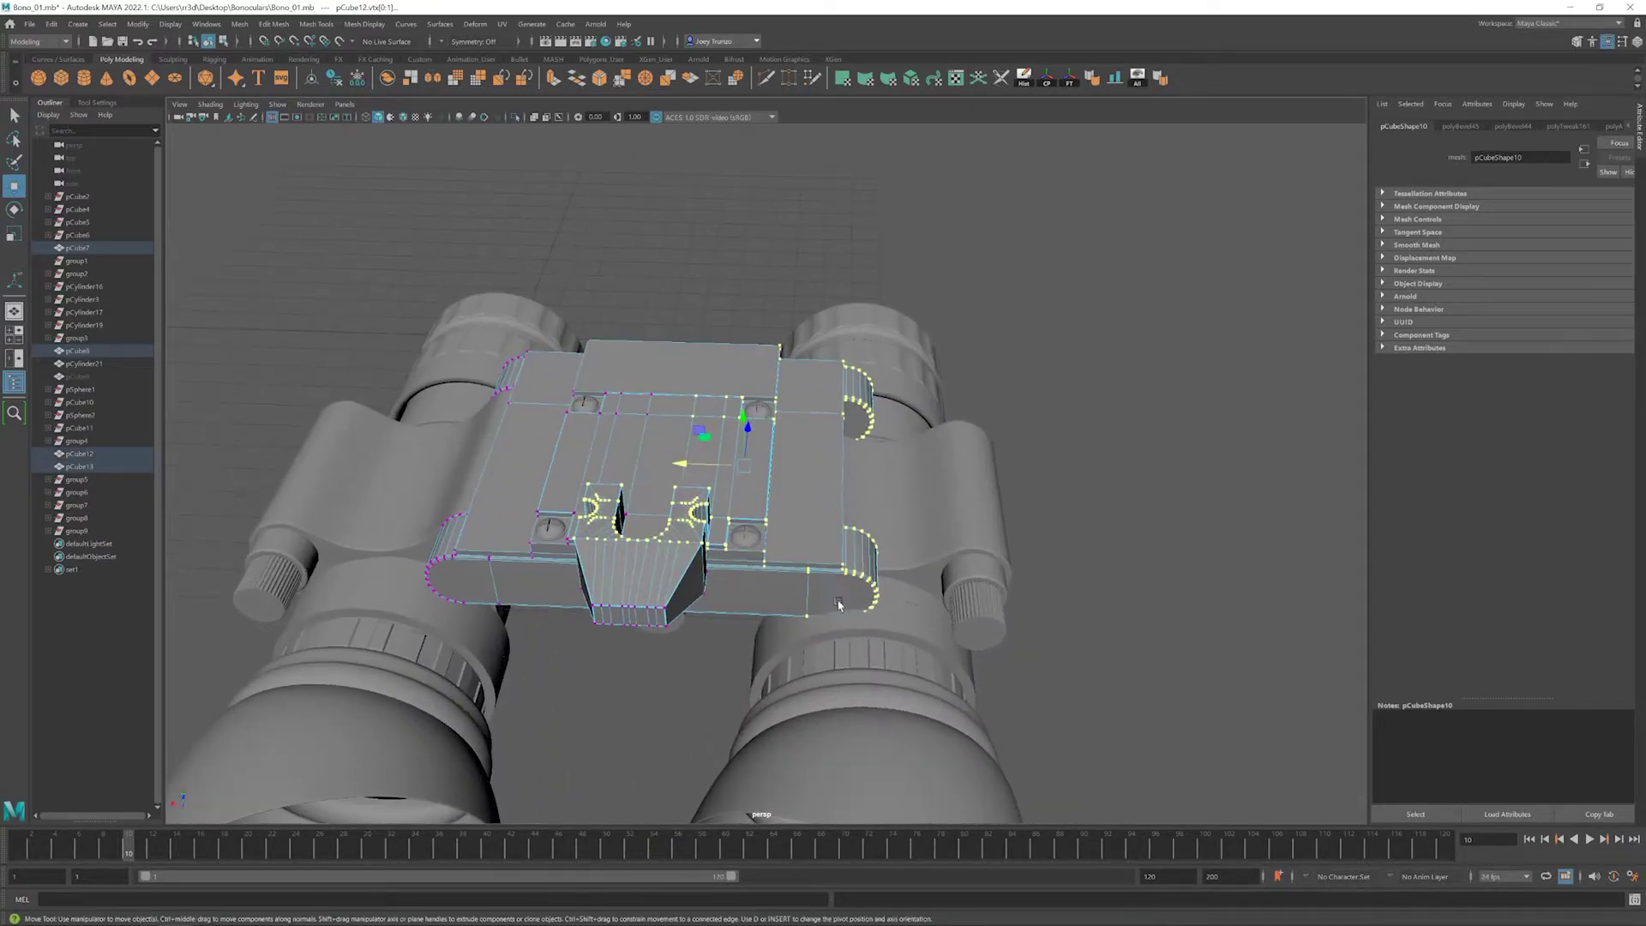
pyautogui.moveTo(571, 481); pyautogui.dragTo(713, 628)
pyautogui.keyDown('alt'); pyautogui.moveTo(713, 627); pyautogui.dragTo(619, 490); pyautogui.keyUp('alt')
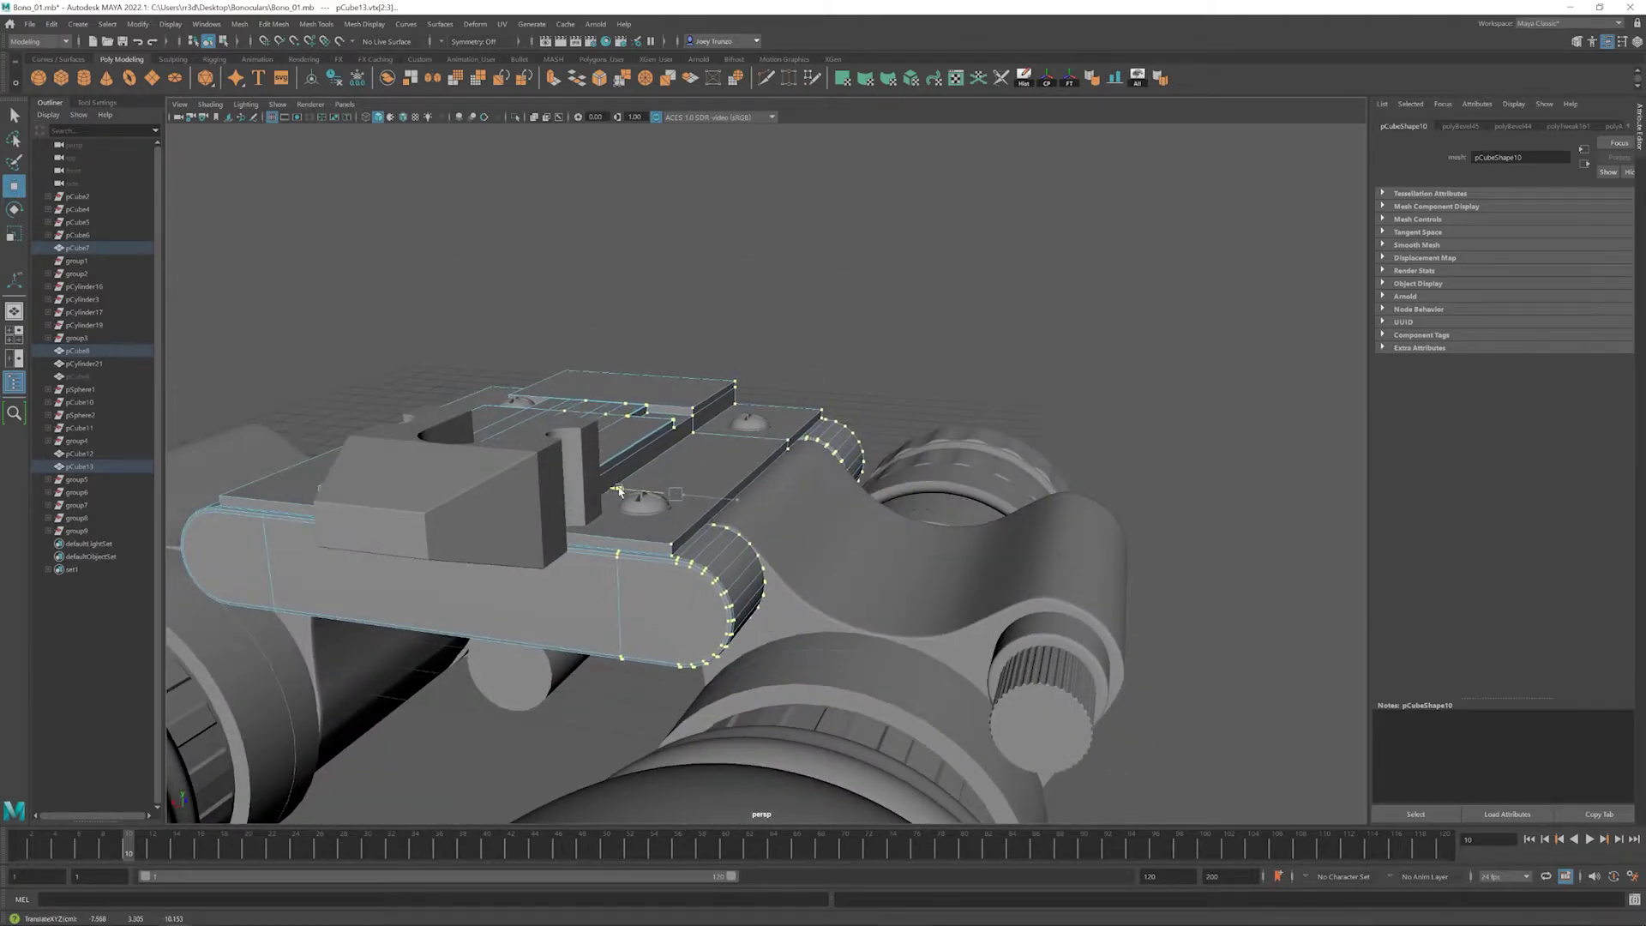
pyautogui.keyDown('alt'); pyautogui.moveTo(738, 544); pyautogui.dragTo(857, 497); pyautogui.keyUp('alt')
pyautogui.click(743, 520)
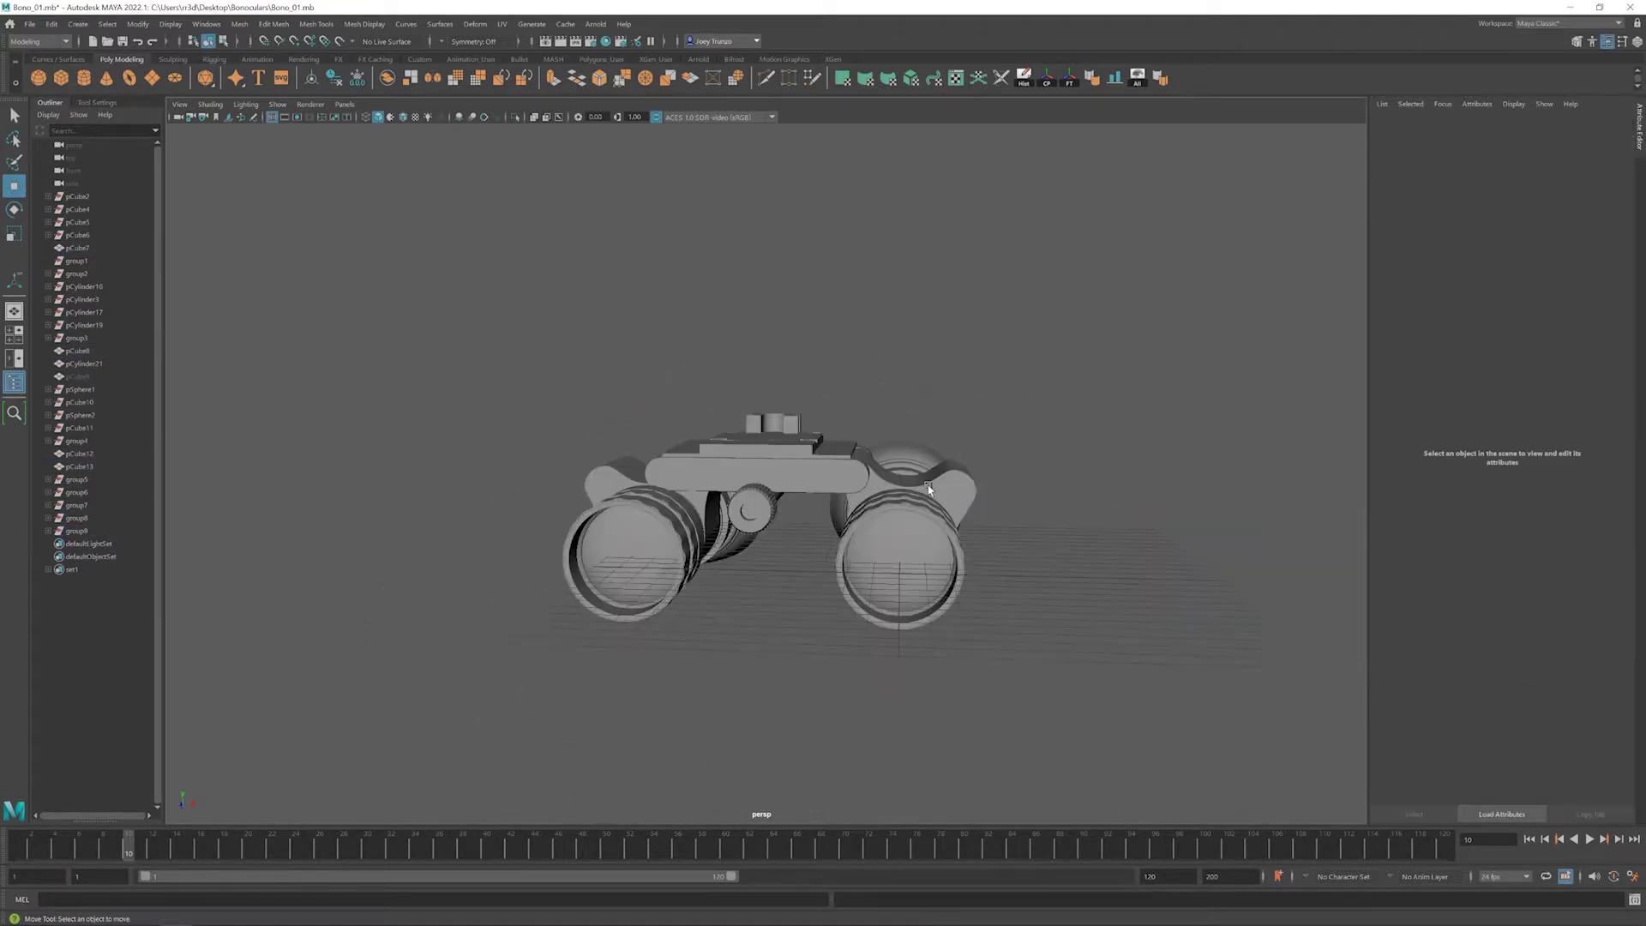
# - Rotate the original tube group -15 degrees about Z and move it back against the end of the bracket
pyautogui.click(916, 474)
pyautogui.press('e')
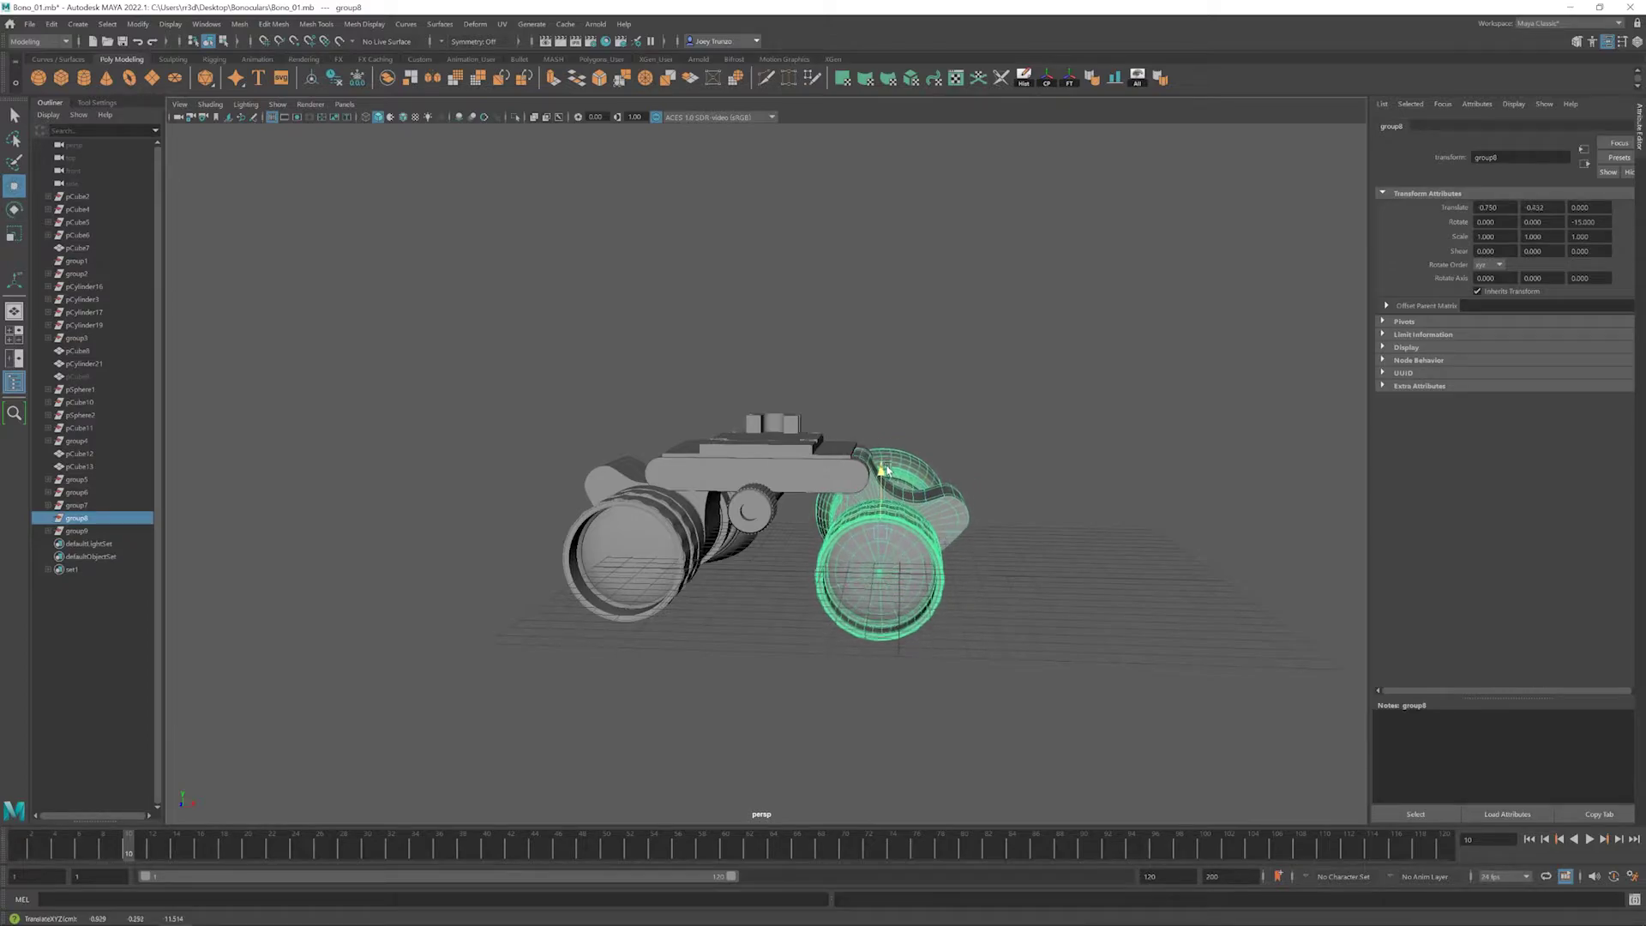
pyautogui.scroll(5, 858, 473)
pyautogui.keyDown('alt'); pyautogui.moveTo(858, 472); pyautogui.dragTo(941, 535); pyautogui.keyUp('alt')
pyautogui.click(965, 420)
pyautogui.scroll(-5, 746, 544)
pyautogui.keyDown('alt'); pyautogui.moveTo(746, 544); pyautogui.dragTo(754, 606); pyautogui.keyUp('alt')
pyautogui.scroll(6, 753, 606)
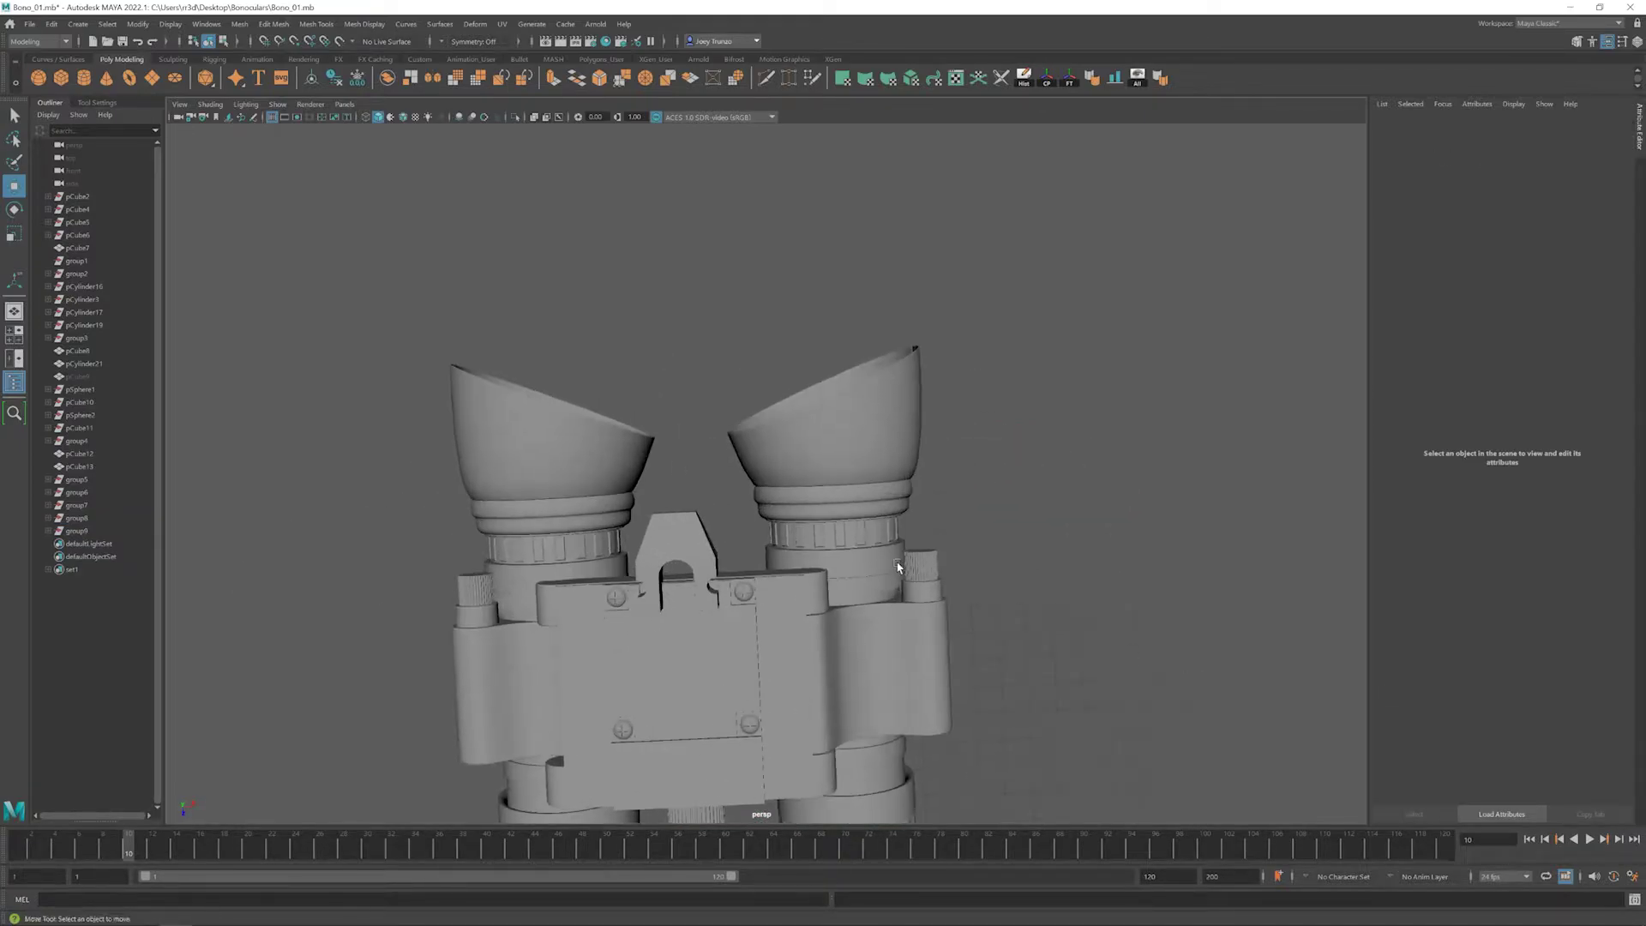
# - Select an edge loop around the original tube's eyecup and scale it to reshape the cup's flare
pyautogui.press('w')
pyautogui.click(857, 441)
pyautogui.rightClick(770, 461)
pyautogui.moveTo(770, 460); pyautogui.dragTo(754, 460, button='right')
pyautogui.press('F10')
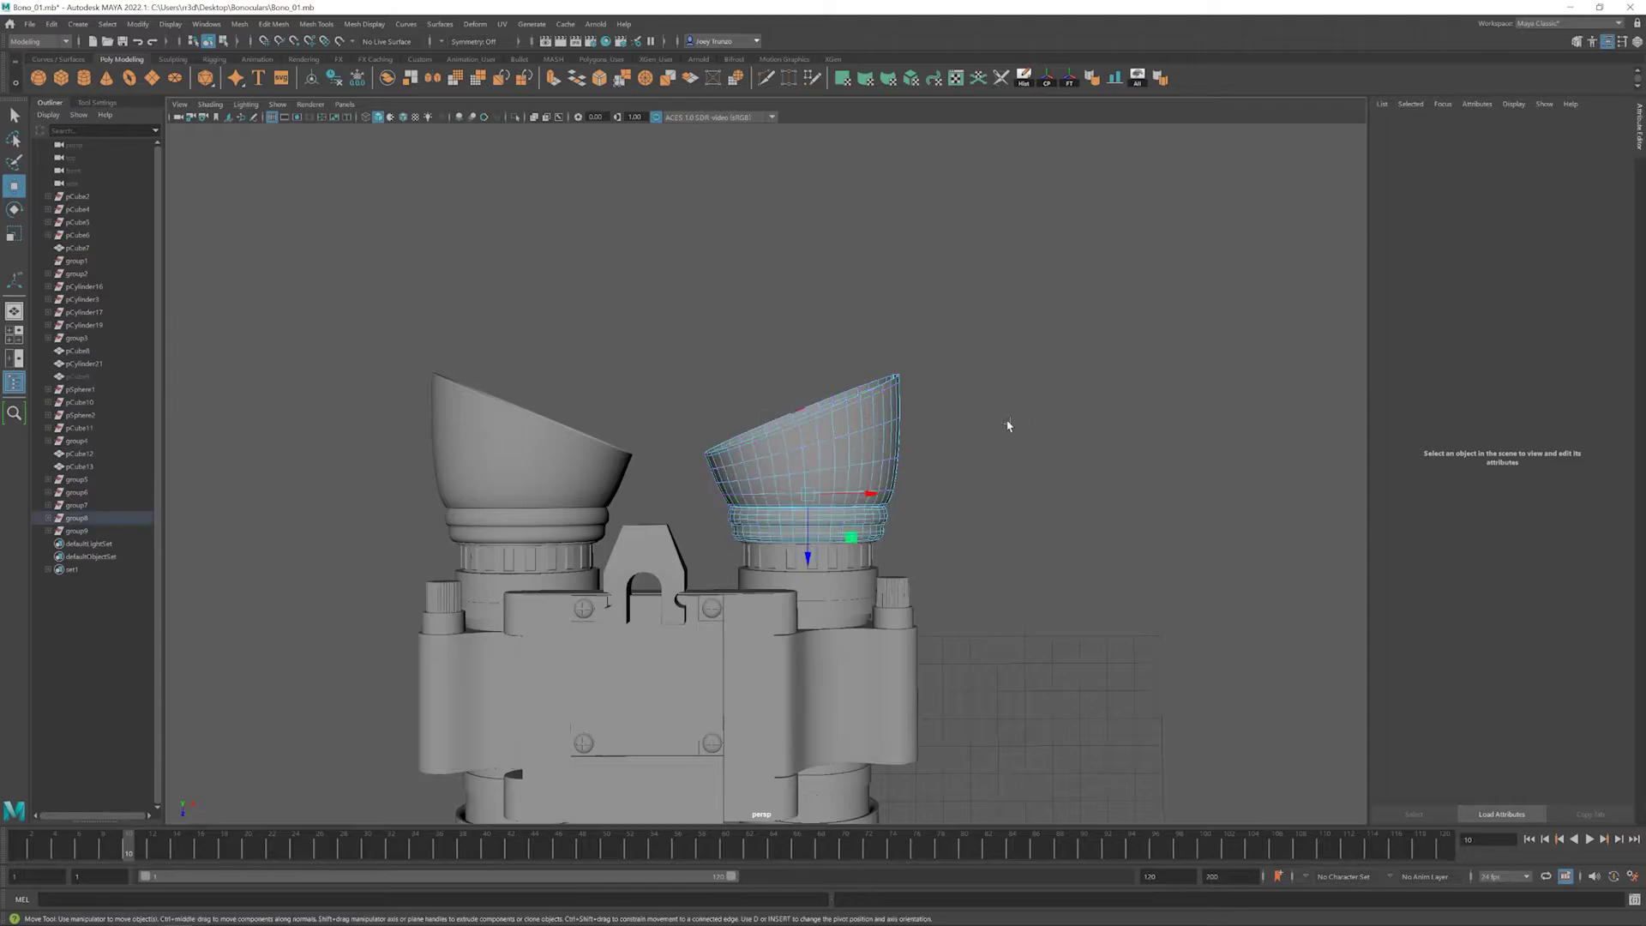
pyautogui.scroll(-4, 755, 448)
pyautogui.keyDown('alt'); pyautogui.moveTo(780, 467); pyautogui.dragTo(772, 481); pyautogui.keyUp('alt')
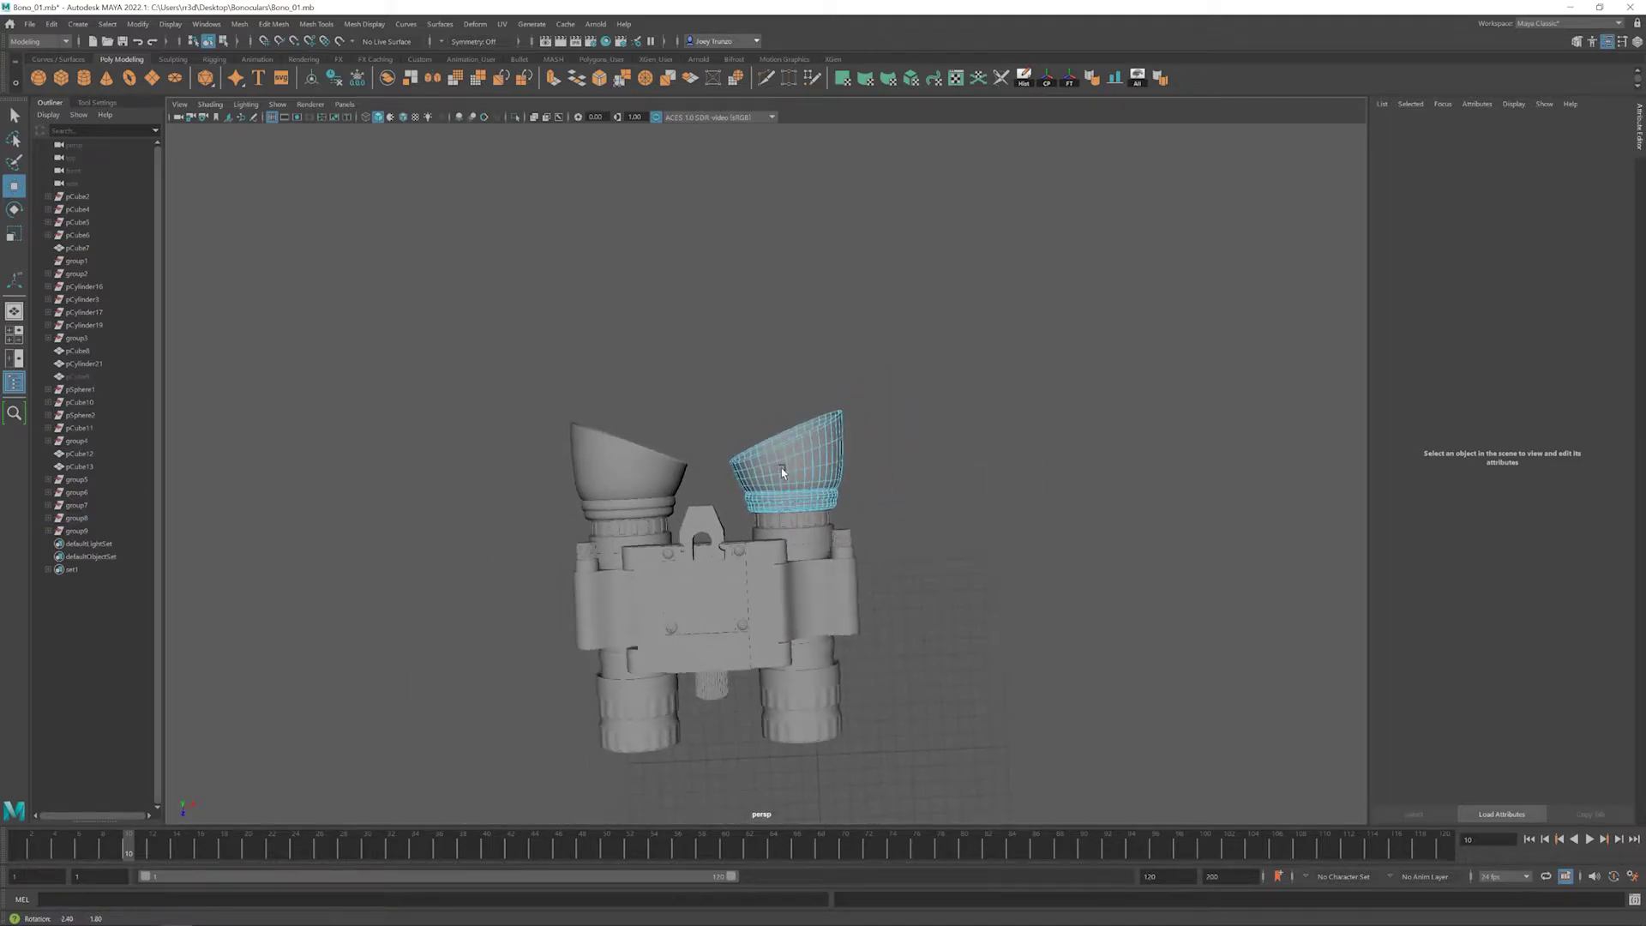
pyautogui.scroll(5, 748, 496)
pyautogui.click(758, 483)
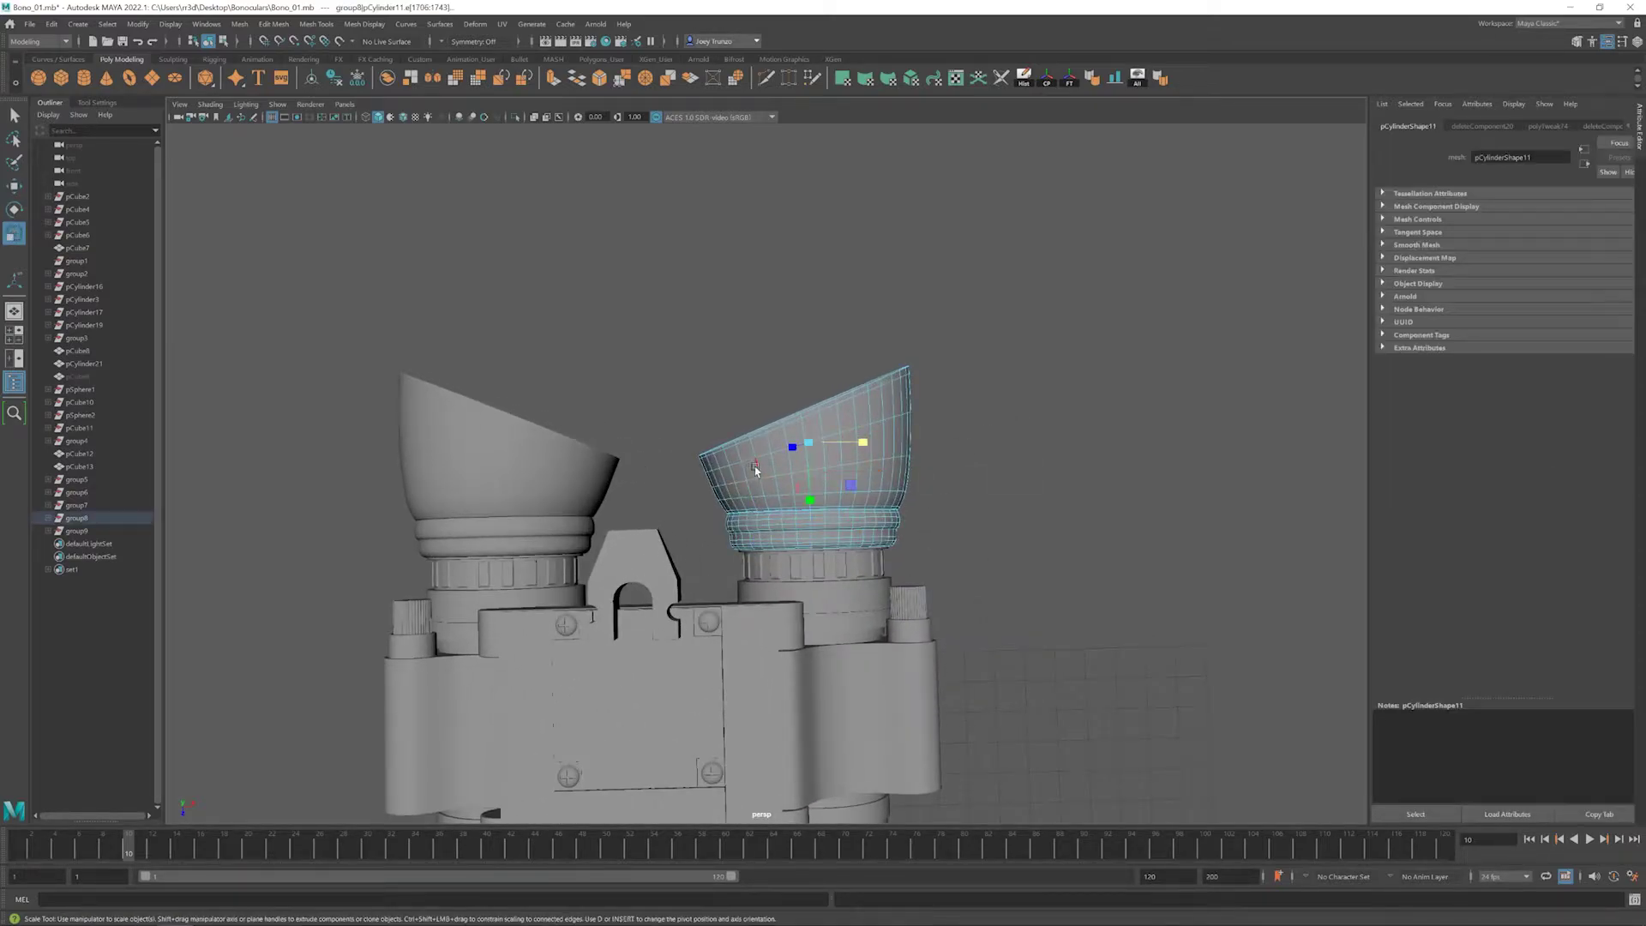
pyautogui.press('w')
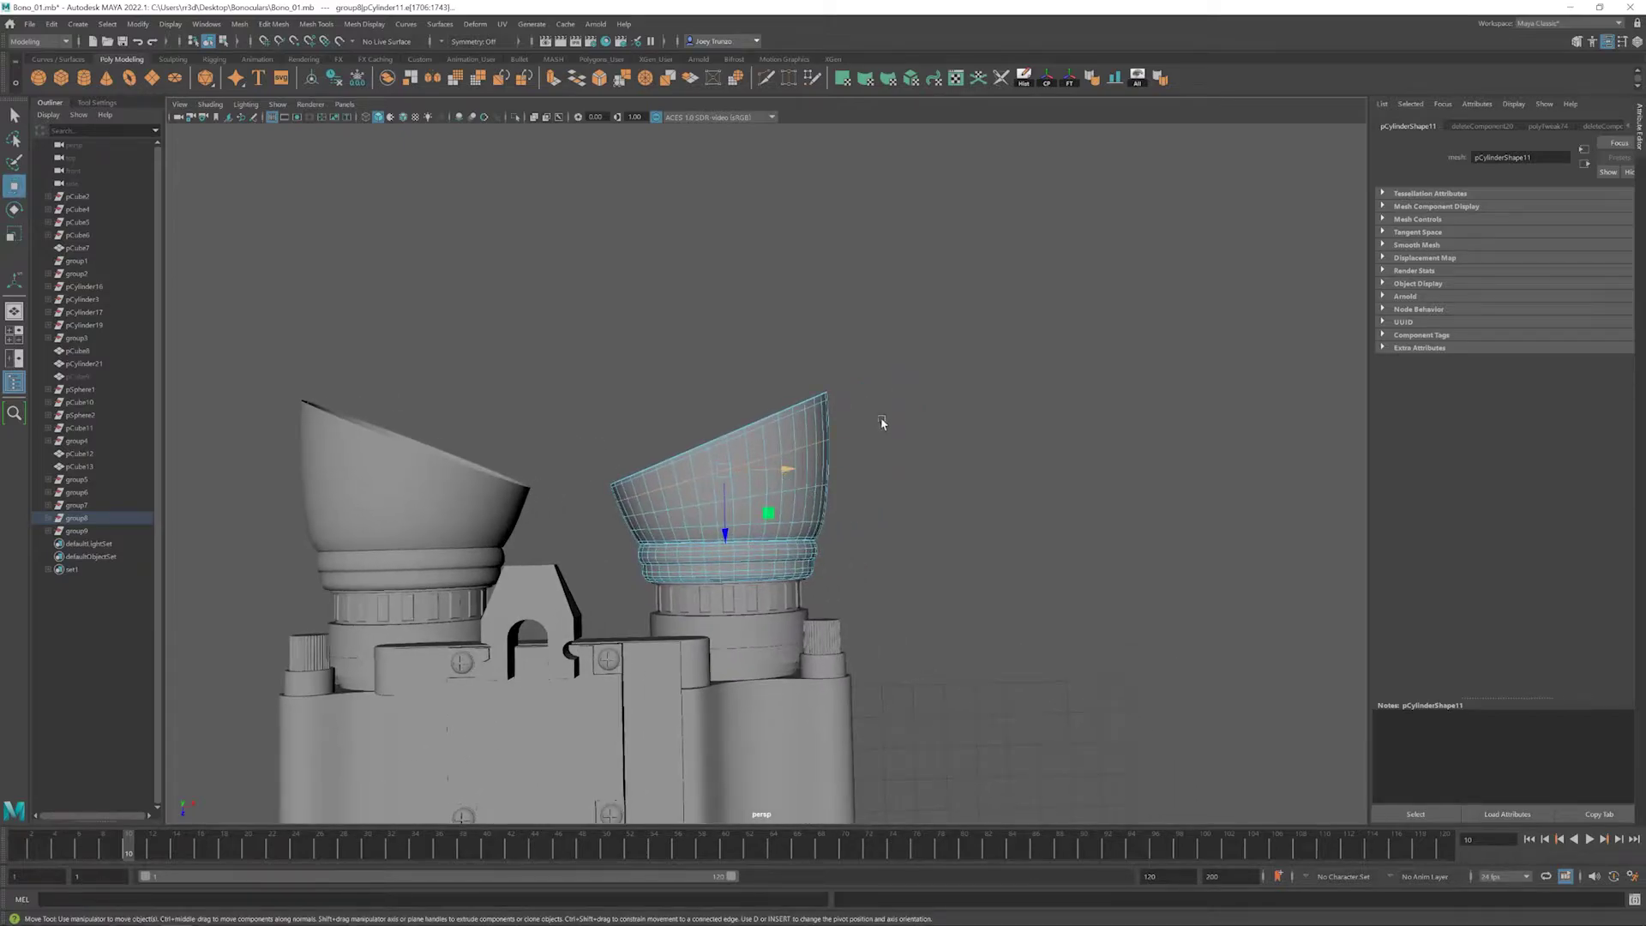
# - Delete the mirrored duplicate of the tube group
pyautogui.scroll(-4, 772, 480)
pyautogui.keyDown('alt'); pyautogui.moveTo(771, 480); pyautogui.dragTo(686, 515); pyautogui.keyUp('alt')
pyautogui.click(606, 552)
pyautogui.press('Up')
pyautogui.press('Delete')
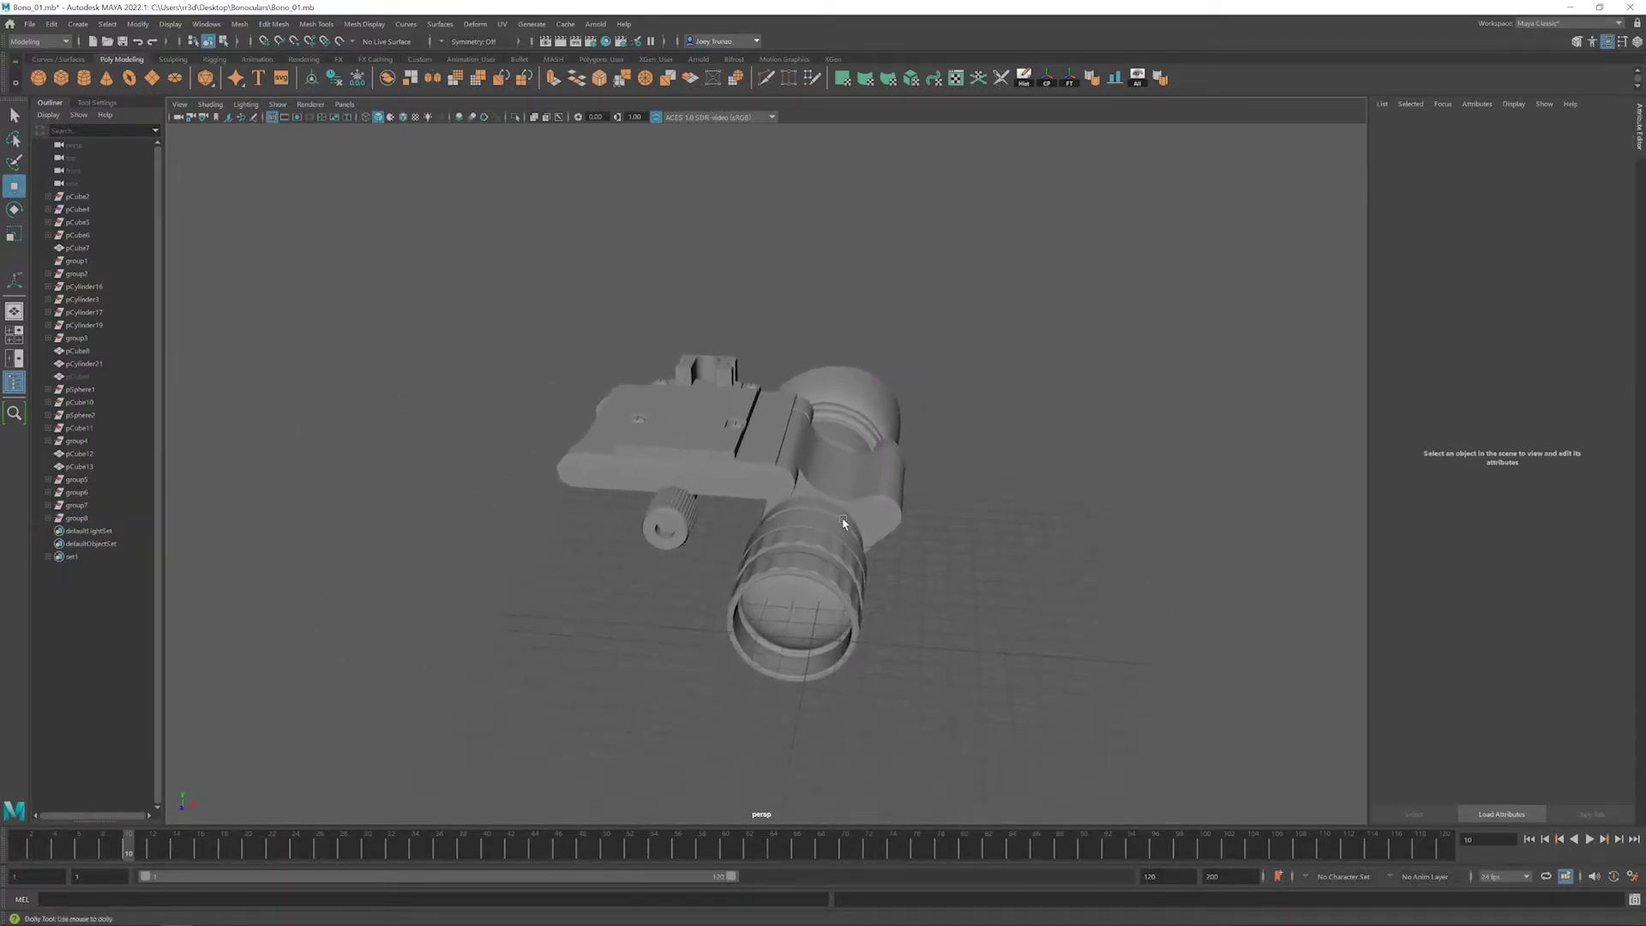
# - Duplicate the tilted tube group again with Scale X -1 and place the mirrored copy on the bracket's opposite side
pyautogui.click(77, 518)
pyautogui.click(51, 24)
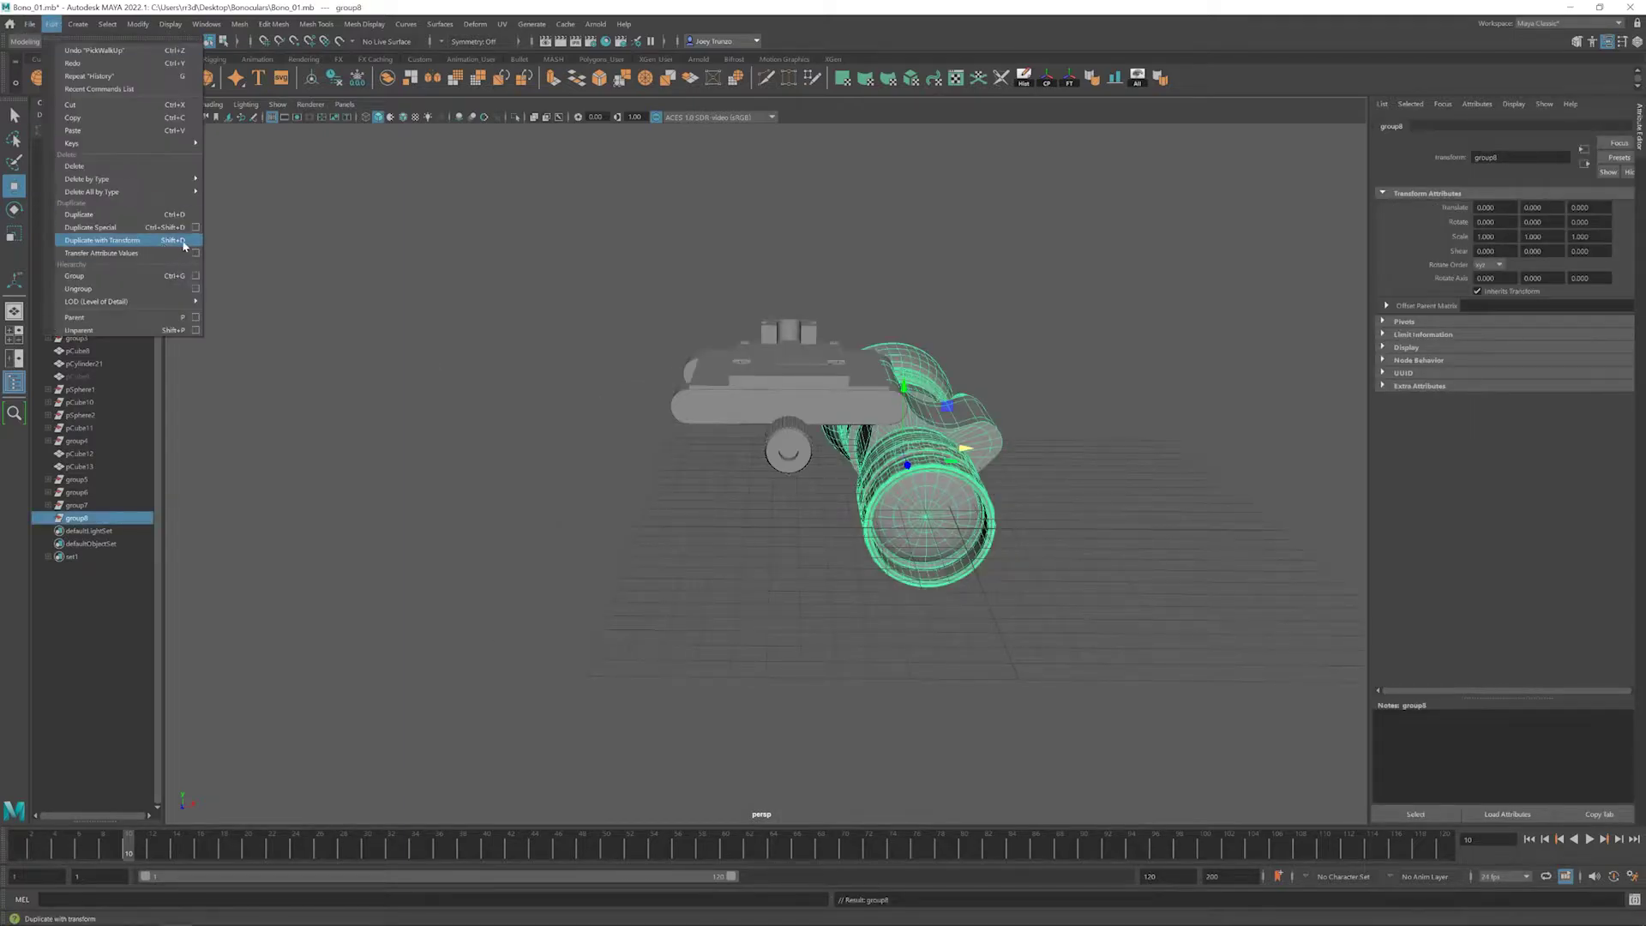
pyautogui.click(196, 229)
pyautogui.click(710, 541)
pyautogui.click(841, 542)
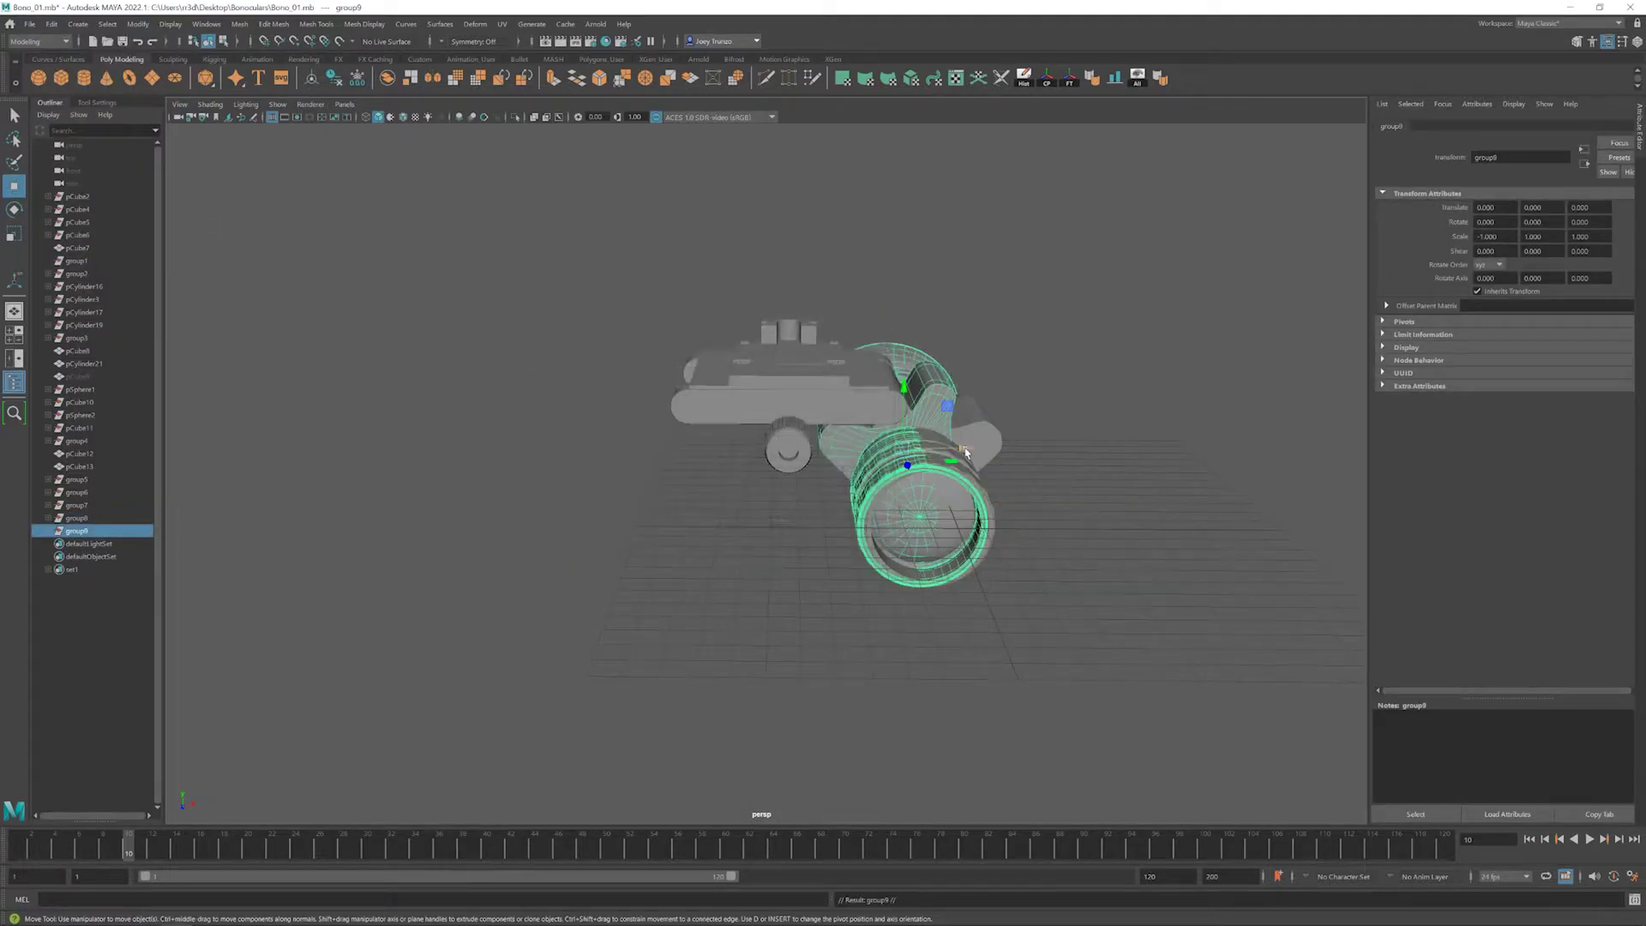
pyautogui.keyDown('alt'); pyautogui.moveTo(772, 514); pyautogui.dragTo(797, 480); pyautogui.keyUp('alt')
pyautogui.click(740, 457)
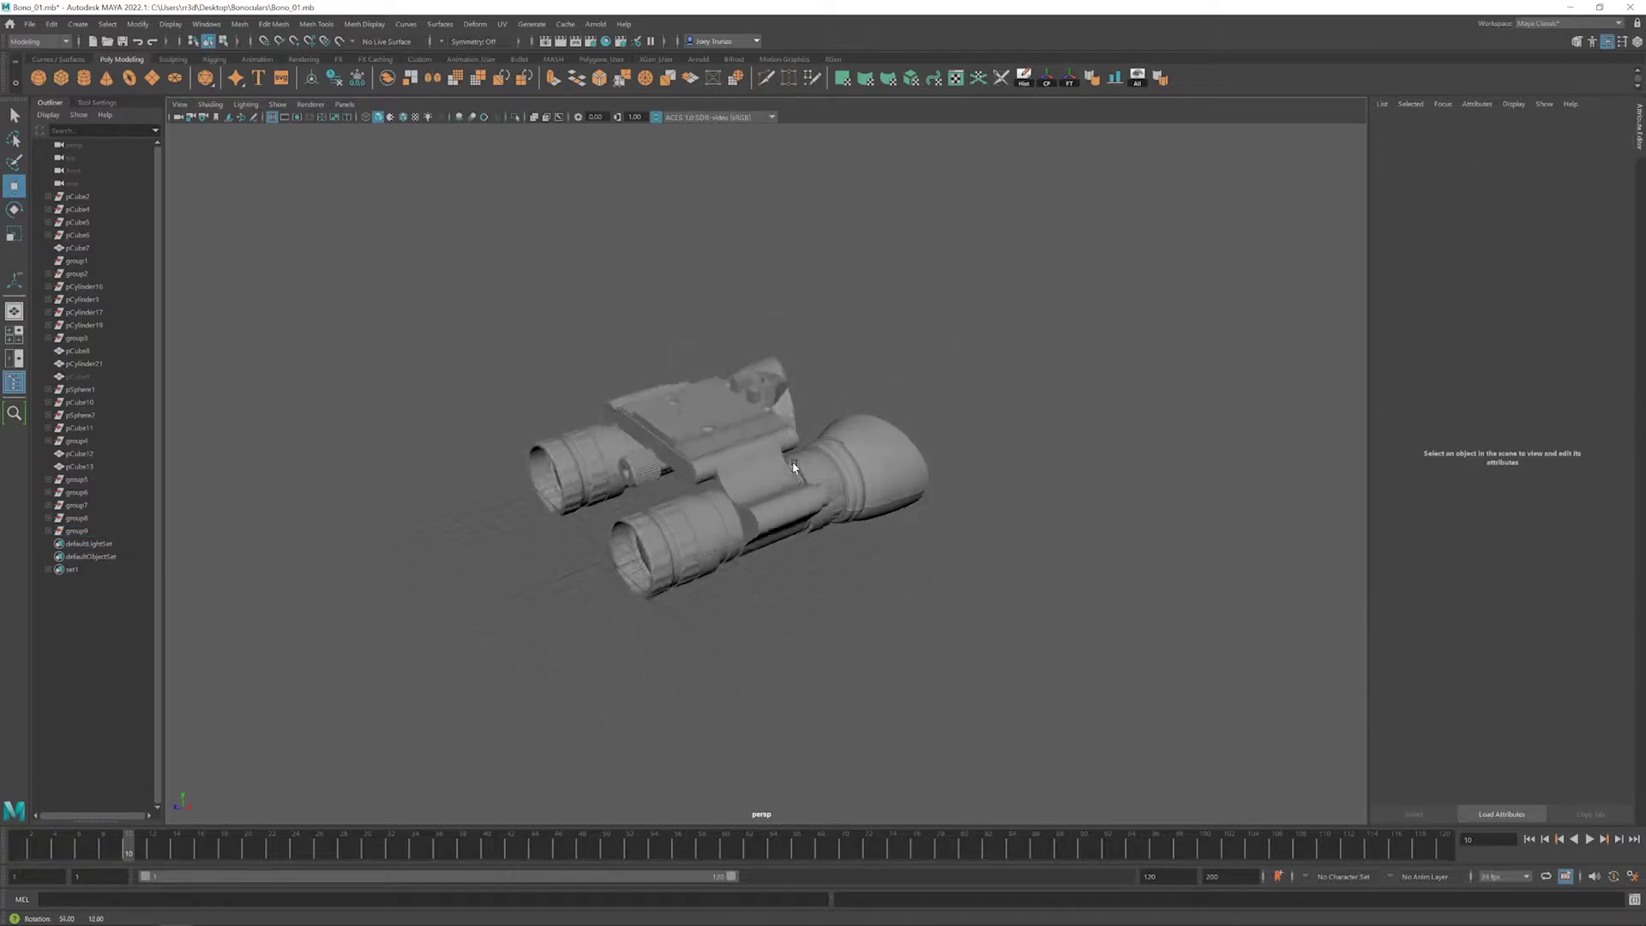
# - Open the Scale tool's settings and return to the Move tool
pyautogui.doubleClick(14, 233)
pyautogui.scroll(3, 922, 418)
pyautogui.click(922, 419)
pyautogui.keyDown('alt'); pyautogui.moveTo(935, 417); pyautogui.dragTo(836, 446); pyautogui.keyUp('alt')
pyautogui.press('w')
pyautogui.scroll(3, 854, 525)
# - Bevel the edge loop around the knob's round recess with fraction 0.019 and 2 segments, and clear the selection
pyautogui.click(854, 525)
pyautogui.scroll(5, 746, 323)
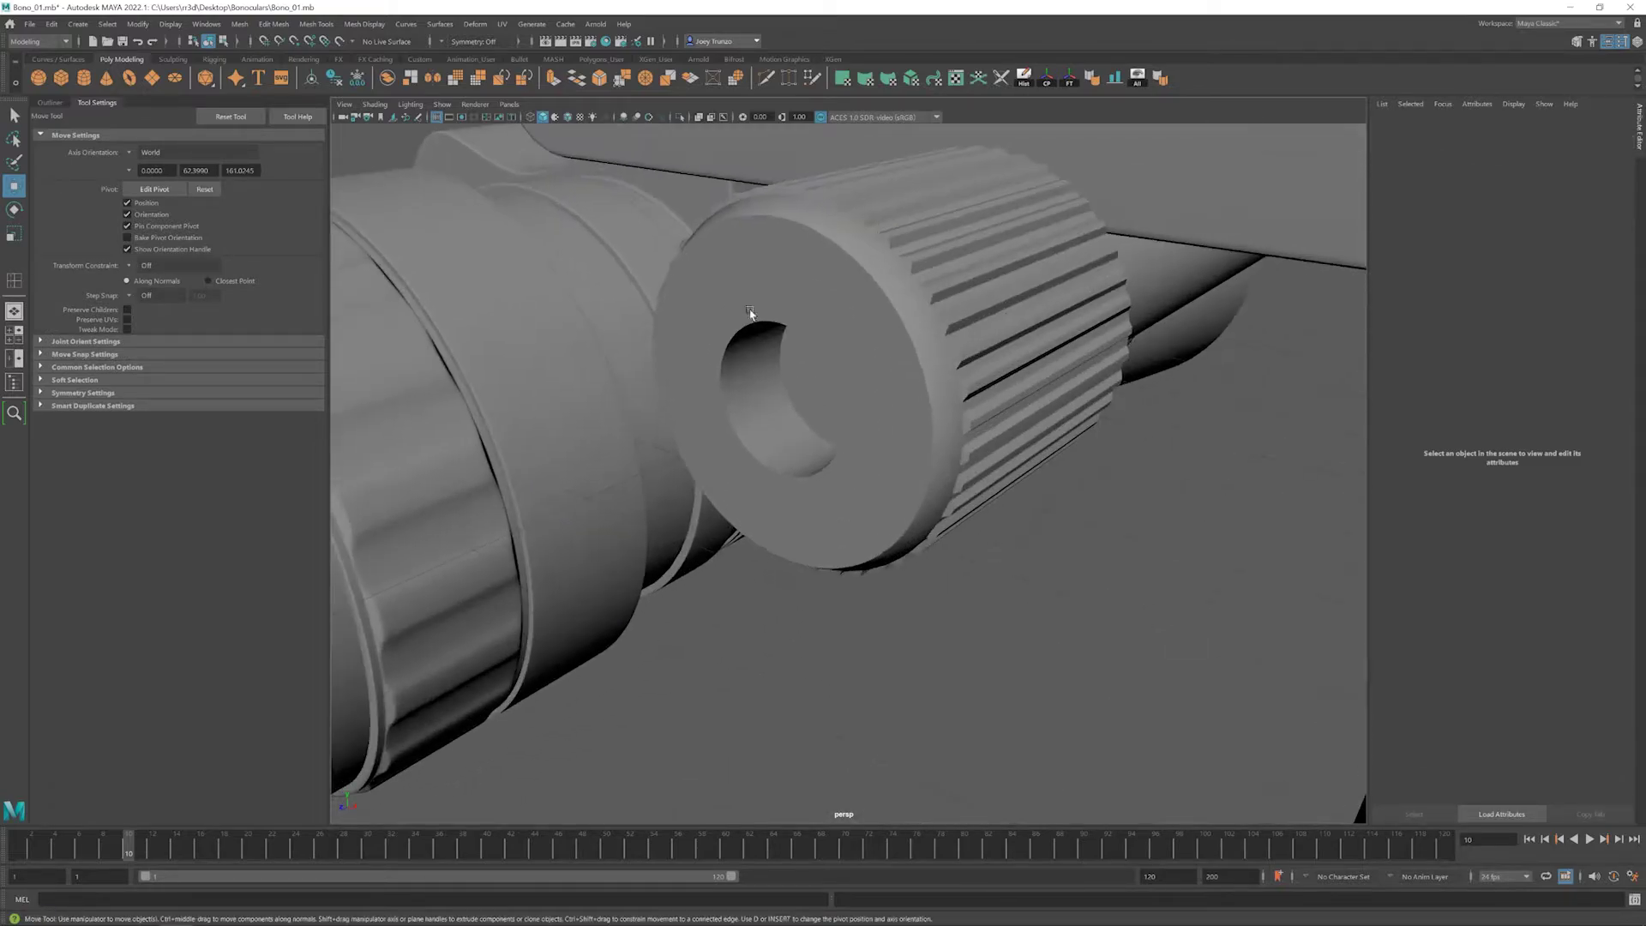
pyautogui.click(730, 349)
pyautogui.click(273, 24)
pyautogui.click(296, 64)
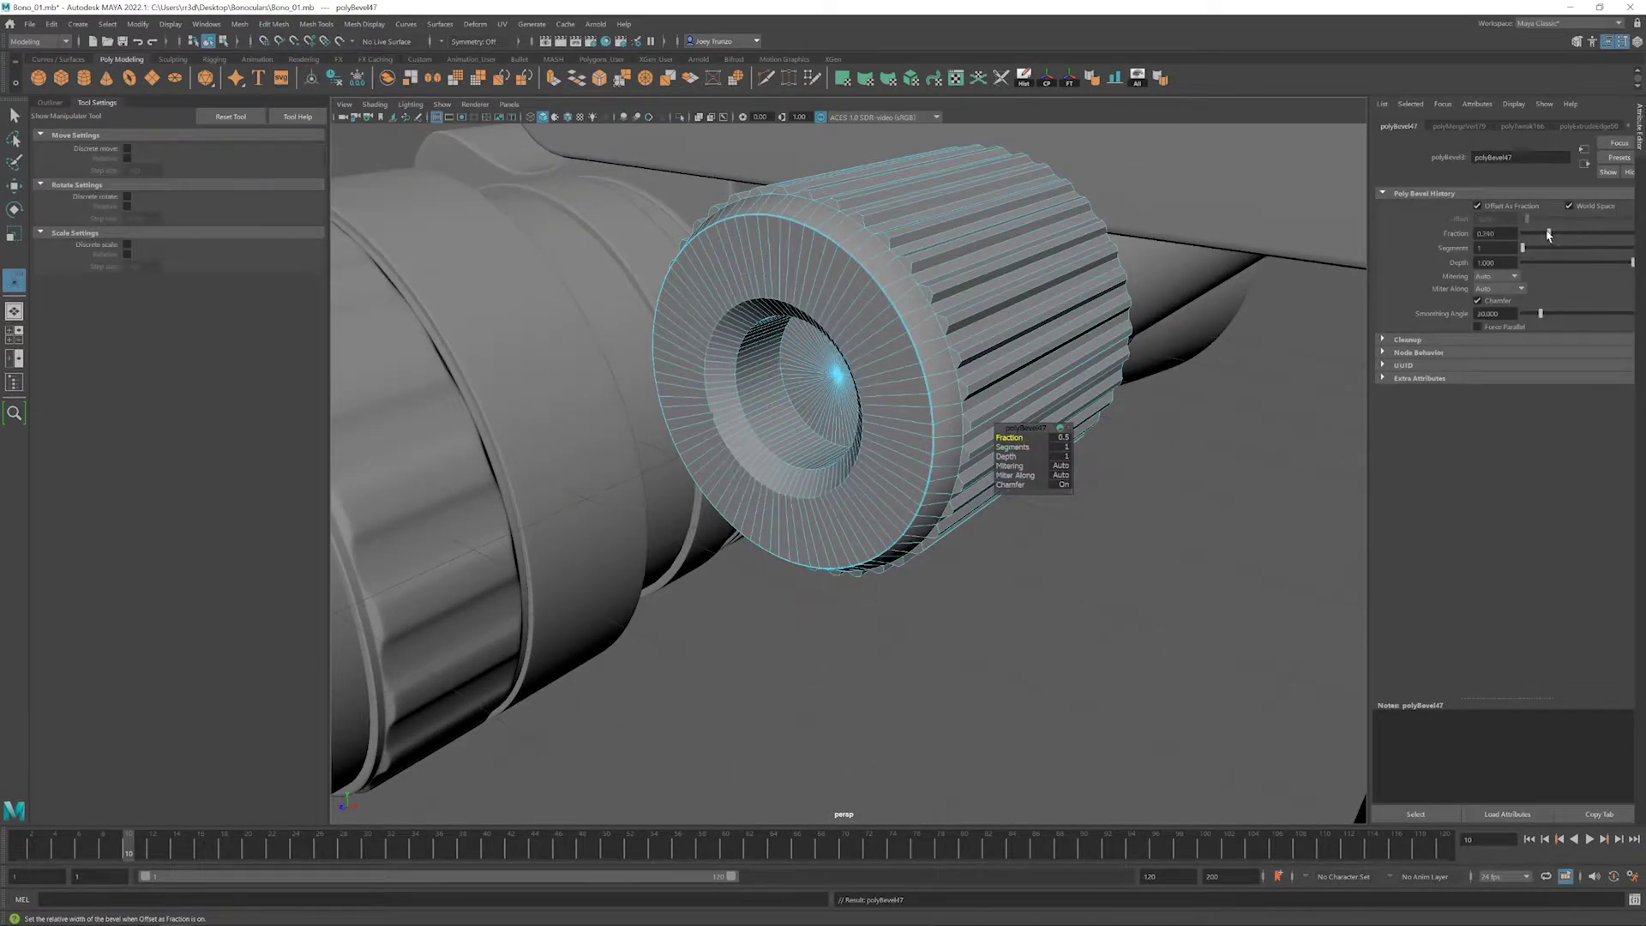
pyautogui.press('w')
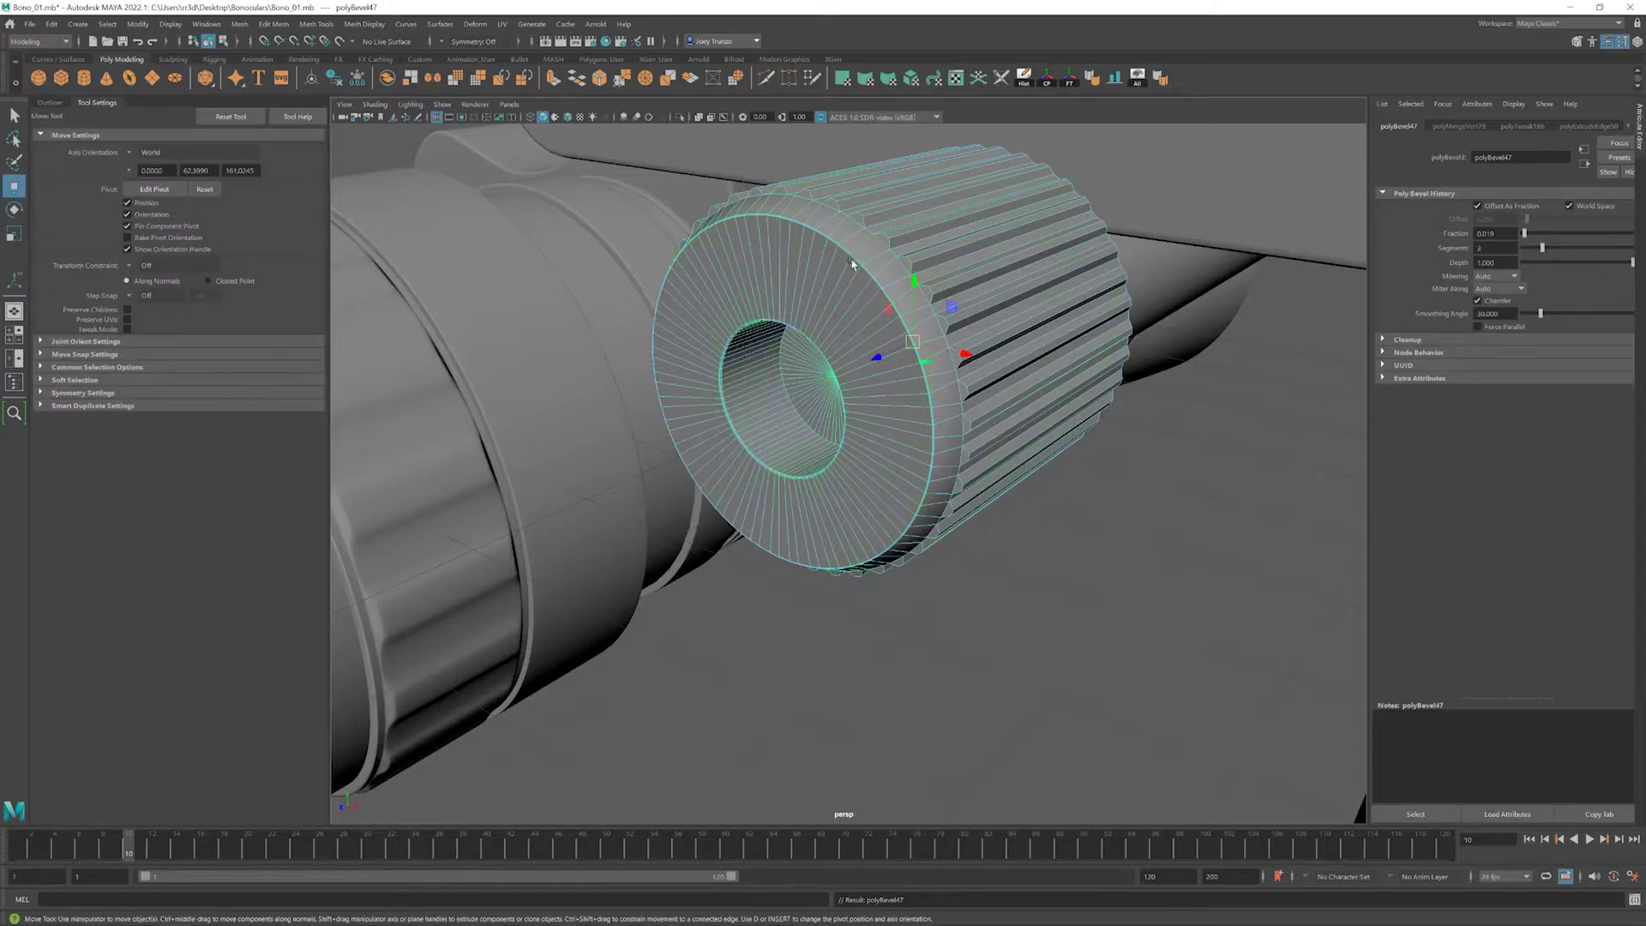
pyautogui.keyDown('alt'); pyautogui.moveTo(857, 429); pyautogui.dragTo(541, 299); pyautogui.keyUp('alt')
pyautogui.click(541, 299)
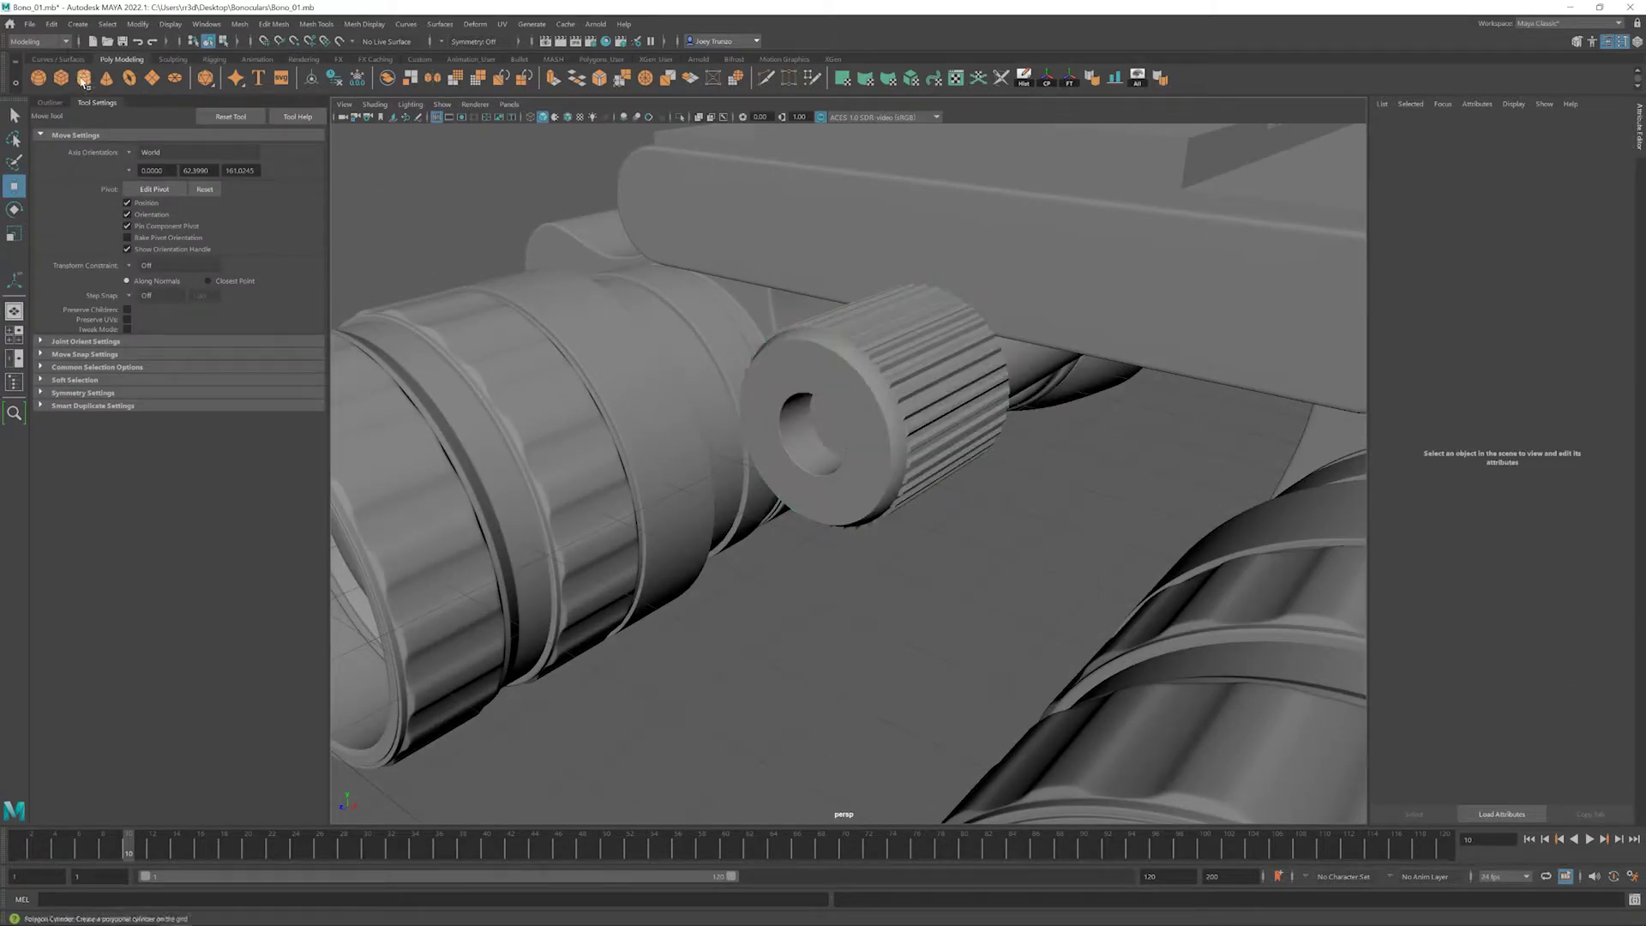
# - Duplicate one of the top plate's screws and move the copy toward the bracket's outer edge
pyautogui.press('a')
pyautogui.keyDown('alt'); pyautogui.moveTo(866, 410); pyautogui.dragTo(814, 406); pyautogui.keyUp('alt')
pyautogui.click(815, 406)
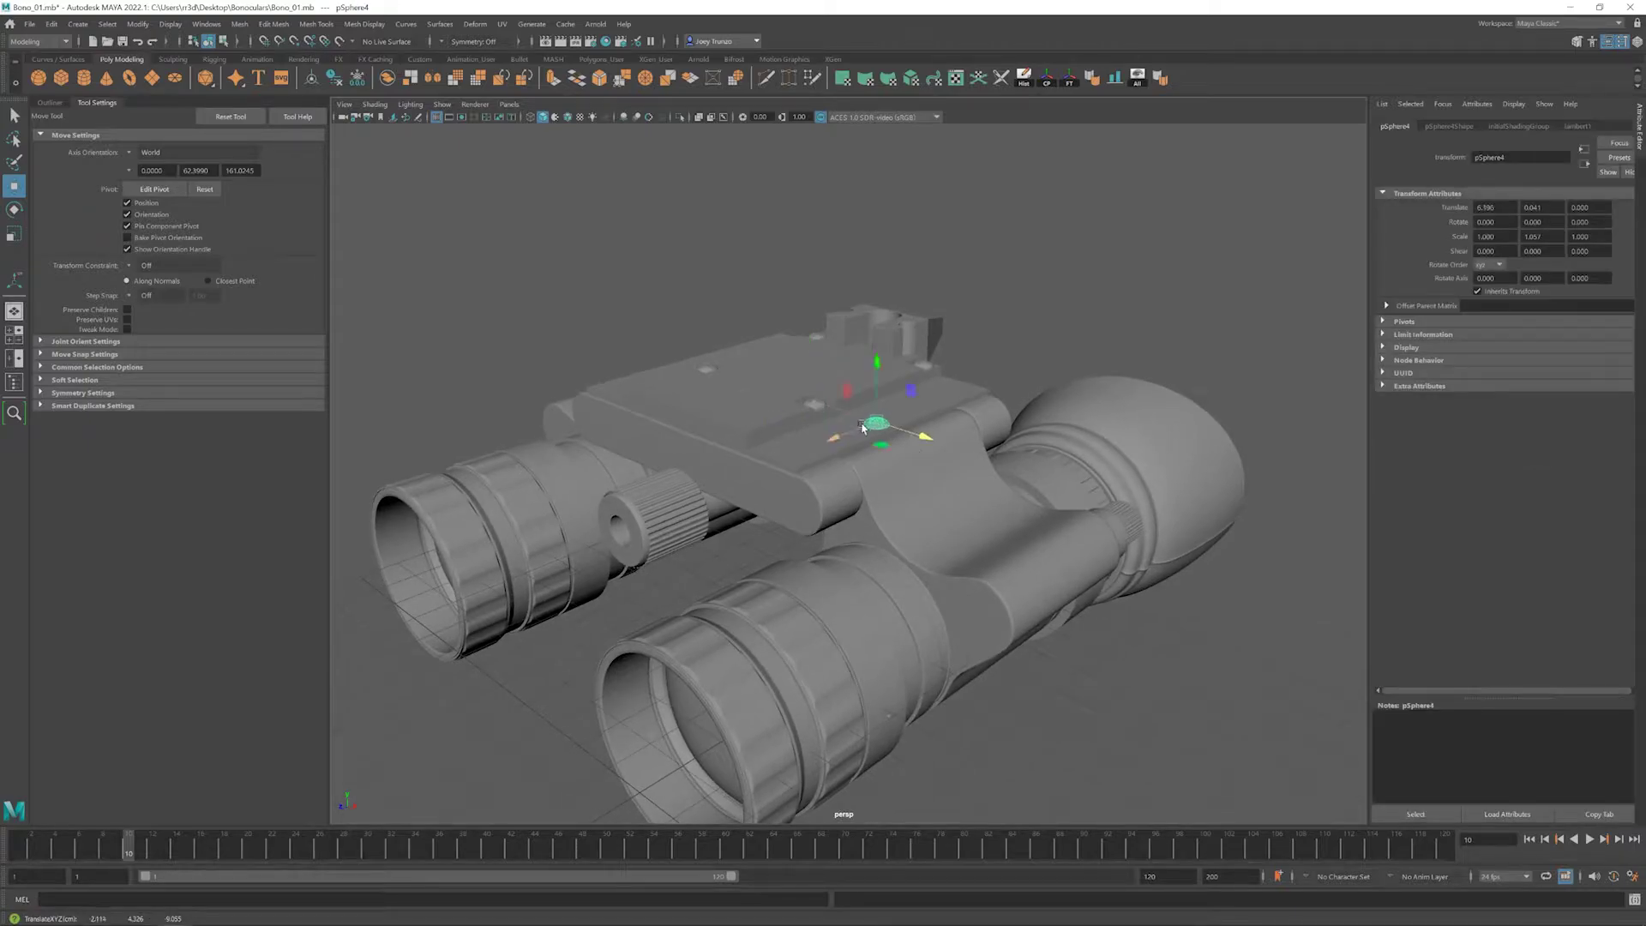
# - Try scaling the copied screw down to about 0.73
pyautogui.press('r')
pyautogui.scroll(5, 798, 463)
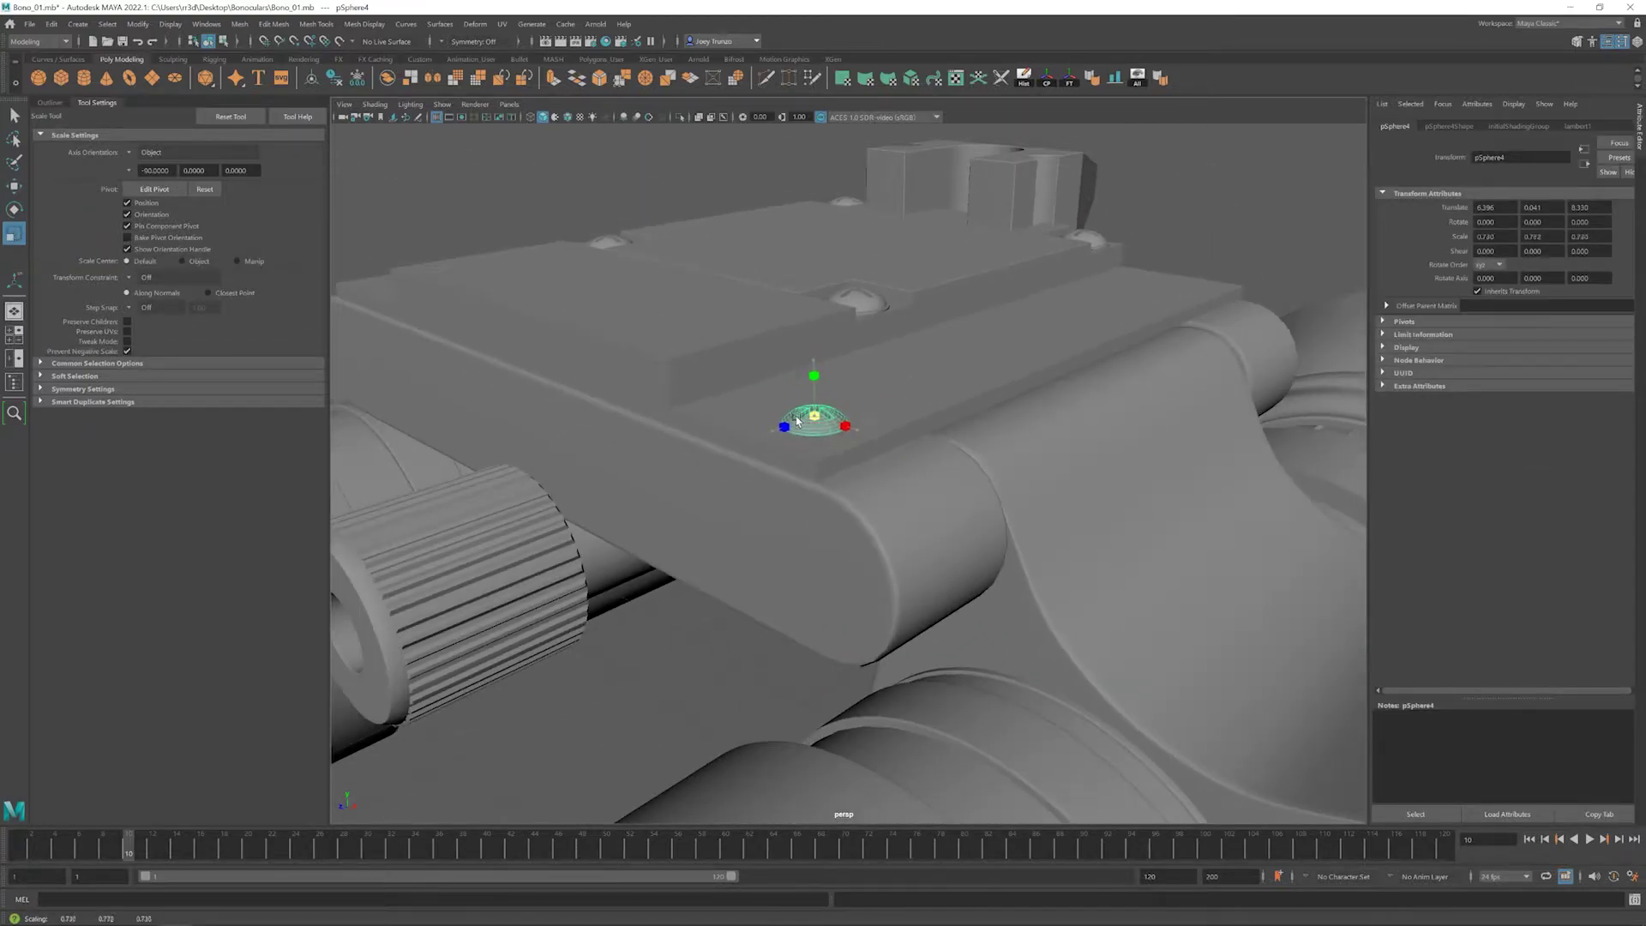
pyautogui.scroll(-5, 797, 419)
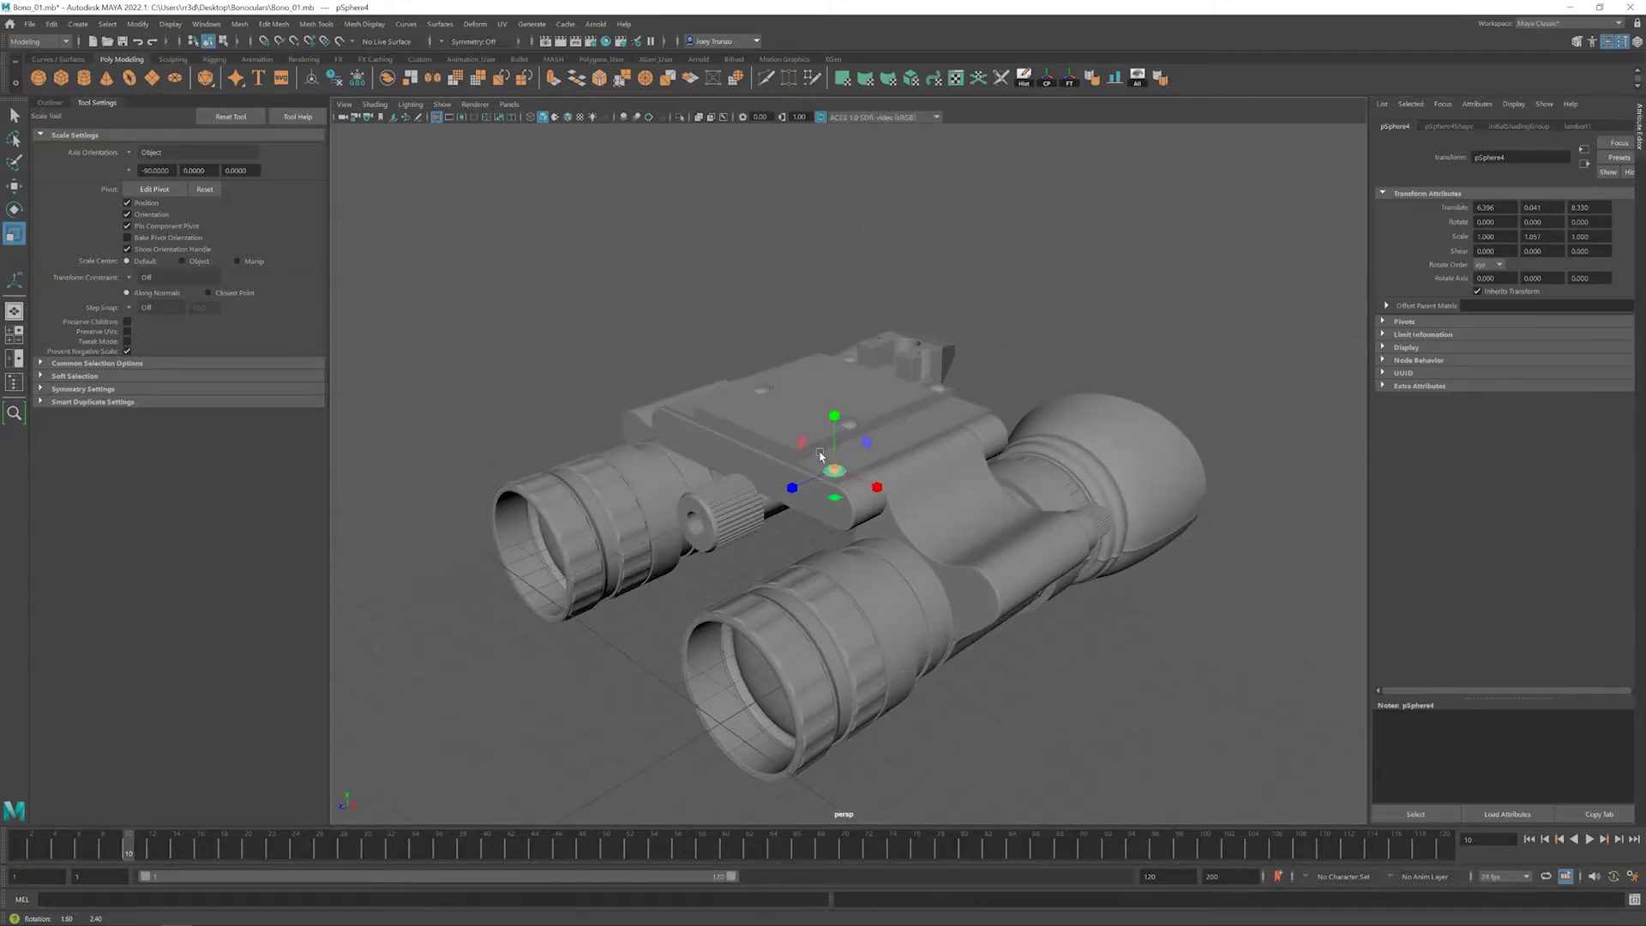
# - Seat the copied screw on the lower plate near its front outer corner and clear the selection
pyautogui.scroll(5, 796, 419)
pyautogui.press('w')
pyautogui.moveTo(786, 463); pyautogui.dragTo(687, 435)
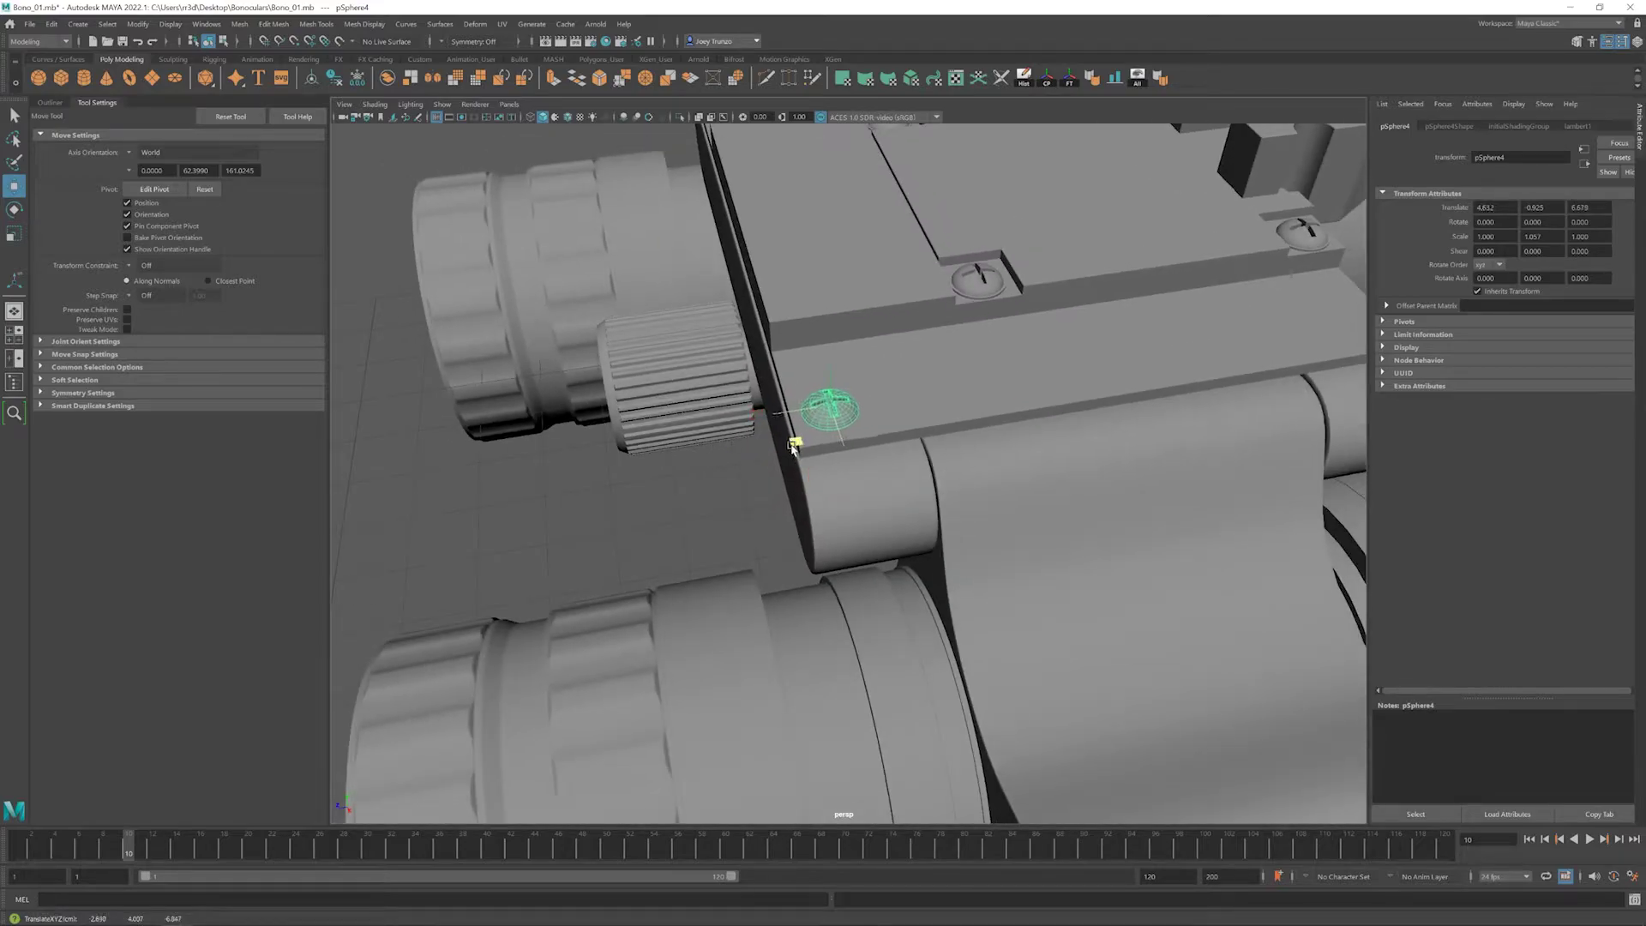
pyautogui.scroll(-10, 795, 444)
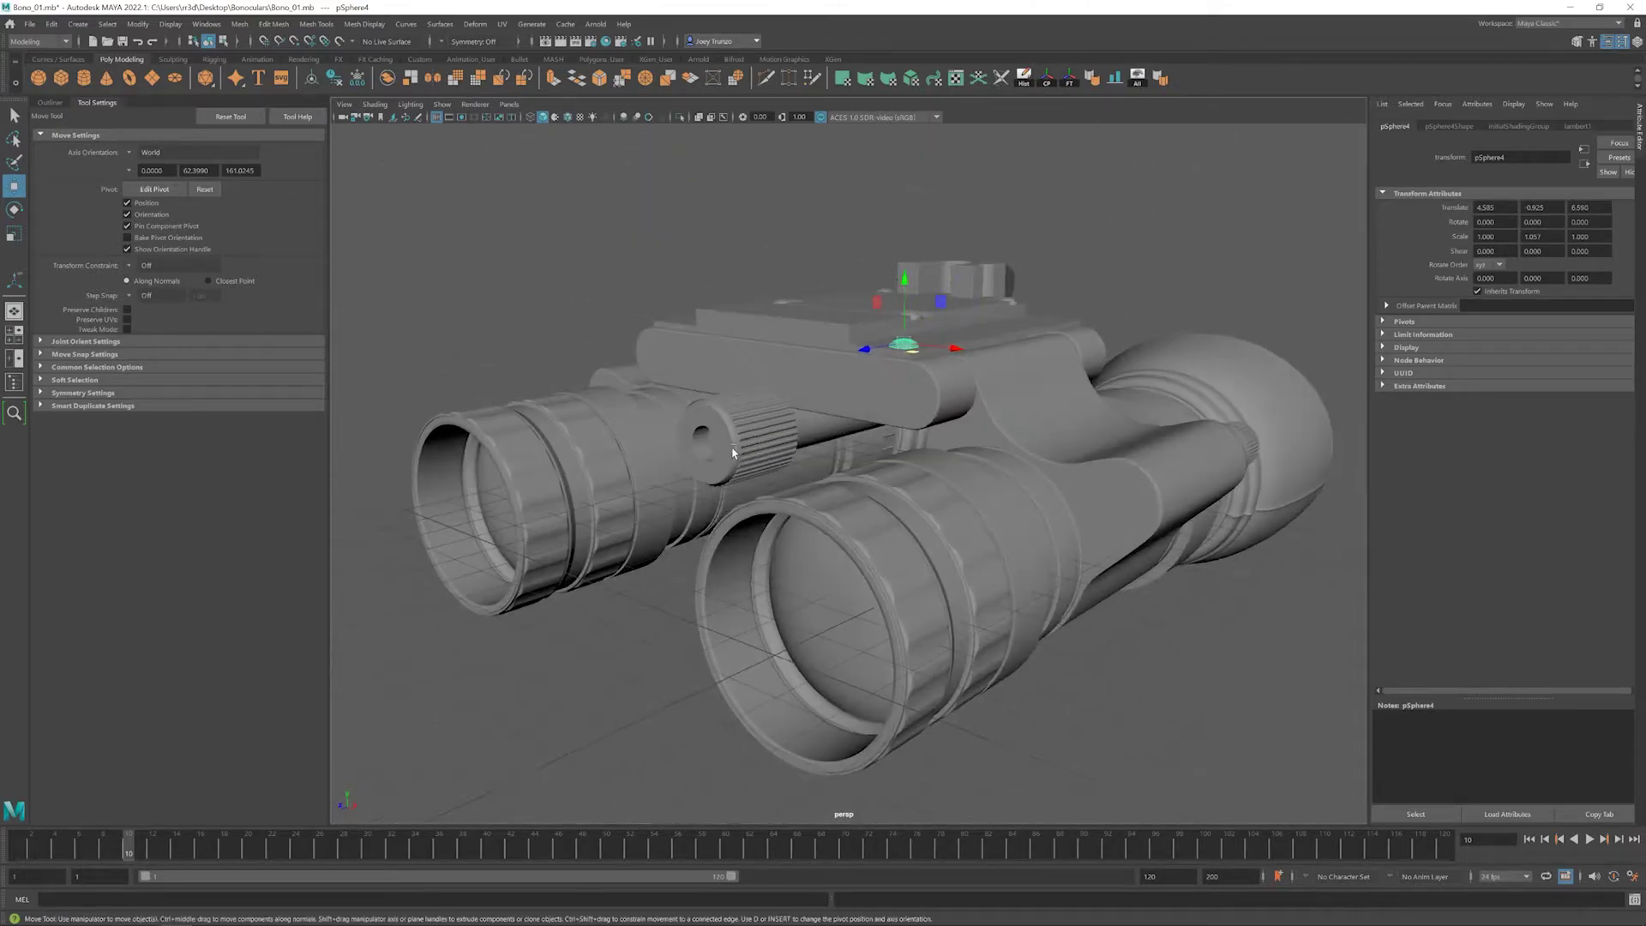
pyautogui.click(1053, 647)
pyautogui.keyDown('alt'); pyautogui.moveTo(1053, 648); pyautogui.dragTo(824, 543); pyautogui.keyUp('alt')
pyautogui.scroll(10, 1052, 648)
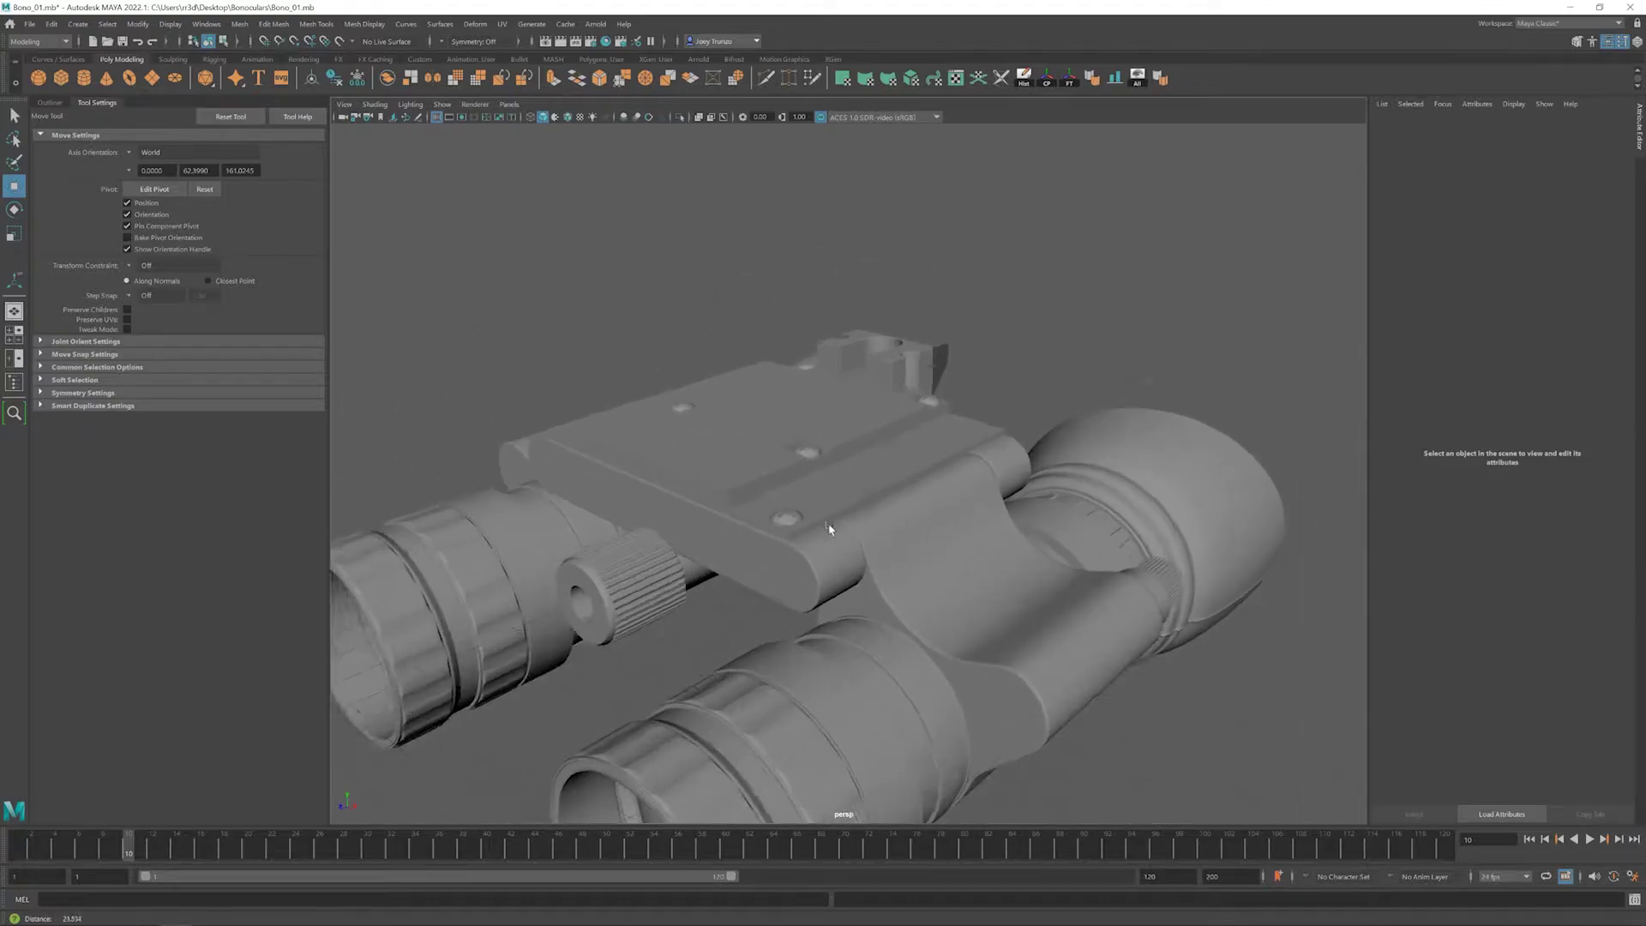
# - Select all four screw groups on the plates in the Outliner and scale them down uniformly to about 0.29
pyautogui.click(800, 450)
pyautogui.click(14, 382)
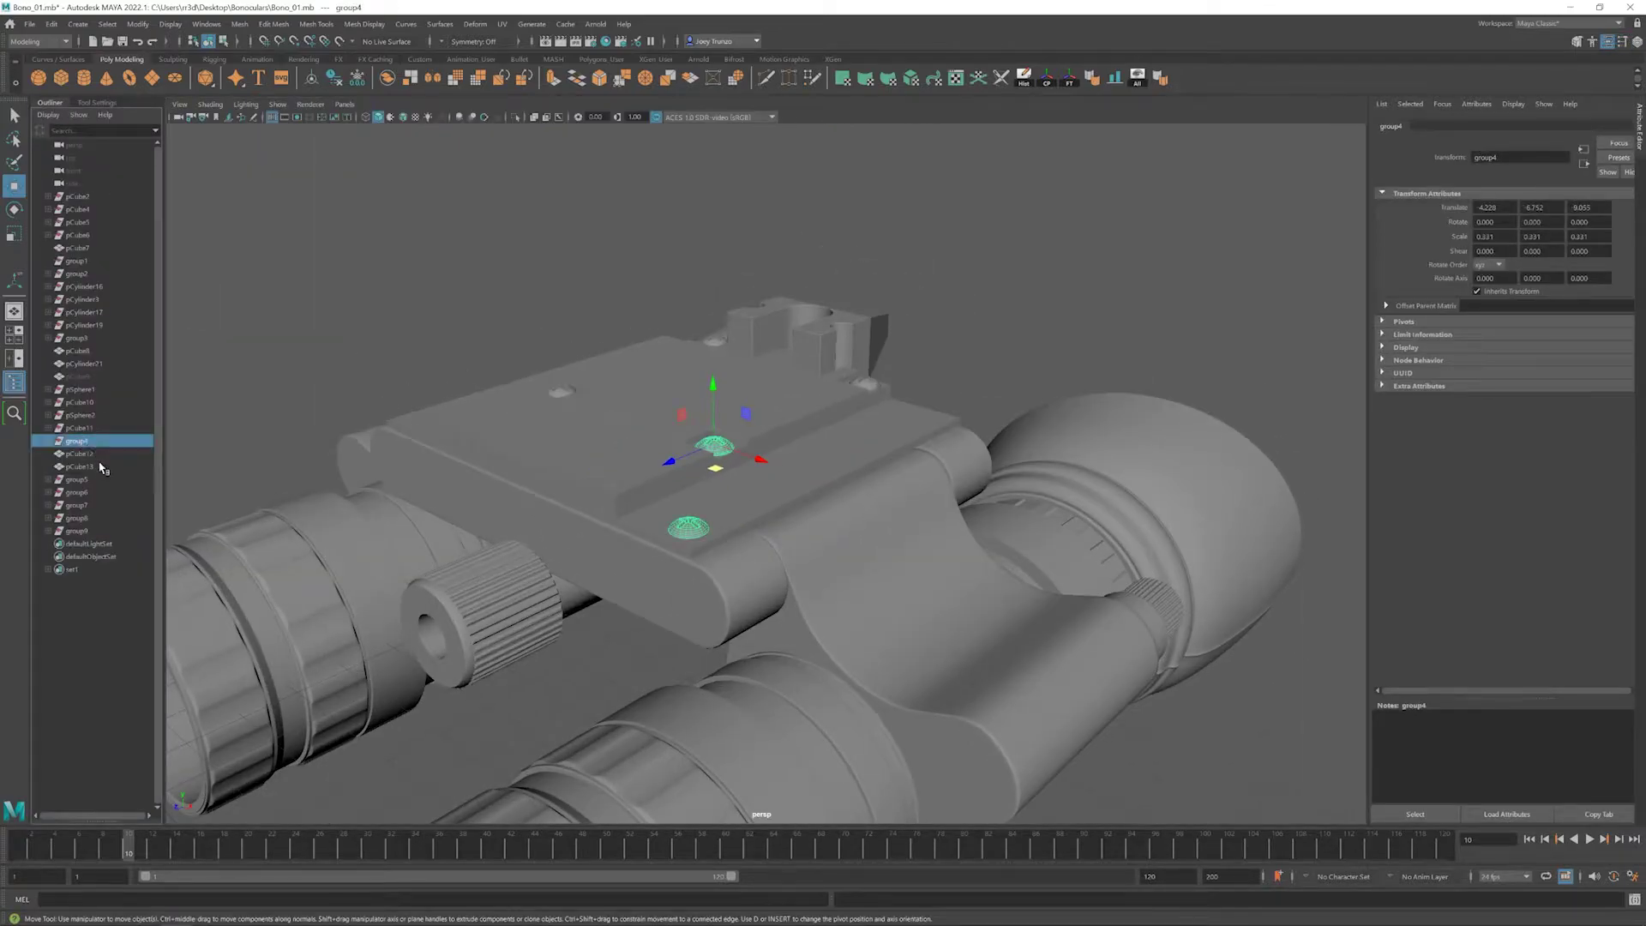
pyautogui.press('r')
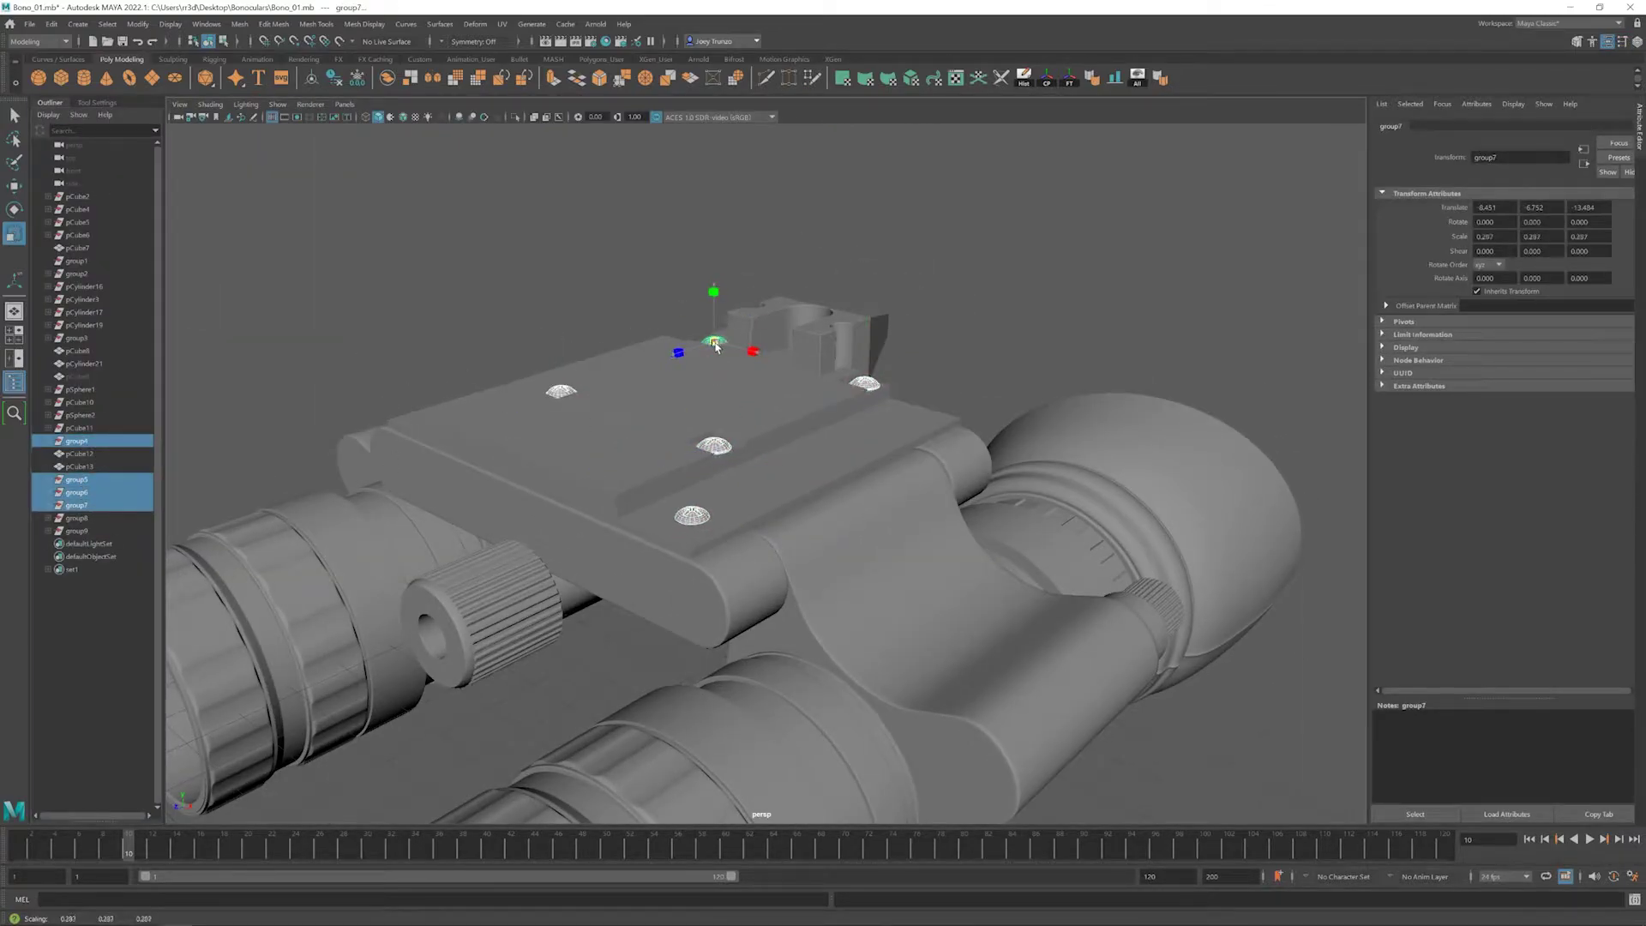
pyautogui.click(932, 309)
pyautogui.scroll(-8, 892, 323)
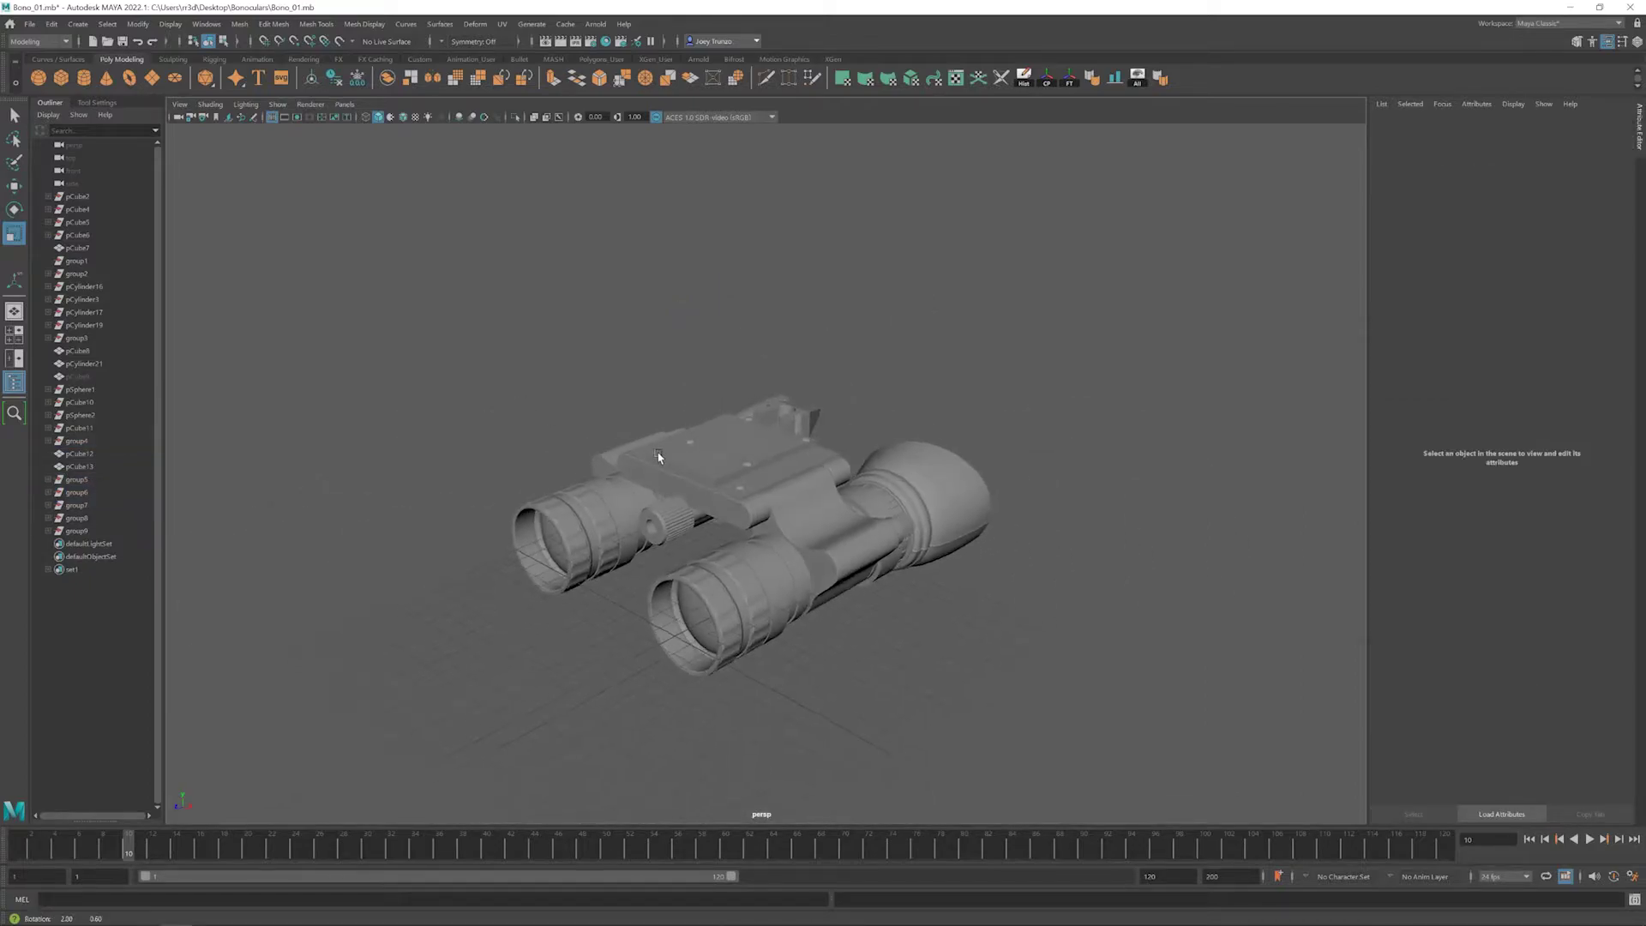
# - Lower the copied screw onto the lower plate and delete it
pyautogui.scroll(5, 666, 450)
pyautogui.click(734, 486)
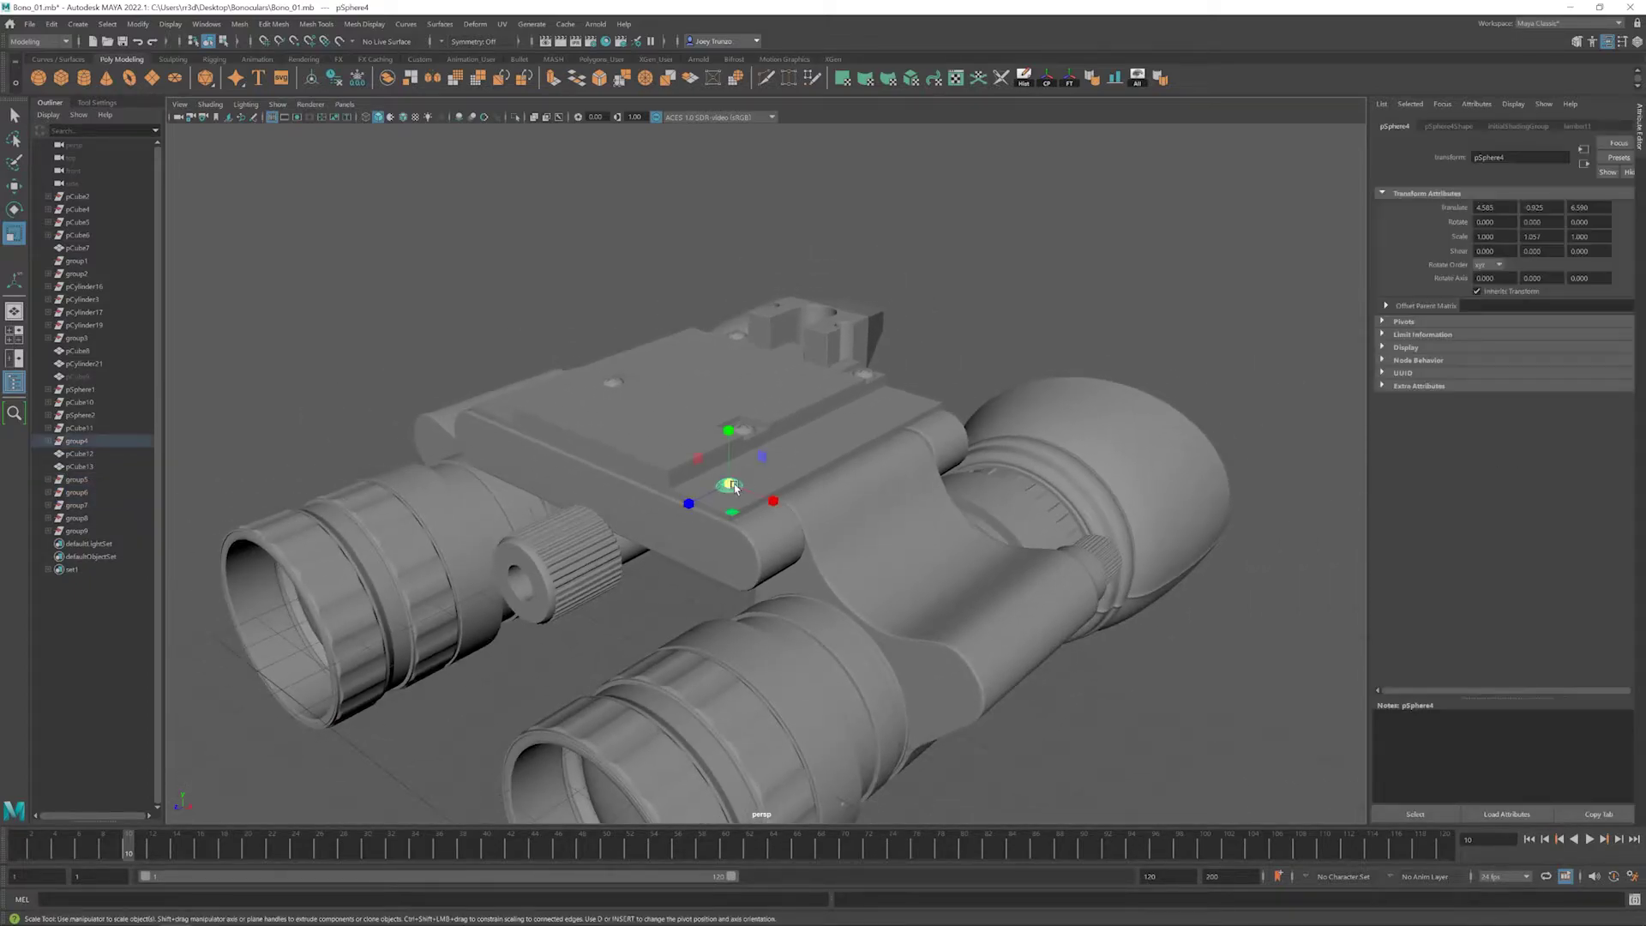
pyautogui.click(735, 489)
pyautogui.press('w')
pyautogui.scroll(5, 772, 403)
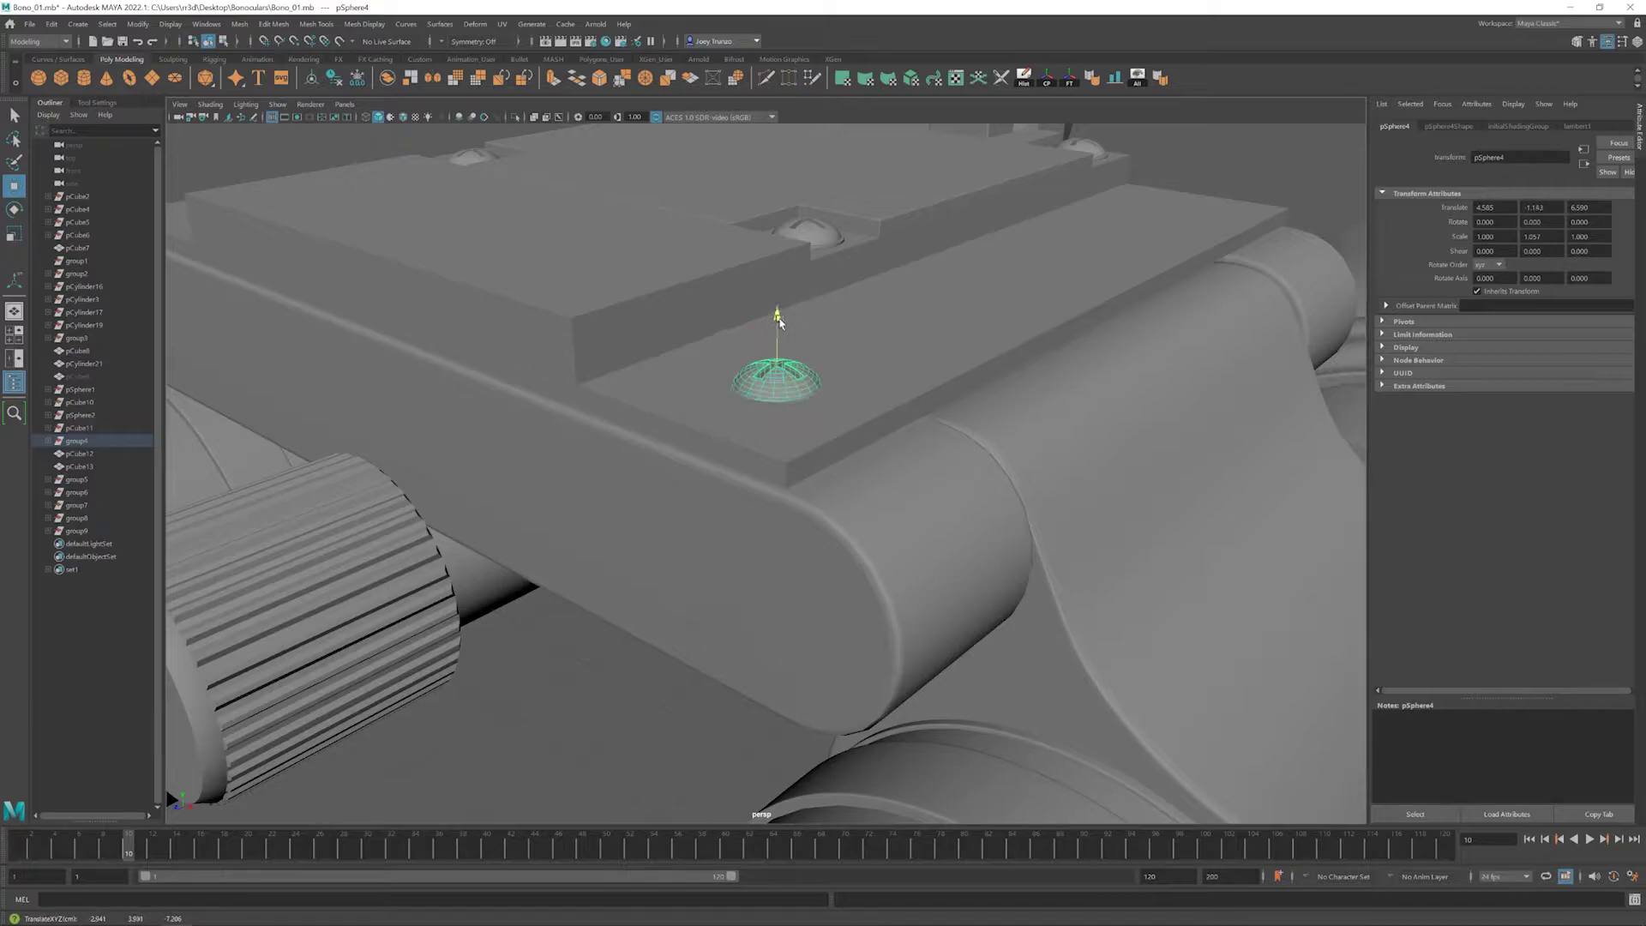
pyautogui.click(819, 288)
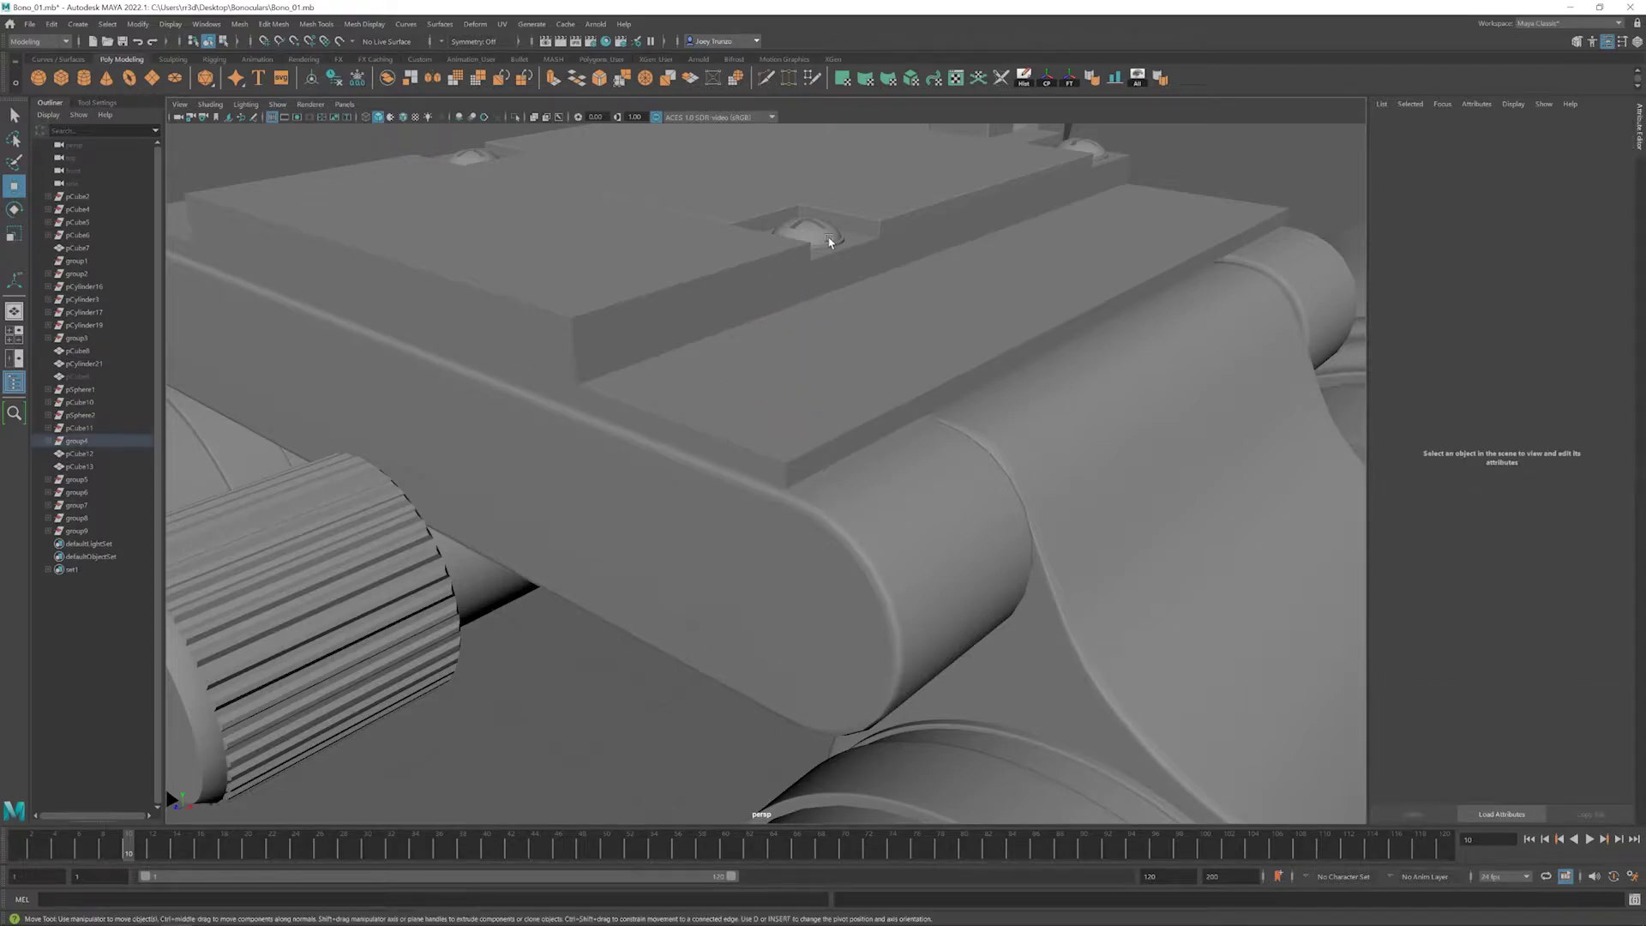
# - Duplicate the top plate's front outer screw, offset the copy, and pull its bottom vertices down to form a taller base
pyautogui.scroll(-6, 858, 385)
pyautogui.click(849, 399)
pyautogui.press('f')
pyautogui.scroll(-5, 954, 450)
pyautogui.keyDown('alt'); pyautogui.moveTo(801, 503); pyautogui.dragTo(737, 482); pyautogui.keyUp('alt')
pyautogui.press('F9')
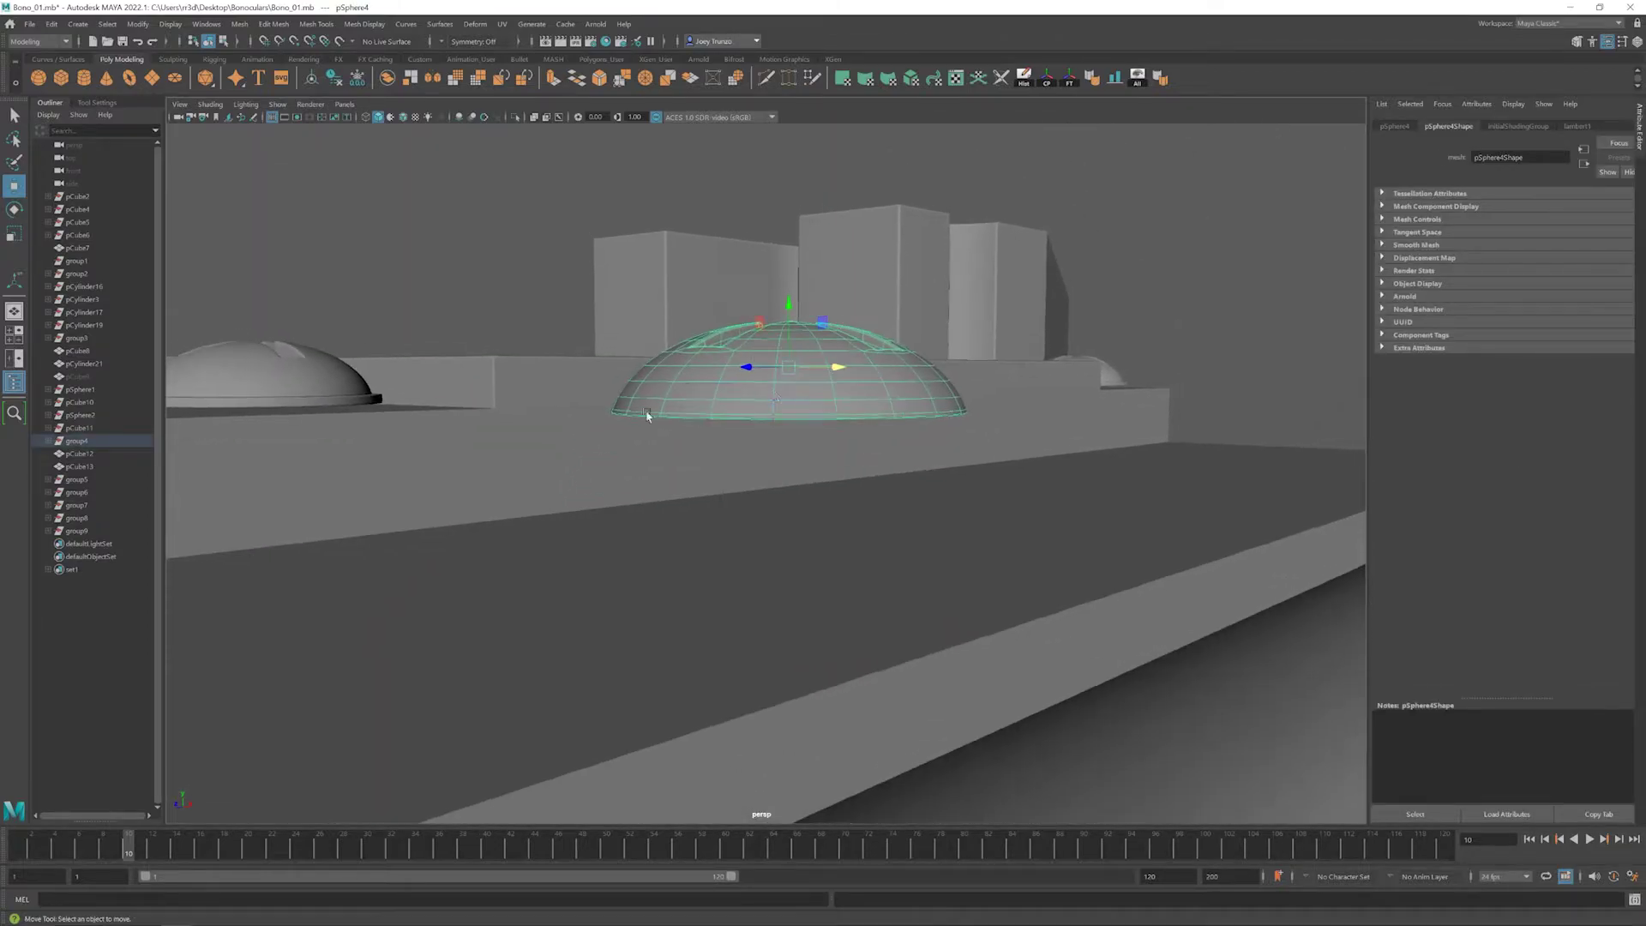
pyautogui.moveTo(1011, 435); pyautogui.dragTo(654, 428)
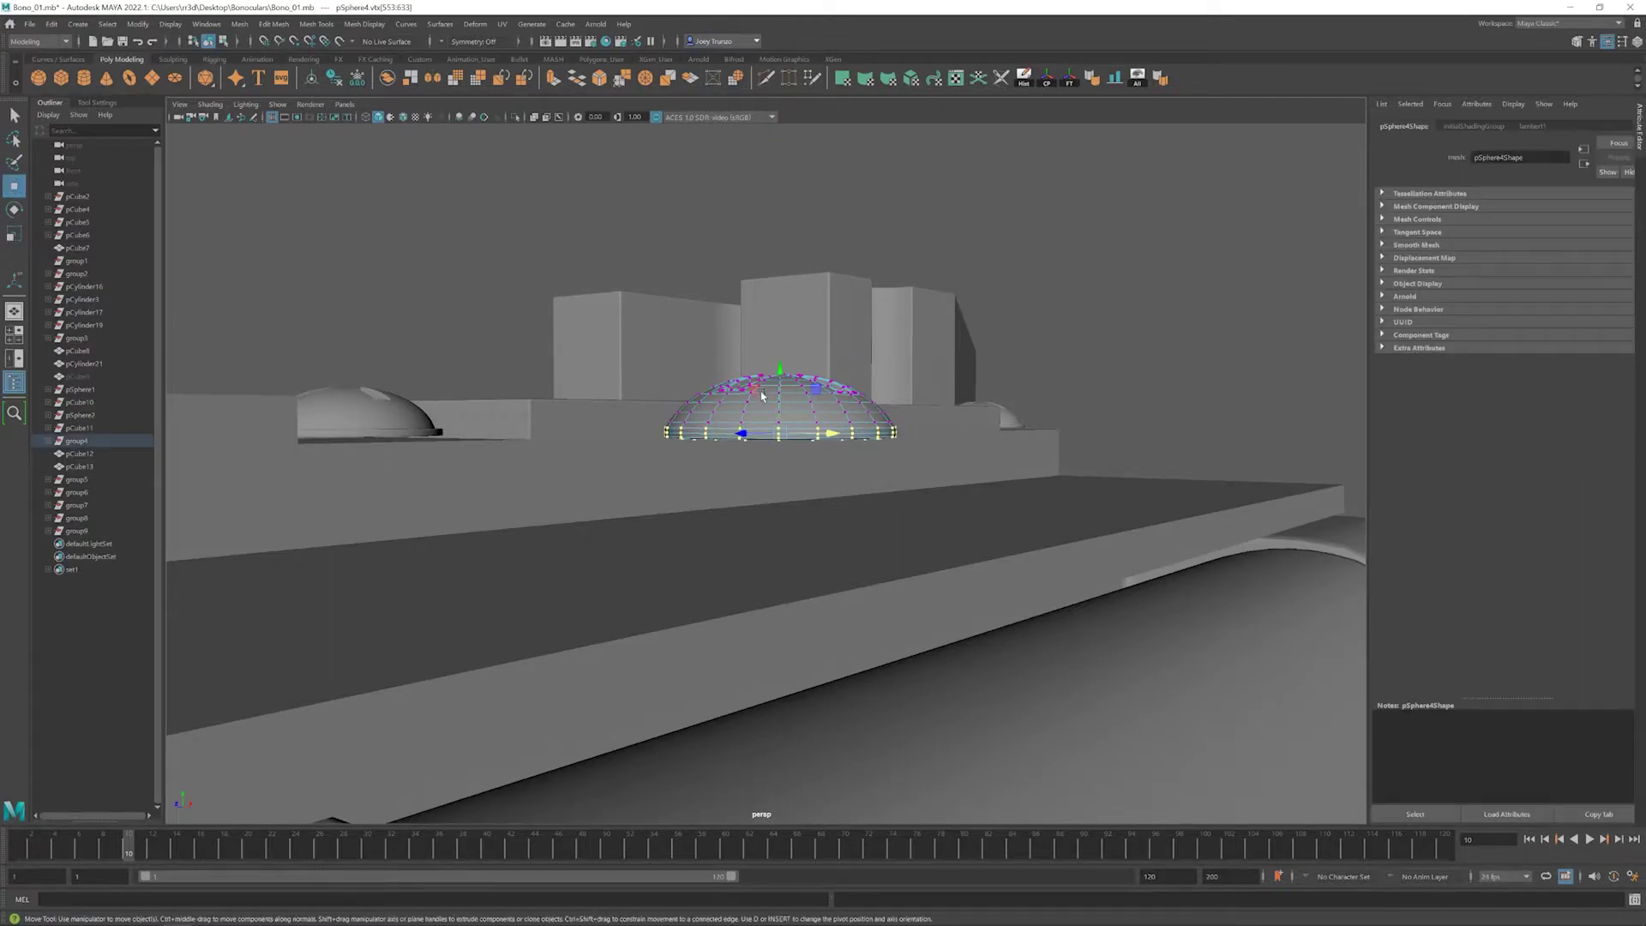
pyautogui.moveTo(780, 378); pyautogui.dragTo(794, 176)
pyautogui.moveTo(783, 384); pyautogui.dragTo(783, 390)
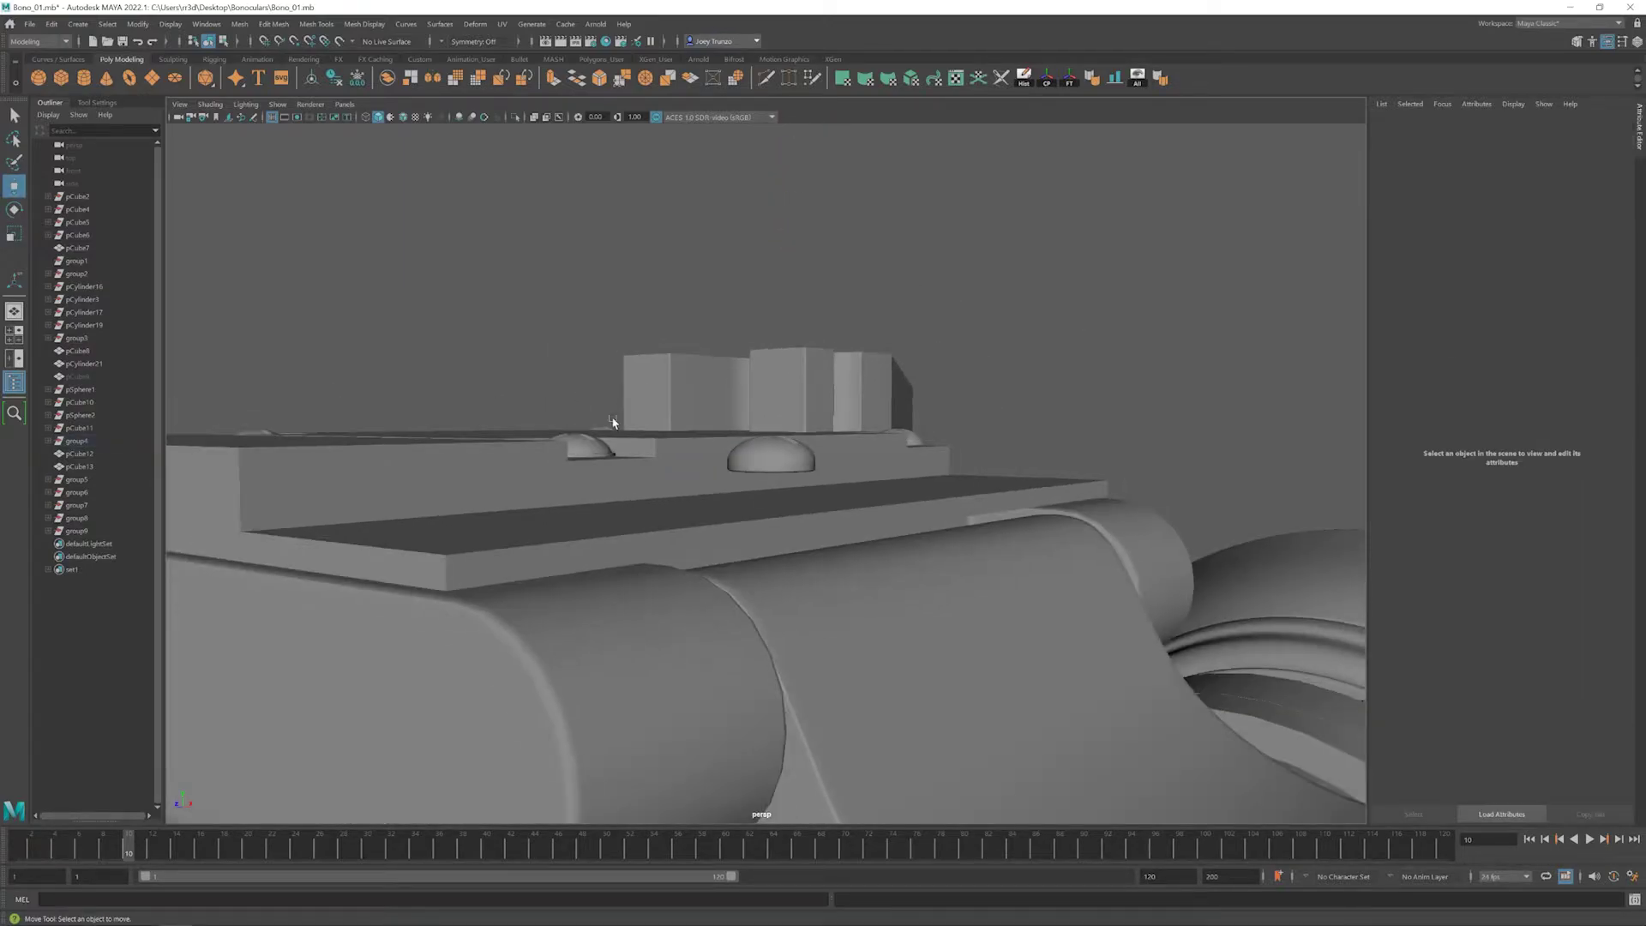
pyautogui.keyDown('alt'); pyautogui.moveTo(858, 600); pyautogui.dragTo(780, 533); pyautogui.keyUp('alt')
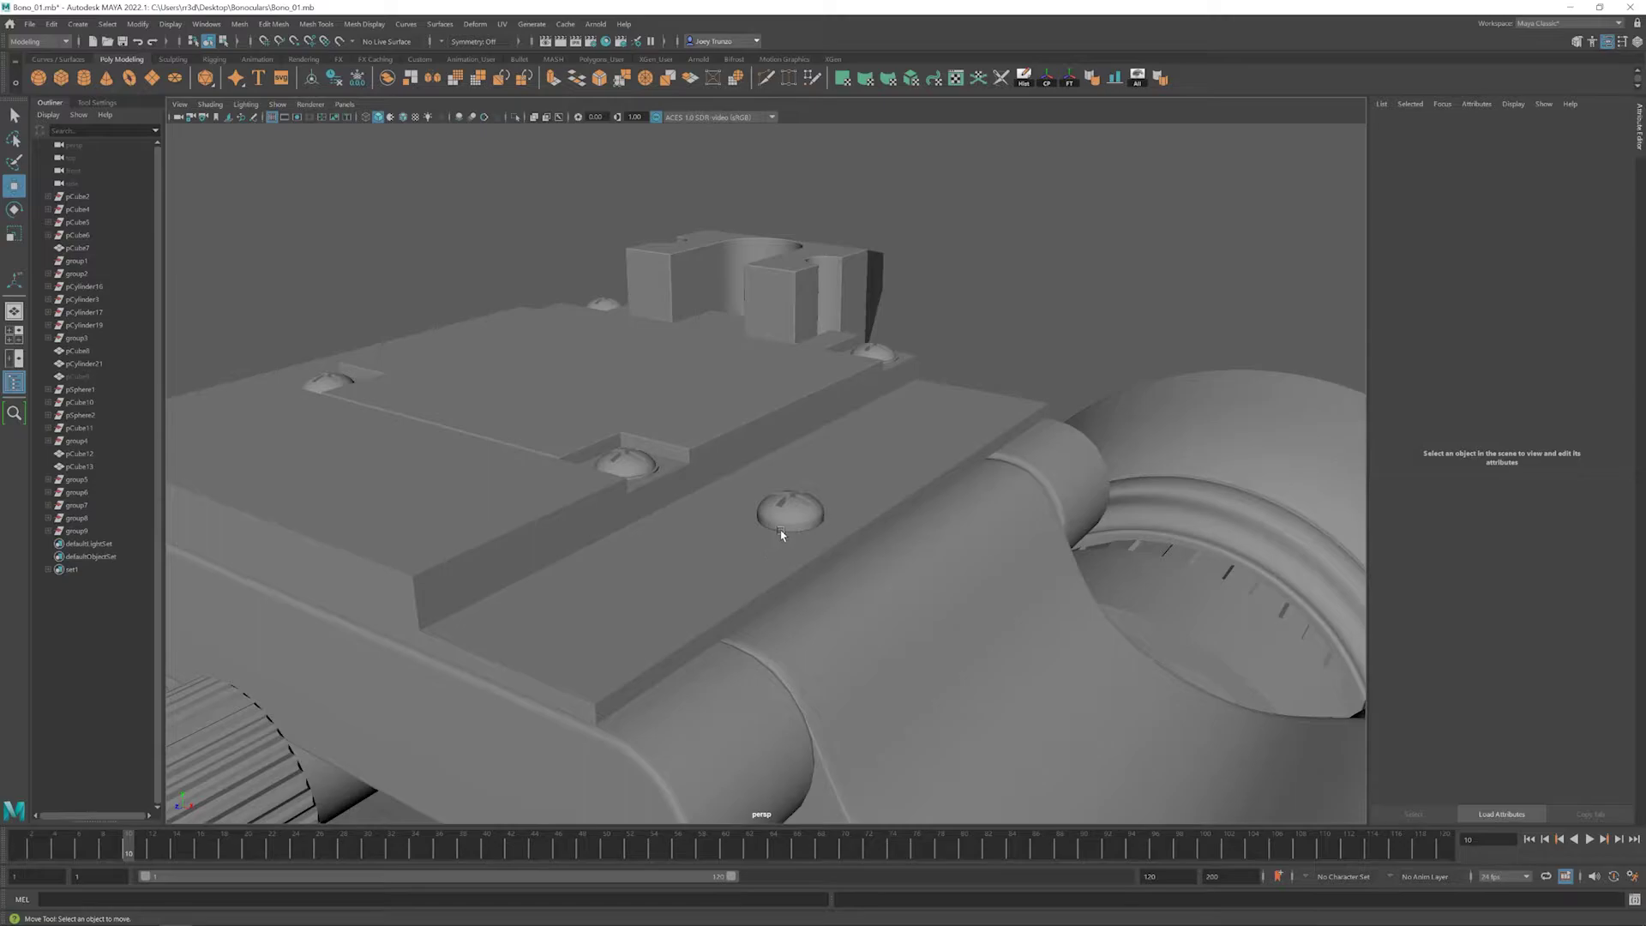
# - Replace the original screw in the top plate's front outer recess with the reshaped, taller-based copy
pyautogui.keyDown('alt'); pyautogui.moveTo(790, 533); pyautogui.dragTo(897, 606, button='right'); pyautogui.keyUp('alt')
pyautogui.click(810, 527)
pyautogui.click(900, 609)
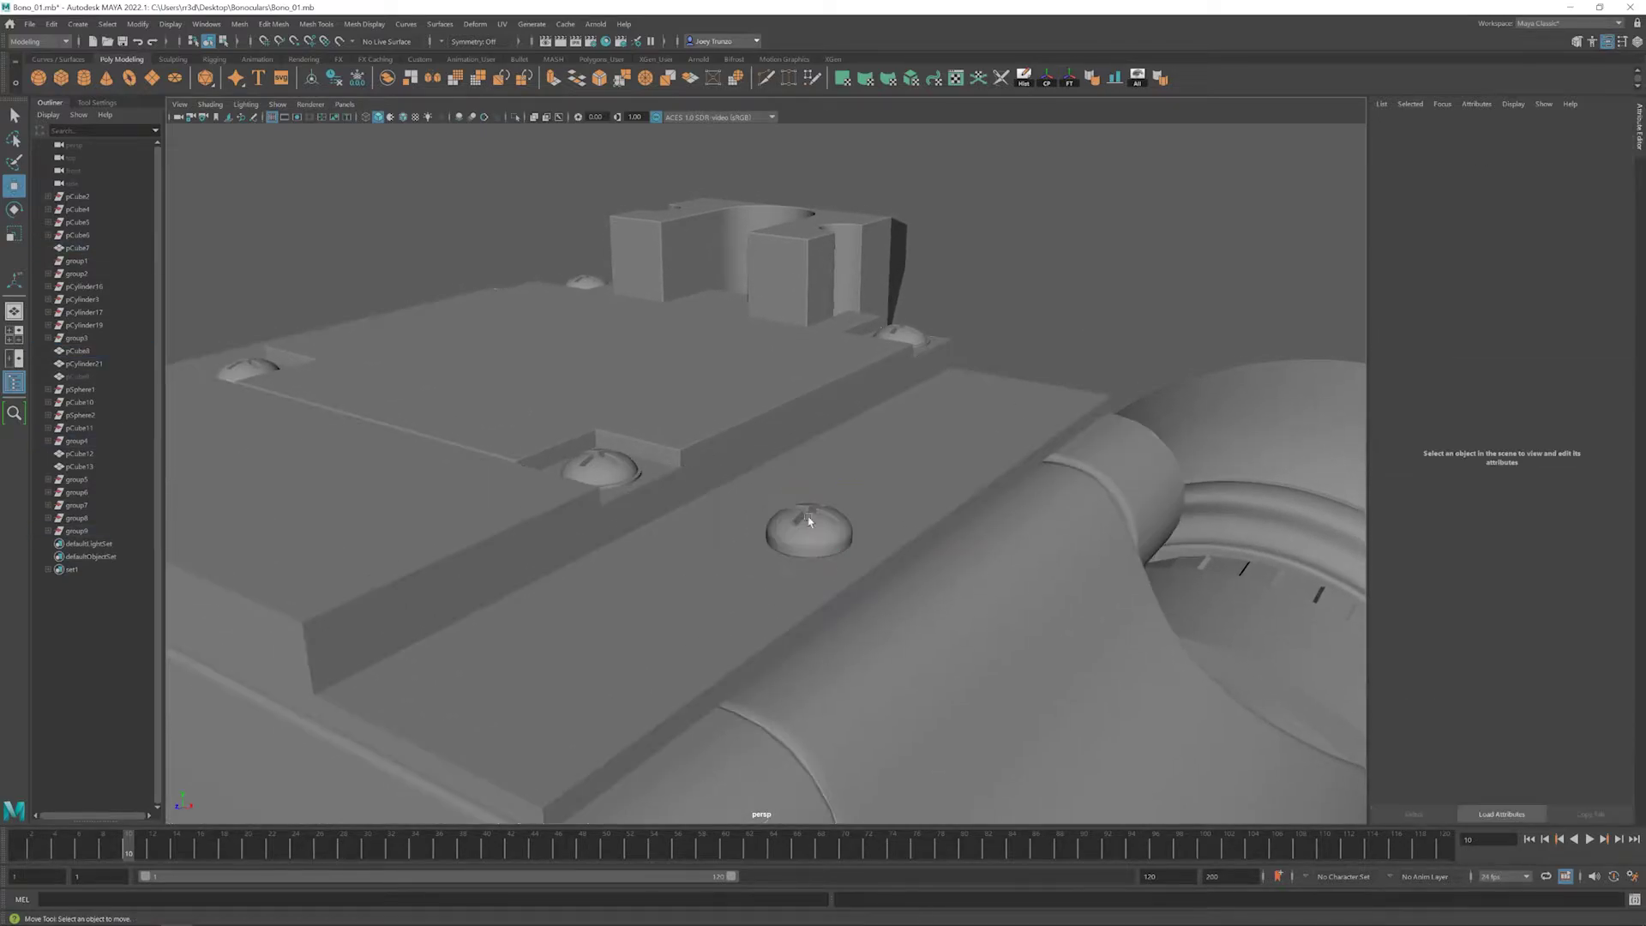
pyautogui.click(809, 527)
pyautogui.click(809, 527)
pyautogui.keyDown('alt'); pyautogui.moveTo(809, 527); pyautogui.dragTo(737, 490); pyautogui.keyUp('alt')
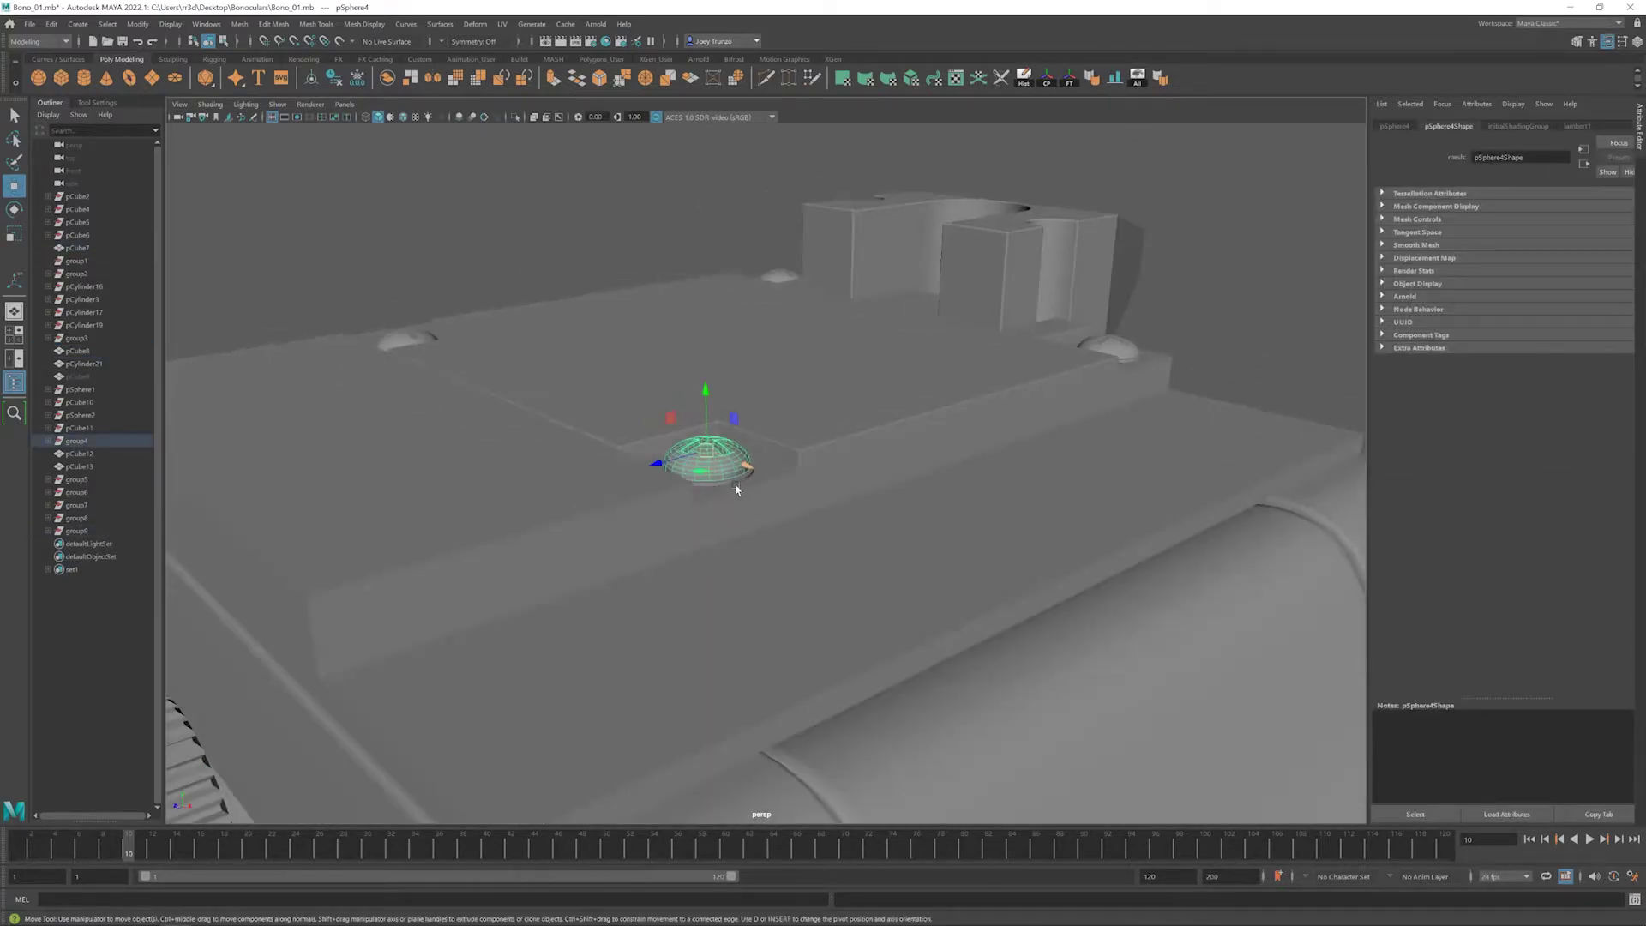
pyautogui.click(739, 487)
pyautogui.click(735, 483)
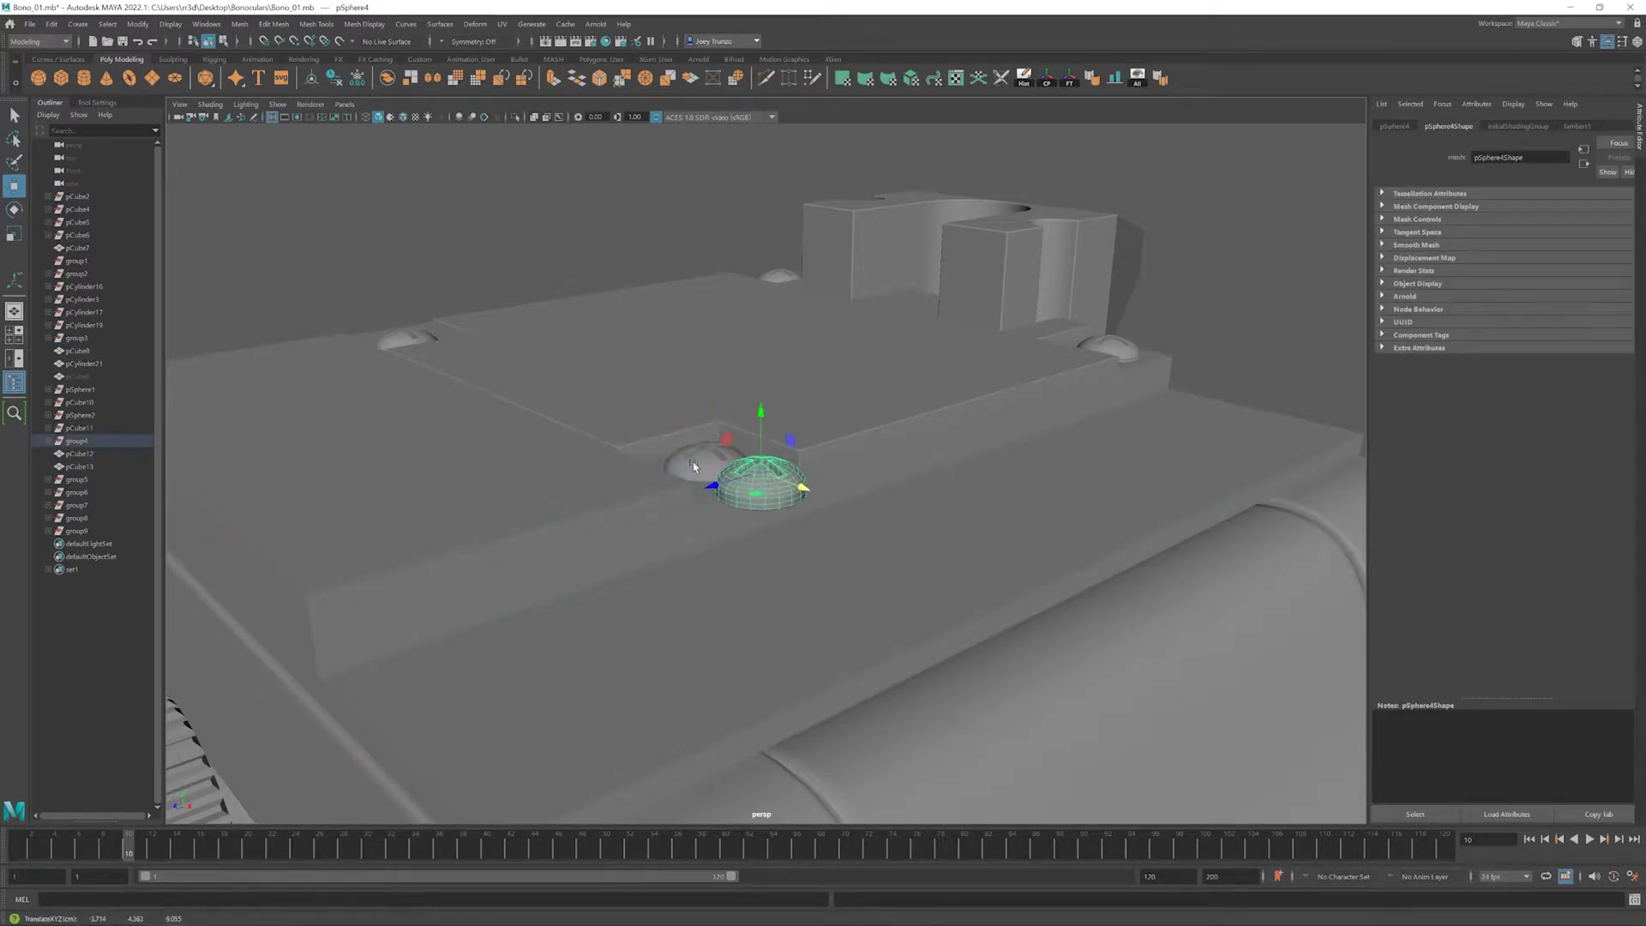
pyautogui.click(747, 493)
pyautogui.click(739, 474)
pyautogui.keyDown('alt'); pyautogui.moveTo(719, 478); pyautogui.dragTo(1010, 609); pyautogui.keyUp('alt')
pyautogui.click(702, 470)
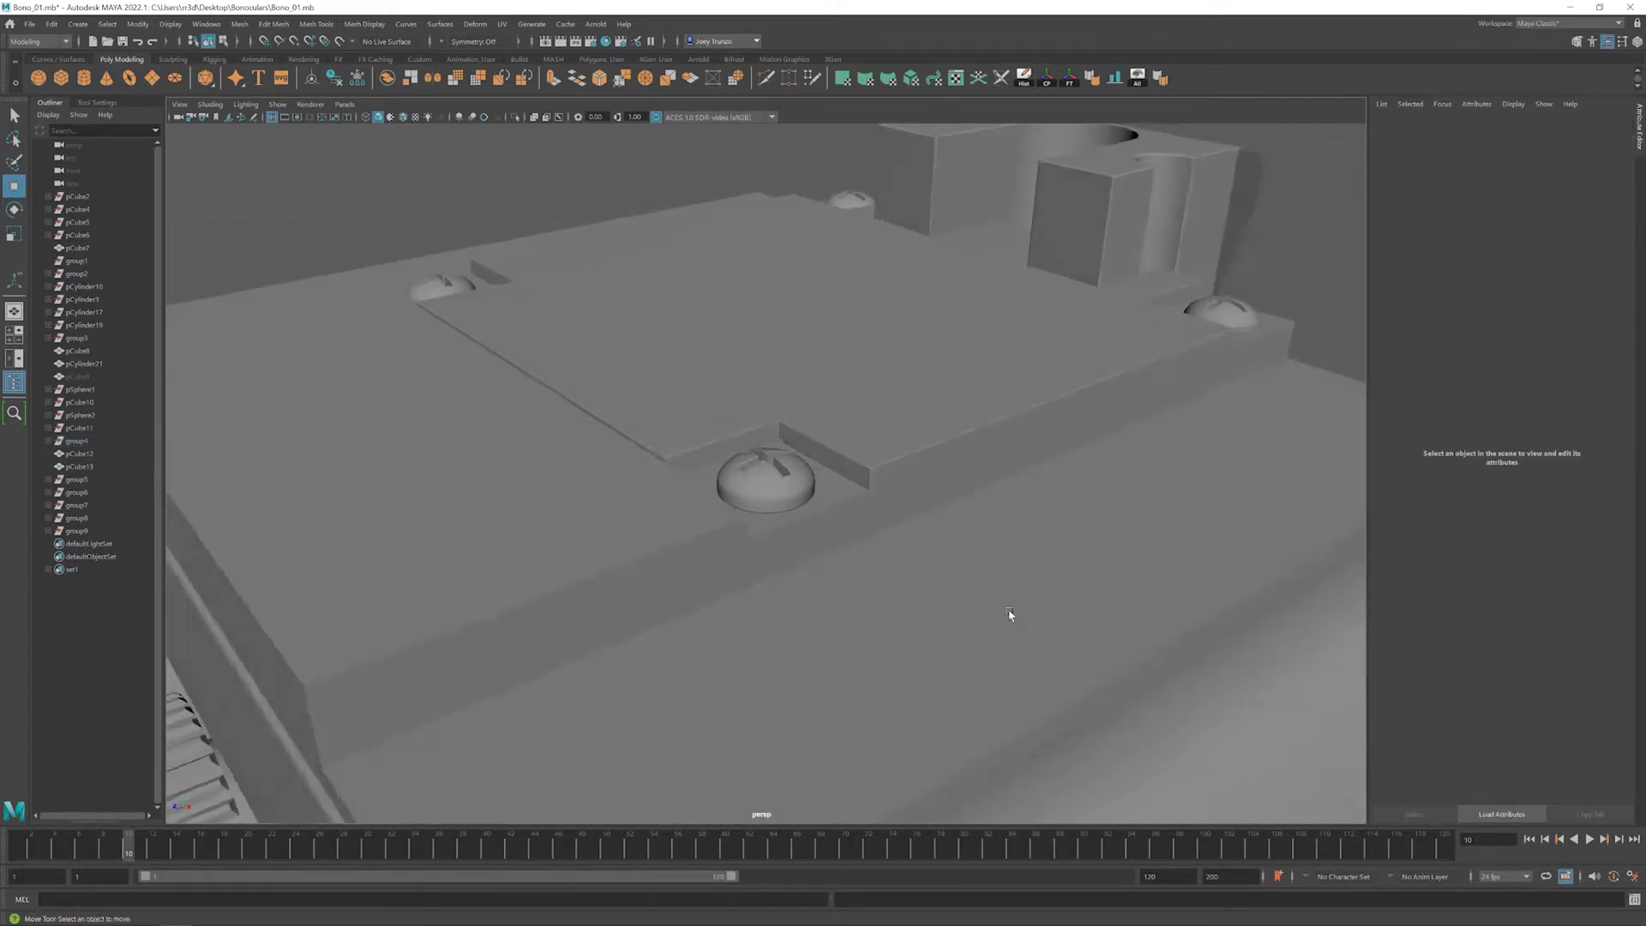
# - Scale the reshaped screw to about 0.879 × 0.794 × 0.879, lower it into its recess, and clear the selection
pyautogui.scroll(3, 774, 472)
pyautogui.click(774, 471)
pyautogui.press('r')
pyautogui.keyDown('alt'); pyautogui.moveTo(776, 478); pyautogui.dragTo(766, 432); pyautogui.keyUp('alt')
pyautogui.moveTo(766, 432); pyautogui.dragTo(766, 435)
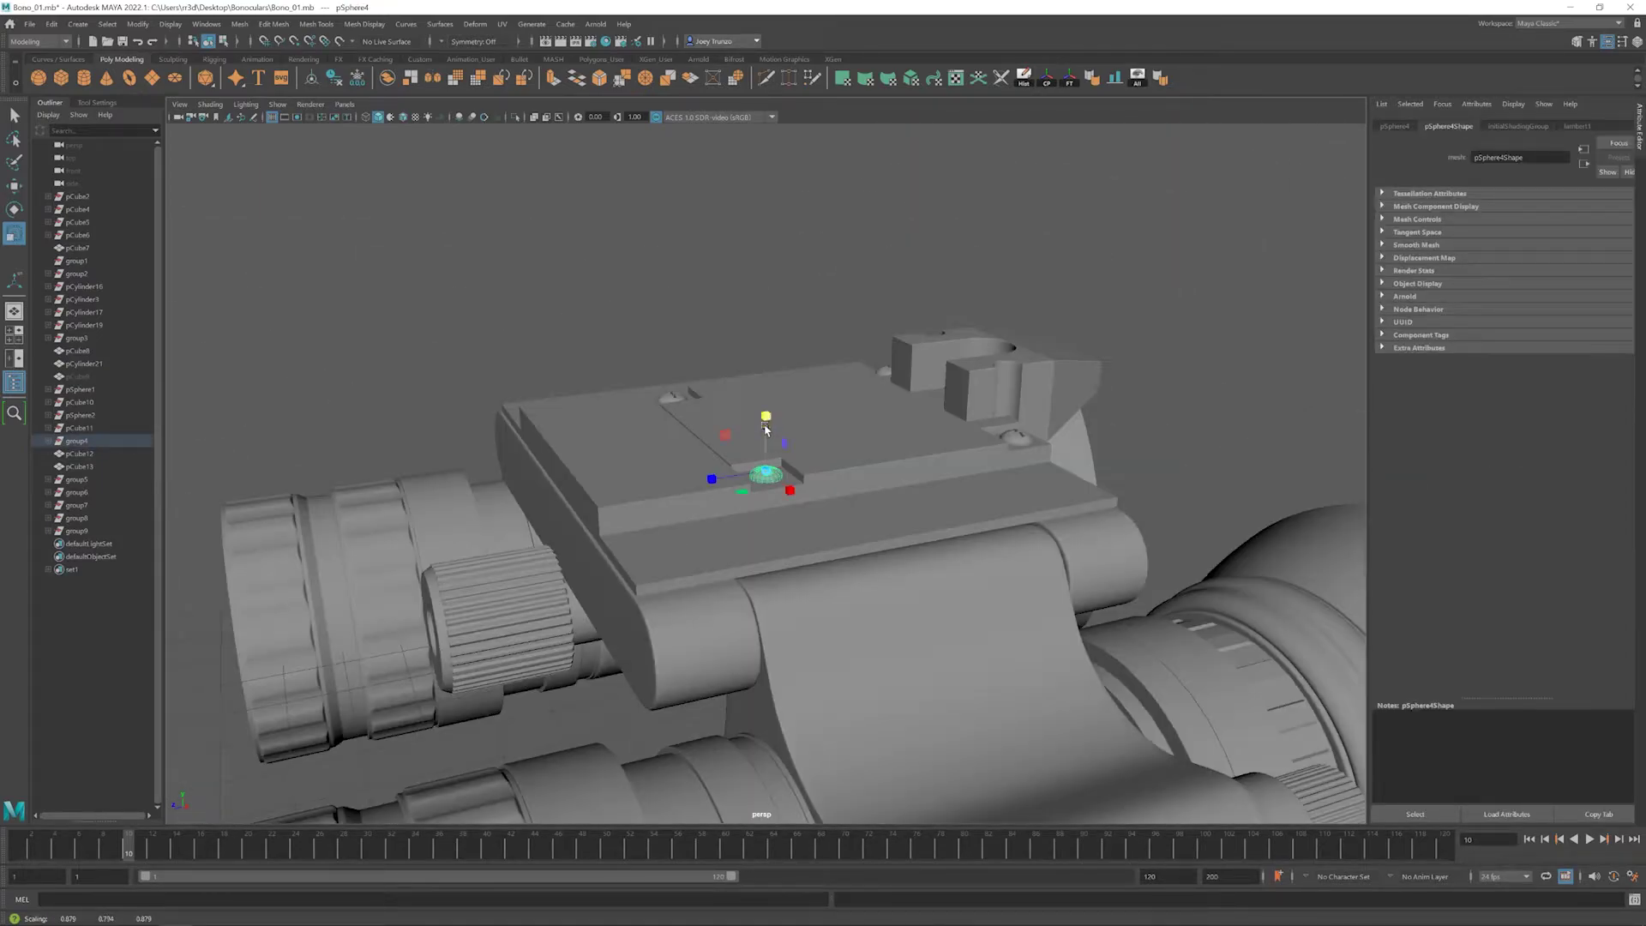
pyautogui.scroll(3, 765, 431)
pyautogui.press('w')
pyautogui.moveTo(733, 329); pyautogui.dragTo(733, 335)
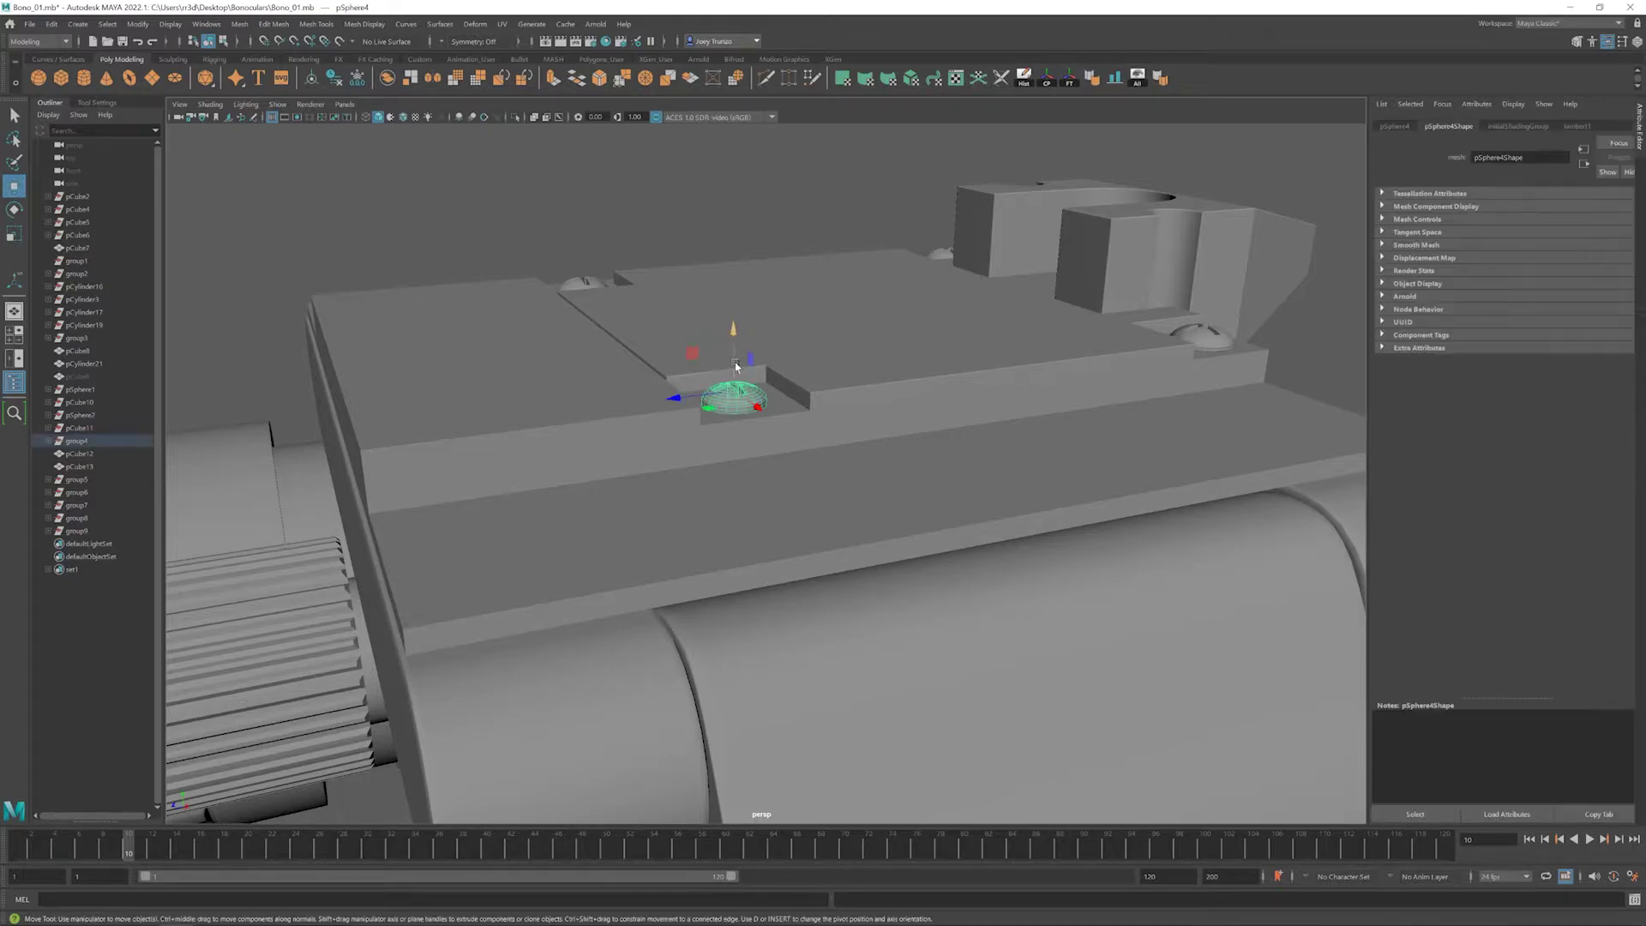
pyautogui.click(728, 257)
# - Hide the three old screw groups at the top plate's remaining corners
pyautogui.scroll(-5, 735, 265)
pyautogui.keyDown('alt'); pyautogui.moveTo(735, 265); pyautogui.dragTo(840, 481); pyautogui.keyUp('alt')
pyautogui.click(732, 461)
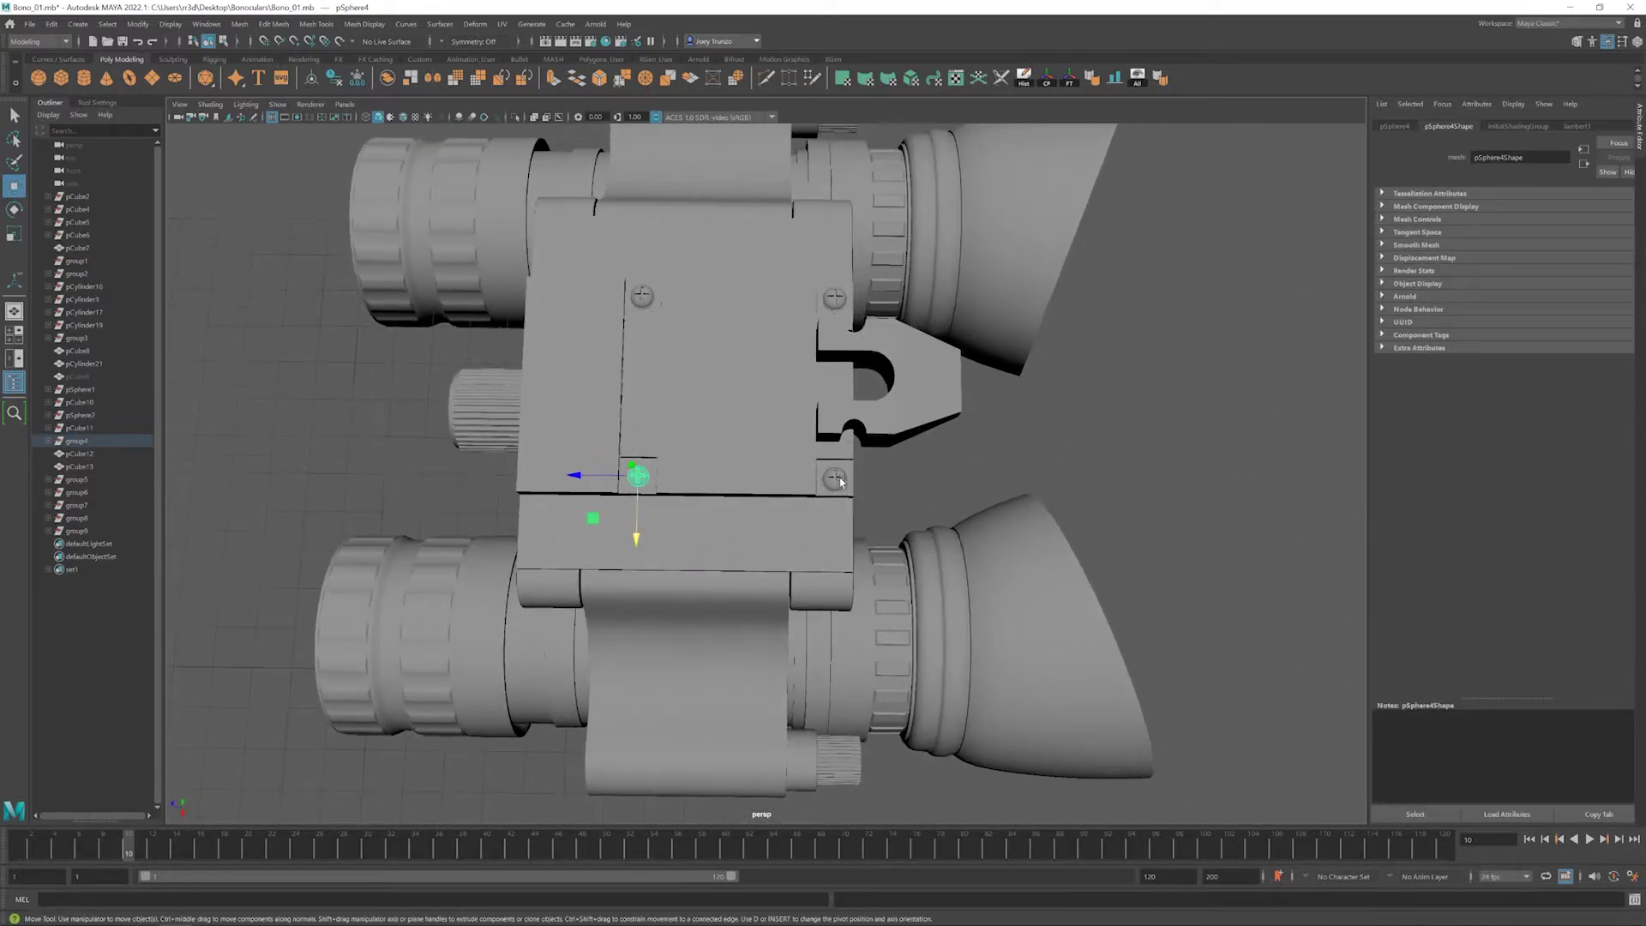
pyautogui.moveTo(77, 479); pyautogui.dragTo(77, 494)
pyautogui.hotkey('ctrl', 'h')
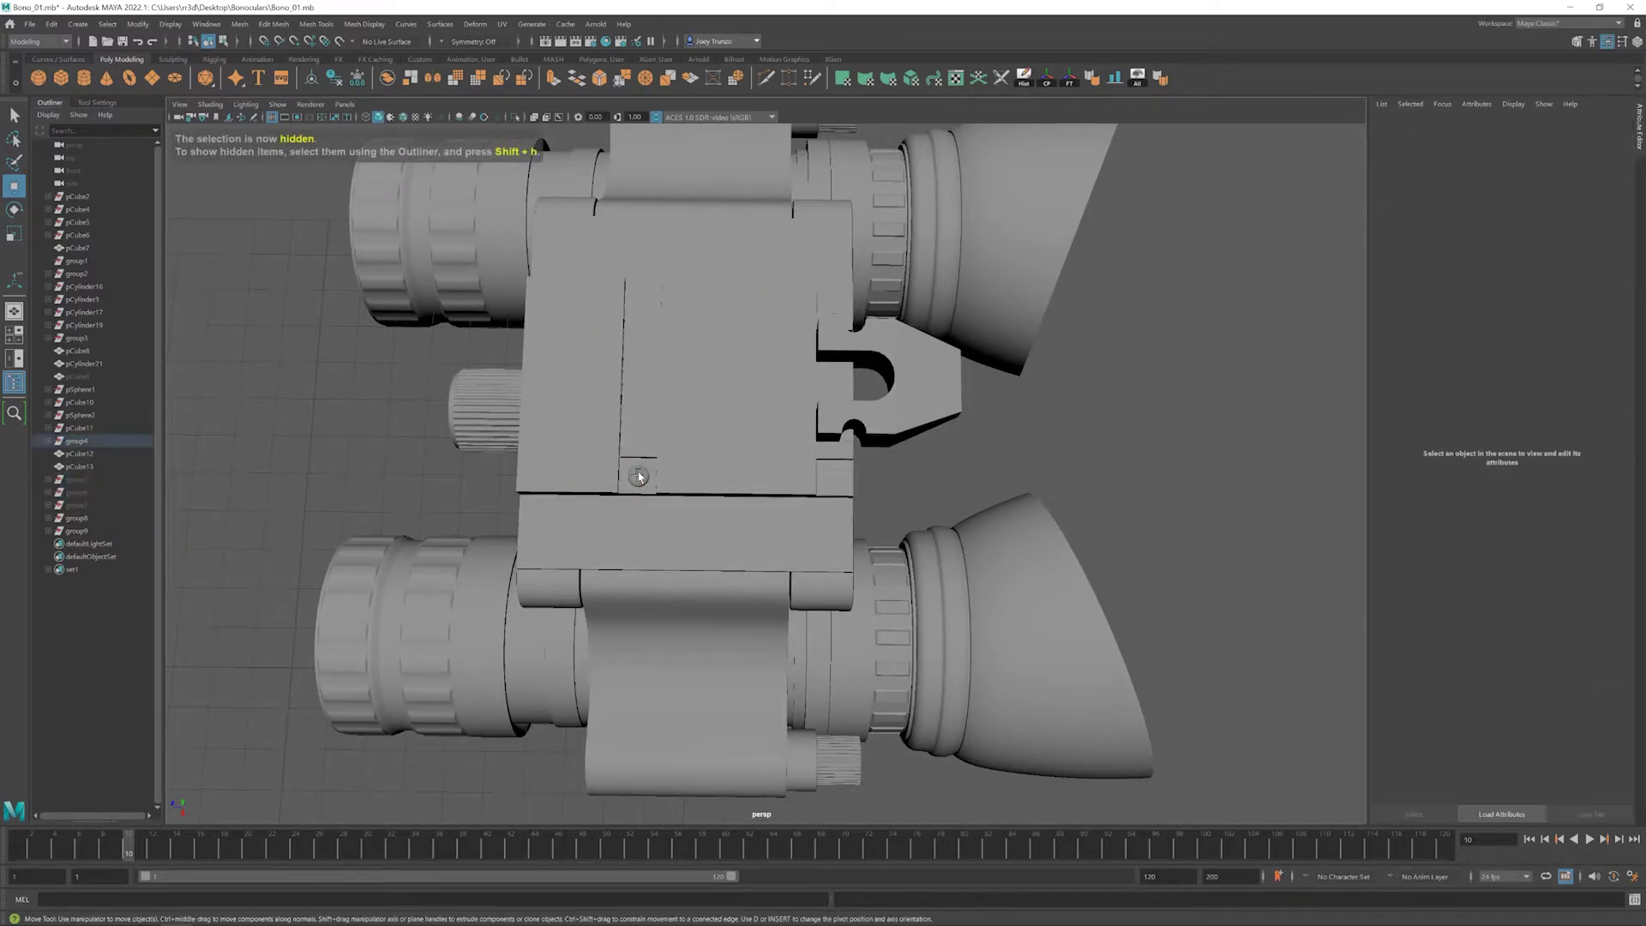
# - Copy the reshaped screw to the top plate's other corners and to the lower plate's front outer corner
pyautogui.click(639, 476)
pyautogui.keyDown('alt'); pyautogui.moveTo(767, 477); pyautogui.dragTo(695, 517); pyautogui.keyUp('alt')
pyautogui.click(742, 546)
pyautogui.press('f')
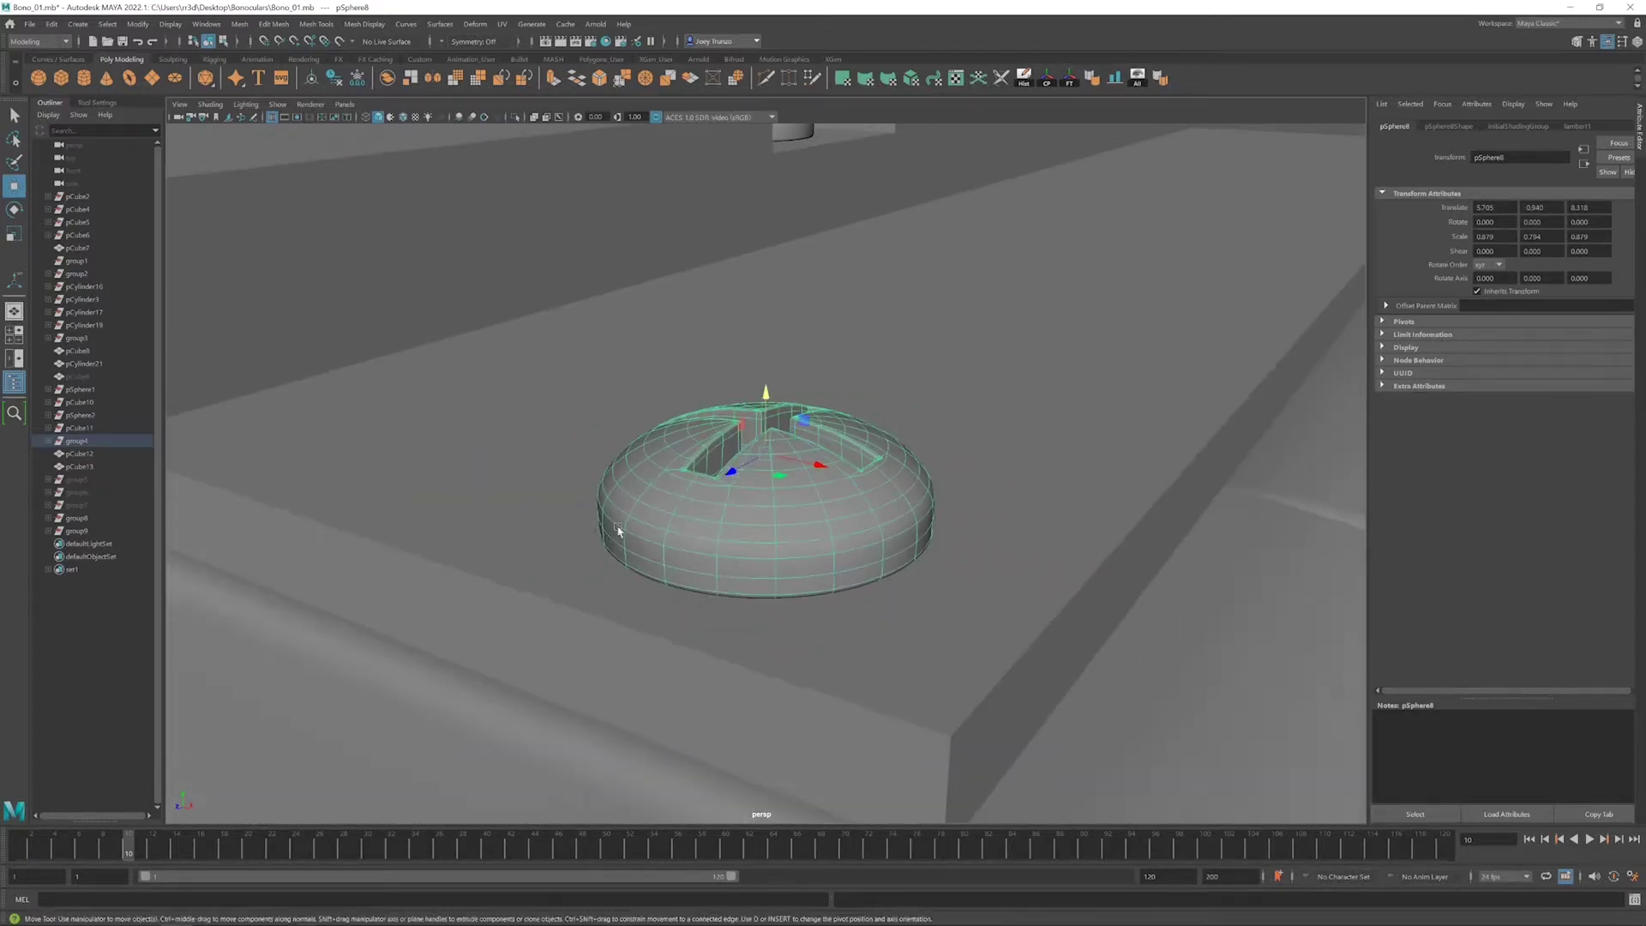
# - Duplicate the lower plate's screw to the rear outer corner, copy both screws to the opposite side, and clear the selection
pyautogui.scroll(-3, 762, 386)
pyautogui.keyDown('alt'); pyautogui.moveTo(764, 386); pyautogui.dragTo(754, 507); pyautogui.keyUp('alt')
pyautogui.scroll(-5, 778, 513)
pyautogui.scroll(3, 758, 507)
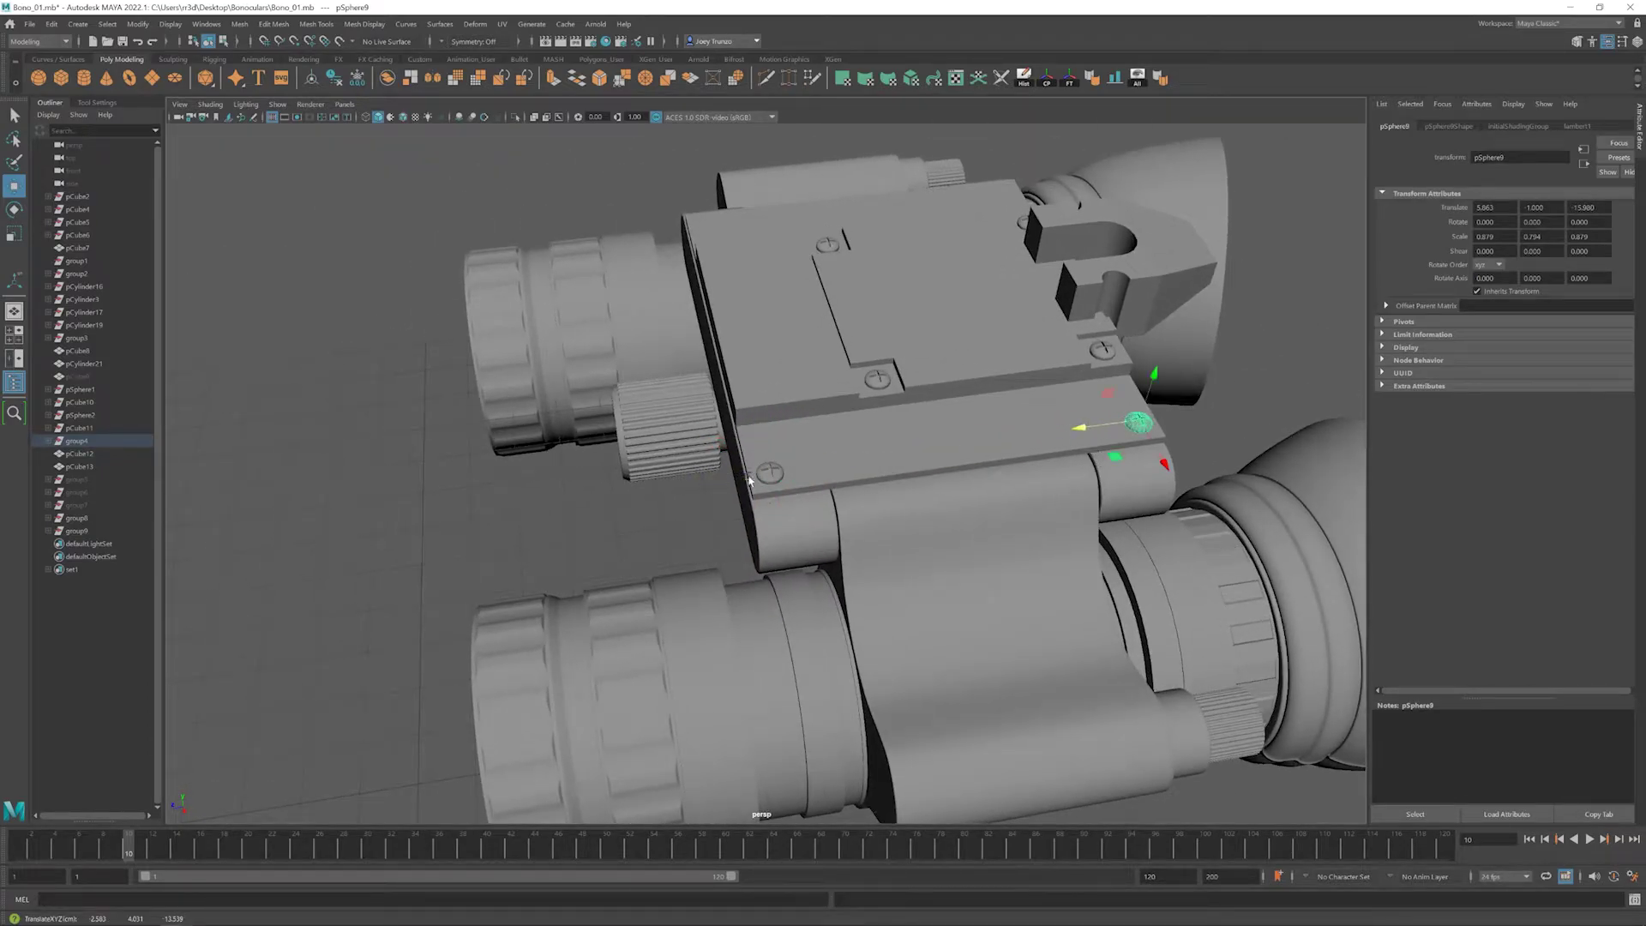
pyautogui.keyDown('alt'); pyautogui.moveTo(749, 480); pyautogui.dragTo(861, 480); pyautogui.keyUp('alt')
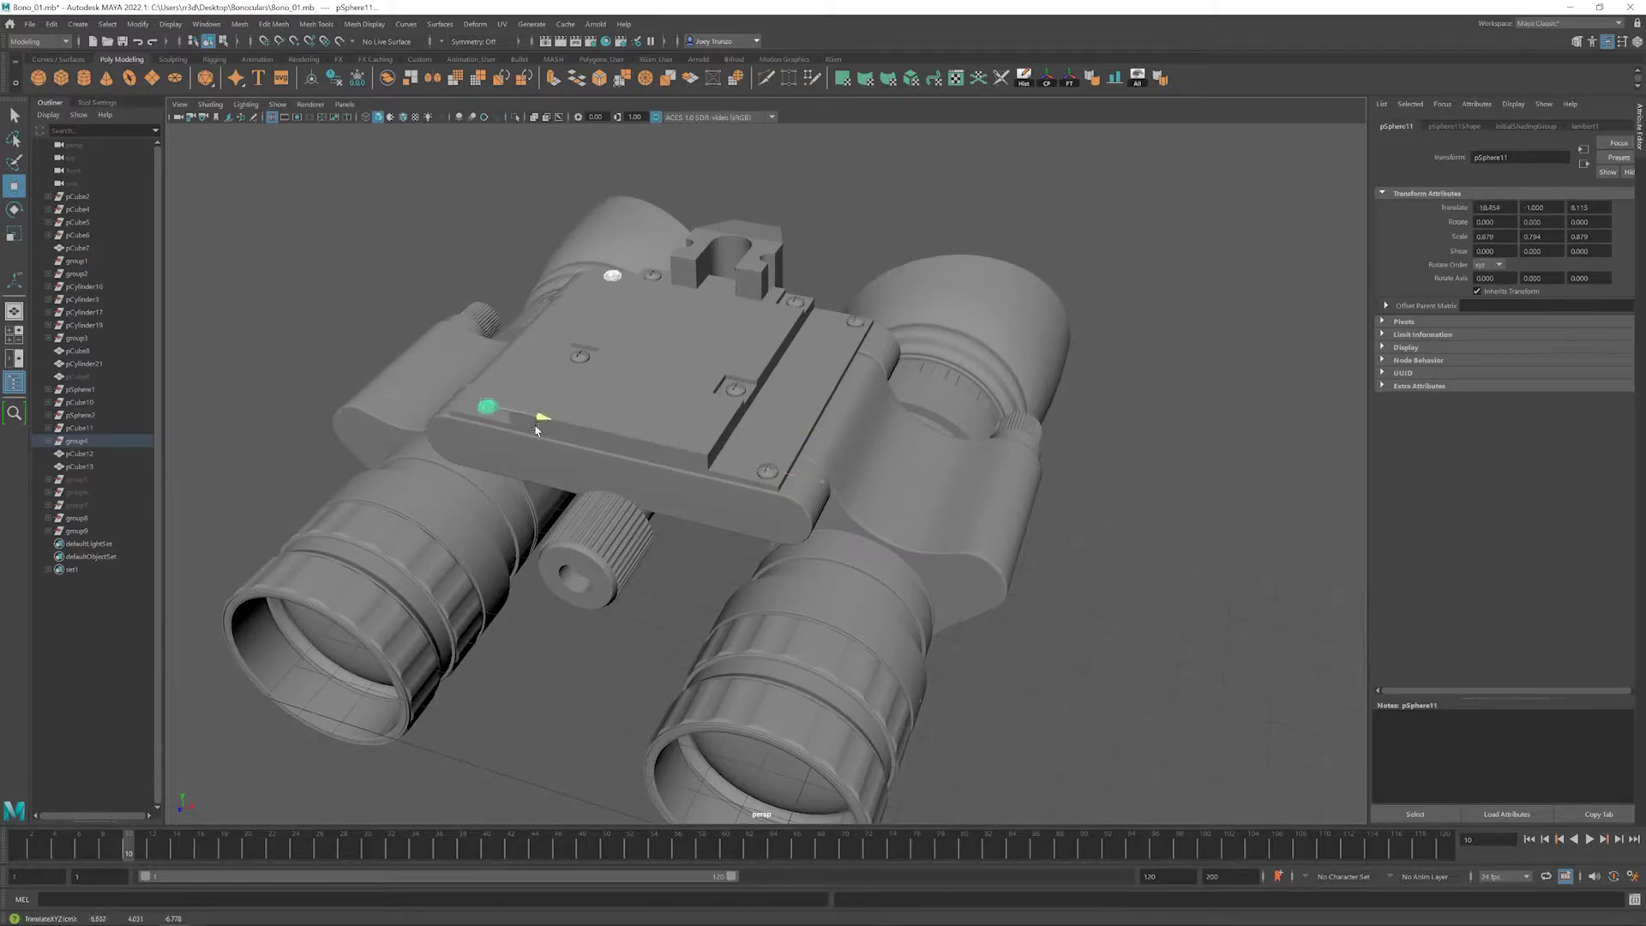
pyautogui.click(543, 489)
pyautogui.scroll(-5, 544, 489)
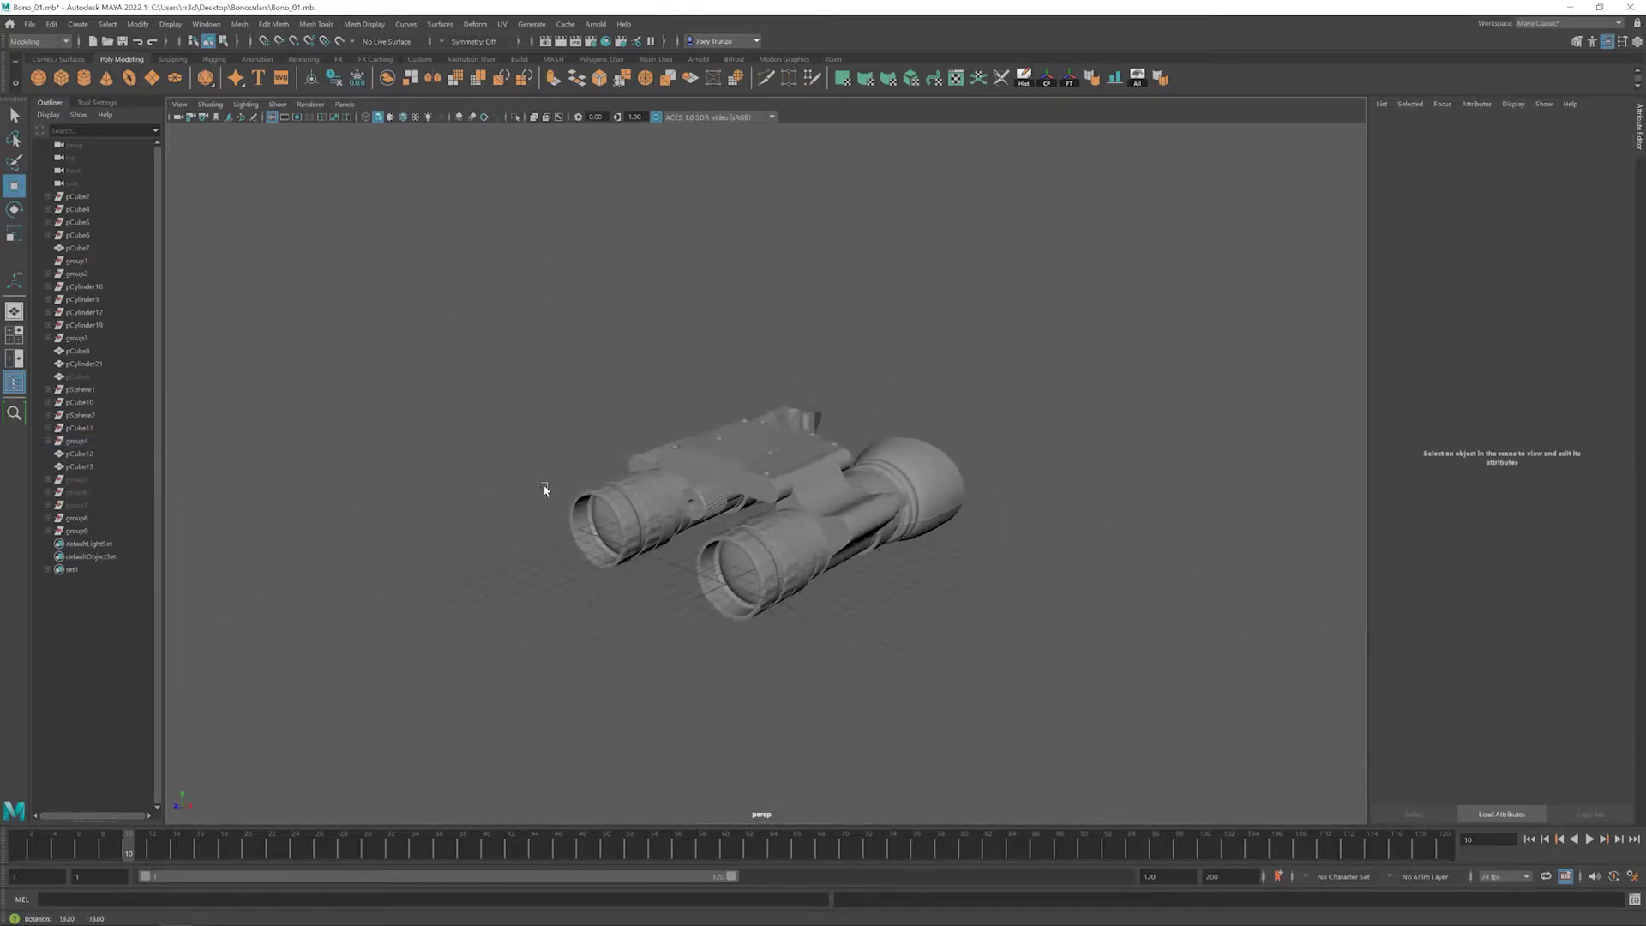
# - Create a polygon cube, place it between the rear clamp's jaws, and scale it to about 0.790 × 0.275 × 1.014
pyautogui.keyDown('alt'); pyautogui.moveTo(544, 489); pyautogui.dragTo(651, 463); pyautogui.keyUp('alt')
pyautogui.scroll(3, 733, 434)
pyautogui.scroll(3, 733, 435)
pyautogui.keyDown('alt'); pyautogui.moveTo(753, 563); pyautogui.dragTo(827, 489); pyautogui.keyUp('alt')
pyautogui.keyDown('shift'); pyautogui.moveTo(827, 489); pyautogui.dragTo(832, 485, button='right'); pyautogui.keyUp('shift')
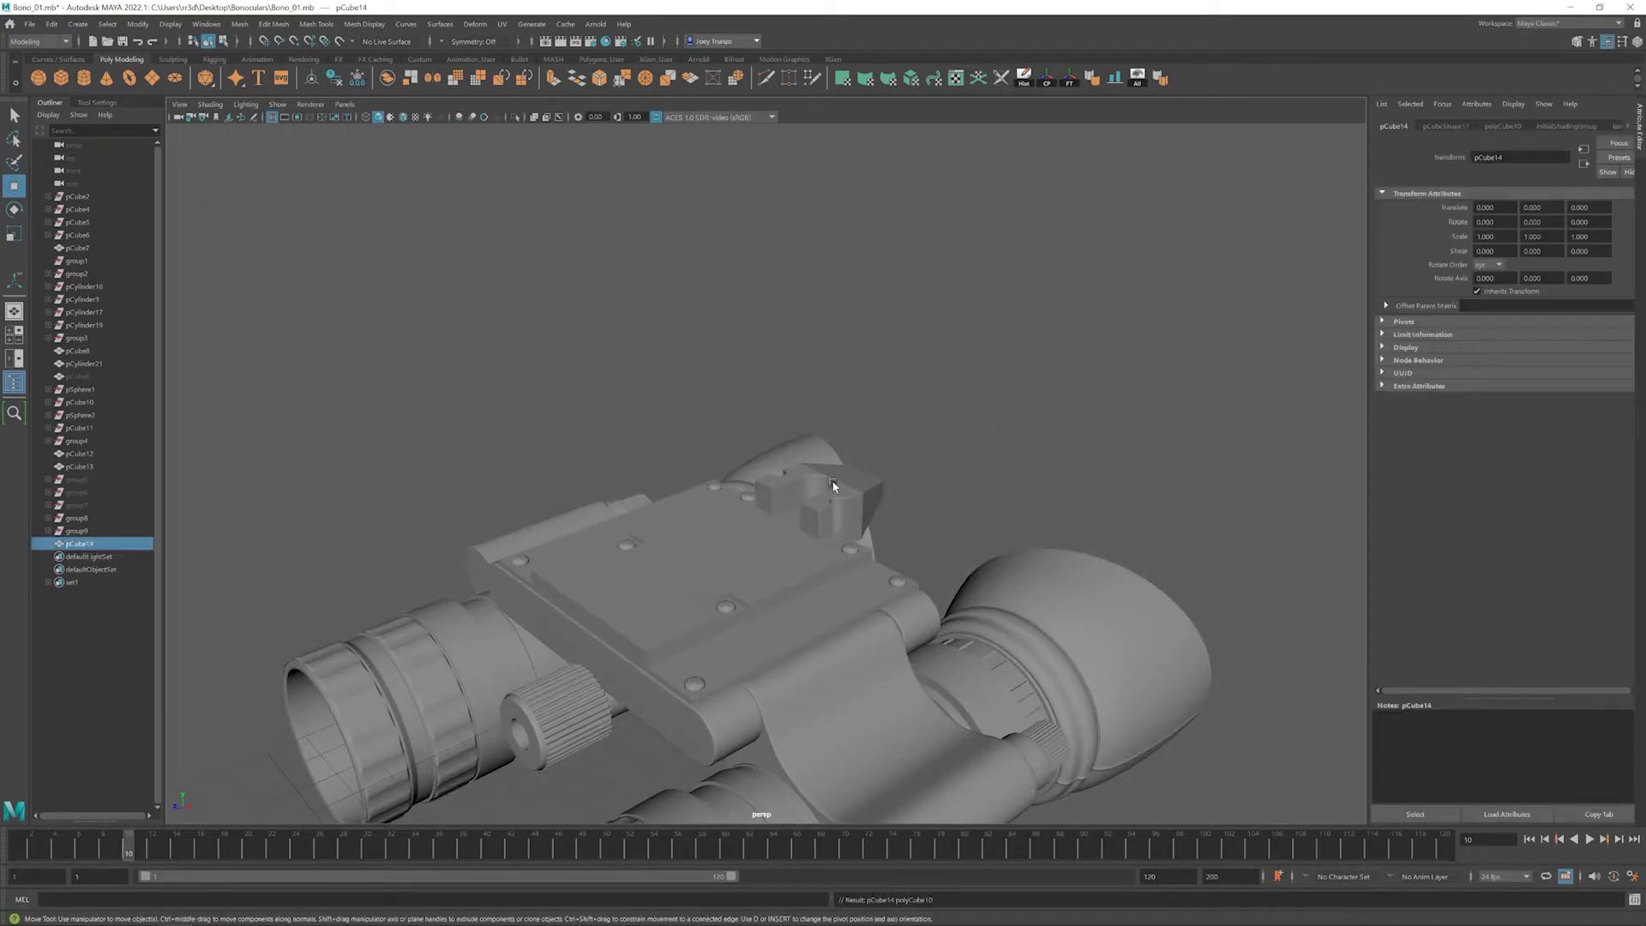
pyautogui.click(1095, 246)
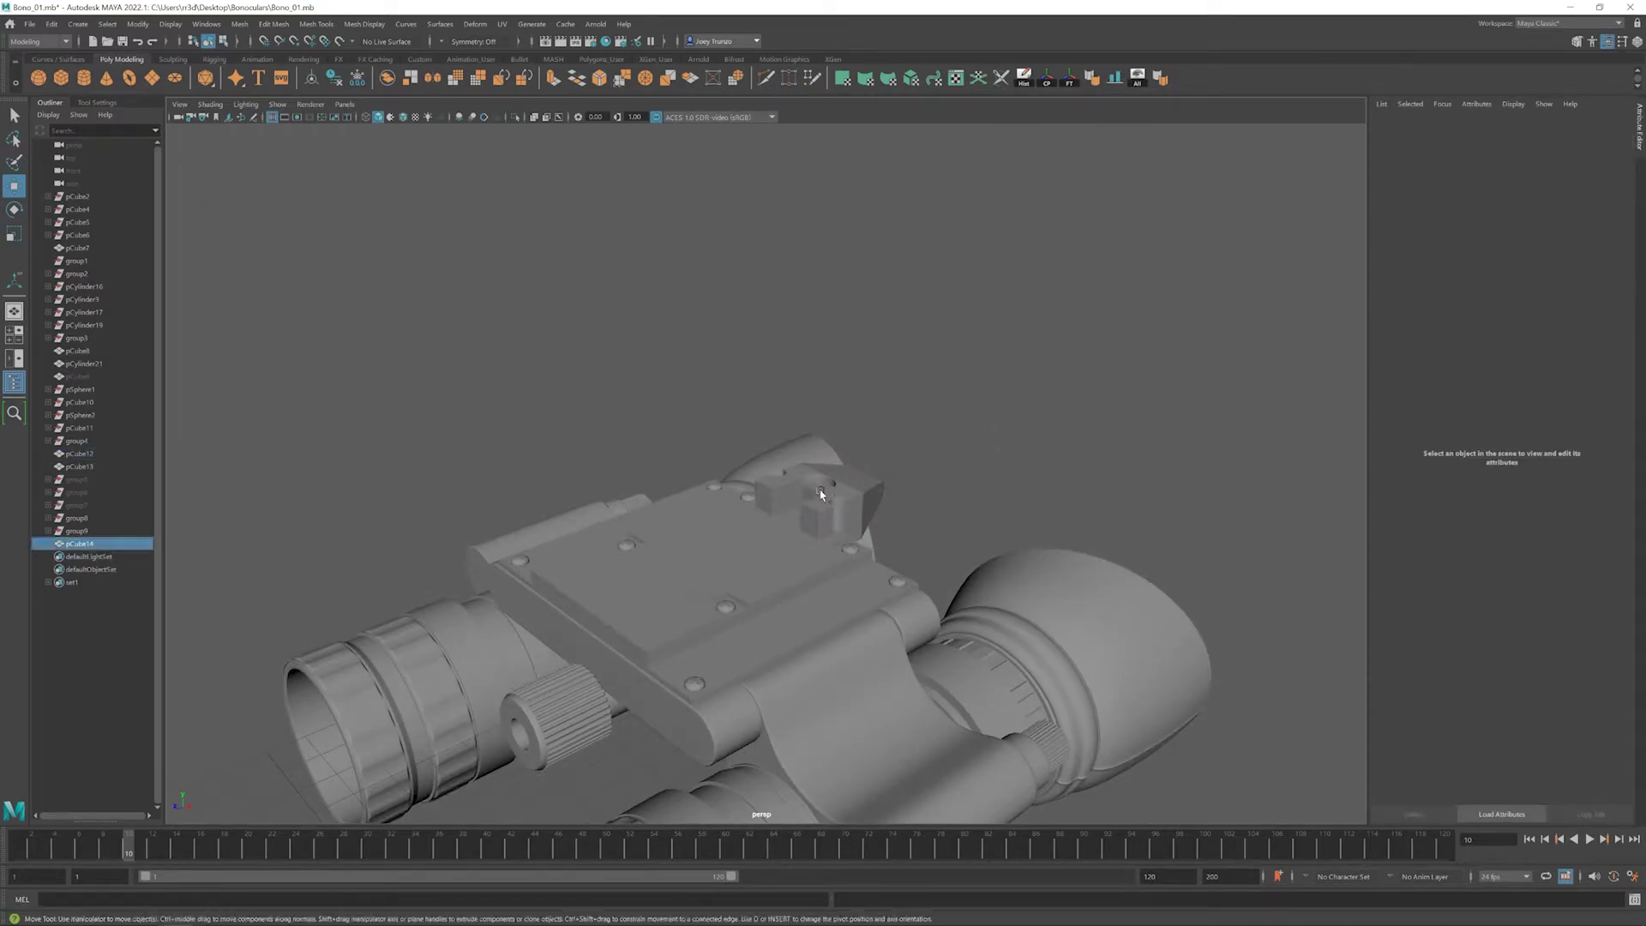
pyautogui.click(784, 509)
pyautogui.press('r')
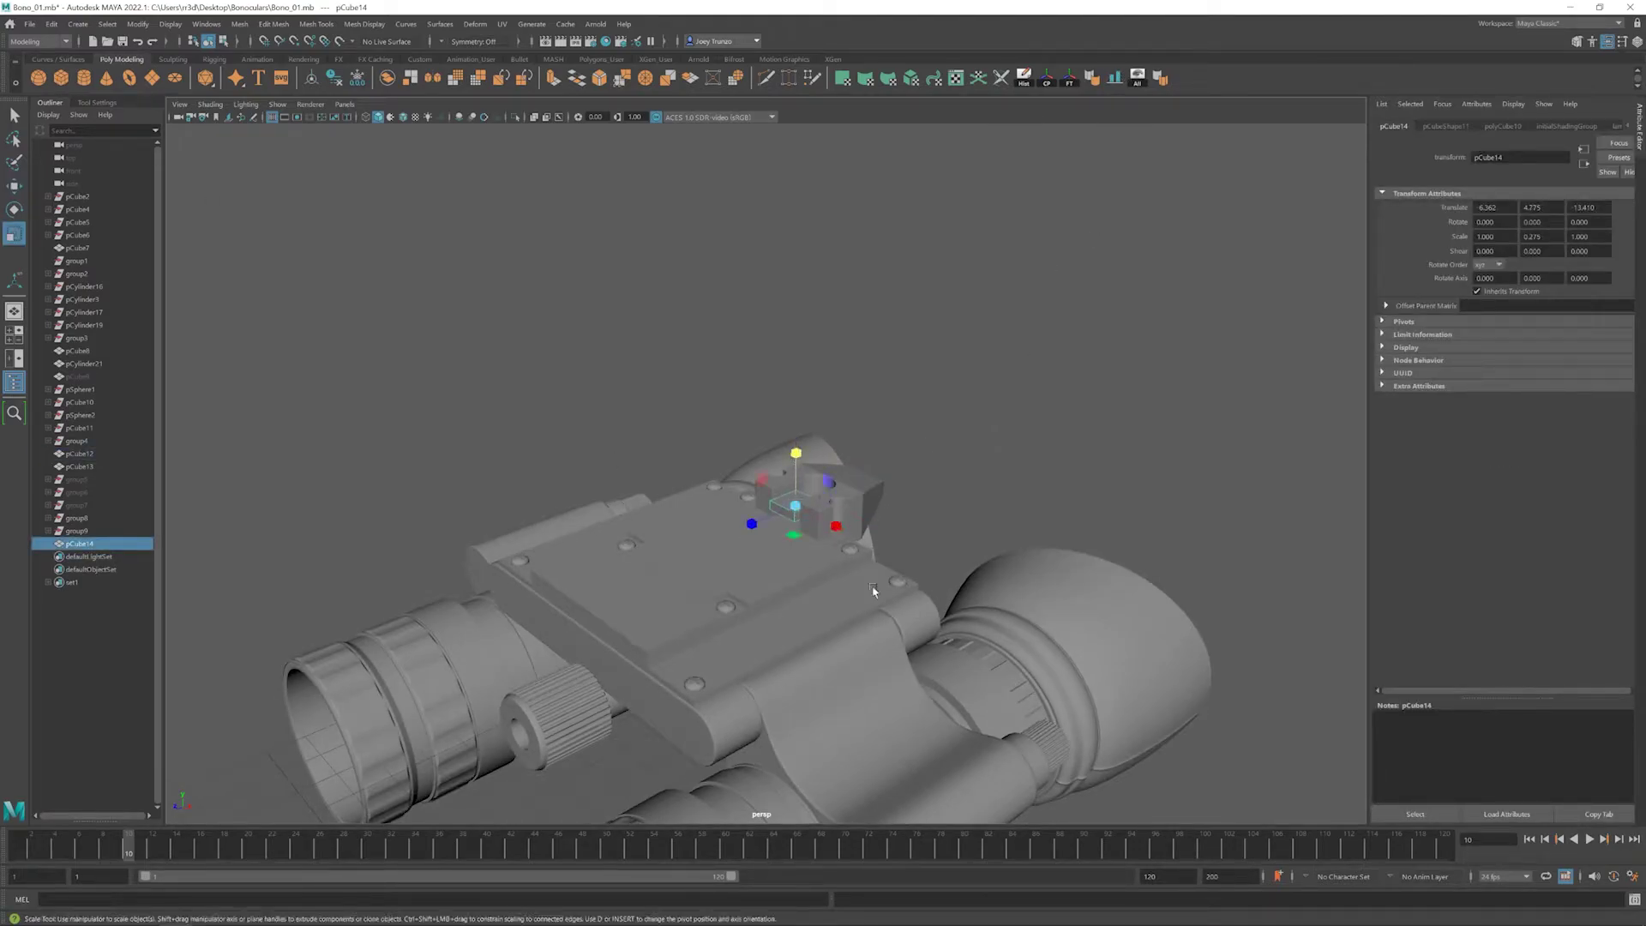
pyautogui.keyDown('alt'); pyautogui.moveTo(873, 592); pyautogui.dragTo(755, 531); pyautogui.keyUp('alt')
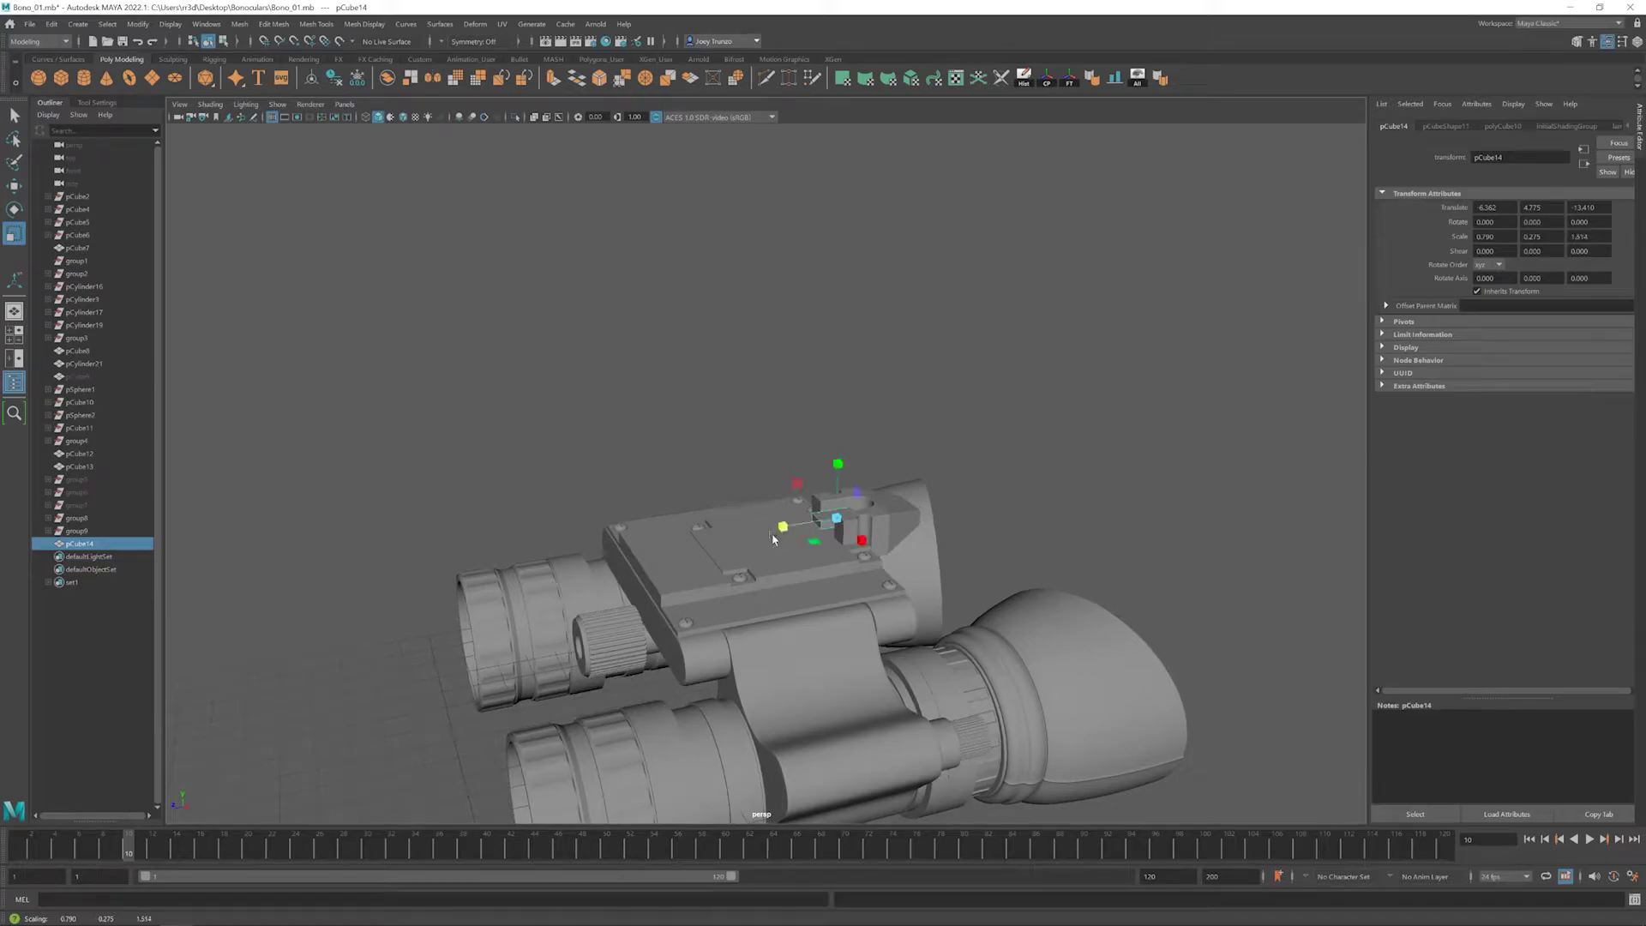
# - Bevel all edges of the small block between the clamp's jaws and adjust its fit in the gap
pyautogui.scroll(3, 773, 538)
pyautogui.moveTo(823, 514); pyautogui.dragTo(725, 434, button='right')
pyautogui.moveTo(724, 433); pyautogui.dragTo(908, 557)
pyautogui.click(276, 24)
pyautogui.click(283, 81)
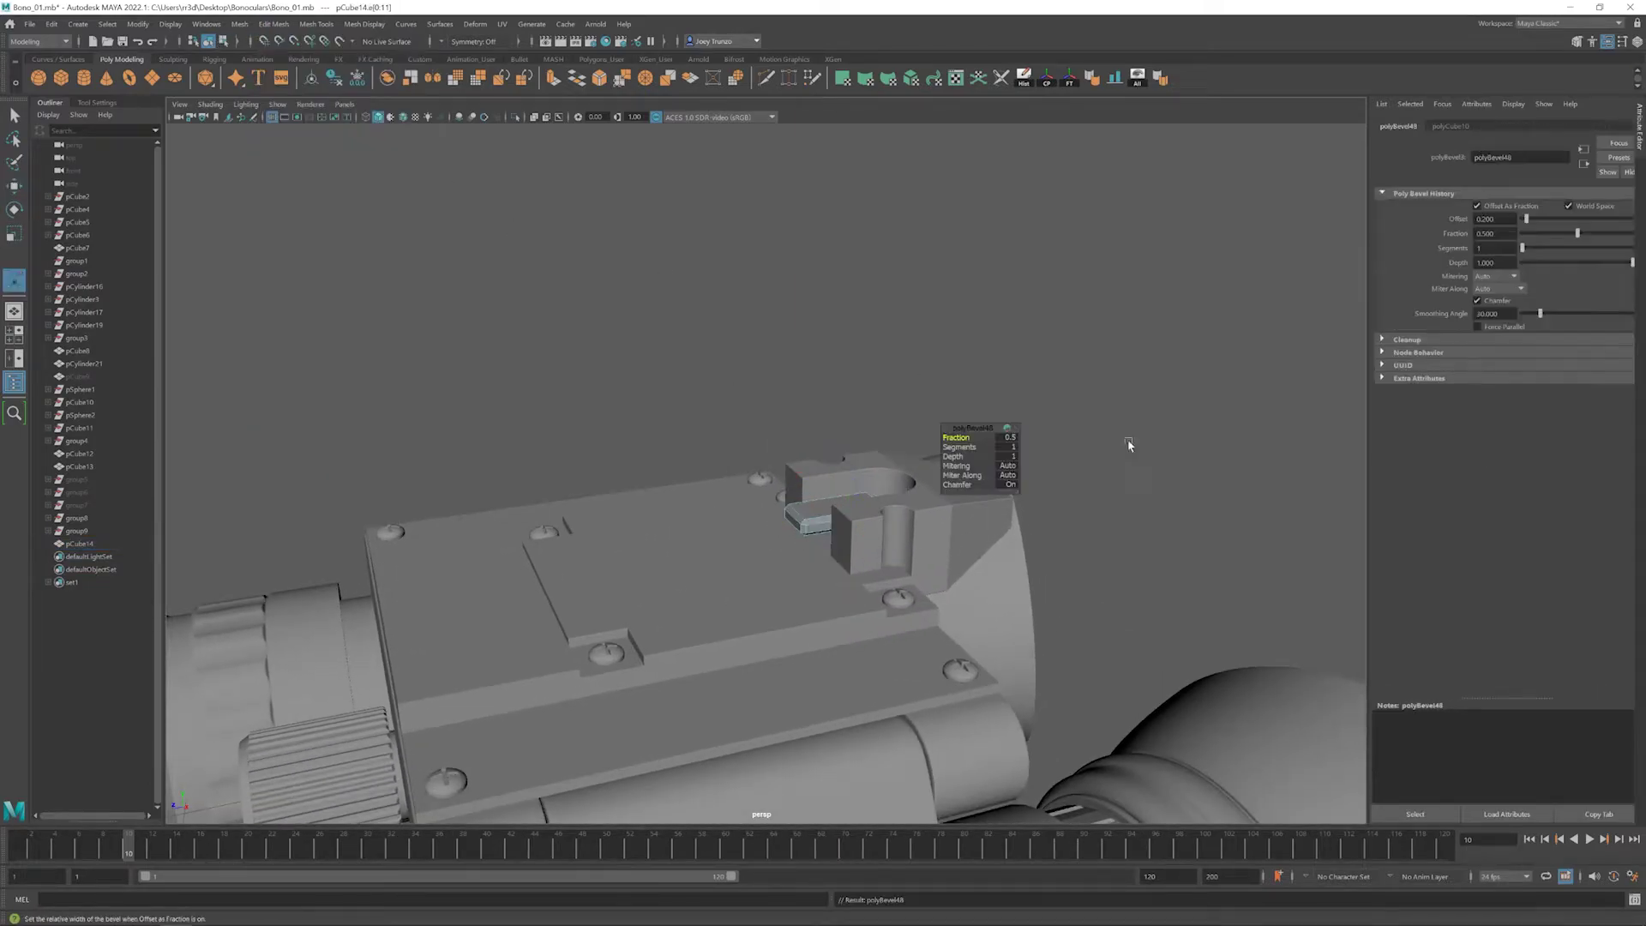
pyautogui.moveTo(782, 515); pyautogui.dragTo(838, 470, button='right')
pyautogui.moveTo(820, 462); pyautogui.dragTo(823, 474)
pyautogui.keyDown('alt'); pyautogui.moveTo(823, 474); pyautogui.dragTo(806, 639); pyautogui.keyUp('alt')
pyautogui.press('w')
pyautogui.scroll(-5, 764, 507)
pyautogui.keyDown('alt'); pyautogui.moveTo(764, 507); pyautogui.dragTo(717, 456); pyautogui.keyUp('alt')
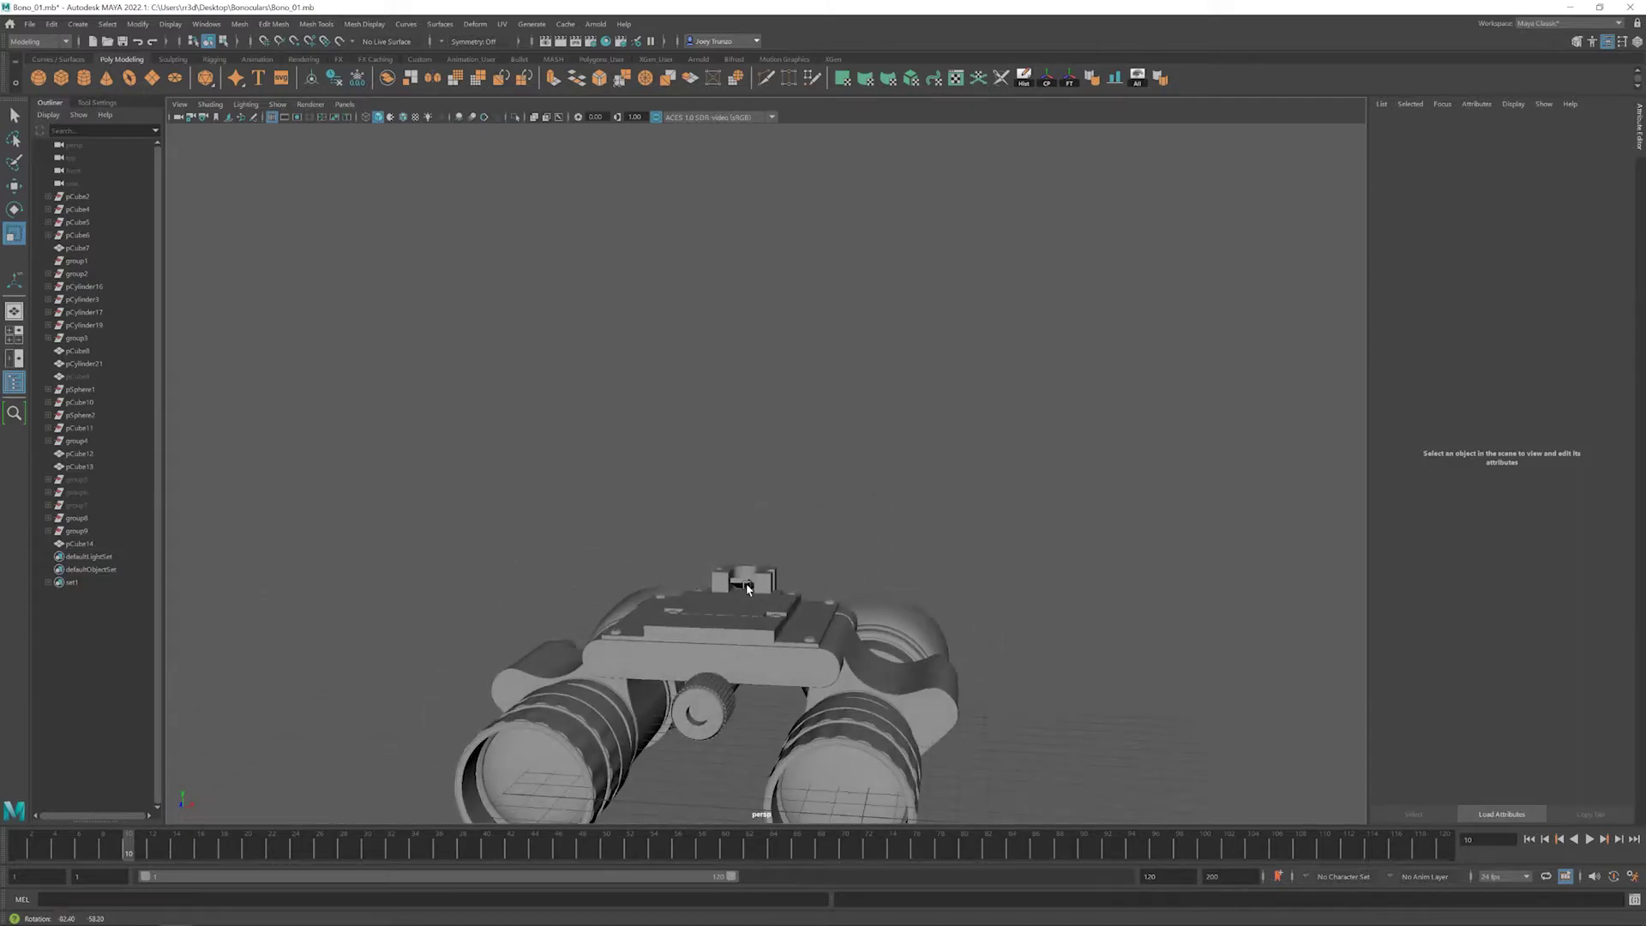
# - Duplicate the small clamp block and rotate, position and reshape the copy between the jaws
pyautogui.click(768, 611)
pyautogui.hotkey('ctrl', 'd')
pyautogui.press('e')
pyautogui.press('w')
pyautogui.keyDown('alt'); pyautogui.moveTo(717, 456); pyautogui.dragTo(729, 524); pyautogui.keyUp('alt')
pyautogui.keyDown('alt'); pyautogui.moveTo(728, 525); pyautogui.dragTo(696, 598); pyautogui.keyUp('alt')
pyautogui.moveTo(697, 598); pyautogui.dragTo(647, 429)
pyautogui.moveTo(647, 428); pyautogui.dragTo(810, 558, button='right')
pyautogui.moveTo(810, 557); pyautogui.dragTo(791, 594)
pyautogui.click(754, 505)
pyautogui.scroll(-3, 755, 514)
pyautogui.scroll(5, 639, 570)
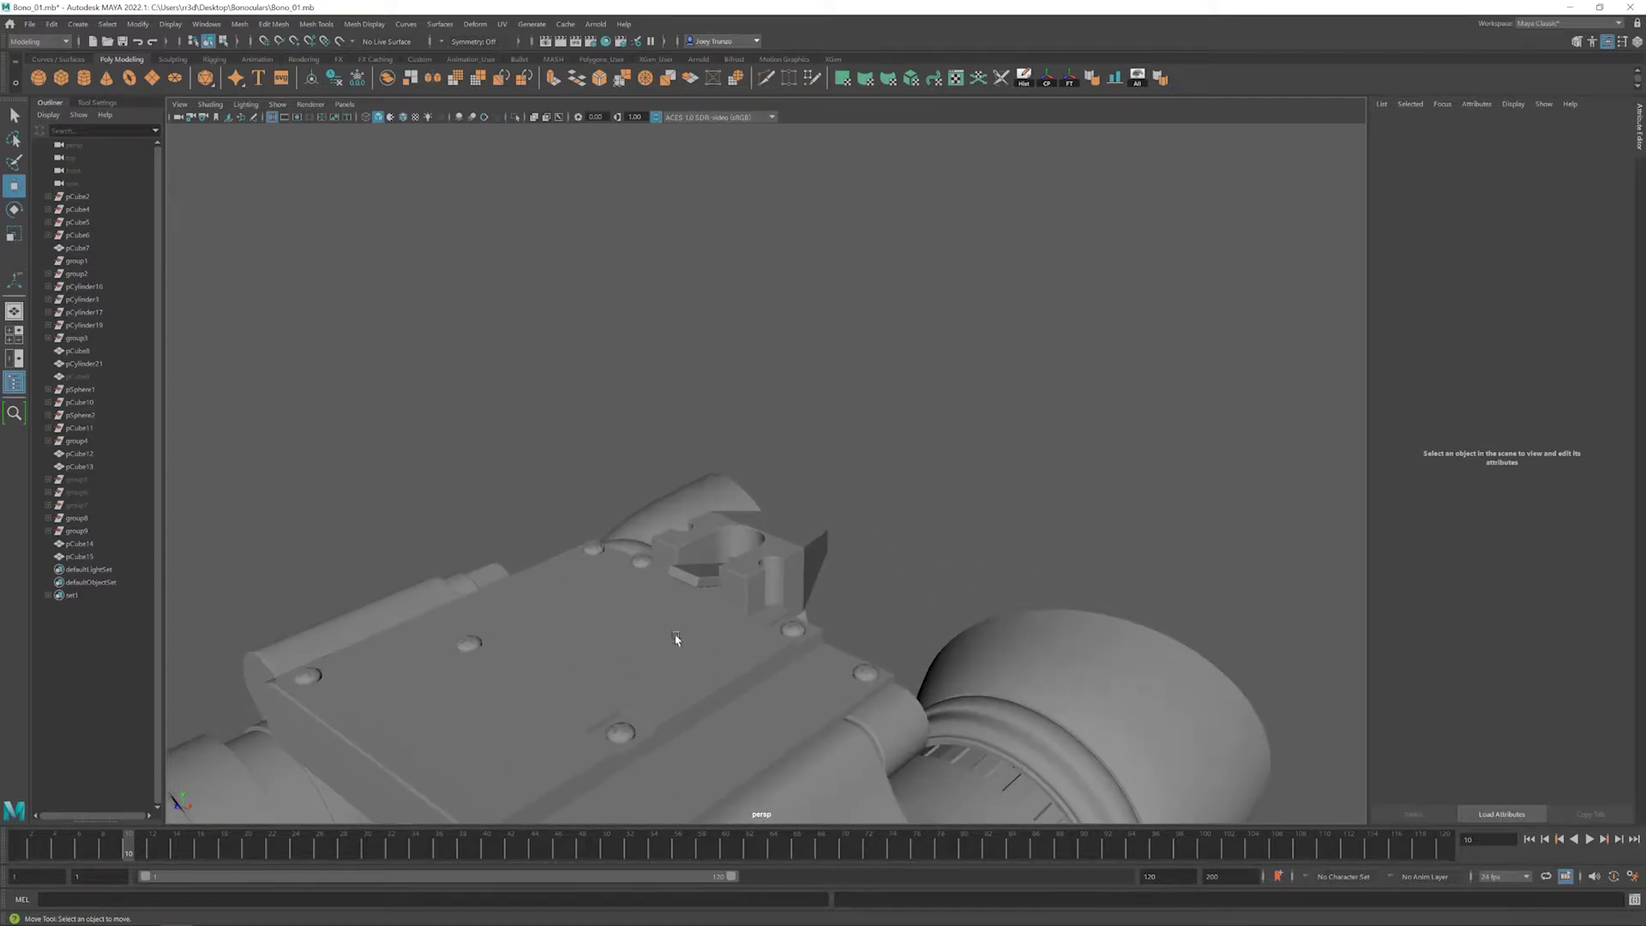
# - Add a thin tilted slat between the clamp's jaws, scaled to about 0.412 × 0.074 × 1.220, and group the clamp pieces
pyautogui.click(703, 574)
pyautogui.keyDown('alt'); pyautogui.moveTo(703, 574); pyautogui.dragTo(721, 598); pyautogui.keyUp('alt')
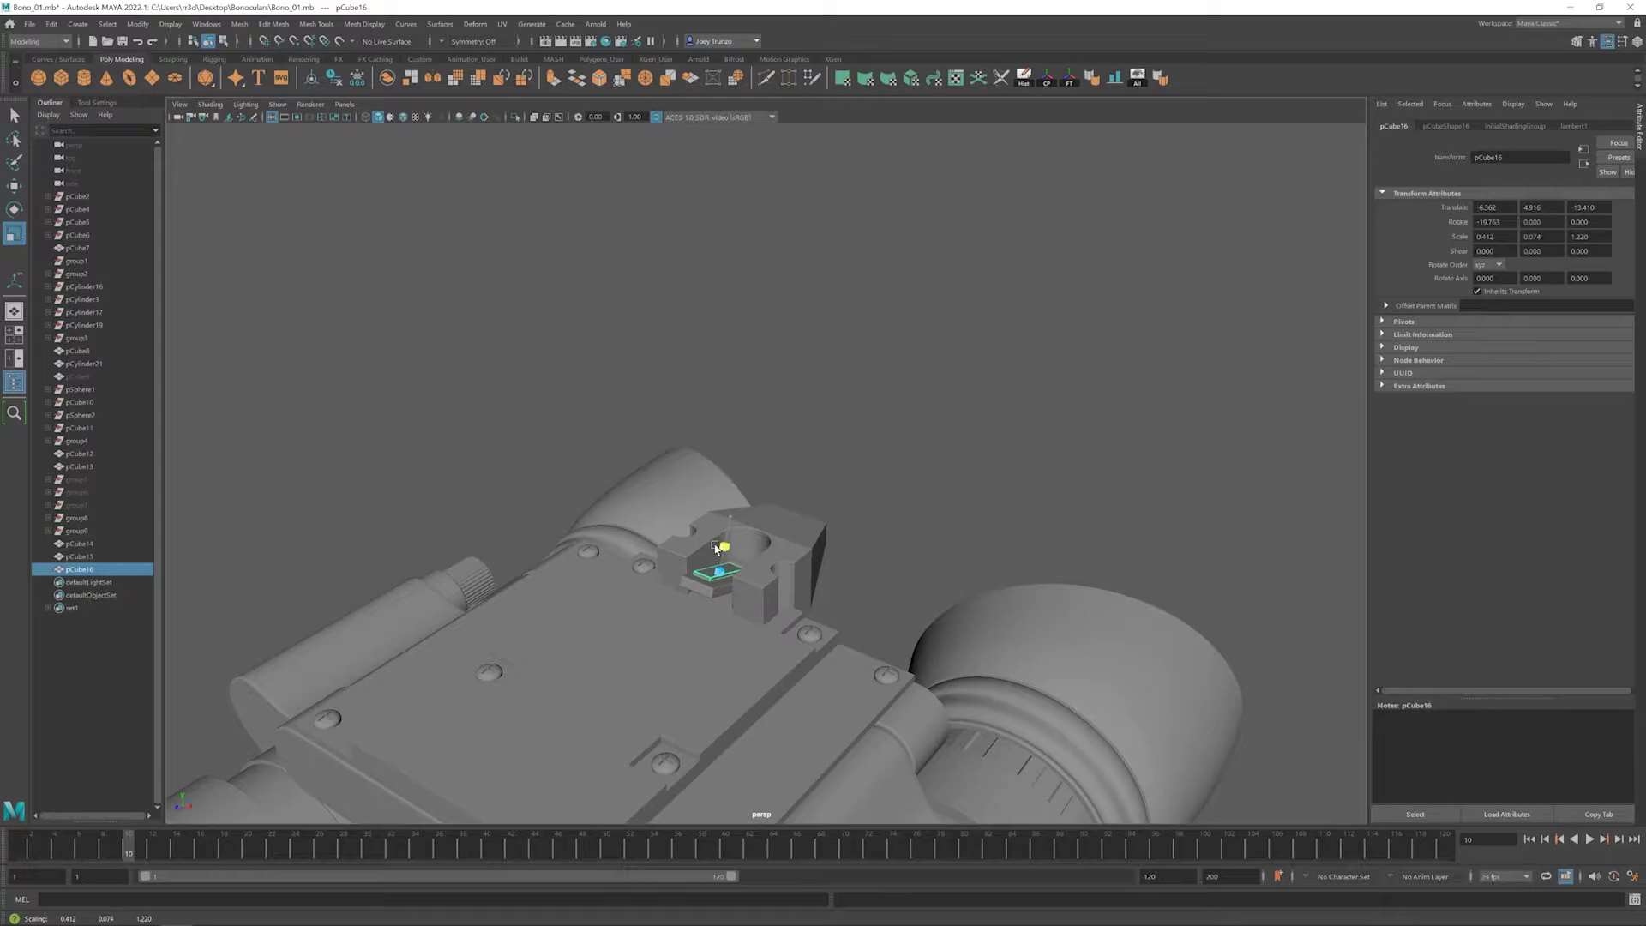
pyautogui.press('w')
pyautogui.moveTo(717, 549); pyautogui.dragTo(710, 637)
pyautogui.scroll(-5, 710, 637)
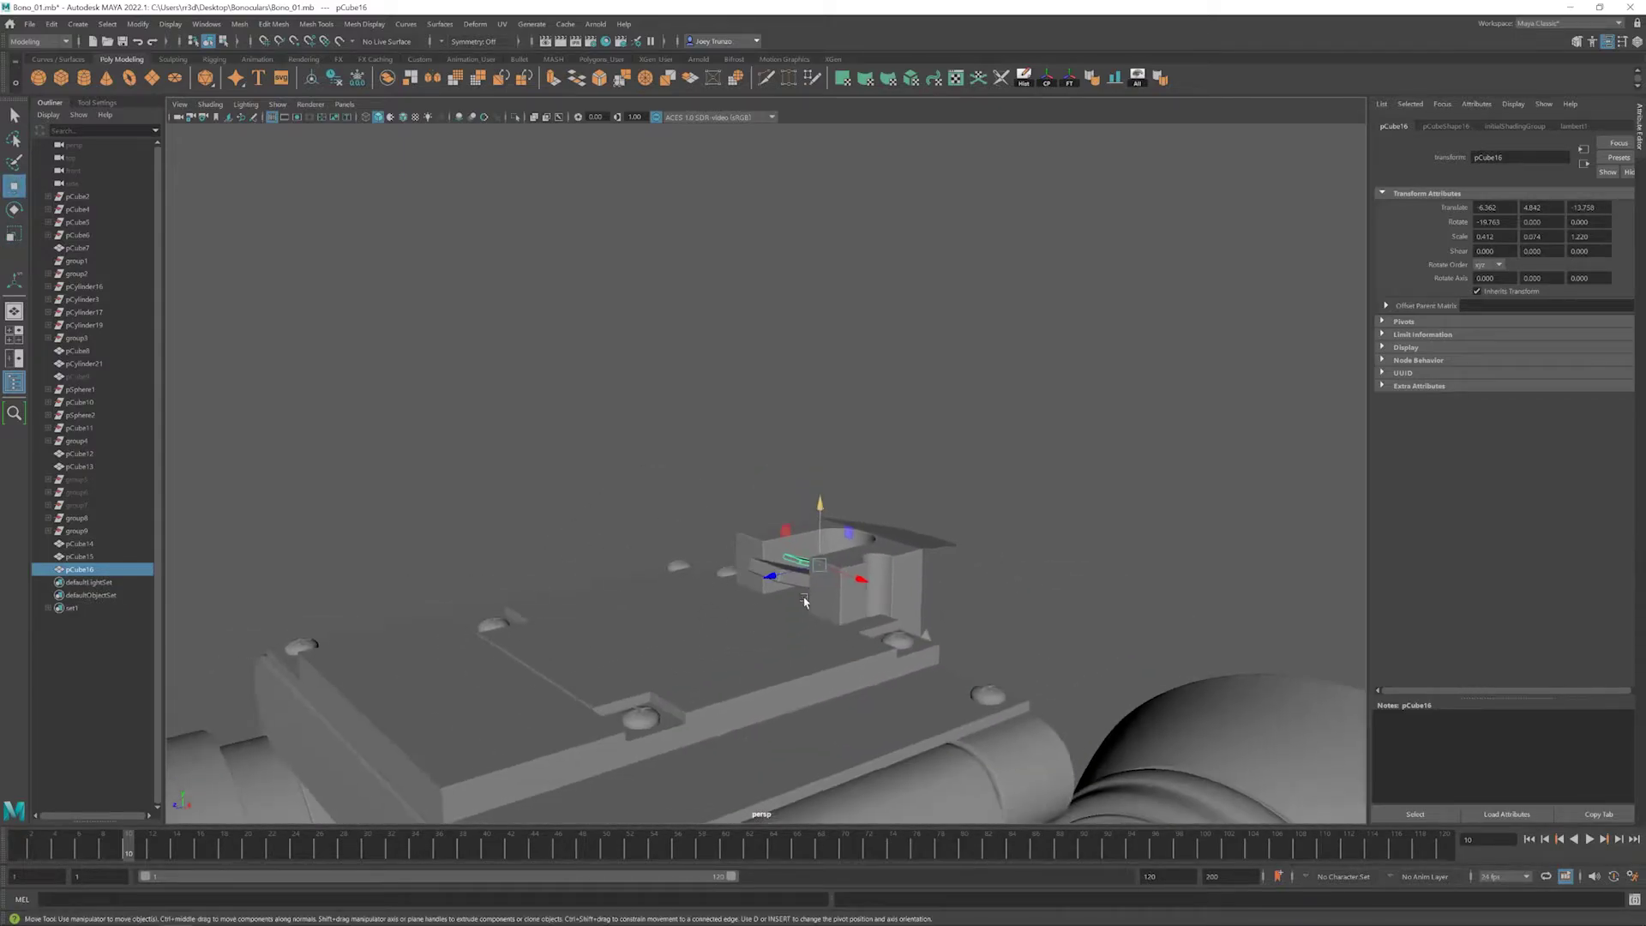
pyautogui.press('e')
pyautogui.click(644, 592)
pyautogui.press('r')
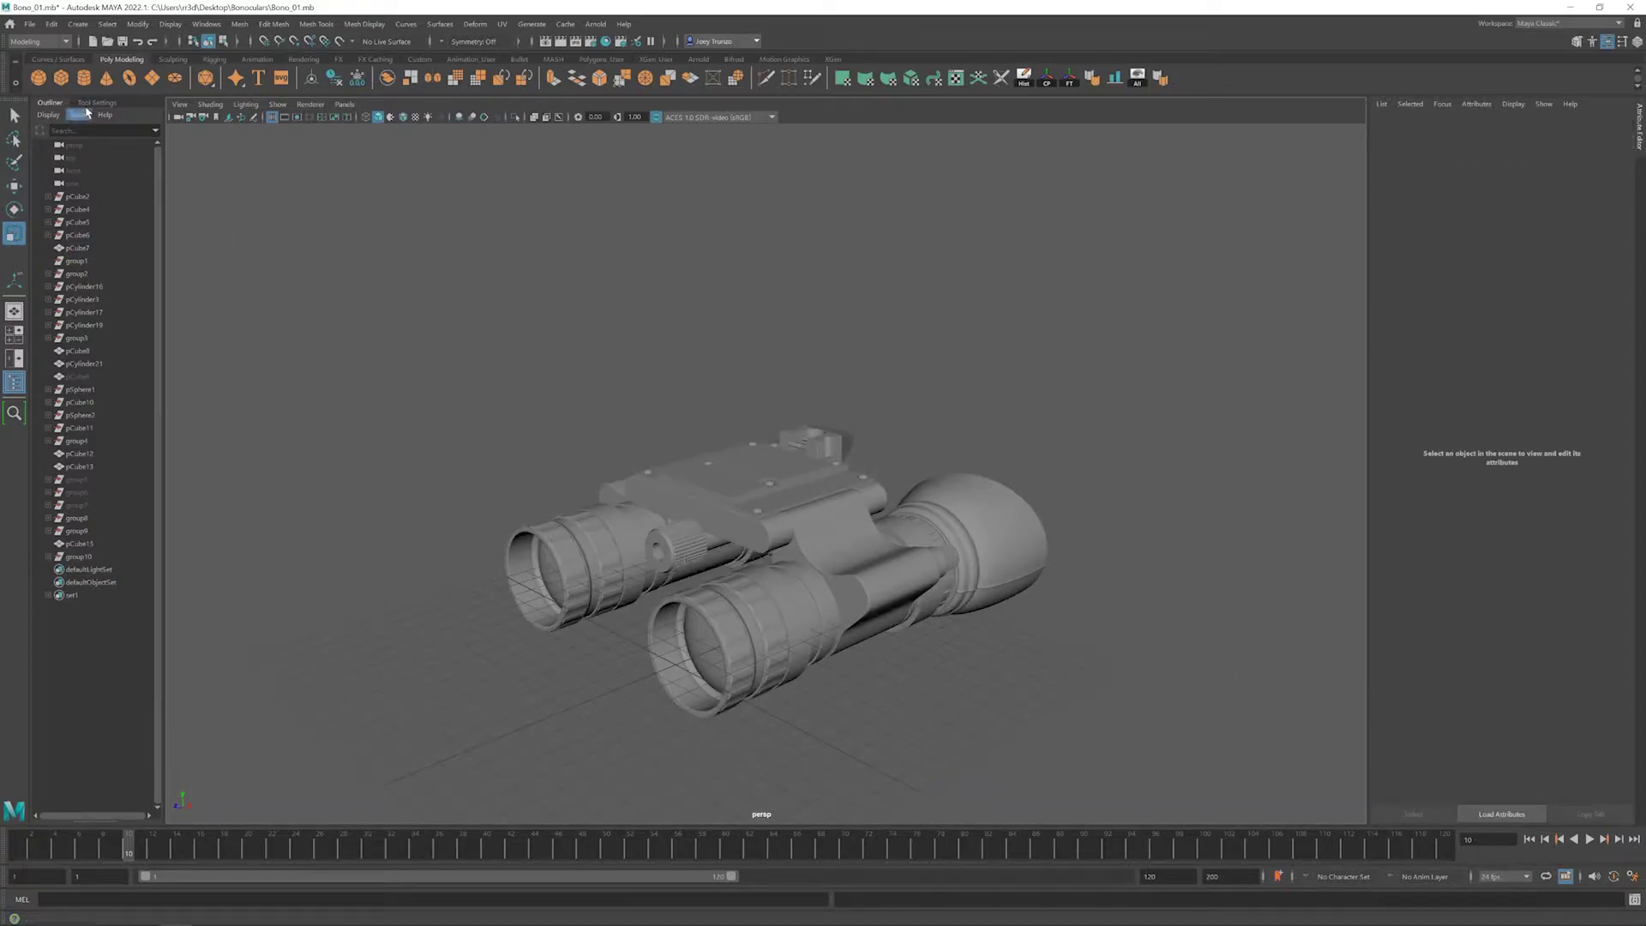
# - Create a polygon cylinder, rotate it to lie lengthwise, then scale and position it in front of the top plate
pyautogui.click(83, 83)
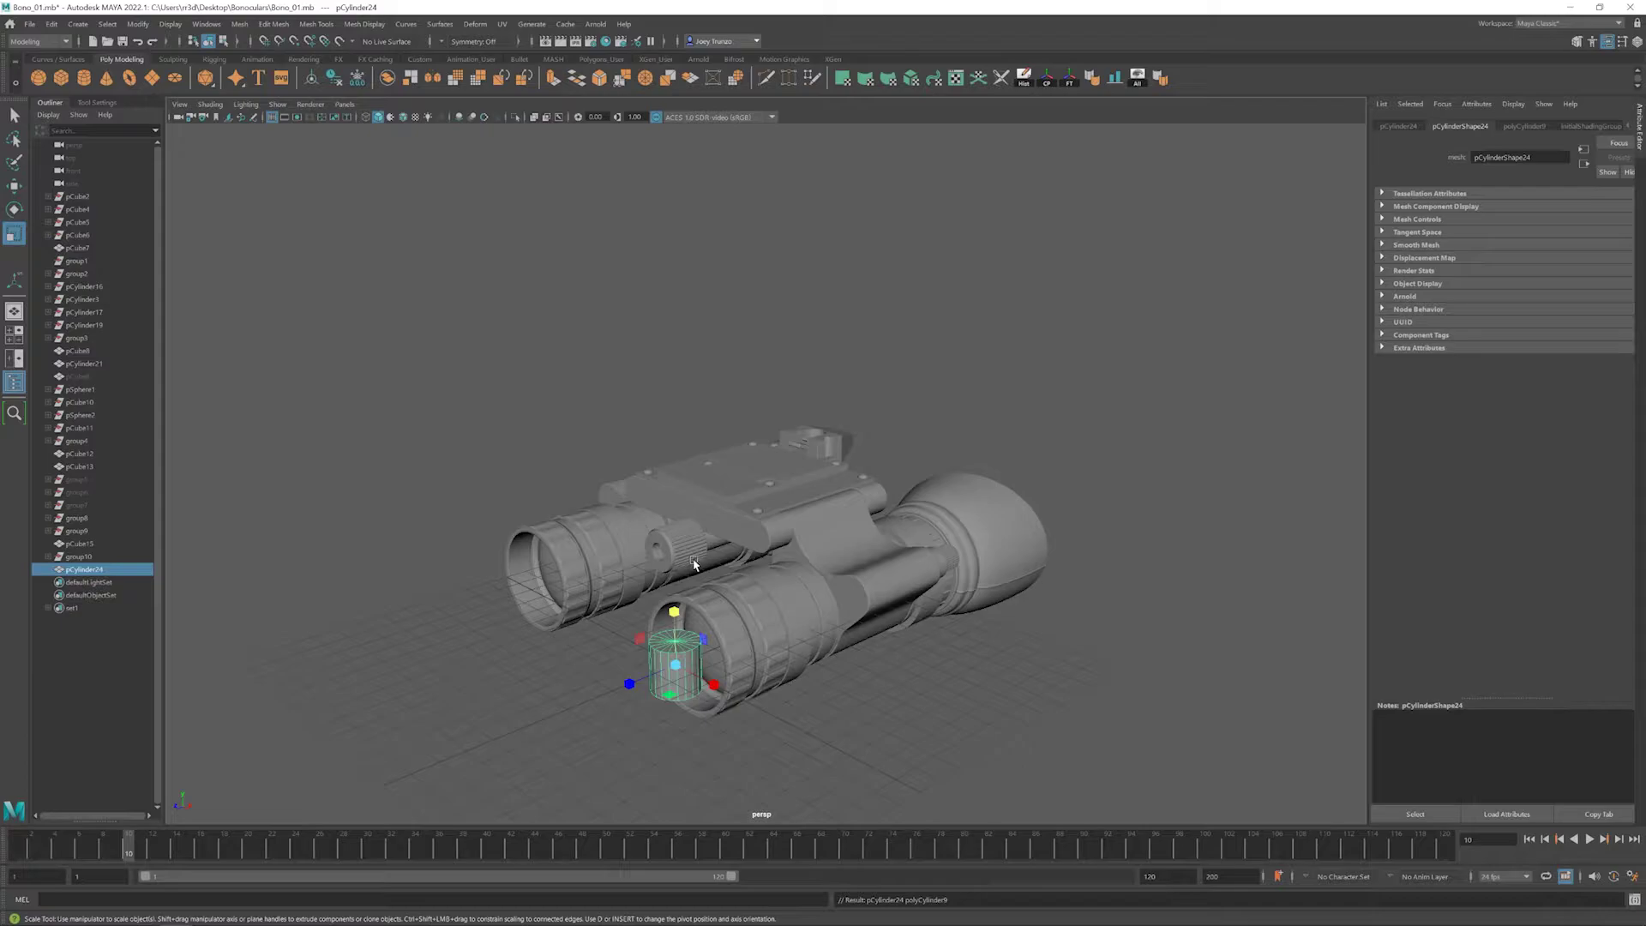
pyautogui.press('e')
pyautogui.moveTo(656, 653); pyautogui.dragTo(718, 476)
pyautogui.press('w')
pyautogui.keyDown('shift'); pyautogui.click(768, 547); pyautogui.keyUp('shift')
pyautogui.click(1125, 77)
pyautogui.press('r')
pyautogui.click(645, 588)
pyautogui.click(662, 470)
pyautogui.press('w')
pyautogui.click(596, 499)
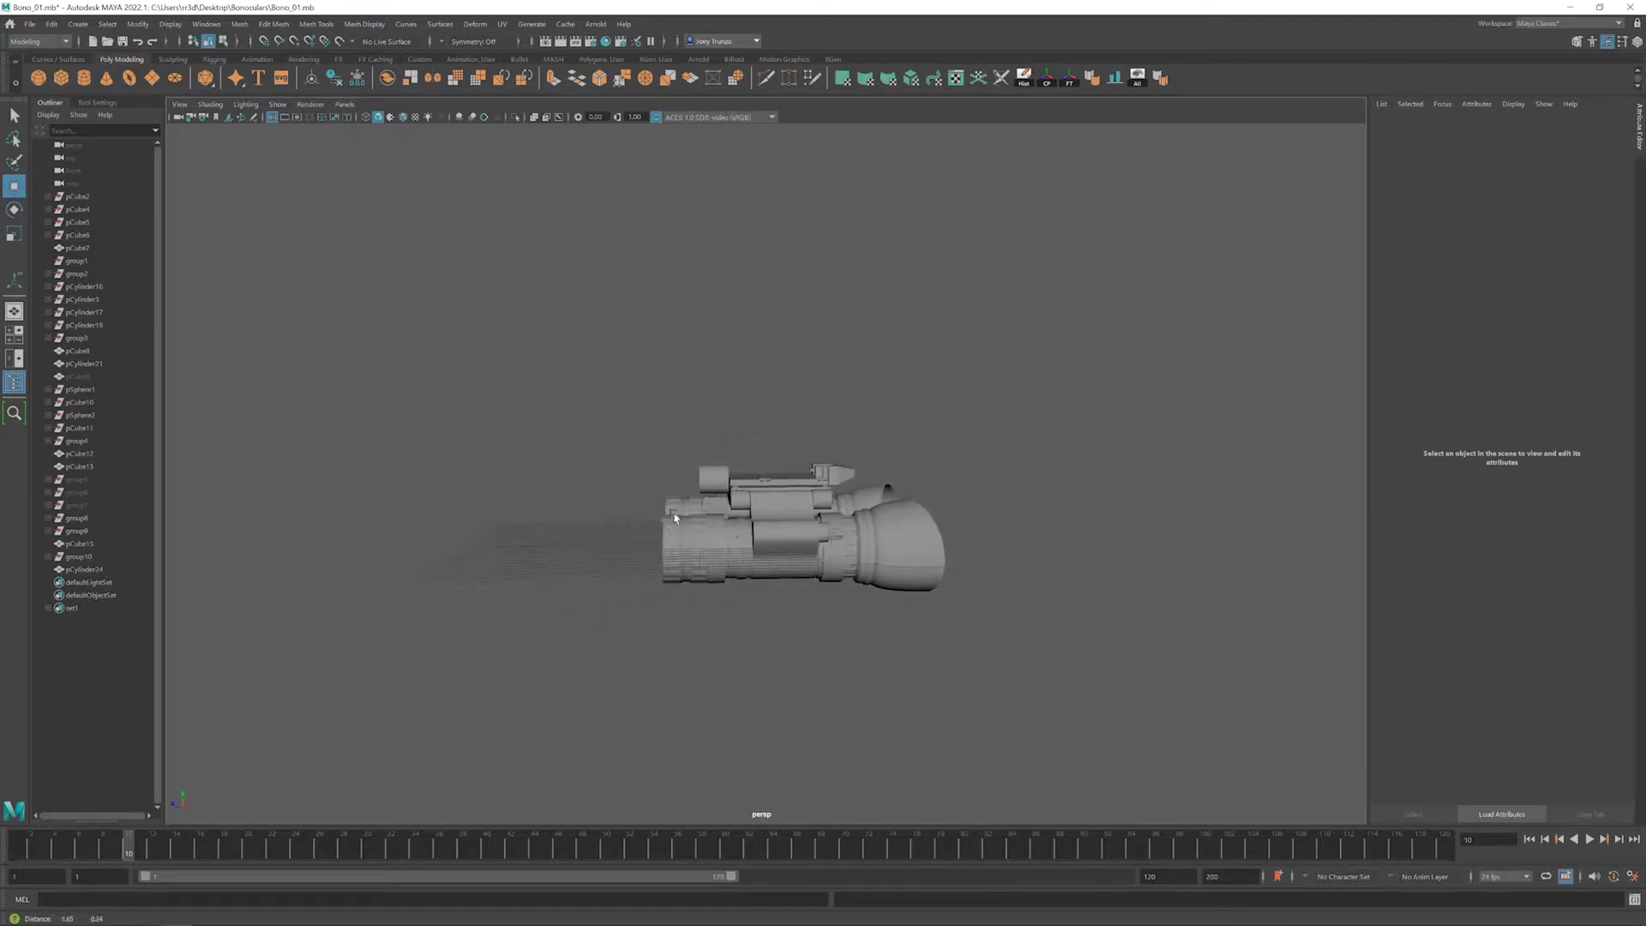
# - Duplicate the cylinder in front of the top plate, move the original forward and flatten it into a thin cap with more axis subdivisions
pyautogui.scroll(5, 719, 476)
pyautogui.click(718, 474)
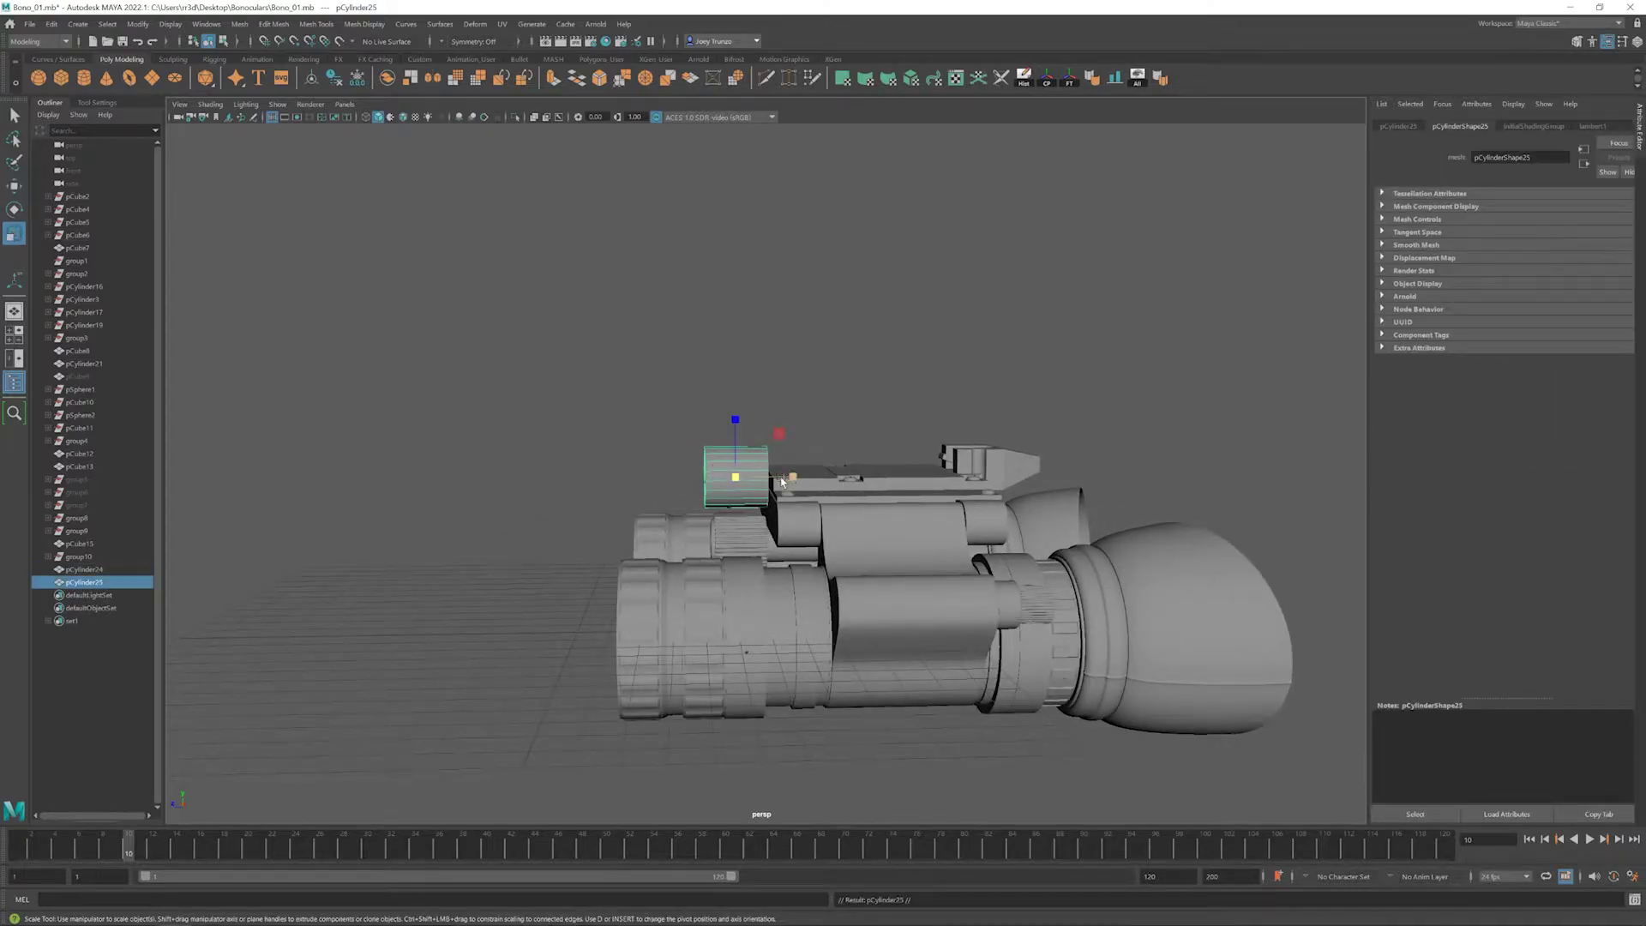
pyautogui.click(761, 453)
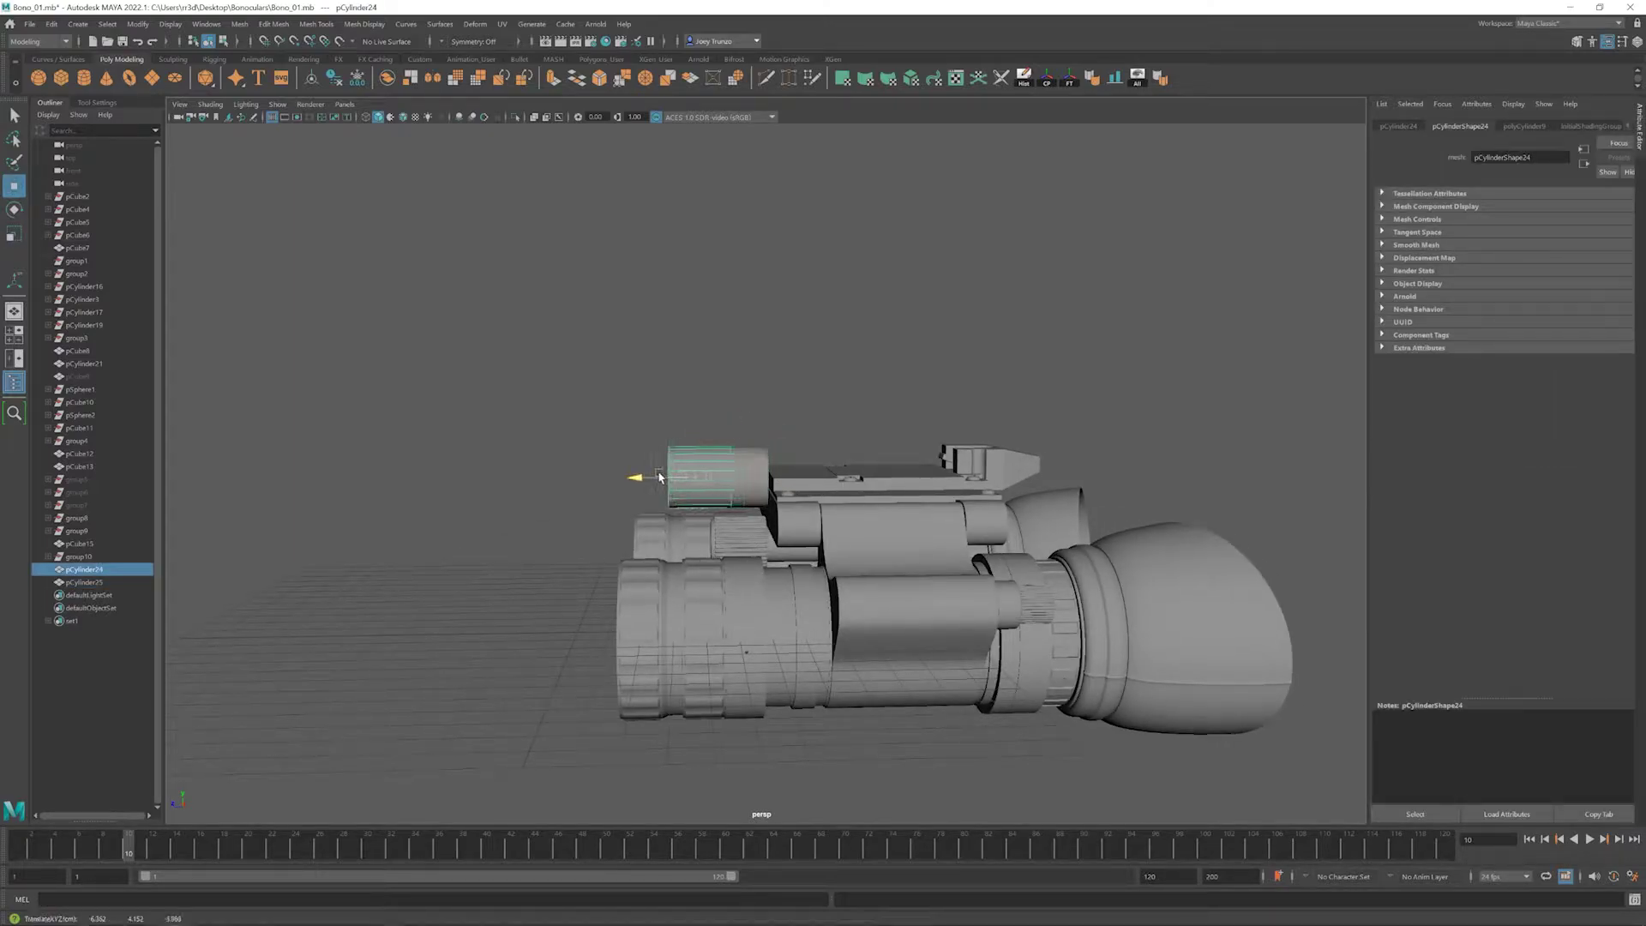
pyautogui.keyDown('alt'); pyautogui.moveTo(823, 488); pyautogui.dragTo(1196, 124); pyautogui.keyUp('alt')
pyautogui.click(1523, 126)
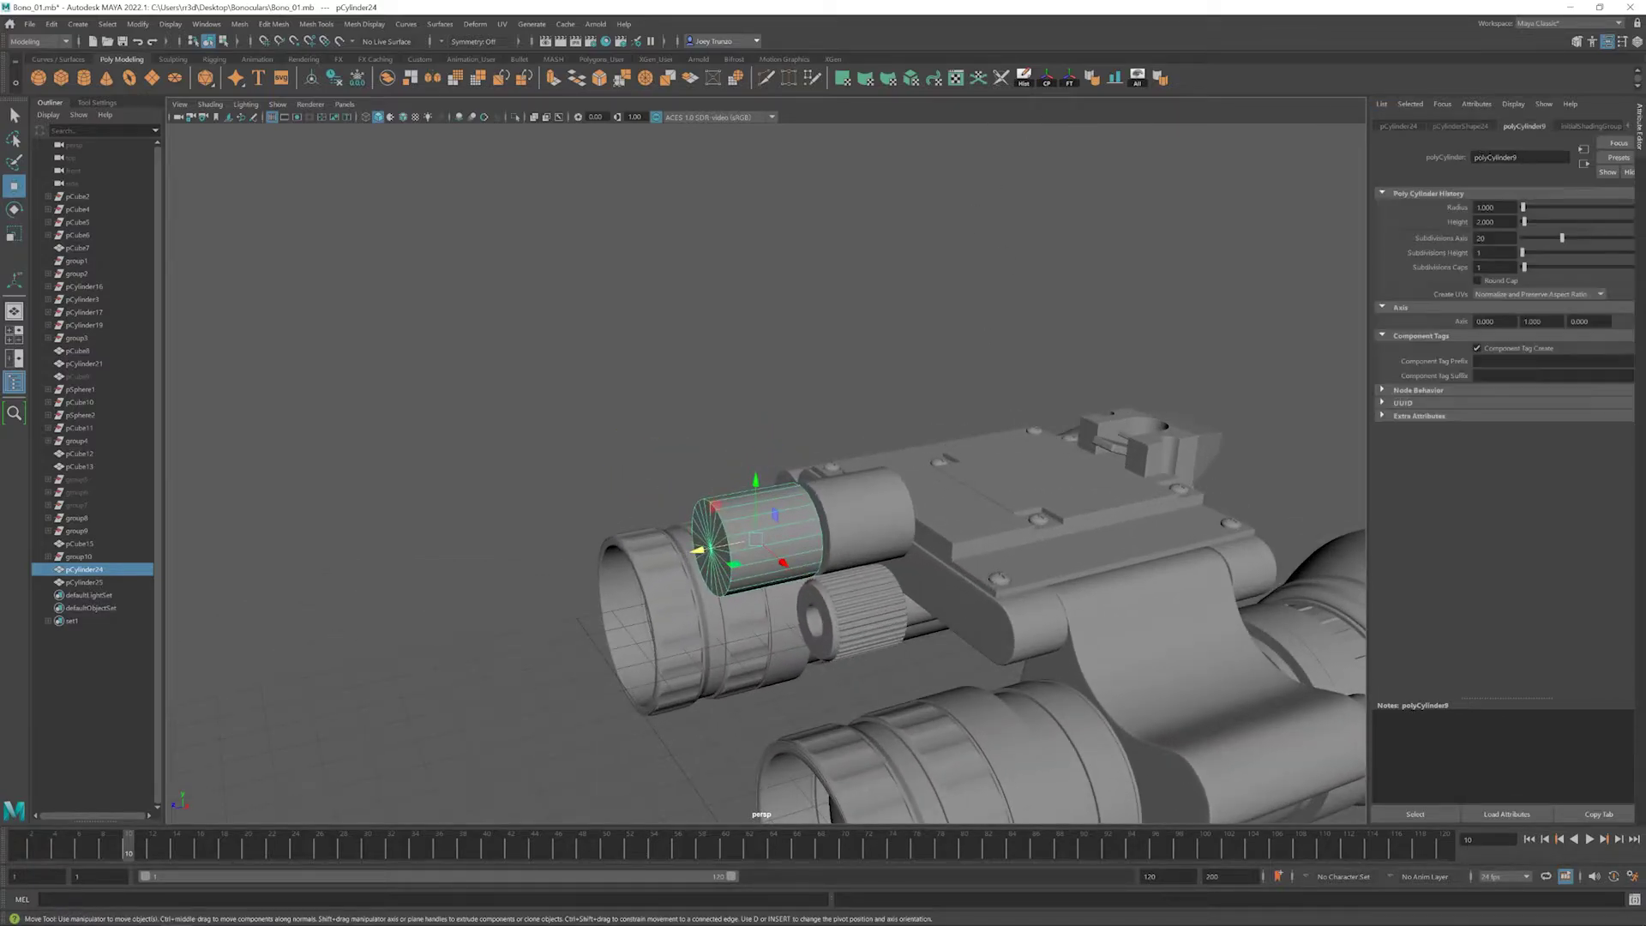
pyautogui.moveTo(775, 515); pyautogui.dragTo(755, 566)
pyautogui.click(943, 343)
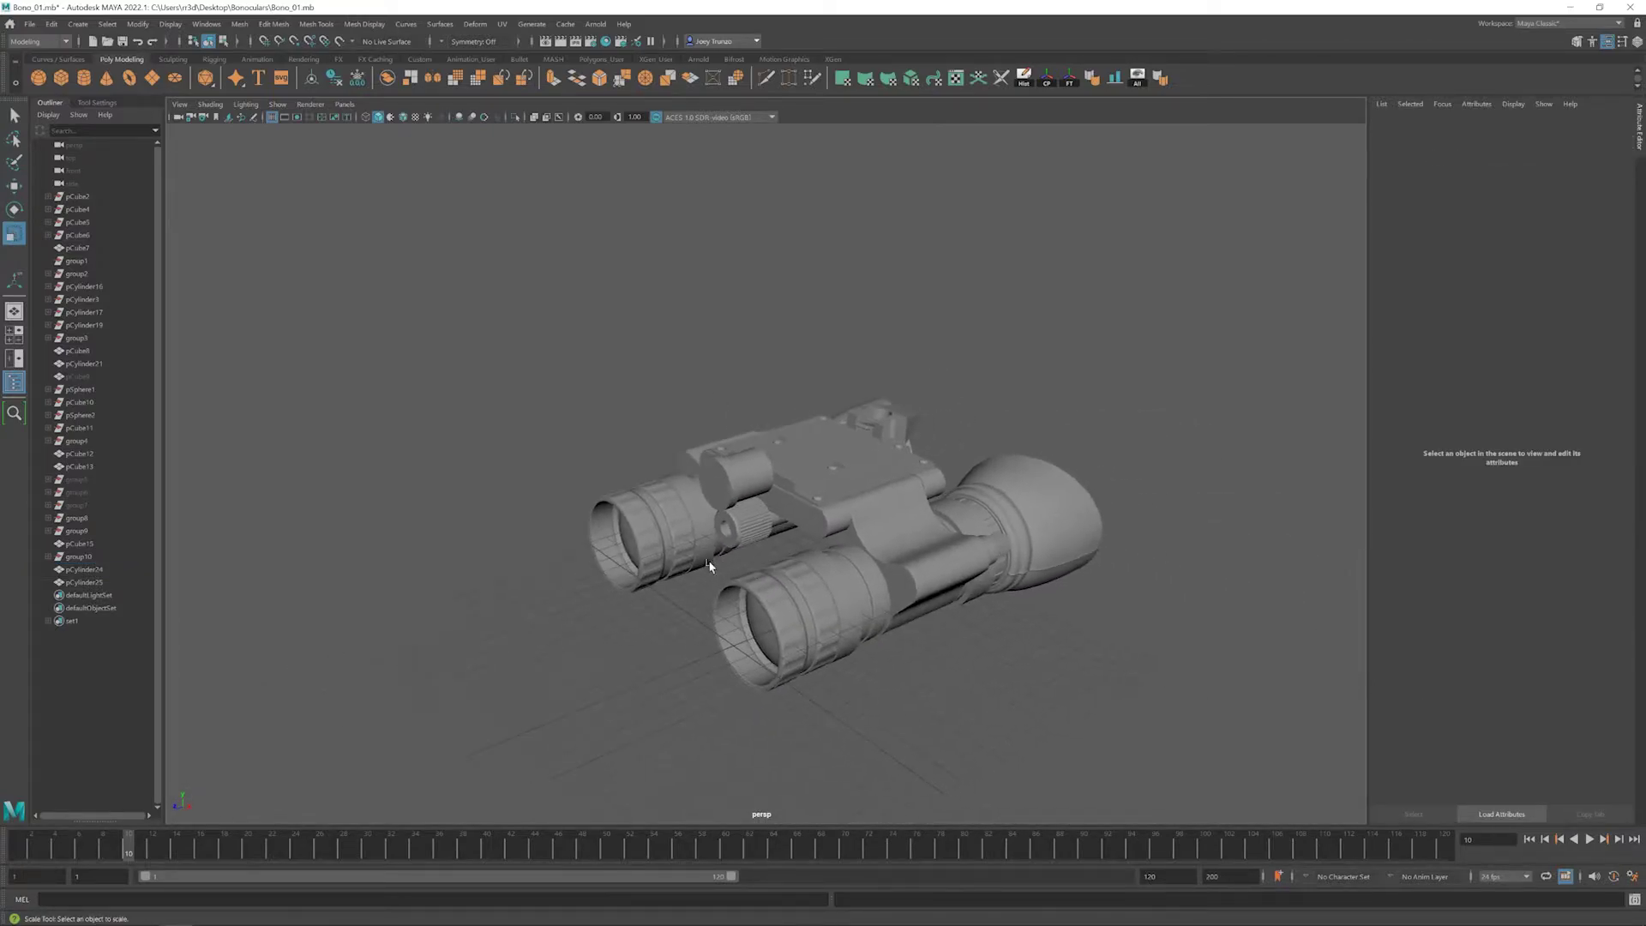
# - Position the thin cap against the front of the cylinder body and move both pieces along their axis beside the top plate
pyautogui.scroll(5, 732, 586)
pyautogui.click(748, 487)
pyautogui.press('w')
pyautogui.keyDown('alt'); pyautogui.moveTo(706, 501); pyautogui.dragTo(759, 473); pyautogui.keyUp('alt')
pyautogui.click(651, 403)
pyautogui.scroll(-5, 686, 515)
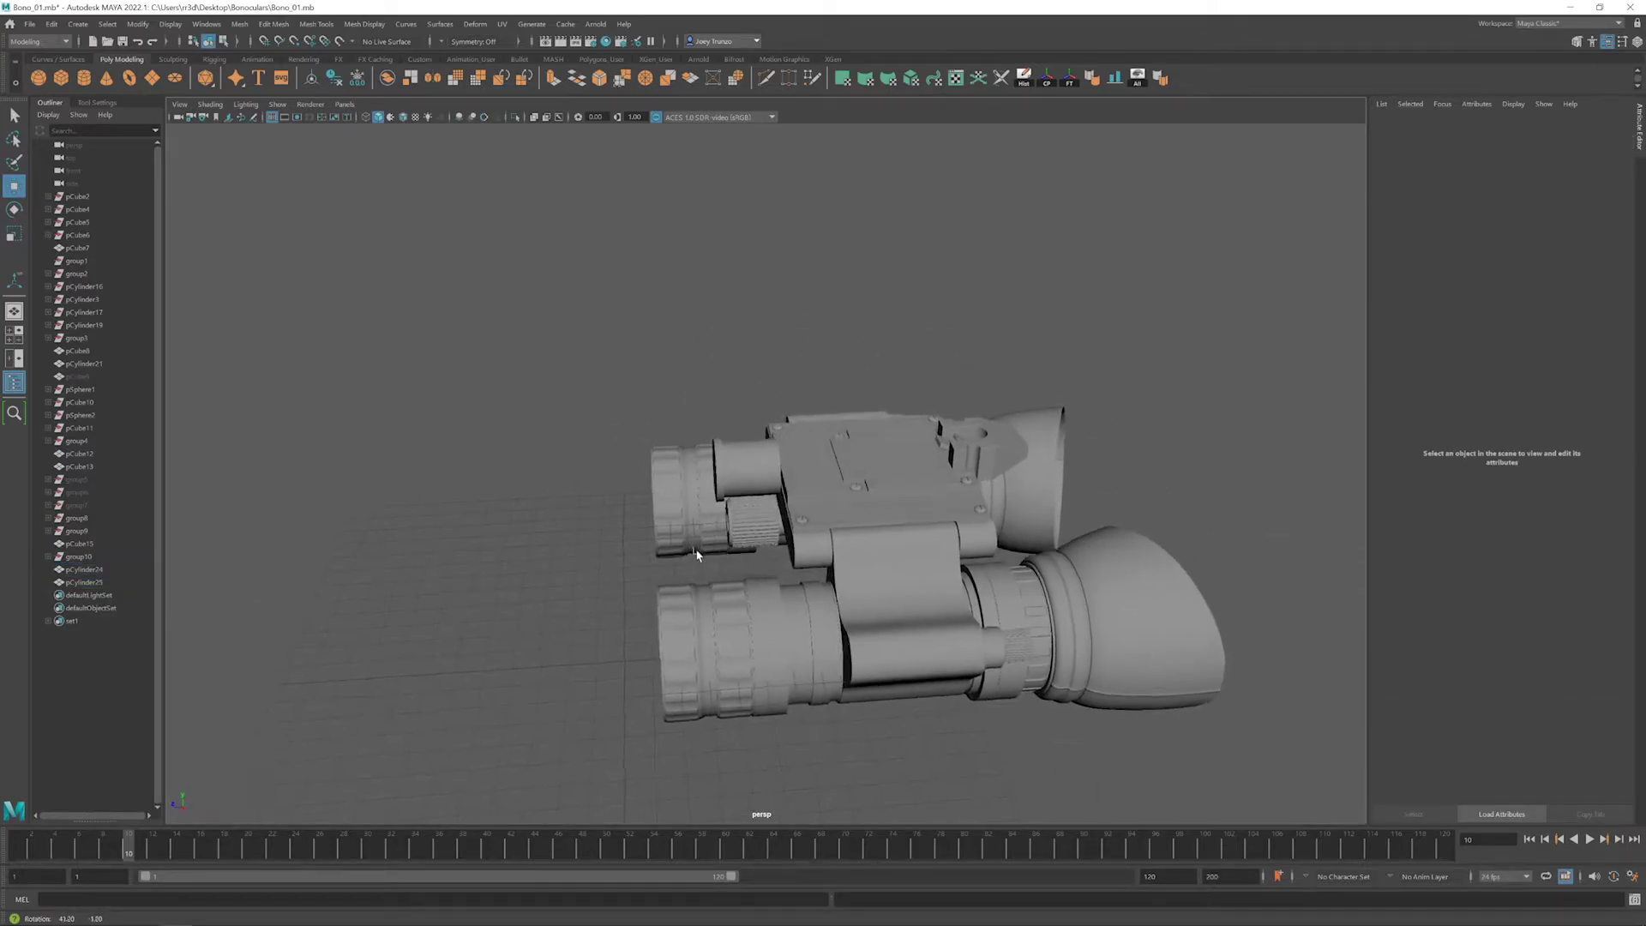
pyautogui.click(759, 473)
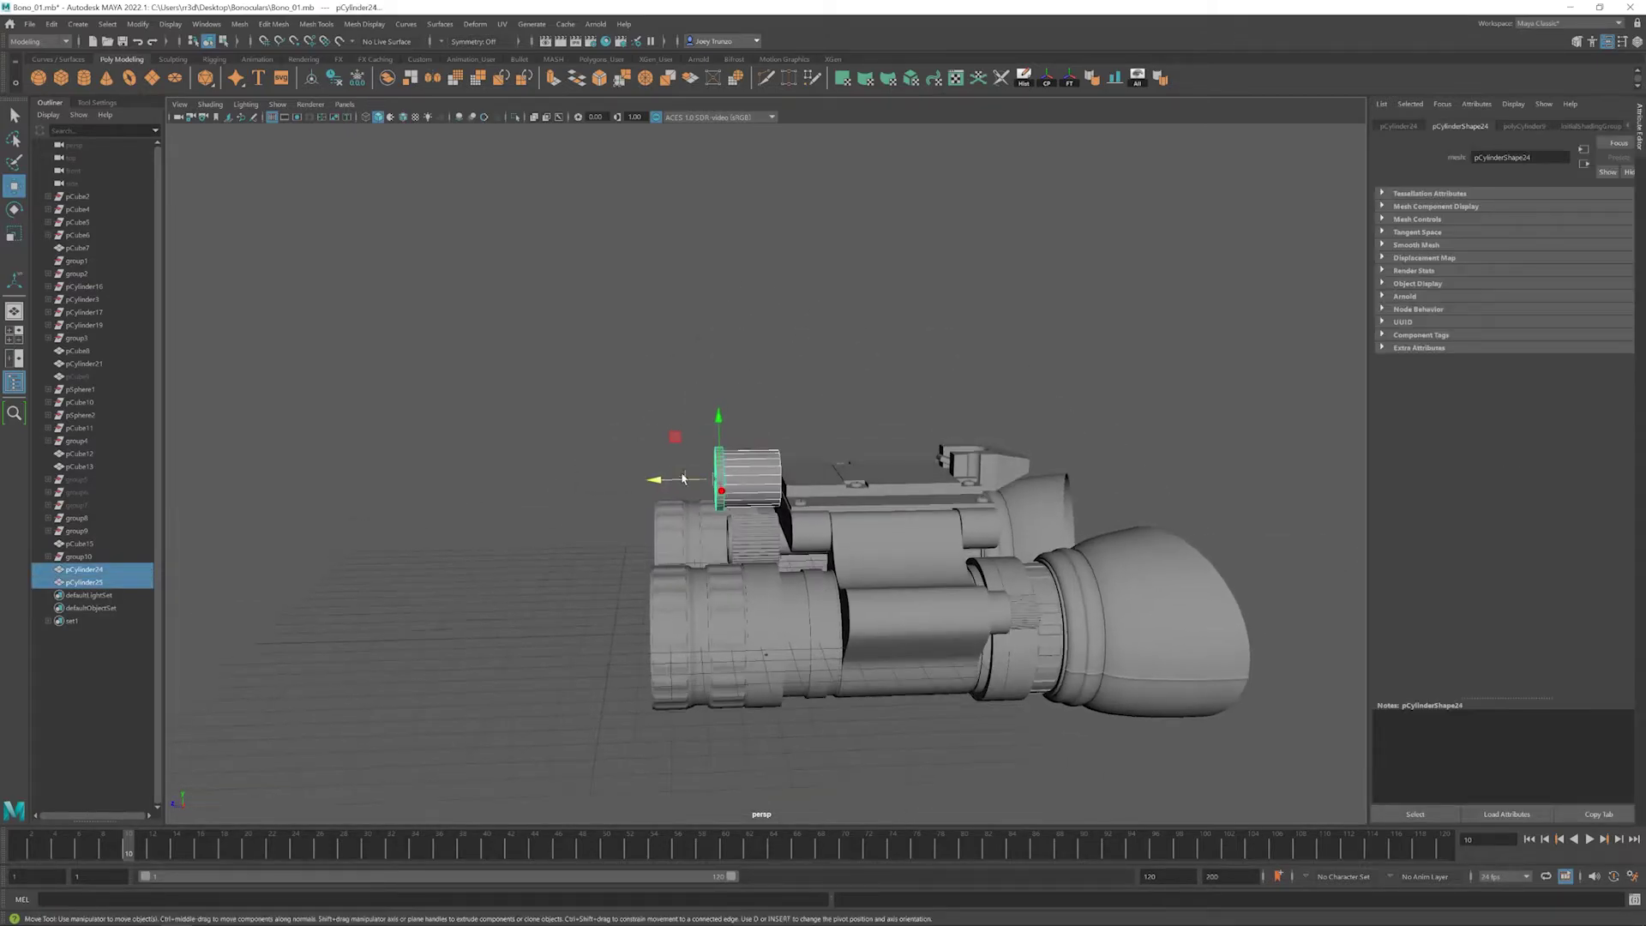
# - Duplicate the cylinder body and shrink the copy into a short, narrower connector between the body and the top plate
pyautogui.scroll(4, 724, 480)
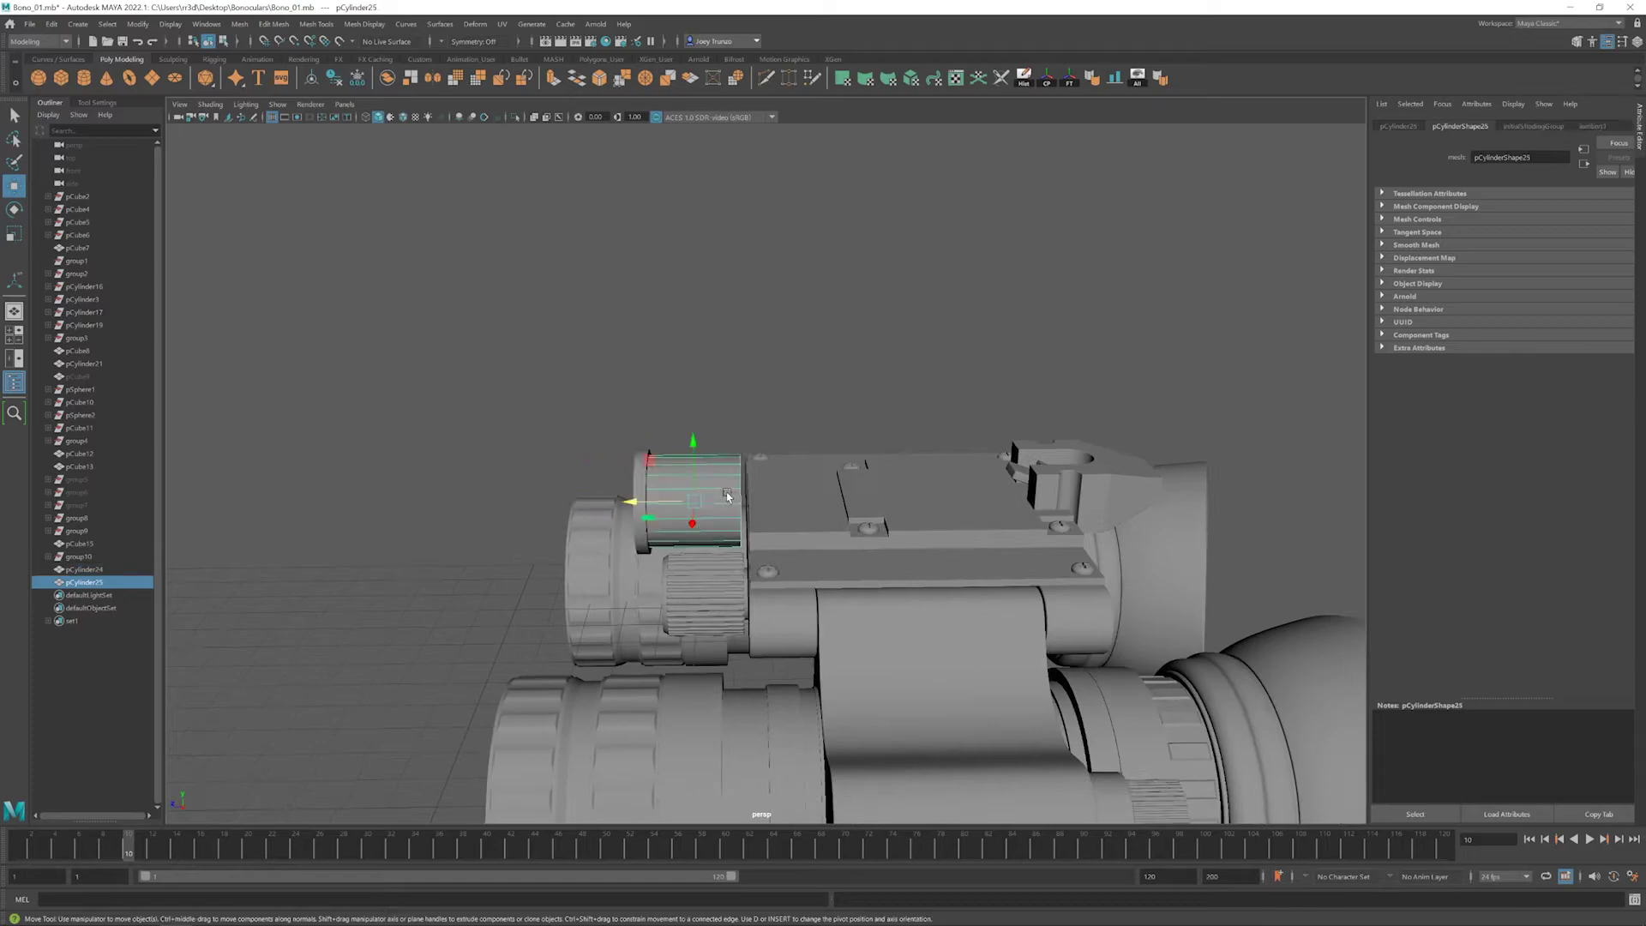
pyautogui.hotkey('ctrl', 'd')
pyautogui.press('r')
pyautogui.moveTo(694, 501); pyautogui.dragTo(683, 499)
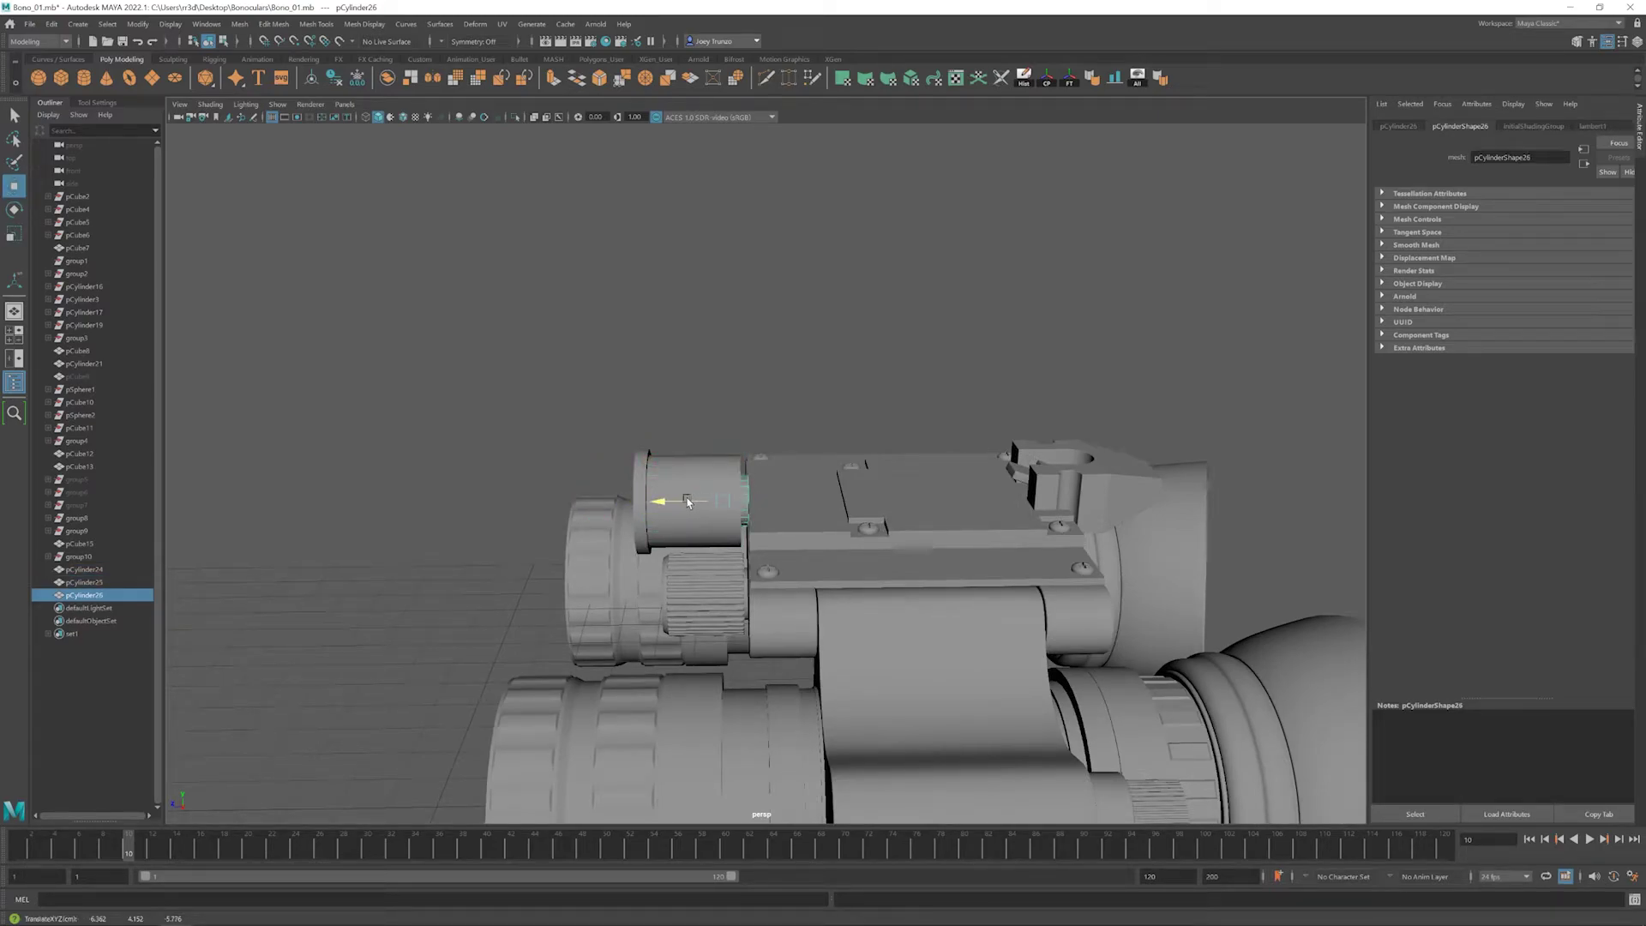
pyautogui.press('r')
pyautogui.moveTo(722, 500); pyautogui.dragTo(699, 500)
pyautogui.press('w')
# - Adjust the connector's end vertices lengthwise to fit the gap between the cylinder body and the top plate
pyautogui.press('F9')
pyautogui.moveTo(753, 399); pyautogui.dragTo(731, 549)
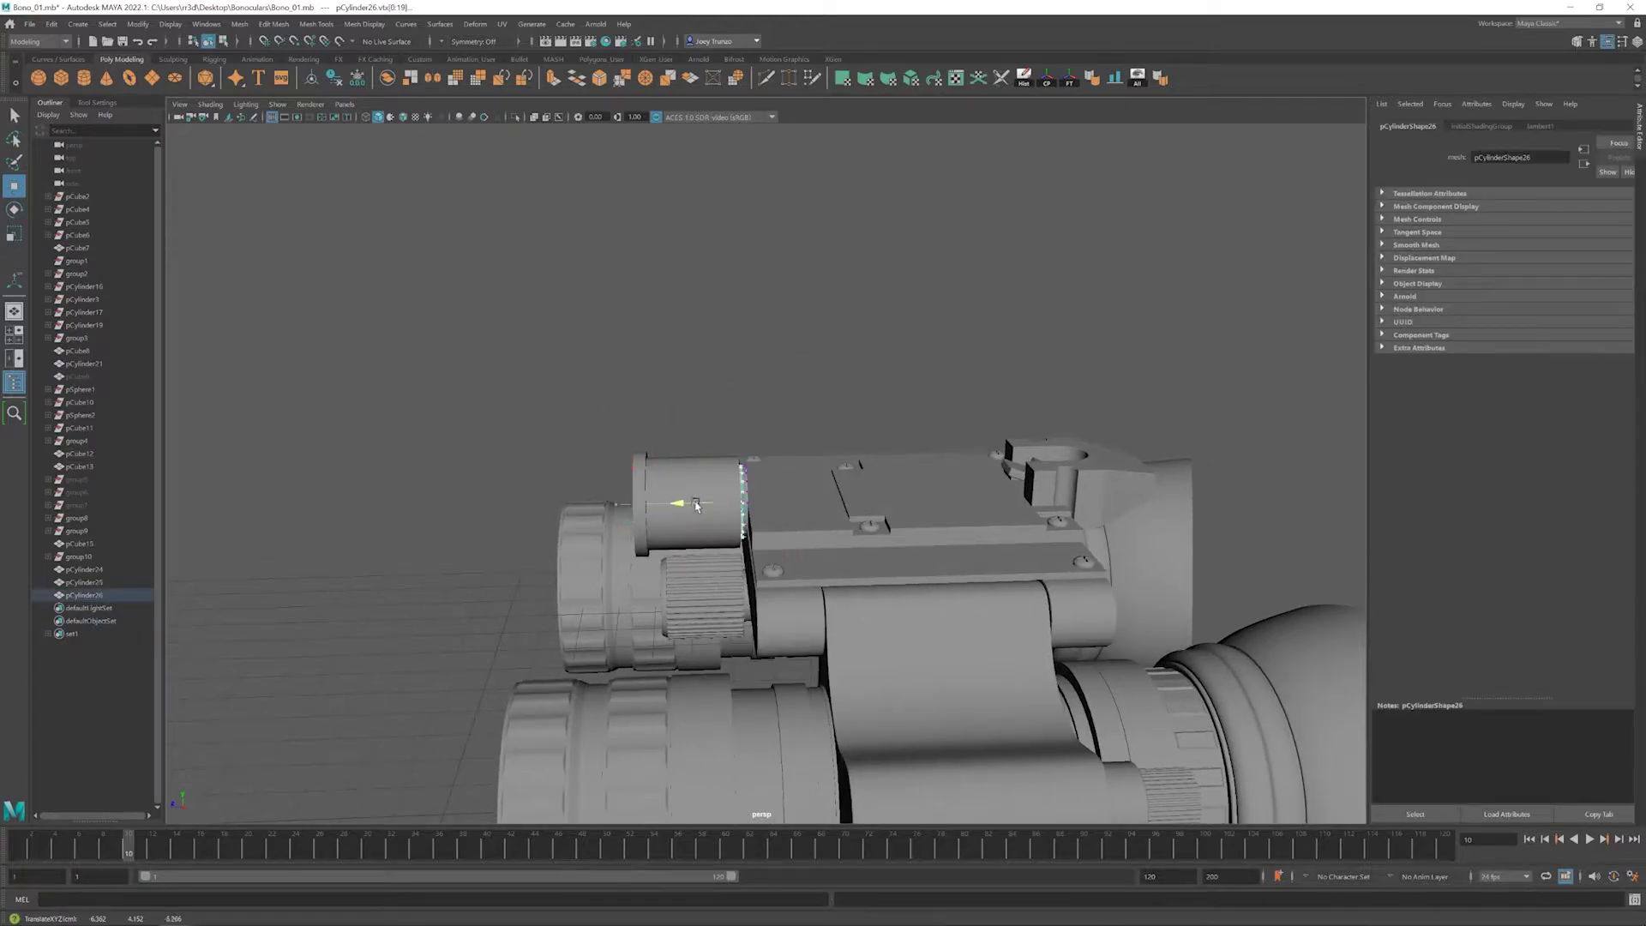
pyautogui.press('F11')
pyautogui.scroll(3, 747, 546)
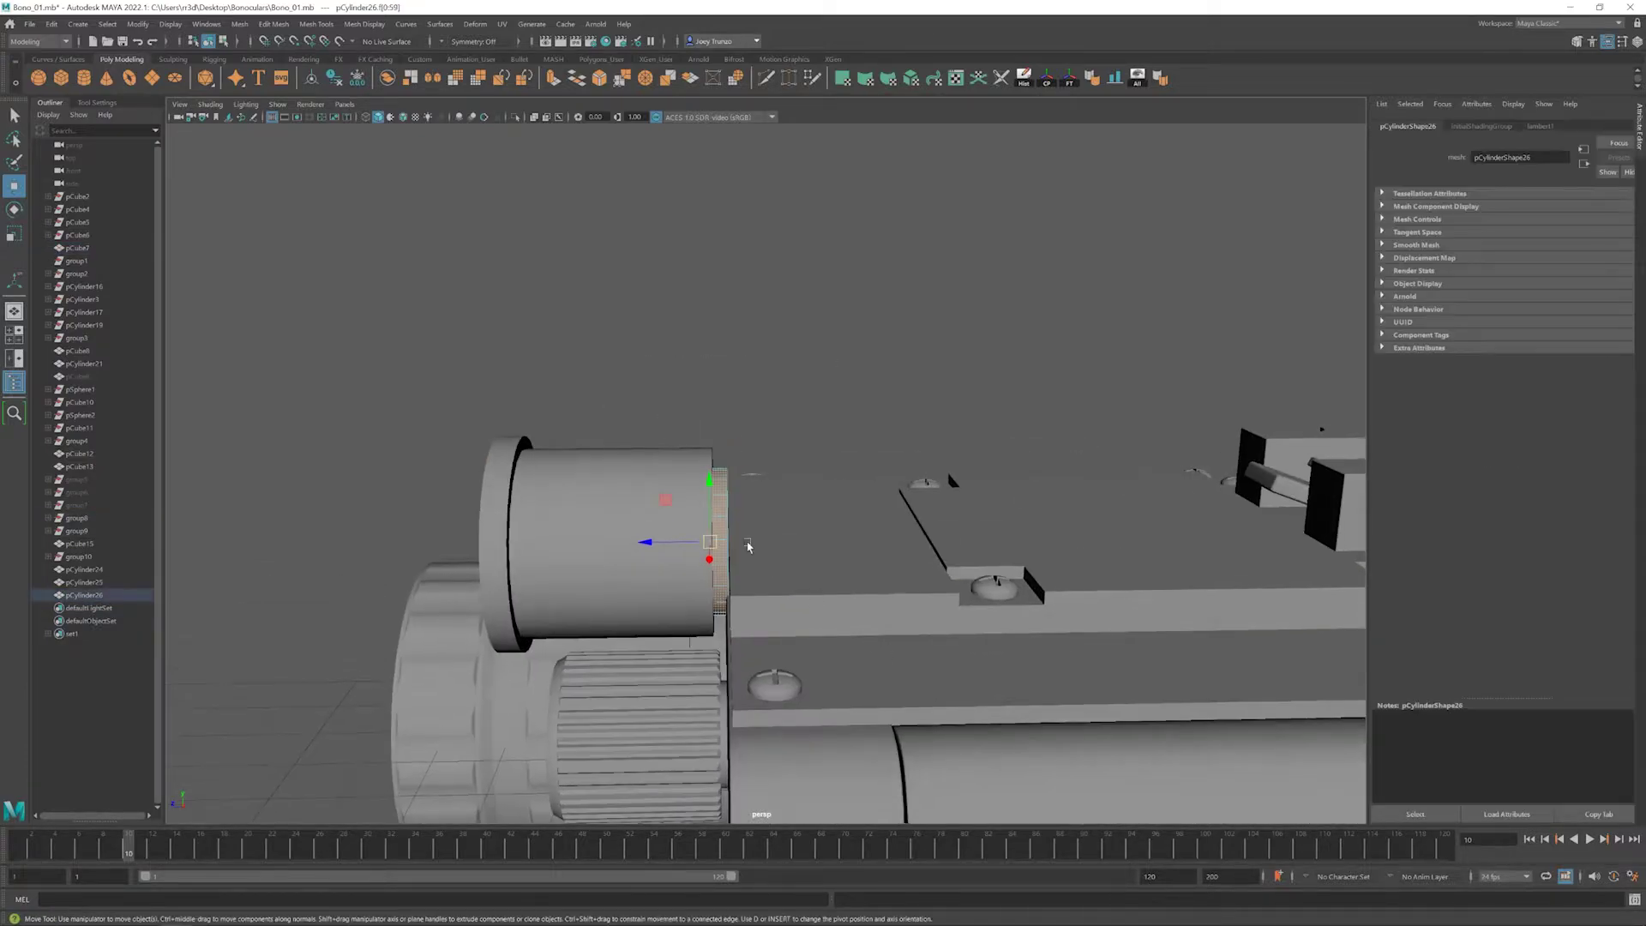
pyautogui.moveTo(682, 677); pyautogui.dragTo(685, 676)
# - Bevel the cylinder body's rear rim edges with a fraction of 0.050 and 2 segments
pyautogui.keyDown('alt'); pyautogui.moveTo(684, 676); pyautogui.dragTo(692, 531); pyautogui.keyUp('alt')
pyautogui.click(692, 532)
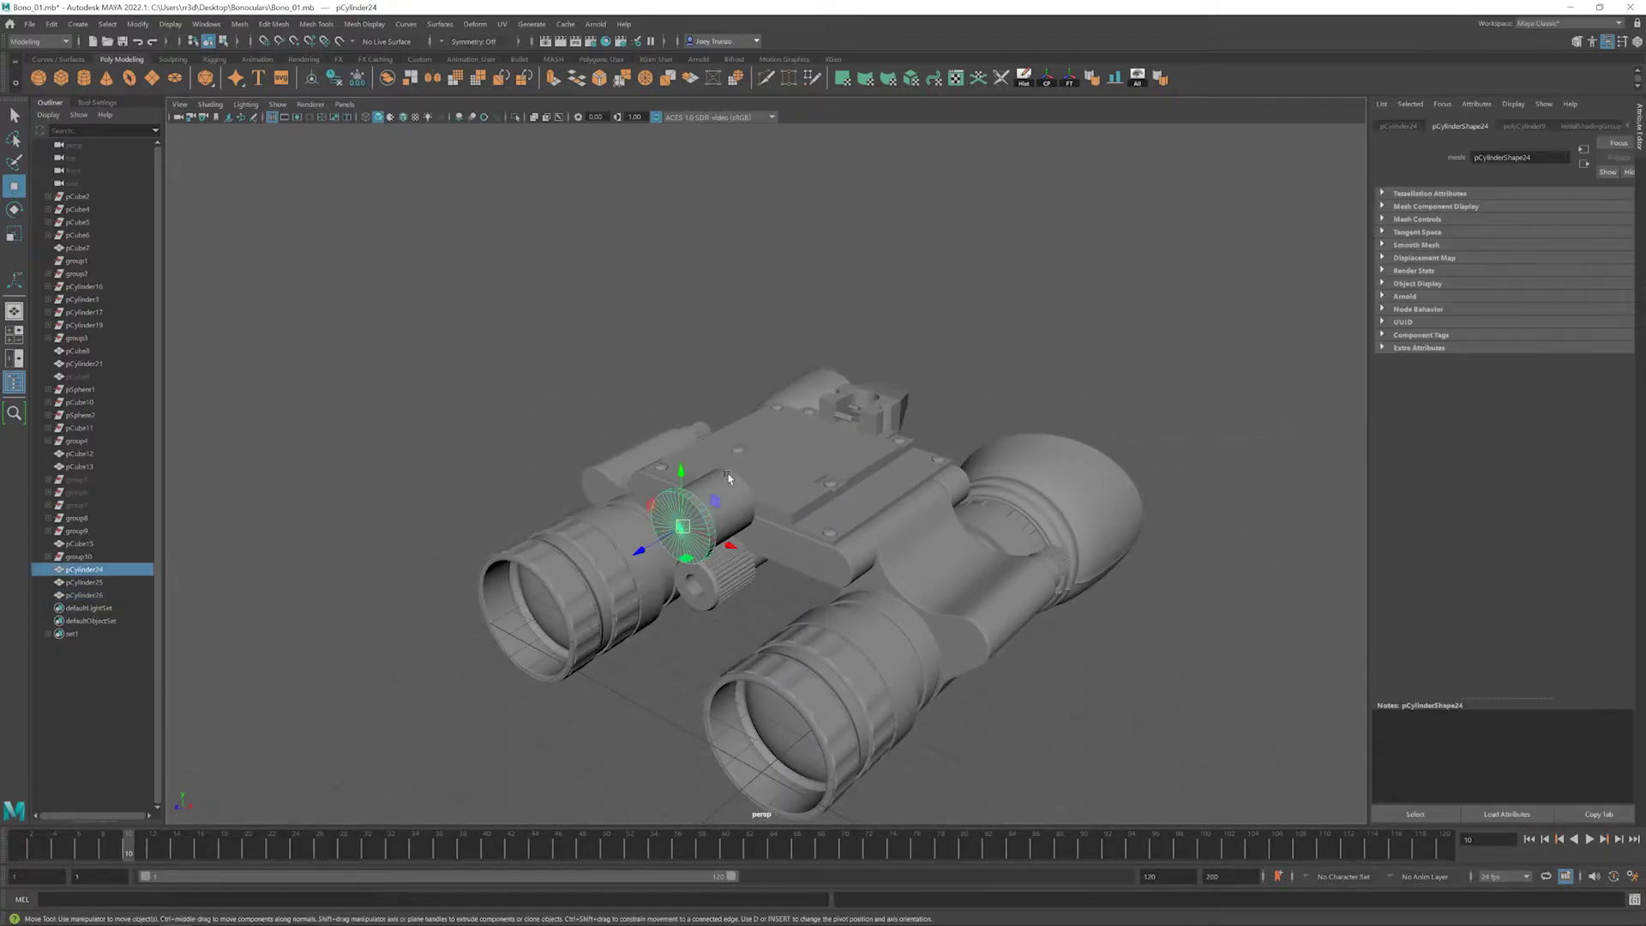
pyautogui.scroll(4, 692, 531)
pyautogui.click(274, 24)
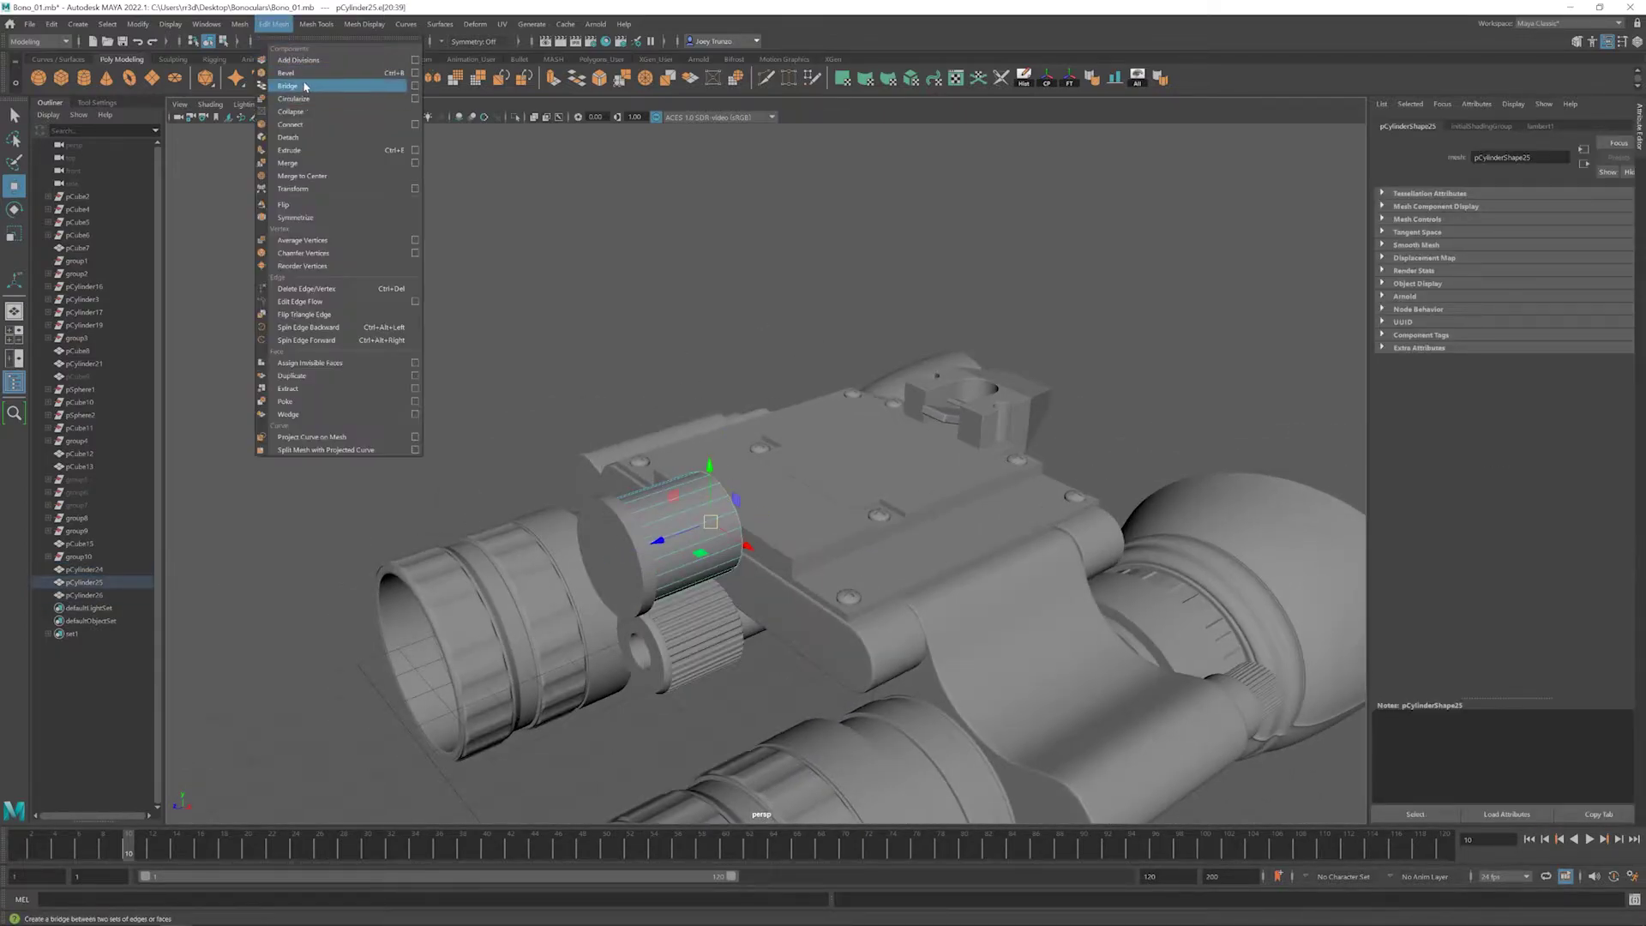
pyautogui.click(291, 72)
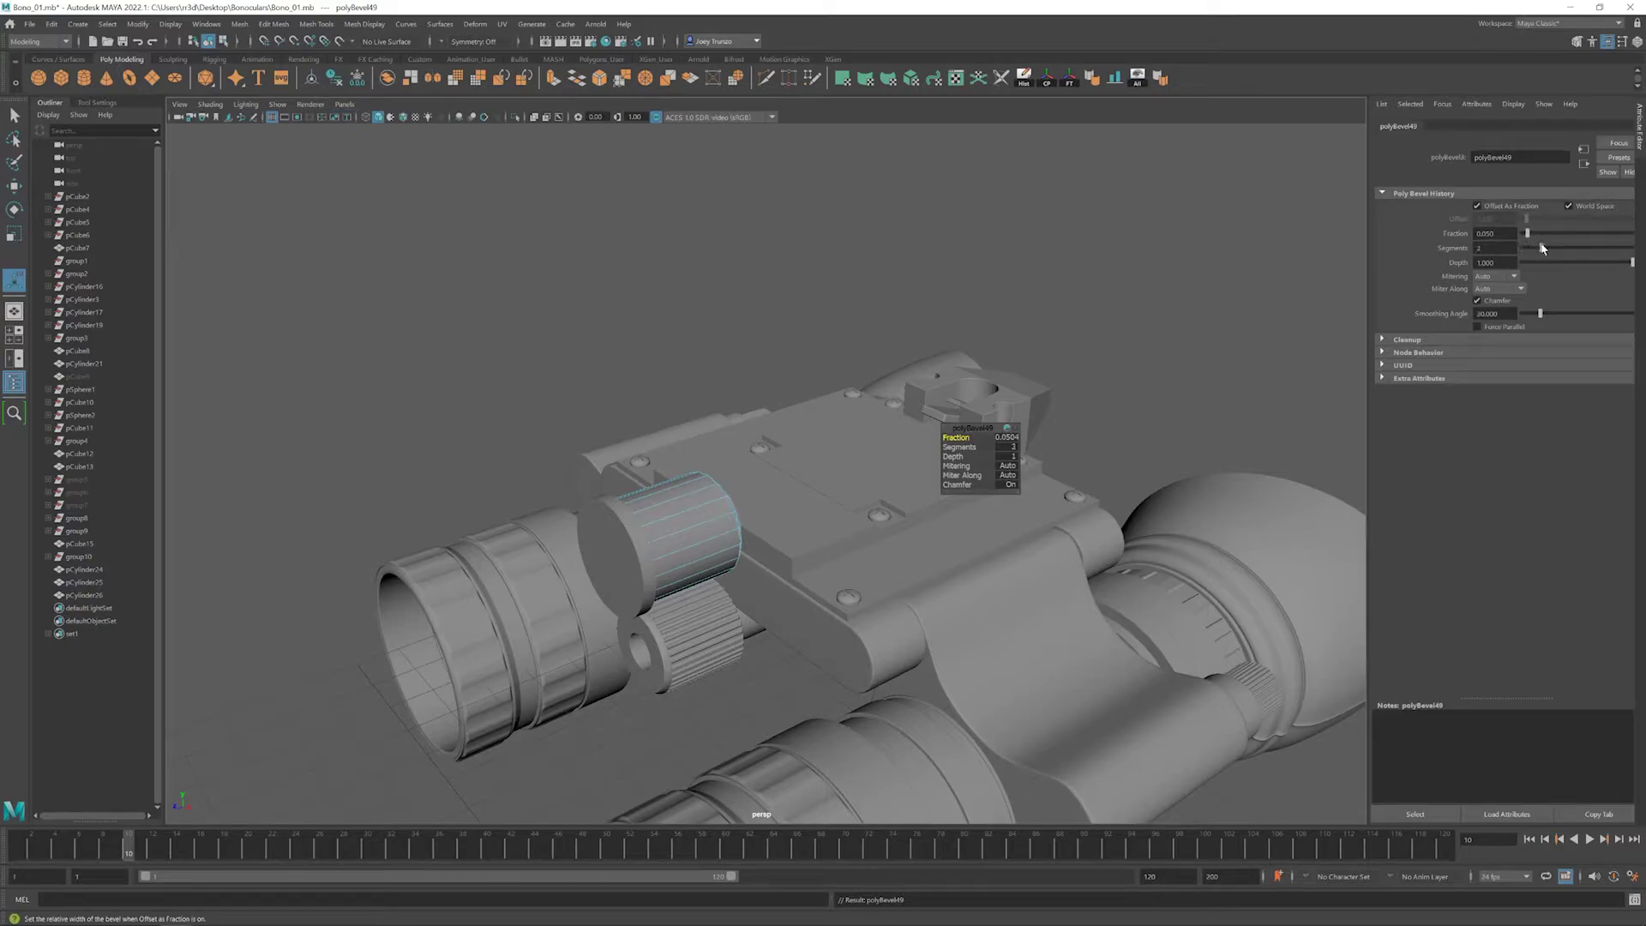
pyautogui.press('F8')
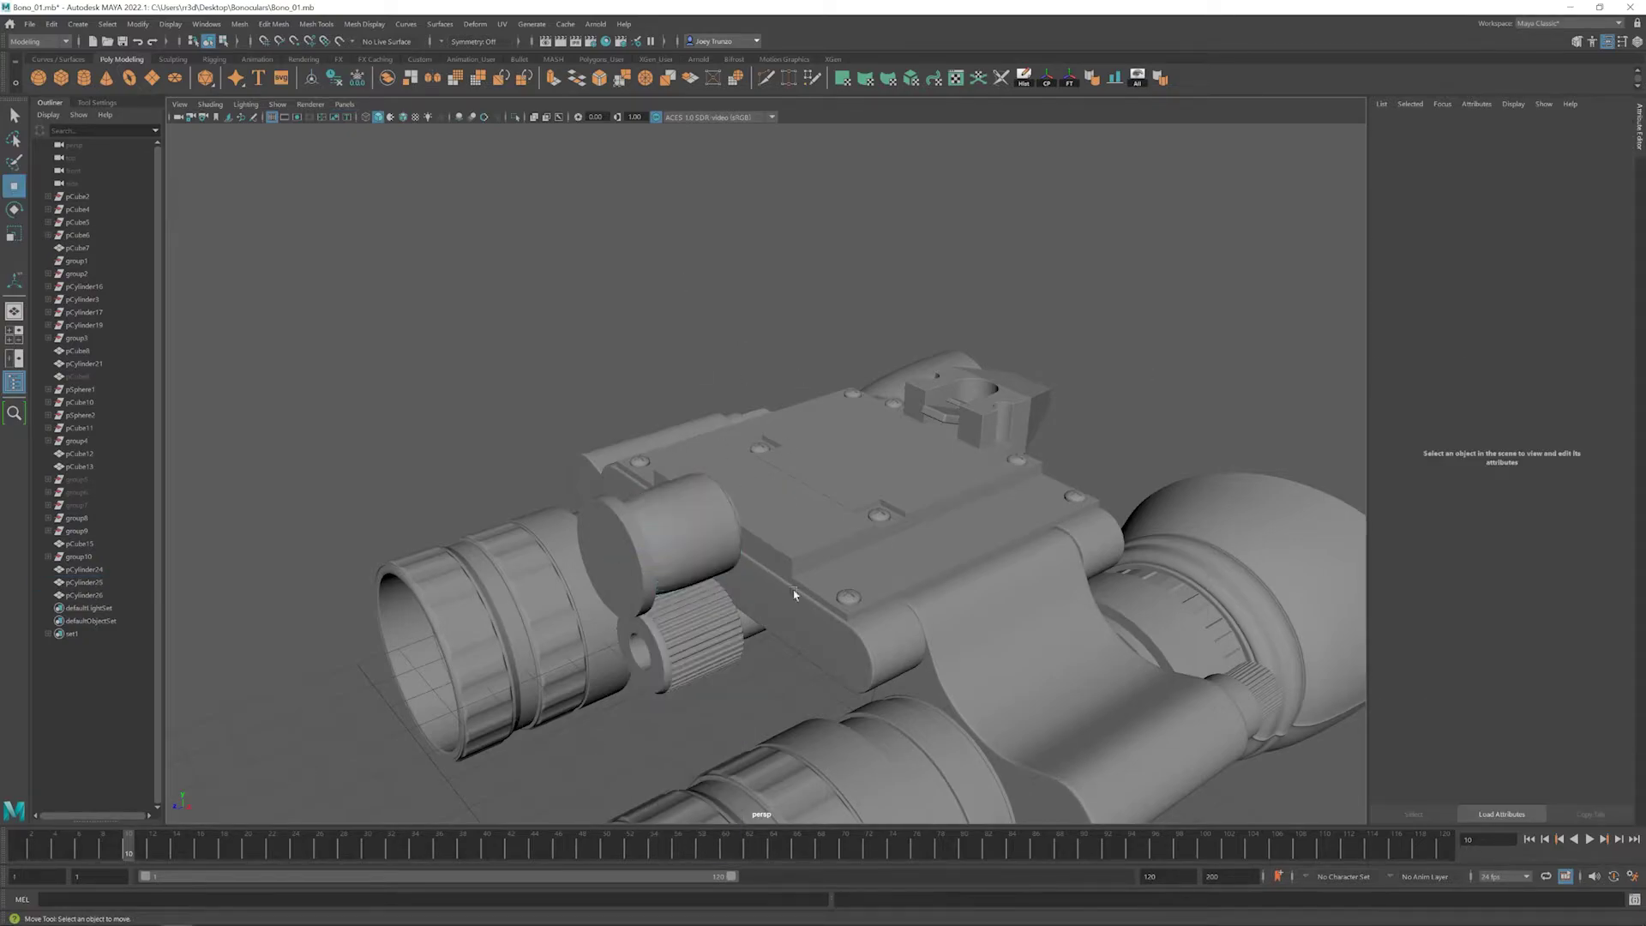
# - Isolate the cylinder body, insert an edge loop near its front rim, and bring the rest of the model back
pyautogui.press('w')
pyautogui.click(672, 531)
pyautogui.click(517, 117)
pyautogui.scroll(4, 771, 514)
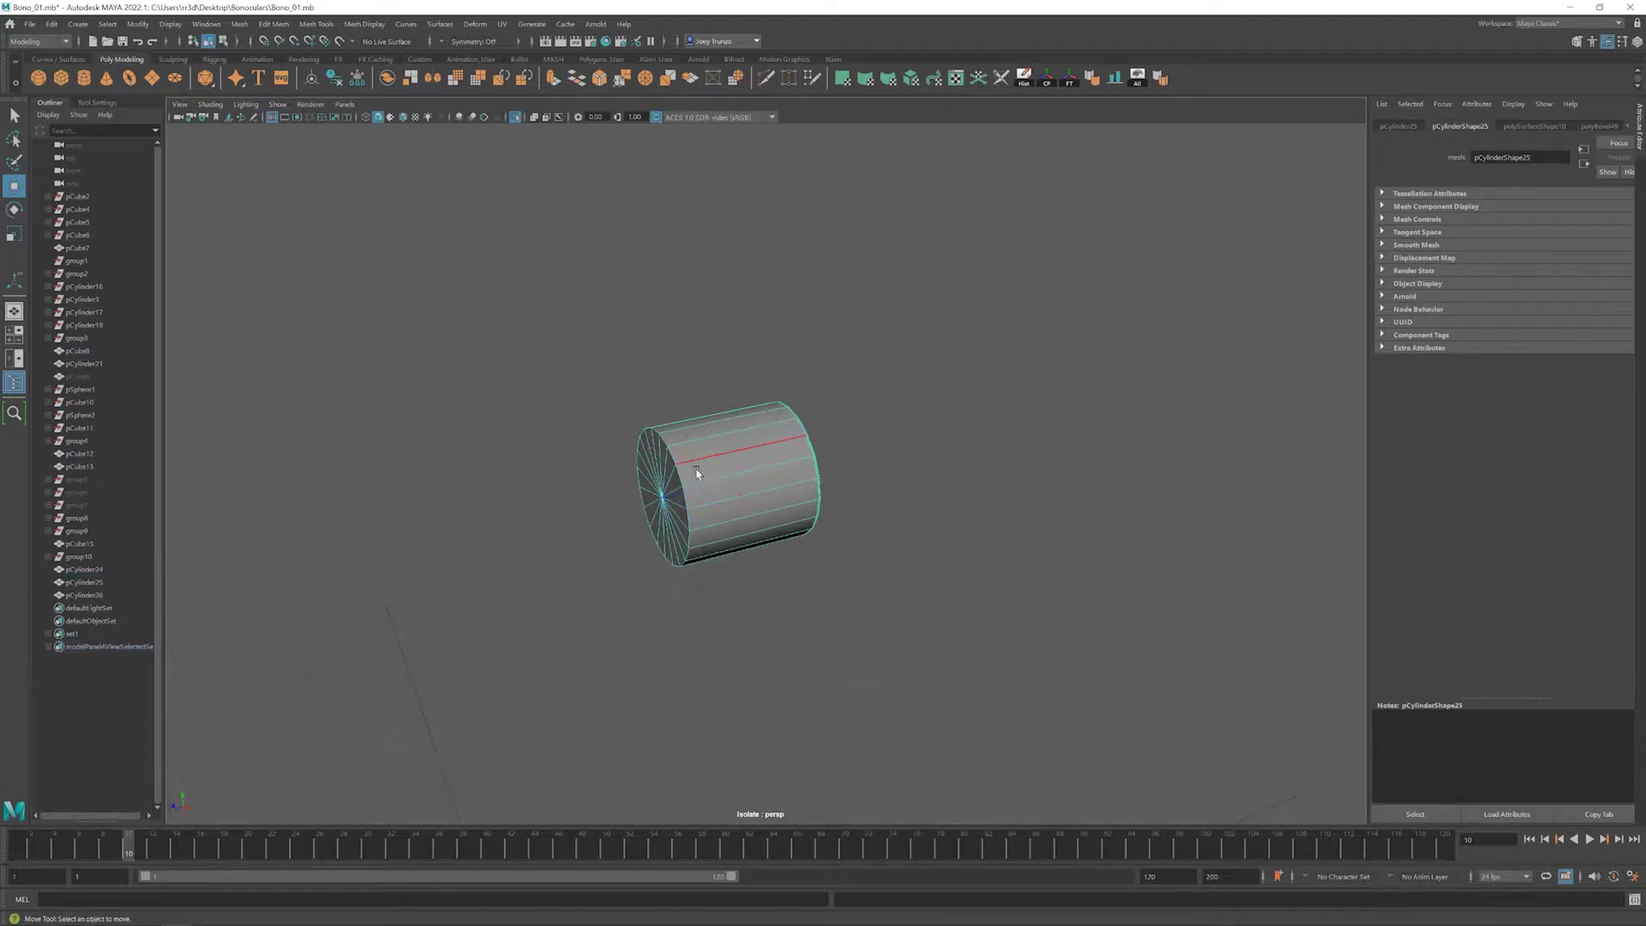
pyautogui.keyDown('shift'); pyautogui.moveTo(686, 446); pyautogui.dragTo(670, 444, button='right'); pyautogui.keyUp('shift')
pyautogui.click(96, 103)
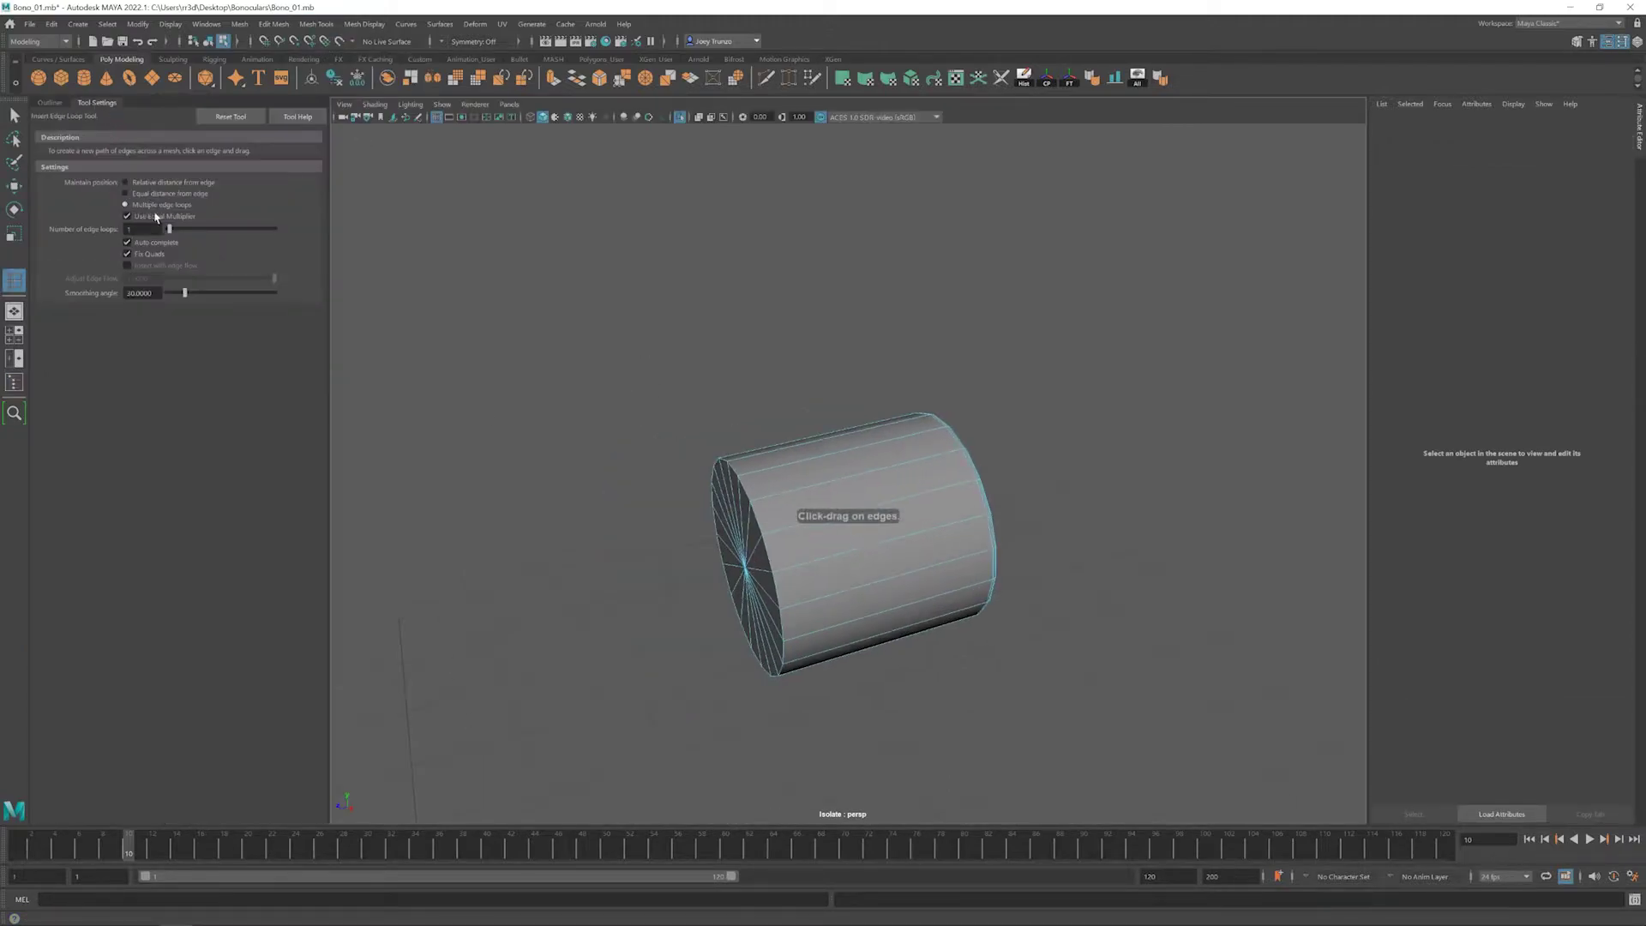
pyautogui.press('F8')
pyautogui.press('w')
pyautogui.scroll(-3, 589, 155)
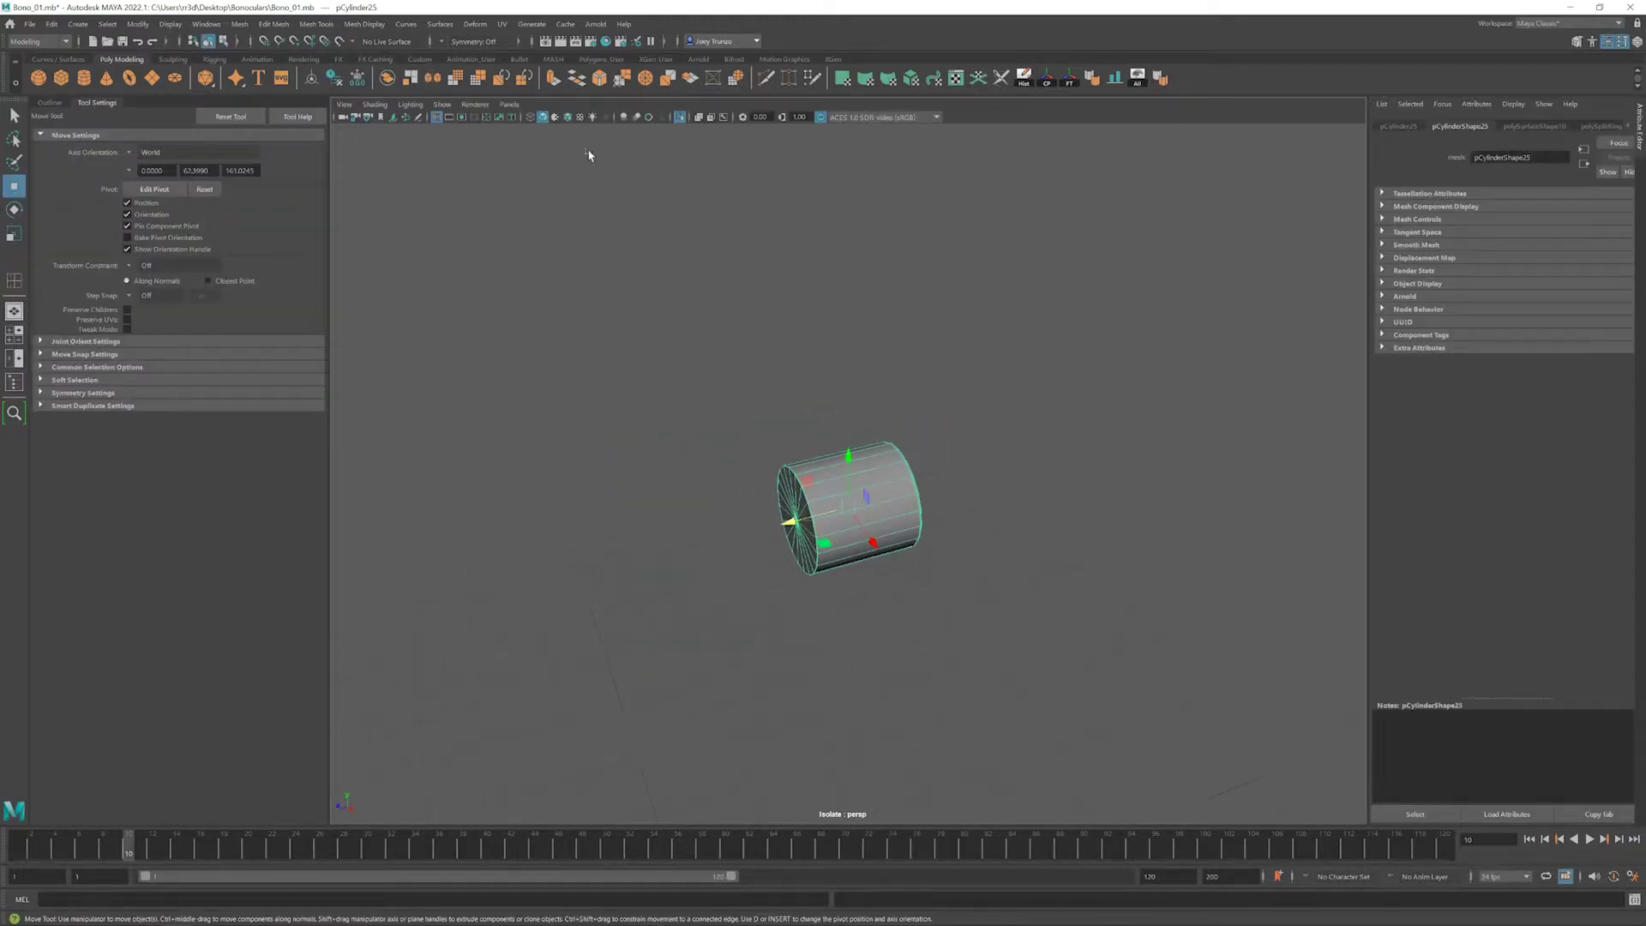
pyautogui.click(684, 117)
# - Isolate the cylinder body again, smooth its front rim, and return to the full model
pyautogui.click(754, 360)
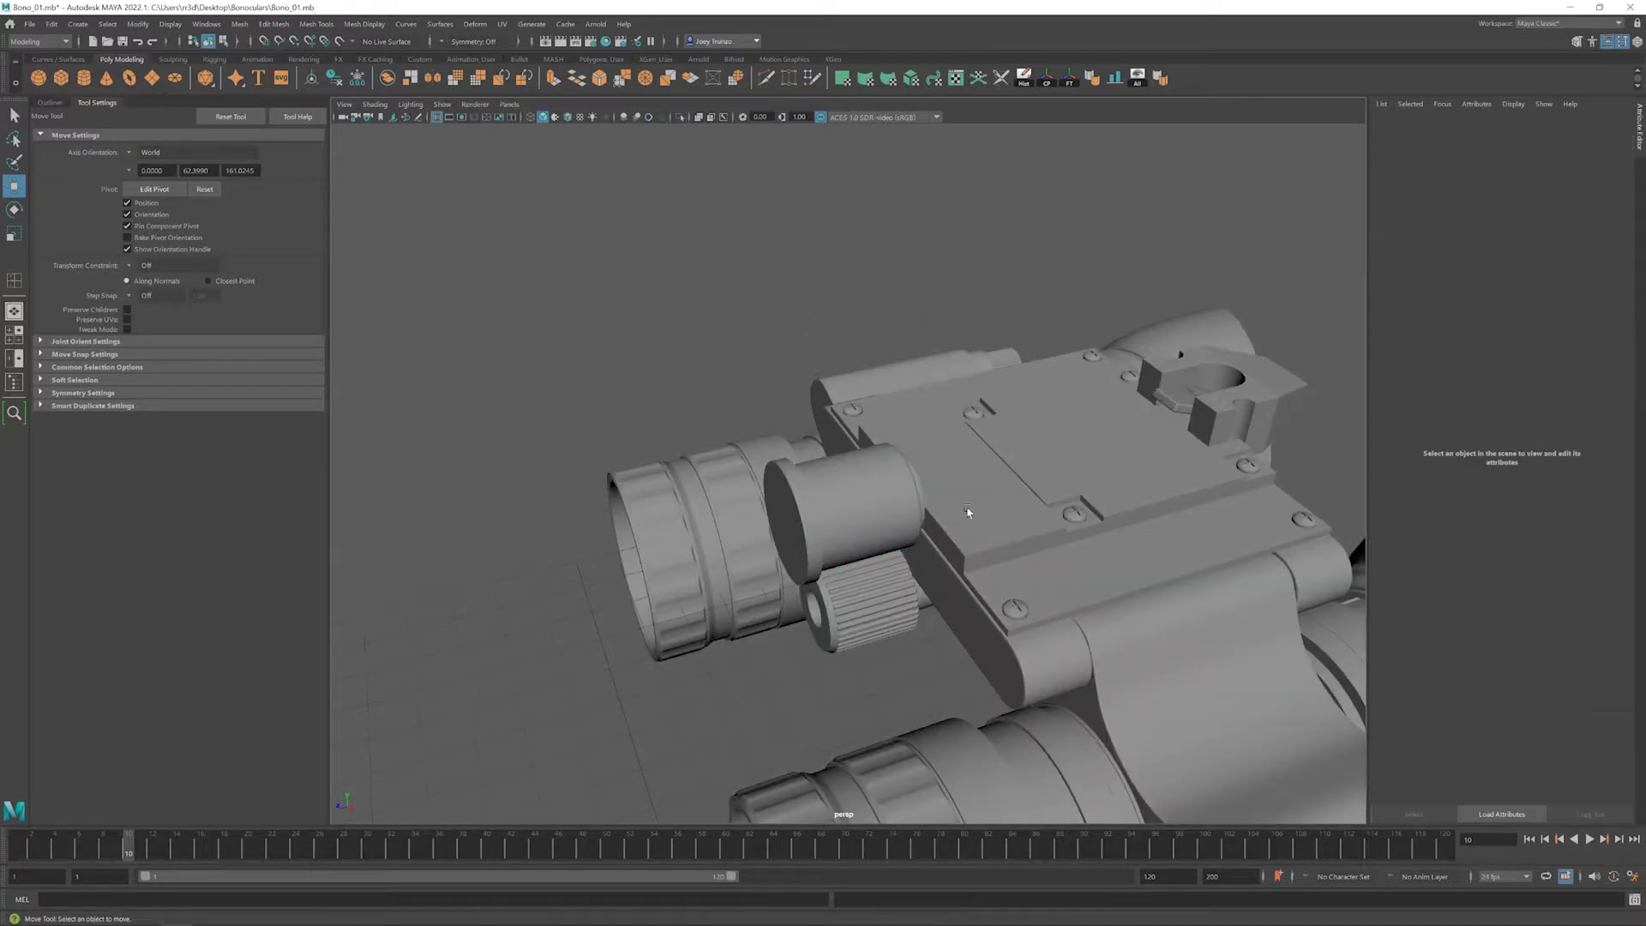
pyautogui.keyDown('alt'); pyautogui.moveTo(755, 360); pyautogui.dragTo(686, 369); pyautogui.keyUp('alt')
pyautogui.click(849, 514)
pyautogui.keyDown('alt'); pyautogui.moveTo(849, 514); pyautogui.dragTo(823, 515); pyautogui.keyUp('alt')
pyautogui.click(680, 117)
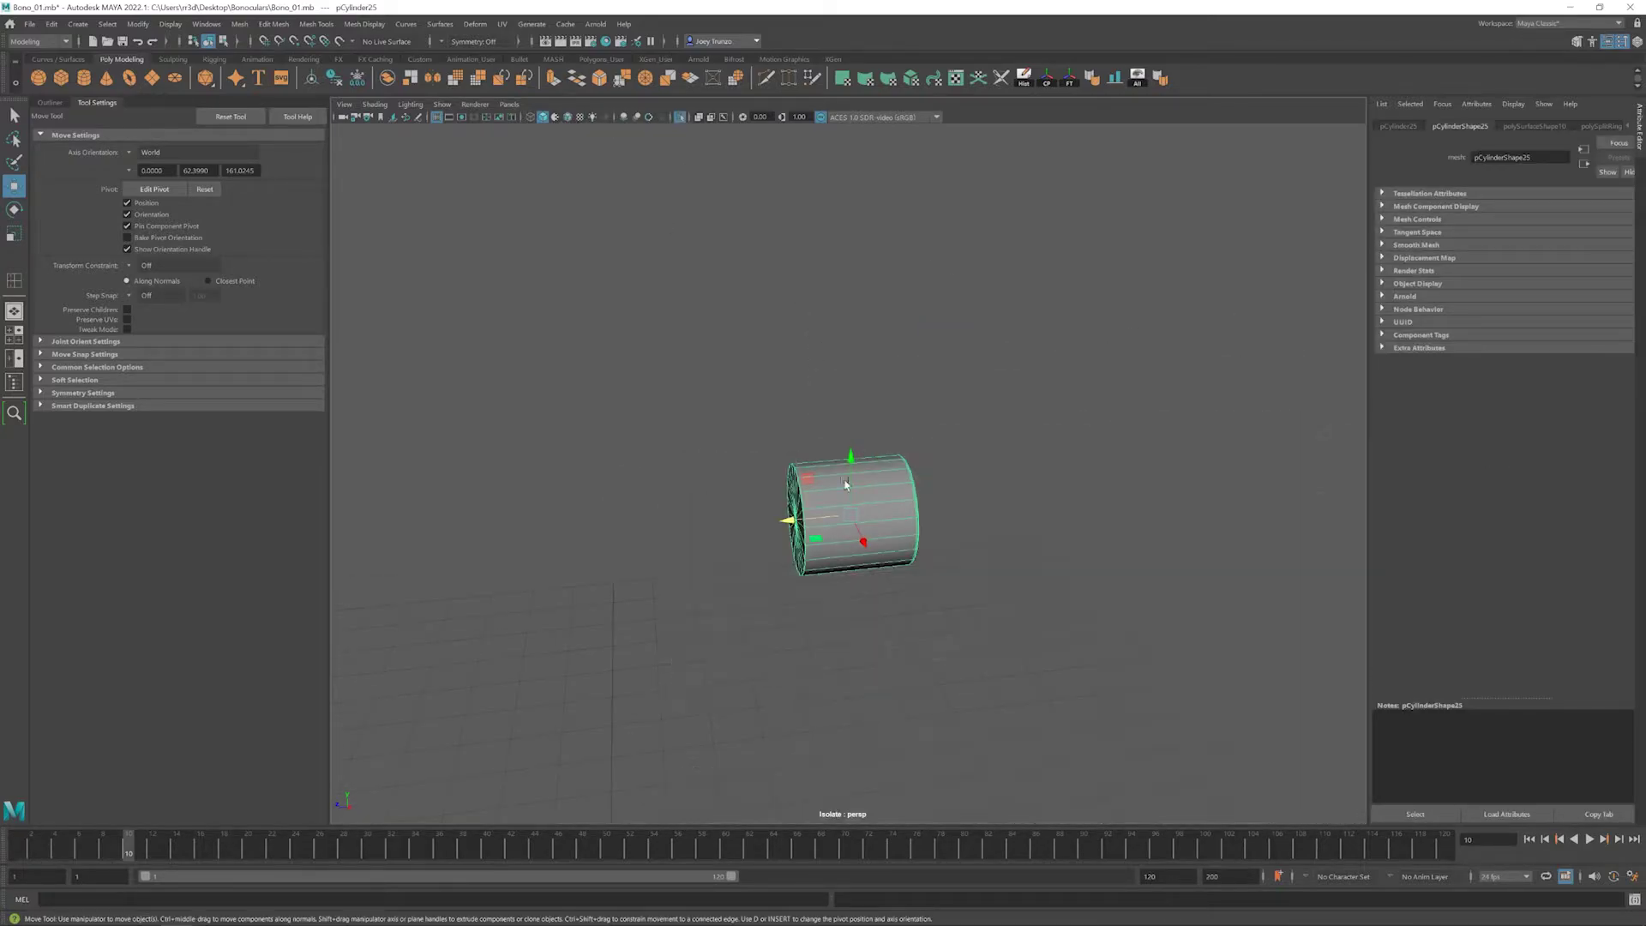
pyautogui.press('f')
pyautogui.press('F10')
pyautogui.click(766, 631)
pyautogui.moveTo(790, 607); pyautogui.dragTo(793, 604)
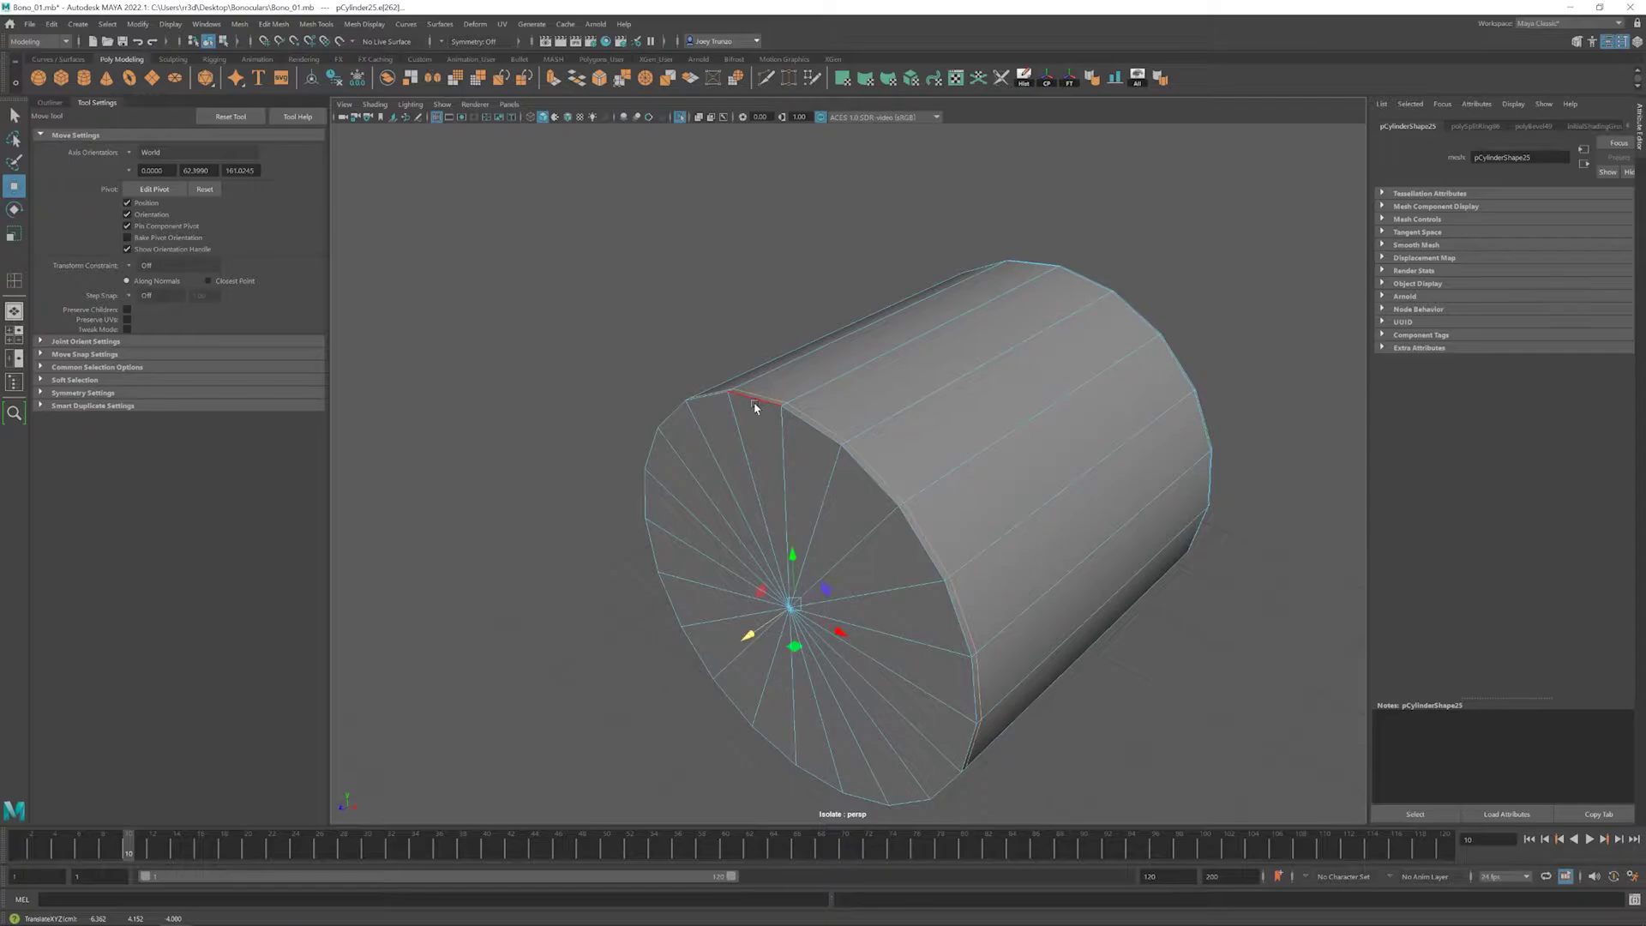
pyautogui.click(244, 25)
pyautogui.click(261, 163)
pyautogui.moveTo(791, 386); pyautogui.dragTo(824, 283, button='right')
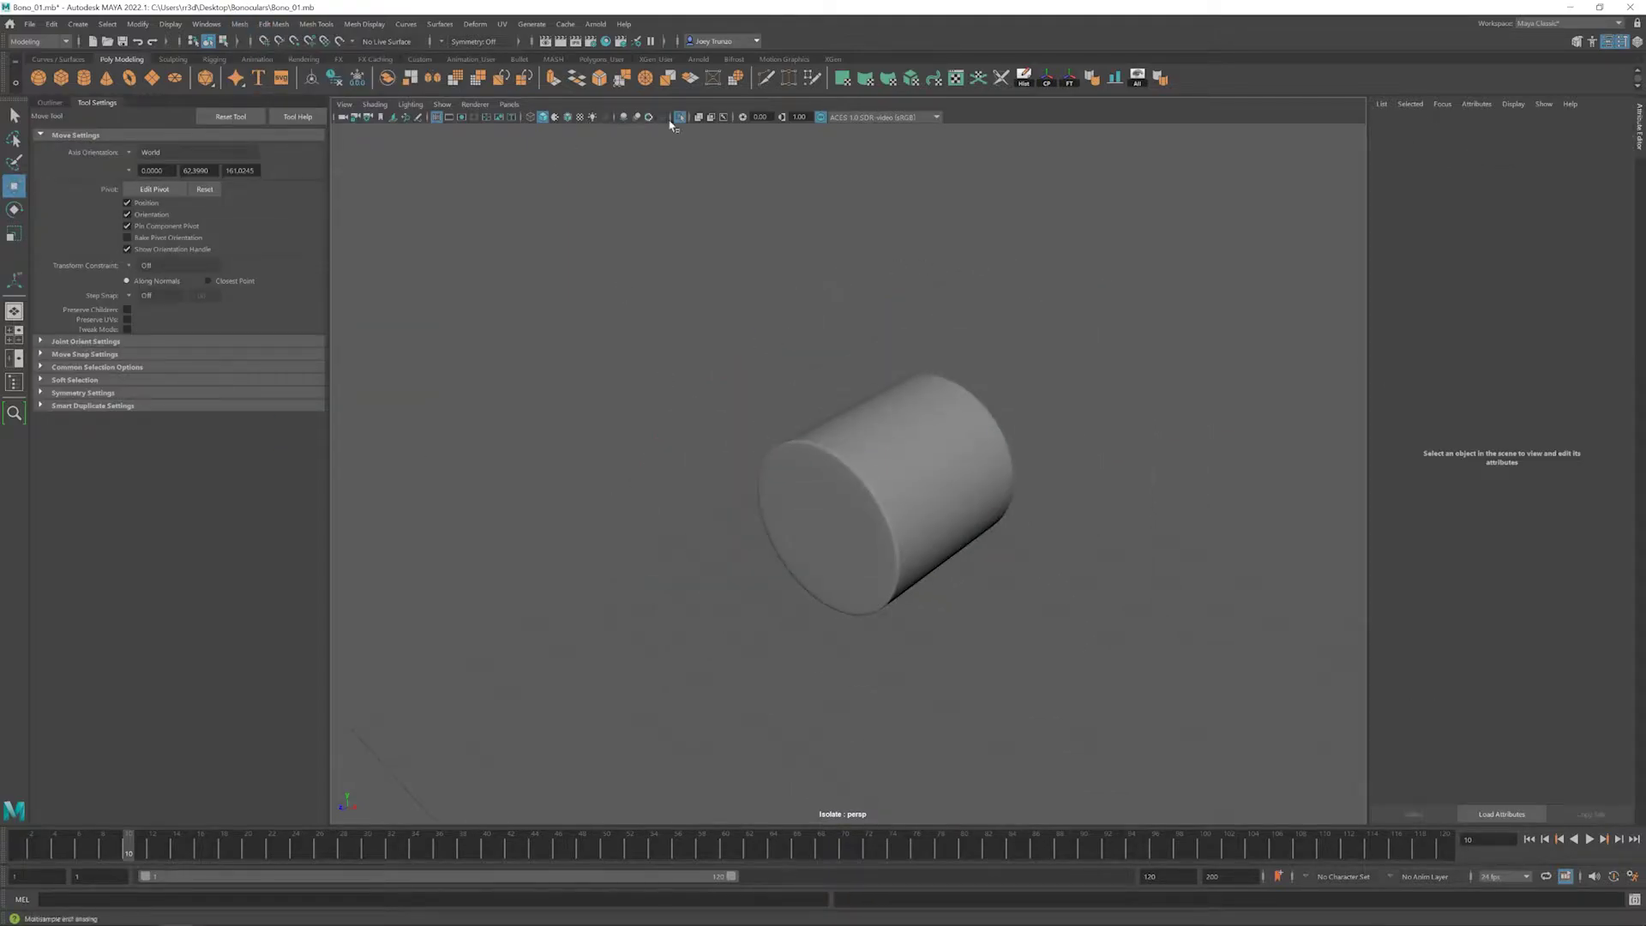
pyautogui.click(680, 117)
pyautogui.keyDown('alt'); pyautogui.moveTo(525, 466); pyautogui.dragTo(652, 446); pyautogui.keyUp('alt')
# - Select spaced pairs of faces around the side of the thin front cap
pyautogui.click(846, 551)
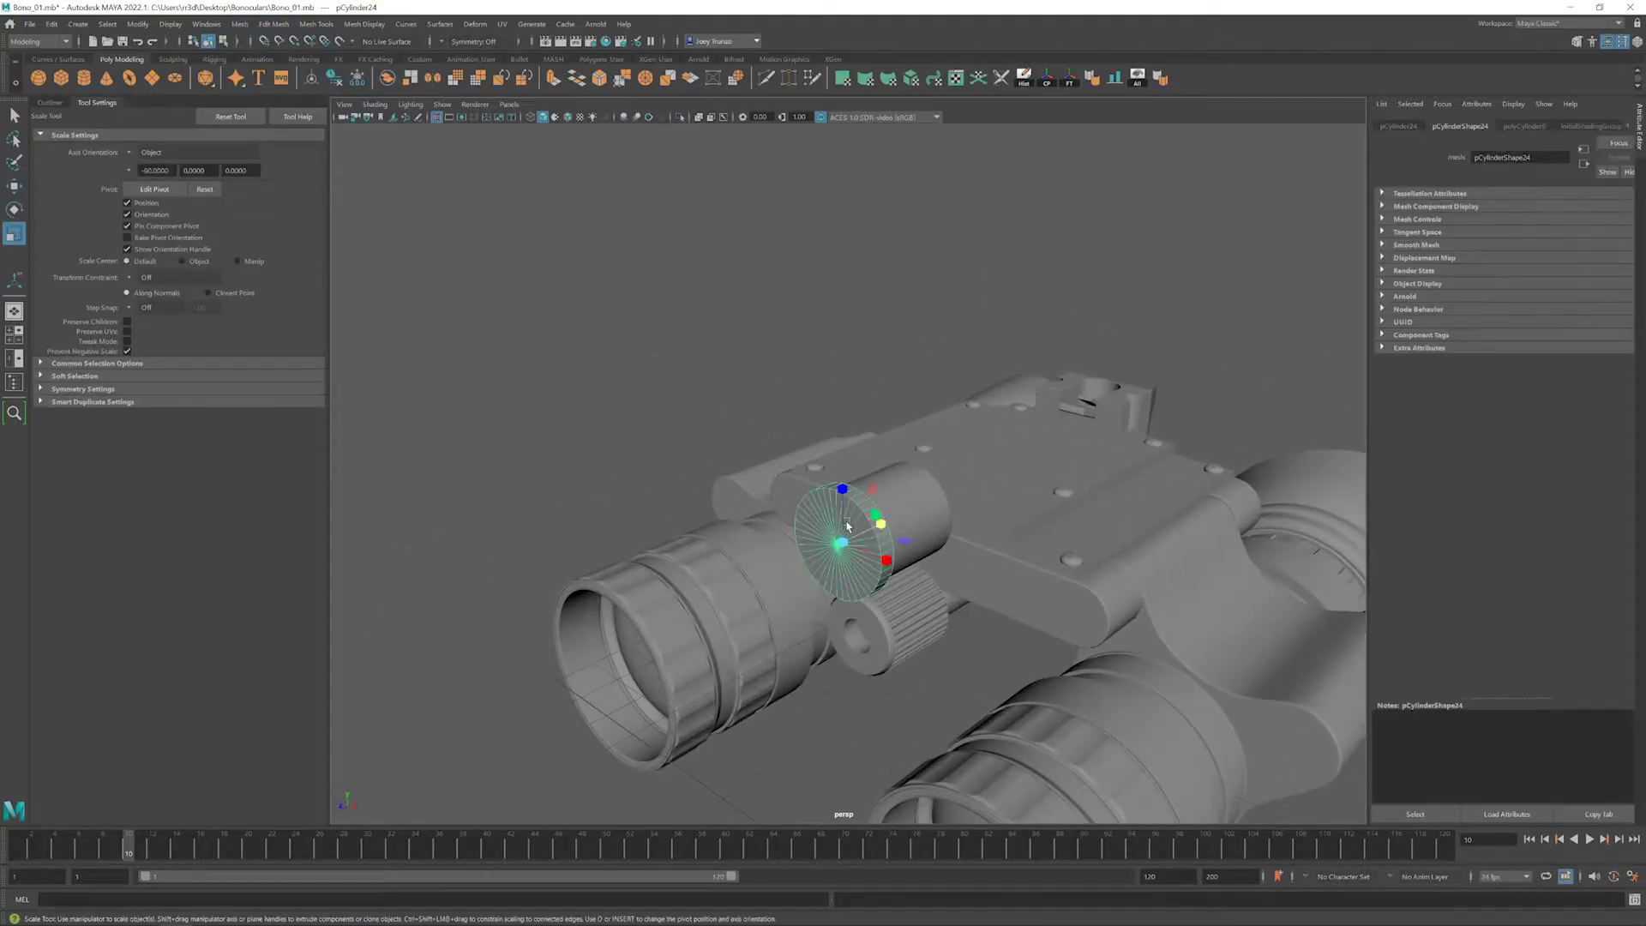
pyautogui.keyDown('alt'); pyautogui.moveTo(846, 551); pyautogui.dragTo(1067, 598, button='right'); pyautogui.keyUp('alt')
pyautogui.click(831, 588)
pyautogui.keyDown('alt'); pyautogui.moveTo(832, 587); pyautogui.dragTo(723, 595); pyautogui.keyUp('alt')
pyautogui.press('q')
pyautogui.keyDown('shift'); pyautogui.click(877, 508); pyautogui.keyUp('shift')
pyautogui.click(797, 594)
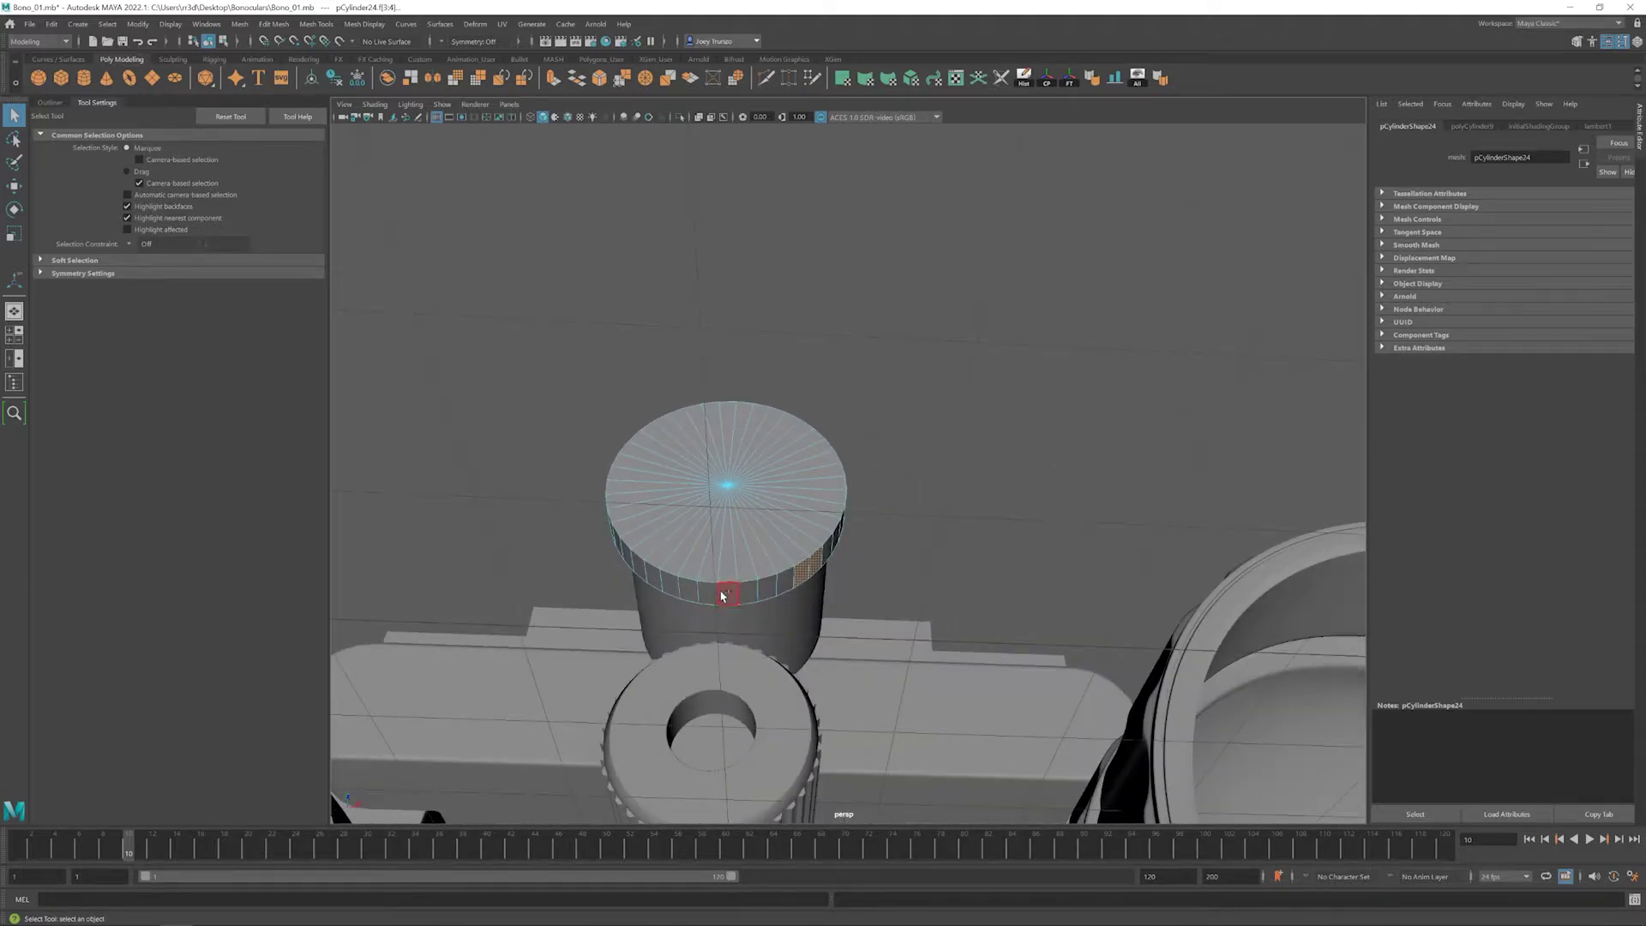
pyautogui.keyDown('alt'); pyautogui.moveTo(628, 566); pyautogui.dragTo(773, 592); pyautogui.keyUp('alt')
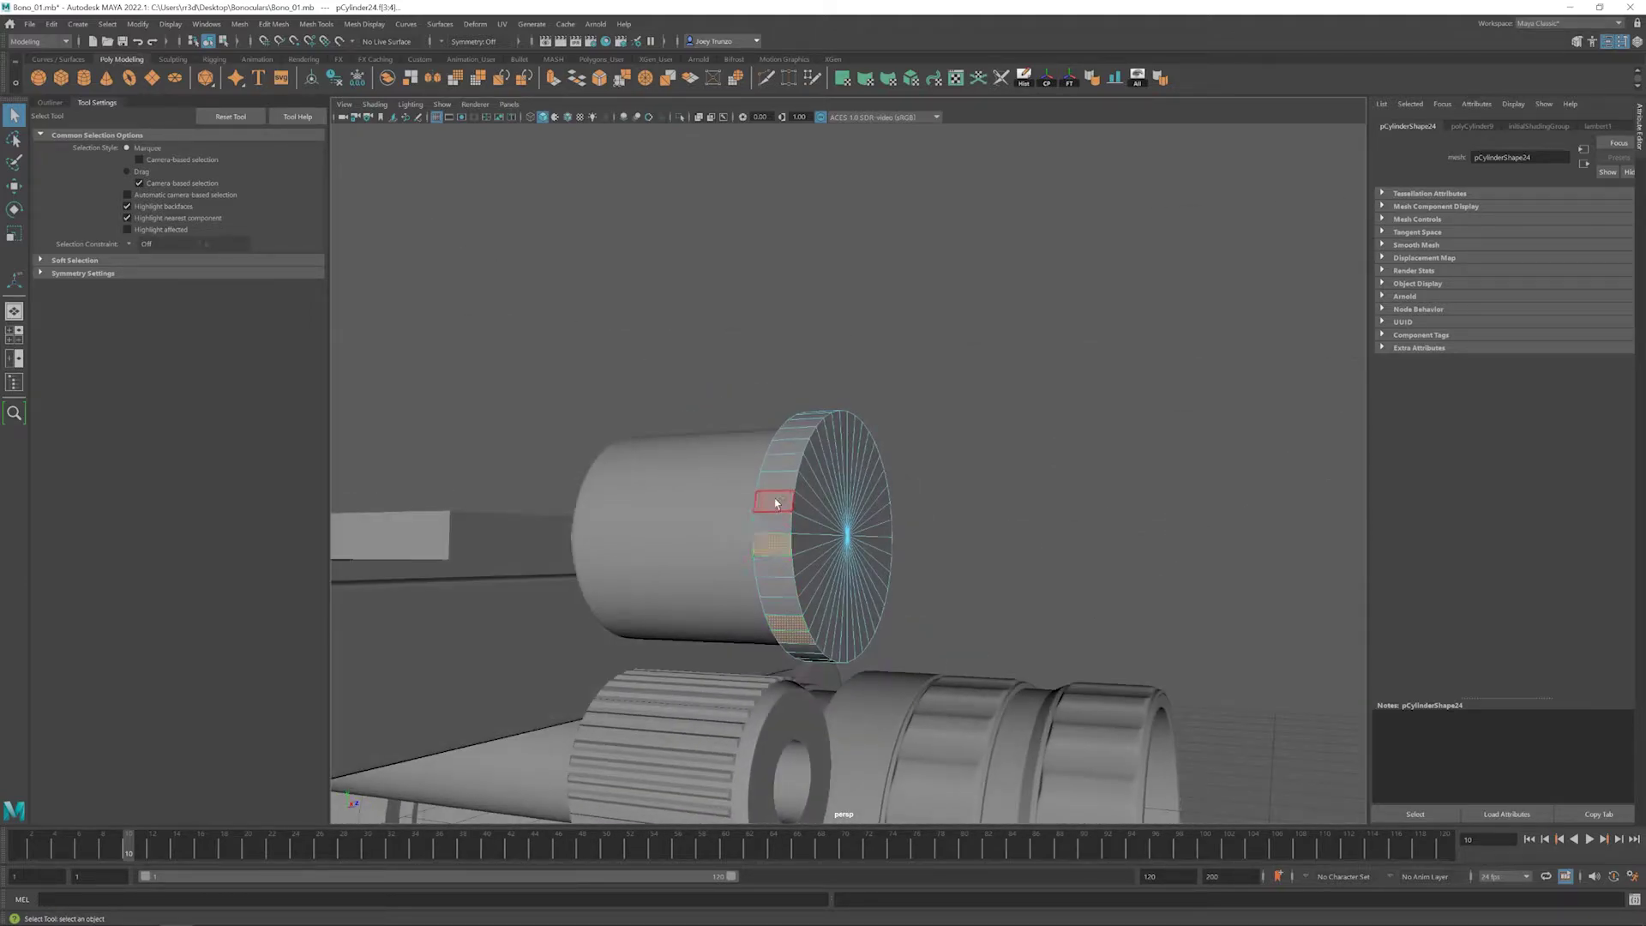
# - Extrude the selected rim faces outward into raised grips and narrow their outer faces with Transform Component
pyautogui.moveTo(773, 500)
pyautogui.keyDown('alt'); pyautogui.mouseDown()
pyautogui.moveTo(779, 535)
pyautogui.moveTo(763, 534)
pyautogui.moveTo(773, 496)
pyautogui.moveTo(842, 471)
pyautogui.moveTo(793, 493)
pyautogui.mouseUp(); pyautogui.keyUp('alt')
pyautogui.hotkey('ctrl', 'e')
pyautogui.press('r')
pyautogui.click(275, 24)
pyautogui.click(296, 187)
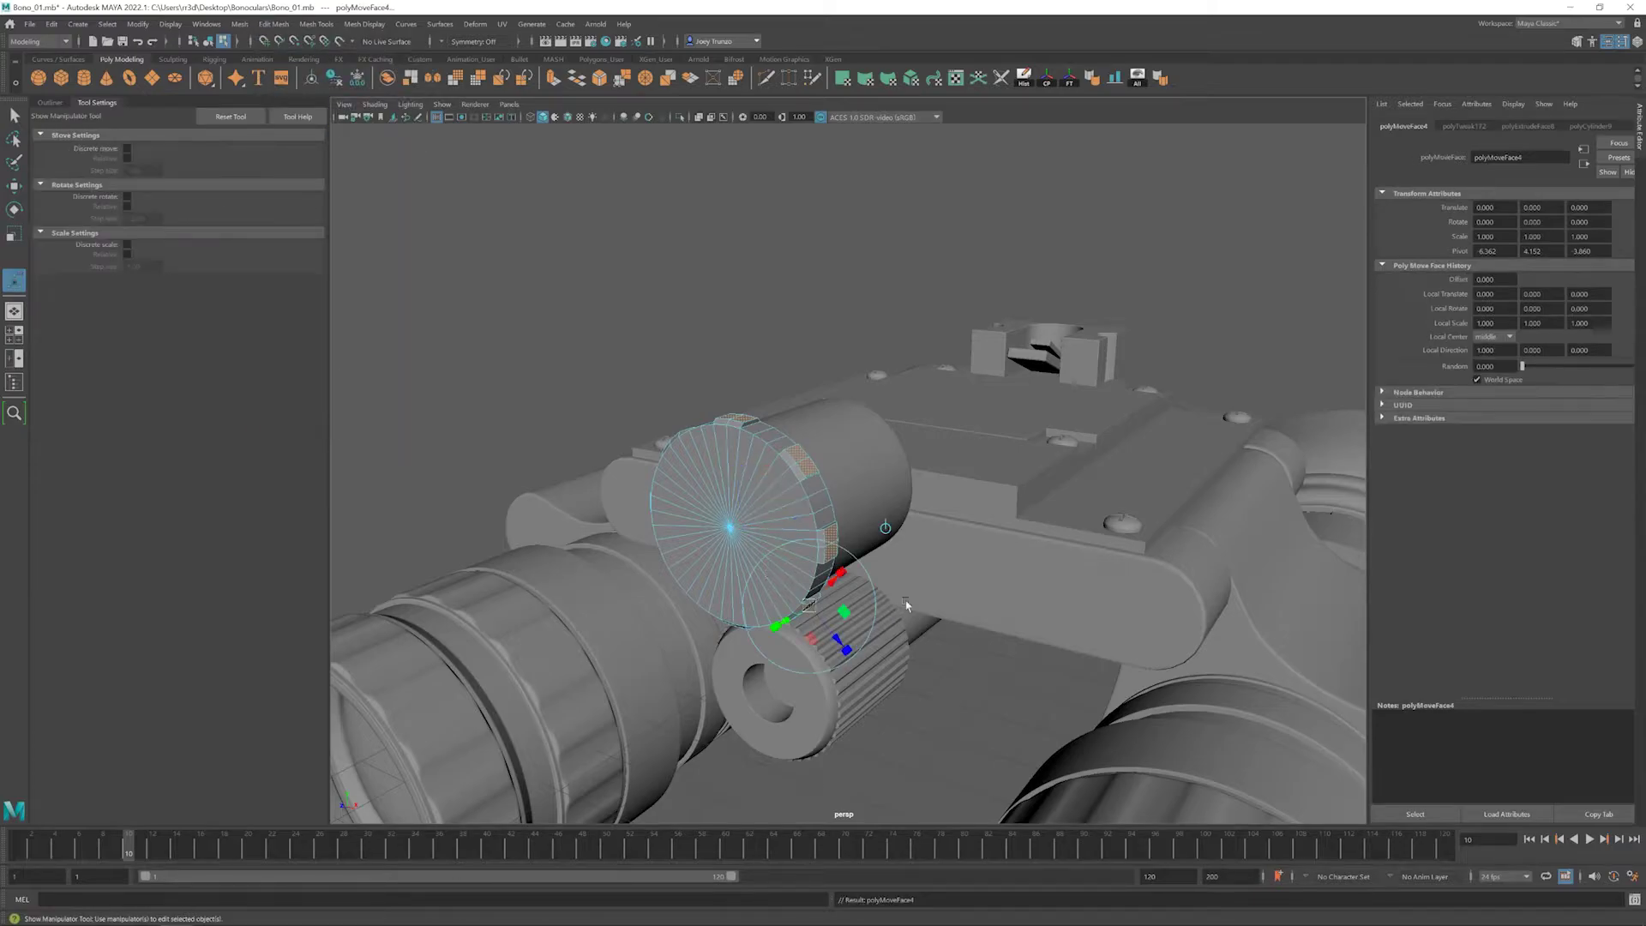
pyautogui.press('f')
pyautogui.keyDown('alt'); pyautogui.moveTo(830, 506); pyautogui.dragTo(772, 514); pyautogui.keyUp('alt')
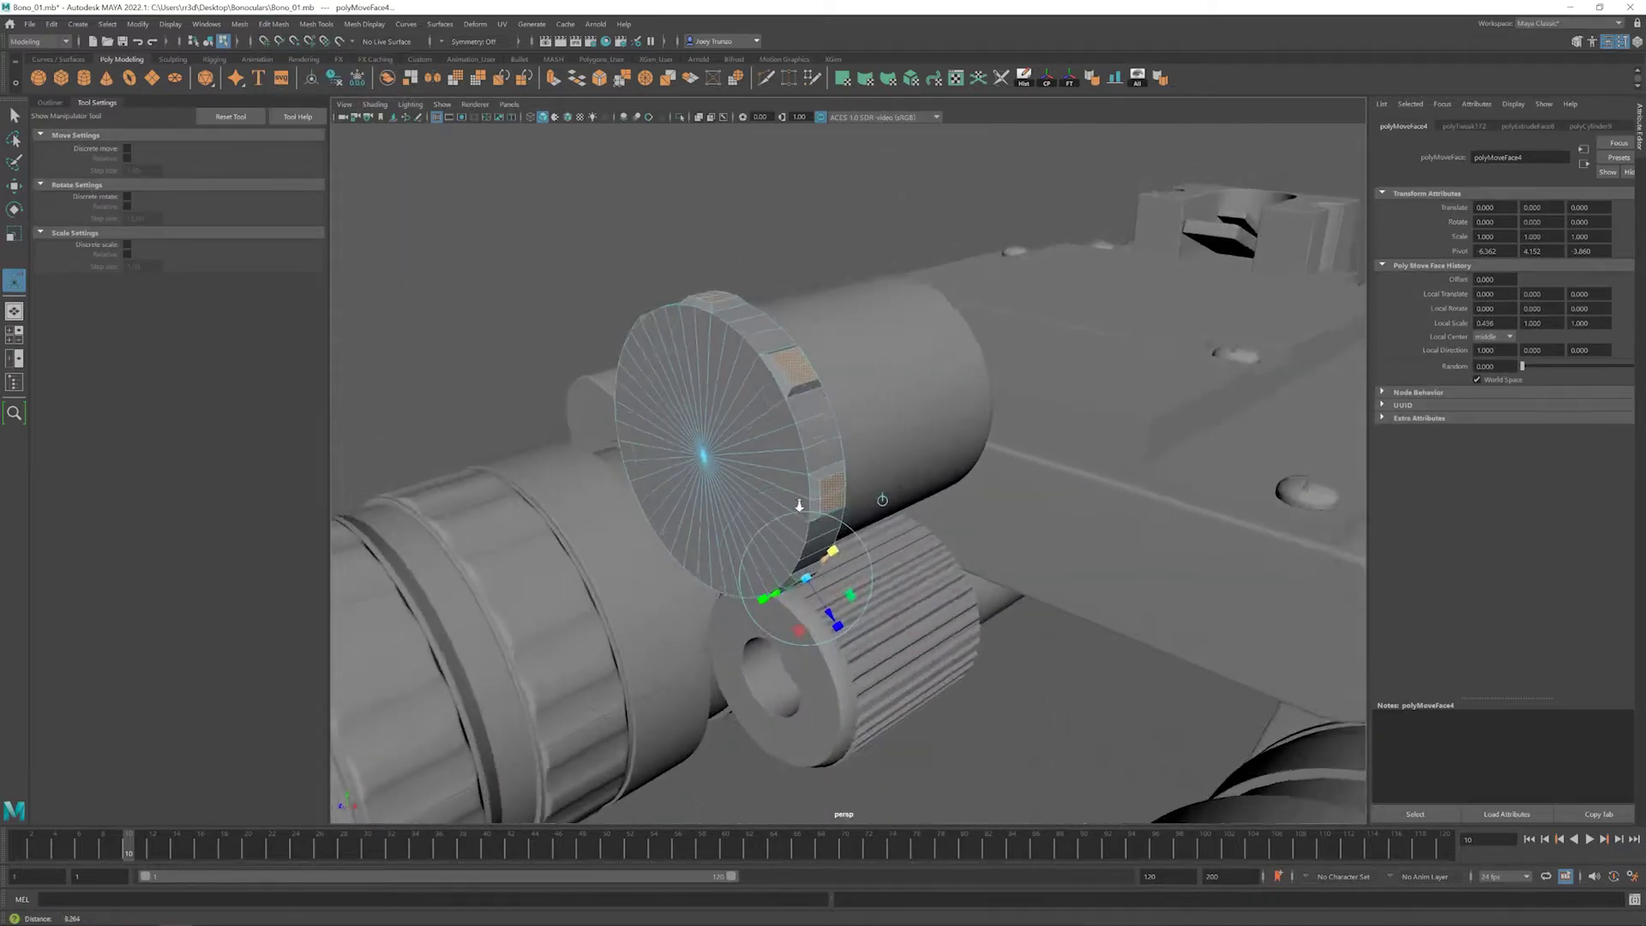
pyautogui.press('w')
pyautogui.scroll(-5, 800, 504)
pyautogui.scroll(5, 754, 447)
pyautogui.click(753, 447)
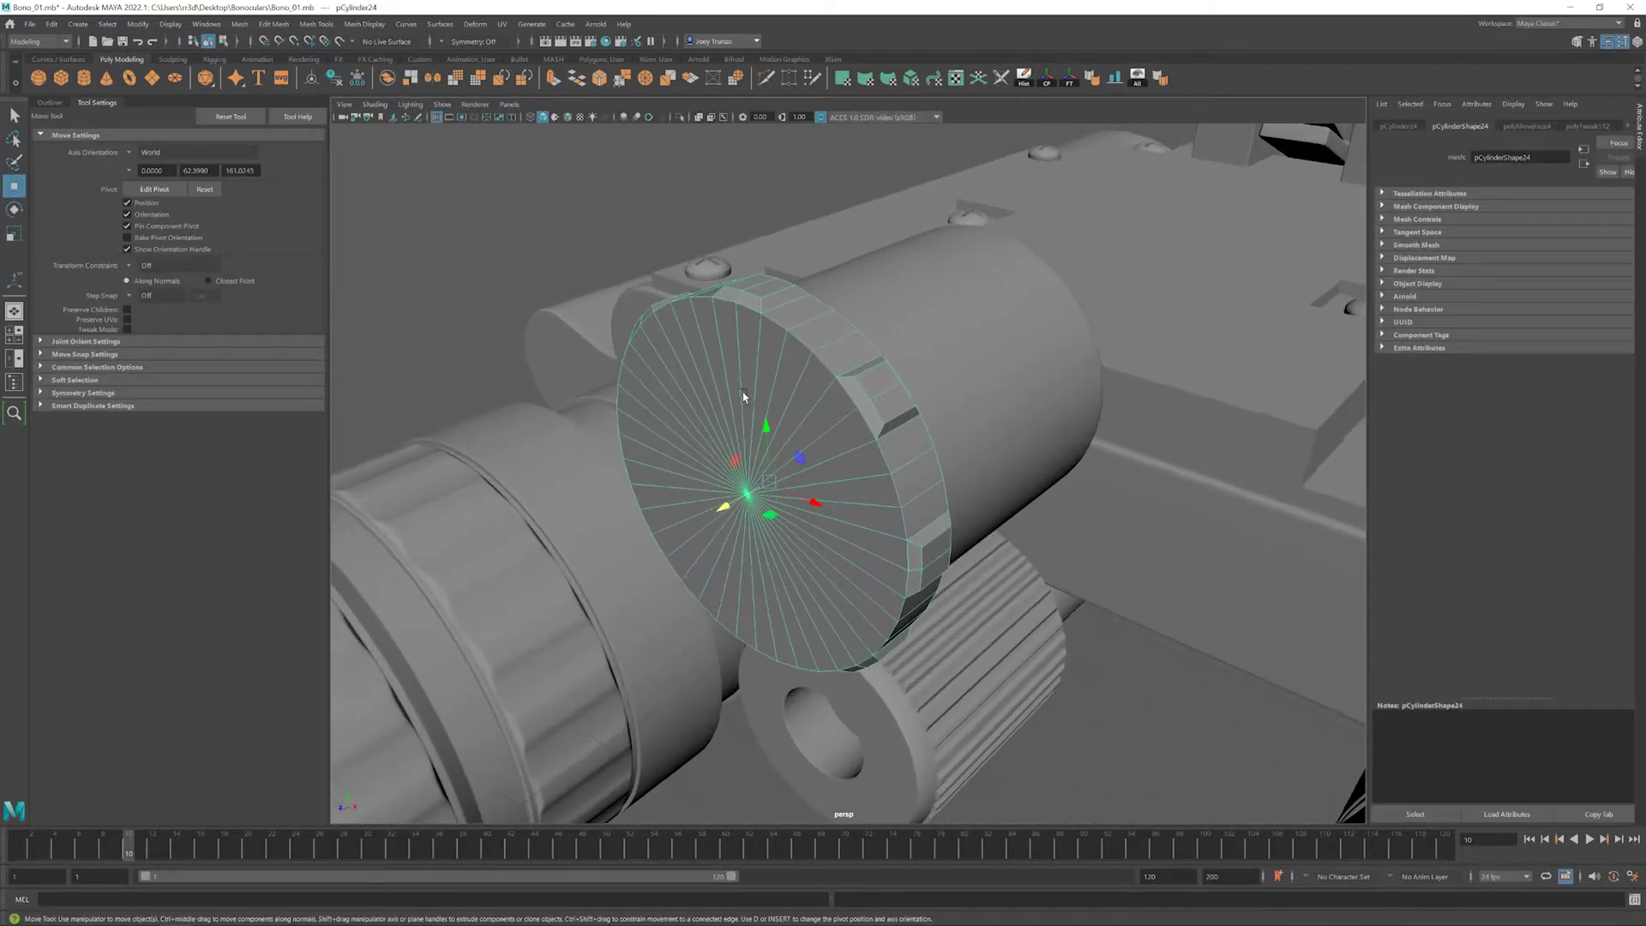
# - Extrude the cap's end faces and scale them to form a narrow border around the rim
pyautogui.moveTo(753, 397); pyautogui.dragTo(755, 433, button='right')
pyautogui.click(744, 386)
pyautogui.keyDown('alt'); pyautogui.moveTo(744, 386); pyautogui.dragTo(844, 547); pyautogui.keyUp('alt')
pyautogui.doubleClick(878, 549)
pyautogui.hotkey('ctrl', 'e')
pyautogui.press('r')
pyautogui.keyDown('alt'); pyautogui.moveTo(794, 462); pyautogui.dragTo(705, 410); pyautogui.keyUp('alt')
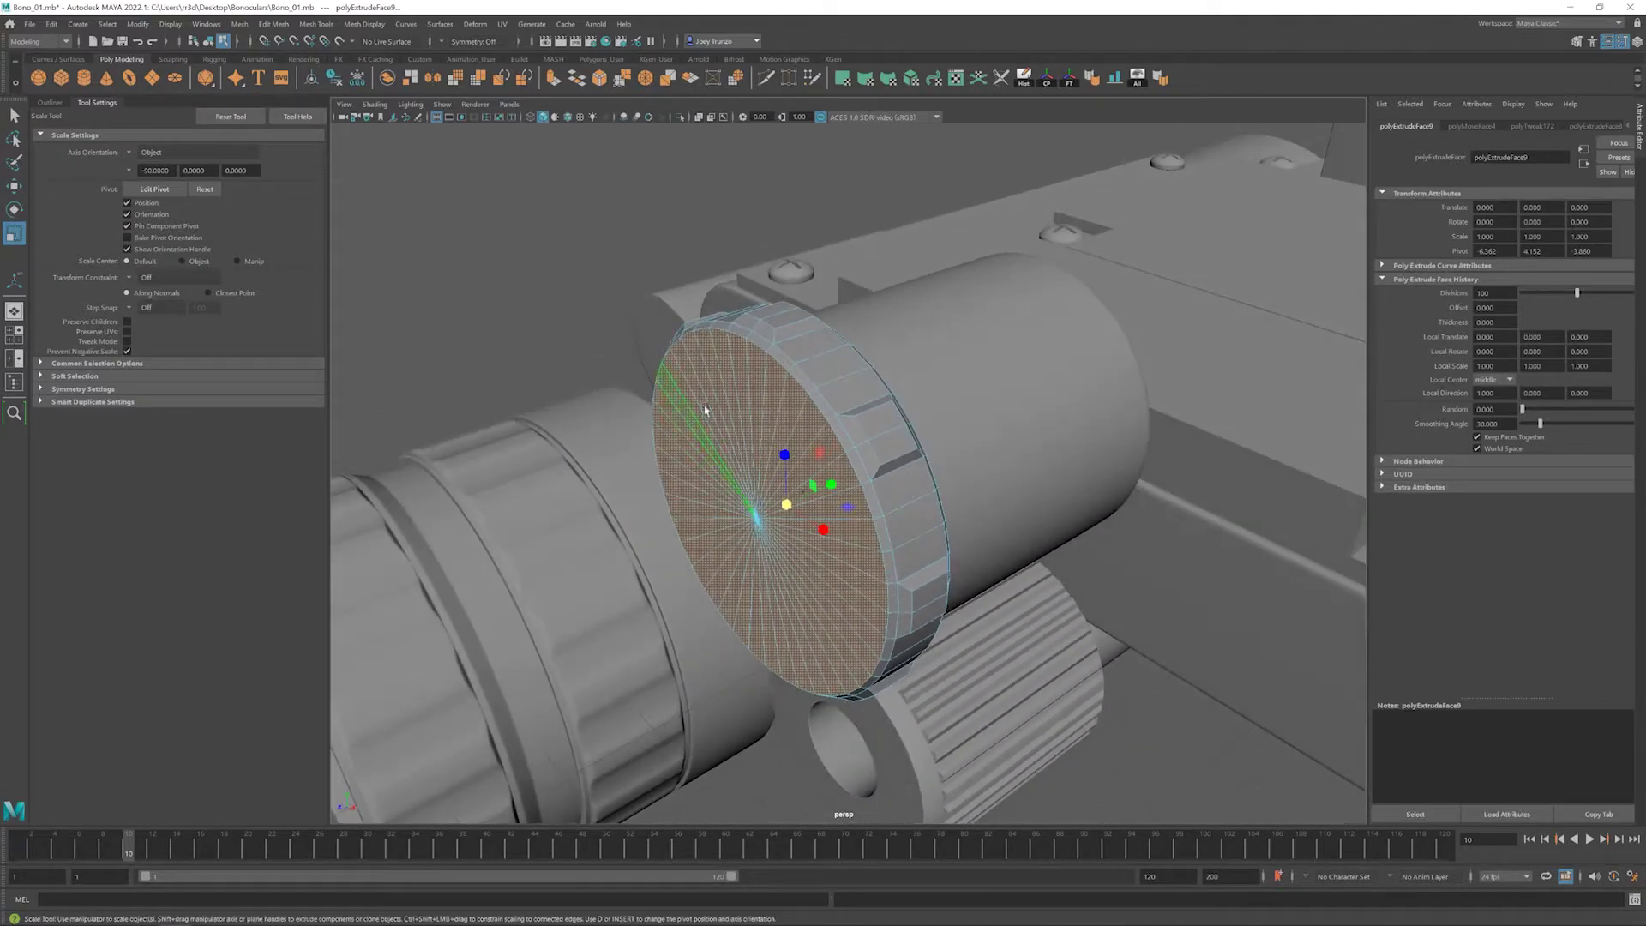
# - Merge the cap's overlapping vertices and delete its construction history
pyautogui.press('F8')
pyautogui.click(273, 24)
pyautogui.click(296, 166)
pyautogui.press('w')
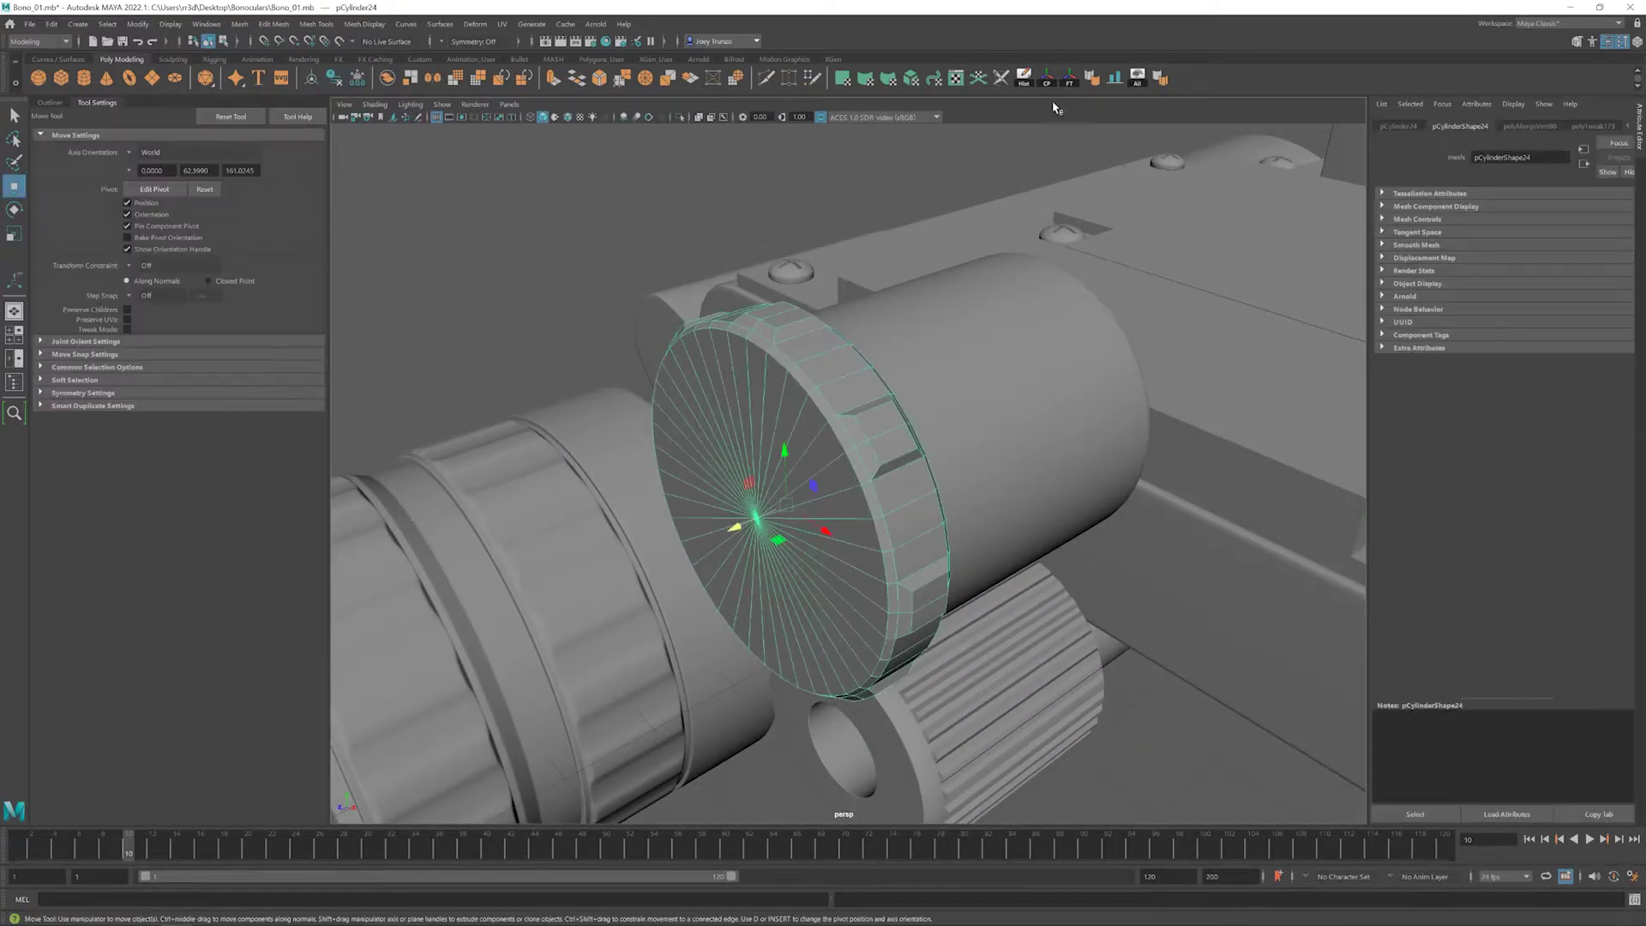
pyautogui.press('a')
# - Insert edge loops around the cap's side close to its rim edges, using equal distance from edge
pyautogui.scroll(10, 790, 393)
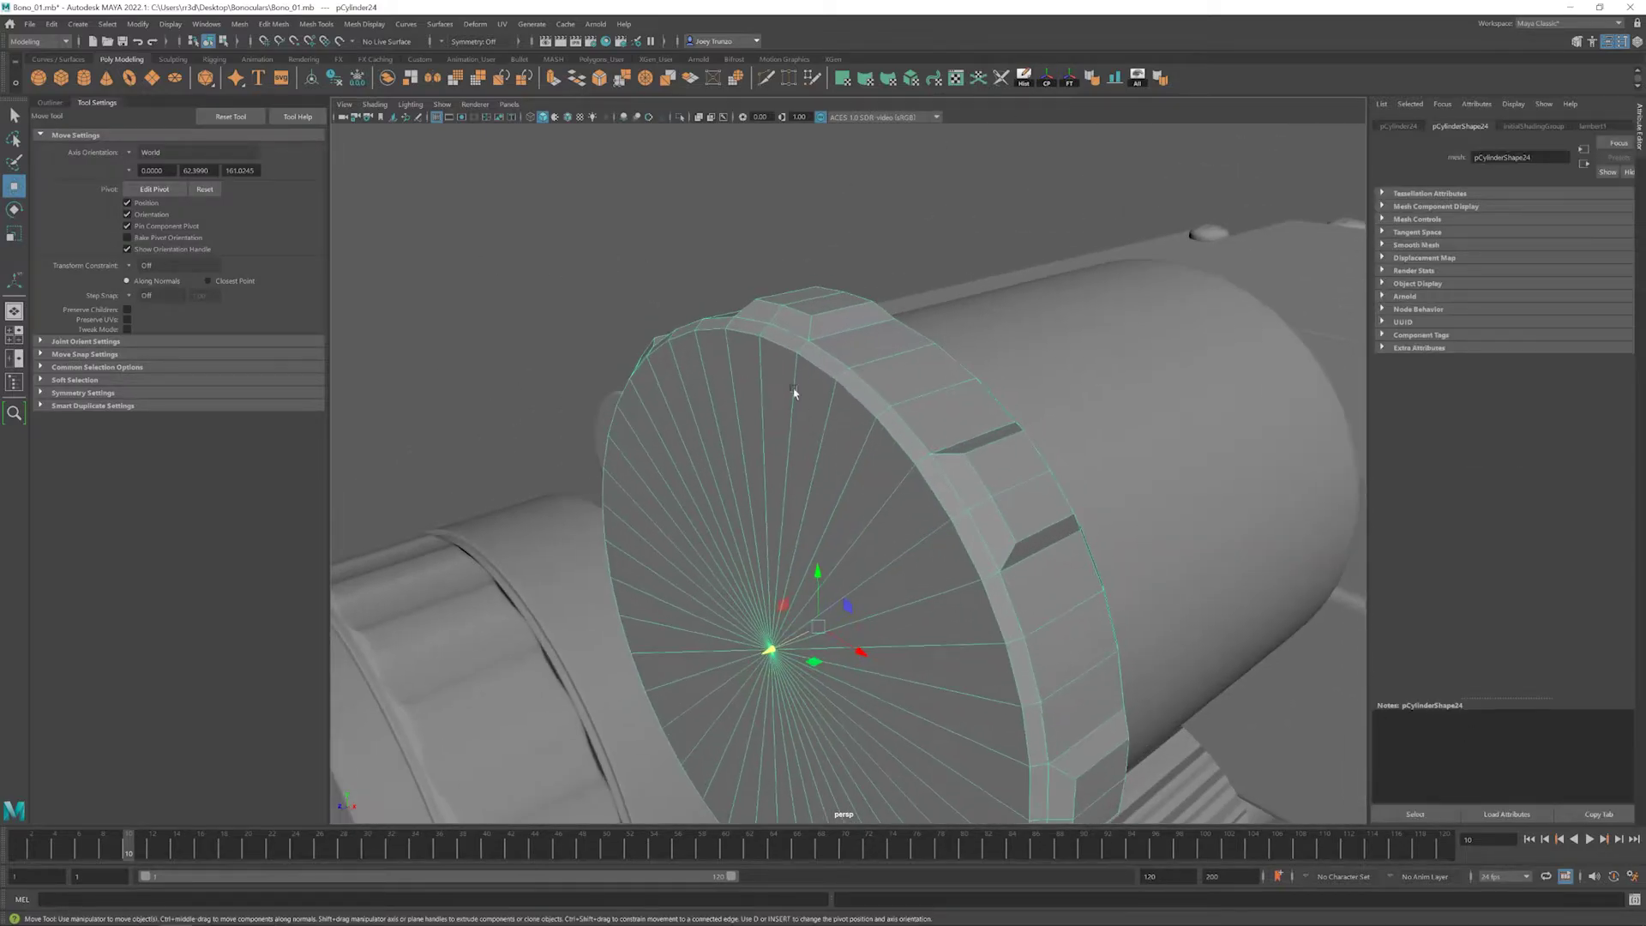
pyautogui.keyDown('ctrl'); pyautogui.click(773, 352); pyautogui.keyUp('ctrl')
pyautogui.click(773, 352)
pyautogui.scroll(-5, 772, 352)
pyautogui.press('F10')
pyautogui.click(802, 343)
pyautogui.keyDown('alt'); pyautogui.moveTo(801, 343); pyautogui.dragTo(817, 376); pyautogui.keyUp('alt')
pyautogui.scroll(5, 817, 376)
pyautogui.click(317, 24)
pyautogui.click(348, 96)
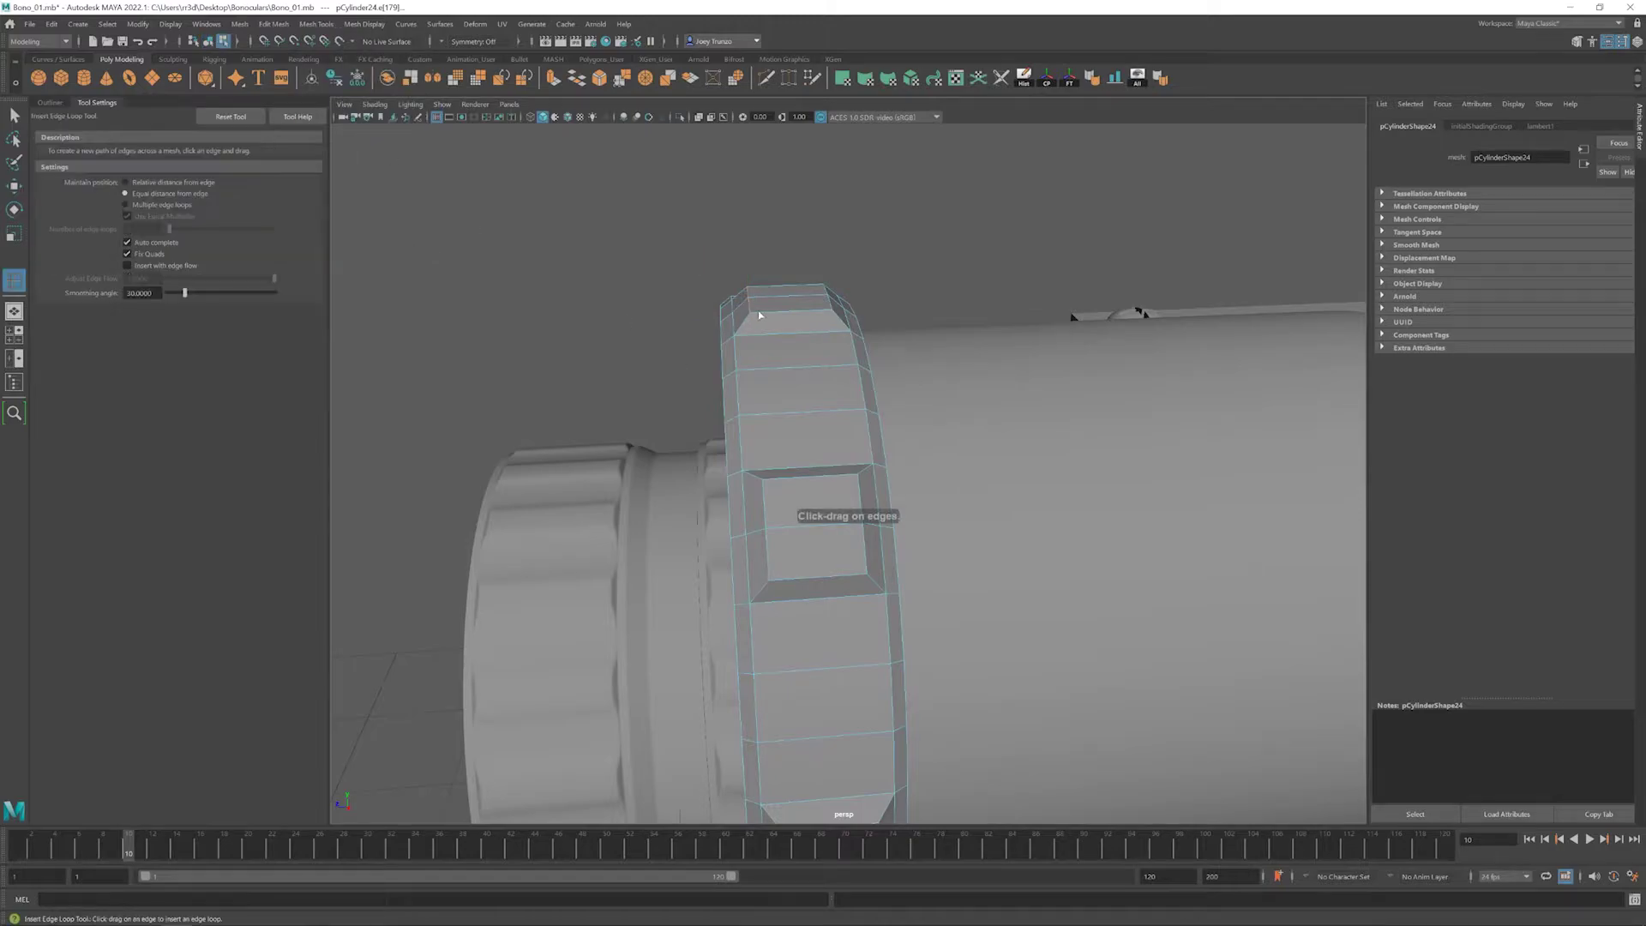
pyautogui.click(829, 314)
pyautogui.keyDown('alt'); pyautogui.moveTo(829, 314); pyautogui.dragTo(926, 406); pyautogui.keyUp('alt')
pyautogui.click(810, 315)
# - Bevel the selected rim edges of the cap with a fraction of 0.419 and 1 segment
pyautogui.press('w')
pyautogui.click(274, 24)
pyautogui.click(296, 77)
pyautogui.press('w')
pyautogui.keyDown('alt'); pyautogui.moveTo(943, 343); pyautogui.dragTo(882, 294); pyautogui.keyUp('alt')
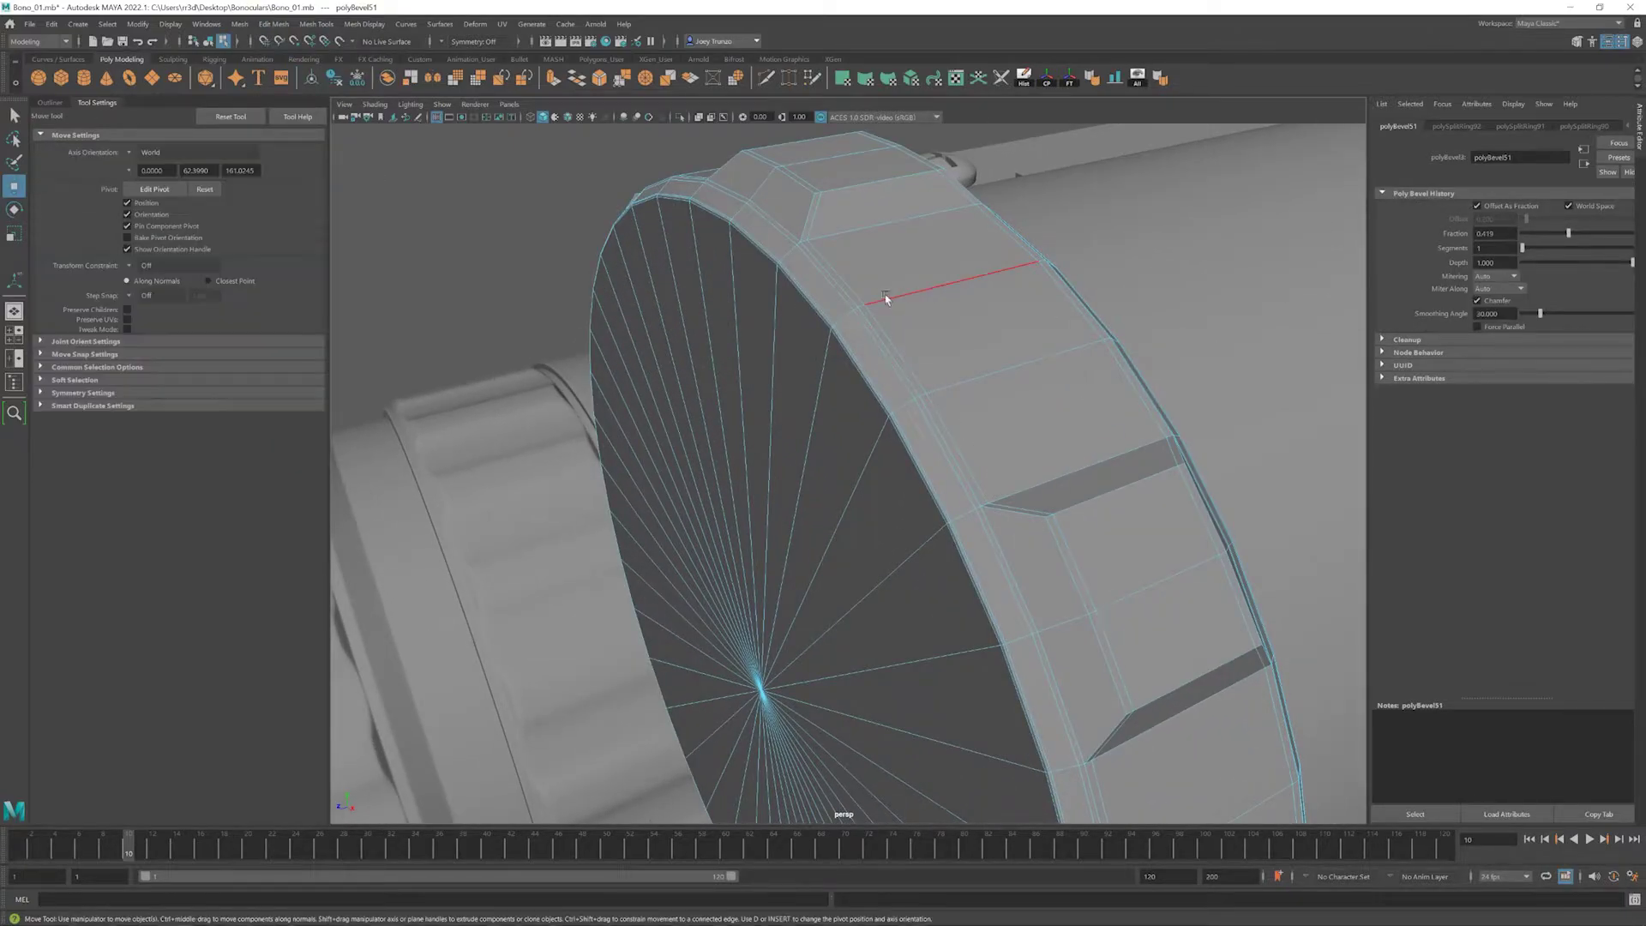
pyautogui.scroll(-5, 882, 294)
pyautogui.click(632, 249)
pyautogui.scroll(-5, 346, 435)
pyautogui.scroll(5, 346, 435)
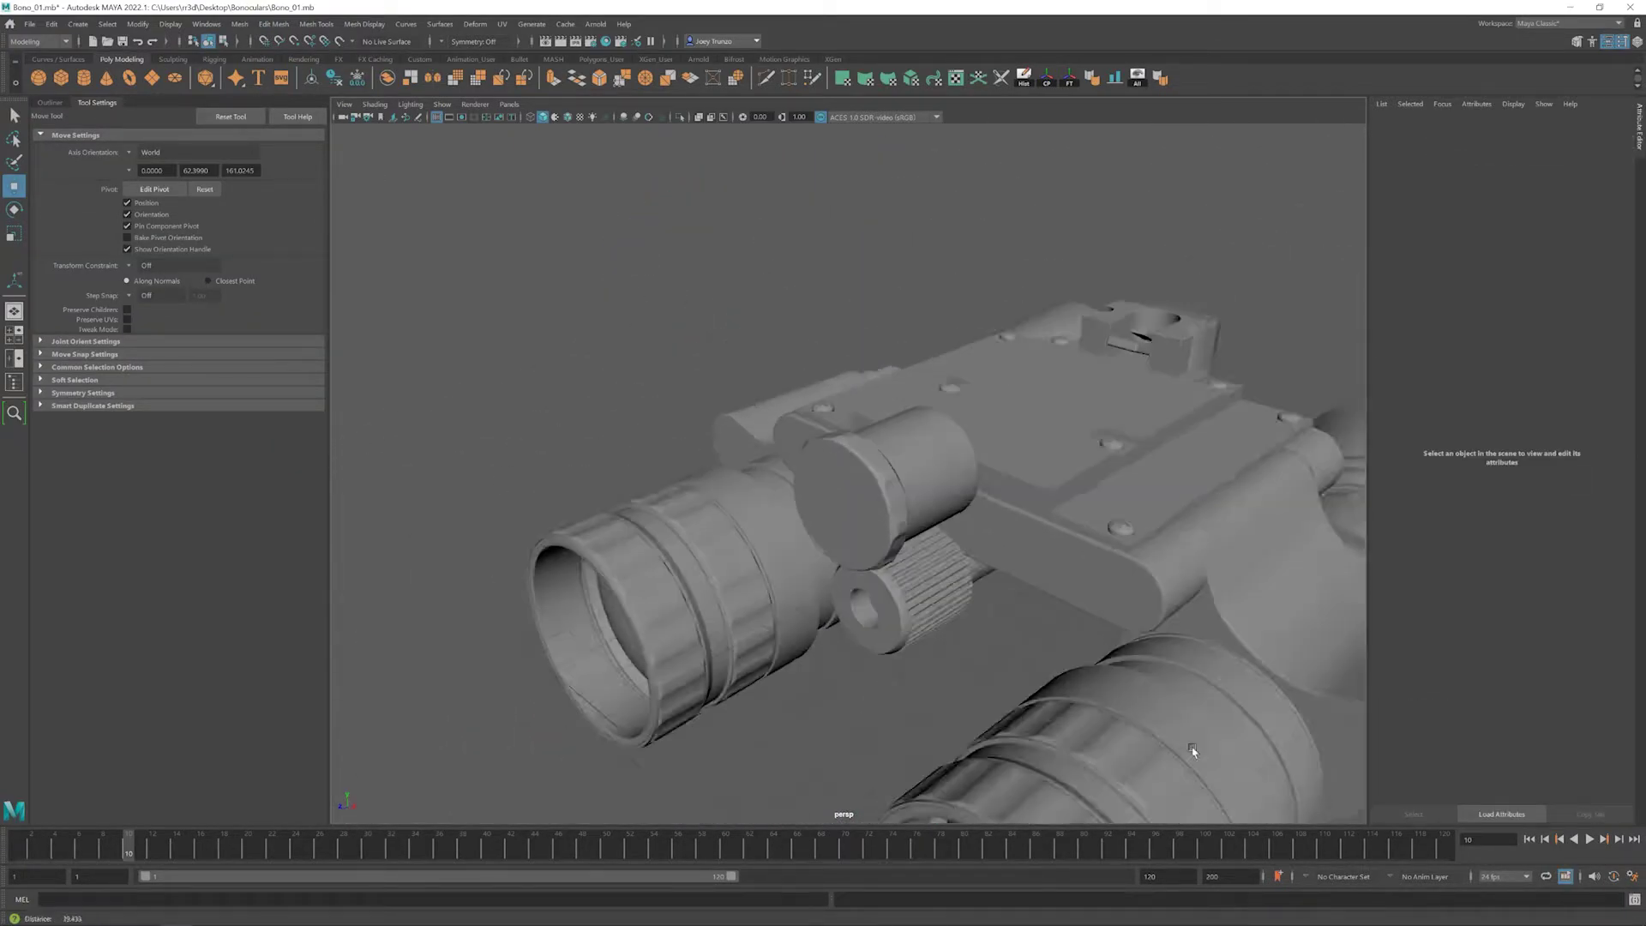
pyautogui.keyDown('alt'); pyautogui.moveTo(1184, 754); pyautogui.dragTo(752, 583); pyautogui.keyUp('alt')
pyautogui.scroll(-5, 930, 632)
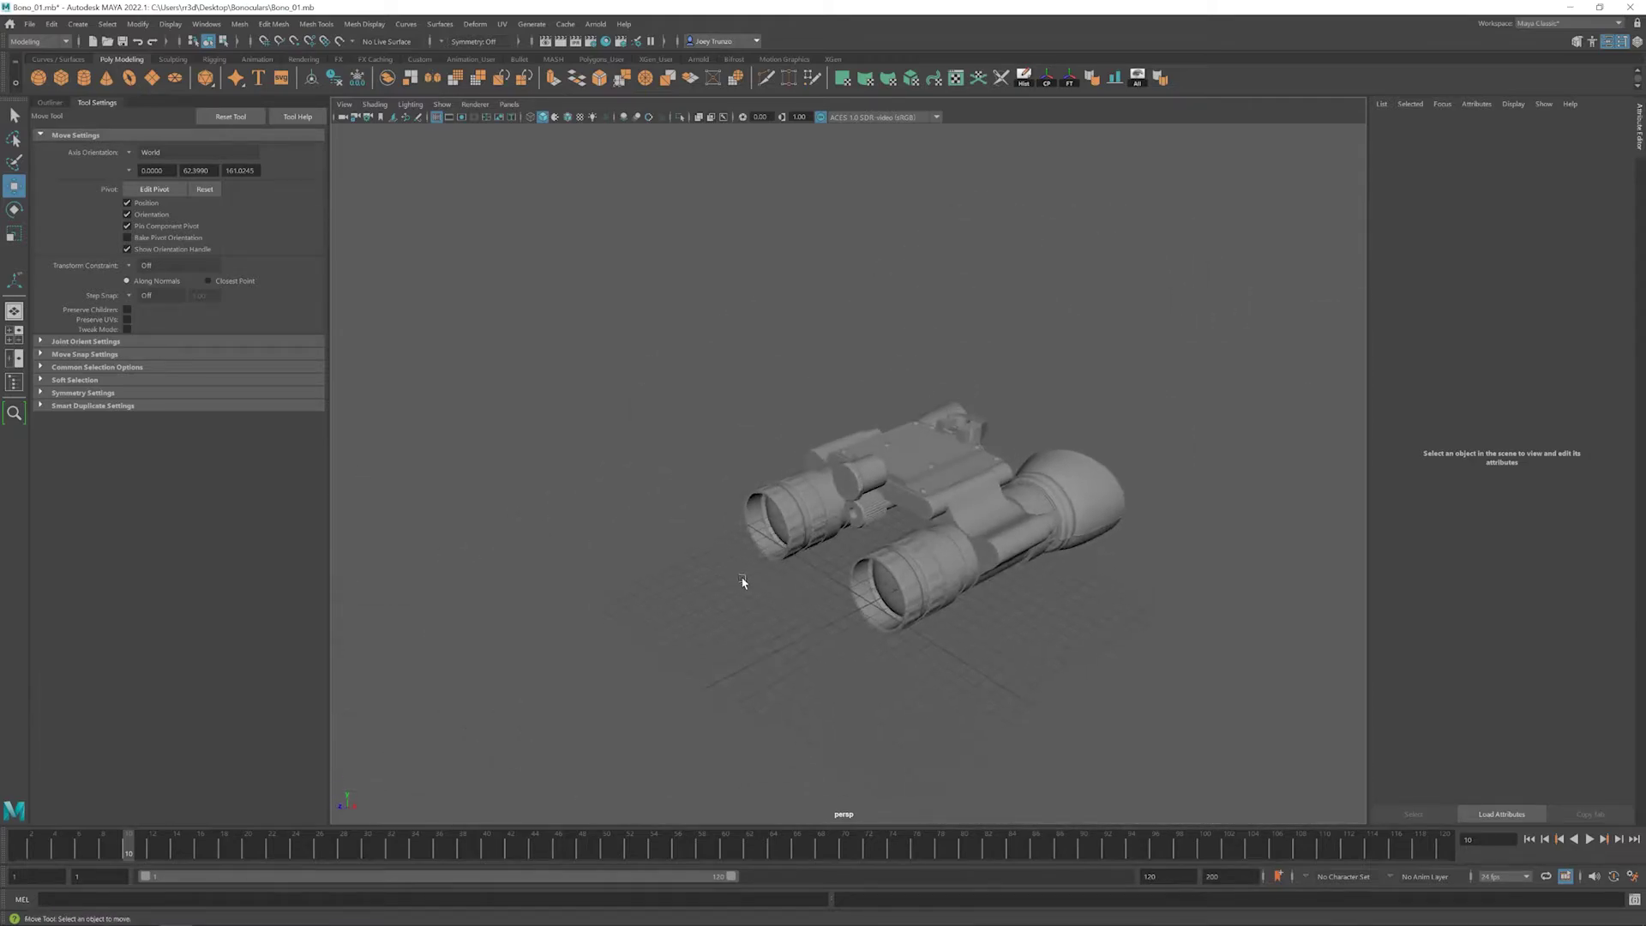
pyautogui.scroll(5, 1175, 678)
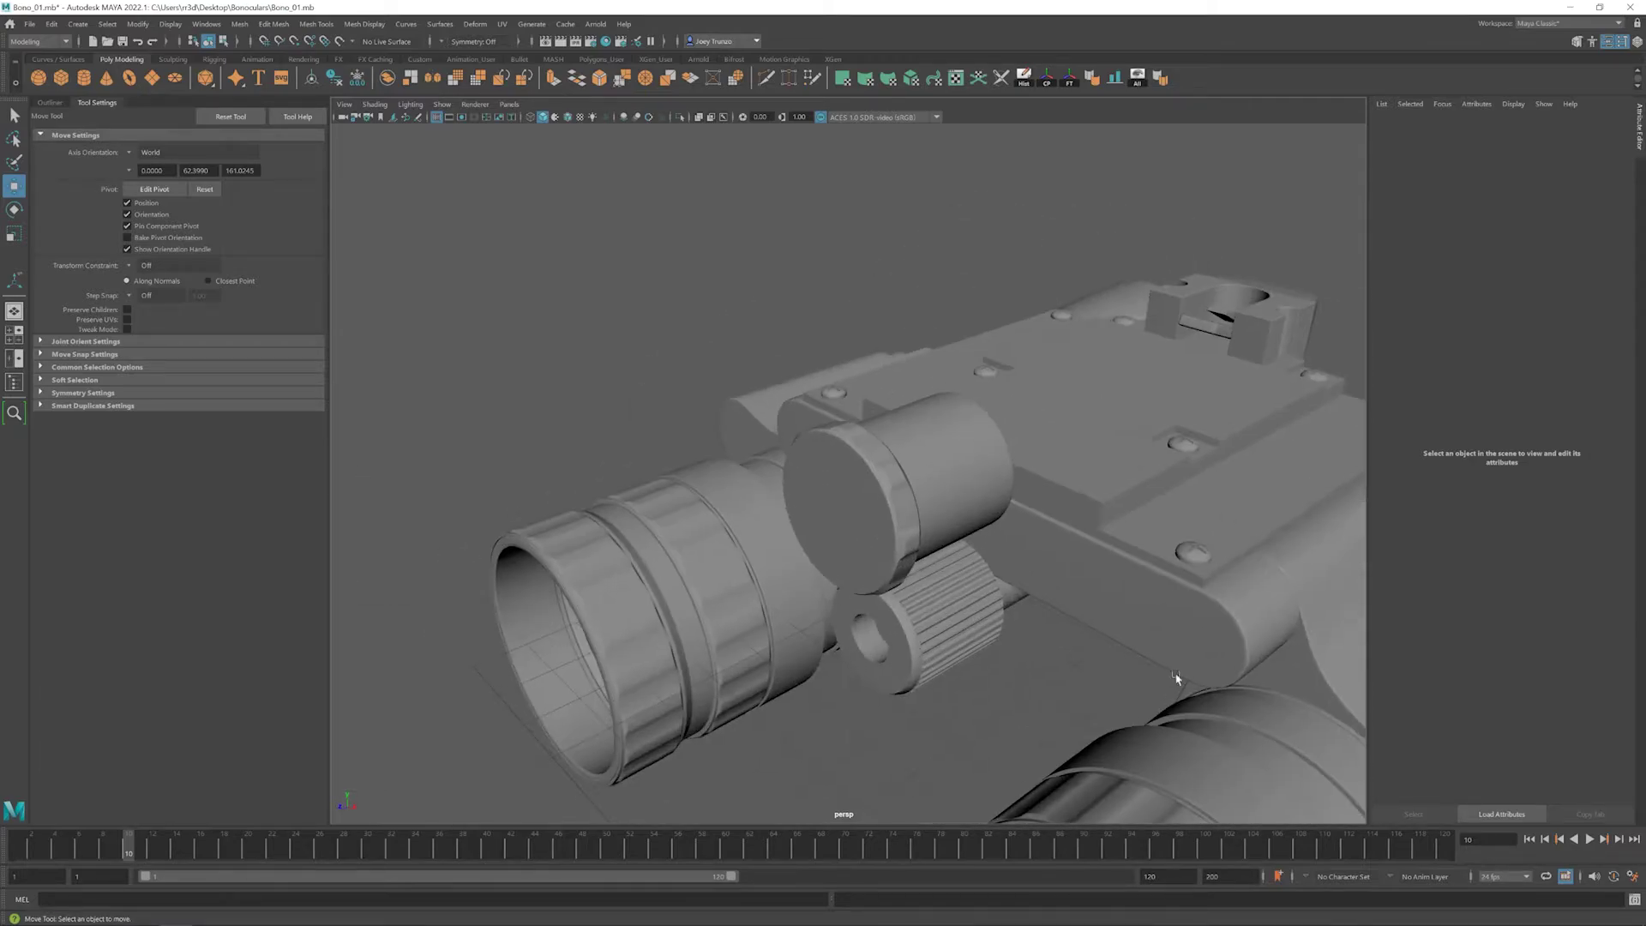
# - Create a polygon cylinder, rotate it to face forward, and size and place it as a small disc against the cap's front
pyautogui.click(84, 79)
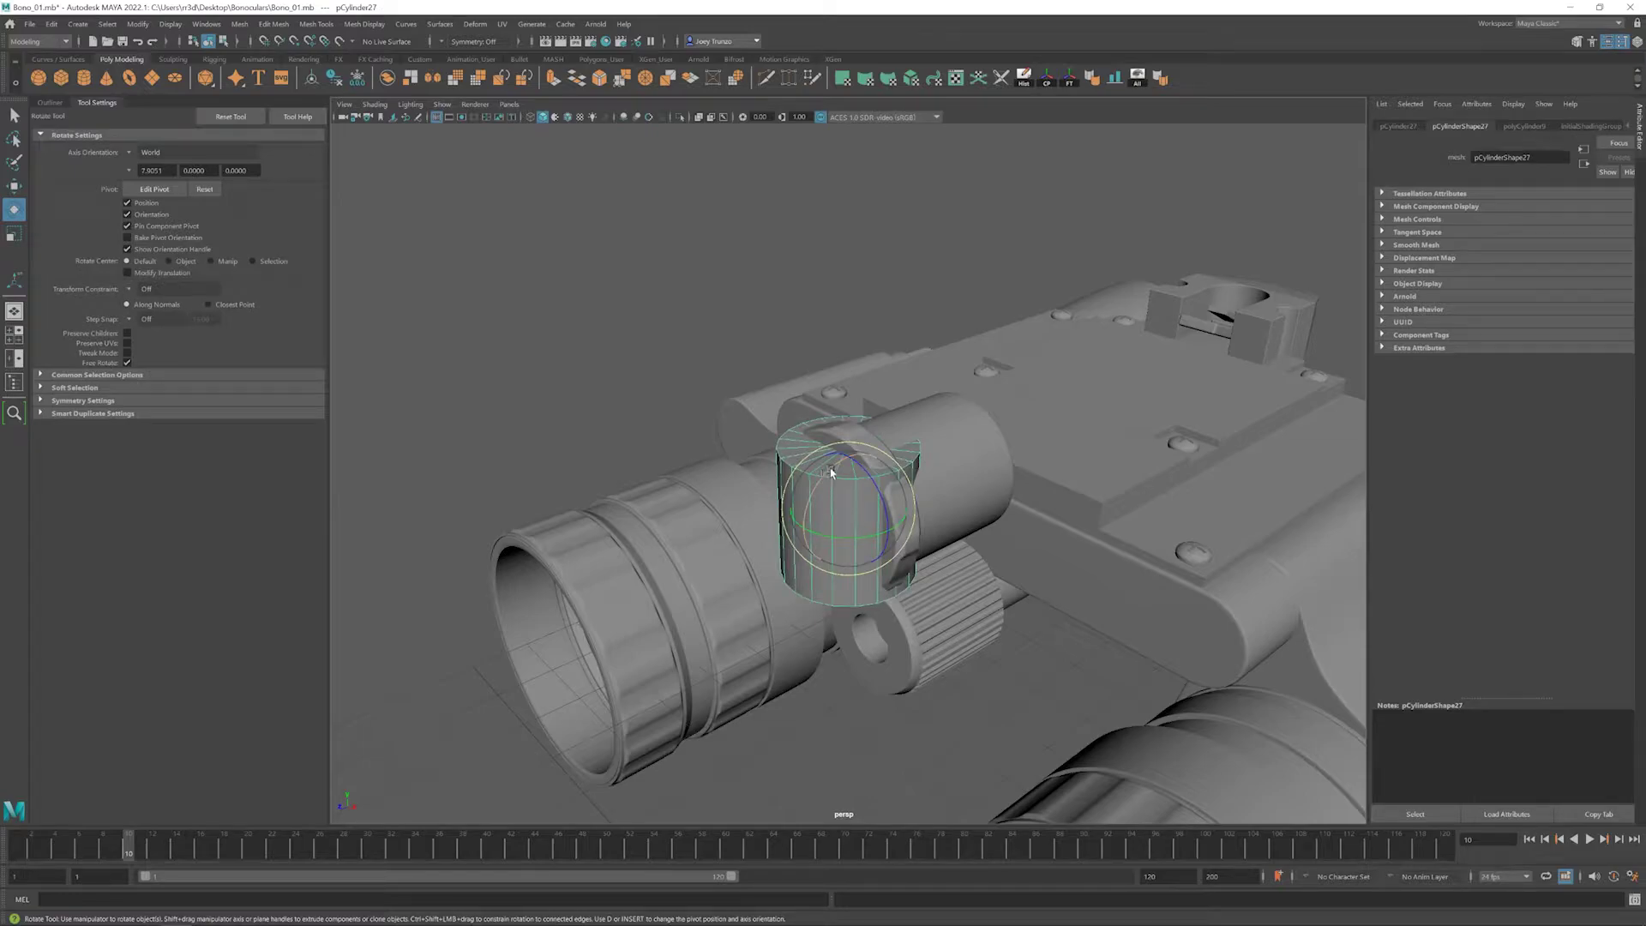
pyautogui.keyDown('alt'); pyautogui.moveTo(848, 520); pyautogui.dragTo(788, 515); pyautogui.keyUp('alt')
pyautogui.press('F9')
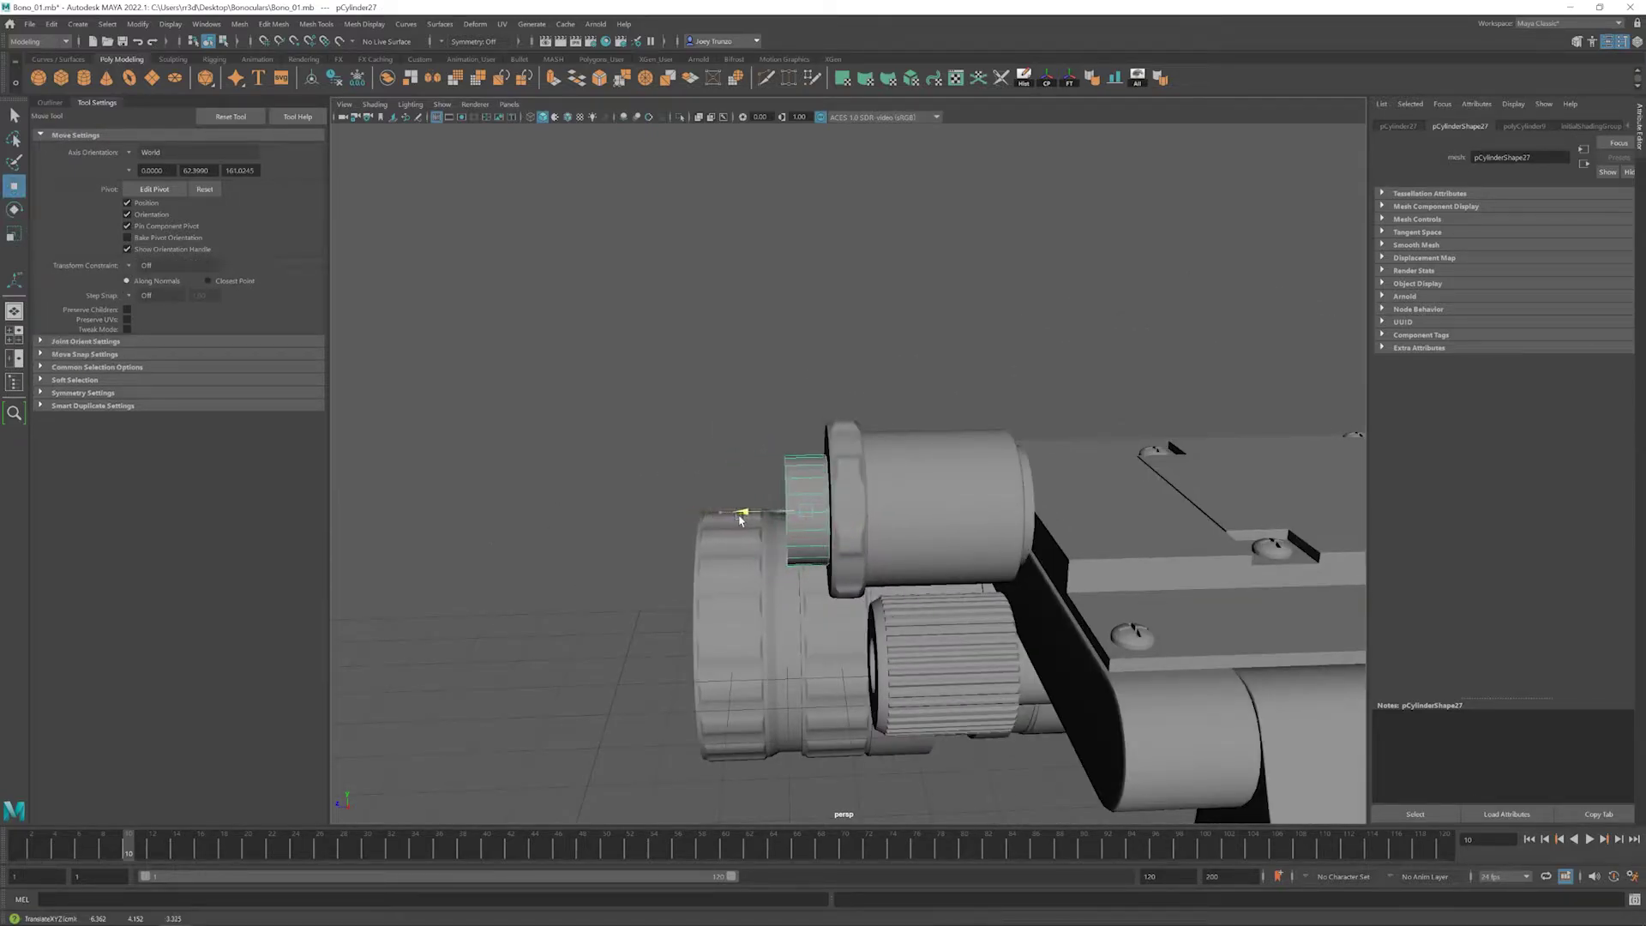
# - Scale down the disc's front end to taper it and adjust how far it protrudes from the cap
pyautogui.moveTo(736, 433); pyautogui.dragTo(793, 592)
pyautogui.keyDown('ctrl'); pyautogui.moveTo(731, 512); pyautogui.dragTo(924, 366); pyautogui.keyUp('ctrl')
pyautogui.press('w')
pyautogui.click(911, 470)
pyautogui.scroll(-2, 962, 514)
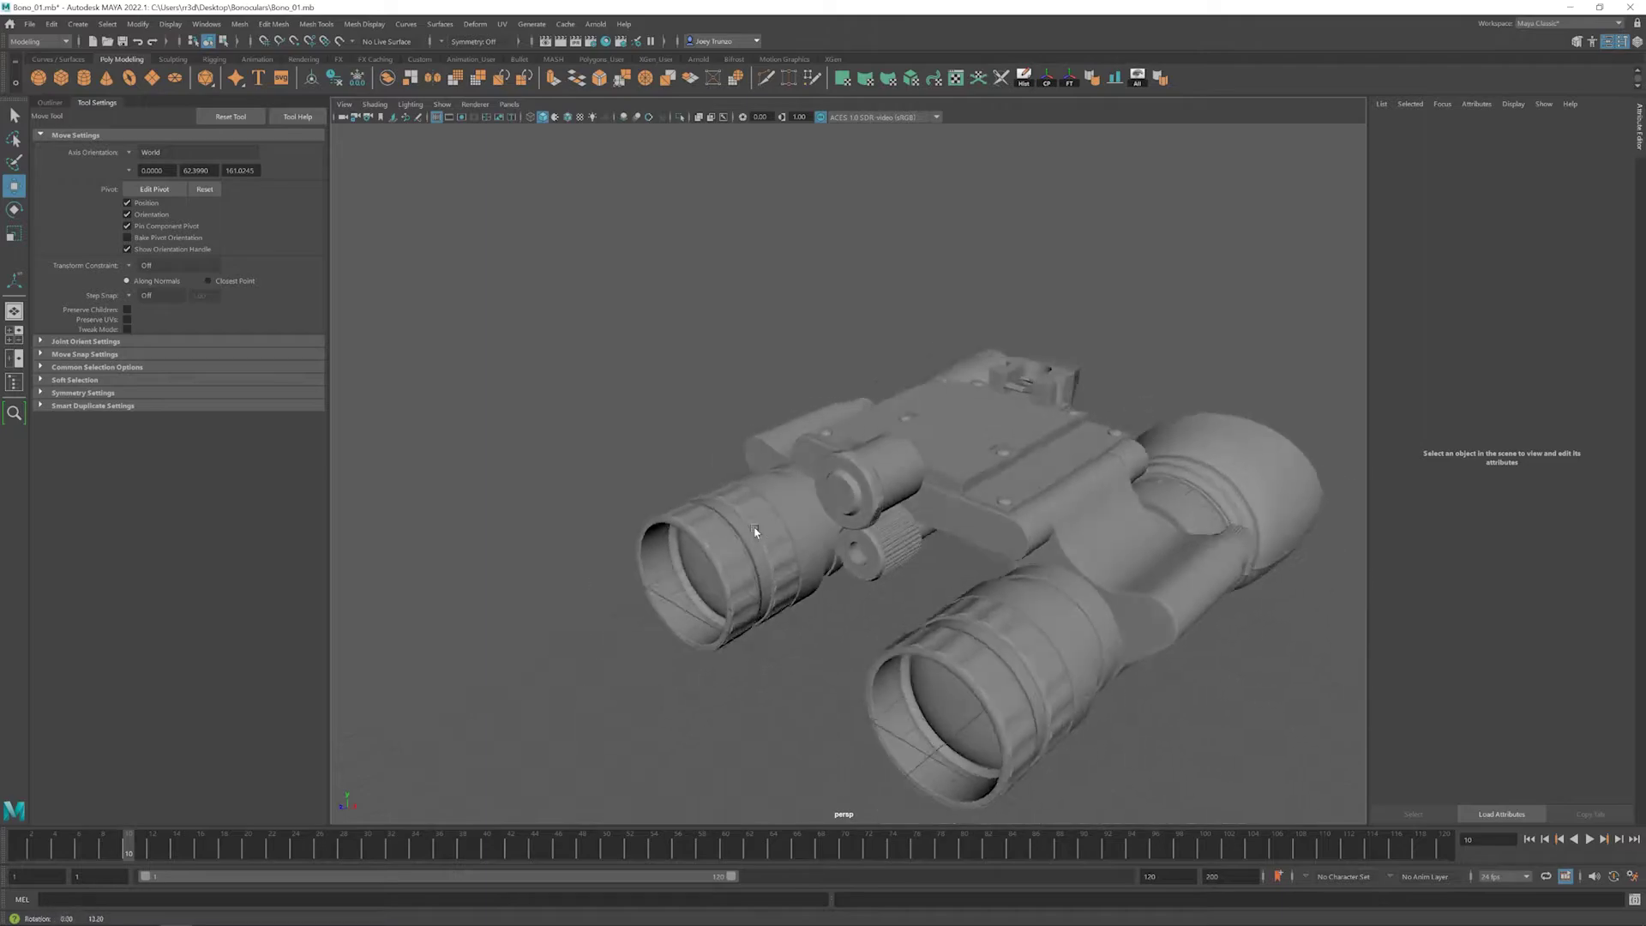
pyautogui.scroll(10, 846, 550)
pyautogui.click(845, 550)
pyautogui.keyDown('alt'); pyautogui.moveTo(845, 550); pyautogui.dragTo(726, 562); pyautogui.keyUp('alt')
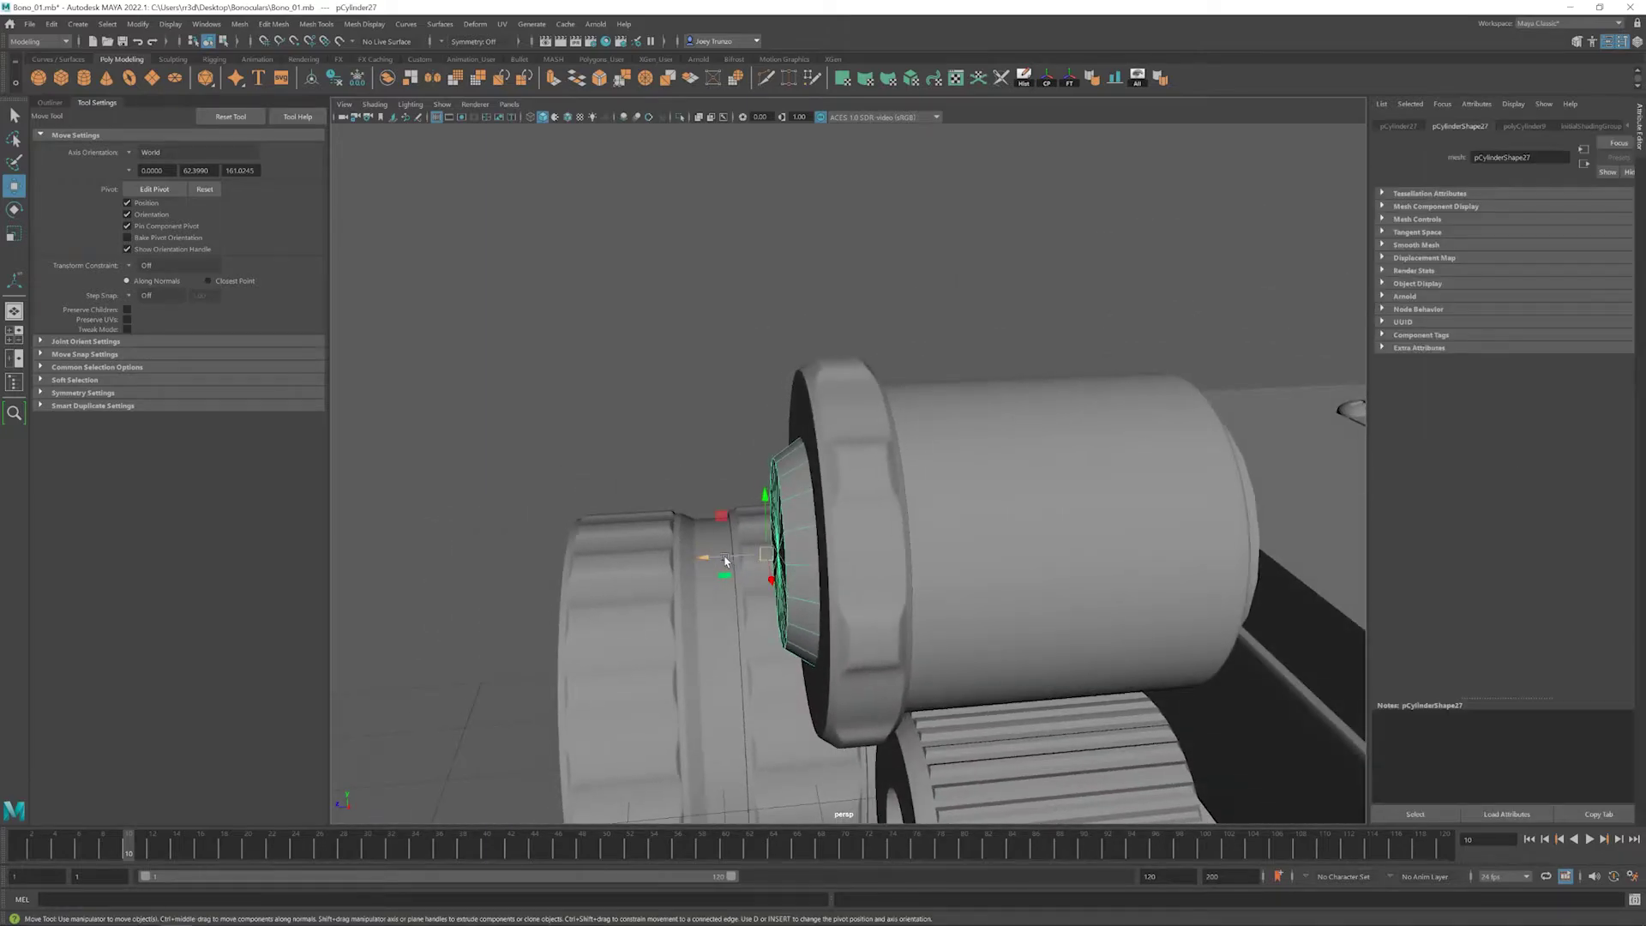
# - Bevel the front rim edges of the tapered disc with a fraction of 0.182 and 1 segment
pyautogui.press('F10')
pyautogui.click(806, 476)
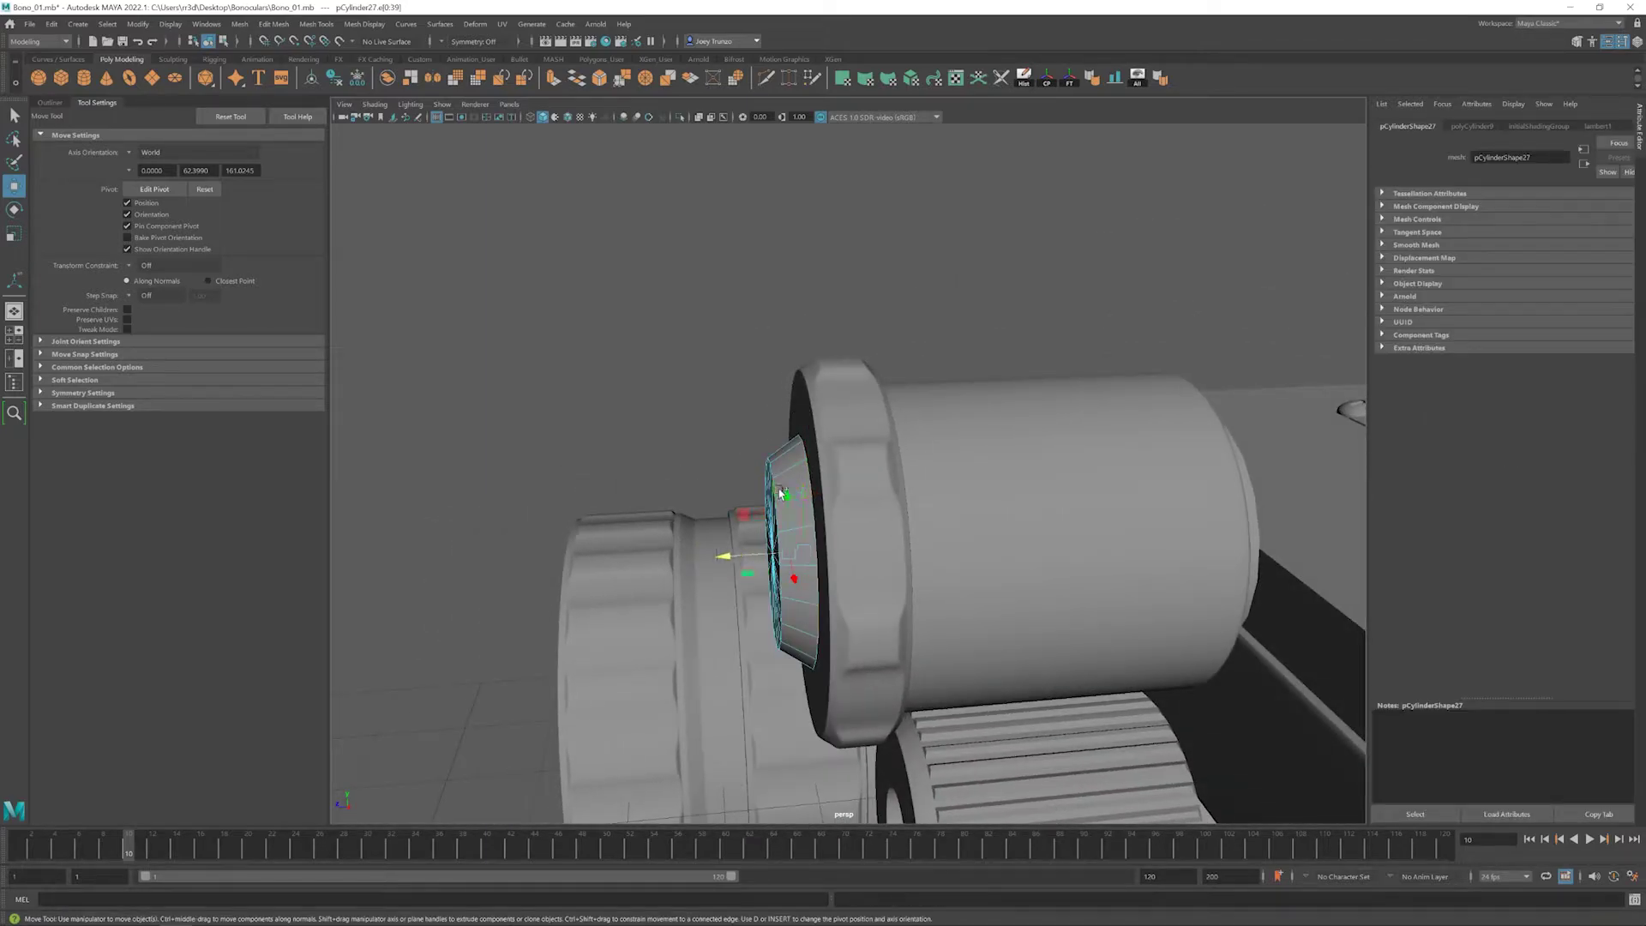
pyautogui.click(273, 23)
pyautogui.click(287, 67)
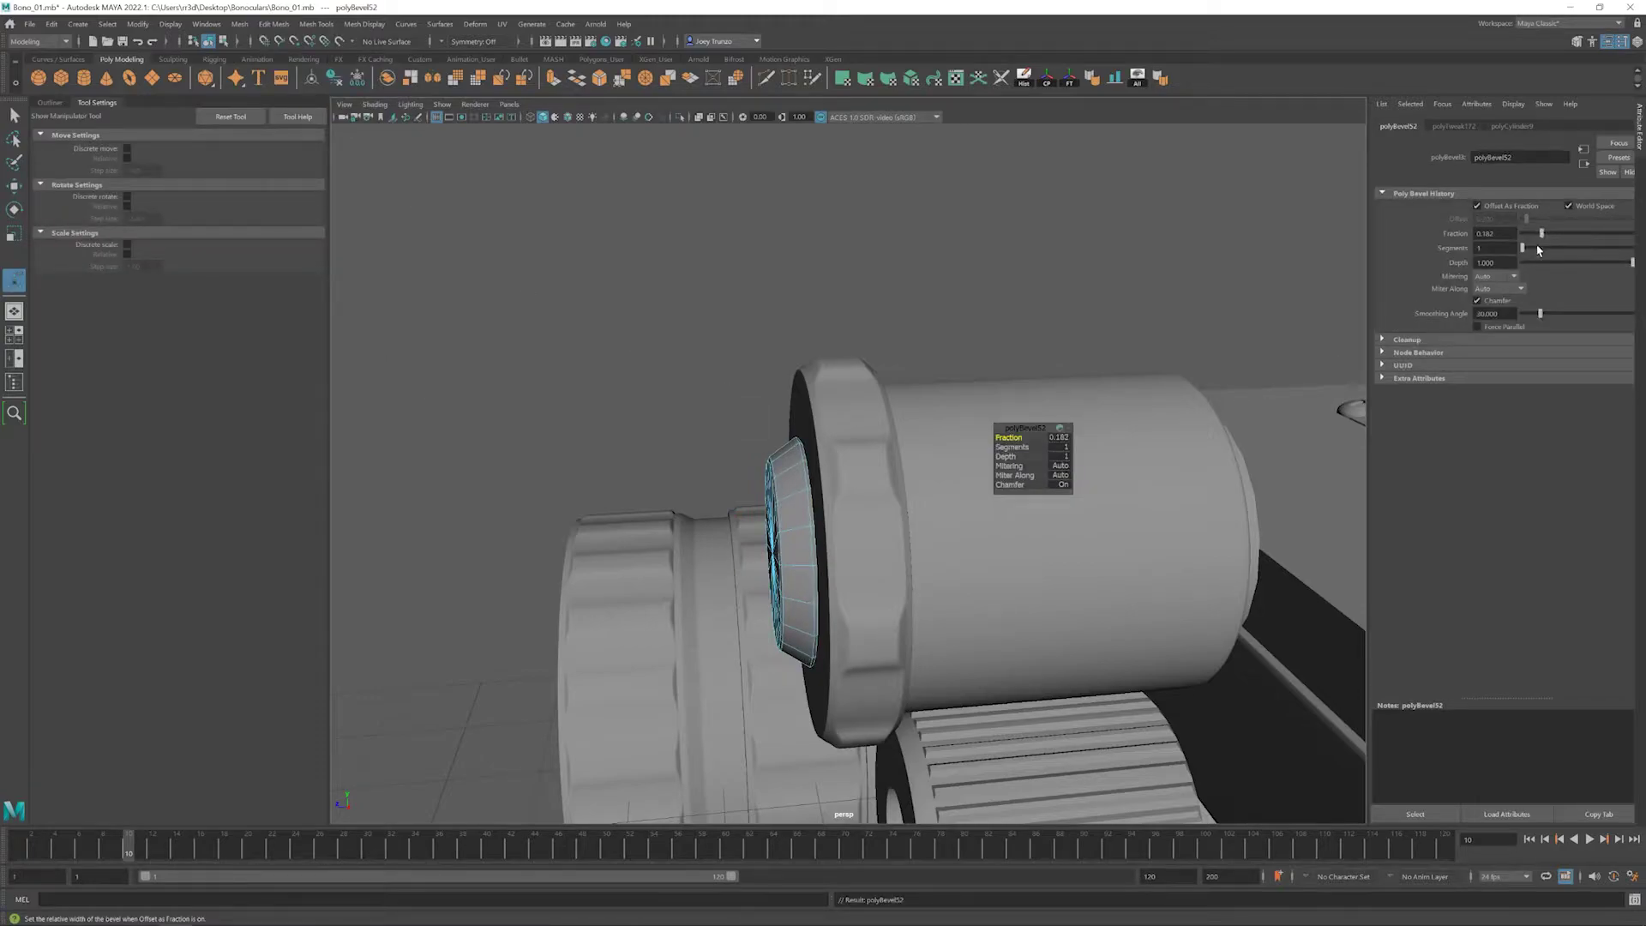
pyautogui.keyDown('alt'); pyautogui.moveTo(909, 446); pyautogui.dragTo(838, 434); pyautogui.keyUp('alt')
pyautogui.press('w')
pyautogui.click(772, 549)
pyautogui.keyDown('alt'); pyautogui.moveTo(772, 548); pyautogui.dragTo(786, 521); pyautogui.keyUp('alt')
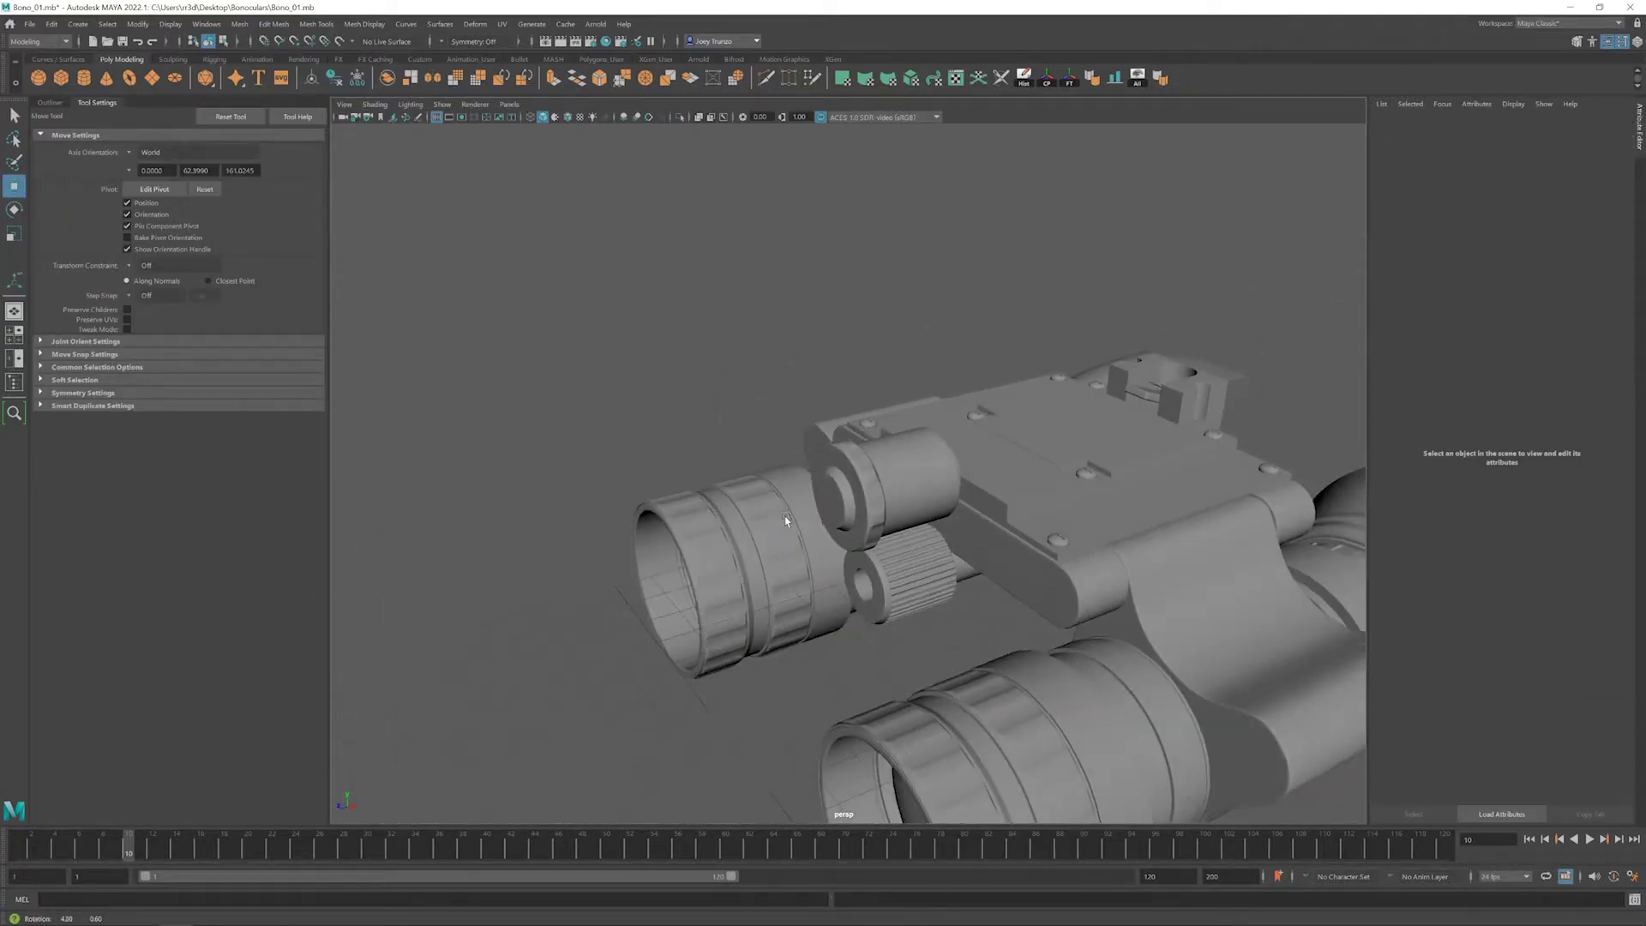
# - Move the tapered disc away from the cap to expose the cap's front face
pyautogui.scroll(4, 786, 521)
pyautogui.click(806, 525)
pyautogui.click(699, 333)
pyautogui.keyDown('alt'); pyautogui.moveTo(699, 333); pyautogui.dragTo(515, 403); pyautogui.keyUp('alt')
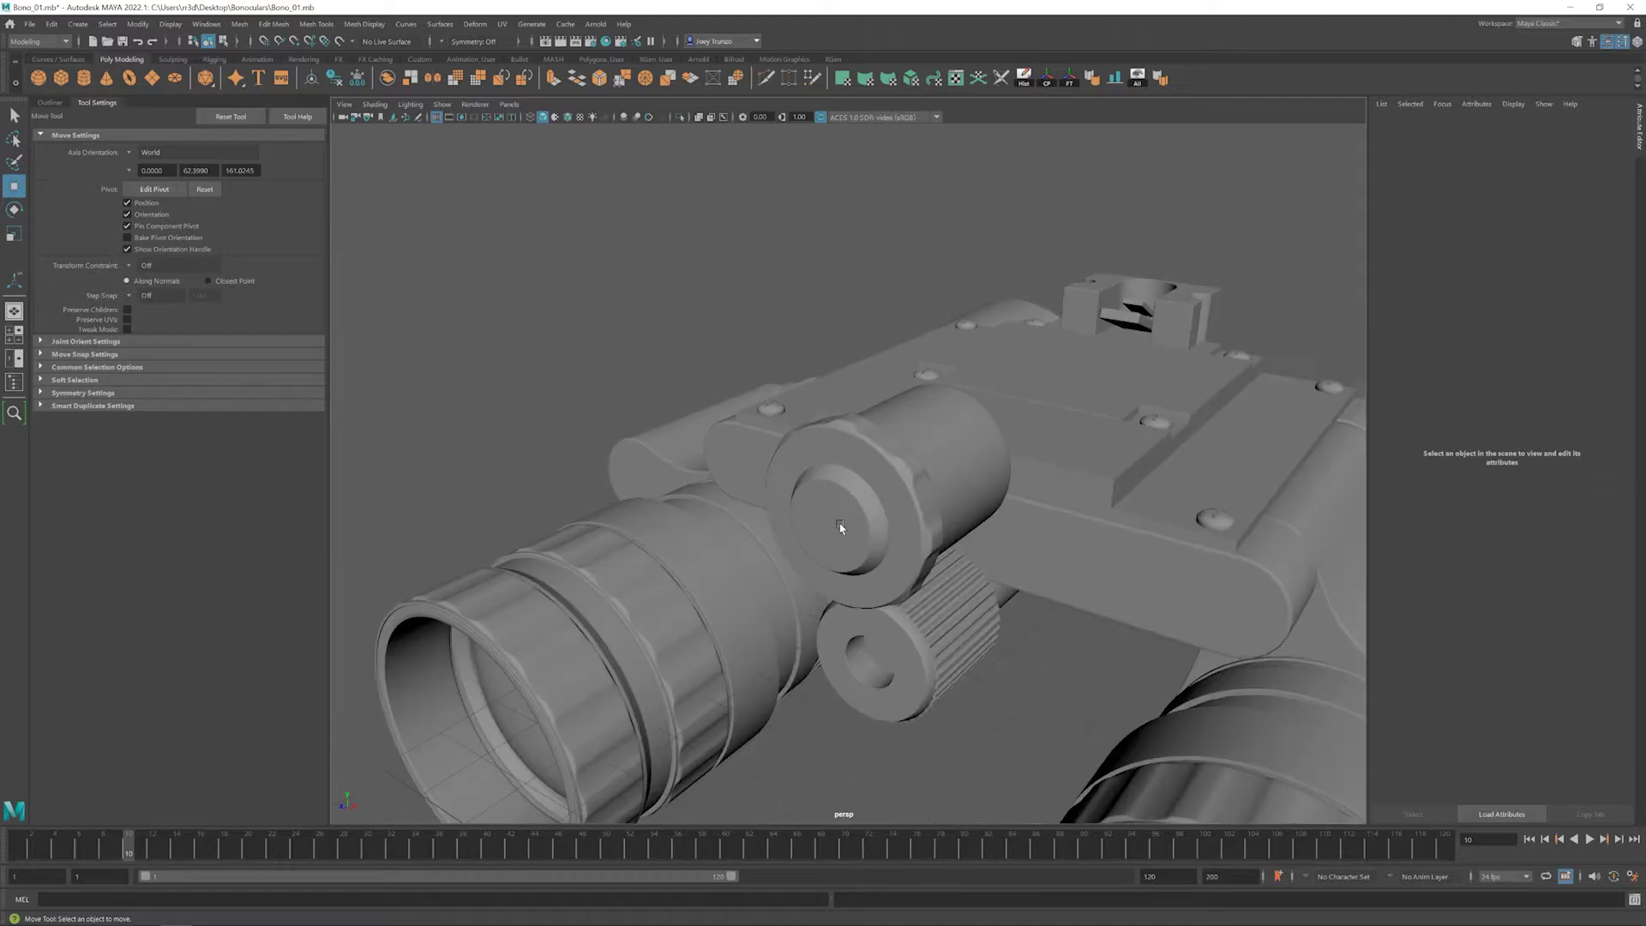
pyautogui.click(504, 416)
# - Select the cap's flat front faces and delete them to open the cap
pyautogui.click(850, 480)
pyautogui.rightClick(850, 481)
pyautogui.moveTo(849, 471); pyautogui.dragTo(846, 508, button='right')
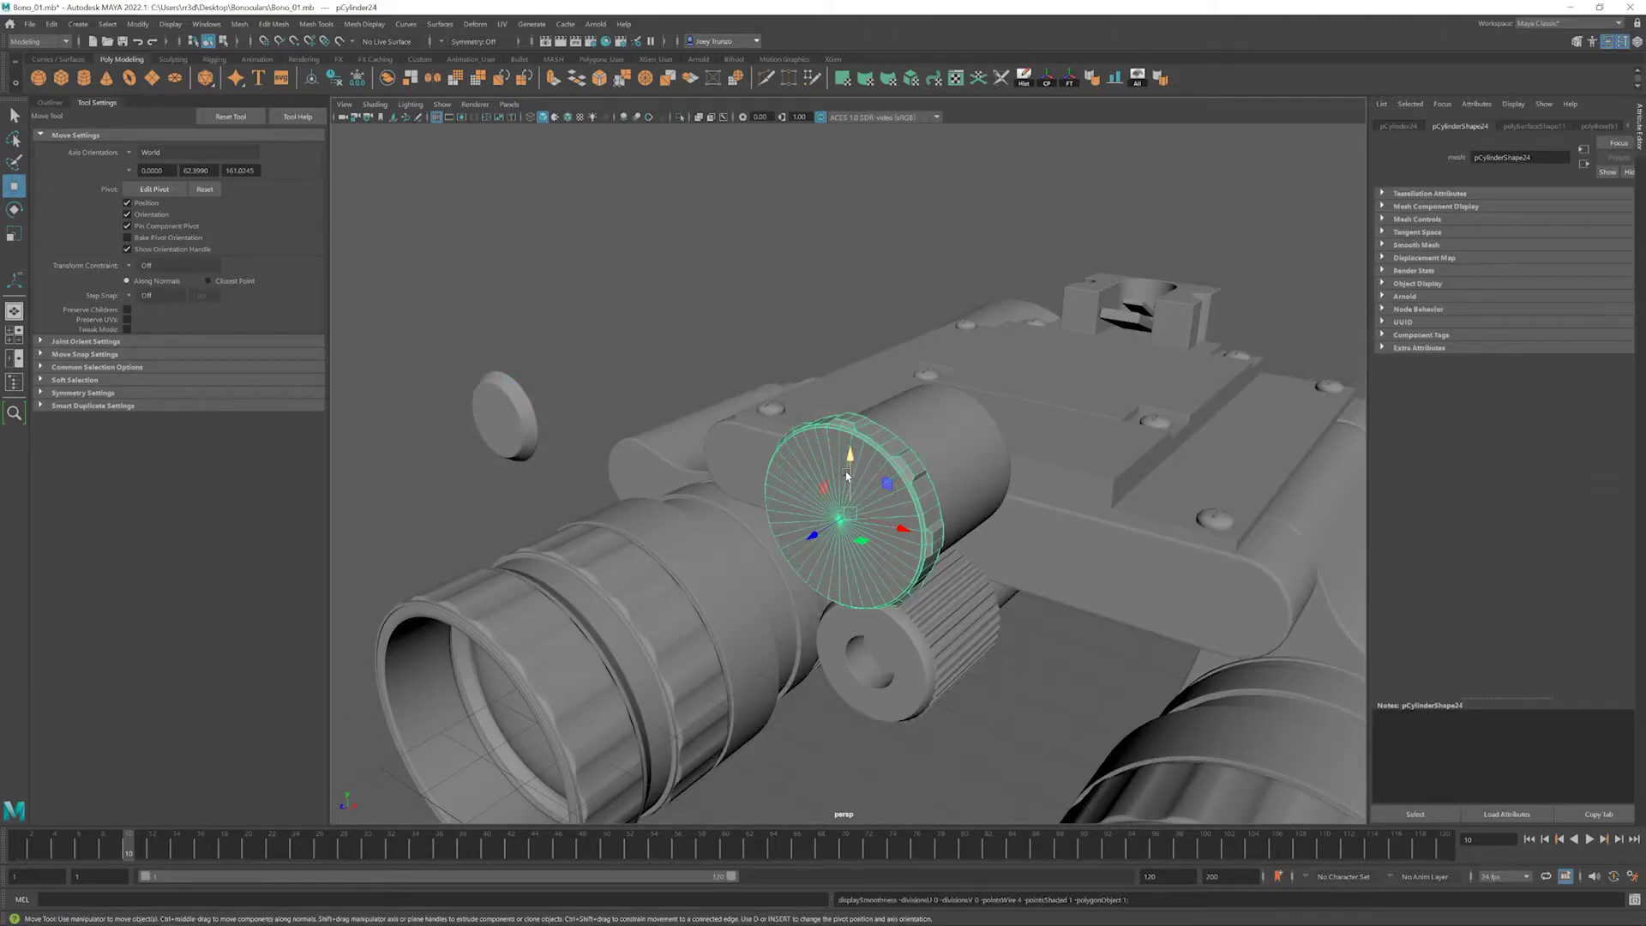
pyautogui.keyDown('alt'); pyautogui.moveTo(846, 508); pyautogui.dragTo(862, 523); pyautogui.keyUp('alt')
pyautogui.doubleClick(867, 529)
pyautogui.press('Delete')
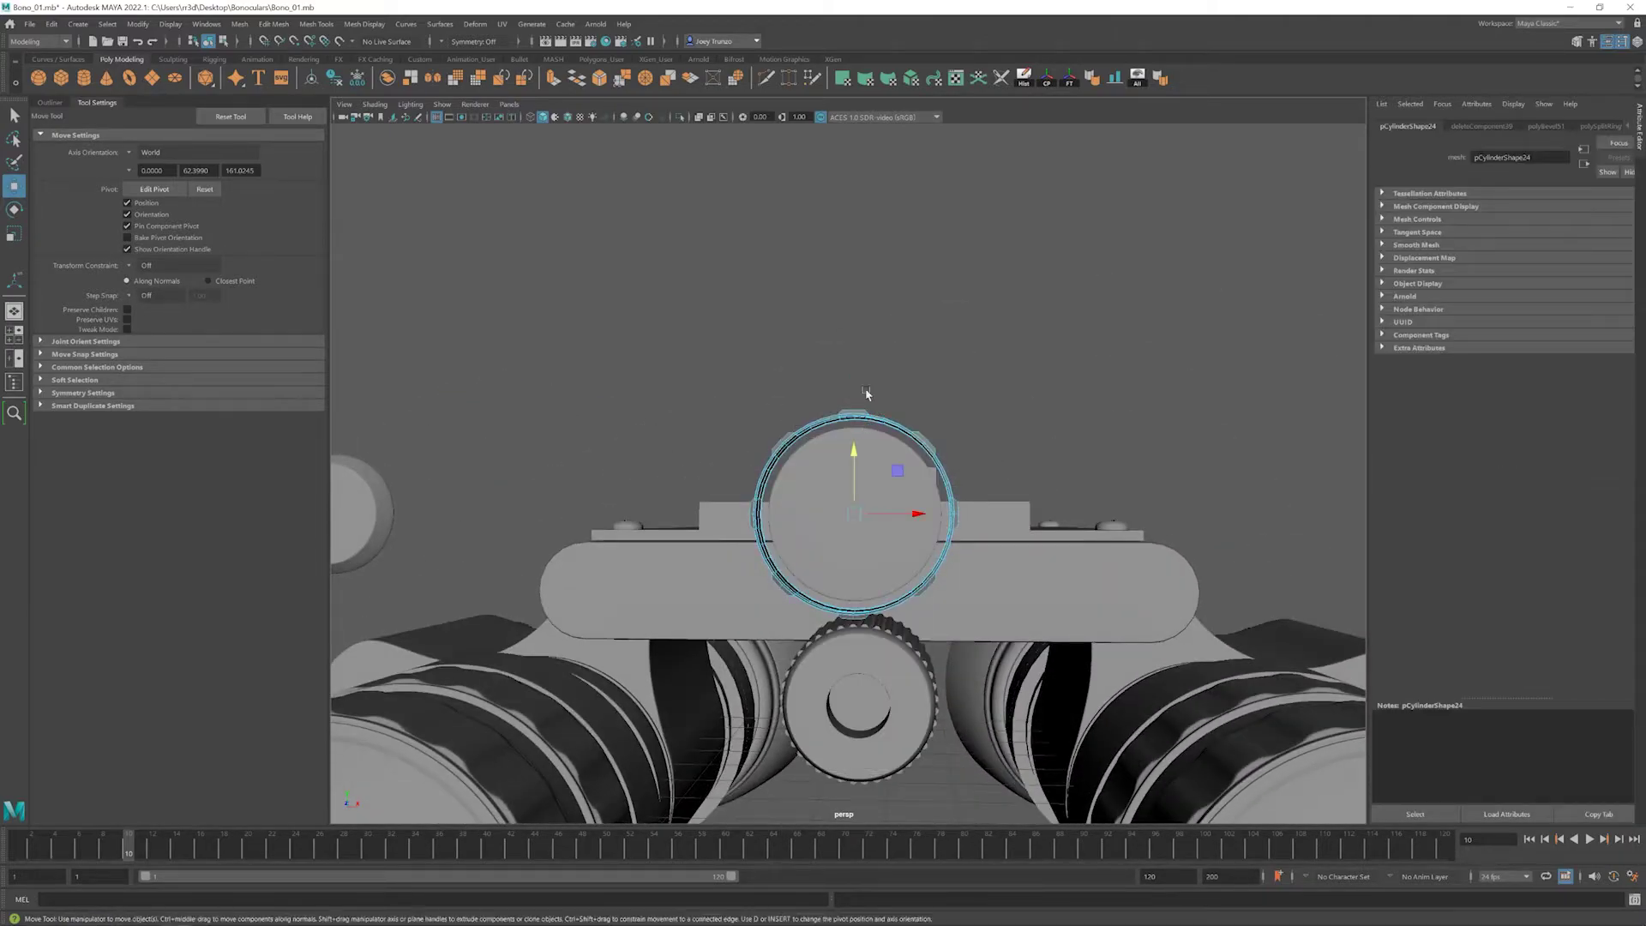
# - Extrude the cap's open front border edges and scale them inward to form a flat ring
pyautogui.scroll(5, 891, 463)
pyautogui.keyDown('alt'); pyautogui.moveTo(867, 417); pyautogui.dragTo(826, 433); pyautogui.keyUp('alt')
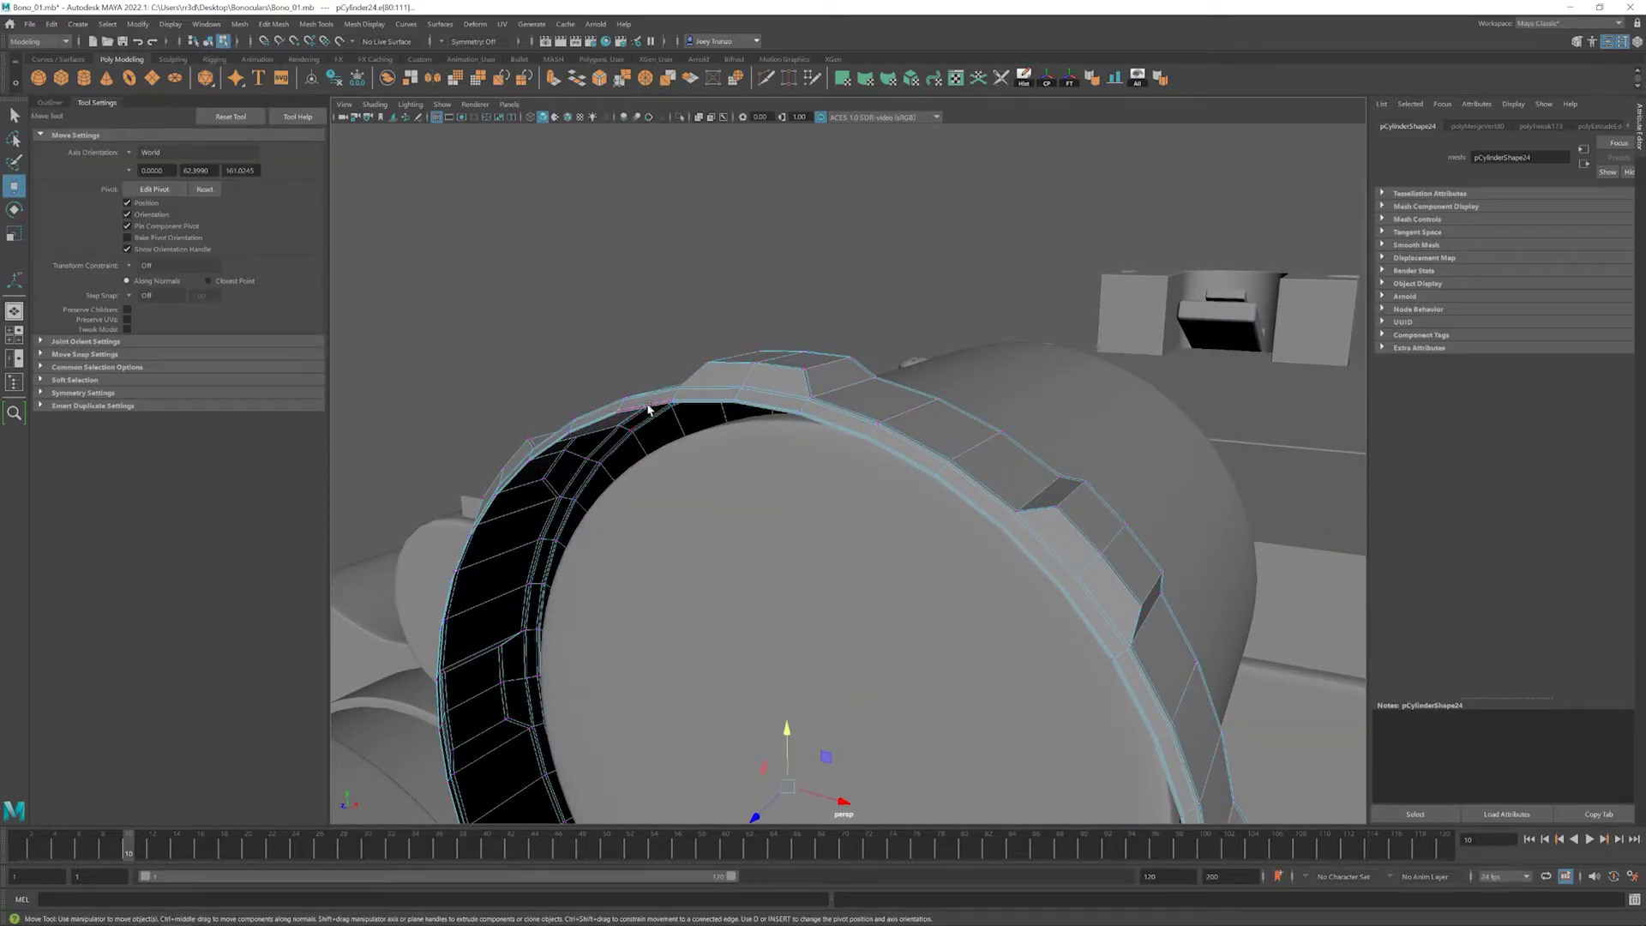
pyautogui.hotkey('ctrl', 'e')
pyautogui.keyDown('alt'); pyautogui.moveTo(717, 507); pyautogui.dragTo(669, 600); pyautogui.keyUp('alt')
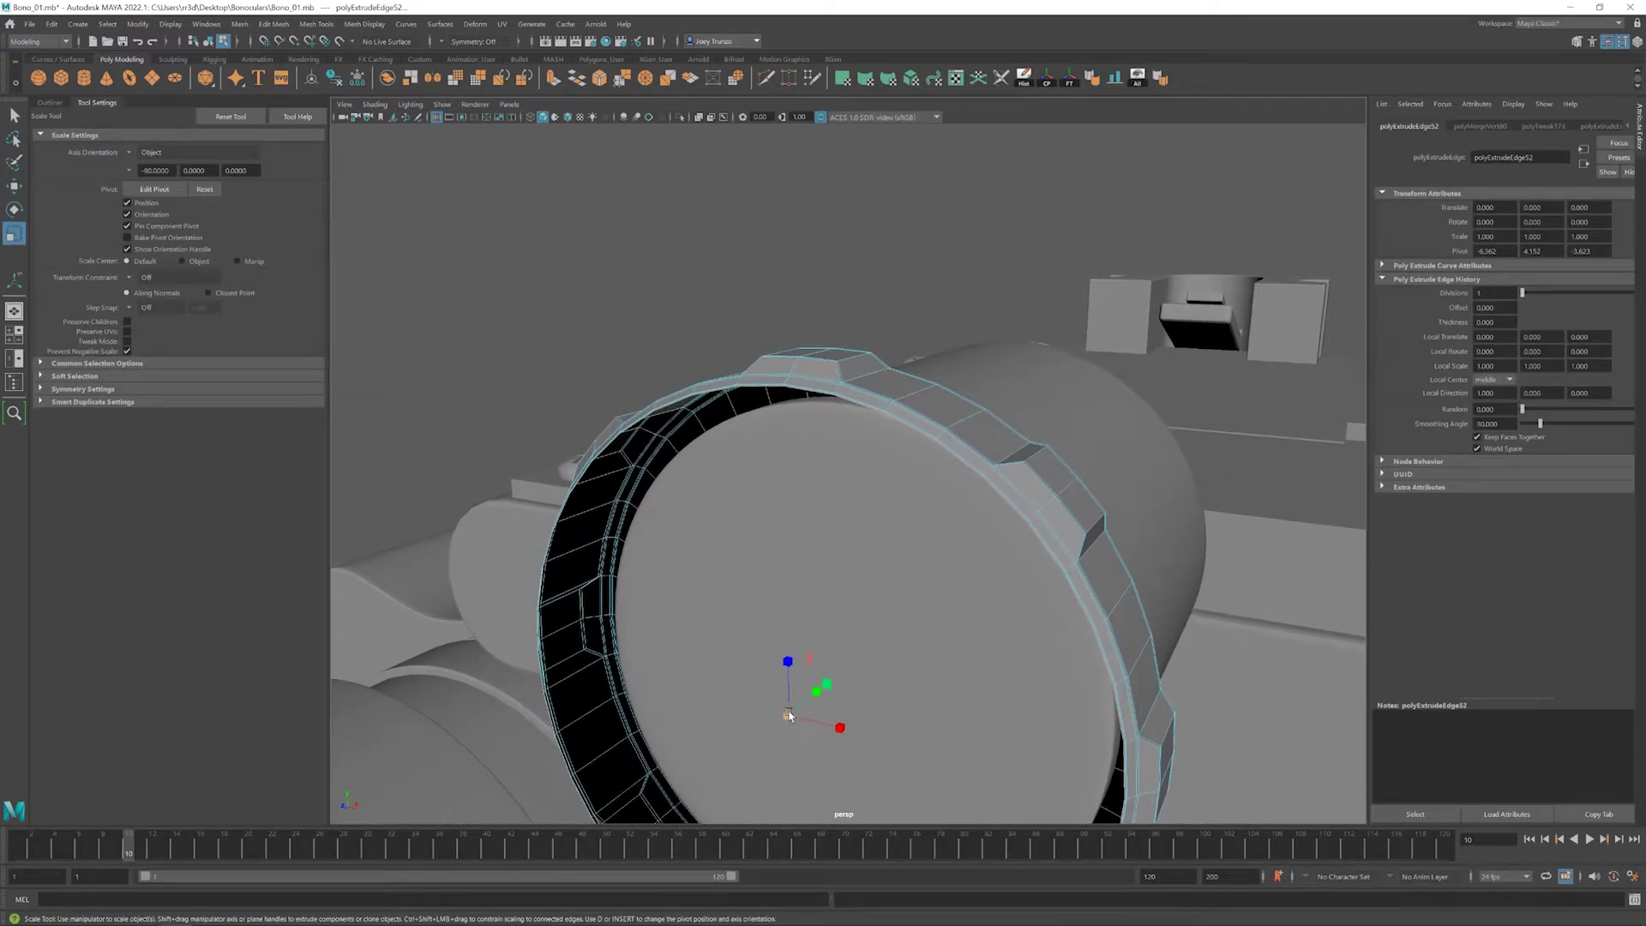
pyautogui.press('r')
pyautogui.moveTo(669, 651); pyautogui.dragTo(707, 699, button='middle')
pyautogui.scroll(-5, 707, 699)
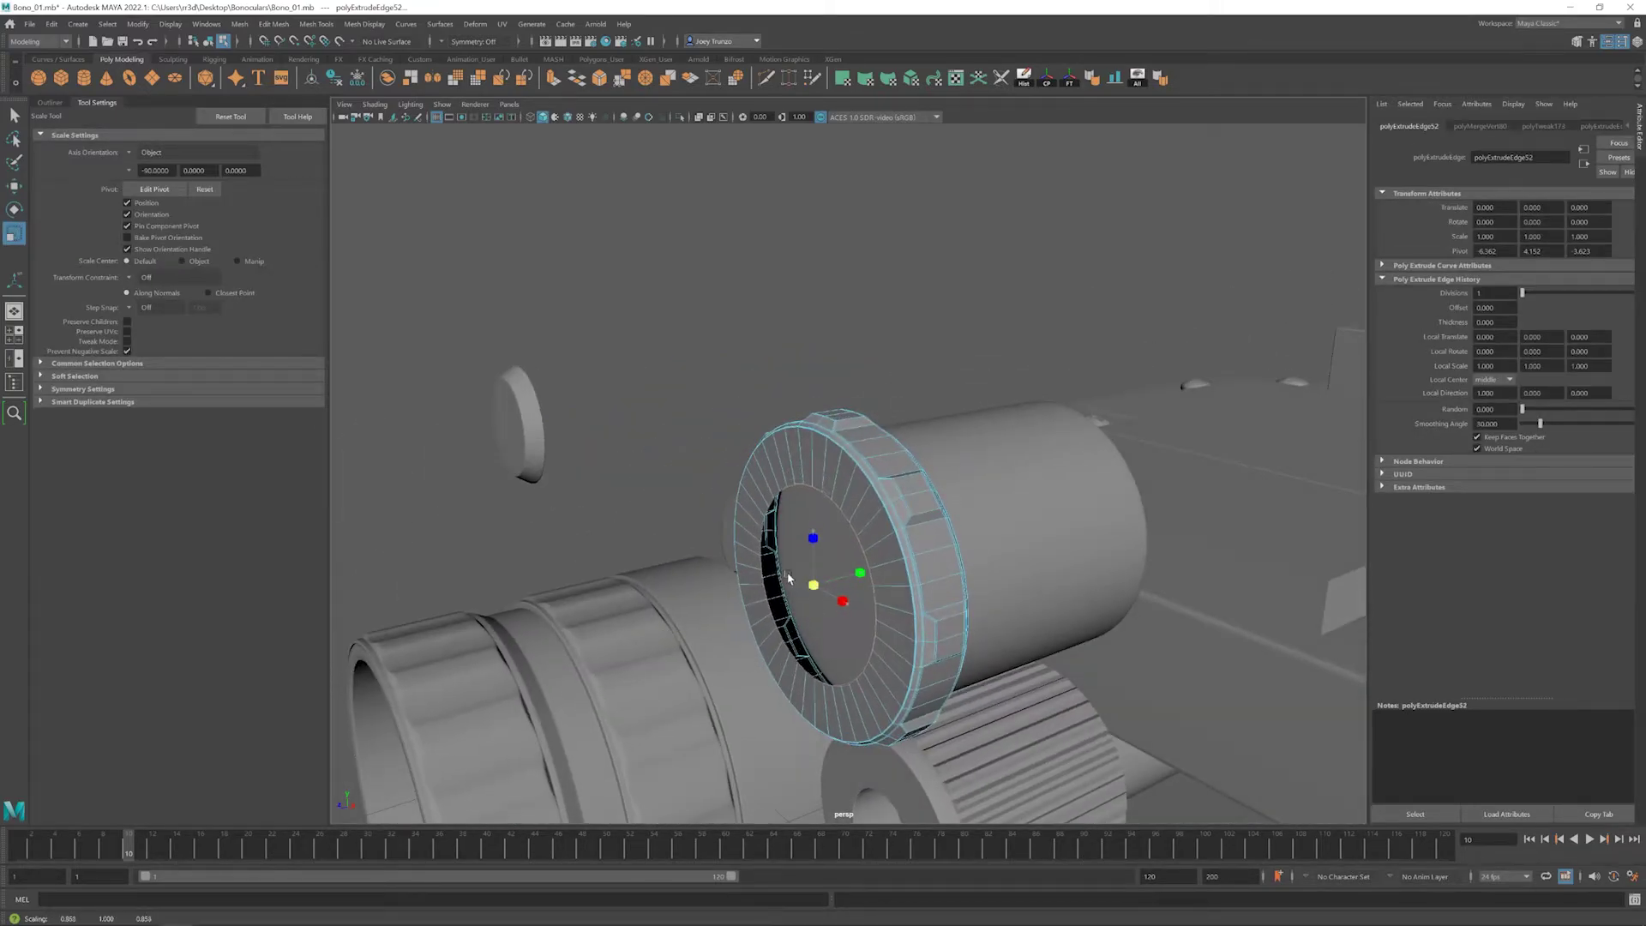
# - Extrude the ring's inner border back into the cap and close the opening at its centre
pyautogui.hotkey('ctrl', 'e')
pyautogui.press('w')
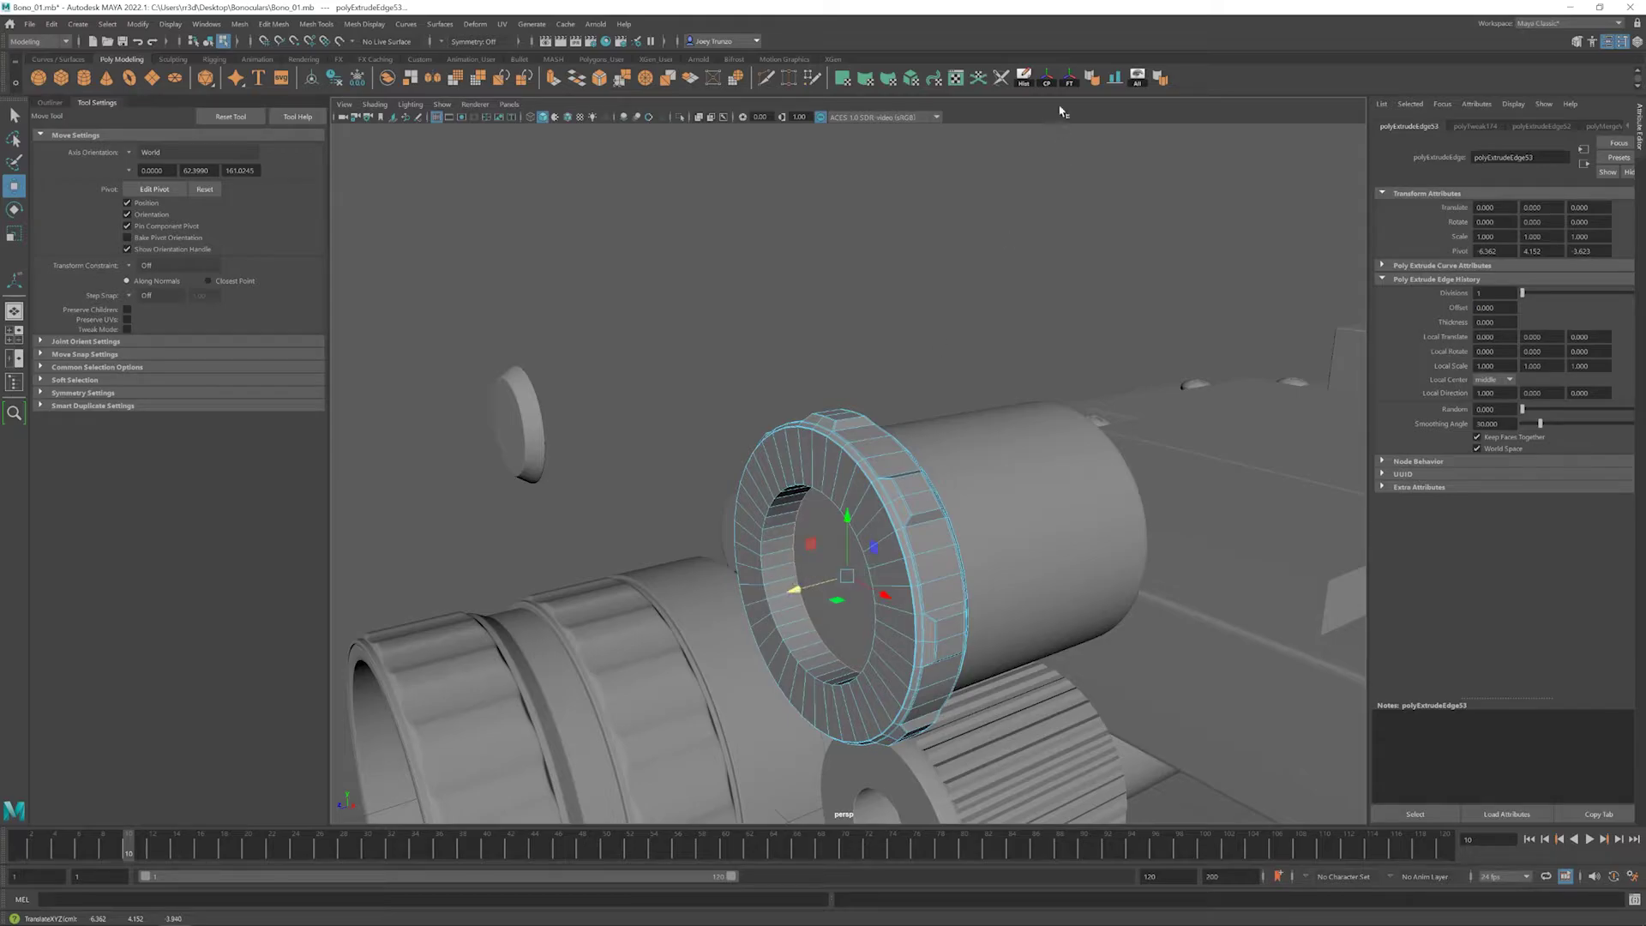
pyautogui.moveTo(908, 549); pyautogui.dragTo(781, 543, button='right')
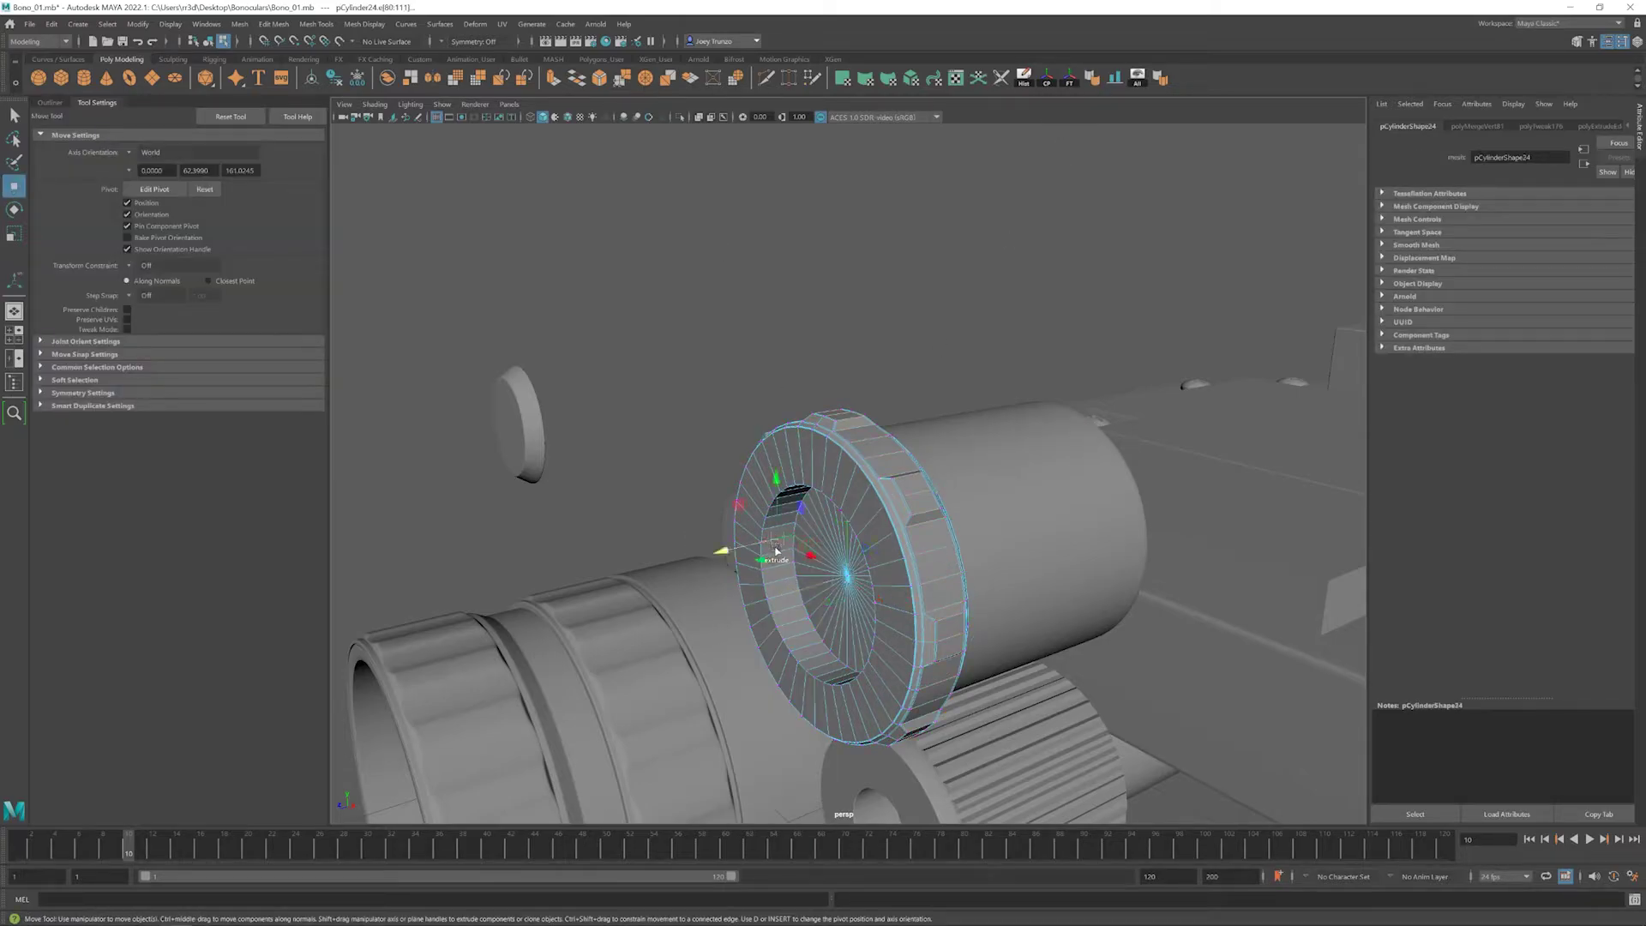
pyautogui.hotkey('ctrl', 'z')
pyautogui.hotkey('ctrl', 'z')
pyautogui.hotkey('ctrl', 'z')
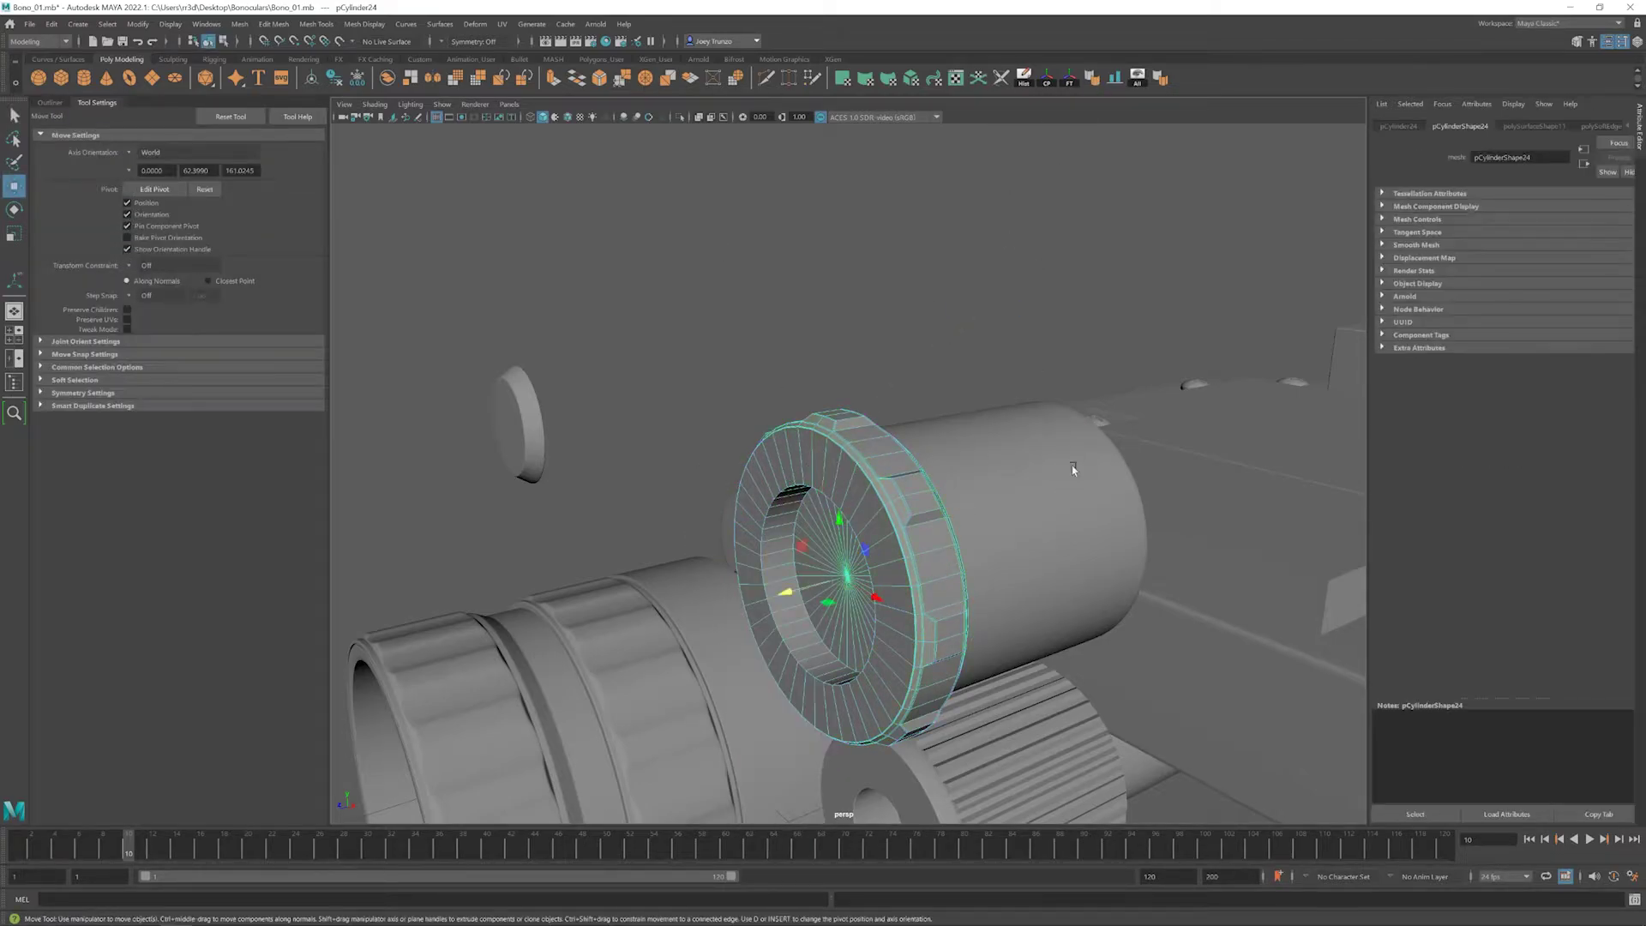
# - Place the tapered disc back inside the cap's recess and size it to fit
pyautogui.keyDown('alt'); pyautogui.moveTo(944, 480); pyautogui.dragTo(789, 558); pyautogui.keyUp('alt')
pyautogui.hotkey('ctrl', 'z')
pyautogui.hotkey('ctrl', 'z')
pyautogui.hotkey('ctrl', 'z')
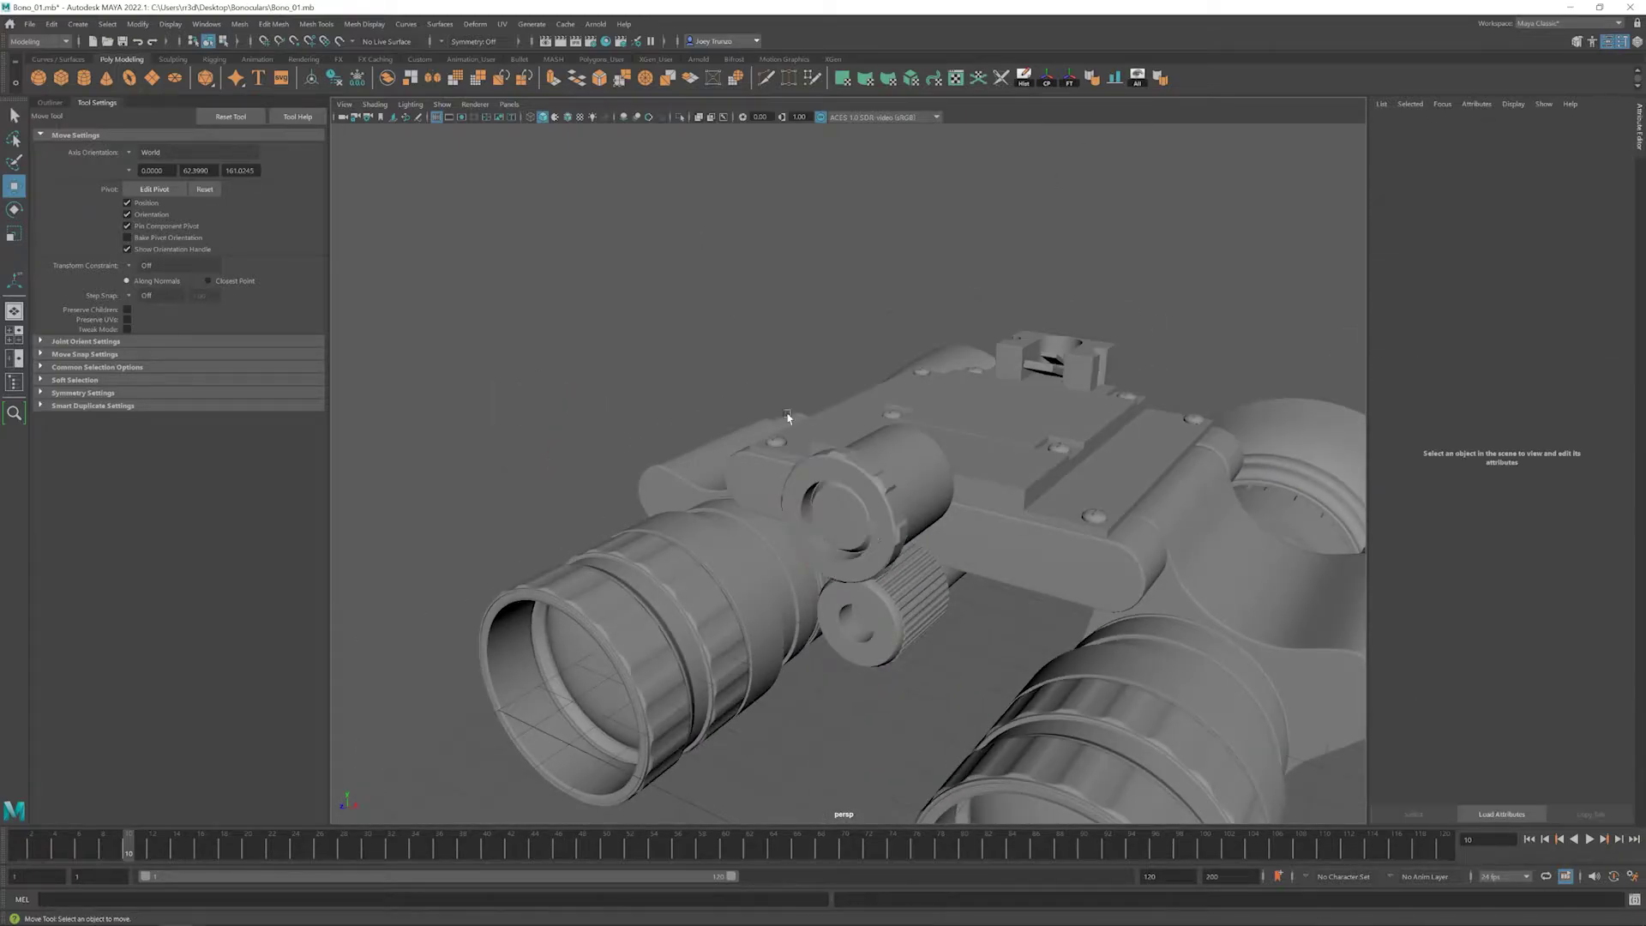
pyautogui.keyDown('alt'); pyautogui.moveTo(788, 558); pyautogui.dragTo(1067, 643, button='right'); pyautogui.keyUp('alt')
pyautogui.click(838, 563)
pyautogui.keyDown('alt'); pyautogui.moveTo(1068, 643); pyautogui.dragTo(792, 588); pyautogui.keyUp('alt')
pyautogui.press('r')
pyautogui.hotkey('ctrl', 'z')
pyautogui.keyDown('alt'); pyautogui.moveTo(792, 587); pyautogui.dragTo(1078, 636, button='right'); pyautogui.keyUp('alt')
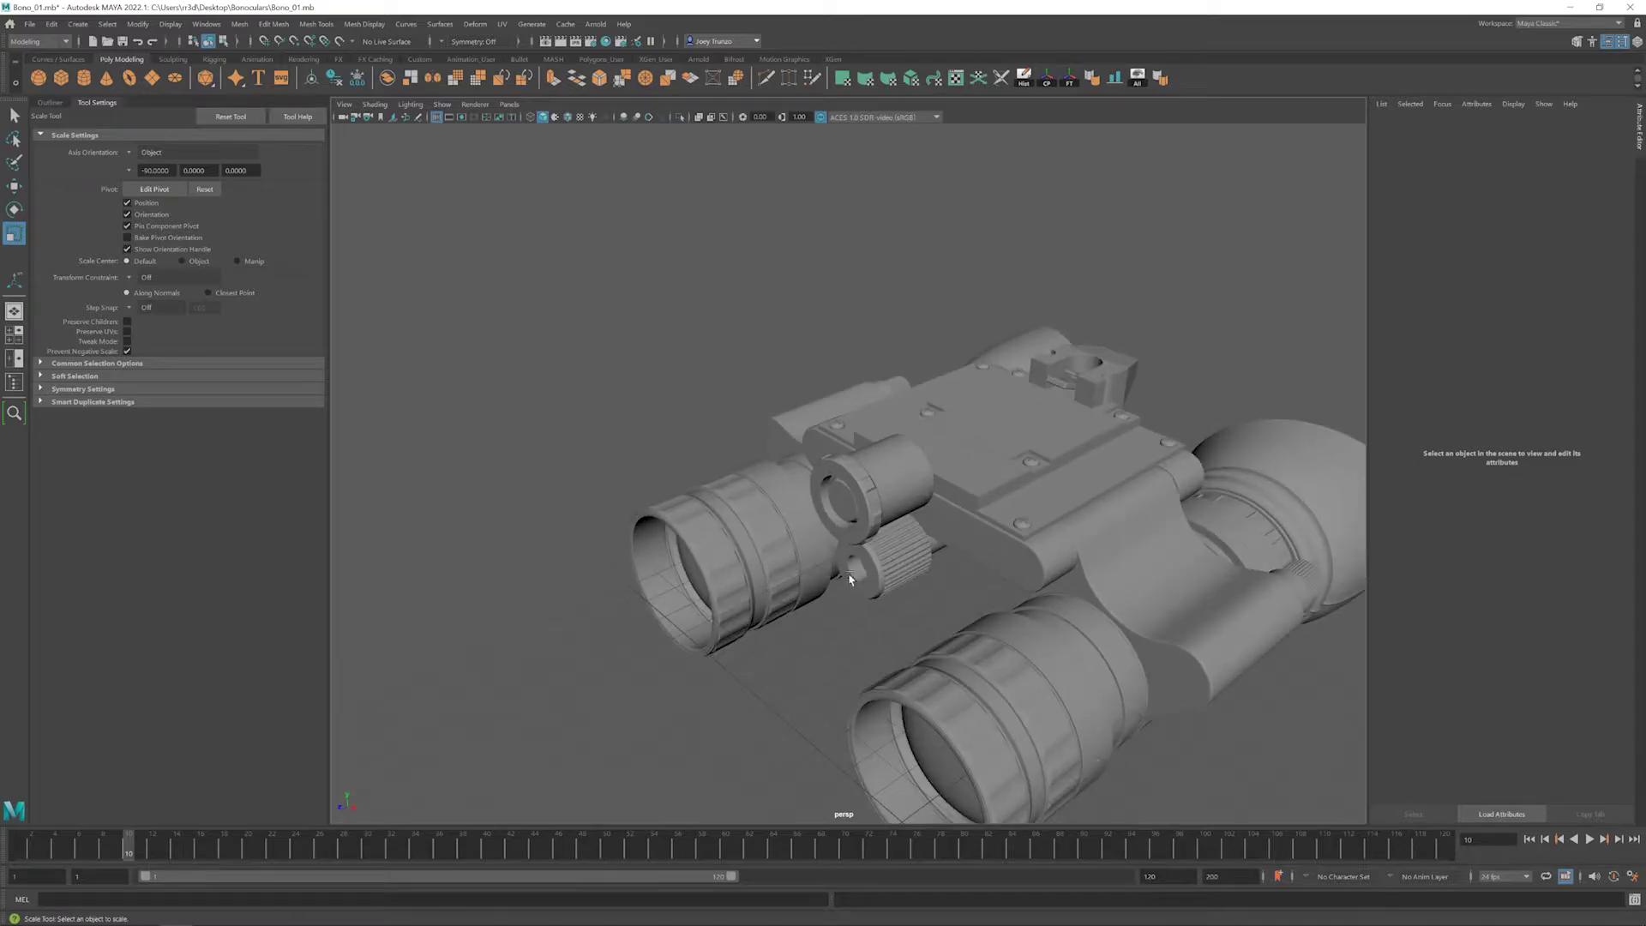
pyautogui.hotkey('ctrl', 'z')
pyautogui.hotkey('ctrl', 'z')
# - Bevel the inner rim edges of the cap's recess with 1 segment
pyautogui.click(749, 525)
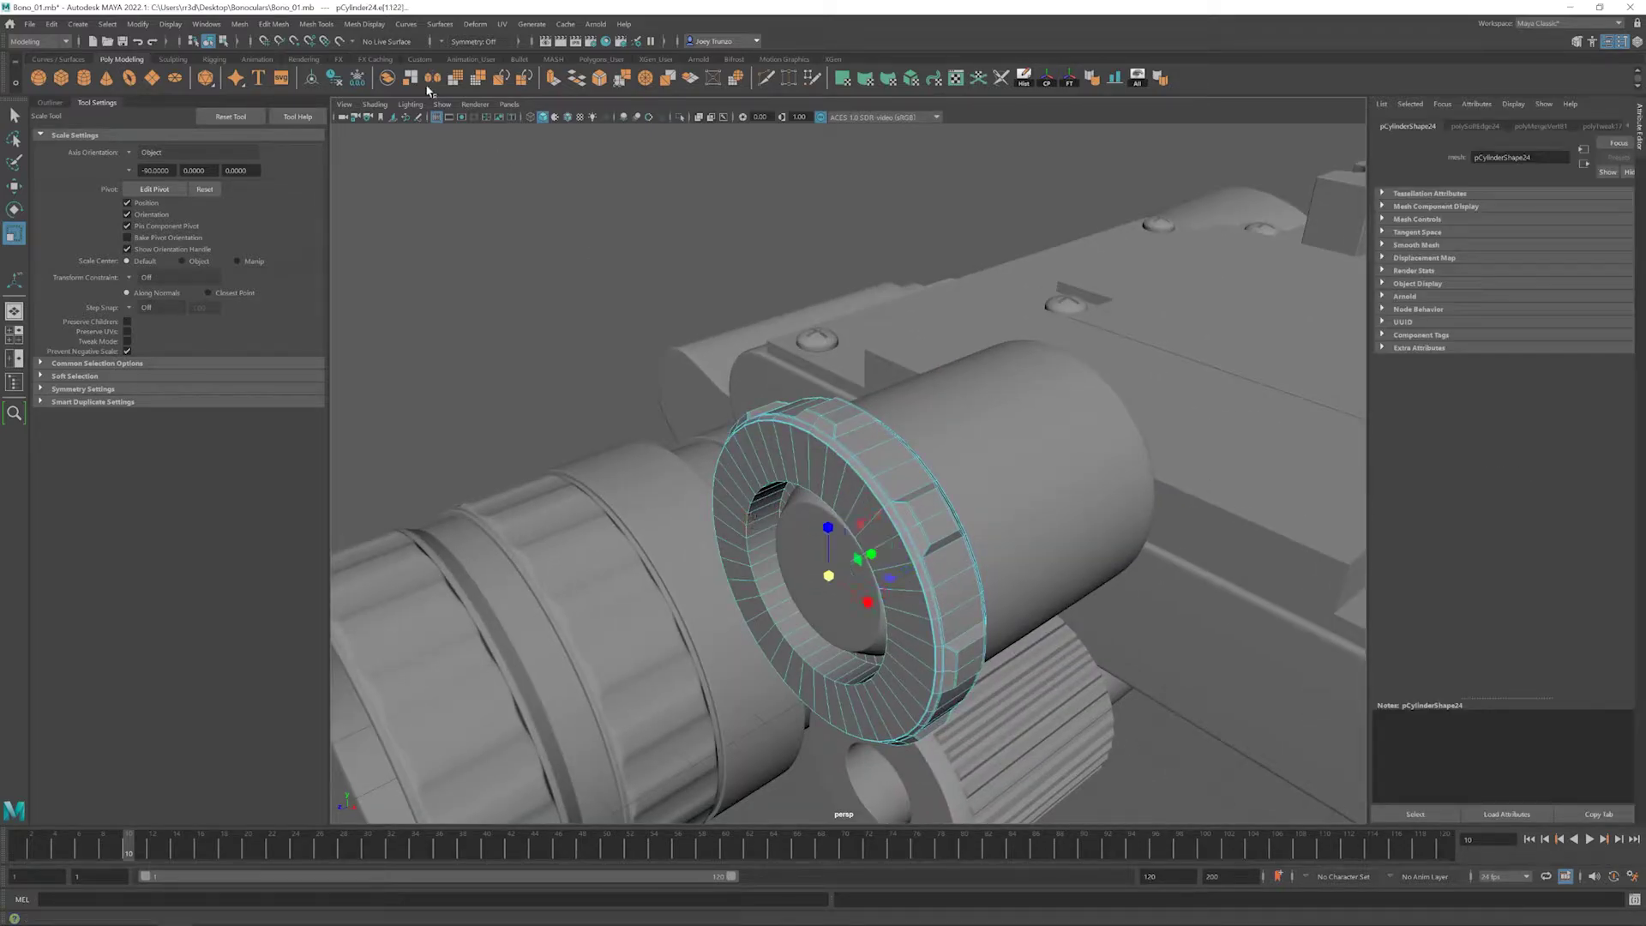
pyautogui.click(274, 23)
pyautogui.click(287, 54)
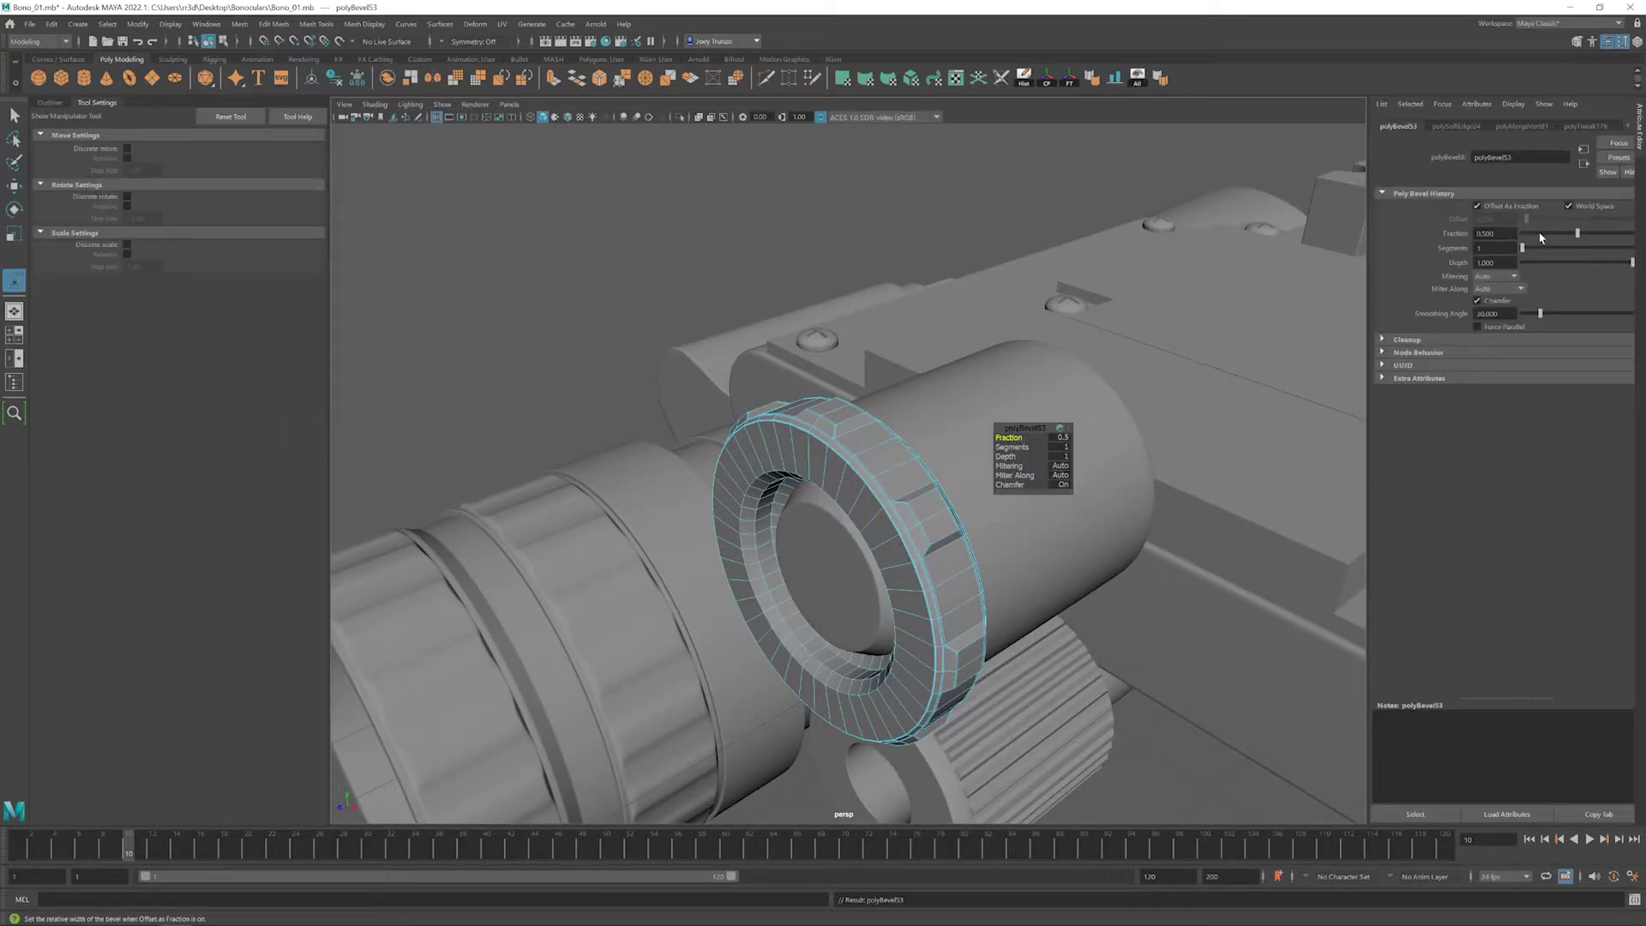
pyautogui.click(804, 505)
pyautogui.press('w')
# - Insert an edge loop around the cylindrical body near its plate end and bevel it into a narrow band
pyautogui.scroll(-10, 840, 531)
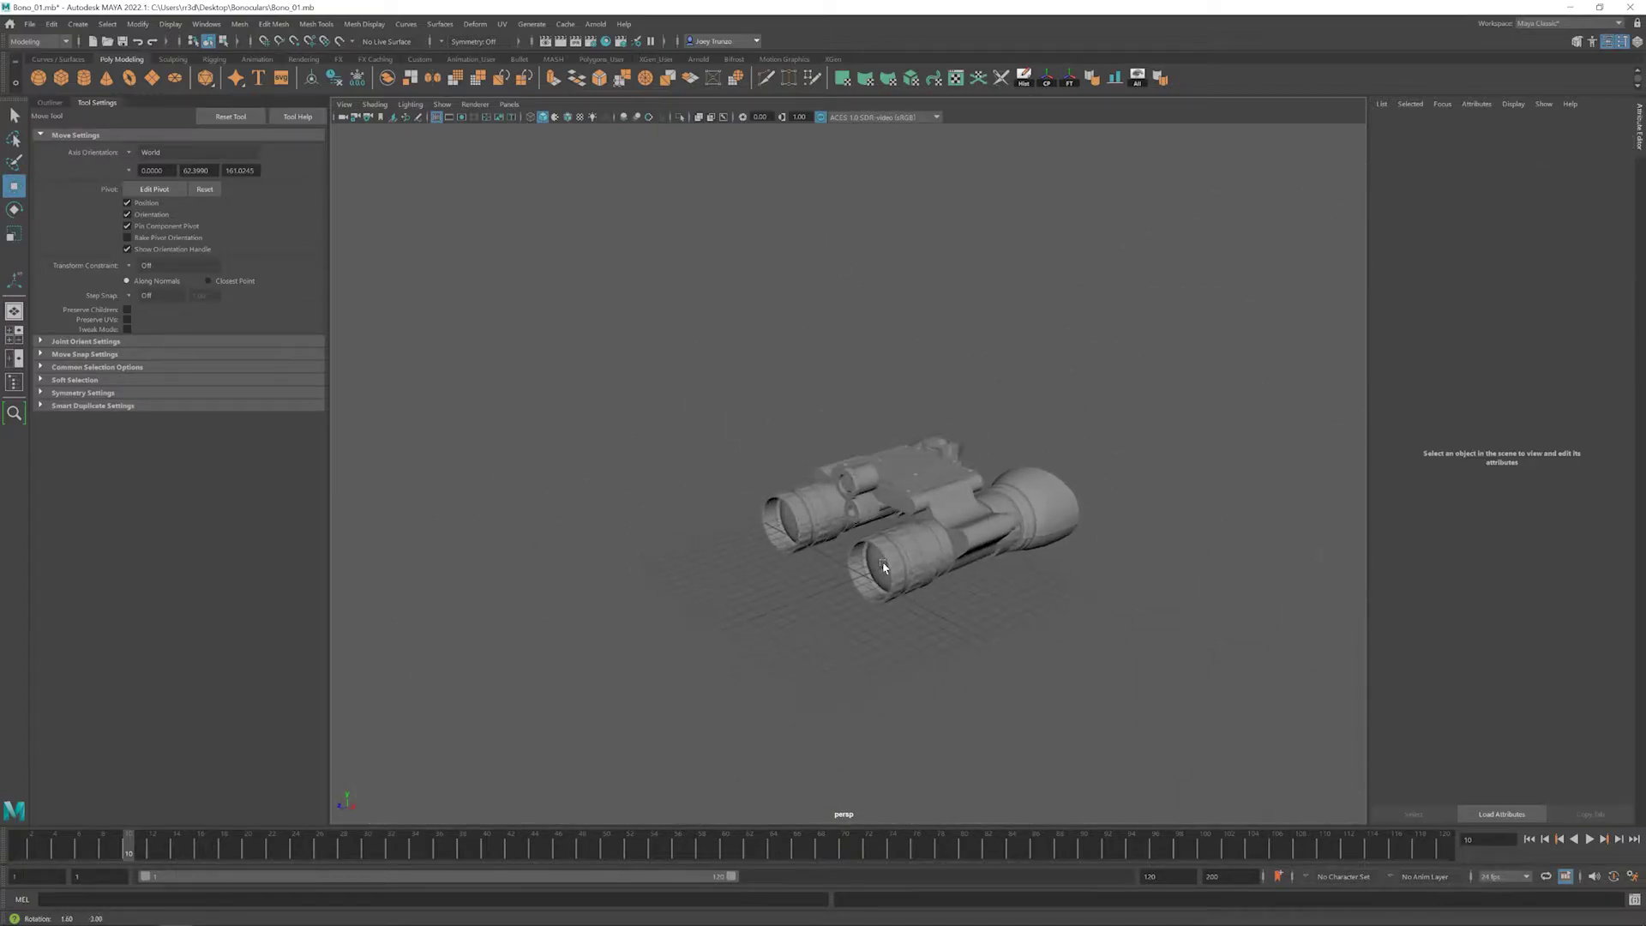
pyautogui.scroll(15, 901, 545)
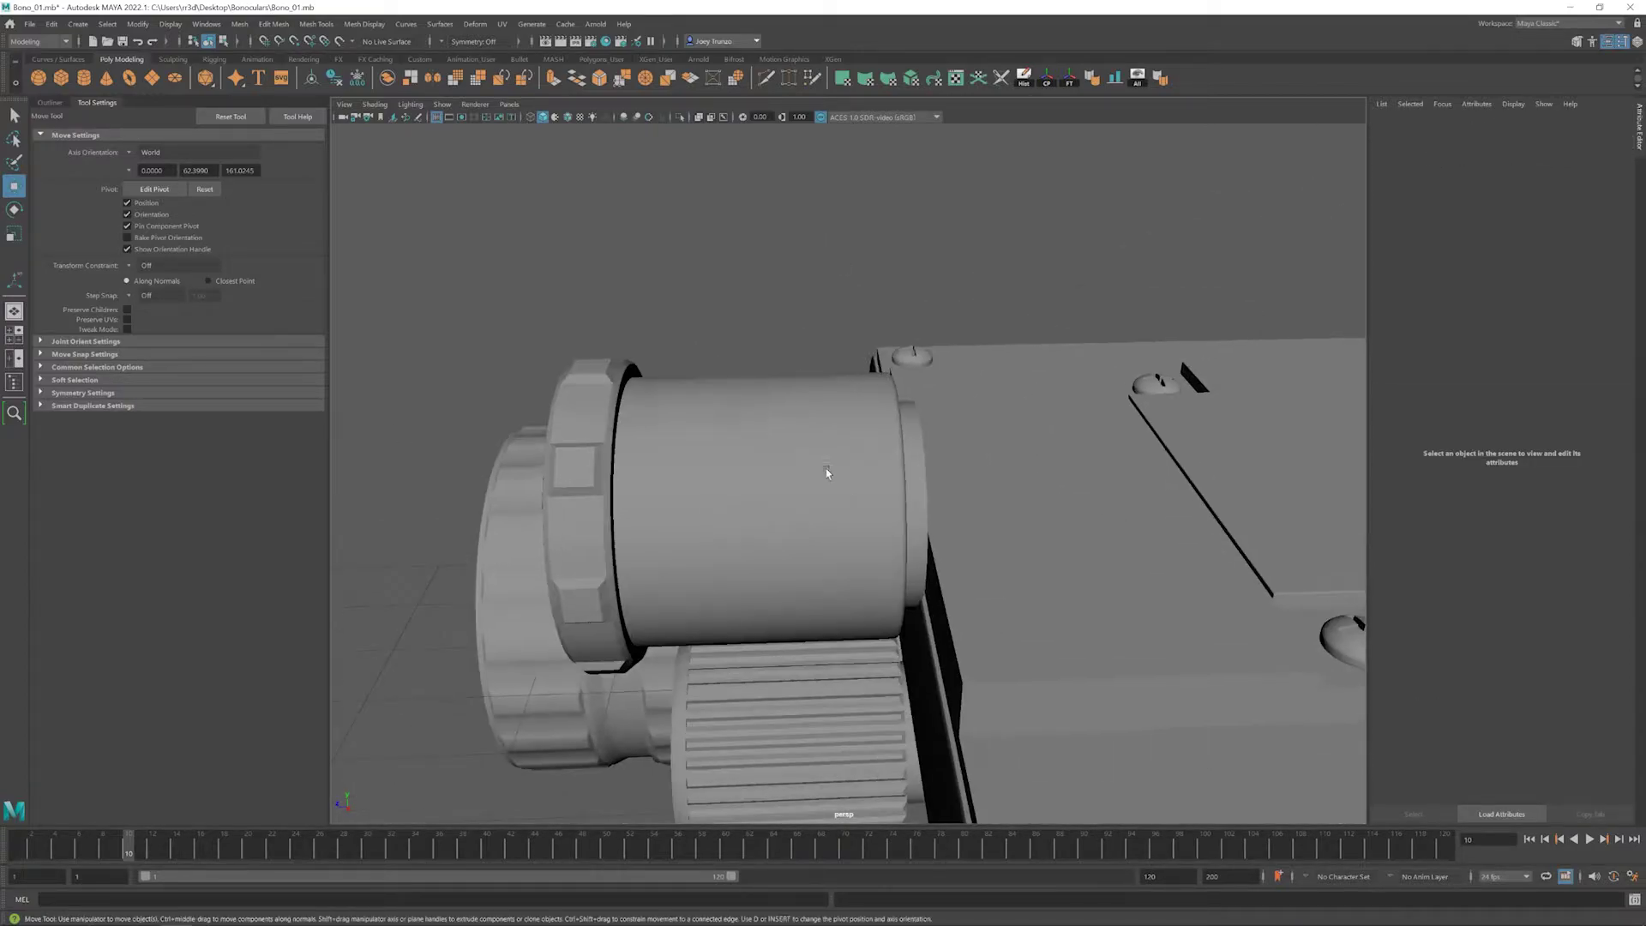
pyautogui.click(837, 422)
pyautogui.click(317, 24)
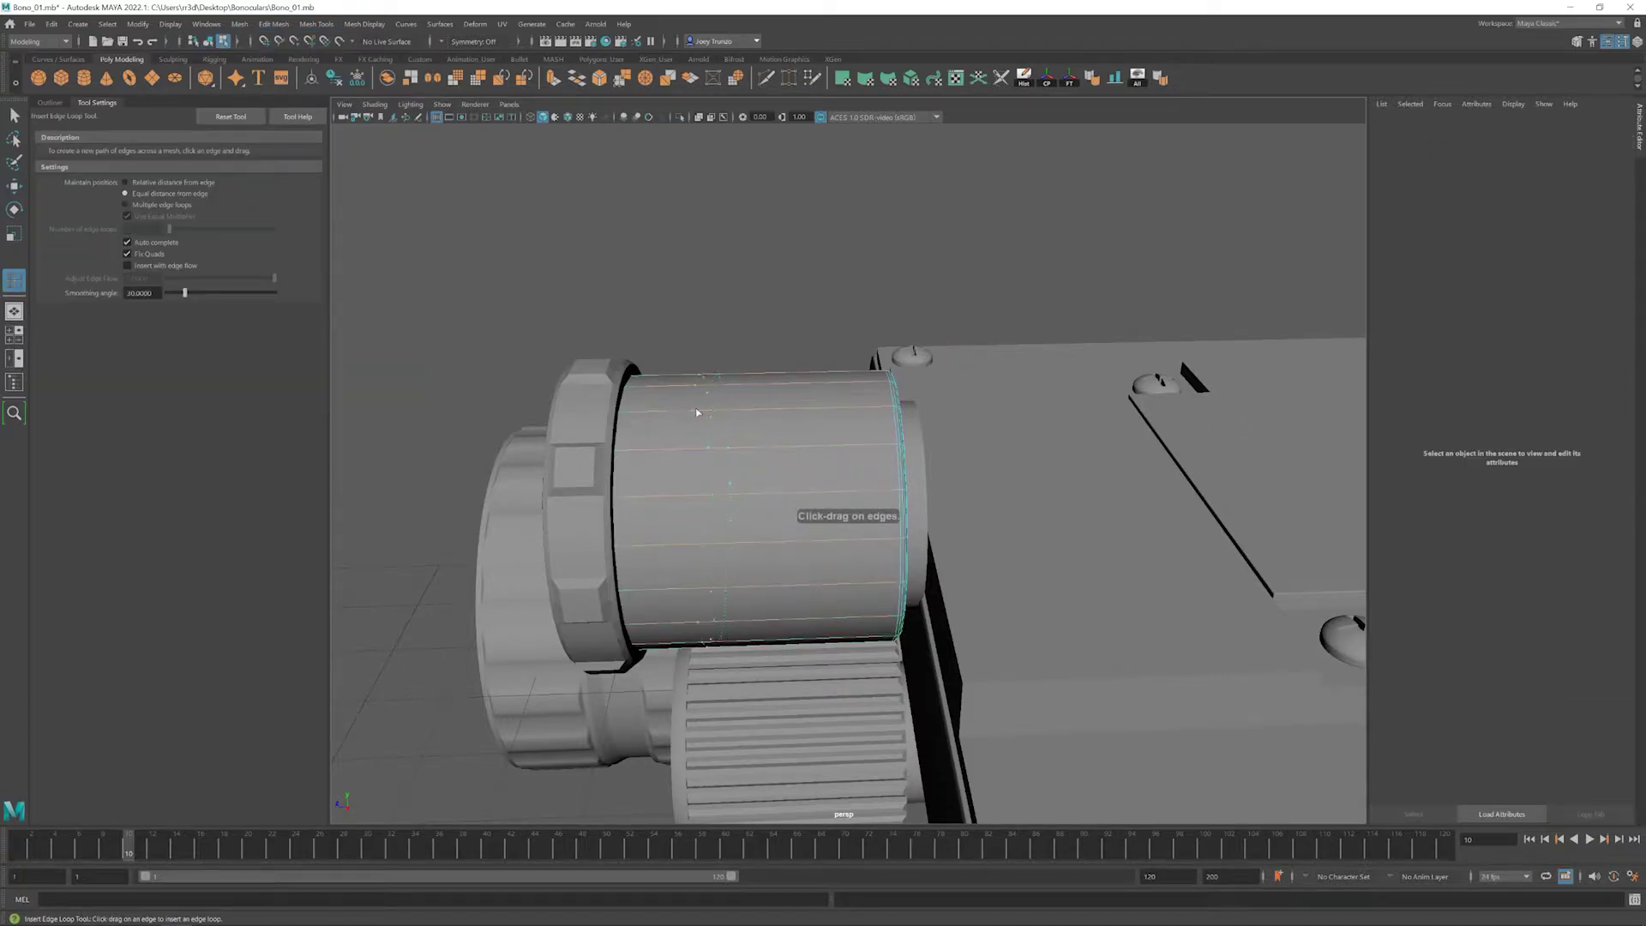
pyautogui.moveTo(698, 413); pyautogui.dragTo(793, 412)
pyautogui.press('w')
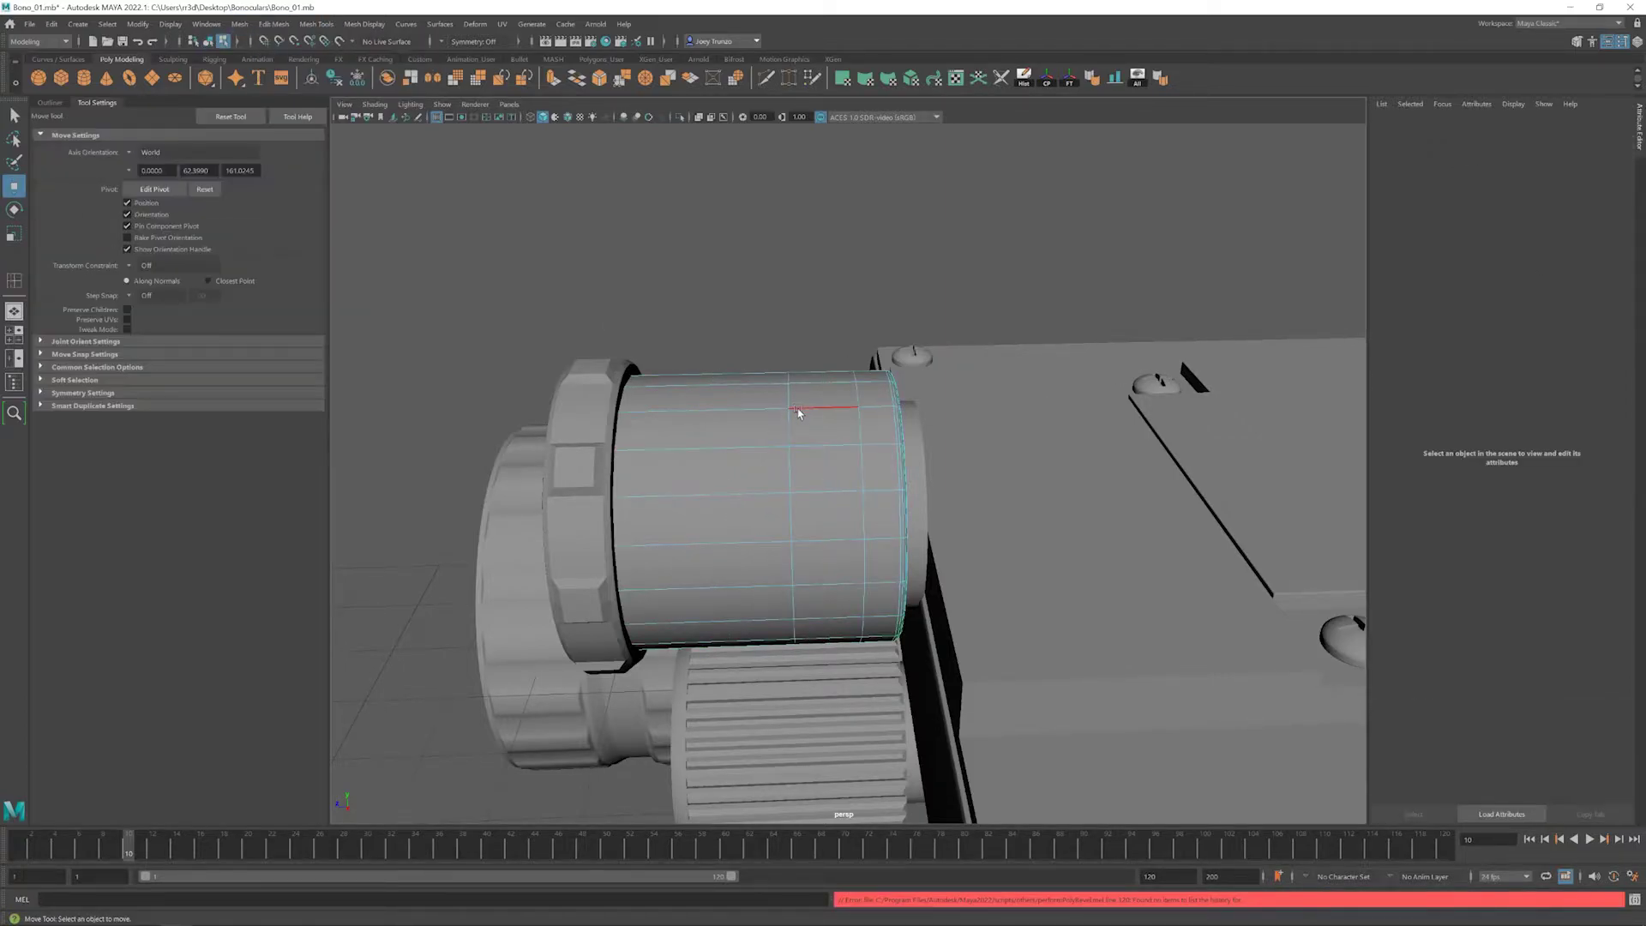
pyautogui.click(797, 412)
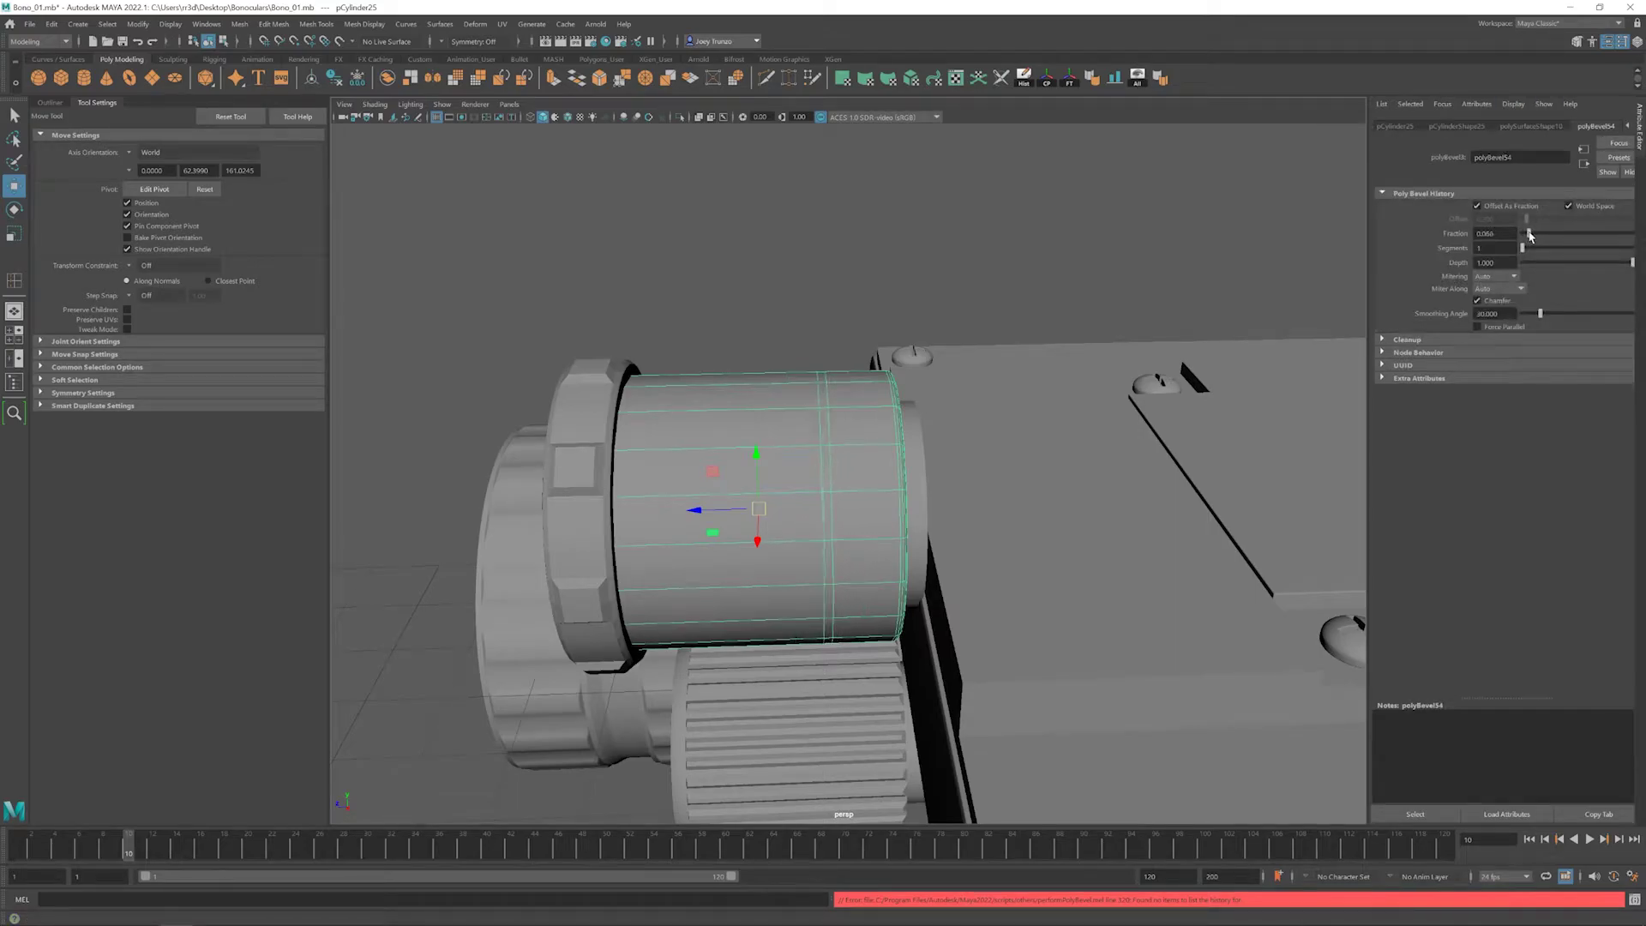
# - Delete the narrow band of faces on the cylindrical body and extrude the open edges inward by scaling
pyautogui.press('F11')
pyautogui.click(821, 416)
pyautogui.press('q')
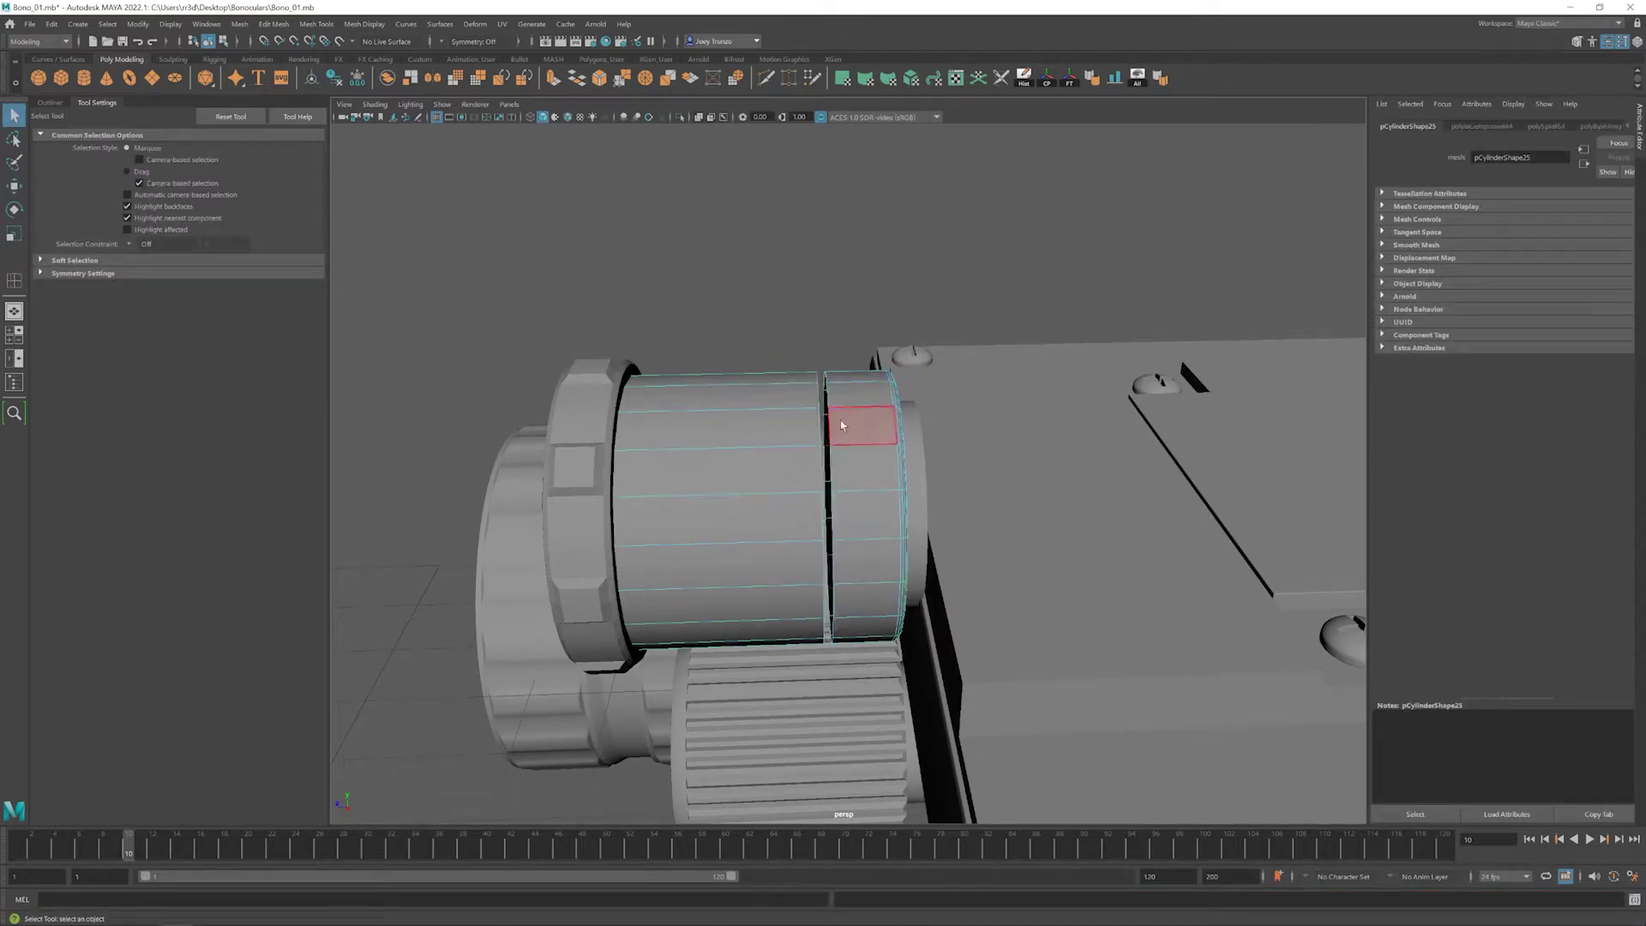
pyautogui.hotkey('ctrl', 'e')
pyautogui.press('r')
pyautogui.keyDown('alt'); pyautogui.moveTo(823, 480); pyautogui.dragTo(796, 506); pyautogui.keyUp('alt')
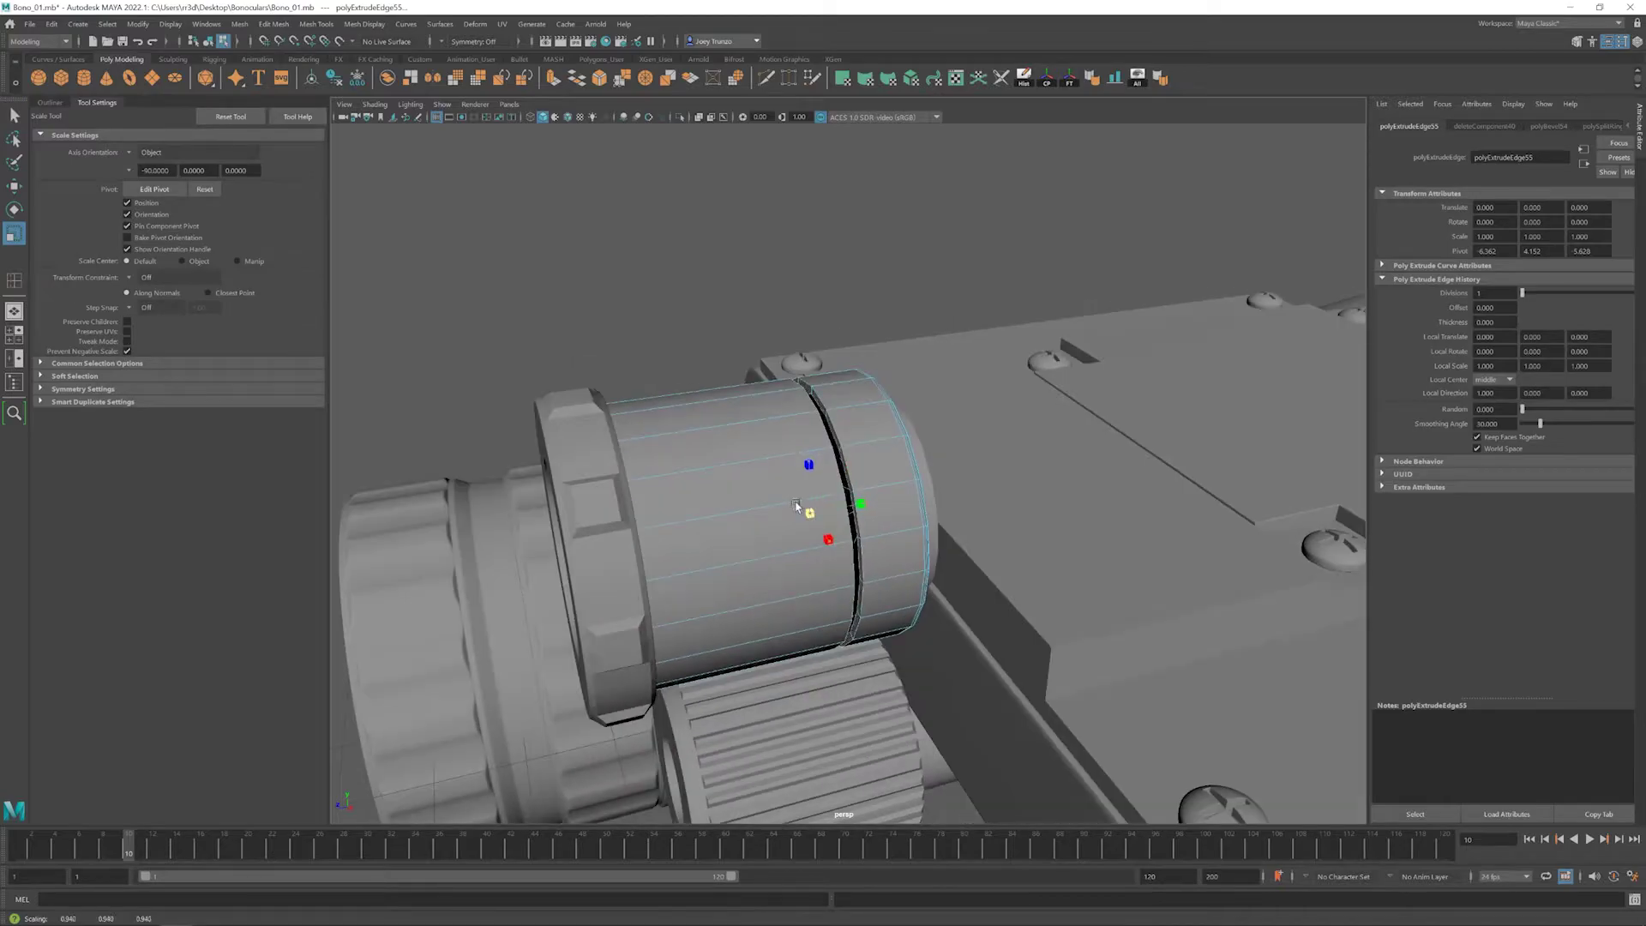
# - Bridge the inner edges of the gap to form the floor of the groove around the cylindrical body
pyautogui.click(246, 33)
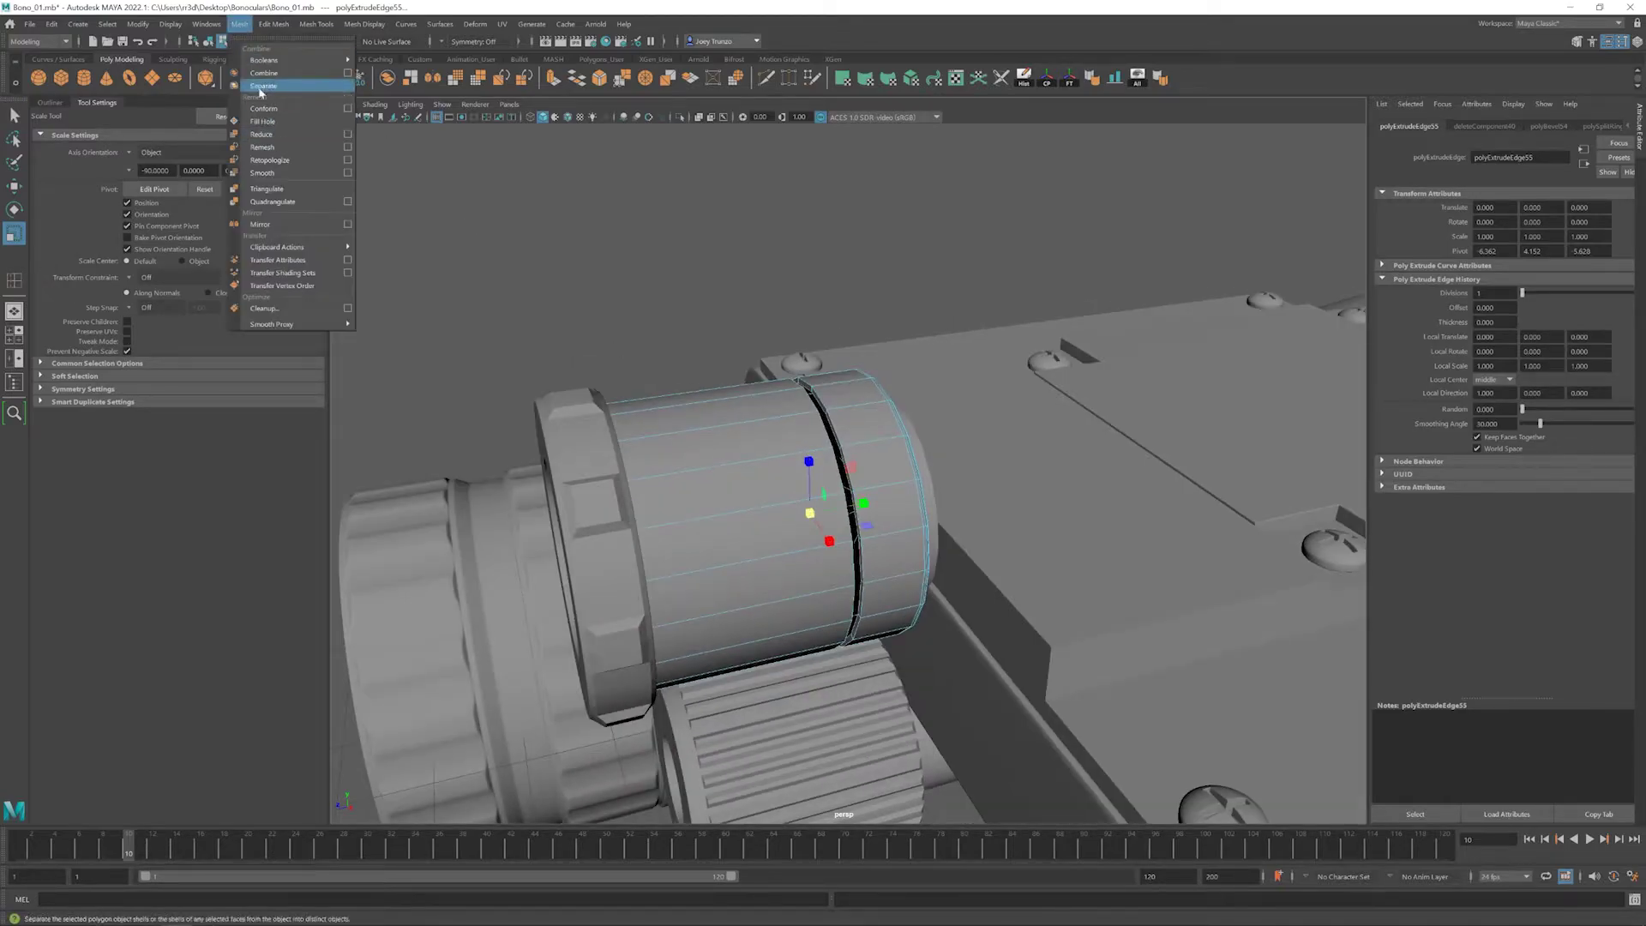
pyautogui.click(283, 83)
pyautogui.keyDown('alt'); pyautogui.moveTo(772, 446); pyautogui.dragTo(1009, 458); pyautogui.keyUp('alt')
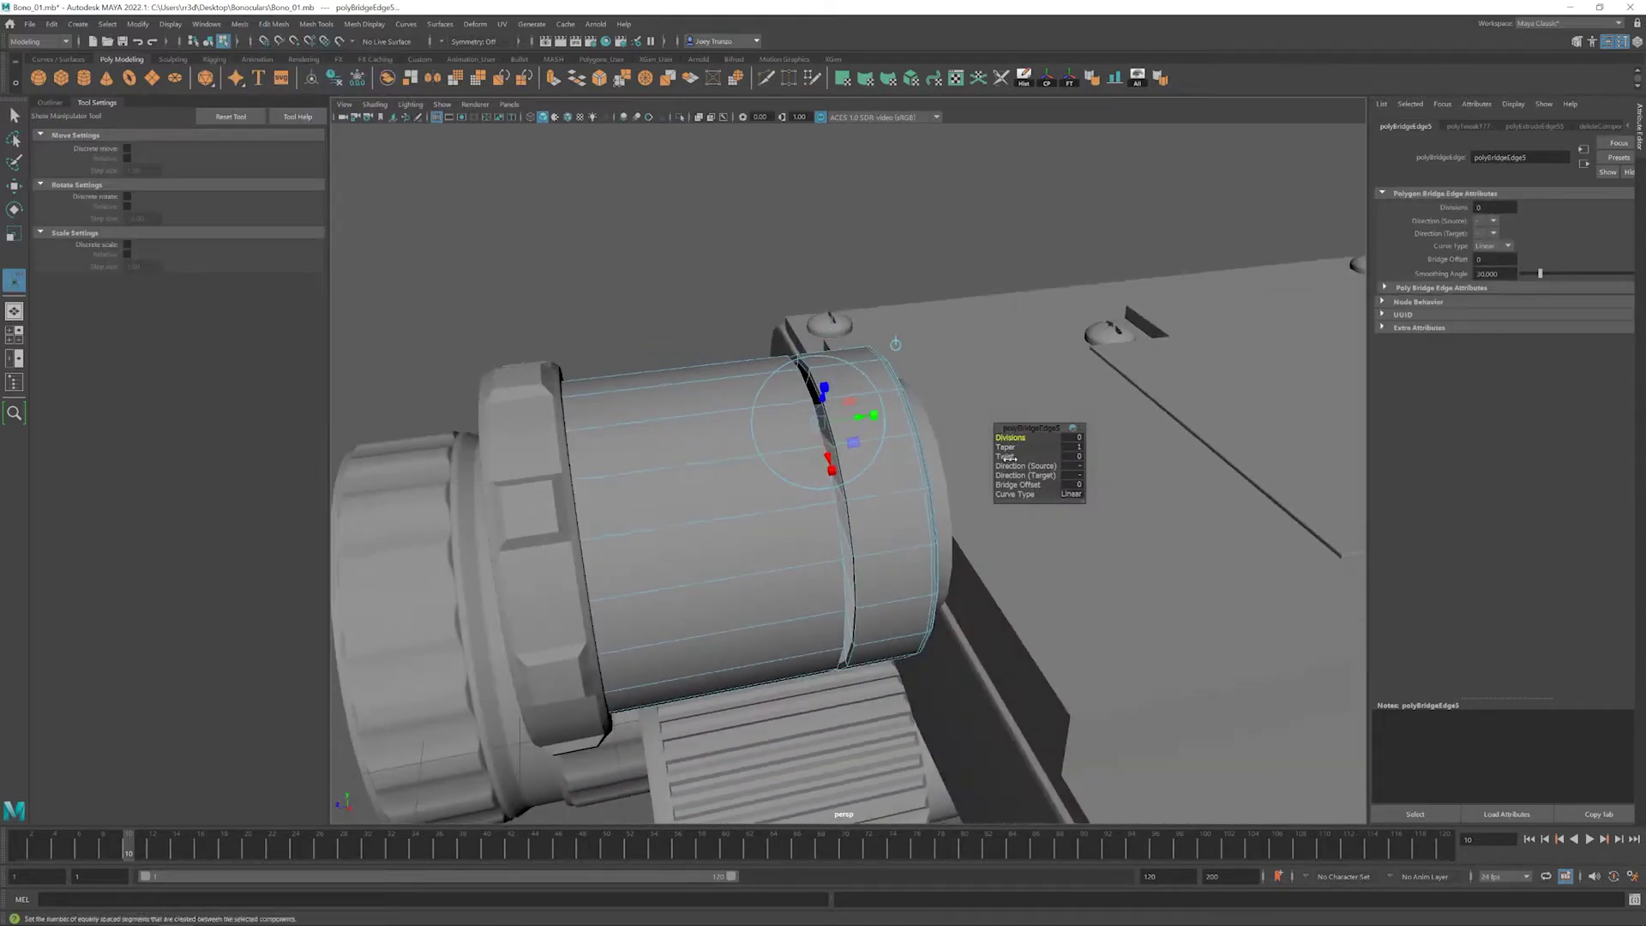
pyautogui.press('w')
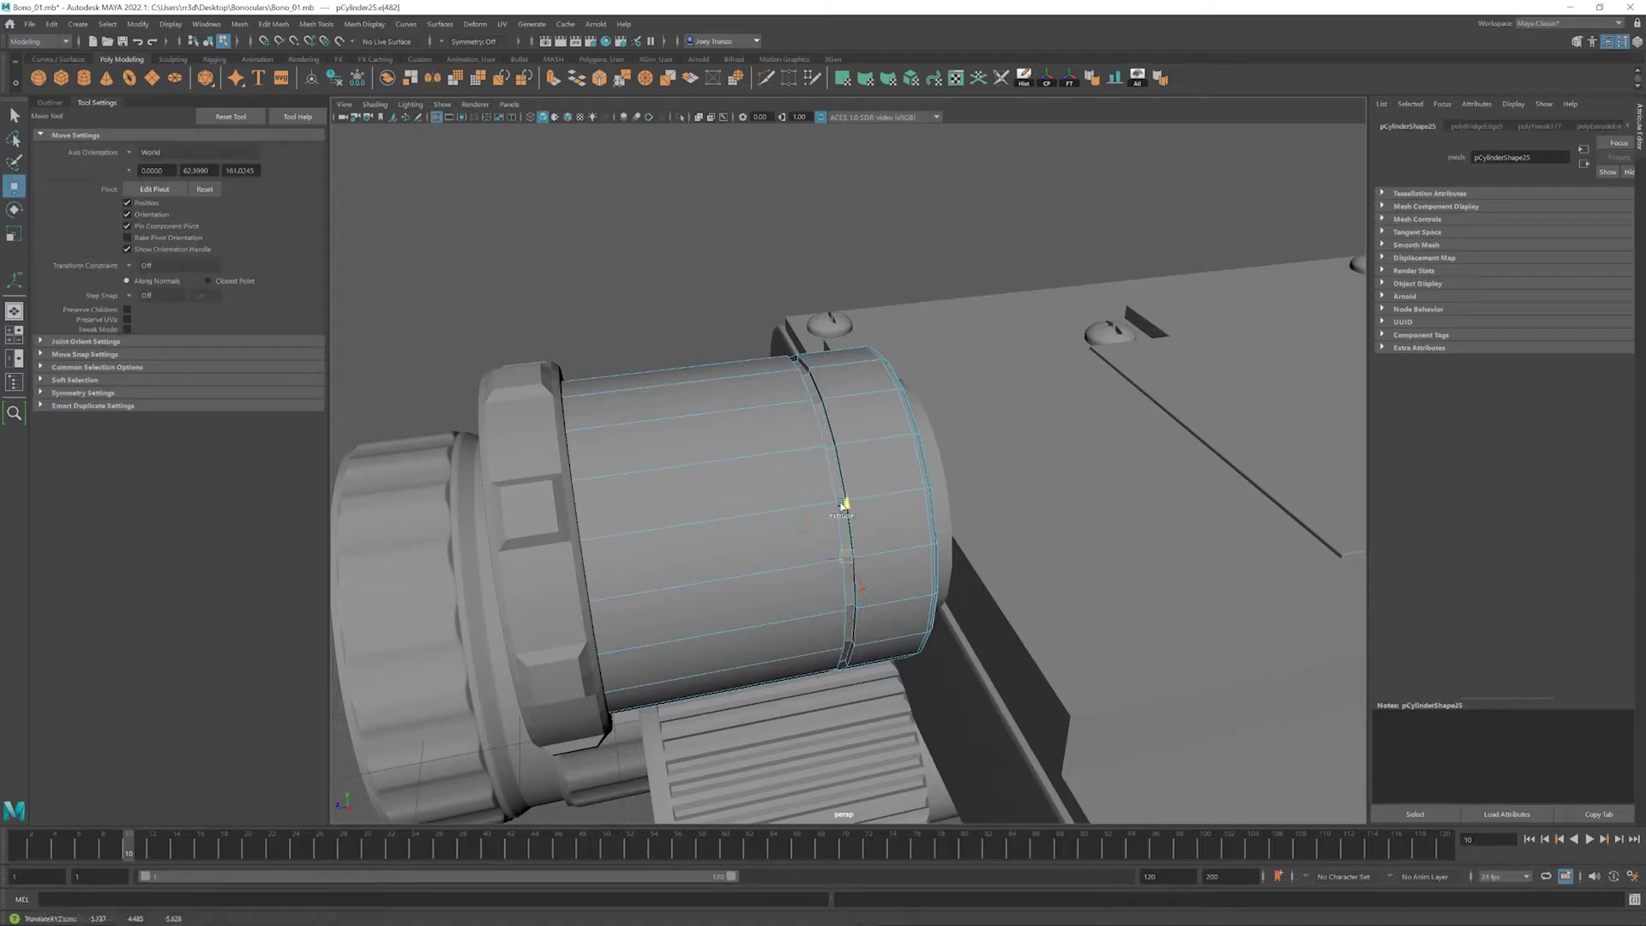
pyautogui.click(1093, 77)
# - Bevel the groove's rim edges with a fraction of 0.5 and 3 segments
pyautogui.keyDown('alt'); pyautogui.moveTo(772, 472); pyautogui.dragTo(831, 339); pyautogui.keyUp('alt')
pyautogui.click(826, 296)
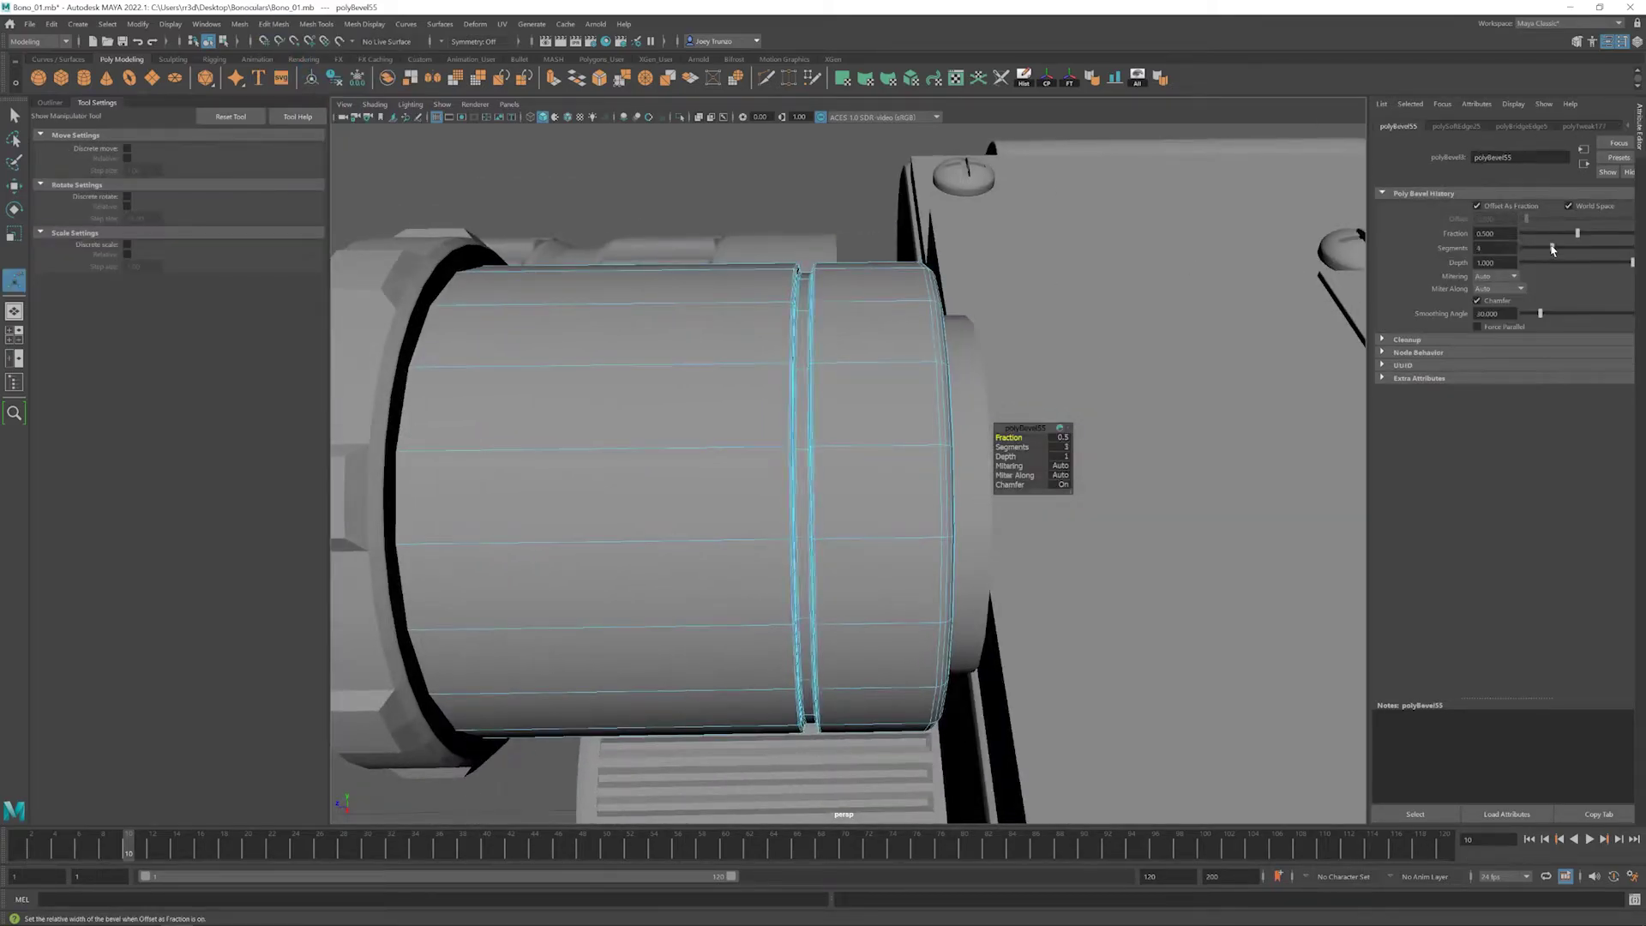
pyautogui.press('w')
pyautogui.click(856, 209)
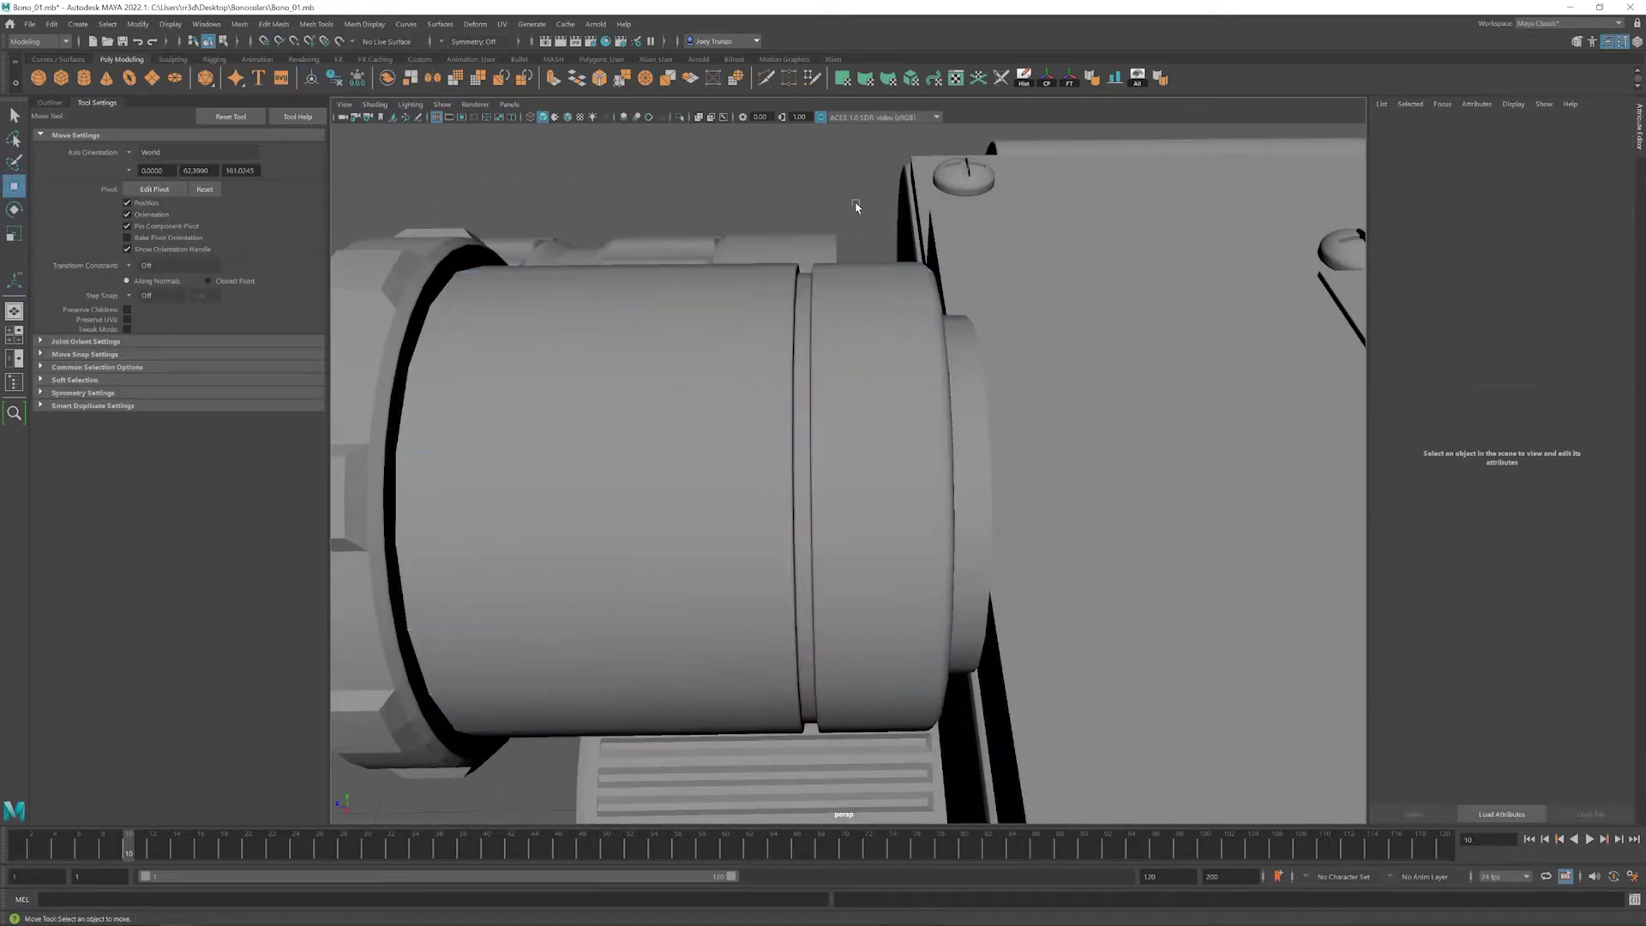
# - Examine the grooved body and recessed cap from several distances and angles along with the whole binoculars
pyautogui.keyDown('alt'); pyautogui.moveTo(856, 209); pyautogui.dragTo(738, 412); pyautogui.keyUp('alt')
pyautogui.scroll(-10, 635, 521)
pyautogui.scroll(10, 840, 480)
pyautogui.scroll(-10, 840, 476)
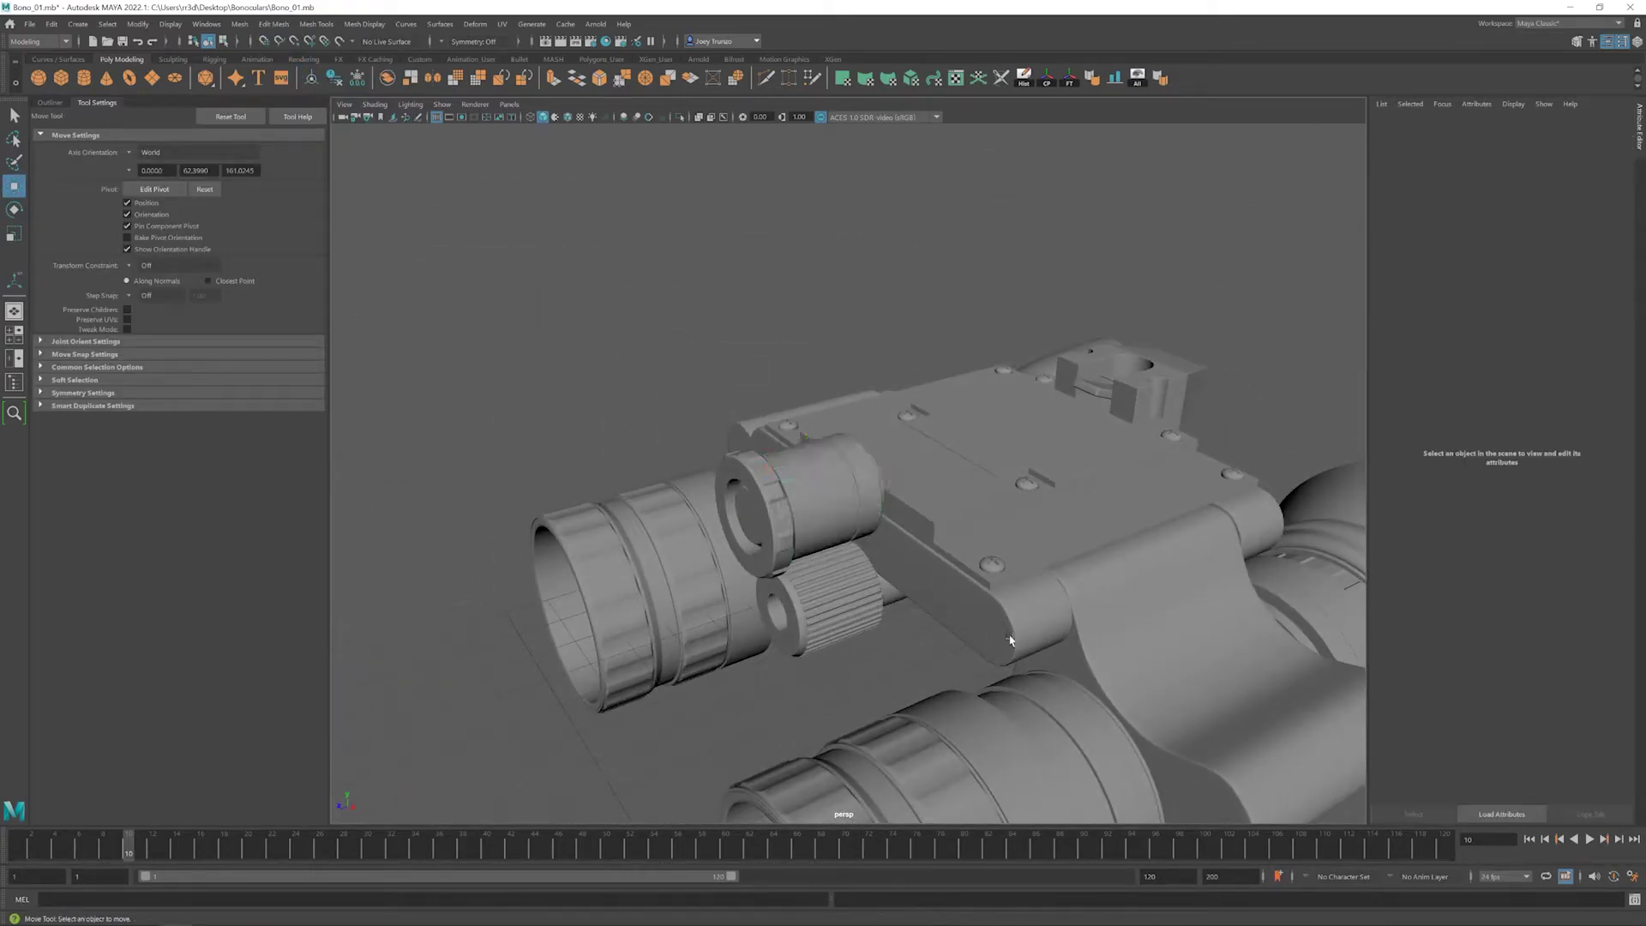
pyautogui.scroll(6, 635, 540)
pyautogui.keyDown('alt'); pyautogui.moveTo(635, 540); pyautogui.dragTo(879, 606); pyautogui.keyUp('alt')
pyautogui.scroll(-3, 879, 605)
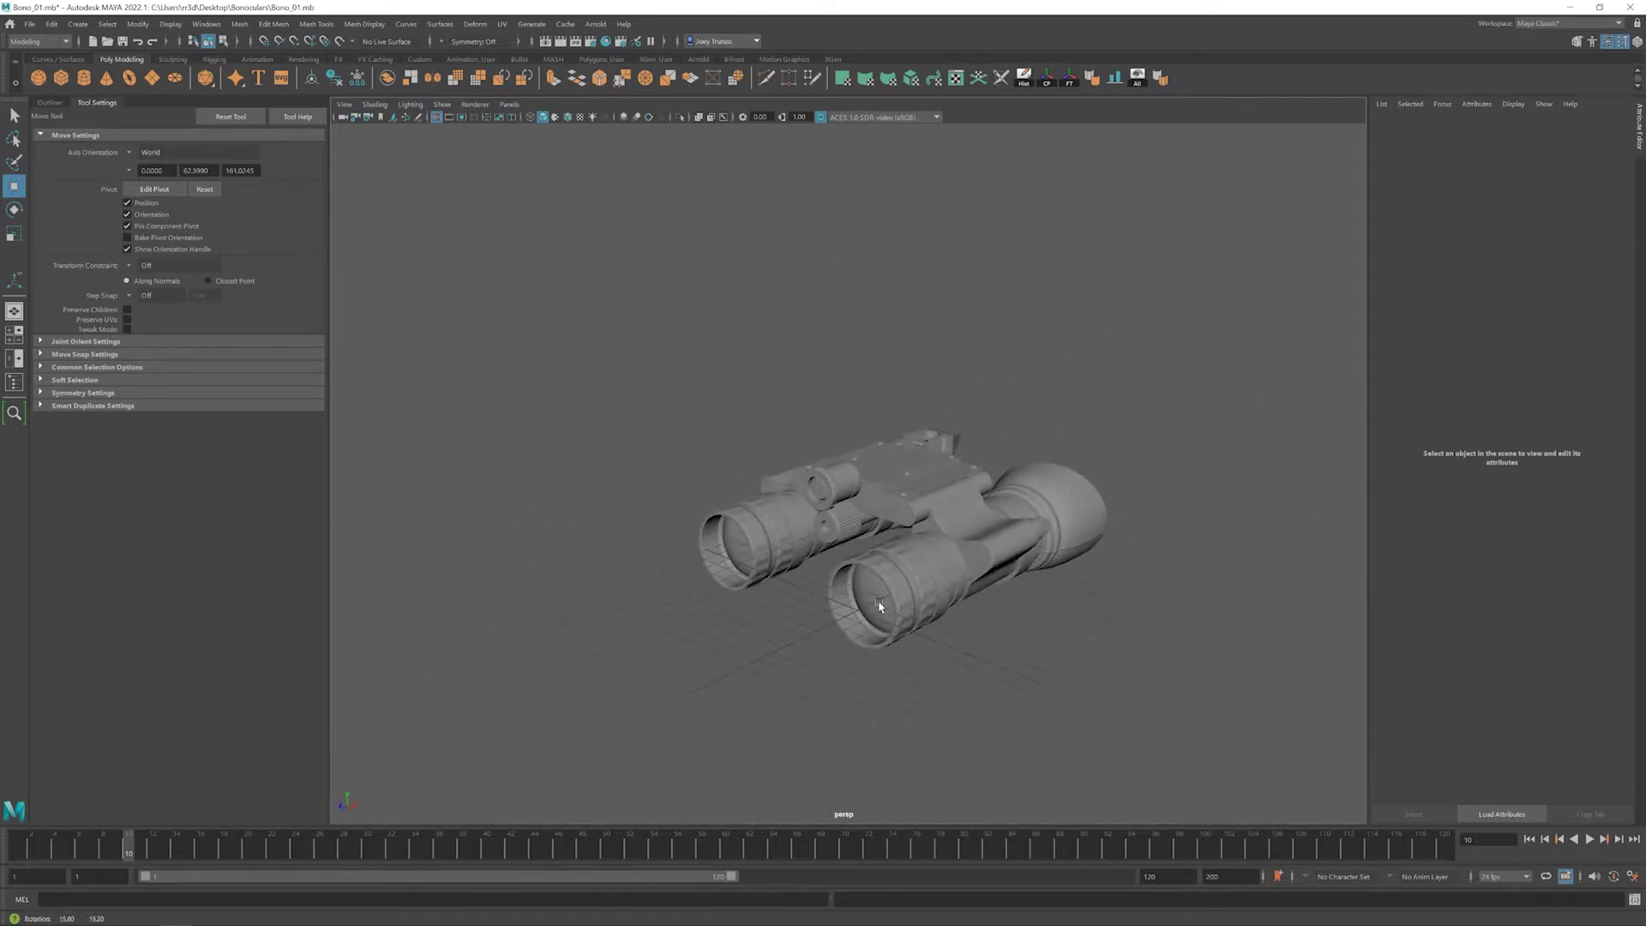
pyautogui.keyDown('alt'); pyautogui.moveTo(879, 605); pyautogui.dragTo(785, 615, button='middle'); pyautogui.keyUp('alt')
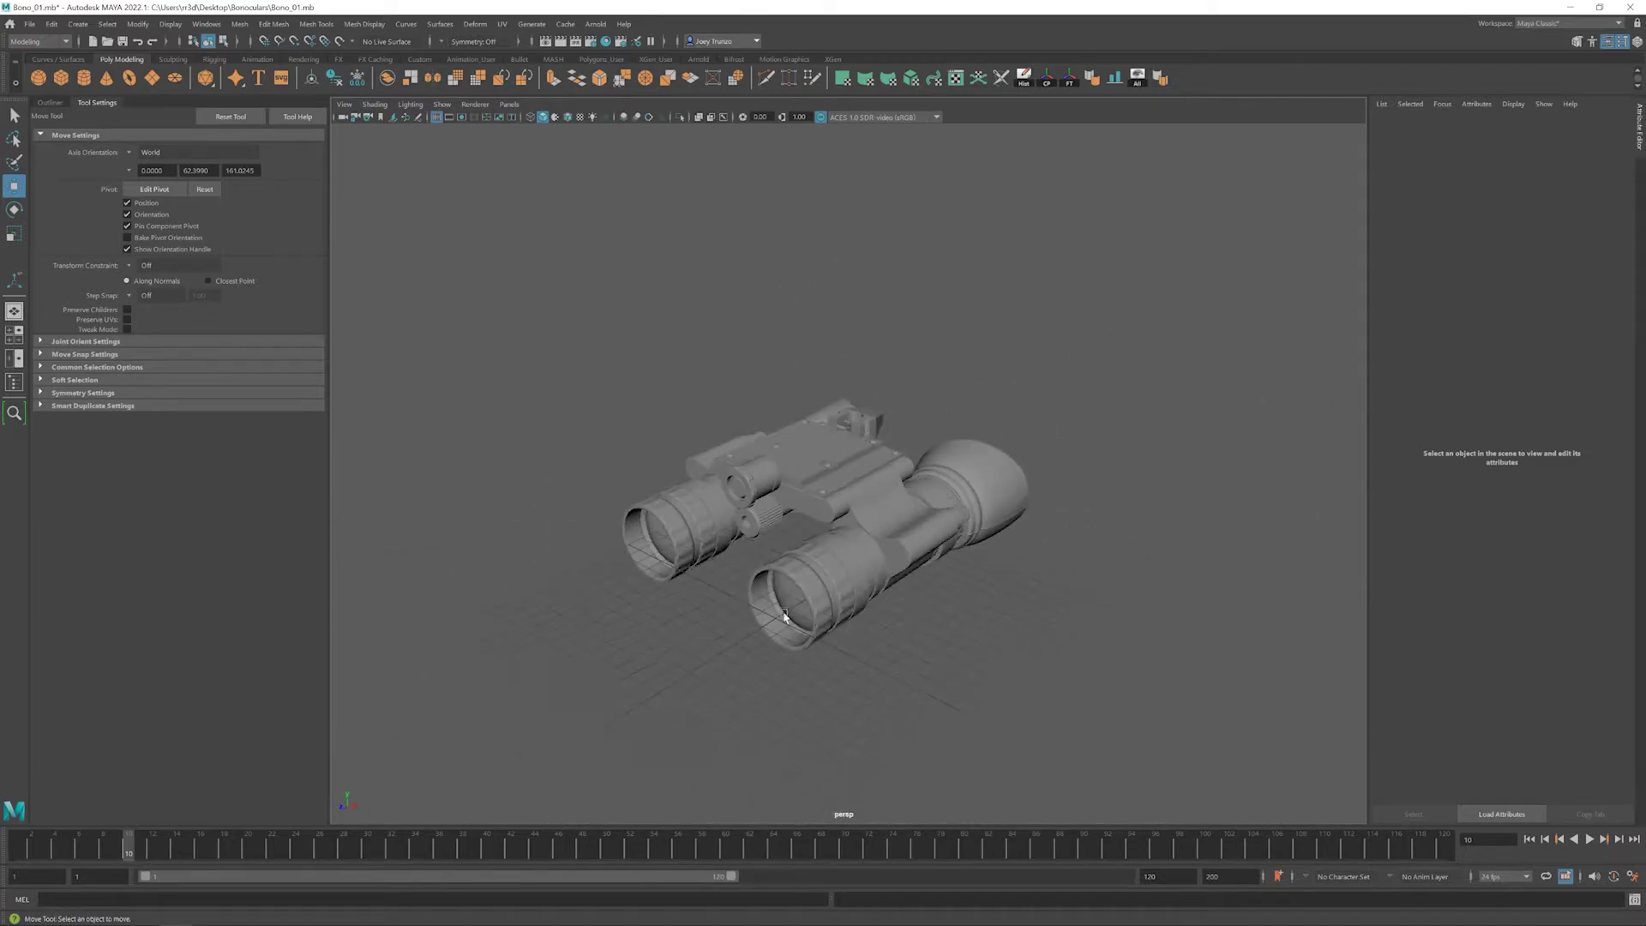
# - Examine the ribbed knob, the top plate and its screws, and the whole binoculars from several distances
pyautogui.scroll(5, 760, 602)
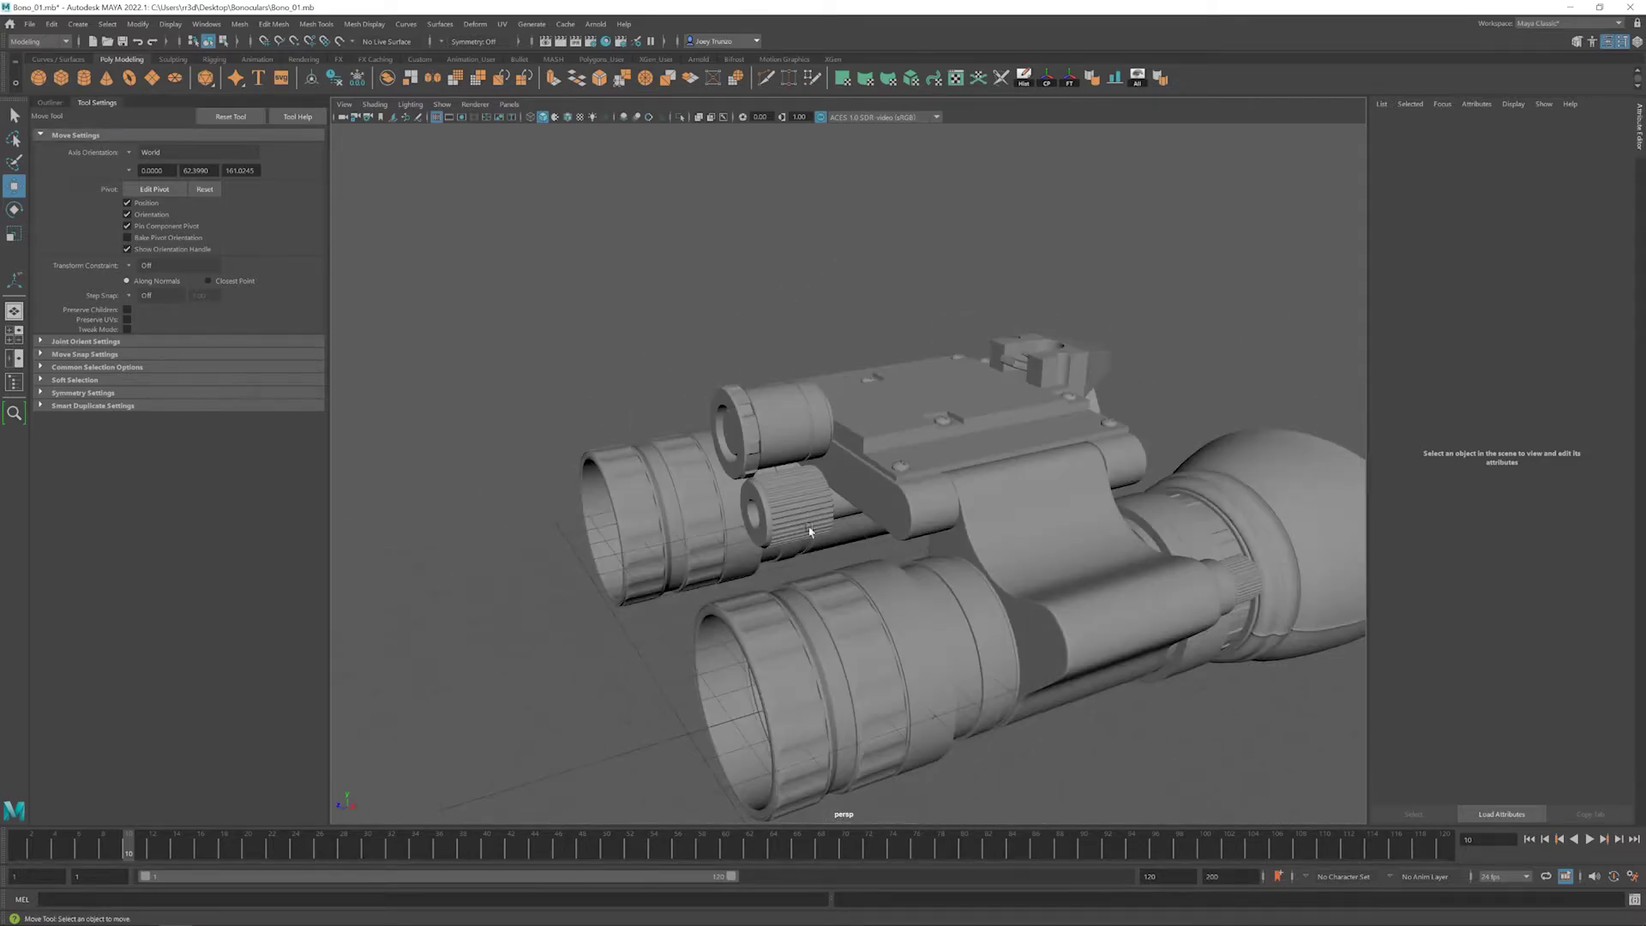
pyautogui.click(789, 506)
pyautogui.moveTo(789, 506)
pyautogui.keyDown('alt'); pyautogui.mouseDown()
pyautogui.moveTo(737, 514)
pyautogui.moveTo(830, 596)
pyautogui.moveTo(792, 520)
pyautogui.mouseUp(); pyautogui.keyUp('alt')
pyautogui.press('r')
pyautogui.scroll(-3, 791, 520)
pyautogui.click(521, 378)
pyautogui.scroll(-4, 754, 570)
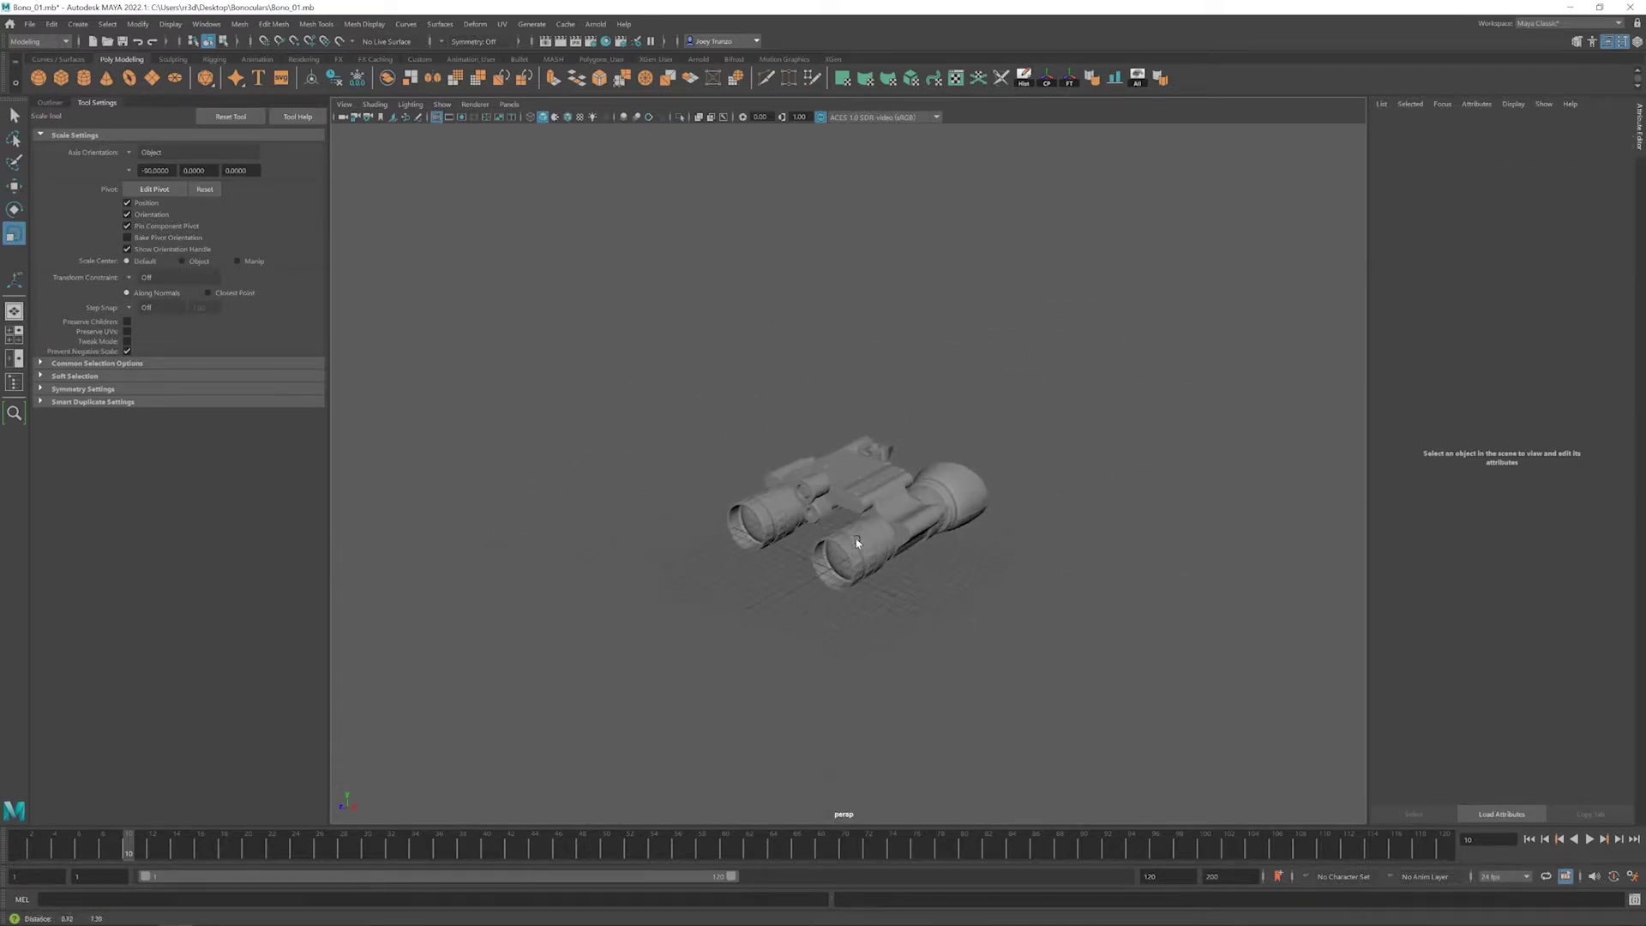
pyautogui.scroll(4, 838, 543)
pyautogui.press('e')
pyautogui.scroll(5, 631, 452)
pyautogui.press('w')
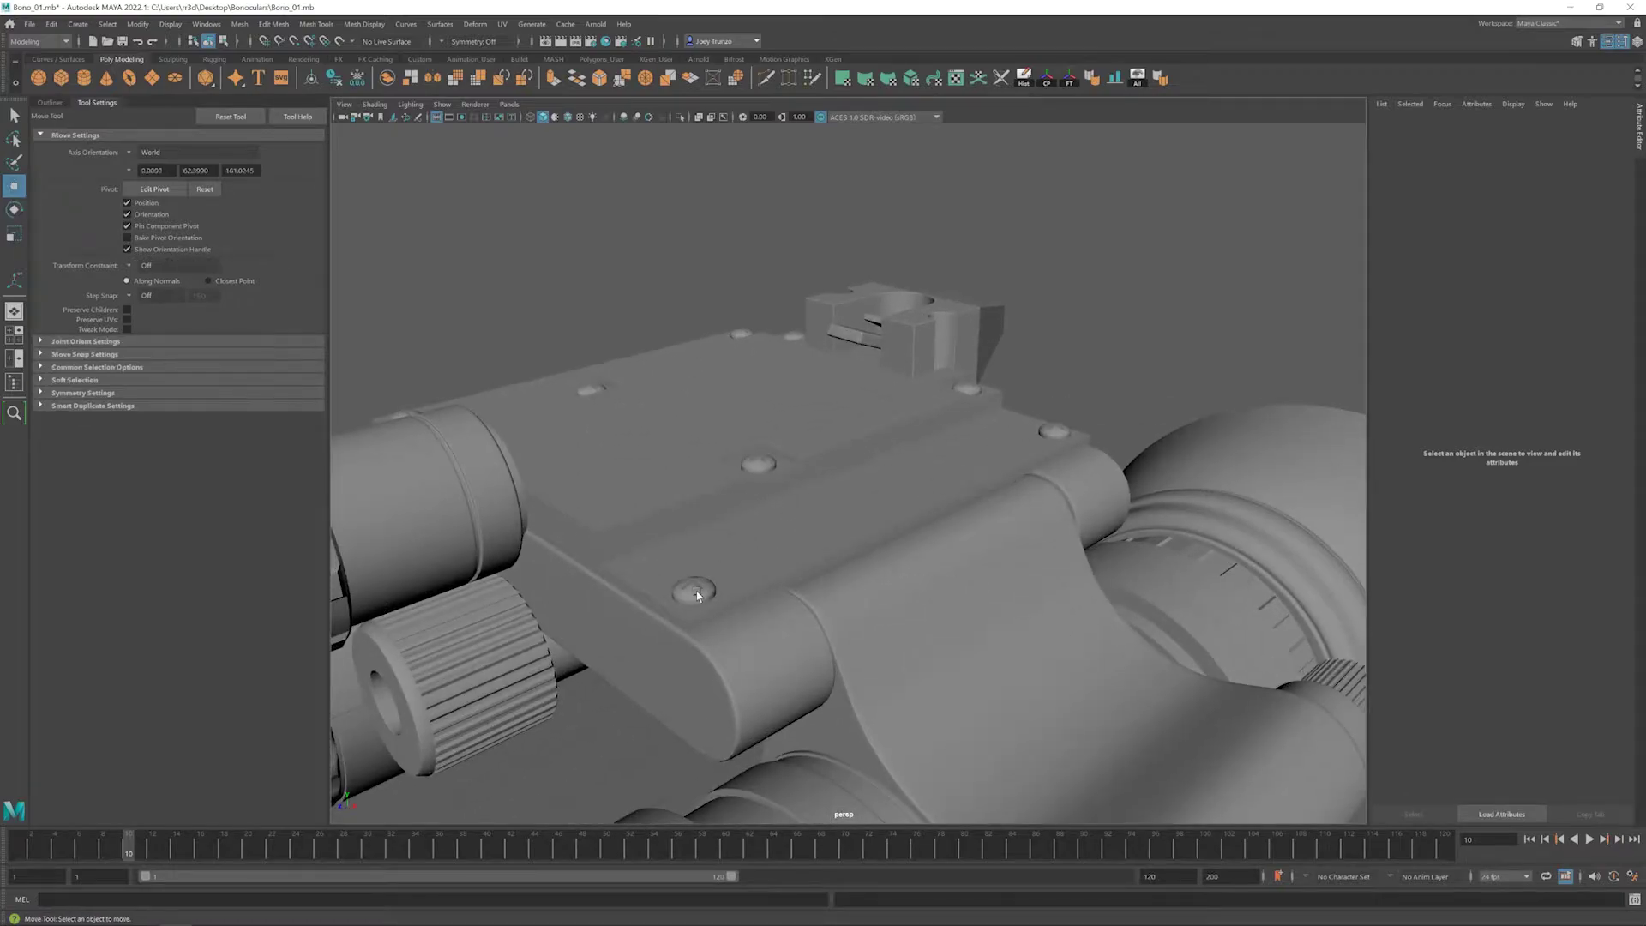
# - Raise the screw group and the thin inner plate slightly above the top plate
pyautogui.click(758, 540)
pyautogui.click(49, 102)
pyautogui.click(76, 441)
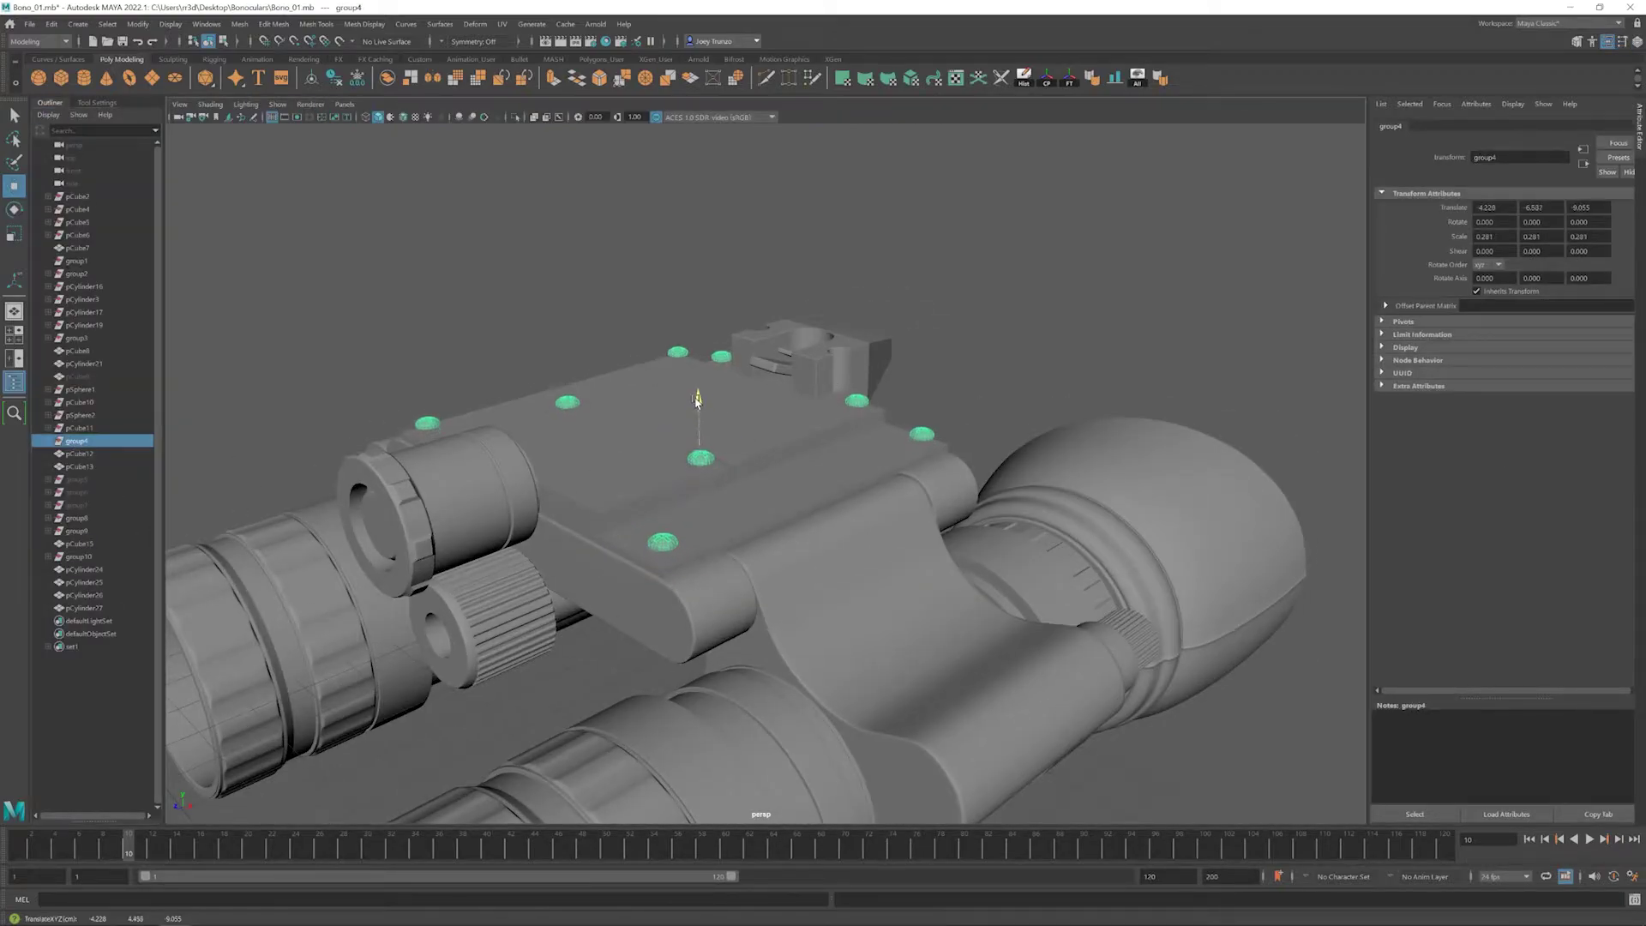
pyautogui.click(777, 418)
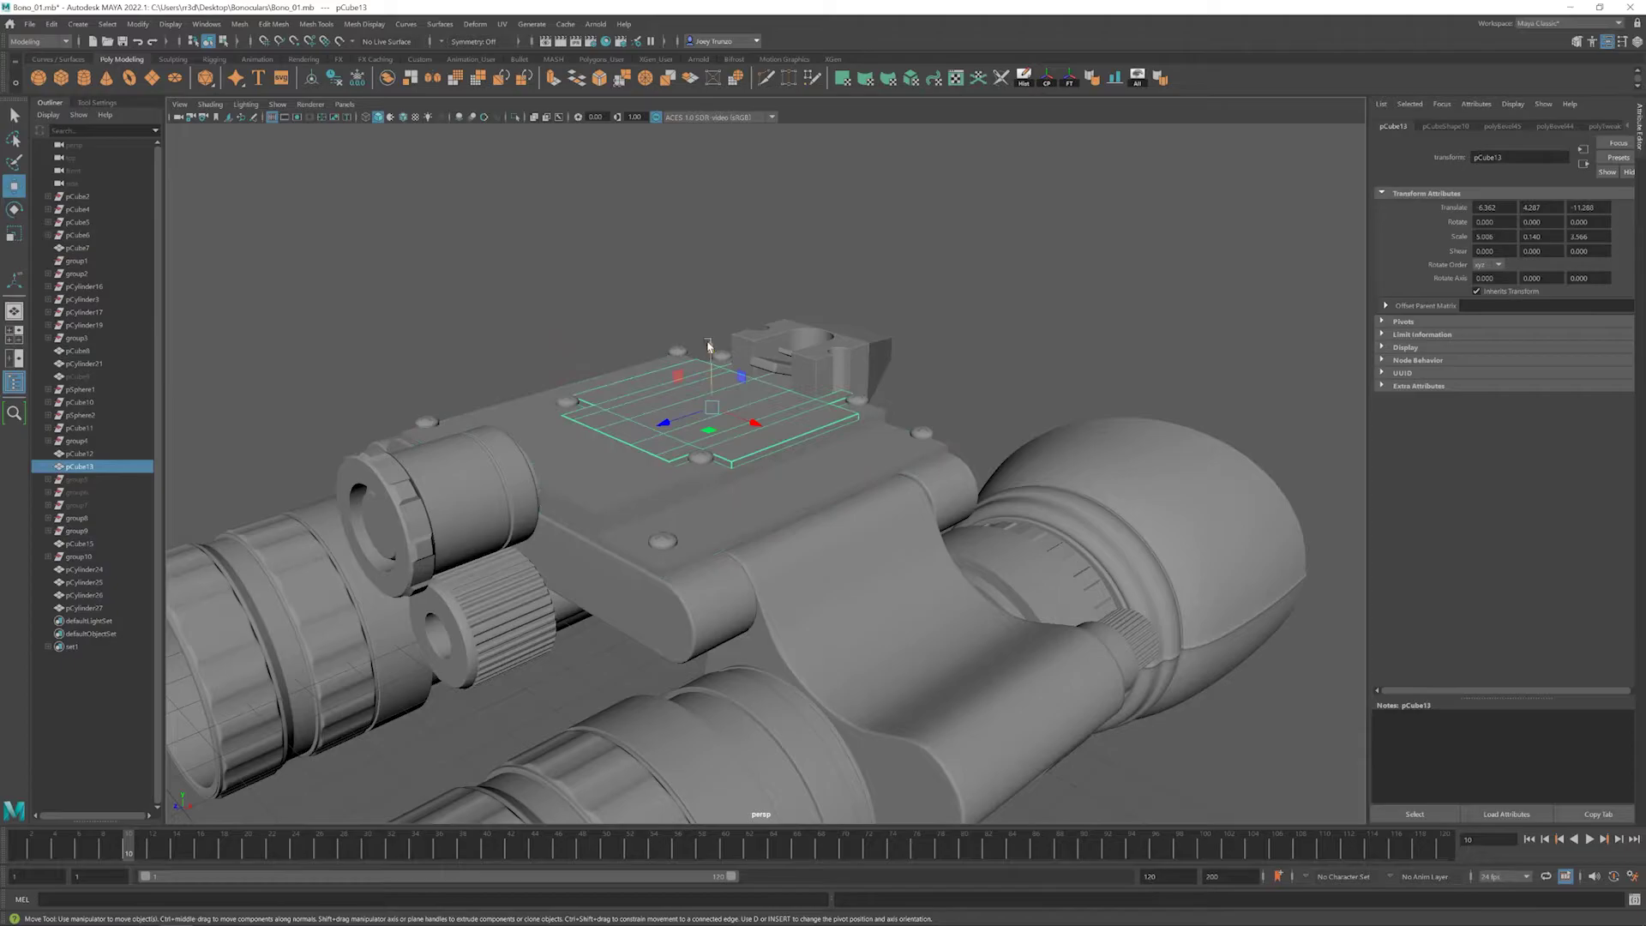
pyautogui.moveTo(709, 346); pyautogui.dragTo(711, 343)
# - Thicken the stepped base plate beneath the screws by raising its upper vertices in the side view
pyautogui.press('space')
pyautogui.press('space')
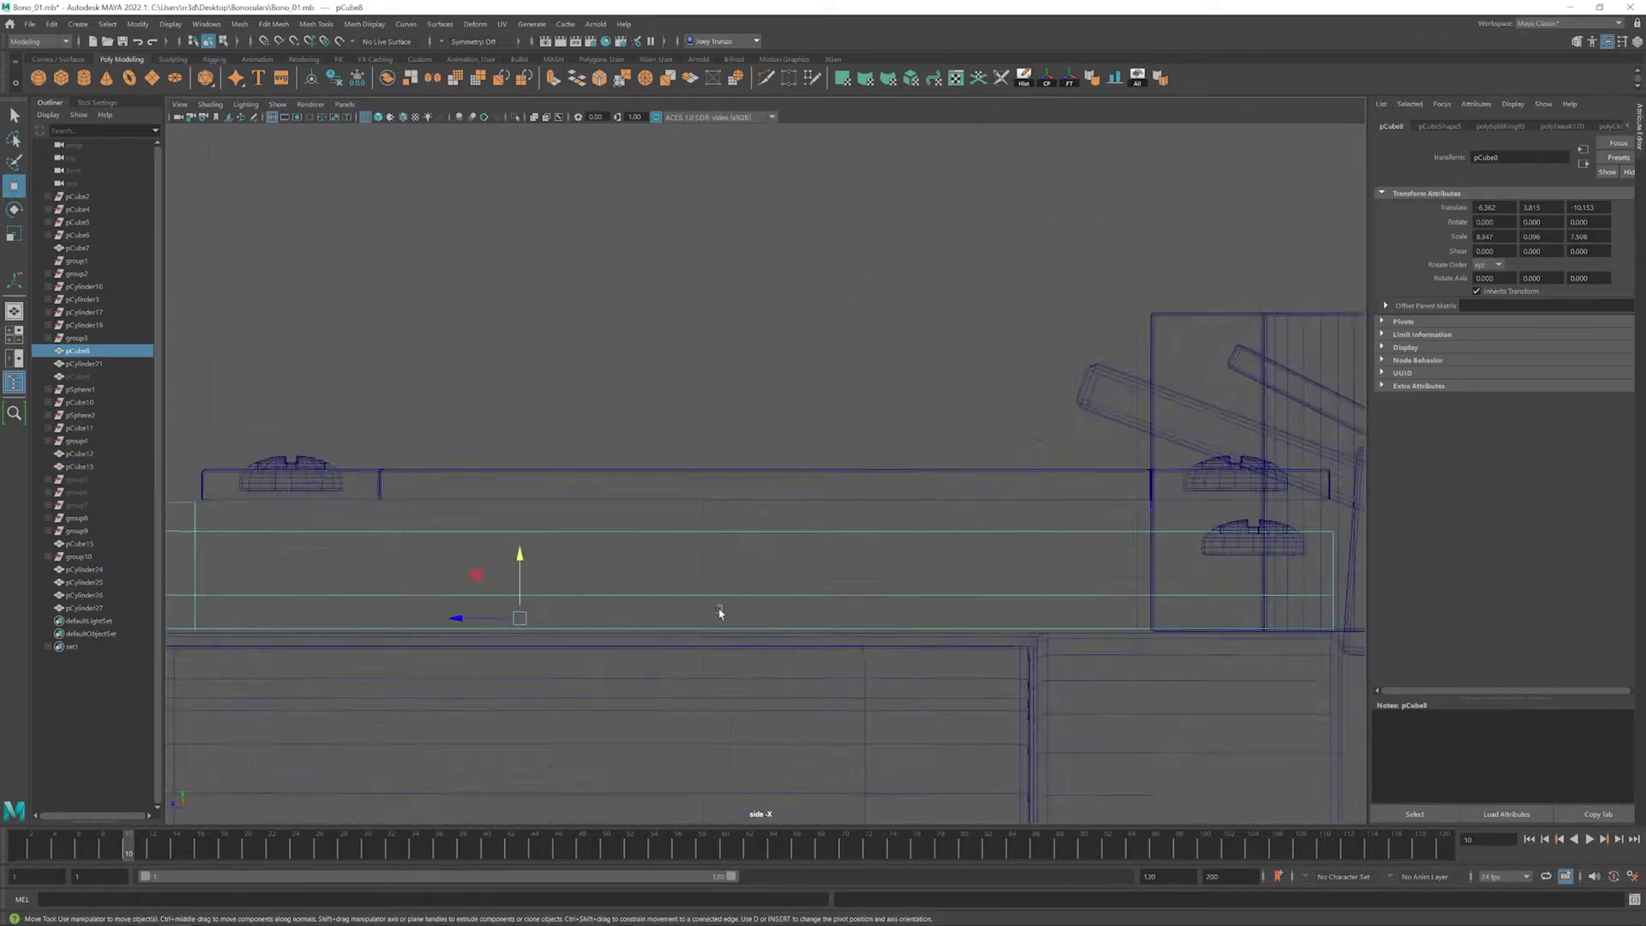
pyautogui.scroll(-5, 708, 506)
pyautogui.click(694, 397)
pyautogui.scroll(5, 1143, 617)
pyautogui.scroll(3, 1040, 514)
pyautogui.click(677, 502)
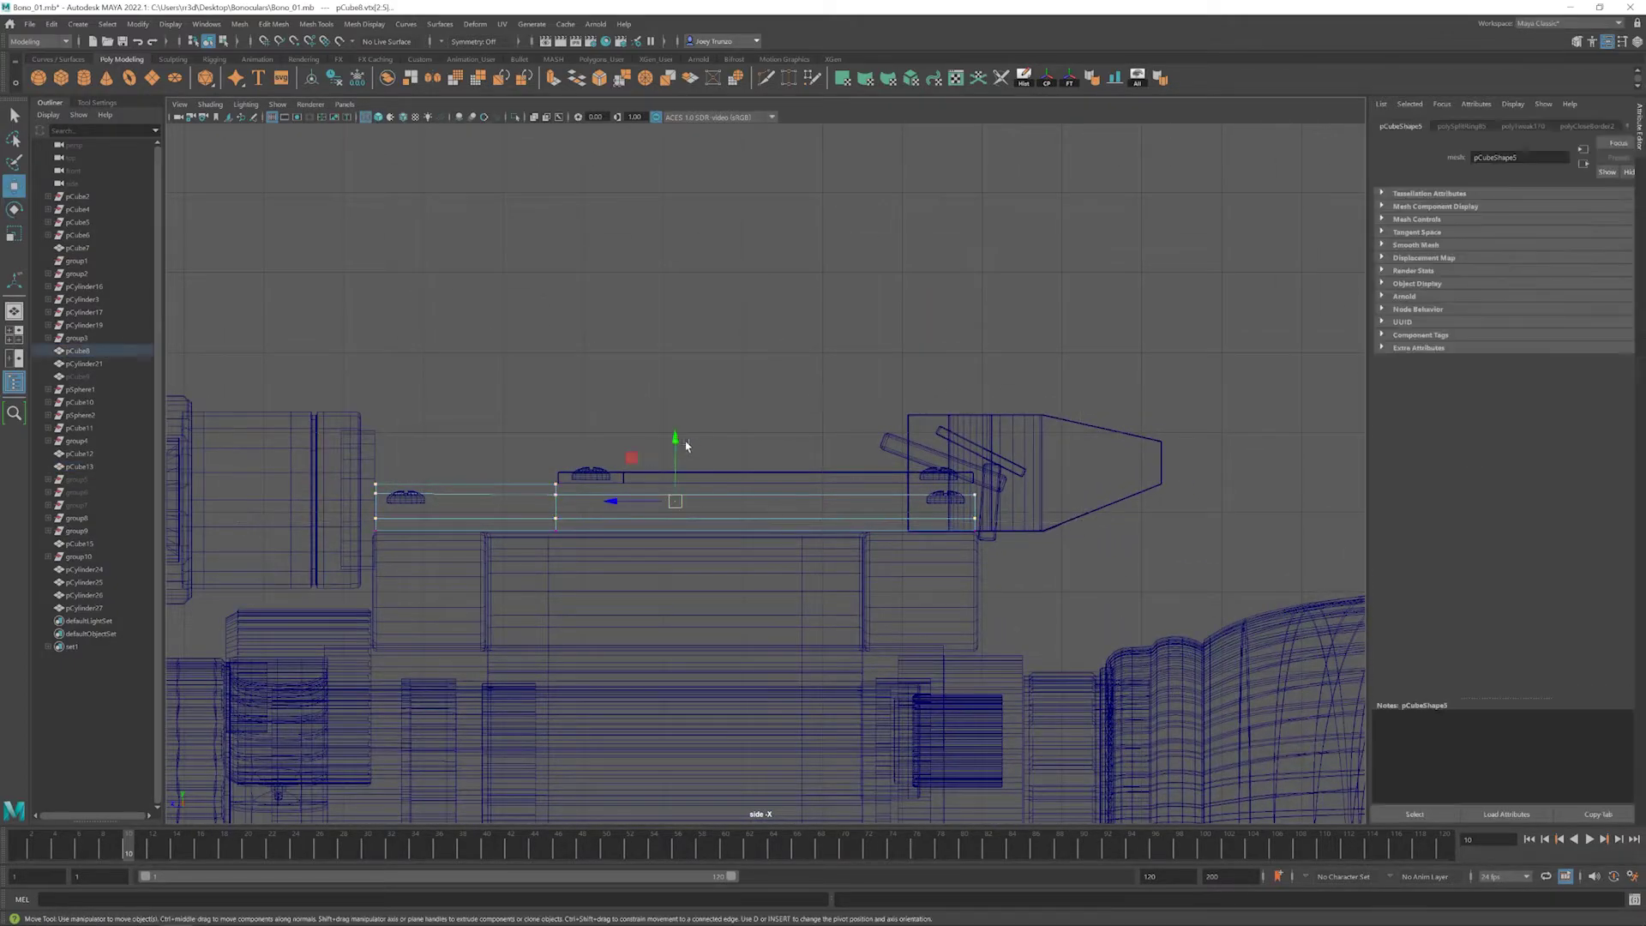
pyautogui.moveTo(676, 441); pyautogui.dragTo(676, 437)
pyautogui.press('space')
pyautogui.press('space')
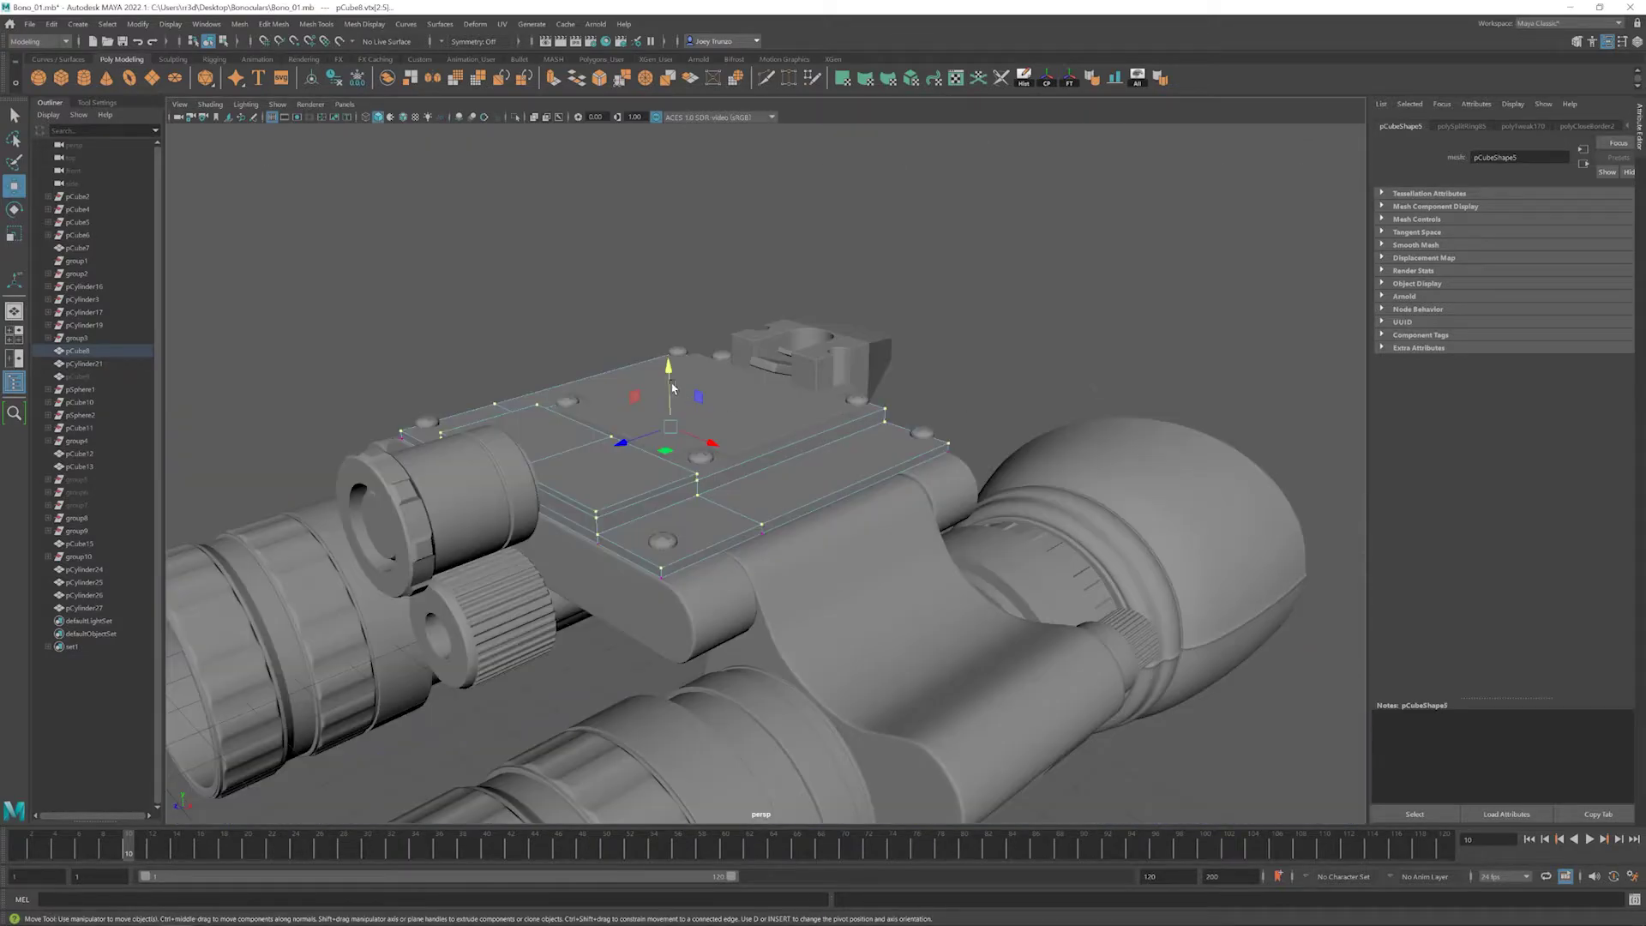
# - Raise the vertices of the base plate's central section higher above the lower ledges and return to object mode
pyautogui.moveTo(670, 377); pyautogui.dragTo(669, 377)
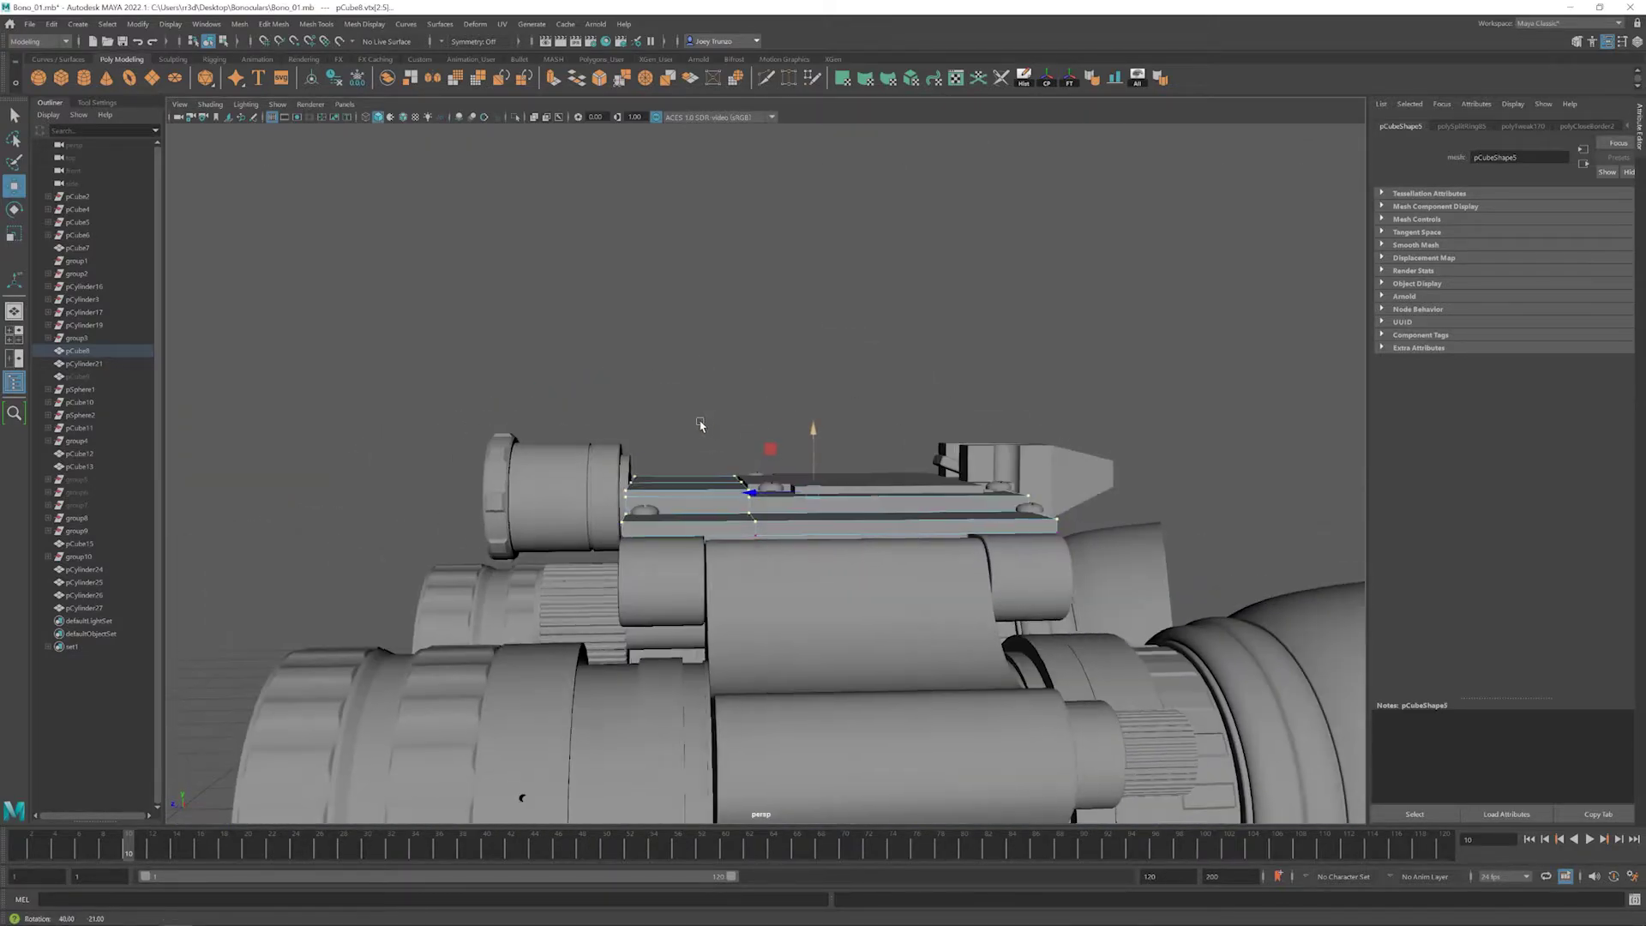
pyautogui.press('space')
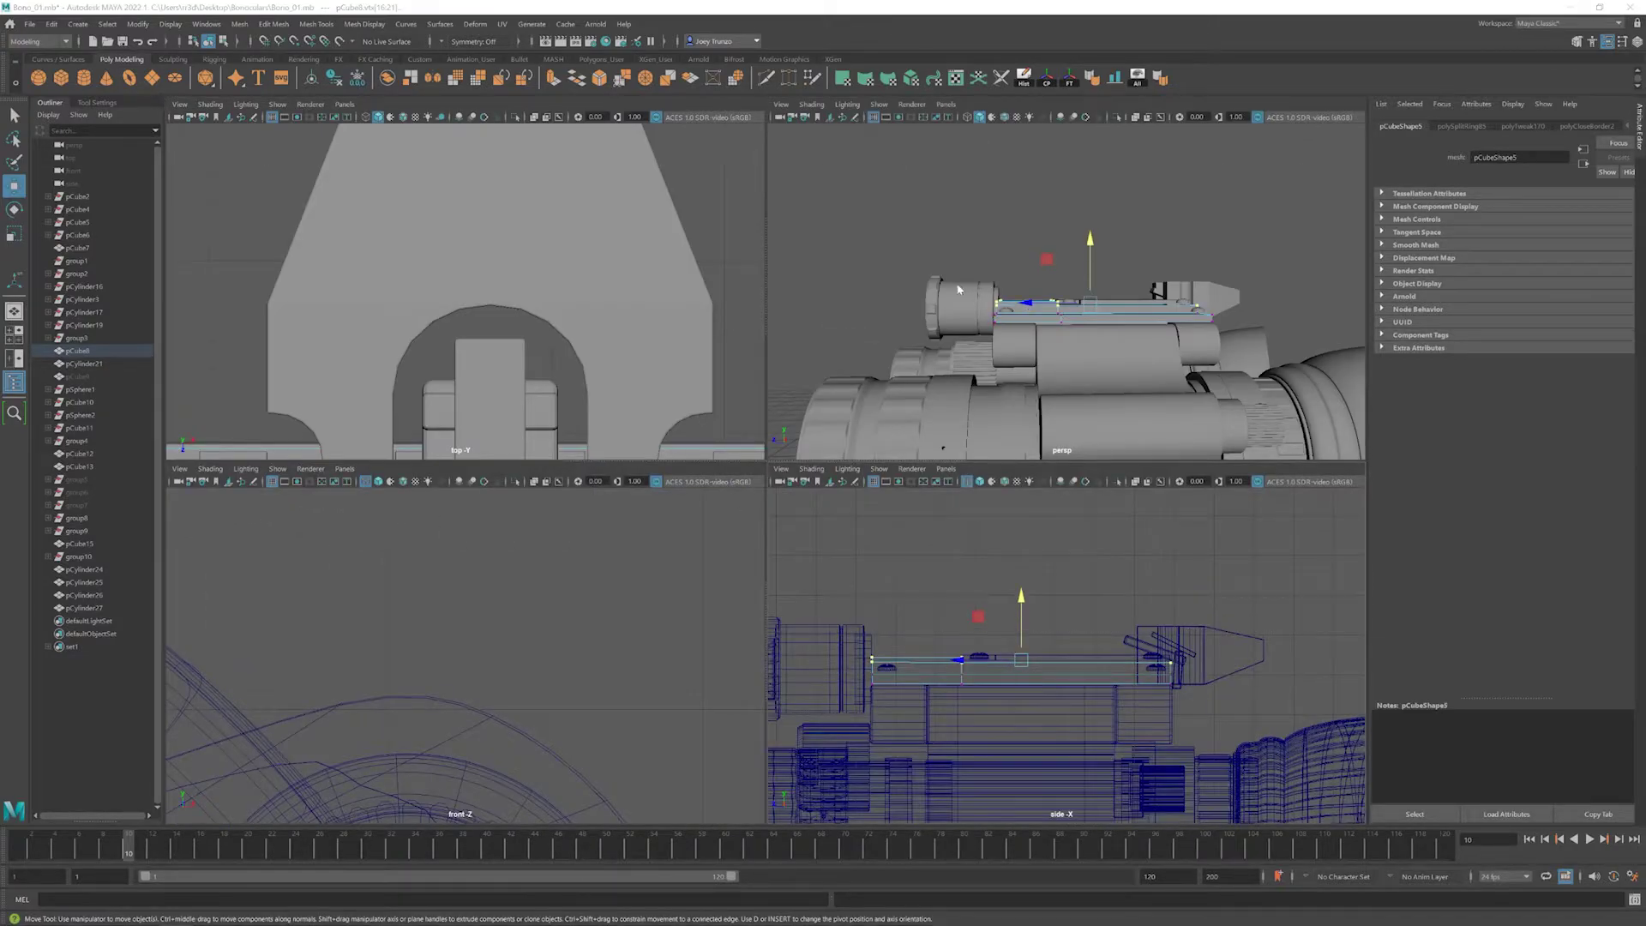
pyautogui.press('space')
pyautogui.press('space')
pyautogui.press('space')
pyautogui.keyDown('alt'); pyautogui.moveTo(771, 452); pyautogui.dragTo(758, 350); pyautogui.keyUp('alt')
pyautogui.click(709, 376)
pyautogui.scroll(3, 772, 411)
pyautogui.press('F8')
# - Raise the inner plate and screws to the thickened plate's height, and reseat the four corner screws on the lower ledges
pyautogui.click(804, 481)
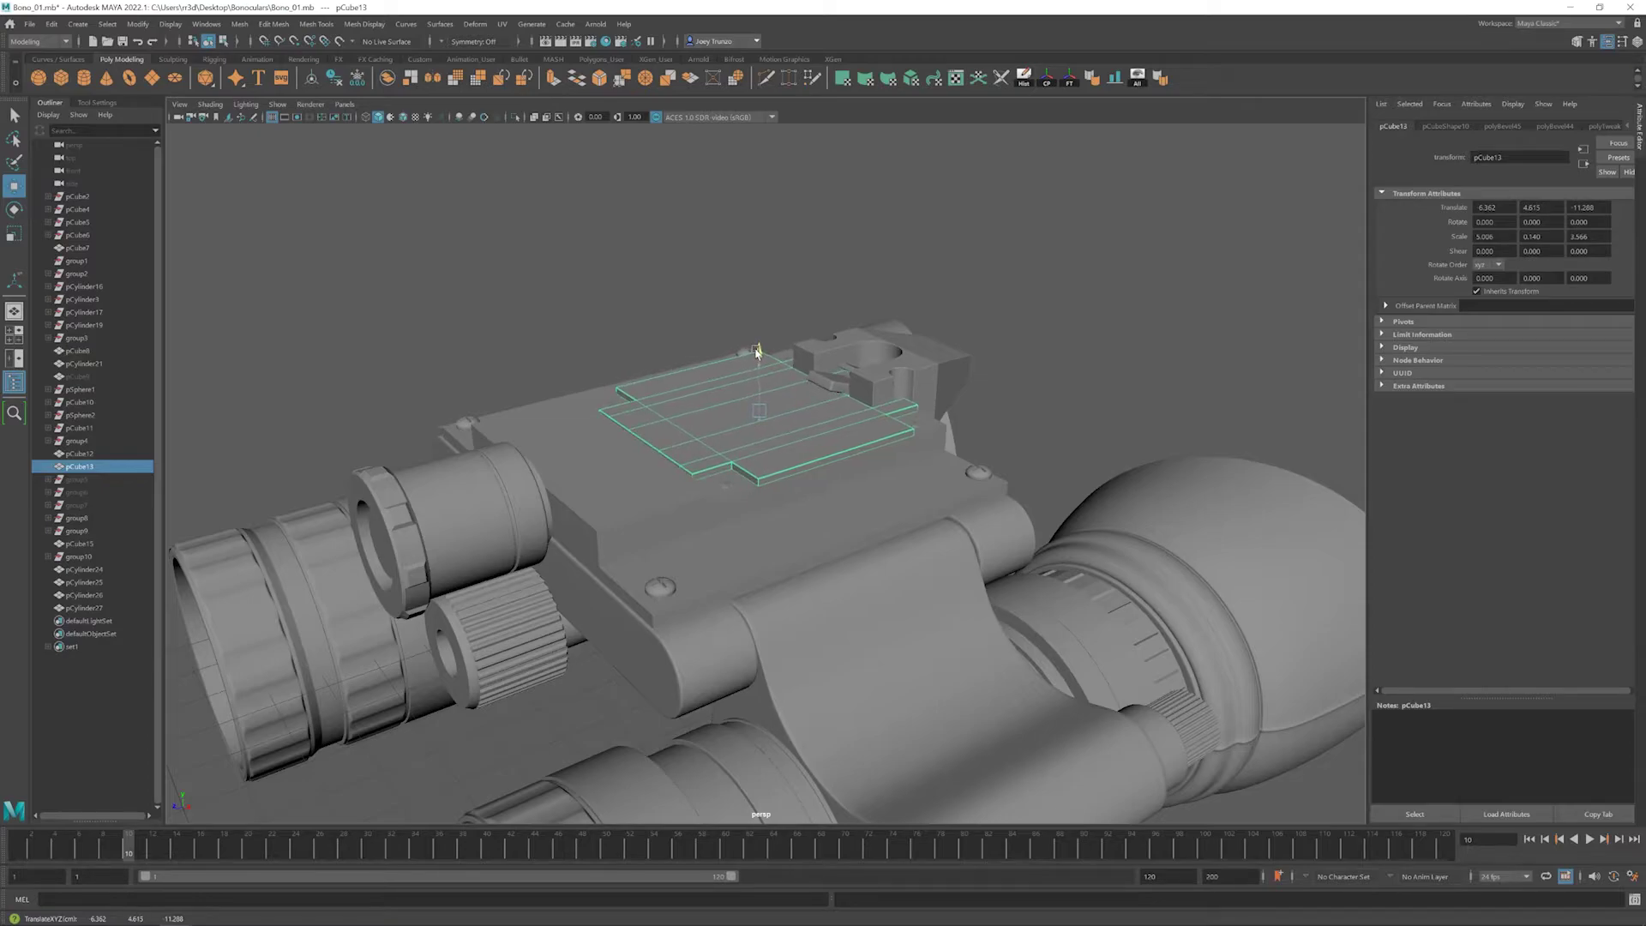
pyautogui.click(746, 352)
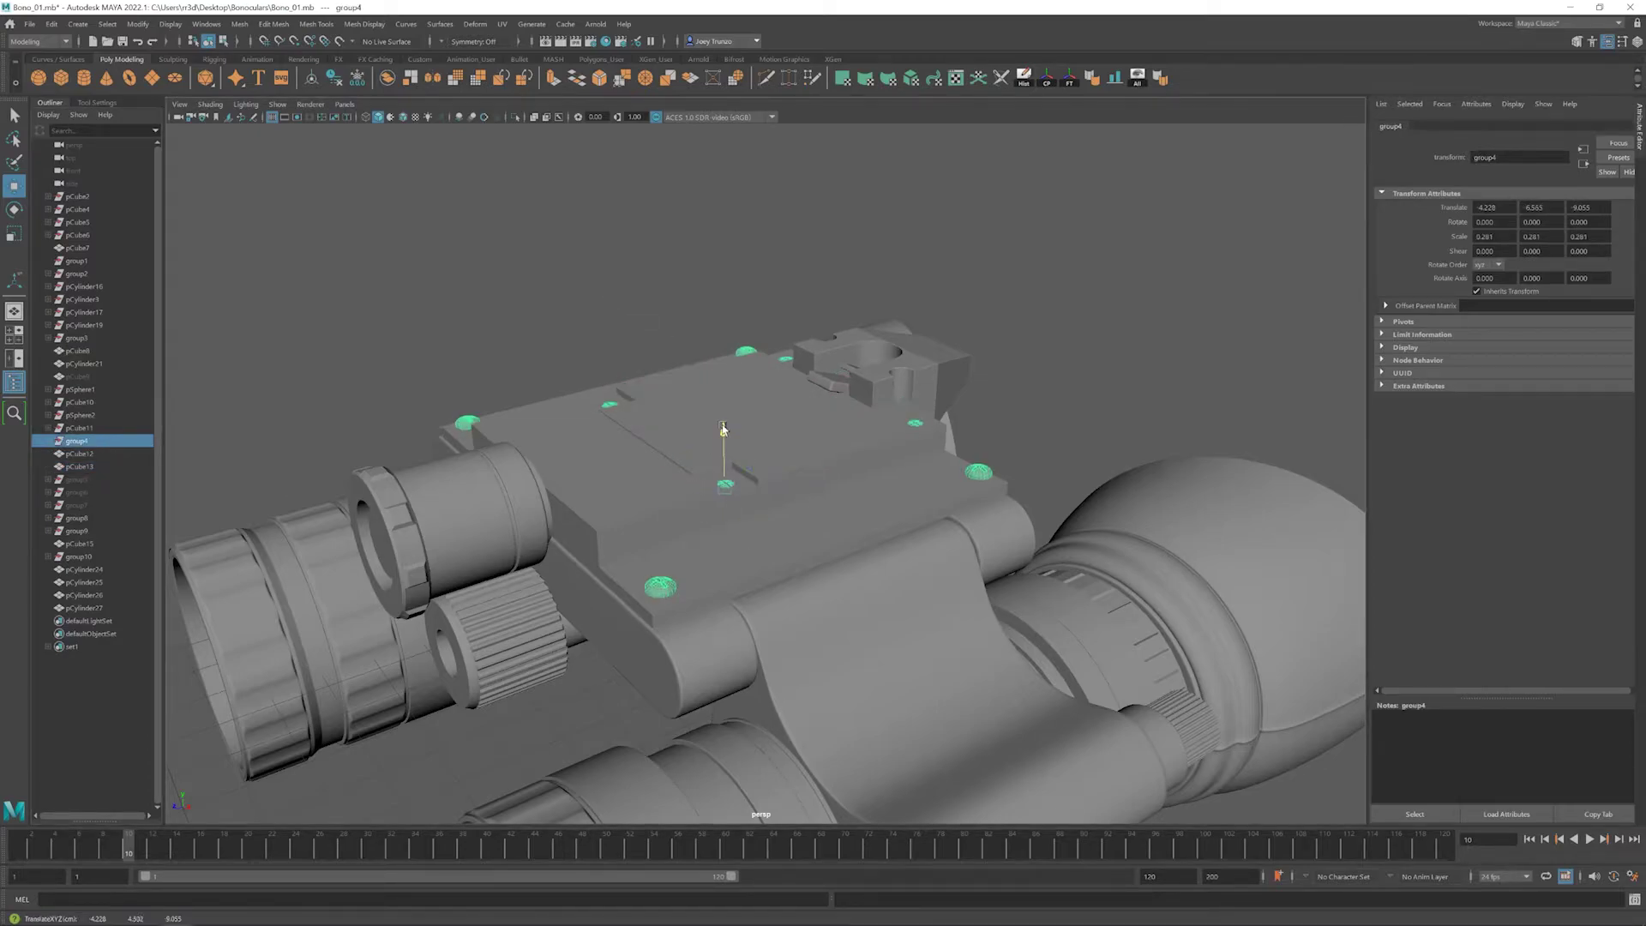
pyautogui.click(665, 579)
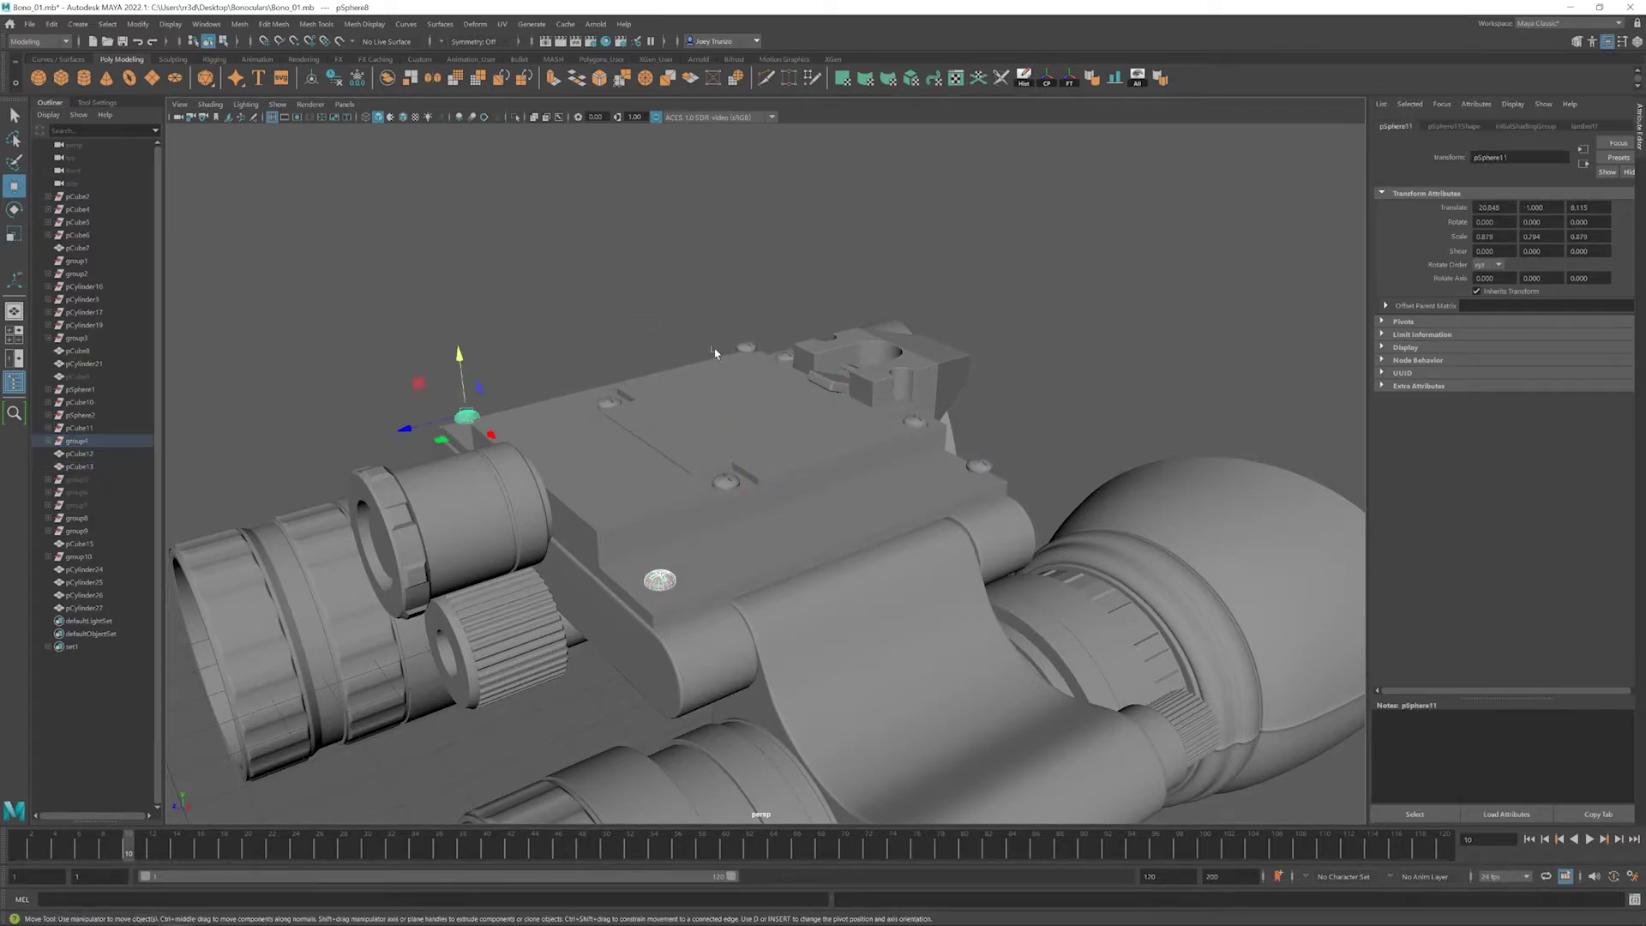
pyautogui.click(978, 467)
pyautogui.keyDown('alt'); pyautogui.moveTo(978, 468); pyautogui.dragTo(757, 564); pyautogui.keyUp('alt')
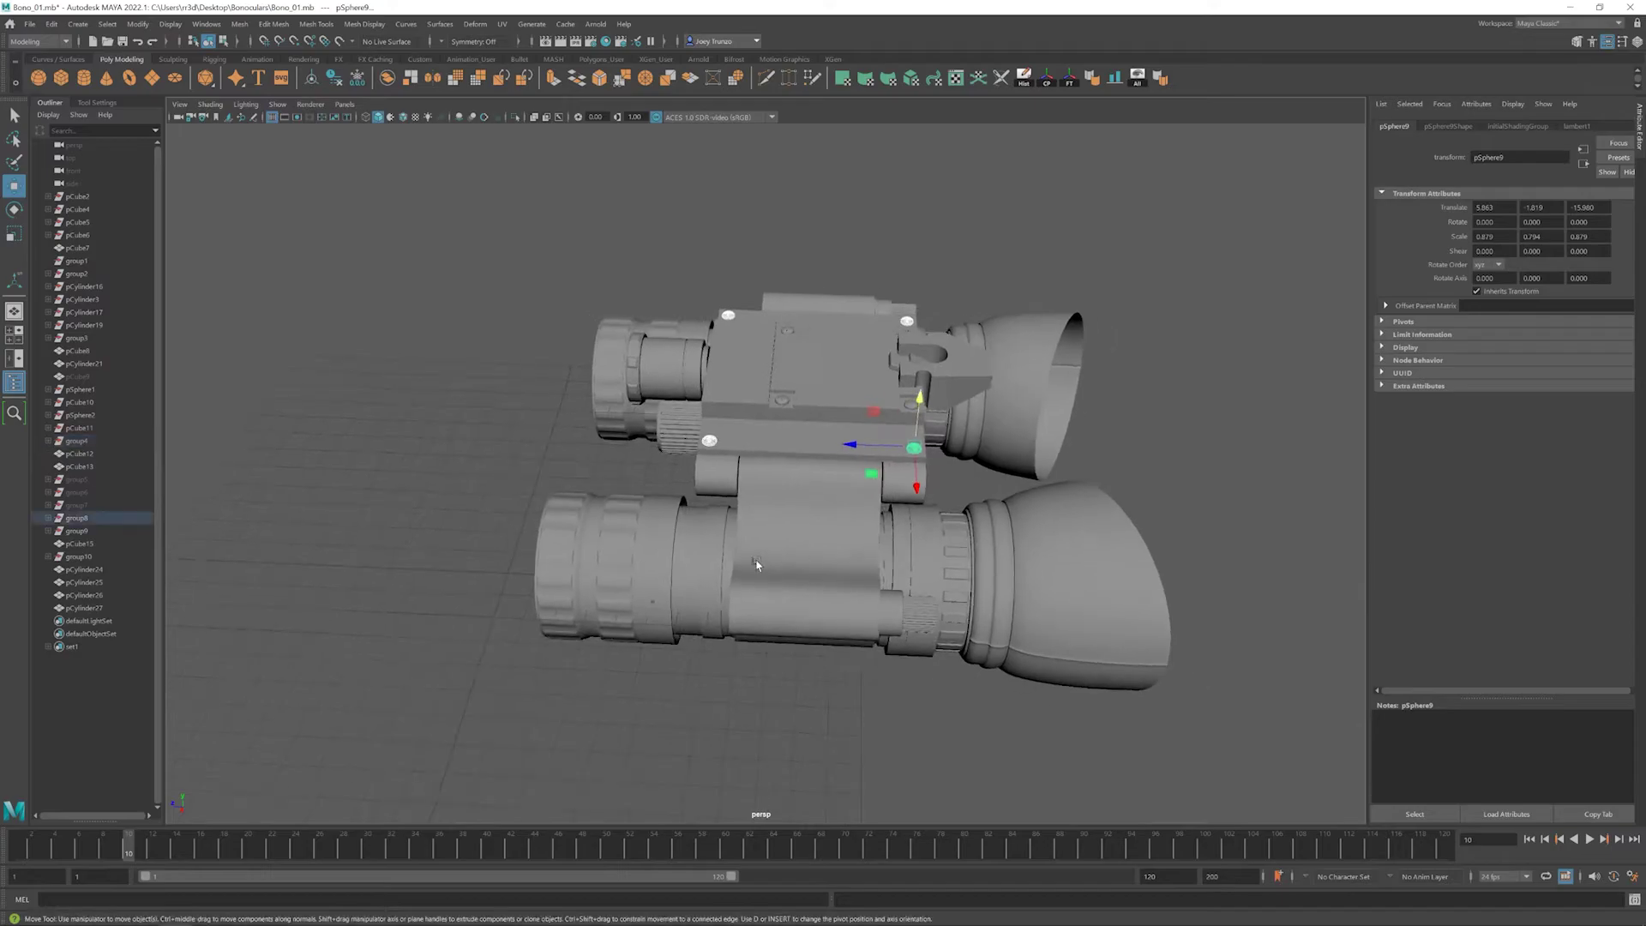
# - Reposition group8 and group9 together to fit the thickened top plate
pyautogui.click(78, 519)
pyautogui.keyDown('shift'); pyautogui.click(77, 531); pyautogui.keyUp('shift')
pyautogui.moveTo(780, 385); pyautogui.dragTo(787, 385)
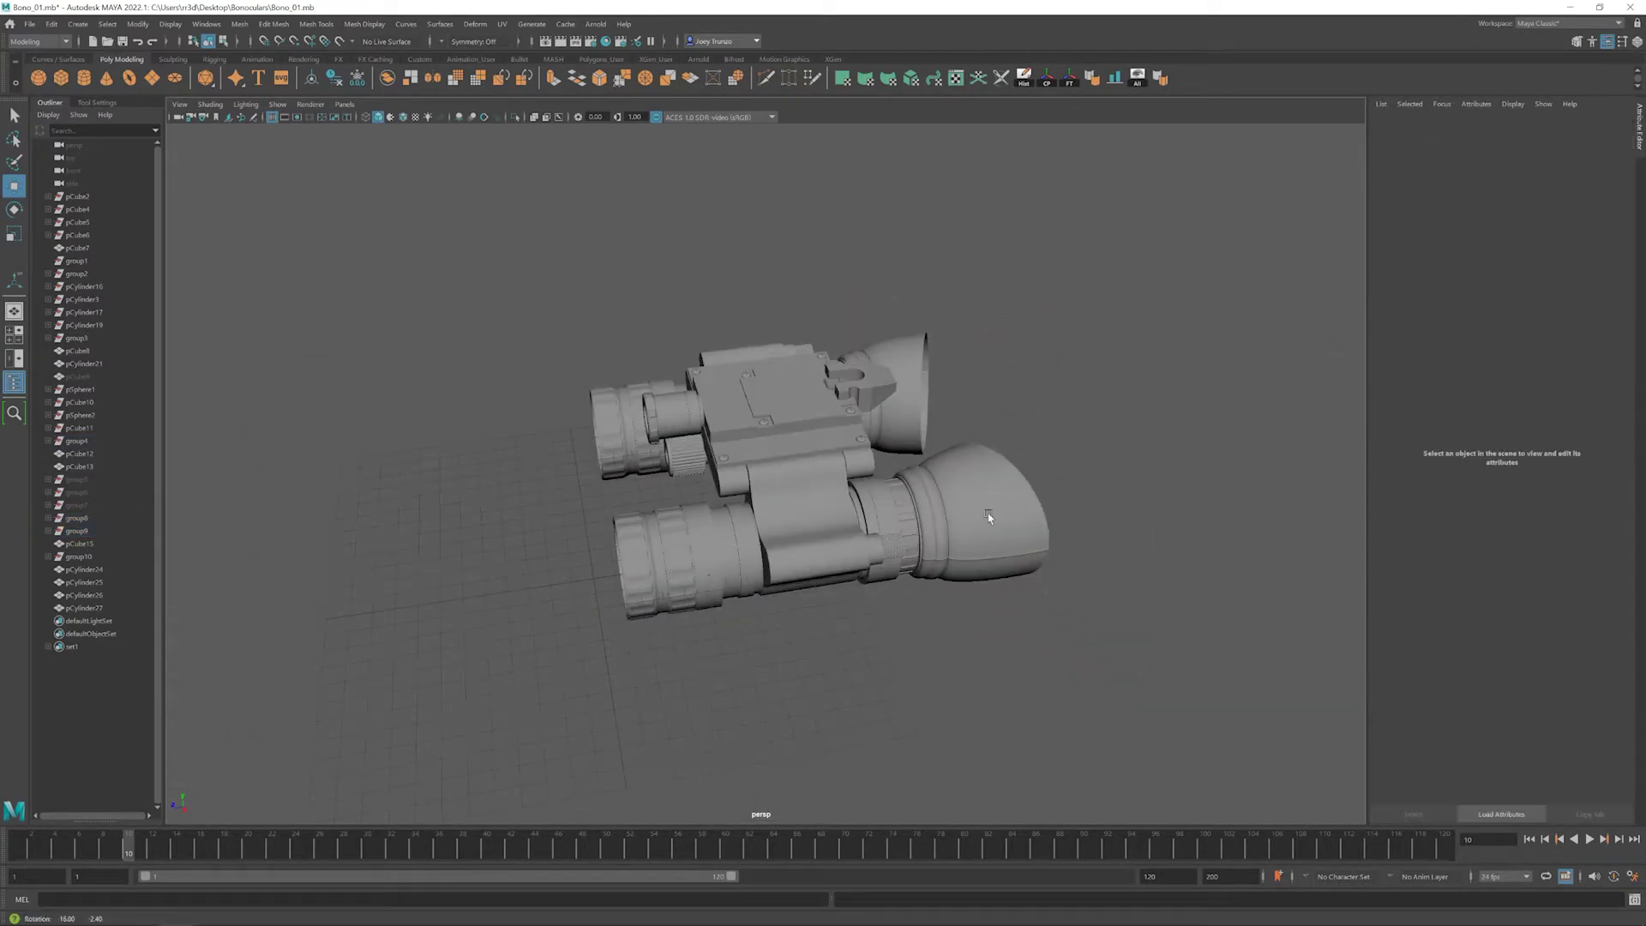
# - Isolate the stepped base plate and merge its vertices
pyautogui.keyDown('alt'); pyautogui.moveTo(984, 514); pyautogui.dragTo(643, 525); pyautogui.keyUp('alt')
pyautogui.scroll(5, 754, 507)
pyautogui.click(807, 478)
pyautogui.hotkey('ctrl', '1')
pyautogui.scroll(3, 643, 525)
pyautogui.click(274, 24)
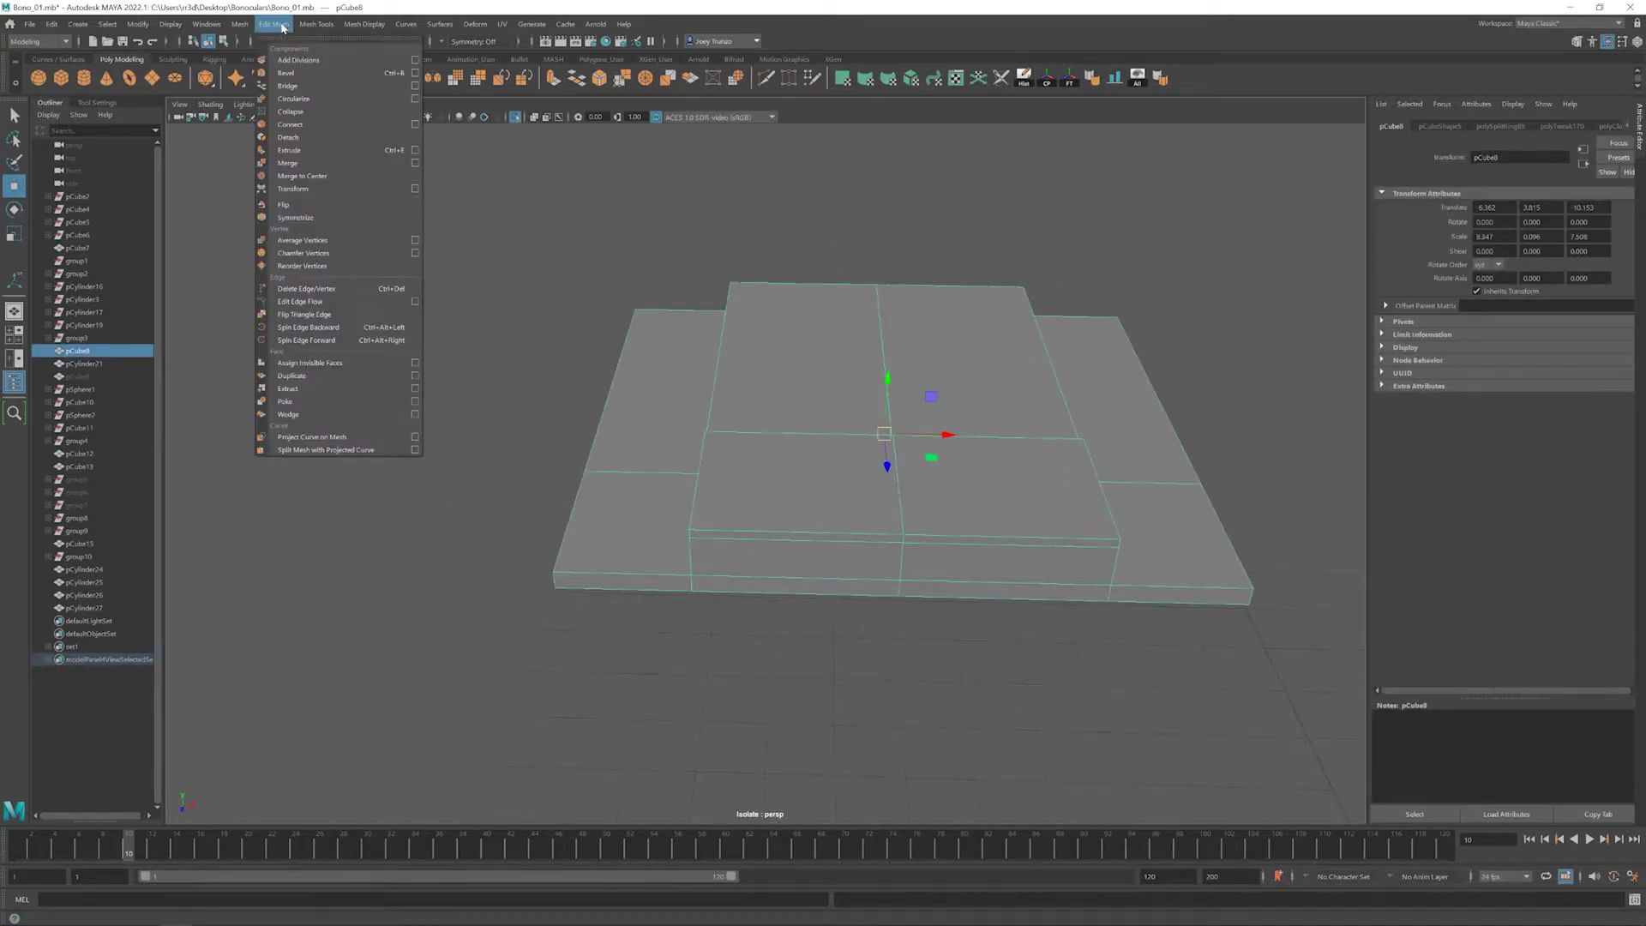
pyautogui.click(288, 163)
# - Create a small six-sided polygon cylinder on the front part of the isolated base plate
pyautogui.keyDown('alt'); pyautogui.moveTo(823, 400); pyautogui.dragTo(902, 531); pyautogui.keyUp('alt')
pyautogui.scroll(3, 815, 471)
pyautogui.click(83, 78)
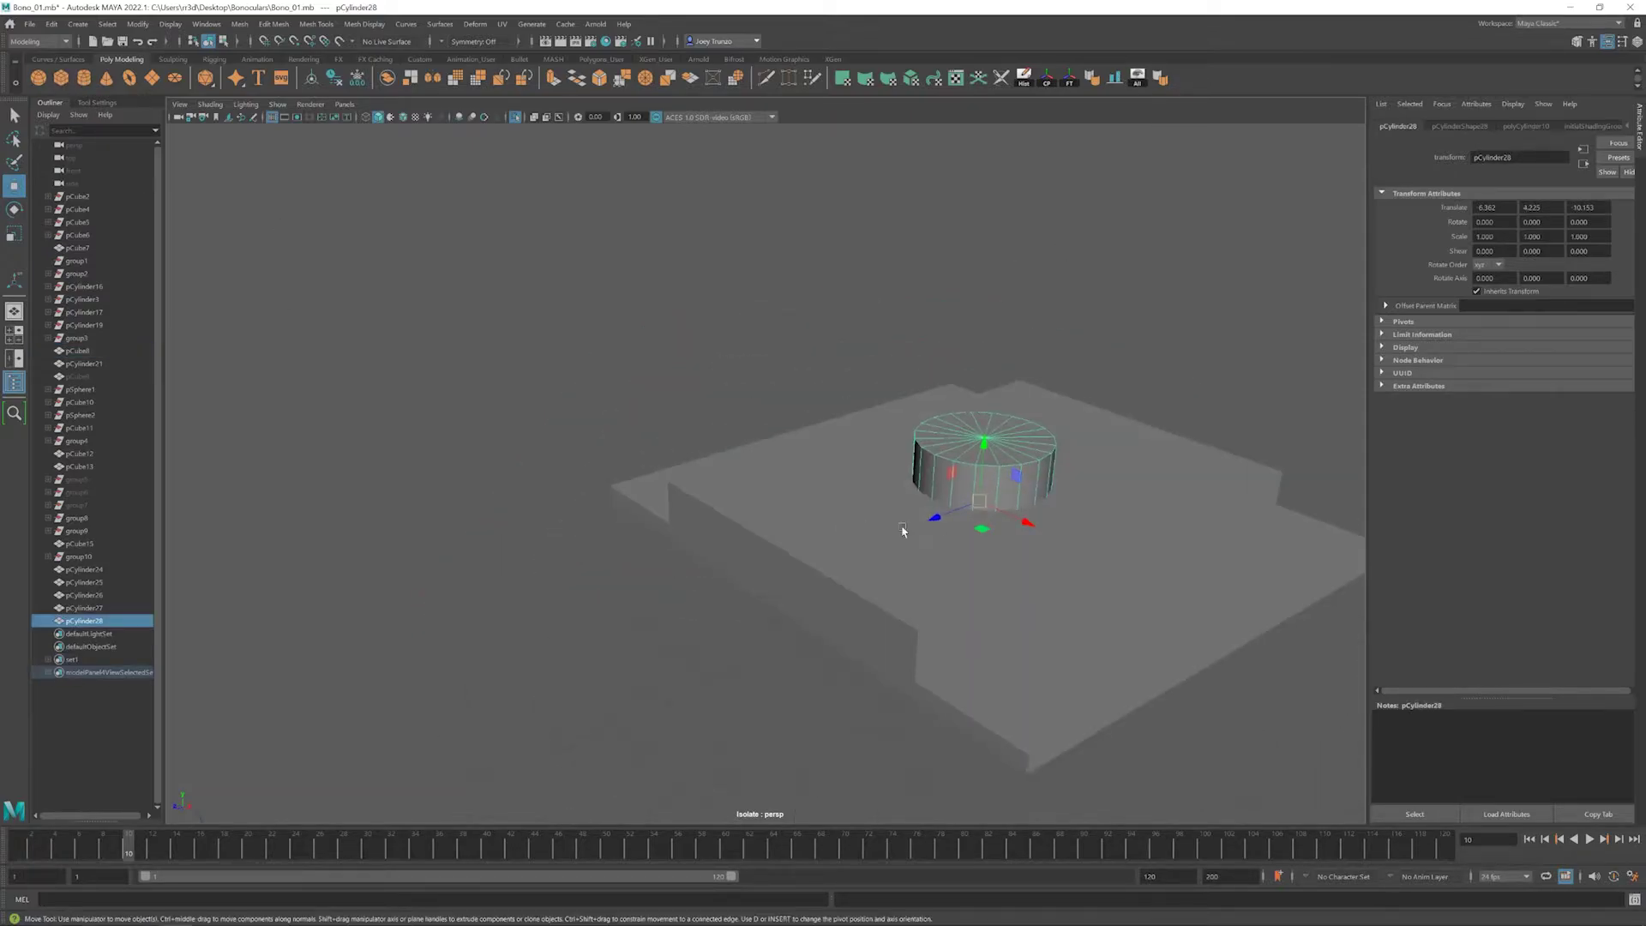
pyautogui.moveTo(759, 535); pyautogui.dragTo(724, 540)
pyautogui.press('w')
pyautogui.moveTo(802, 463); pyautogui.dragTo(803, 439)
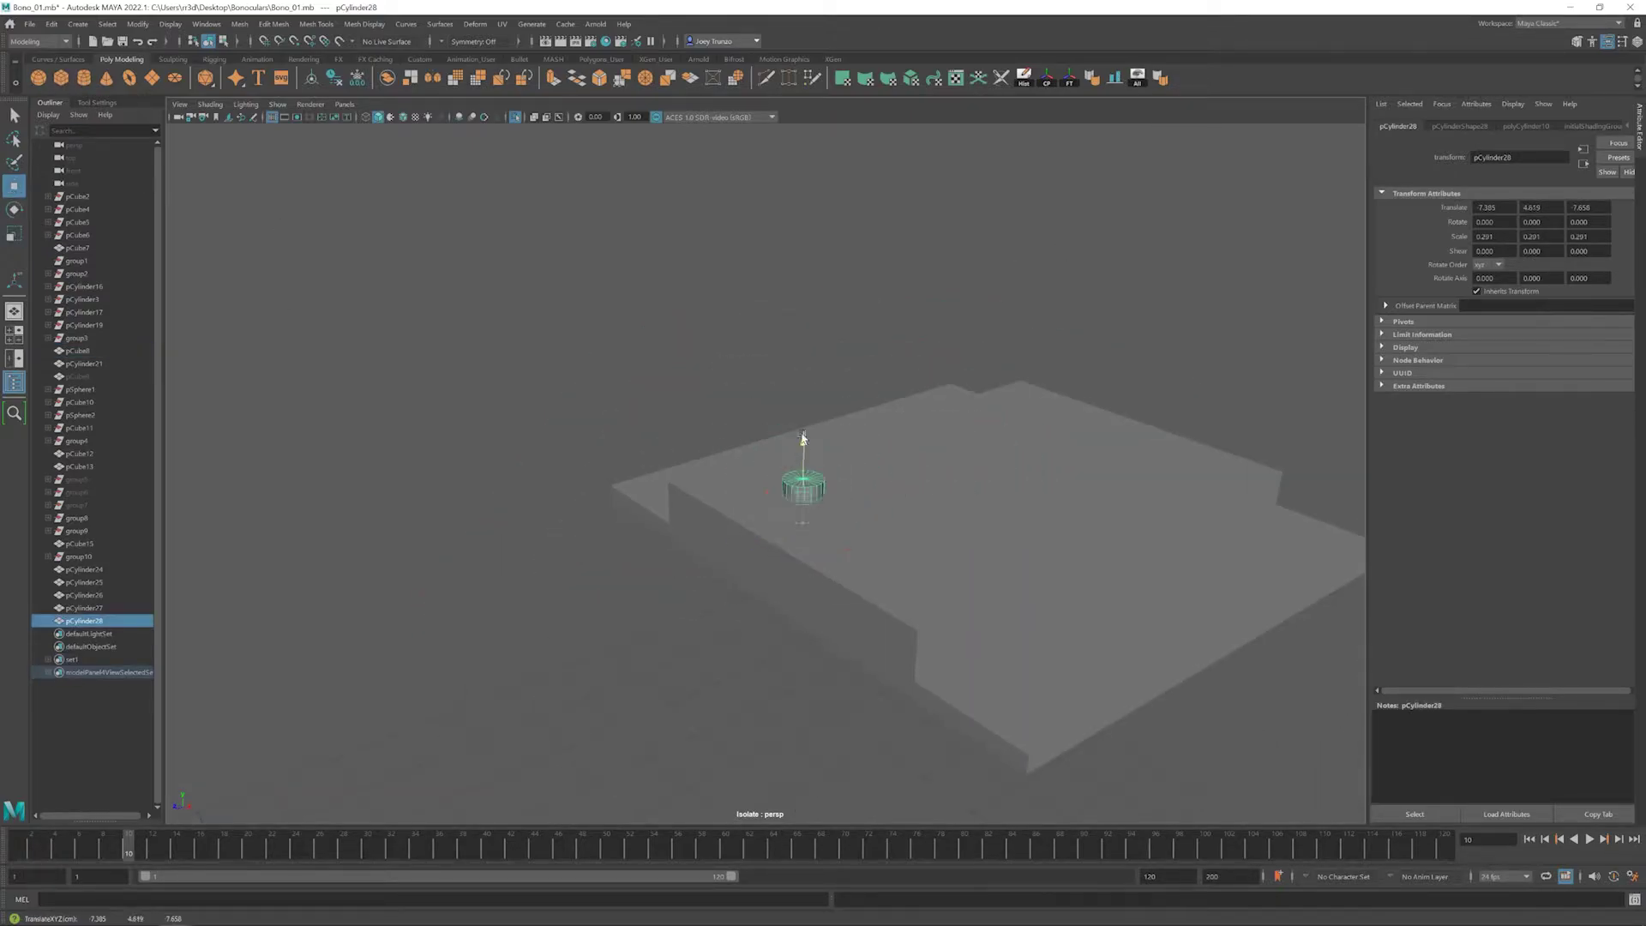
pyautogui.scroll(3, 754, 501)
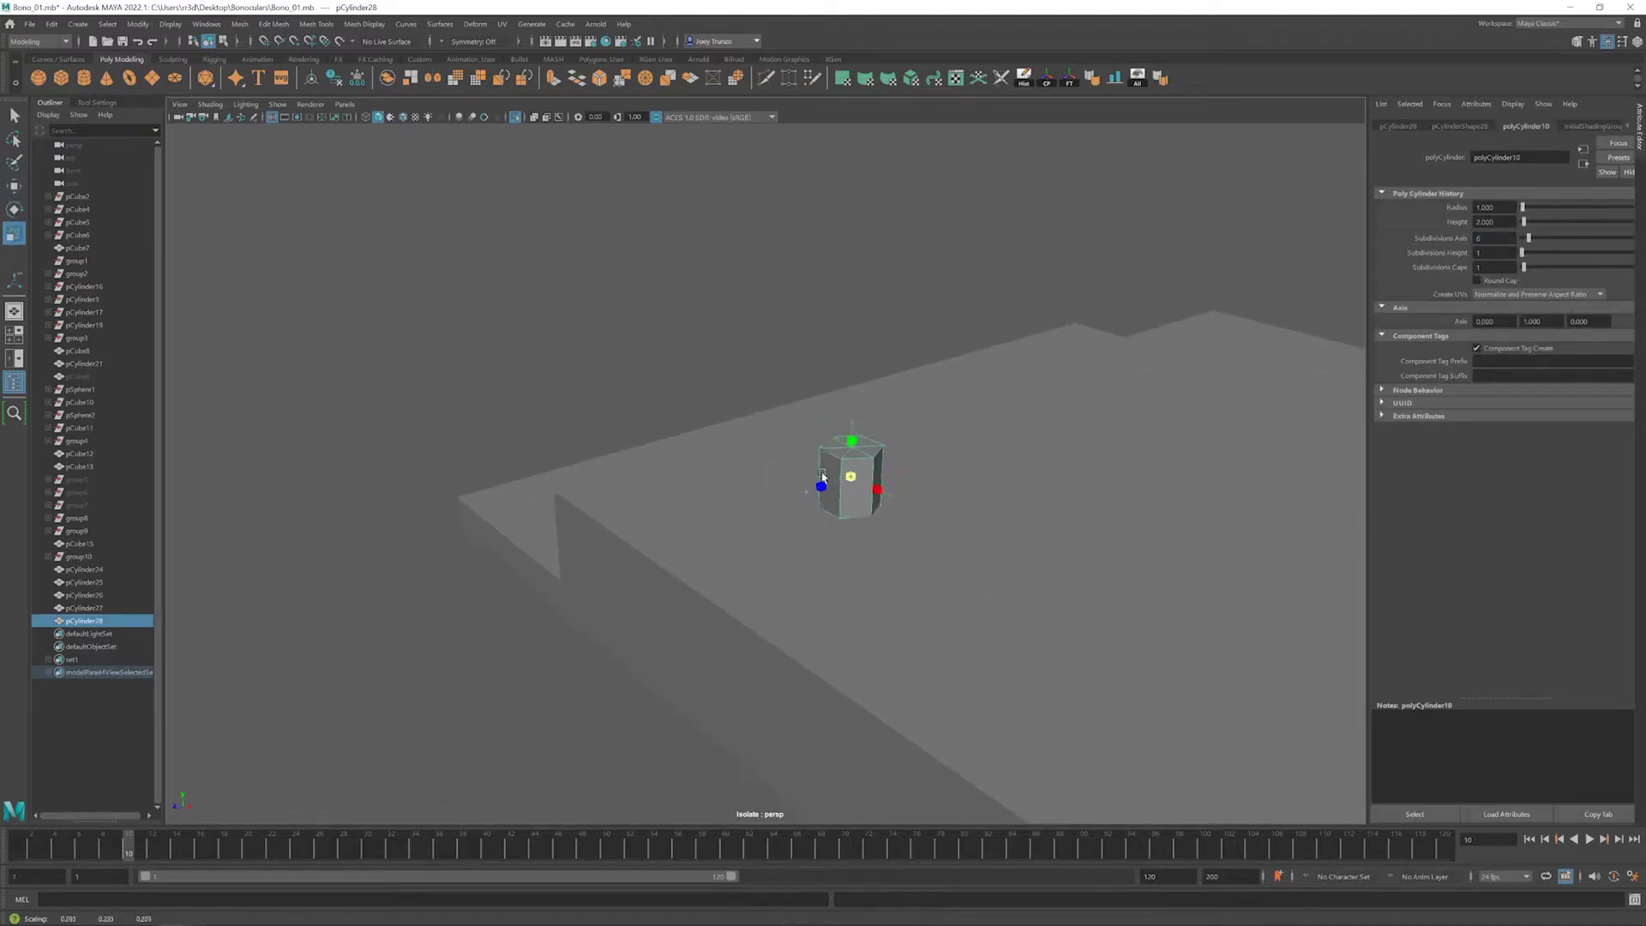
pyautogui.keyDown('alt'); pyautogui.moveTo(844, 442); pyautogui.dragTo(690, 536); pyautogui.keyUp('alt')
pyautogui.click(690, 536)
pyautogui.hotkey('ctrl', 'z')
# - Show the whole model again and position the hexagonal prism so it intersects the base plate's front section beside the centre
pyautogui.click(517, 118)
pyautogui.scroll(-5, 772, 480)
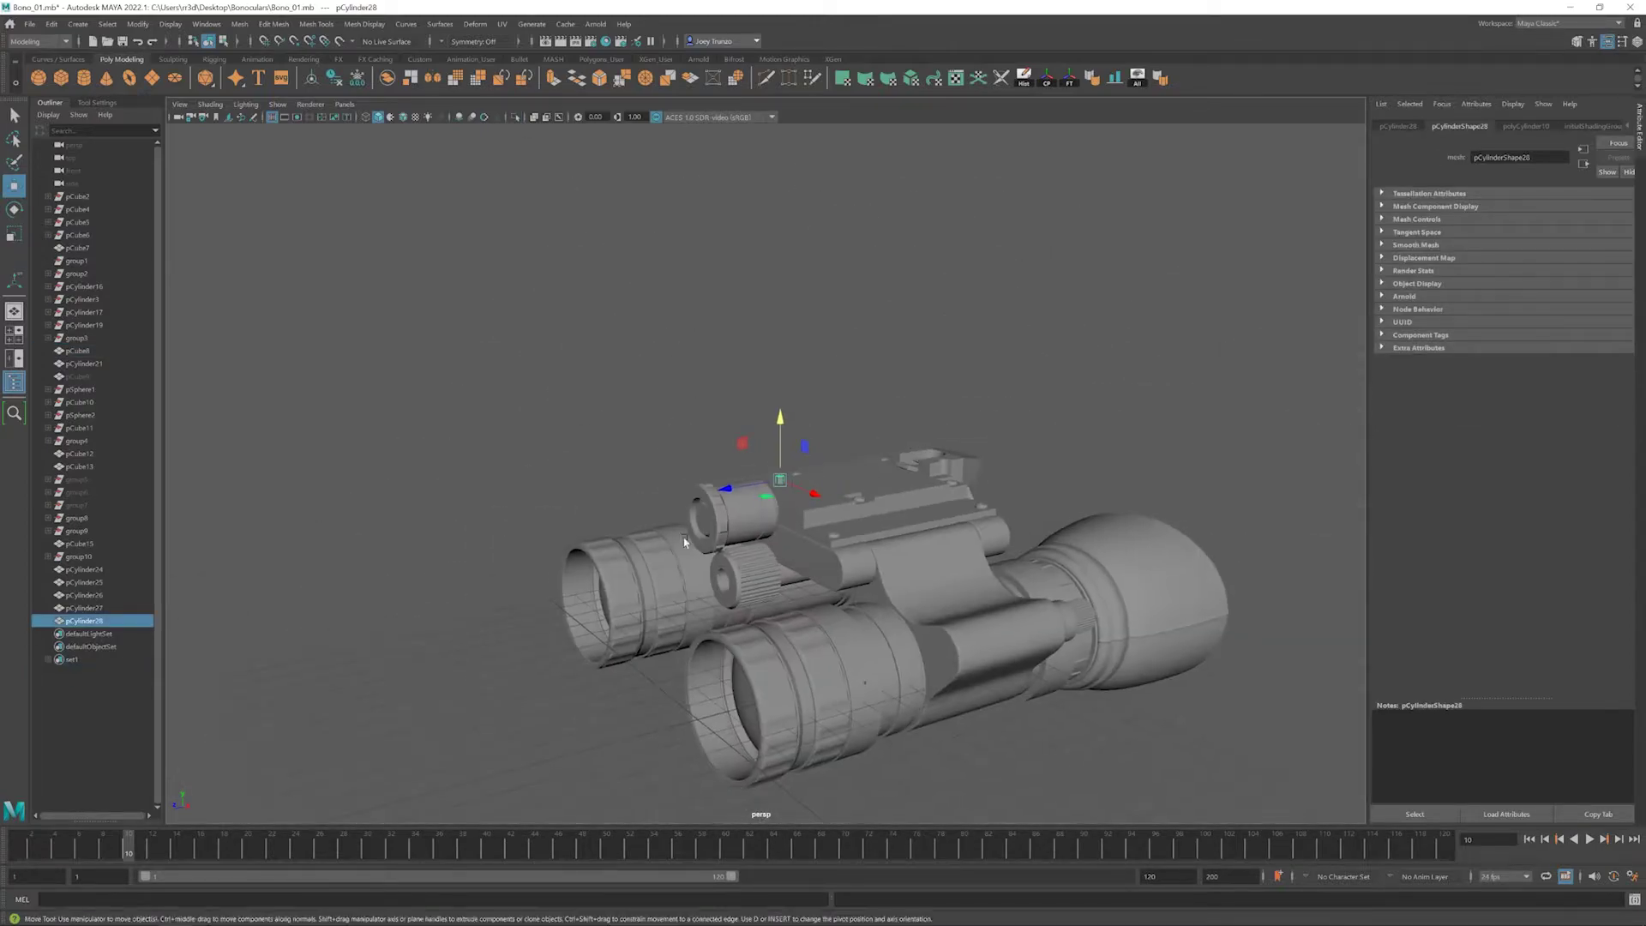
pyautogui.keyDown('alt'); pyautogui.moveTo(772, 480); pyautogui.dragTo(851, 562); pyautogui.keyUp('alt')
pyautogui.scroll(8, 793, 487)
pyautogui.press('r')
pyautogui.press('w')
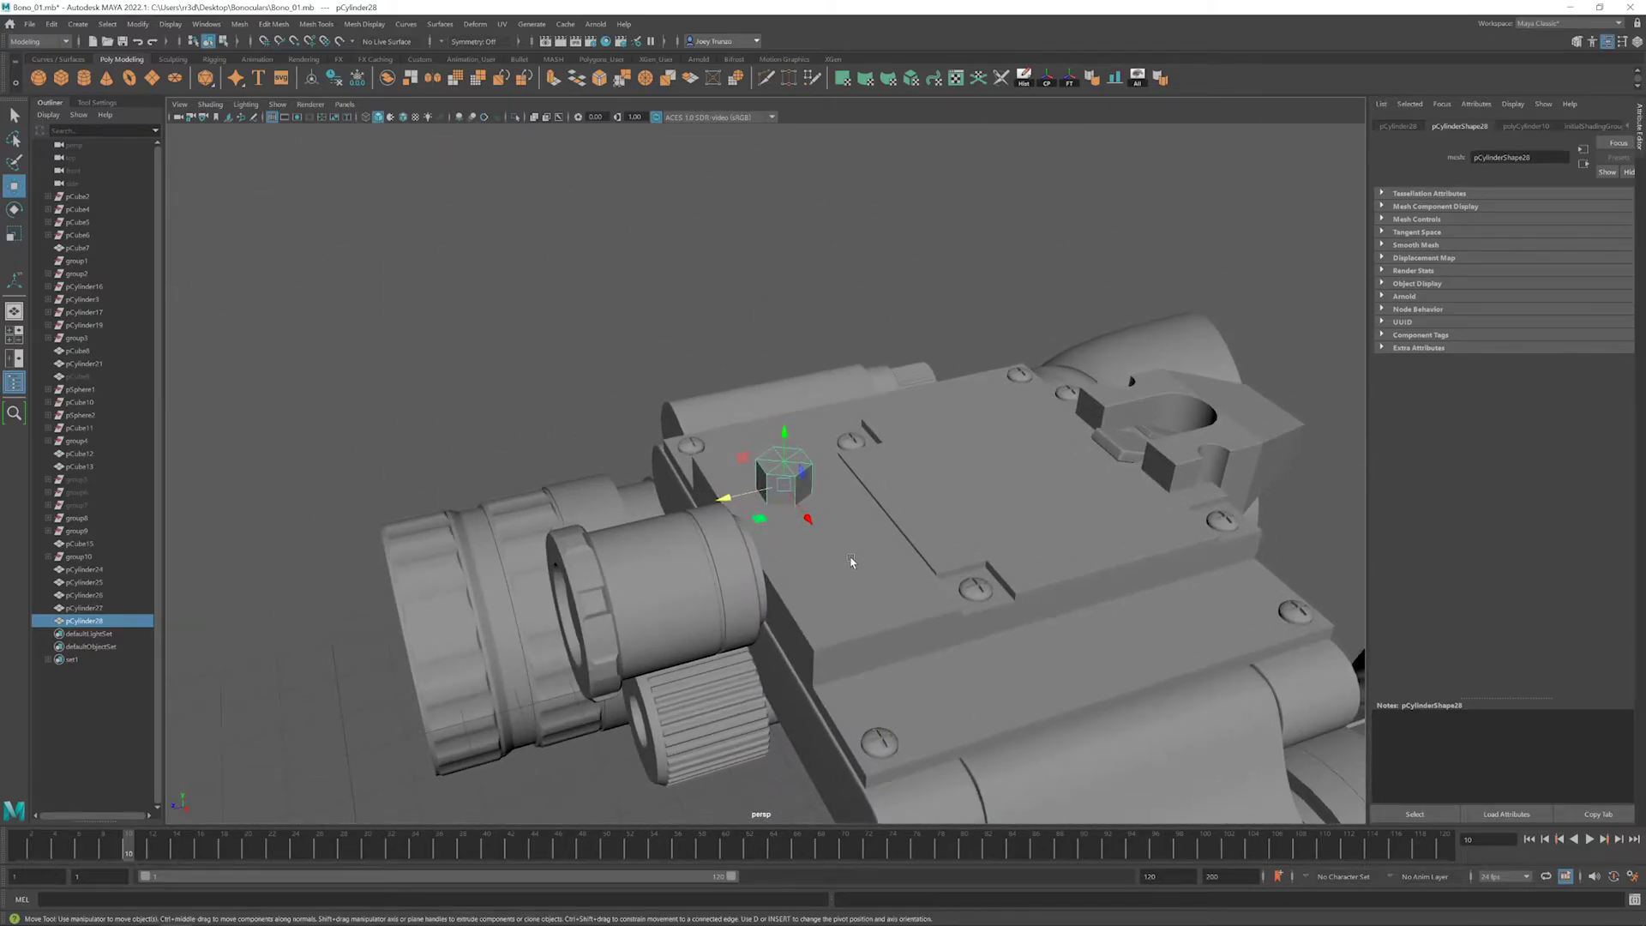
pyautogui.click(366, 119)
pyautogui.moveTo(797, 498)
pyautogui.keyDown('alt'); pyautogui.mouseDown()
pyautogui.moveTo(812, 481)
pyautogui.moveTo(819, 551)
pyautogui.mouseUp(); pyautogui.keyUp('alt')
pyautogui.moveTo(785, 417)
pyautogui.keyDown('alt'); pyautogui.mouseDown()
pyautogui.moveTo(907, 589)
pyautogui.moveTo(875, 562)
pyautogui.mouseUp(); pyautogui.keyUp('alt')
pyautogui.click(381, 118)
# - Try to cut the hexagonal prism out of the base plate with a Boolean Difference, then undo the cut
pyautogui.click(874, 562)
pyautogui.keyDown('shift'); pyautogui.click(787, 475); pyautogui.keyUp('shift')
pyautogui.click(233, 24)
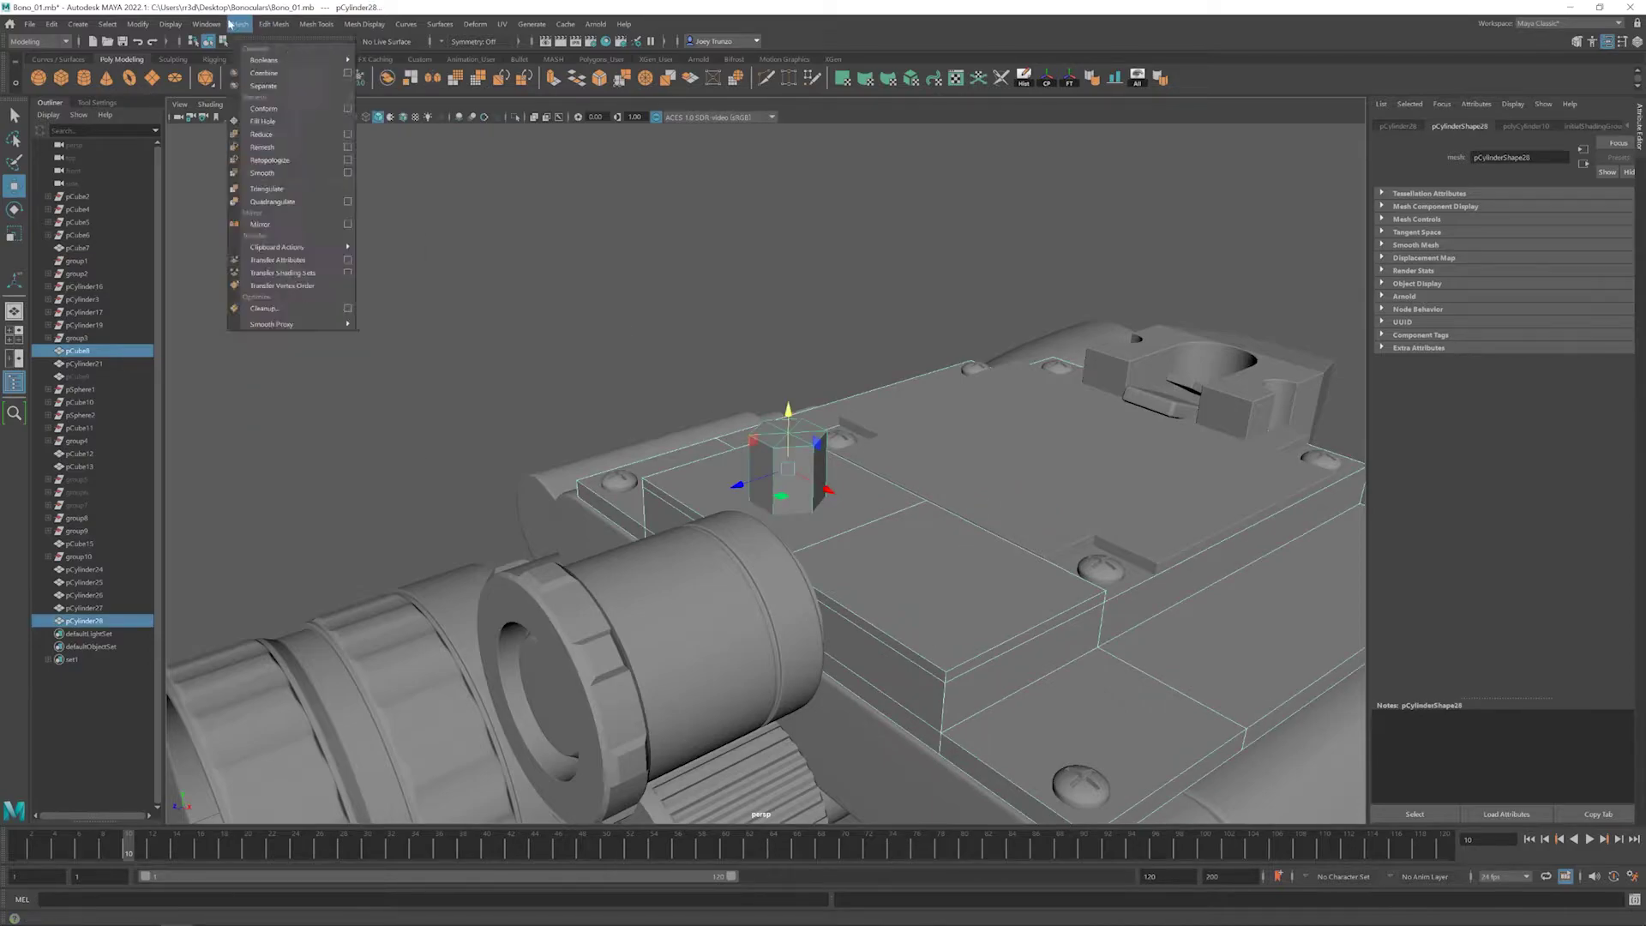
pyautogui.click(378, 75)
pyautogui.scroll(3, 930, 577)
pyautogui.scroll(-5, 761, 717)
pyautogui.scroll(5, 809, 566)
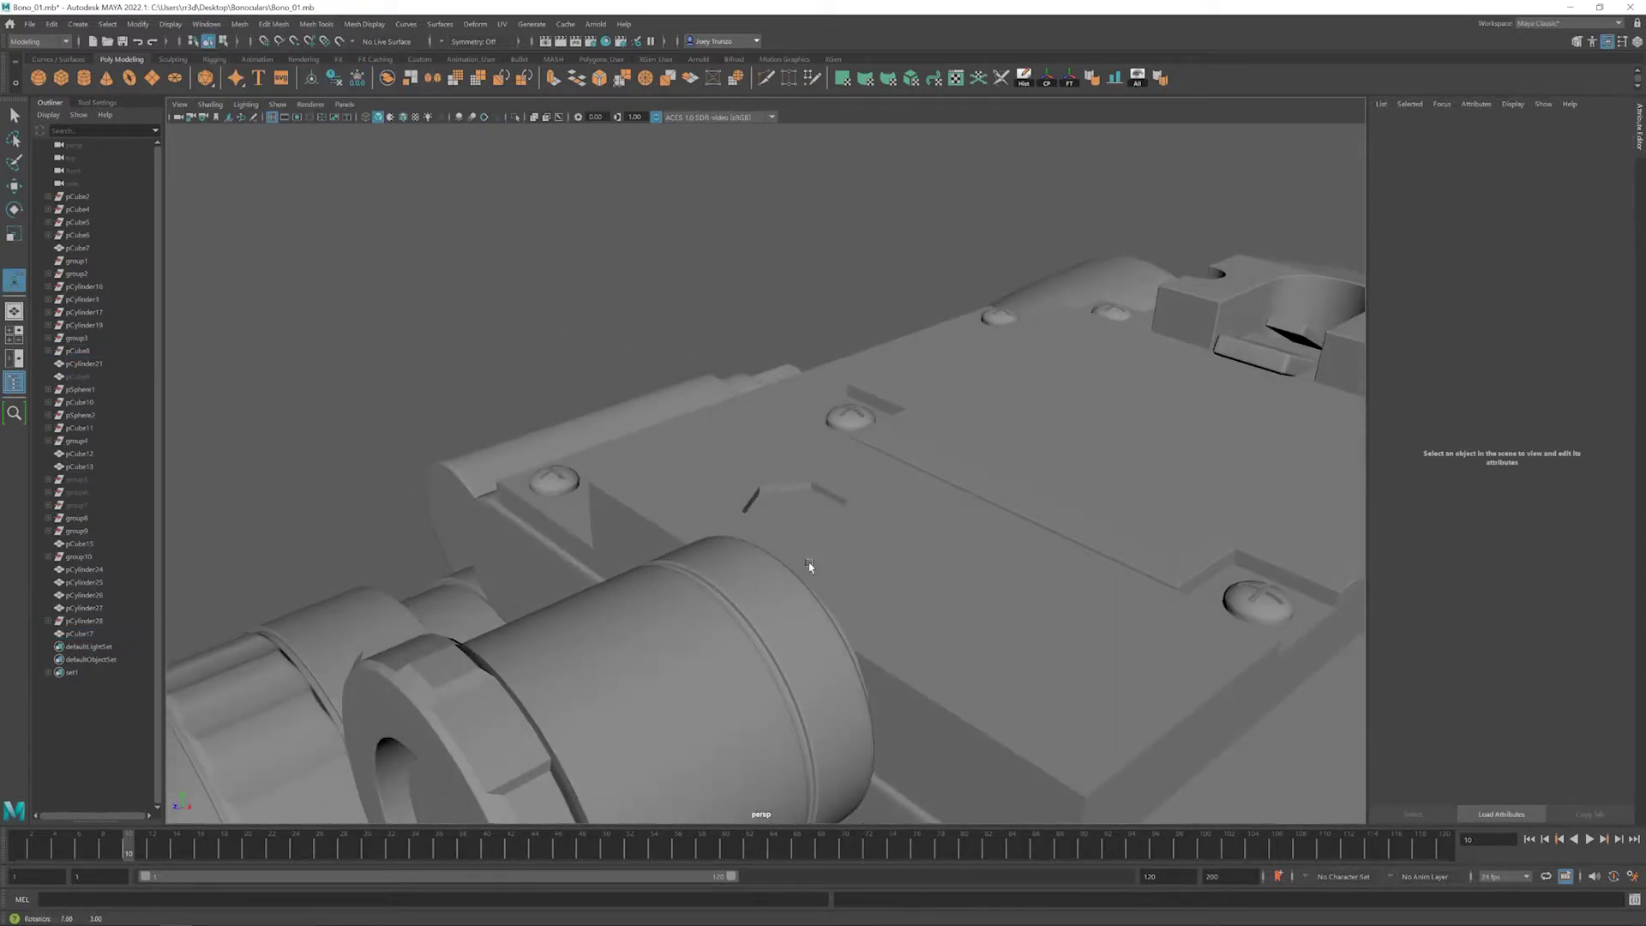
pyautogui.keyDown('alt'); pyautogui.moveTo(808, 566); pyautogui.dragTo(812, 517); pyautogui.keyUp('alt')
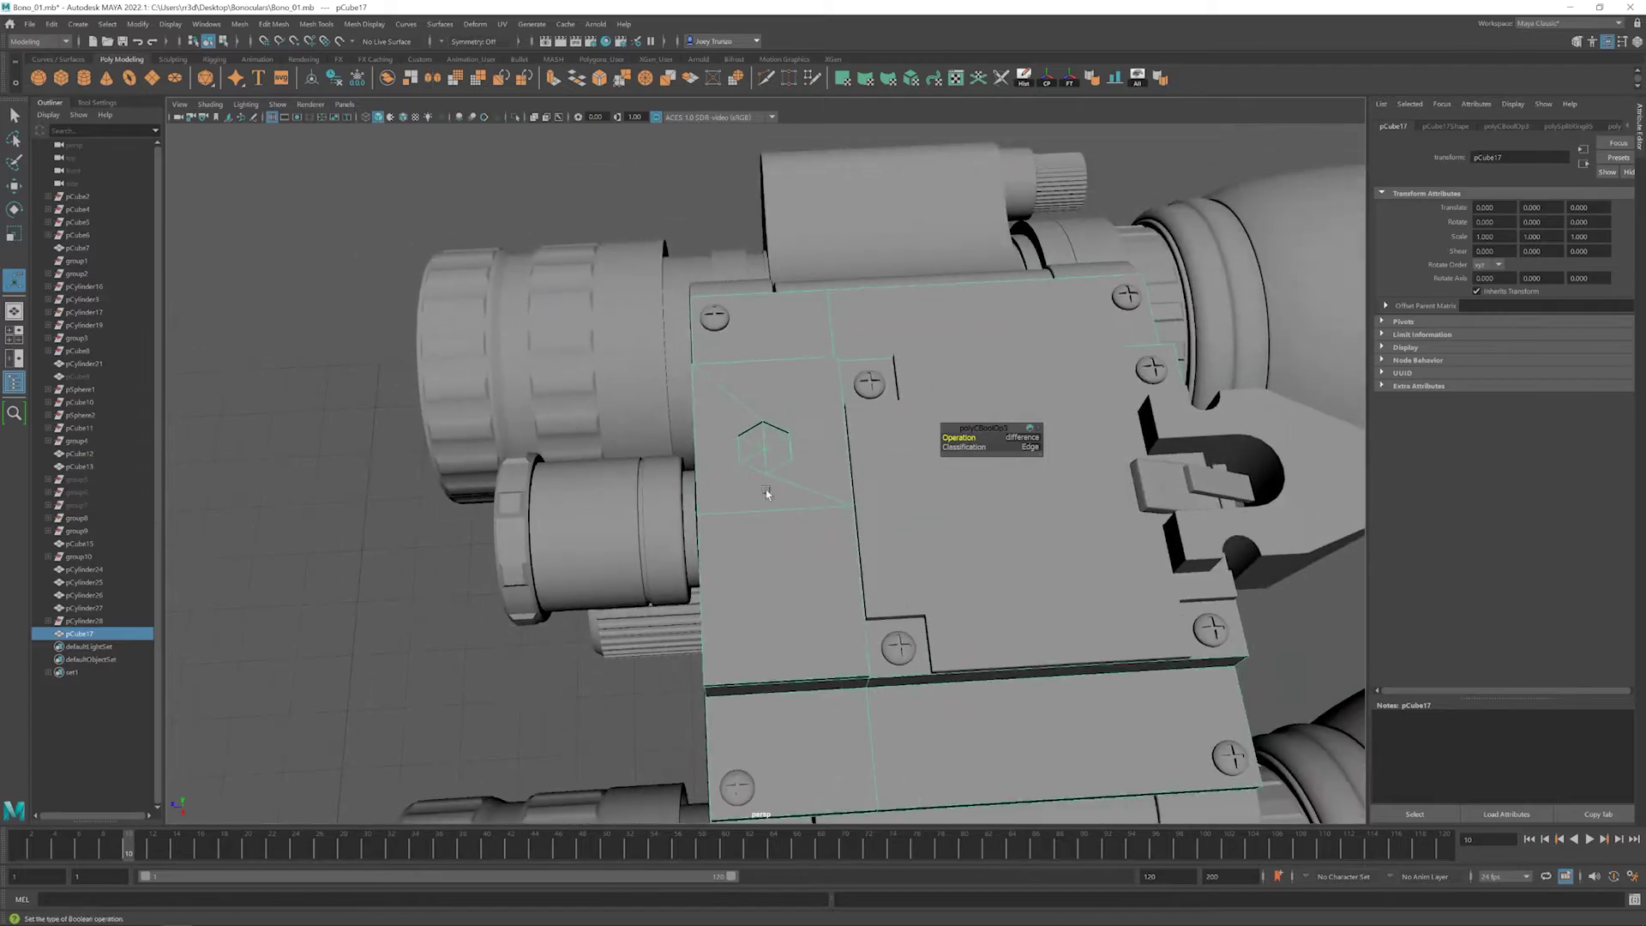
pyautogui.hotkey('ctrl', 'z')
pyautogui.hotkey('ctrl', 'z')
# - Insert edge loops across the base plate in both directions around the hexagonal prism
pyautogui.click(317, 24)
pyautogui.click(343, 113)
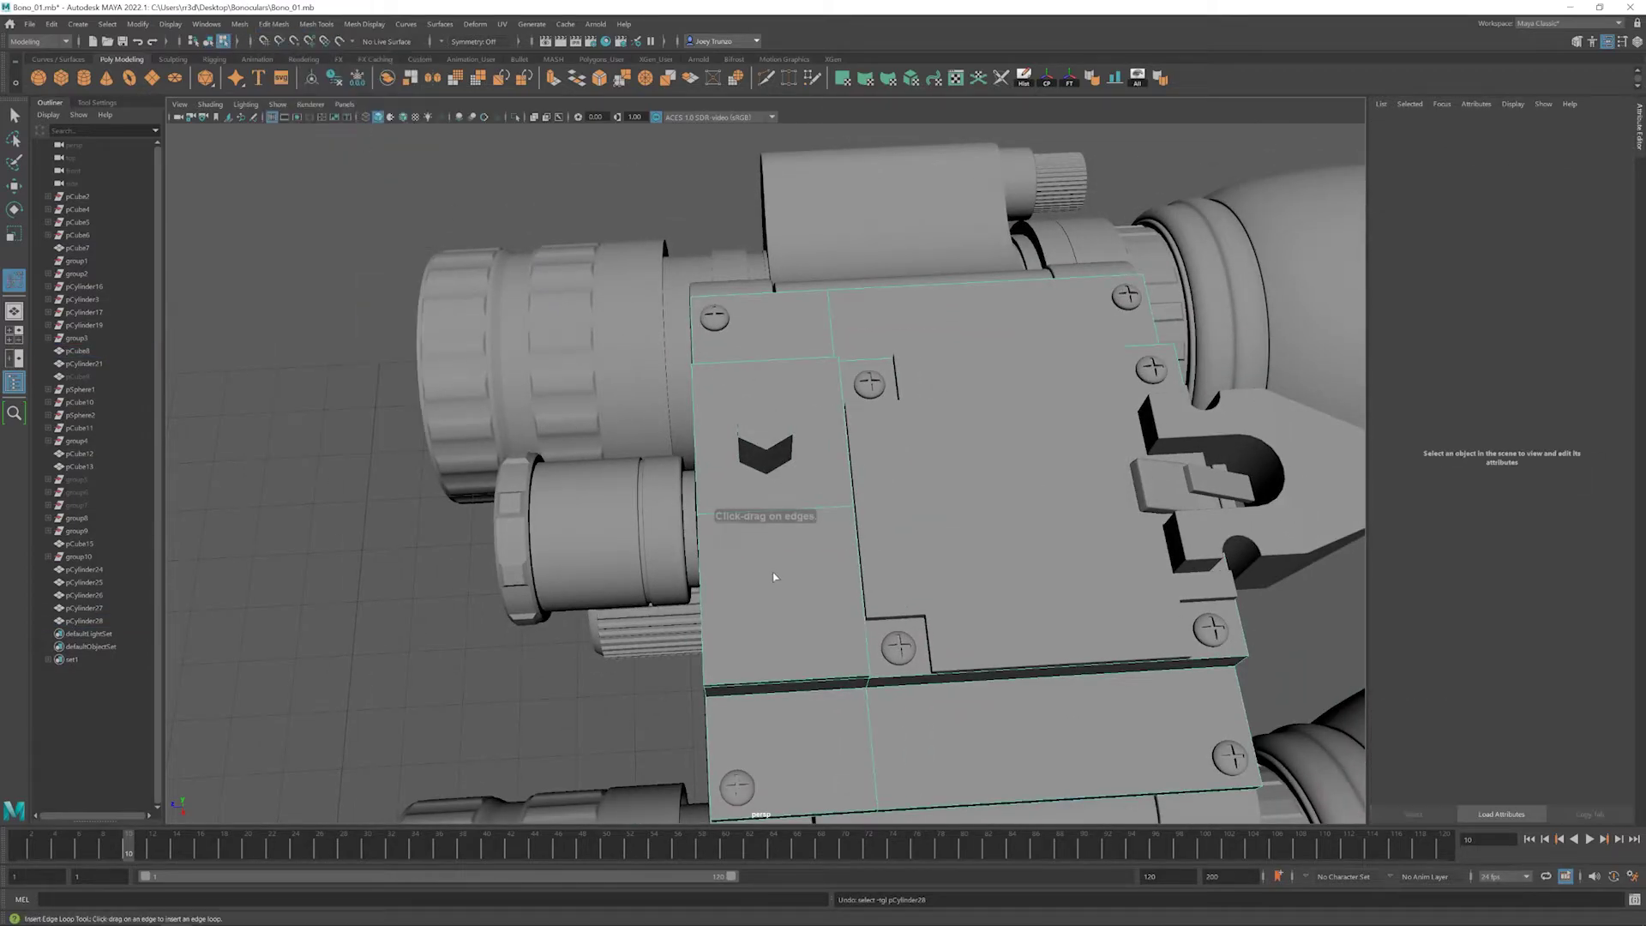
pyautogui.click(786, 684)
pyautogui.keyDown('alt'); pyautogui.moveTo(786, 684); pyautogui.dragTo(856, 570); pyautogui.keyUp('alt')
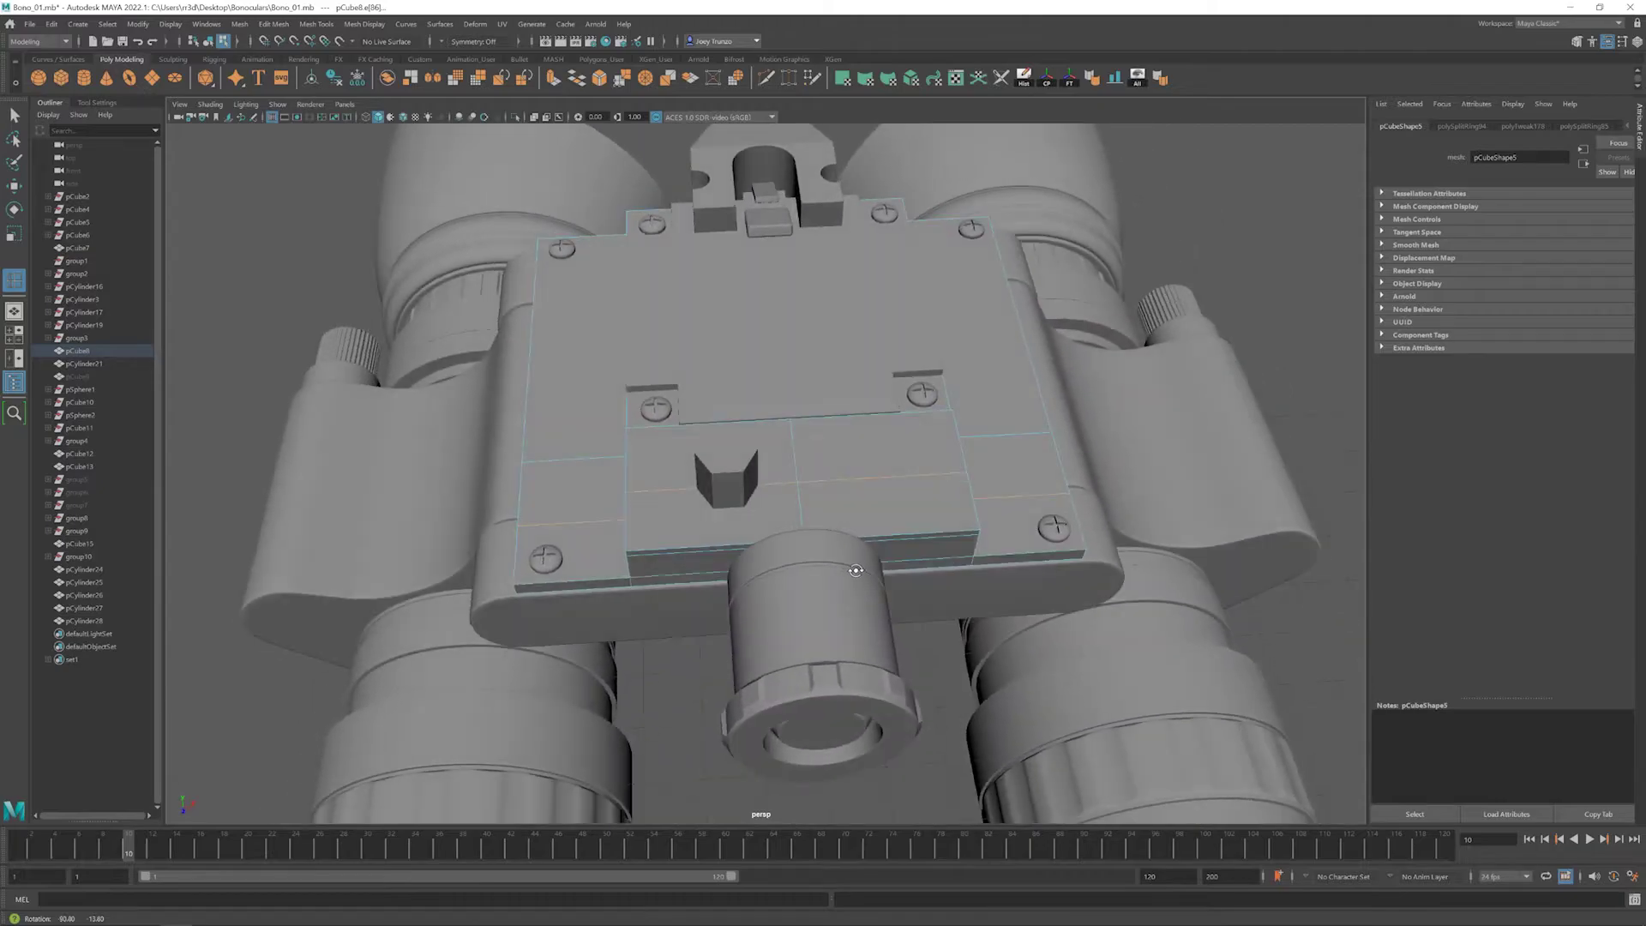
pyautogui.click(716, 550)
pyautogui.keyDown('alt'); pyautogui.moveTo(716, 549); pyautogui.dragTo(800, 473); pyautogui.keyUp('alt')
pyautogui.press('F8')
pyautogui.press('w')
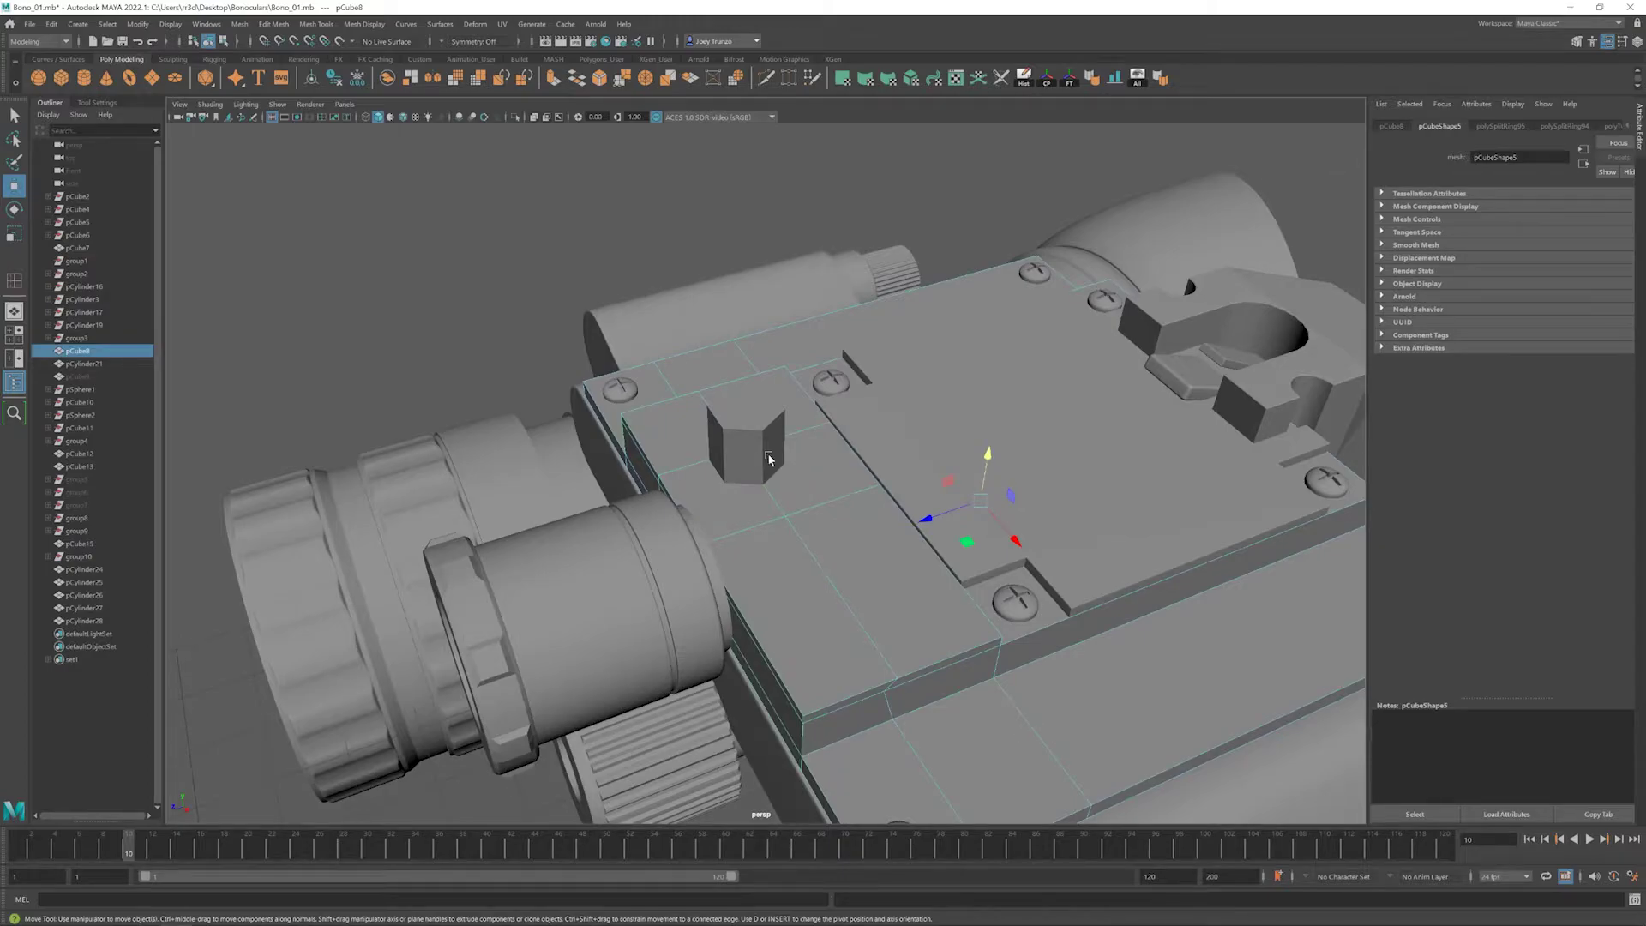
# - Subtract the hexagonal prism from the base plate with a Boolean Difference
pyautogui.keyDown('shift'); pyautogui.click(769, 458); pyautogui.keyUp('shift')
pyautogui.click(239, 24)
pyautogui.click(398, 73)
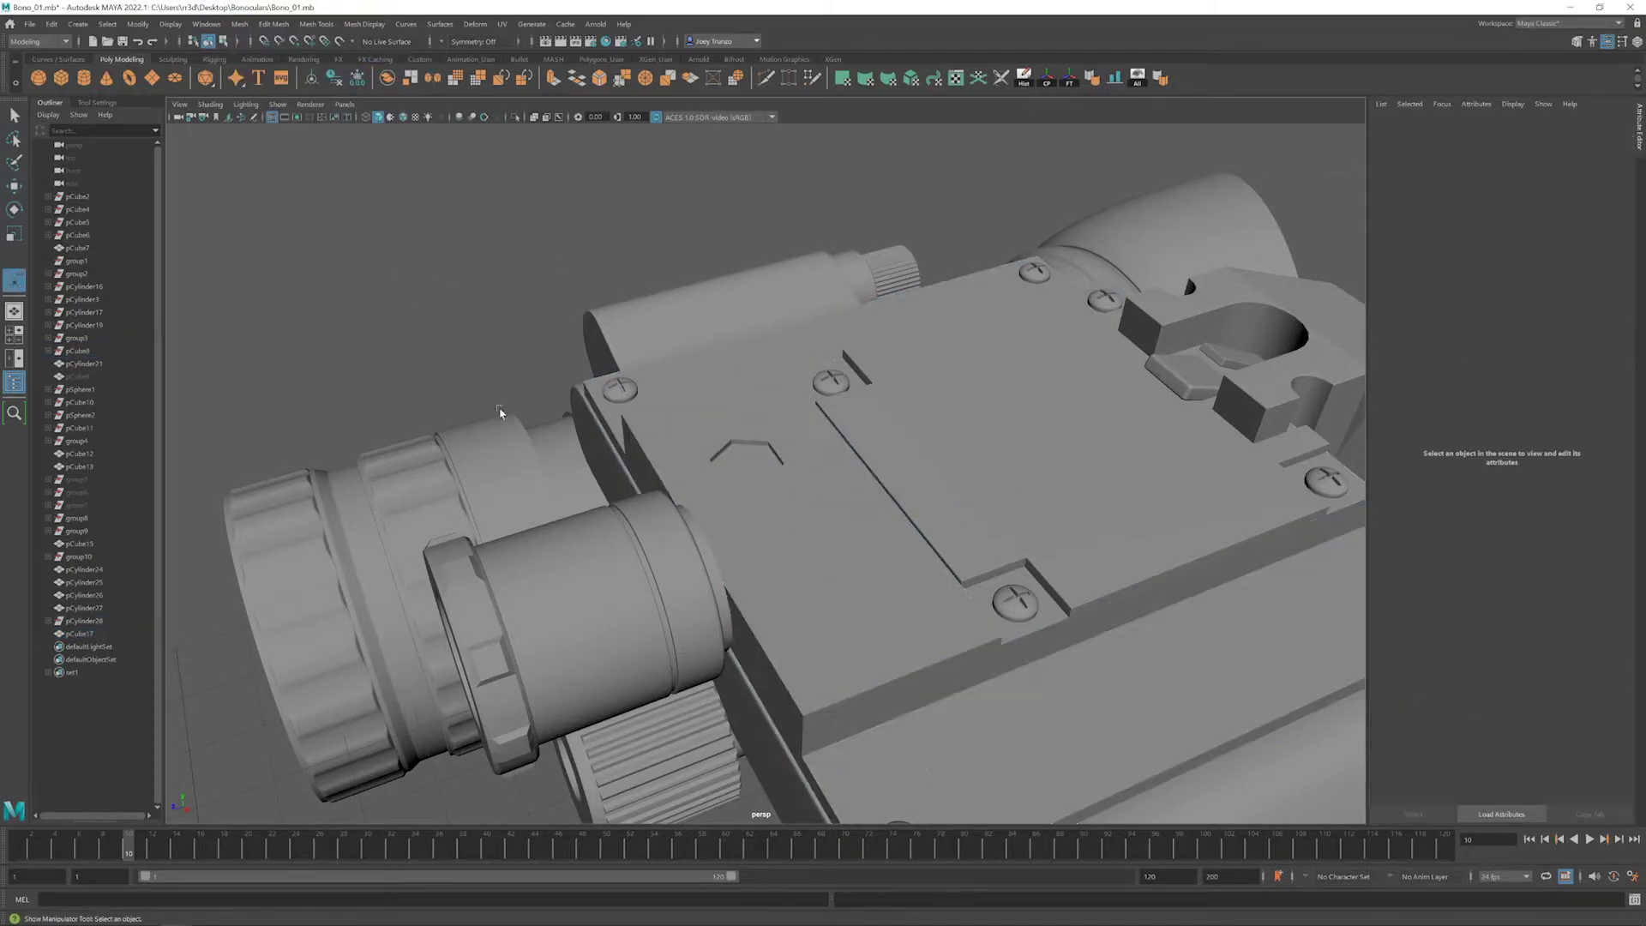
# - Weld the nearby edge-loop vertices to the corners of the hexagonal recess with Target Weld
pyautogui.click(737, 463)
pyautogui.scroll(10, 737, 463)
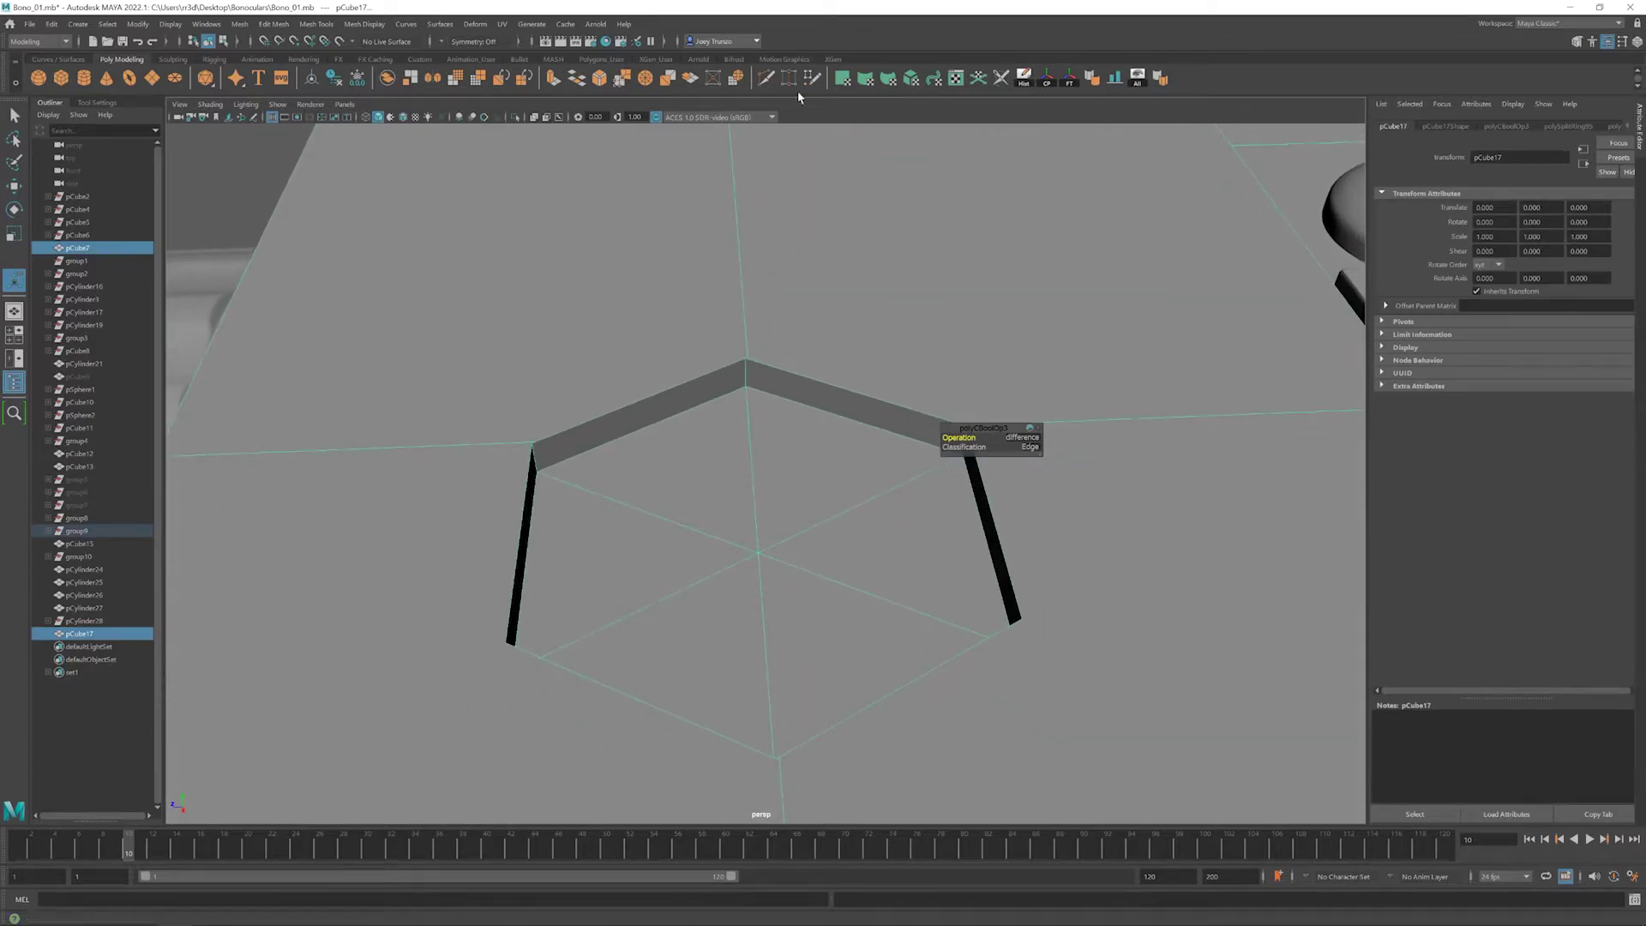
pyautogui.click(789, 78)
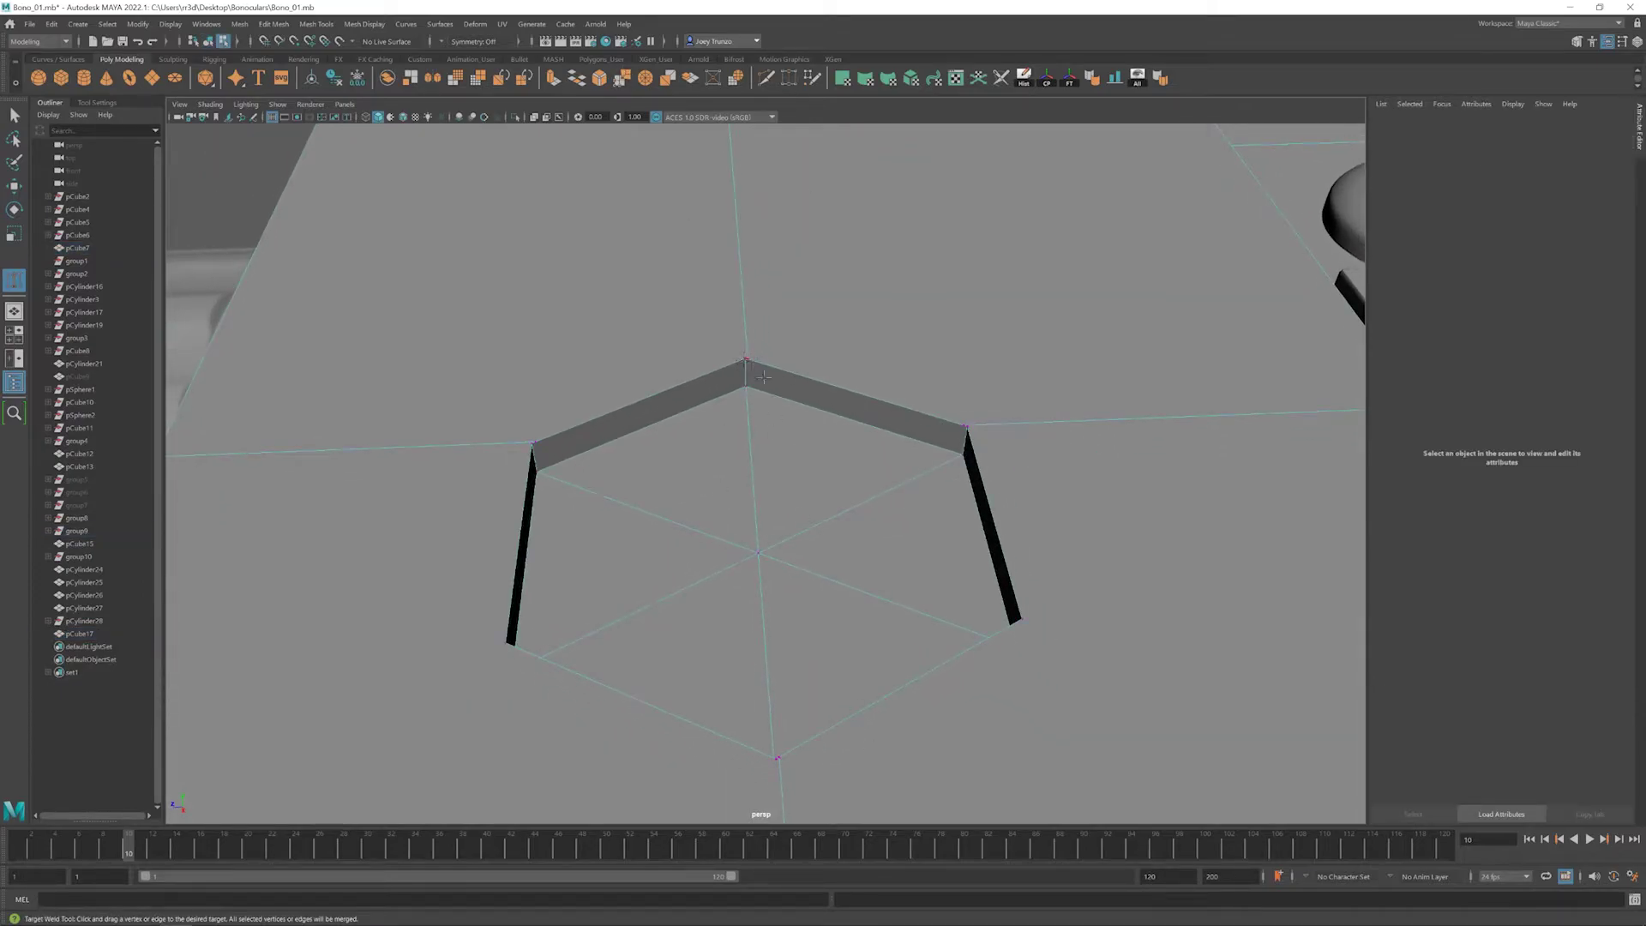
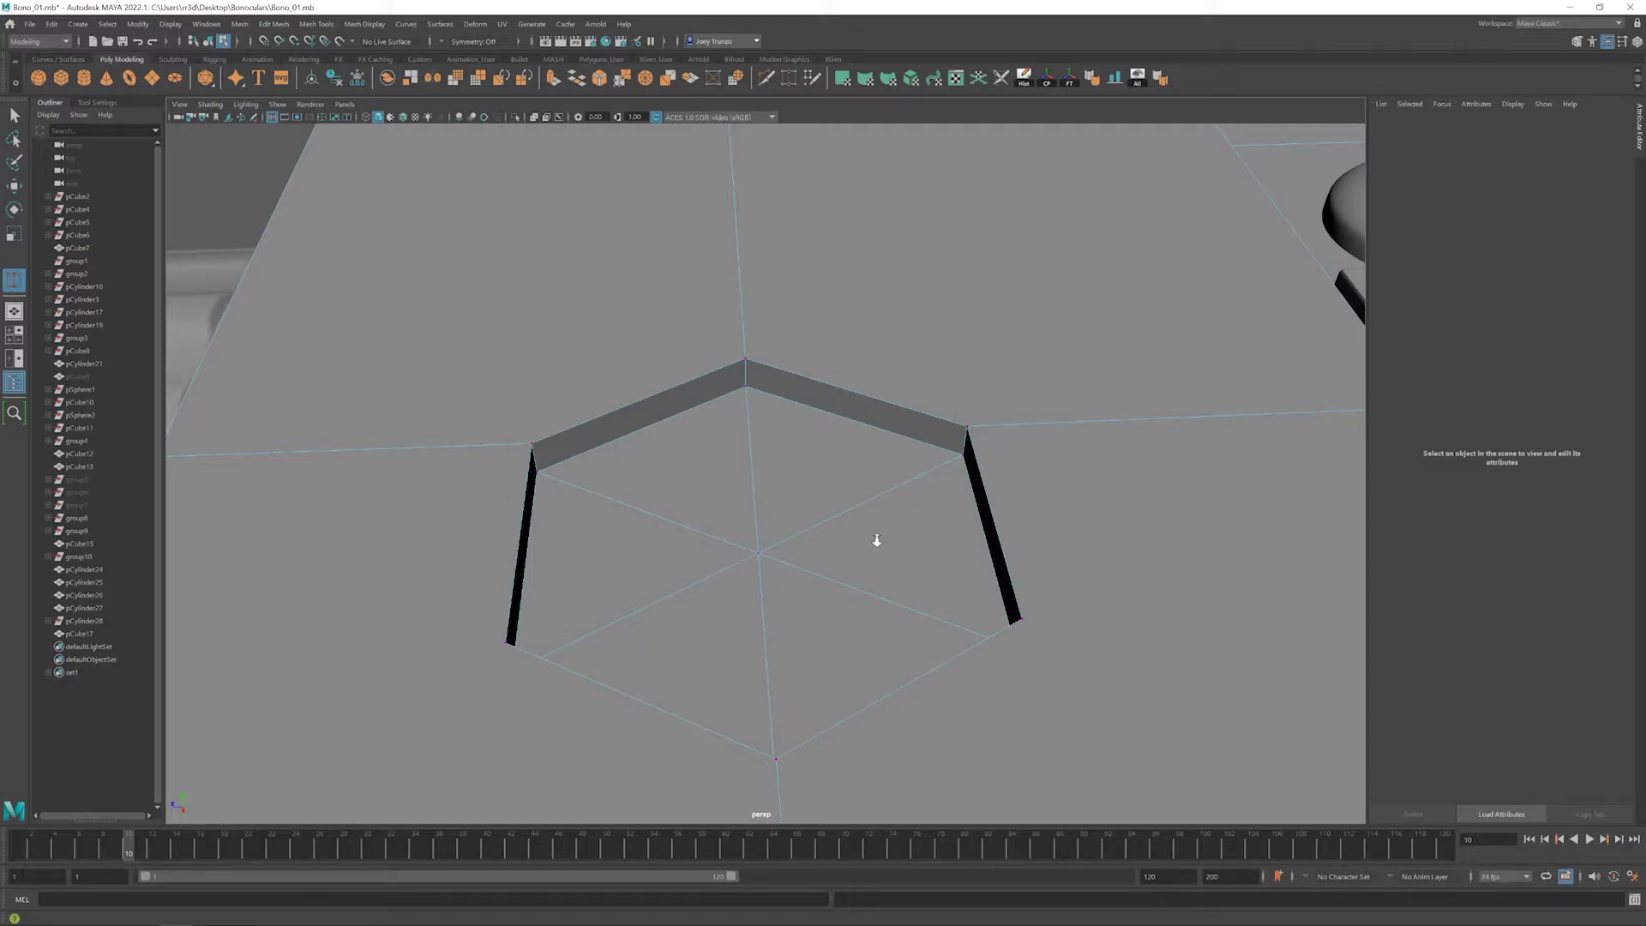
pyautogui.keyDown('alt'); pyautogui.moveTo(877, 540); pyautogui.dragTo(769, 474); pyautogui.keyUp('alt')
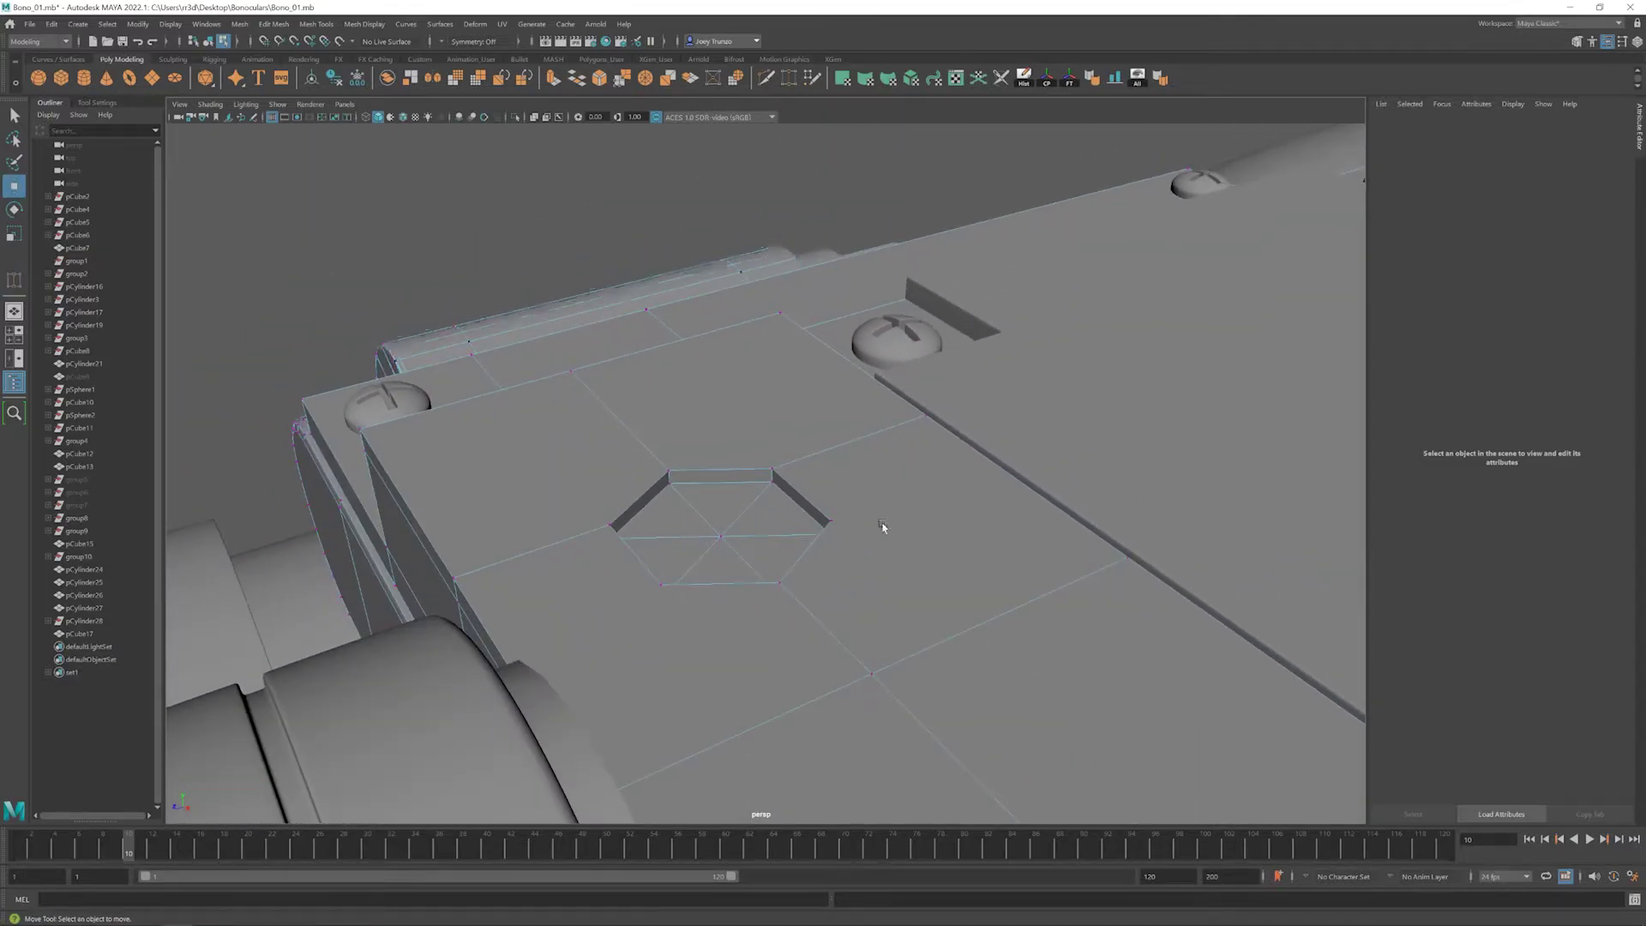
# - Cut edges from the hexagonal recess's unconnected corners to the neighbouring edge-loop vertices and preview the smoothed plate
pyautogui.click(1128, 558)
pyautogui.press('w')
pyautogui.keyDown('alt'); pyautogui.moveTo(1133, 563); pyautogui.dragTo(839, 576); pyautogui.keyUp('alt')
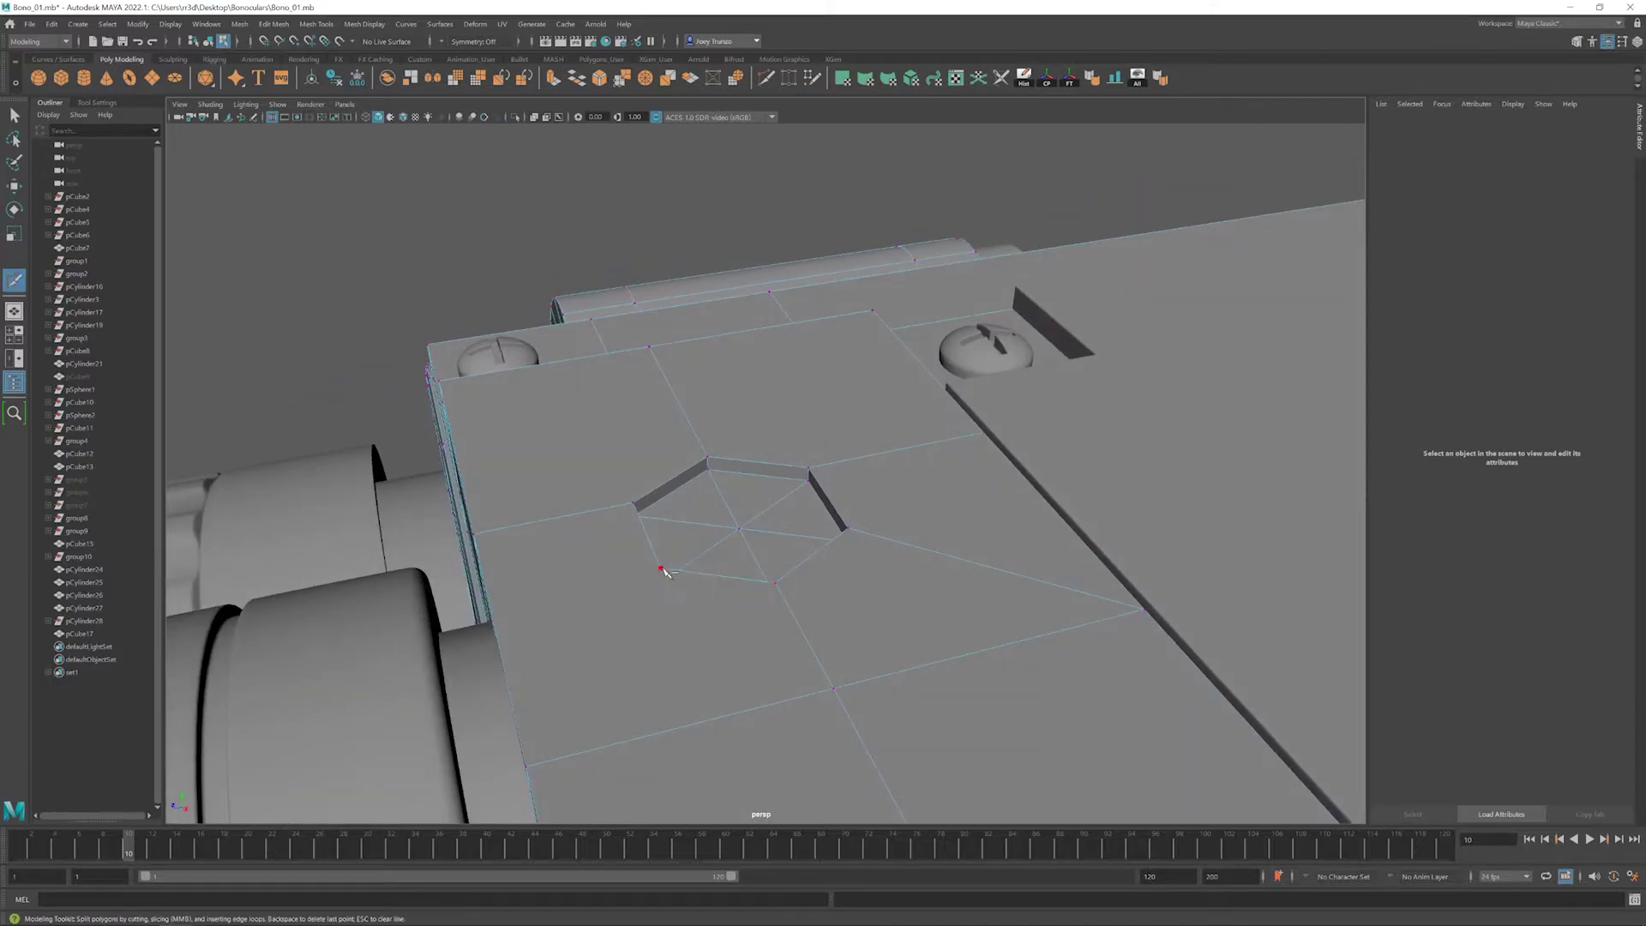
pyautogui.keyDown('alt'); pyautogui.moveTo(660, 570); pyautogui.dragTo(731, 577); pyautogui.keyUp('alt')
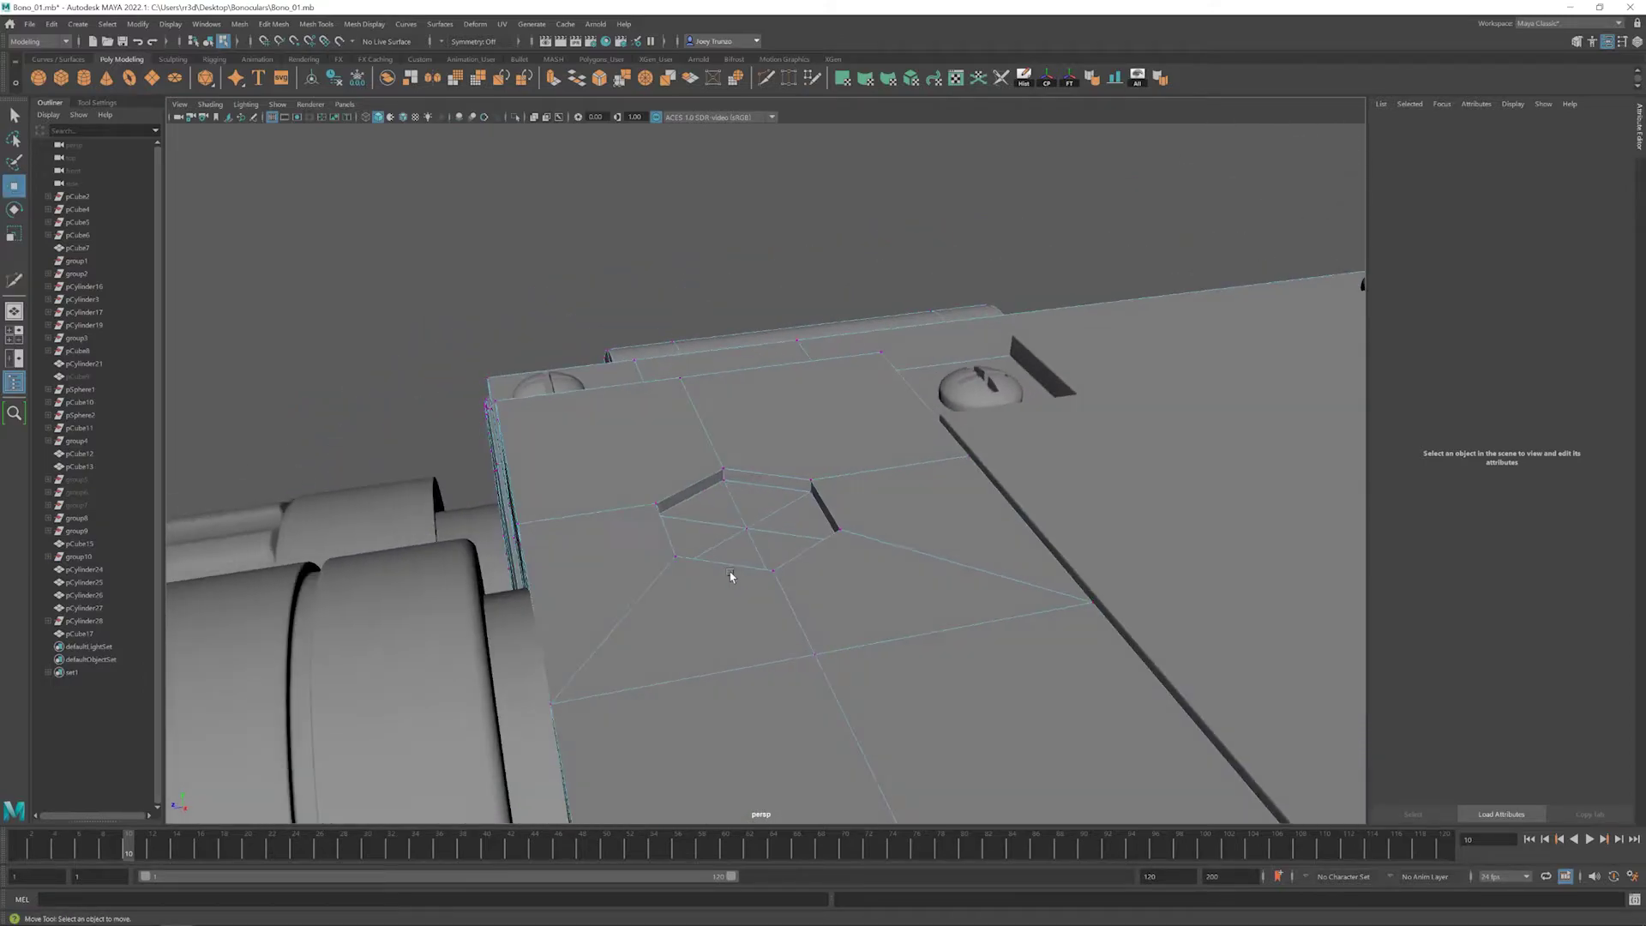
pyautogui.press('3')
pyautogui.press('1')
pyautogui.keyDown('alt'); pyautogui.moveTo(883, 555); pyautogui.dragTo(485, 444, button='right'); pyautogui.keyUp('alt')
pyautogui.keyDown('alt'); pyautogui.moveTo(930, 232); pyautogui.dragTo(783, 552); pyautogui.keyUp('alt')
pyautogui.scroll(5, 804, 450)
pyautogui.scroll(-10, 803, 449)
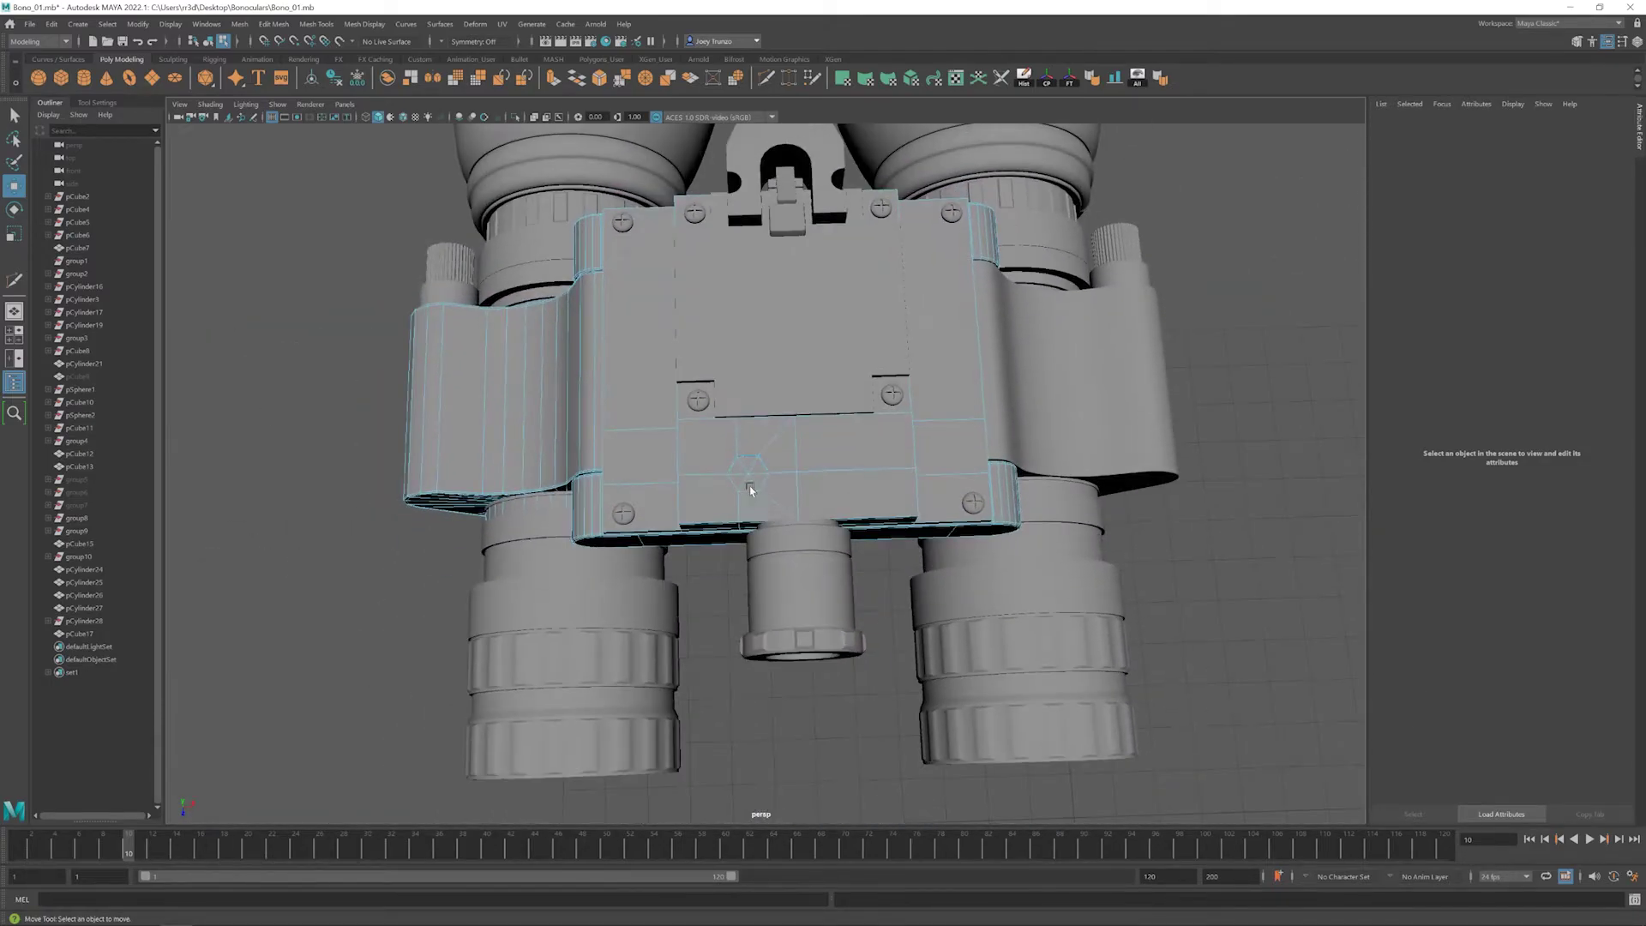
# - Move the hexagonal recess and its adjoining edge-loop vertices sideways, closer to the raised section's side edge
pyautogui.press('F9')
pyautogui.moveTo(703, 489); pyautogui.dragTo(793, 561)
pyautogui.keyDown('alt'); pyautogui.moveTo(793, 561); pyautogui.dragTo(815, 493, button='middle'); pyautogui.keyUp('alt')
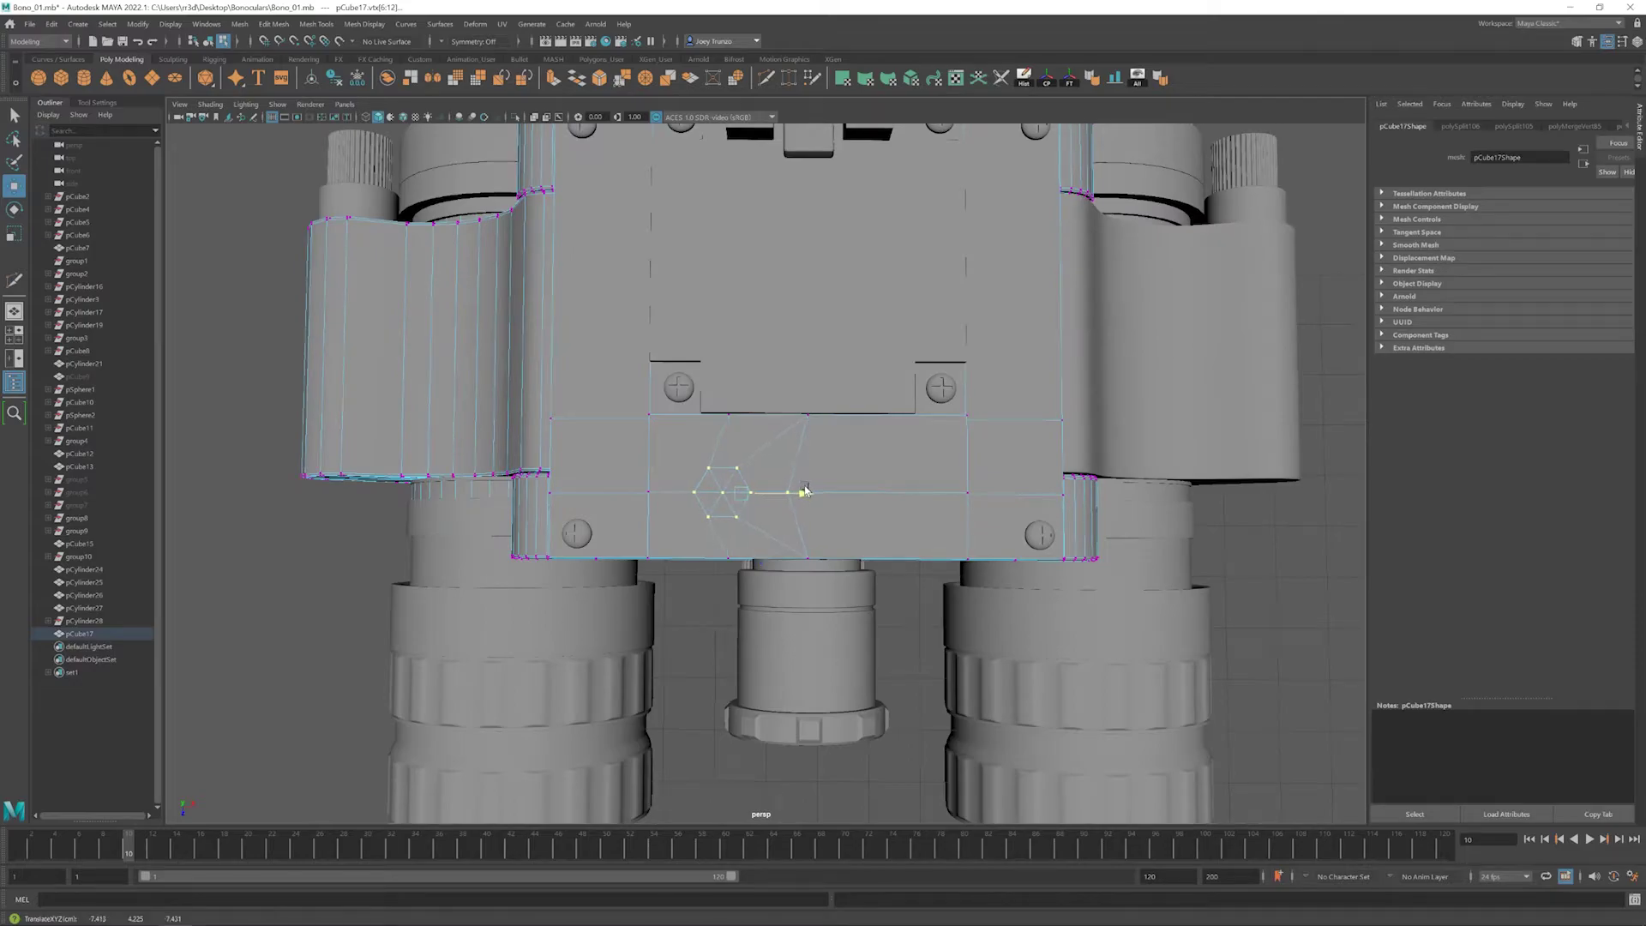
pyautogui.moveTo(690, 384); pyautogui.dragTo(806, 559)
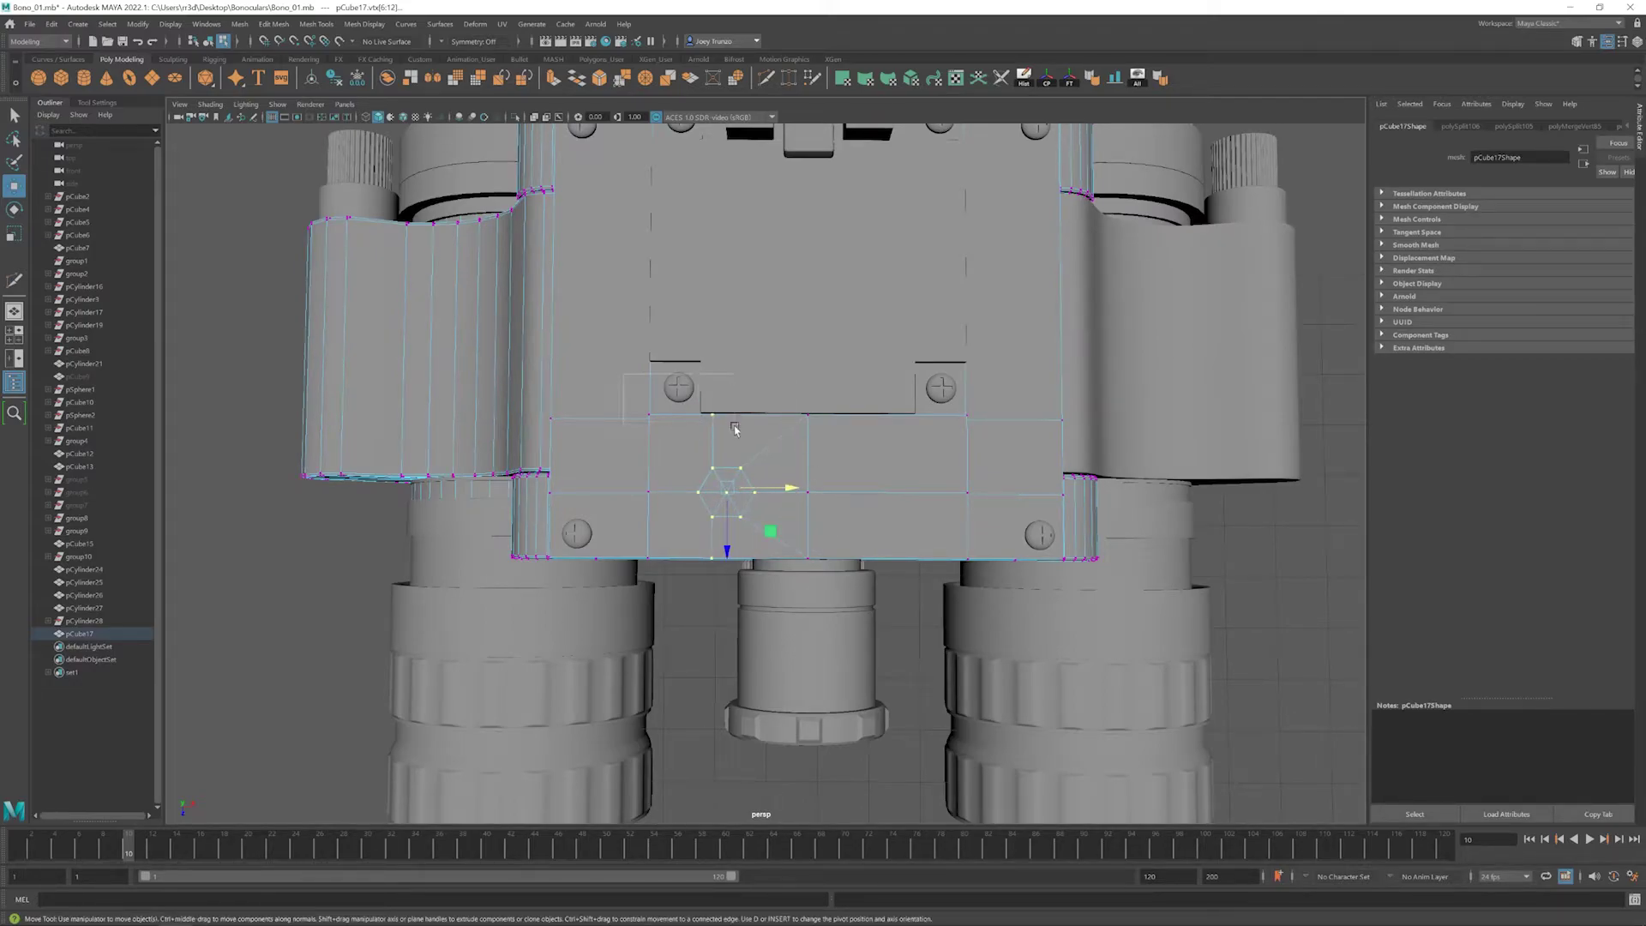
pyautogui.keyDown('alt'); pyautogui.moveTo(785, 499); pyautogui.dragTo(728, 411); pyautogui.keyUp('alt')
pyautogui.click(845, 286)
pyautogui.scroll(2, 724, 478)
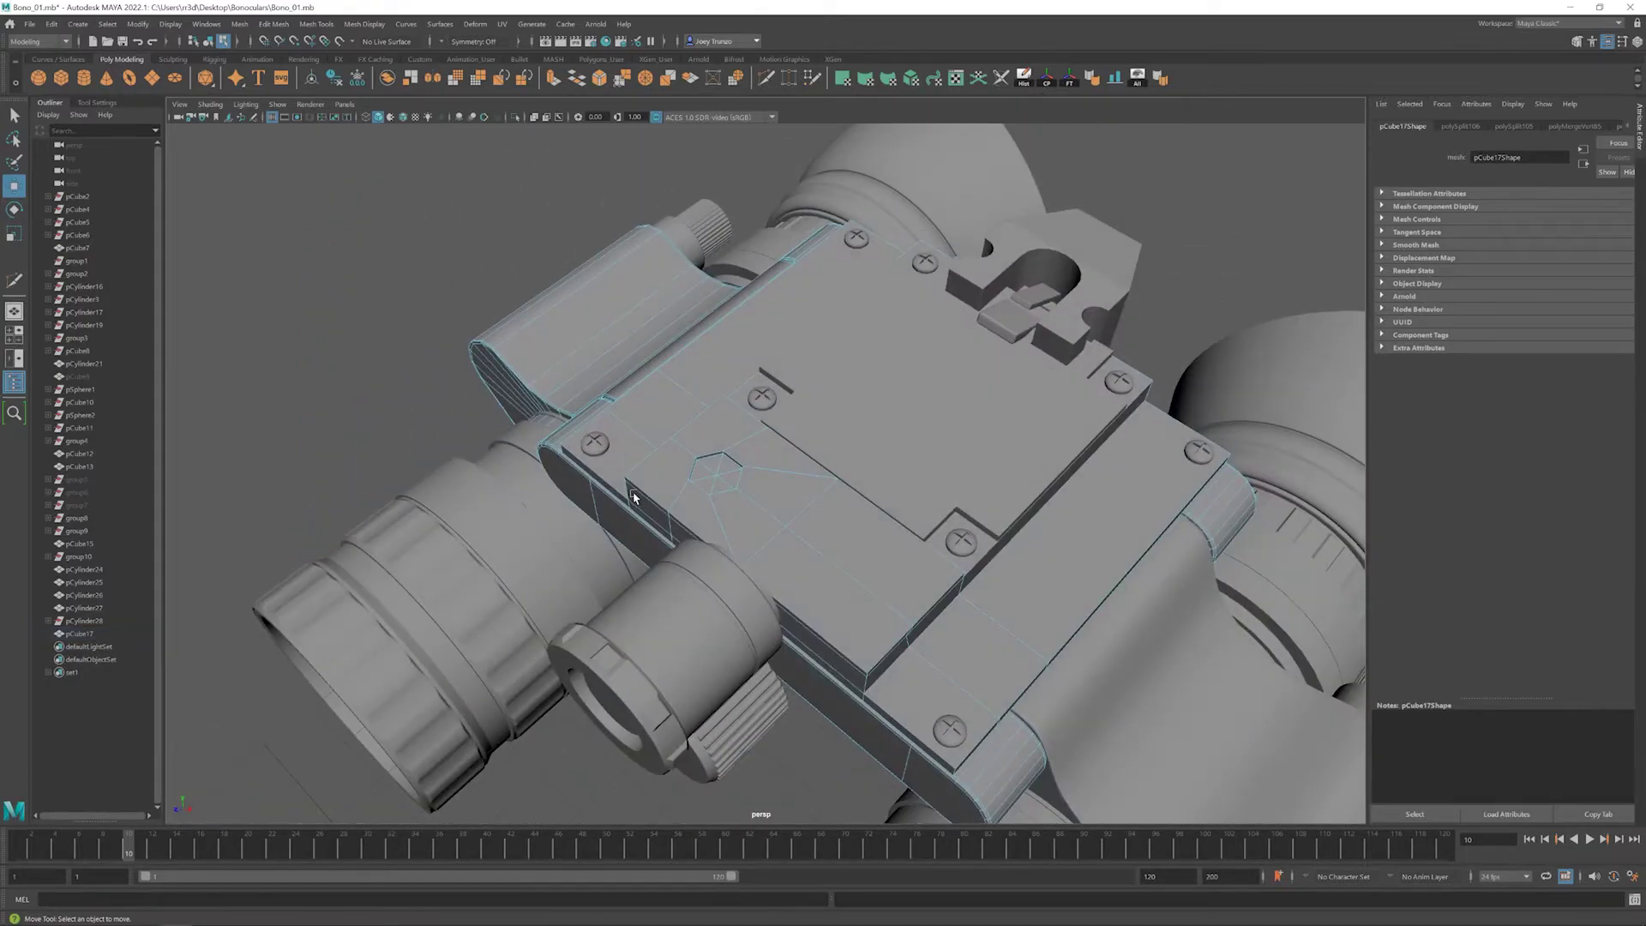
# - Try to insert an edge loop around the inner wall of the hexagonal recess
pyautogui.scroll(4, 731, 370)
pyautogui.press('F8')
pyautogui.keyDown('alt'); pyautogui.moveTo(489, 538); pyautogui.dragTo(936, 493); pyautogui.keyUp('alt')
pyautogui.press('y')
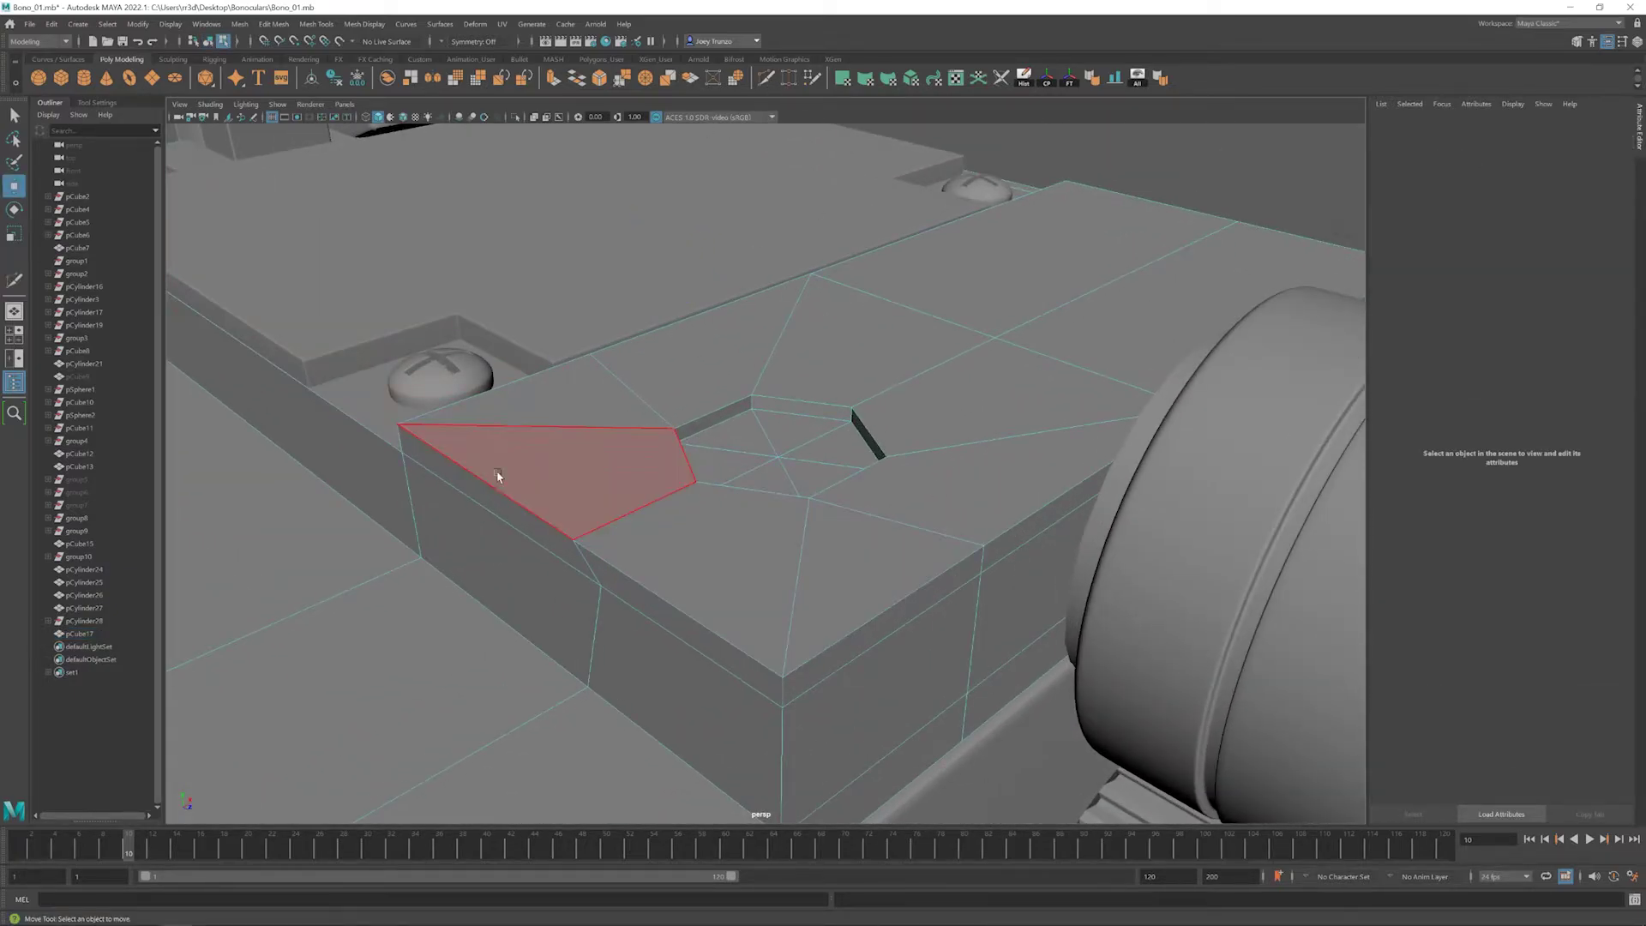
pyautogui.keyDown('alt'); pyautogui.moveTo(497, 477); pyautogui.dragTo(659, 564); pyautogui.keyUp('alt')
pyautogui.click(658, 564)
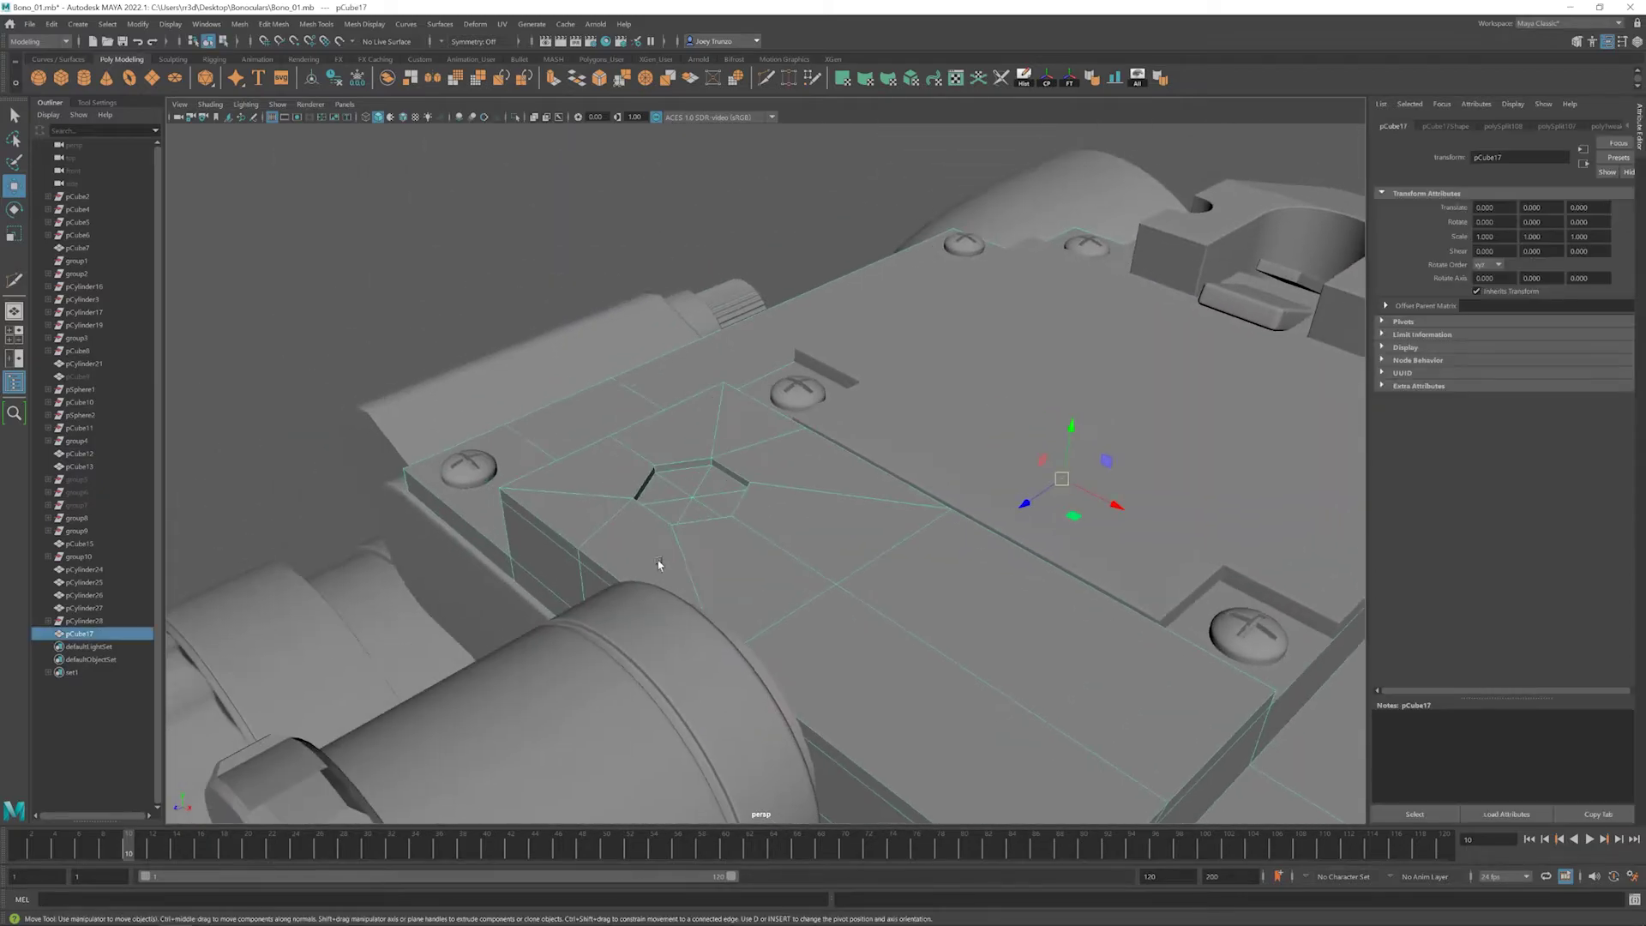
pyautogui.scroll(3, 659, 564)
pyautogui.click(316, 24)
pyautogui.click(330, 111)
pyautogui.scroll(8, 499, 371)
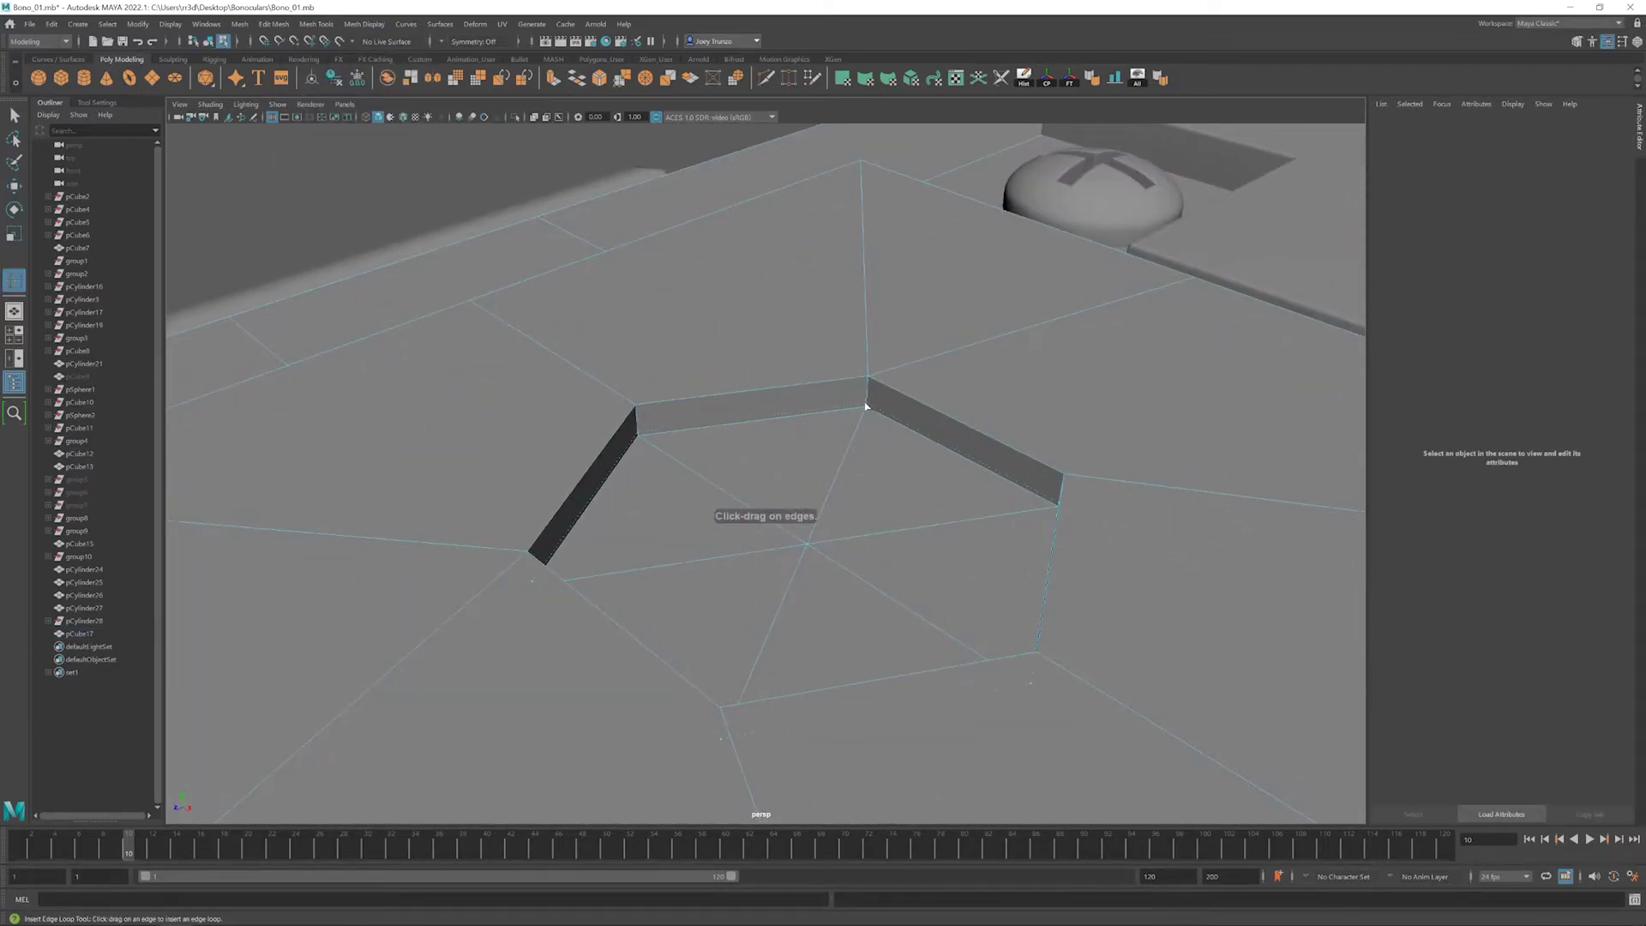
pyautogui.click(866, 406)
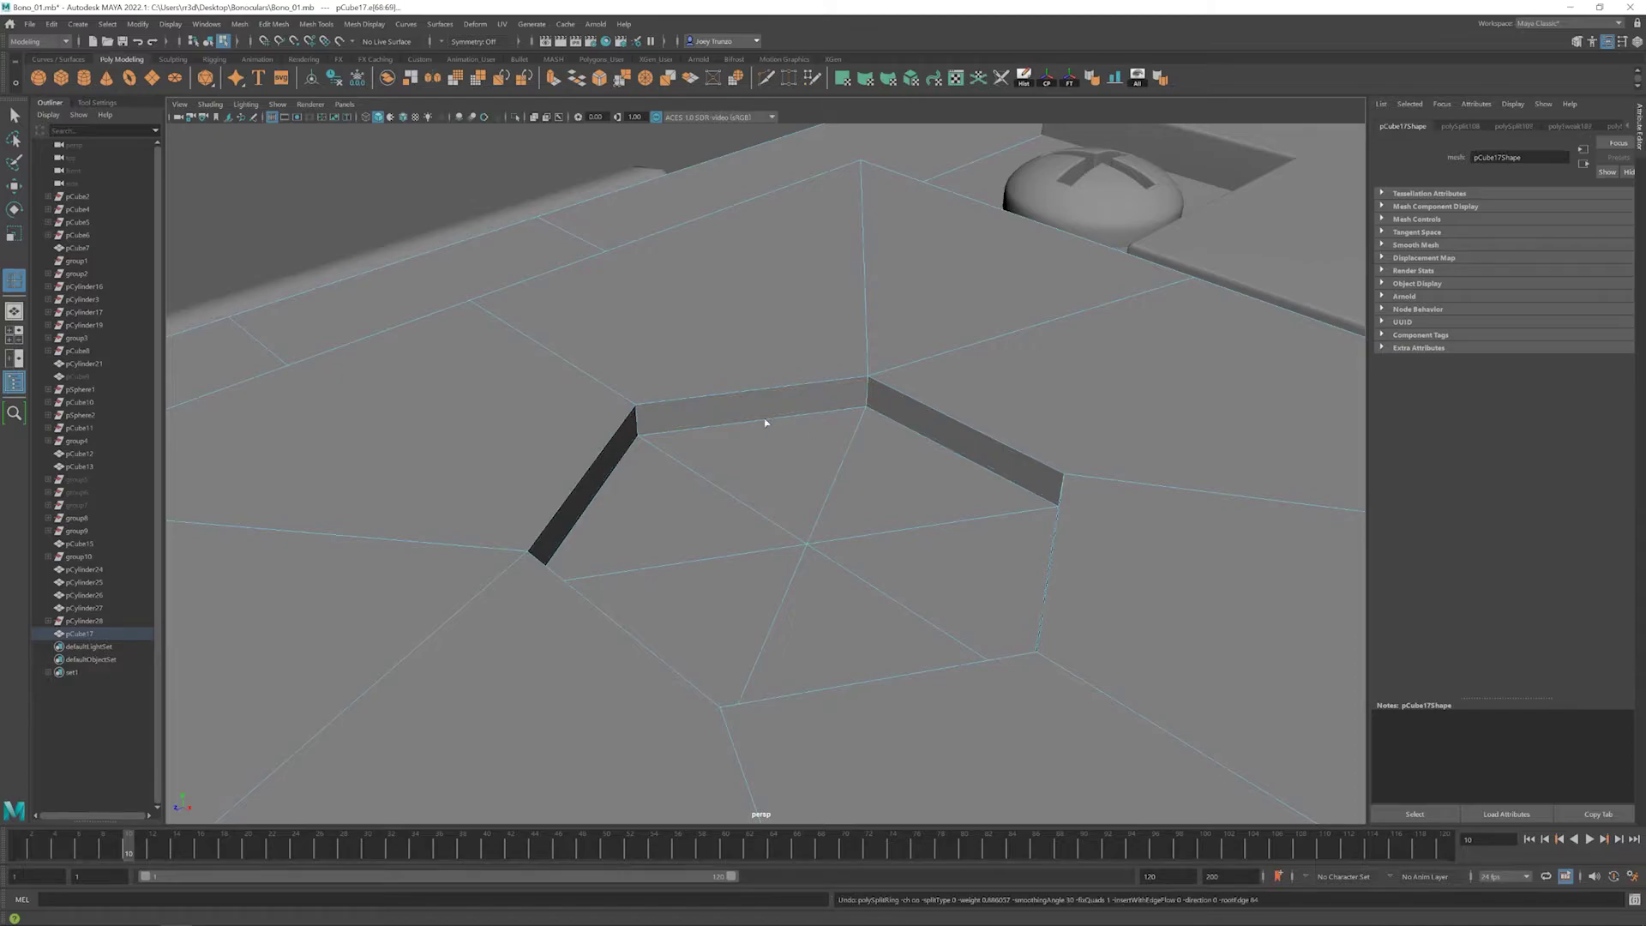
# - Try to bevel the edges of the hexagonal recess with a single segment
pyautogui.press('w')
pyautogui.click(275, 24)
pyautogui.click(295, 70)
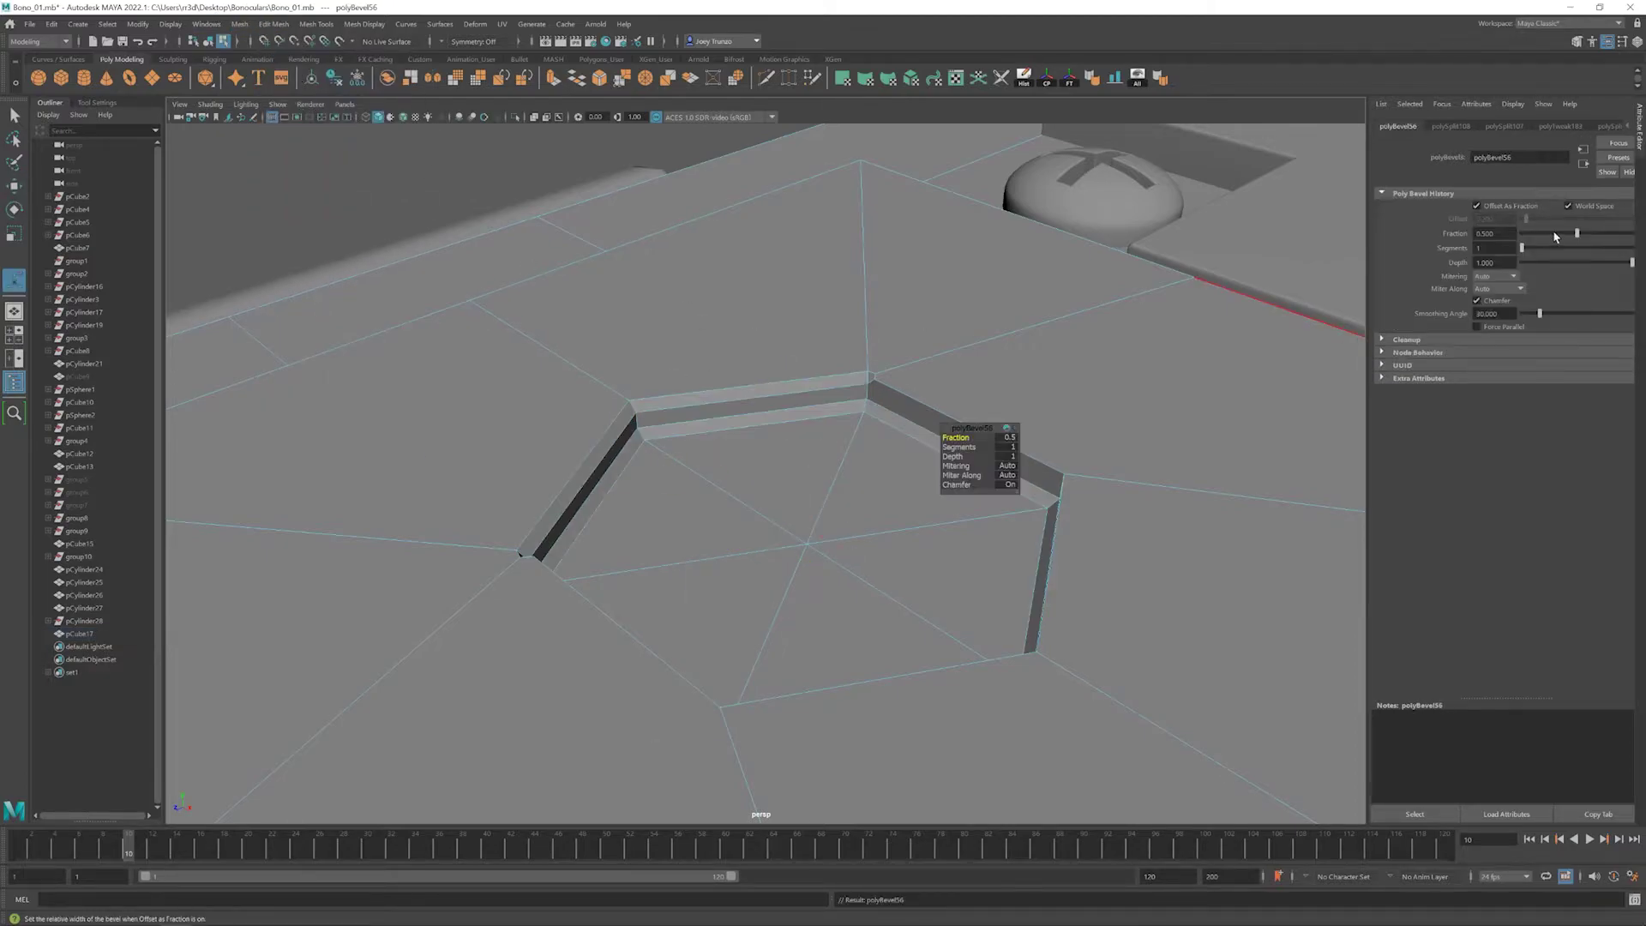
pyautogui.hotkey('ctrl', 'z')
# - Bevel the edges of the hexagonal recess with 2 segments and a small fraction, and return to object mode
pyautogui.press('w')
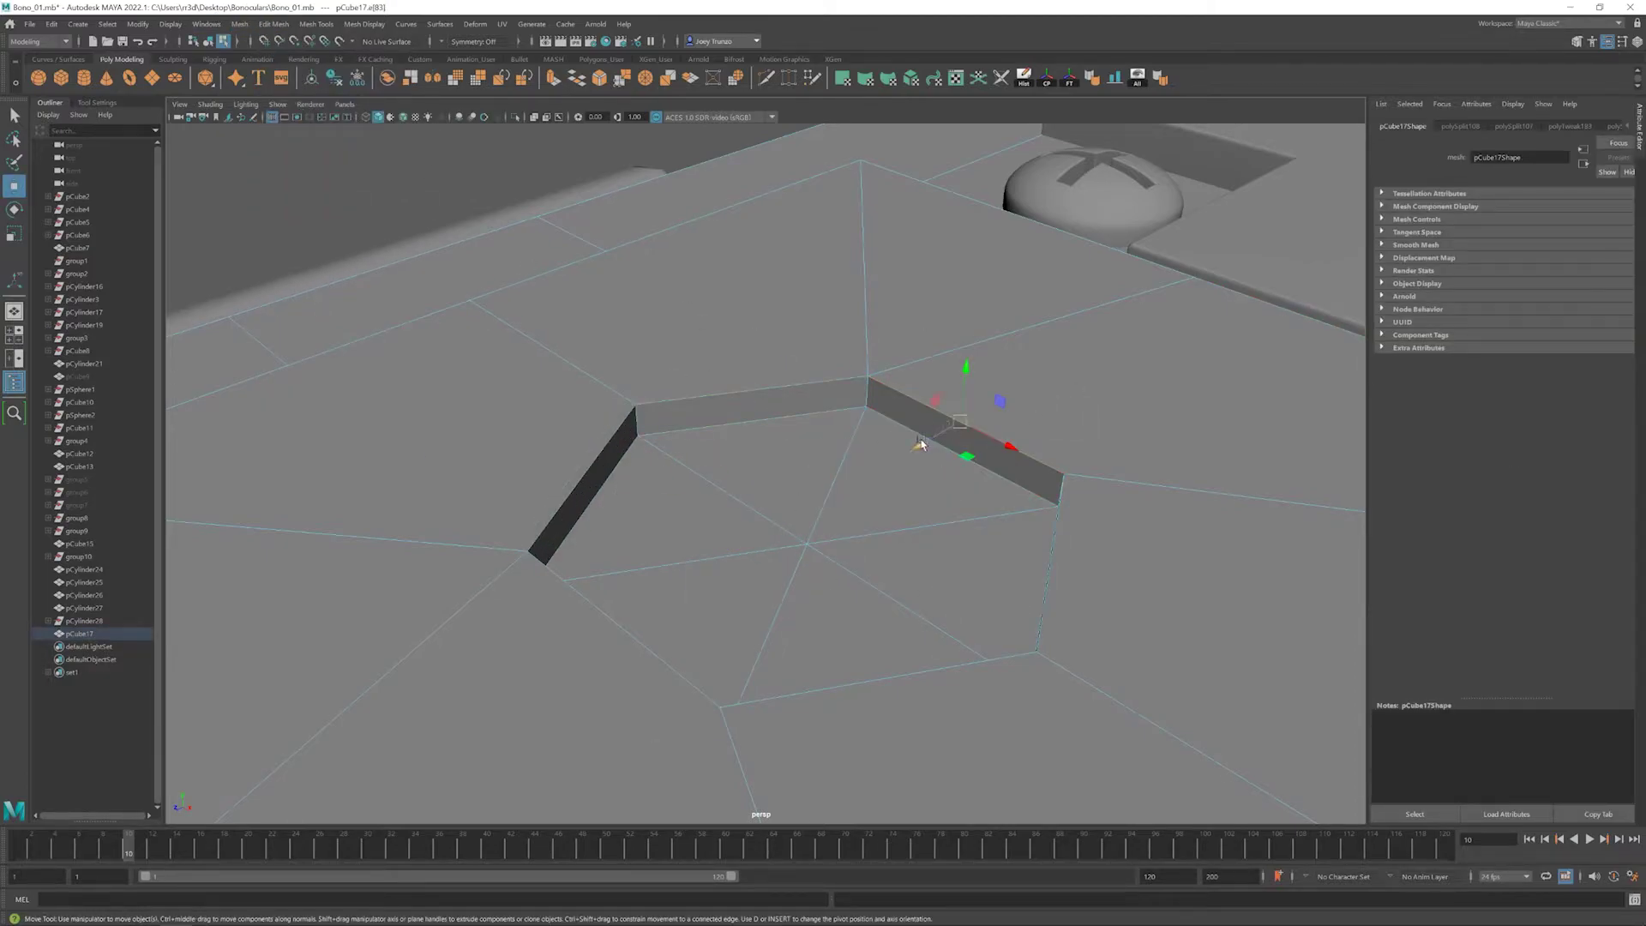
pyautogui.click(796, 419)
pyautogui.click(274, 24)
pyautogui.click(296, 70)
pyautogui.moveTo(1523, 248); pyautogui.dragTo(1532, 247)
pyautogui.click(1542, 232)
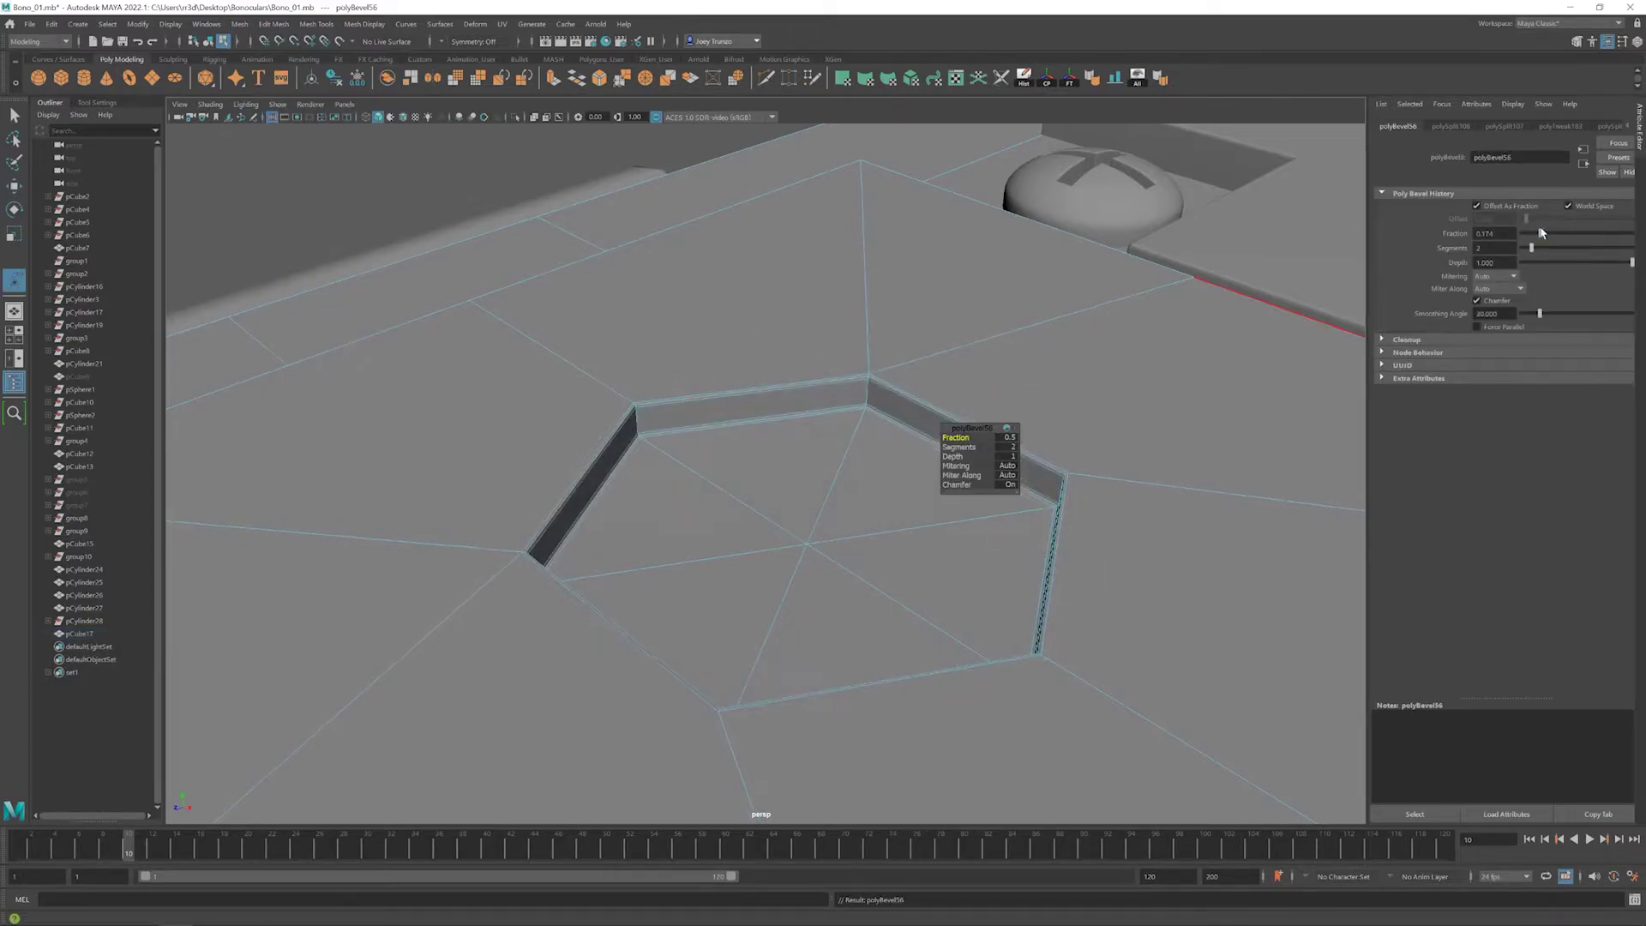
pyautogui.press('F8')
# - Select the outer edges around both levels of the stepped base plate and bevel them
pyautogui.keyDown('alt'); pyautogui.moveTo(907, 265); pyautogui.dragTo(838, 481, button='right'); pyautogui.keyUp('alt')
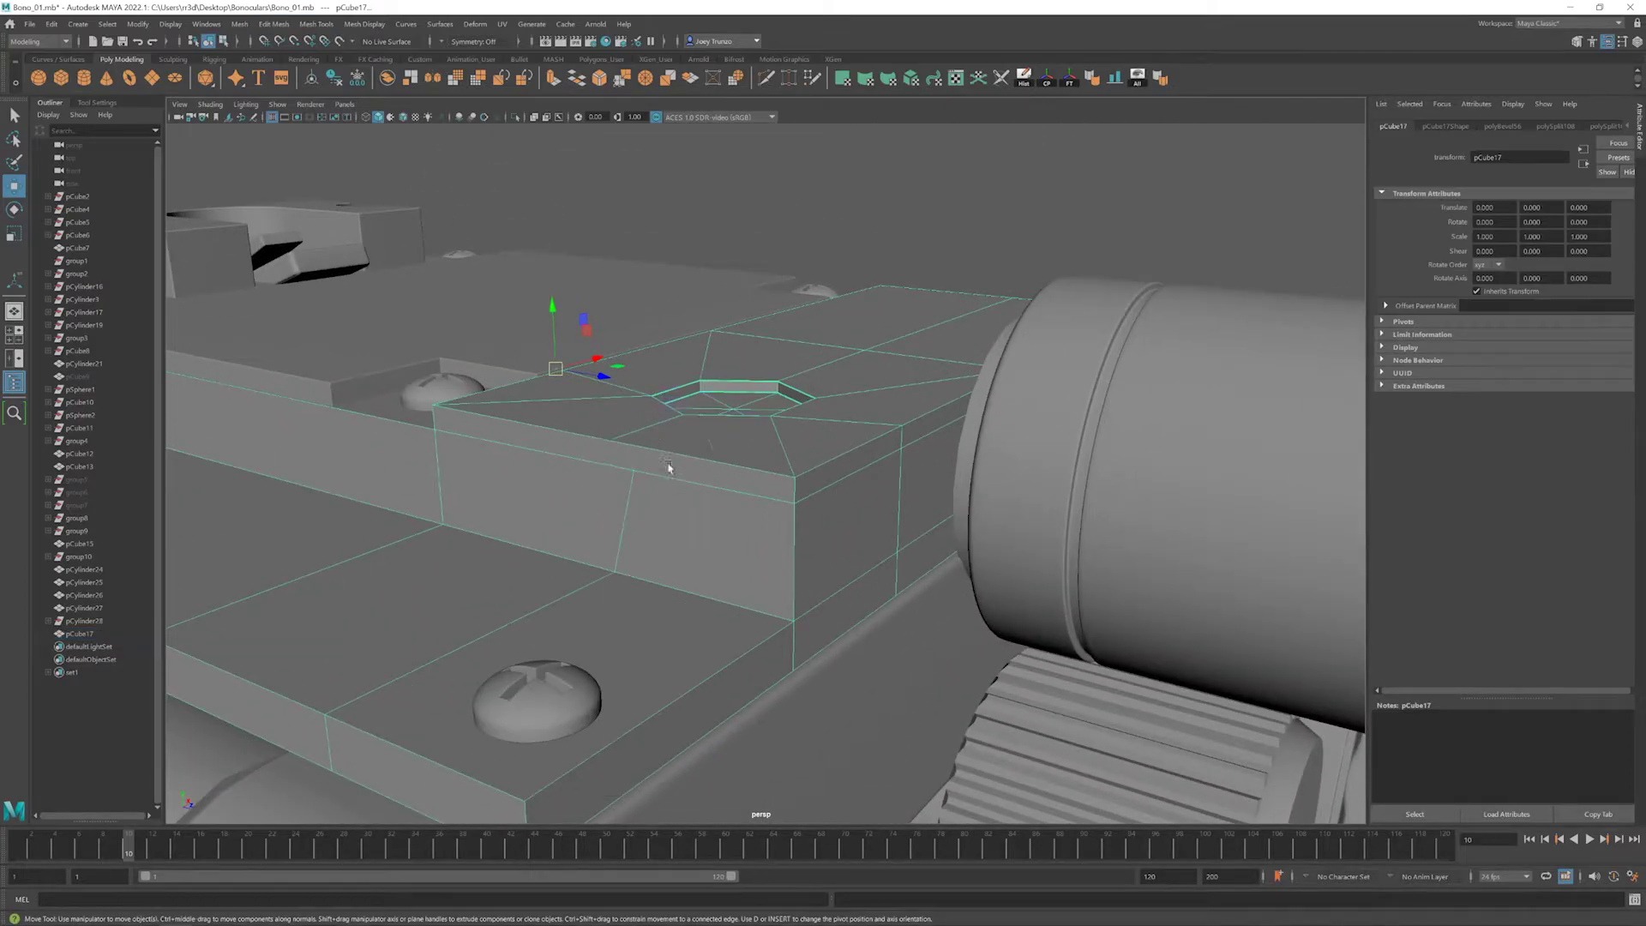
pyautogui.press('F10')
pyautogui.keyDown('alt'); pyautogui.moveTo(836, 311); pyautogui.dragTo(766, 202); pyautogui.keyUp('alt')
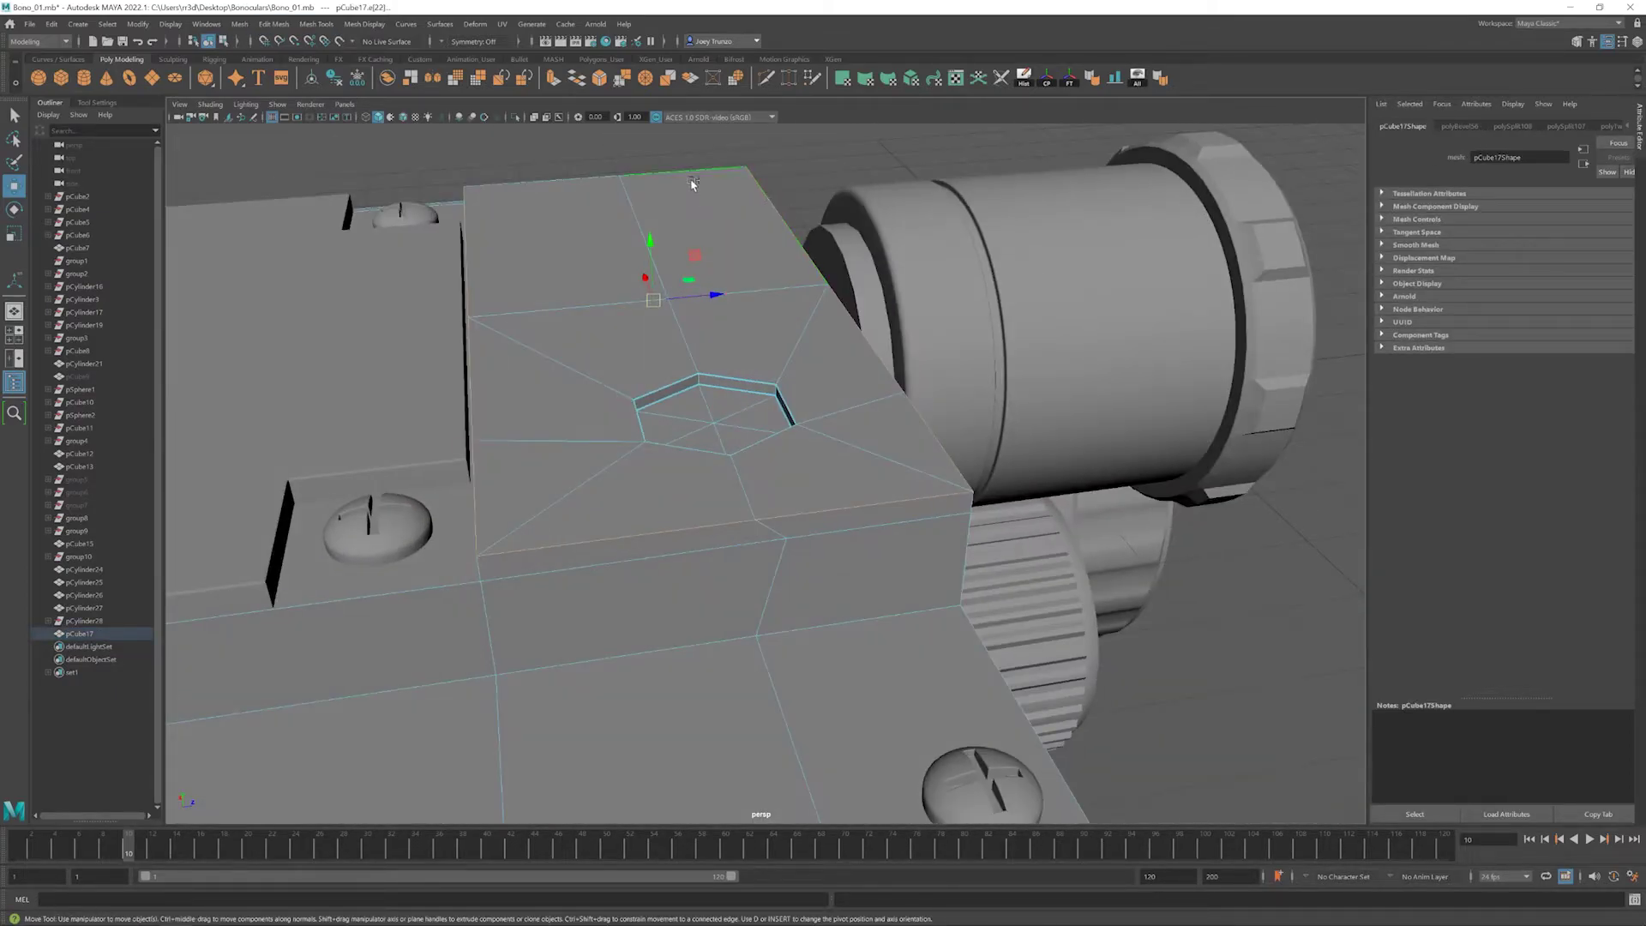
pyautogui.keyDown('alt'); pyautogui.moveTo(841, 479); pyautogui.dragTo(478, 316); pyautogui.keyUp('alt')
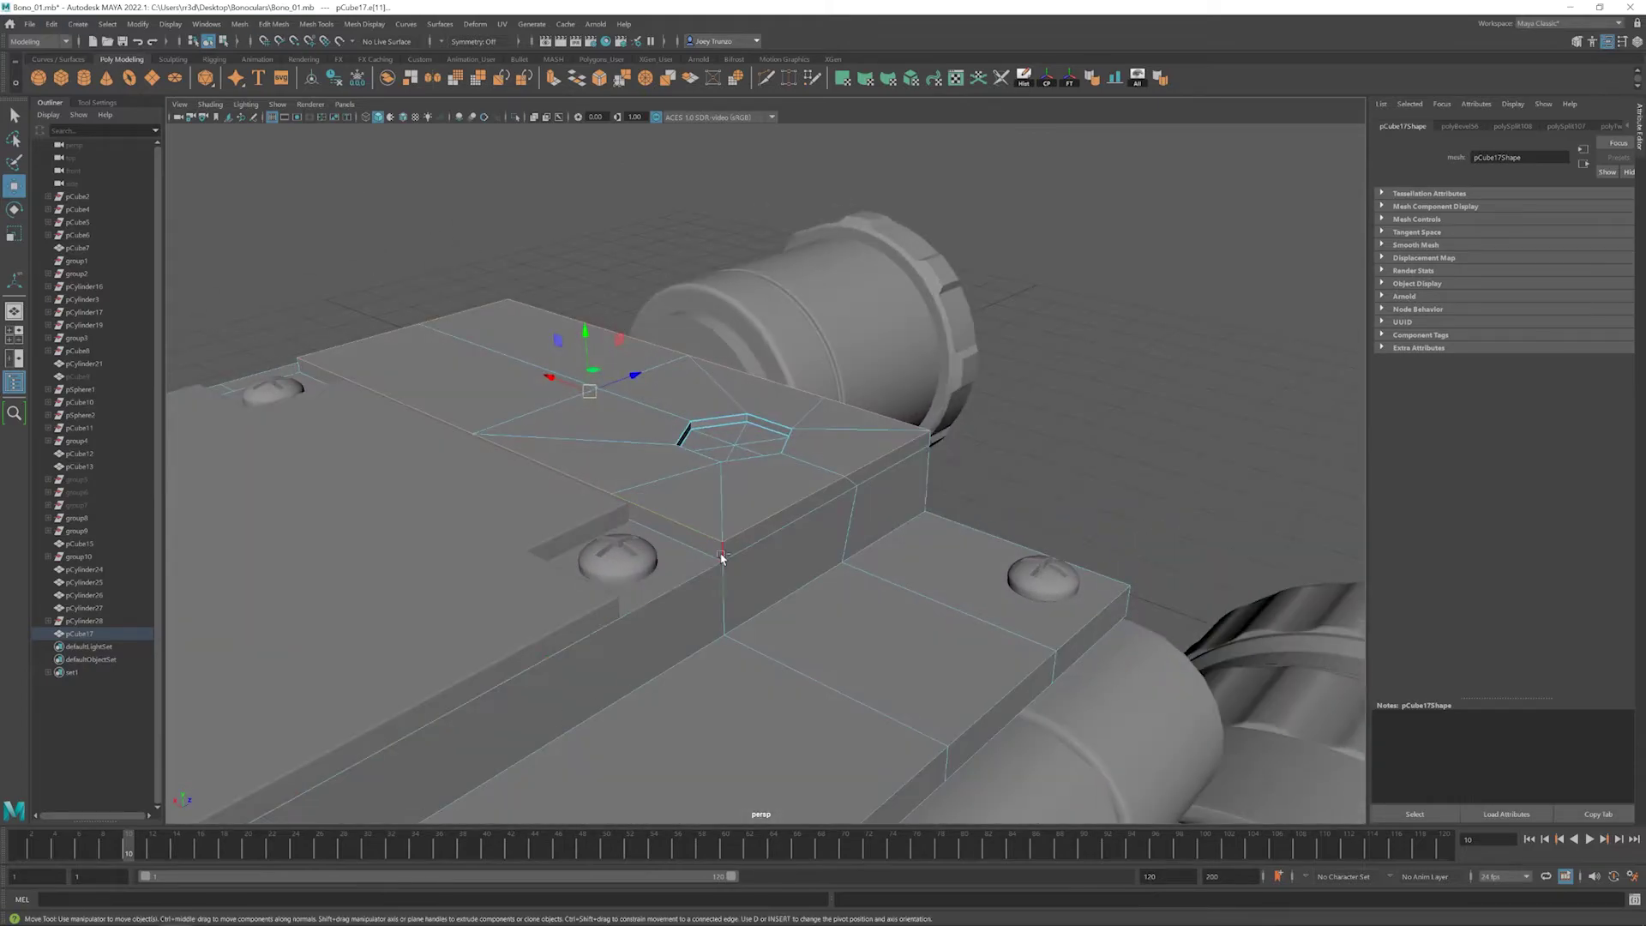
pyautogui.keyDown('alt'); pyautogui.moveTo(703, 570); pyautogui.dragTo(723, 515); pyautogui.keyUp('alt')
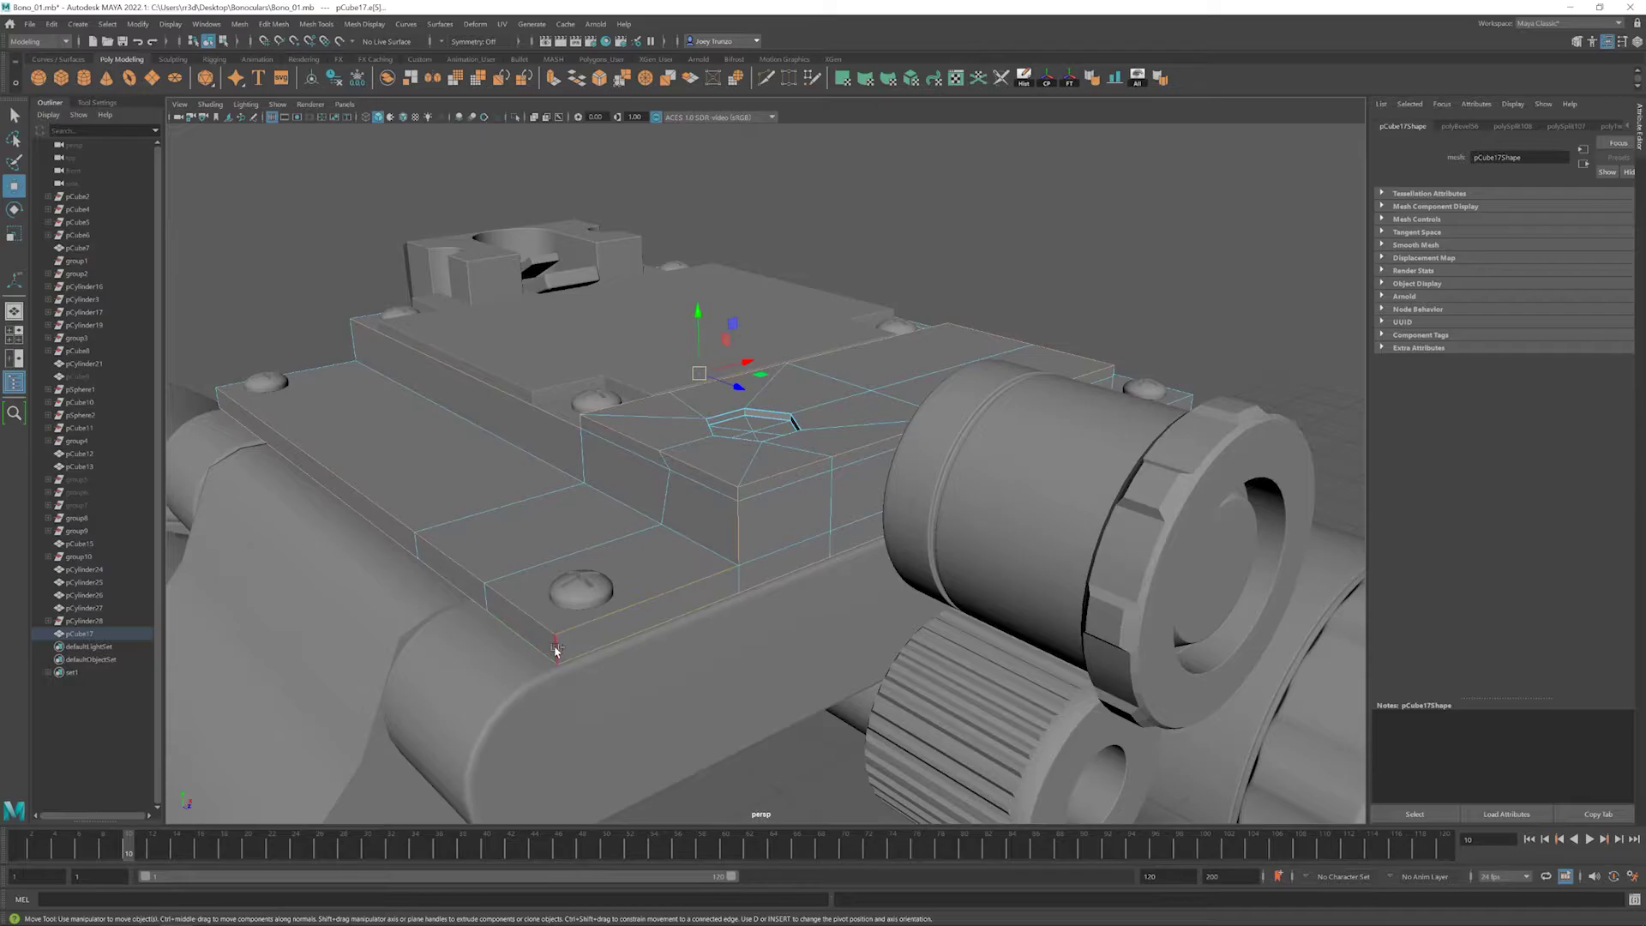
pyautogui.keyDown('alt'); pyautogui.moveTo(556, 651); pyautogui.dragTo(787, 552); pyautogui.keyUp('alt')
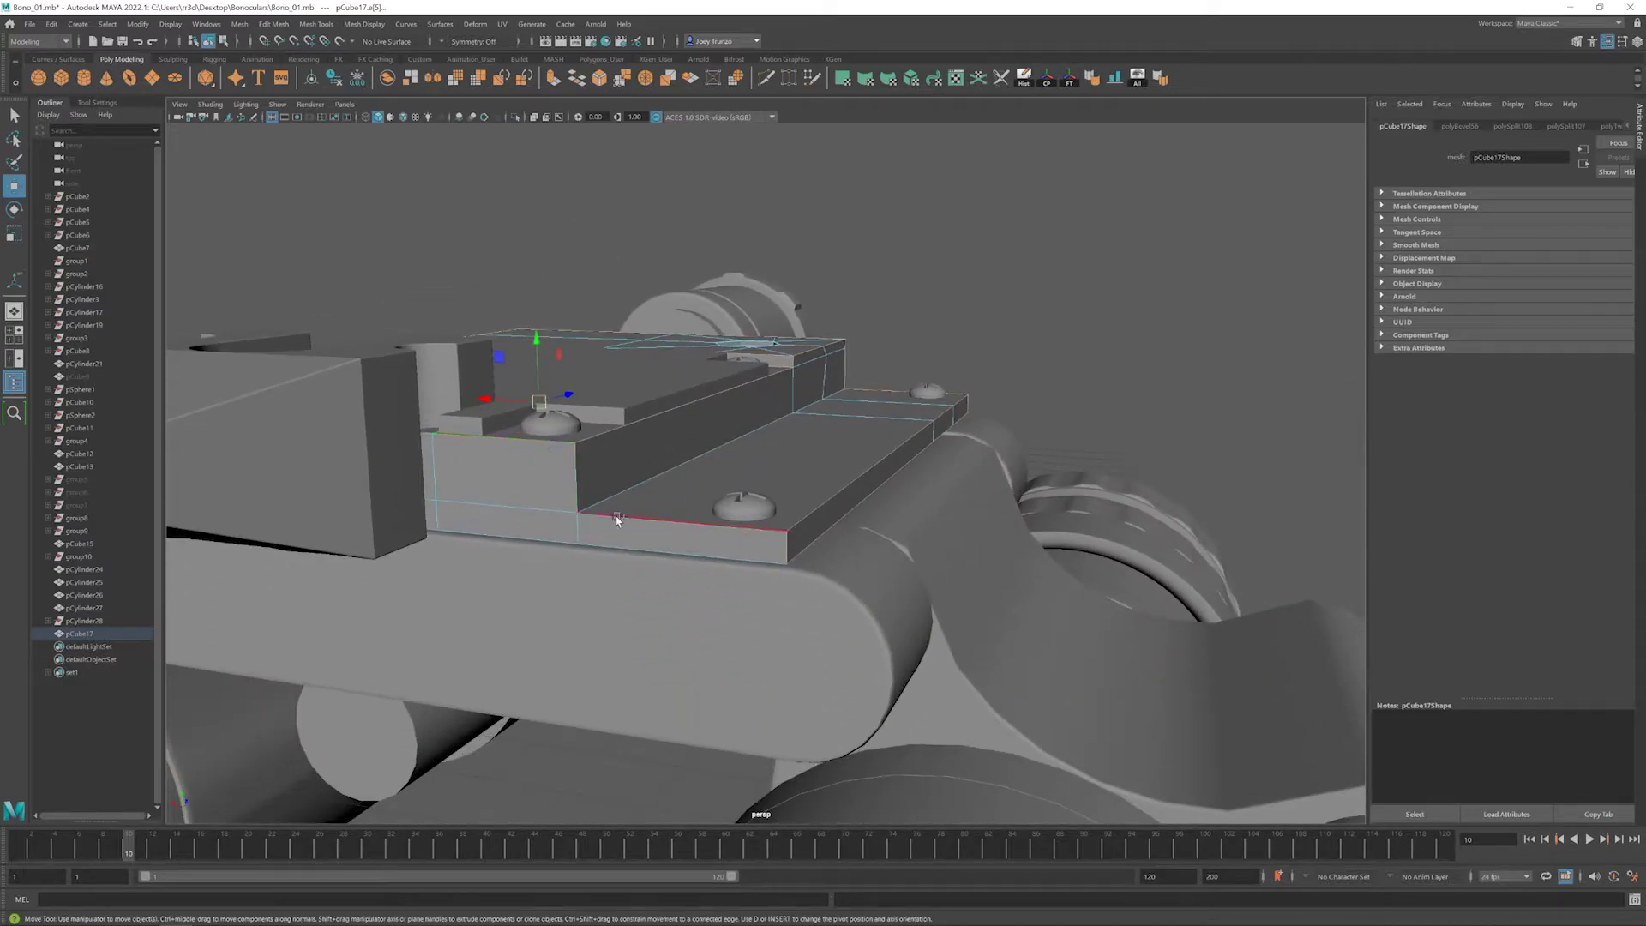
pyautogui.keyDown('alt'); pyautogui.moveTo(769, 441); pyautogui.dragTo(902, 576); pyautogui.keyUp('alt')
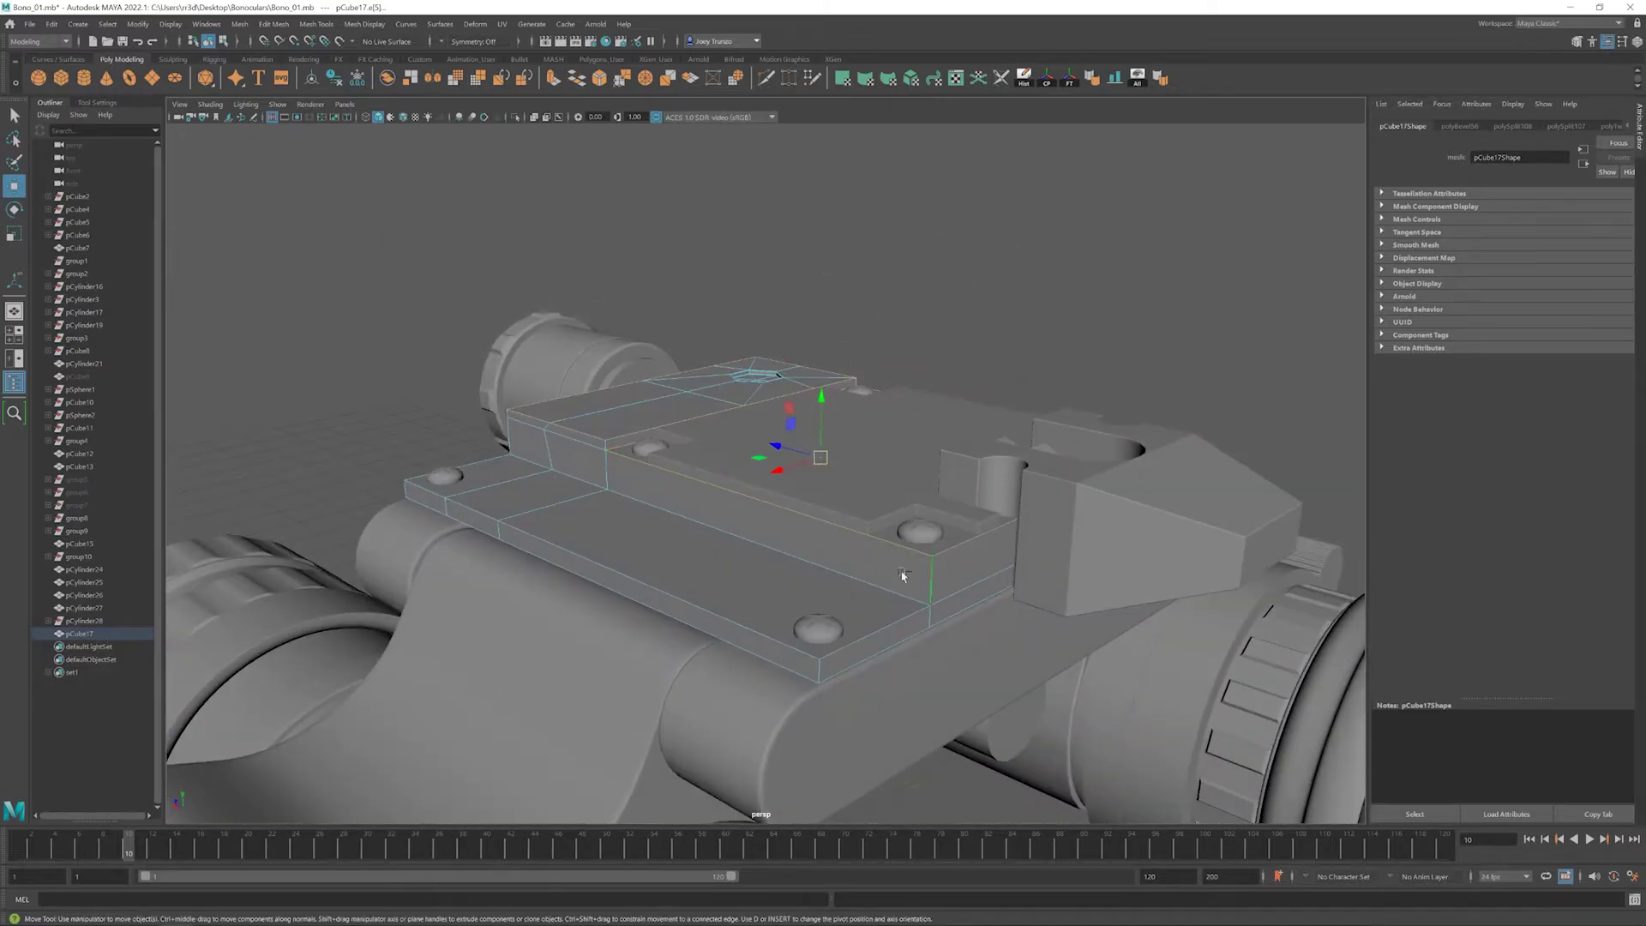
pyautogui.keyDown('alt'); pyautogui.moveTo(849, 470); pyautogui.dragTo(1140, 391); pyautogui.keyUp('alt')
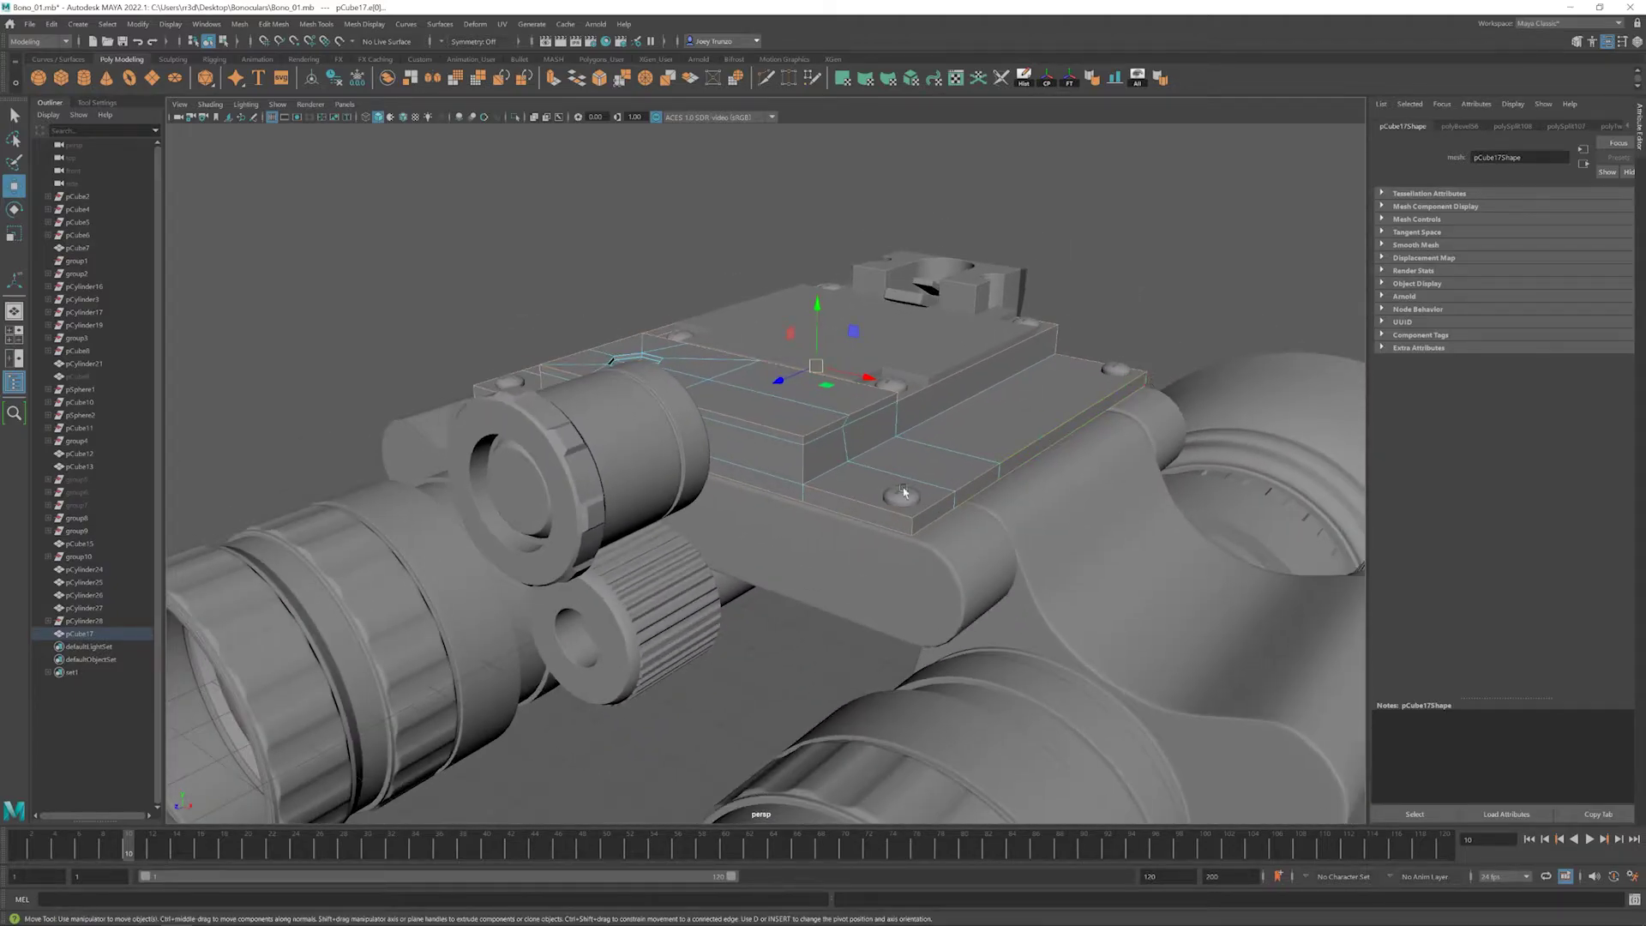
pyautogui.keyDown('alt'); pyautogui.moveTo(904, 493); pyautogui.dragTo(876, 450); pyautogui.keyUp('alt')
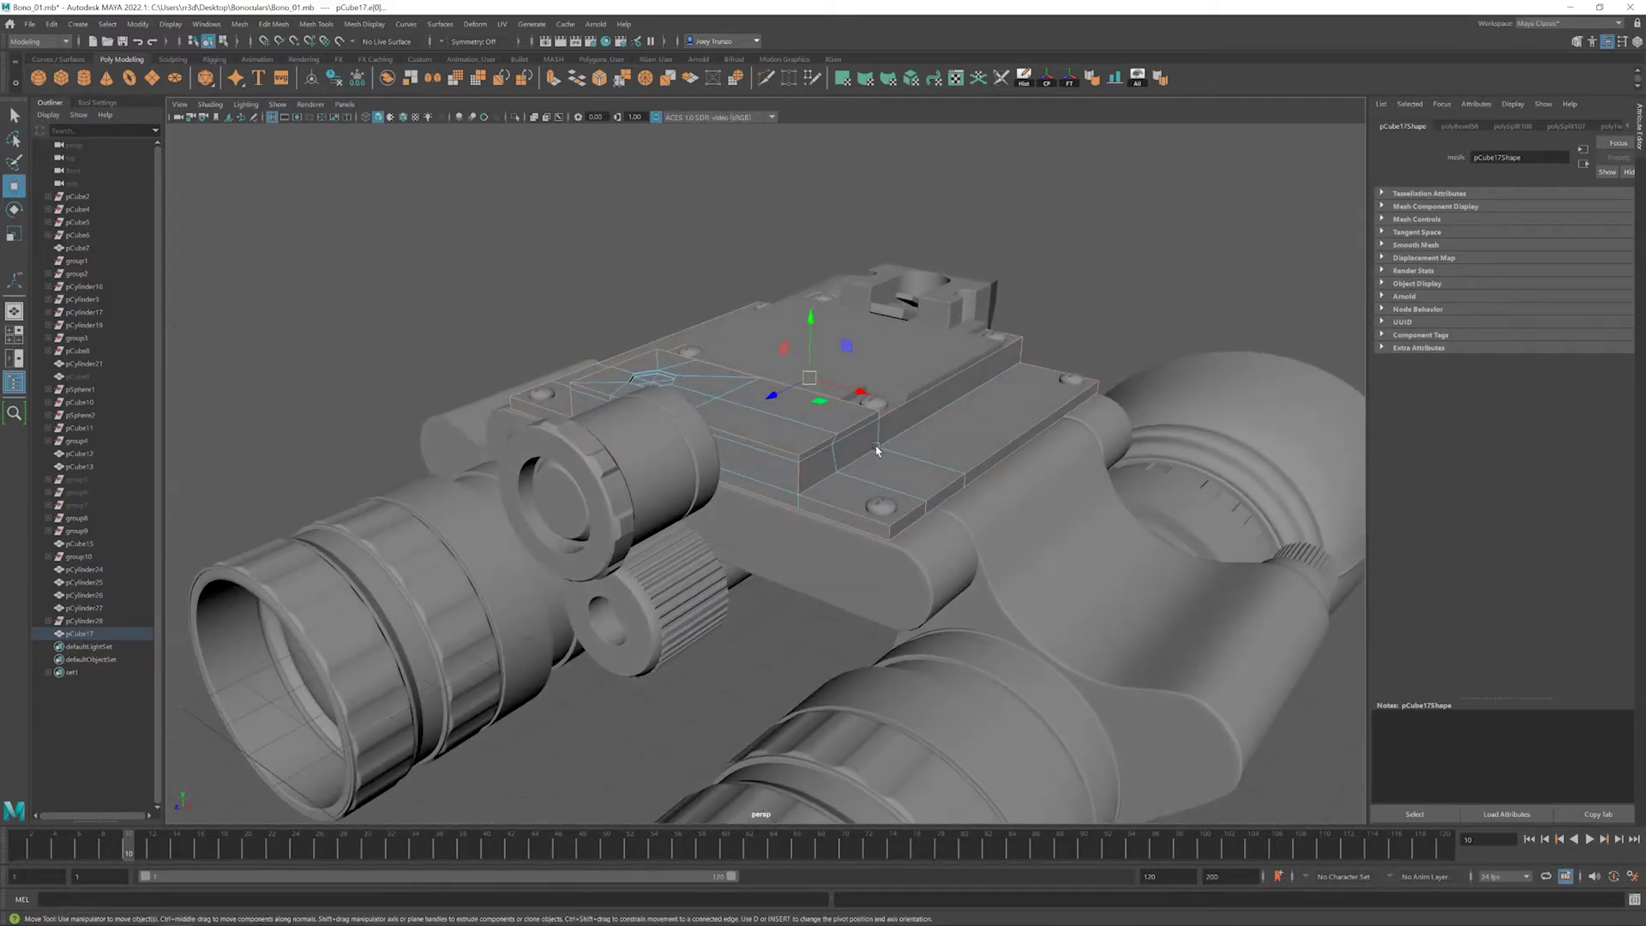
pyautogui.scroll(5, 876, 450)
pyautogui.click(274, 24)
pyautogui.click(287, 64)
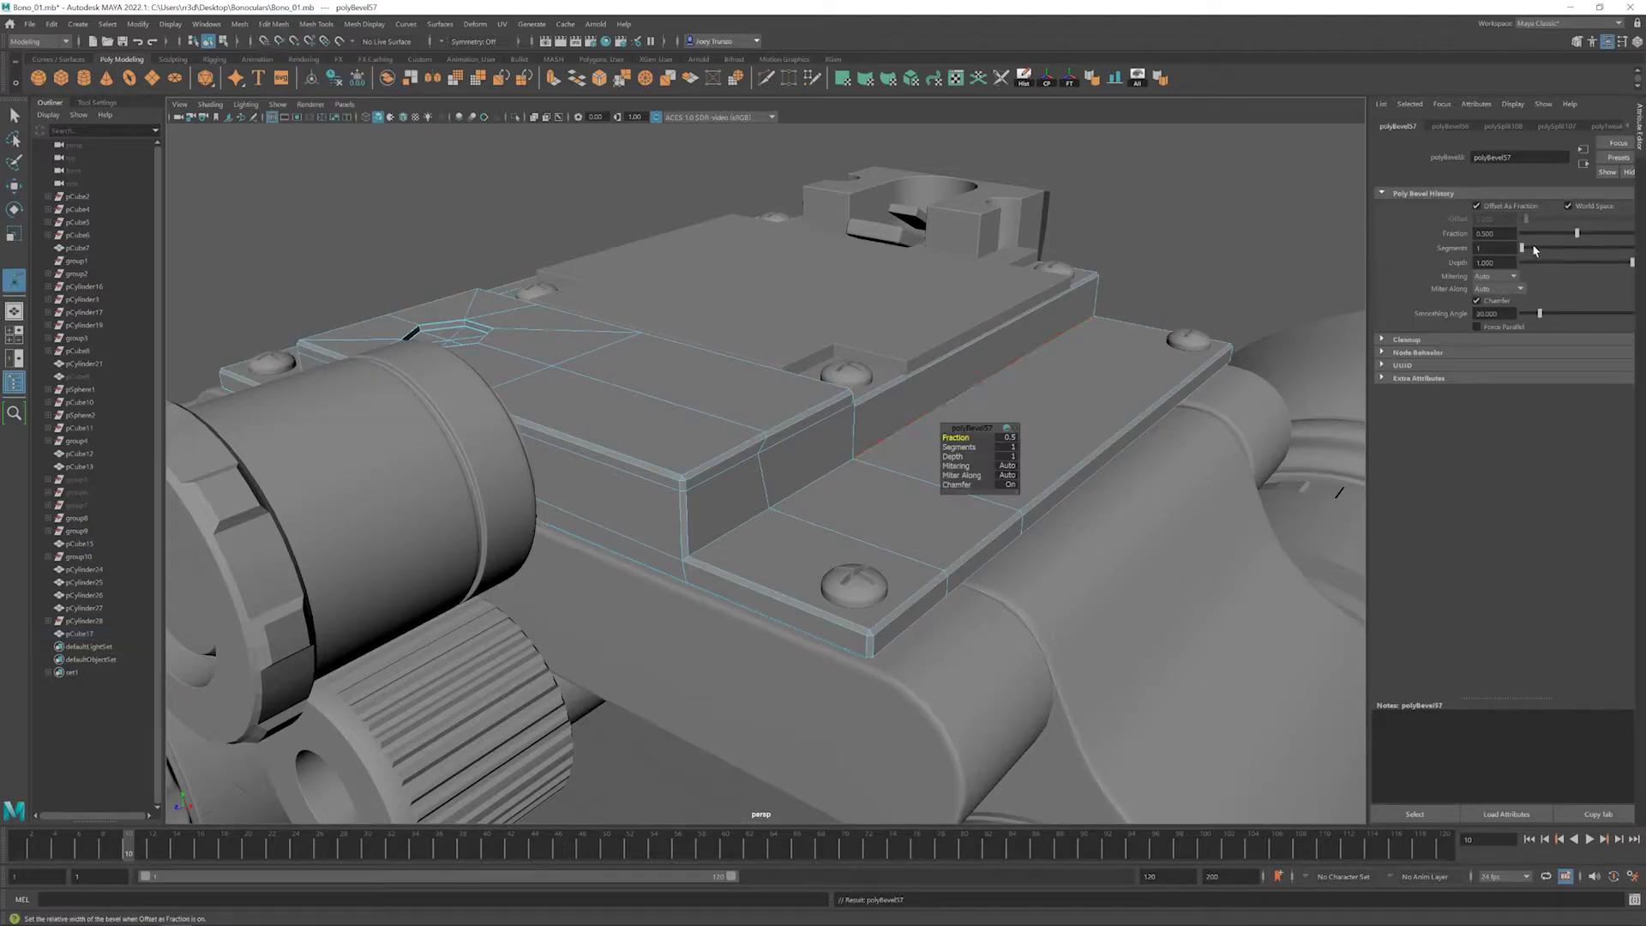
# - Bevel the inner corner edges where the raised section meets the lower plate with a small fraction, and preview the plate smoothed
pyautogui.click(778, 431)
pyautogui.keyDown('alt'); pyautogui.moveTo(779, 431); pyautogui.dragTo(356, 188); pyautogui.keyUp('alt')
pyautogui.click(274, 24)
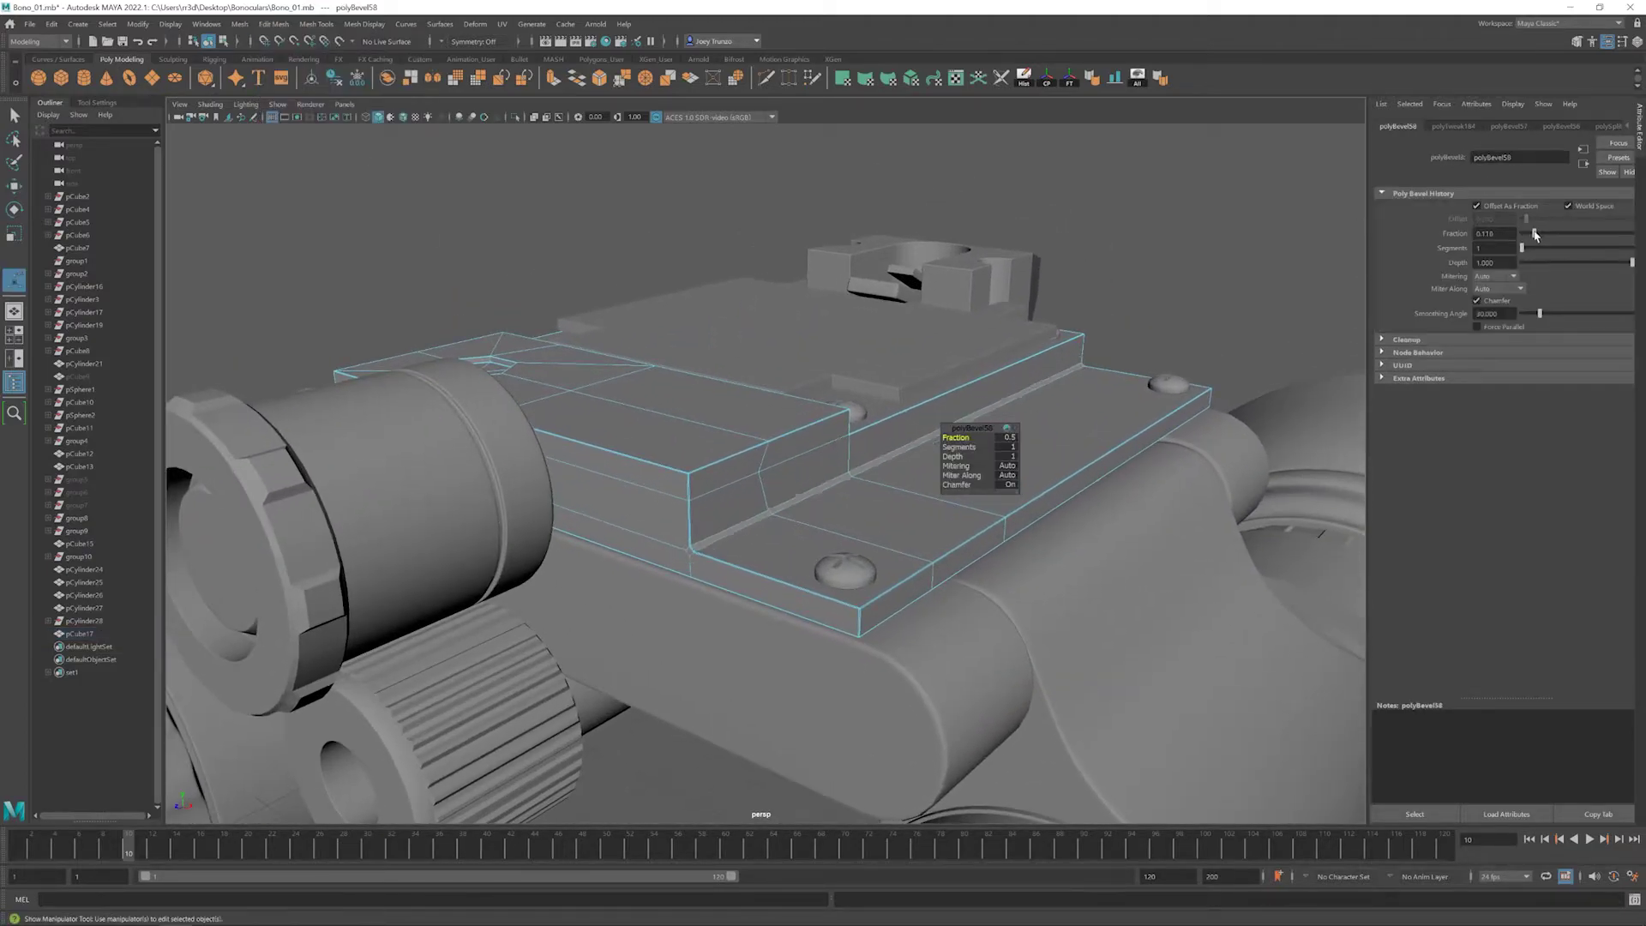
pyautogui.press('q')
pyautogui.click(981, 526)
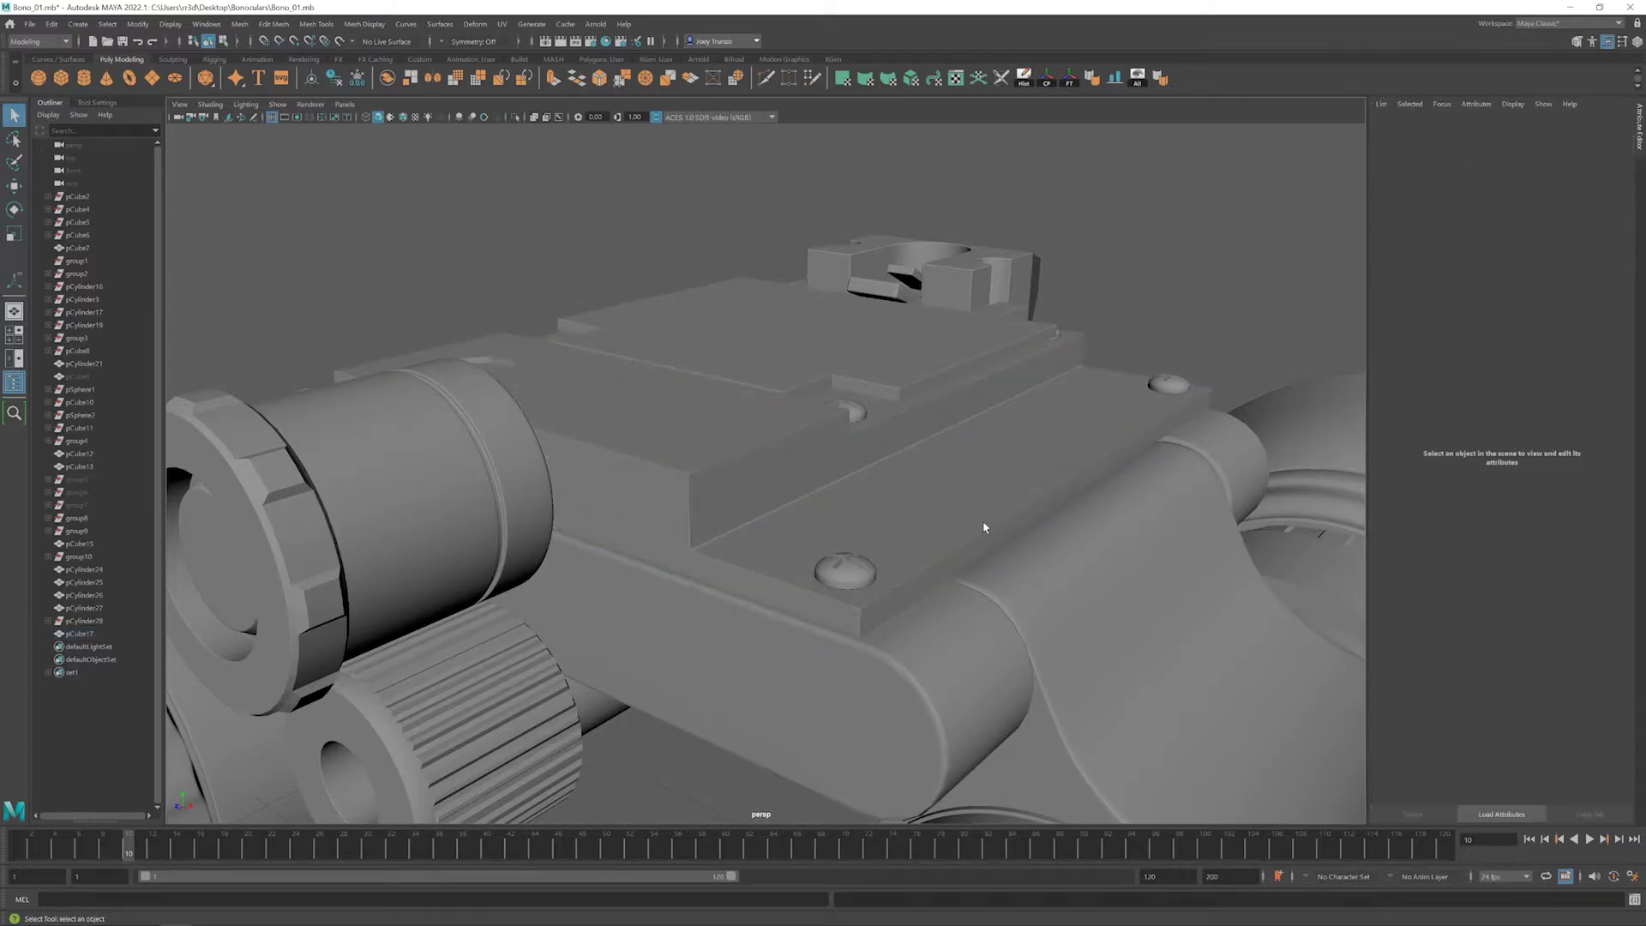
pyautogui.keyDown('alt'); pyautogui.moveTo(981, 526); pyautogui.dragTo(686, 515); pyautogui.keyUp('alt')
pyautogui.scroll(5, 949, 551)
pyautogui.click(948, 552)
pyautogui.click(579, 352)
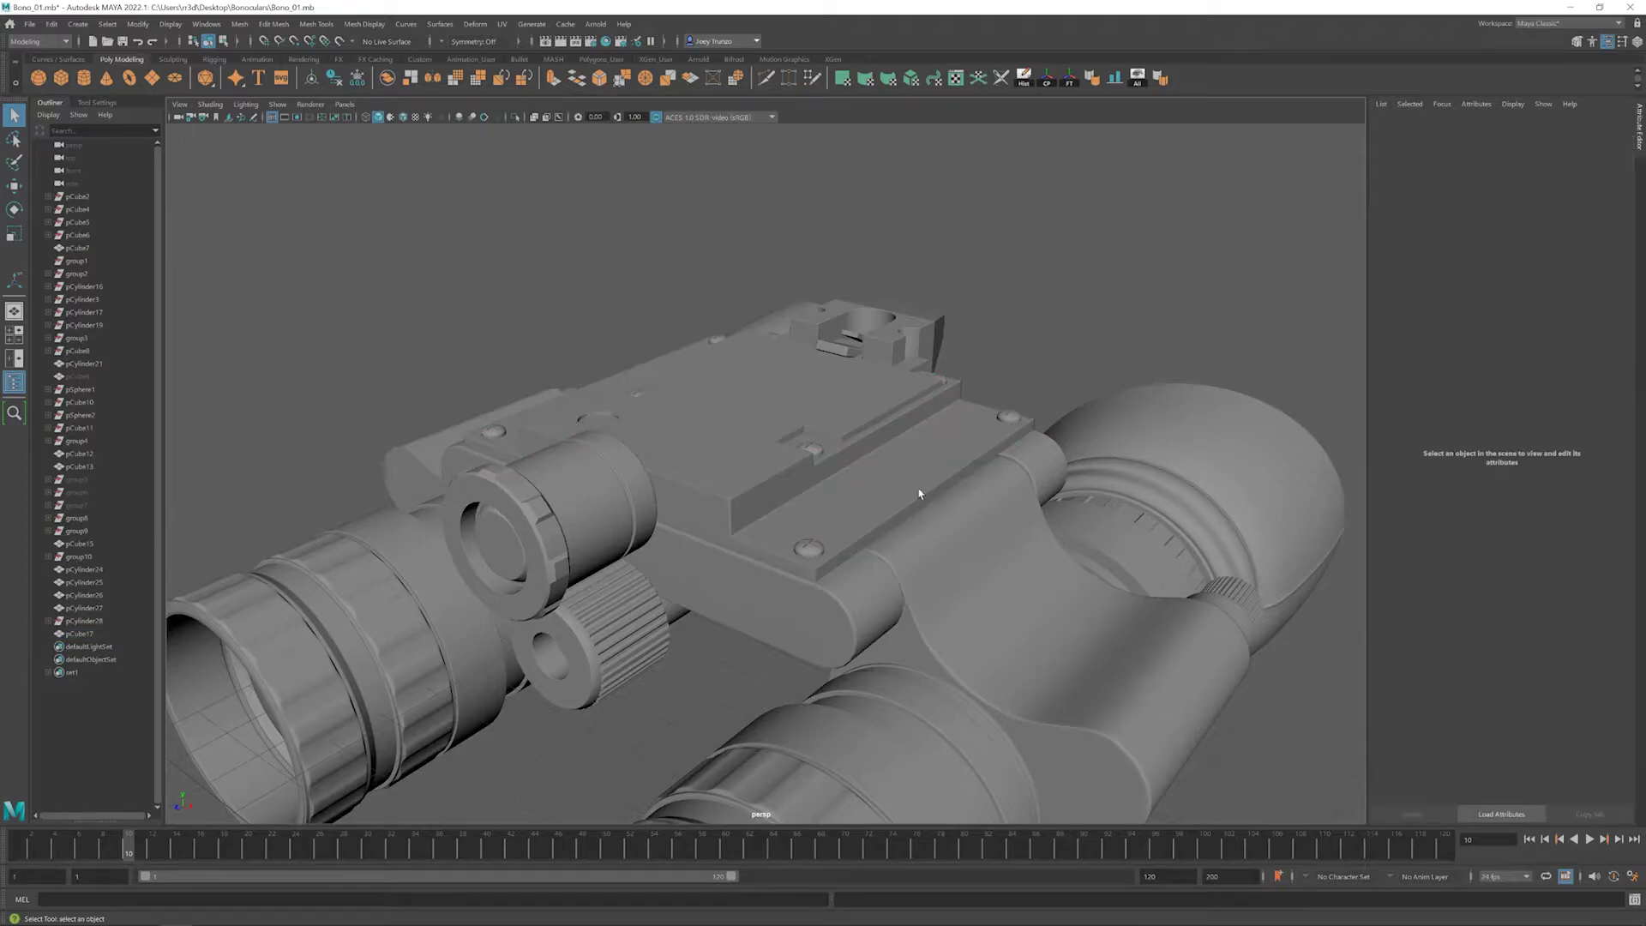
# - Scale the edge loop at the recess floor slightly and restore the plate's smoothed preview
pyautogui.scroll(-5, 919, 494)
pyautogui.scroll(10, 948, 544)
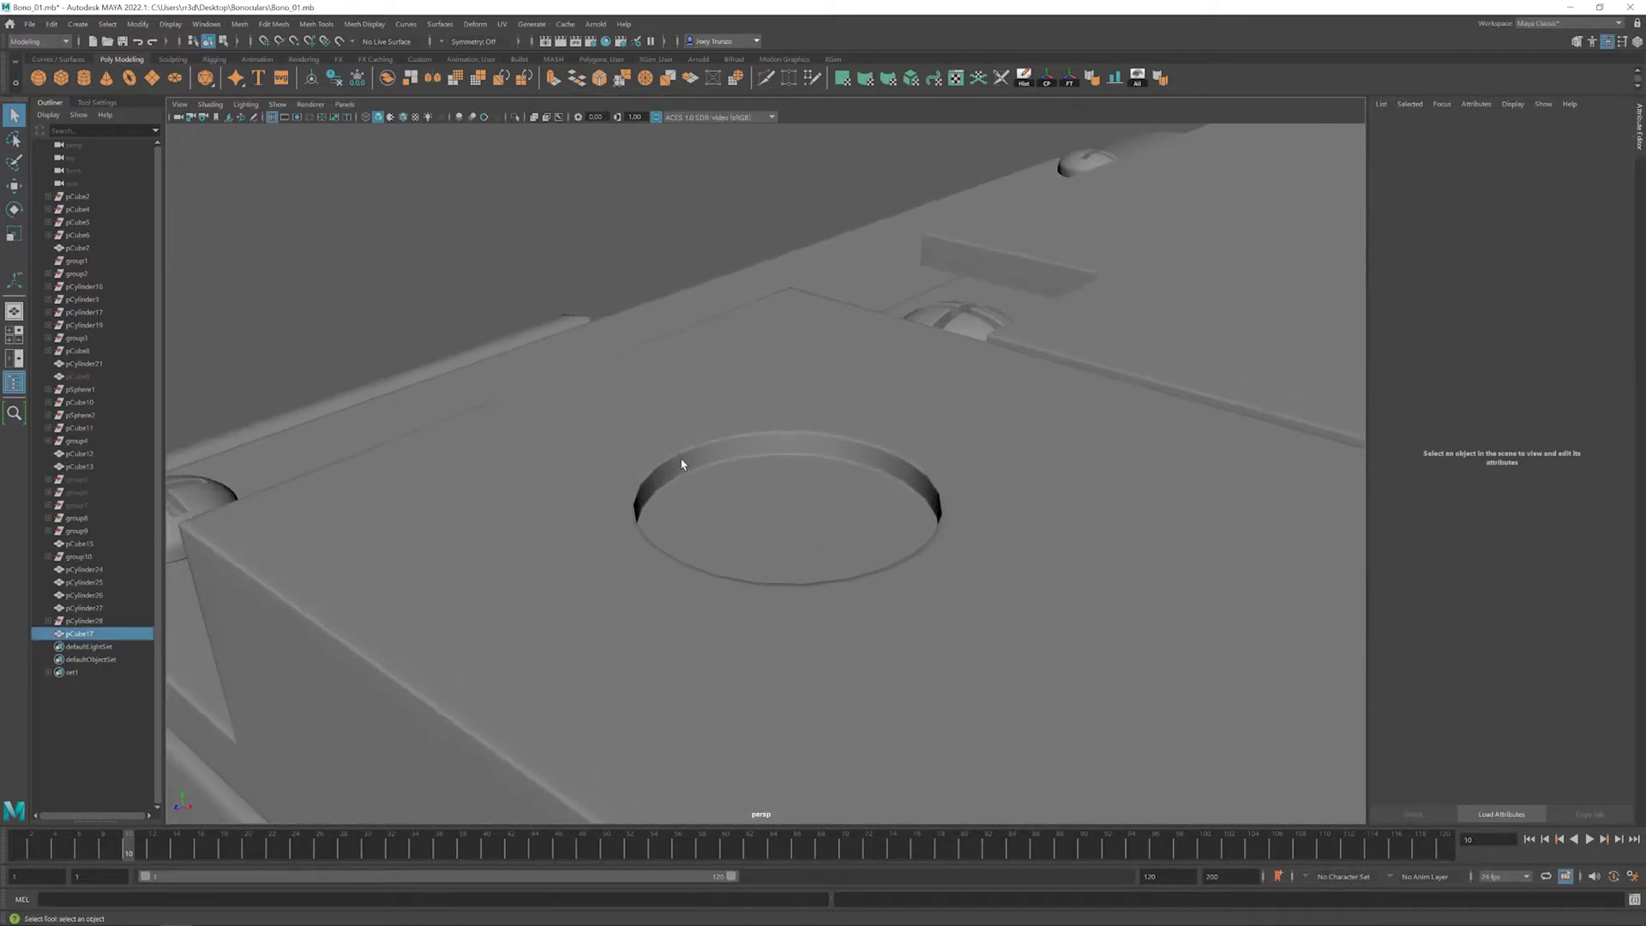
pyautogui.click(682, 463)
pyautogui.press('1')
pyautogui.scroll(5, 679, 478)
pyautogui.scroll(-3, 652, 514)
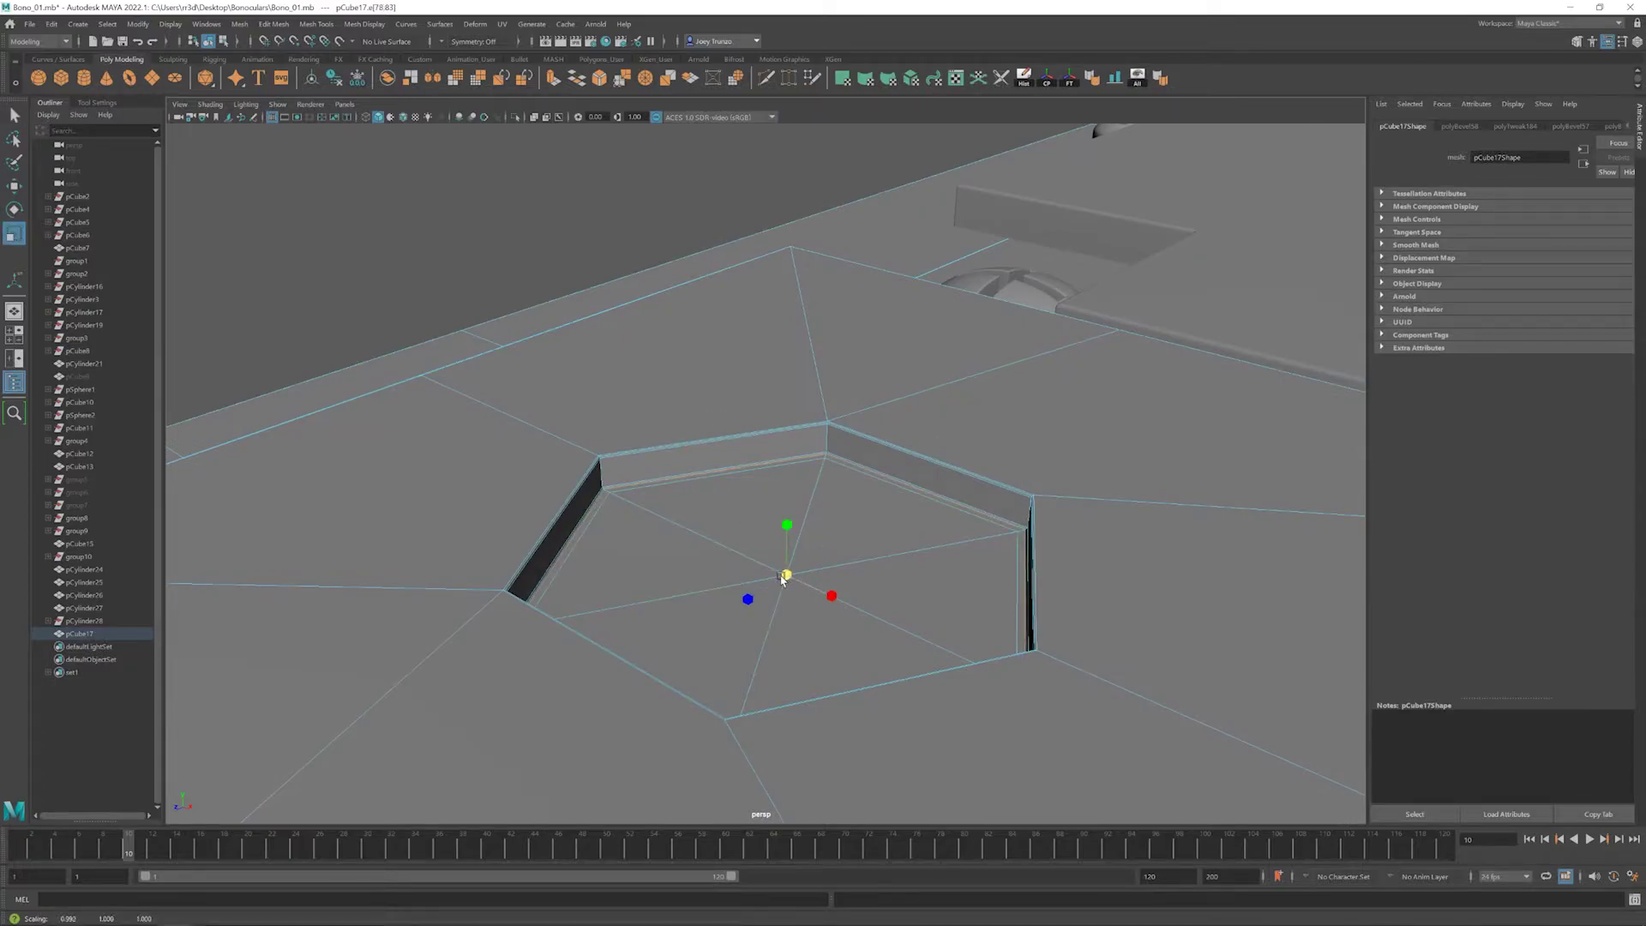
pyautogui.rightClick(782, 579)
pyautogui.click(734, 477)
pyautogui.press('3')
# - Examine the smoothed round recess up close and the overall shape of the binoculars
pyautogui.click(460, 250)
pyautogui.scroll(-5, 588, 514)
pyautogui.scroll(10, 1228, 714)
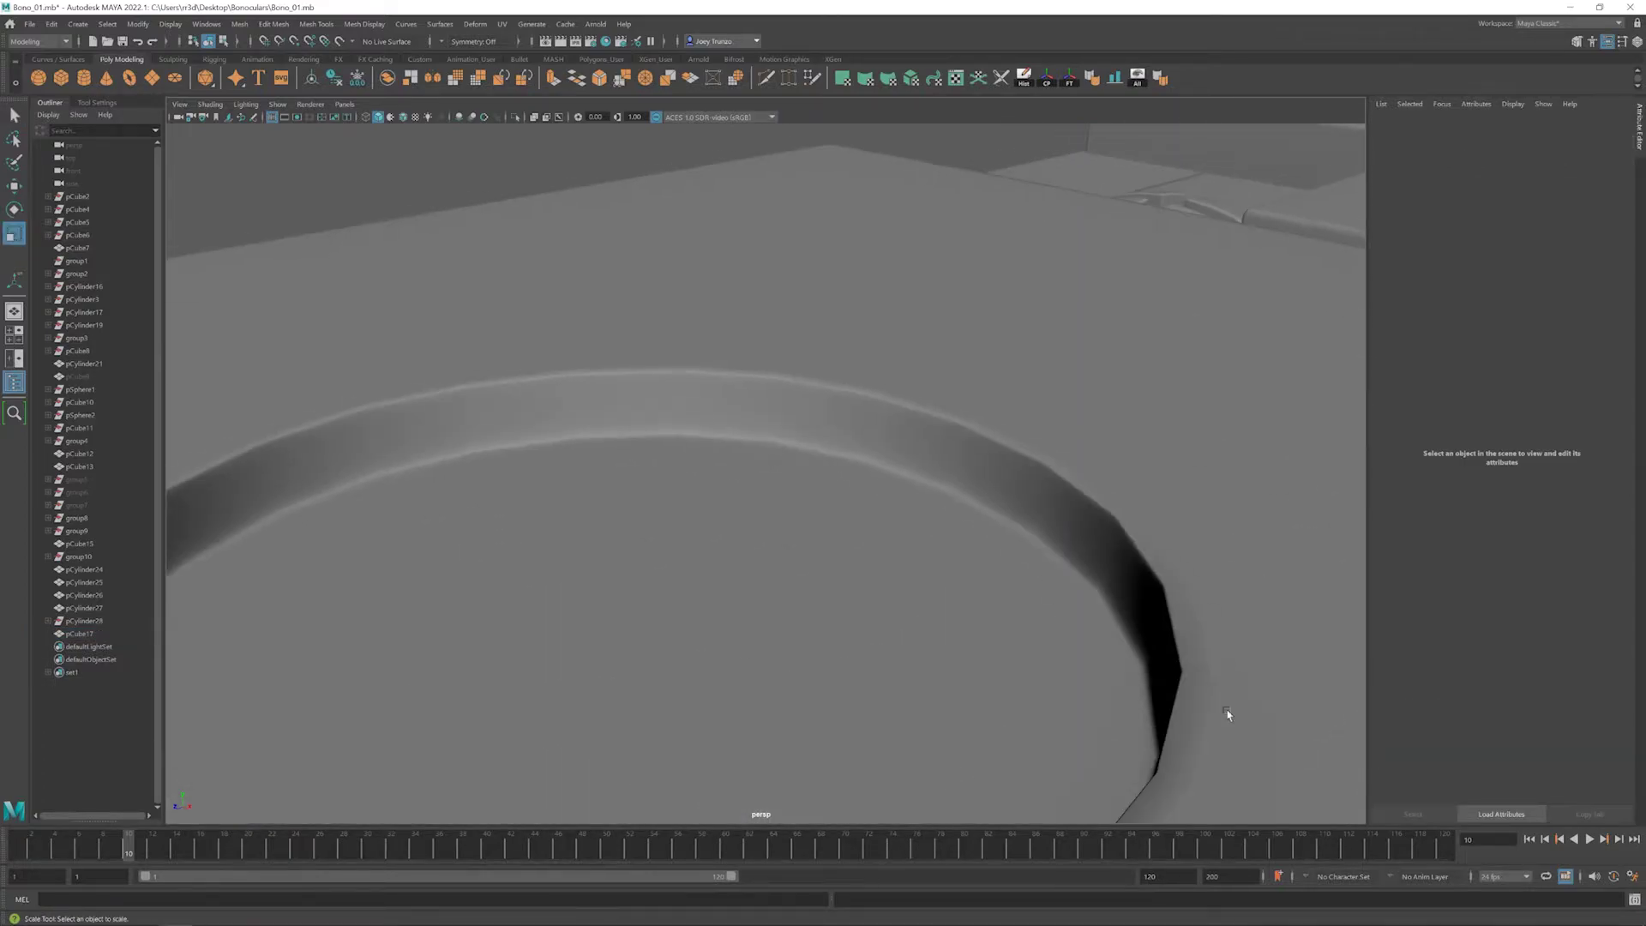
pyautogui.scroll(-5, 1228, 714)
pyautogui.keyDown('alt'); pyautogui.moveTo(524, 483); pyautogui.dragTo(302, 468); pyautogui.keyUp('alt')
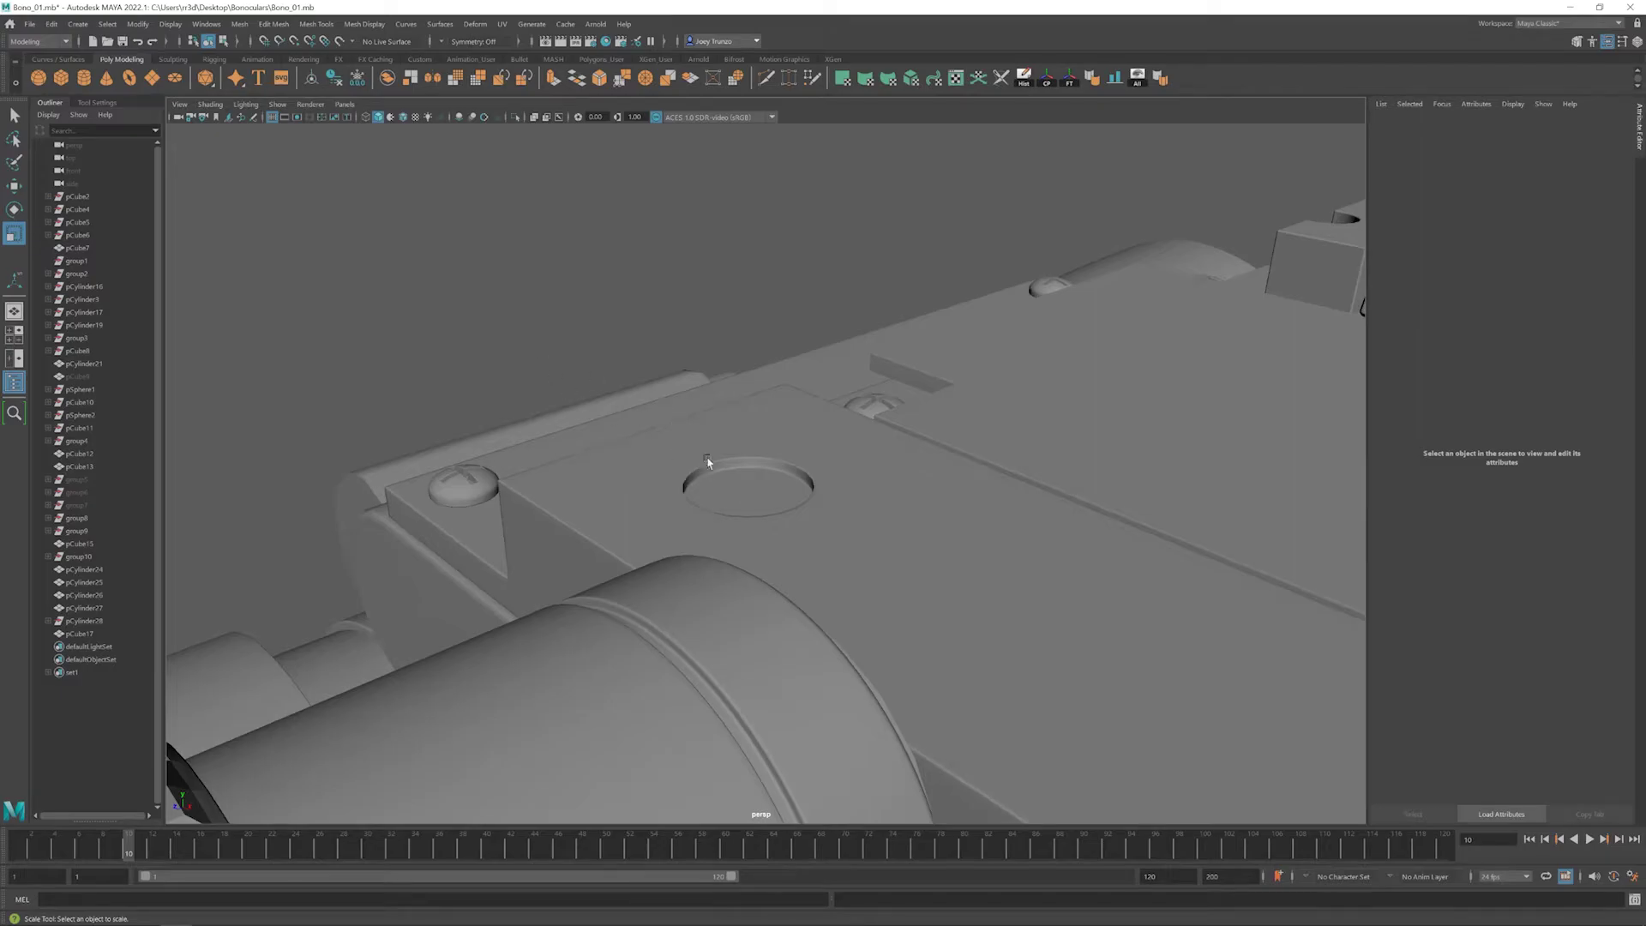
pyautogui.scroll(-5, 838, 463)
pyautogui.keyDown('alt'); pyautogui.moveTo(838, 463); pyautogui.dragTo(786, 504); pyautogui.keyUp('alt')
pyautogui.scroll(-10, 907, 532)
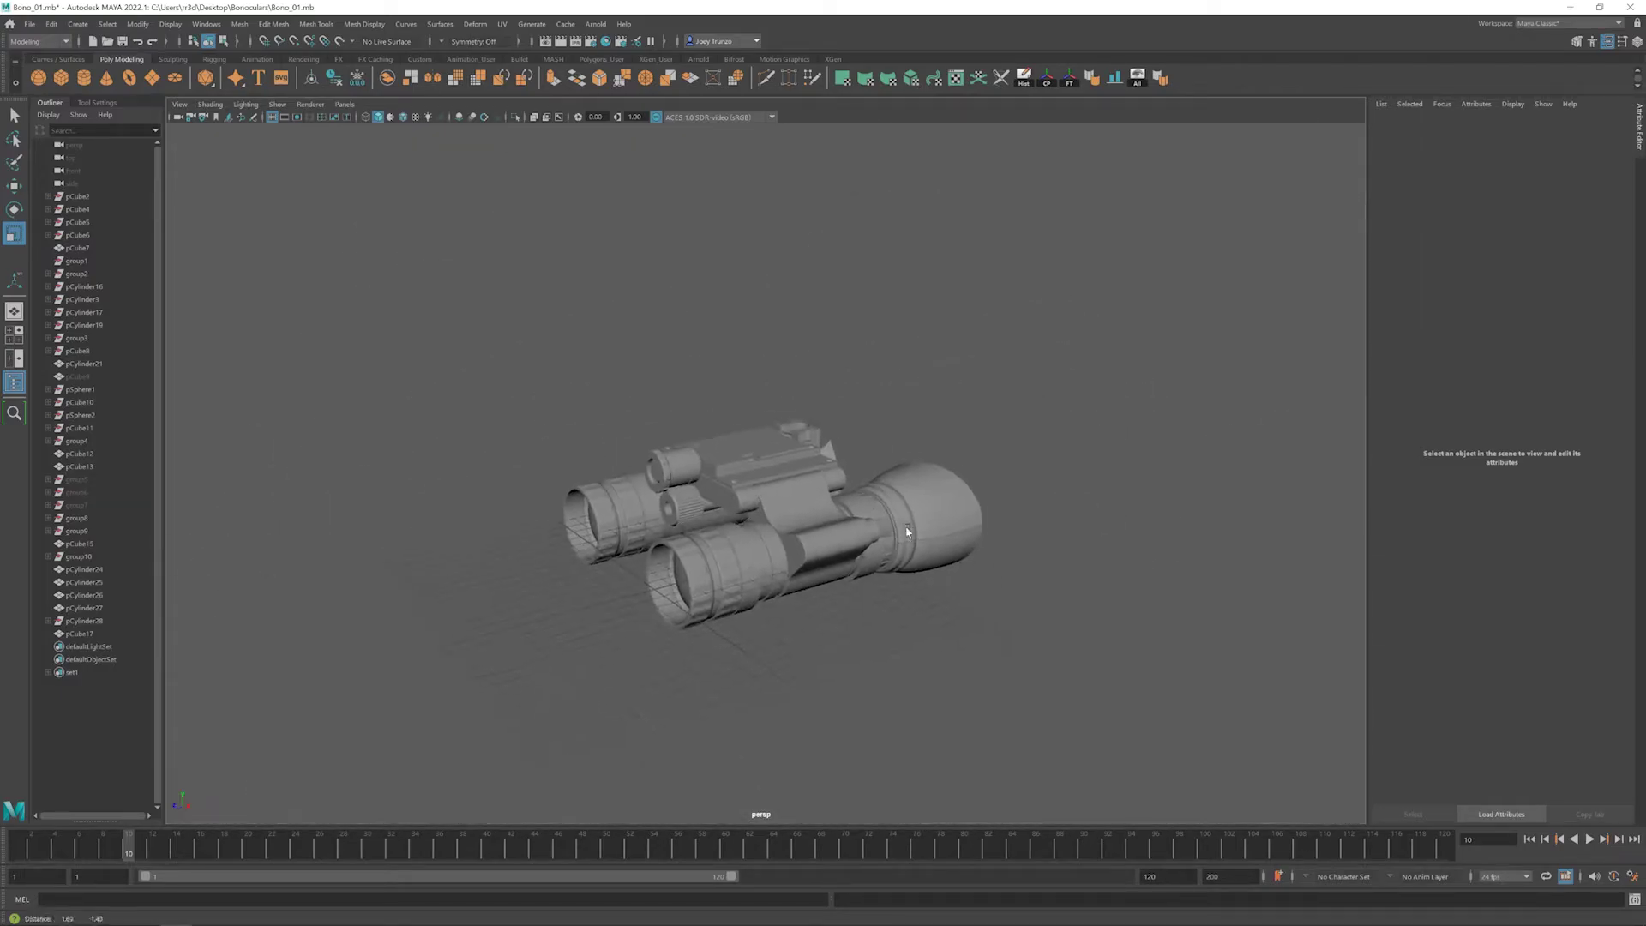
pyautogui.keyDown('alt'); pyautogui.moveTo(907, 532); pyautogui.dragTo(848, 531); pyautogui.keyUp('alt')
pyautogui.scroll(8, 849, 532)
# - Select all the screw heads on the base plate and adjust them vertically against the plate surface
pyautogui.click(596, 485)
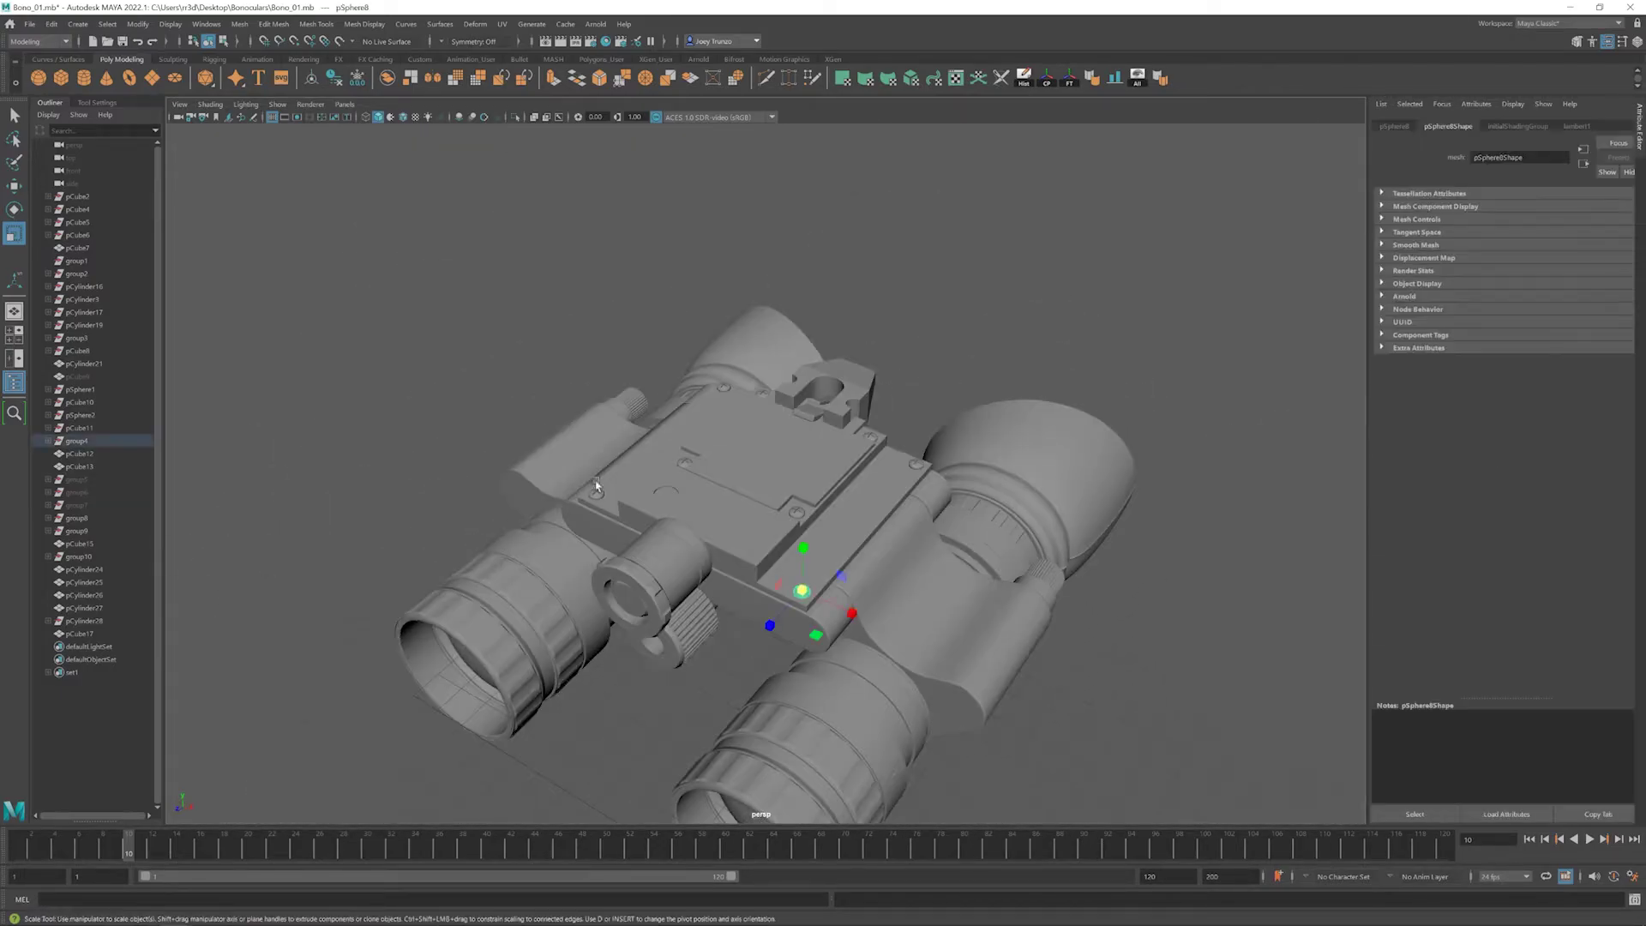
pyautogui.keyDown('alt'); pyautogui.moveTo(920, 467); pyautogui.dragTo(681, 470); pyautogui.keyUp('alt')
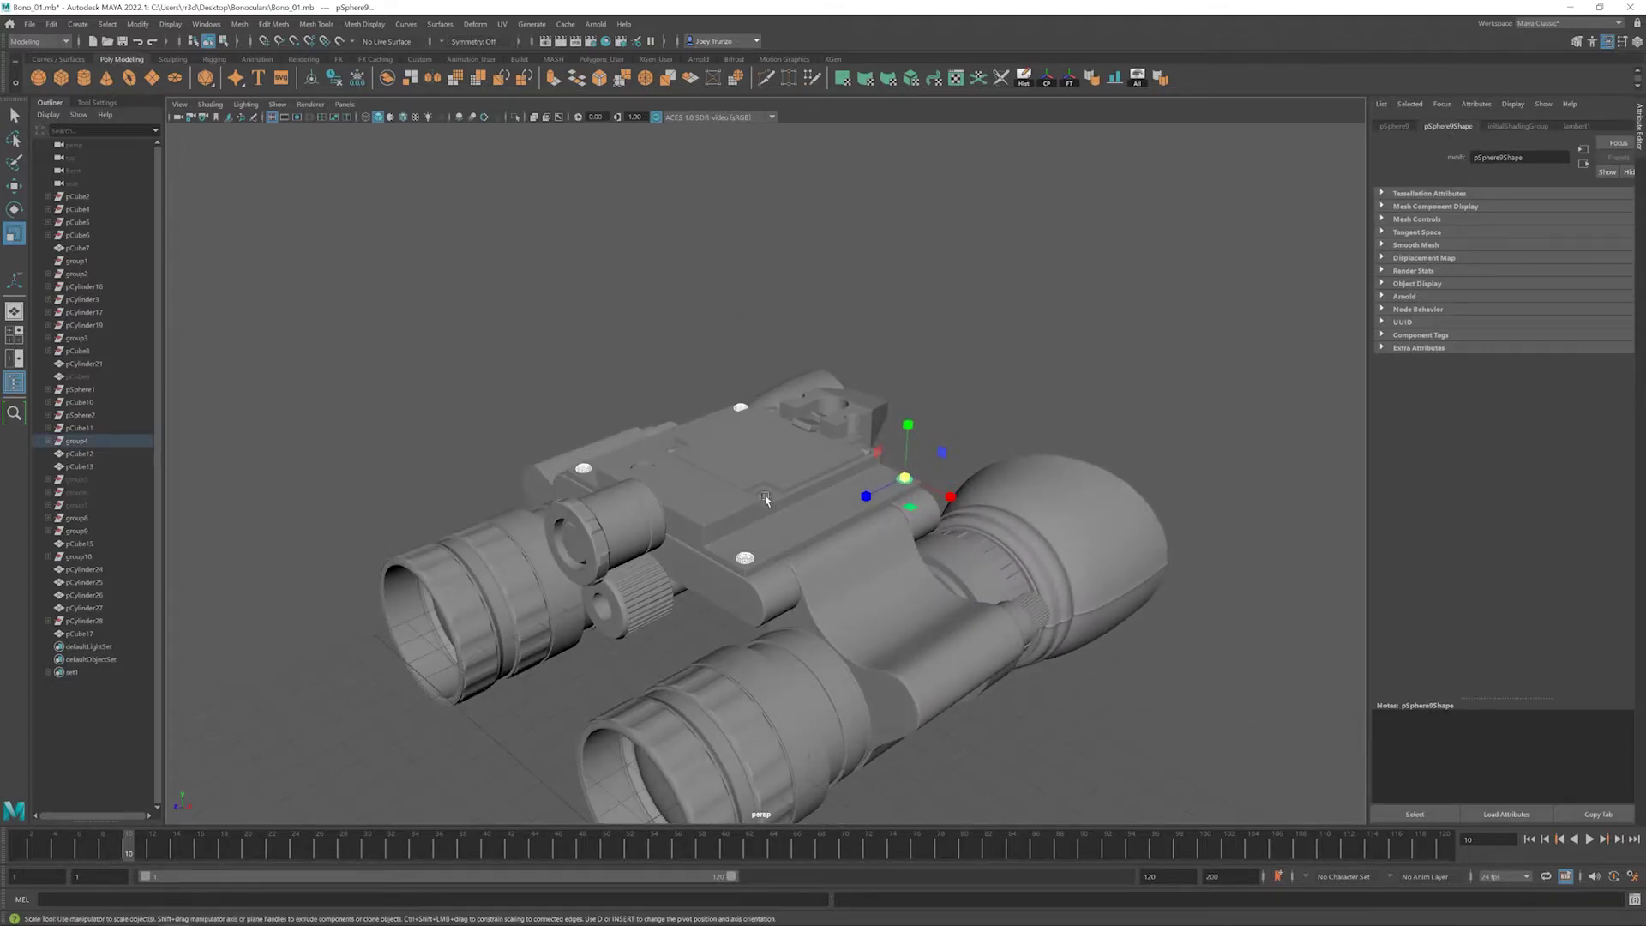
pyautogui.click(681, 471)
pyautogui.click(760, 382)
pyautogui.keyDown('alt'); pyautogui.moveTo(760, 382); pyautogui.dragTo(863, 423); pyautogui.keyUp('alt')
pyautogui.scroll(6, 947, 366)
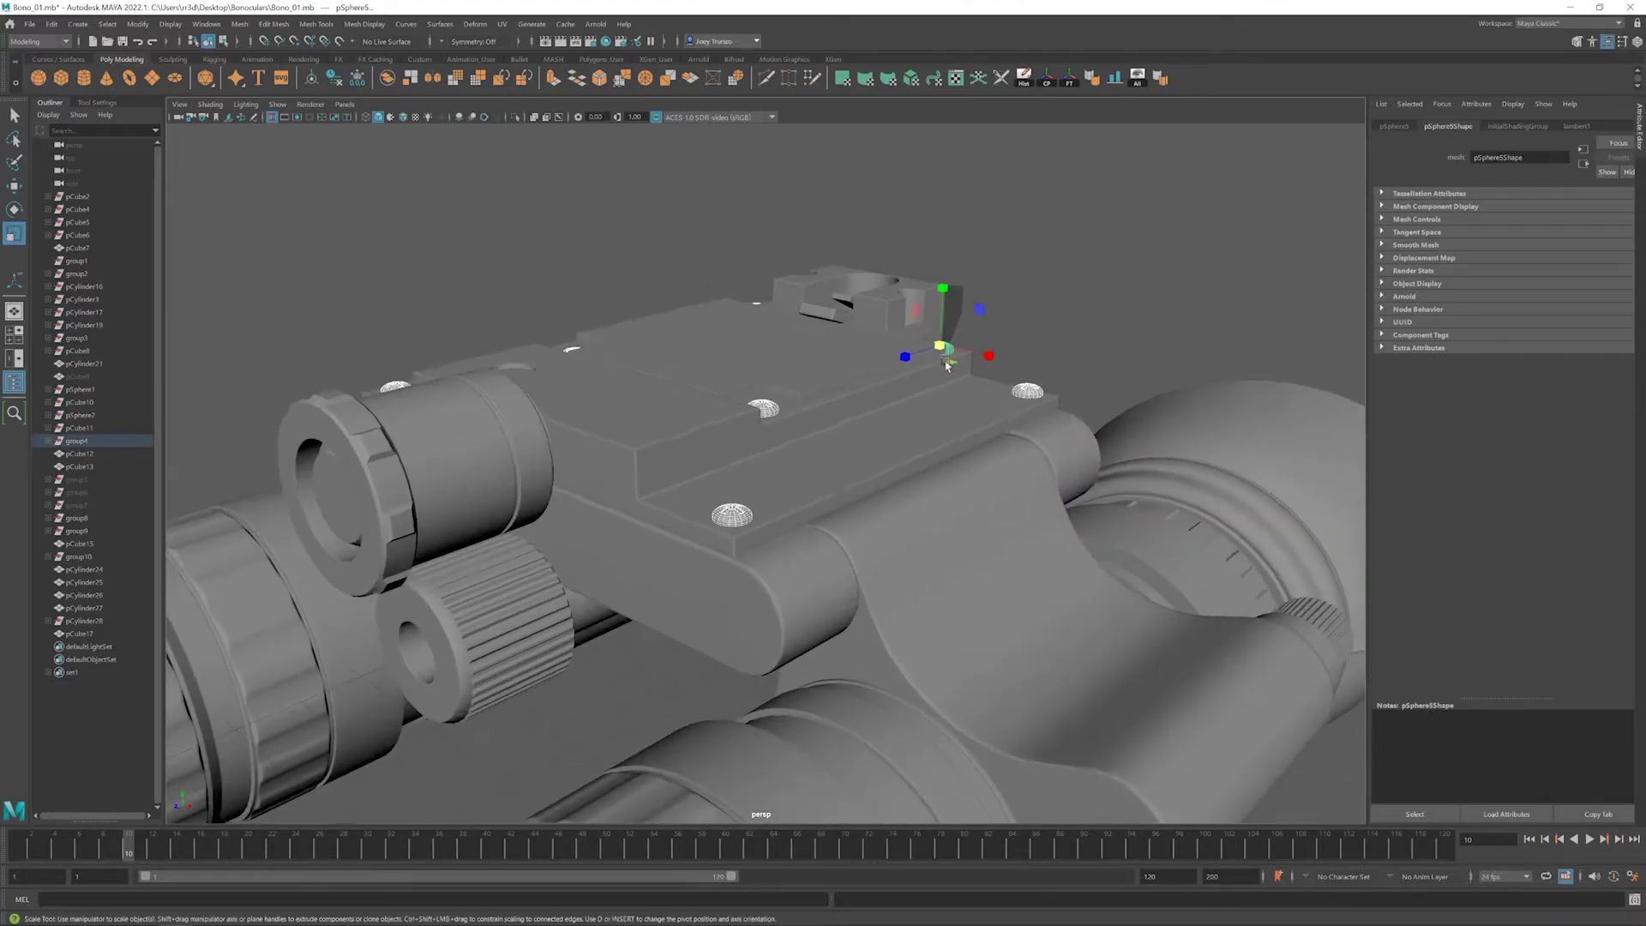
pyautogui.keyDown('alt'); pyautogui.moveTo(943, 294); pyautogui.dragTo(963, 298); pyautogui.keyUp('alt')
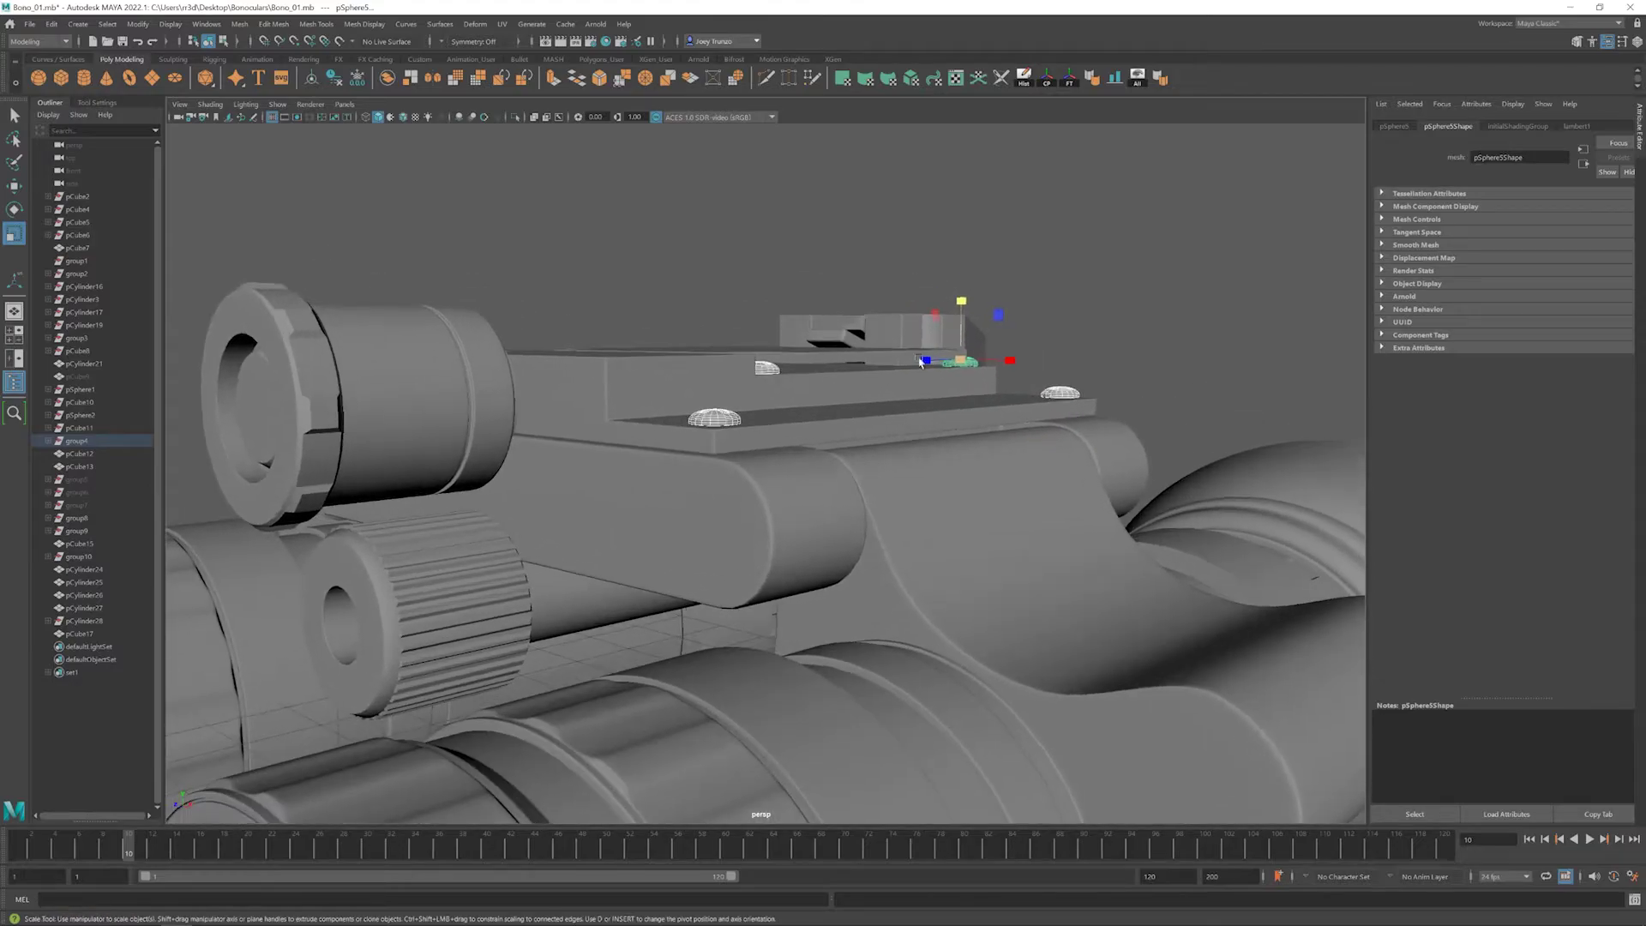
pyautogui.press('w')
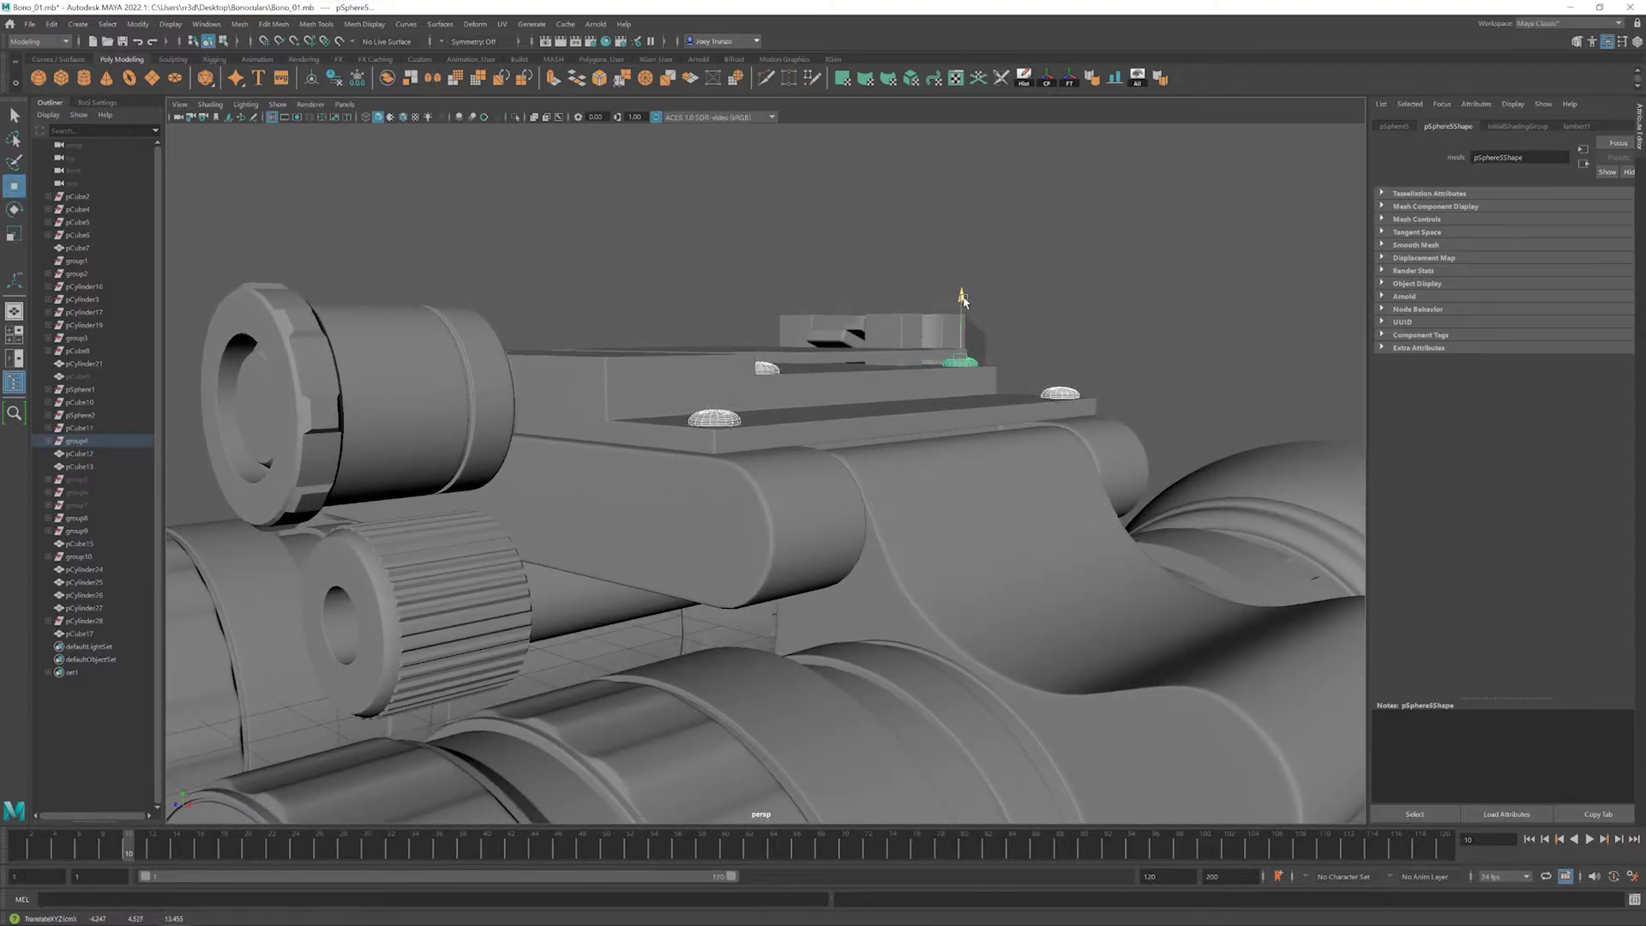
pyautogui.click(1043, 280)
# - Select the thin cover plate on top of the body and check its existing bevel settings
pyautogui.press('f')
pyautogui.keyDown('alt'); pyautogui.moveTo(753, 542); pyautogui.dragTo(738, 540); pyautogui.keyUp('alt')
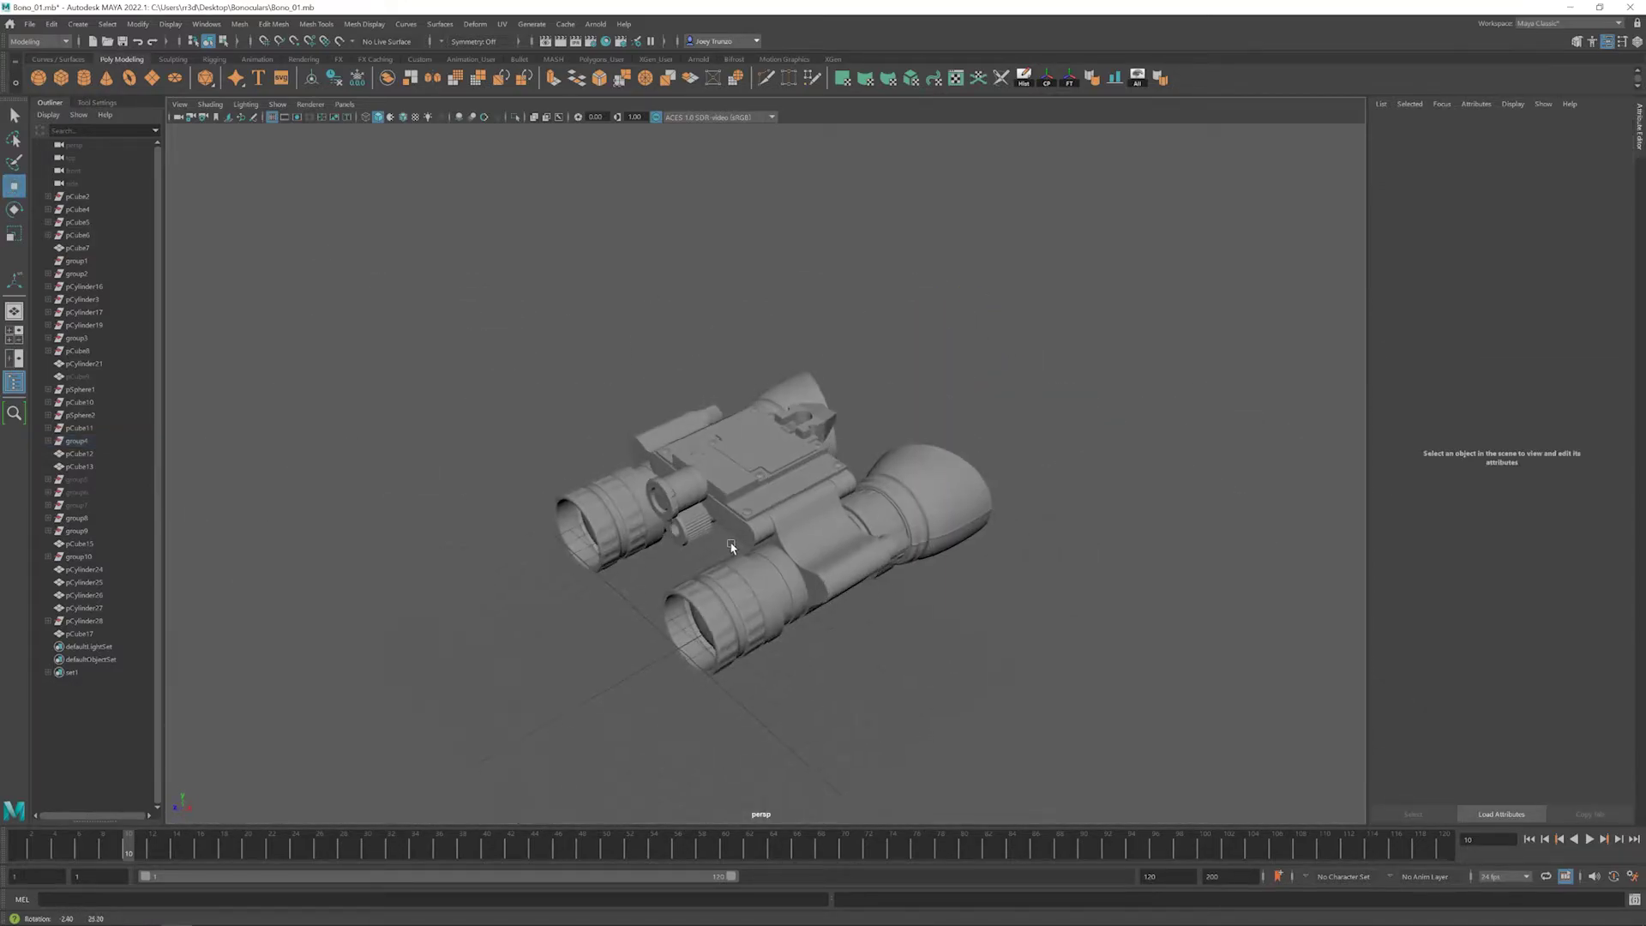
pyautogui.scroll(5, 750, 497)
pyautogui.click(764, 427)
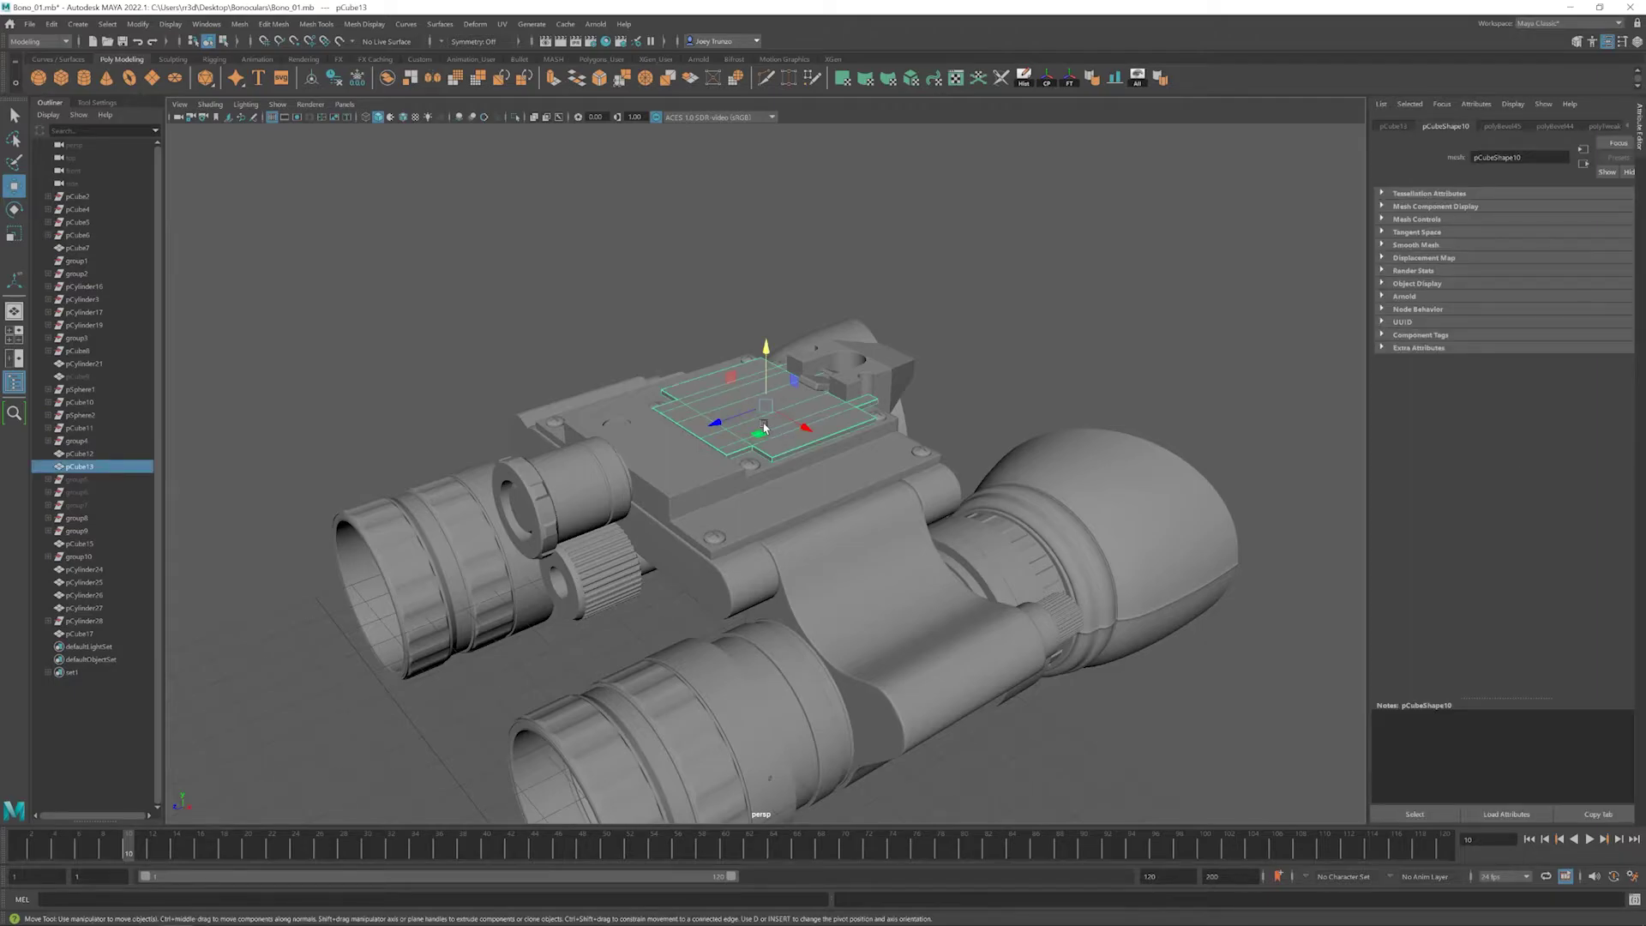
pyautogui.press('f')
pyautogui.click(1502, 126)
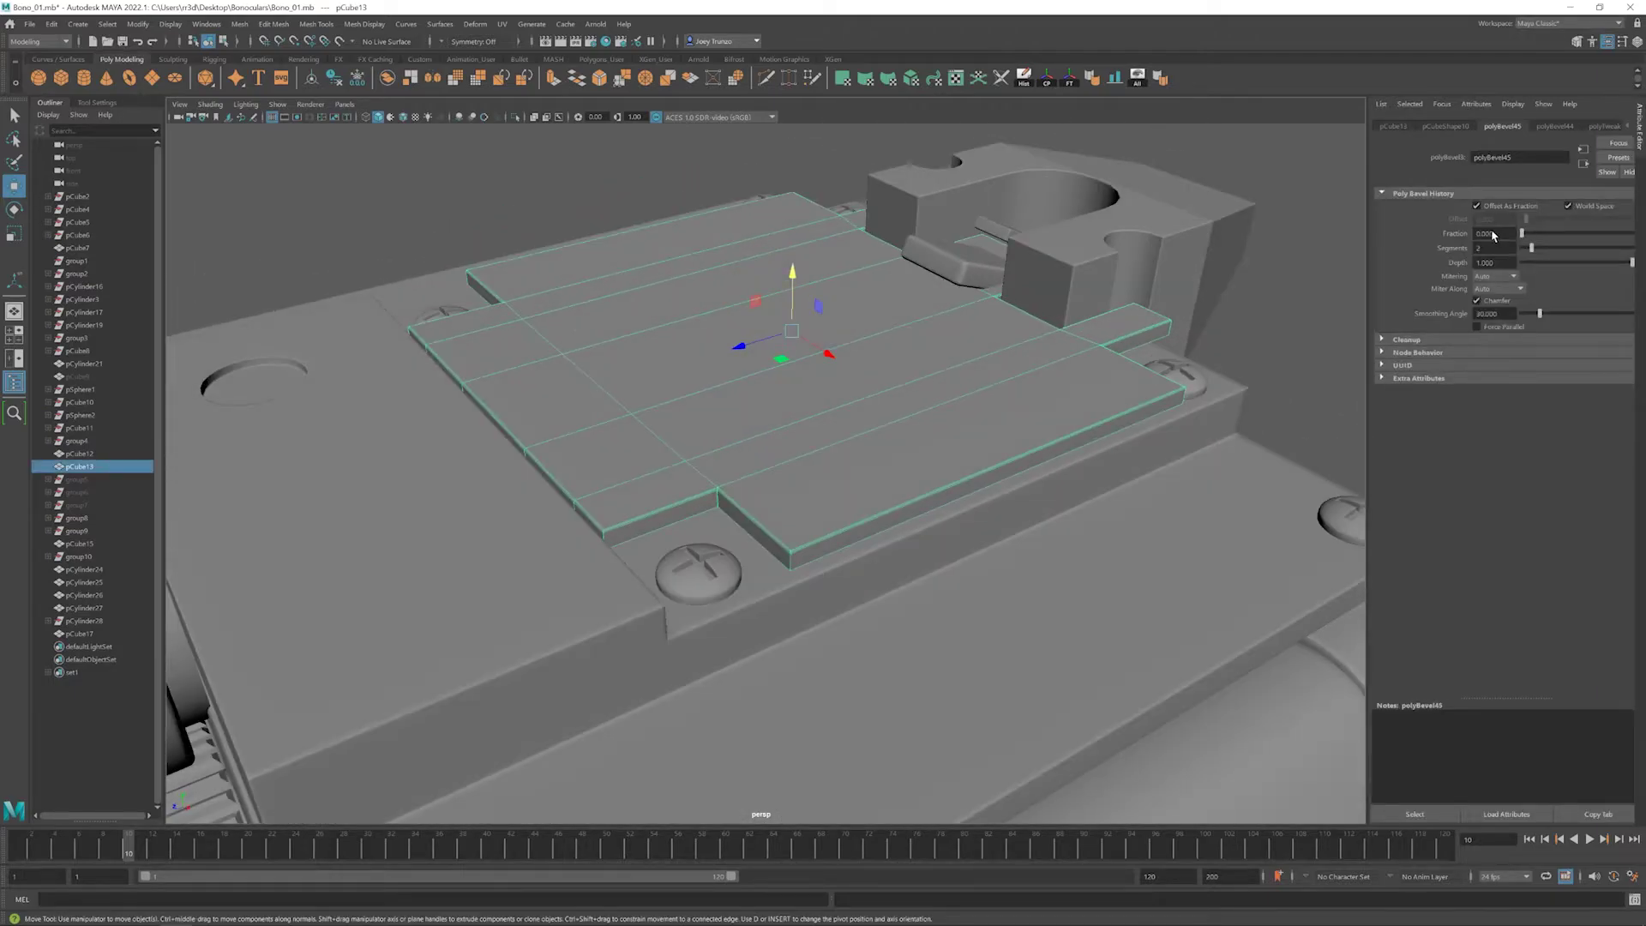
# - Bevel the inner corner edges of the cover plate's screw notches with fraction 1 and 7 segments
pyautogui.click(782, 559)
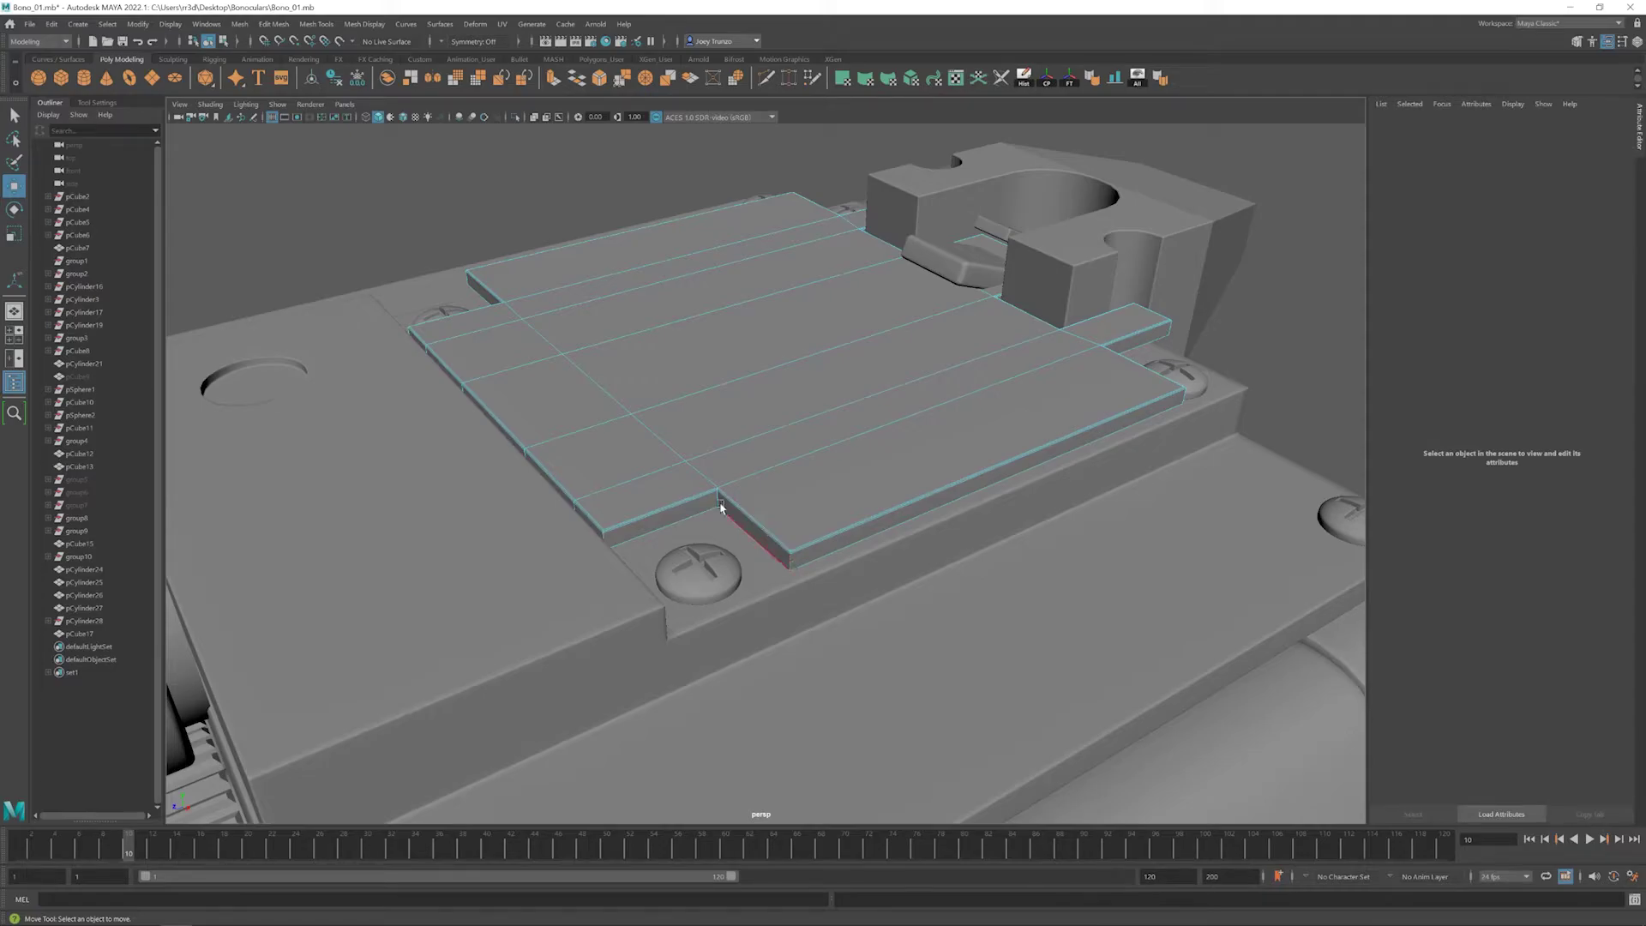
pyautogui.click(721, 507)
pyautogui.keyDown('alt'); pyautogui.moveTo(720, 508); pyautogui.dragTo(814, 491); pyautogui.keyUp('alt')
pyautogui.click(808, 496)
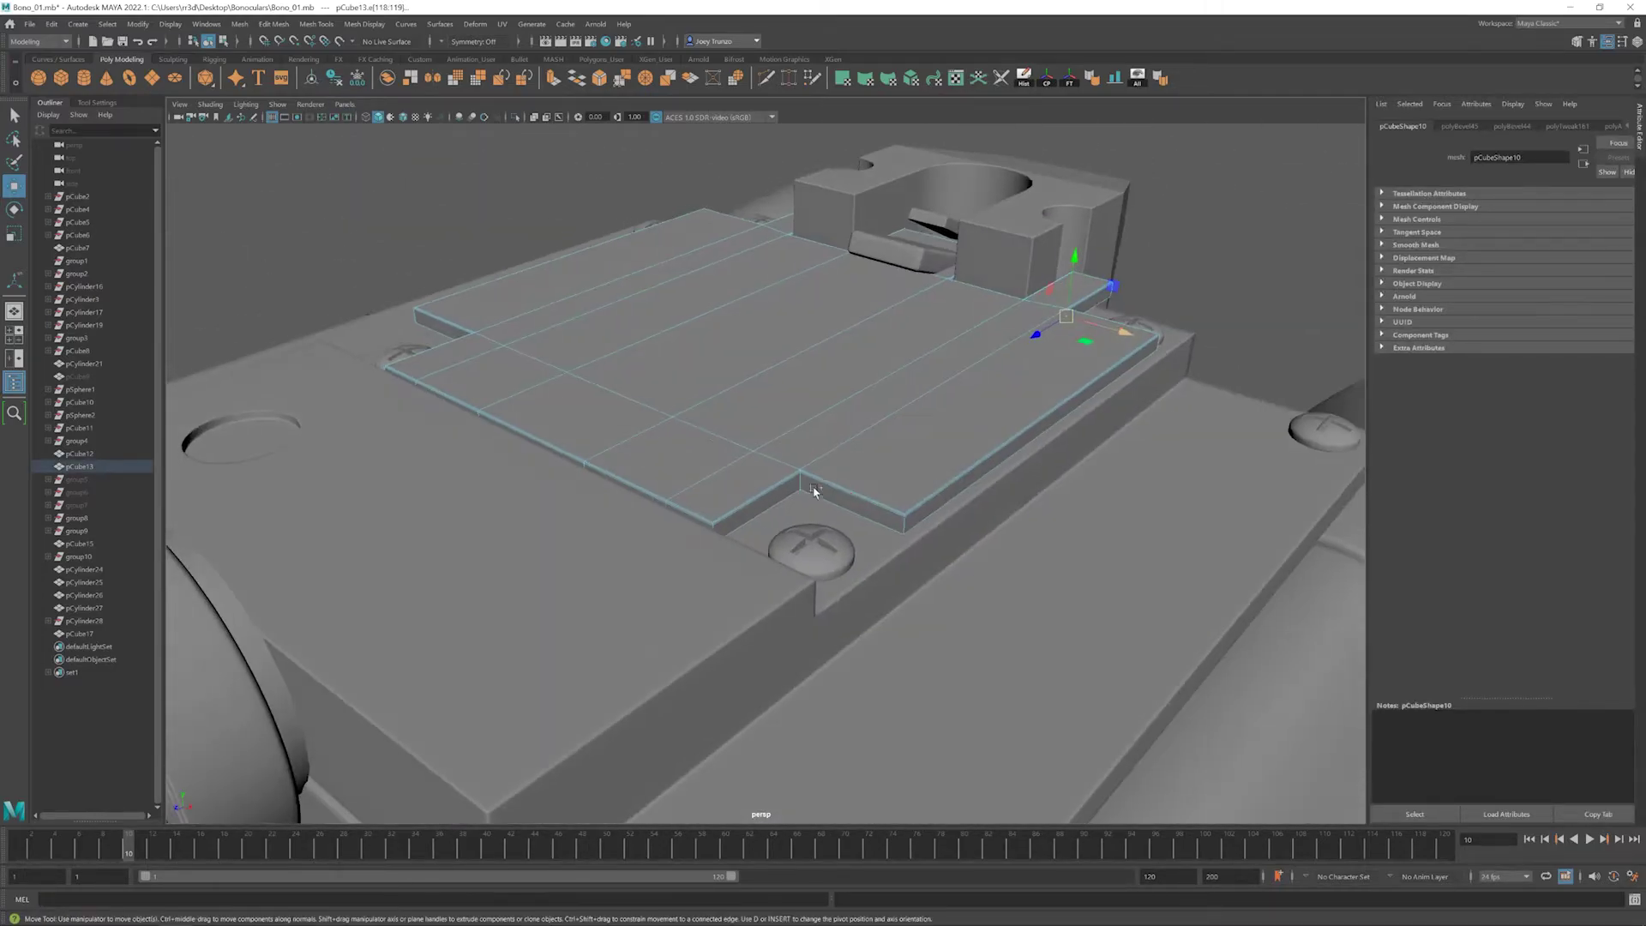
pyautogui.keyDown('alt'); pyautogui.moveTo(440, 449); pyautogui.dragTo(686, 506); pyautogui.keyUp('alt')
pyautogui.click(821, 529)
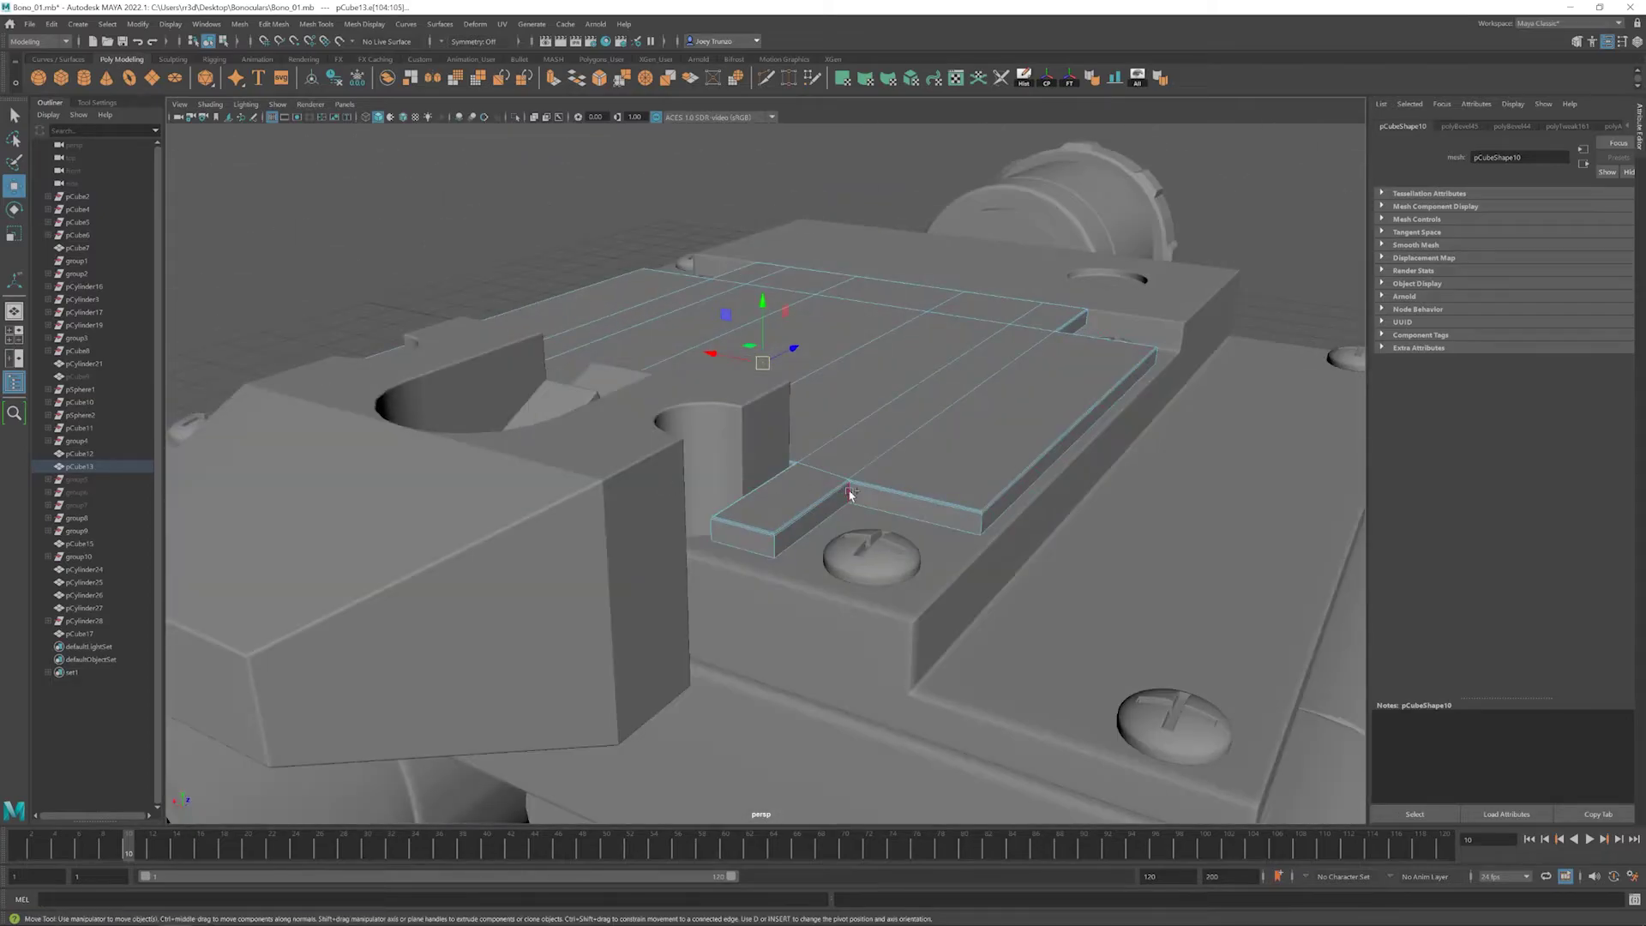
pyautogui.click(277, 24)
pyautogui.click(285, 73)
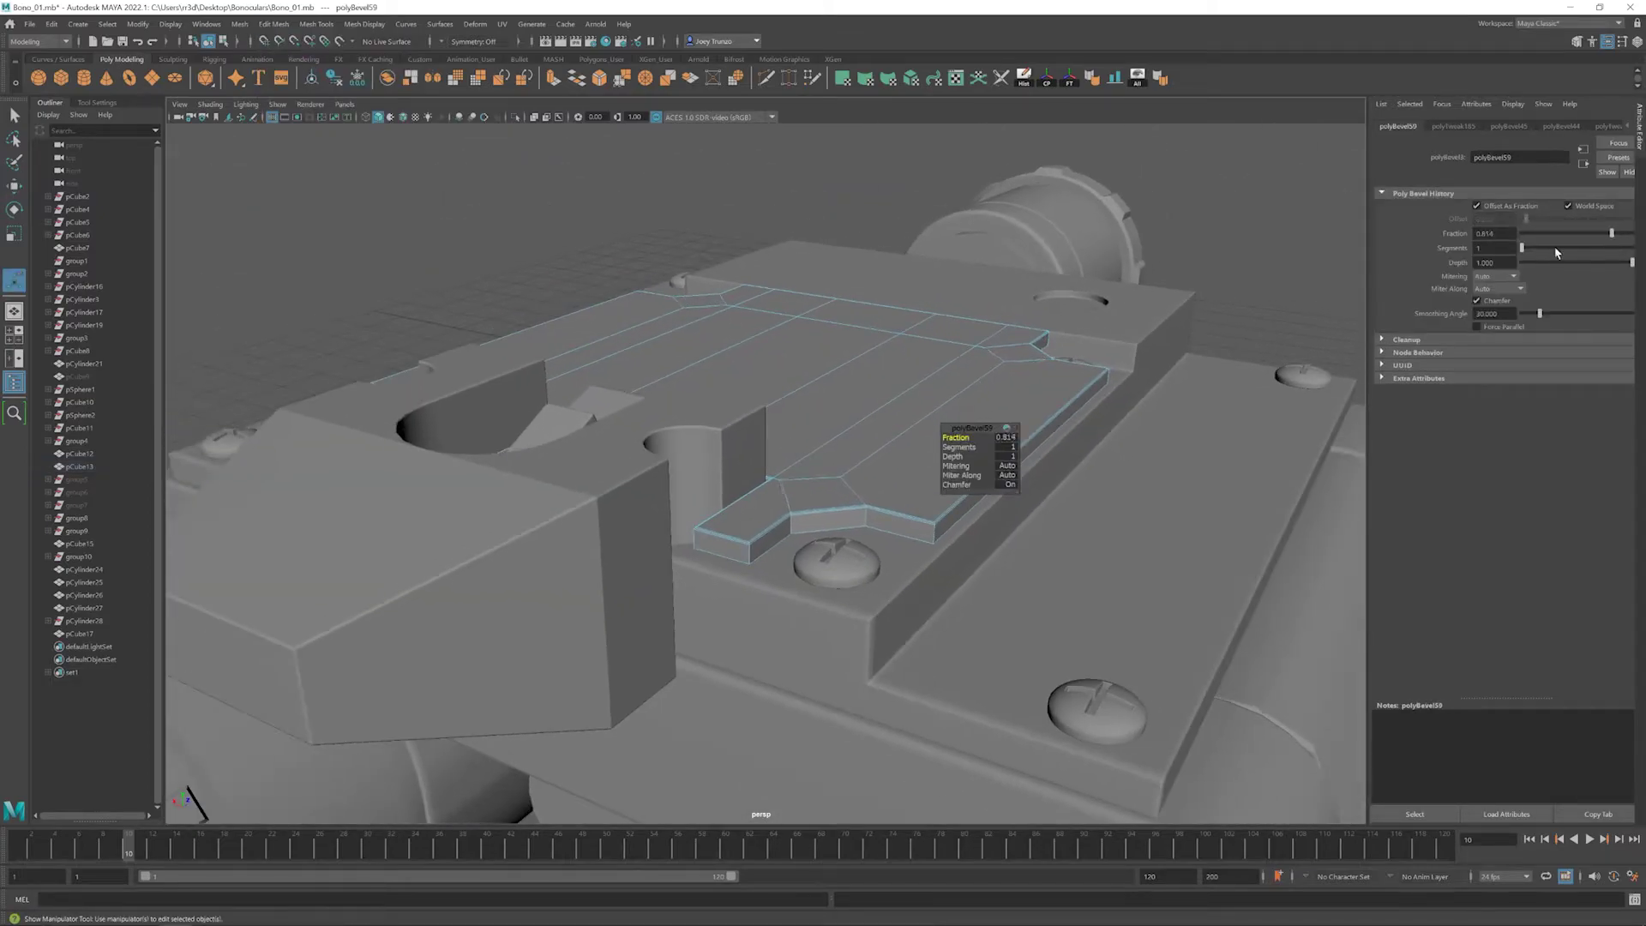
pyautogui.keyDown('alt'); pyautogui.moveTo(669, 411); pyautogui.dragTo(755, 446); pyautogui.keyUp('alt')
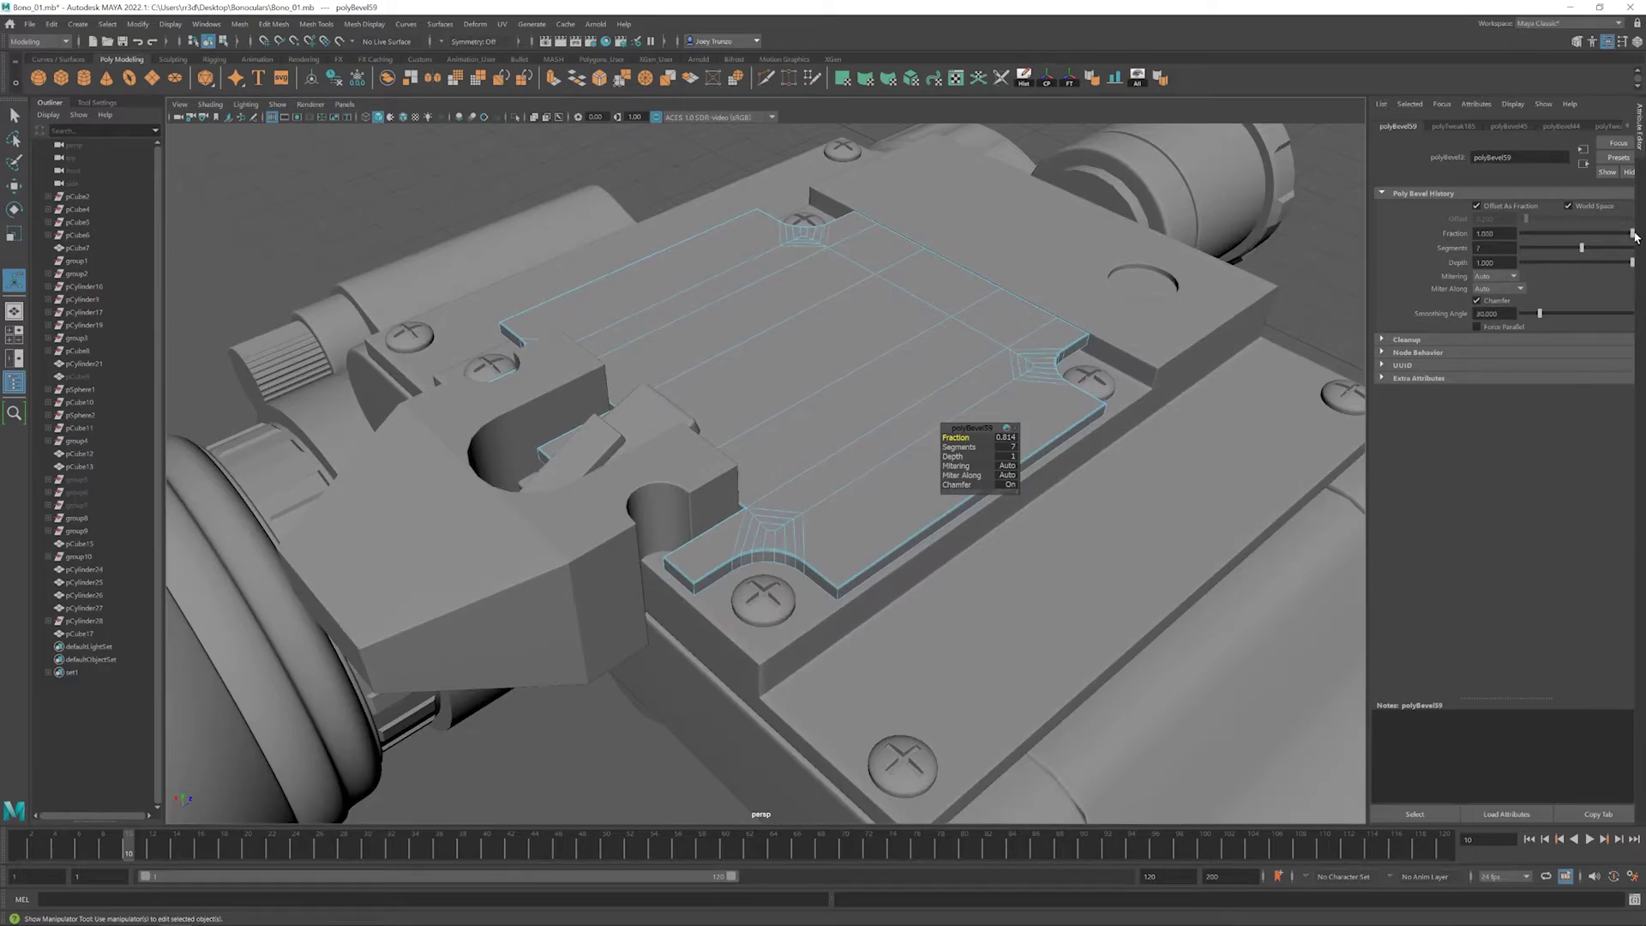
pyautogui.keyDown('alt'); pyautogui.moveTo(857, 360); pyautogui.dragTo(735, 397); pyautogui.keyUp('alt')
pyautogui.click(1115, 215)
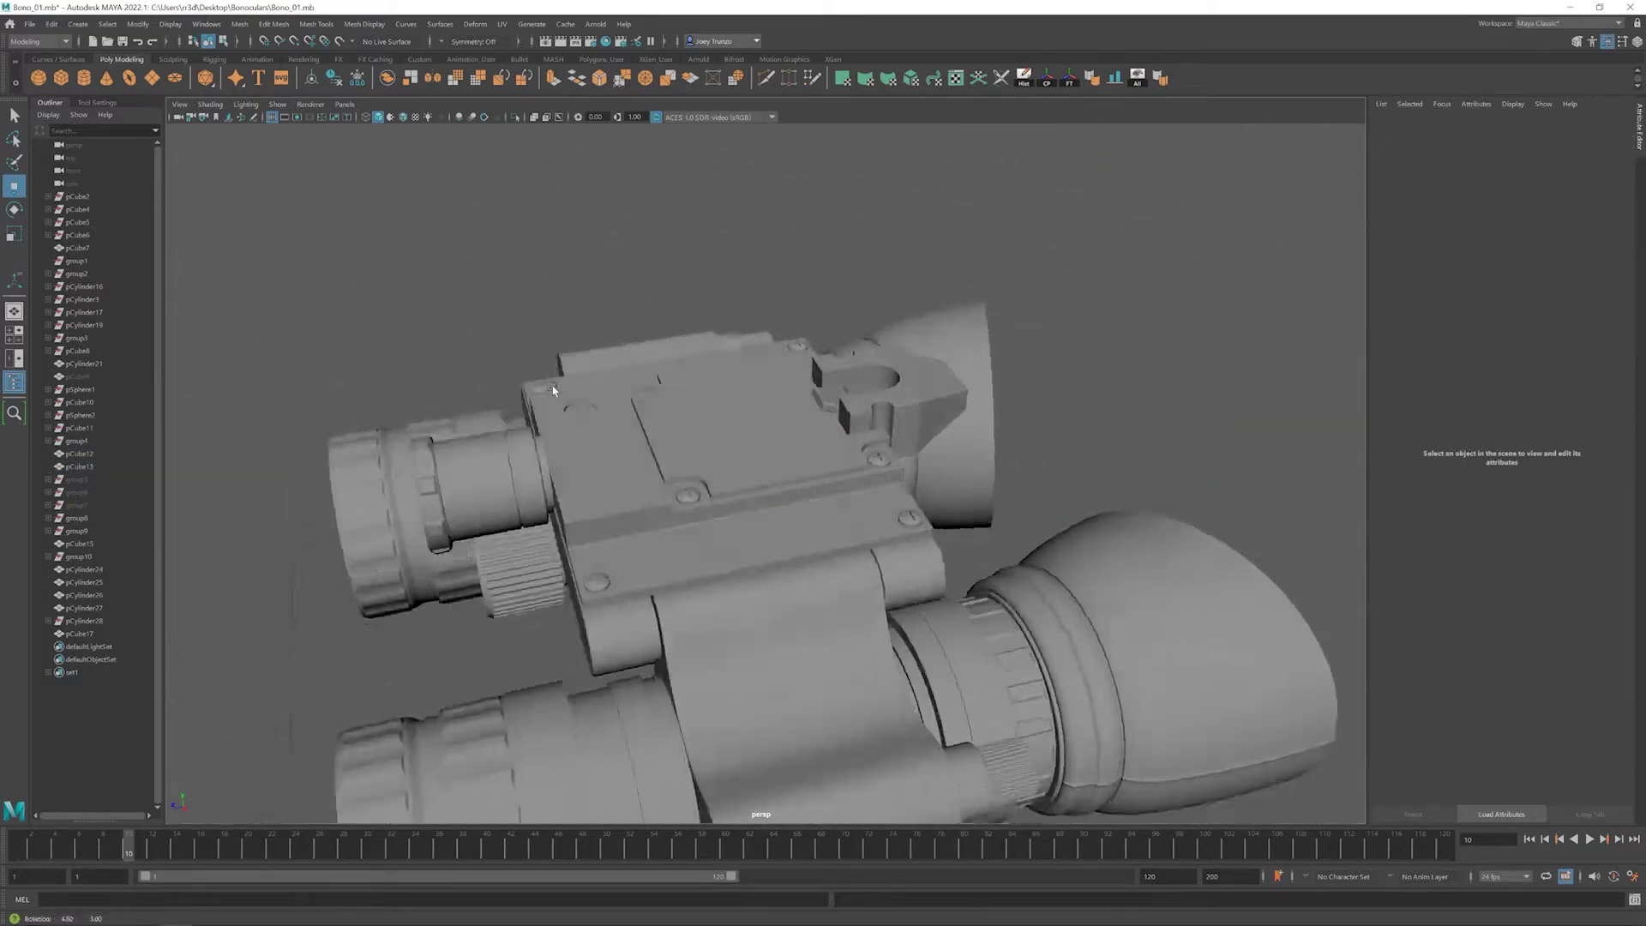
# - Select the cover plate's outer vertical corner edges all around and bevel them with fraction 0.229 and 2 segments
pyautogui.keyDown('alt'); pyautogui.moveTo(857, 514); pyautogui.dragTo(964, 544, button='right'); pyautogui.keyUp('alt')
pyautogui.click(857, 480)
pyautogui.scroll(5, 830, 512)
pyautogui.click(830, 512)
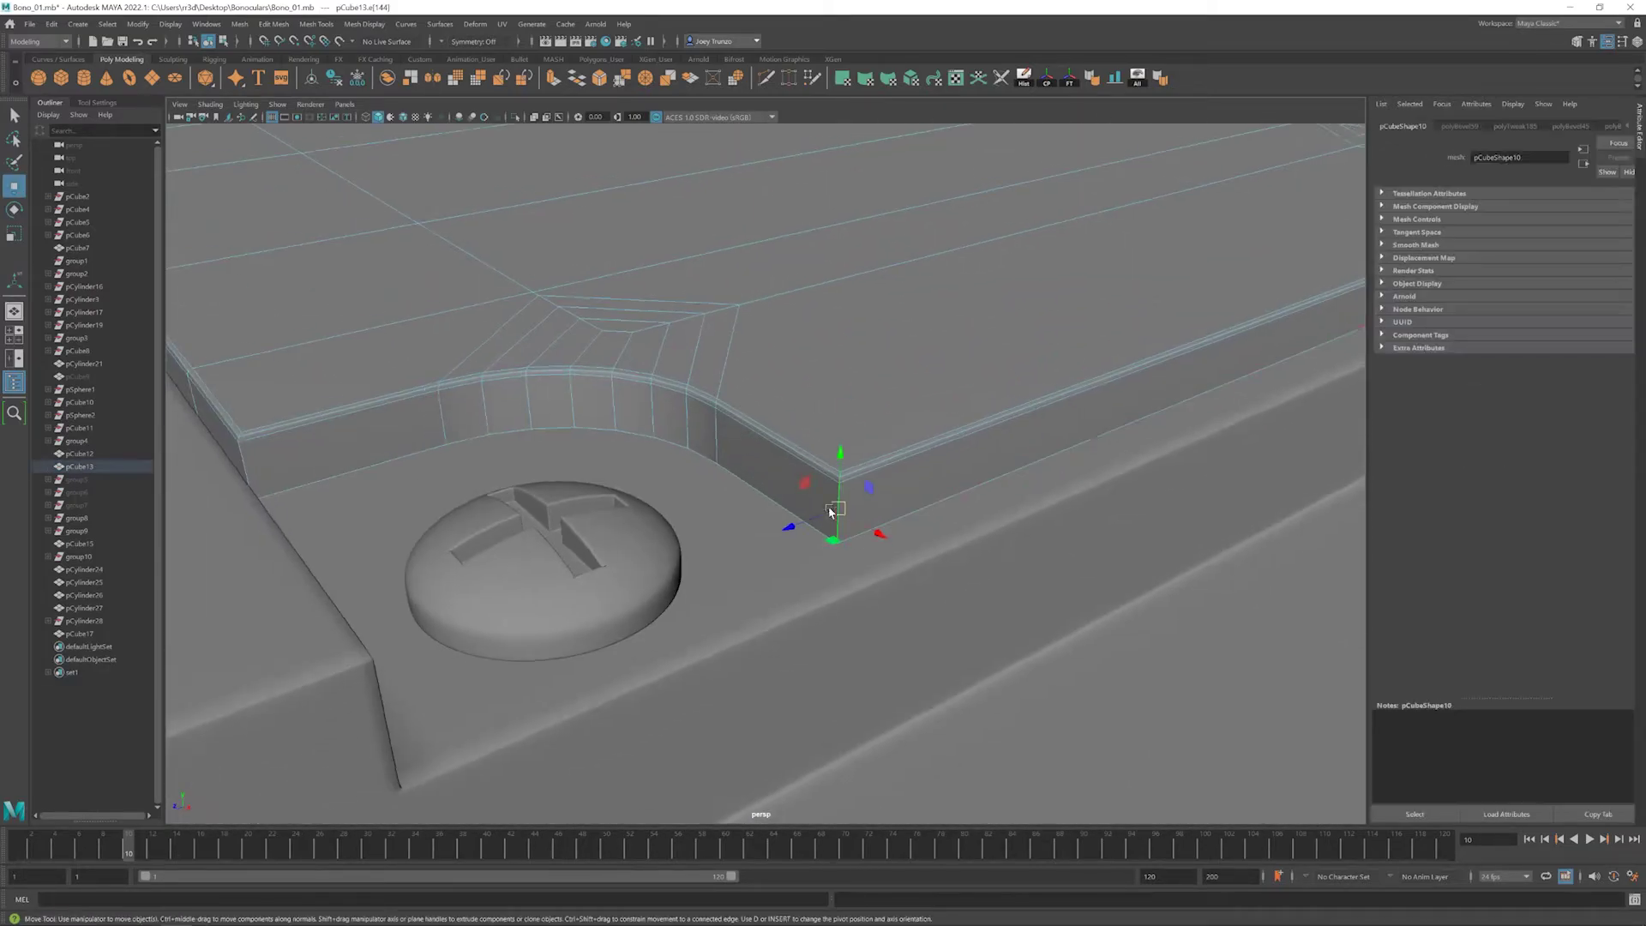
pyautogui.keyDown('alt'); pyautogui.moveTo(251, 480); pyautogui.dragTo(1051, 378); pyautogui.keyUp('alt')
pyautogui.keyDown('alt'); pyautogui.moveTo(1029, 274); pyautogui.dragTo(816, 471); pyautogui.keyUp('alt')
pyautogui.keyDown('alt'); pyautogui.moveTo(815, 470); pyautogui.dragTo(1118, 598, button='right'); pyautogui.keyUp('alt')
pyautogui.keyDown('alt'); pyautogui.moveTo(1118, 599); pyautogui.dragTo(887, 354); pyautogui.keyUp('alt')
pyautogui.hotkey('alt', 'shift')
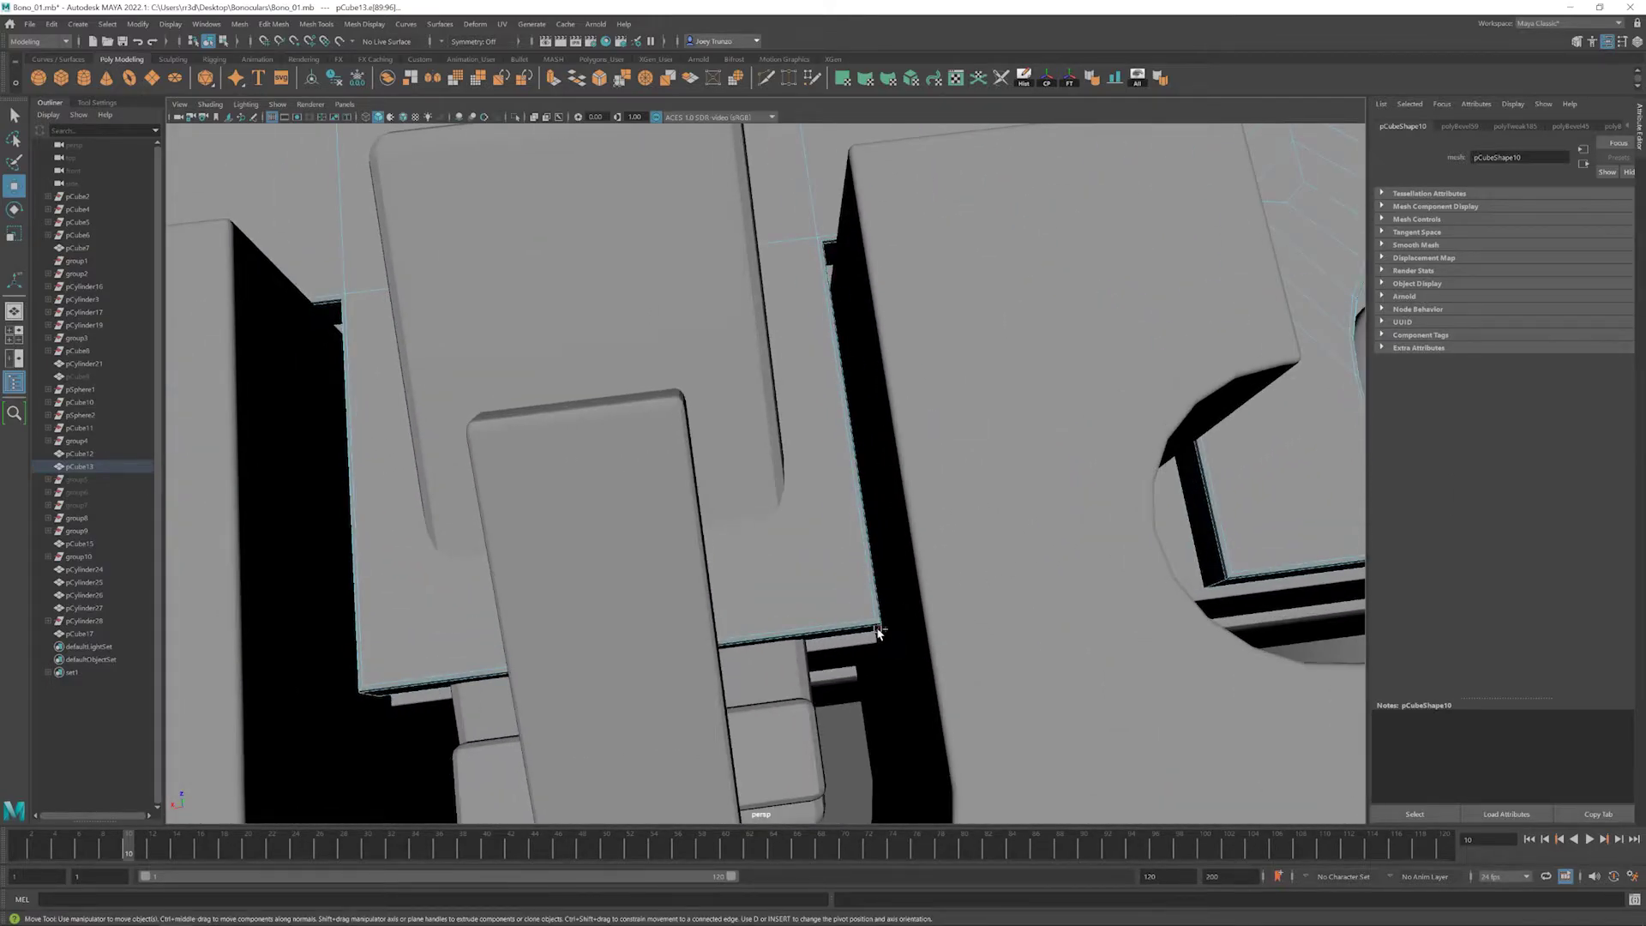
pyautogui.keyDown('alt'); pyautogui.moveTo(877, 632); pyautogui.dragTo(661, 551); pyautogui.keyUp('alt')
pyautogui.doubleClick(789, 649)
pyautogui.keyDown('alt'); pyautogui.moveTo(662, 551); pyautogui.dragTo(1064, 584, button='right'); pyautogui.keyUp('alt')
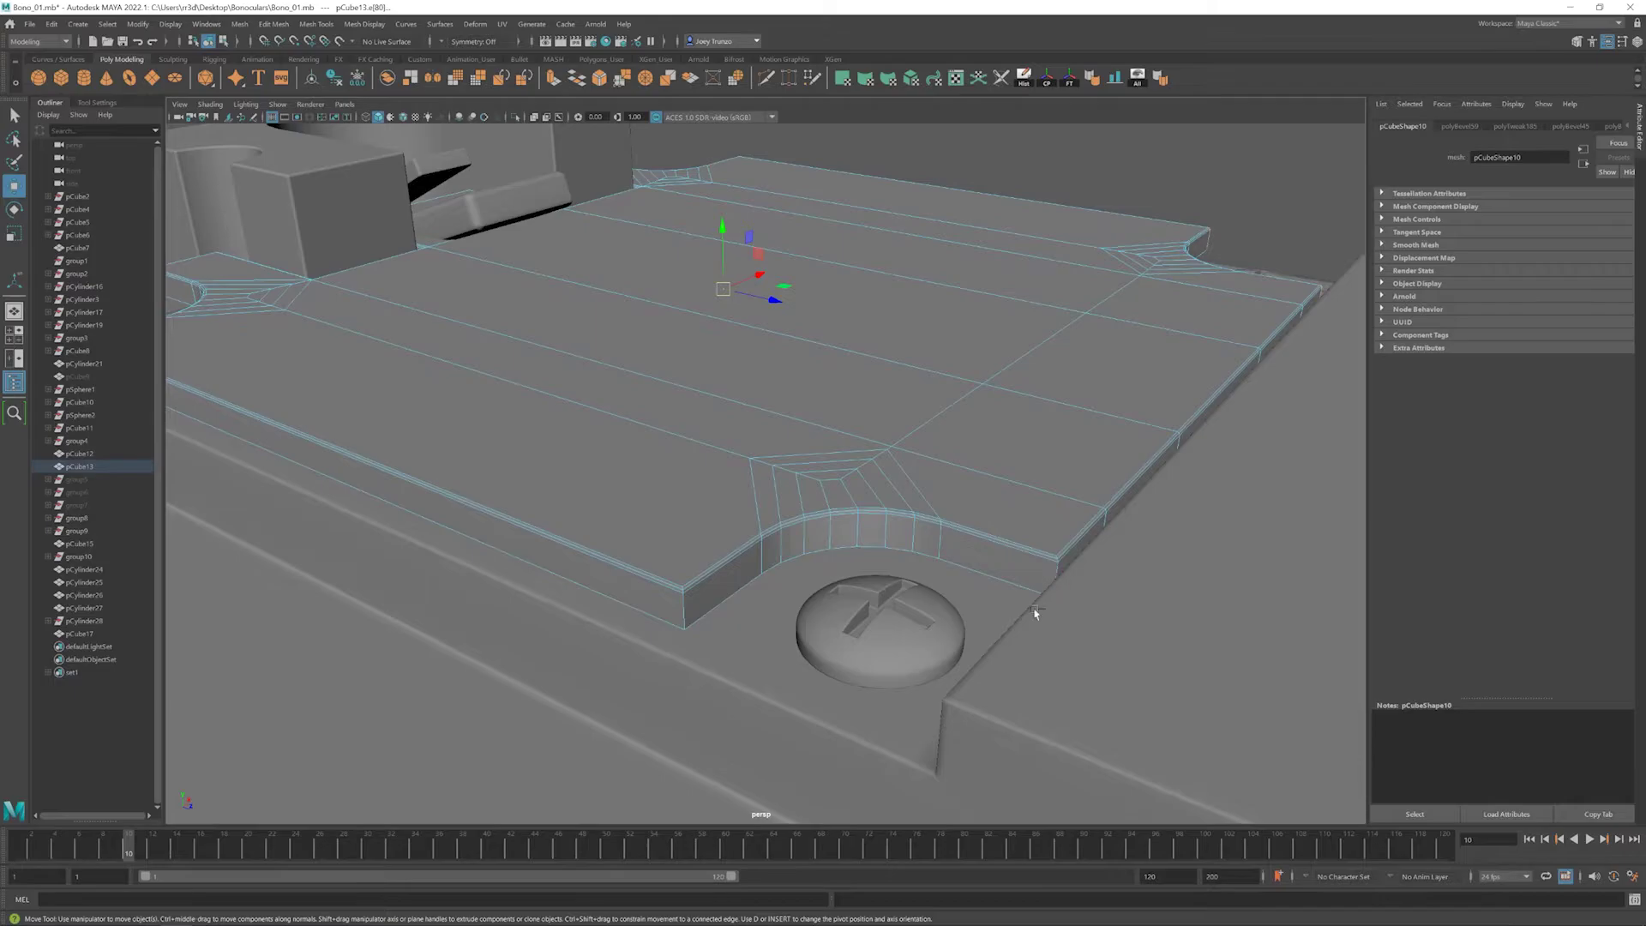
pyautogui.keyDown('alt'); pyautogui.moveTo(1035, 613); pyautogui.dragTo(1041, 624); pyautogui.keyUp('alt')
pyautogui.hotkey('ctrl', 'z')
pyautogui.keyDown('alt'); pyautogui.moveTo(705, 625); pyautogui.dragTo(652, 531); pyautogui.keyUp('alt')
pyautogui.click(274, 24)
pyautogui.click(292, 64)
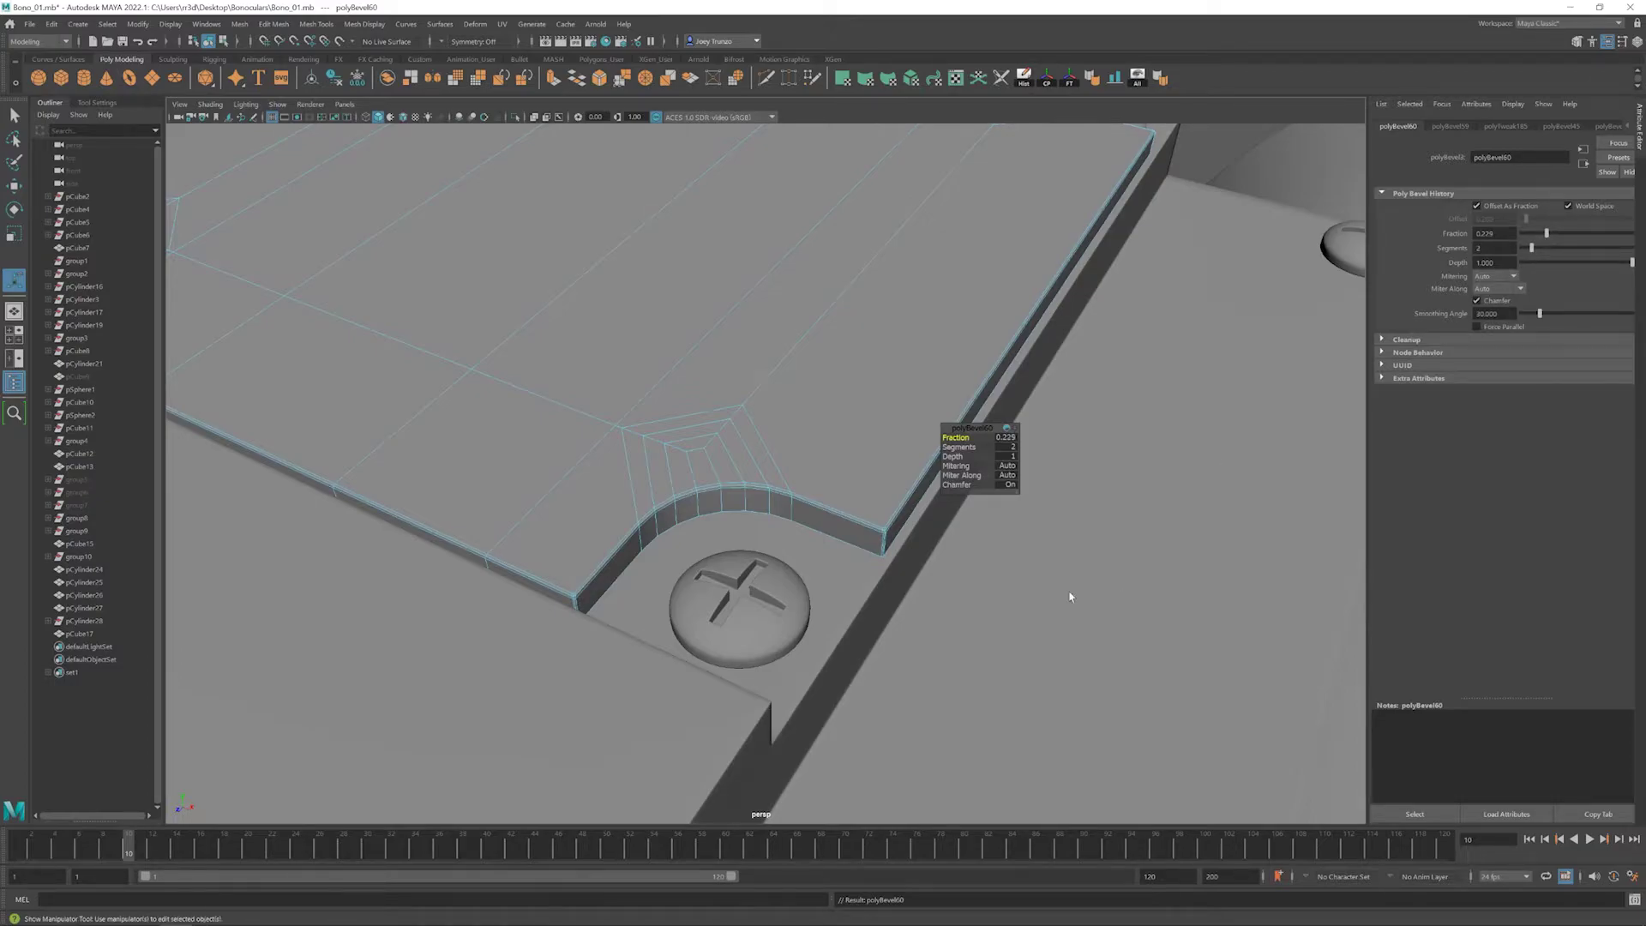
# - Examine the rounded cover plate corners, the overall binoculars and the small front lens and ribbed knob
pyautogui.scroll(-10, 1070, 598)
pyautogui.press('w')
pyautogui.keyDown('alt'); pyautogui.moveTo(857, 343); pyautogui.dragTo(566, 426); pyautogui.keyUp('alt')
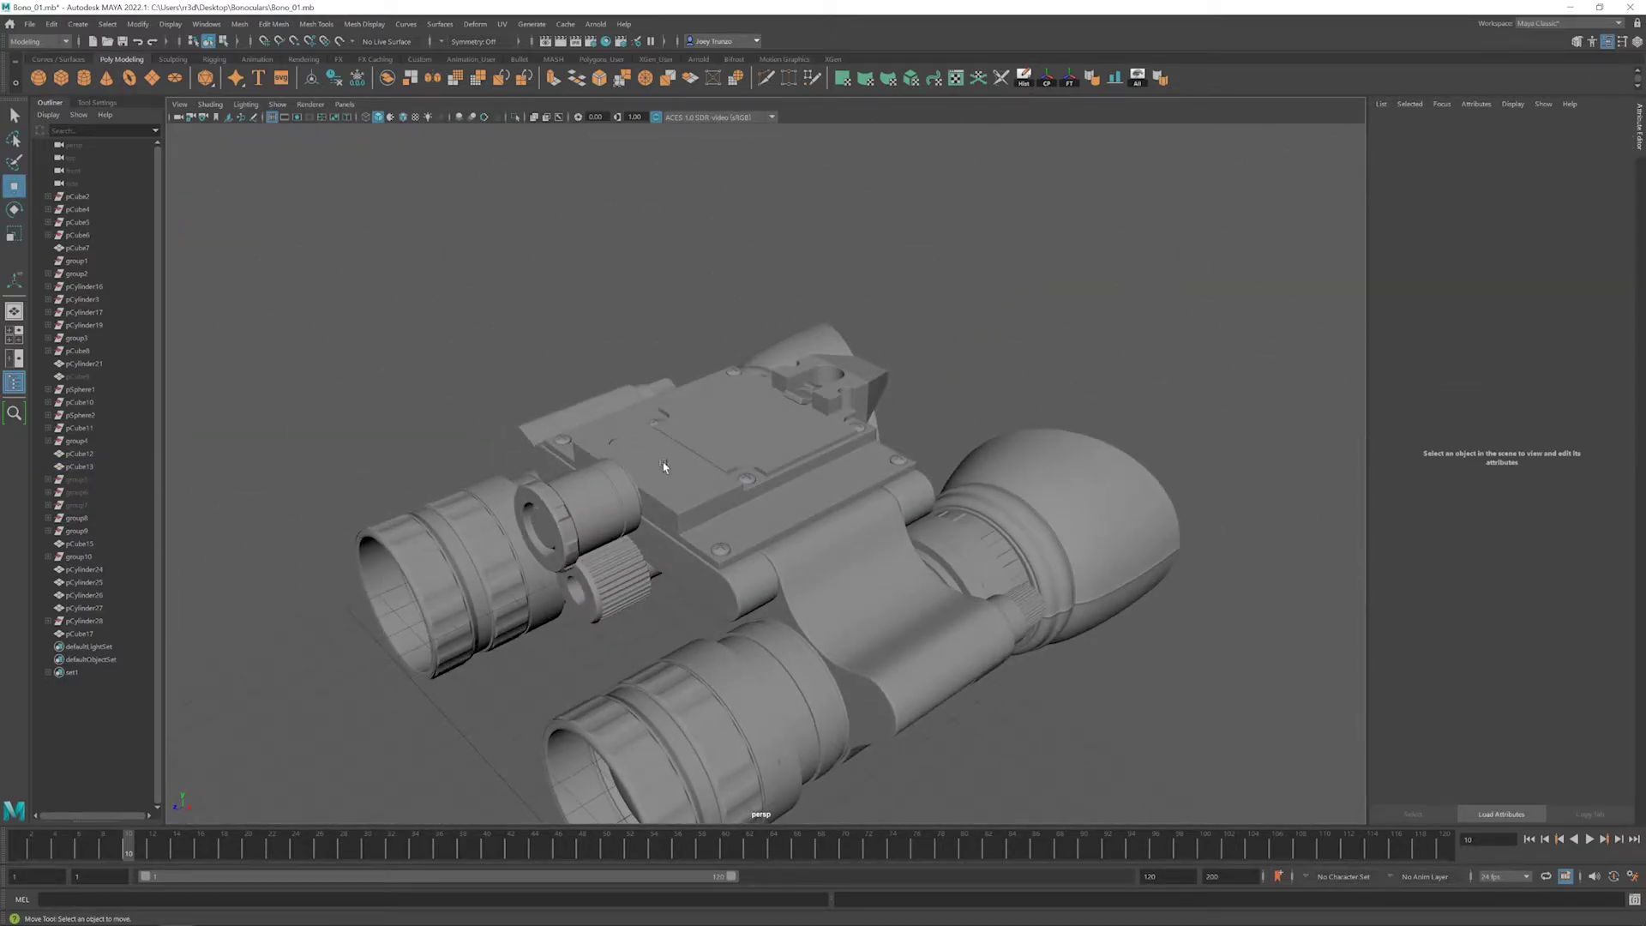
pyautogui.keyDown('alt'); pyautogui.moveTo(665, 466); pyautogui.dragTo(780, 477); pyautogui.keyUp('alt')
pyautogui.scroll(8, 634, 497)
pyautogui.click(660, 503)
pyautogui.scroll(-10, 699, 476)
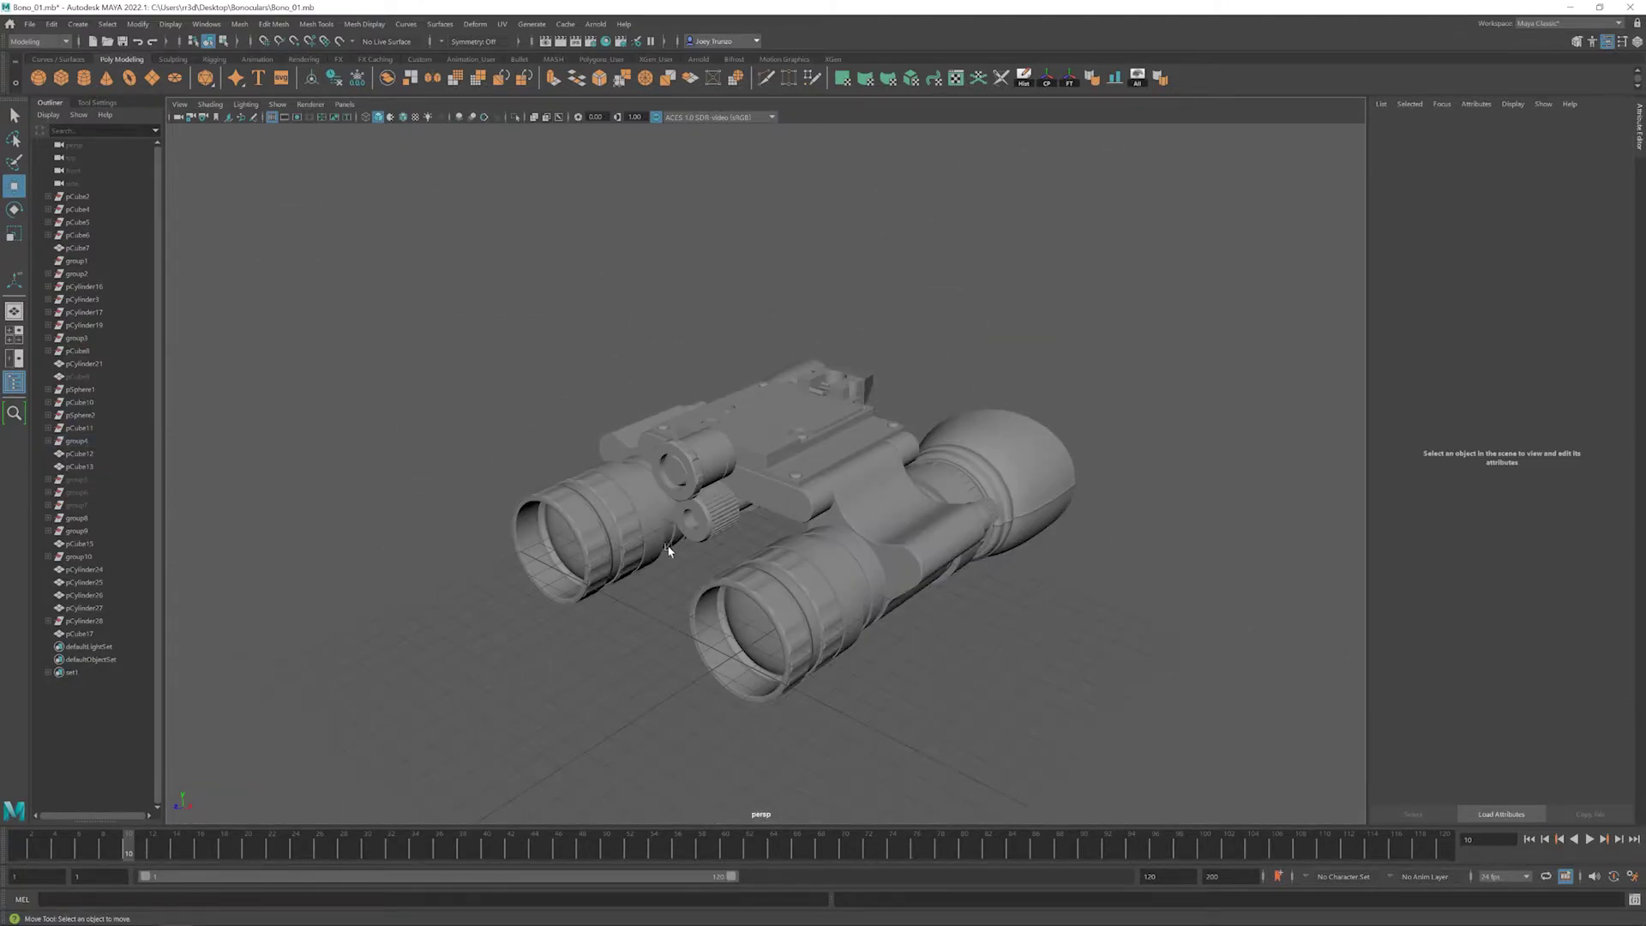
pyautogui.scroll(5, 1007, 649)
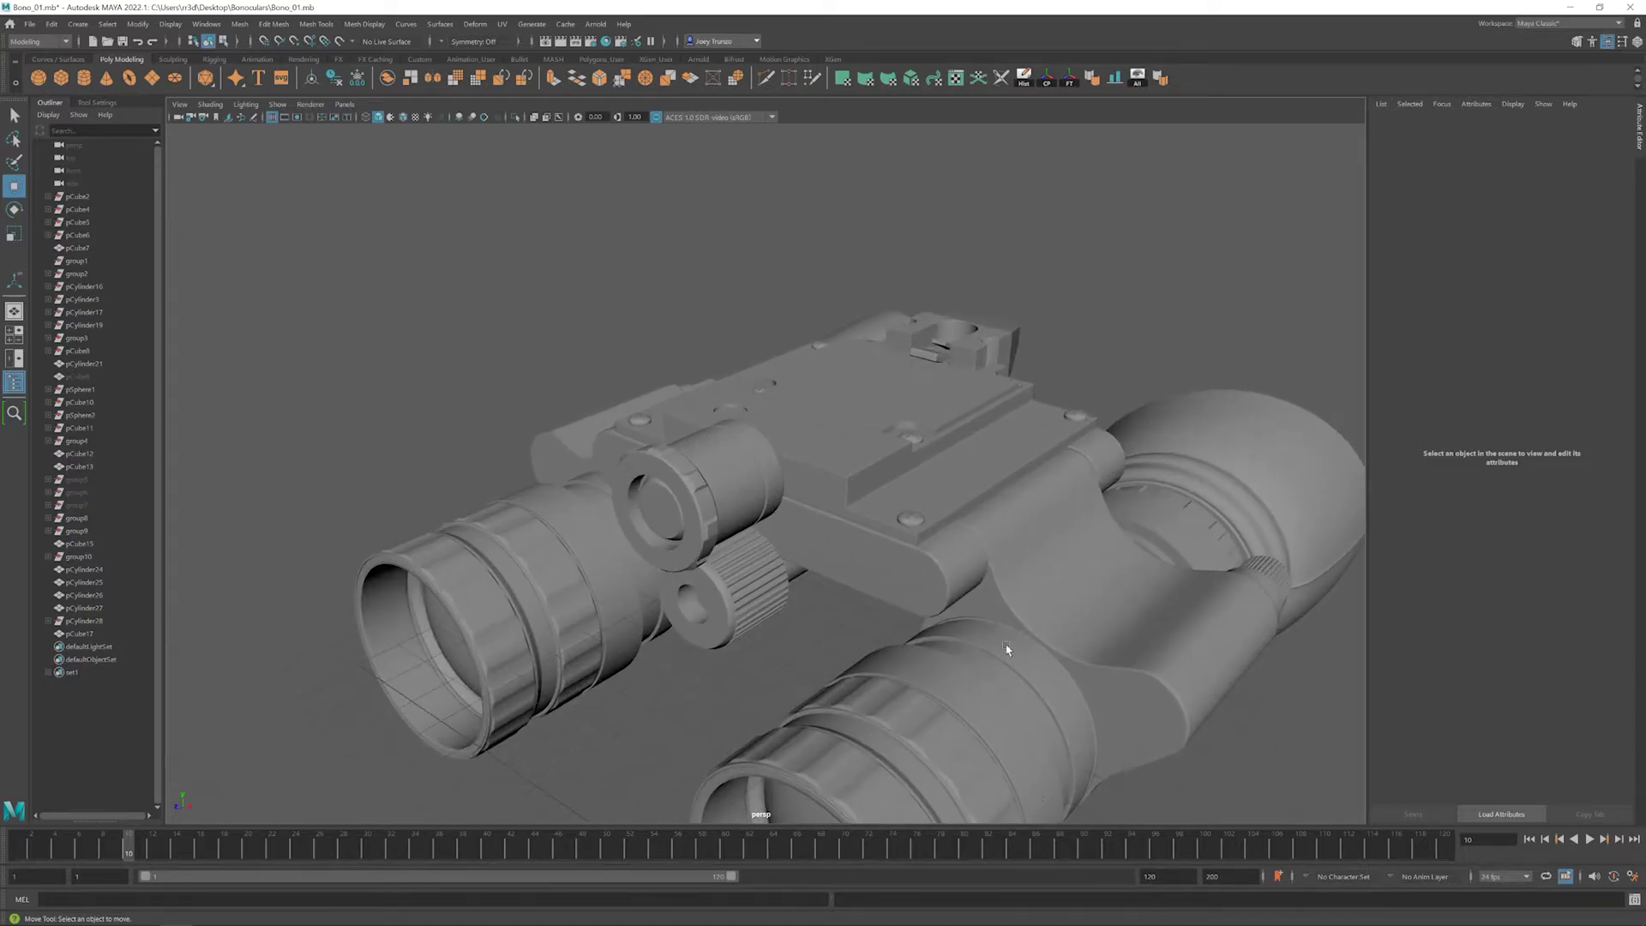
pyautogui.keyDown('alt'); pyautogui.moveTo(785, 585); pyautogui.dragTo(712, 474); pyautogui.keyUp('alt')
pyautogui.click(710, 471)
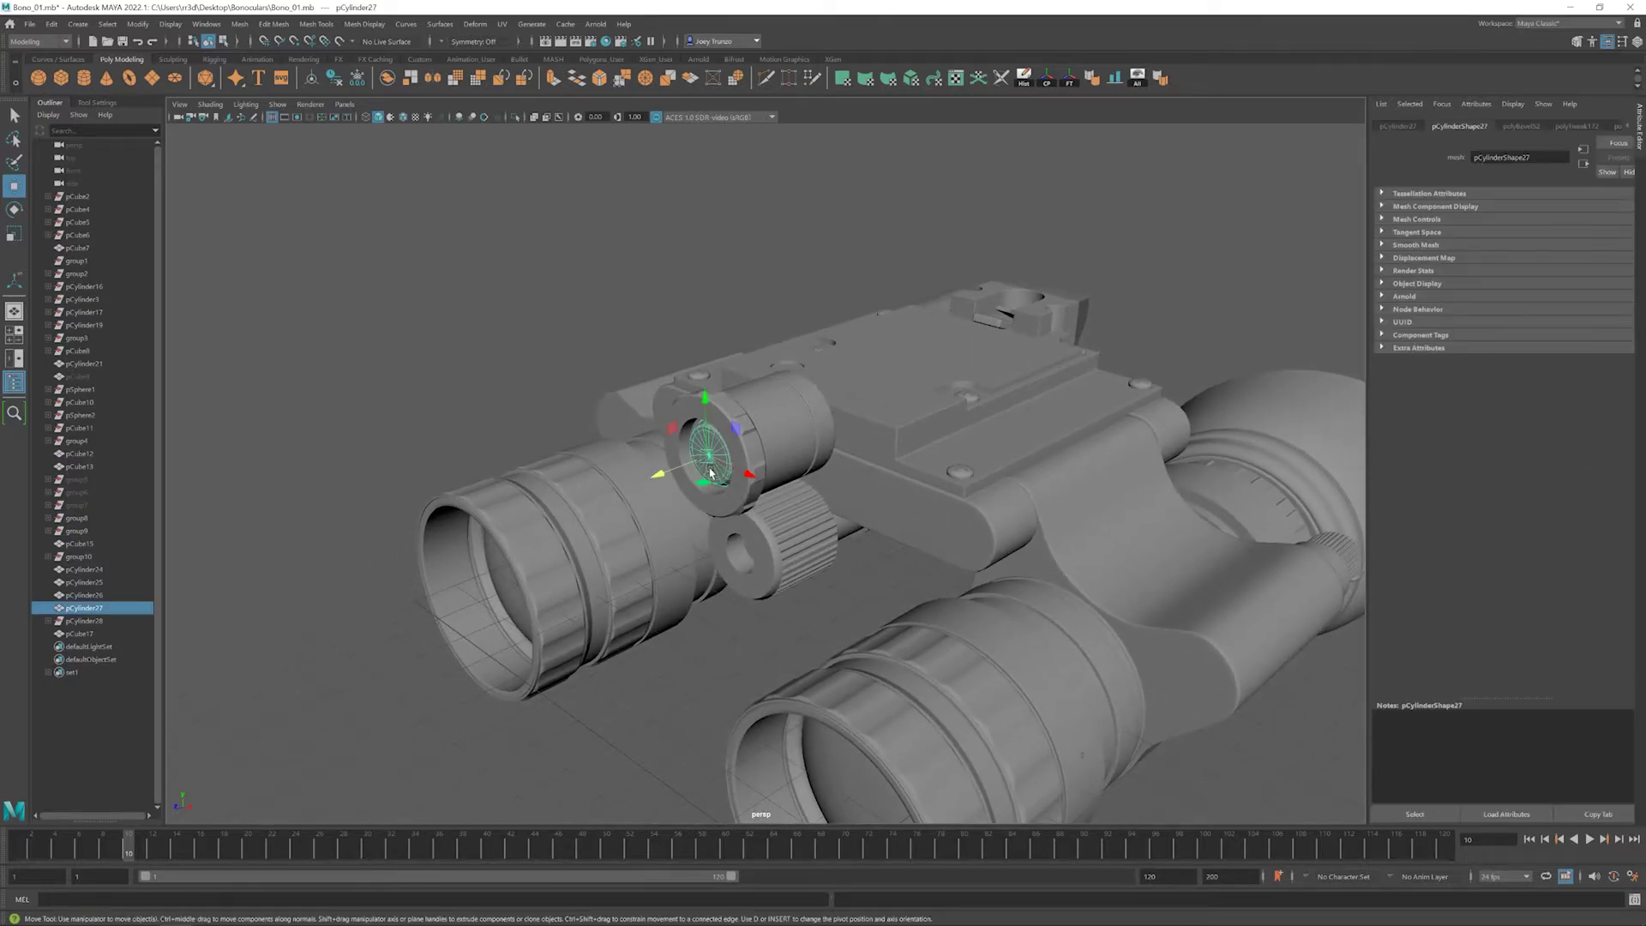
pyautogui.press('w')
pyautogui.click(750, 550)
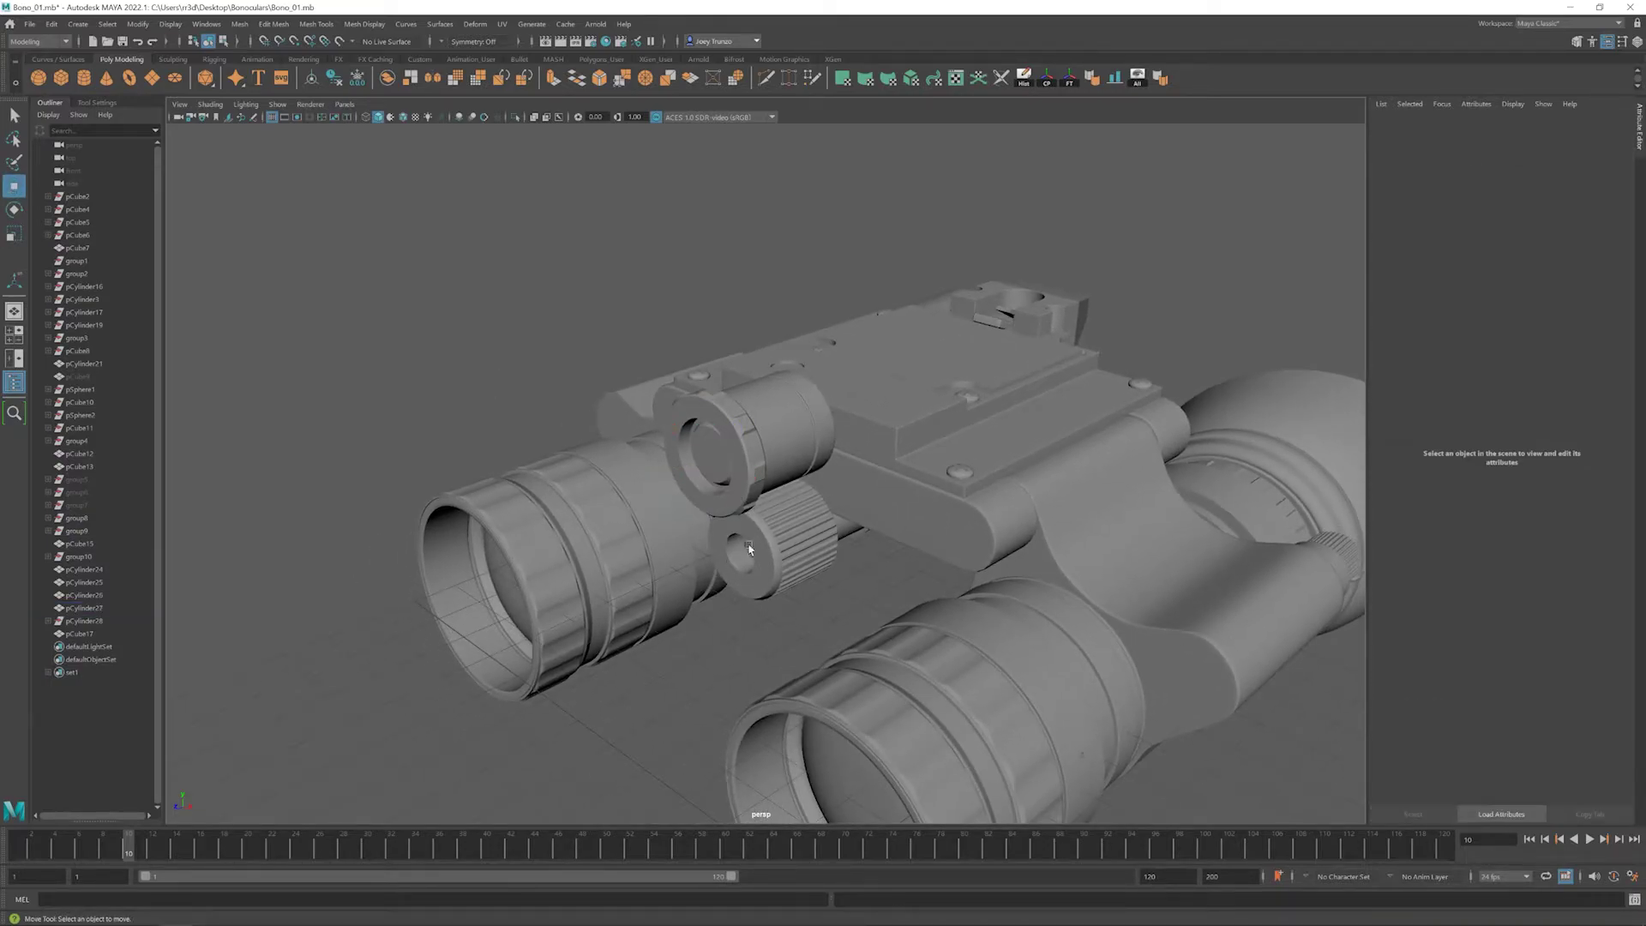
pyautogui.keyDown('alt'); pyautogui.moveTo(753, 542); pyautogui.dragTo(716, 532); pyautogui.keyUp('alt')
# - Create a cylinder aligned to the ribbed knob, rotate it 90 degrees, and scale it down in front of the knob's hole
pyautogui.click(712, 529)
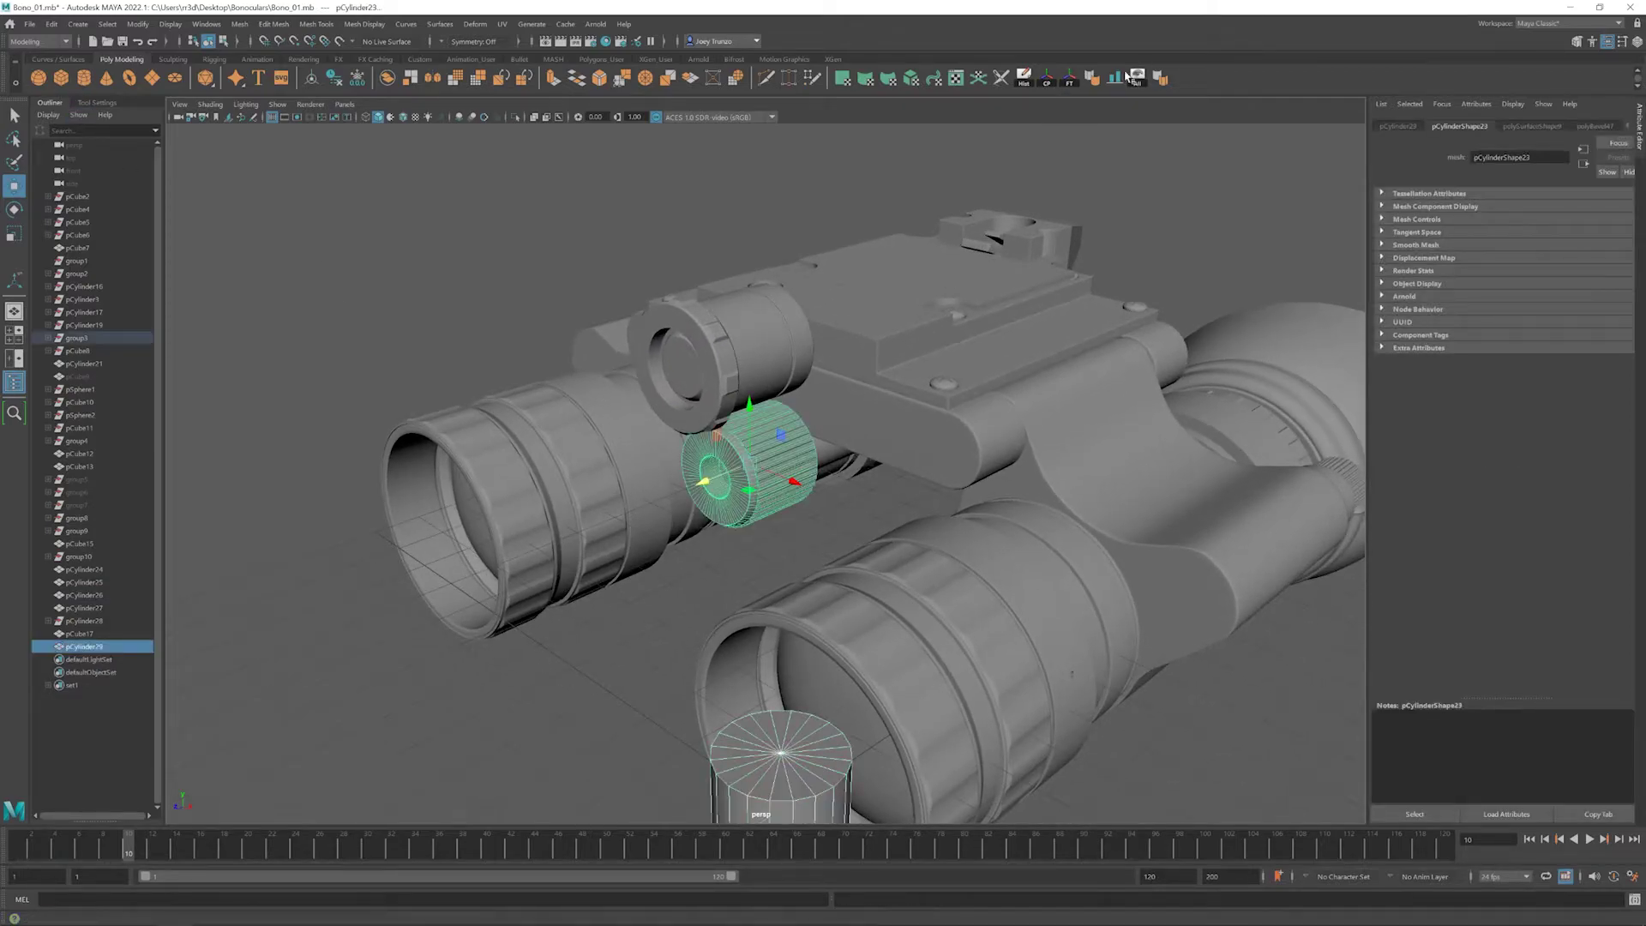
pyautogui.press('e')
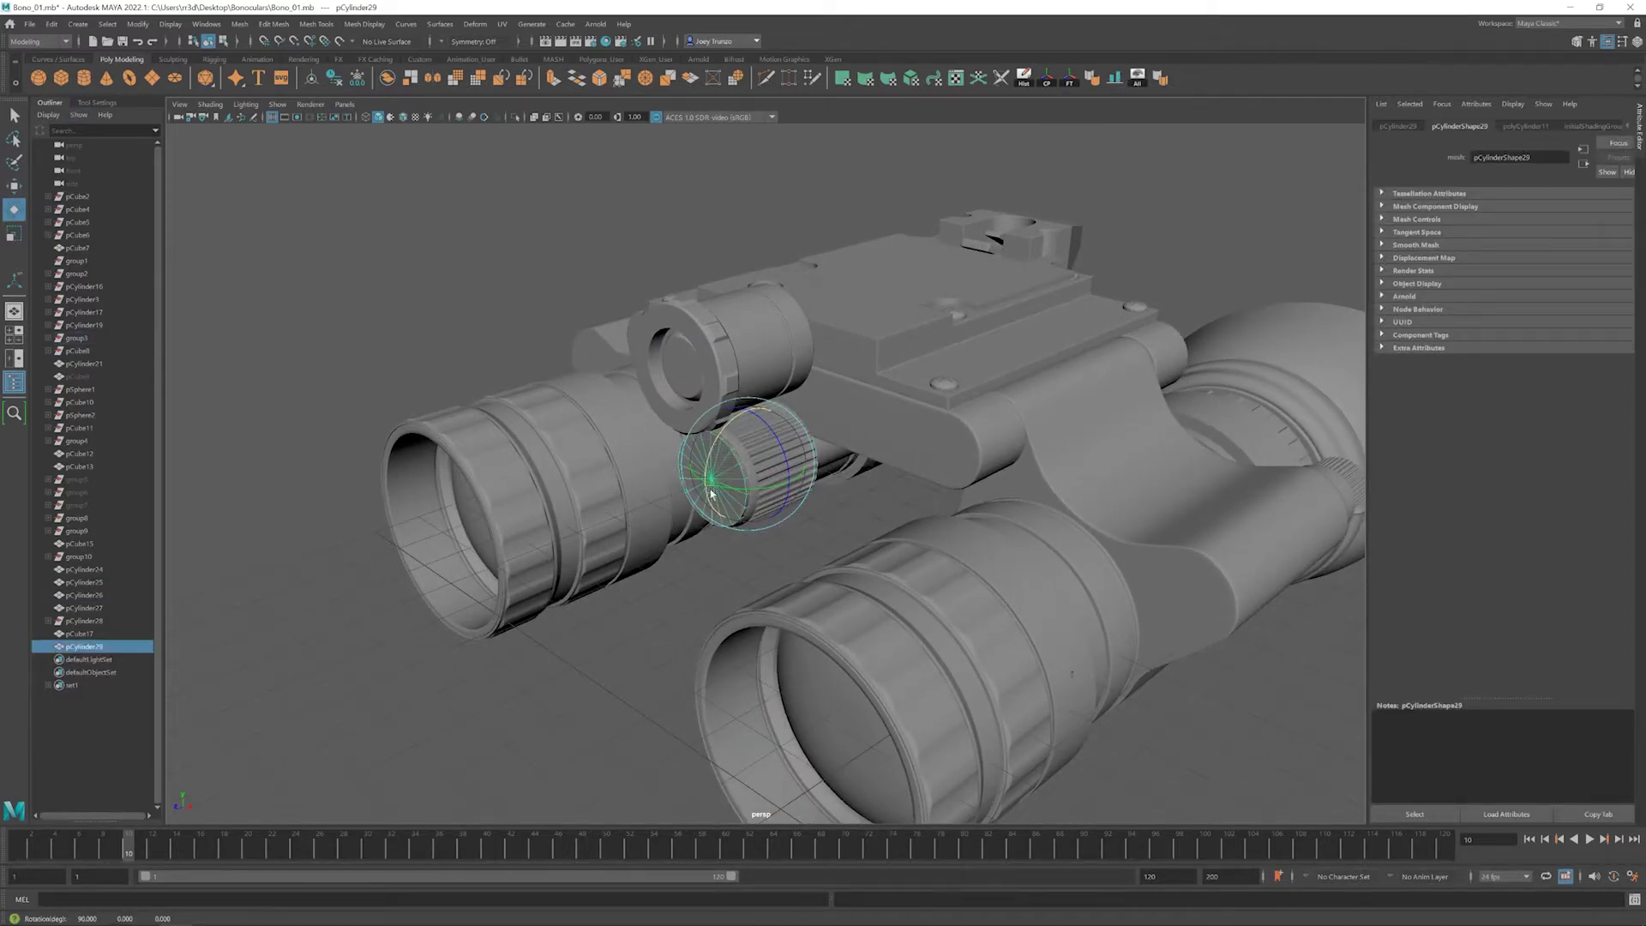
pyautogui.press('r')
pyautogui.press('w')
pyautogui.click(697, 478)
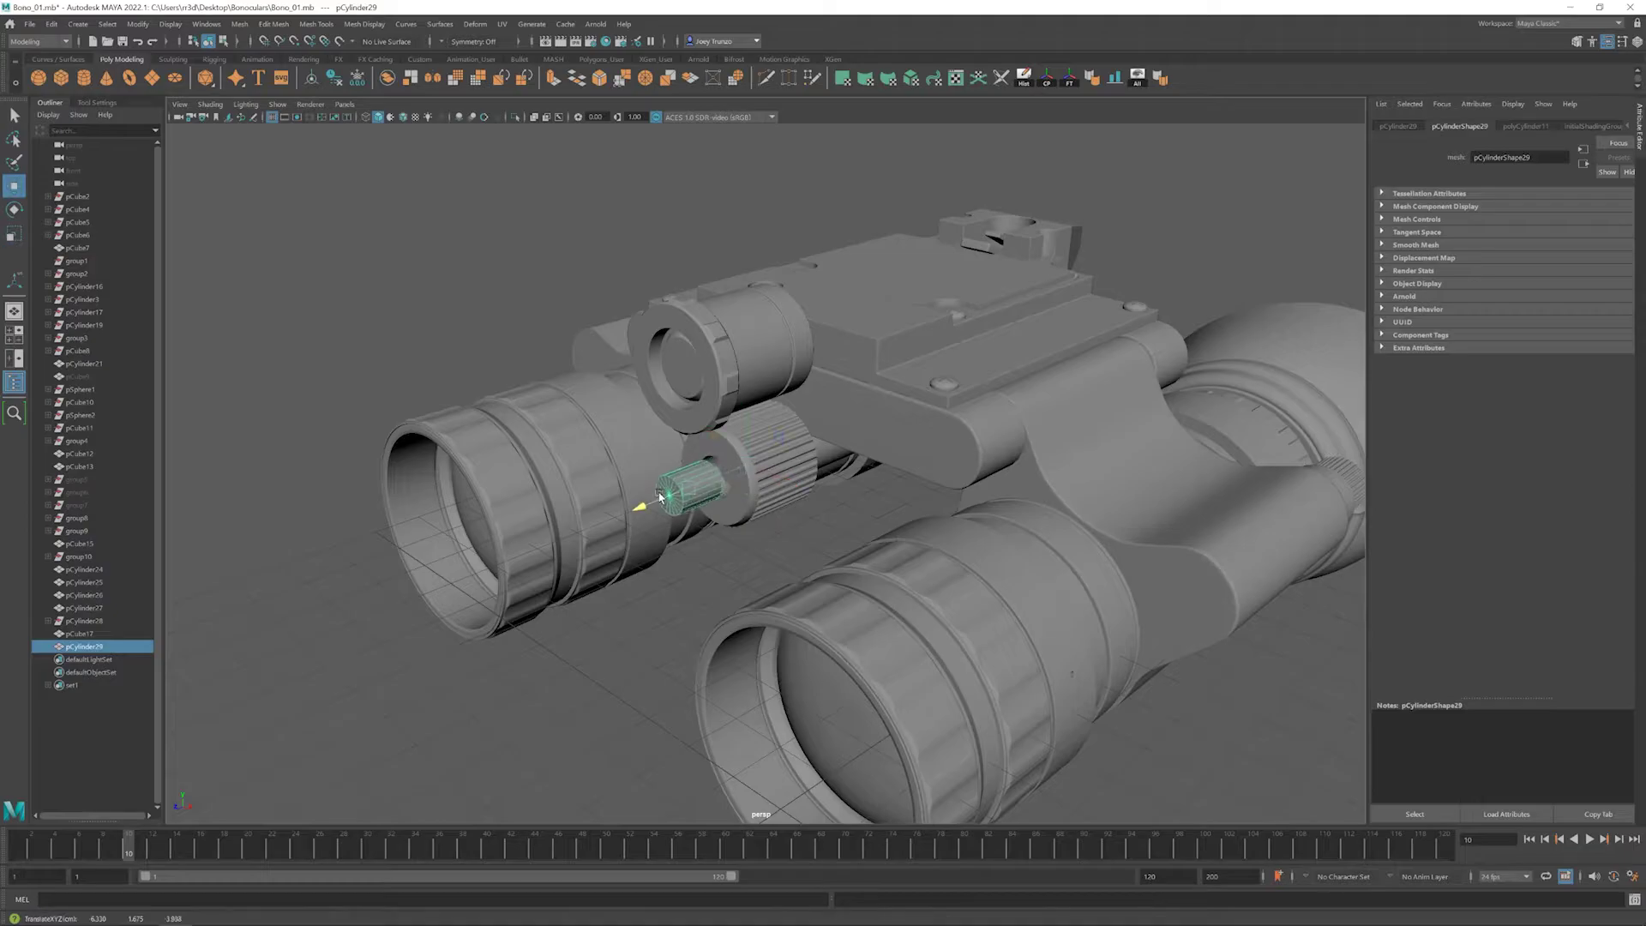
# - Select the inner wall faces of the ribbed knob's hole and scale them to about 0.77
pyautogui.press('f')
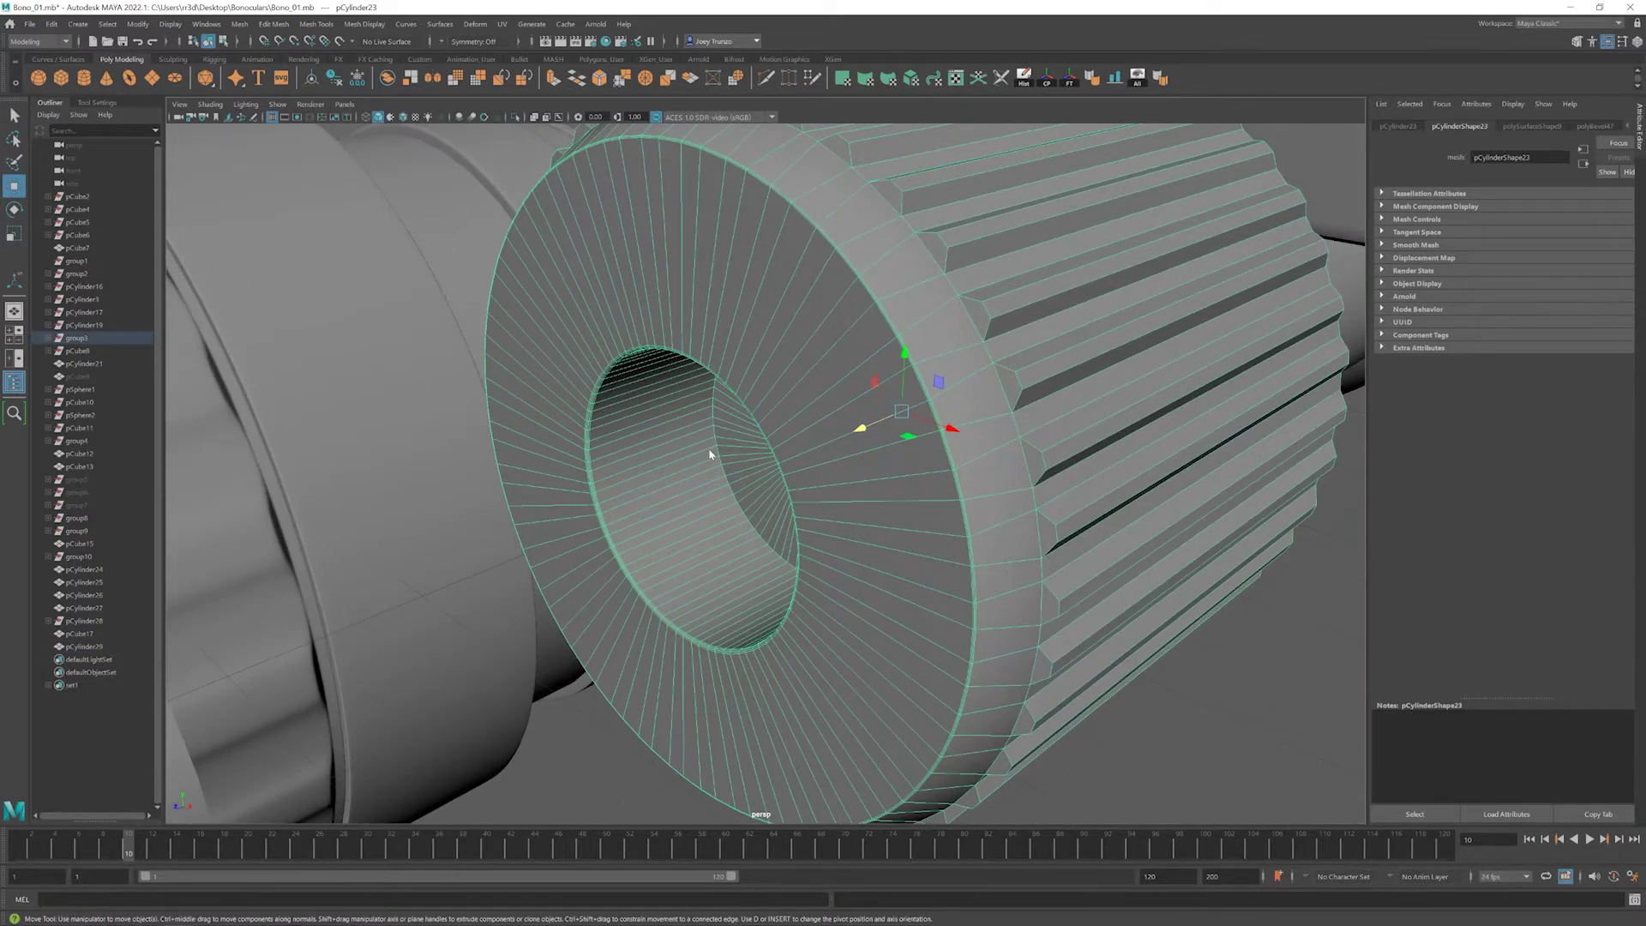
pyautogui.press('F11')
pyautogui.click(691, 496)
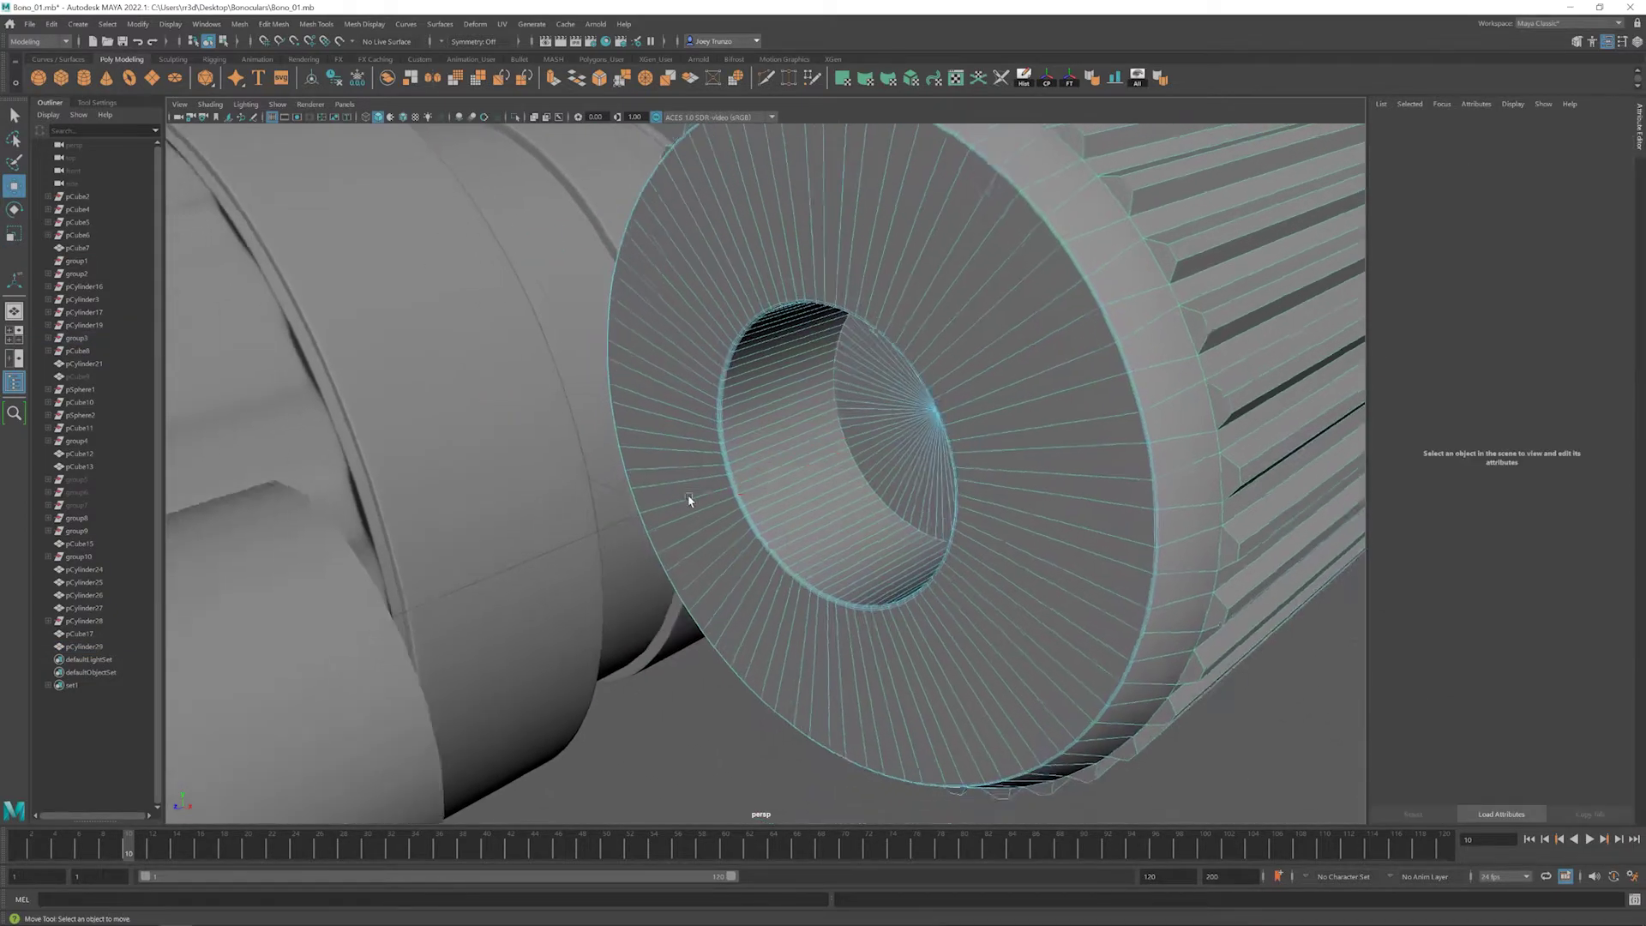
pyautogui.press('f')
pyautogui.keyDown('shift'); pyautogui.doubleClick(707, 487); pyautogui.keyUp('shift')
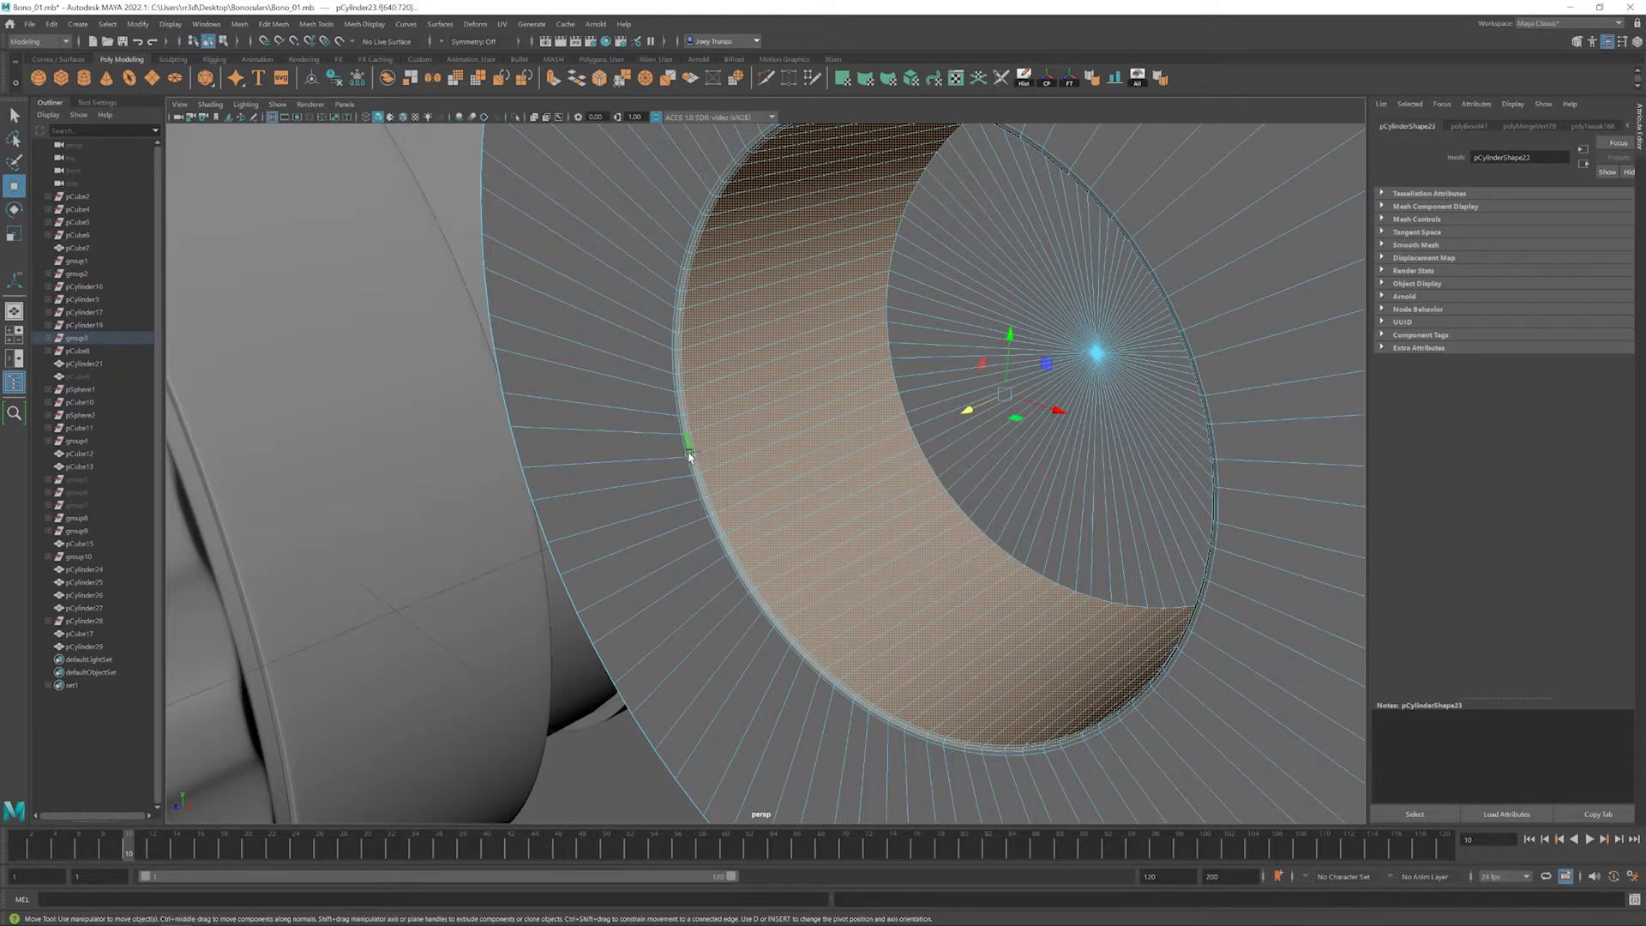
pyautogui.press('r')
pyautogui.scroll(-5, 681, 429)
pyautogui.keyDown('shift'); pyautogui.doubleClick(759, 473); pyautogui.keyUp('shift')
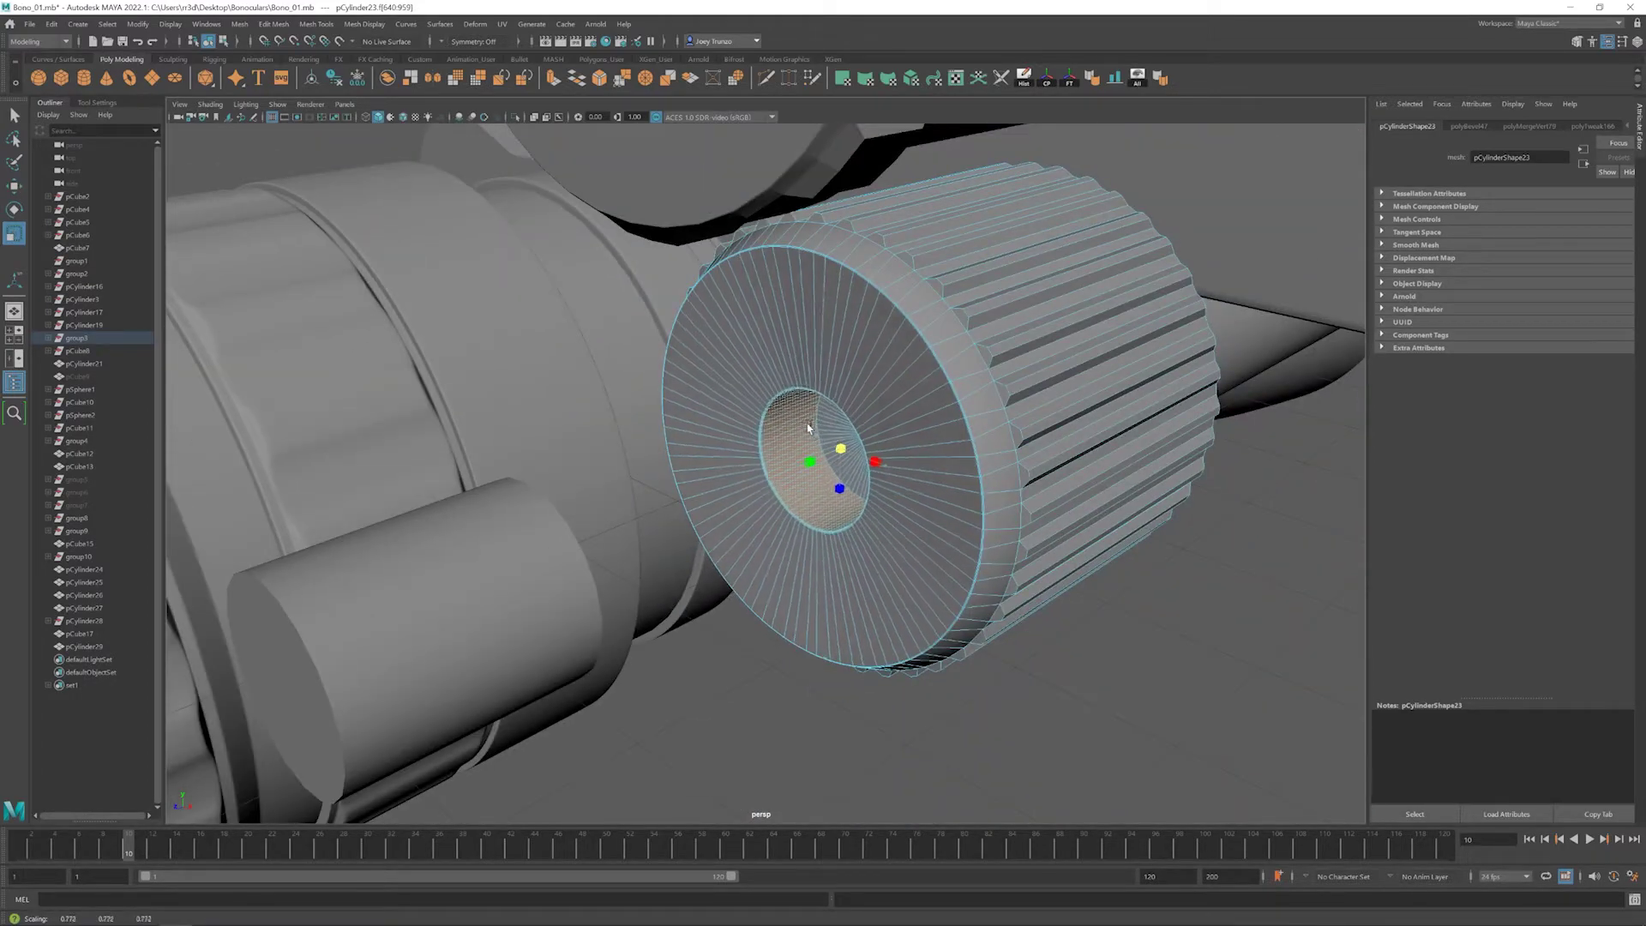
# - Slide the hole's wall faces along the knob's axis in wireframe display, and restore the shaded view
pyautogui.keyDown('alt'); pyautogui.moveTo(759, 473); pyautogui.dragTo(605, 463); pyautogui.keyUp('alt')
pyautogui.scroll(5, 514, 459)
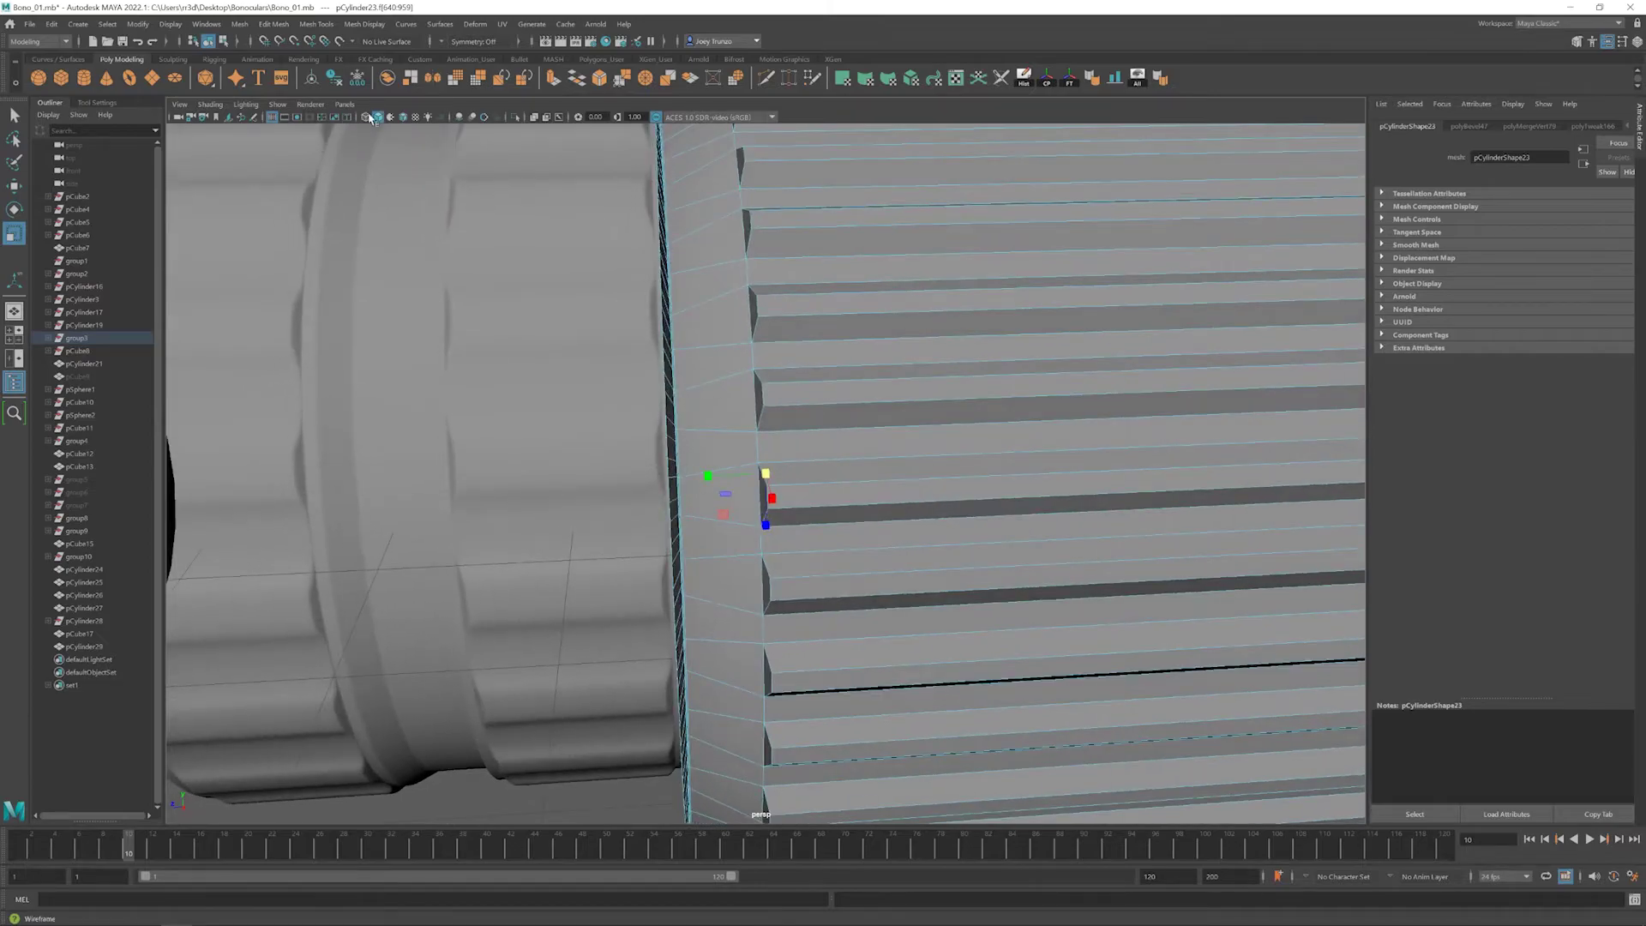
pyautogui.press('4')
pyautogui.scroll(-4, 587, 336)
pyautogui.press('w')
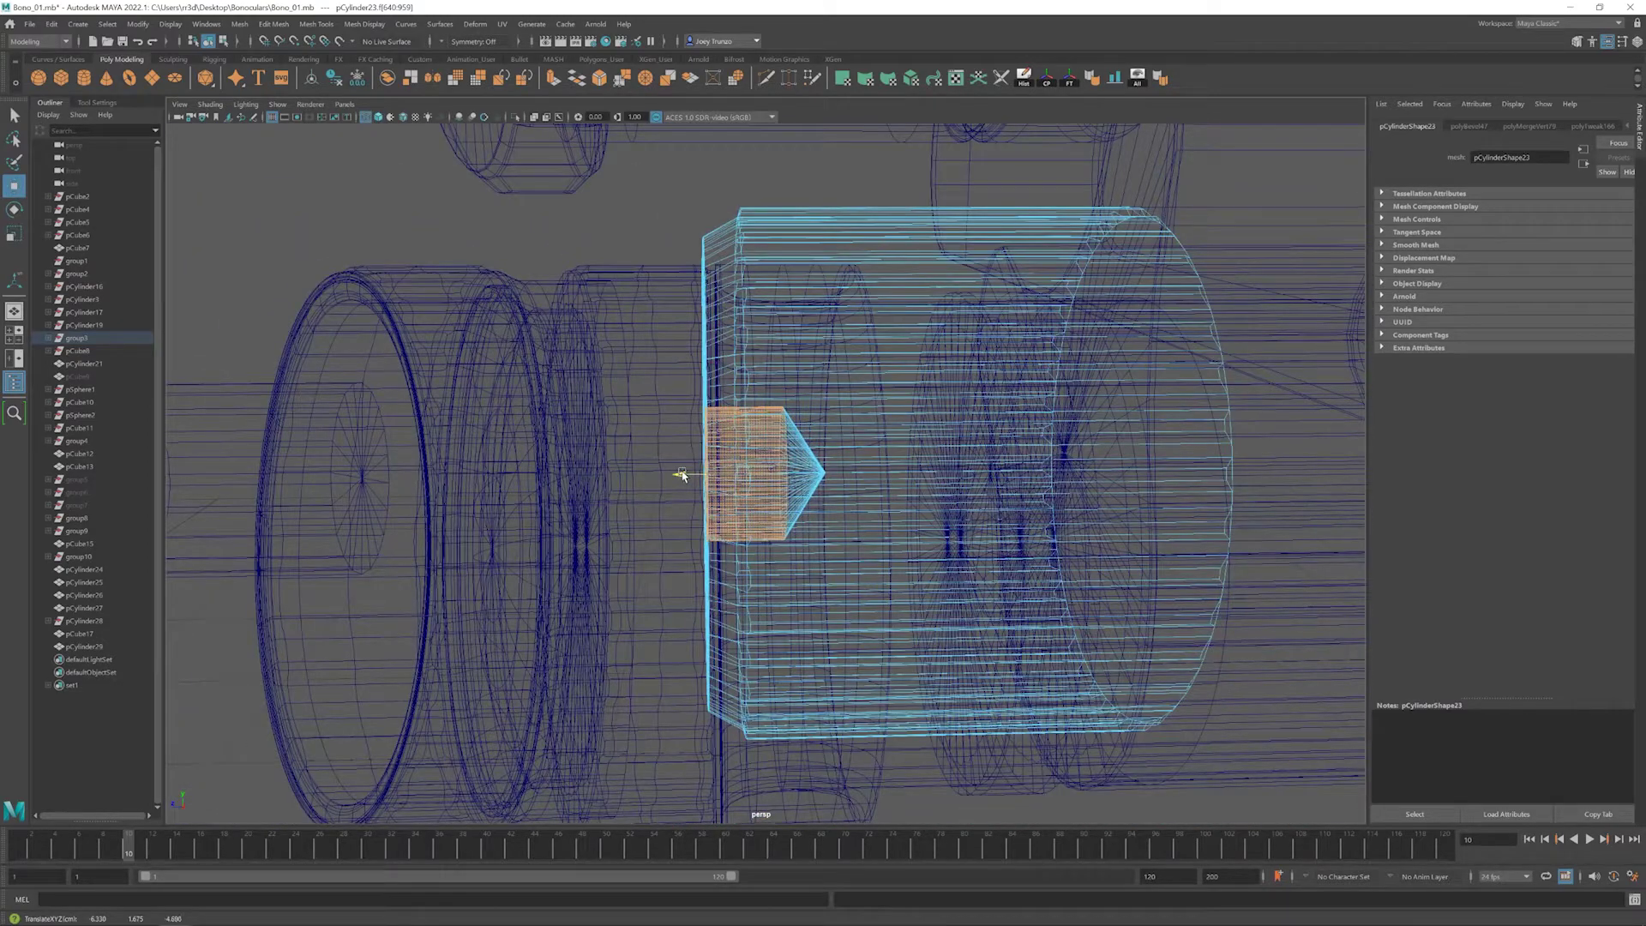
pyautogui.press('F8')
pyautogui.keyDown('alt'); pyautogui.moveTo(791, 464); pyautogui.dragTo(692, 358); pyautogui.keyUp('alt')
pyautogui.press('space')
pyautogui.press('space')
pyautogui.press('5')
pyautogui.click(790, 686)
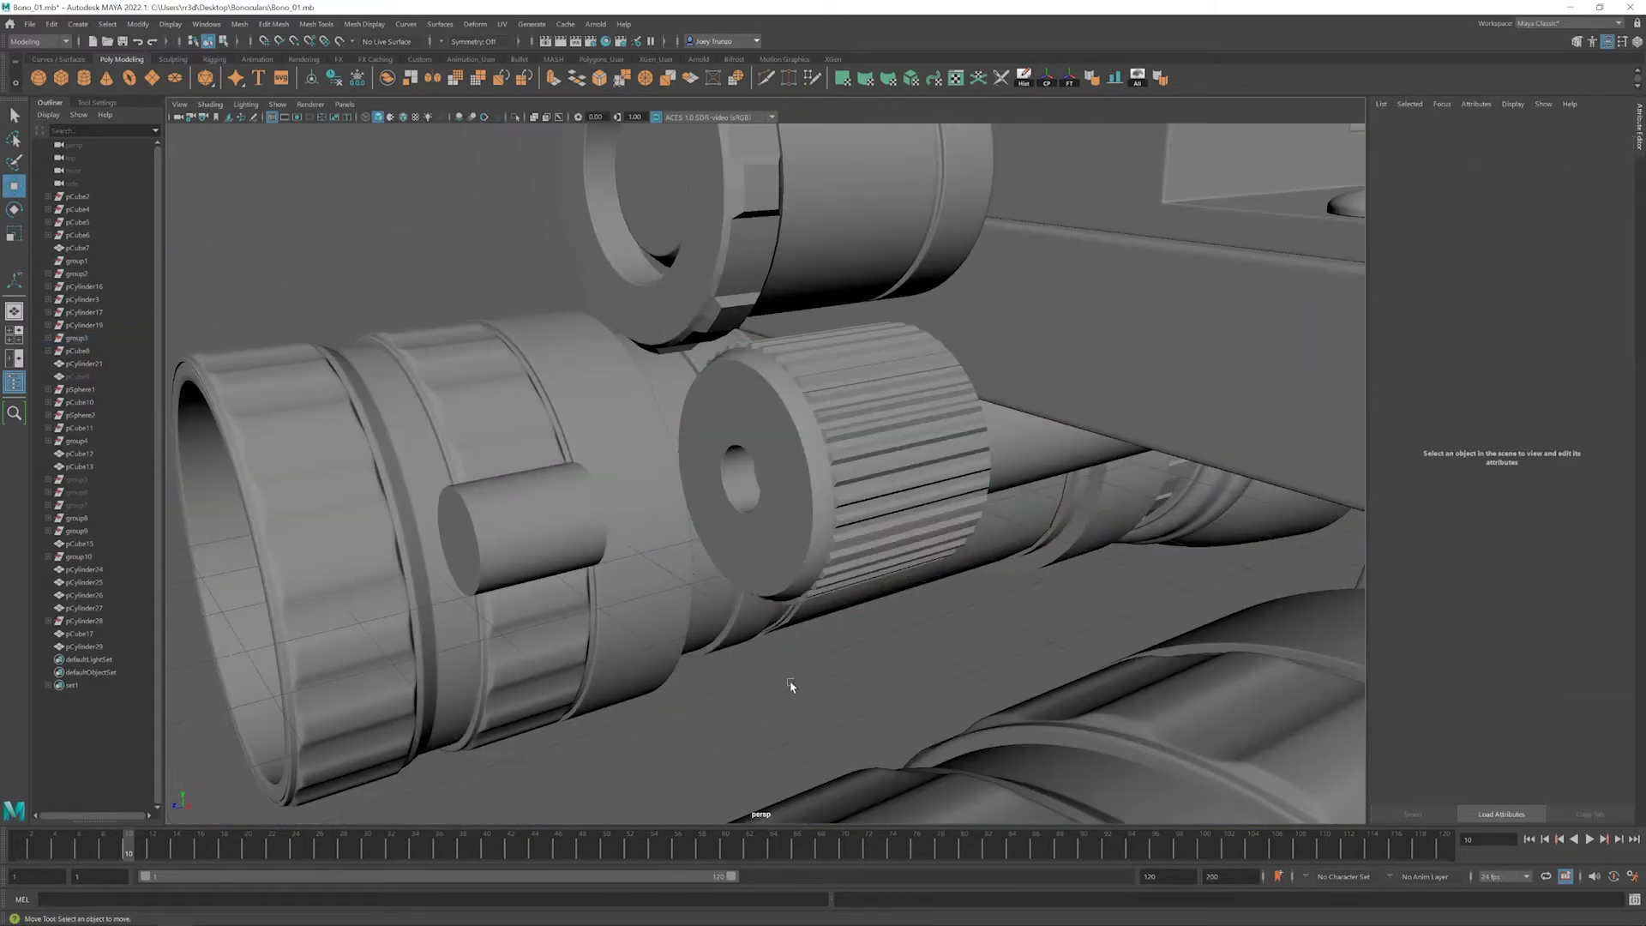
# - Scale the small cylinder down to fit the knob's hole and move it into the knob's front face
pyautogui.keyDown('alt'); pyautogui.moveTo(789, 686); pyautogui.dragTo(777, 526); pyautogui.keyUp('alt')
pyautogui.click(777, 526)
pyautogui.scroll(3, 777, 526)
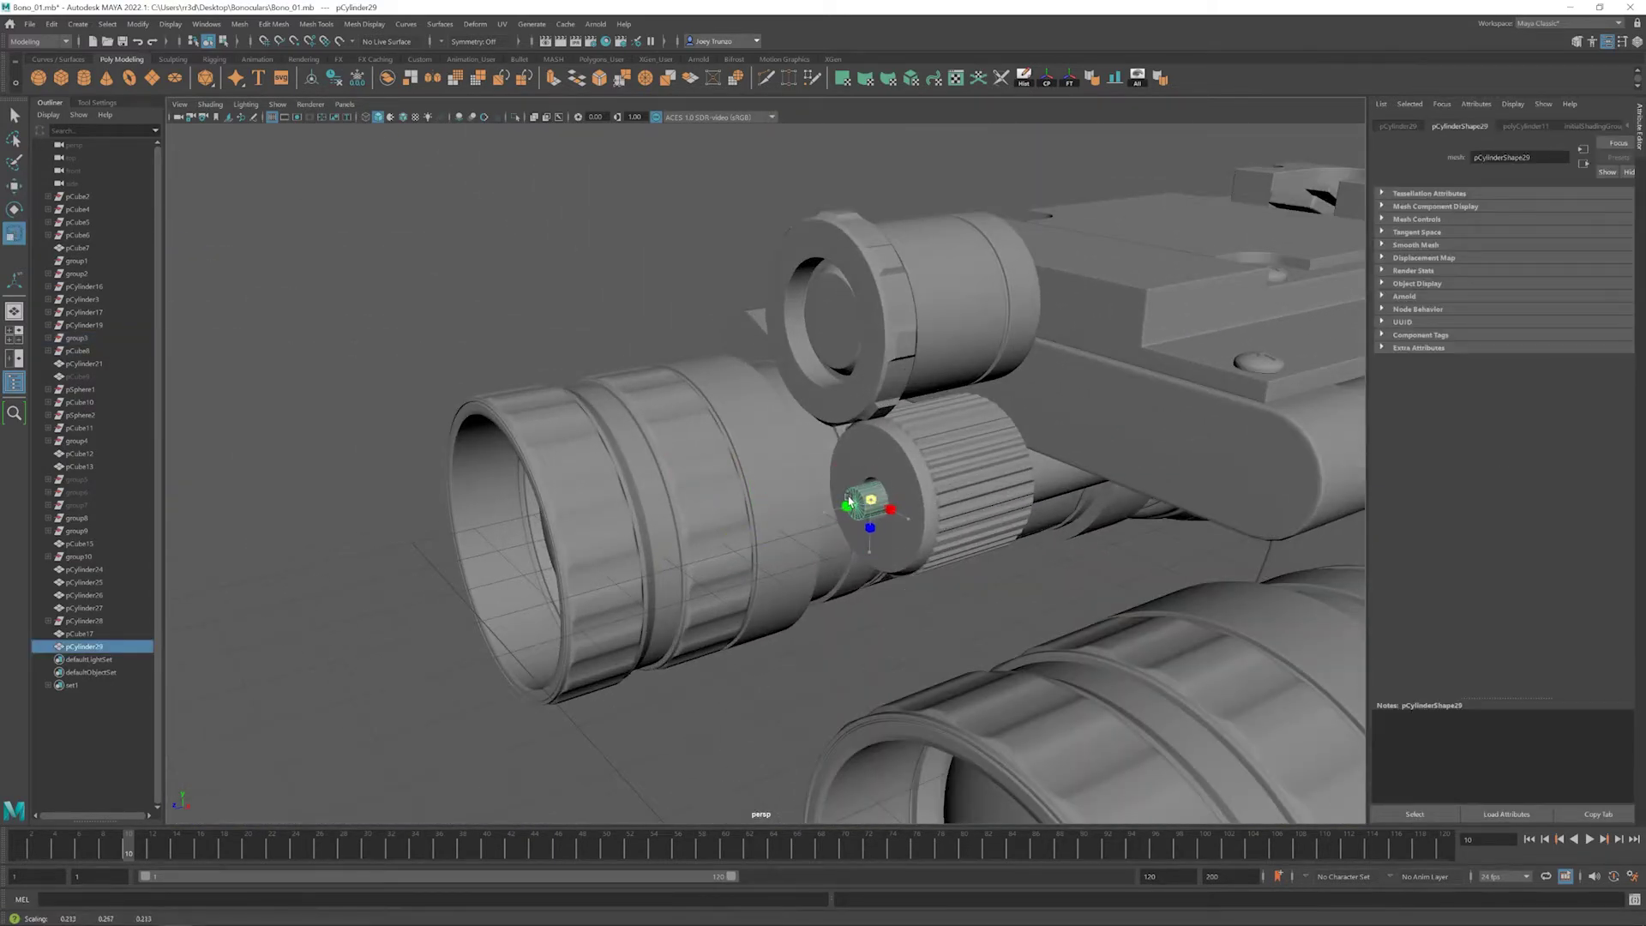
pyautogui.scroll(5, 857, 506)
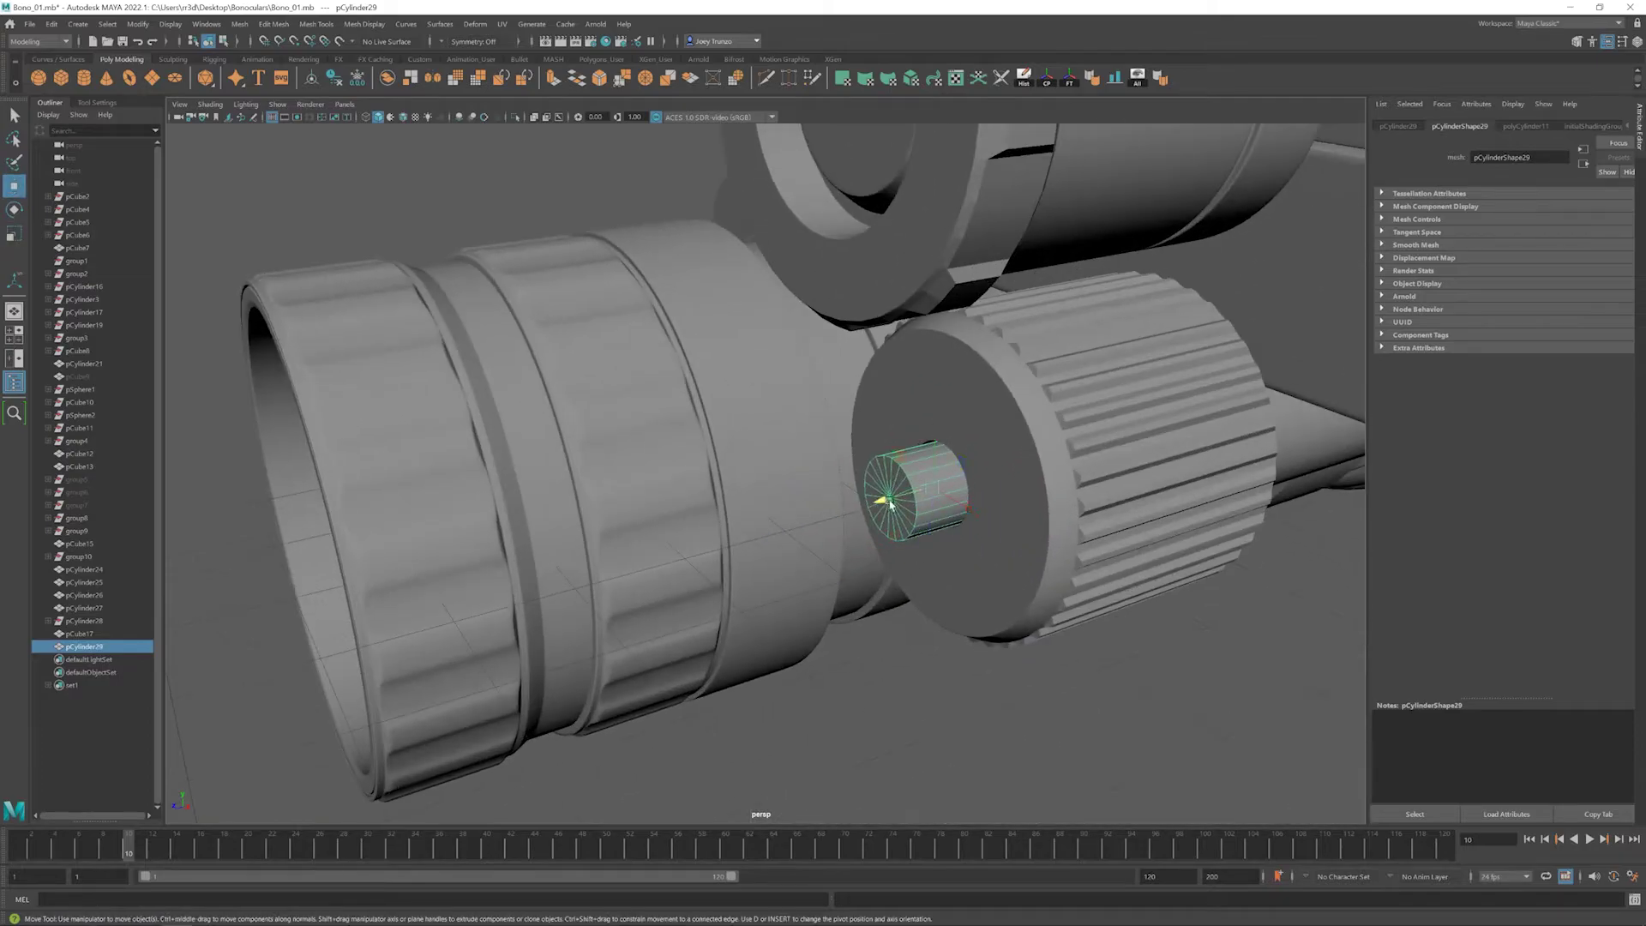
pyautogui.press('w')
# - Delete the front cap faces of the small cylinder in the ribbed knob
pyautogui.rightClick(853, 480)
pyautogui.click(850, 510)
pyautogui.scroll(-3, 849, 511)
pyautogui.click(823, 489)
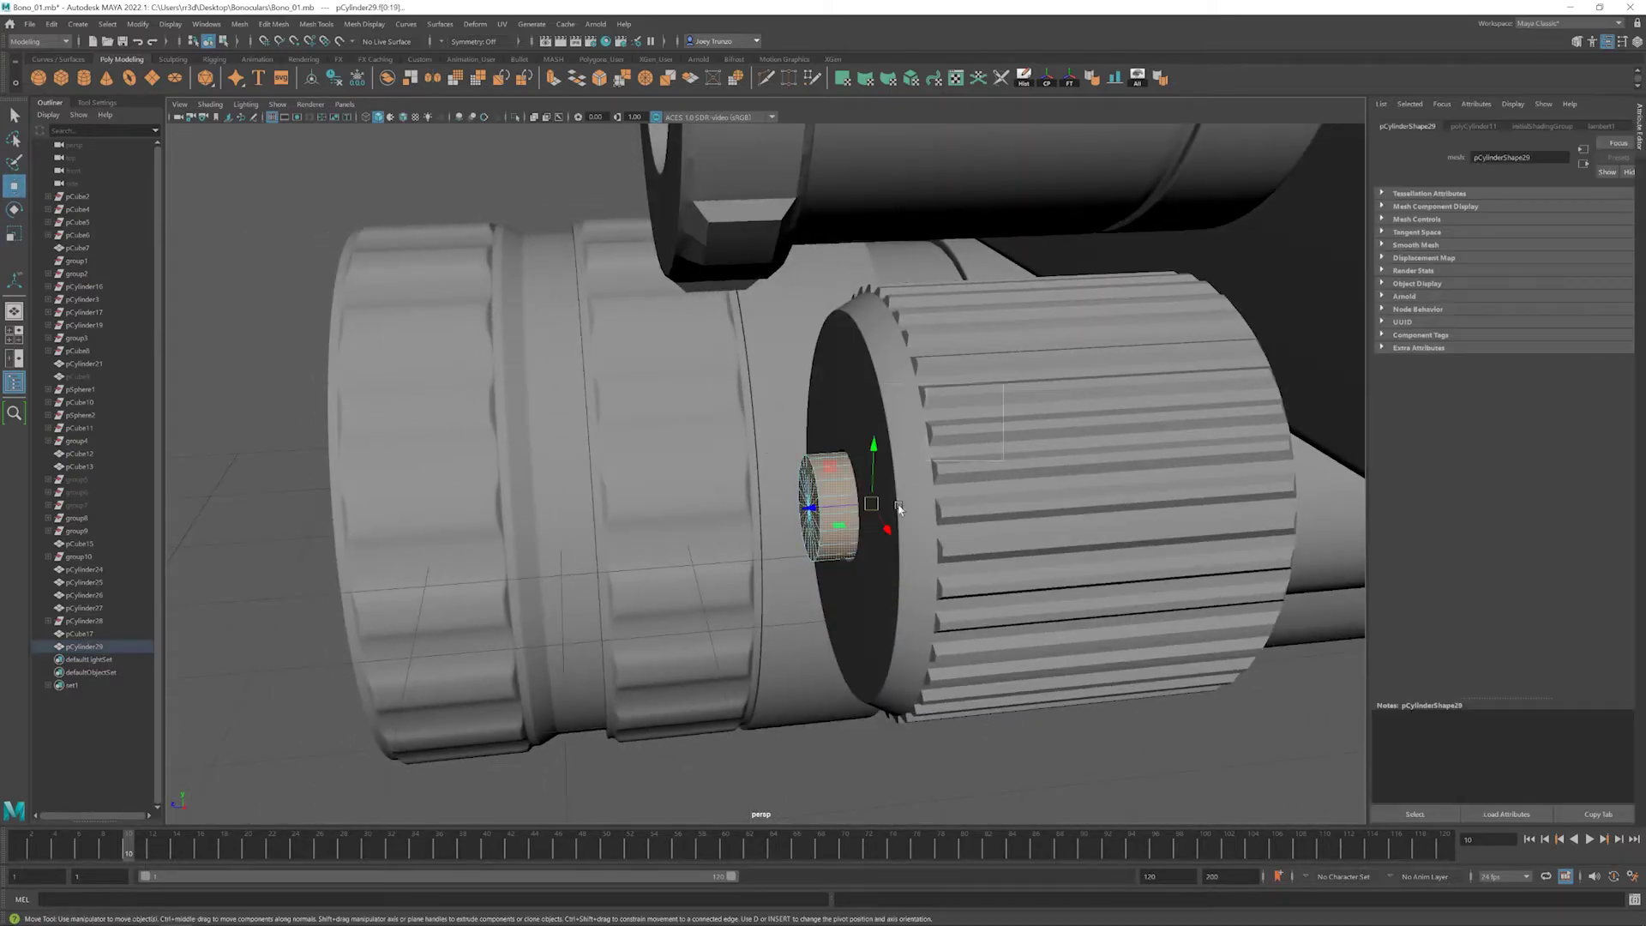
pyautogui.keyDown('alt'); pyautogui.moveTo(823, 489); pyautogui.dragTo(769, 512); pyautogui.keyUp('alt')
pyautogui.press('Delete')
# - Extrude the small cylinder's open front border outward and forward into a wider flange
pyautogui.doubleClick(828, 476)
pyautogui.hotkey('ctrl', 'e')
pyautogui.press('r')
pyautogui.hotkey('ctrl', 'e')
pyautogui.press('w')
pyautogui.keyDown('shift'); pyautogui.moveTo(769, 513); pyautogui.dragTo(943, 454, button='right'); pyautogui.keyUp('shift')
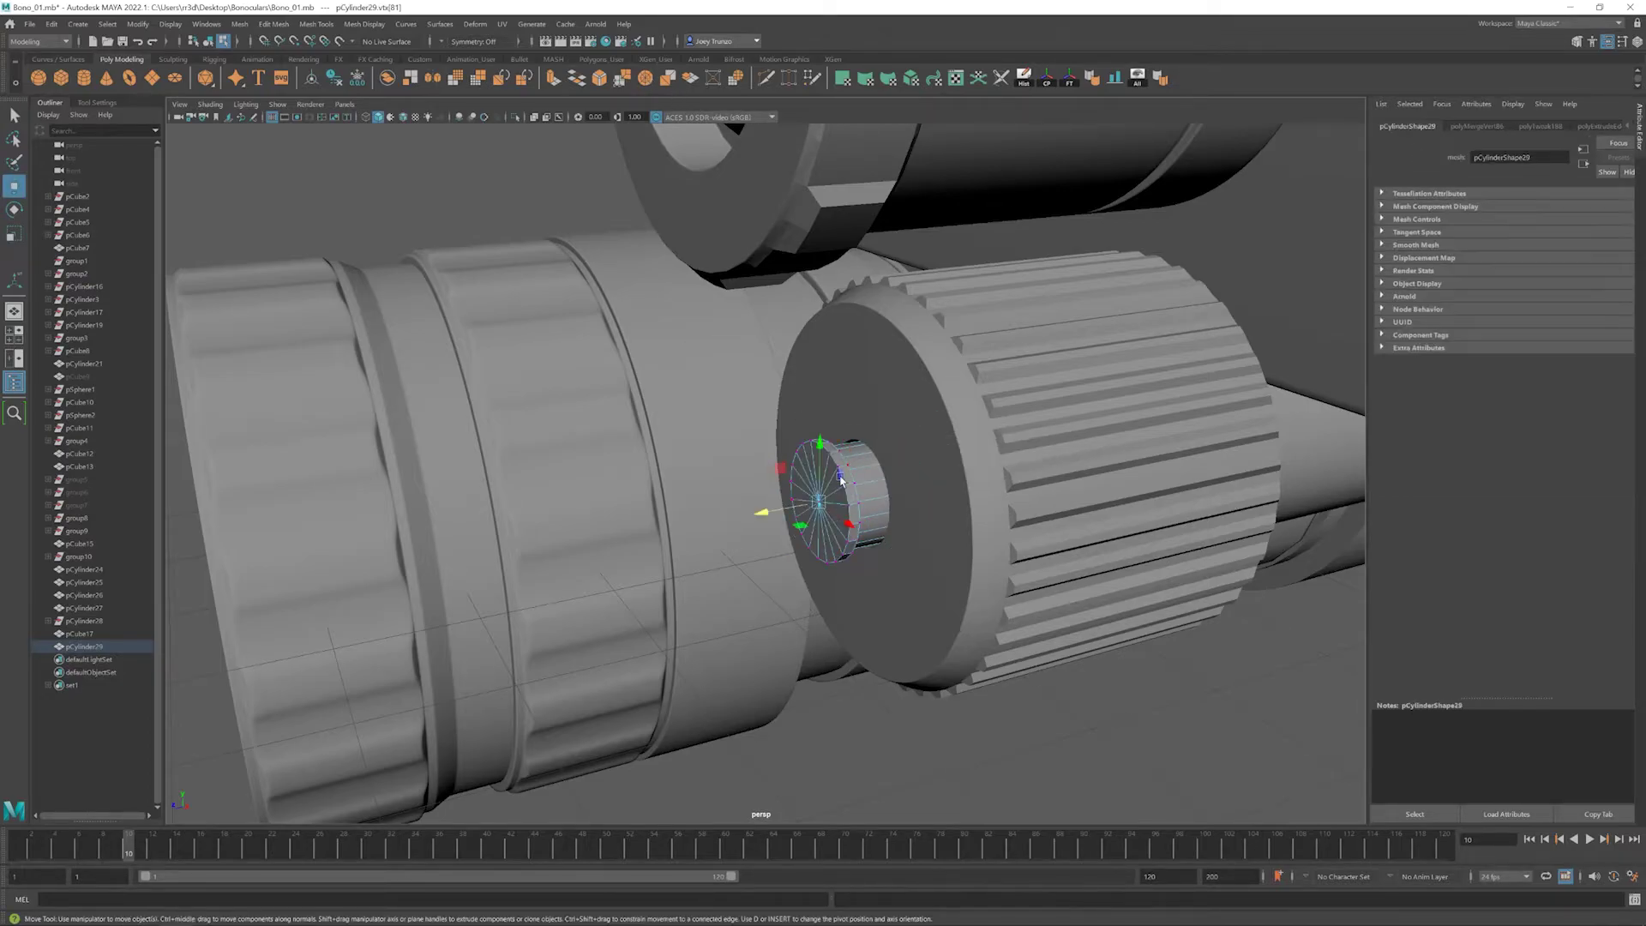
pyautogui.scroll(2, 814, 514)
pyautogui.keyDown('alt'); pyautogui.moveTo(815, 515); pyautogui.dragTo(763, 529); pyautogui.keyUp('alt')
pyautogui.hotkey('ctrl', 'z')
# - Extrude the flange's front border inward and back into a shallow recess, and close it by merging to the center
pyautogui.hotkey('ctrl', 'e')
pyautogui.press('F9')
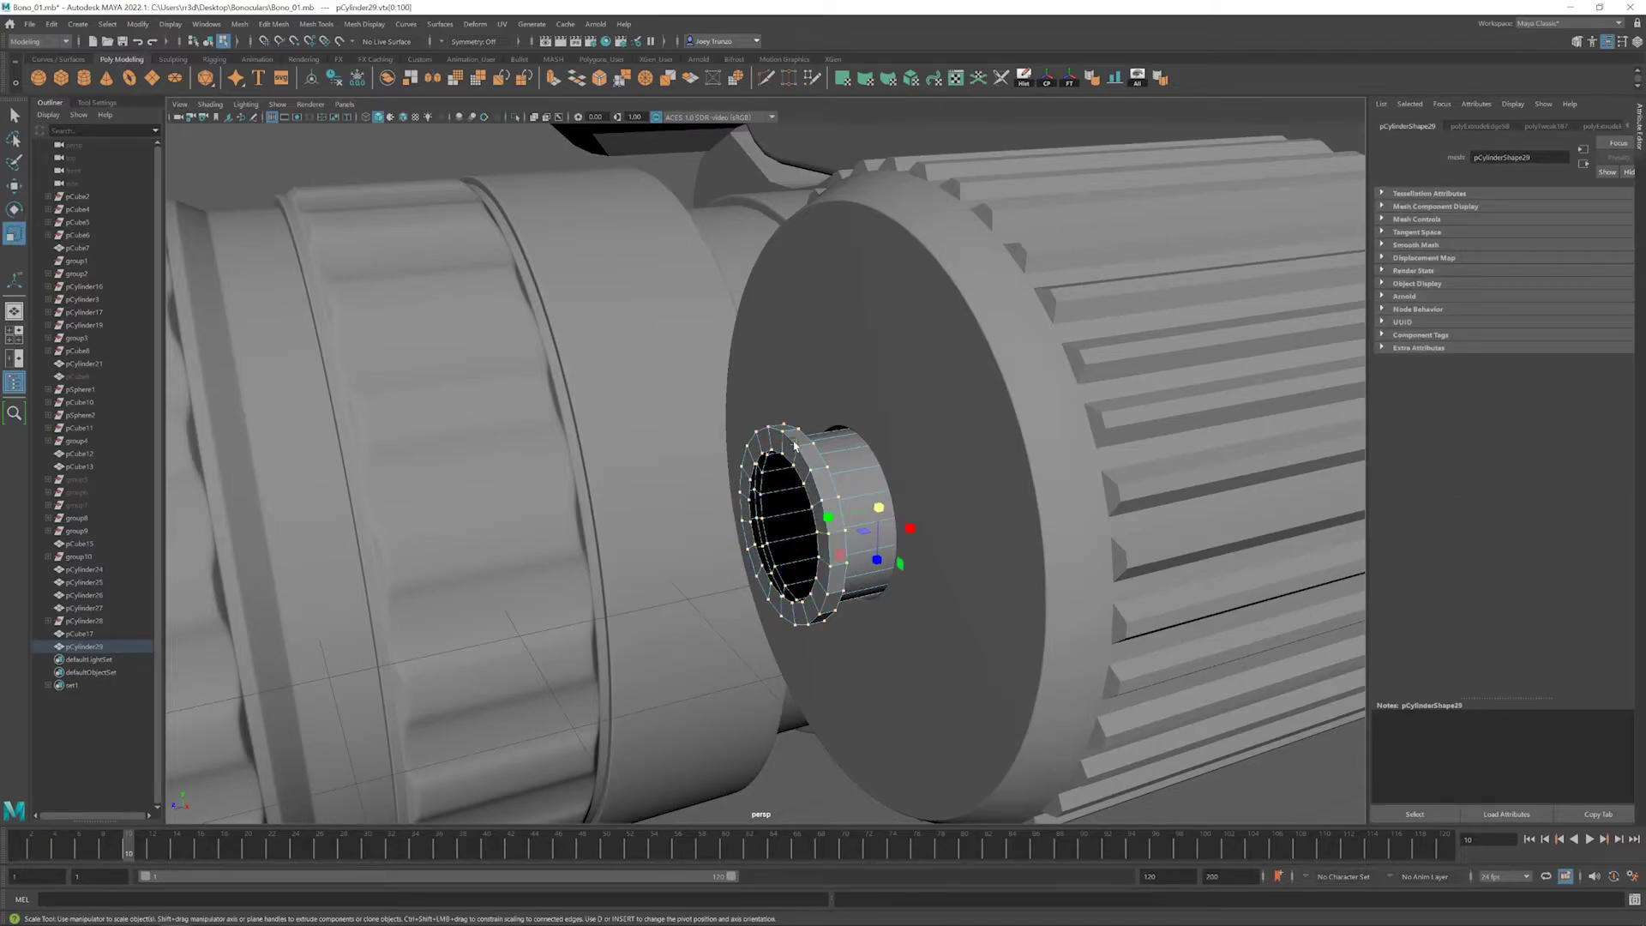
pyautogui.press('F10')
pyautogui.hotkey('ctrl', 'e')
pyautogui.moveTo(738, 536); pyautogui.dragTo(742, 537)
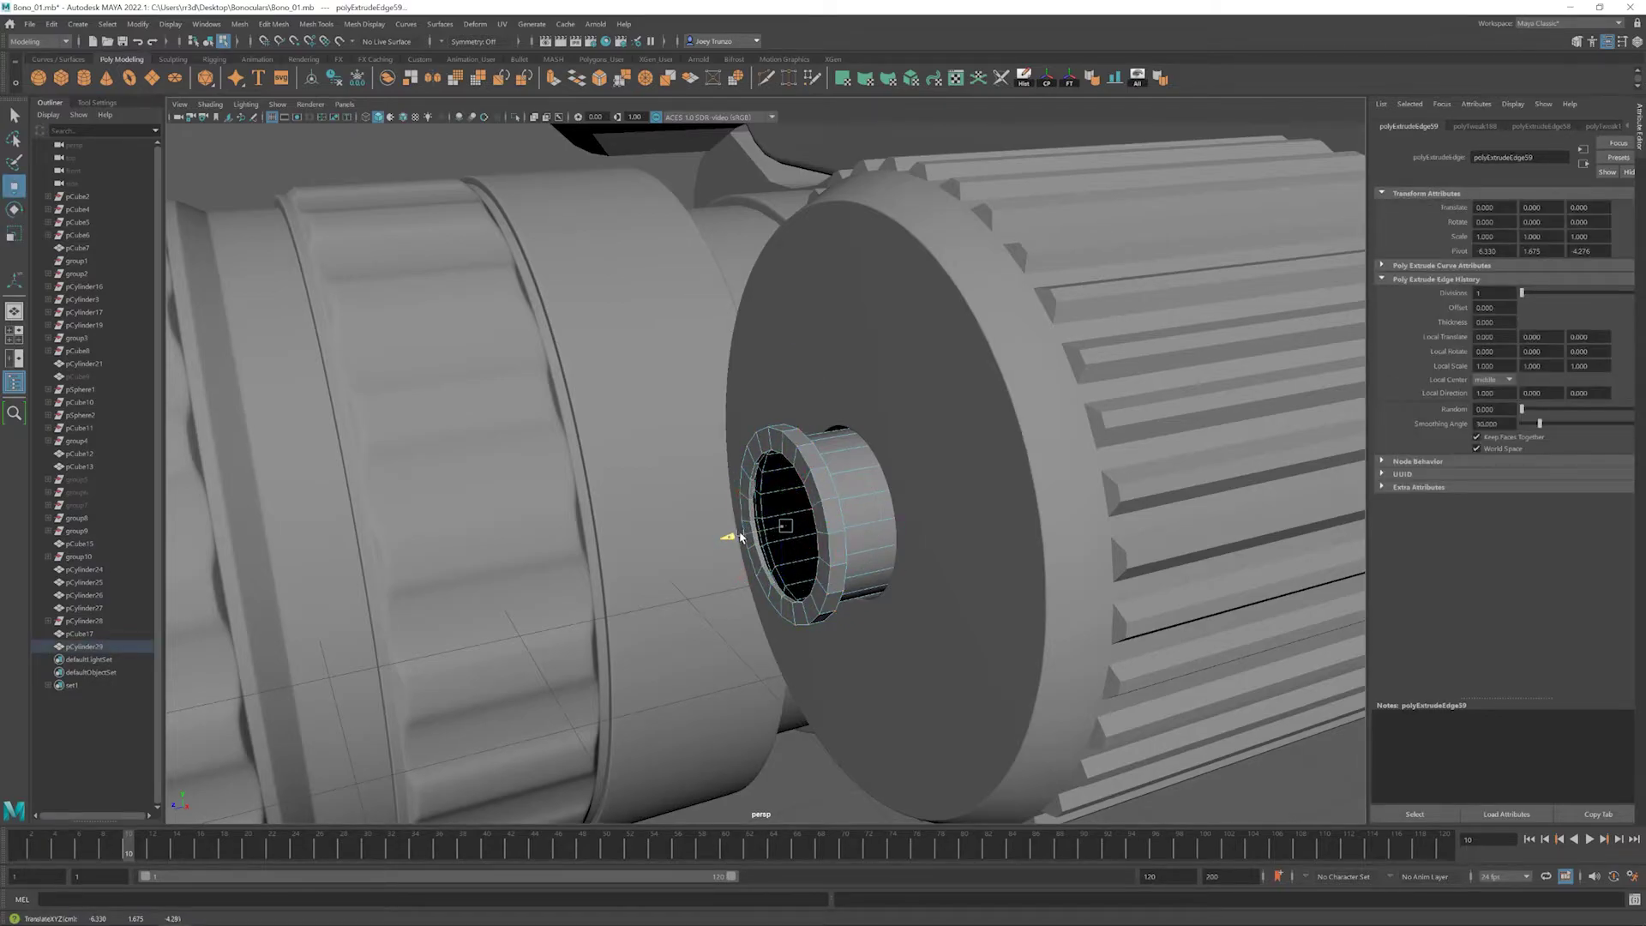
pyautogui.keyDown('shift'); pyautogui.moveTo(741, 538); pyautogui.dragTo(952, 450, button='right'); pyautogui.keyUp('shift')
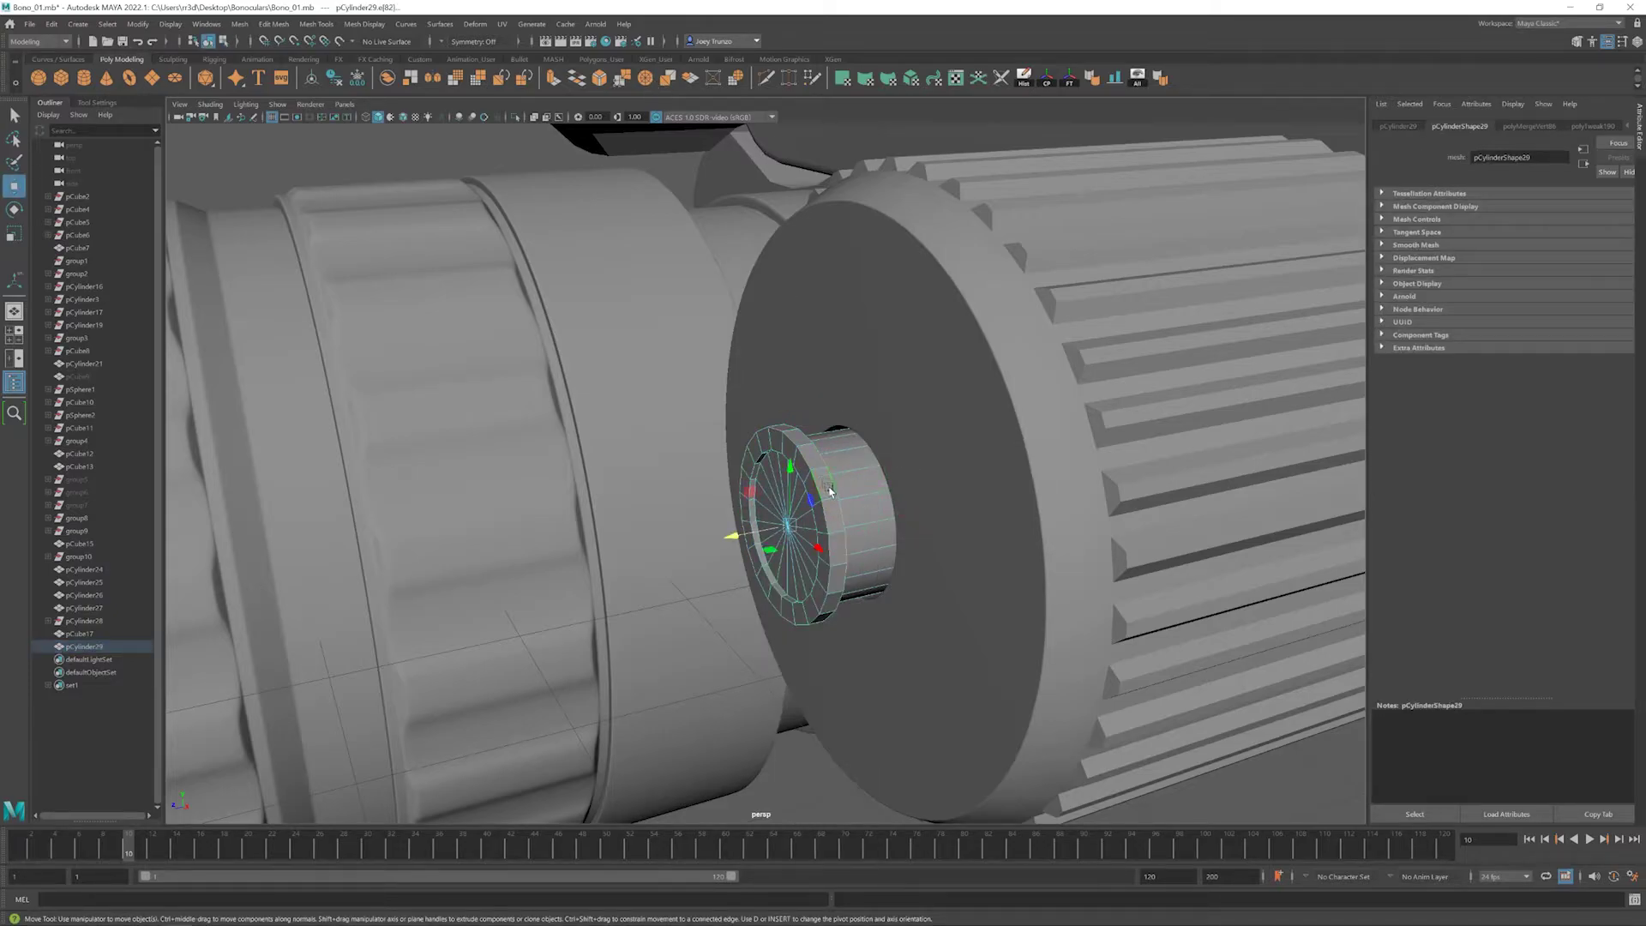
# - Bevel the outer rim edges of the knob pin's flange, and bevel the inner recess edge loop with 2 segments
pyautogui.click(275, 23)
pyautogui.click(291, 69)
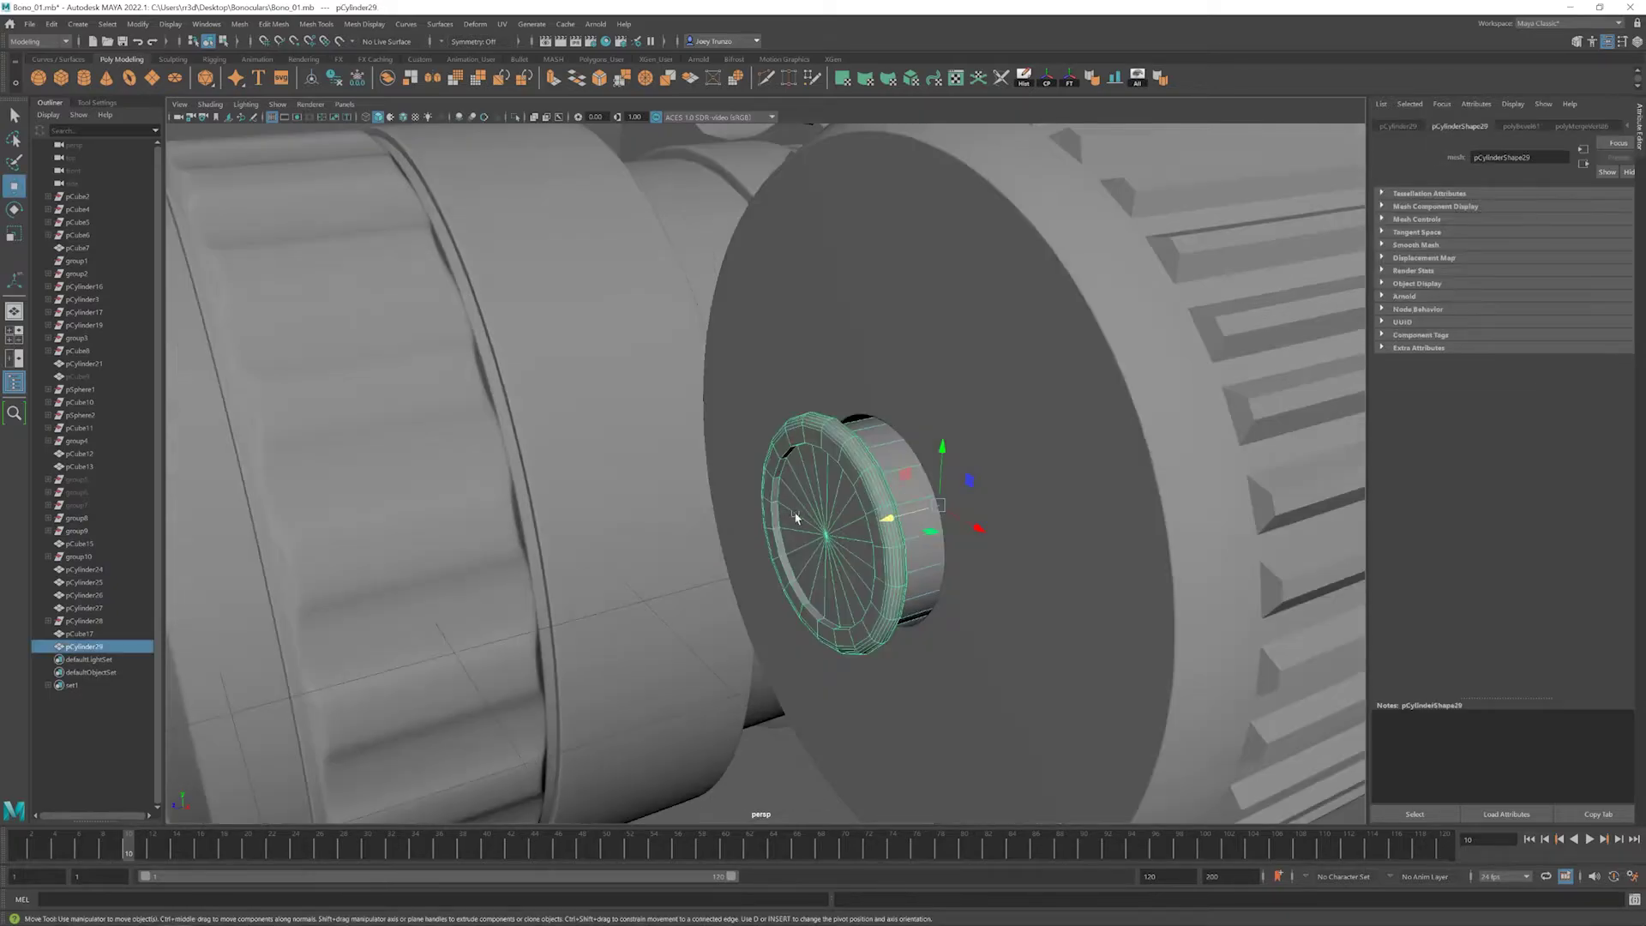
pyautogui.keyDown('alt'); pyautogui.moveTo(944, 514); pyautogui.dragTo(795, 464); pyautogui.keyUp('alt')
pyautogui.doubleClick(781, 560)
pyautogui.press('r')
pyautogui.press('w')
pyautogui.doubleClick(795, 463)
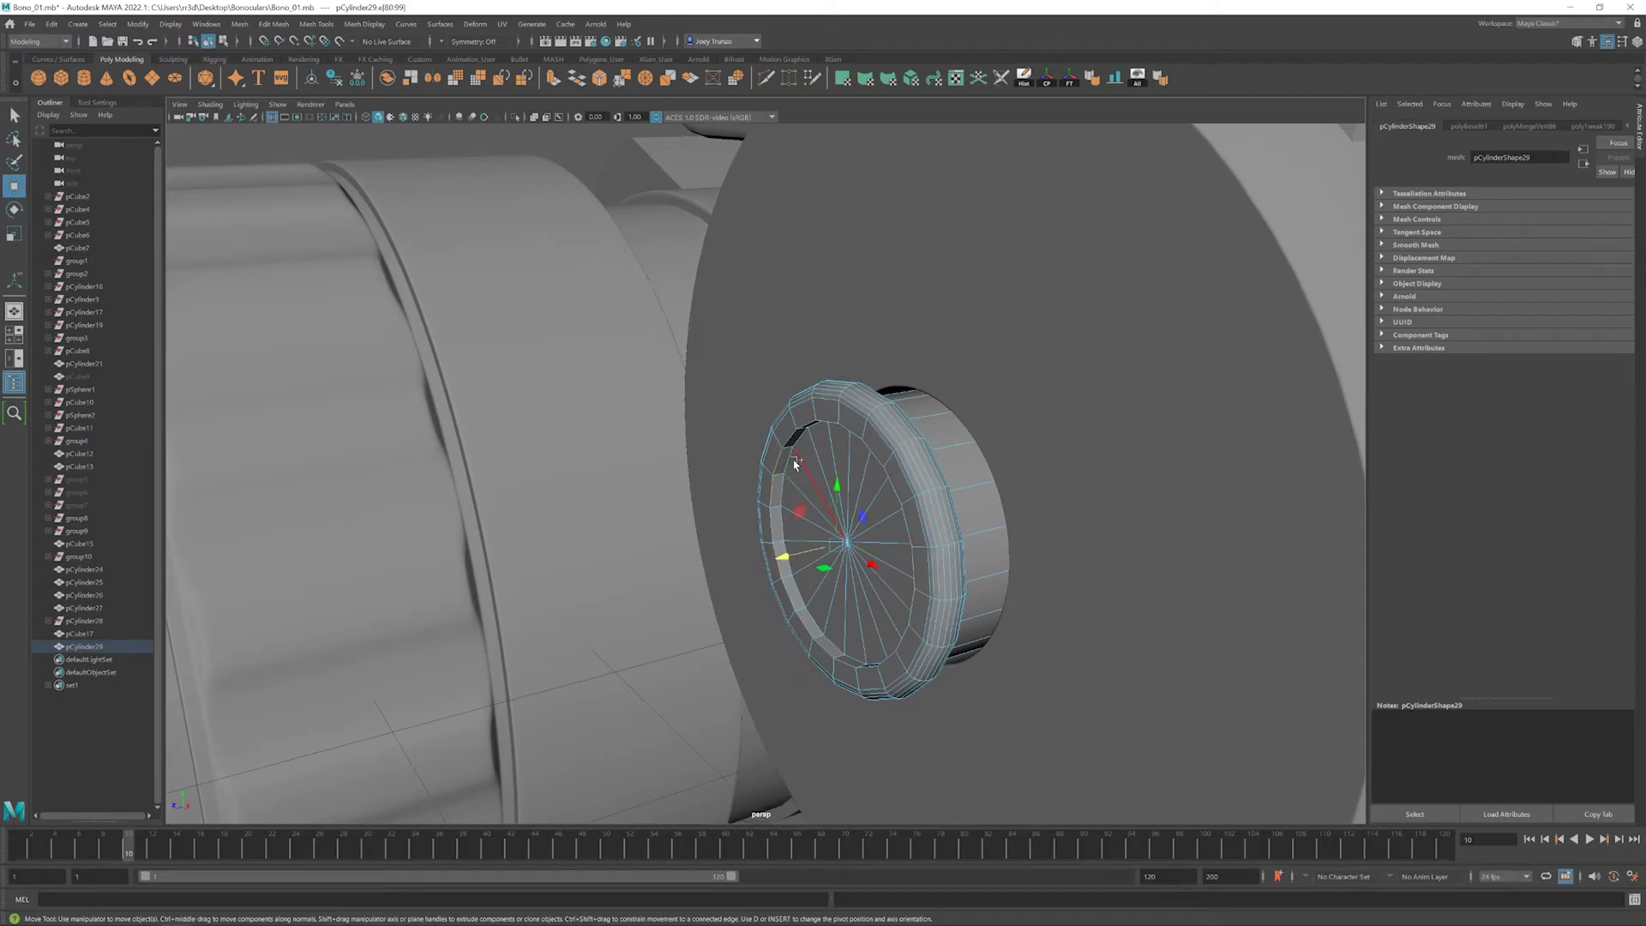
pyautogui.click(275, 24)
pyautogui.click(292, 69)
pyautogui.moveTo(1526, 249); pyautogui.dragTo(1534, 250)
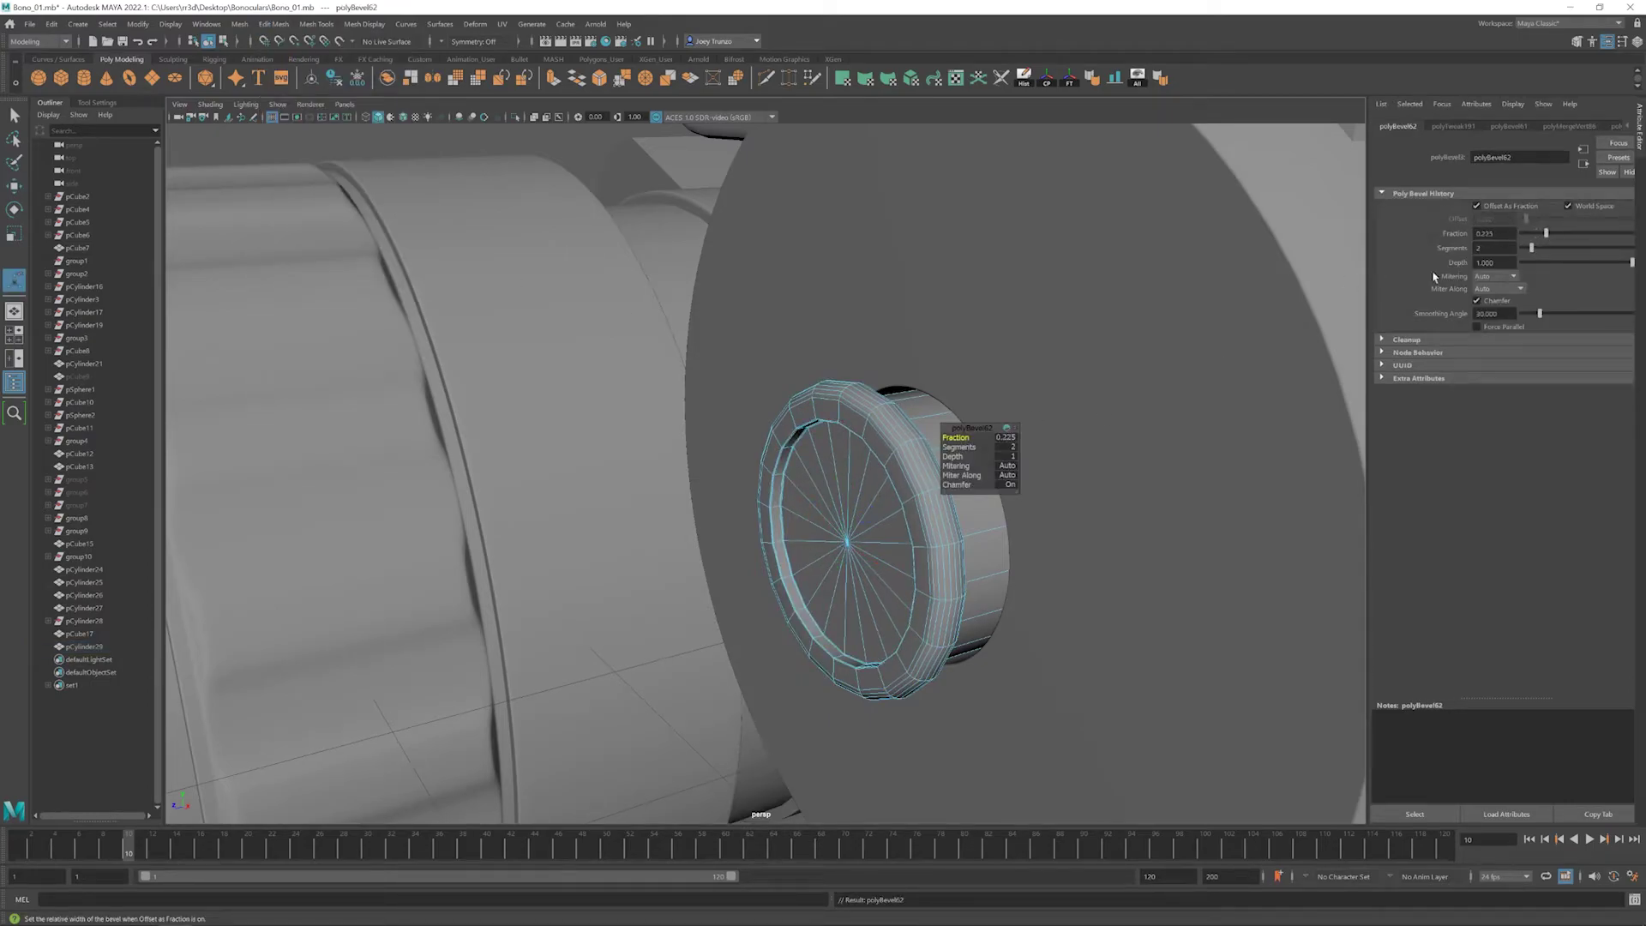
pyautogui.press('F8')
pyautogui.click(746, 463)
pyautogui.click(800, 467)
pyautogui.keyDown('alt'); pyautogui.moveTo(800, 467); pyautogui.dragTo(540, 502); pyautogui.keyUp('alt')
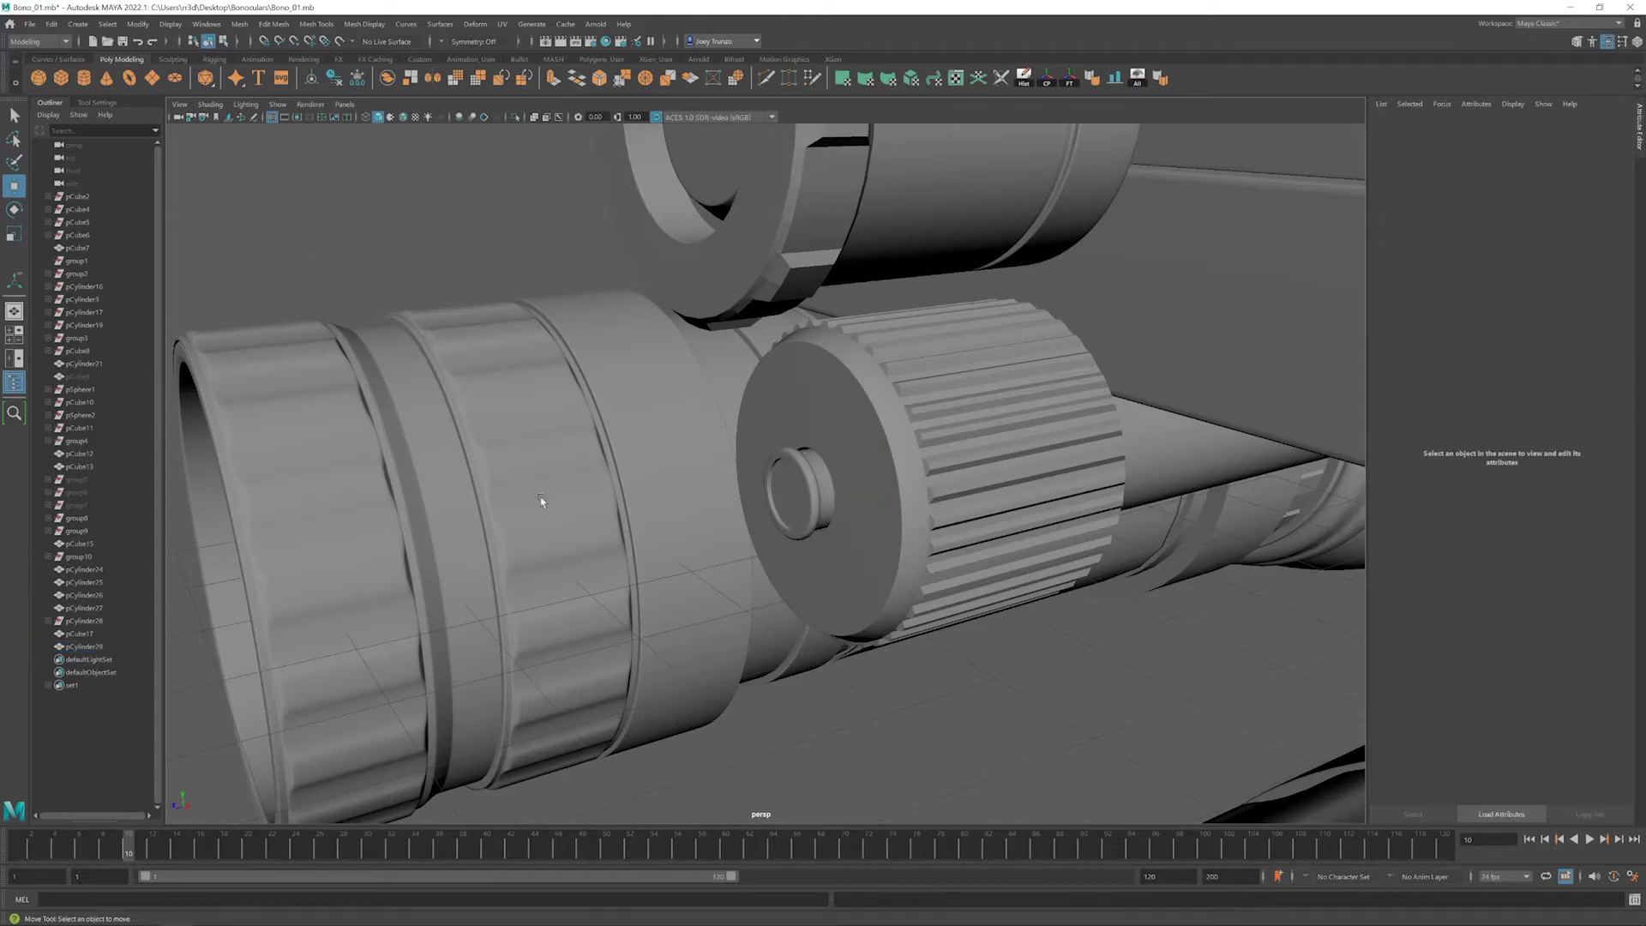
# - Draw a shallow open EP curve on the grid in front of the binoculars
pyautogui.scroll(-10, 855, 544)
pyautogui.scroll(4, 764, 801)
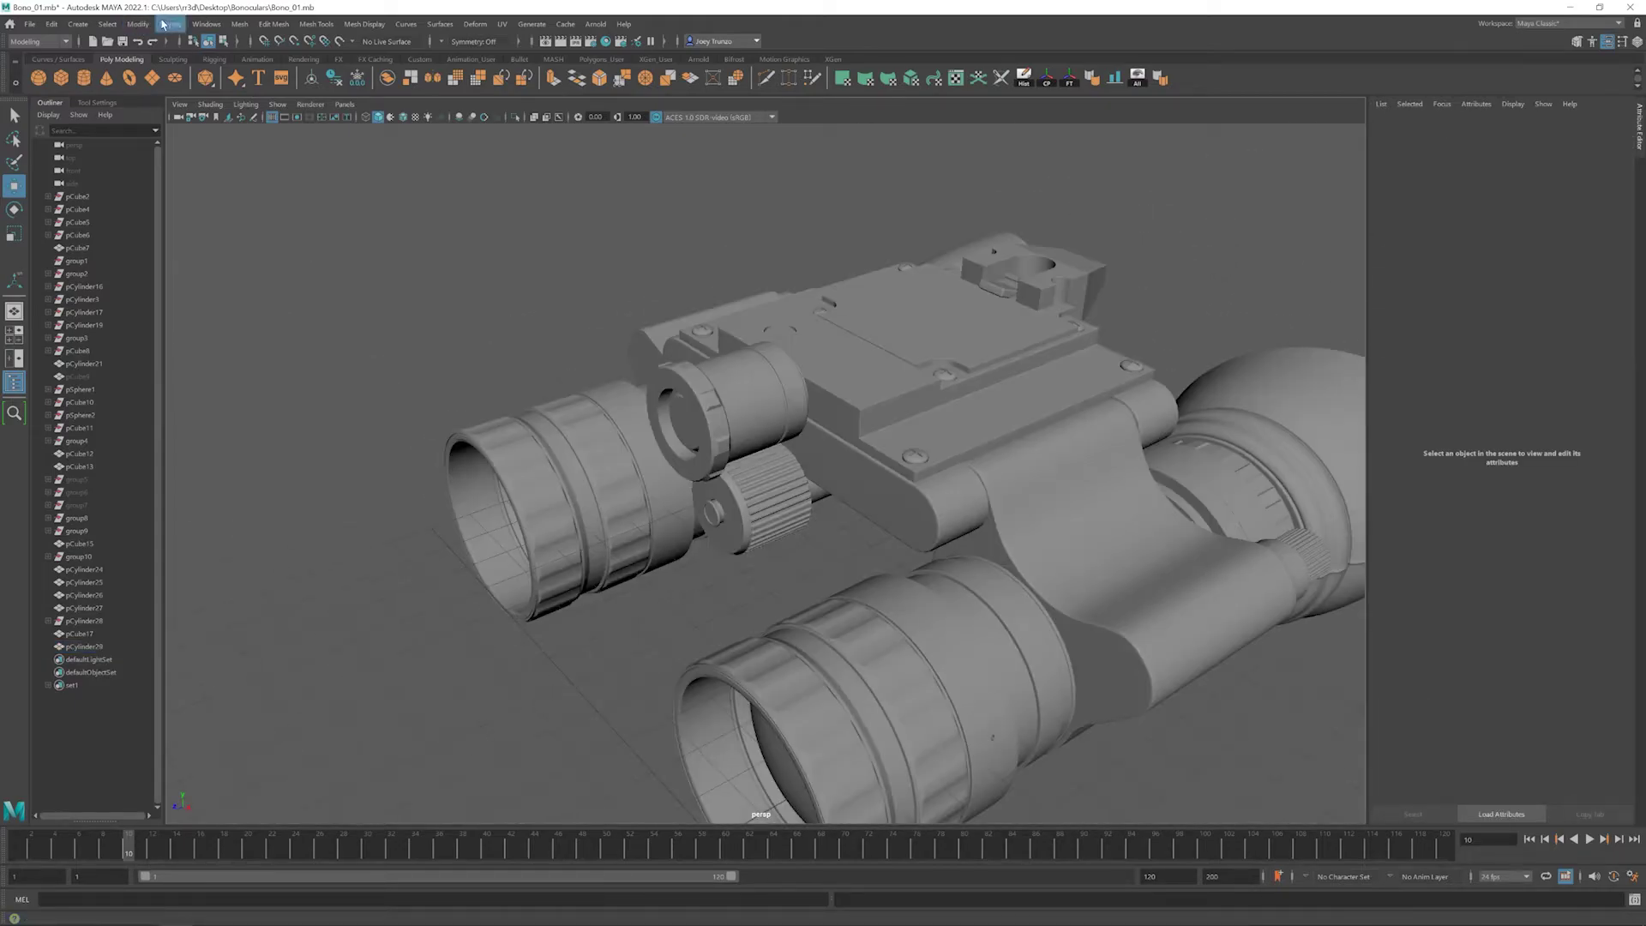
pyautogui.click(78, 24)
pyautogui.moveTo(120, 121)
pyautogui.click(283, 142)
pyautogui.scroll(-3, 461, 563)
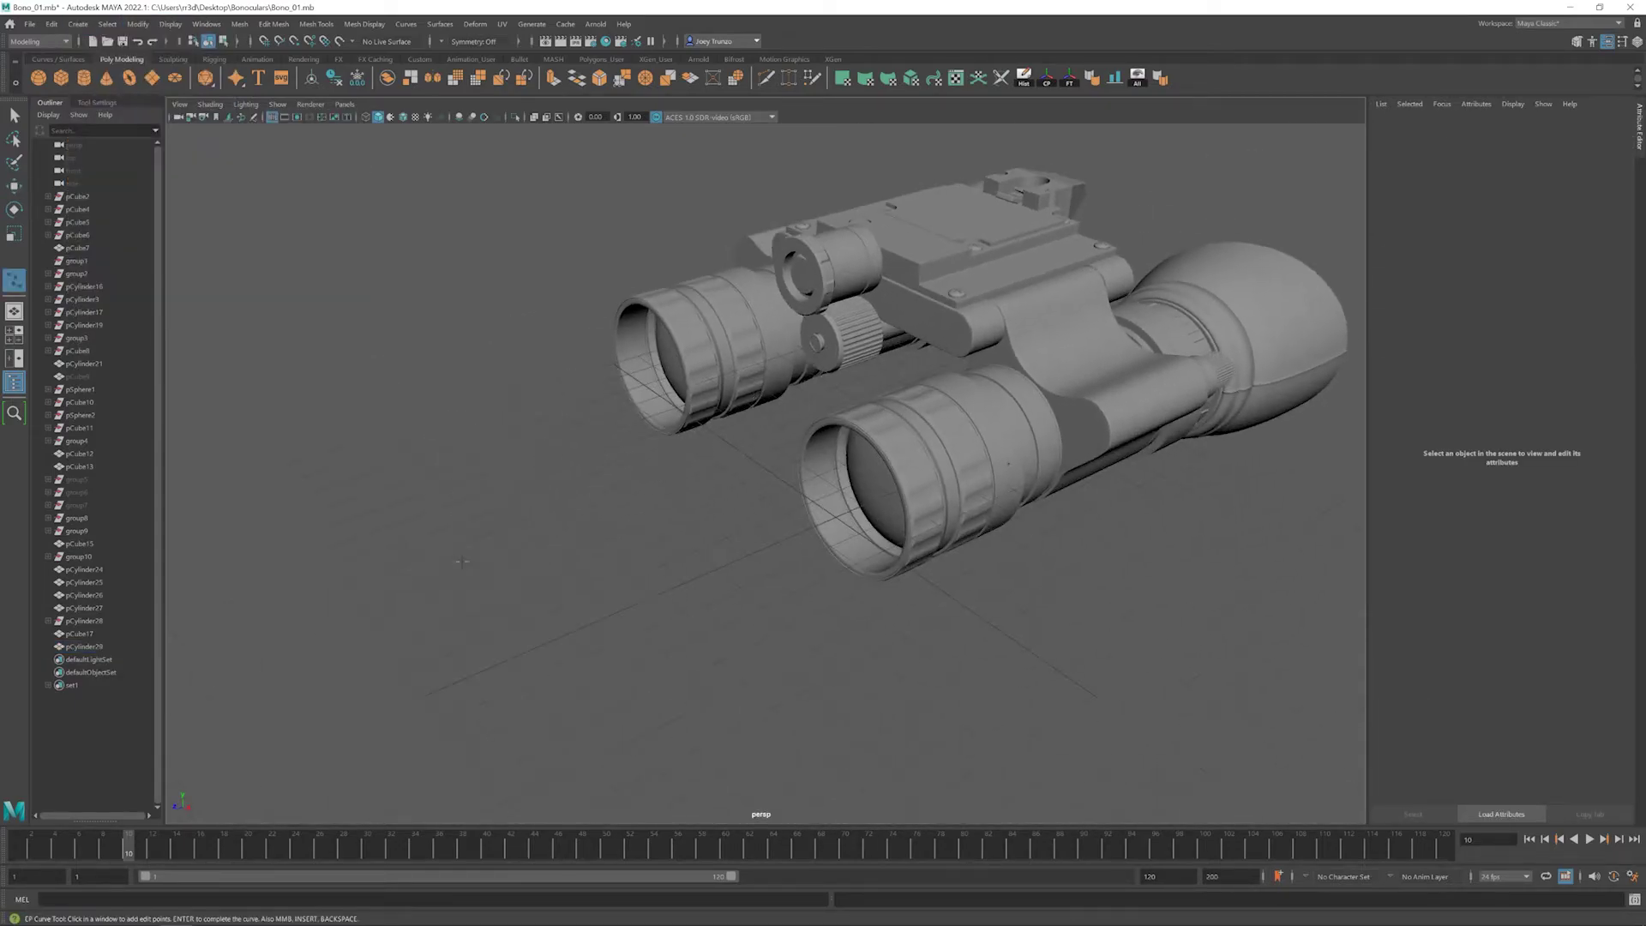
pyautogui.click(446, 537)
pyautogui.click(515, 562)
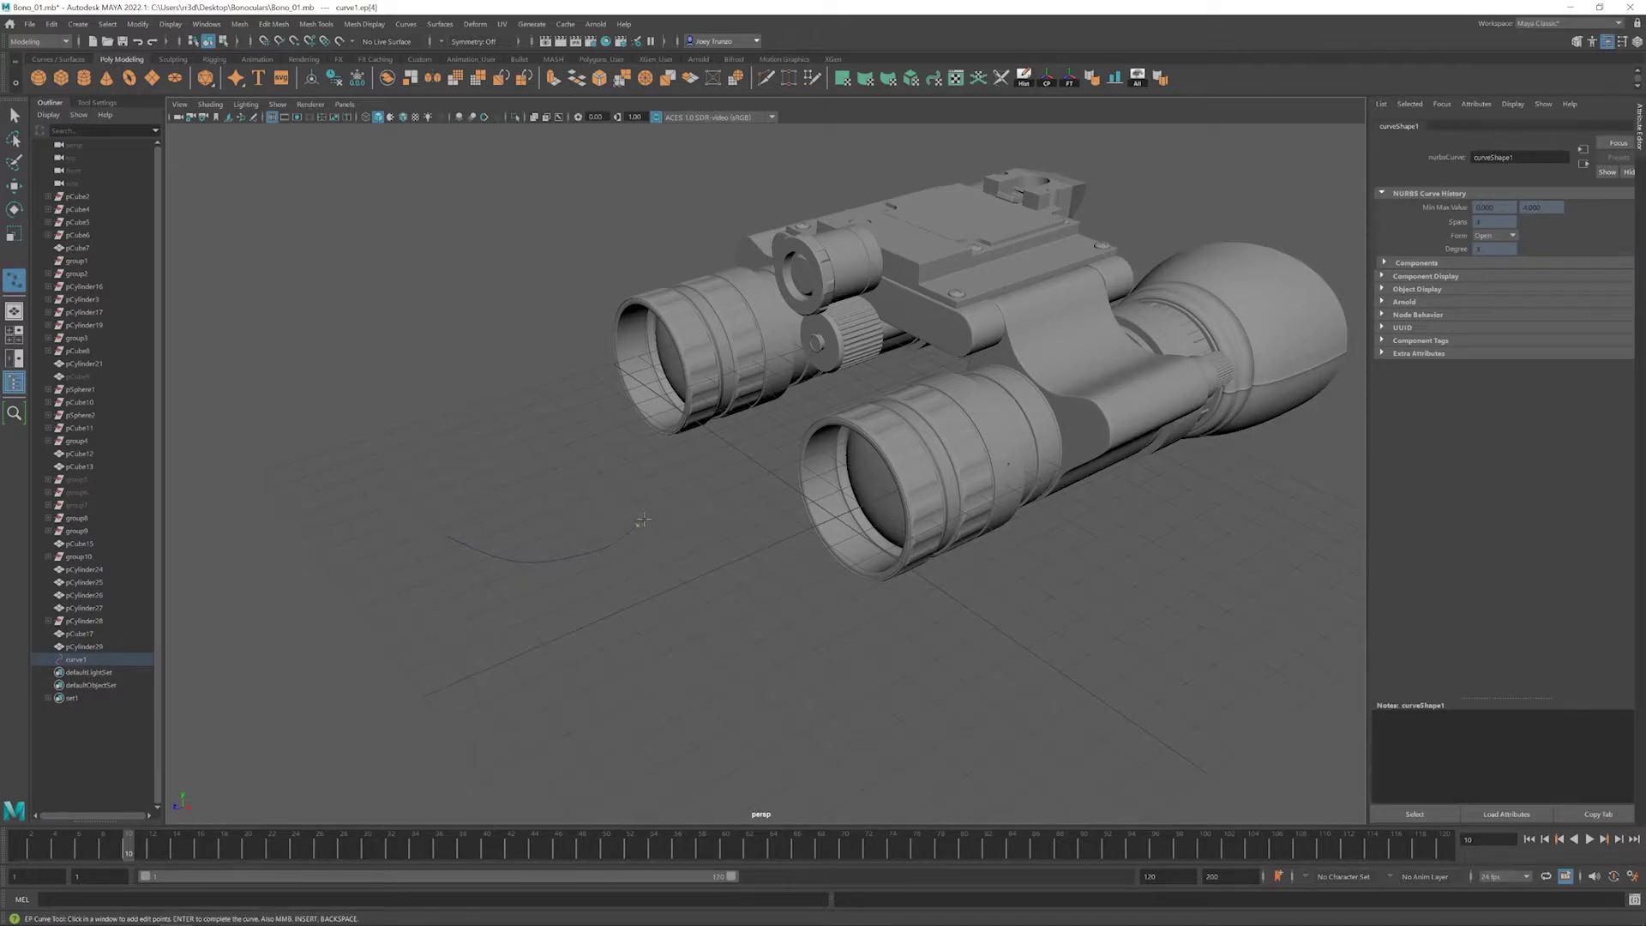
pyautogui.press('Return')
# - Move, rotate and scale the curve so it runs from the ribbed knob's front face toward the bridge body
pyautogui.moveTo(533, 552); pyautogui.dragTo(857, 480)
pyautogui.scroll(5, 815, 360)
pyautogui.press('r')
pyautogui.press('w')
pyautogui.press('e')
pyautogui.press('w')
pyautogui.scroll(-3, 687, 372)
pyautogui.moveTo(866, 420); pyautogui.dragTo(769, 559)
pyautogui.scroll(3, 770, 455)
# - Delete a control vertex from the curve and move the remaining ones into a smooth arc rising from the knob
pyautogui.press('Delete')
pyautogui.press('Right')
pyautogui.press('Right')
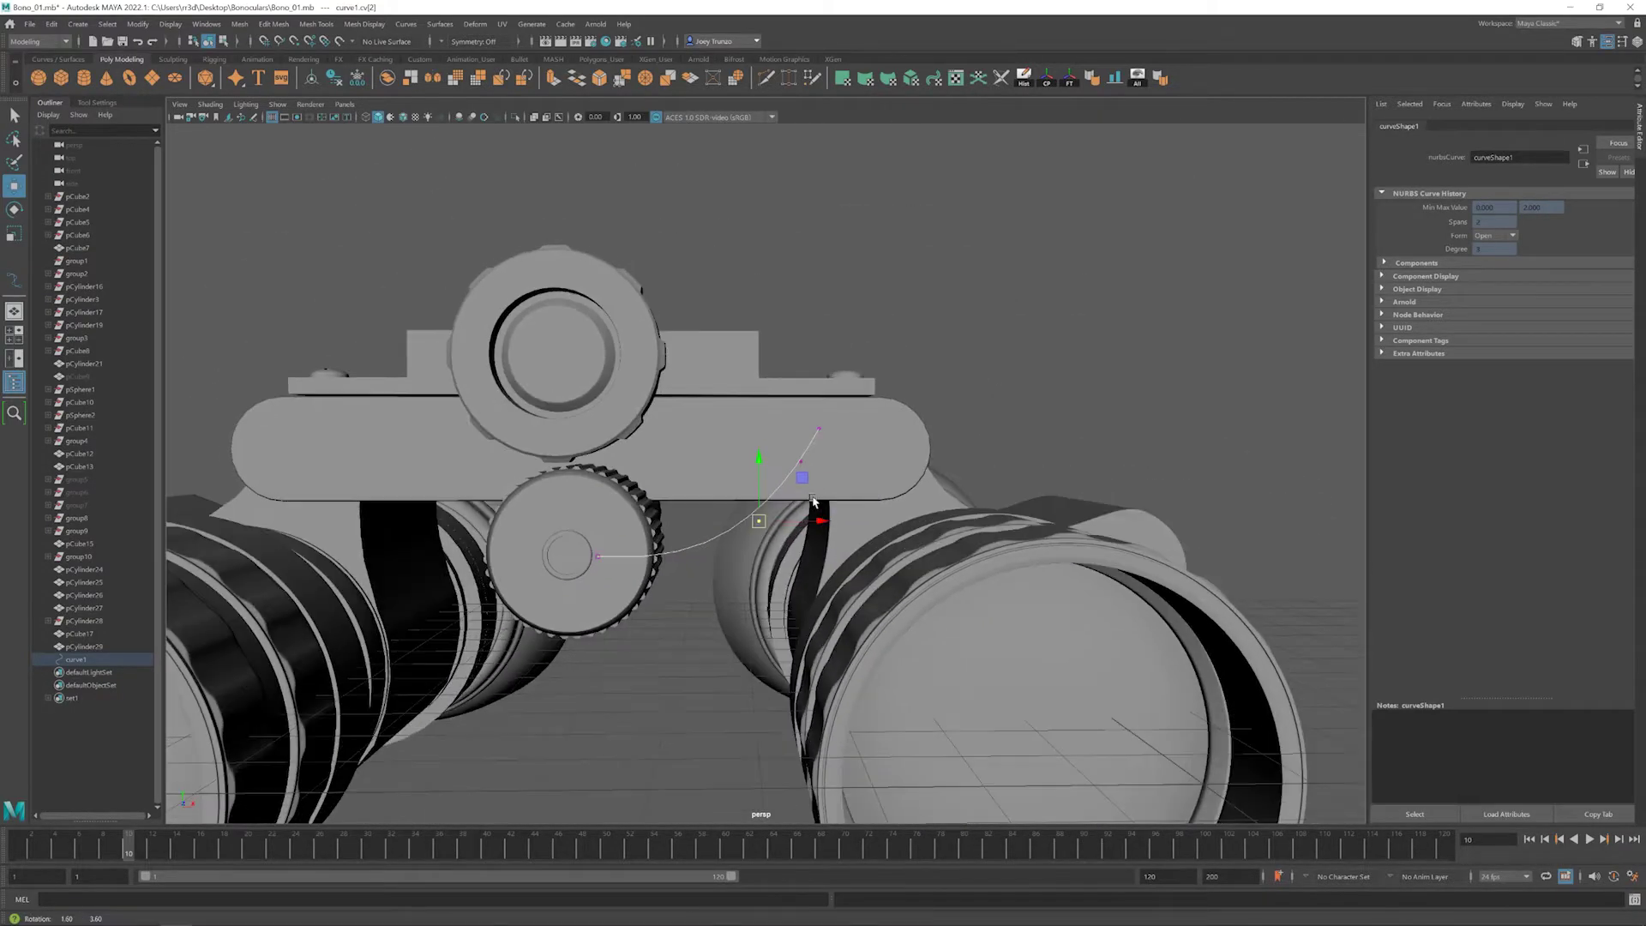
pyautogui.keyDown('alt'); pyautogui.moveTo(814, 480); pyautogui.dragTo(866, 429); pyautogui.keyUp('alt')
pyautogui.scroll(3, 838, 448)
# - Scale the curve and reposition its upper control vertices so its far end meets the bridge body's front face
pyautogui.press('F8')
pyautogui.press('r')
pyautogui.scroll(2, 811, 429)
pyautogui.press('F8')
pyautogui.press('Right')
pyautogui.press('w')
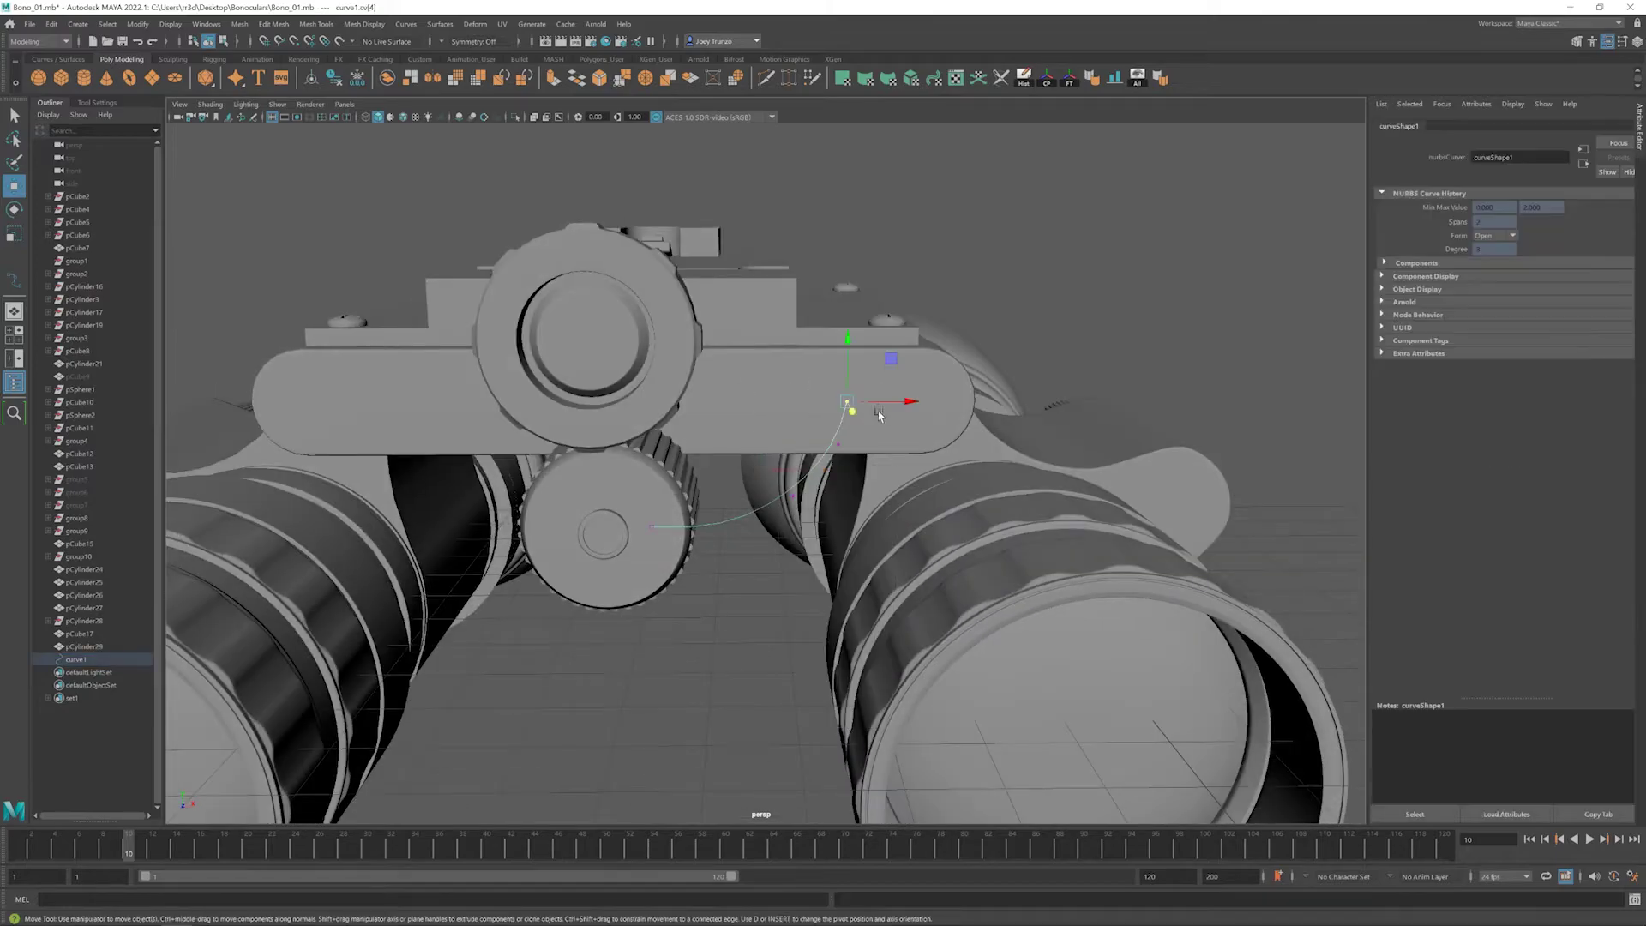
pyautogui.scroll(-3, 905, 407)
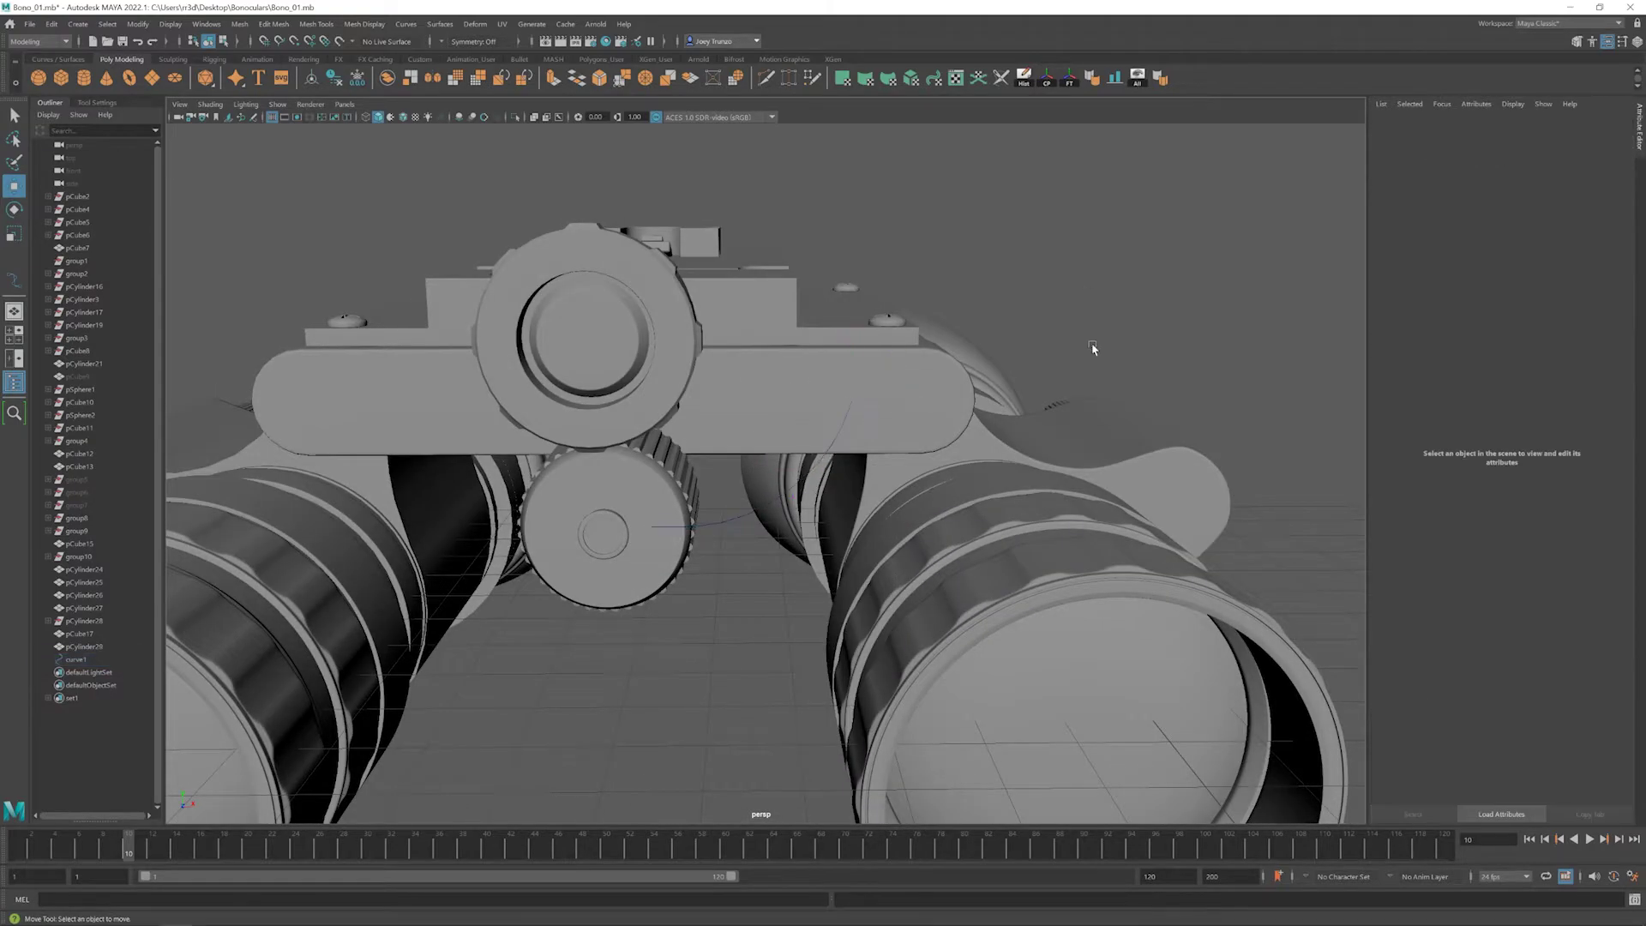
pyautogui.keyDown('alt'); pyautogui.moveTo(1091, 349); pyautogui.dragTo(912, 385); pyautogui.keyUp('alt')
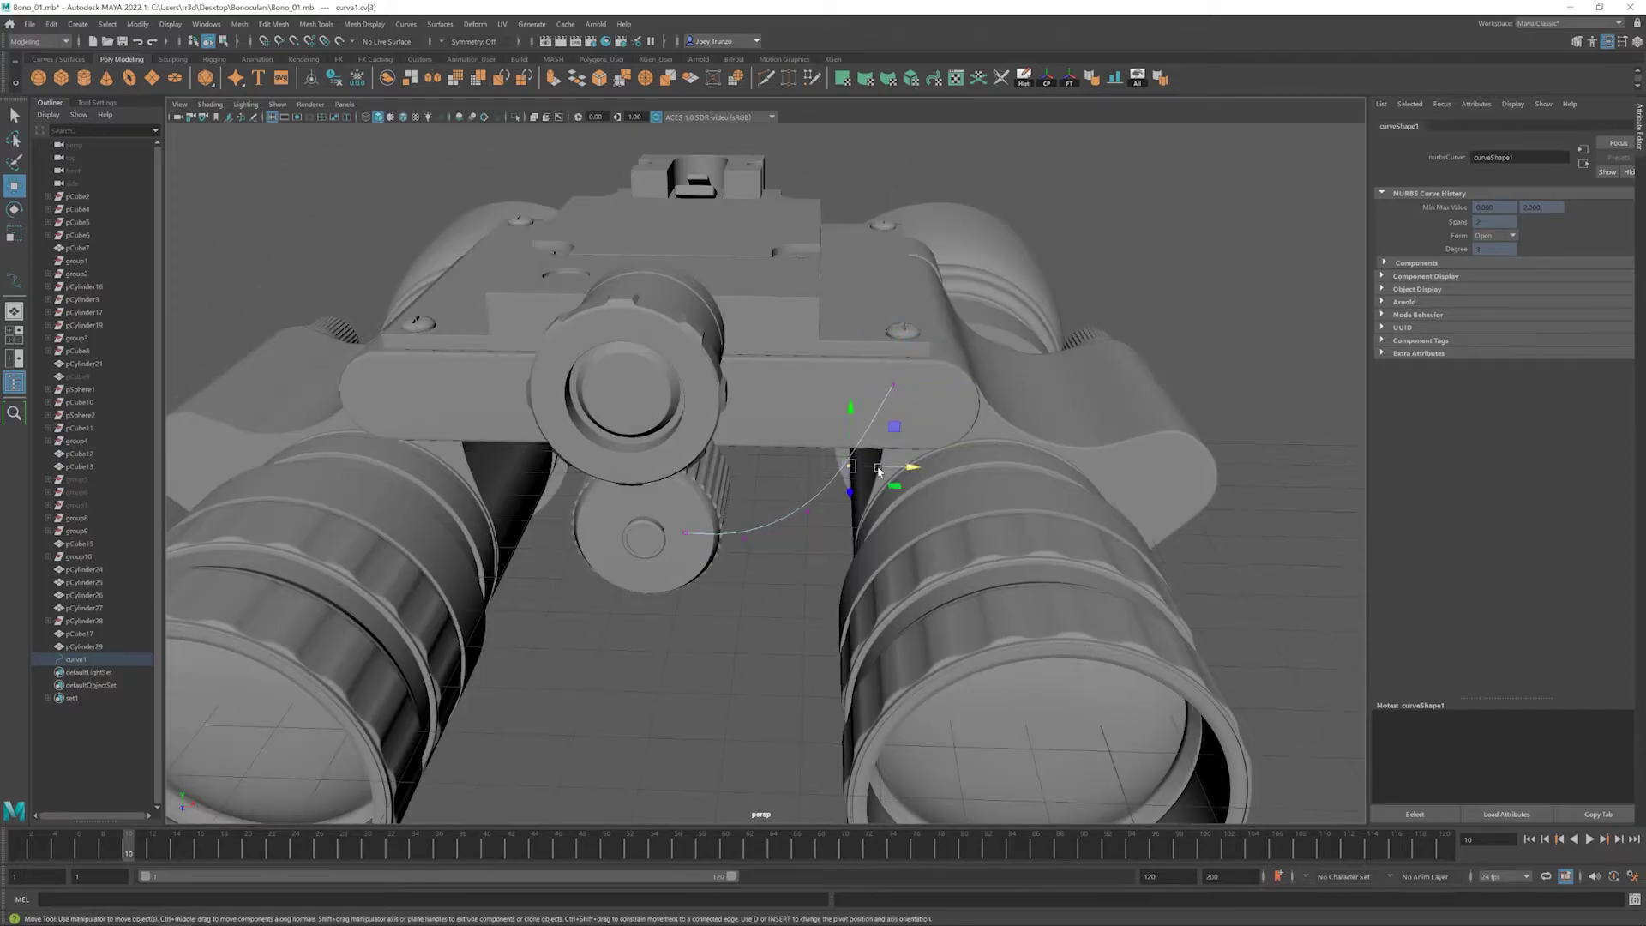
pyautogui.keyDown('alt'); pyautogui.moveTo(939, 463); pyautogui.dragTo(725, 505); pyautogui.keyUp('alt')
# - Create a polygon cylinder, lay it horizontally, and scale it down in front of the ribbed knob
pyautogui.scroll(-5, 827, 510)
pyautogui.scroll(10, 783, 506)
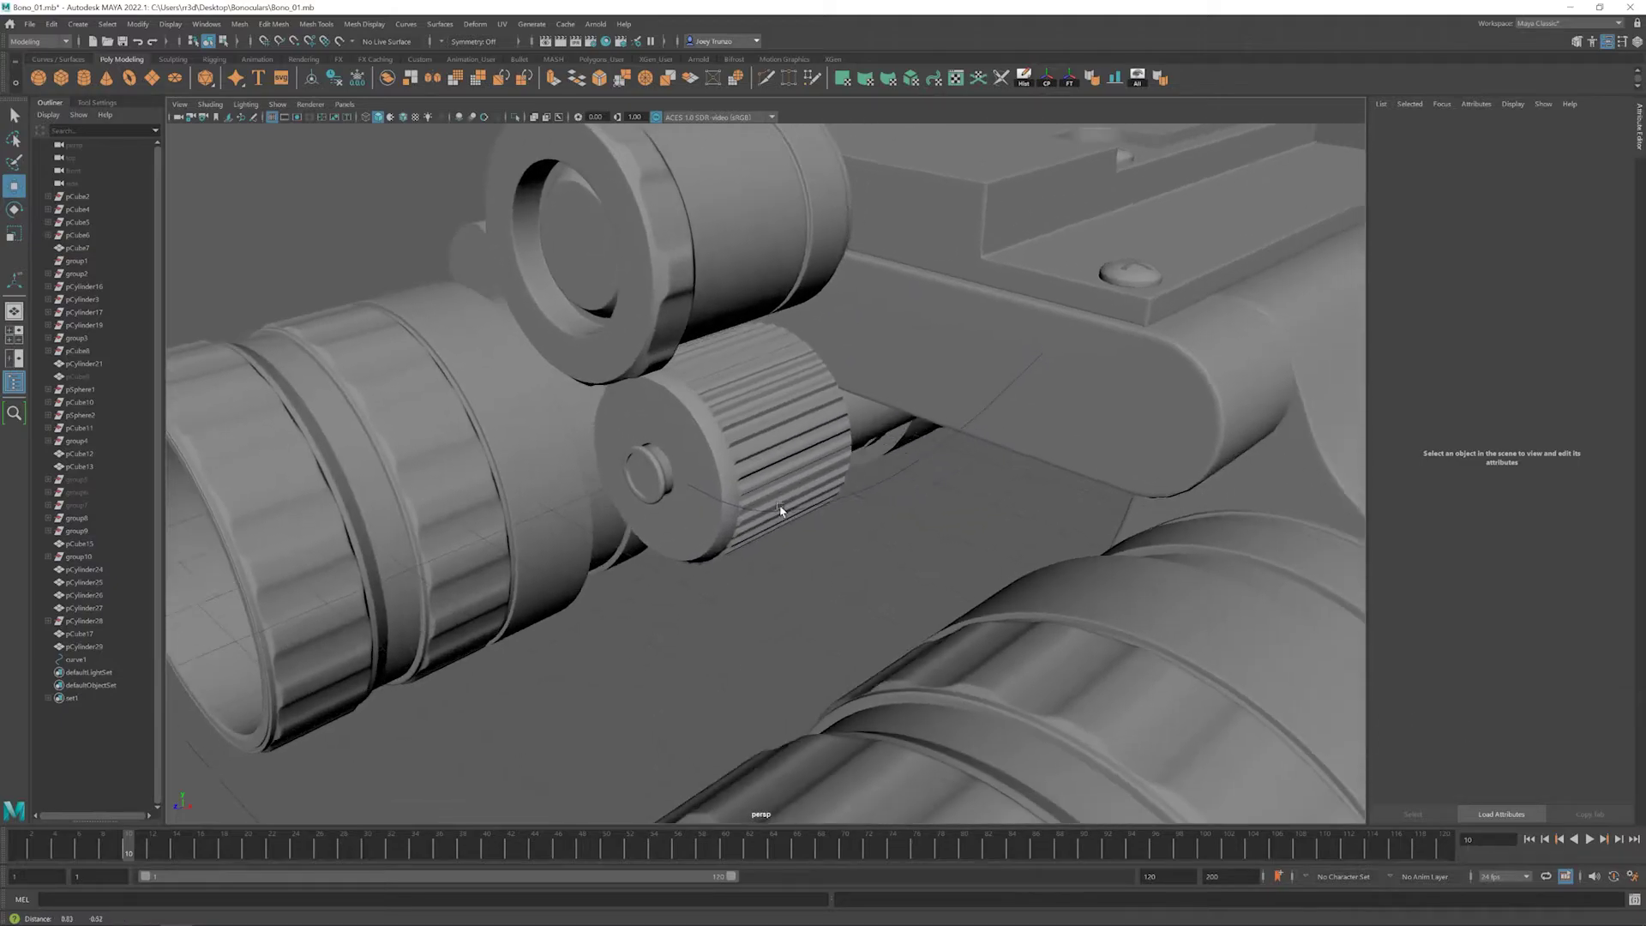
pyautogui.click(85, 83)
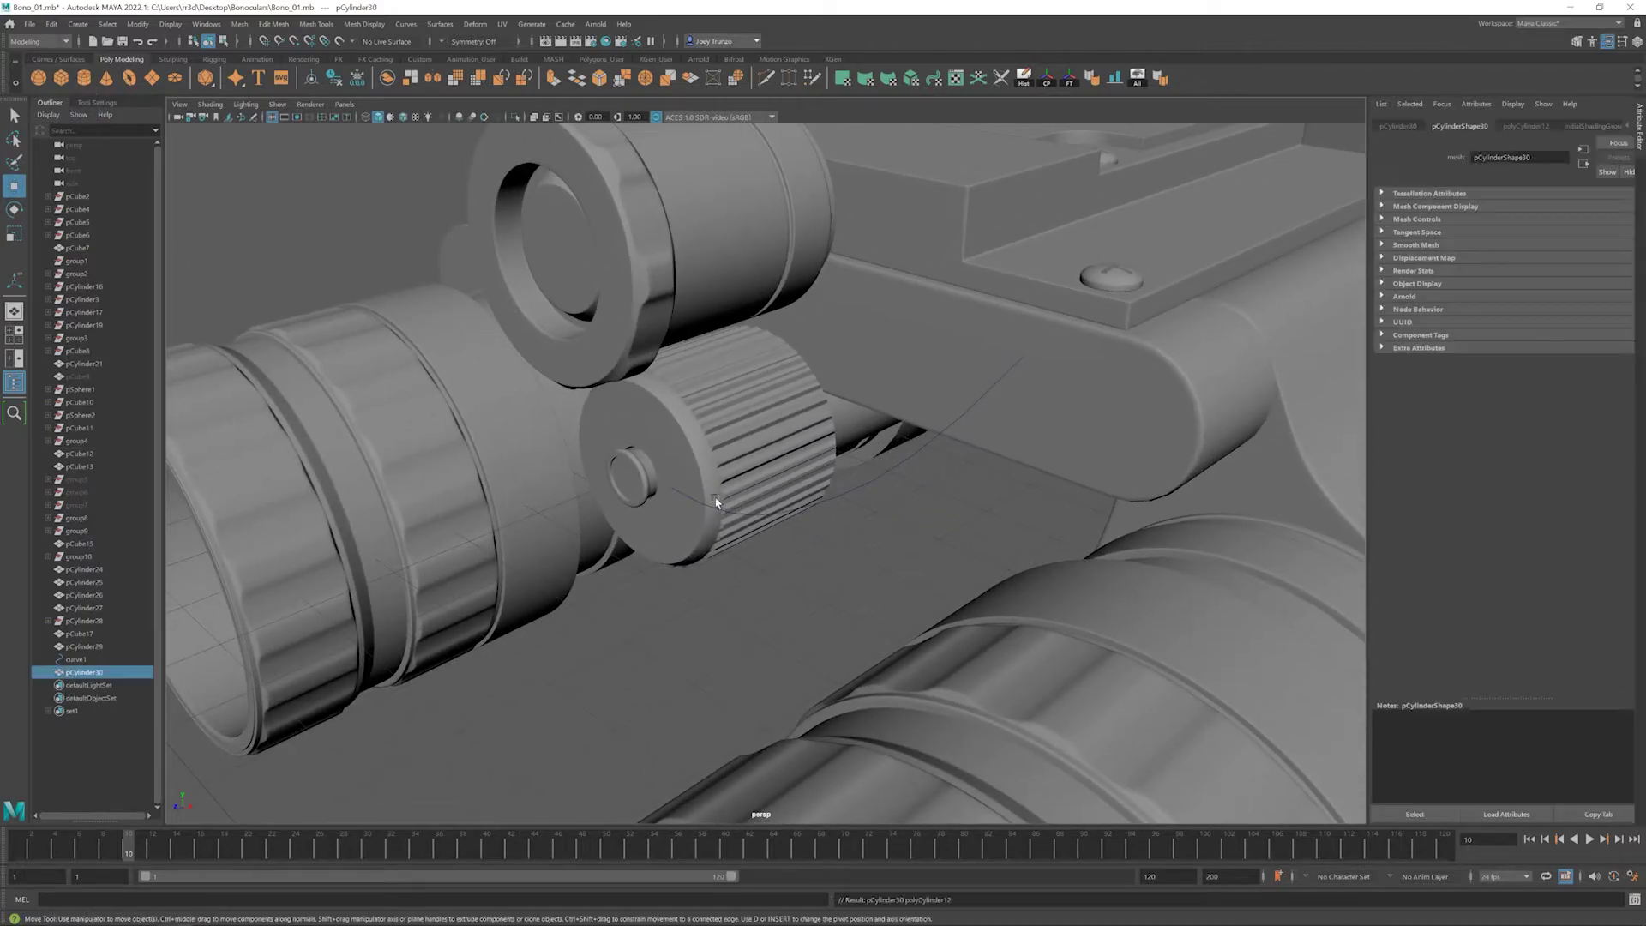
pyautogui.click(1137, 84)
pyautogui.moveTo(670, 435); pyautogui.dragTo(569, 429)
pyautogui.press('w')
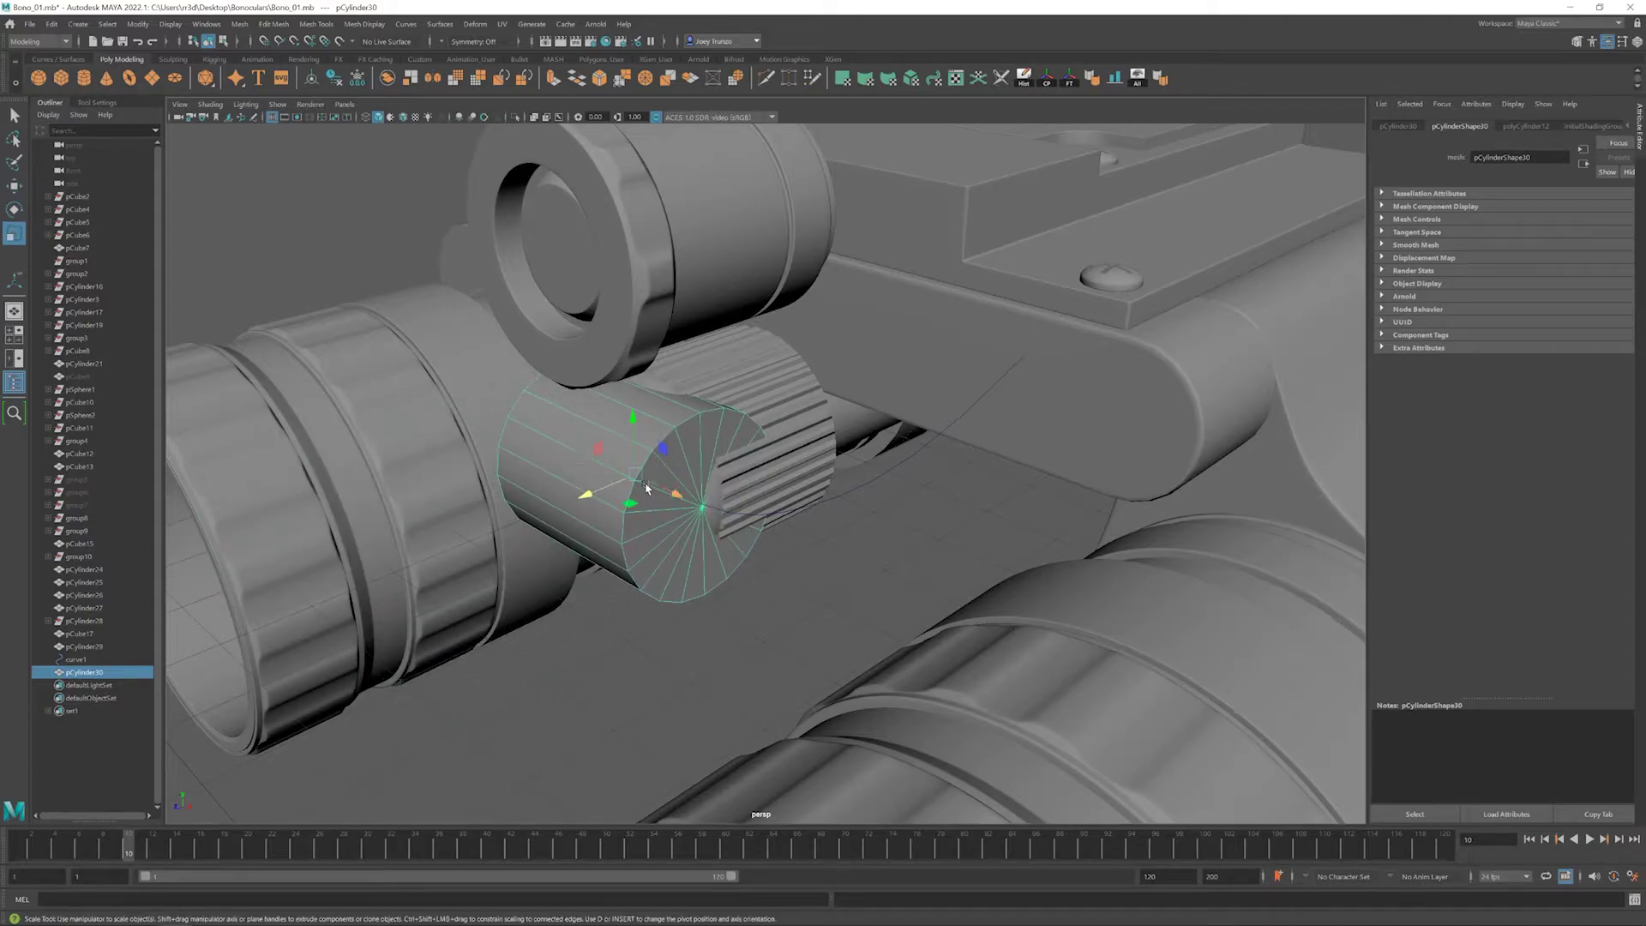
pyautogui.moveTo(646, 488); pyautogui.dragTo(740, 532)
pyautogui.press('w')
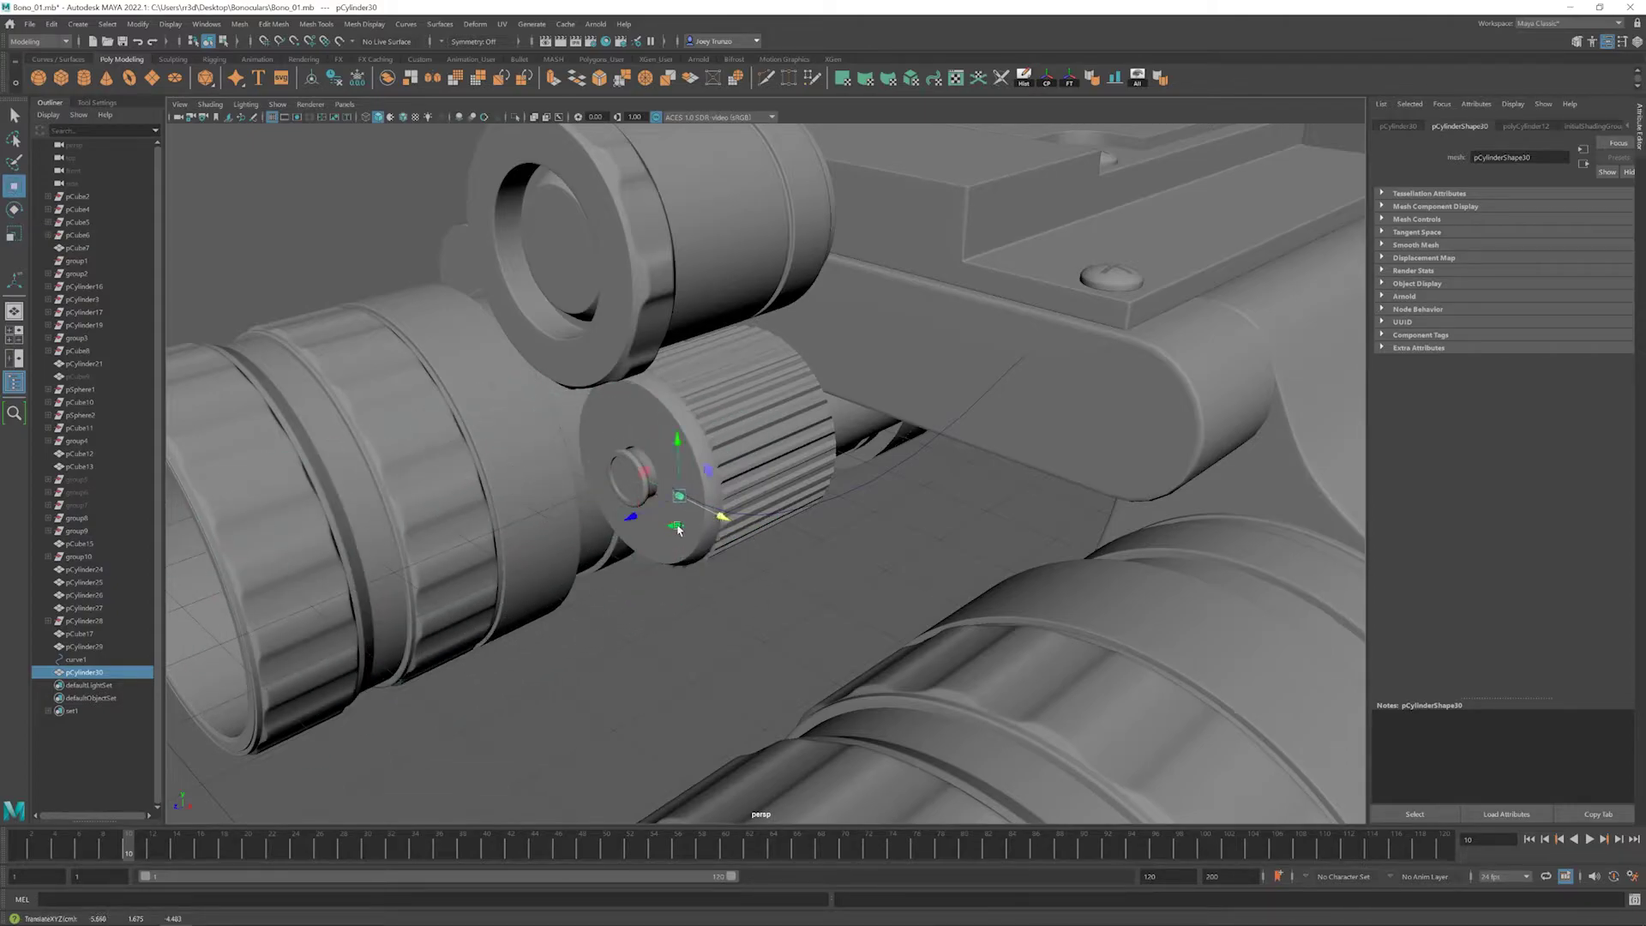
# - Align the small cylinder with the start of the curve beside the knob's pin
pyautogui.press('f')
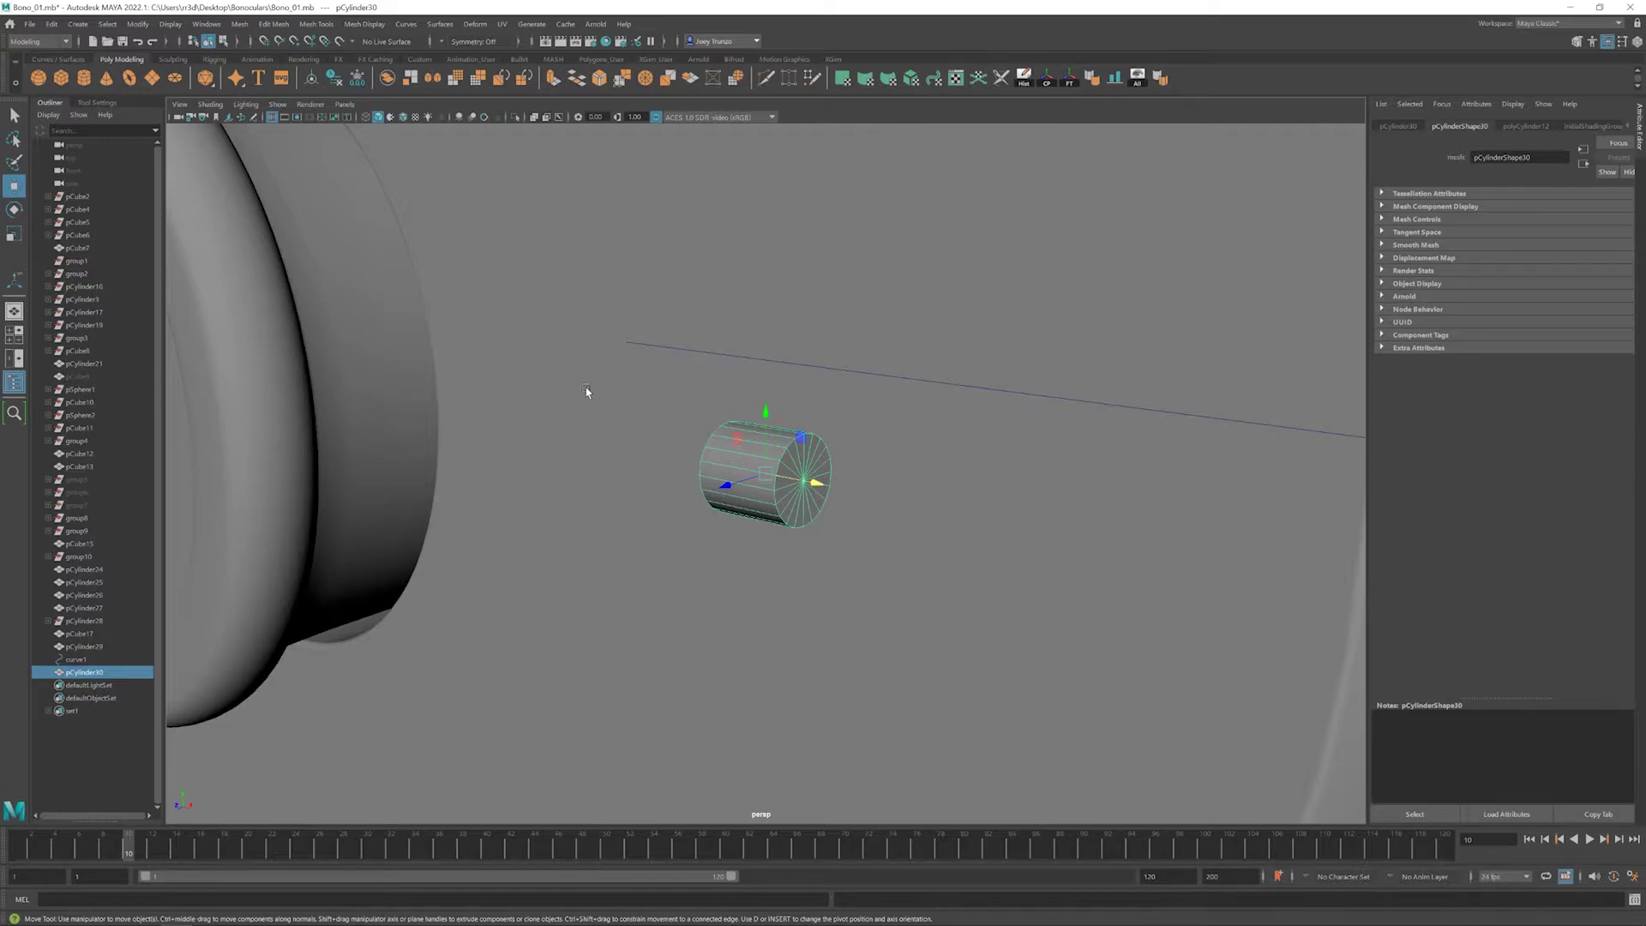
pyautogui.keyDown('alt'); pyautogui.moveTo(587, 392); pyautogui.dragTo(729, 491); pyautogui.keyUp('alt')
pyautogui.scroll(-2, 769, 478)
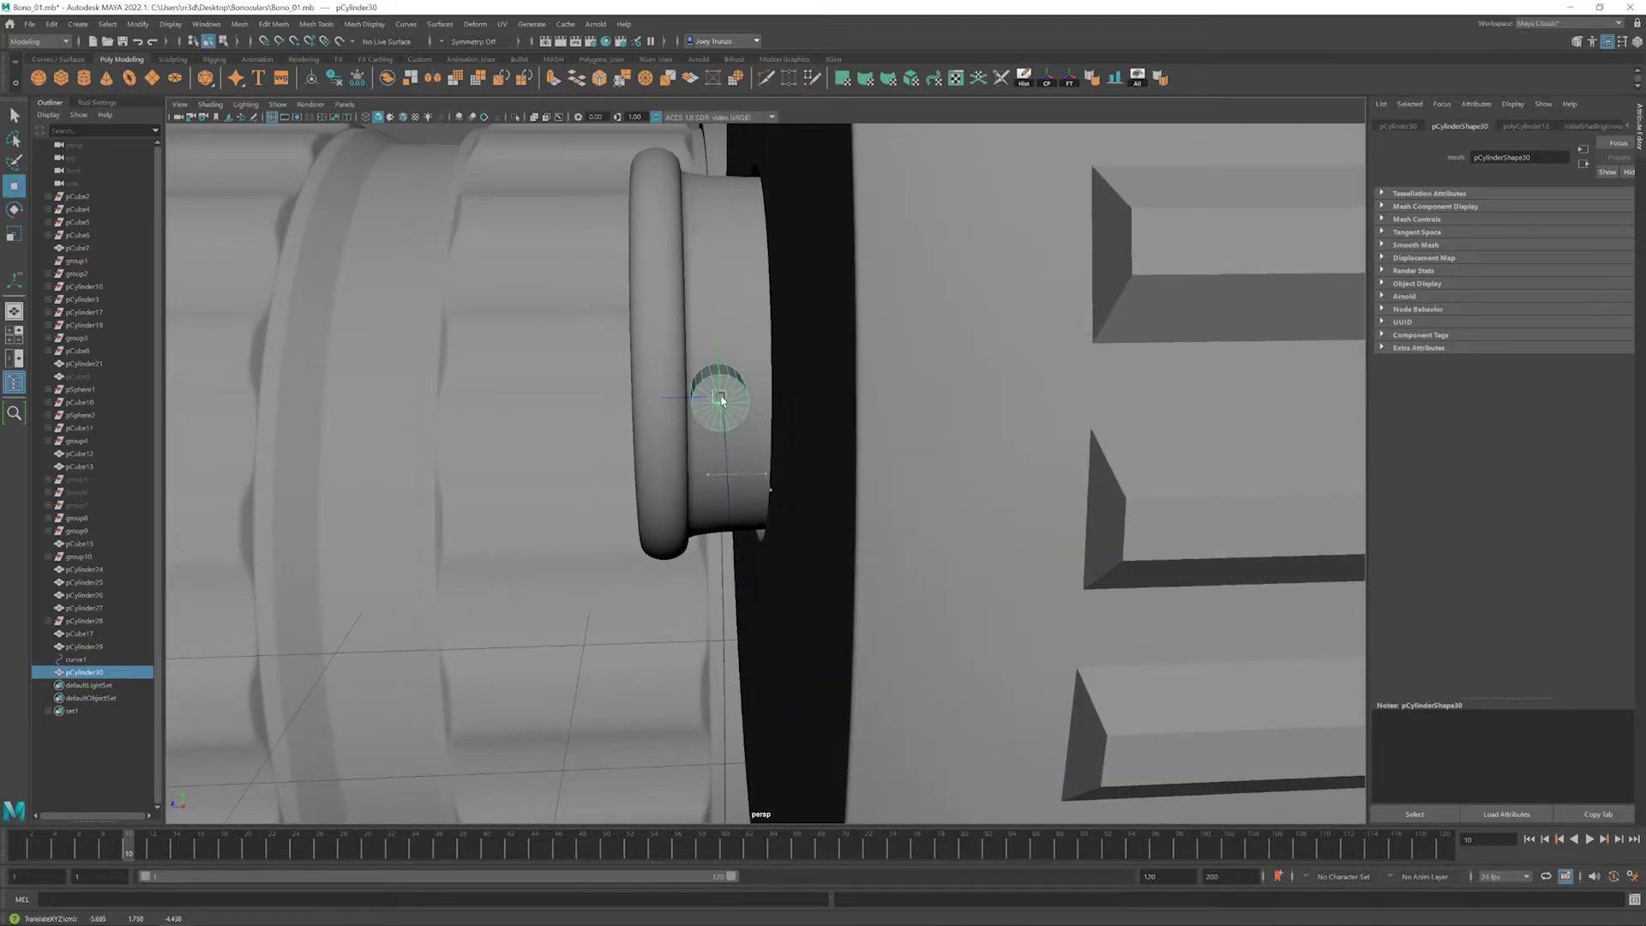
pyautogui.keyDown('alt'); pyautogui.moveTo(769, 479); pyautogui.dragTo(730, 485); pyautogui.keyUp('alt')
pyautogui.click(725, 343)
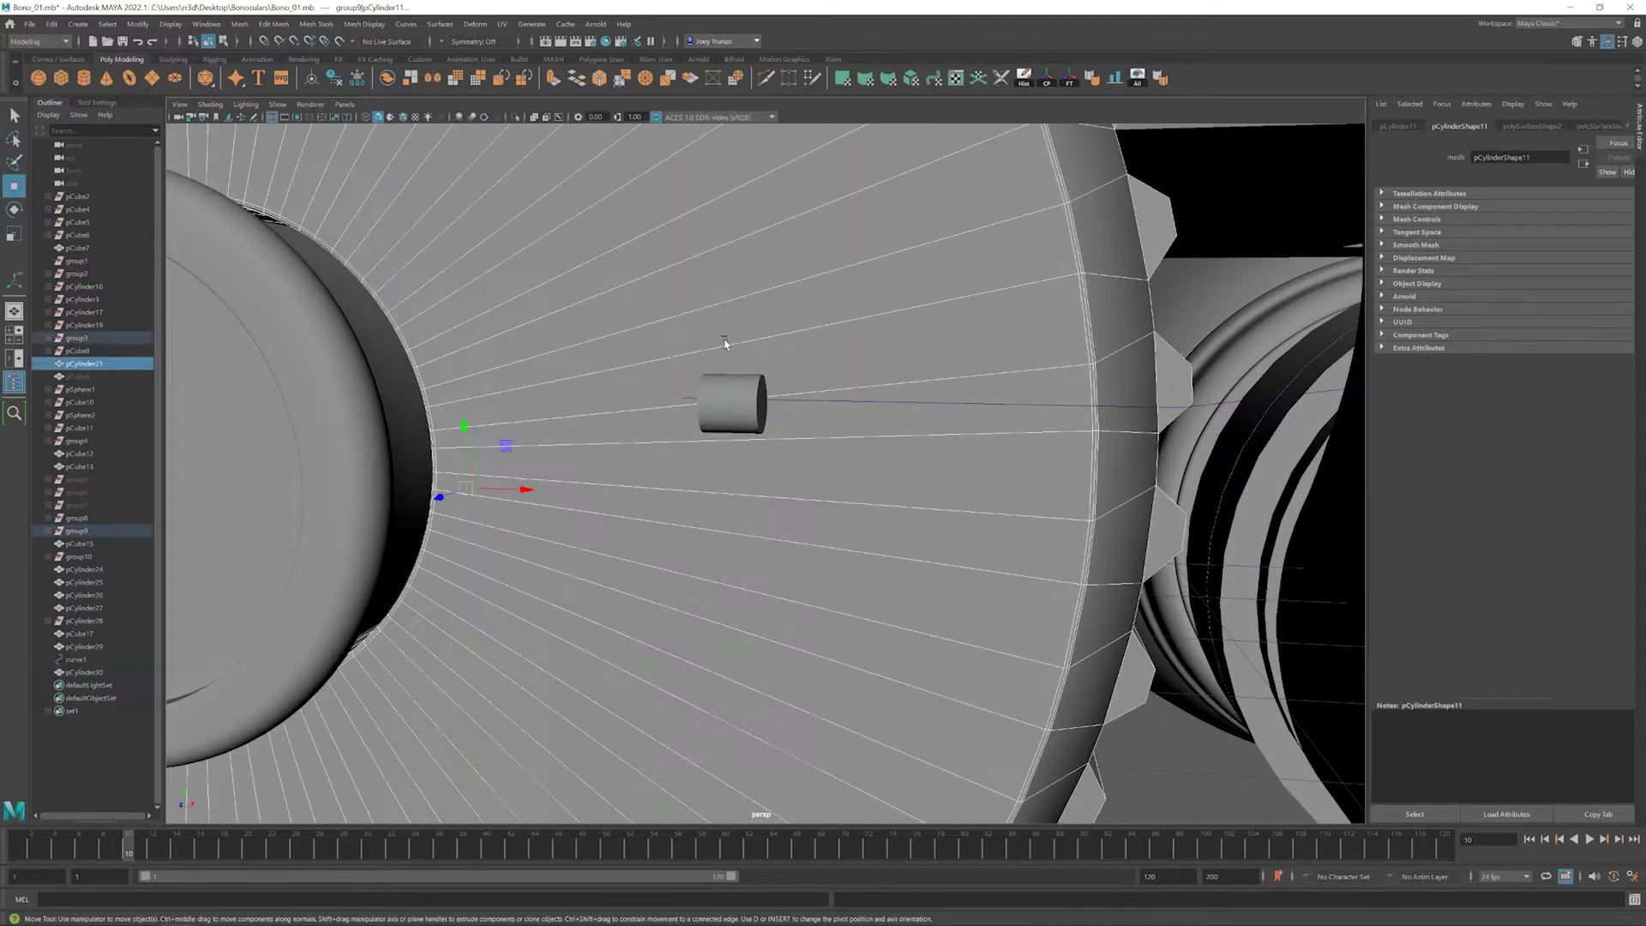
pyautogui.click(729, 390)
# - Scale the small cylinder down further and delete all its faces except one end cap
pyautogui.press('r')
pyautogui.scroll(6, 729, 486)
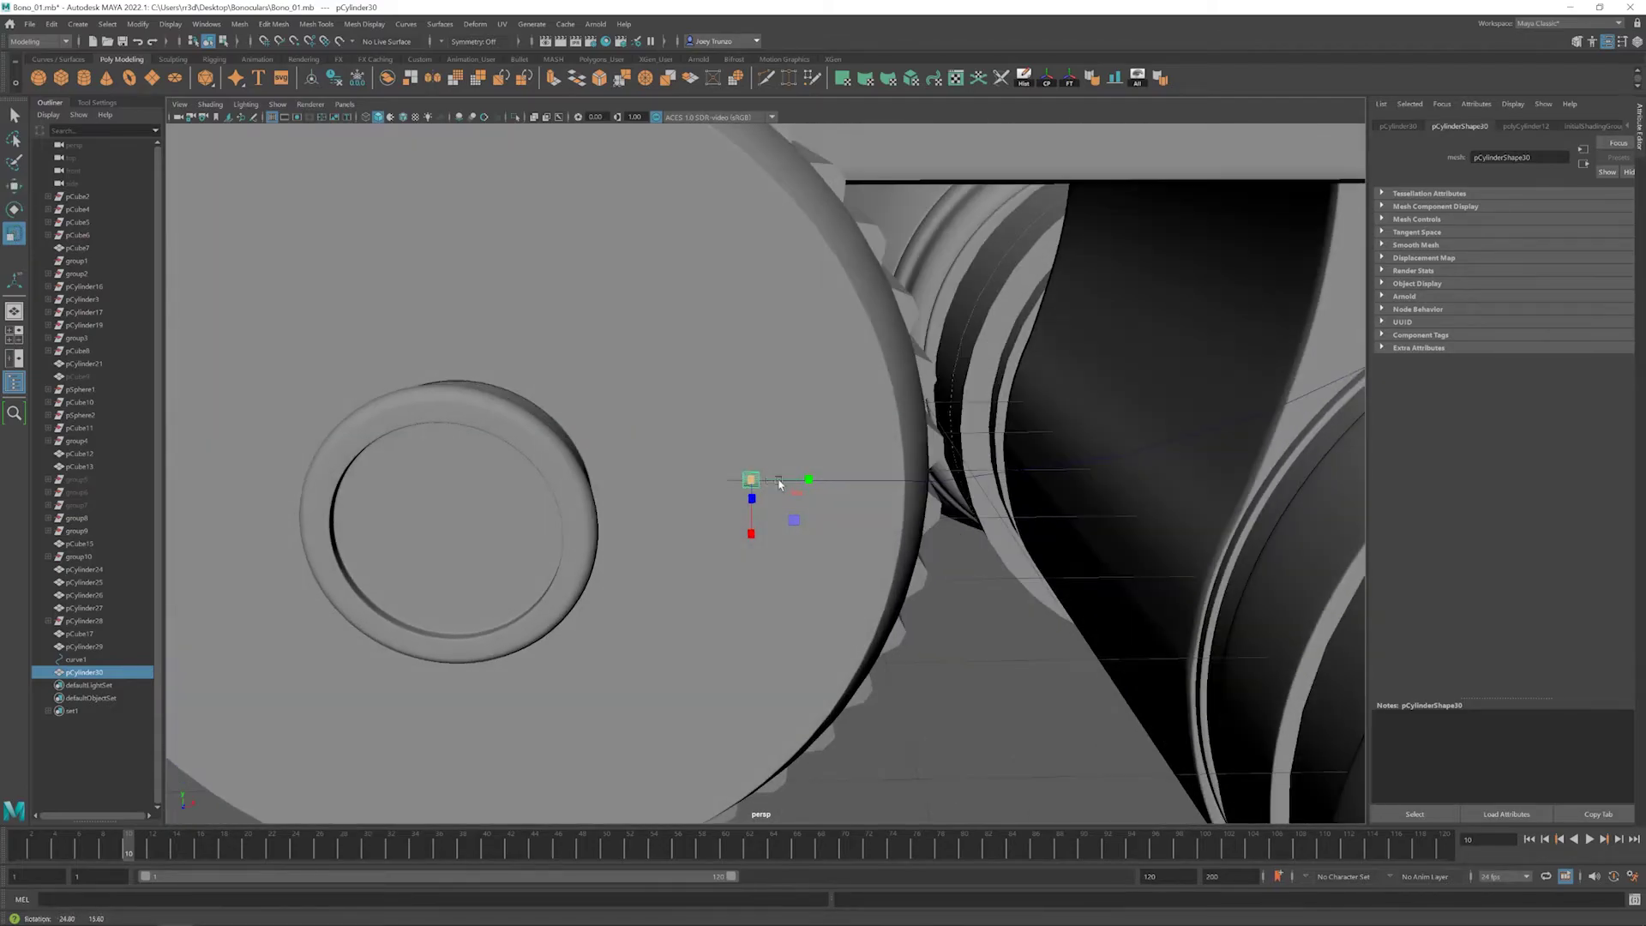
pyautogui.click(729, 506)
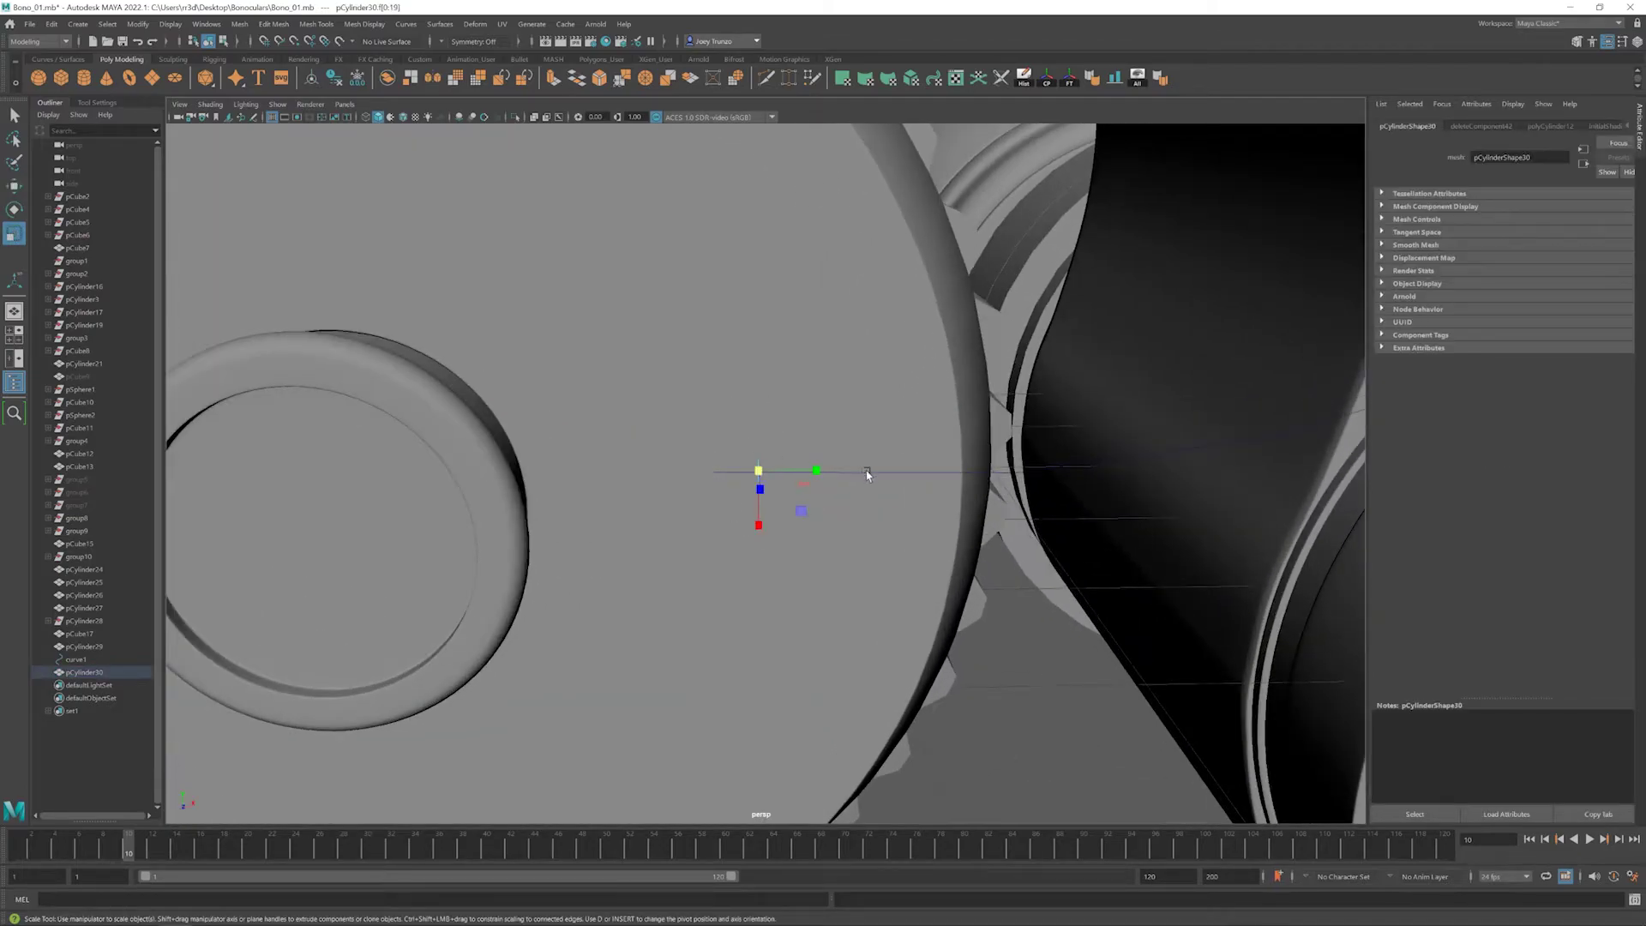
# - Try to extrude the small end cap along the curve into a thin cable with 100 divisions
pyautogui.keyDown('shift'); pyautogui.click(867, 474); pyautogui.keyUp('shift')
pyautogui.click(275, 24)
pyautogui.click(286, 73)
pyautogui.hotkey('ctrl', 'z')
pyautogui.click(274, 23)
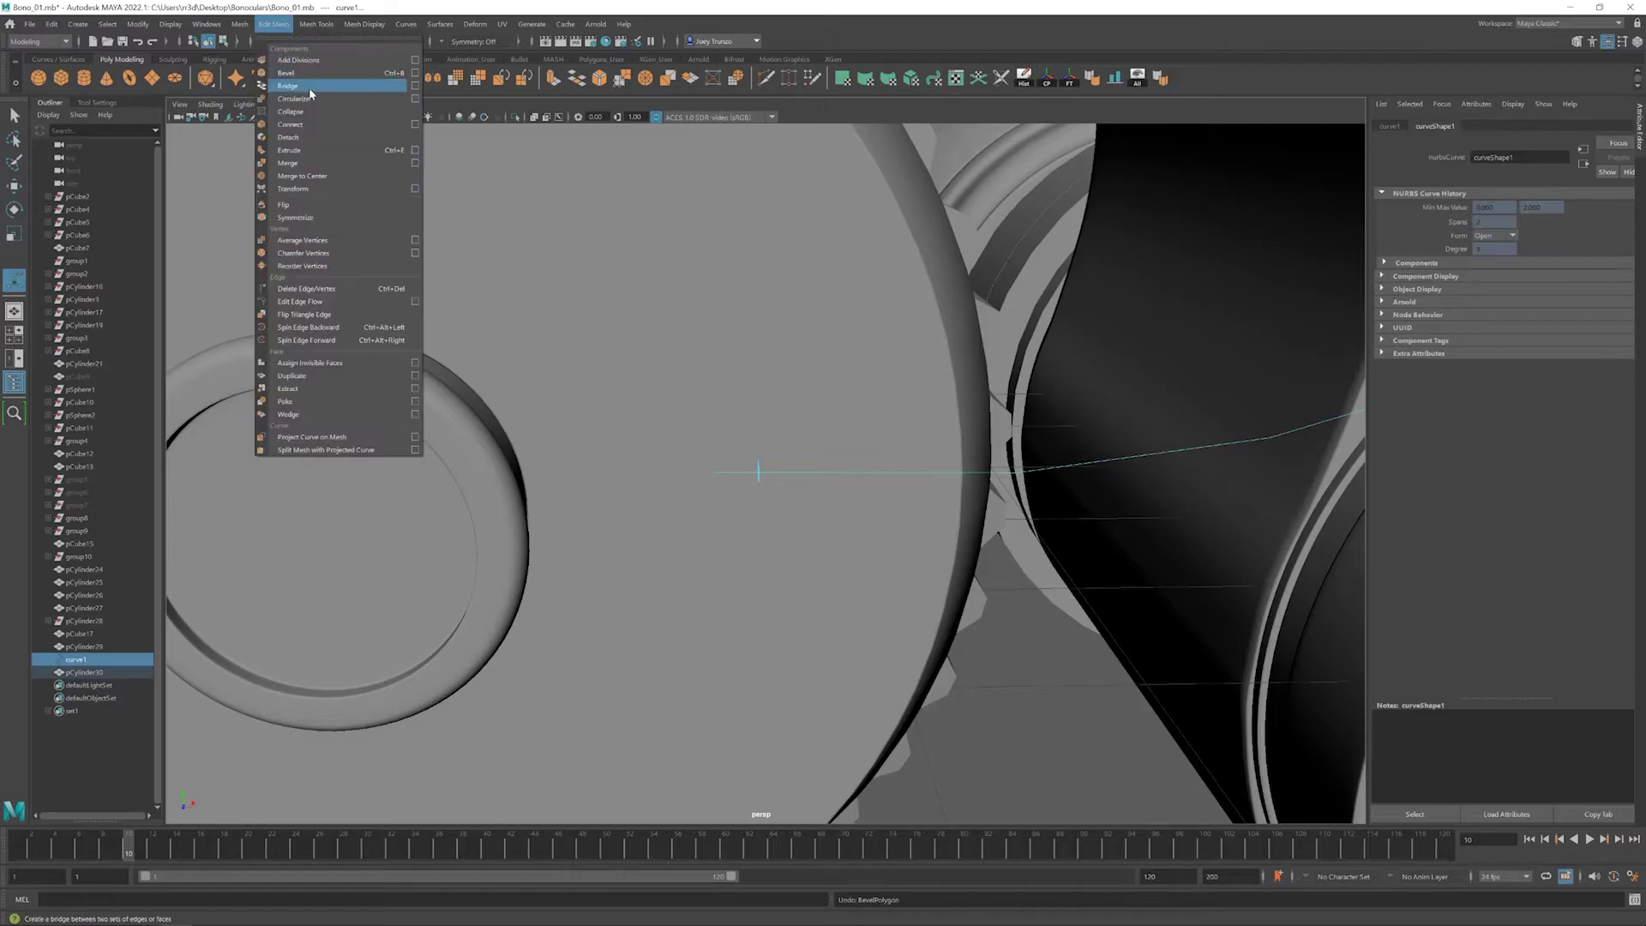
pyautogui.click(289, 150)
pyautogui.scroll(-5, 709, 551)
pyautogui.keyDown('alt'); pyautogui.moveTo(709, 551); pyautogui.dragTo(353, 375); pyautogui.keyUp('alt')
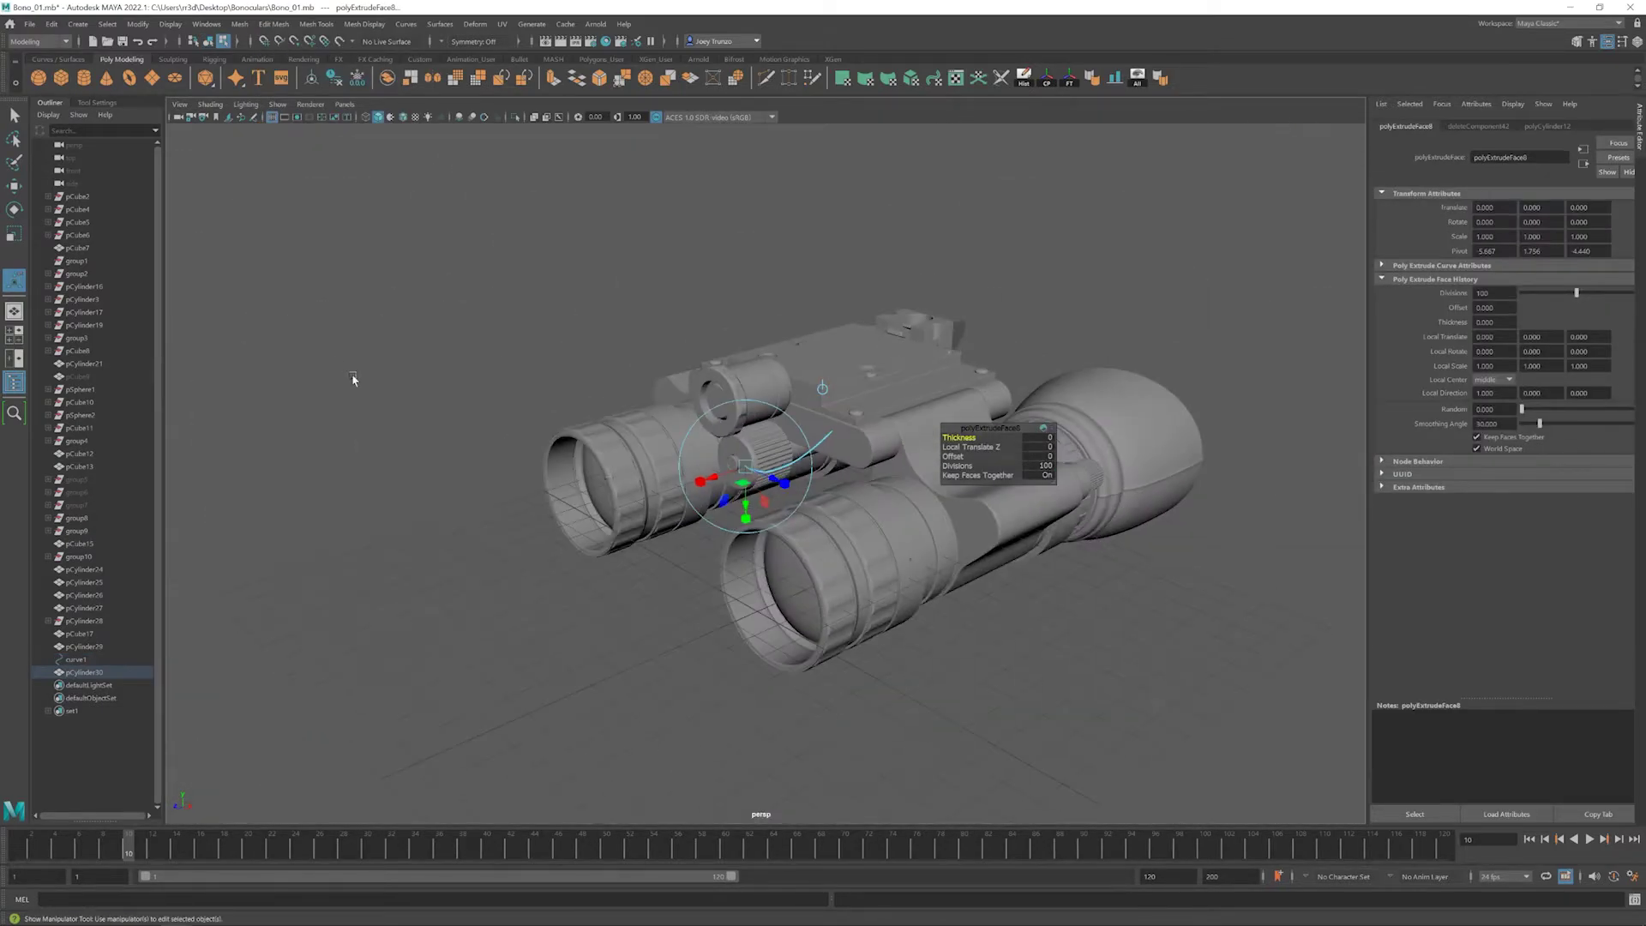
pyautogui.scroll(2, 711, 502)
pyautogui.hotkey('ctrl', 'z')
pyautogui.press('w')
pyautogui.scroll(6, 741, 550)
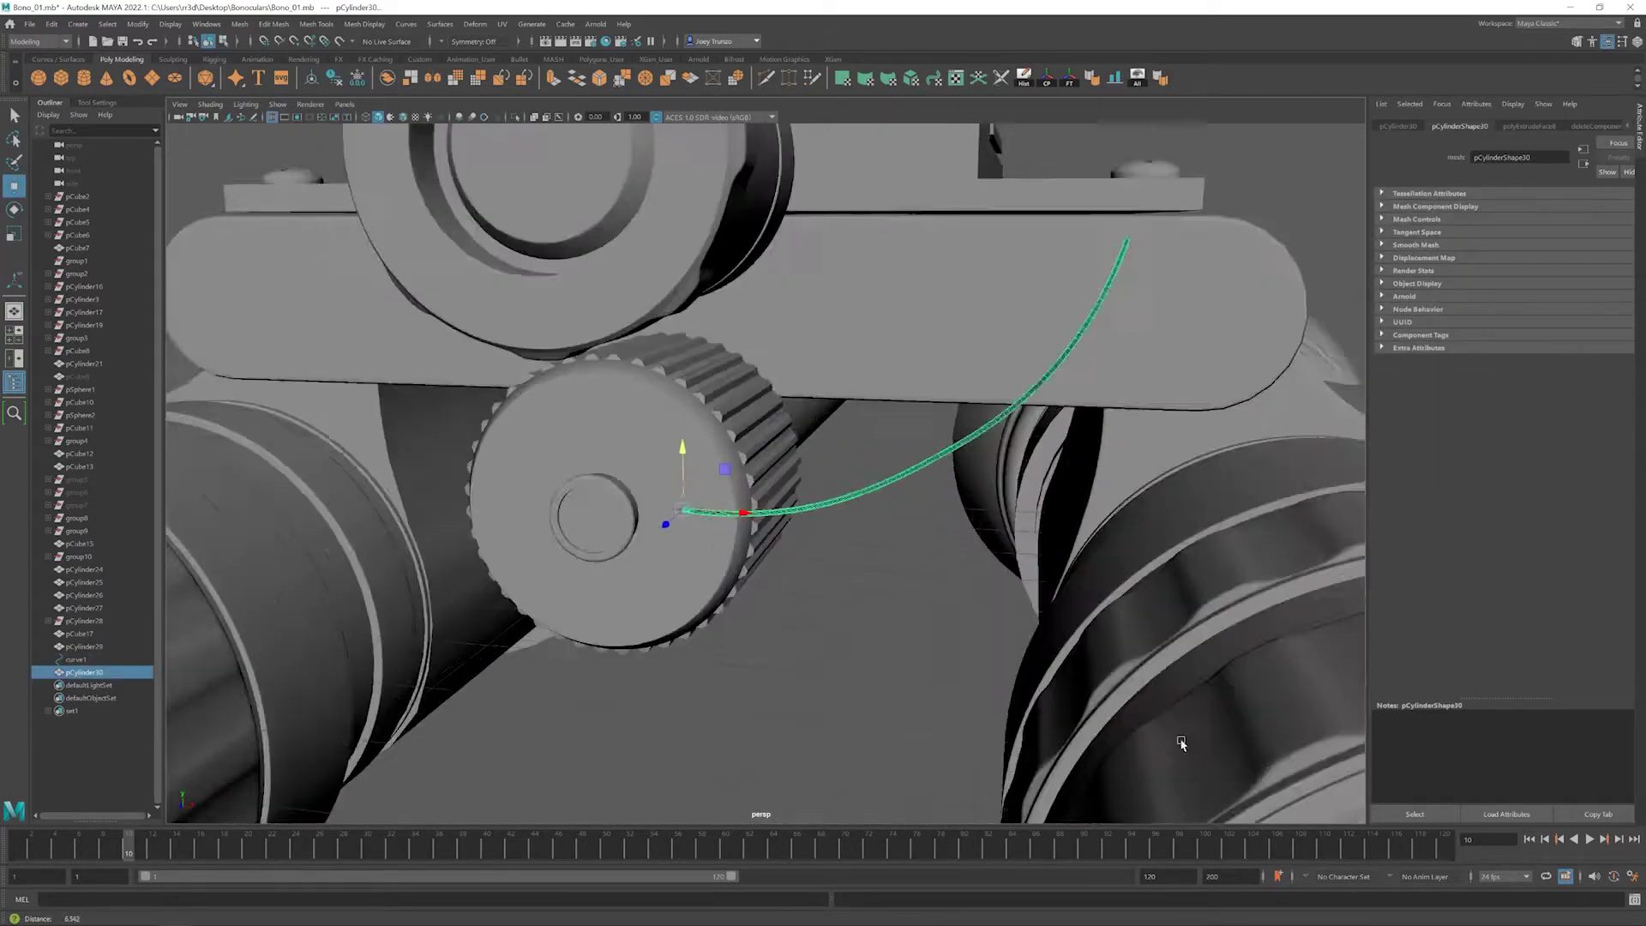
# - Duplicate the small end-cap disc, move the copy toward the knob's pin, and extrude it into a short cylinder
pyautogui.click(701, 532)
pyautogui.scroll(4, 701, 533)
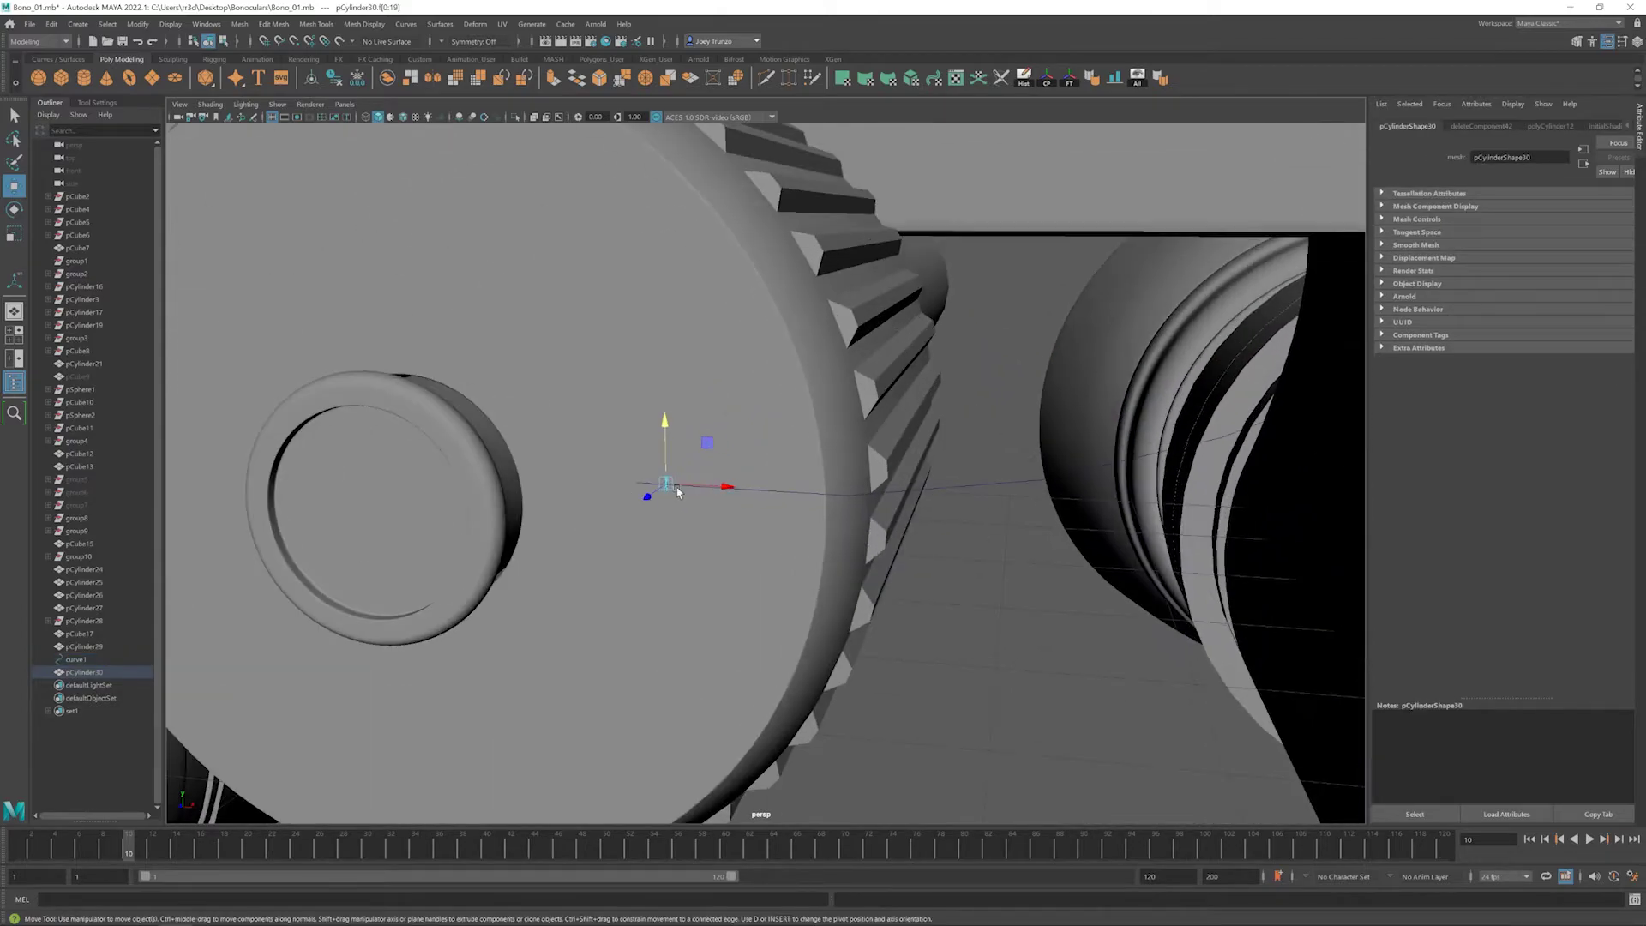
pyautogui.scroll(3, 717, 515)
pyautogui.keyDown('alt'); pyautogui.moveTo(1221, 715); pyautogui.dragTo(574, 456); pyautogui.keyUp('alt')
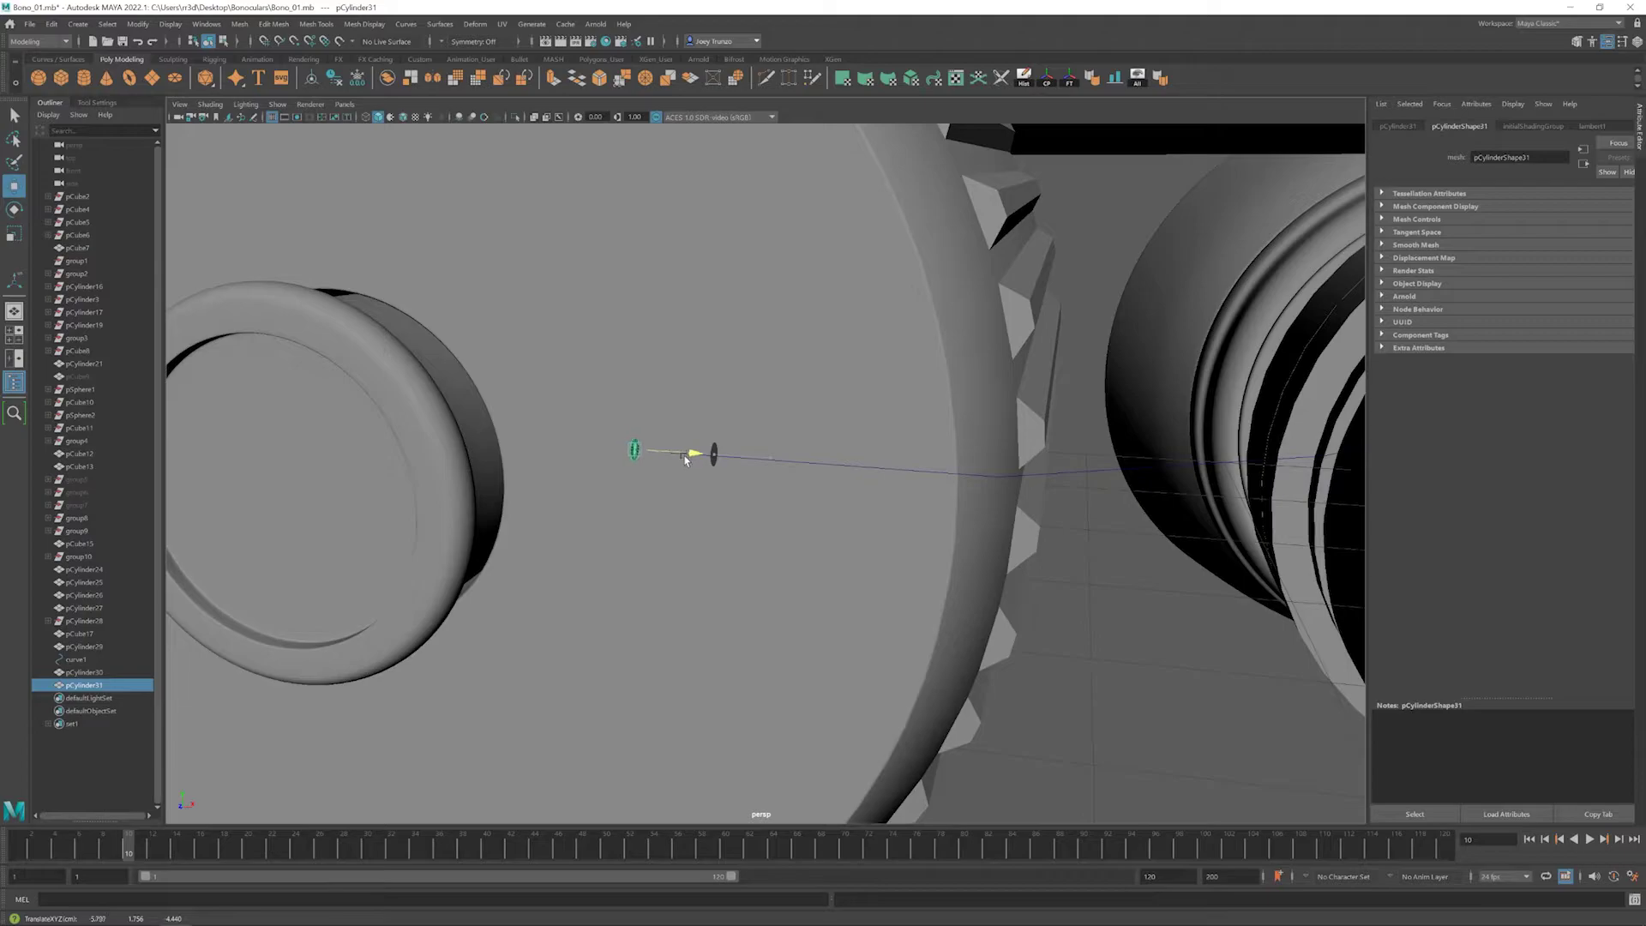
pyautogui.click(657, 453)
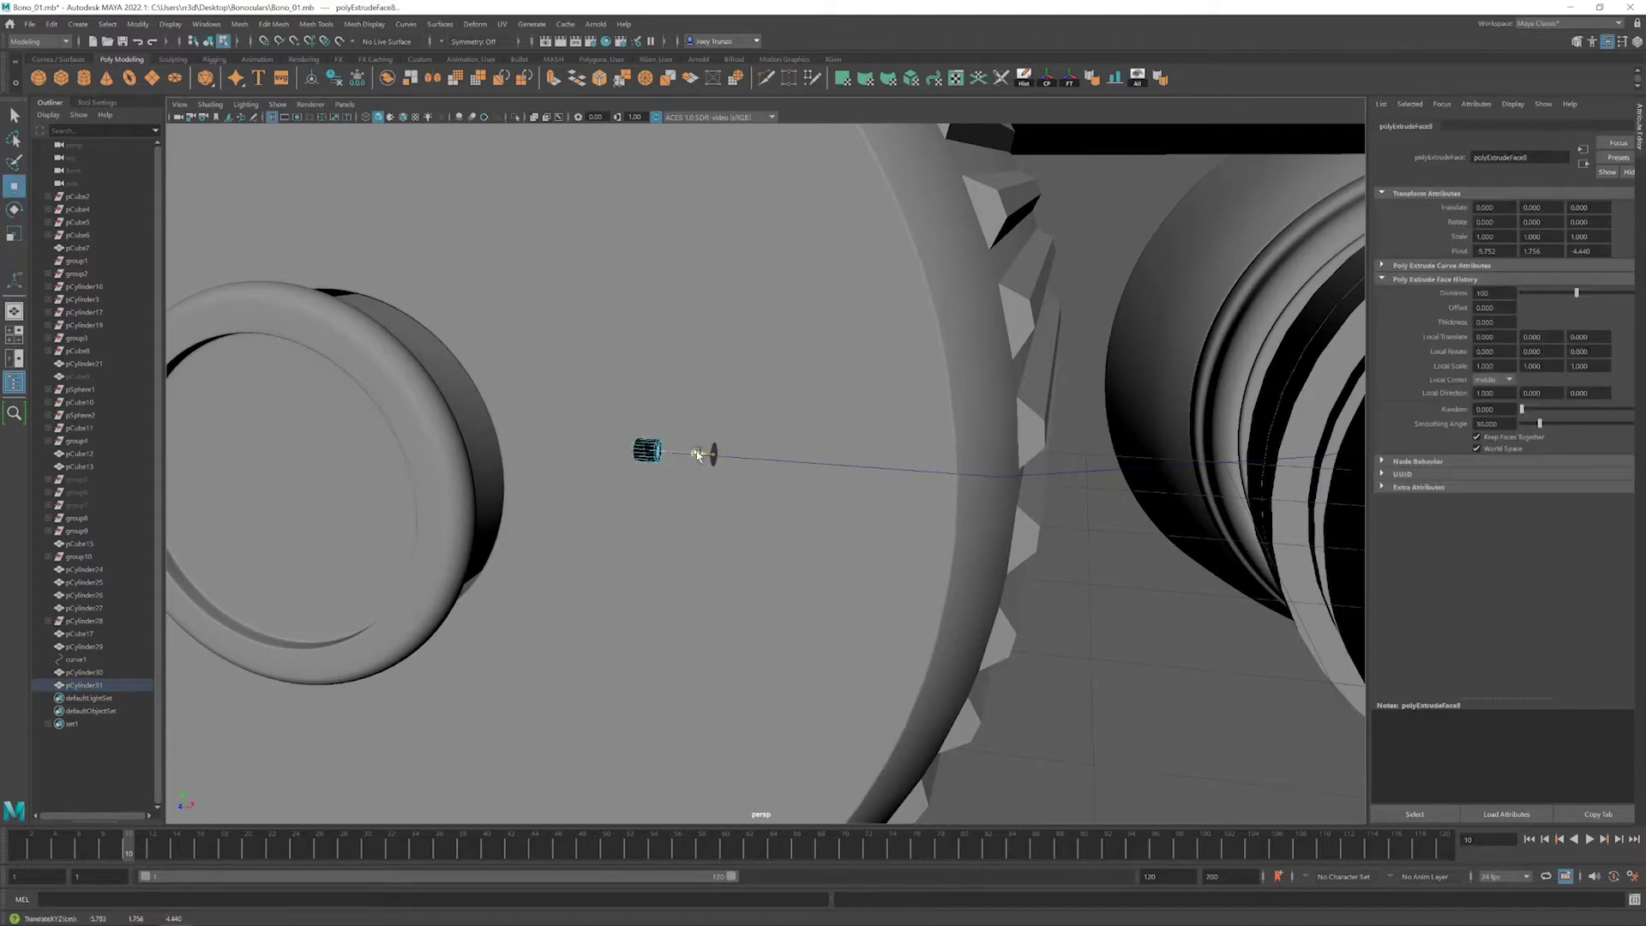
pyautogui.click(682, 453)
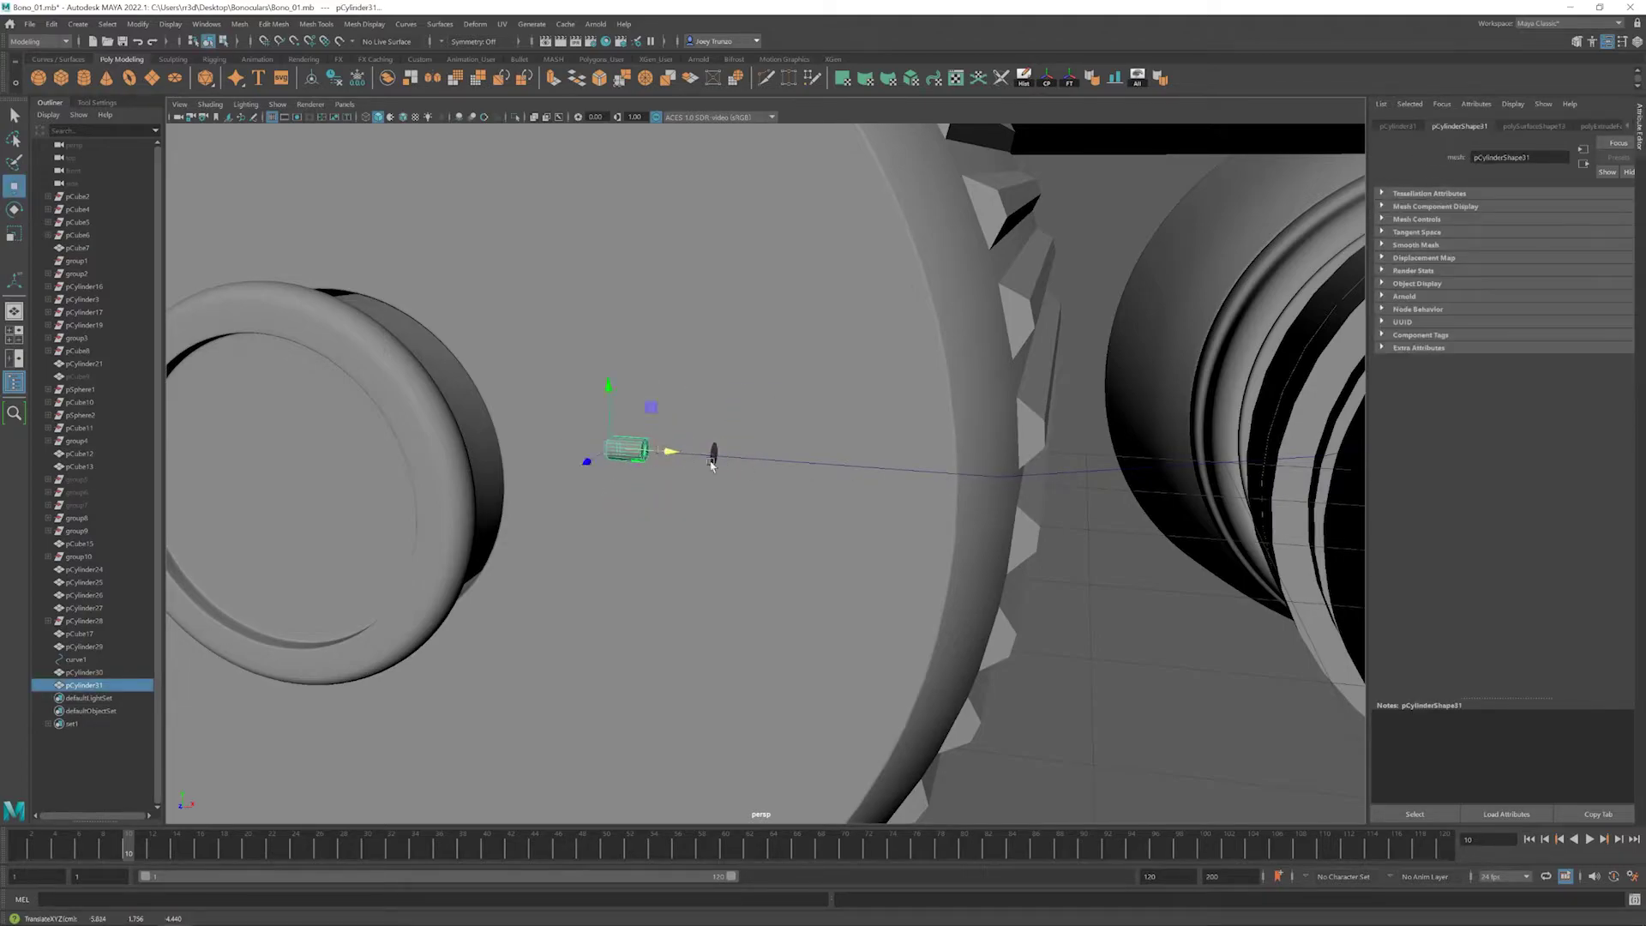
# - Move the original disc's faces closer to the short cylinder and extrude them along the curve
pyautogui.moveTo(716, 458); pyautogui.dragTo(776, 461, button='right')
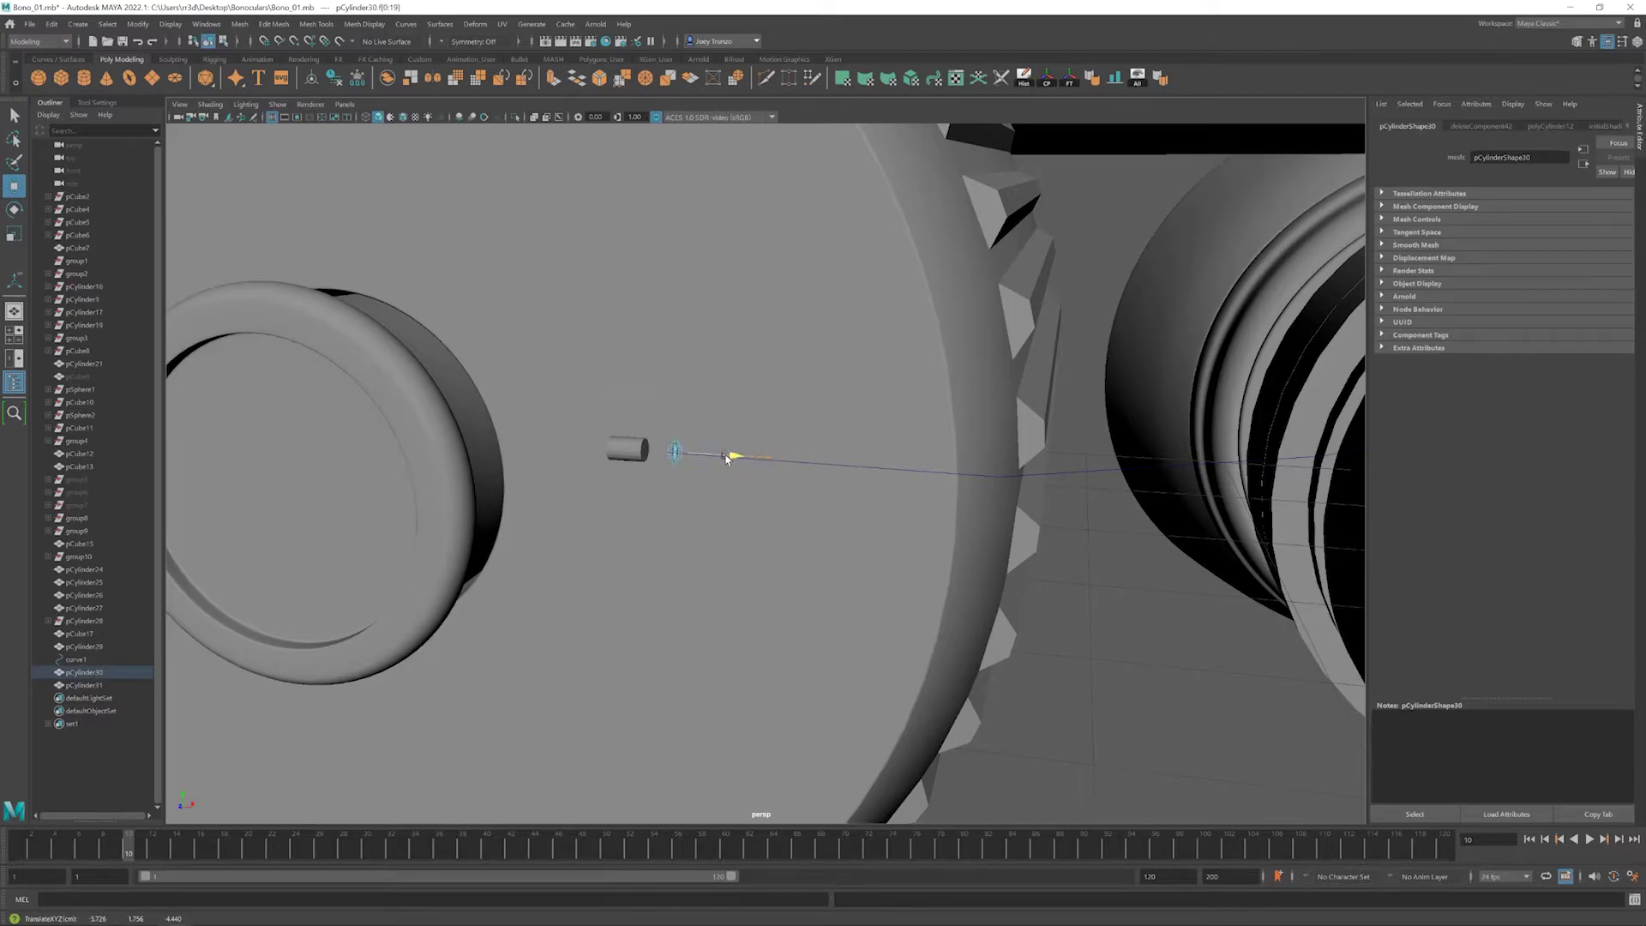
pyautogui.keyDown('shift'); pyautogui.click(1060, 471); pyautogui.keyUp('shift')
pyautogui.click(274, 24)
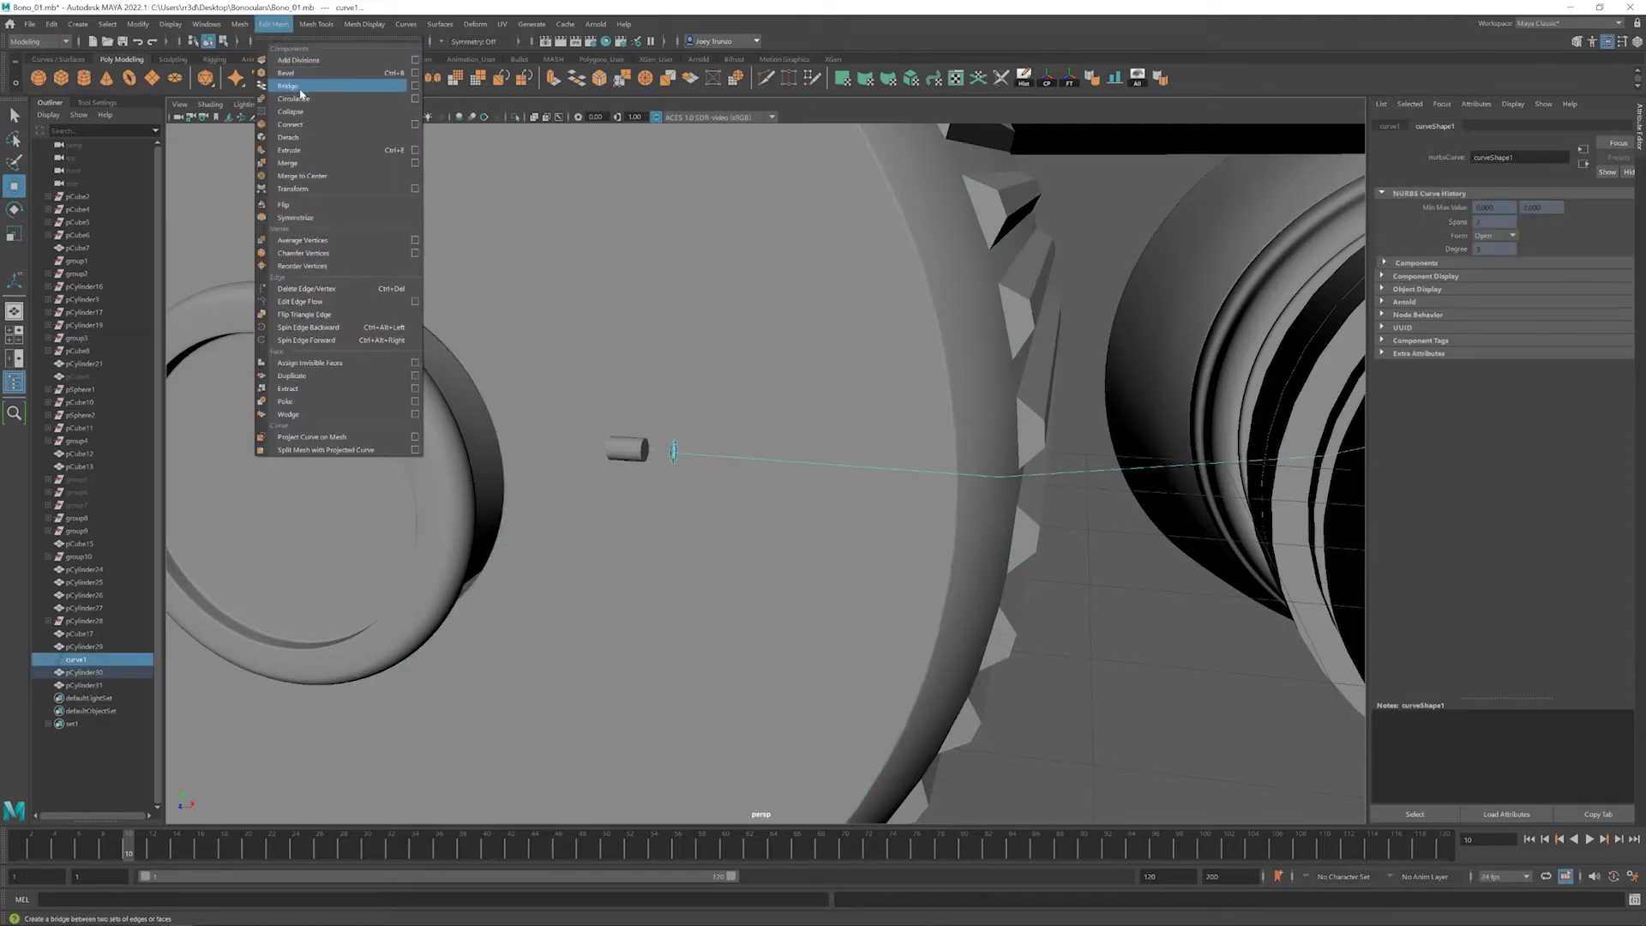
pyautogui.click(313, 151)
pyautogui.keyDown('alt'); pyautogui.moveTo(220, 415); pyautogui.dragTo(955, 357); pyautogui.keyUp('alt')
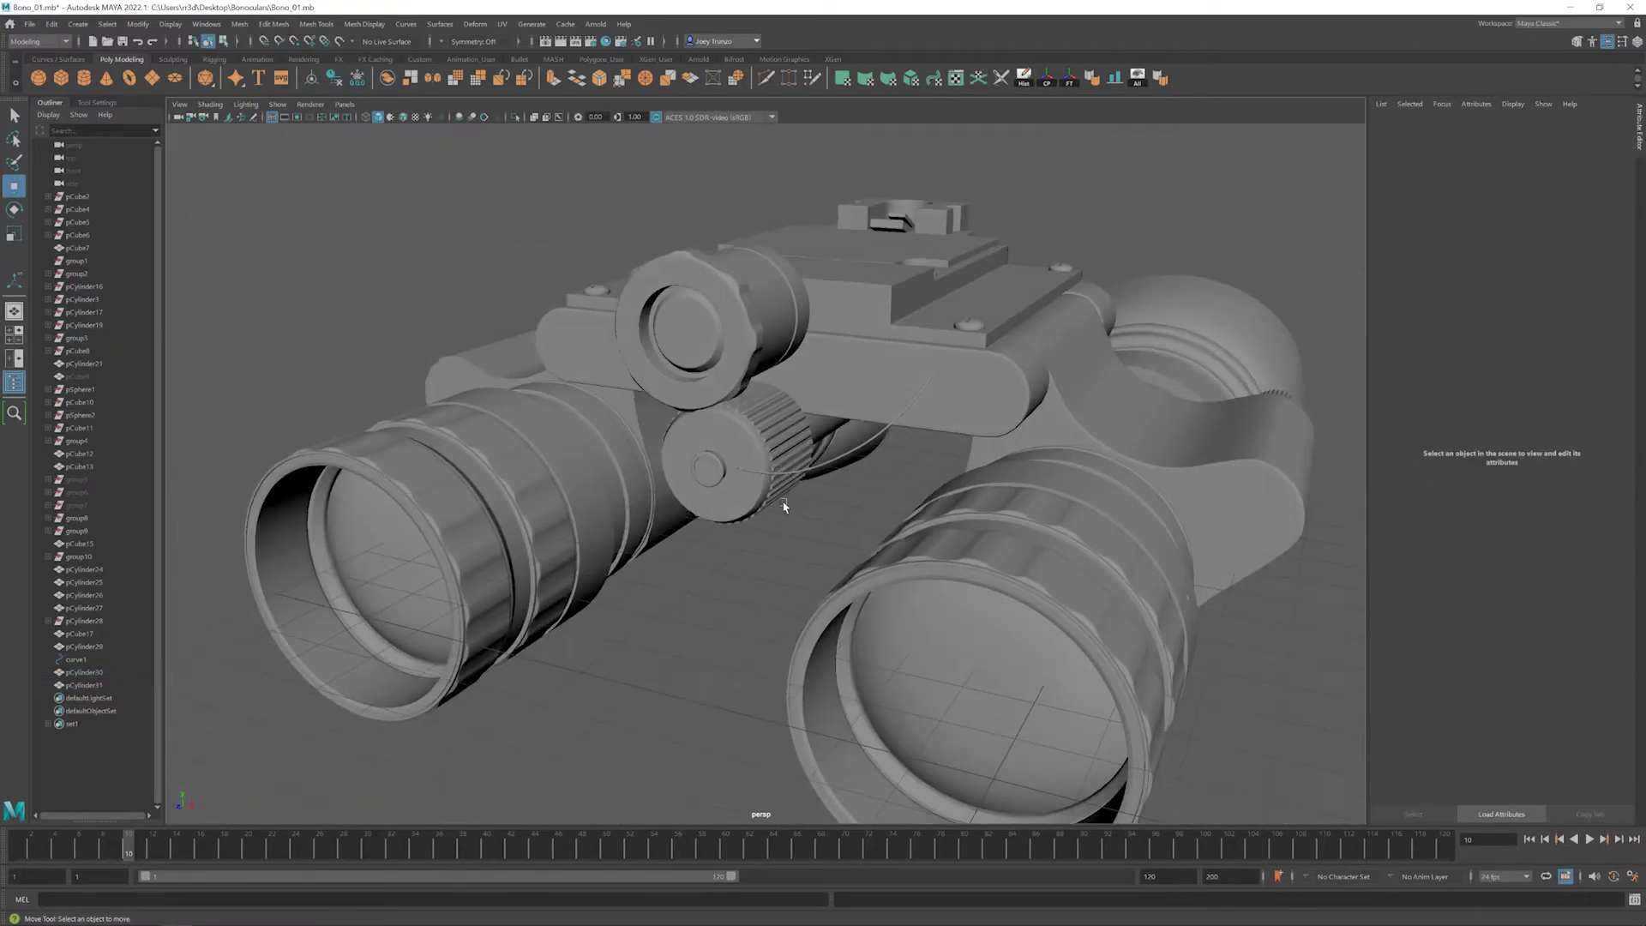
# - Delete the construction history of the thin cord mesh and its guide curve beside the knurled knob
pyautogui.moveTo(872, 541); pyautogui.dragTo(888, 570)
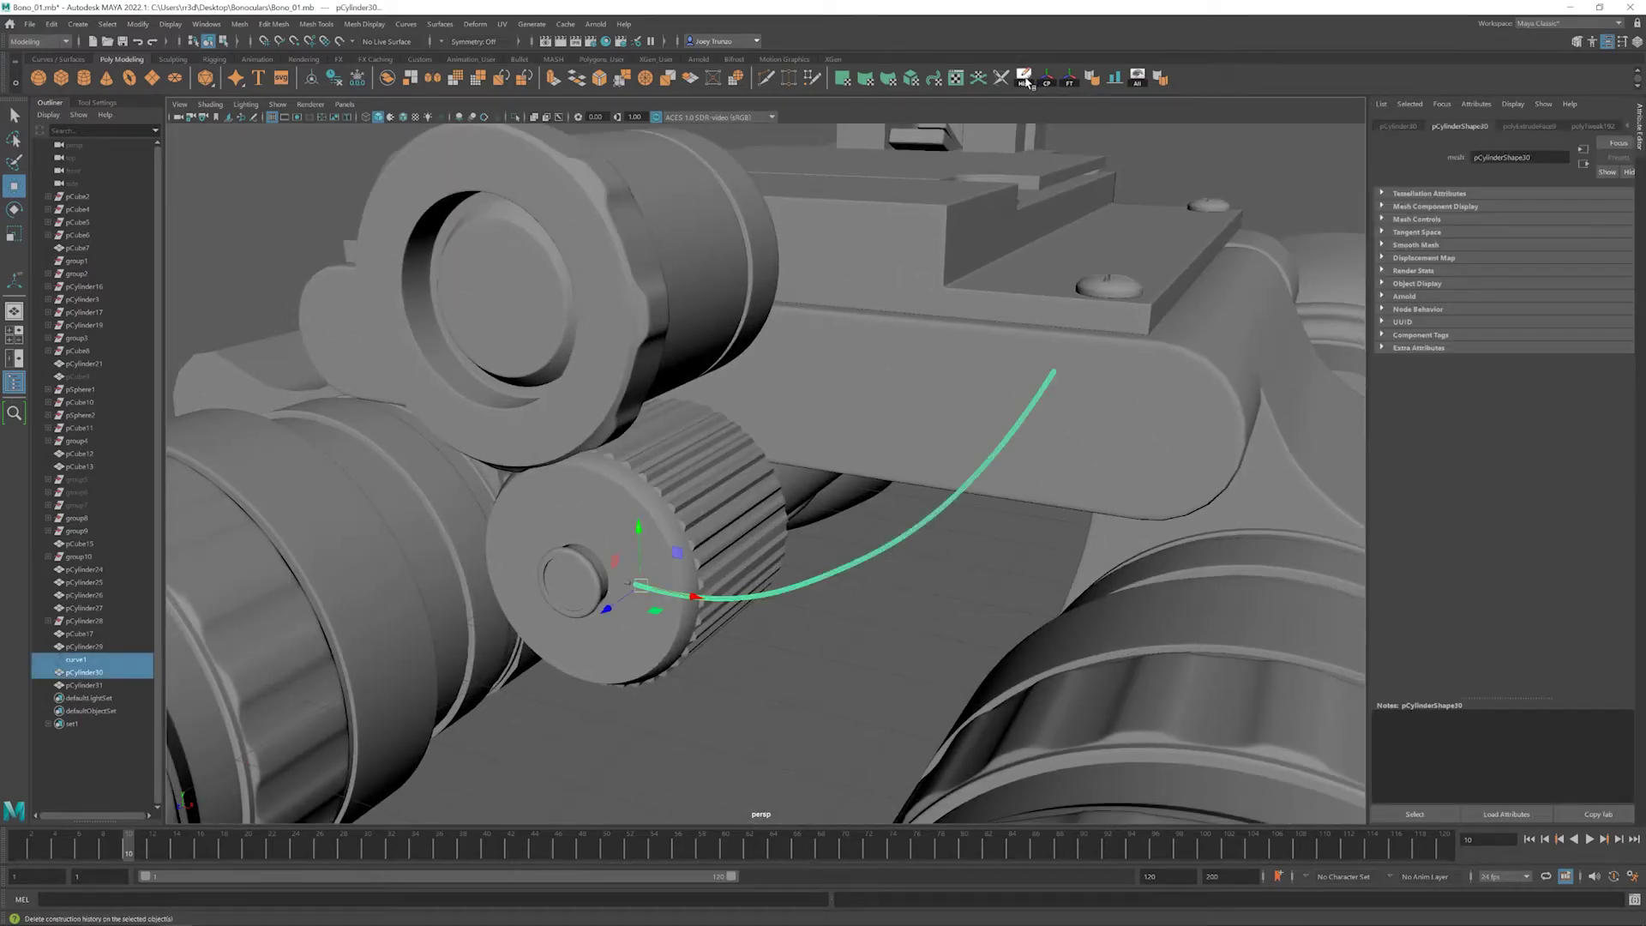
pyautogui.click(870, 595)
pyautogui.press('a')
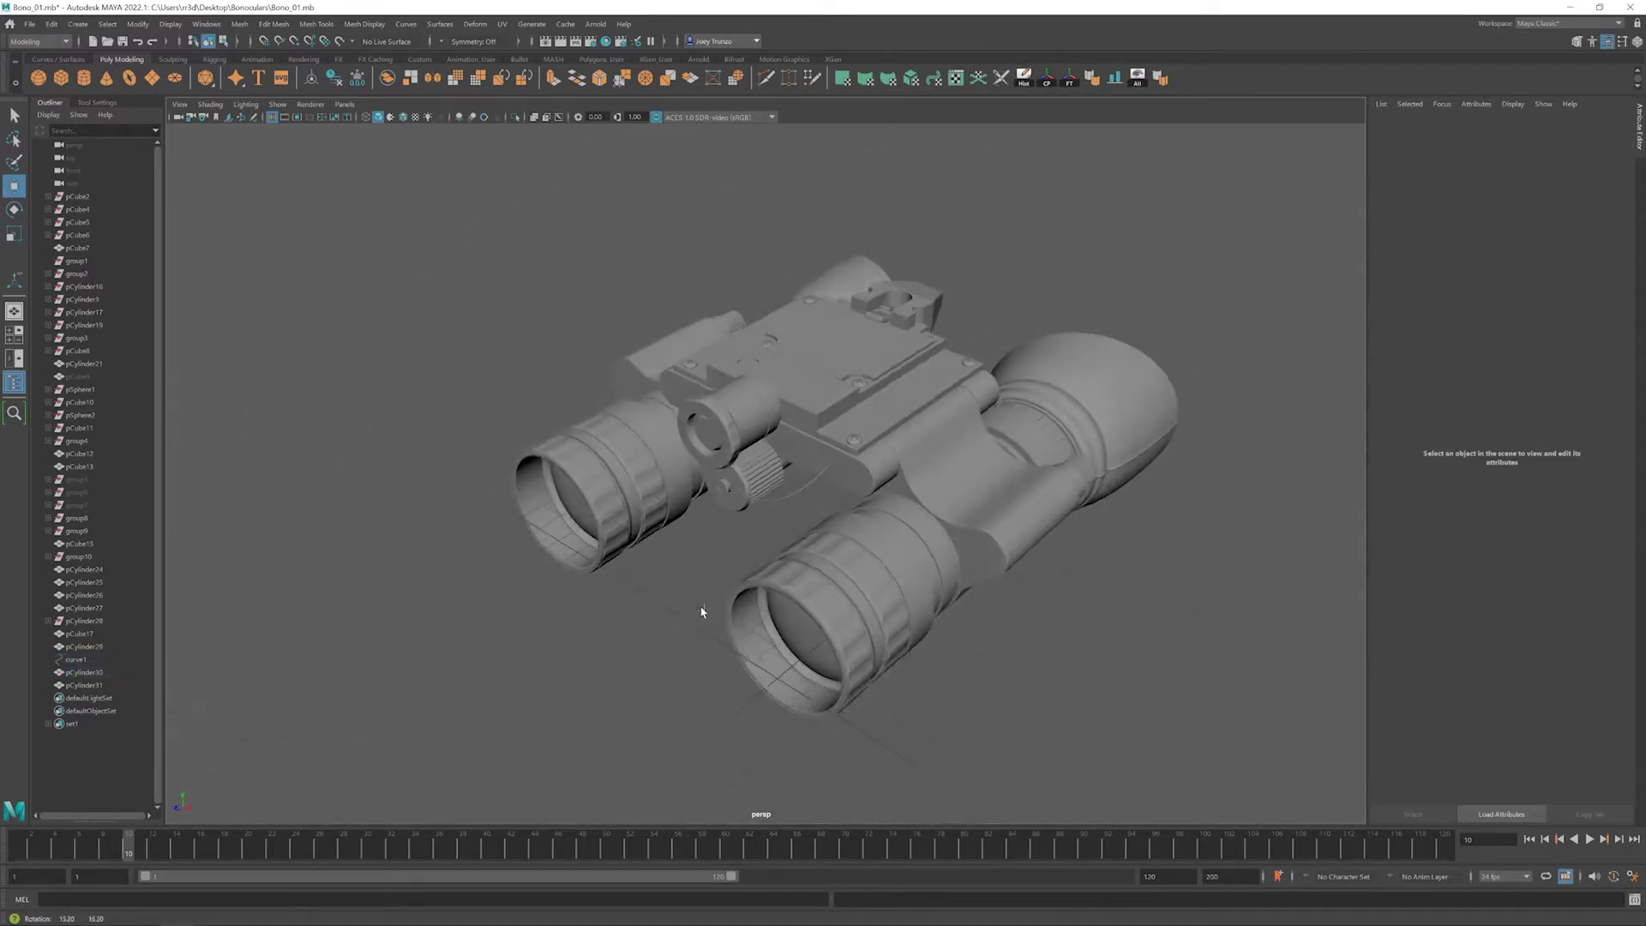
pyautogui.scroll(8, 720, 588)
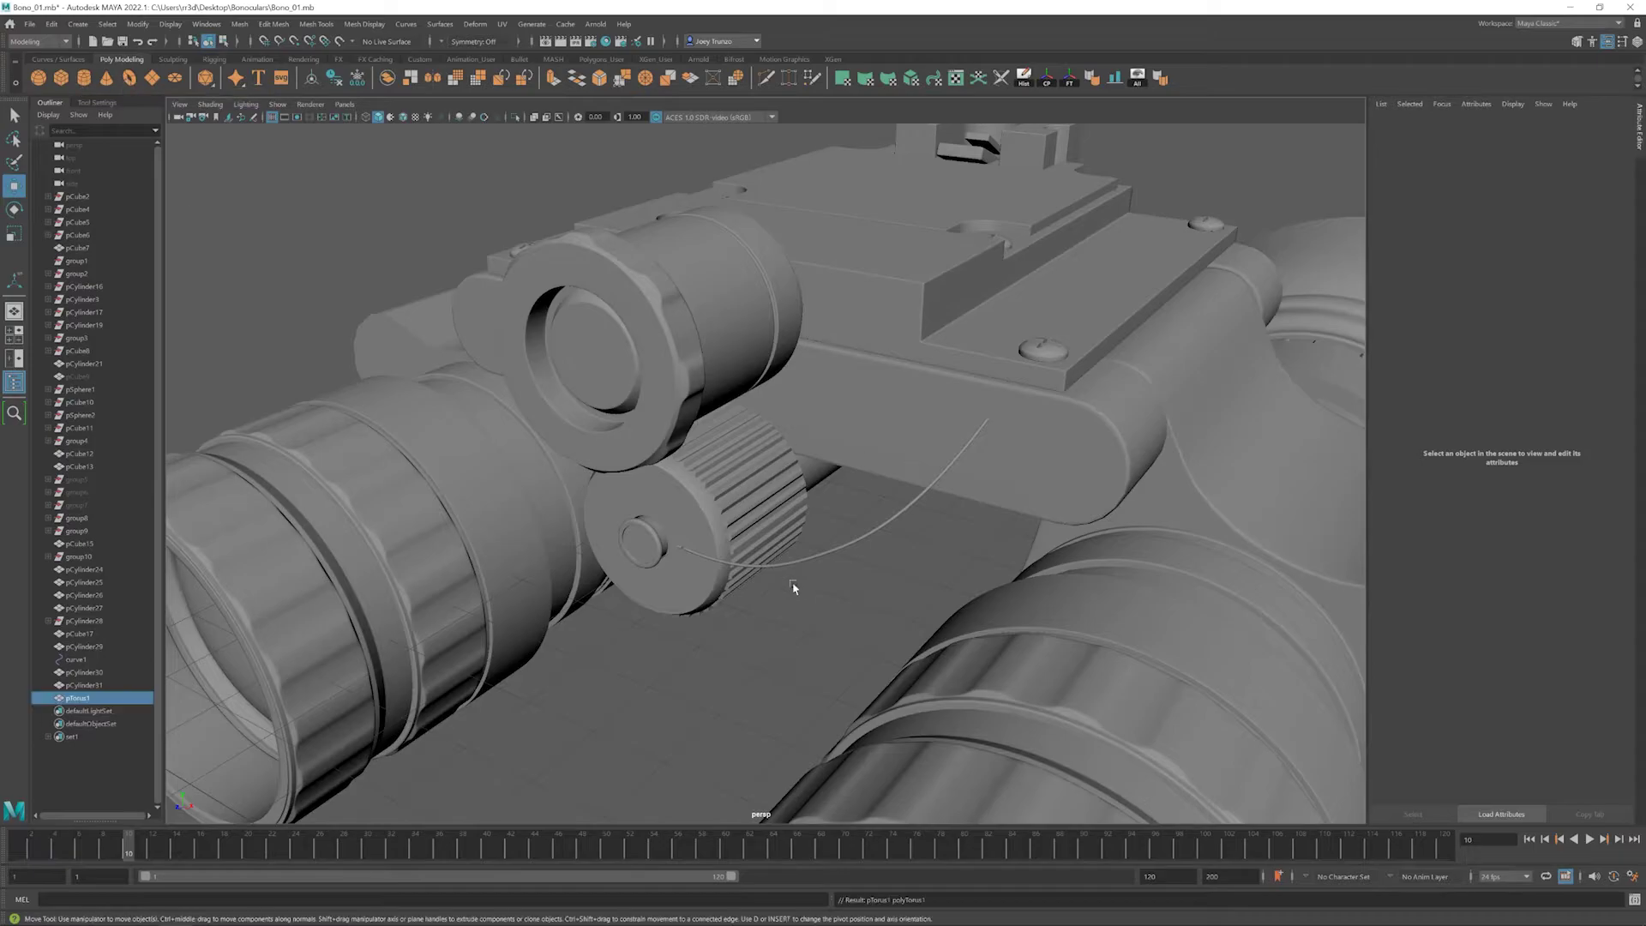
# - Create a polygon torus beside the knurled knob, rotate it upright and open its construction settings
pyautogui.click(175, 78)
pyautogui.press('e')
pyautogui.moveTo(812, 463); pyautogui.dragTo(775, 523)
pyautogui.press('r')
pyautogui.click(1494, 126)
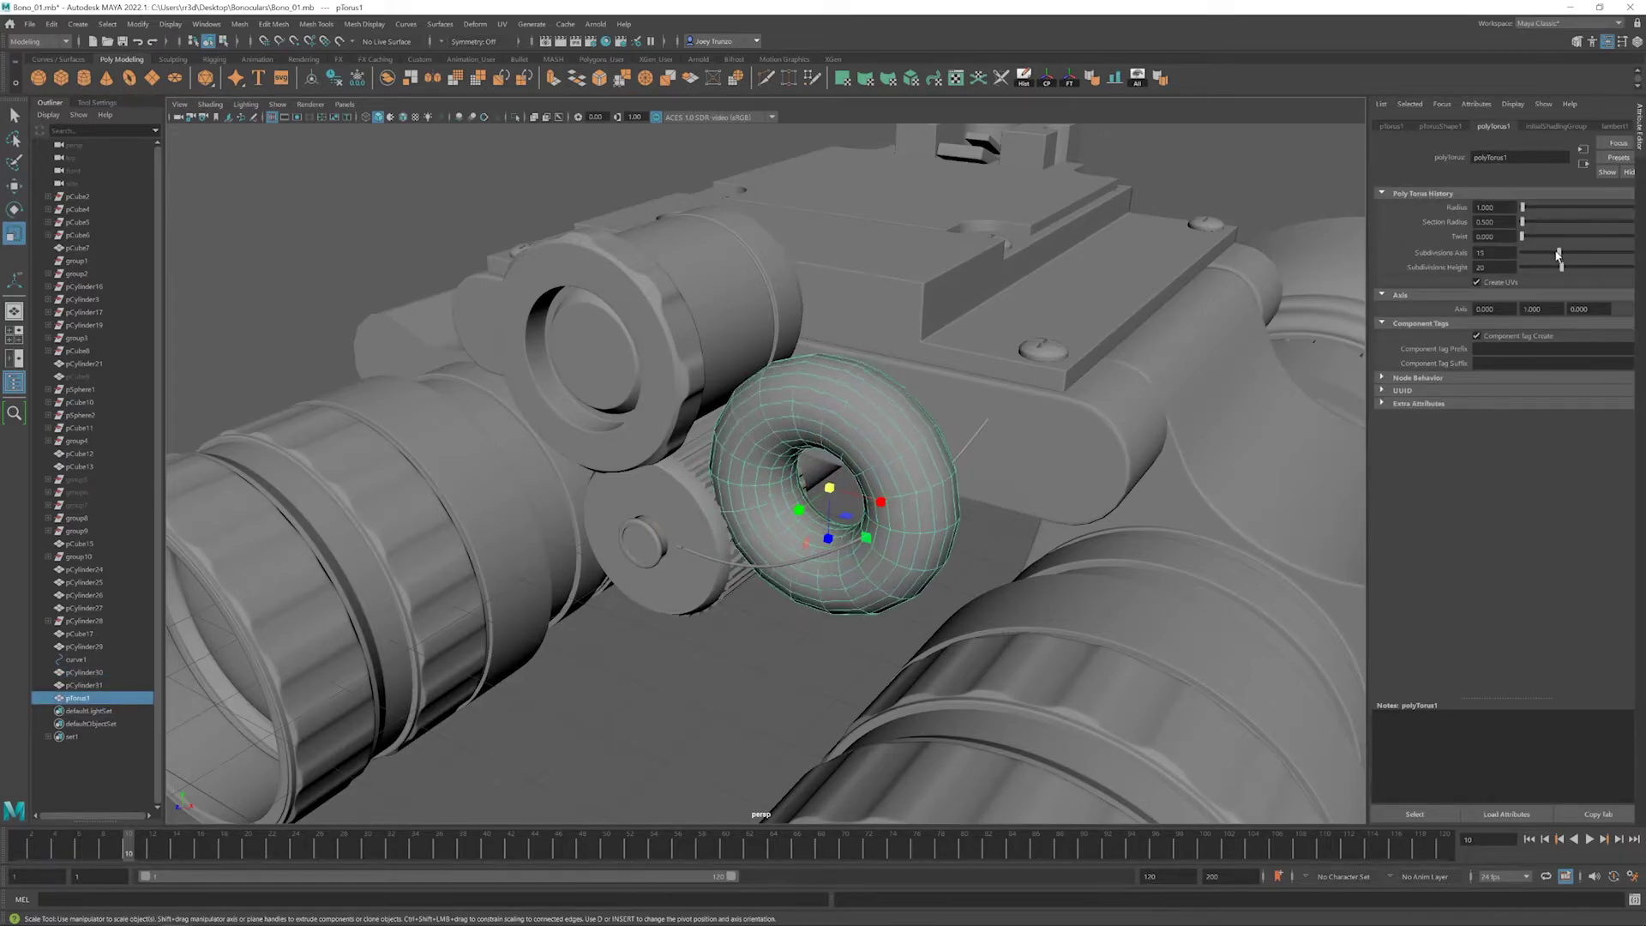
# - Set the torus radius to about 4.9, its section radius to about 0.8, and both axis and height subdivisions to 40
pyautogui.moveTo(1558, 255); pyautogui.dragTo(1524, 222)
pyautogui.press('f')
pyautogui.write('40')
pyautogui.press('Return')
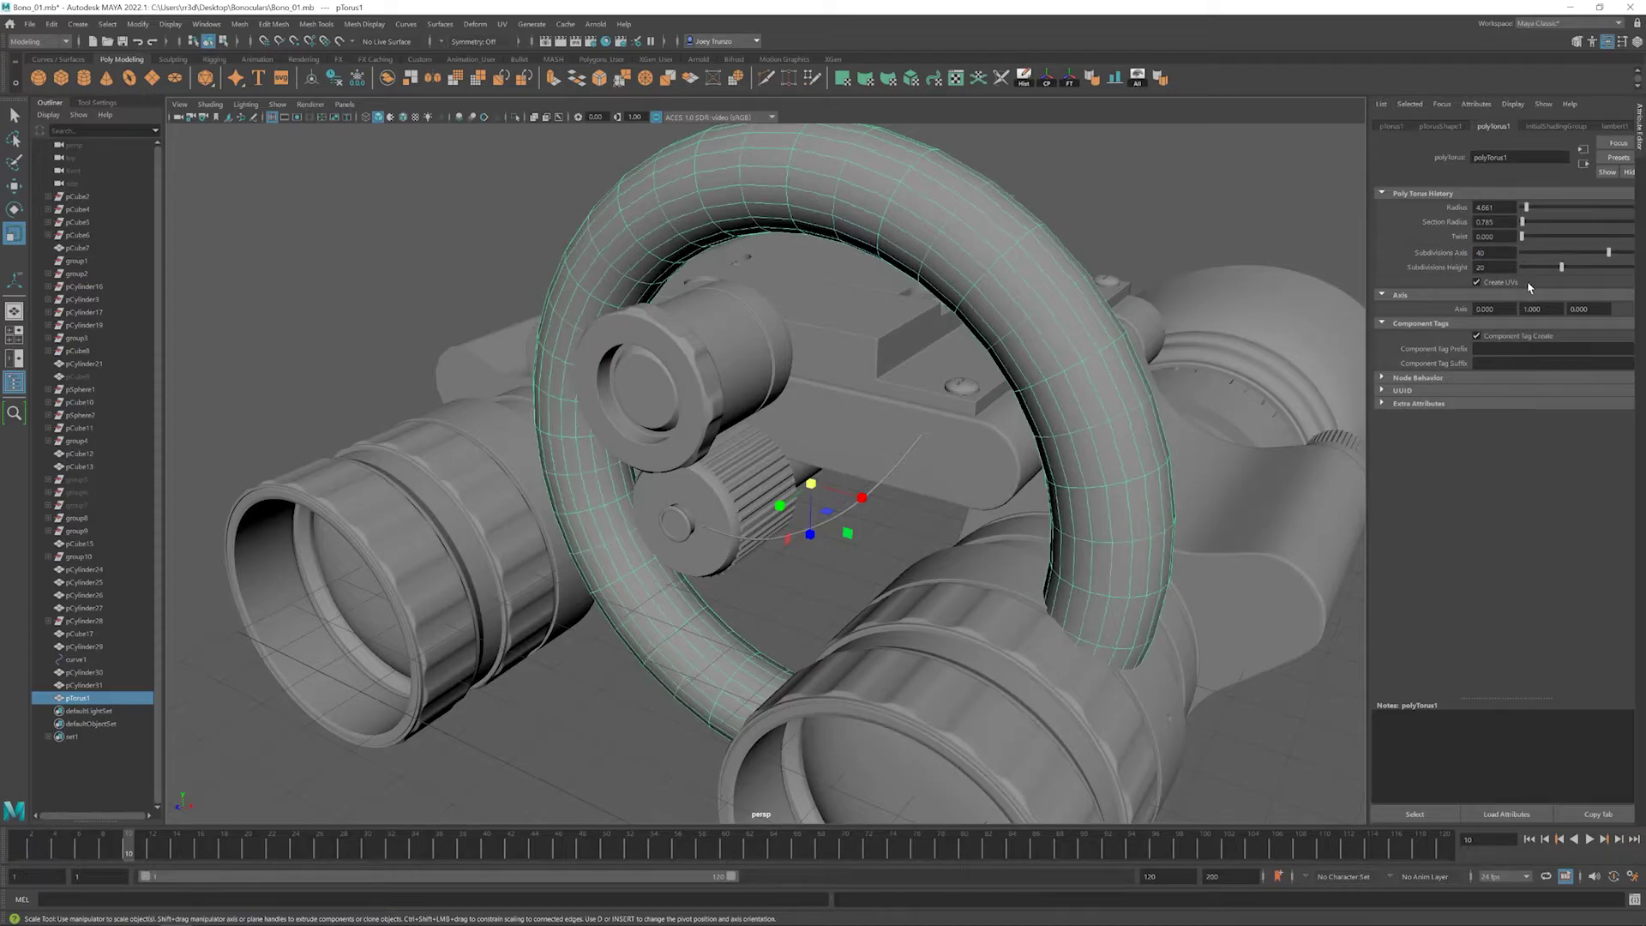
pyautogui.write('40')
pyautogui.press('Return')
# - Scale the torus down to a small ring and set its radius to about 13.6
pyautogui.moveTo(817, 489); pyautogui.dragTo(755, 492)
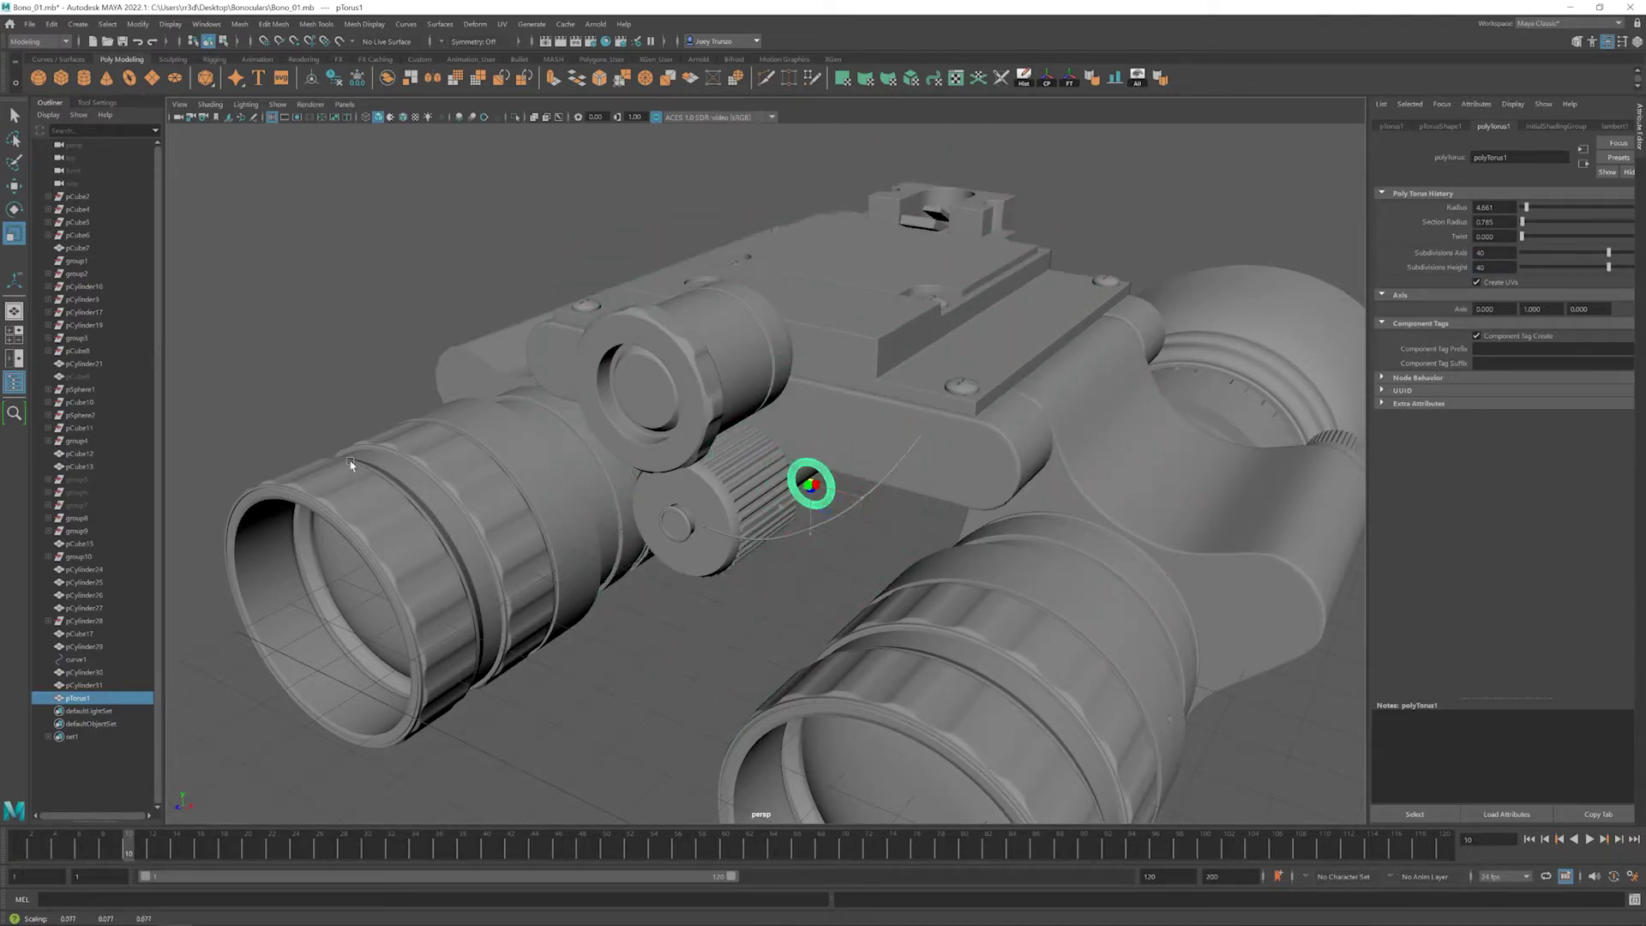
pyautogui.scroll(3, 857, 446)
pyautogui.moveTo(1527, 209); pyautogui.dragTo(1551, 208)
pyautogui.moveTo(889, 405); pyautogui.dragTo(649, 416)
pyautogui.scroll(5, 1047, 471)
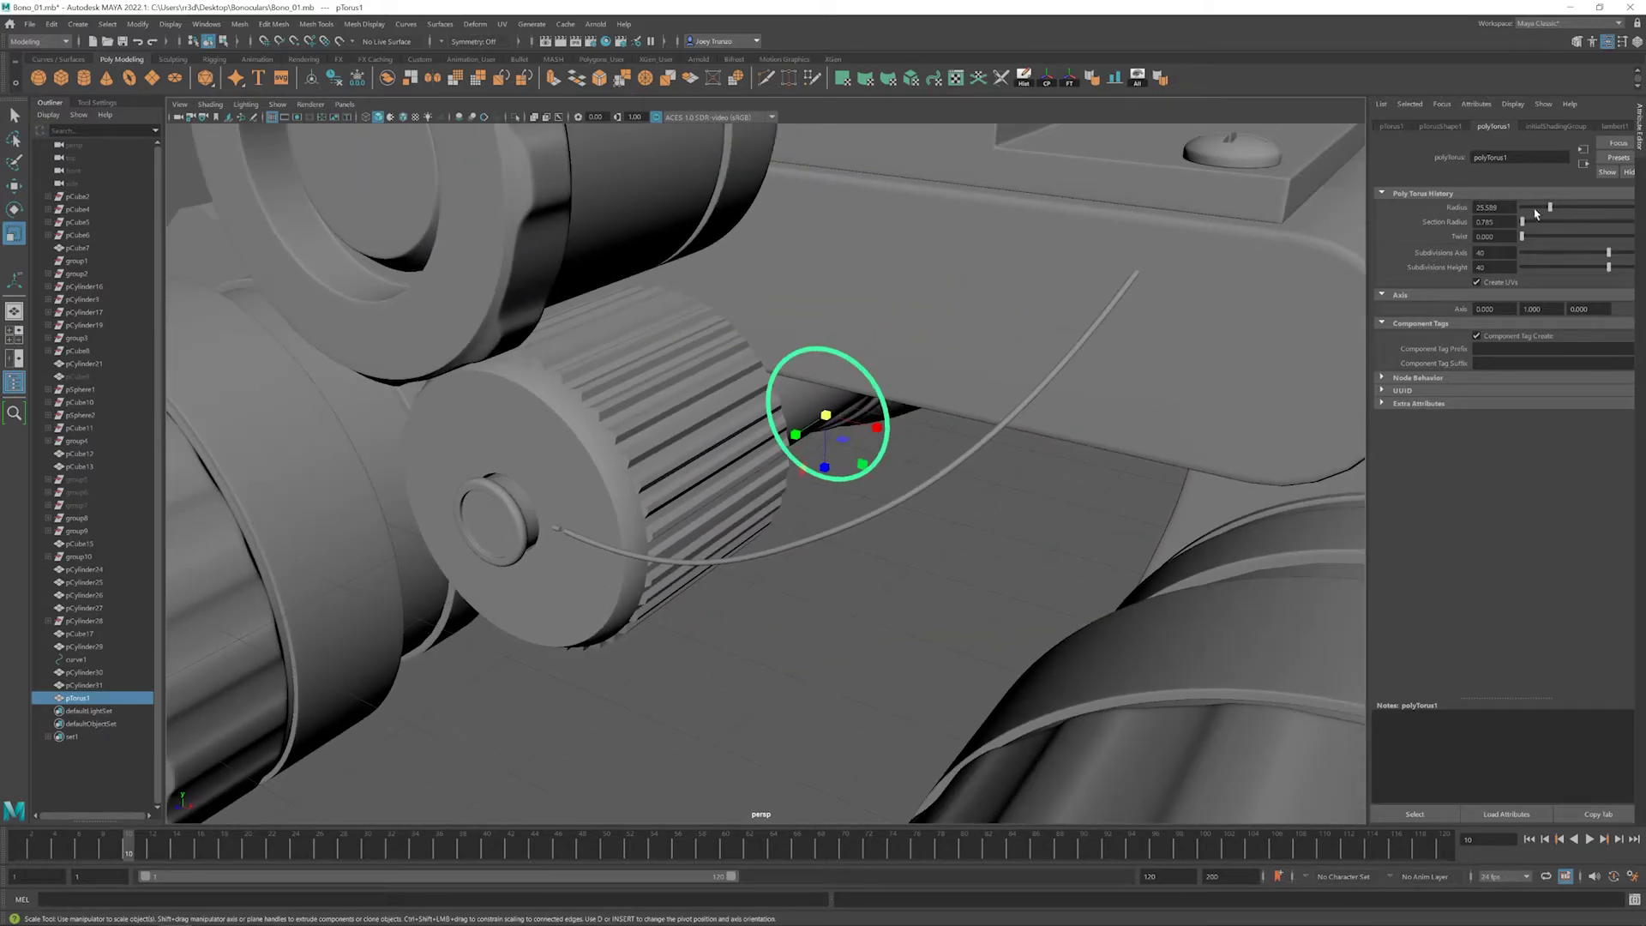
pyautogui.moveTo(1539, 208); pyautogui.dragTo(1535, 208)
# - Move the ring beside the cord's free end and set its radius to about 14.7 and section radius to about 1.1
pyautogui.press('w')
pyautogui.moveTo(826, 416); pyautogui.dragTo(1036, 471)
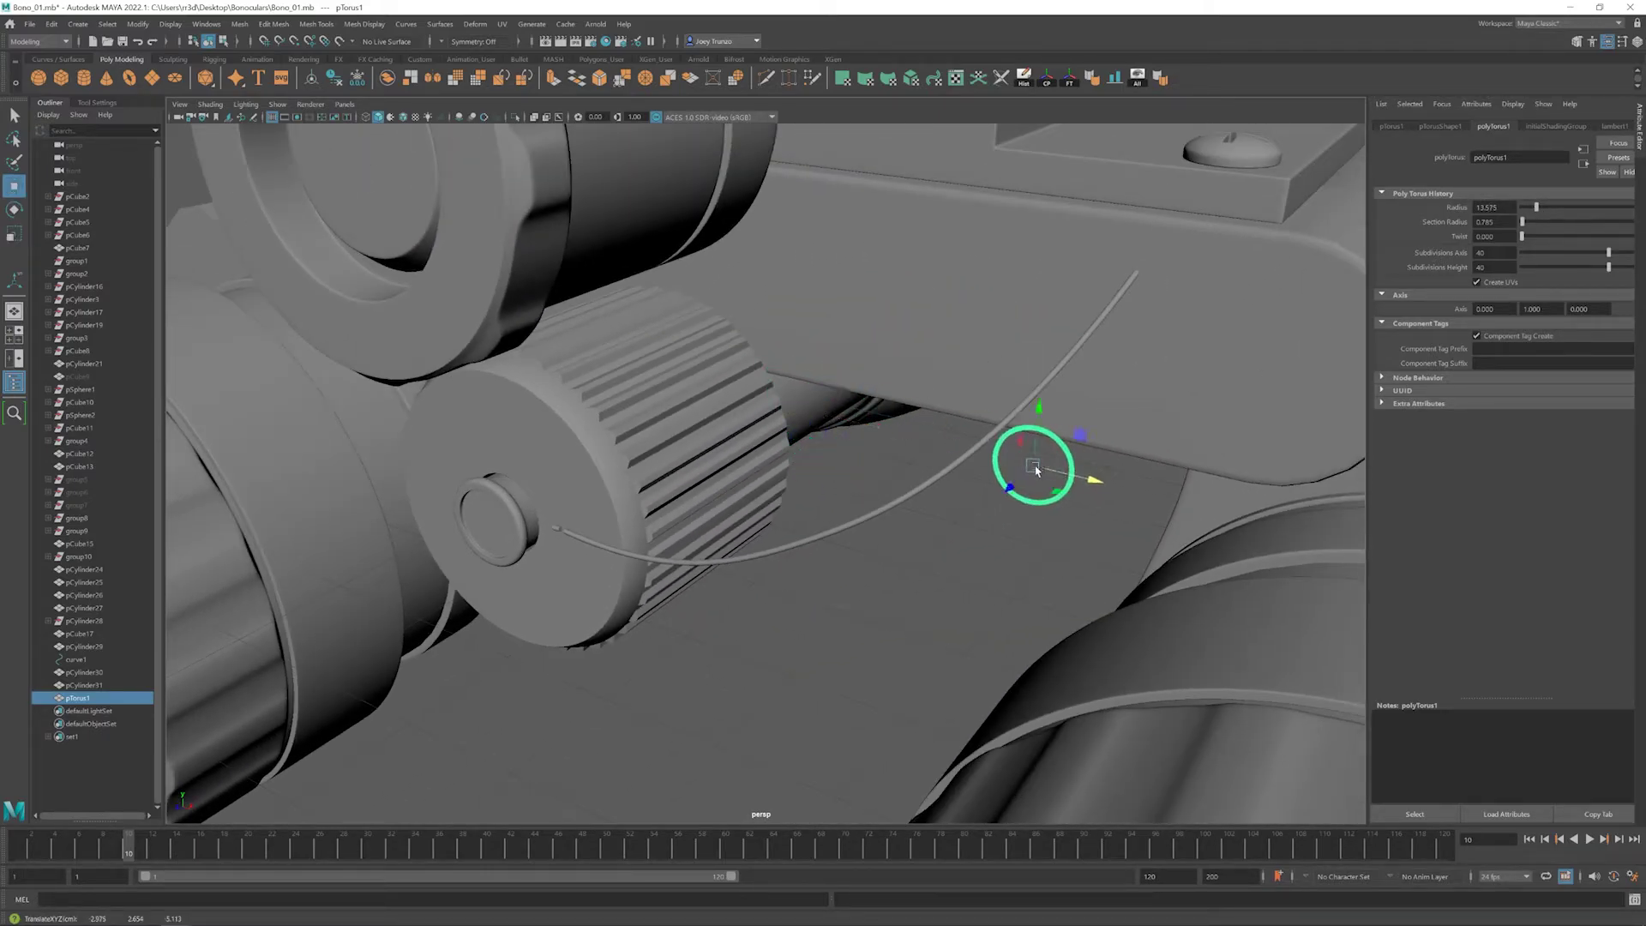
pyautogui.press('f')
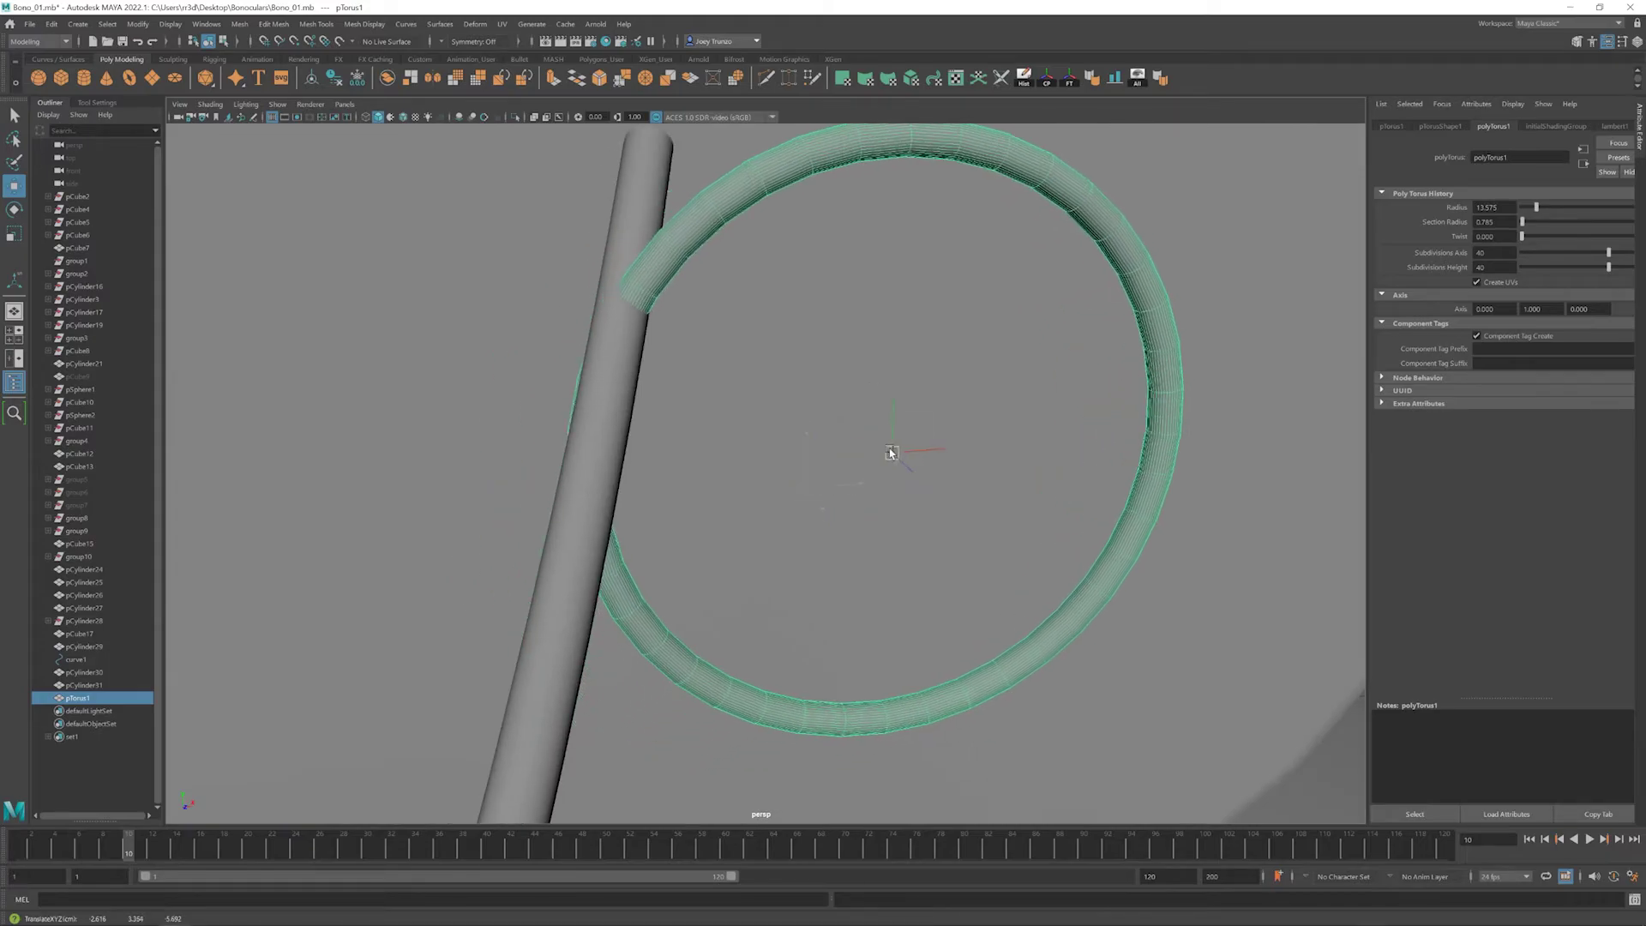
pyautogui.moveTo(1537, 209); pyautogui.dragTo(1524, 223)
pyautogui.keyDown('alt'); pyautogui.moveTo(896, 454); pyautogui.dragTo(910, 470); pyautogui.keyUp('alt')
pyautogui.moveTo(1232, 322)
pyautogui.keyDown('alt'); pyautogui.mouseDown()
pyautogui.moveTo(1245, 315)
pyautogui.moveTo(1235, 324)
pyautogui.mouseUp(); pyautogui.keyUp('alt')
pyautogui.moveTo(1525, 223); pyautogui.dragTo(1523, 222)
pyautogui.scroll(-10, 823, 463)
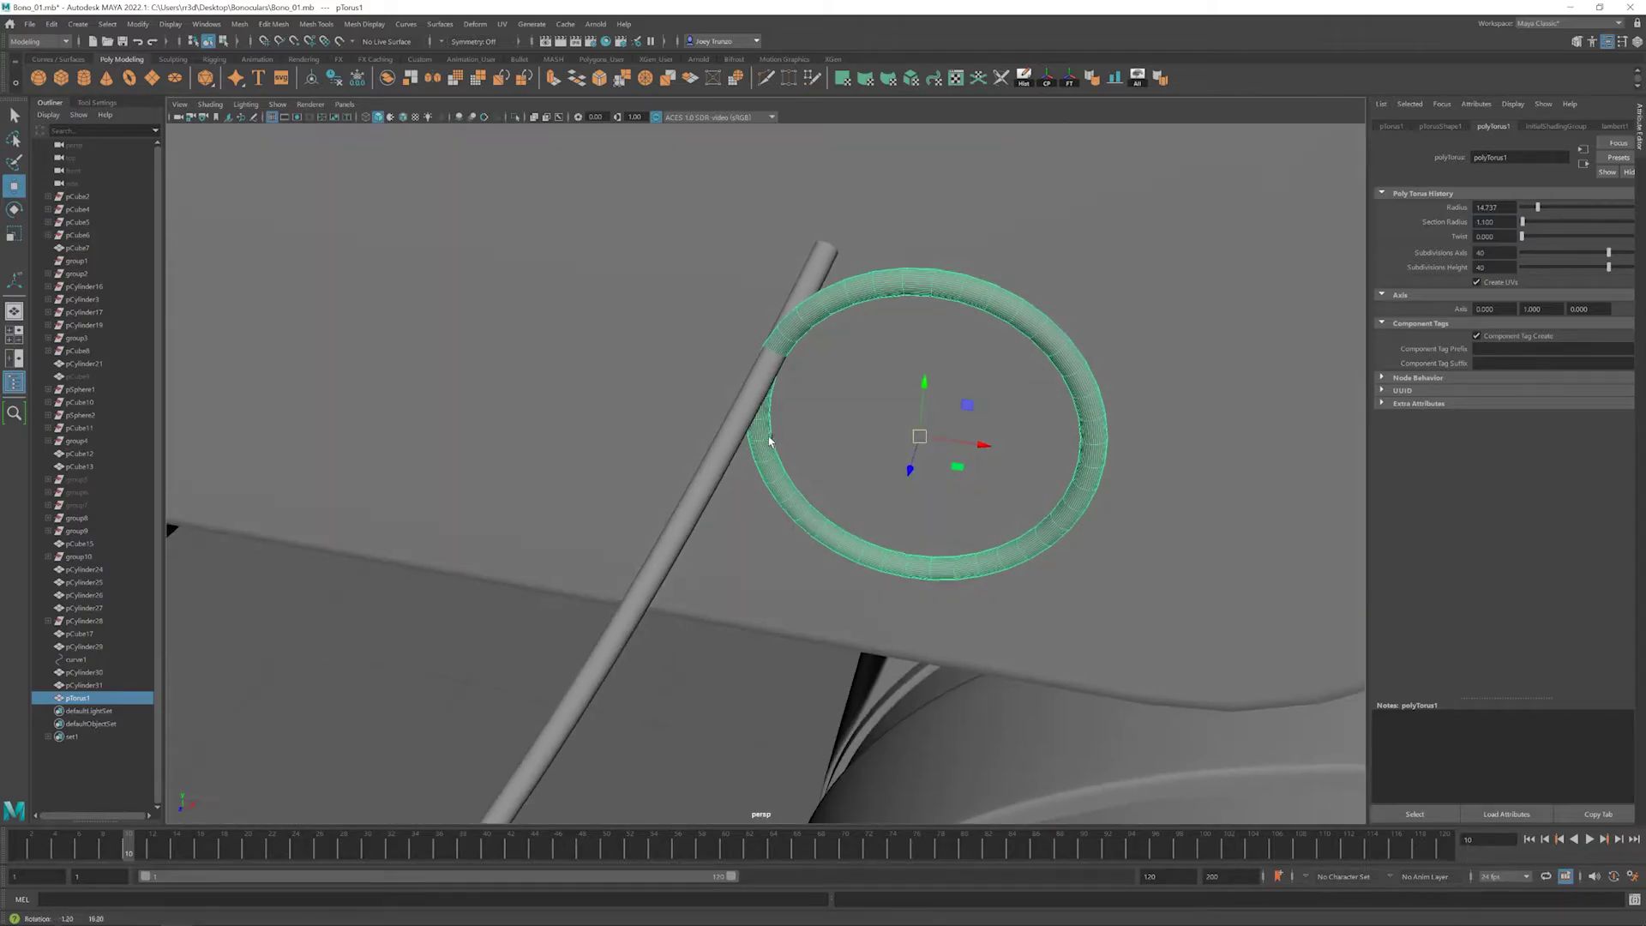
# - Scale, rotate and move the ring so it sits tilted against the housing's rounded front edge below the screw plate
pyautogui.press('r')
pyautogui.moveTo(821, 518); pyautogui.dragTo(912, 377)
pyautogui.press('e')
pyautogui.press('w')
pyautogui.press('e')
pyautogui.moveTo(963, 383); pyautogui.dragTo(965, 354, button='right')
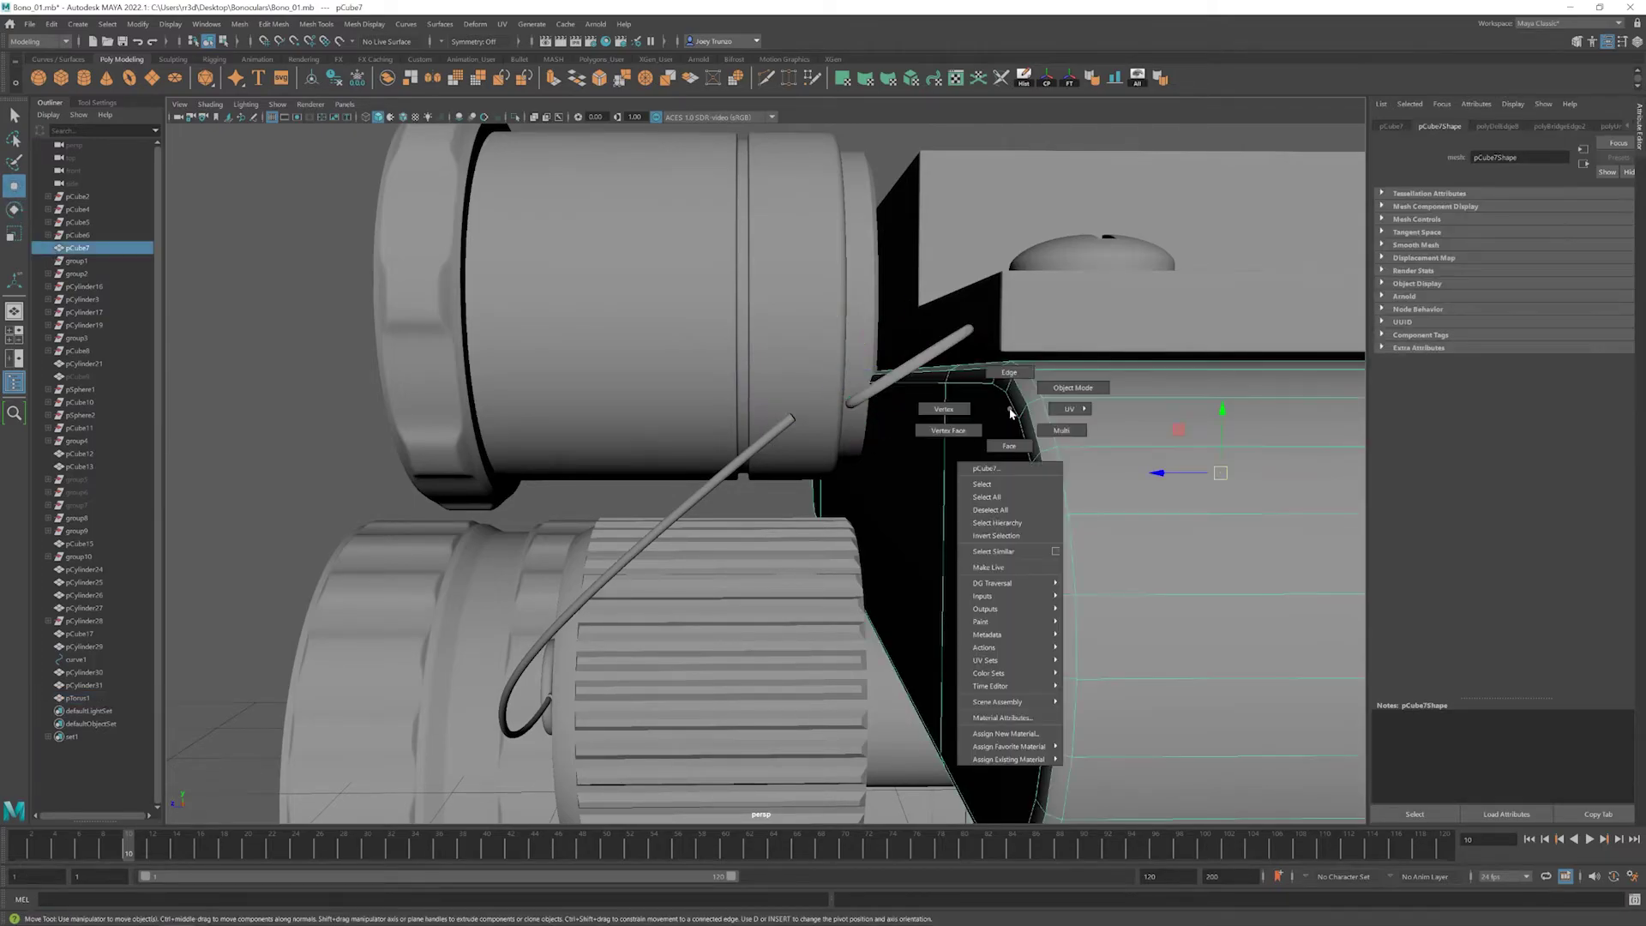
pyautogui.press('w')
pyautogui.click(1017, 344)
pyautogui.keyDown('alt'); pyautogui.moveTo(927, 172); pyautogui.dragTo(868, 401); pyautogui.keyUp('alt')
pyautogui.click(863, 367)
pyautogui.press('r')
# - Try to enlarge the ring by scaling its components with soft selection on
pyautogui.moveTo(868, 401); pyautogui.dragTo(870, 433, button='right')
pyautogui.doubleClick(881, 413)
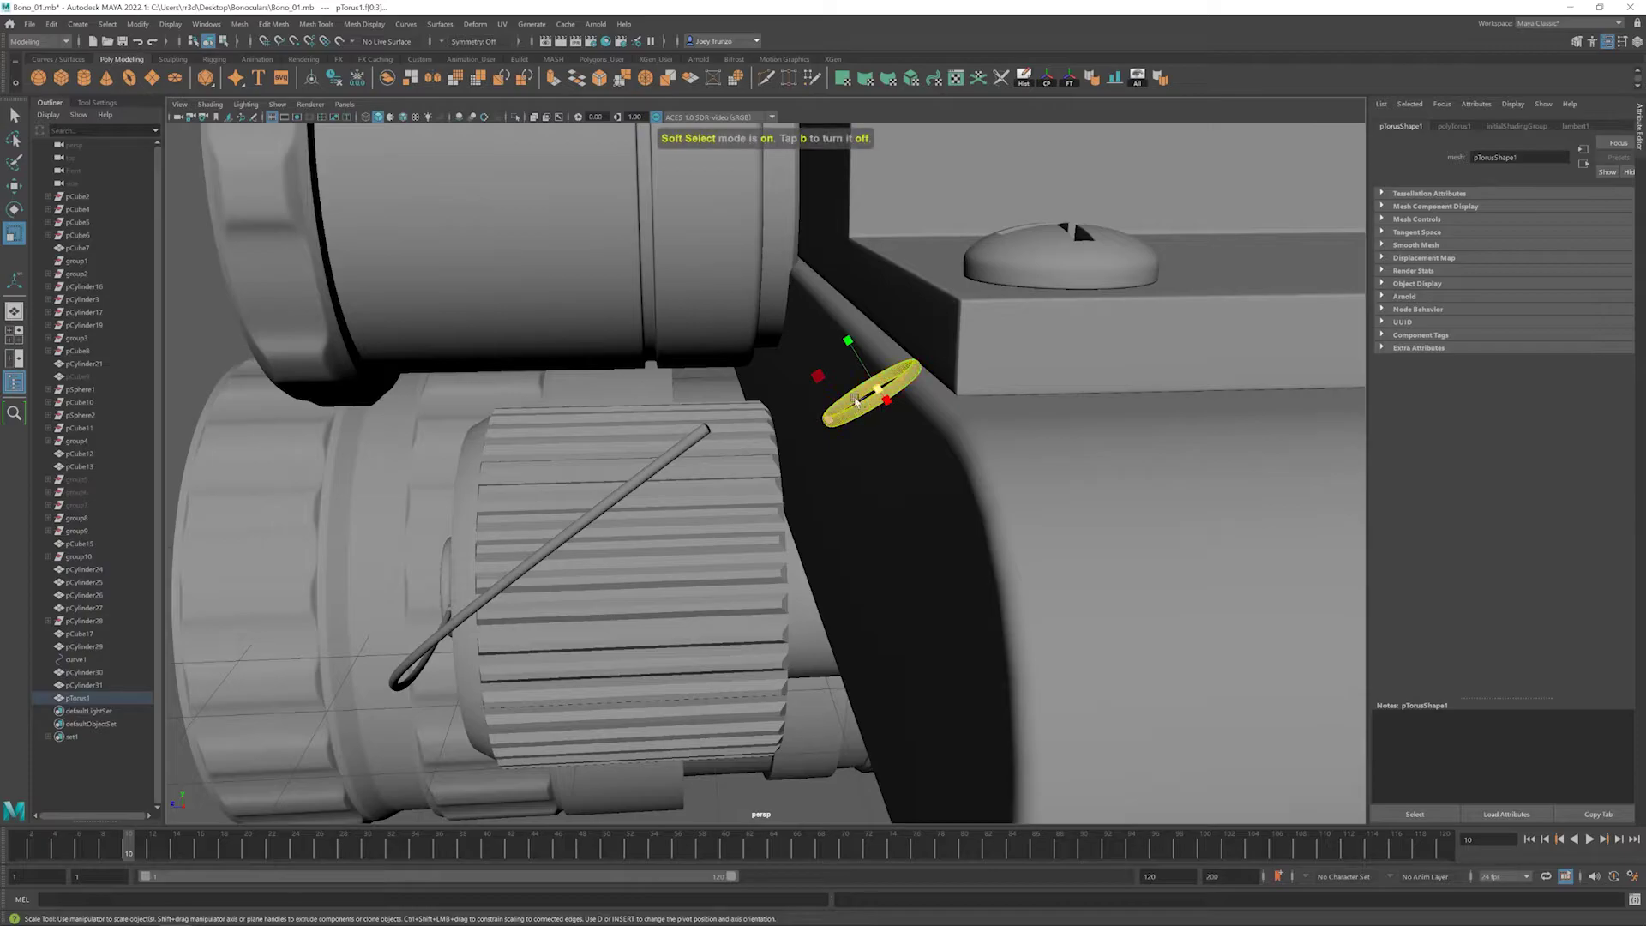
pyautogui.scroll(-5, 892, 414)
pyautogui.keyDown('alt'); pyautogui.moveTo(892, 414); pyautogui.dragTo(773, 454); pyautogui.keyUp('alt')
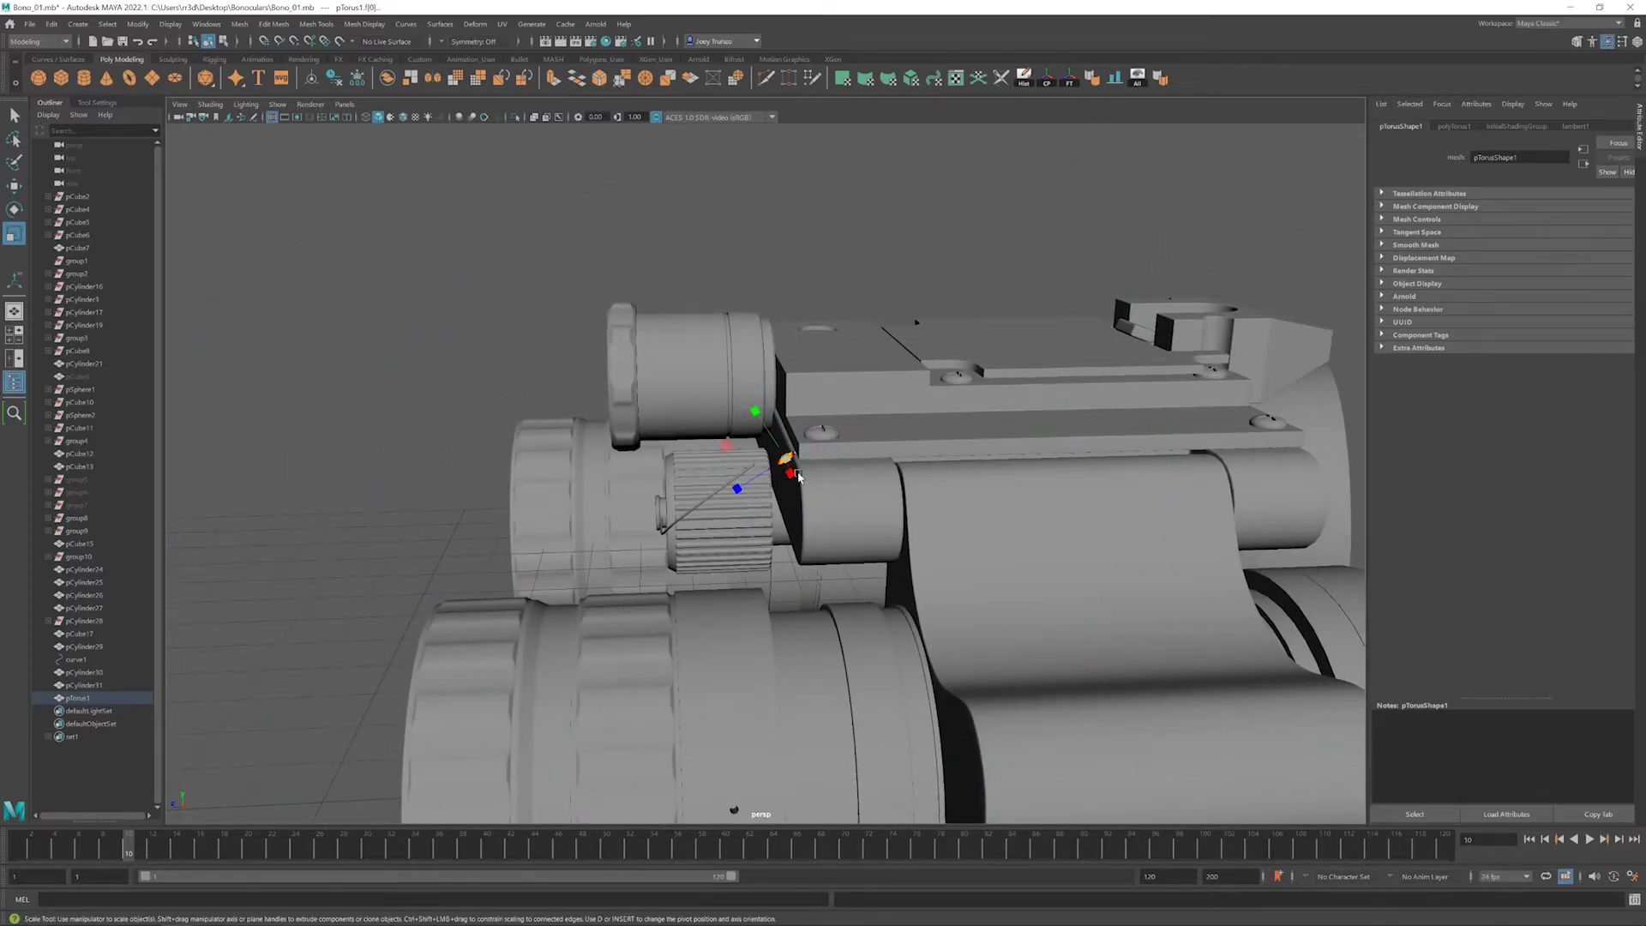
pyautogui.scroll(6, 797, 477)
pyautogui.moveTo(748, 469); pyautogui.dragTo(794, 486)
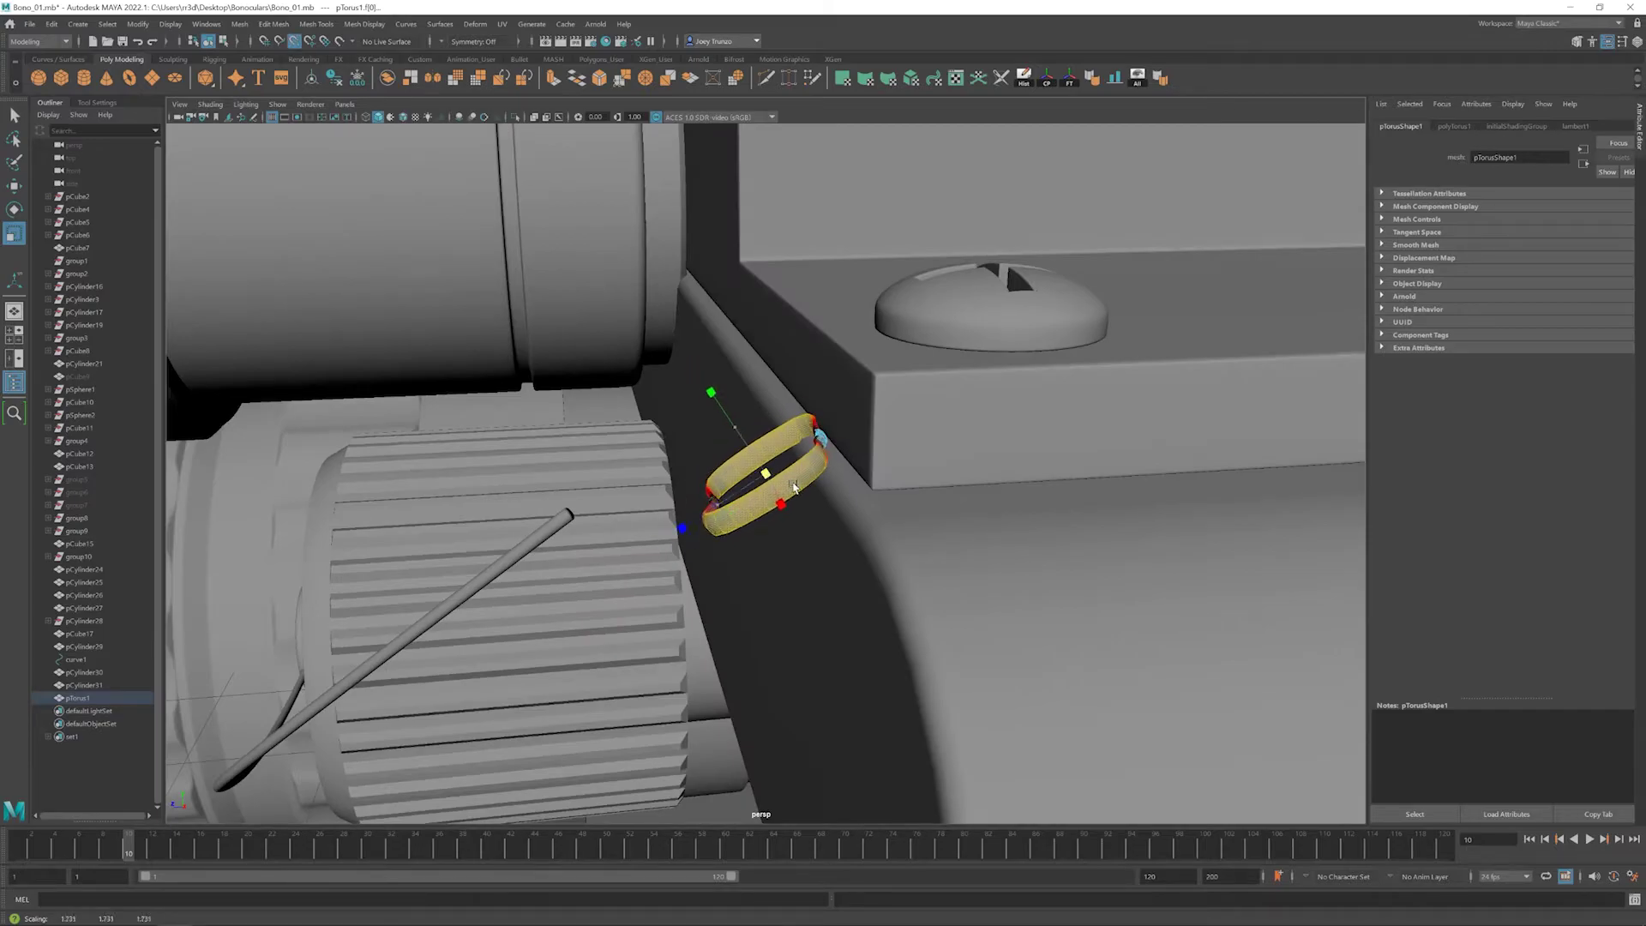
pyautogui.hotkey('ctrl', 'z')
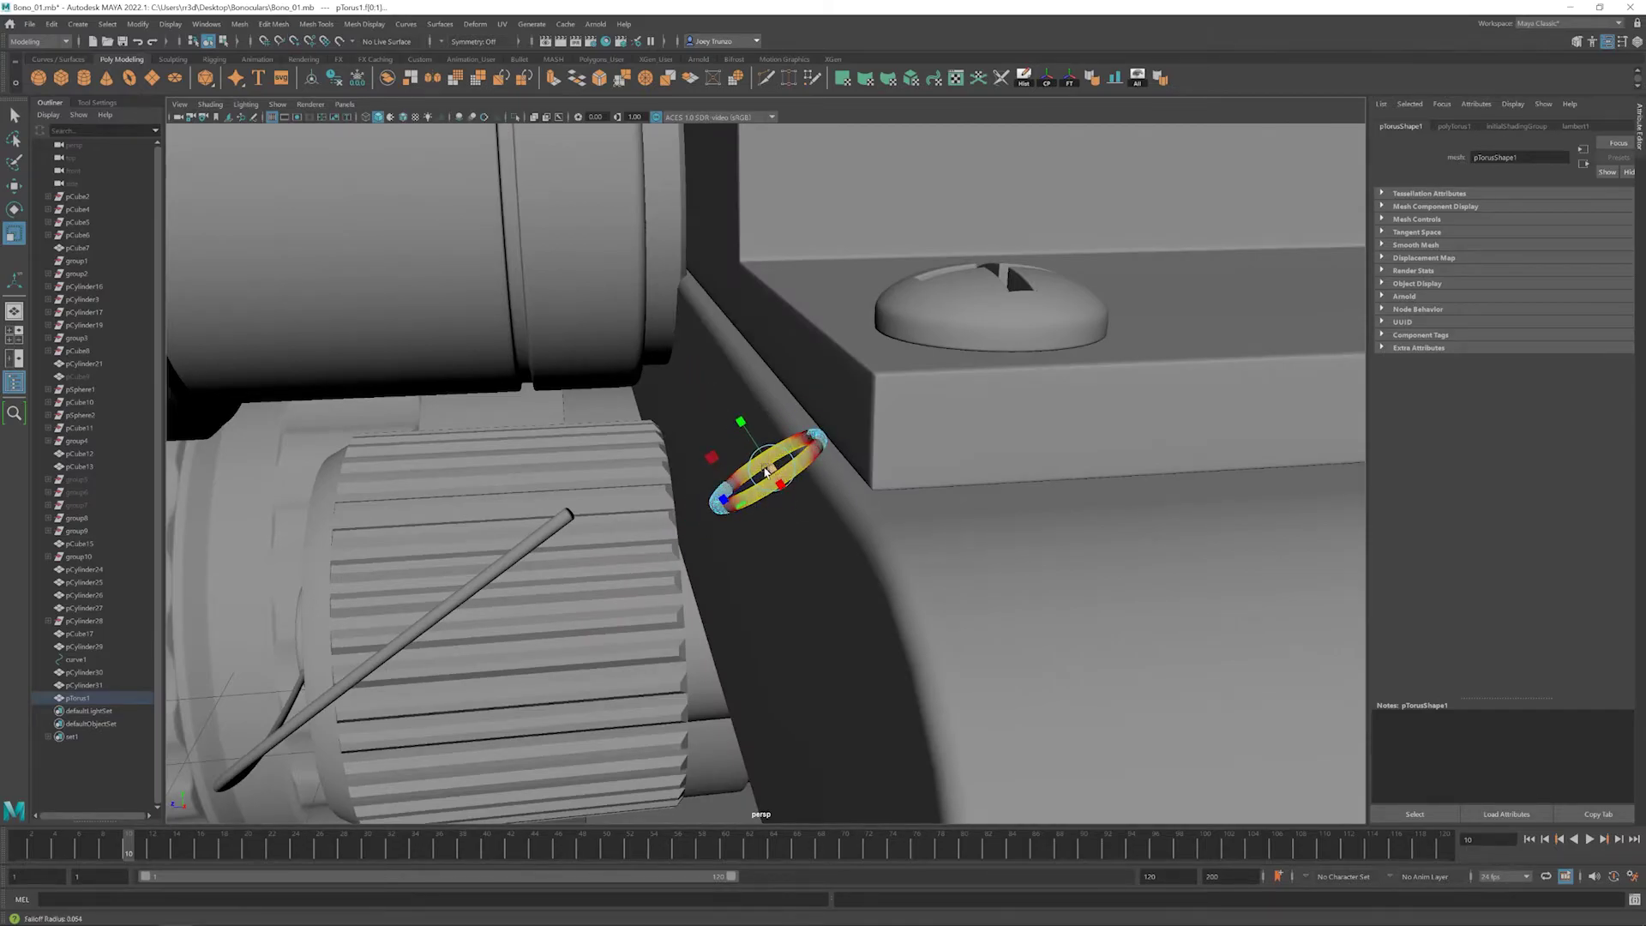
# - Soft-select the middle edges on both long sides of the ring and move them outward to arch it
pyautogui.scroll(6, 778, 473)
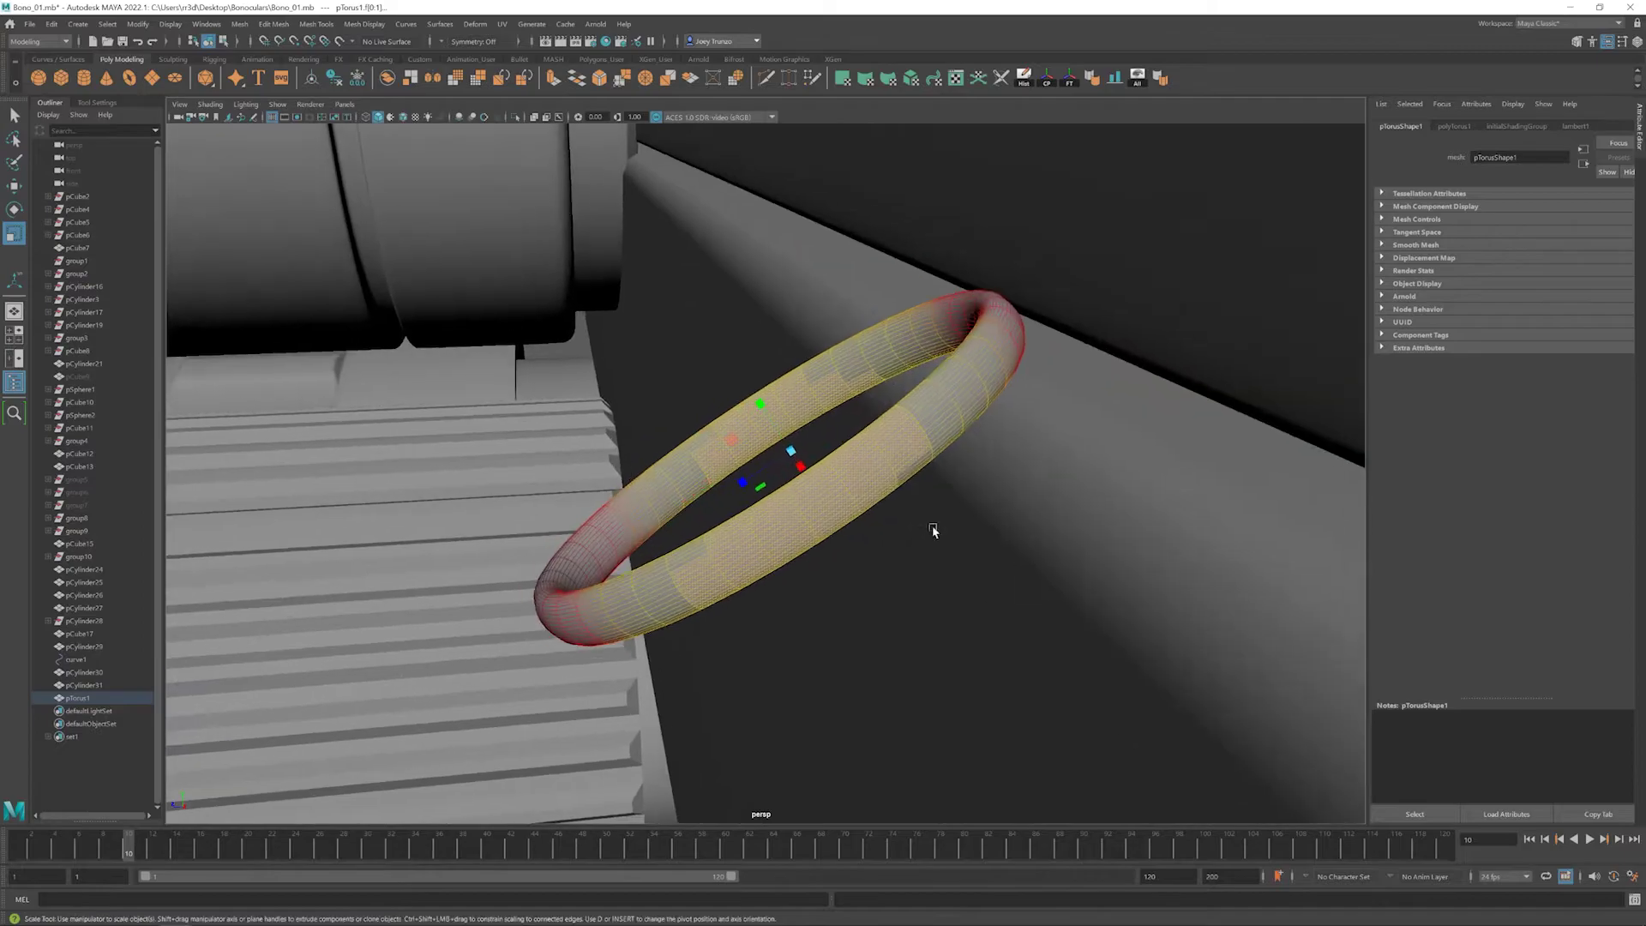
pyautogui.press('F10')
pyautogui.click(760, 423)
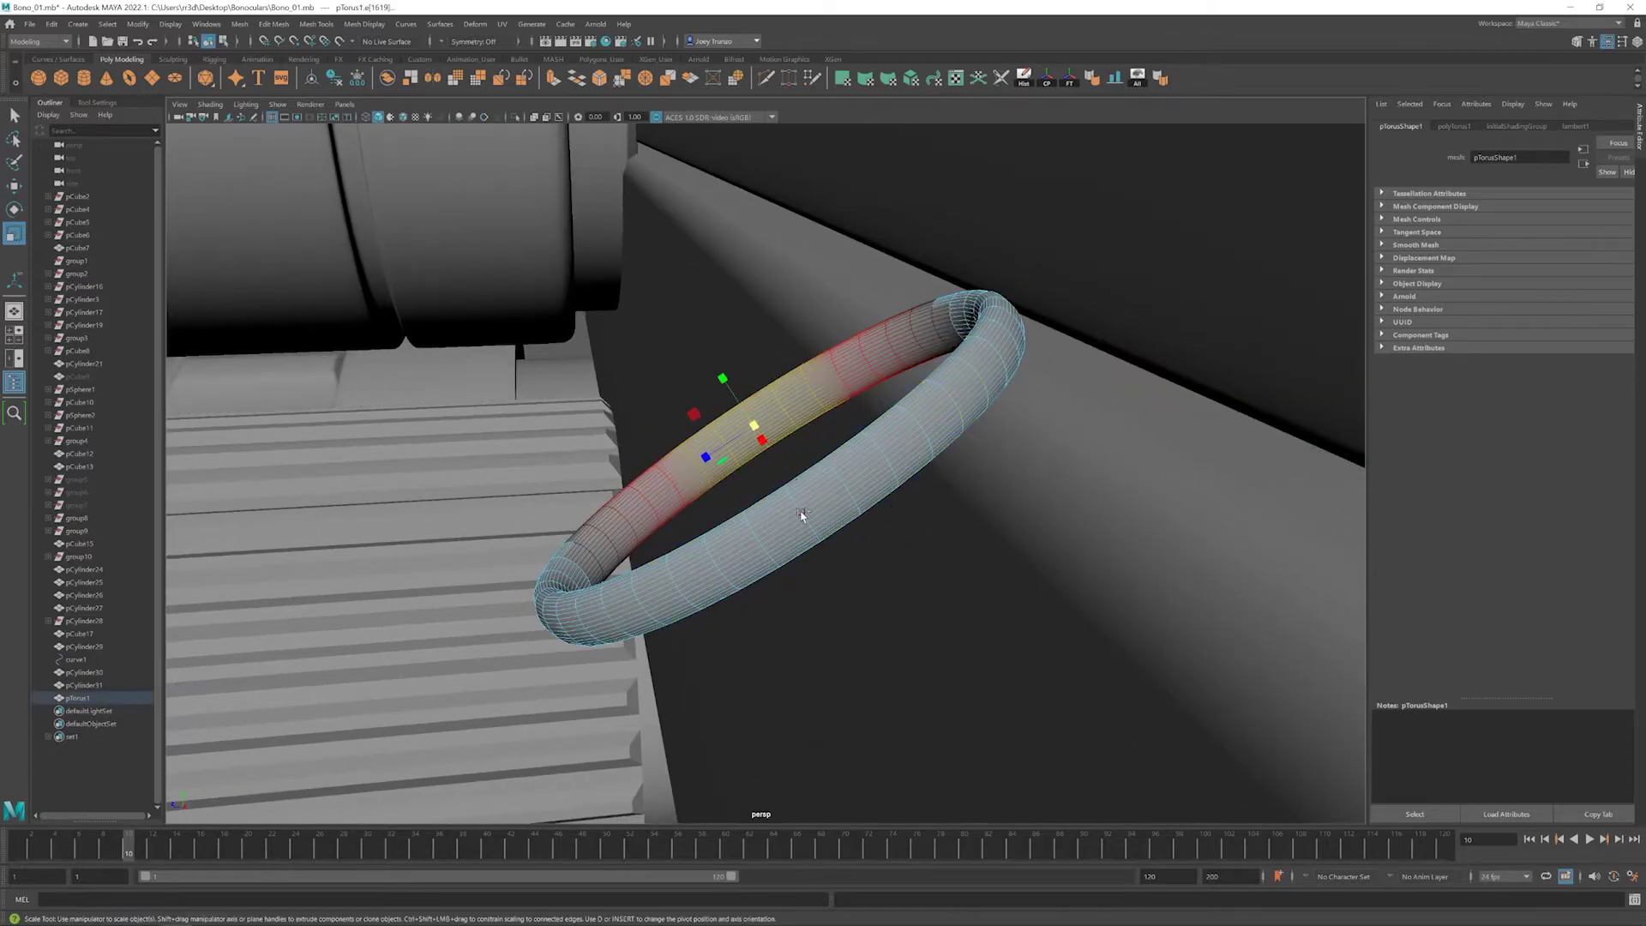
pyautogui.moveTo(802, 515); pyautogui.dragTo(827, 506, button='middle')
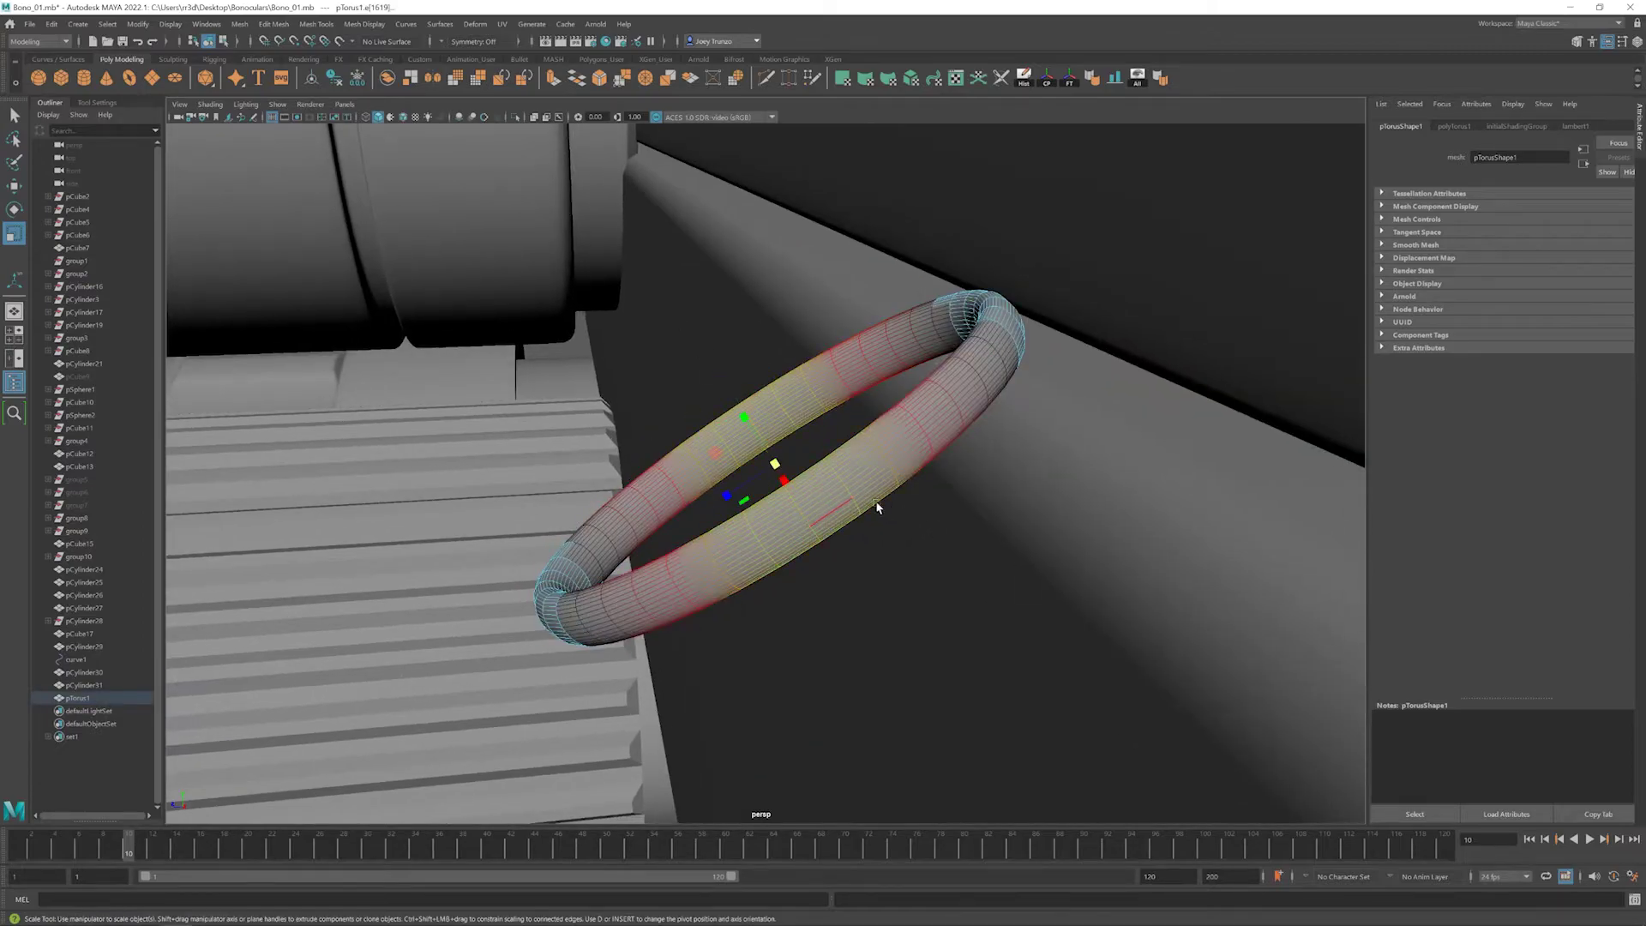
pyautogui.scroll(-3, 823, 480)
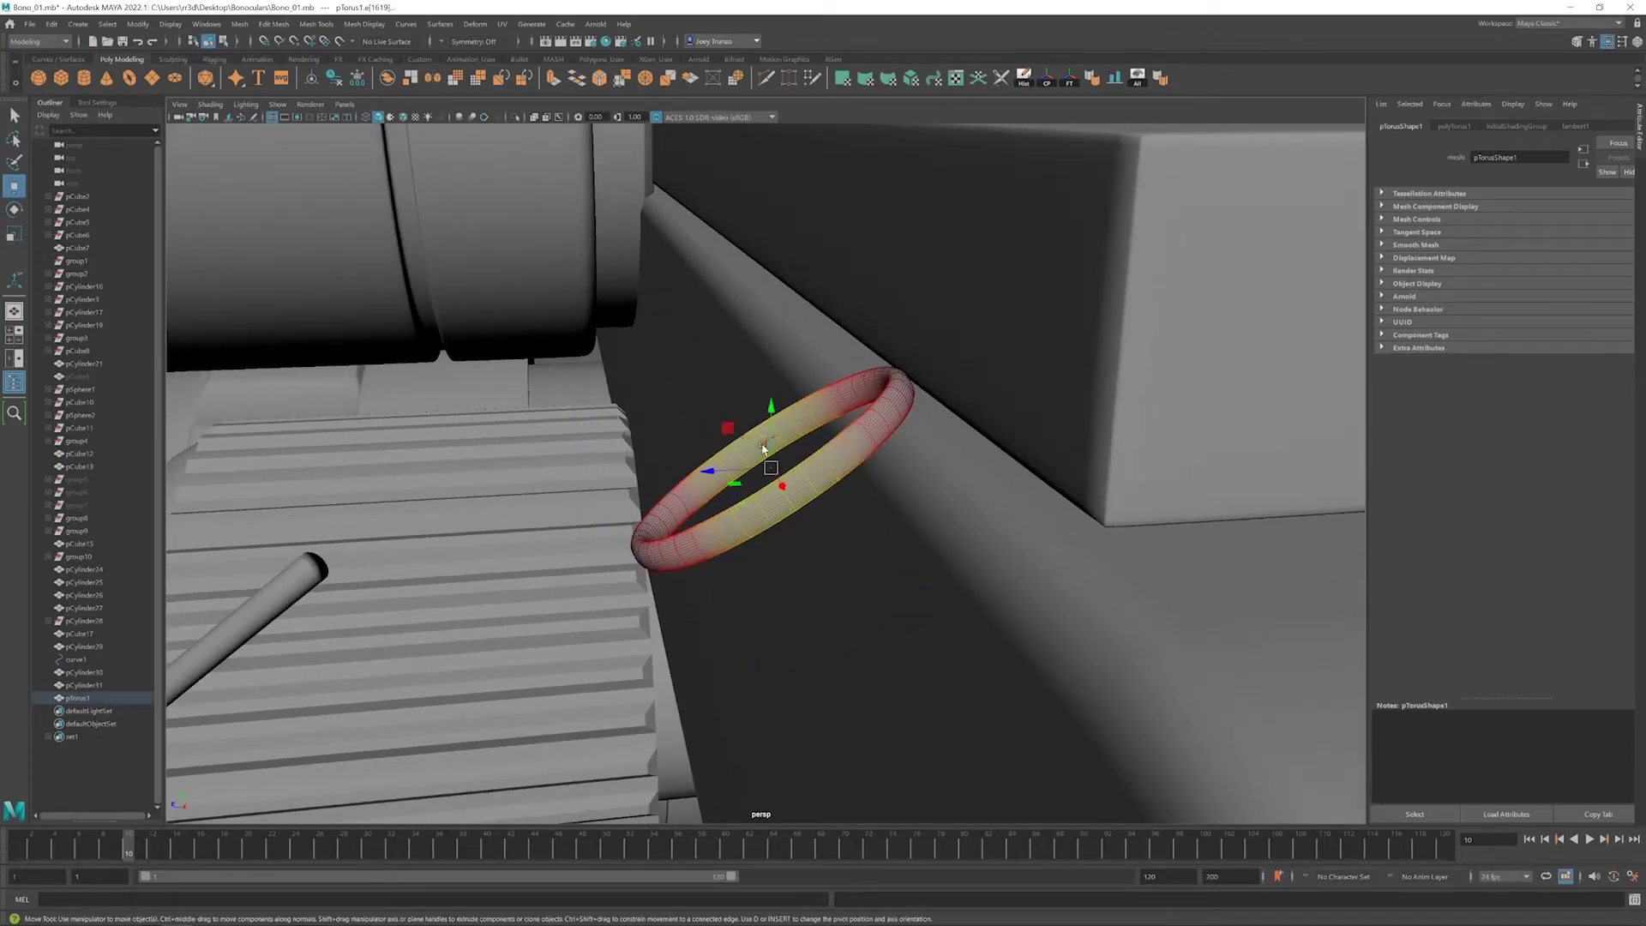
pyautogui.keyDown('alt'); pyautogui.moveTo(764, 447); pyautogui.dragTo(714, 399); pyautogui.keyUp('alt')
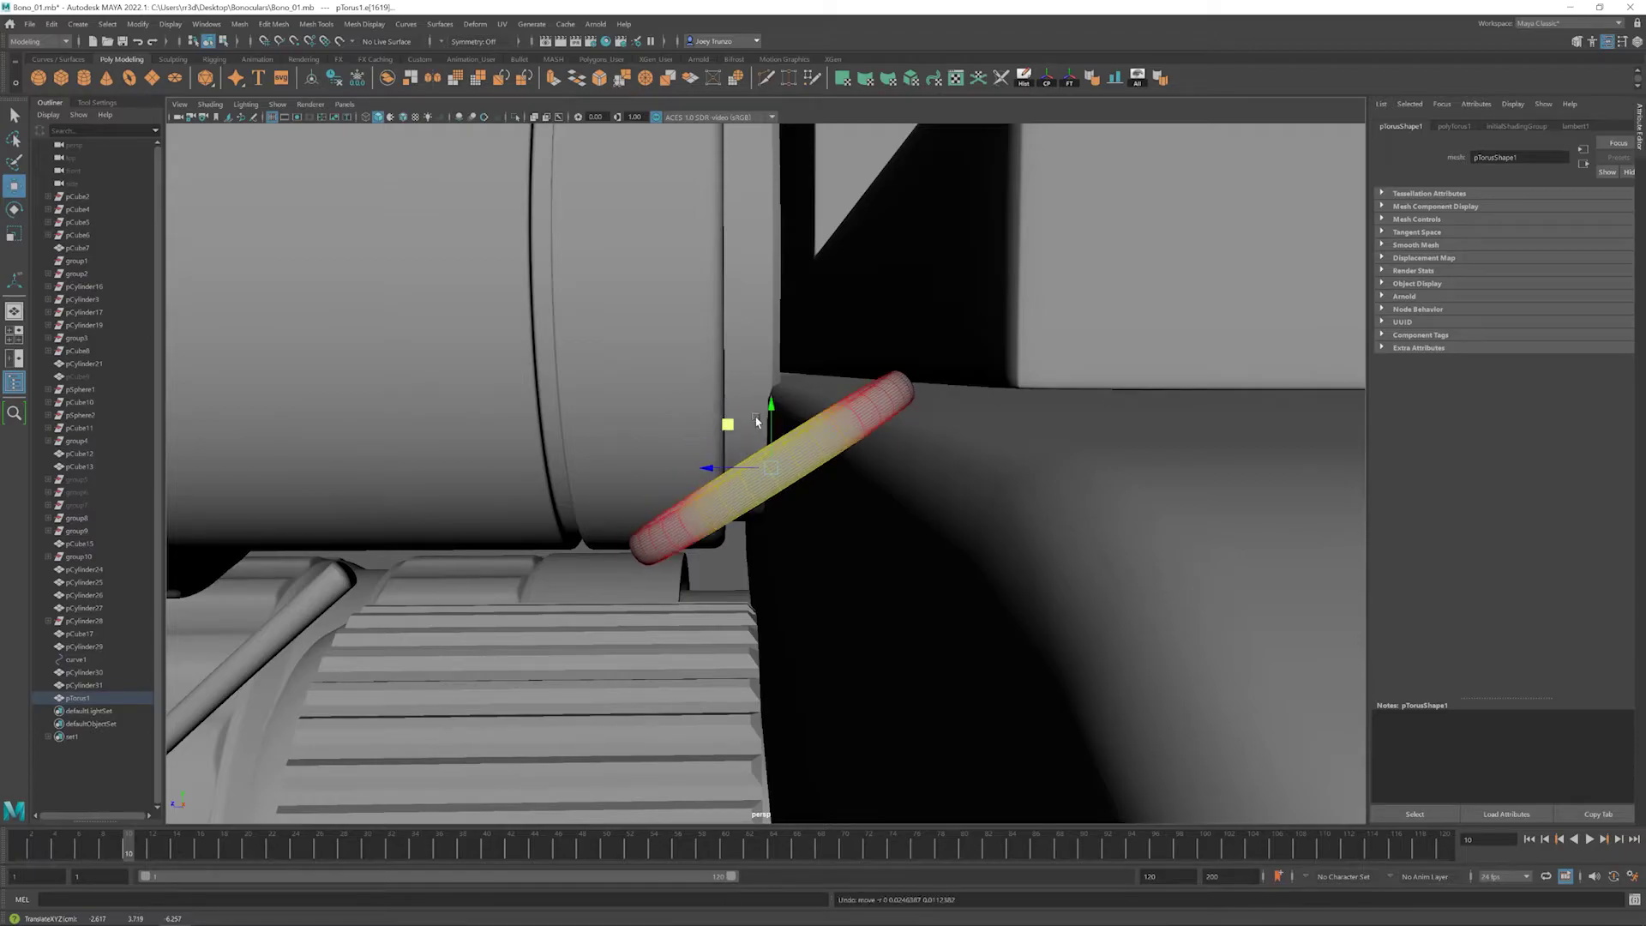
pyautogui.moveTo(716, 400); pyautogui.dragTo(716, 399, button='middle')
pyautogui.moveTo(716, 400); pyautogui.dragTo(688, 368)
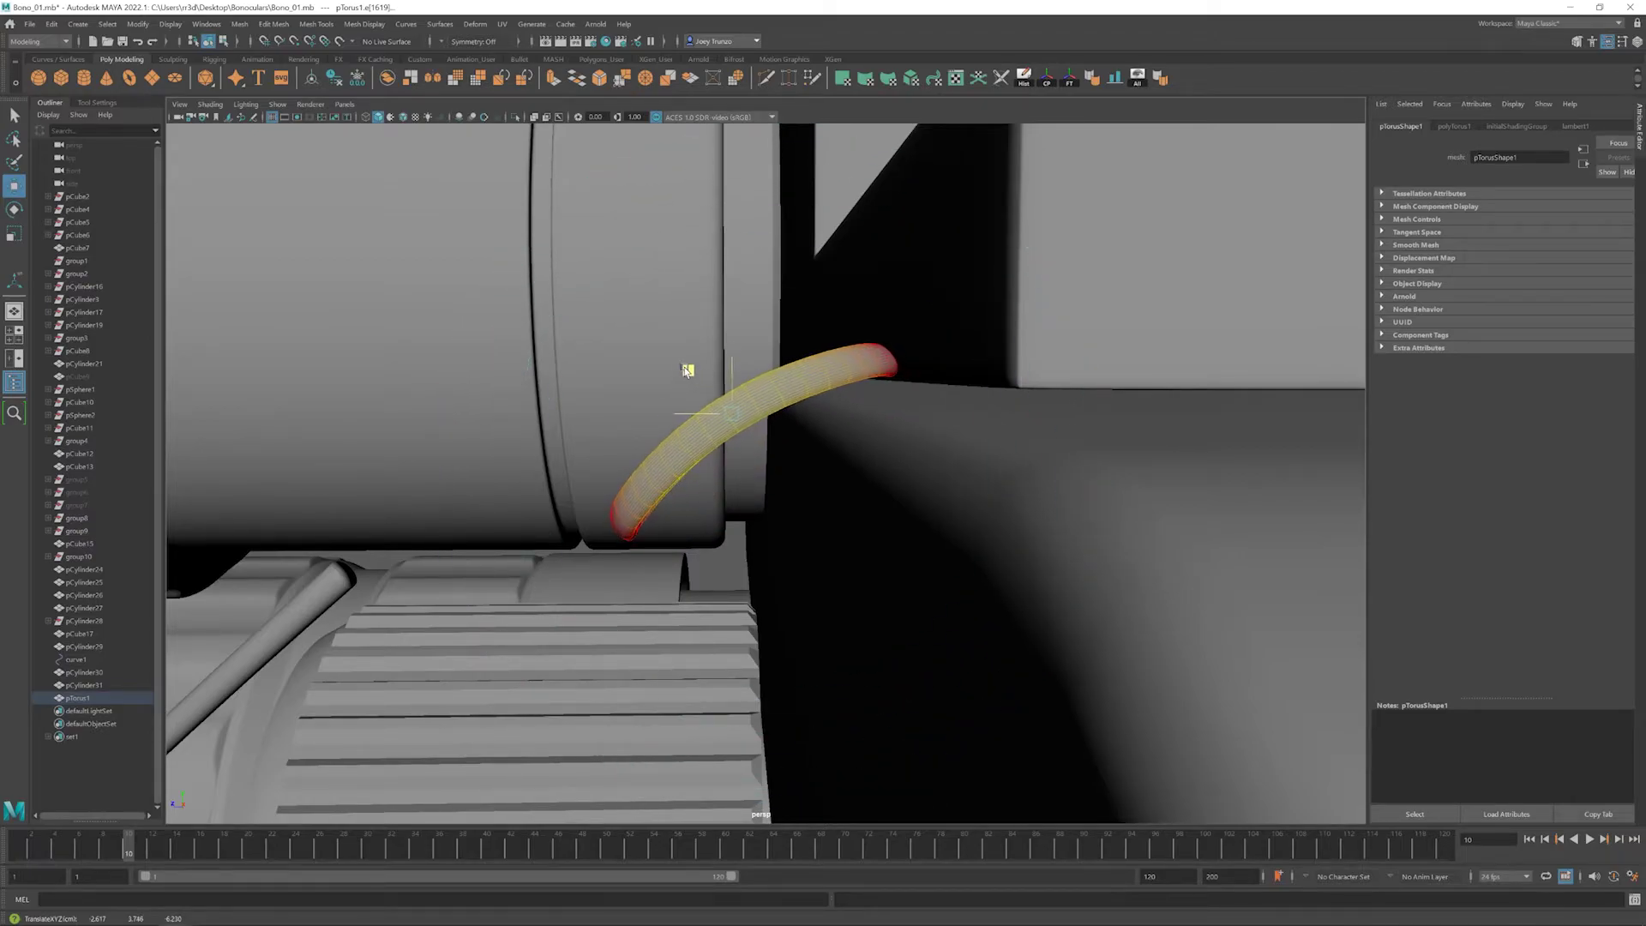
# - Rotate and move the arched ring so its upper end tucks under the plate's front edge
pyautogui.press('F8')
pyautogui.press('e')
pyautogui.keyDown('alt'); pyautogui.moveTo(728, 427); pyautogui.dragTo(654, 503); pyautogui.keyUp('alt')
pyautogui.press('w')
pyautogui.scroll(5, 849, 502)
pyautogui.press('e')
pyautogui.scroll(8, 1283, 761)
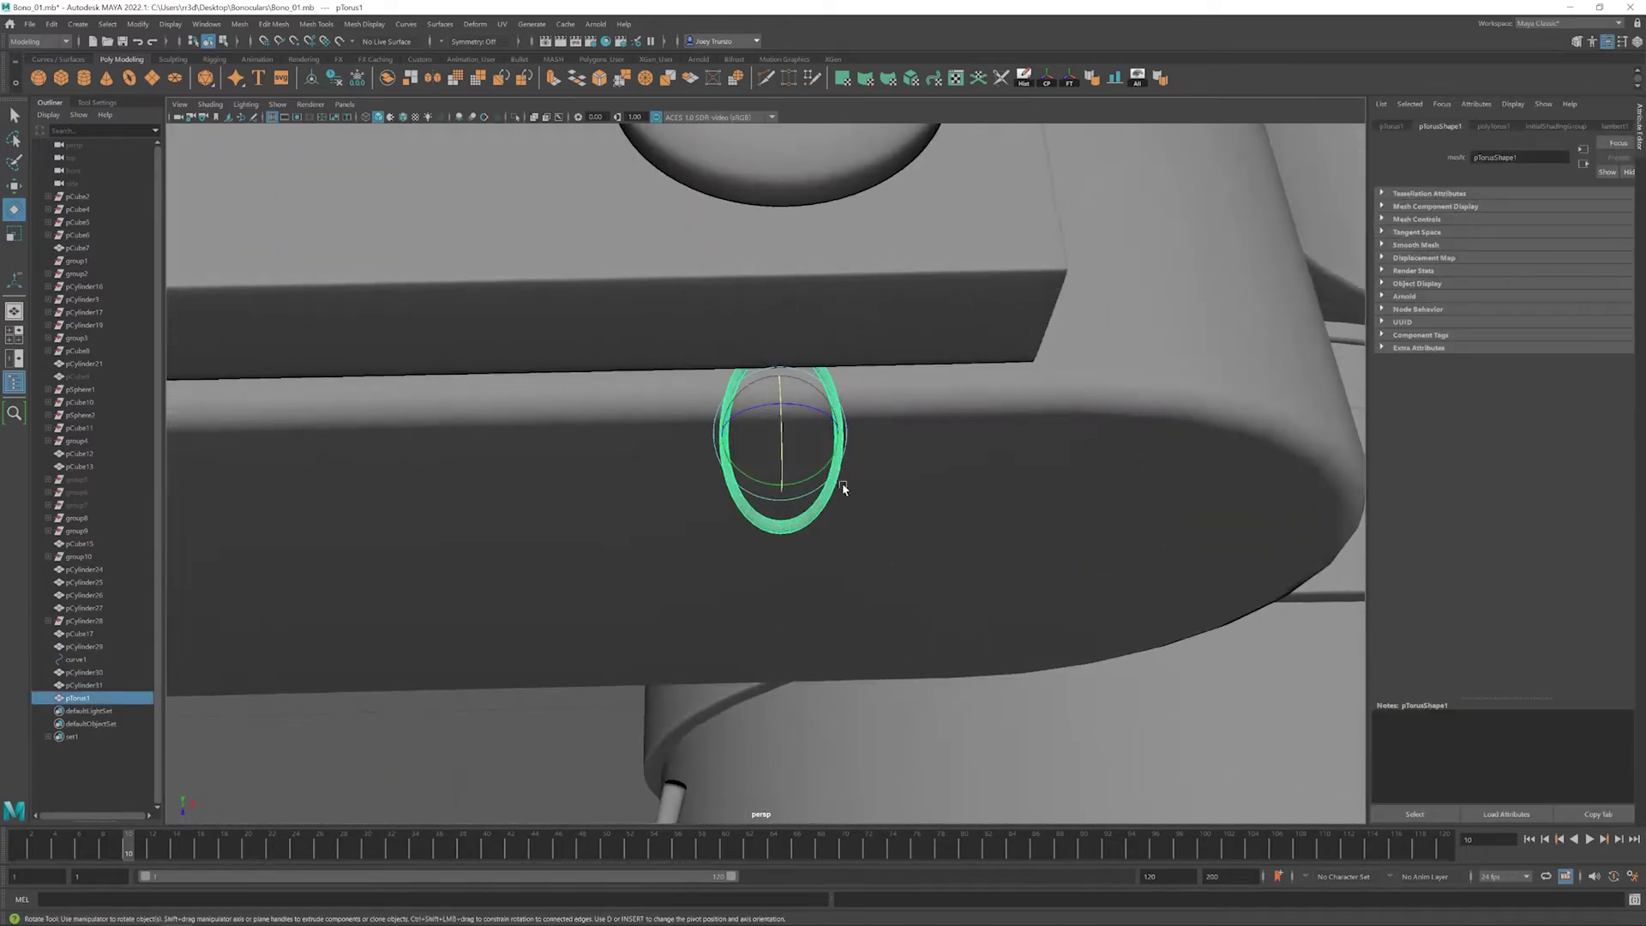
# - Flatten the ring's lower curve by scaling its bottom vertices, and make the whole ring narrower
pyautogui.press('F9')
pyautogui.moveTo(698, 559); pyautogui.dragTo(862, 482)
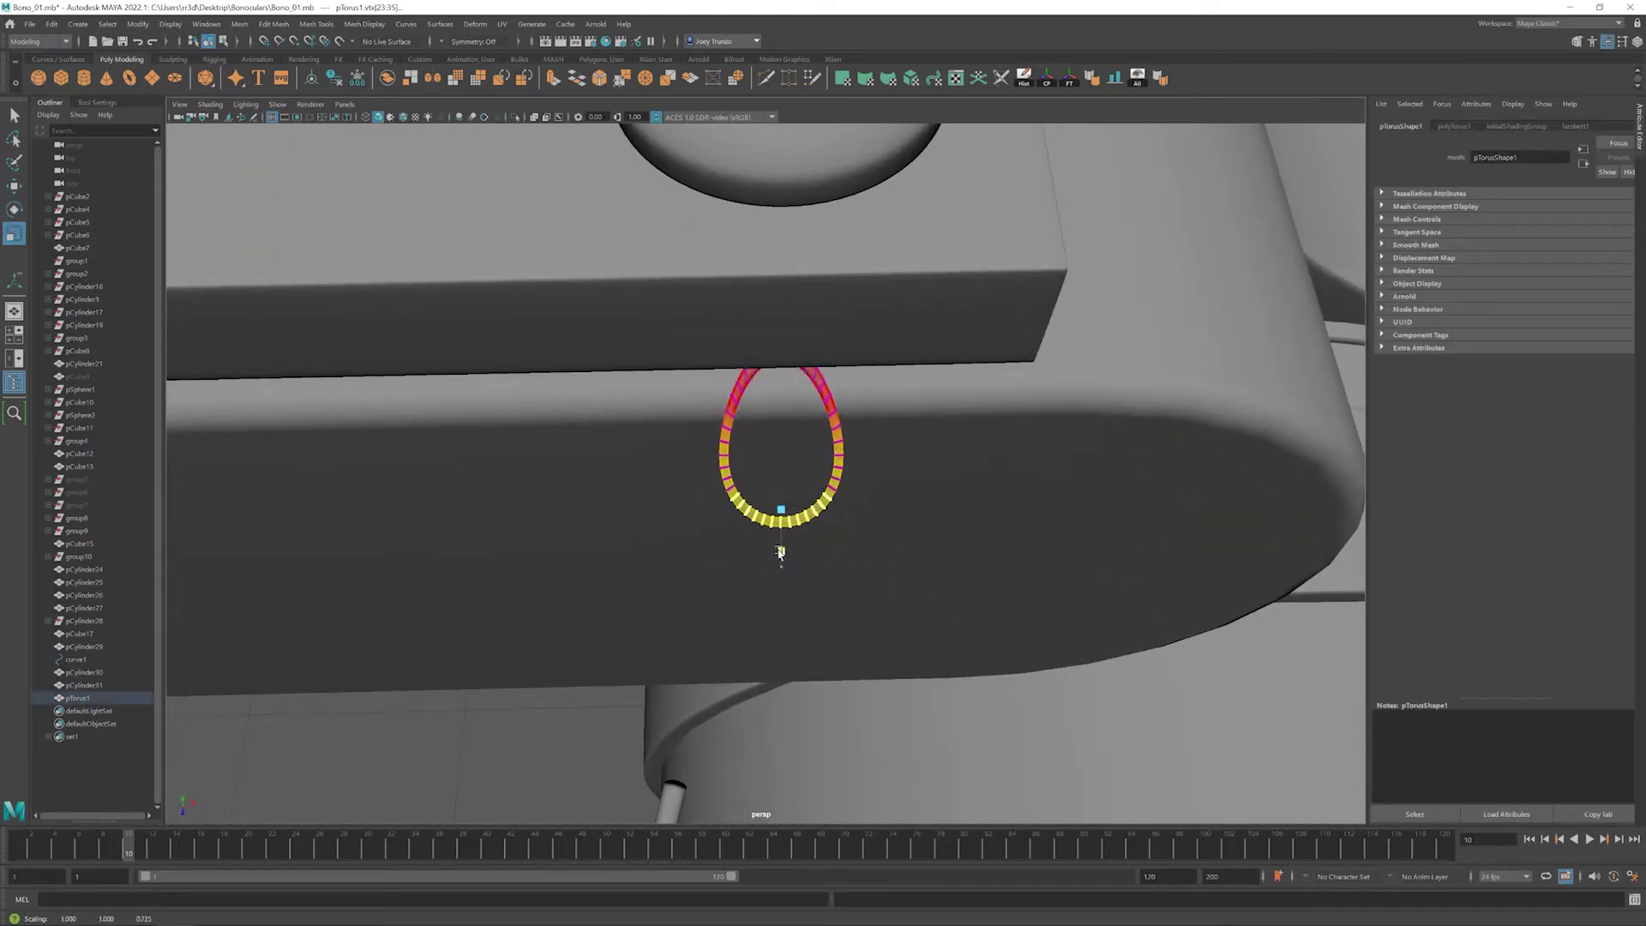
pyautogui.press('F8')
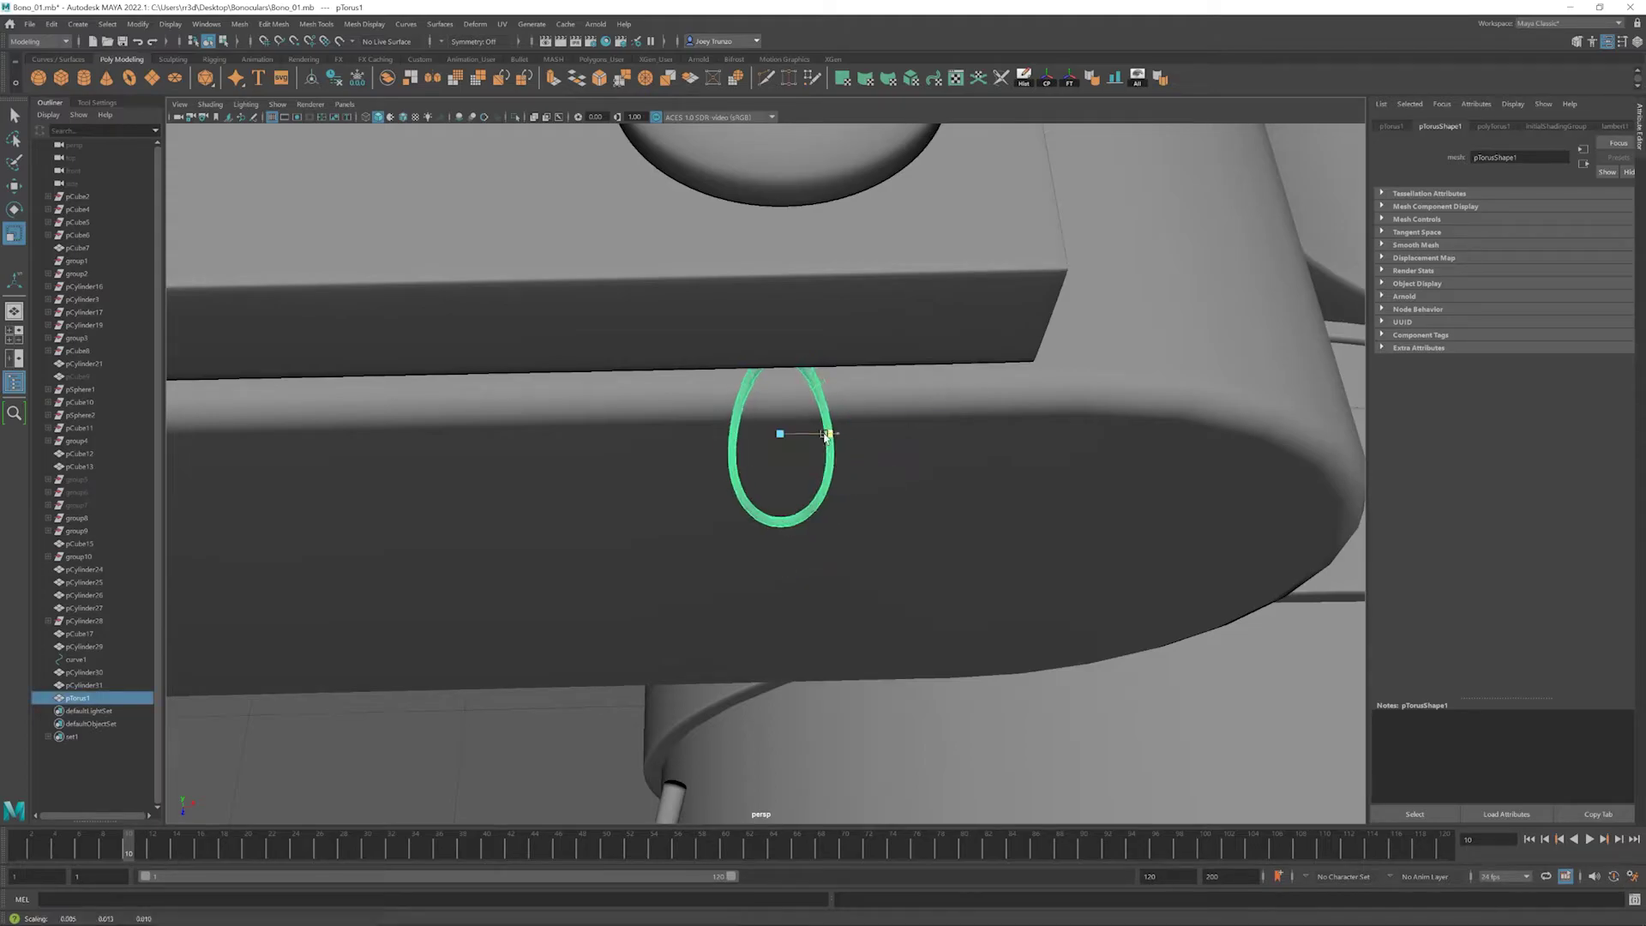
pyautogui.moveTo(798, 433)
pyautogui.keyDown('alt'); pyautogui.mouseDown()
pyautogui.moveTo(849, 486)
pyautogui.moveTo(817, 424)
pyautogui.moveTo(836, 459)
pyautogui.moveTo(798, 463)
pyautogui.mouseUp(); pyautogui.keyUp('alt')
# - Apply the Transform operation to the ring's vertices and offset them to adjust the ring's thickness
pyautogui.press('w')
pyautogui.scroll(5, 798, 463)
pyautogui.click(268, 24)
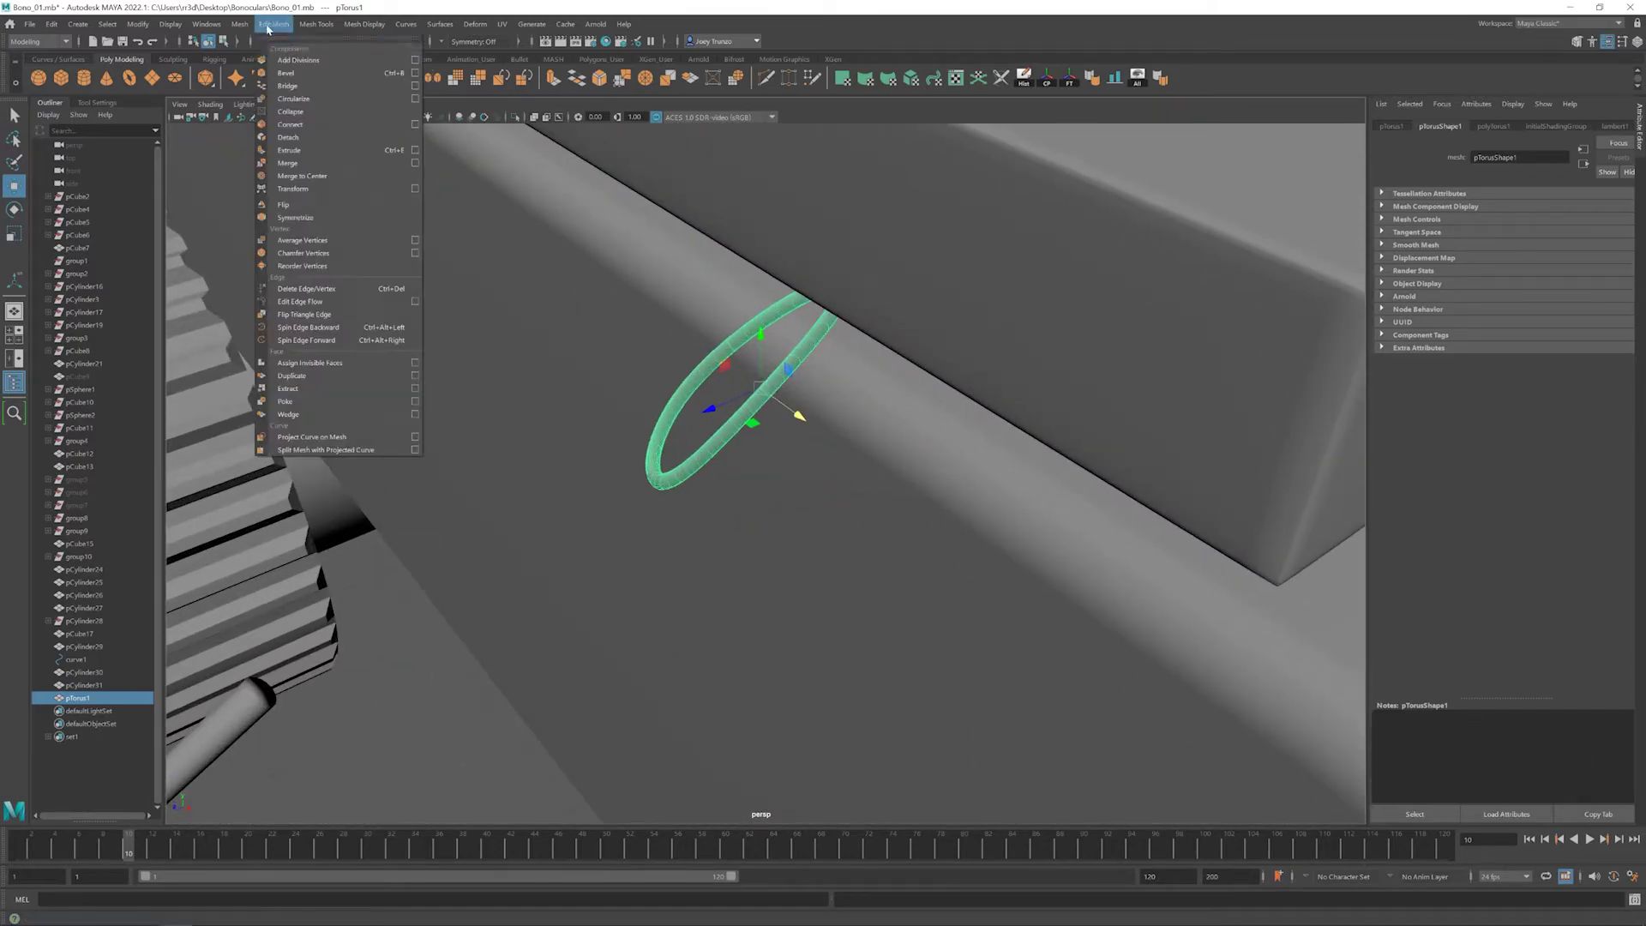
pyautogui.click(316, 99)
pyautogui.keyDown('alt'); pyautogui.moveTo(869, 397); pyautogui.dragTo(800, 393); pyautogui.keyUp('alt')
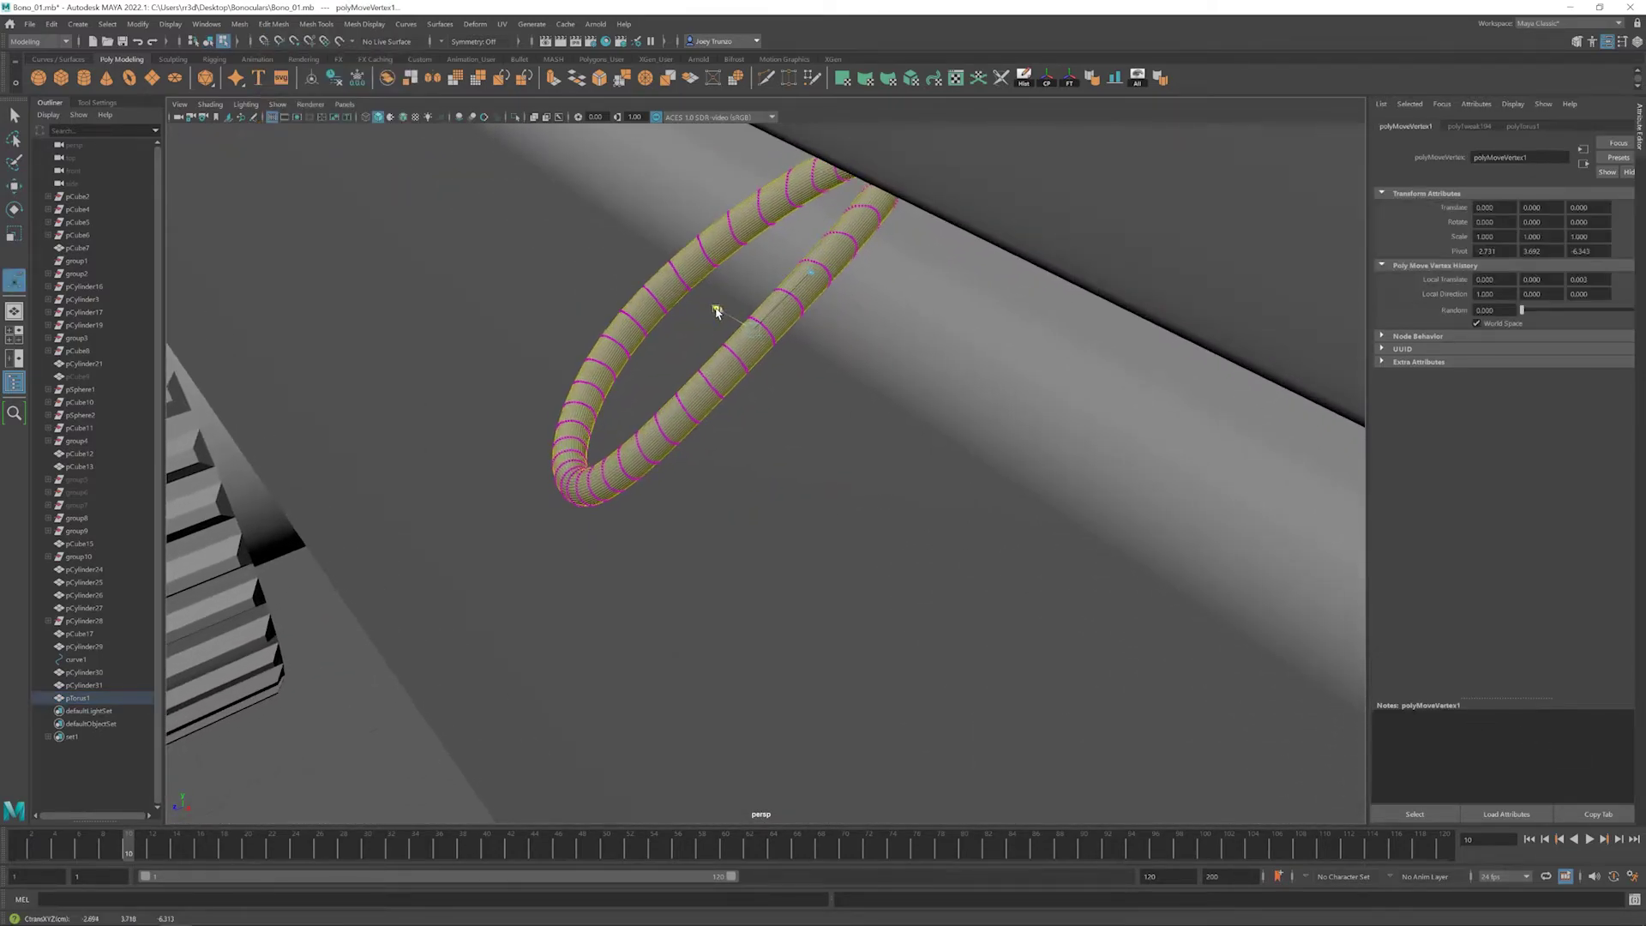
pyautogui.scroll(-5, 719, 312)
pyautogui.keyDown('alt'); pyautogui.moveTo(606, 404); pyautogui.dragTo(719, 557); pyautogui.keyUp('alt')
pyautogui.click(719, 558)
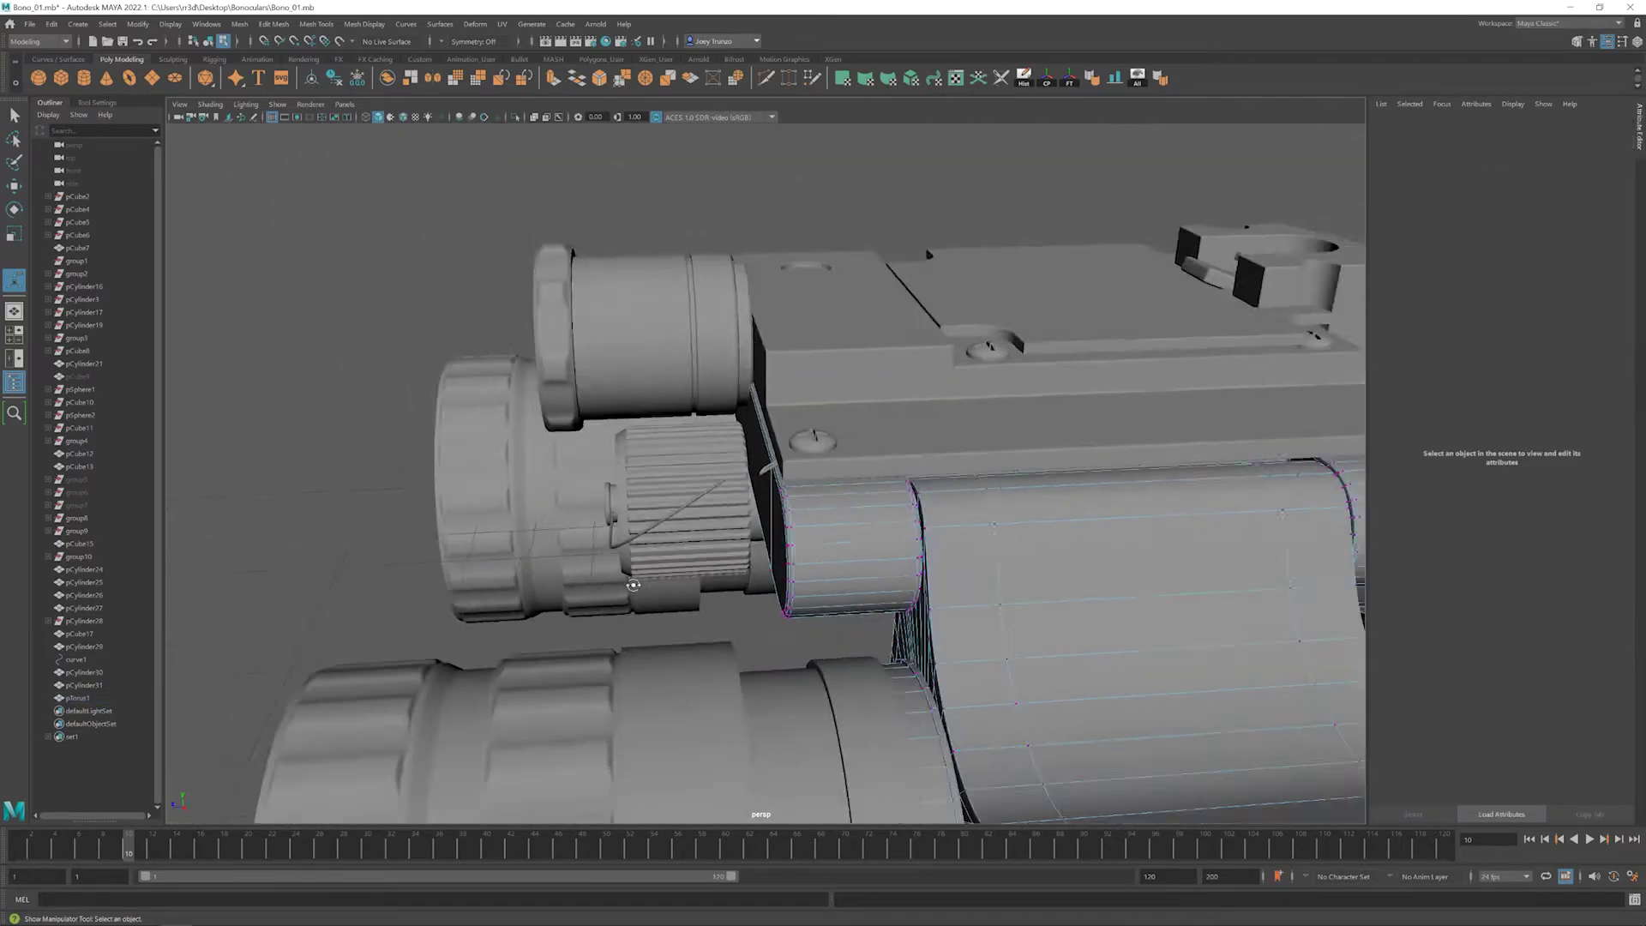
# - Create a polygon cylinder, rotate it, scale it down and place it over the ring
pyautogui.scroll(3, 718, 598)
pyautogui.click(84, 77)
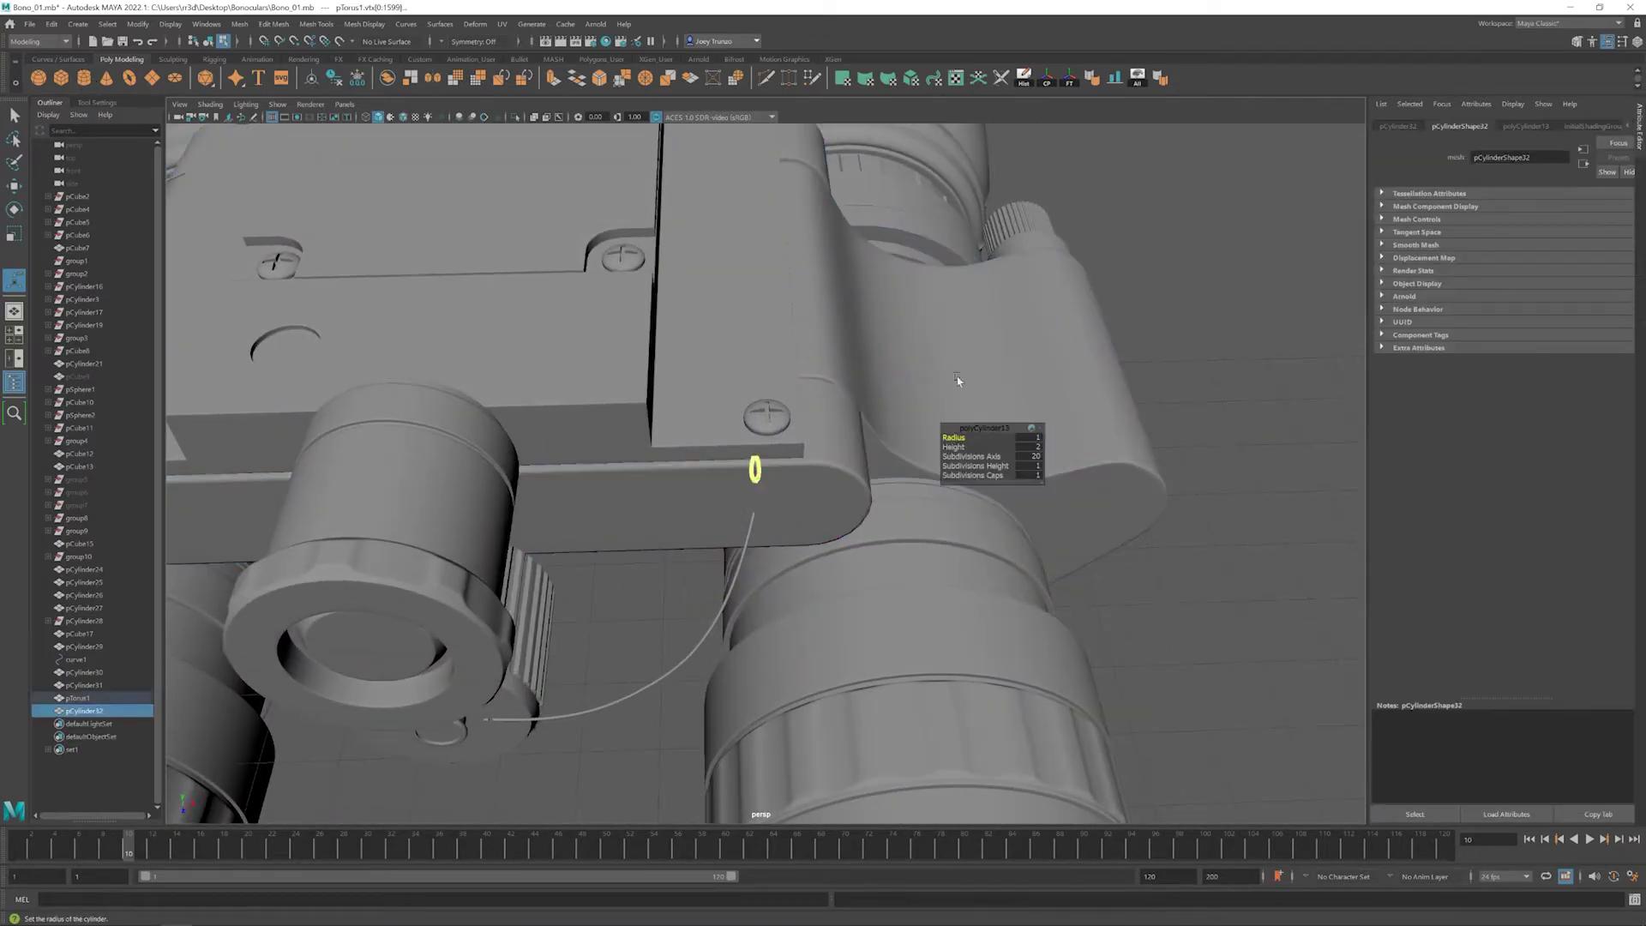
pyautogui.press('e')
pyautogui.rightClick(755, 460)
pyautogui.keyDown('alt'); pyautogui.moveTo(803, 503); pyautogui.dragTo(766, 401); pyautogui.keyUp('alt')
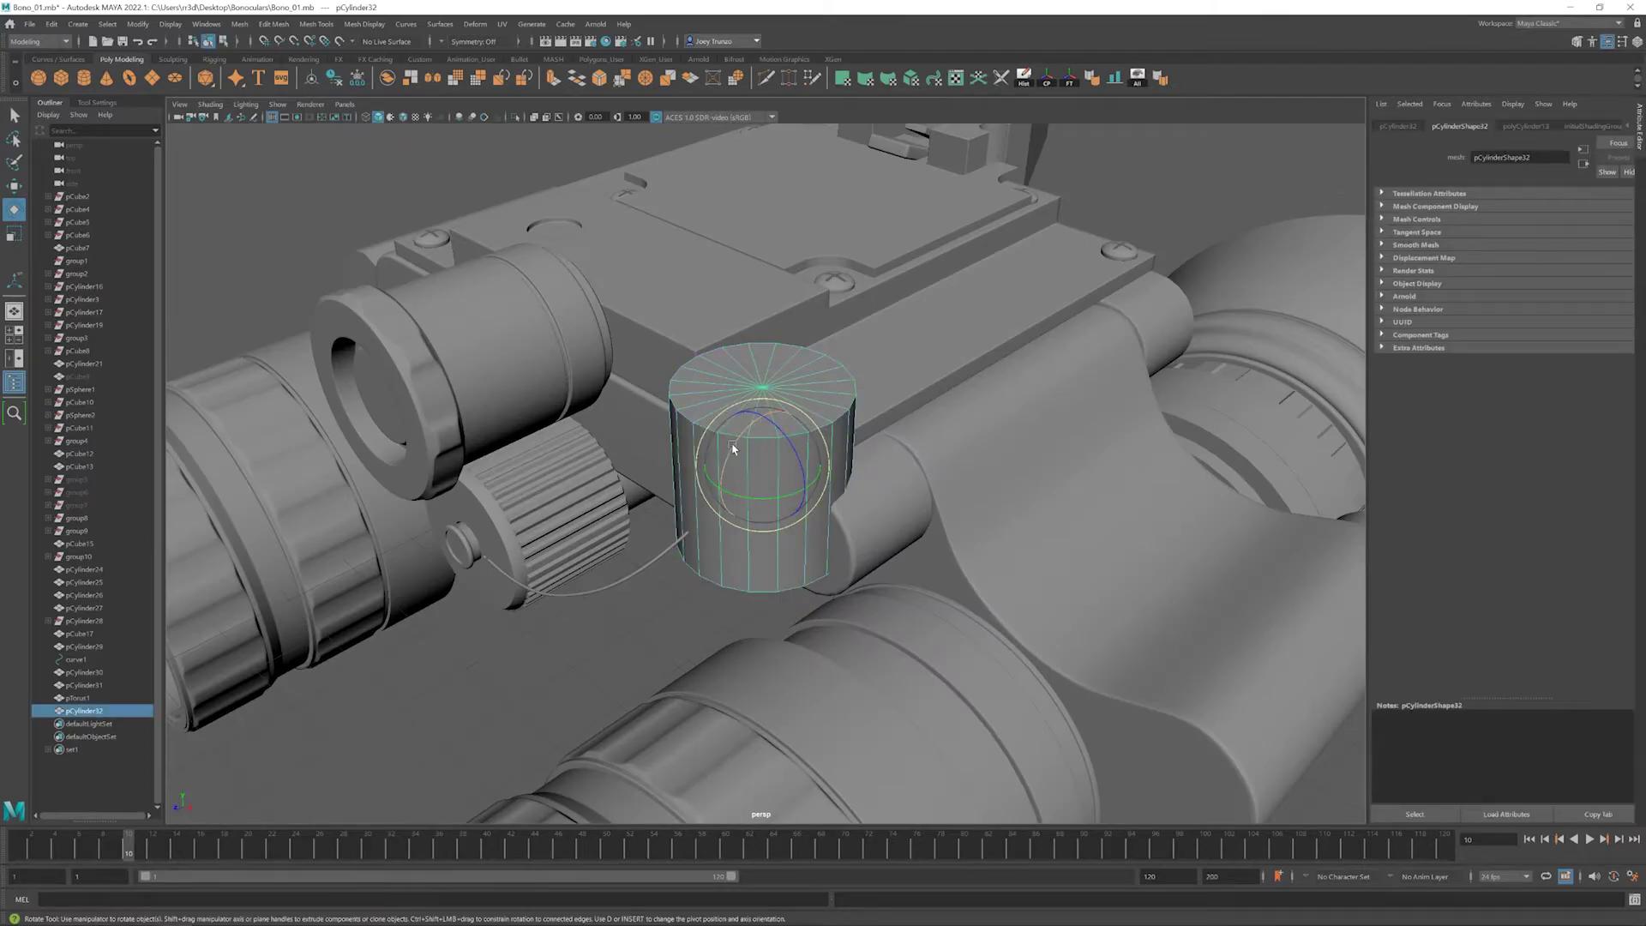
pyautogui.moveTo(761, 463); pyautogui.dragTo(738, 467)
pyautogui.press('w')
pyautogui.press('f')
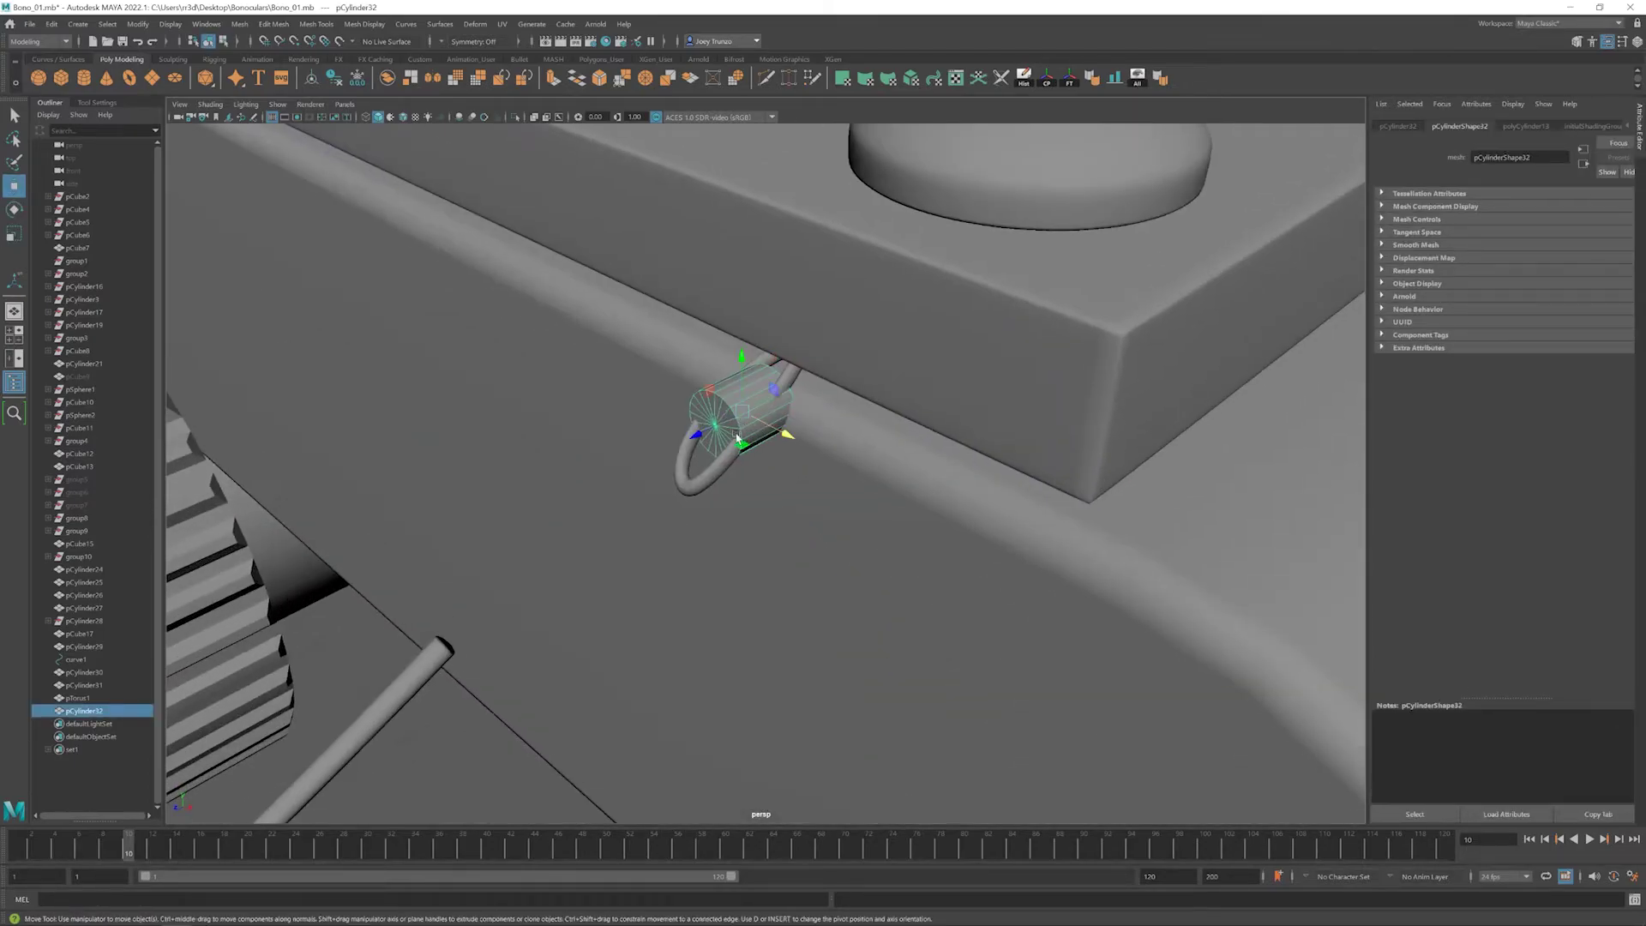
# - Tilt the small cylinder to follow the ring and seat it on the ring's lower end
pyautogui.press('e')
pyautogui.moveTo(665, 510); pyautogui.dragTo(772, 527)
pyautogui.press('w')
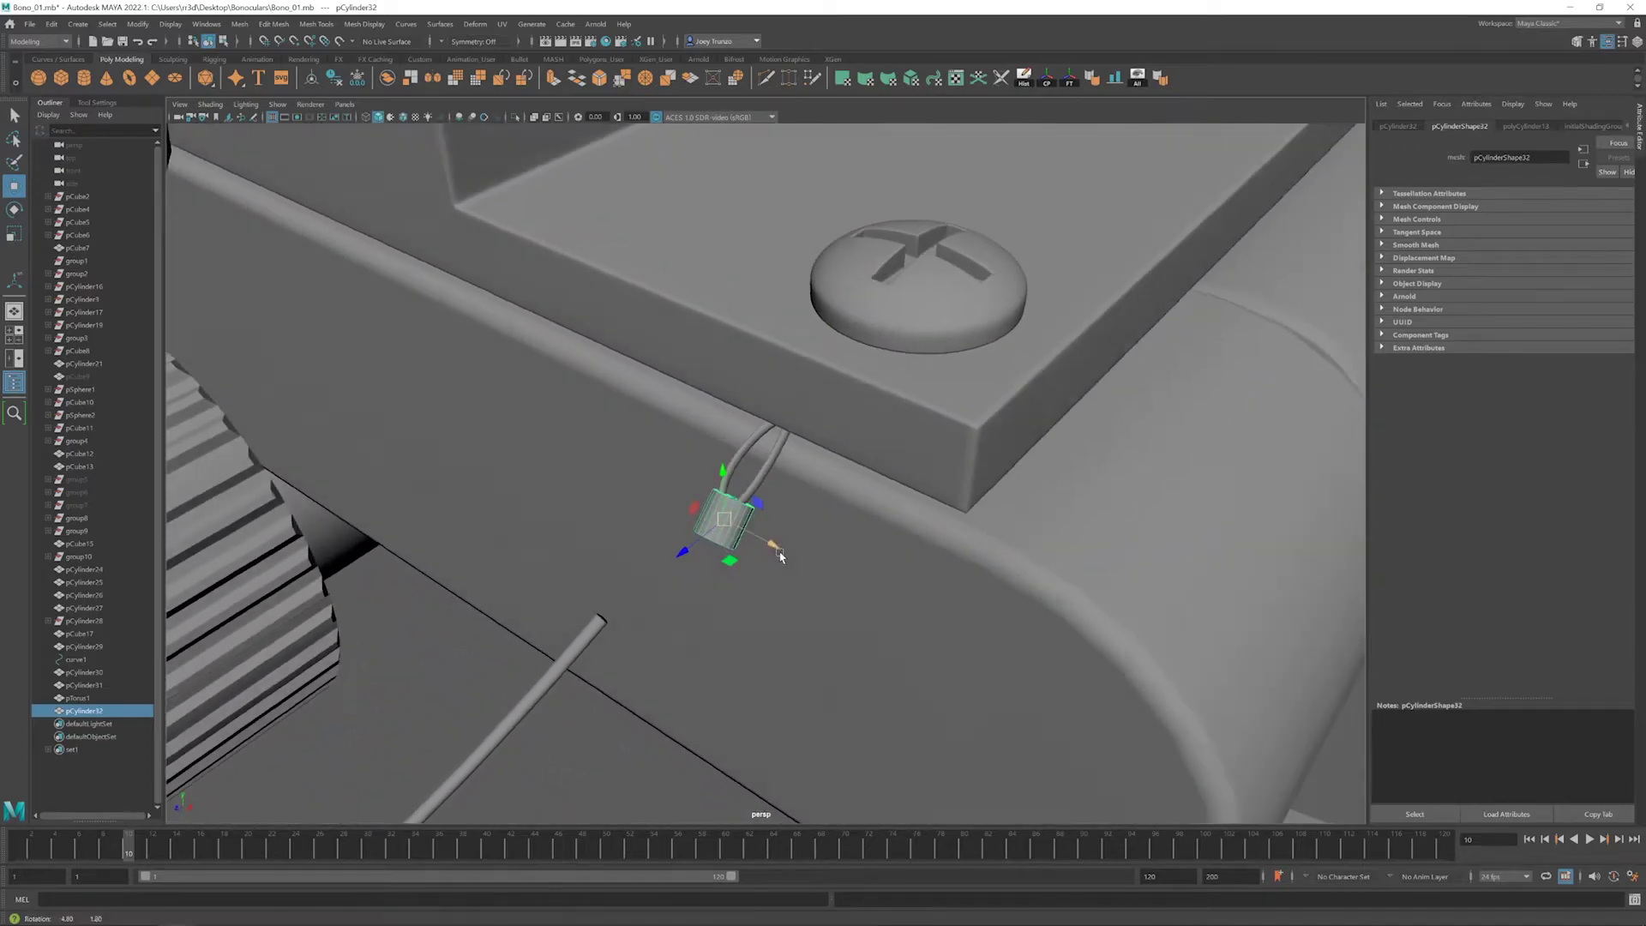
# - Soft-select the ring's lower vertices and reshape them so both strands run into the small cylinder
pyautogui.click(776, 524)
pyautogui.press('f')
pyautogui.moveTo(777, 529); pyautogui.dragTo(746, 523, button='right')
pyautogui.press('e')
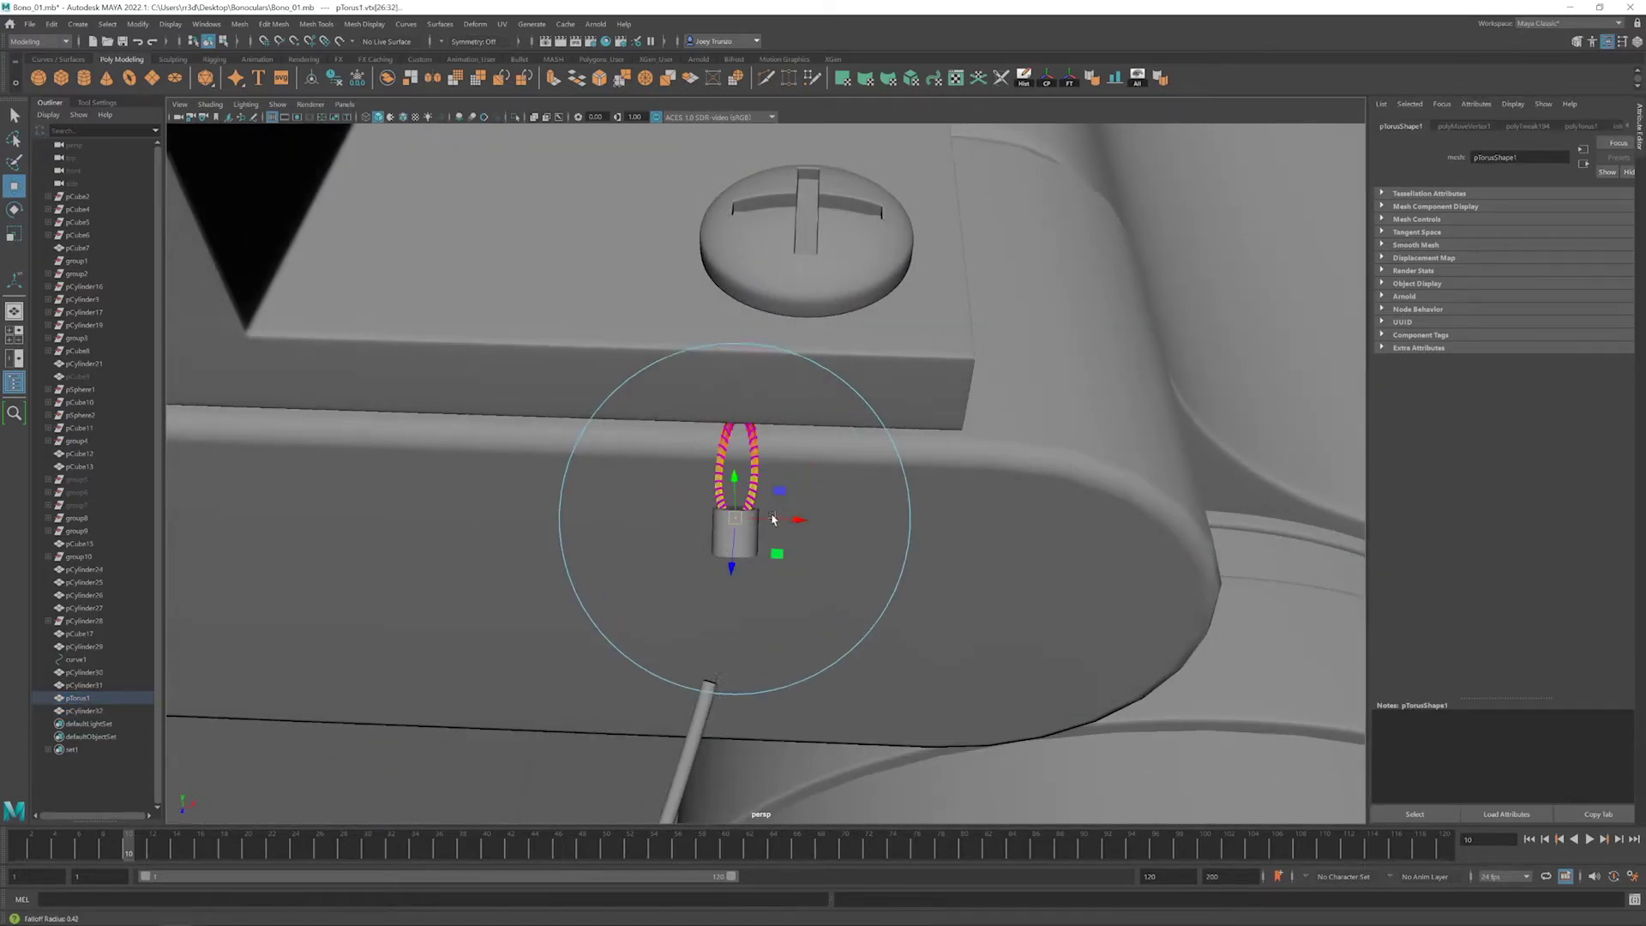
pyautogui.keyDown('alt'); pyautogui.moveTo(766, 520); pyautogui.dragTo(746, 511); pyautogui.keyUp('alt')
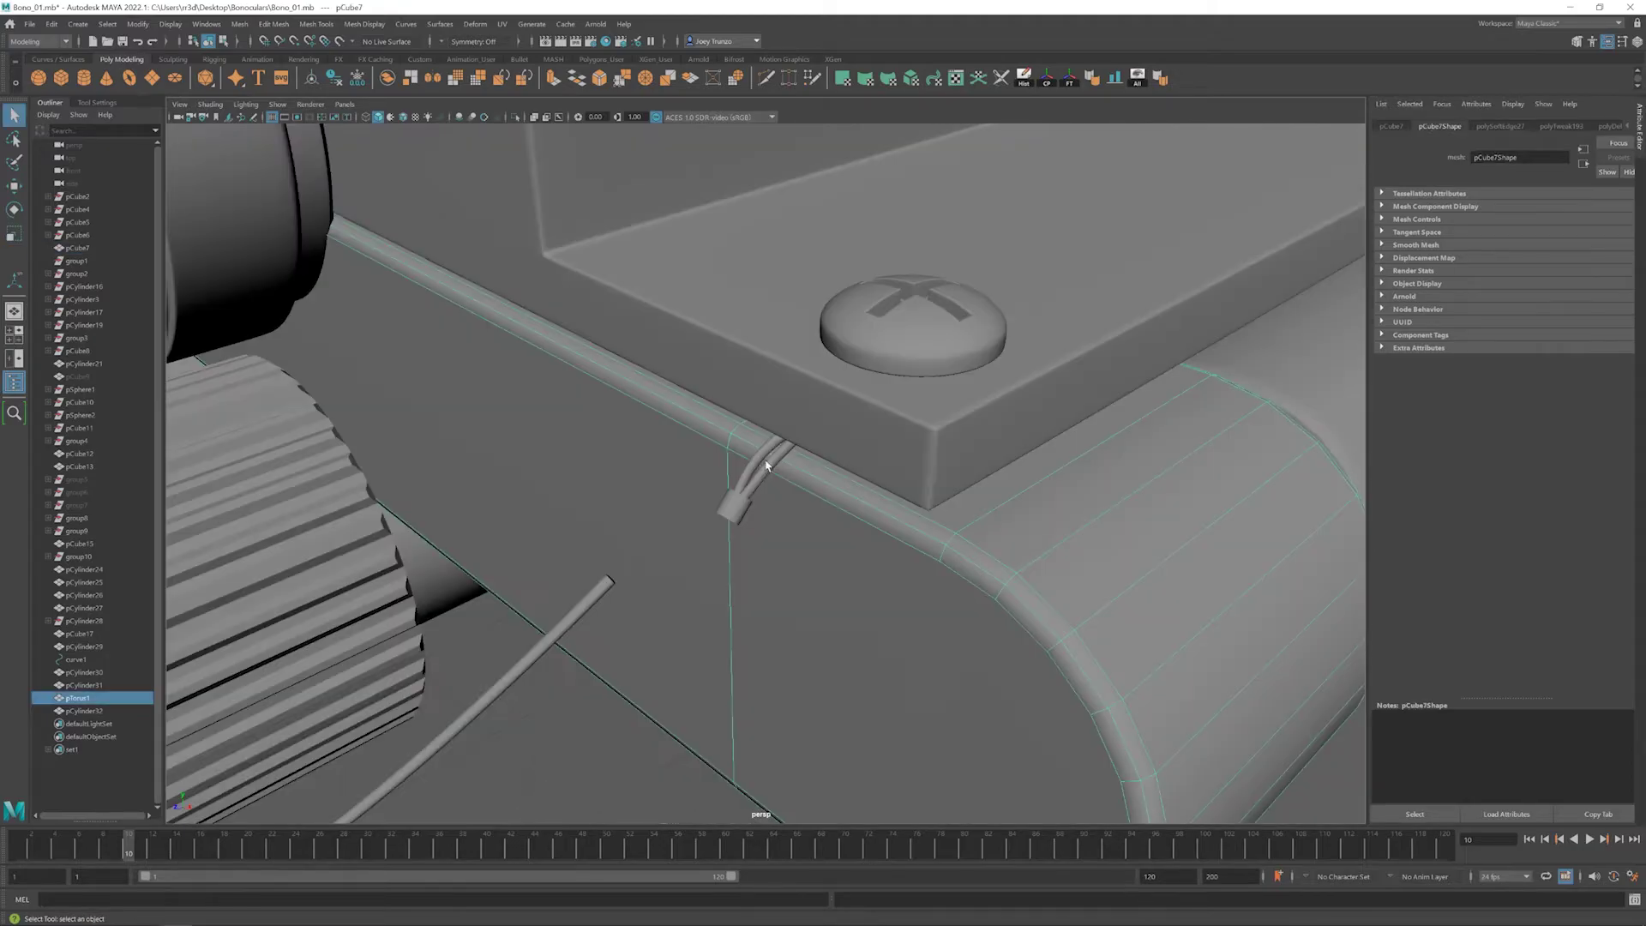
# - Select the whole ring as an object and enlarge it over the housing's edge
pyautogui.press('F8')
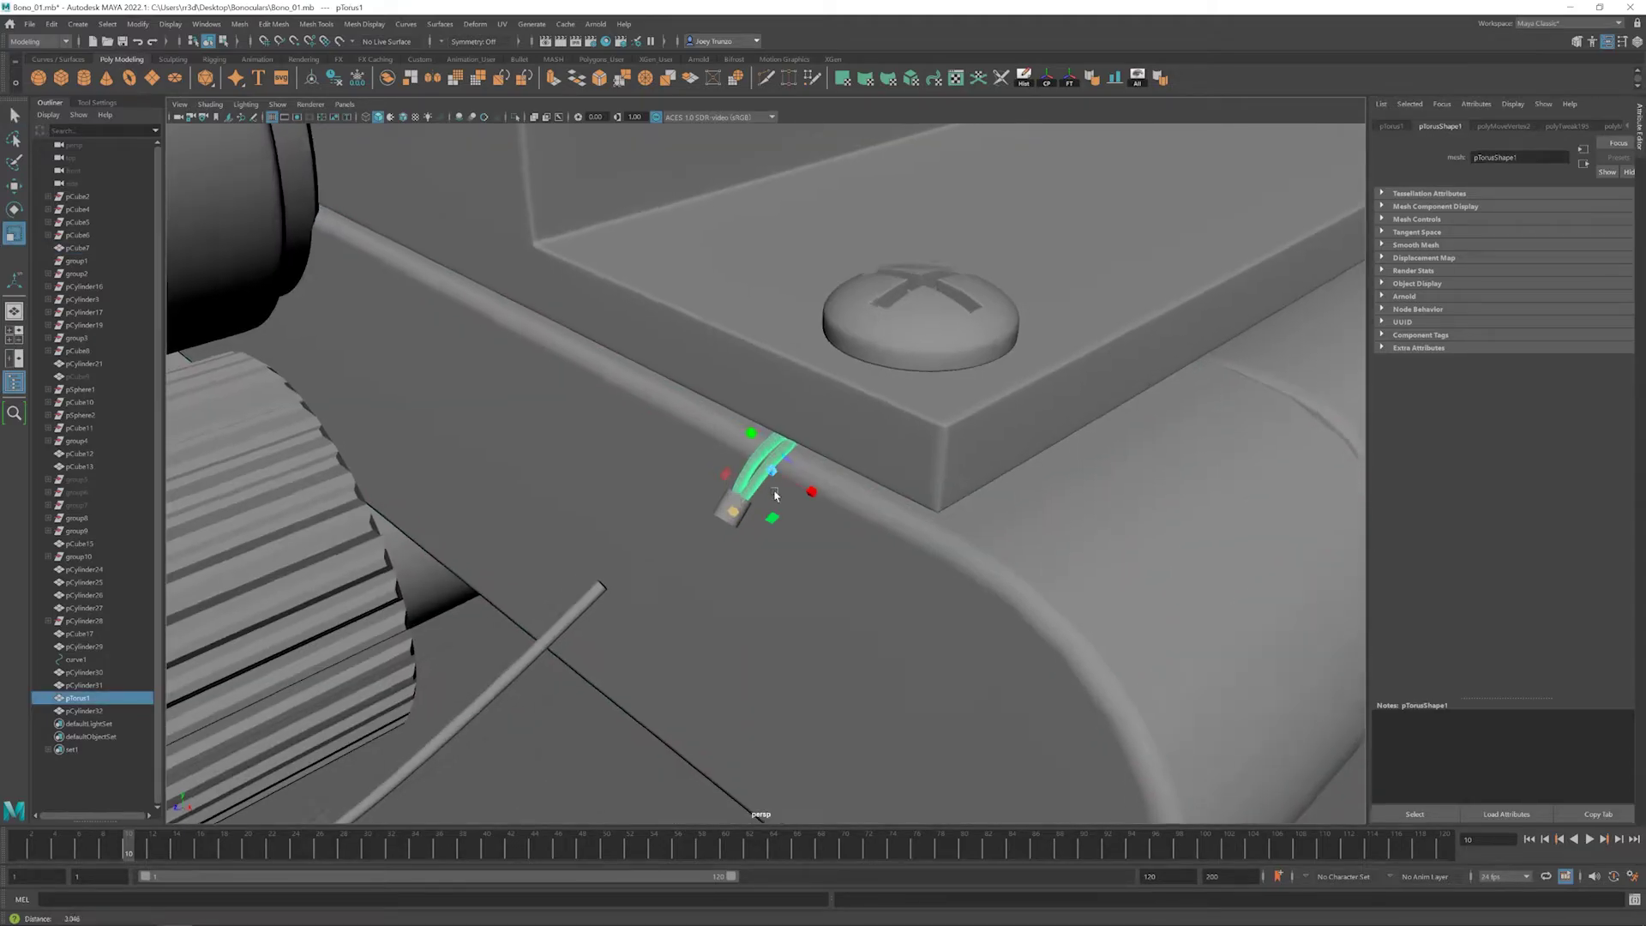
pyautogui.scroll(3, 654, 369)
pyautogui.scroll(-3, 823, 477)
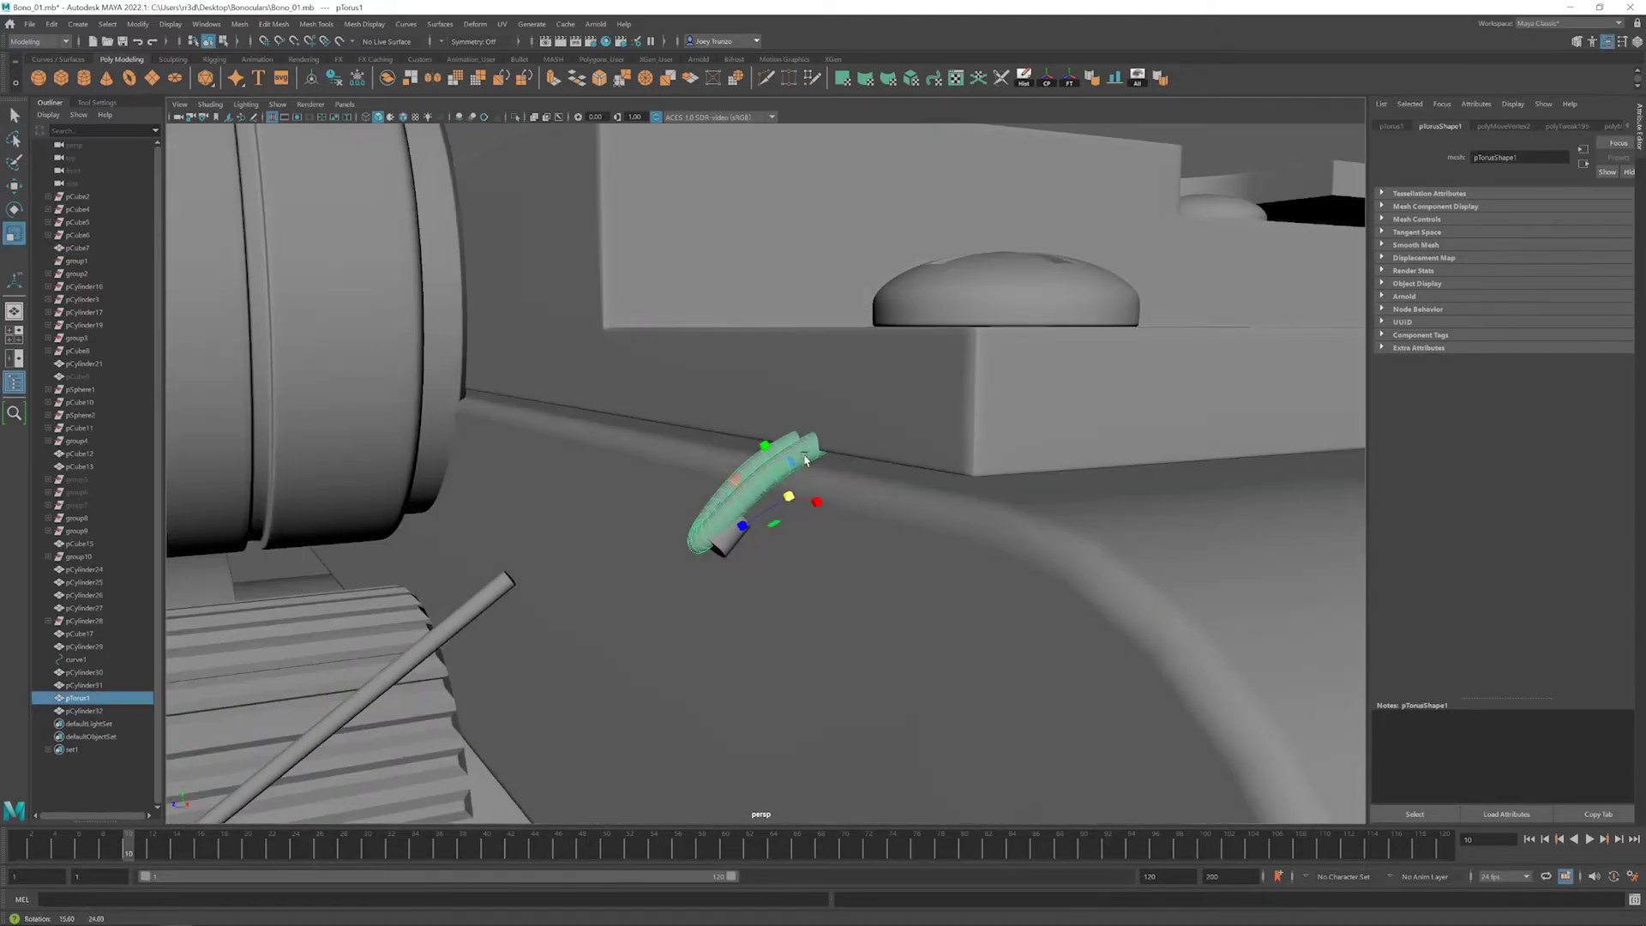
# - Apply Transform to the ring's vertices and offset them to adjust the thickness of its strands
pyautogui.click(274, 24)
pyautogui.click(300, 190)
pyautogui.scroll(3, 776, 488)
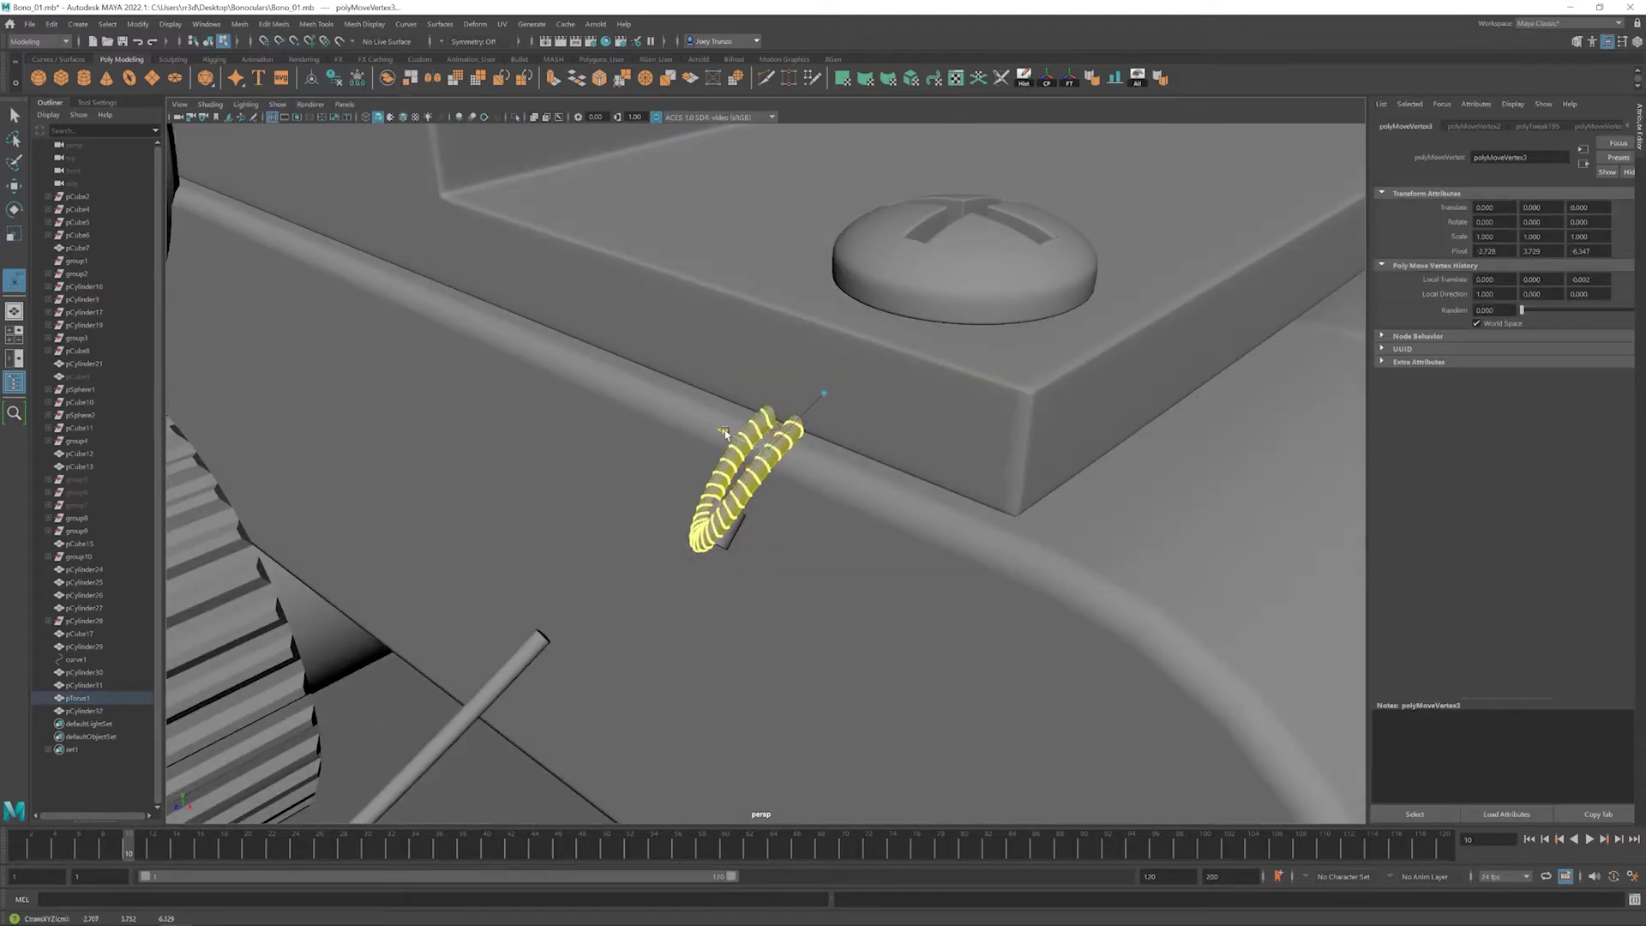
pyautogui.moveTo(727, 434)
pyautogui.keyDown('alt'); pyautogui.mouseDown()
pyautogui.moveTo(691, 499)
pyautogui.moveTo(709, 457)
pyautogui.mouseUp(); pyautogui.keyUp('alt')
pyautogui.hotkey('ctrl', 'z')
pyautogui.press('F8')
# - Rotate and reposition the ring so it emerges under the mounting plate and follows the housing's rounded edge
pyautogui.press('w')
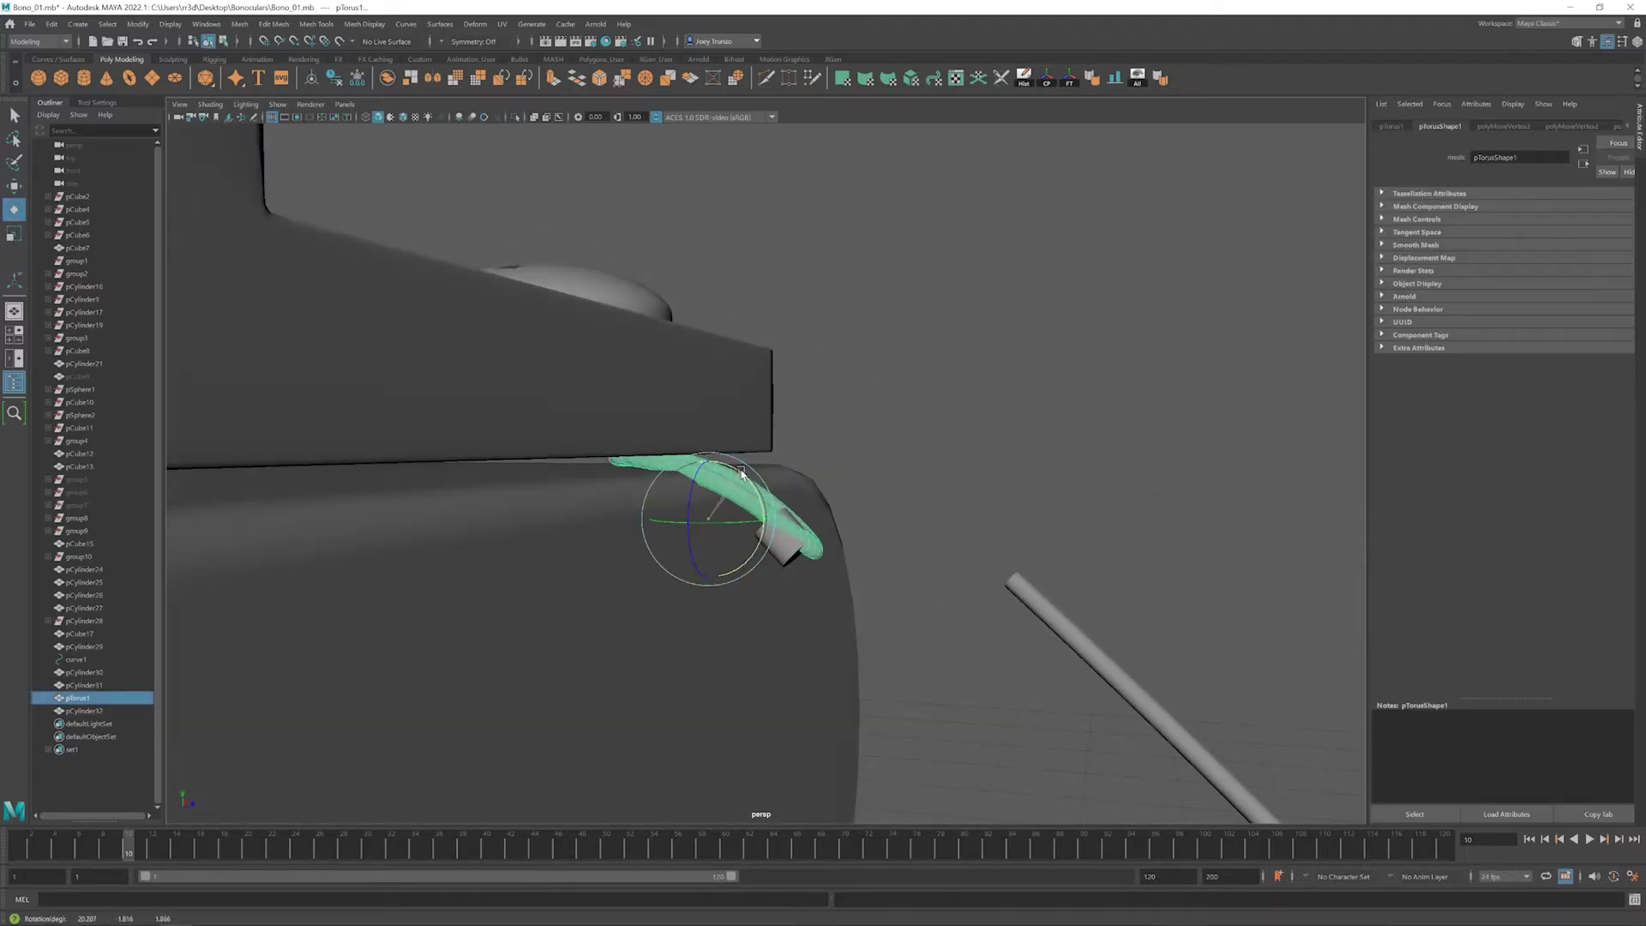
pyautogui.click(963, 518)
pyautogui.keyDown('alt'); pyautogui.moveTo(709, 447); pyautogui.dragTo(783, 618); pyautogui.keyUp('alt')
pyautogui.click(666, 540)
pyautogui.click(694, 733)
pyautogui.scroll(3, 967, 580)
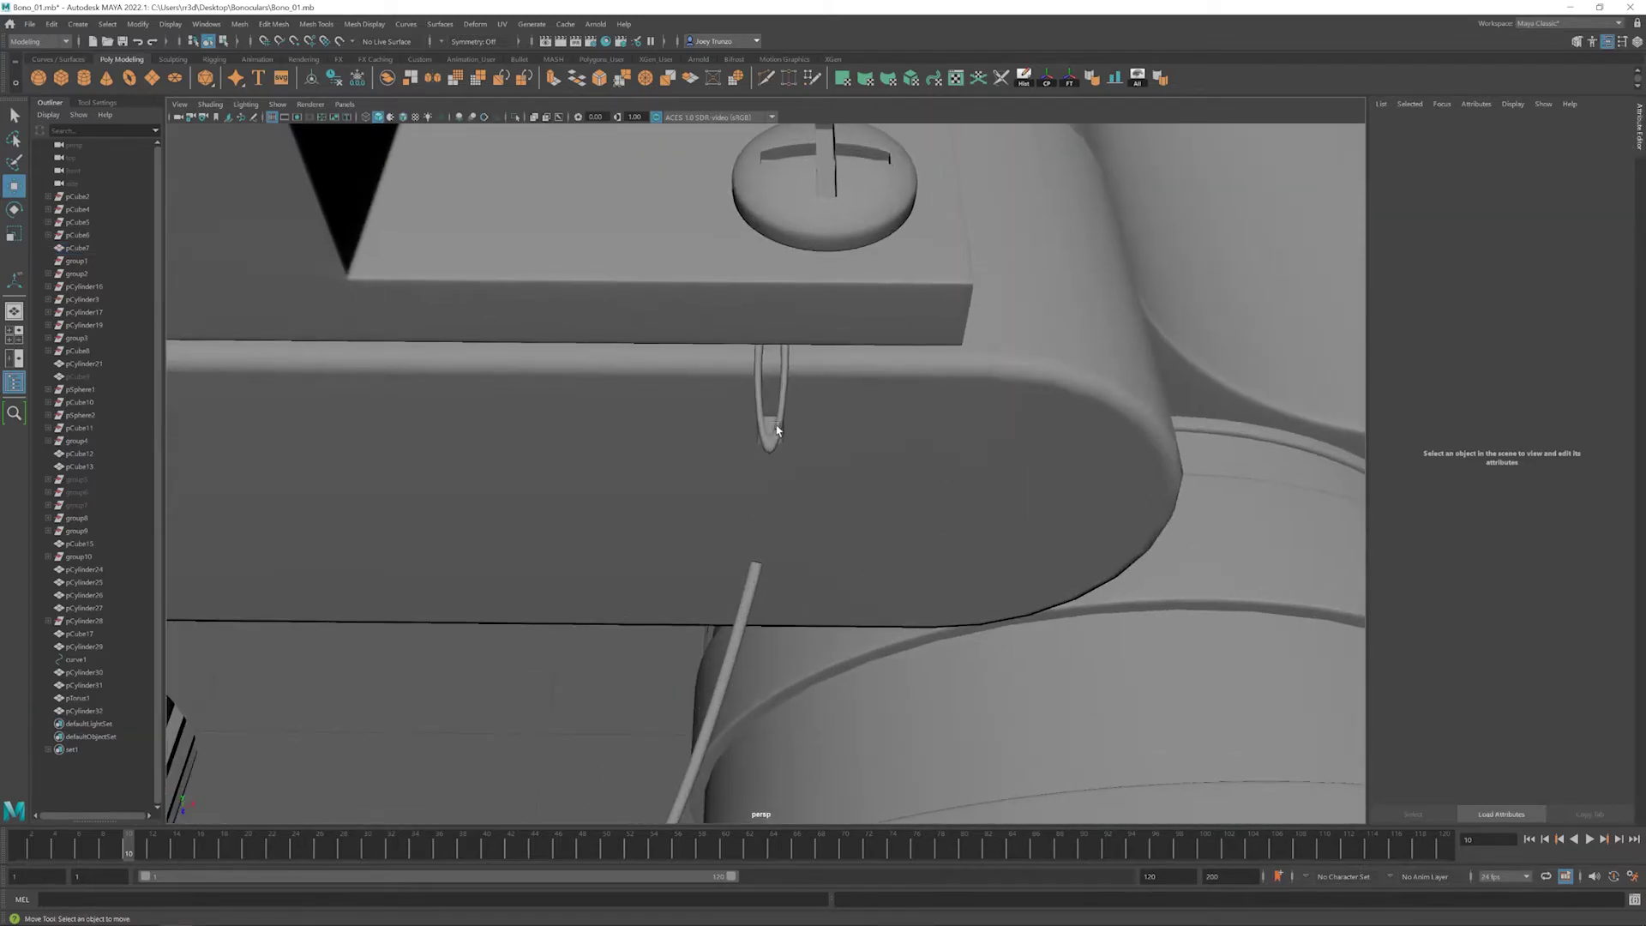
# - Scale and tilt the small ferrule cylinder so it covers the ring's lower end
pyautogui.click(776, 433)
pyautogui.press('r')
pyautogui.keyDown('alt'); pyautogui.moveTo(776, 433); pyautogui.dragTo(854, 426); pyautogui.keyUp('alt')
pyautogui.keyDown('alt'); pyautogui.moveTo(793, 487); pyautogui.dragTo(772, 421); pyautogui.keyUp('alt')
pyautogui.press('e')
pyautogui.keyDown('alt'); pyautogui.moveTo(701, 510); pyautogui.dragTo(638, 503); pyautogui.keyUp('alt')
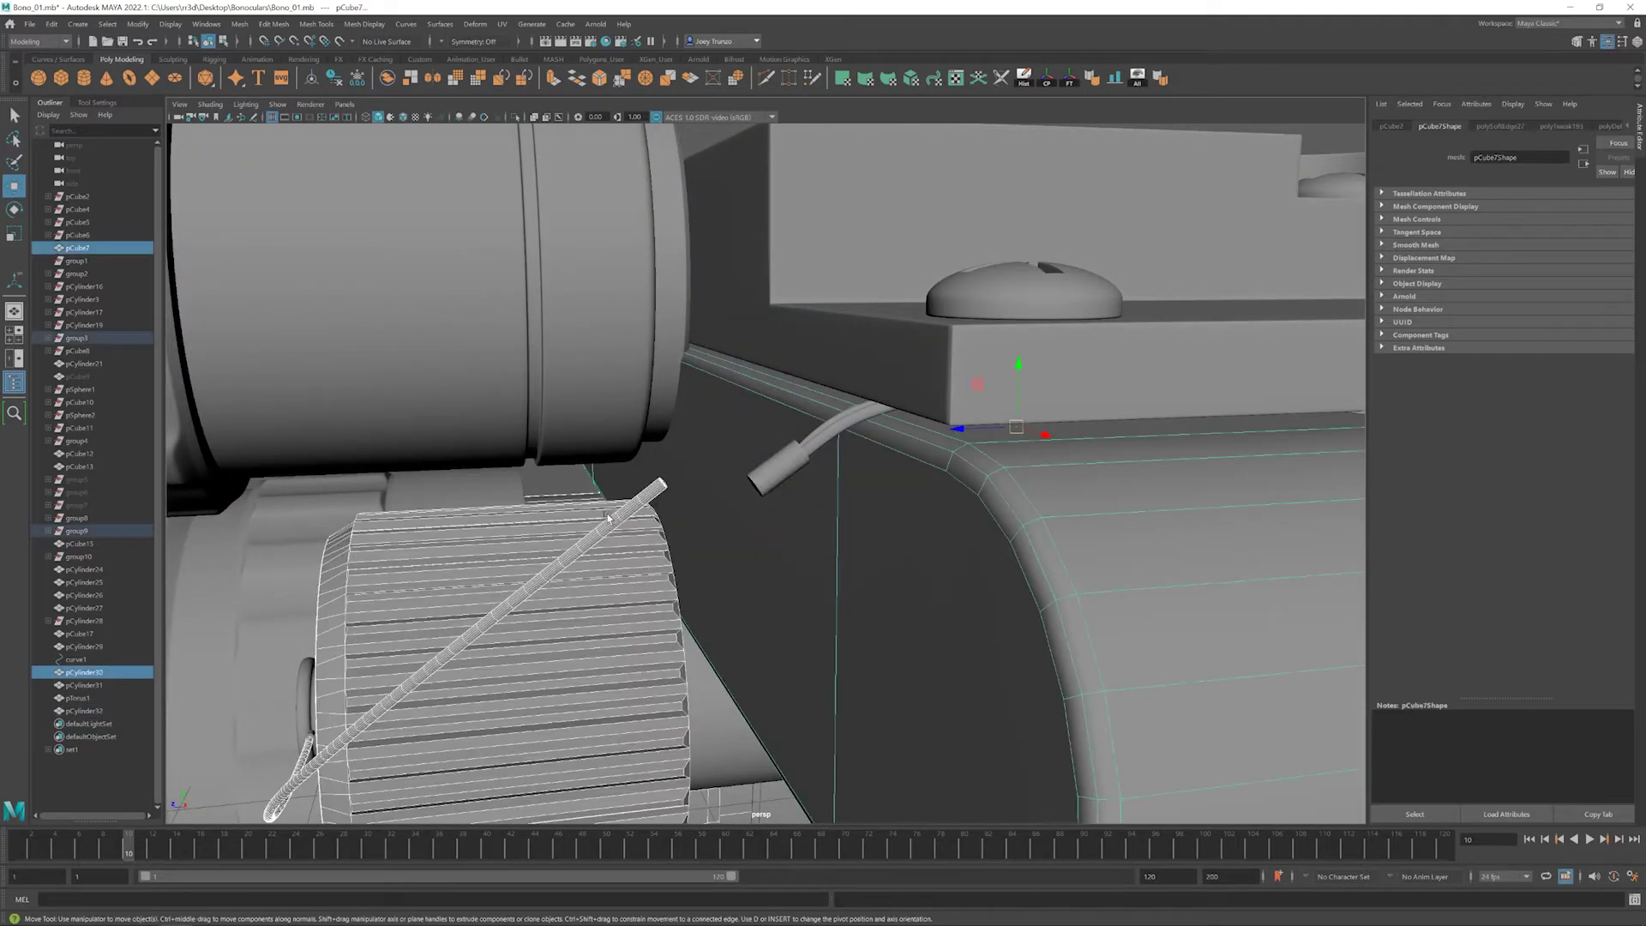
# - Soft-select the upper end vertices of the retaining cord and bend the cord into the ferrule
pyautogui.click(639, 503)
pyautogui.press('F9')
pyautogui.click(641, 512)
pyautogui.moveTo(641, 512); pyautogui.dragTo(809, 586, button='middle')
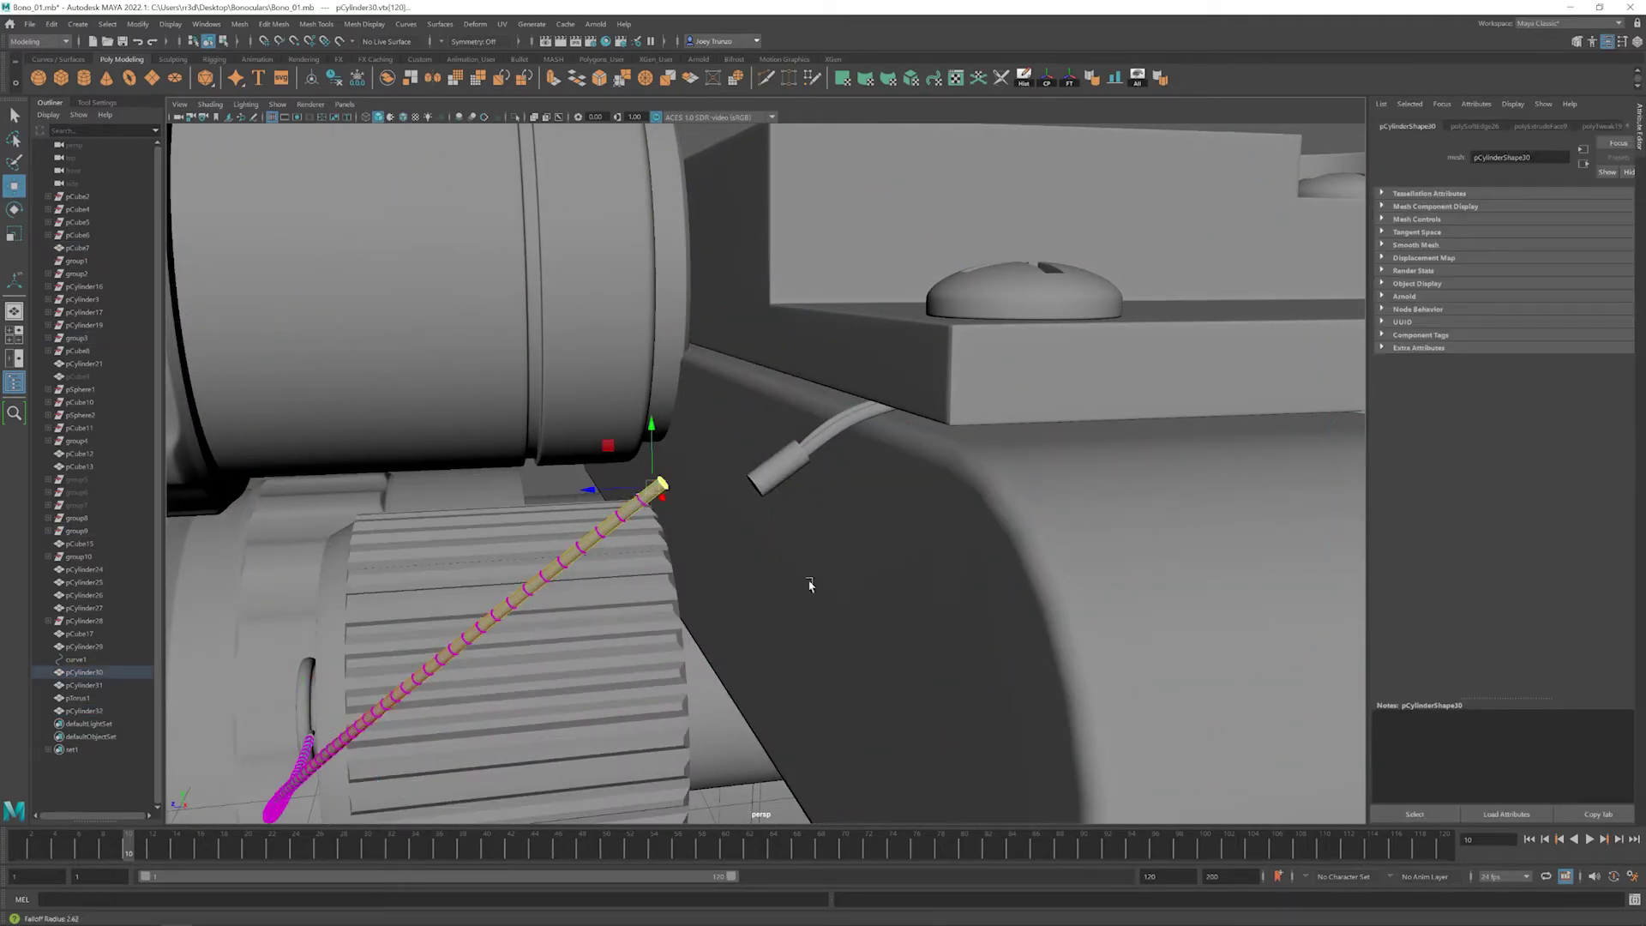
pyautogui.moveTo(661, 491); pyautogui.dragTo(783, 497)
pyautogui.keyDown('alt'); pyautogui.moveTo(795, 562); pyautogui.dragTo(794, 489); pyautogui.keyUp('alt')
pyautogui.press('F8')
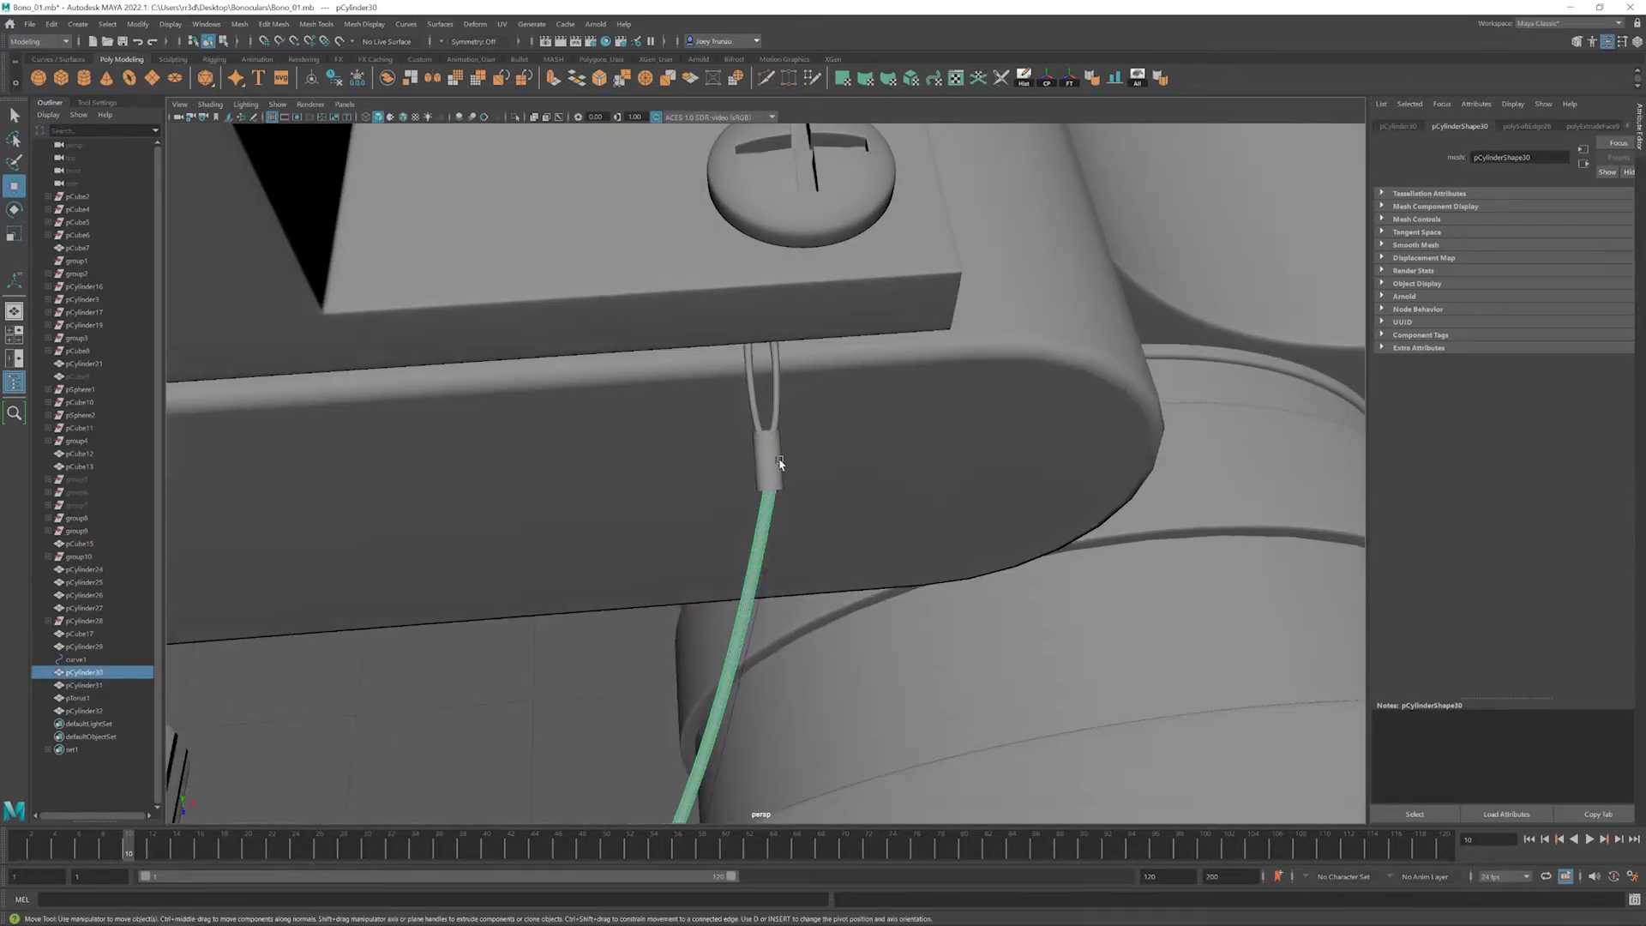
# - Adjust the ferrule's position and rotation so it joins the ring's strands to the cord
pyautogui.click(794, 485)
pyautogui.press('e')
pyautogui.press('w')
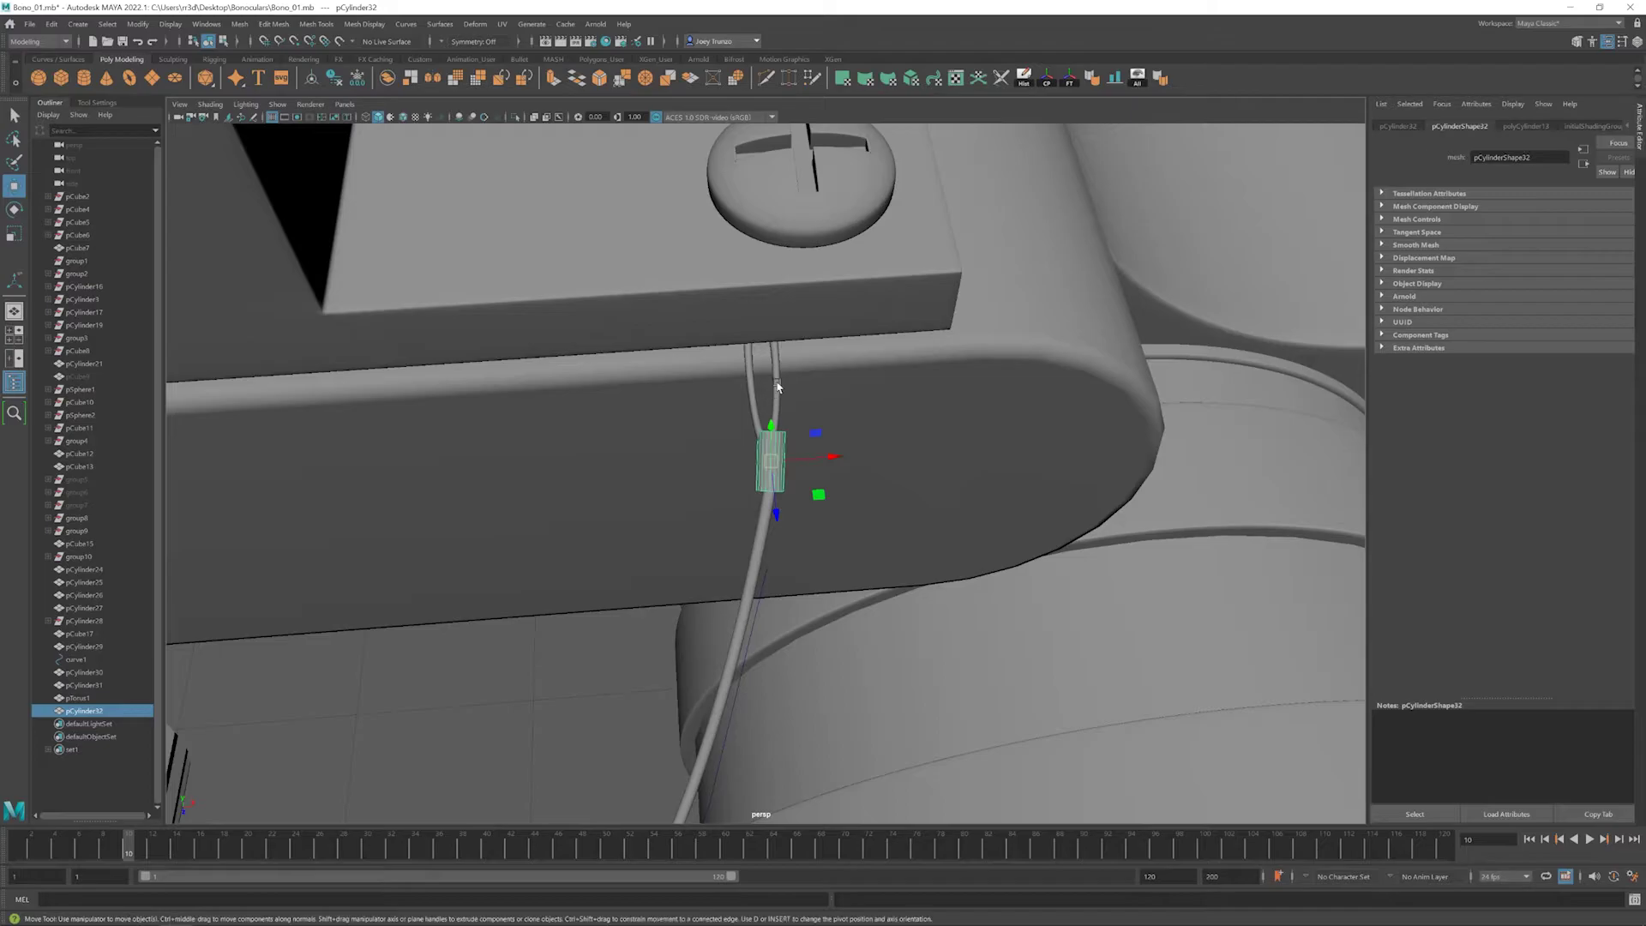
pyautogui.click(767, 385)
pyautogui.keyDown('alt'); pyautogui.moveTo(802, 449); pyautogui.dragTo(709, 430); pyautogui.keyUp('alt')
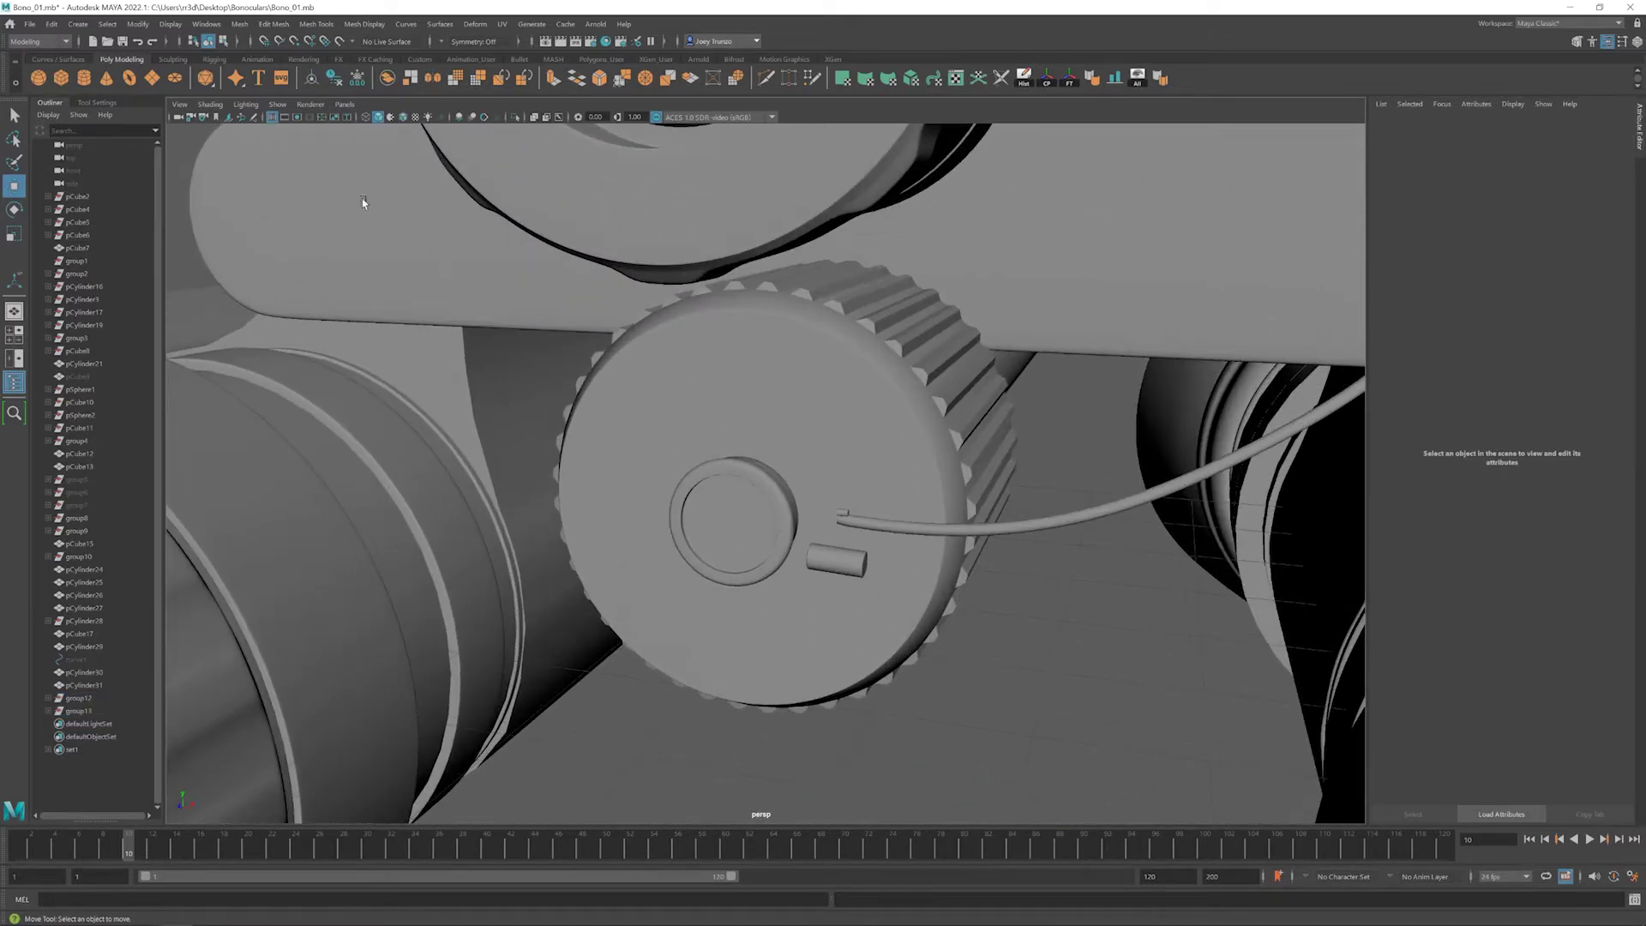
# - Draw an open U-shaped curve below the ribbed knob with the EP Curve Tool
pyautogui.click(78, 24)
pyautogui.moveTo(128, 121)
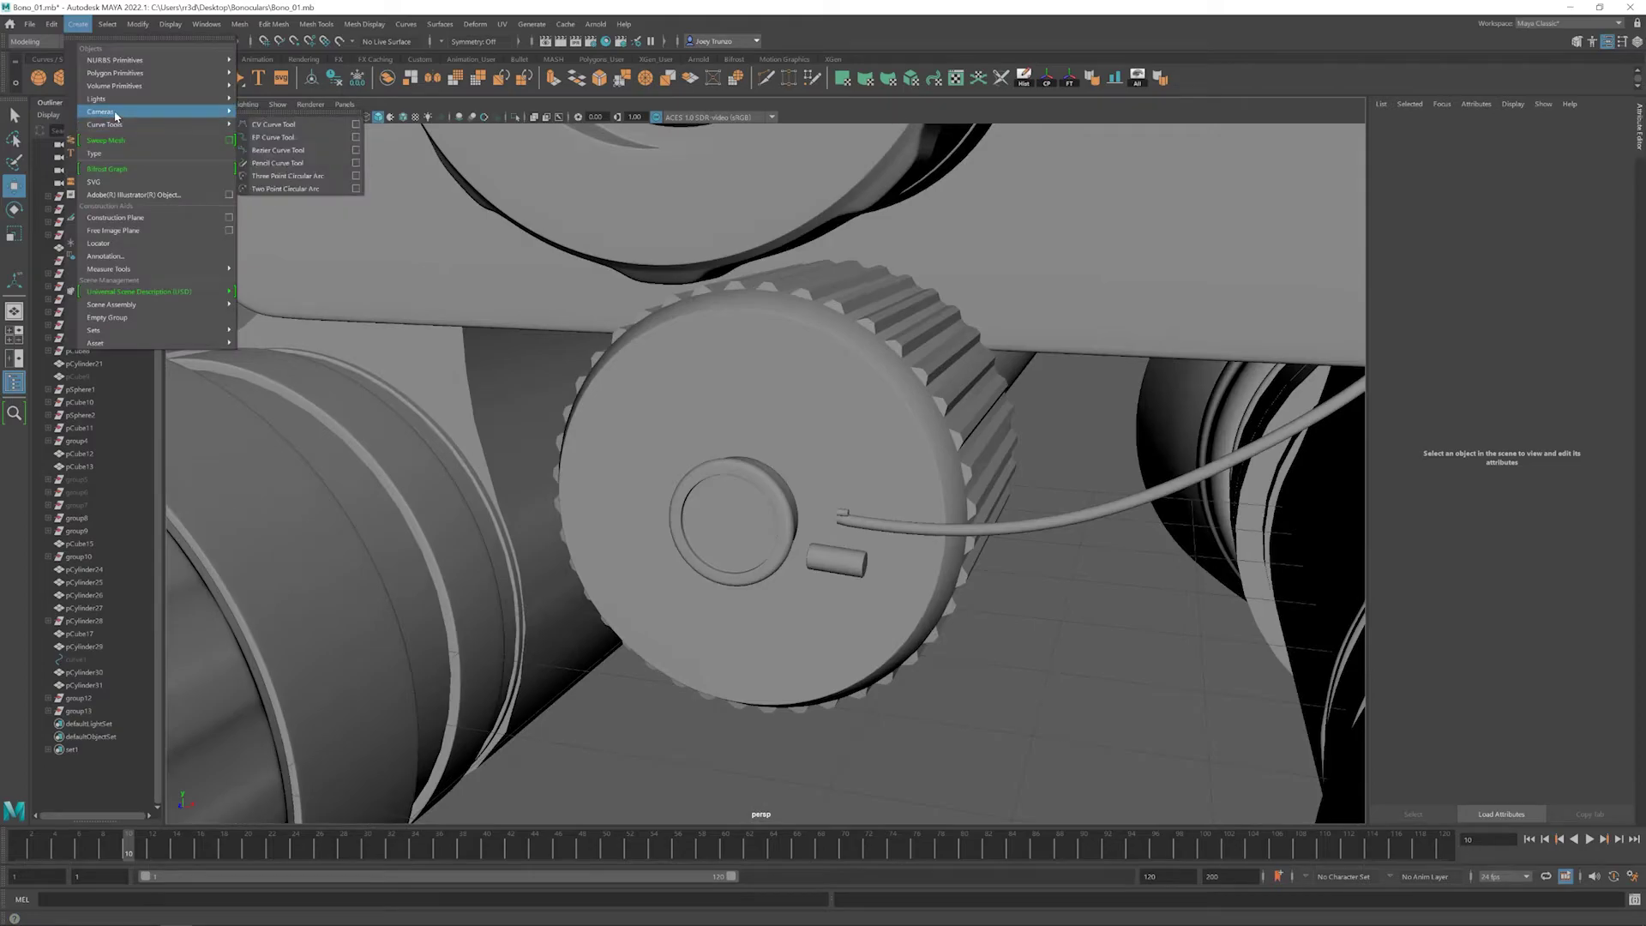
pyautogui.click(292, 139)
pyautogui.click(755, 639)
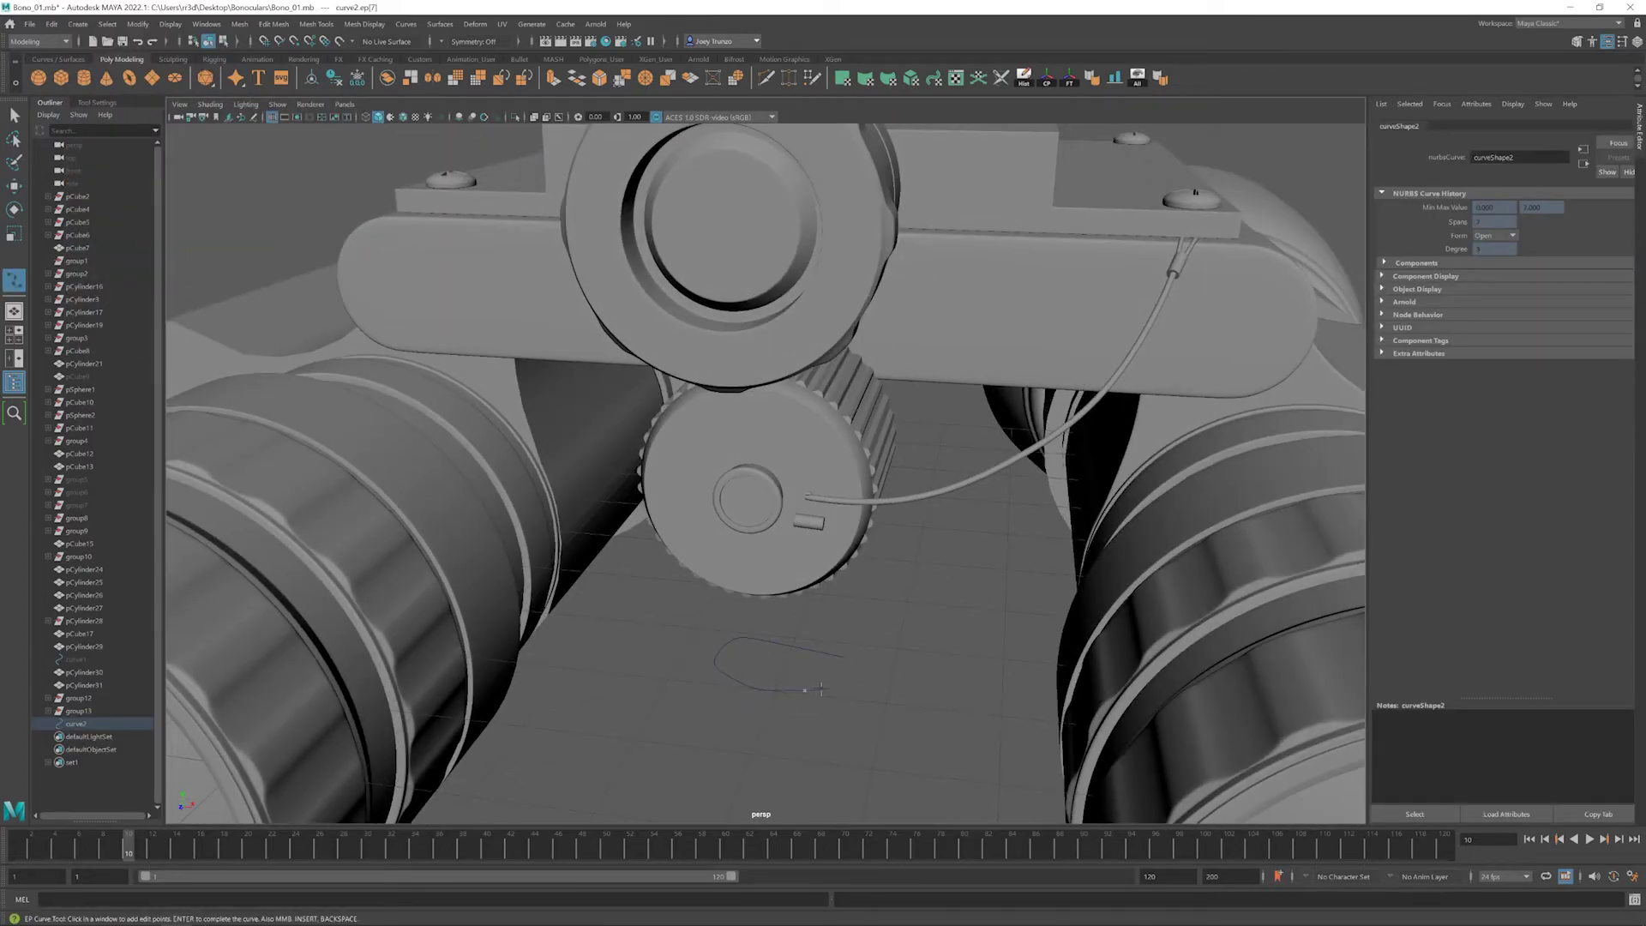
pyautogui.click(892, 676)
pyautogui.press('w')
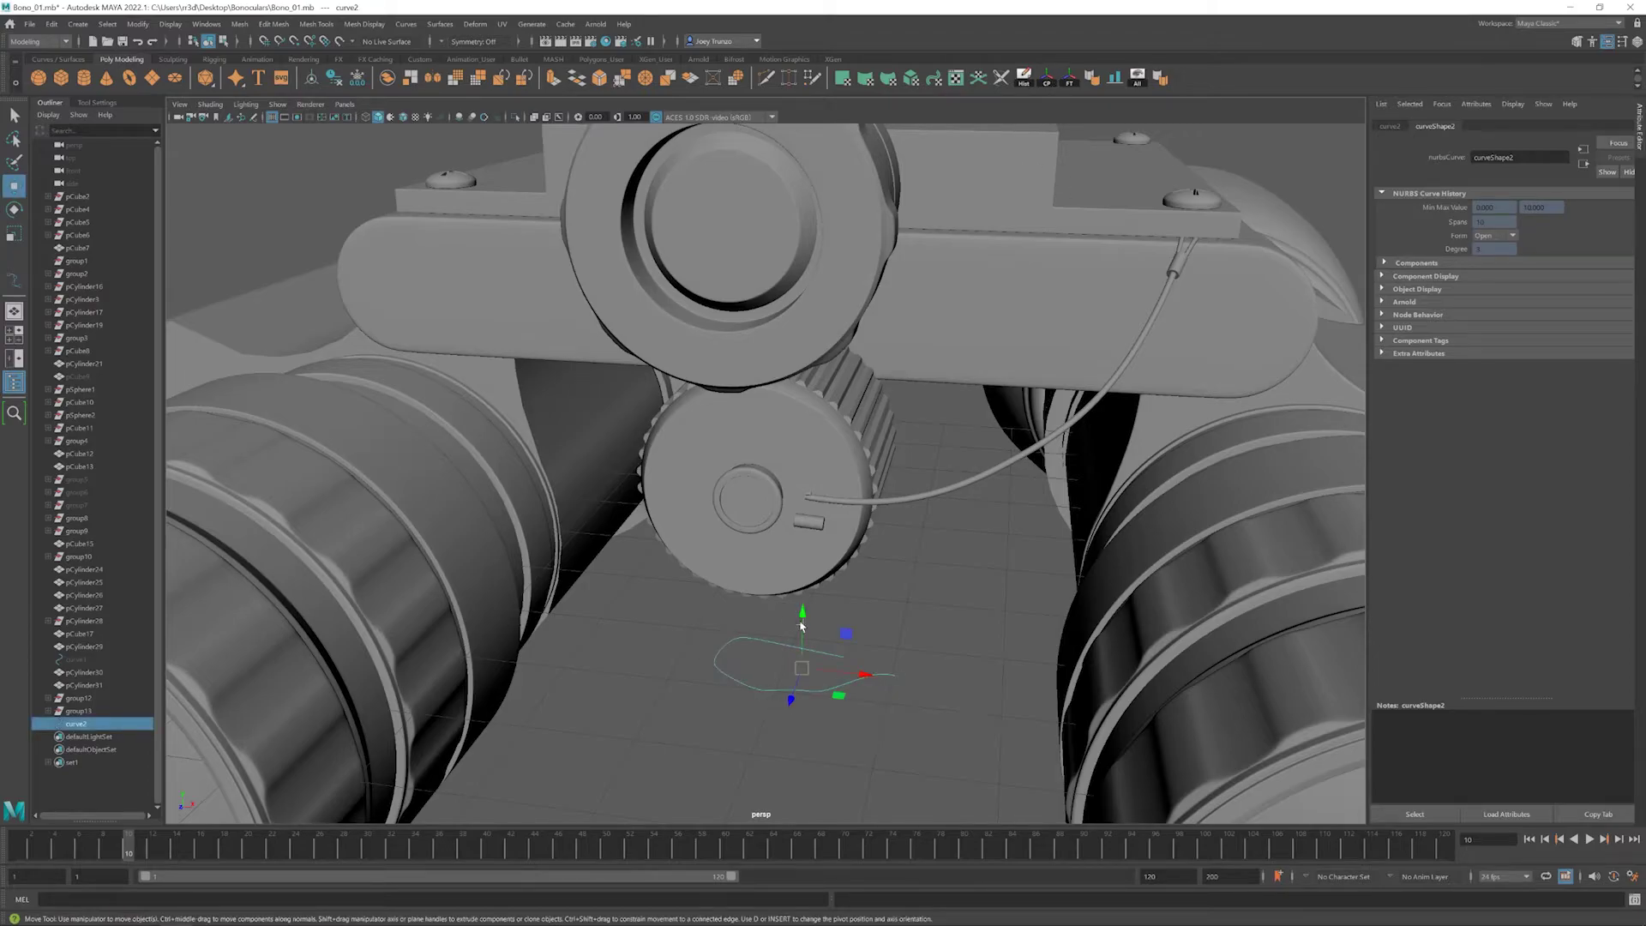
# - Raise the curve to the knob, then rotate and scale it to surround the knob's round boss
pyautogui.moveTo(802, 626); pyautogui.dragTo(794, 464)
pyautogui.press('e')
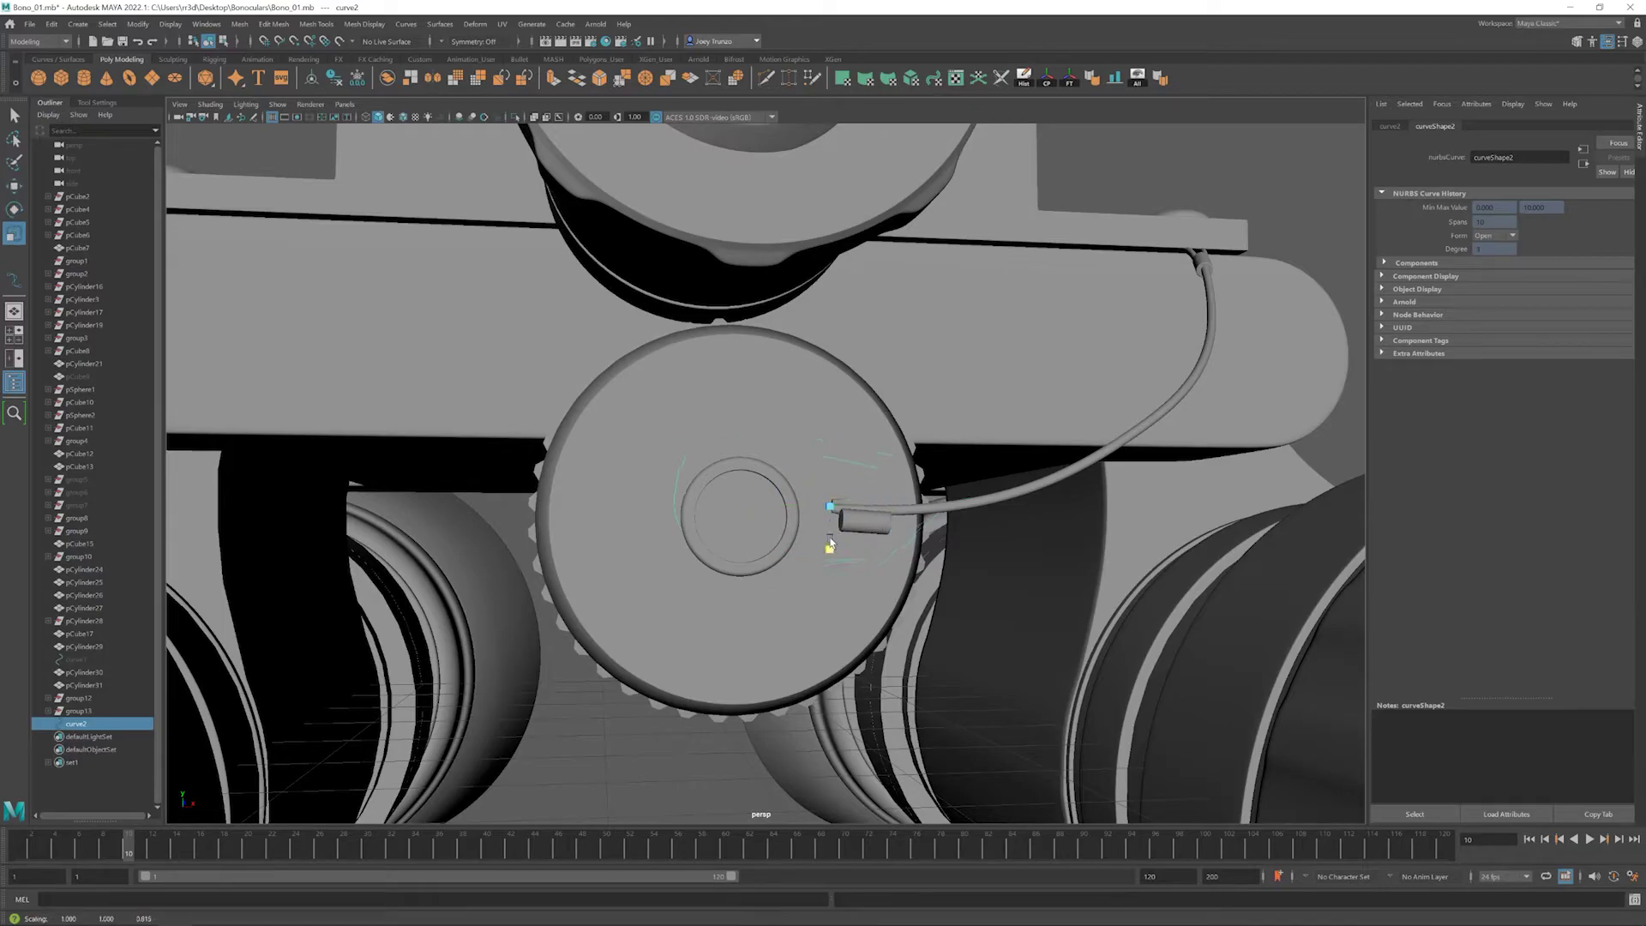
pyautogui.moveTo(833, 542); pyautogui.dragTo(874, 511, button='right')
pyautogui.keyDown('alt'); pyautogui.moveTo(874, 511); pyautogui.dragTo(698, 600); pyautogui.keyUp('alt')
# - Move the curve's control vertices so it wraps closely around the knob's round boss
pyautogui.click(975, 478)
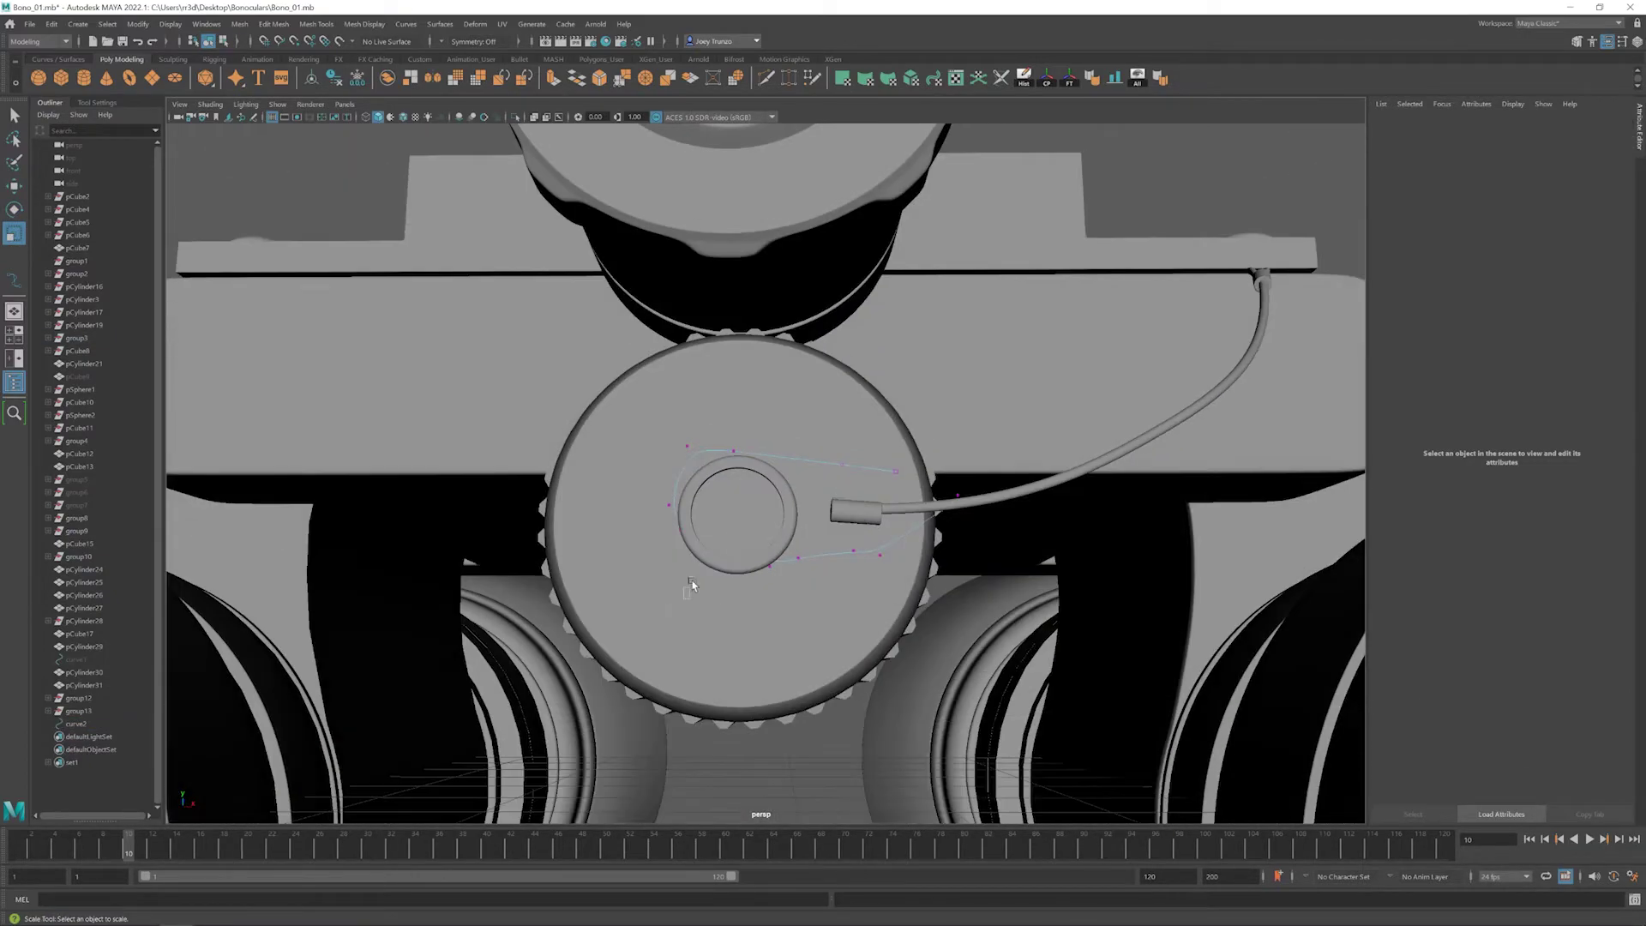
pyautogui.hotkey('ctrl', 'z')
pyautogui.click(681, 530)
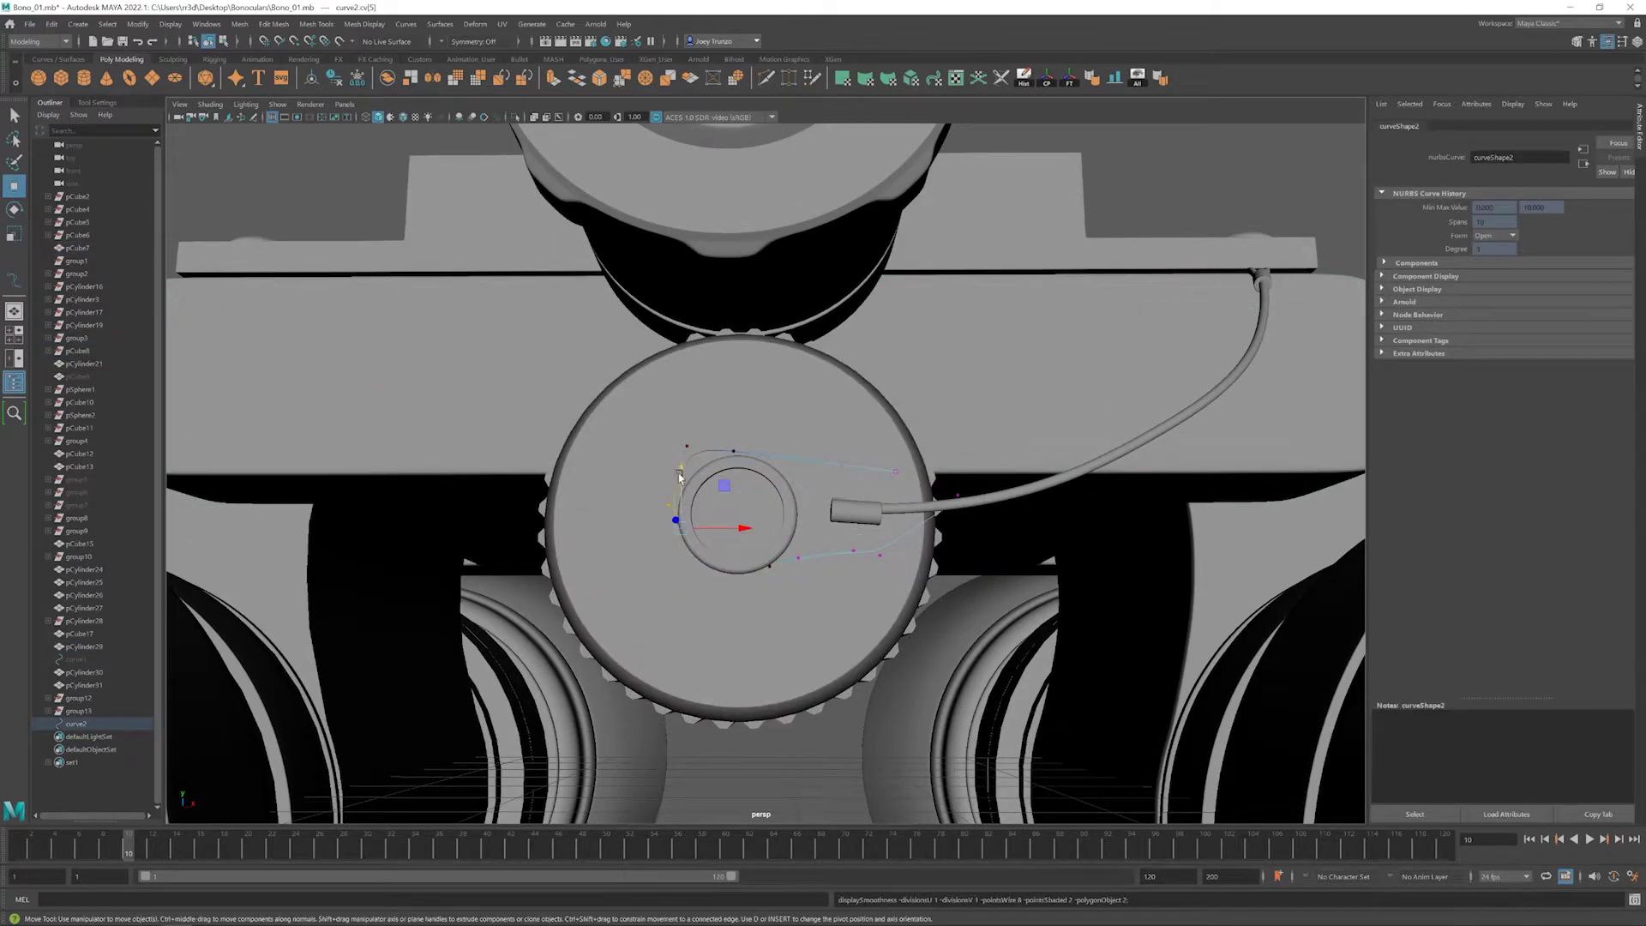
pyautogui.moveTo(680, 478); pyautogui.dragTo(674, 519)
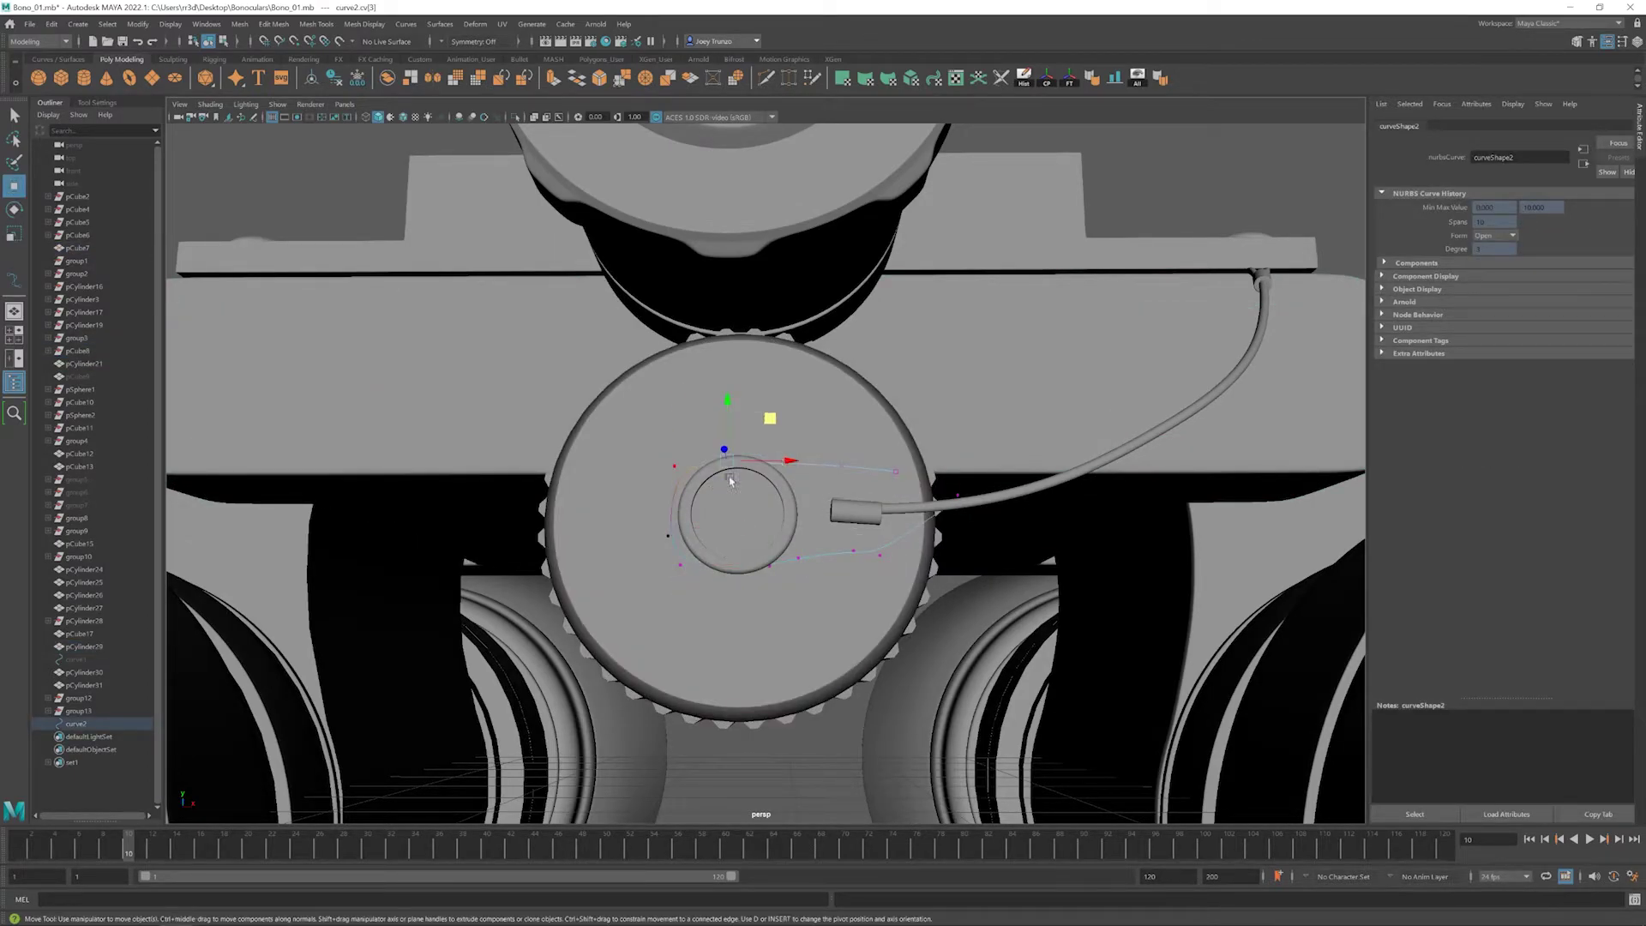
pyautogui.moveTo(781, 400); pyautogui.dragTo(780, 401)
pyautogui.moveTo(756, 553); pyautogui.dragTo(841, 523)
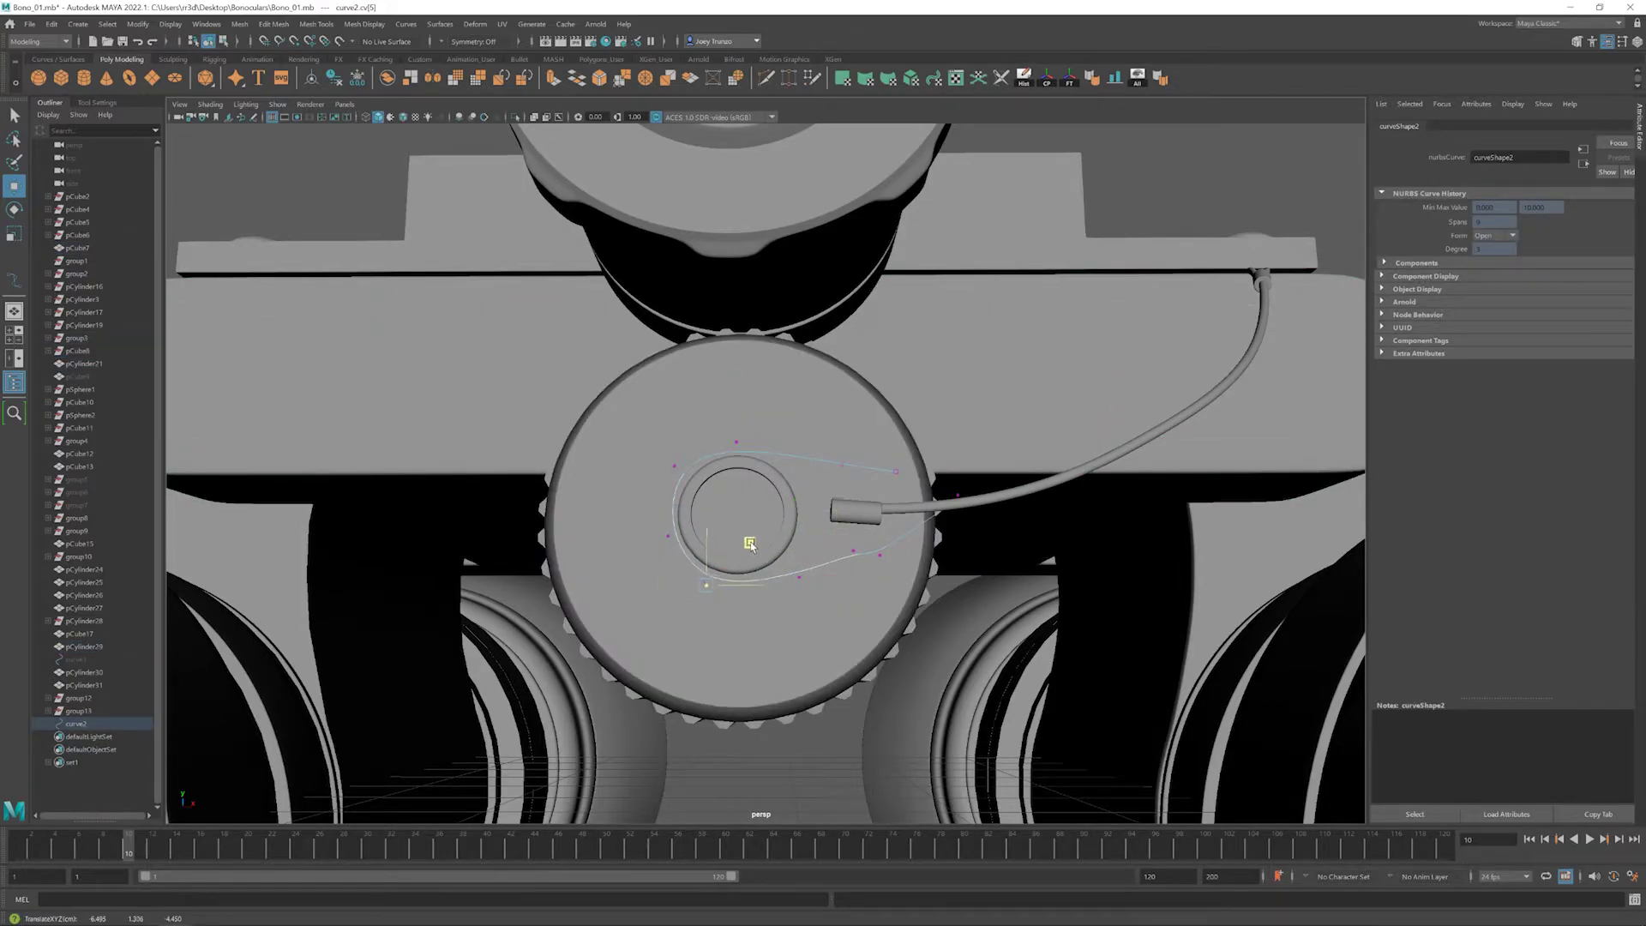
# - Adjust the control vertices near the curve's open ends so both sides converge towards the cord
pyautogui.keyDown('alt'); pyautogui.moveTo(722, 430); pyautogui.dragTo(808, 469); pyautogui.keyUp('alt')
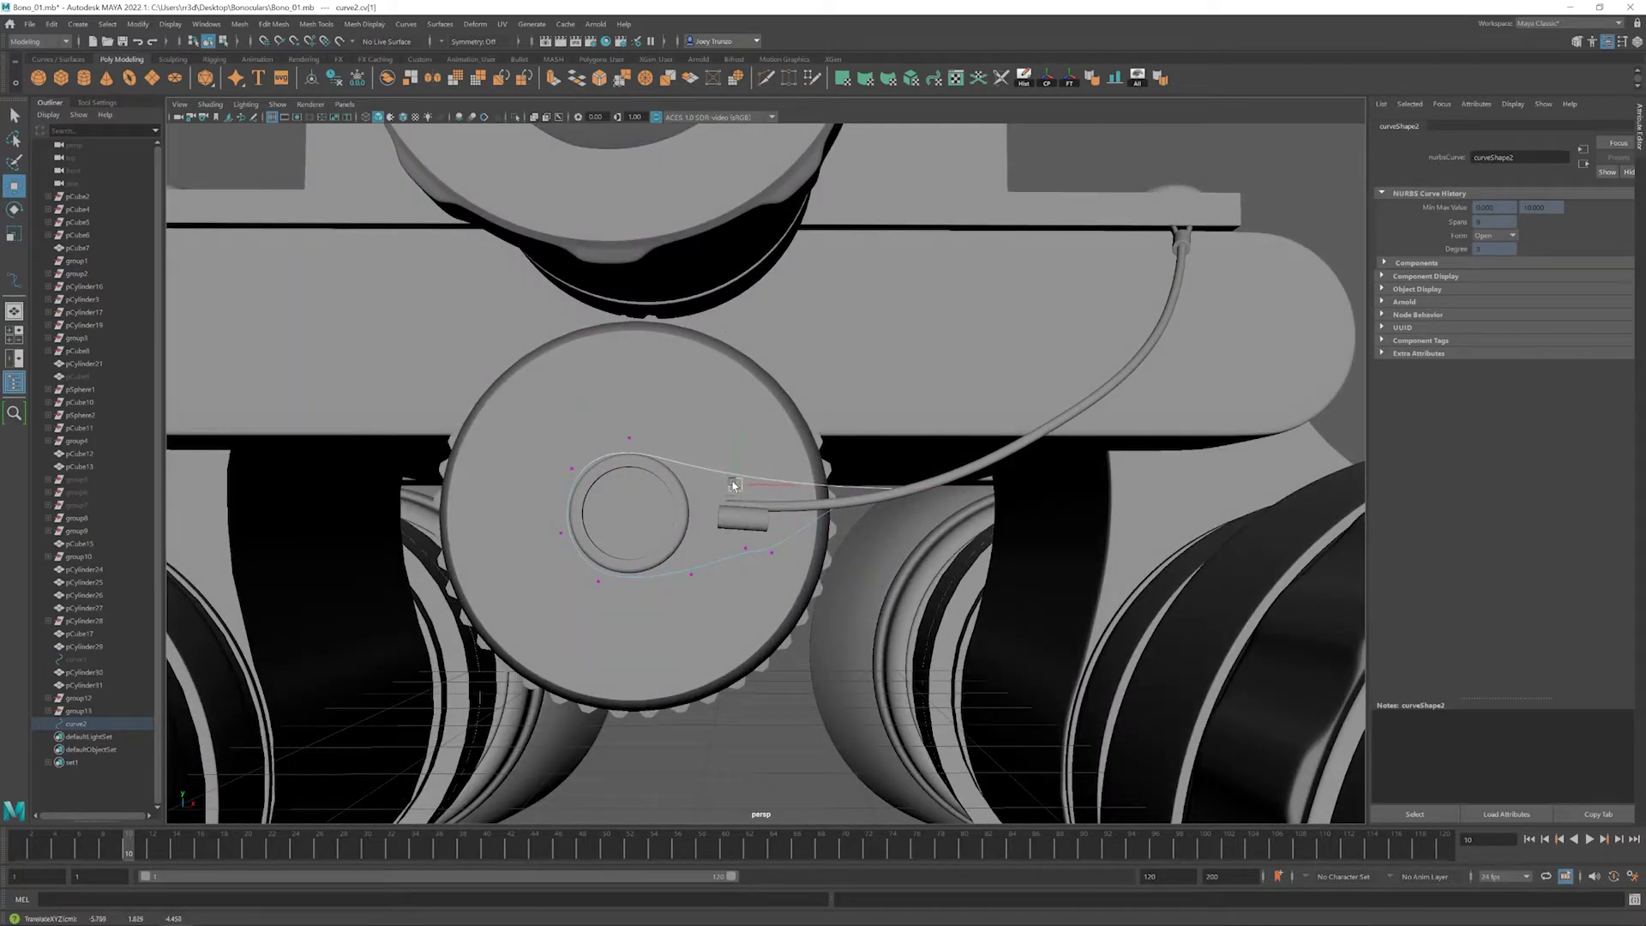
pyautogui.moveTo(788, 523); pyautogui.dragTo(712, 575)
pyautogui.click(696, 575)
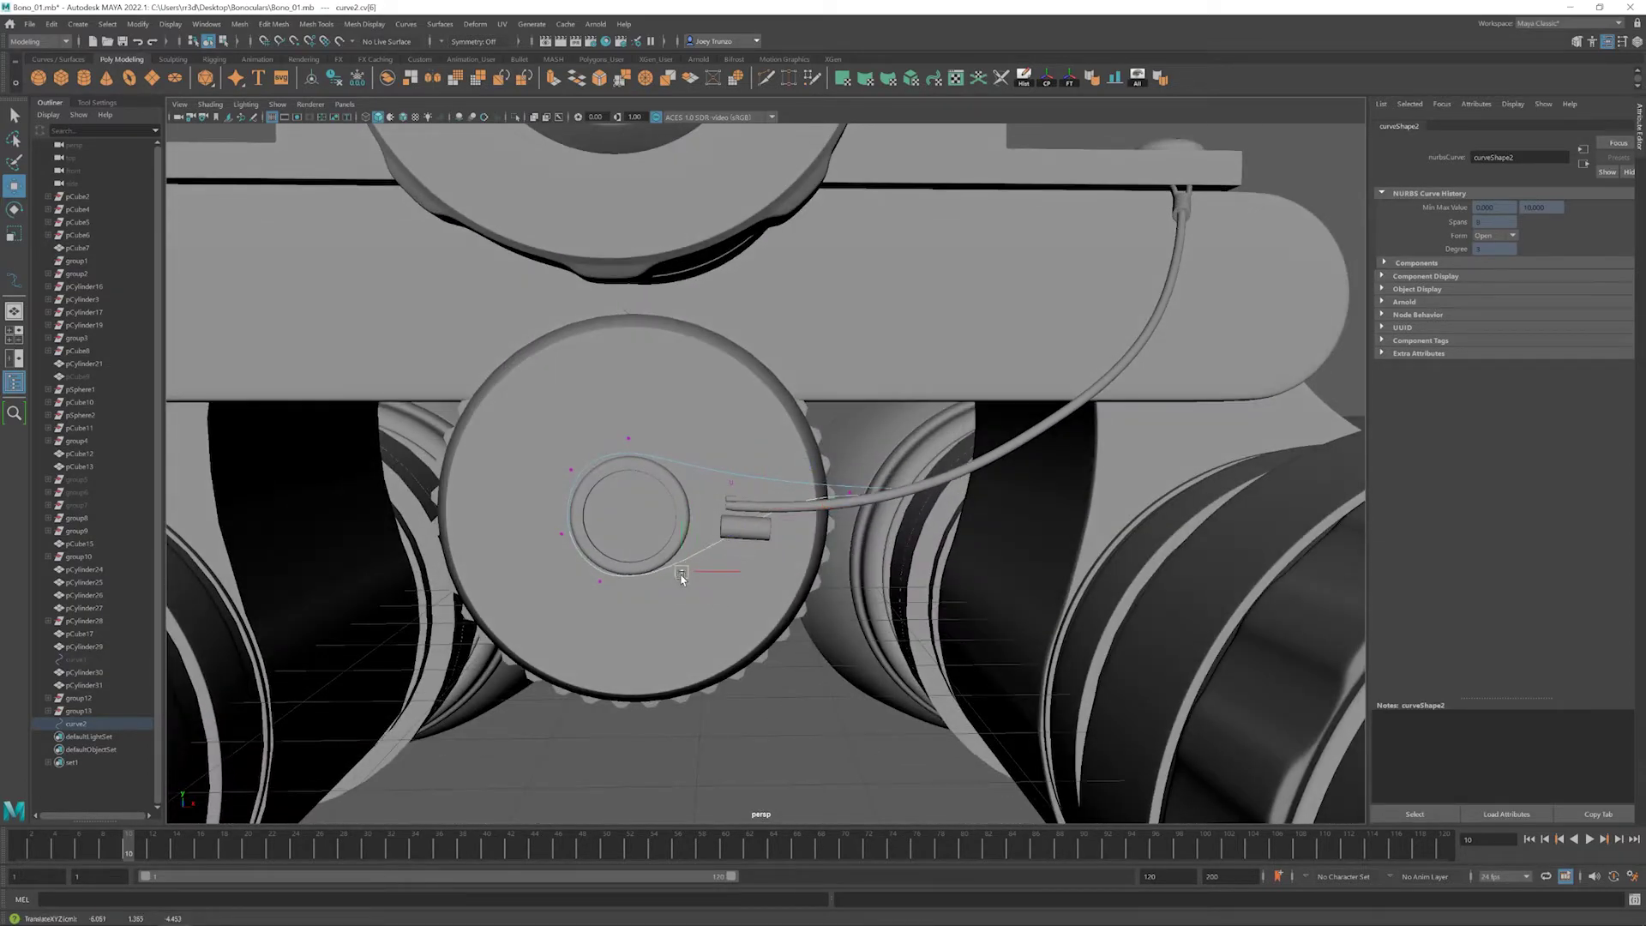
pyautogui.keyDown('alt'); pyautogui.moveTo(810, 569); pyautogui.dragTo(796, 571); pyautogui.keyUp('alt')
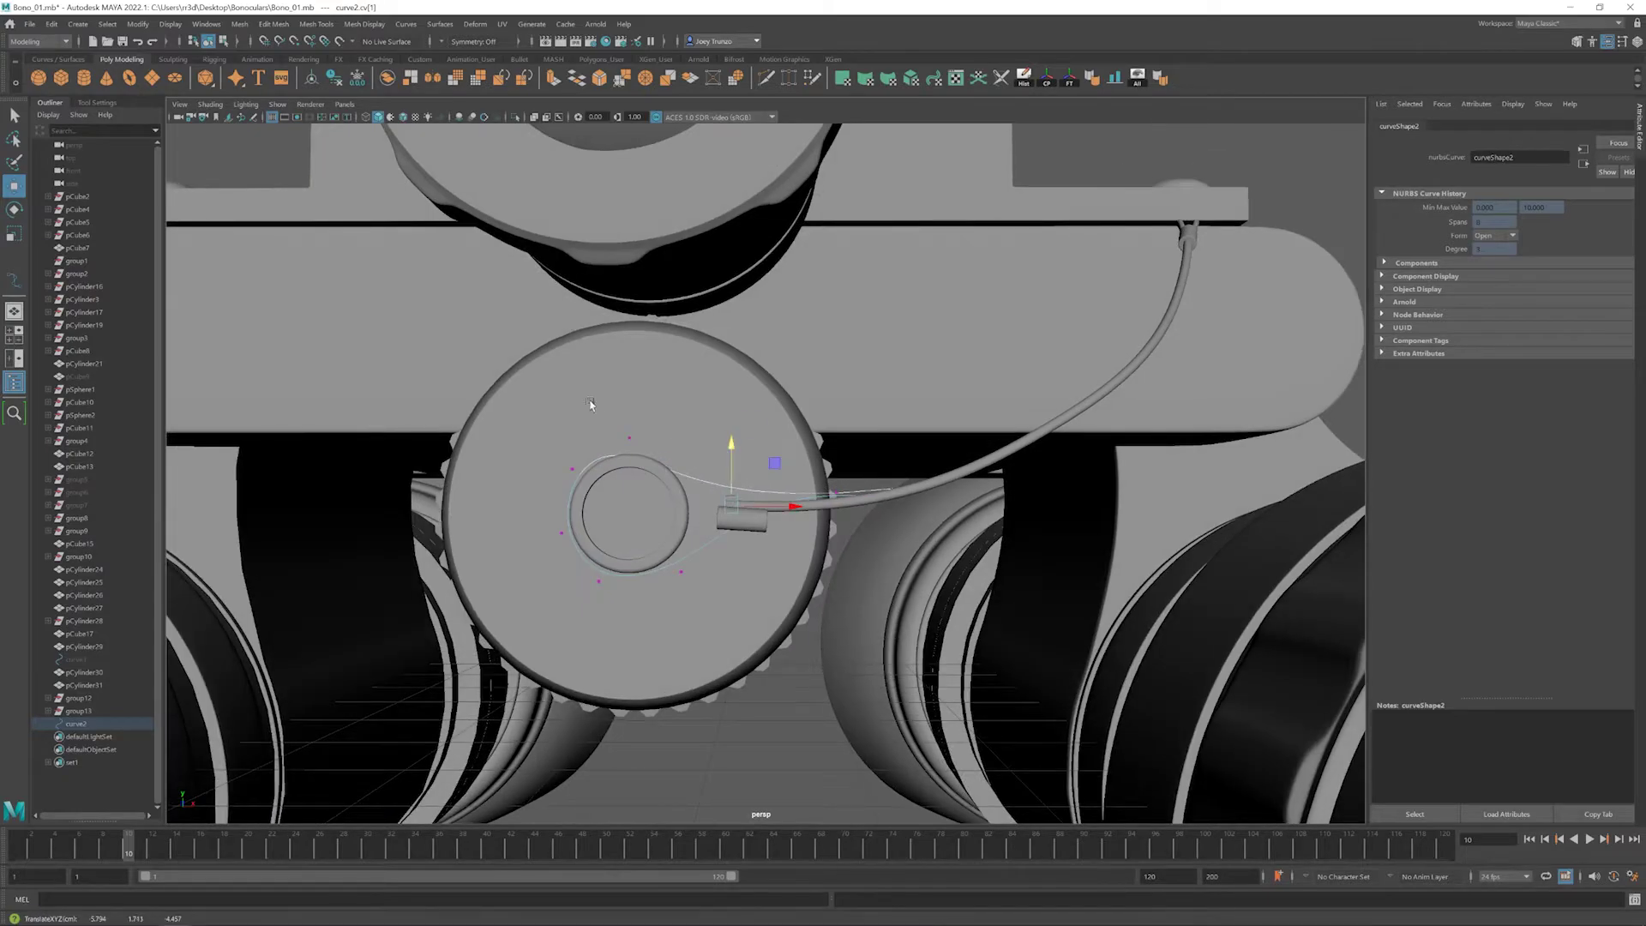
# - Fine-tune the remaining control vertices to smooth the curve's bend around the boss
pyautogui.keyDown('alt'); pyautogui.moveTo(649, 409); pyautogui.dragTo(506, 487); pyautogui.keyUp('alt')
pyautogui.click(615, 567)
pyautogui.moveTo(502, 485); pyautogui.dragTo(531, 521)
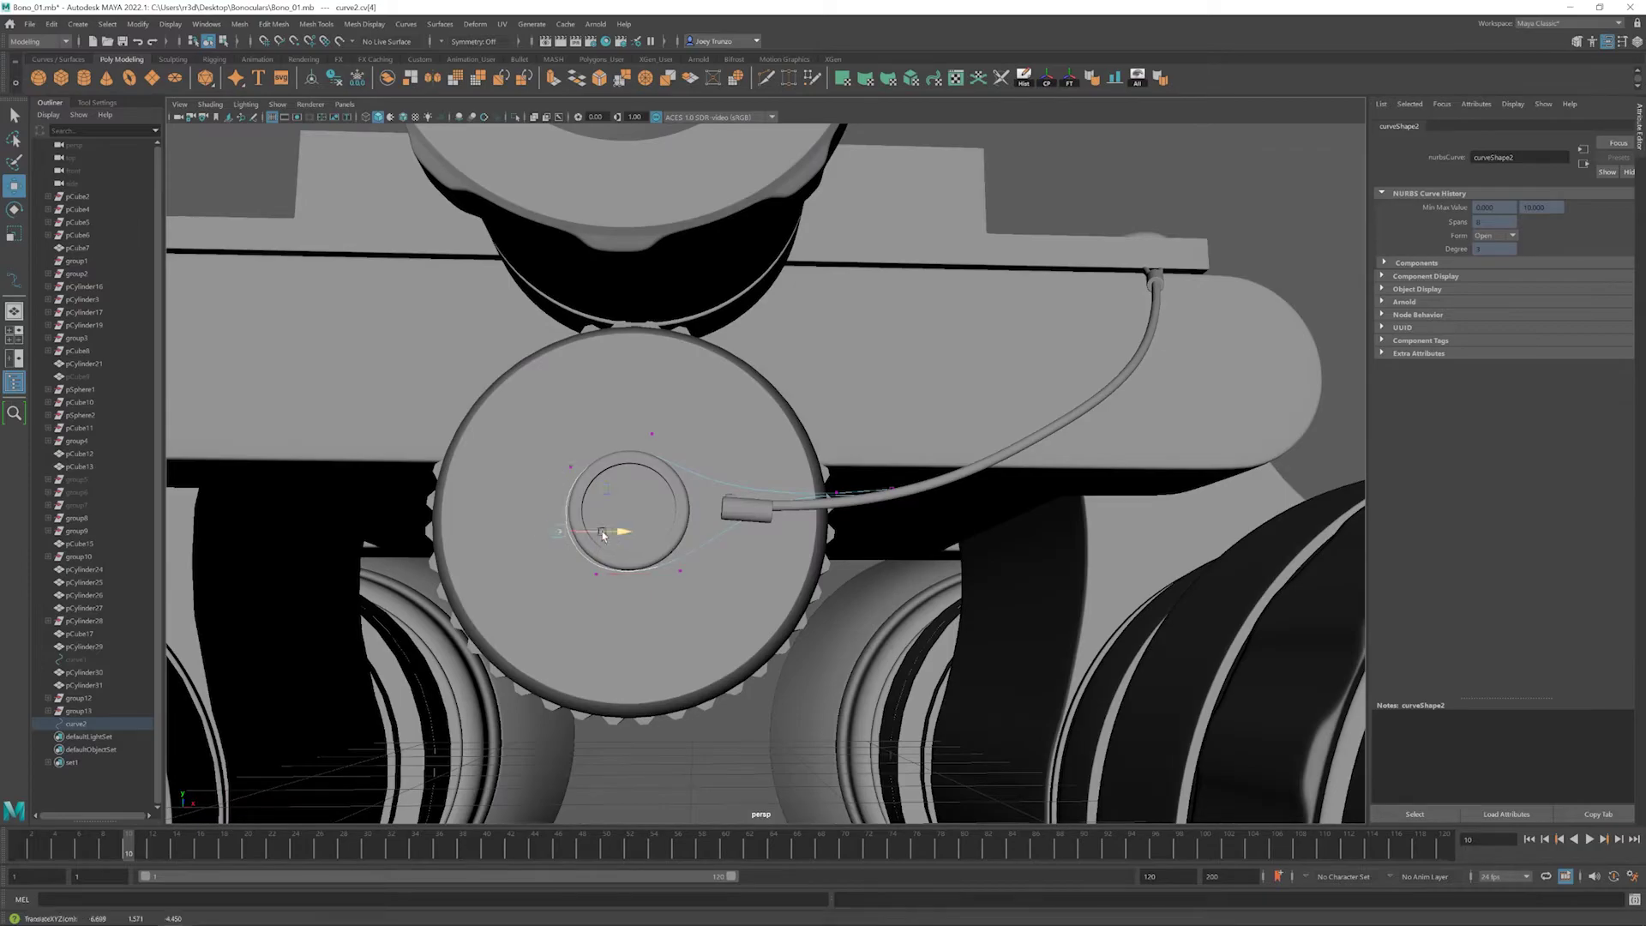
pyautogui.keyDown('alt'); pyautogui.moveTo(610, 563); pyautogui.dragTo(829, 552); pyautogui.keyUp('alt')
pyautogui.click(723, 515)
pyautogui.scroll(3, 866, 519)
pyautogui.click(931, 521)
pyautogui.keyDown('alt'); pyautogui.moveTo(810, 551); pyautogui.dragTo(1183, 680, button='right'); pyautogui.keyUp('alt')
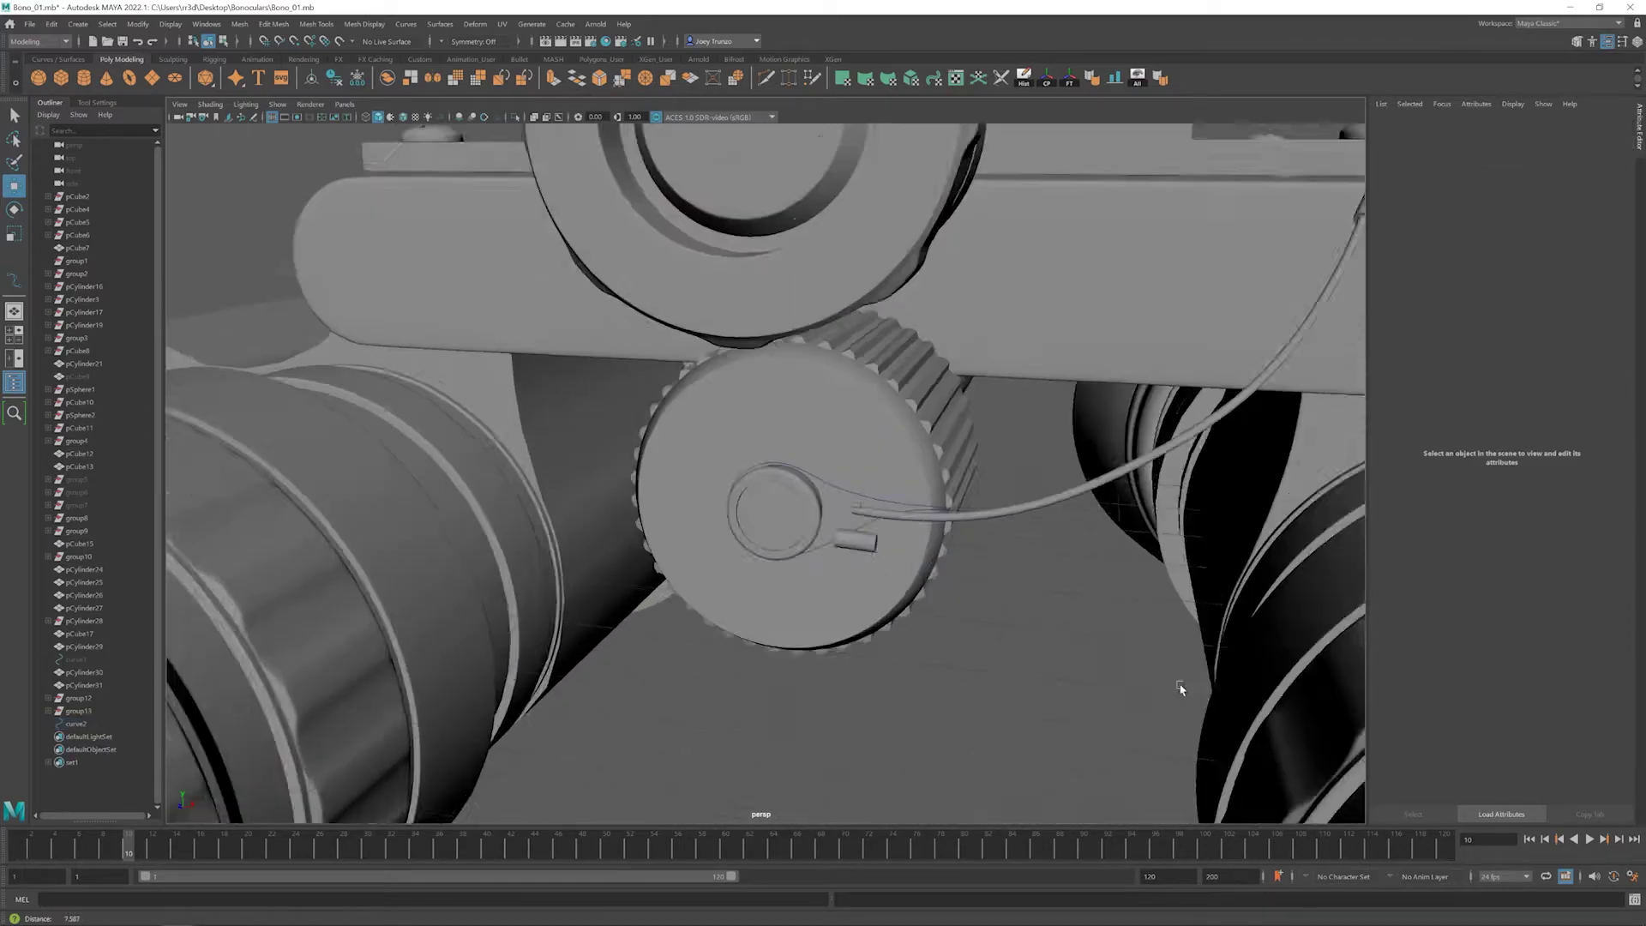
# - Move the thin cylinder at the cord's end onto the curve's end and select its side faces
pyautogui.click(866, 515)
pyautogui.keyDown('alt'); pyautogui.moveTo(866, 515); pyautogui.dragTo(691, 512, button='right'); pyautogui.keyUp('alt')
pyautogui.keyDown('alt'); pyautogui.moveTo(691, 511); pyautogui.dragTo(792, 512); pyautogui.keyUp('alt')
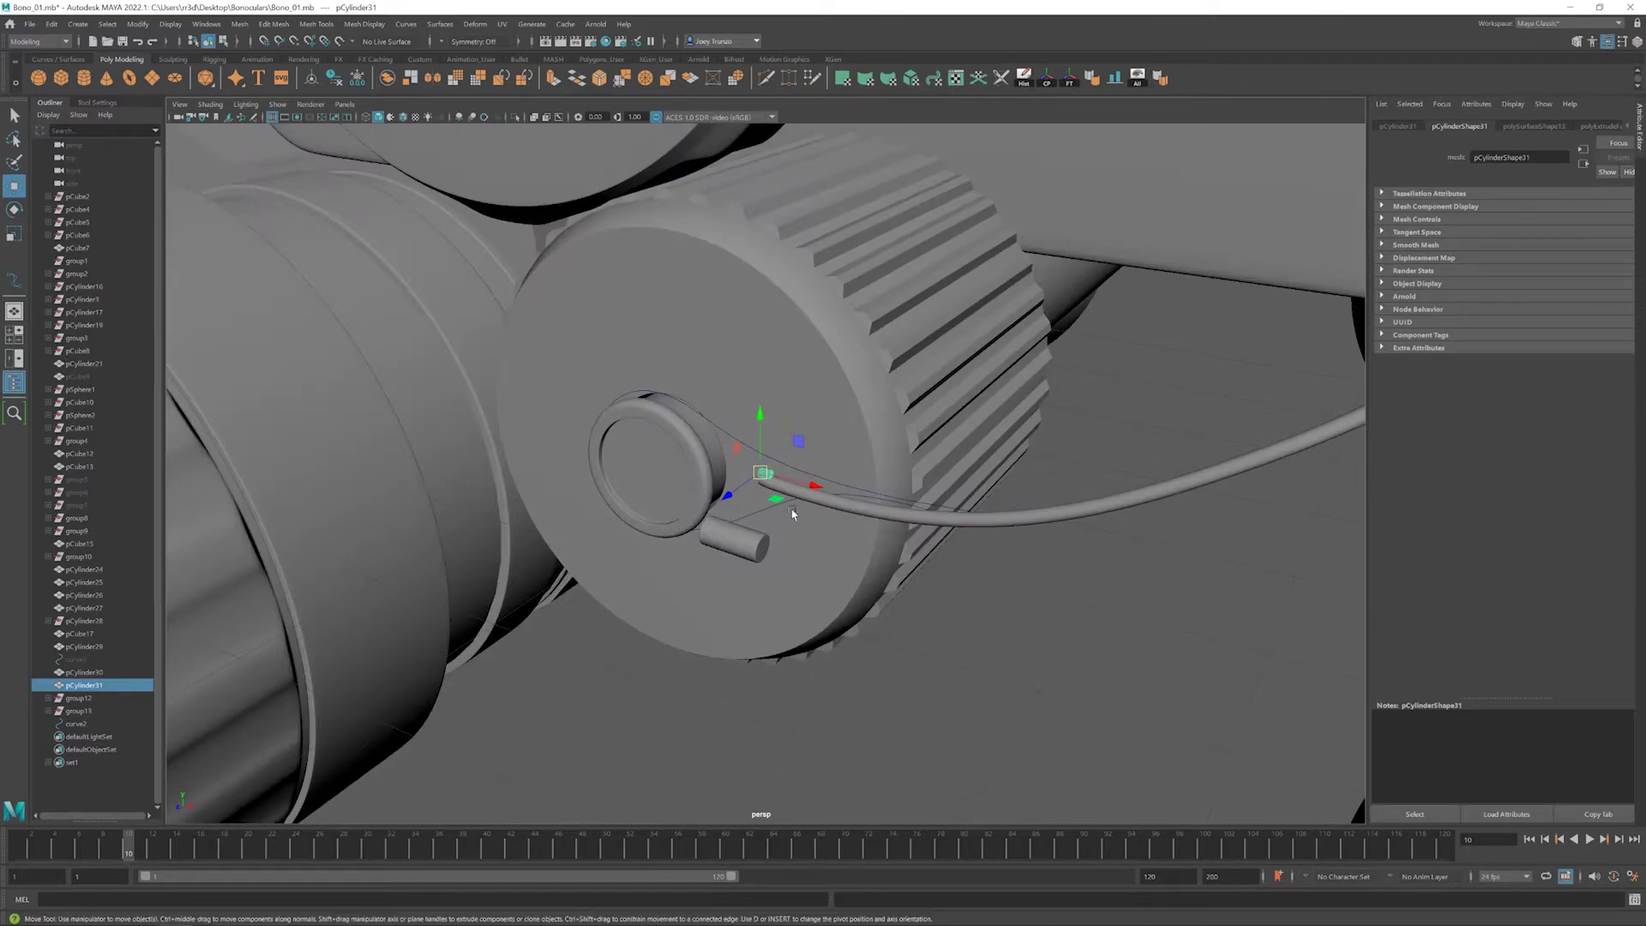
pyautogui.moveTo(950, 519)
pyautogui.keyDown('alt'); pyautogui.mouseDown()
pyautogui.moveTo(814, 525)
pyautogui.moveTo(926, 518)
pyautogui.mouseUp(); pyautogui.keyUp('alt')
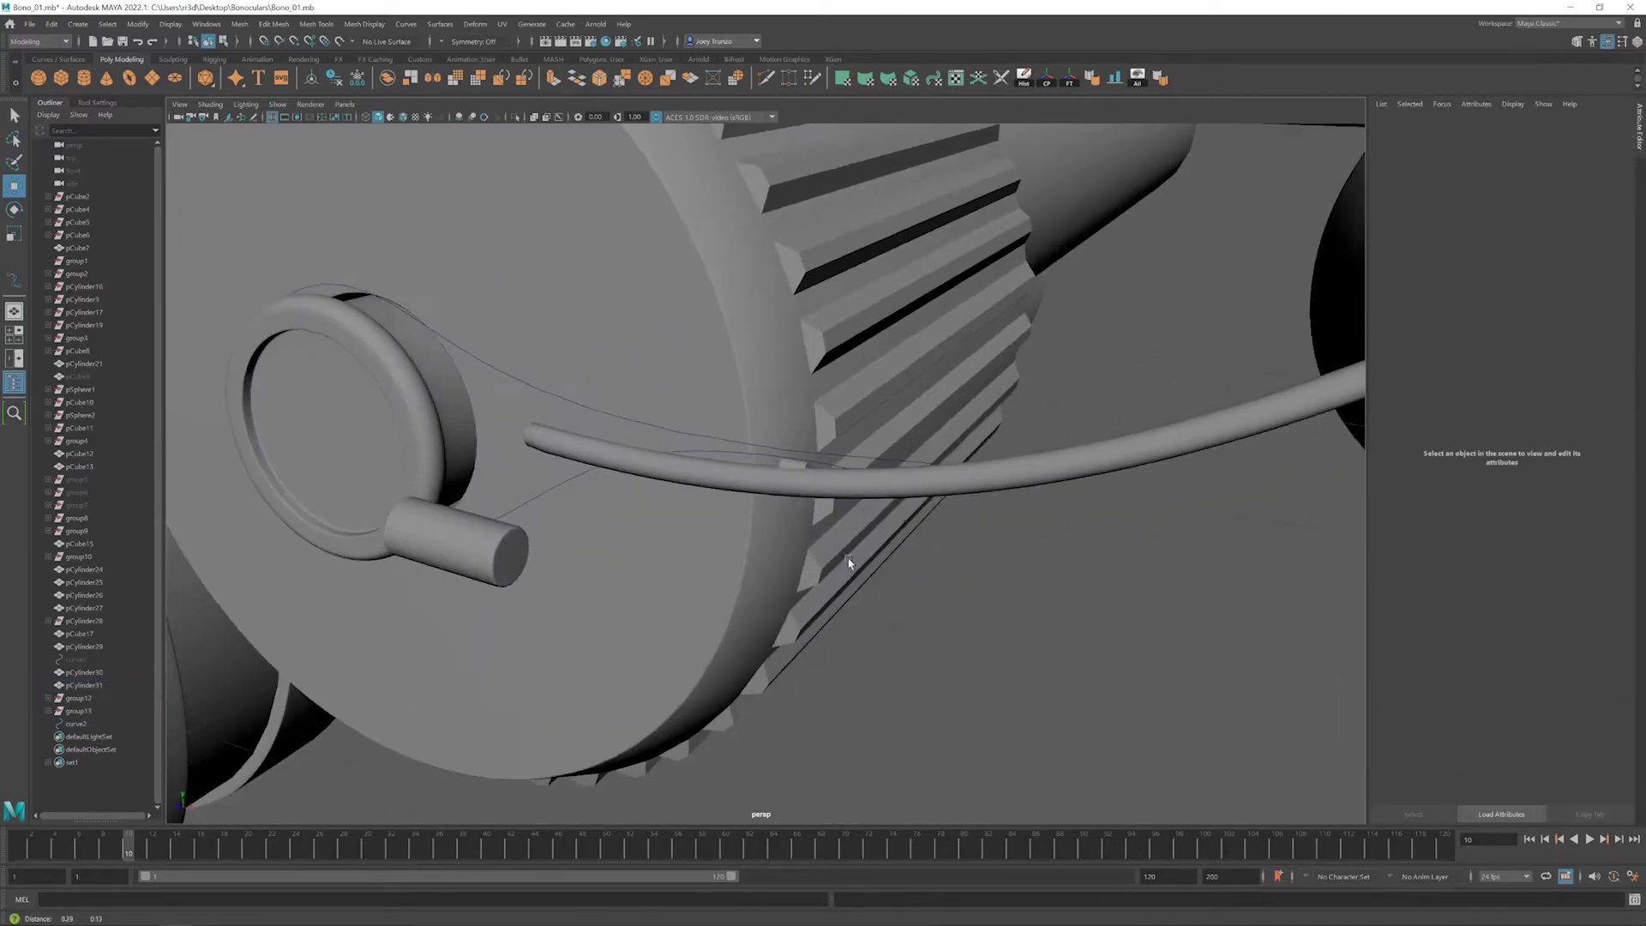
pyautogui.scroll(3, 717, 518)
pyautogui.moveTo(701, 460)
pyautogui.keyDown('alt'); pyautogui.mouseDown()
pyautogui.moveTo(601, 477)
pyautogui.moveTo(697, 470)
pyautogui.mouseUp(); pyautogui.keyUp('alt')
pyautogui.keyDown('ctrl'); pyautogui.moveTo(793, 467); pyautogui.dragTo(776, 493, button='right'); pyautogui.keyUp('ctrl')
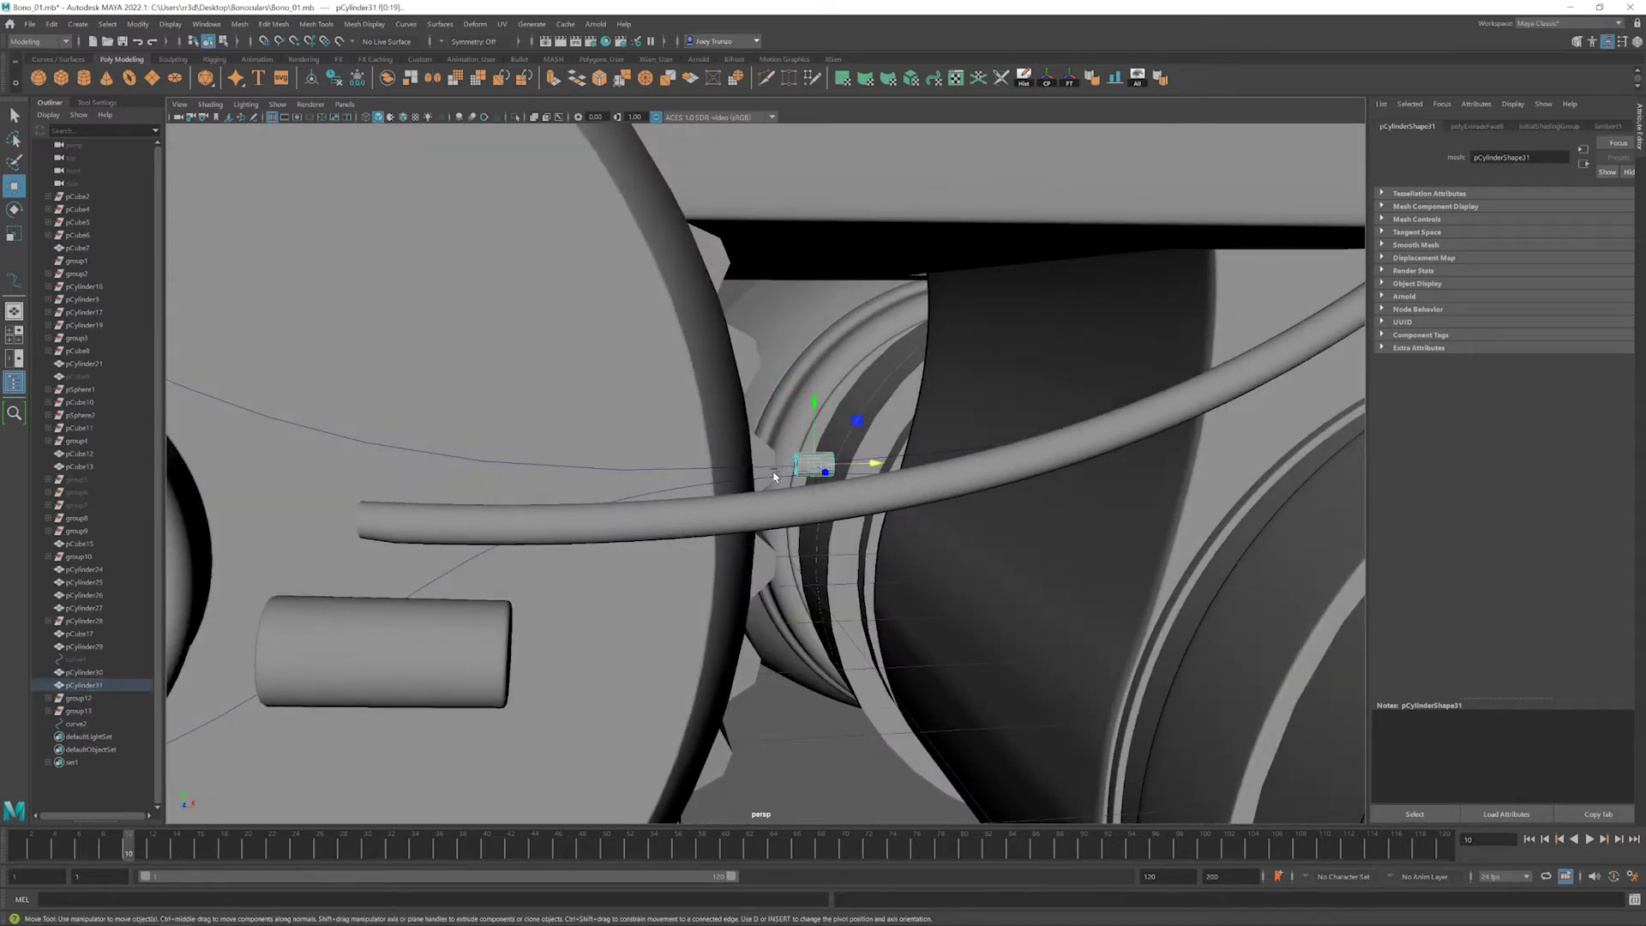
# - Extrude the thin cylinder's end cap along the curve to form a cord loop around the boss
pyautogui.keyDown('shift'); pyautogui.click(735, 469); pyautogui.keyUp('shift')
pyautogui.click(273, 24)
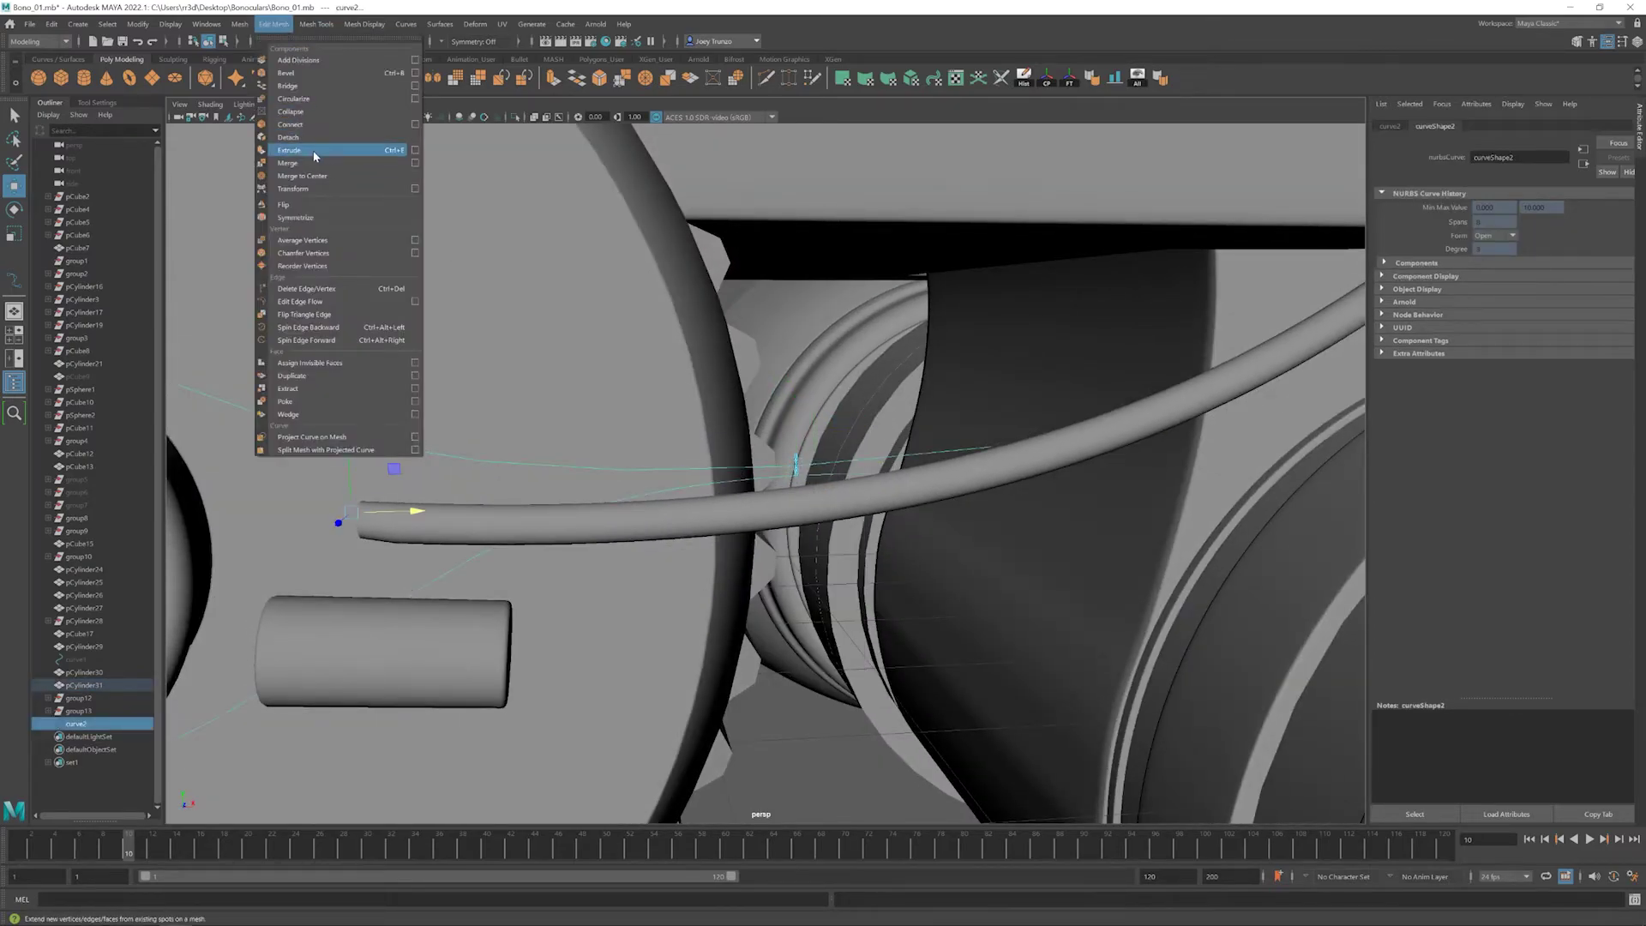
pyautogui.click(291, 142)
pyautogui.keyDown('alt'); pyautogui.moveTo(480, 463); pyautogui.dragTo(630, 501); pyautogui.keyUp('alt')
pyautogui.press('F8')
pyautogui.press('q')
pyautogui.press('w')
pyautogui.click(775, 552)
pyautogui.click(631, 502)
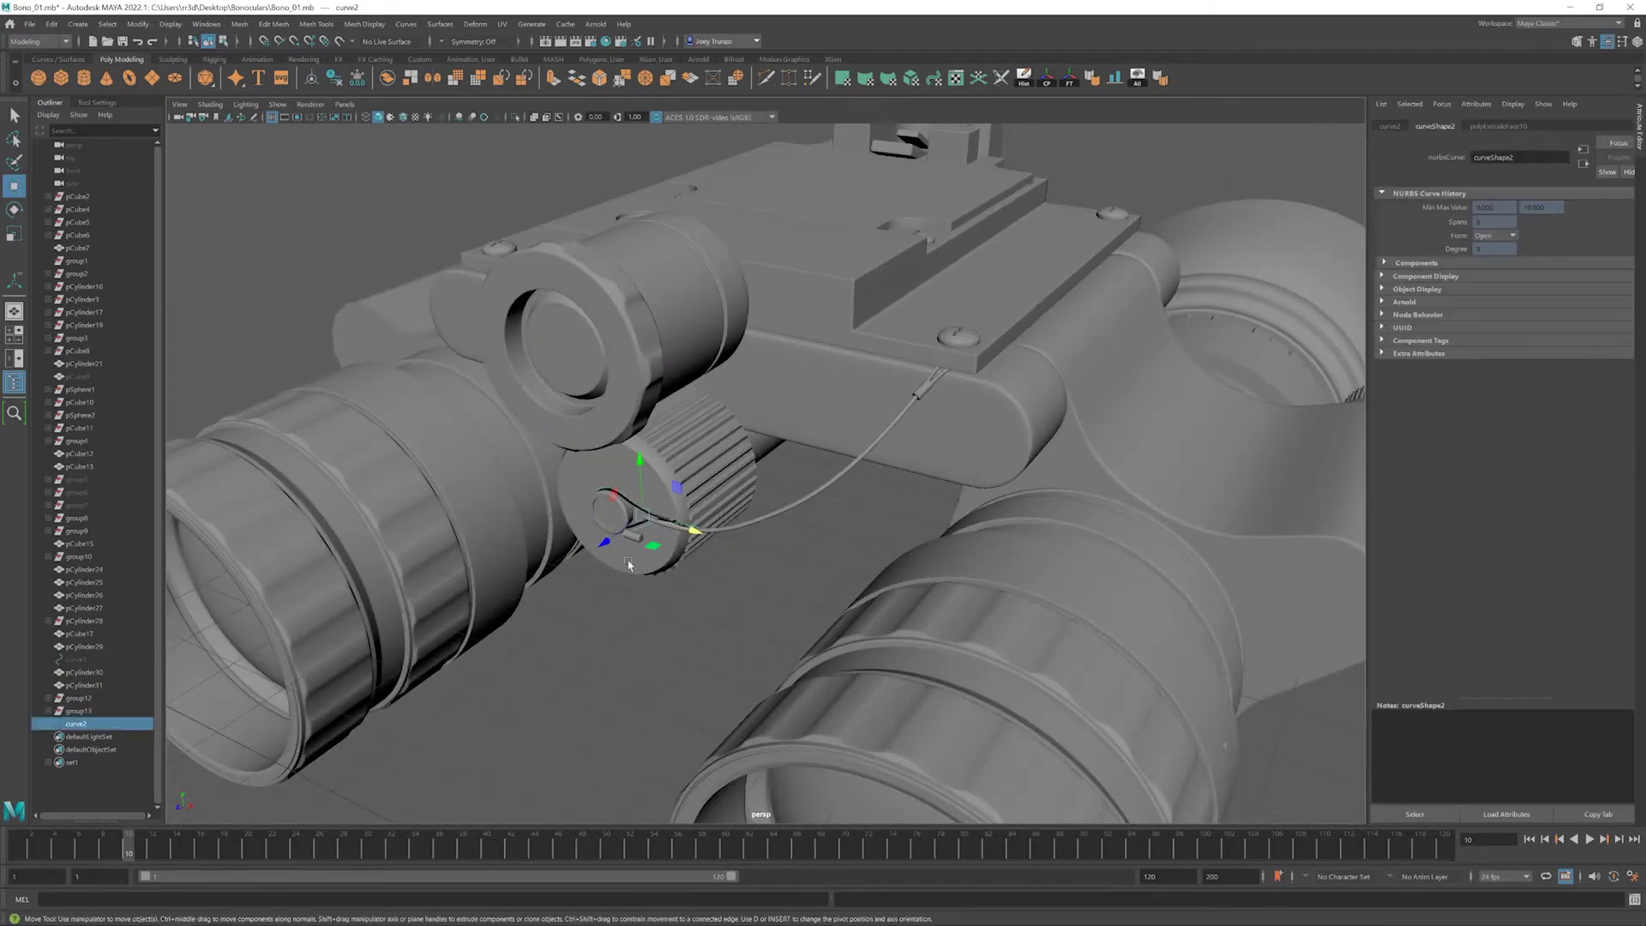
# - Reverse the surface normals of the extruded cord loop
pyautogui.scroll(5, 631, 502)
pyautogui.click(685, 426)
pyautogui.click(440, 23)
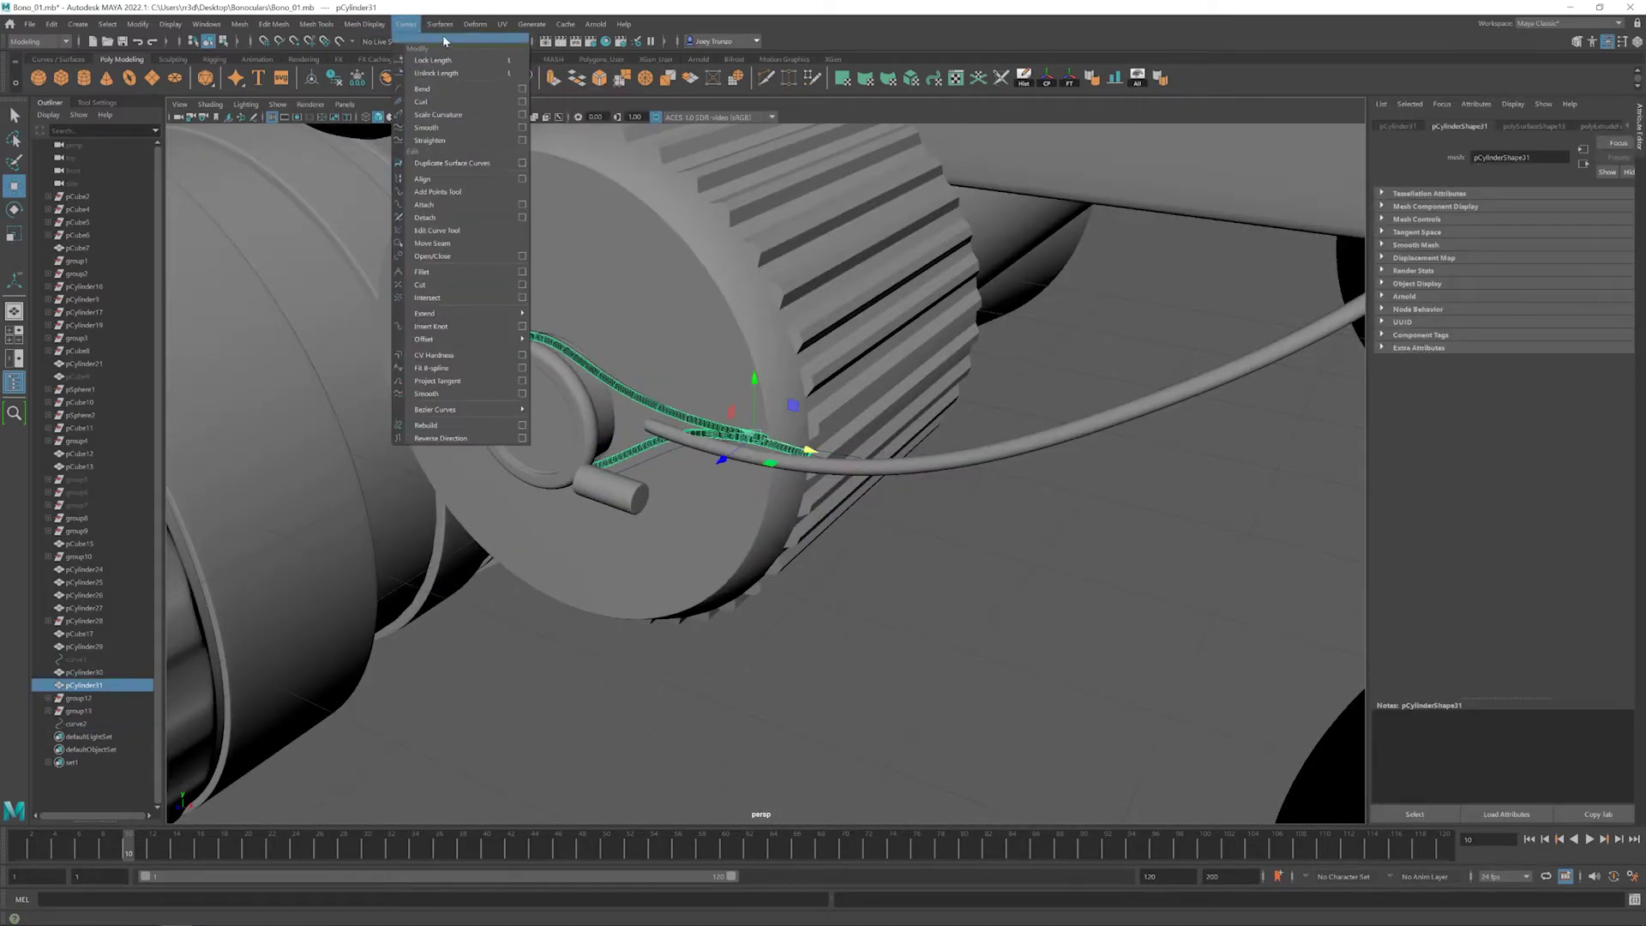
pyautogui.click(801, 661)
pyautogui.scroll(-3, 801, 661)
pyautogui.keyDown('alt'); pyautogui.moveTo(800, 661); pyautogui.dragTo(793, 442); pyautogui.keyUp('alt')
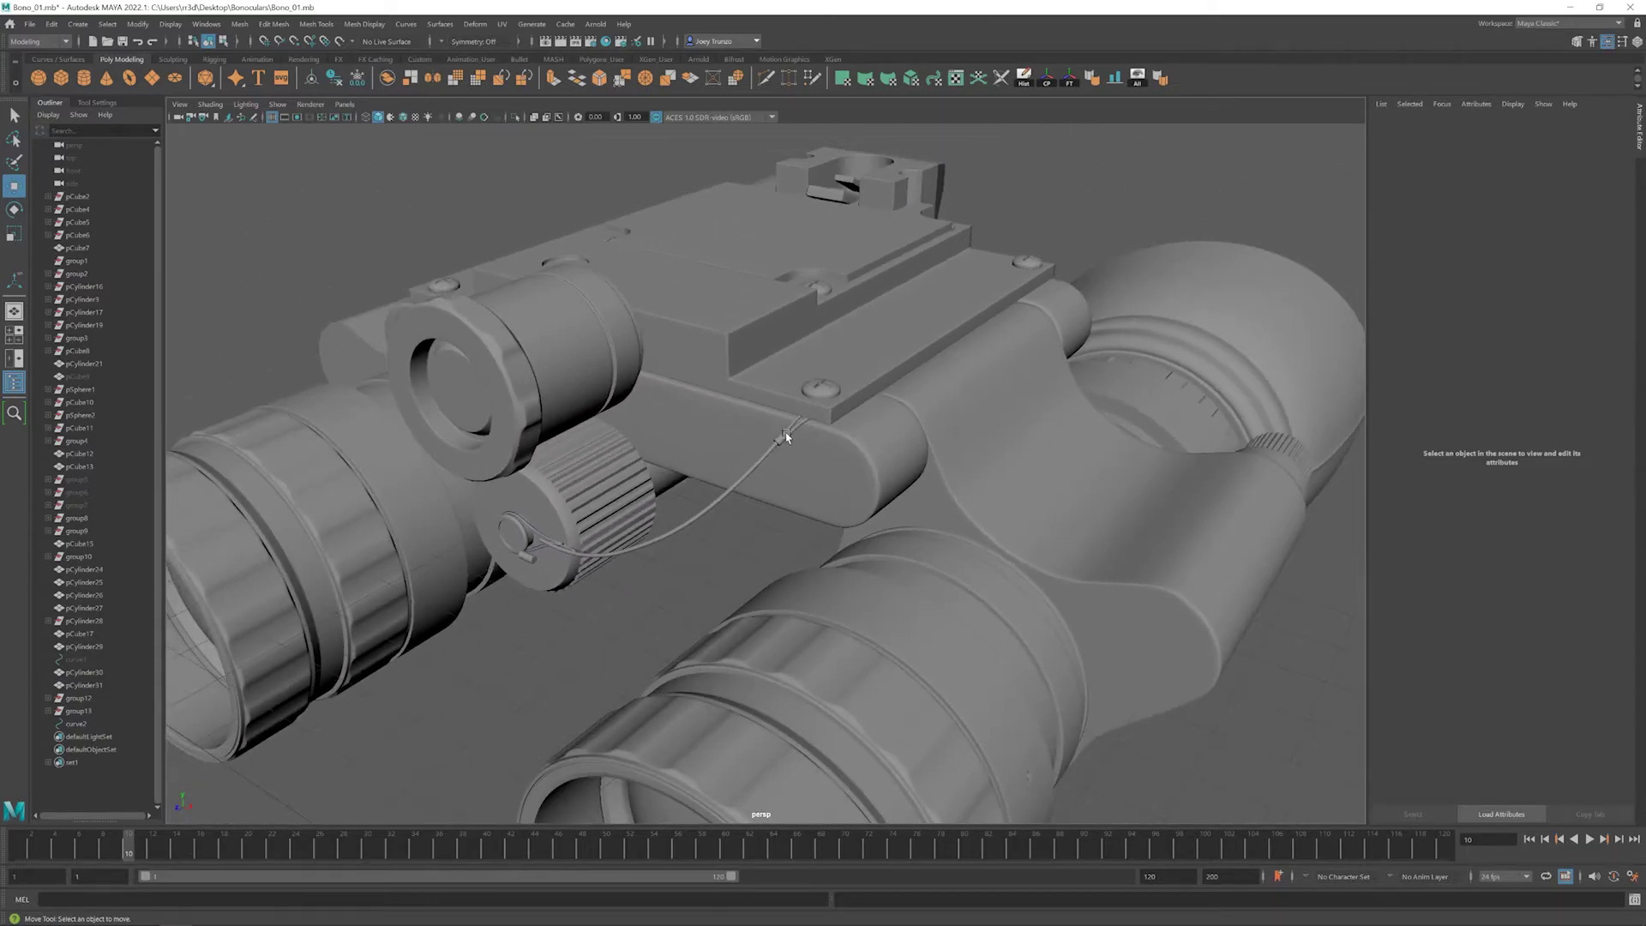
# - Edit the main cord's components at the knob and shorten its end to where the loop's two strands meet
pyautogui.click(786, 437)
pyautogui.click(723, 544)
pyautogui.keyDown('alt'); pyautogui.moveTo(724, 543); pyautogui.dragTo(598, 535); pyautogui.keyUp('alt')
pyautogui.scroll(5, 694, 532)
pyautogui.rightClick(695, 532)
pyautogui.click(669, 488)
pyautogui.scroll(3, 794, 559)
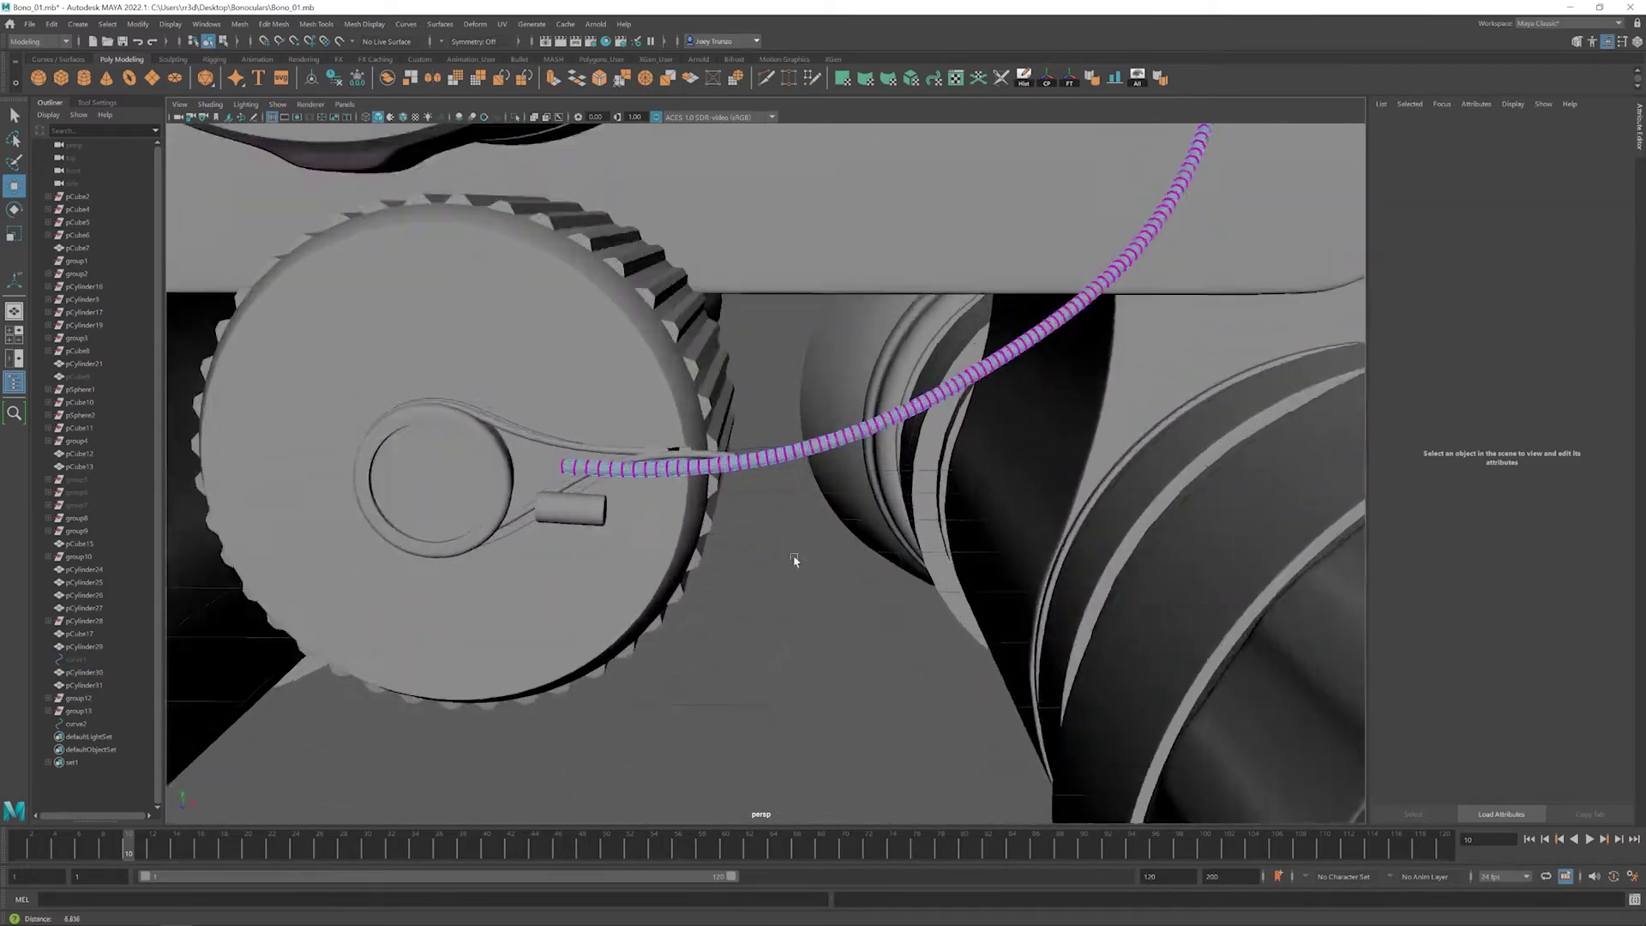
pyautogui.scroll(2, 795, 560)
pyautogui.moveTo(435, 454); pyautogui.dragTo(592, 480)
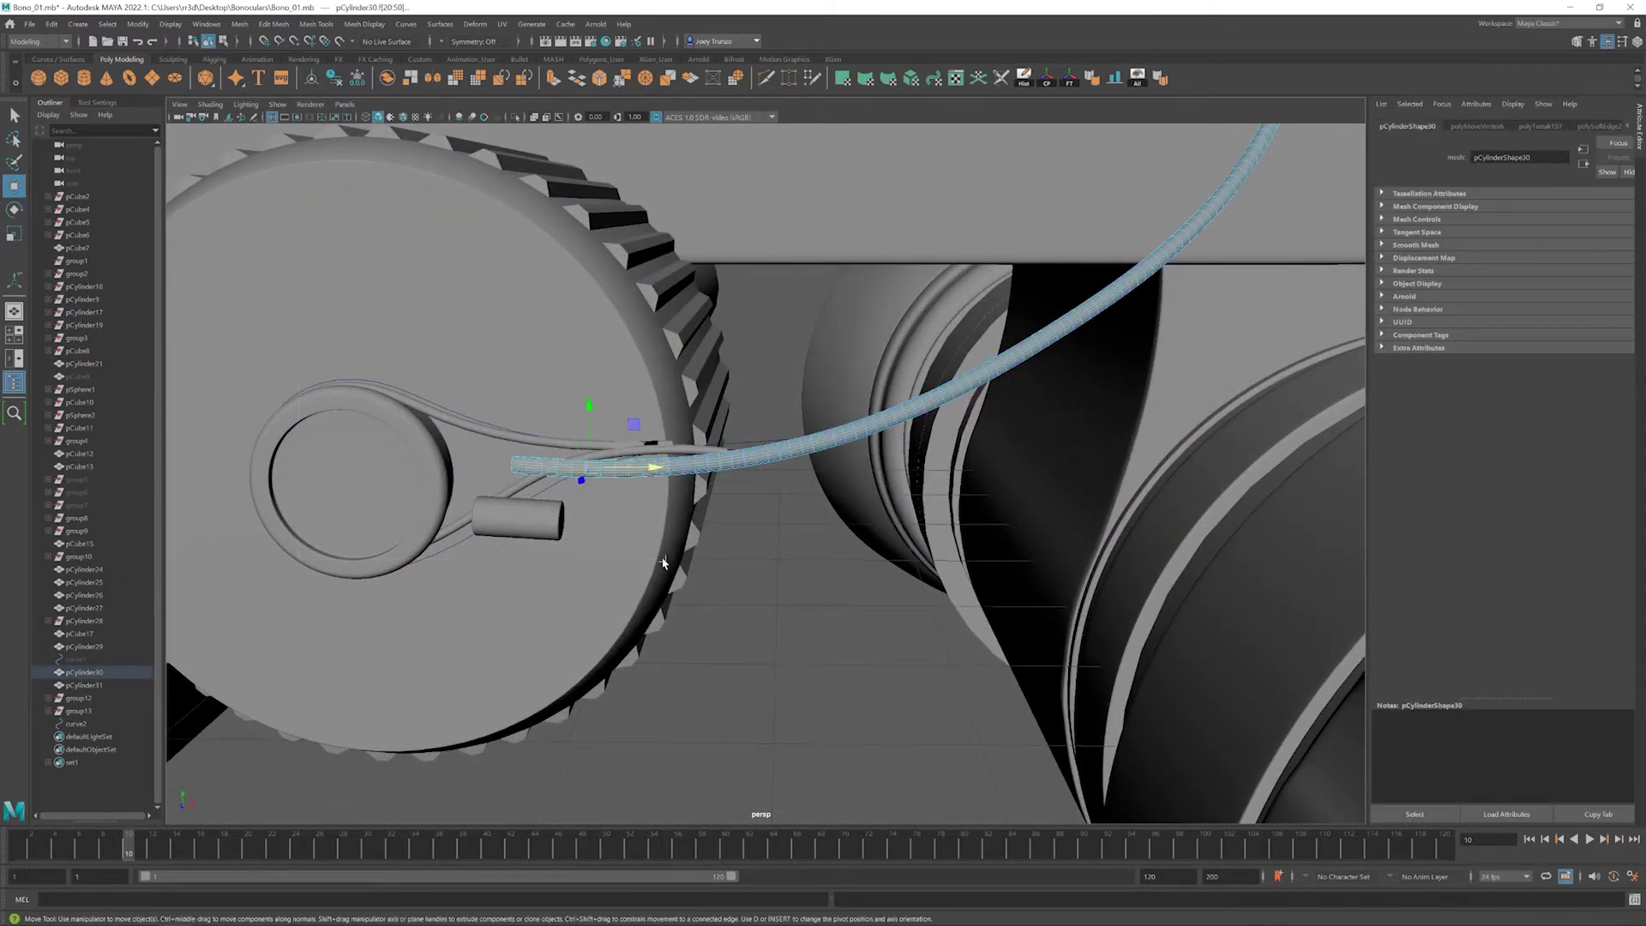
pyautogui.press('F9')
pyautogui.moveTo(592, 469); pyautogui.dragTo(686, 516)
pyautogui.click(686, 516)
pyautogui.scroll(5, 669, 513)
# - Undo the last edits to the loop mesh where its two strands meet the cord
pyautogui.moveTo(668, 512); pyautogui.dragTo(718, 505, button='right')
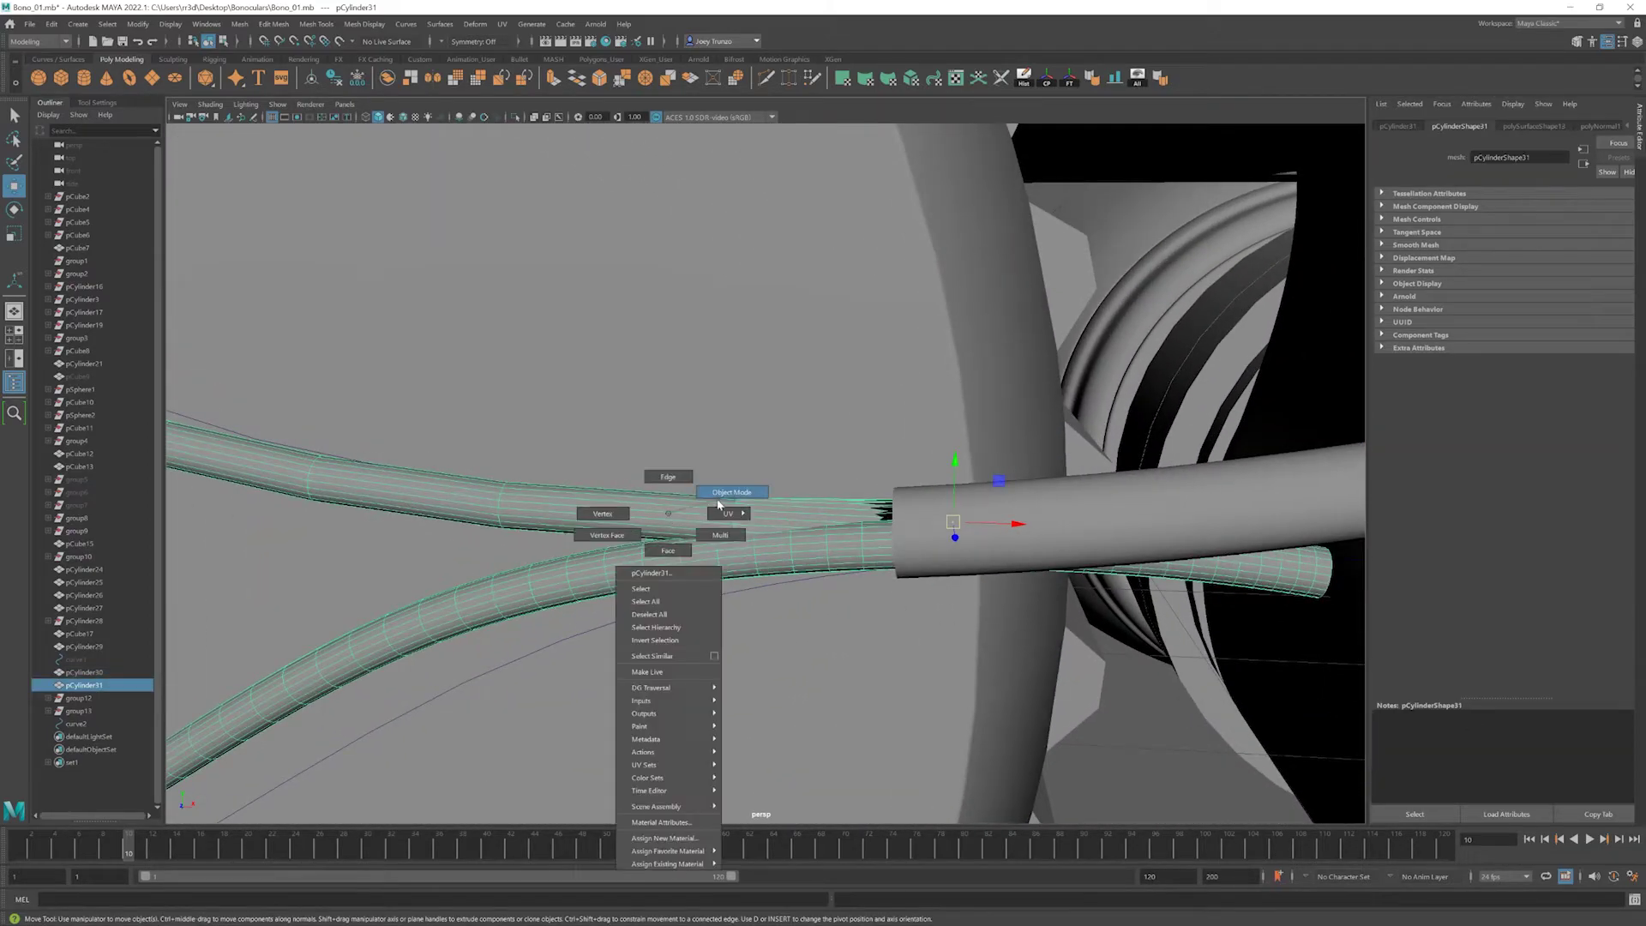
pyautogui.hotkey('ctrl', 'z')
pyautogui.hotkey('ctrl', 'z')
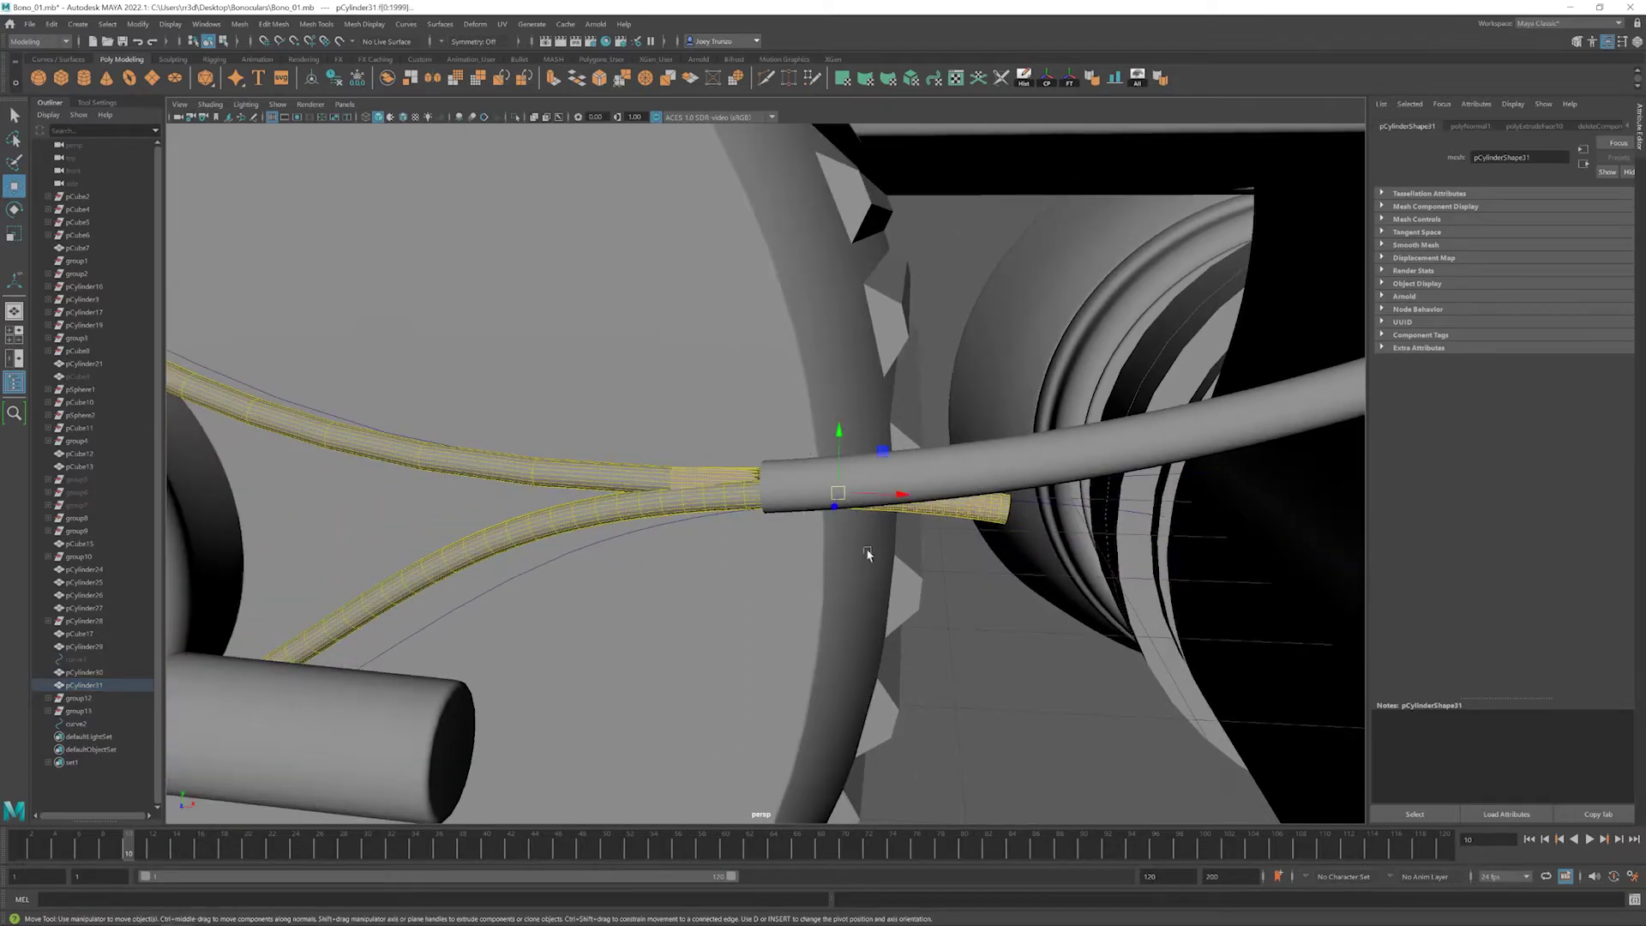
pyautogui.rightClick(701, 523)
pyautogui.hotkey('ctrl', 'z')
pyautogui.hotkey('ctrl', 'z')
pyautogui.hotkey('ctrl', 'z')
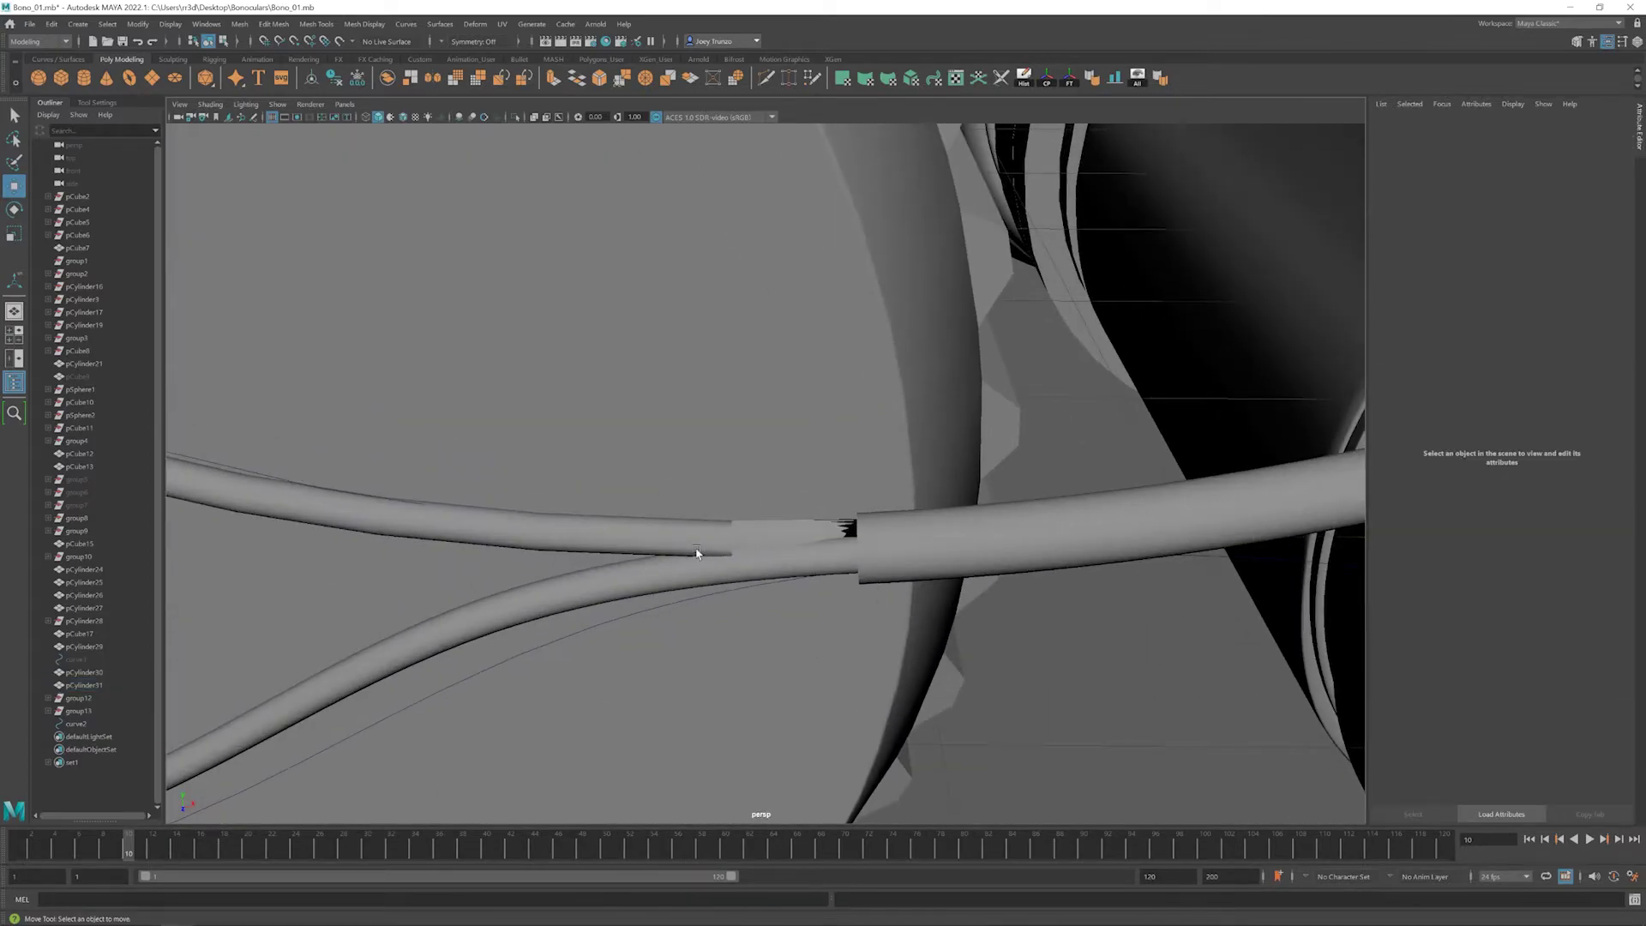
# - Isolate the knob's cord loop in the viewport to work on its twisted open end
pyautogui.click(696, 553)
pyautogui.rightClick(657, 536)
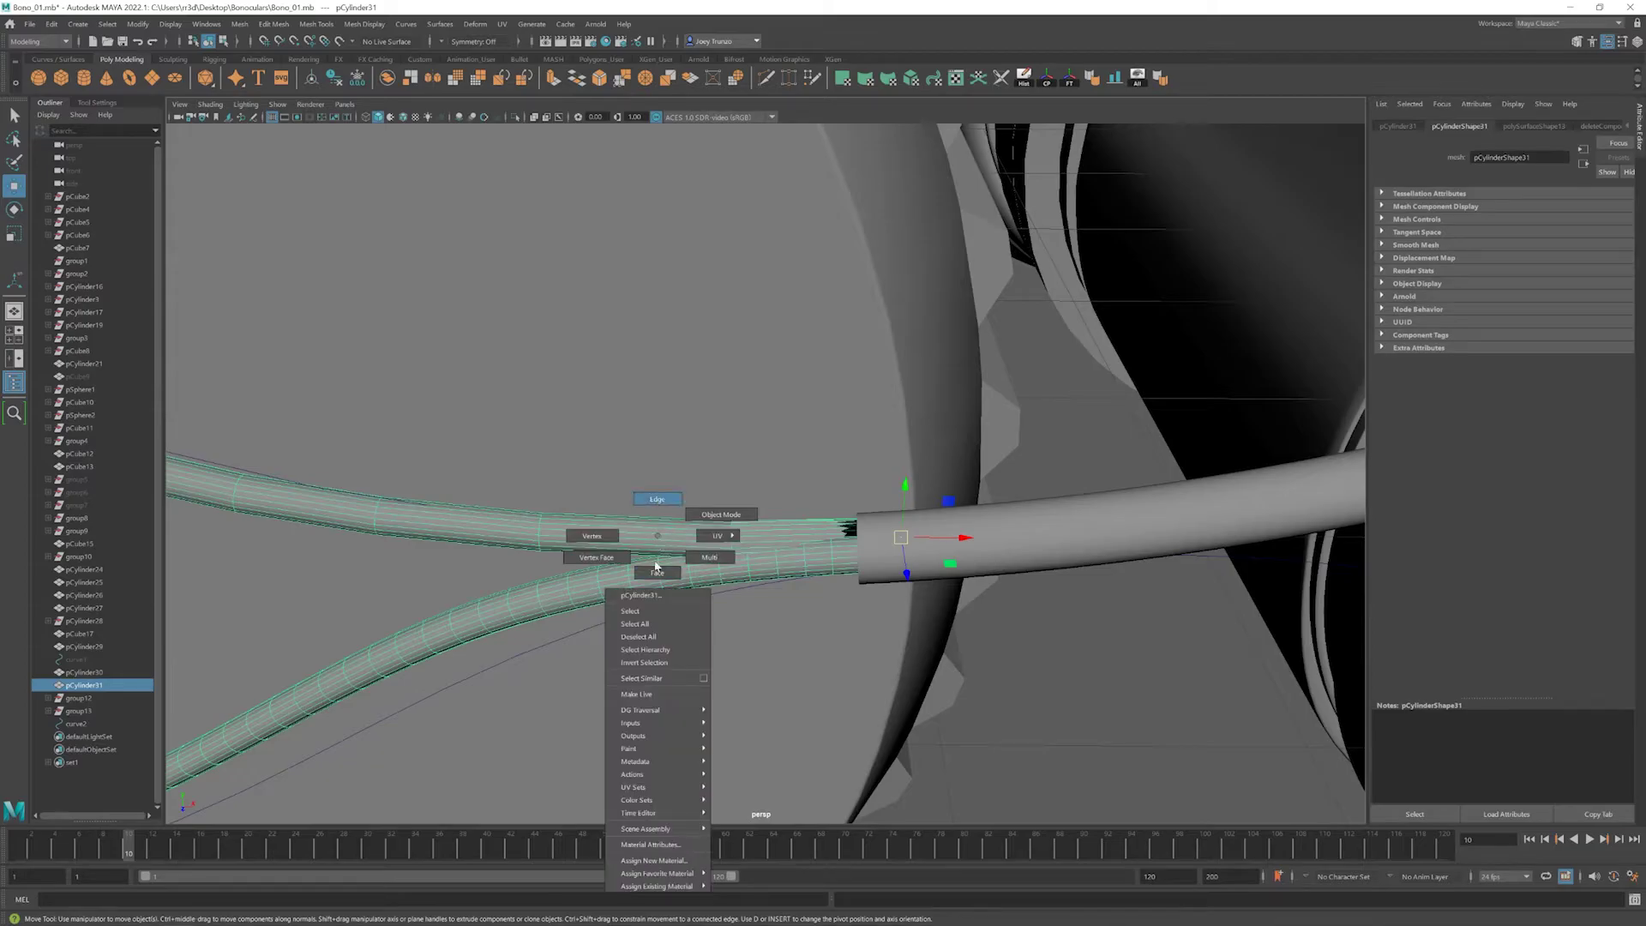
pyautogui.click(656, 570)
pyautogui.click(761, 525)
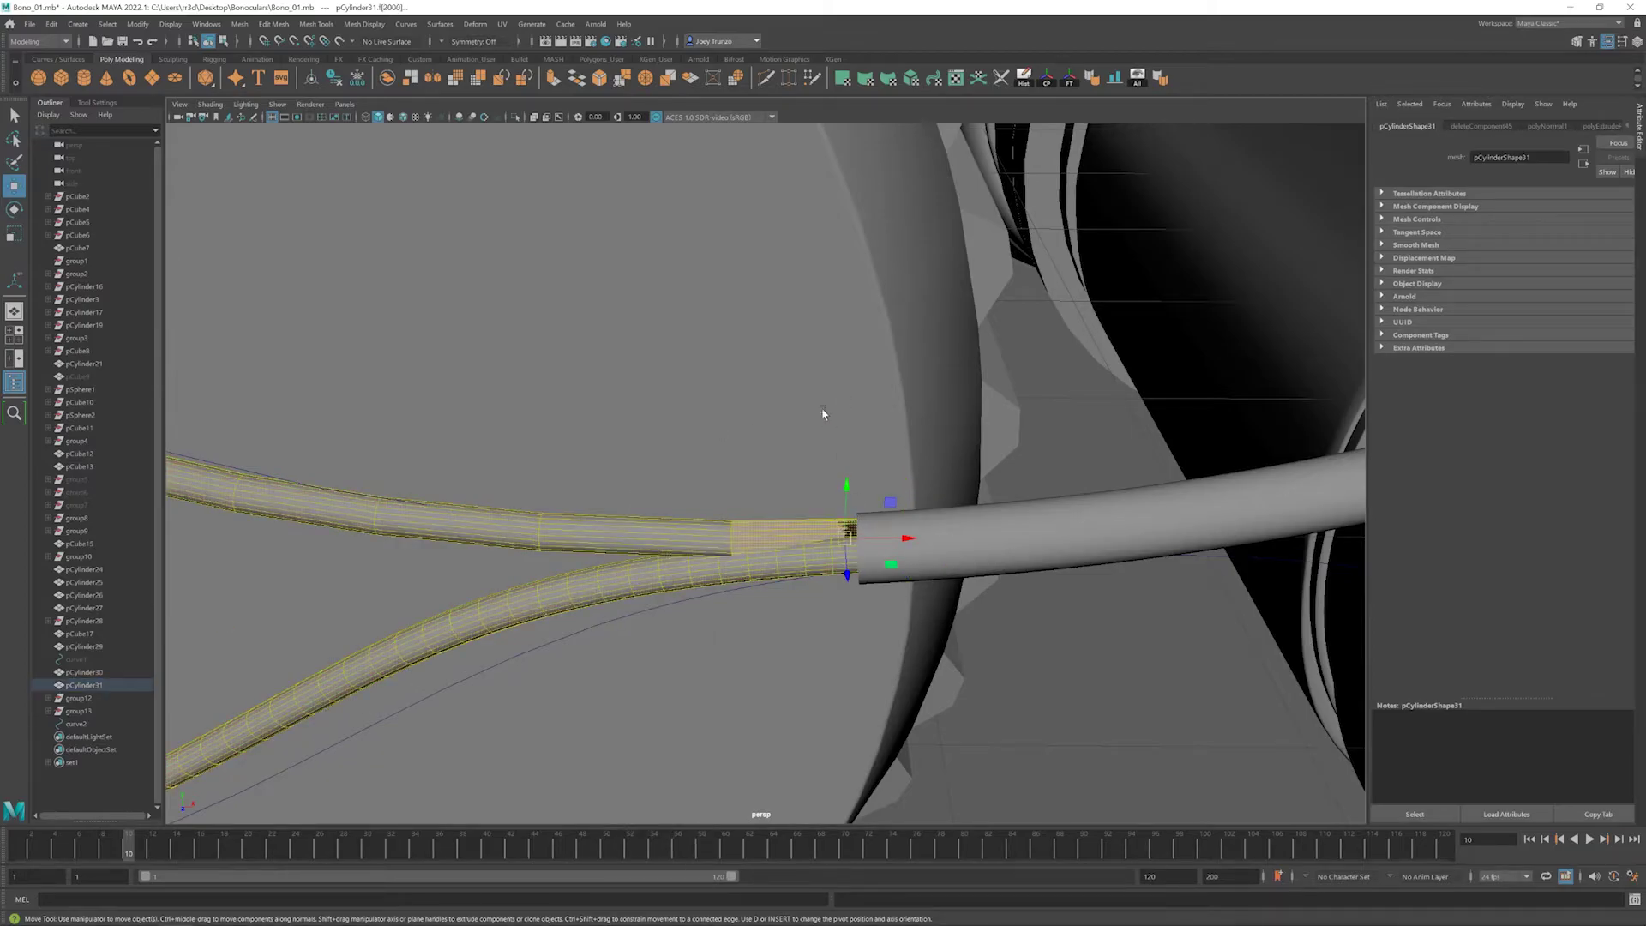
pyautogui.moveTo(935, 554); pyautogui.dragTo(816, 466, button='right')
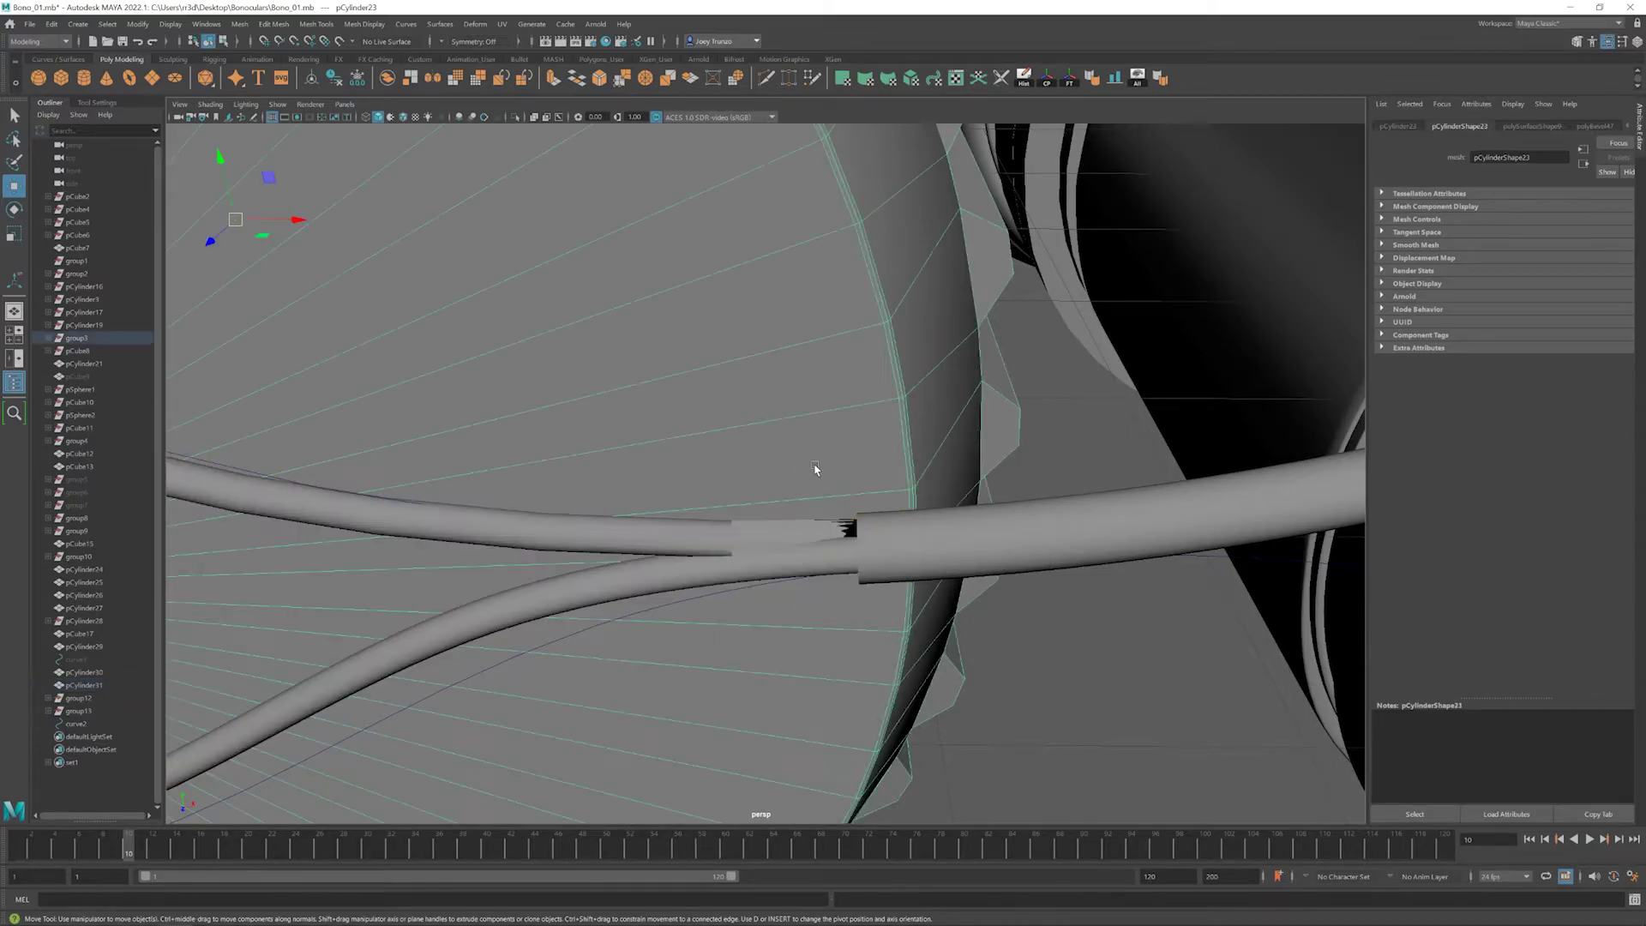
pyautogui.keyDown('alt'); pyautogui.moveTo(816, 467); pyautogui.dragTo(907, 407); pyautogui.keyUp('alt')
pyautogui.hotkey('ctrl', '1')
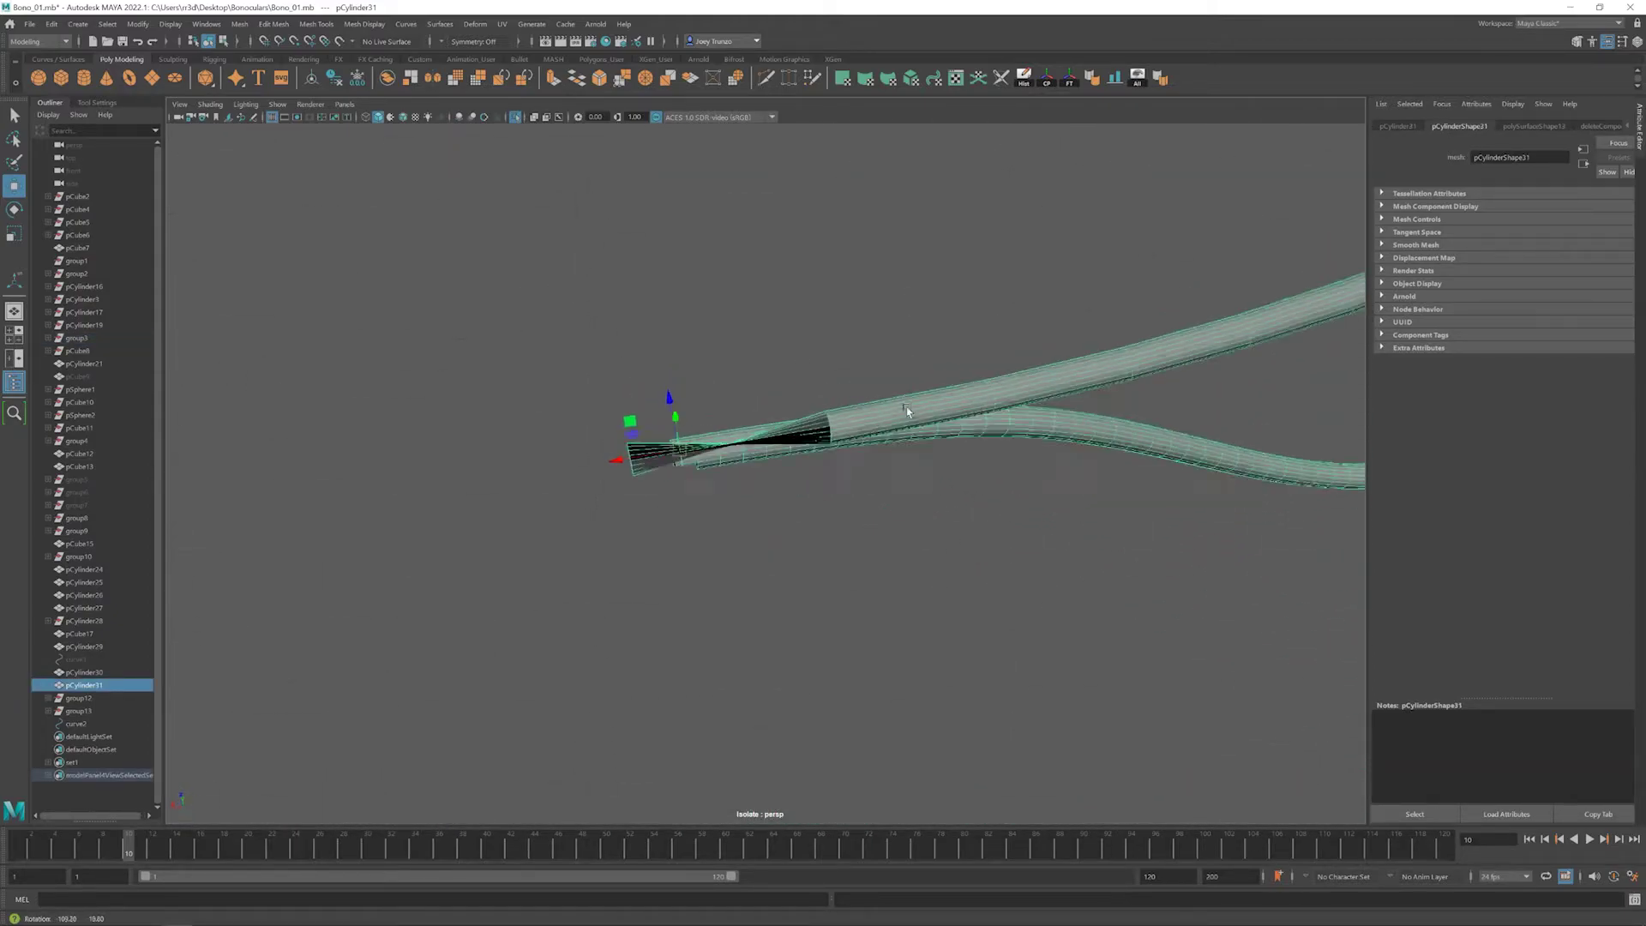
# - Rotate and move the border edges of the loop's open end to untwist the strand and seat it in the main cord, with the full scene shown again
pyautogui.moveTo(634, 458); pyautogui.dragTo(558, 460, button='right')
pyautogui.doubleClick(638, 463)
pyautogui.press('e')
pyautogui.moveTo(623, 506); pyautogui.dragTo(636, 502)
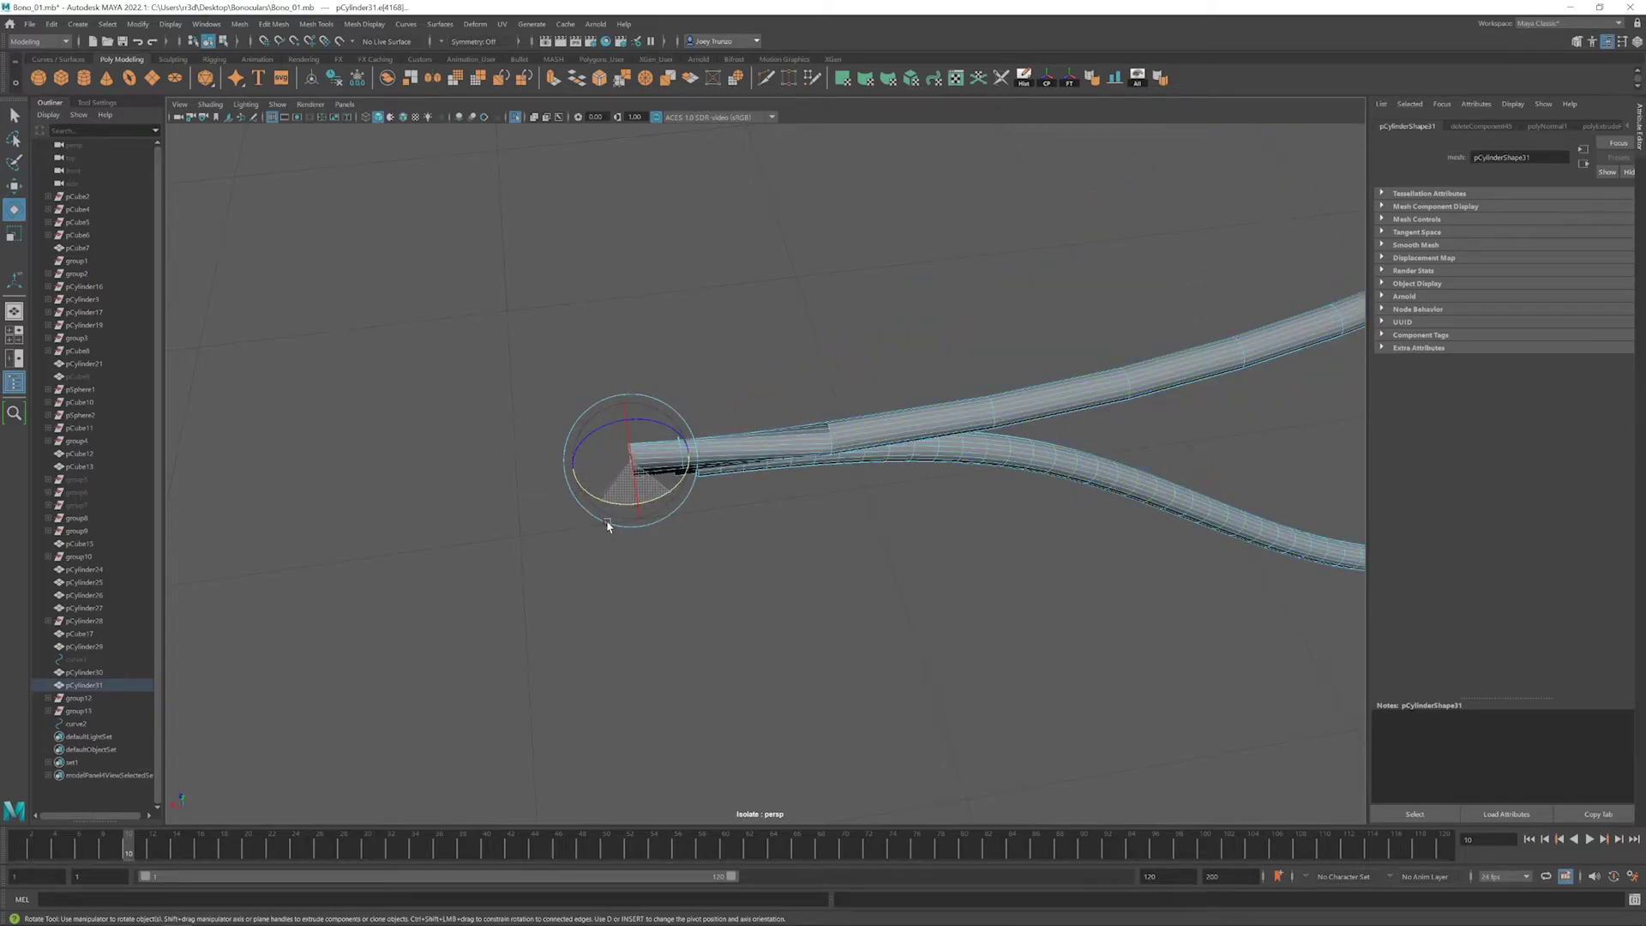
pyautogui.keyDown('alt'); pyautogui.moveTo(636, 502); pyautogui.dragTo(900, 463); pyautogui.keyUp('alt')
pyautogui.press('w')
pyautogui.moveTo(905, 450); pyautogui.dragTo(904, 435)
pyautogui.click(514, 117)
pyautogui.keyDown('alt'); pyautogui.moveTo(772, 515); pyautogui.dragTo(858, 480); pyautogui.keyUp('alt')
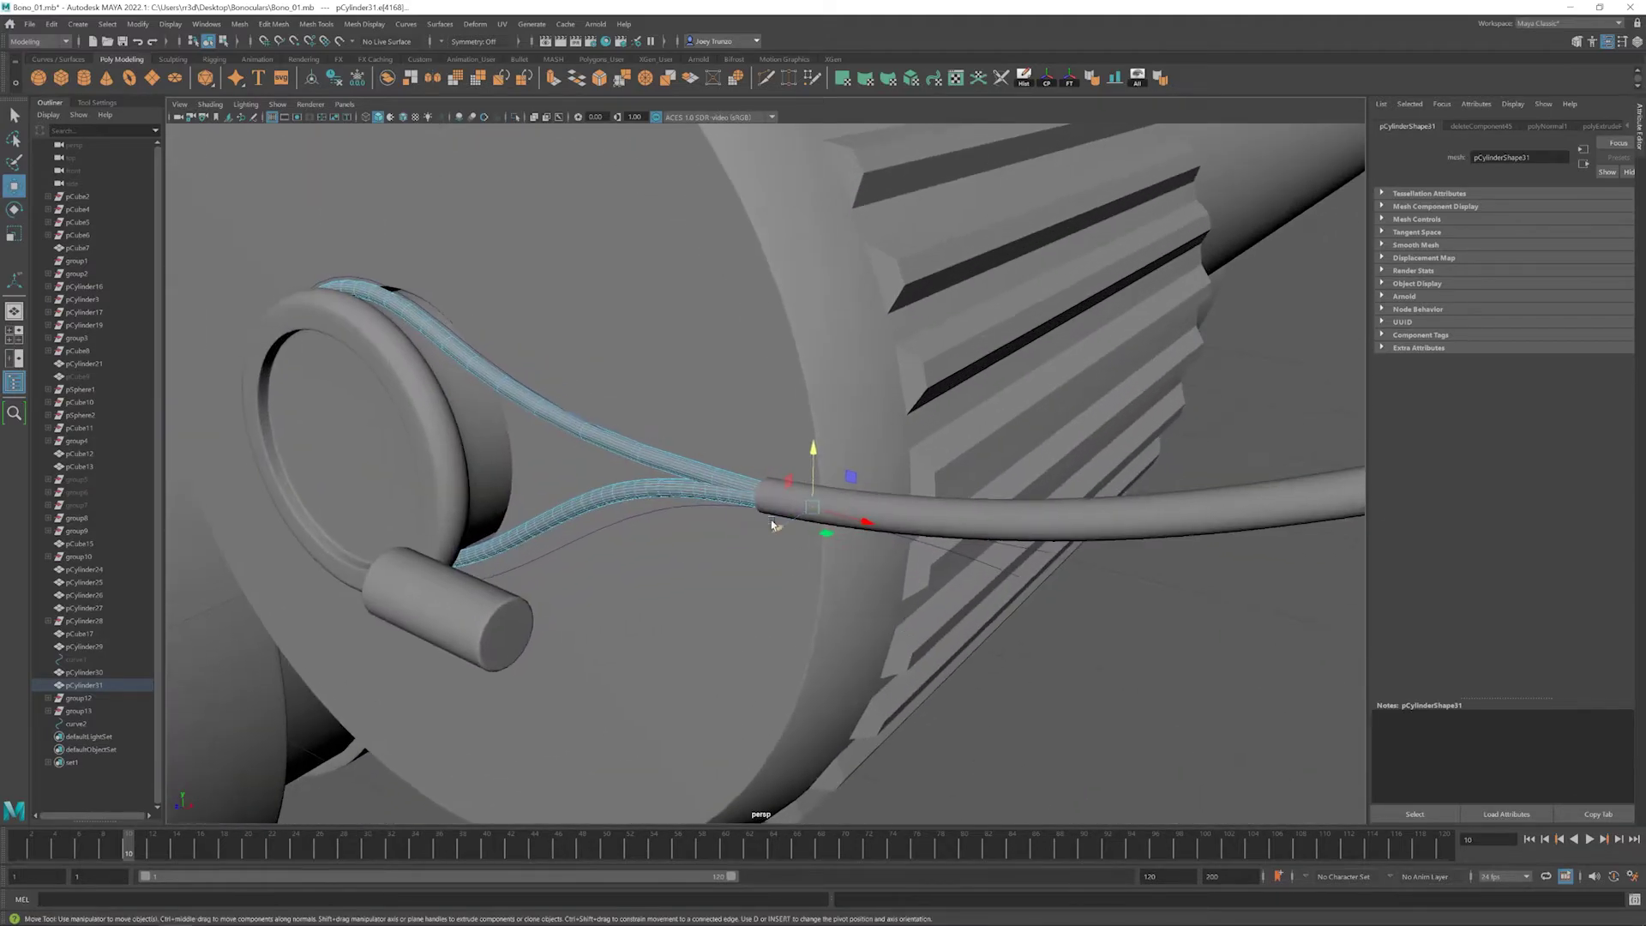
# - Place the ferrule copy over the point where the knob loop's two strands meet the main cord, aligned with the cord
pyautogui.click(999, 723)
pyautogui.keyDown('alt'); pyautogui.moveTo(1000, 723); pyautogui.dragTo(820, 511); pyautogui.keyUp('alt')
pyautogui.keyDown('alt'); pyautogui.moveTo(820, 511); pyautogui.dragTo(883, 506, button='right'); pyautogui.keyUp('alt')
pyautogui.scroll(5, 866, 480)
pyautogui.click(854, 464)
pyautogui.keyDown('alt'); pyautogui.moveTo(854, 464); pyautogui.dragTo(1023, 300); pyautogui.keyUp('alt')
pyautogui.keyDown('alt'); pyautogui.moveTo(895, 403); pyautogui.dragTo(811, 544); pyautogui.keyUp('alt')
pyautogui.hotkey('ctrl', 'z')
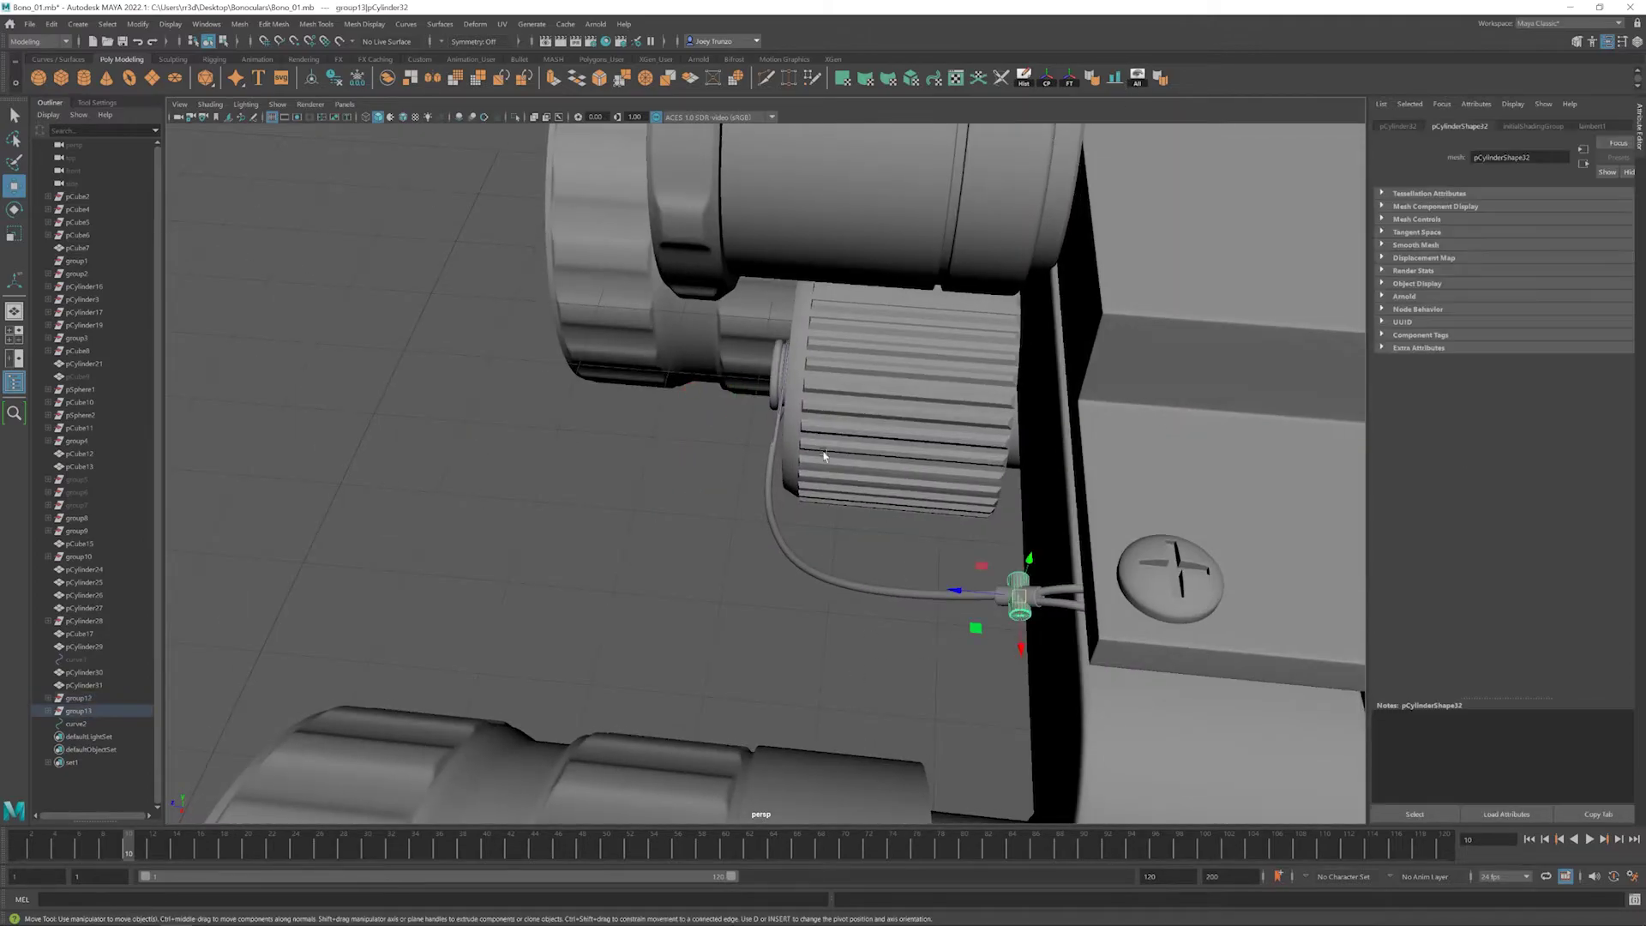
pyautogui.keyDown('alt'); pyautogui.moveTo(760, 402); pyautogui.dragTo(793, 506); pyautogui.keyUp('alt')
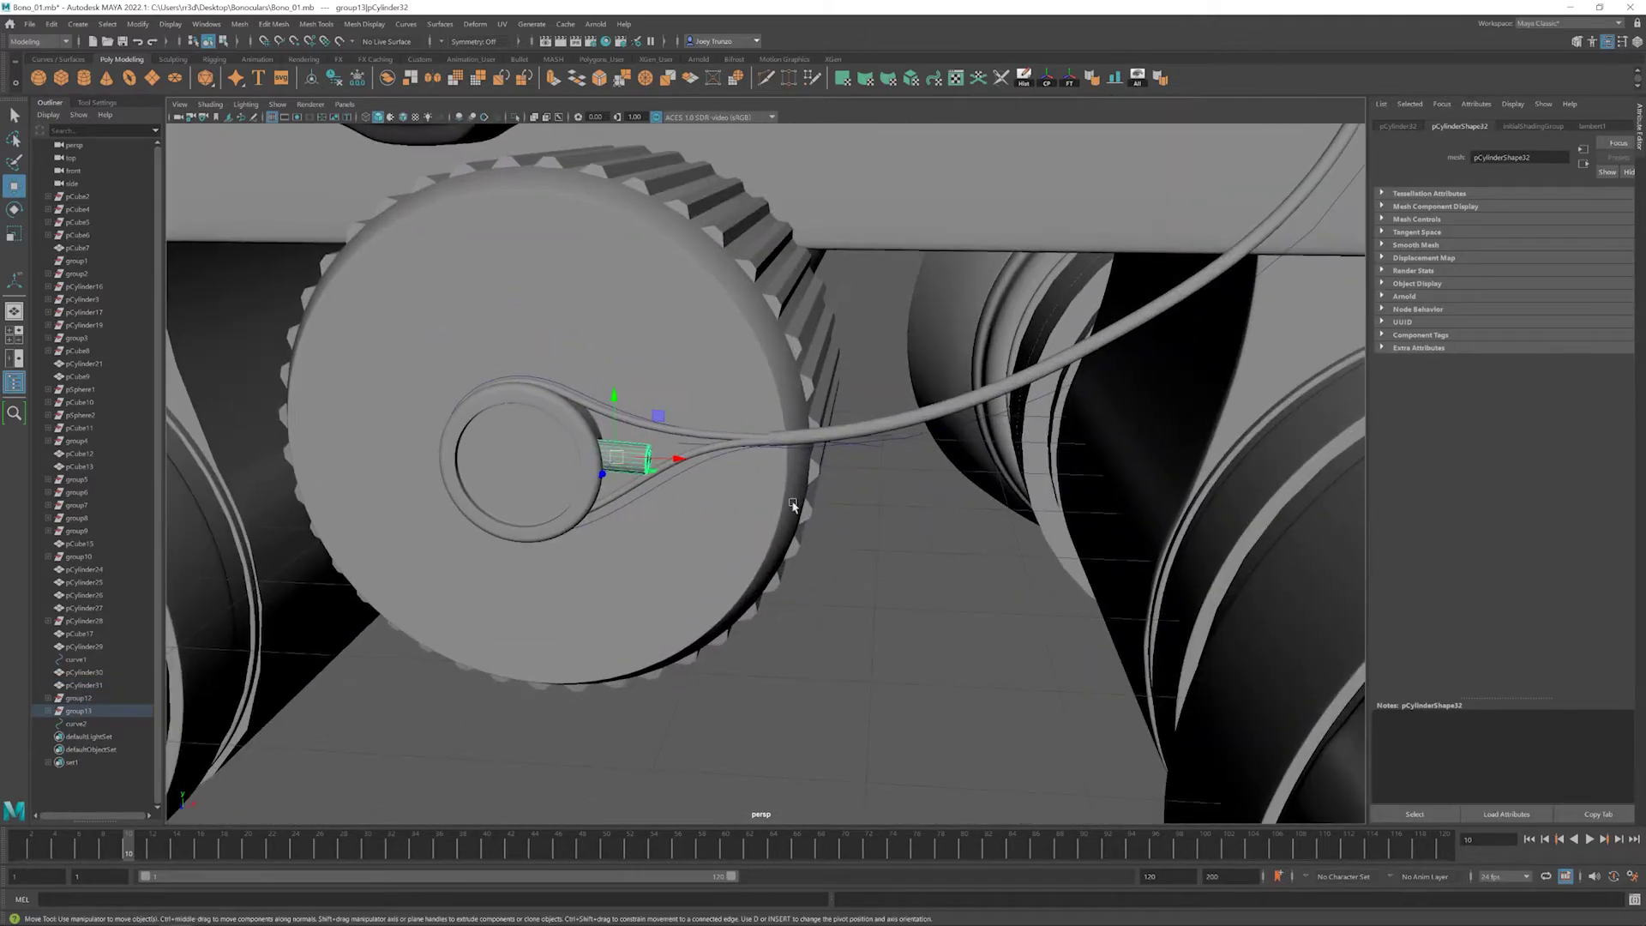
pyautogui.keyDown('alt'); pyautogui.moveTo(827, 415); pyautogui.dragTo(599, 477); pyautogui.keyUp('alt')
pyautogui.press('e')
pyautogui.press('w')
pyautogui.keyDown('alt'); pyautogui.moveTo(599, 478); pyautogui.dragTo(746, 463, button='right'); pyautogui.keyUp('alt')
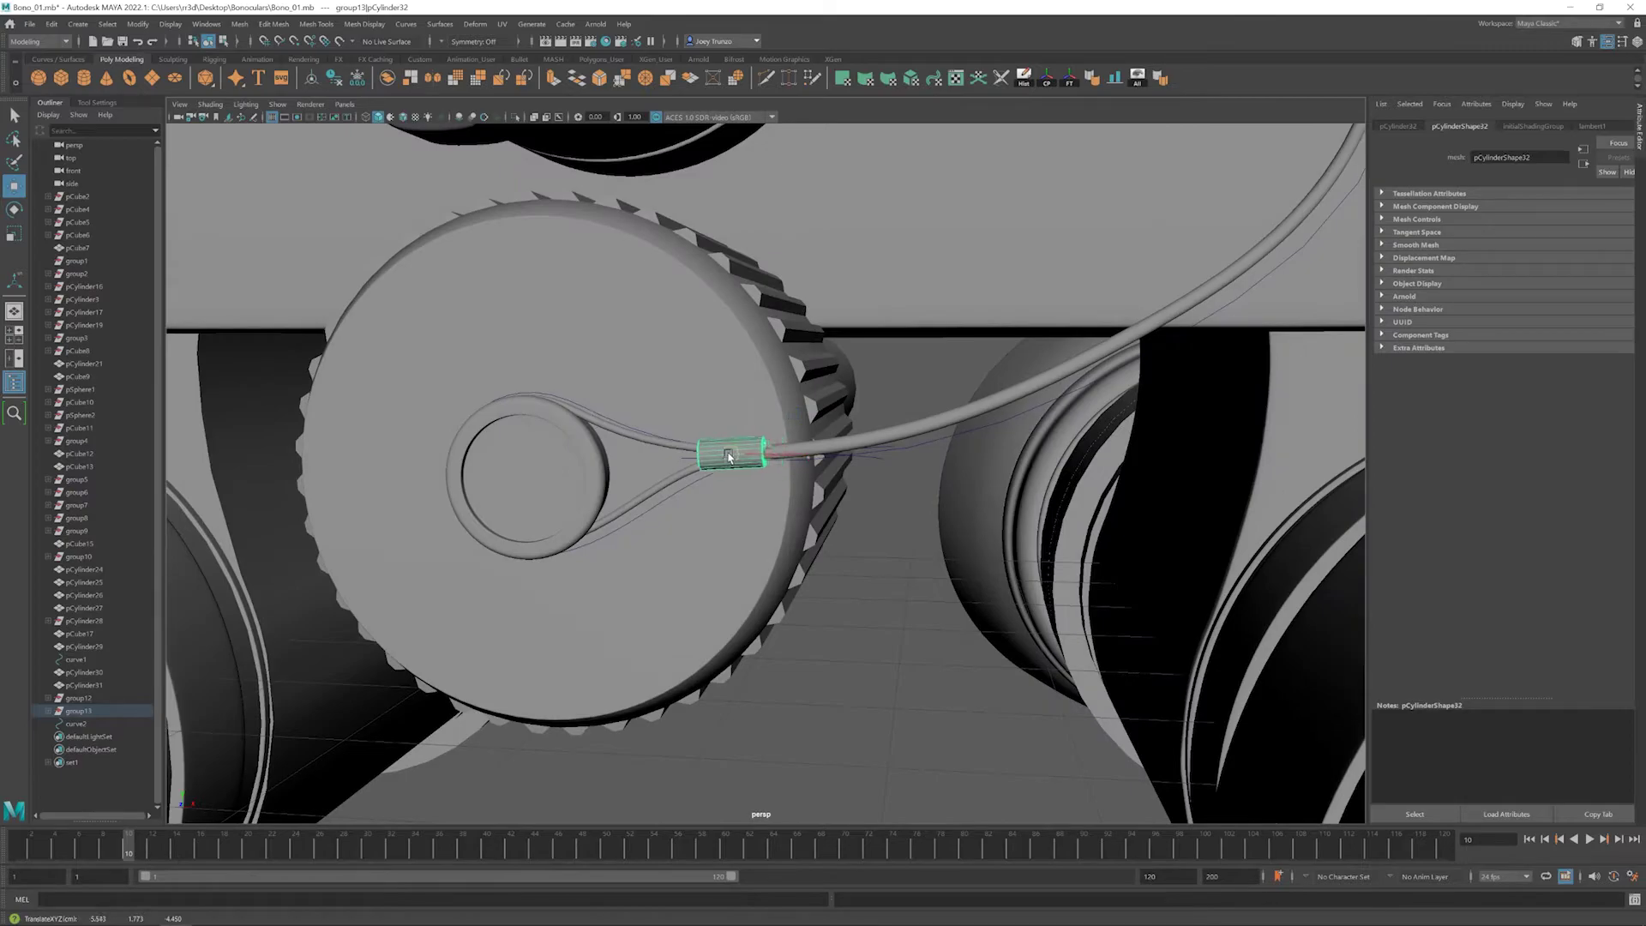
# - Delete the main cord's guide curve
pyautogui.click(875, 666)
pyautogui.keyDown('alt'); pyautogui.moveTo(874, 665); pyautogui.dragTo(685, 589); pyautogui.keyUp('alt')
pyautogui.click(735, 510)
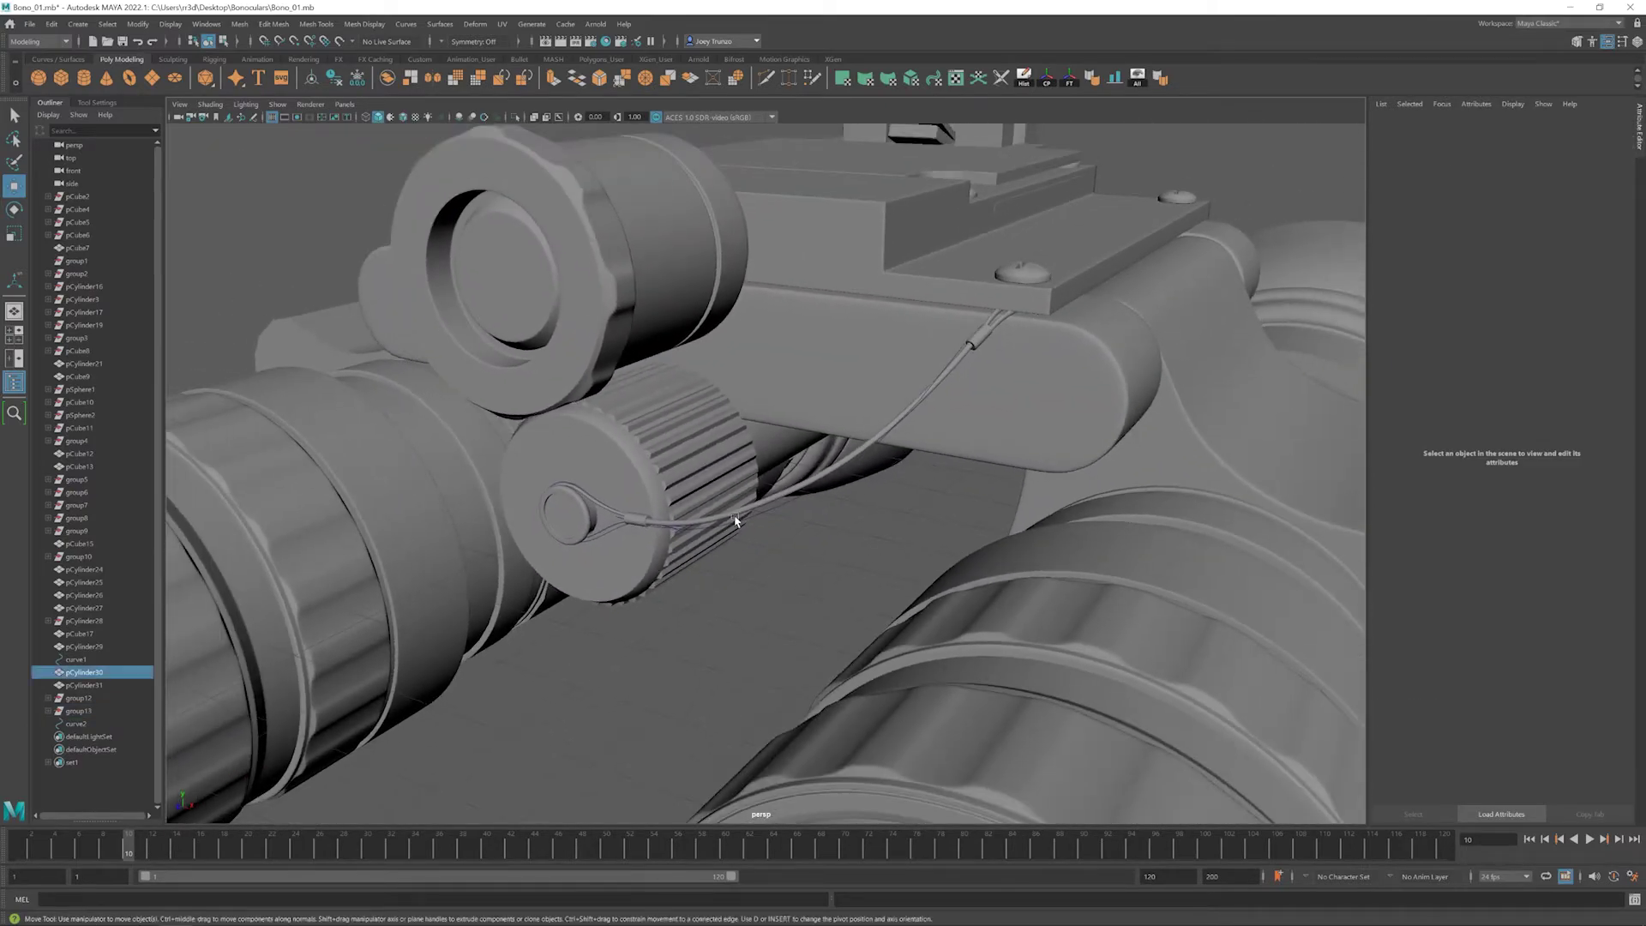
pyautogui.click(725, 525)
pyautogui.press('Delete')
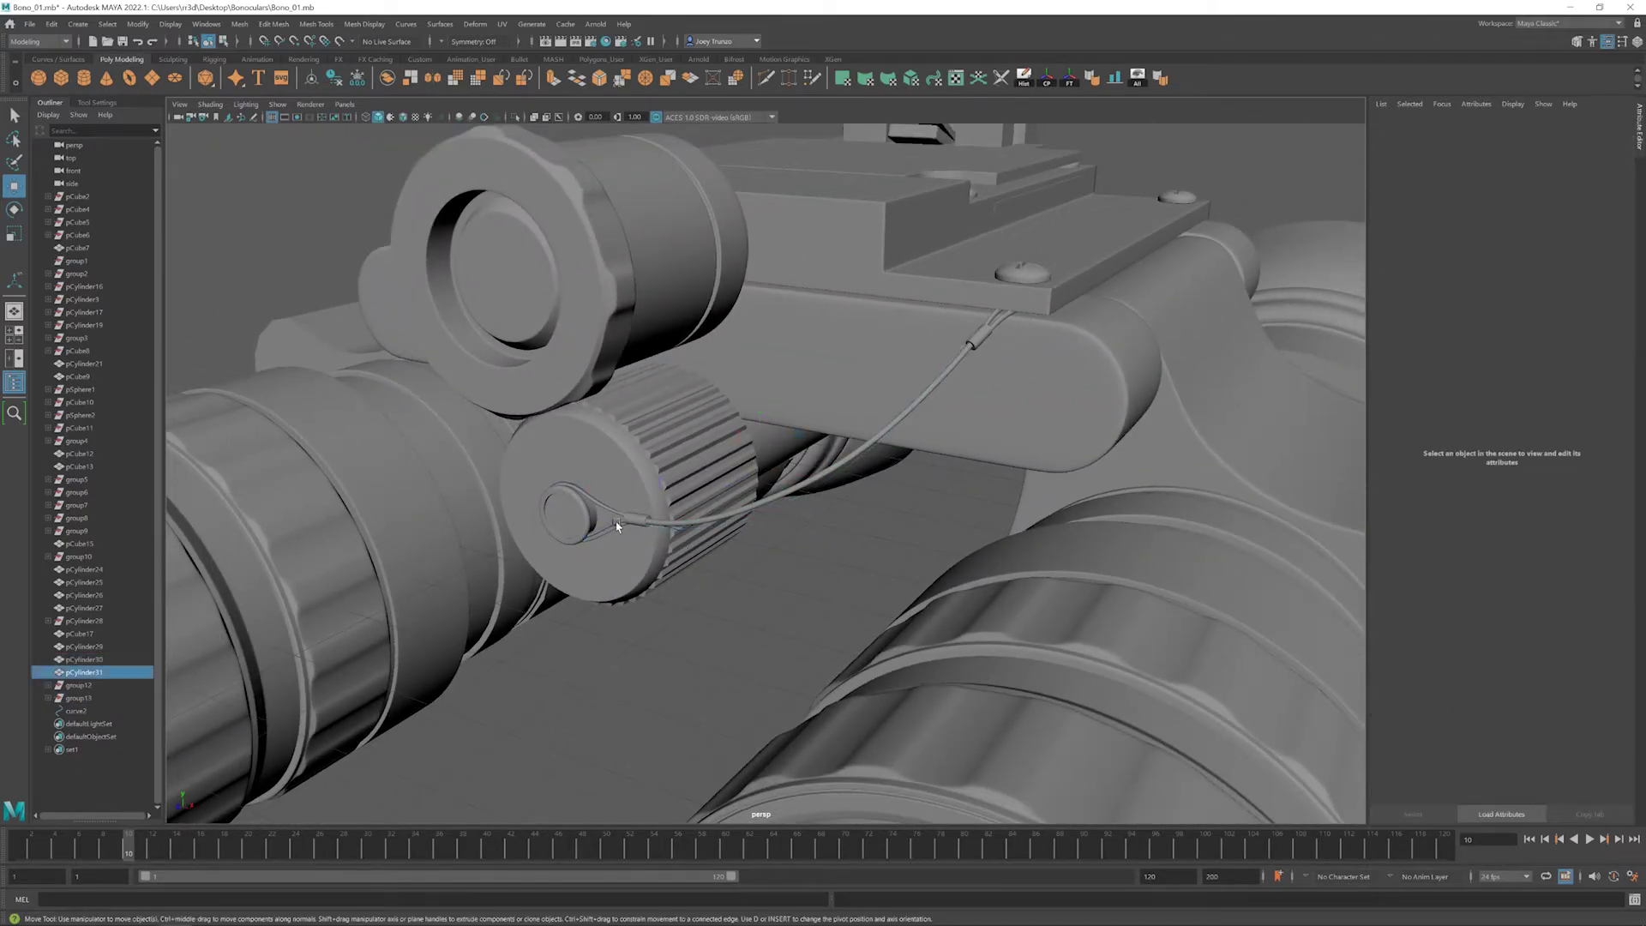
# - Duplicate the knob's cord loop and hide the original
pyautogui.click(618, 525)
pyautogui.click(617, 526)
pyautogui.click(610, 528)
pyautogui.press('Delete')
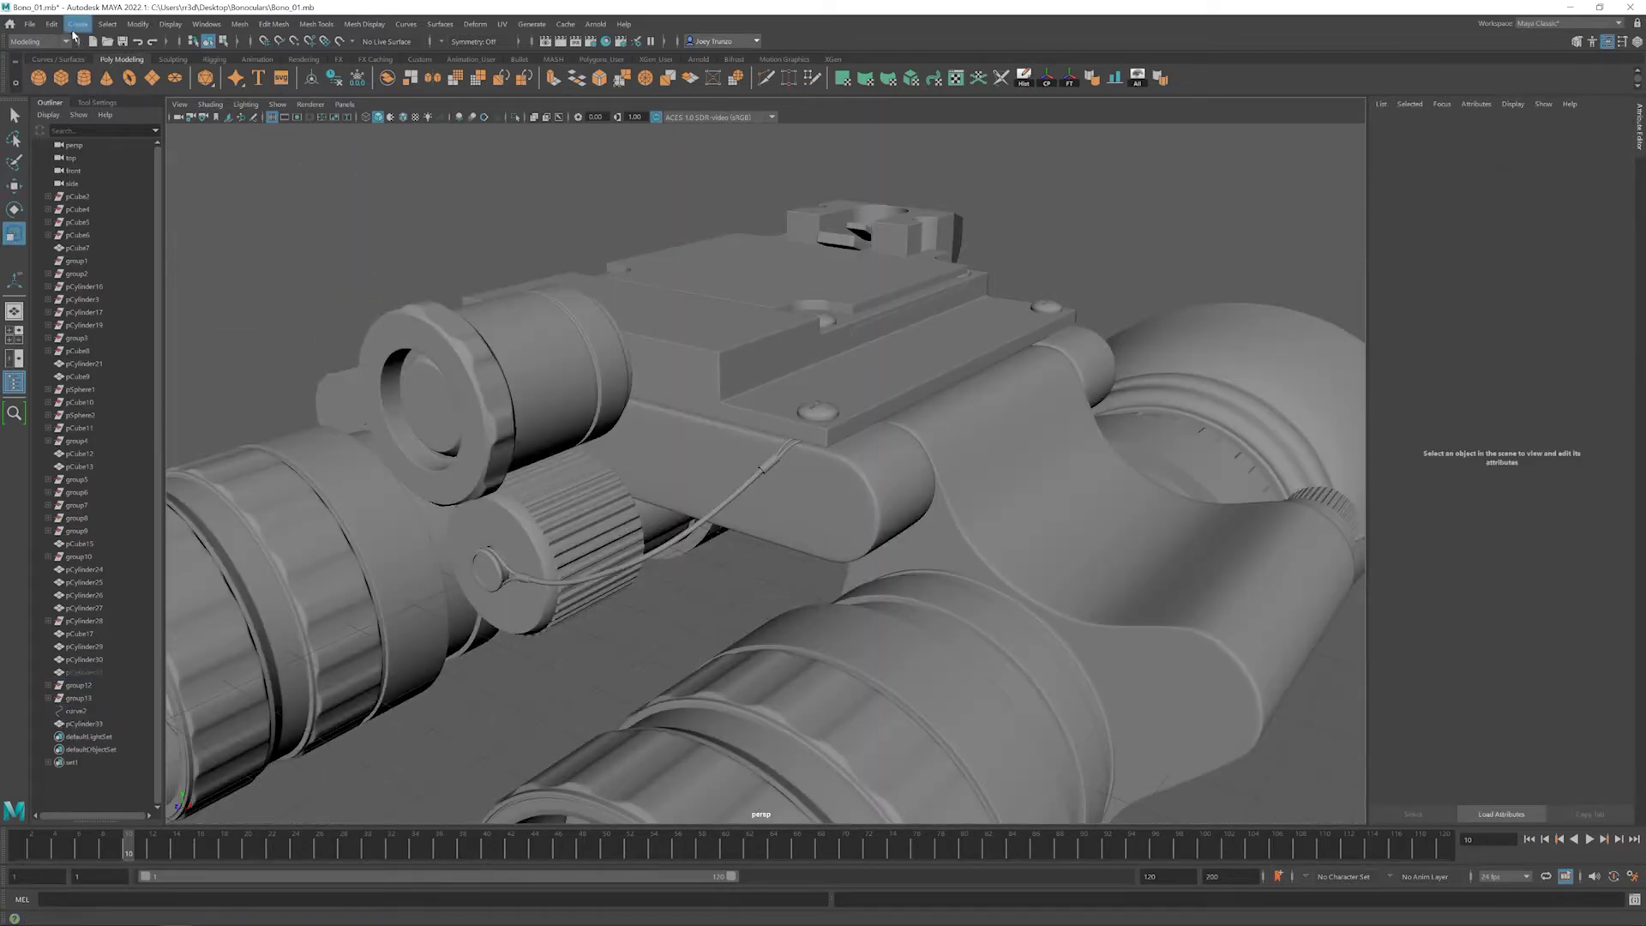
# - Draw an open, loop-shaped EP curve on the grid beside the binoculars
pyautogui.click(77, 24)
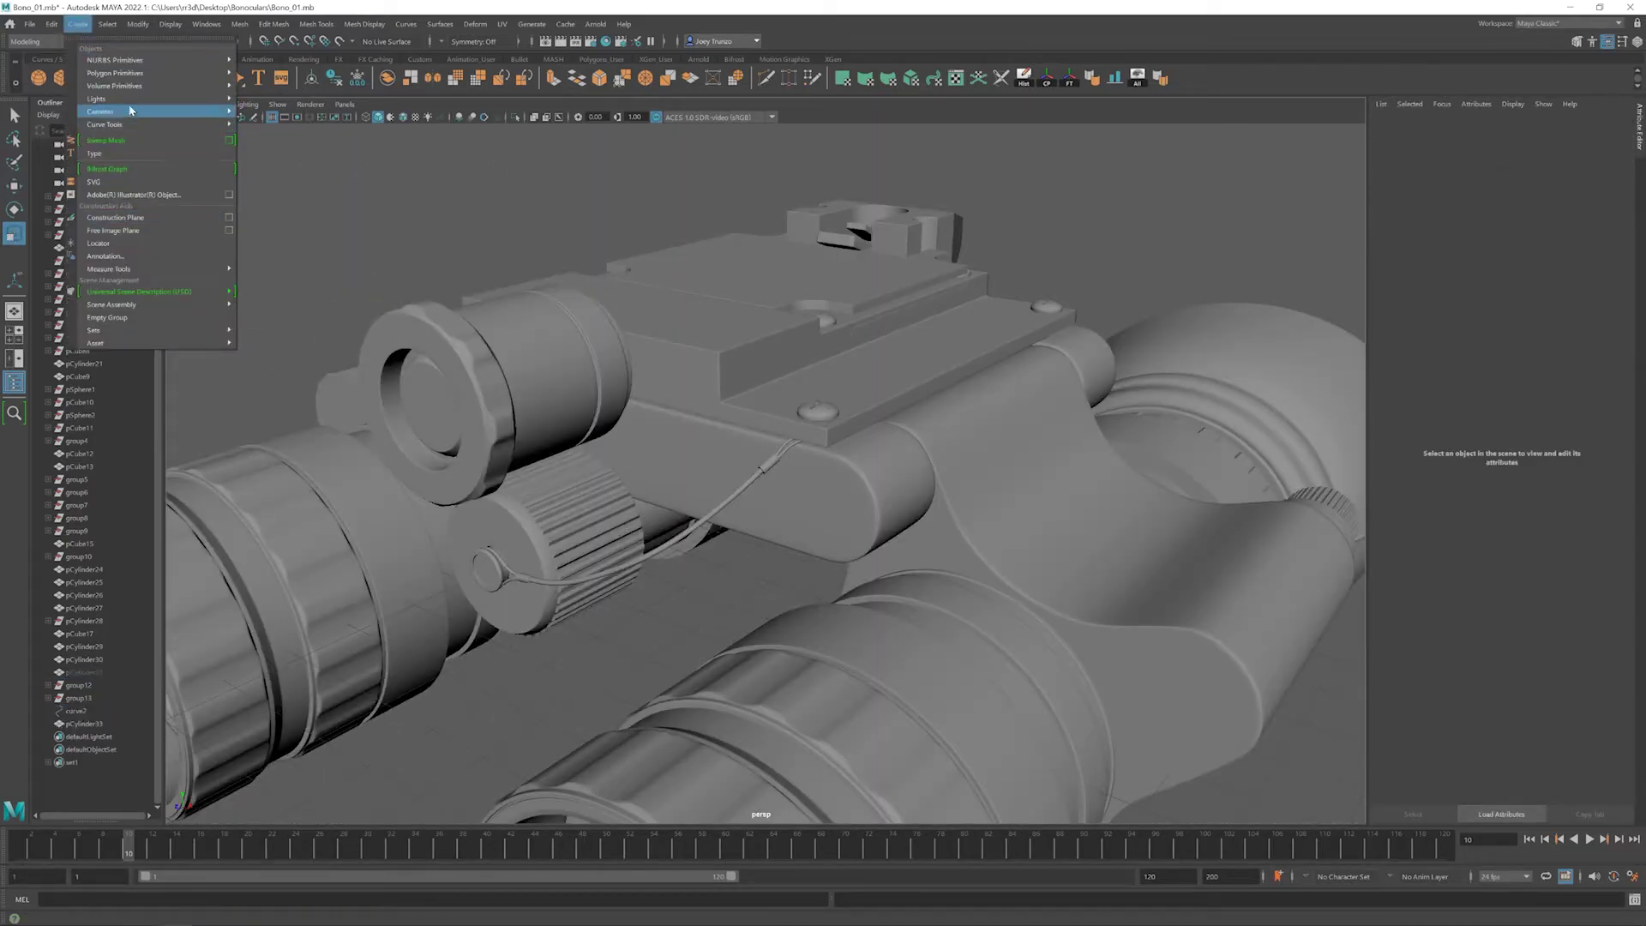
pyautogui.click(274, 135)
pyautogui.scroll(-5, 570, 448)
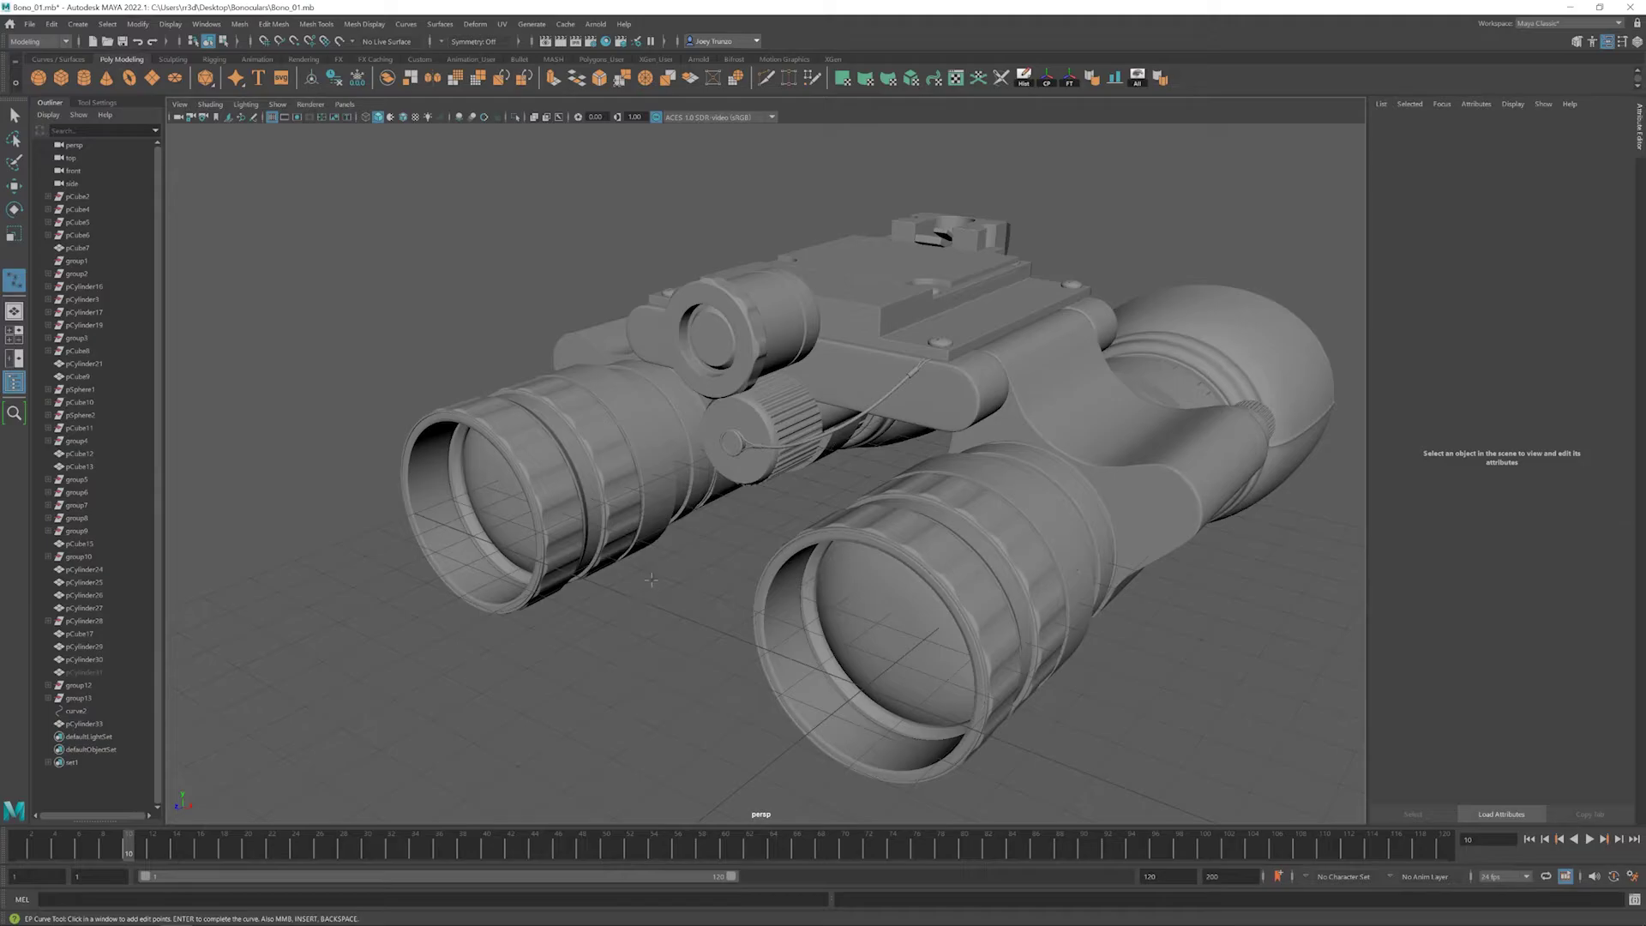
pyautogui.click(482, 739)
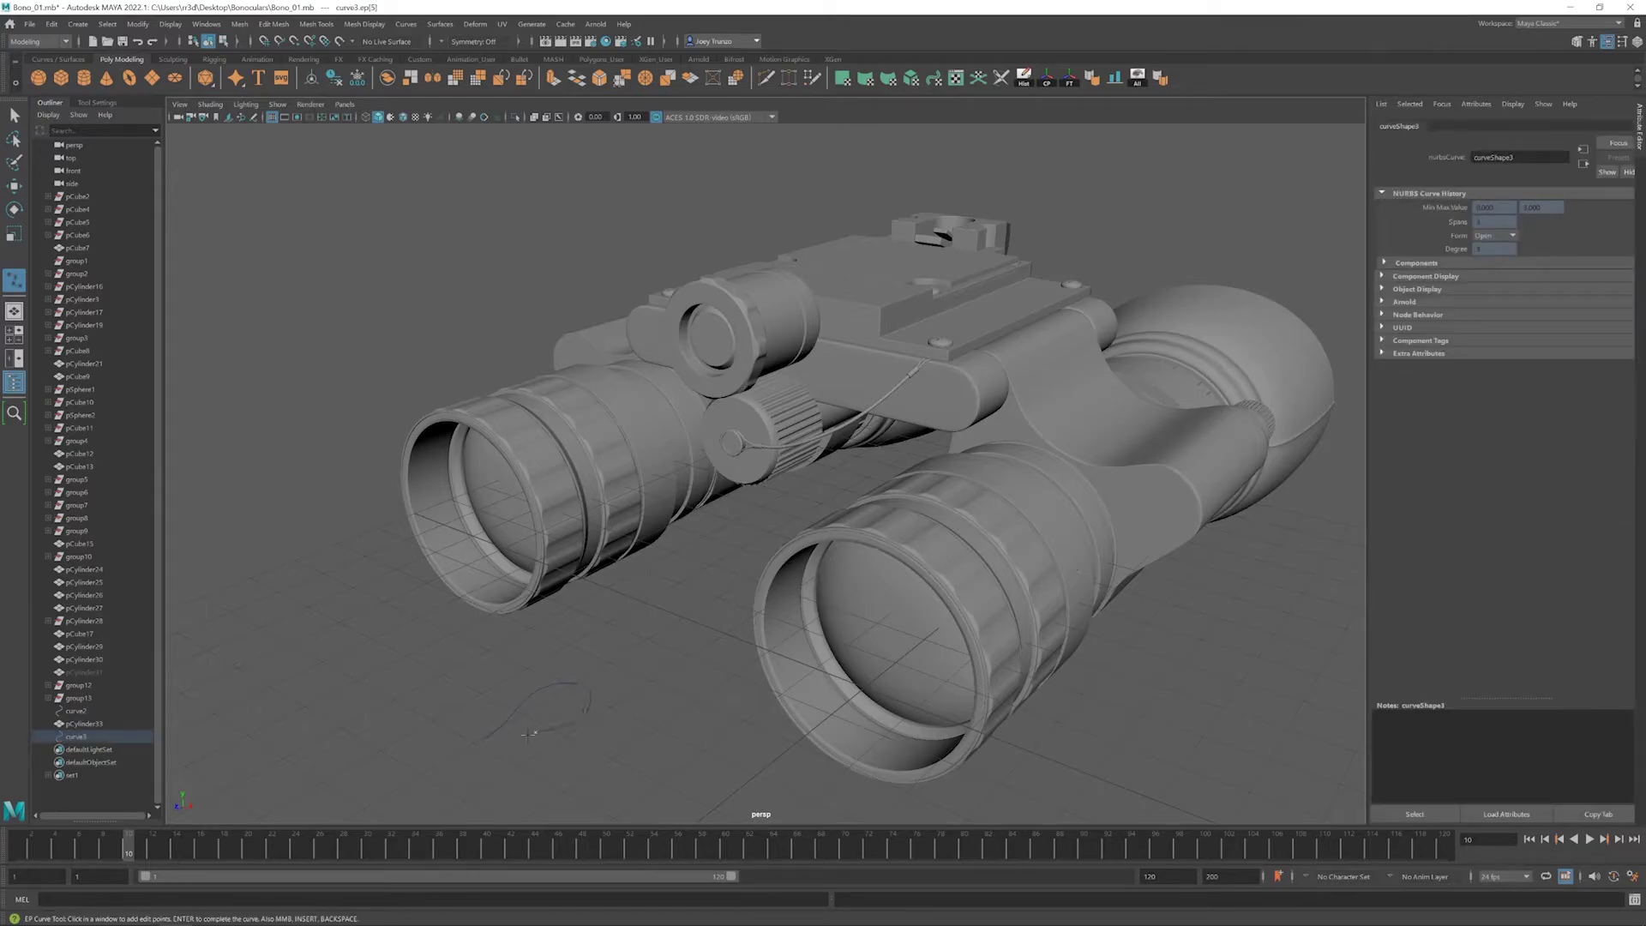
# - Scale down and rotate the new curve and position it at the cord's housing loop by the ferrule
pyautogui.click(921, 370)
pyautogui.scroll(5, 857, 368)
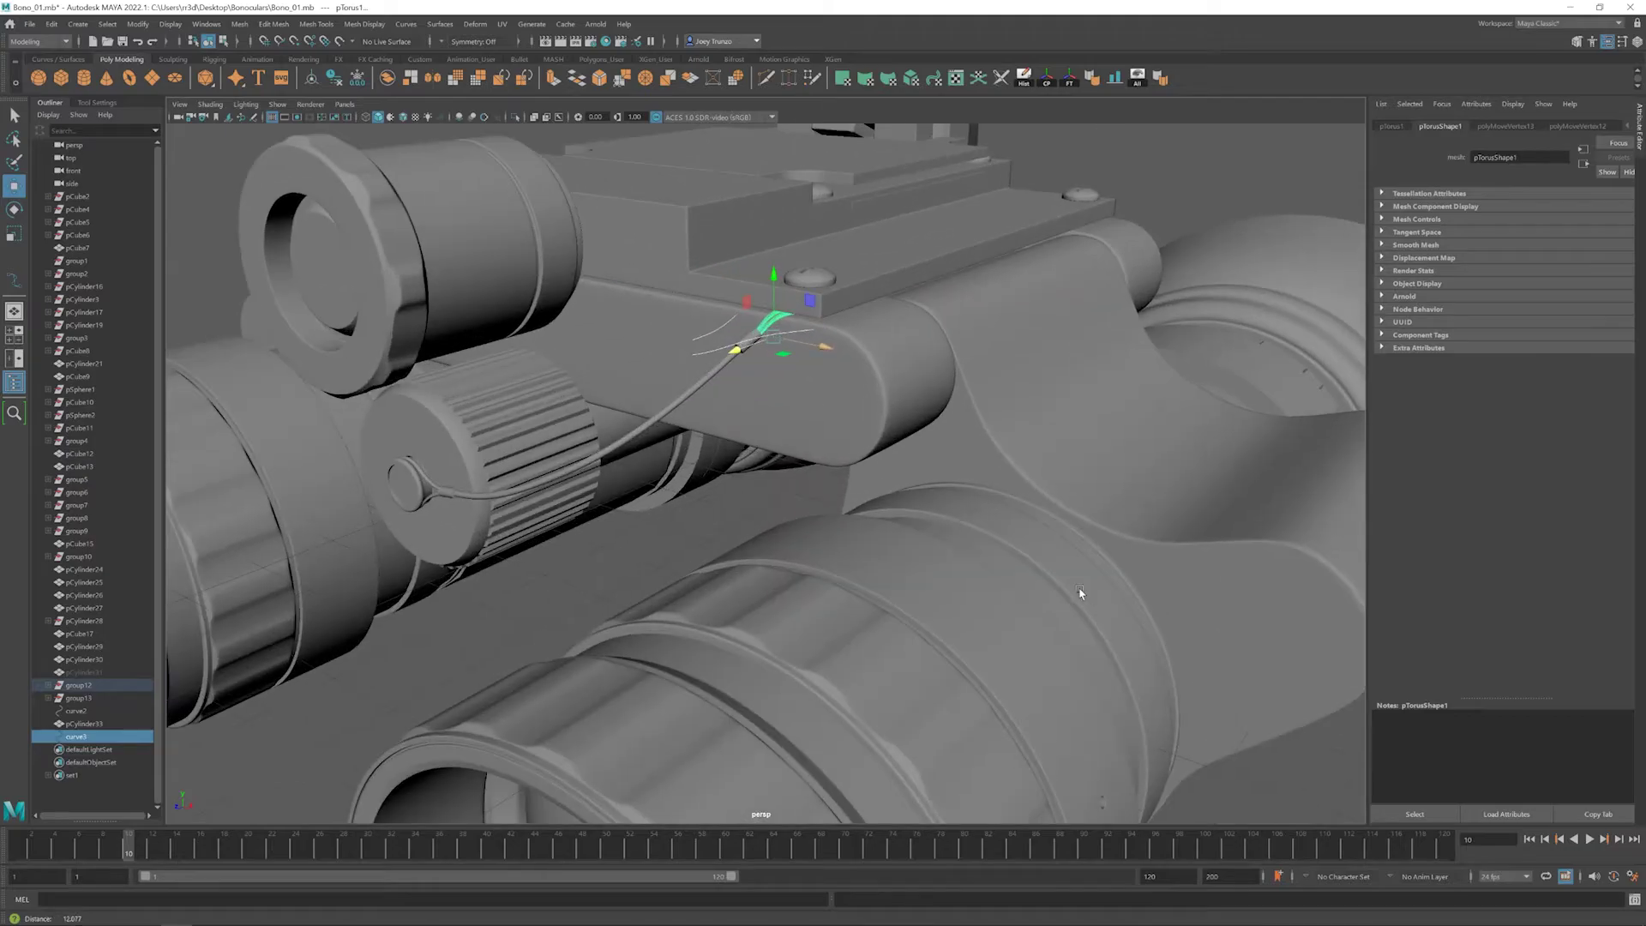
pyautogui.click(724, 349)
pyautogui.press('r')
pyautogui.moveTo(774, 324); pyautogui.dragTo(764, 470)
pyautogui.press('e')
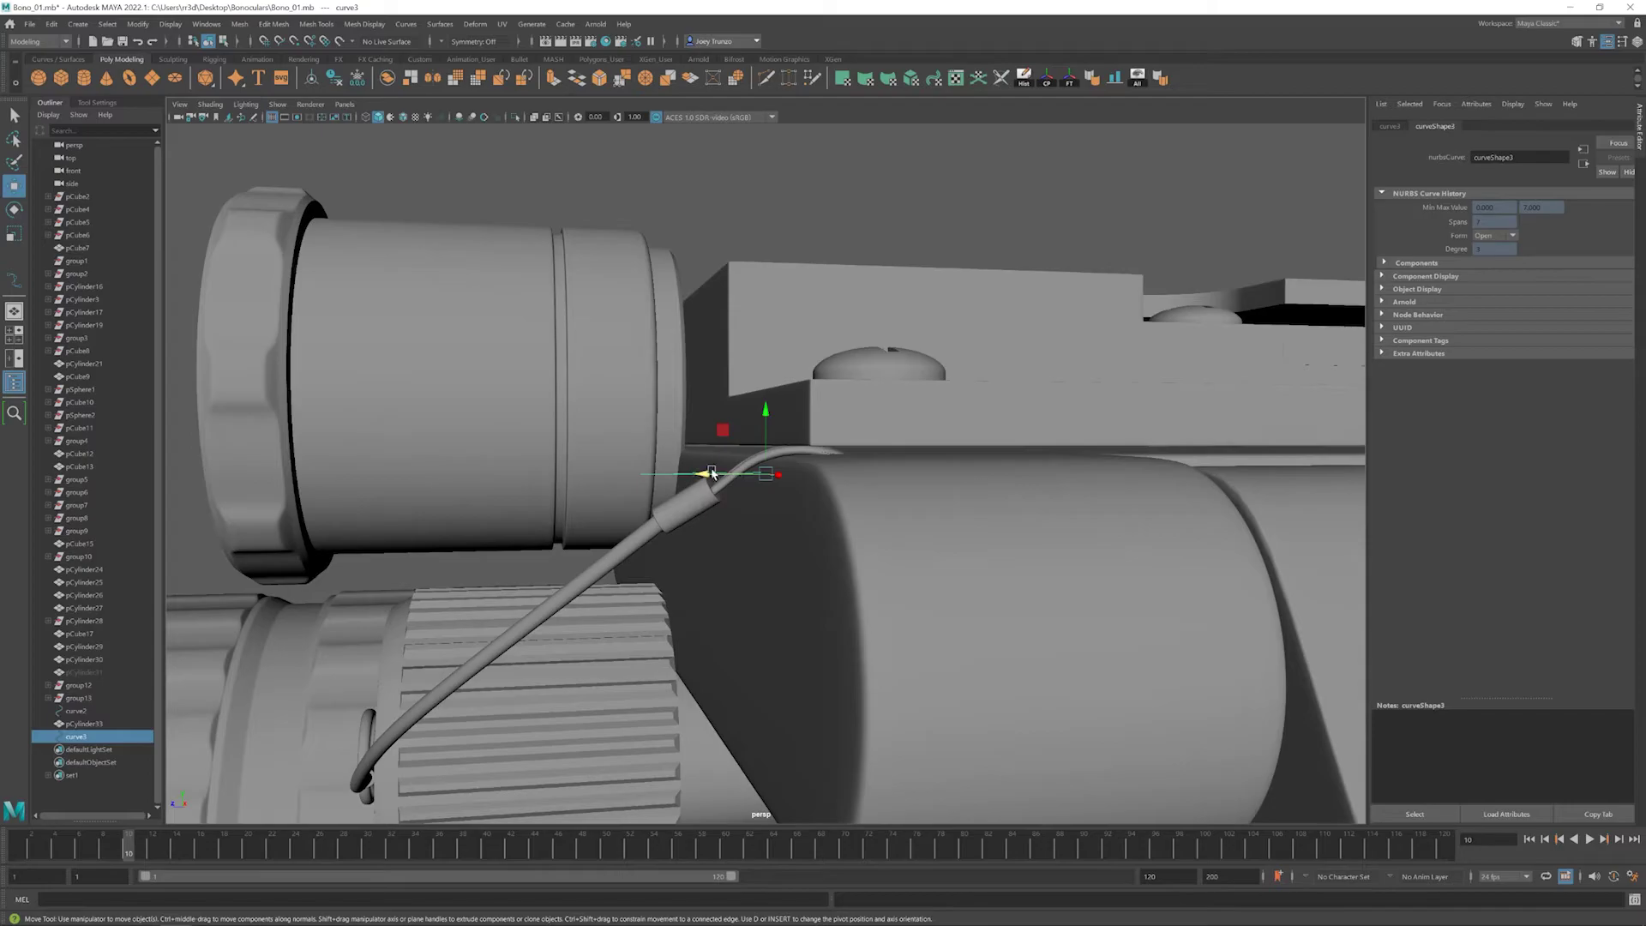
pyautogui.keyDown('alt'); pyautogui.moveTo(756, 405); pyautogui.dragTo(760, 394); pyautogui.keyUp('alt')
# - Move the curve's control points so that it runs from the ferrule under the top plate, following the existing housing loop
pyautogui.press('F8')
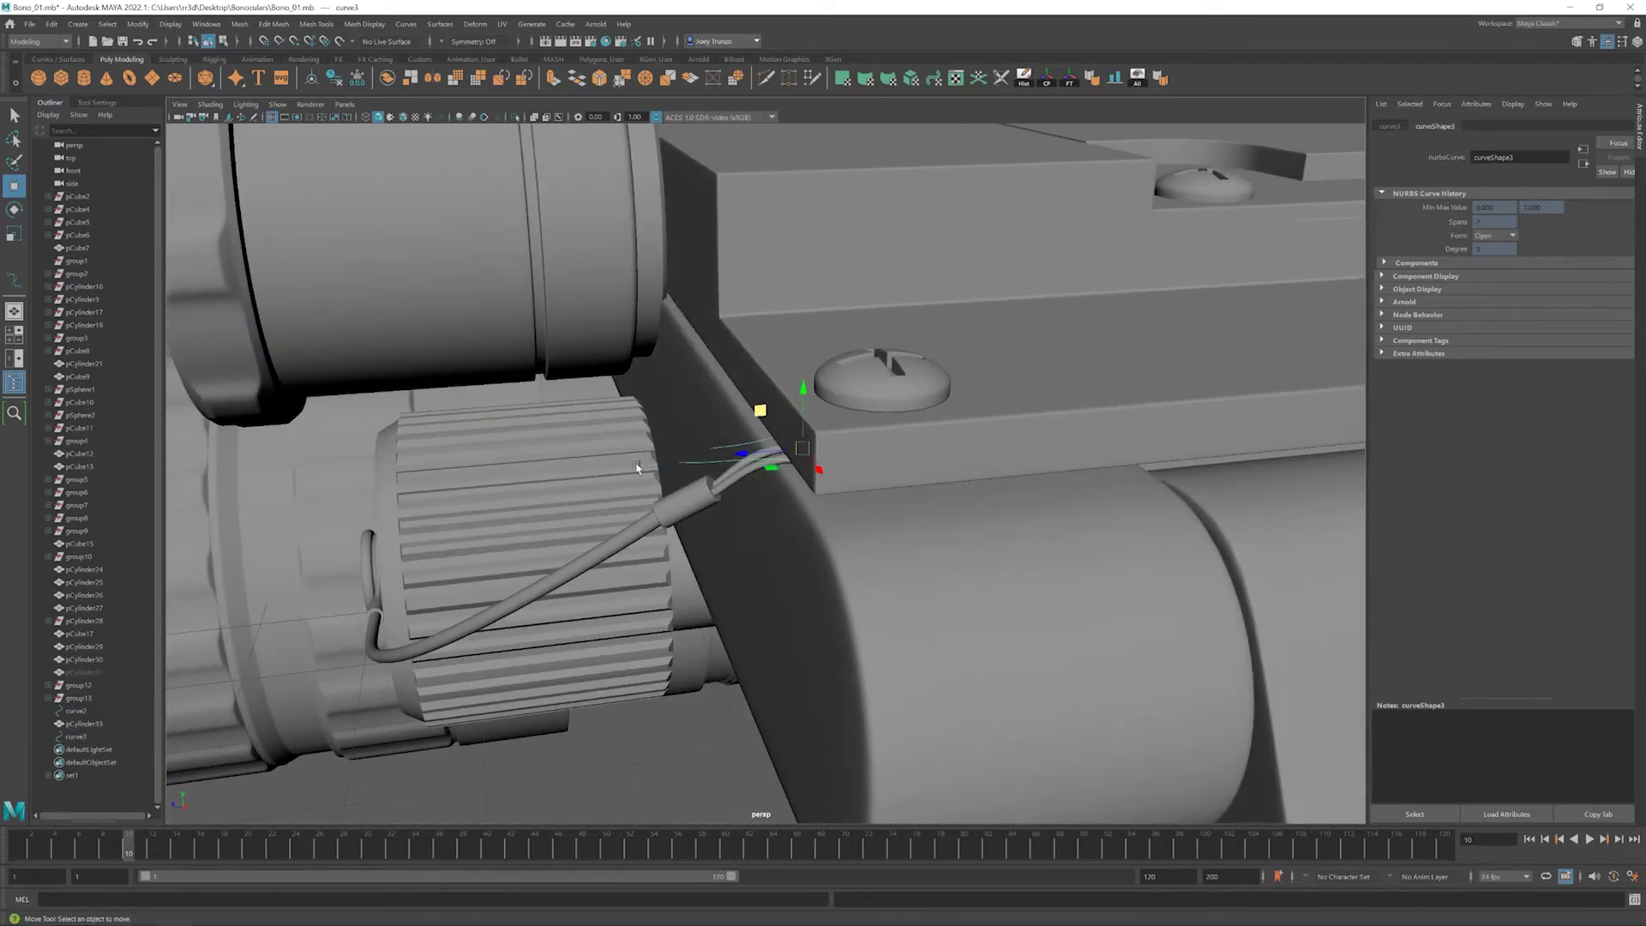
pyautogui.moveTo(672, 456); pyautogui.dragTo(664, 518)
pyautogui.press('r')
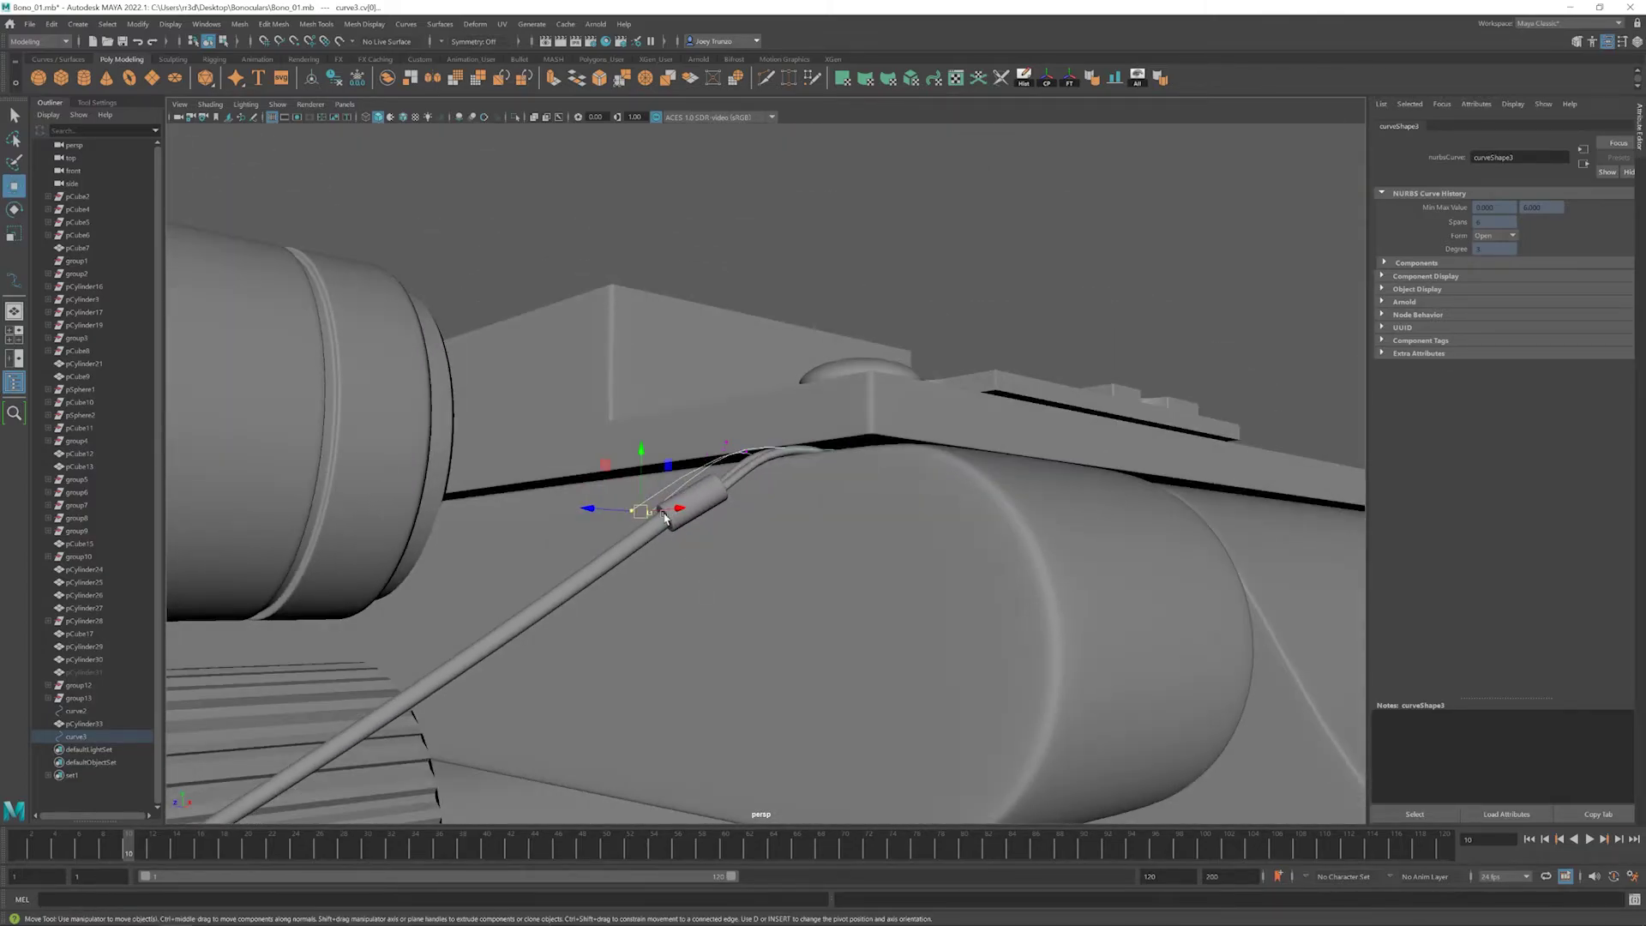
pyautogui.keyDown('alt'); pyautogui.moveTo(644, 461); pyautogui.dragTo(716, 466); pyautogui.keyUp('alt')
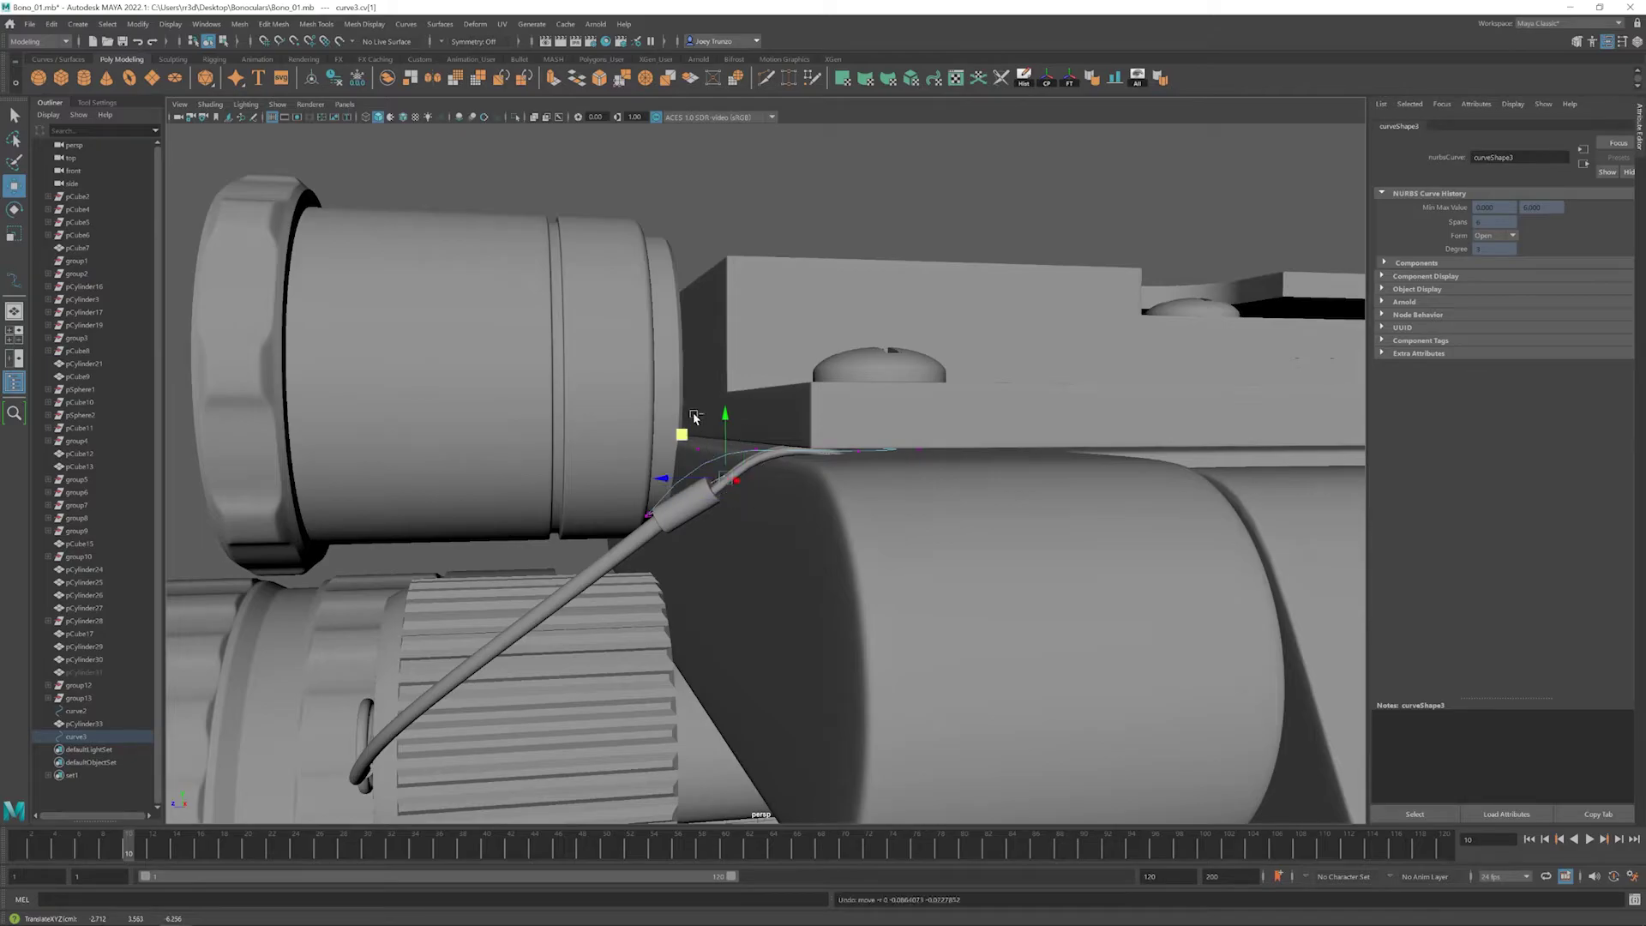
pyautogui.keyDown('alt'); pyautogui.moveTo(703, 461); pyautogui.dragTo(738, 480); pyautogui.keyUp('alt')
pyautogui.click(736, 461)
pyautogui.click(723, 470)
pyautogui.moveTo(738, 480); pyautogui.dragTo(780, 375, button='right')
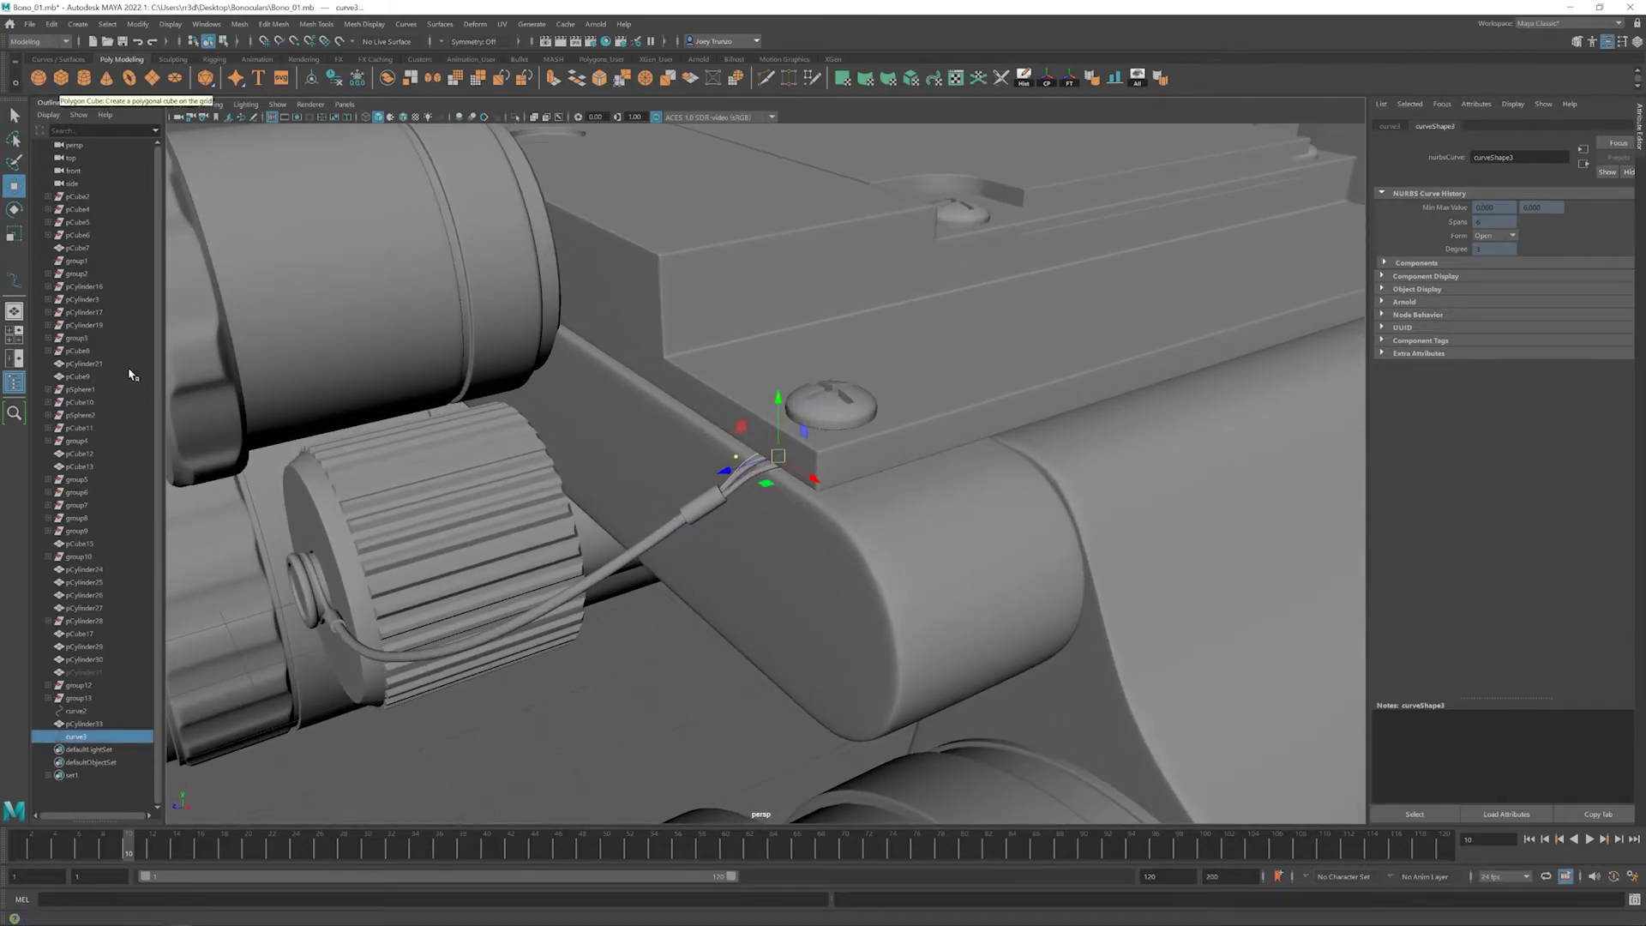
# - Create a polygon cylinder, scale it to strand thickness near the ferrule, and keep only its end cap
pyautogui.click(84, 78)
pyautogui.keyDown('shift'); pyautogui.click(746, 463); pyautogui.keyUp('shift')
pyautogui.hotkey('ctrl', 'z')
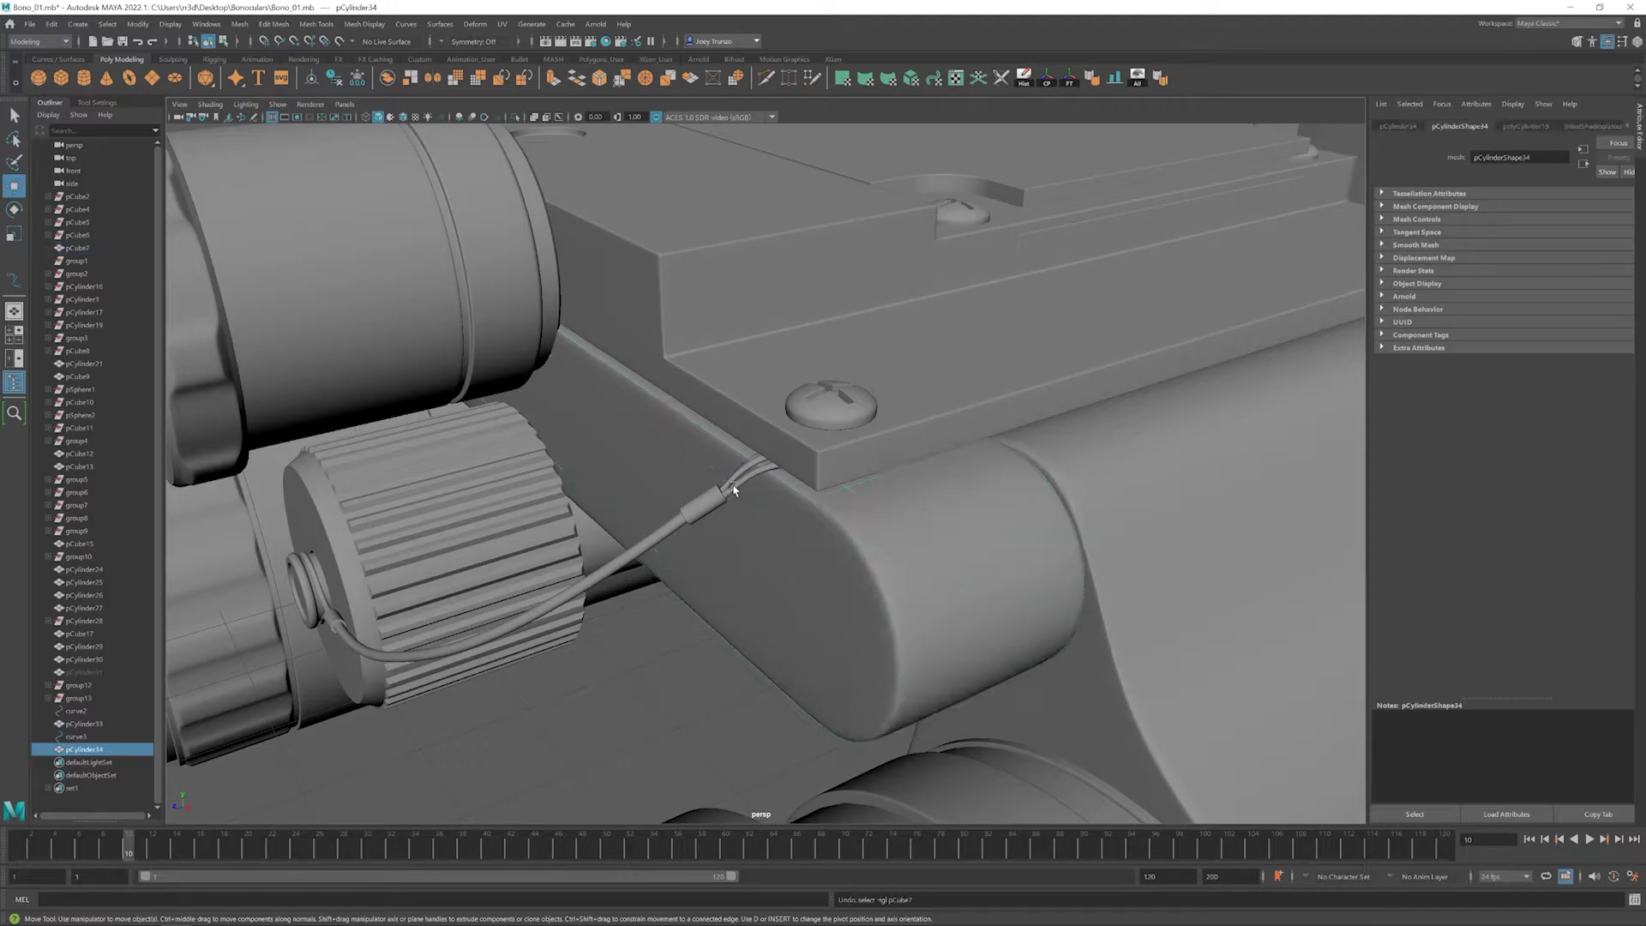
pyautogui.click(1113, 85)
pyautogui.press('e')
pyautogui.moveTo(738, 429); pyautogui.dragTo(471, 493)
pyautogui.press('r')
pyautogui.keyDown('alt'); pyautogui.moveTo(679, 495); pyautogui.dragTo(737, 481); pyautogui.keyUp('alt')
pyautogui.click(671, 549)
pyautogui.moveTo(671, 549); pyautogui.dragTo(737, 470)
pyautogui.keyDown('alt'); pyautogui.moveTo(737, 470); pyautogui.dragTo(678, 506); pyautogui.keyUp('alt')
pyautogui.keyDown('alt'); pyautogui.moveTo(802, 469); pyautogui.dragTo(905, 525); pyautogui.keyUp('alt')
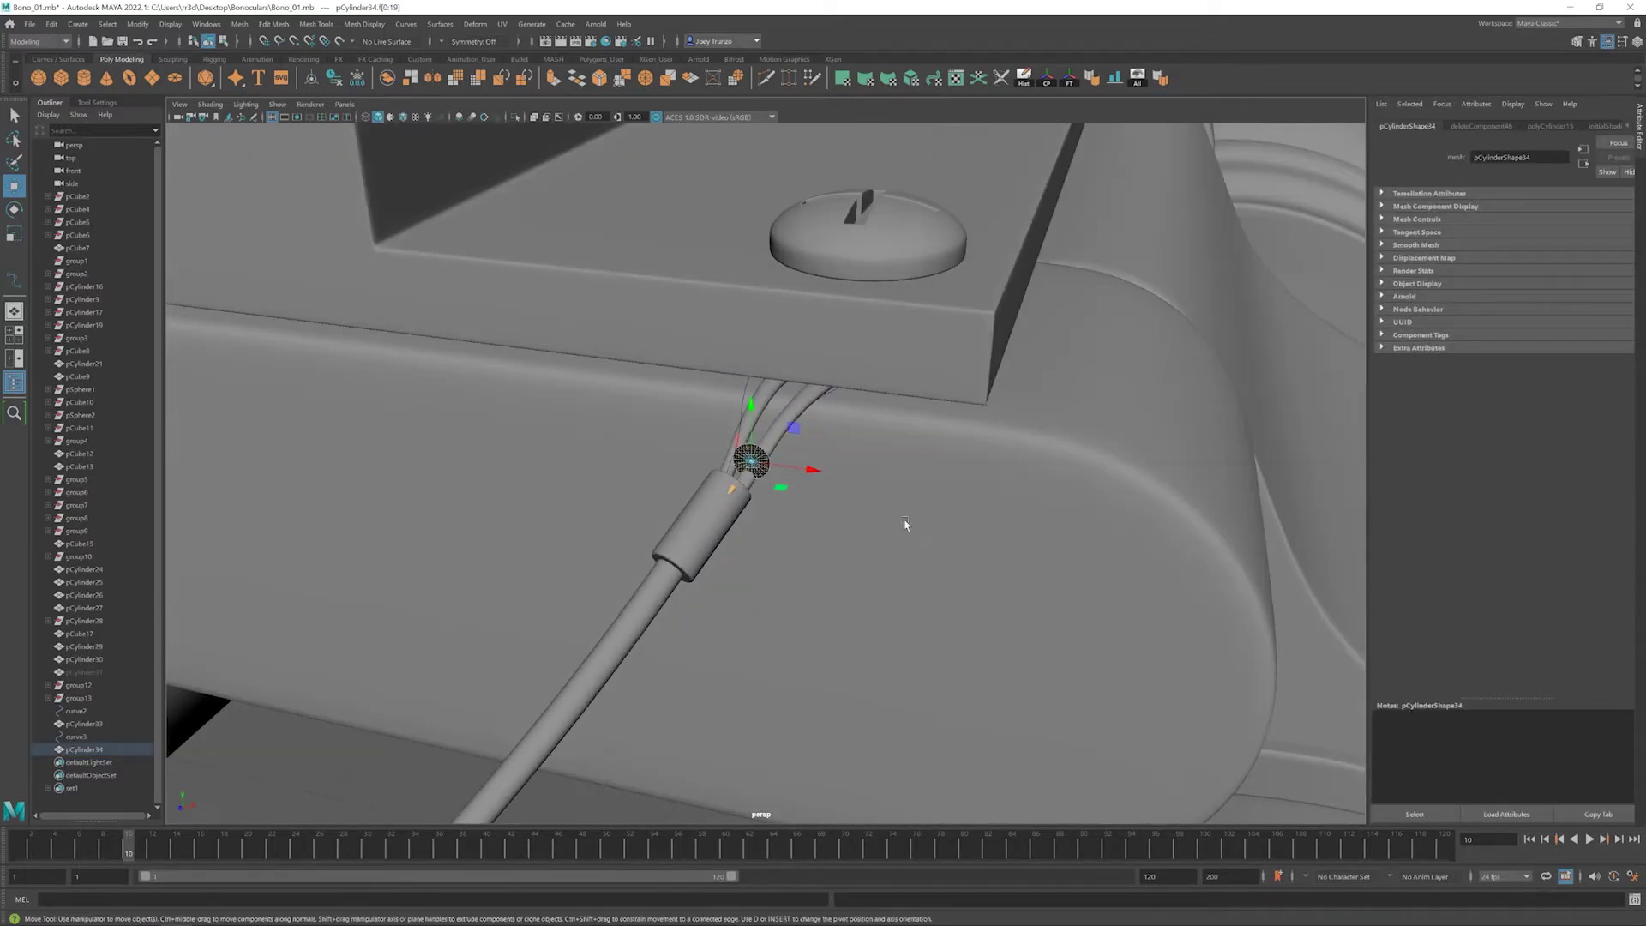
# - Move and rotate the cap disc onto the start of the housing loop curve, square to its direction
pyautogui.press('w')
pyautogui.keyDown('alt'); pyautogui.moveTo(744, 464); pyautogui.dragTo(823, 403); pyautogui.keyUp('alt')
pyautogui.press('e')
pyautogui.press('e')
pyautogui.press('w')
# - Extrude the cap face along the curve to form the new housing cord loop
pyautogui.click(781, 396)
pyautogui.click(823, 390)
pyautogui.click(273, 23)
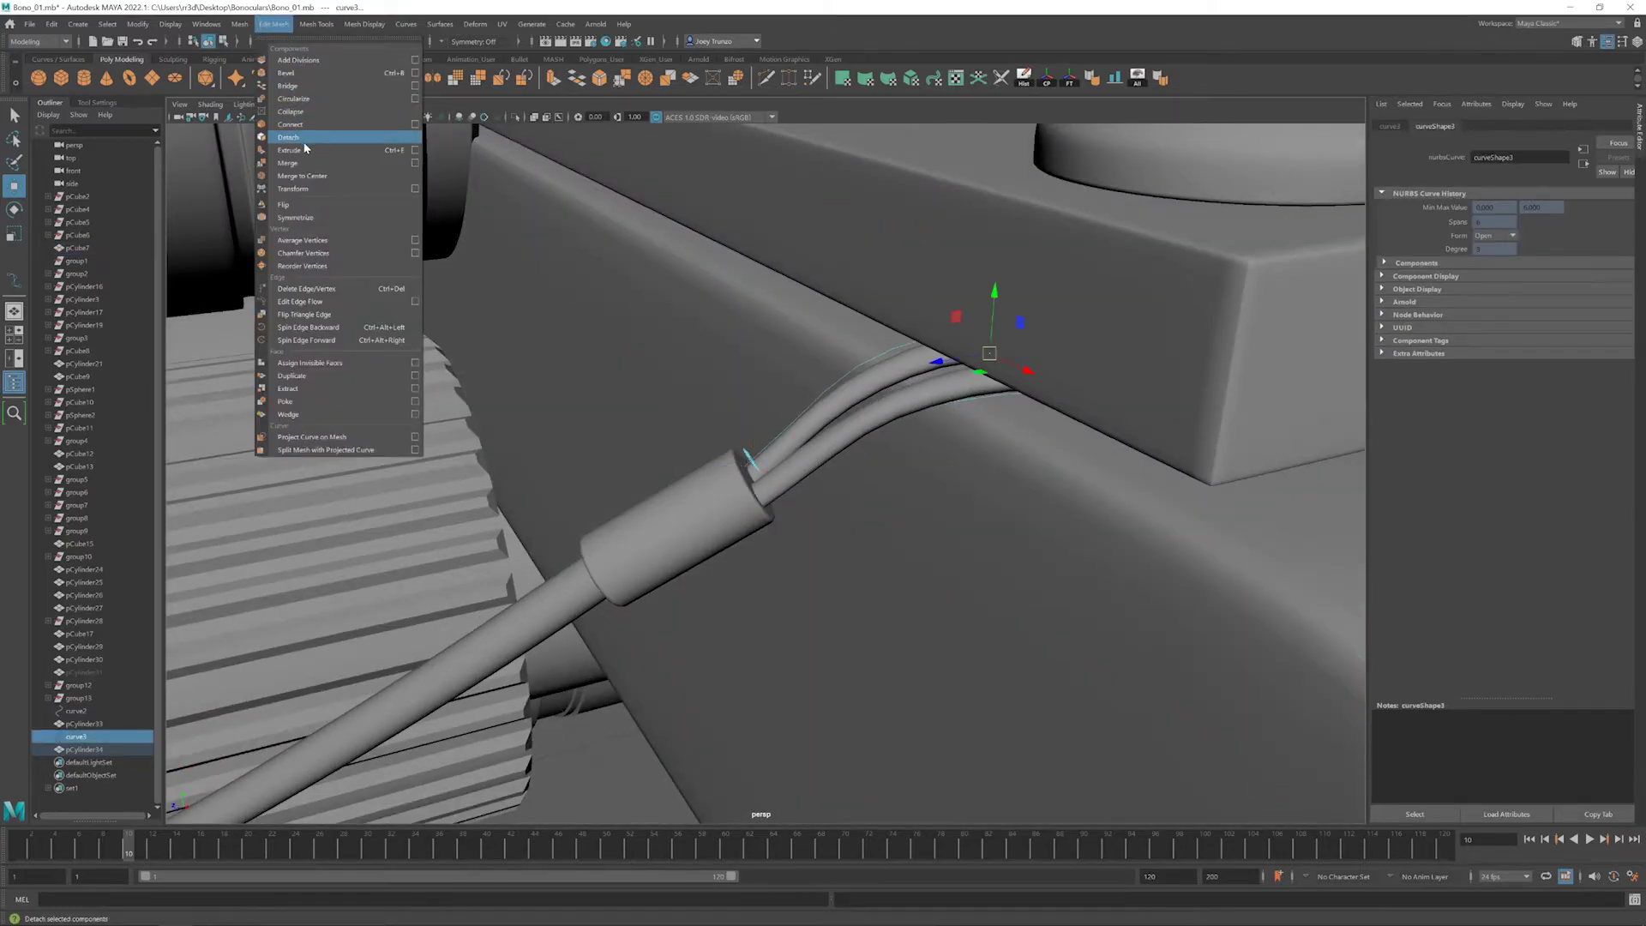
pyautogui.click(304, 150)
pyautogui.keyDown('alt'); pyautogui.moveTo(955, 526); pyautogui.dragTo(733, 495); pyautogui.keyUp('alt')
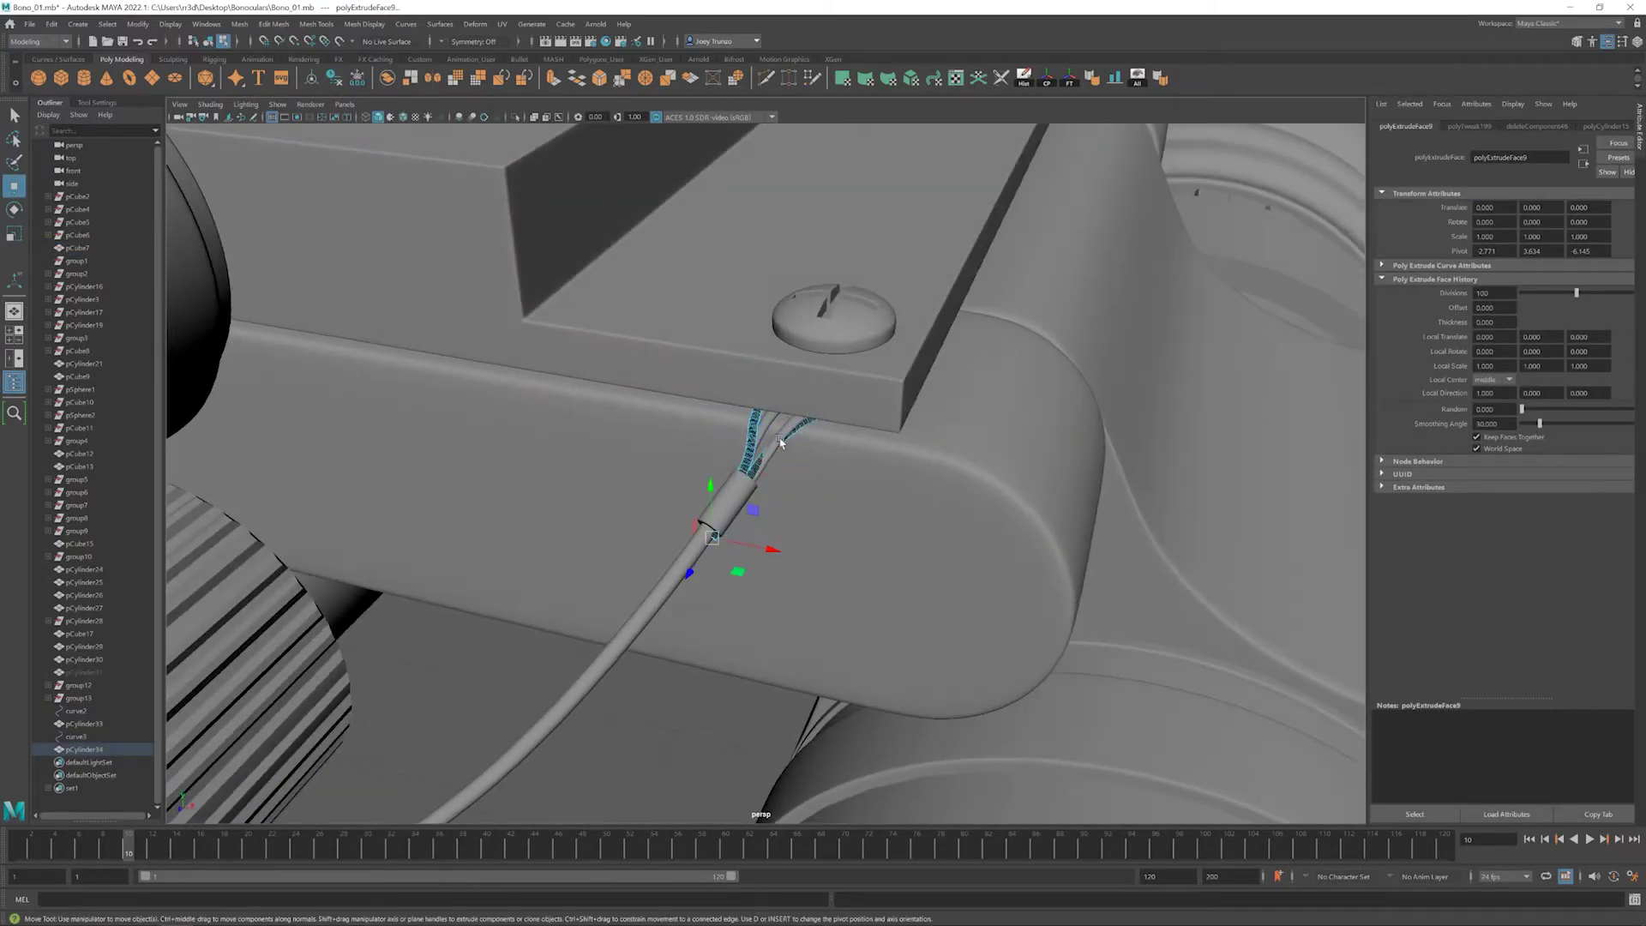
# - Hide the old torus loop at the housing and reverse the normals of the extruded loop
pyautogui.click(786, 434)
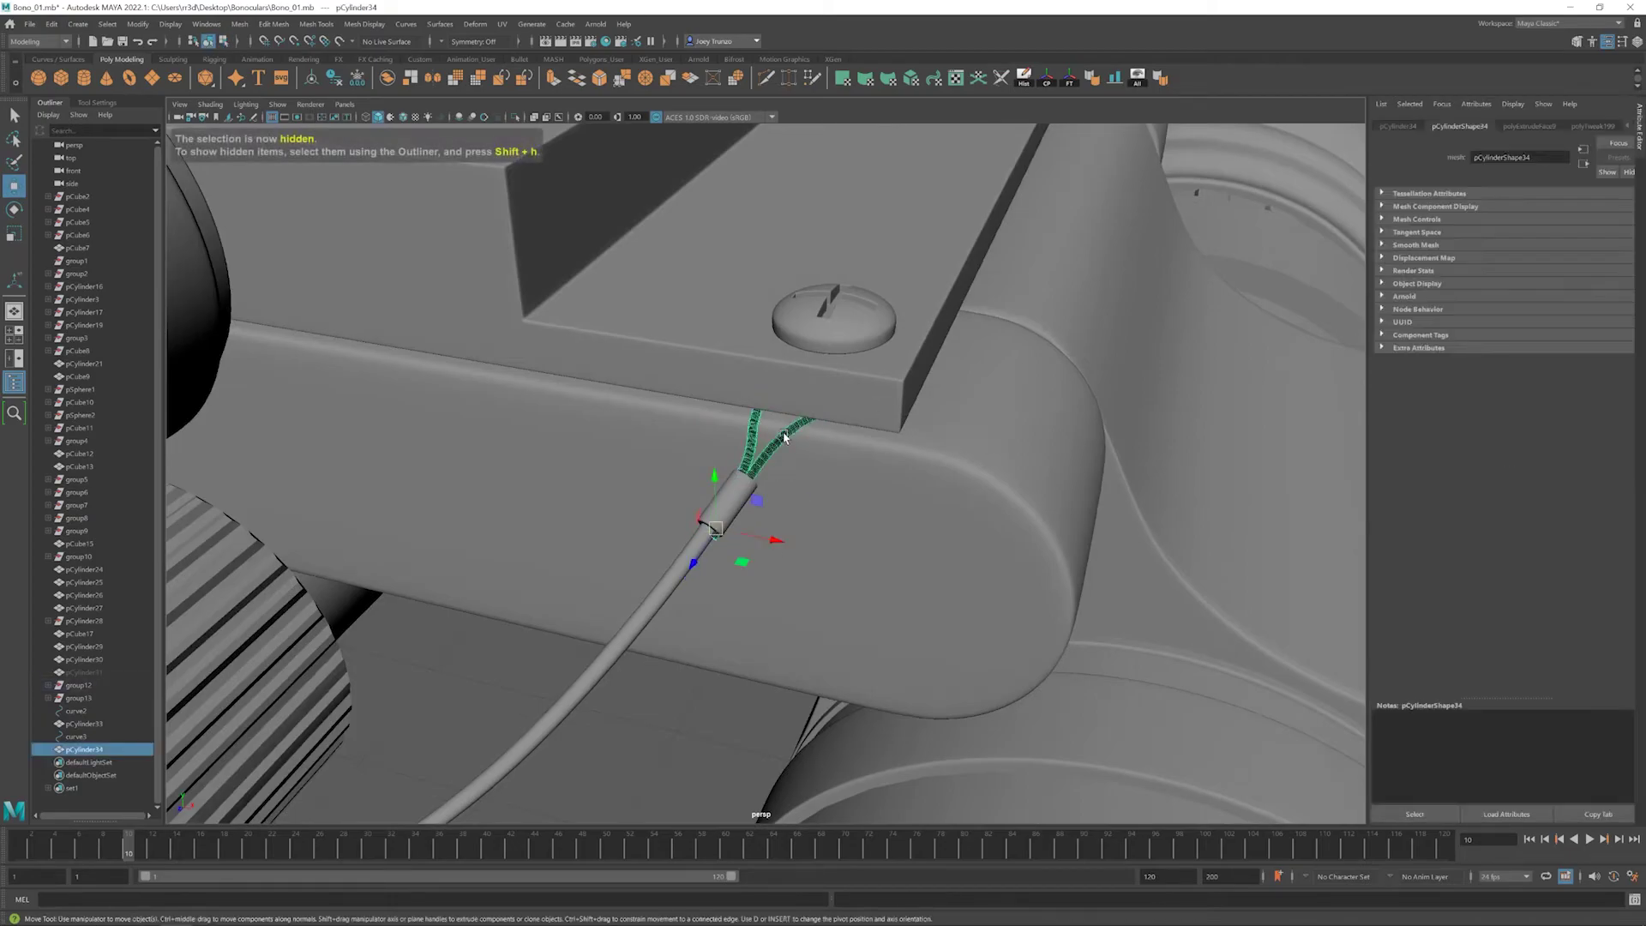
pyautogui.moveTo(785, 434); pyautogui.dragTo(781, 476, button='right')
pyautogui.click(440, 23)
pyautogui.moveTo(477, 24)
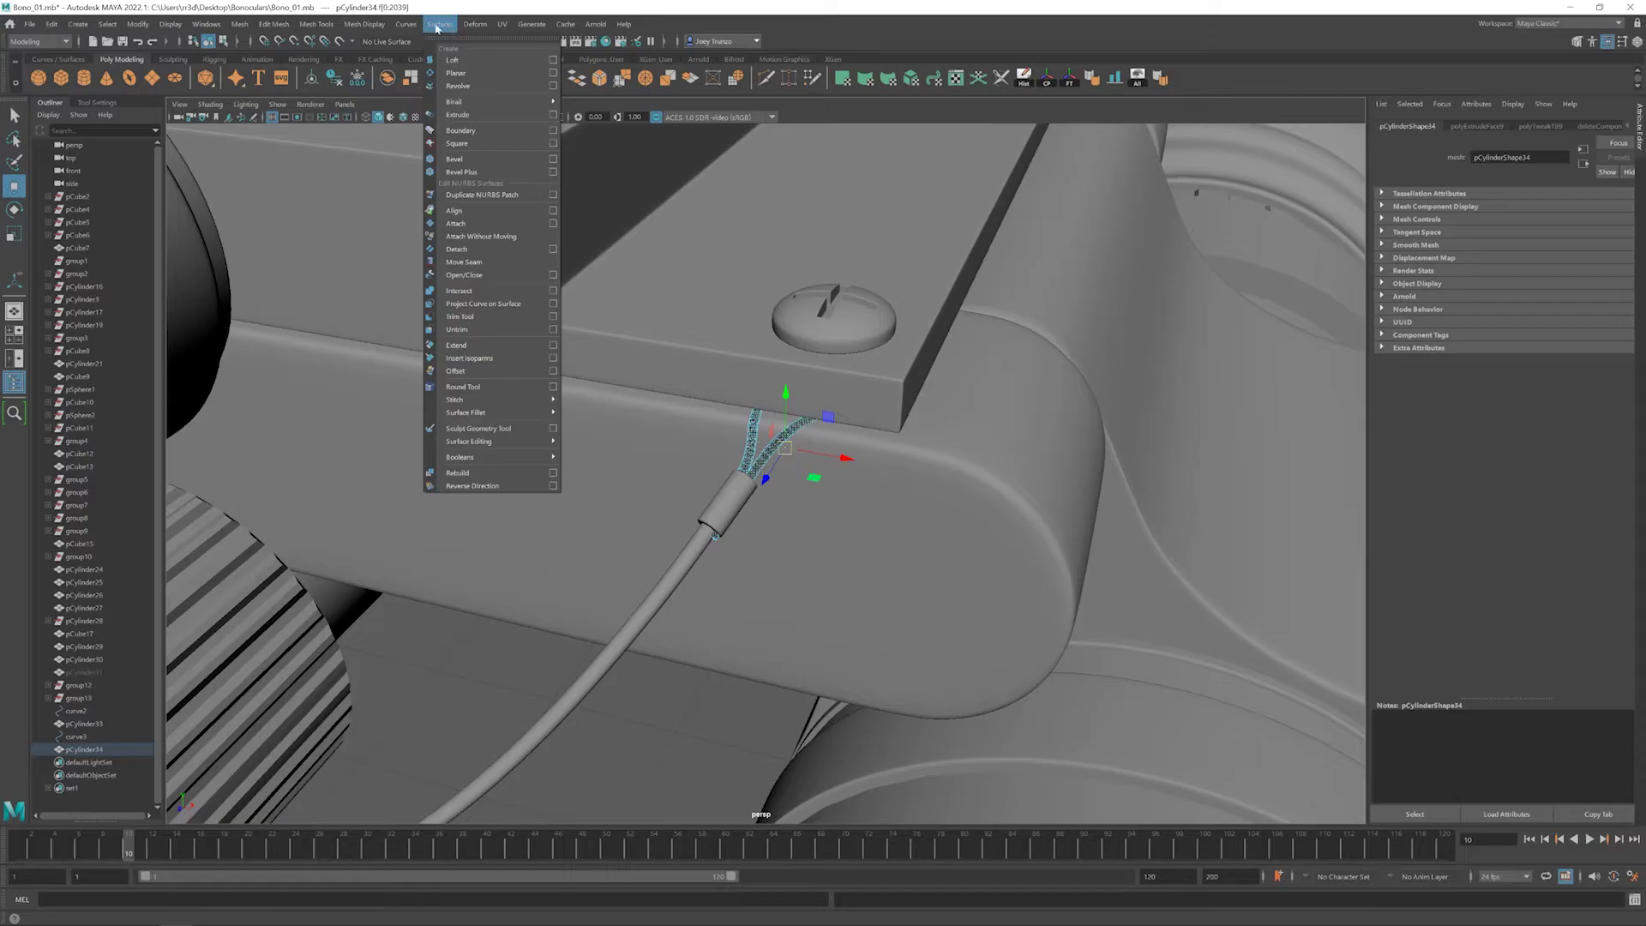
pyautogui.click(814, 378)
# - Slide the housing ferrule down the cord, away from the top plate, to expose more of the loop's strands
pyautogui.keyDown('alt'); pyautogui.moveTo(782, 607); pyautogui.dragTo(677, 533); pyautogui.keyUp('alt')
pyautogui.click(717, 490)
pyautogui.moveTo(698, 522); pyautogui.dragTo(683, 555)
pyautogui.press('w')
pyautogui.click(729, 600)
# - Delete the overlong faces on the loop strand just above the ferrule
pyautogui.rightClick(725, 483)
pyautogui.click(722, 511)
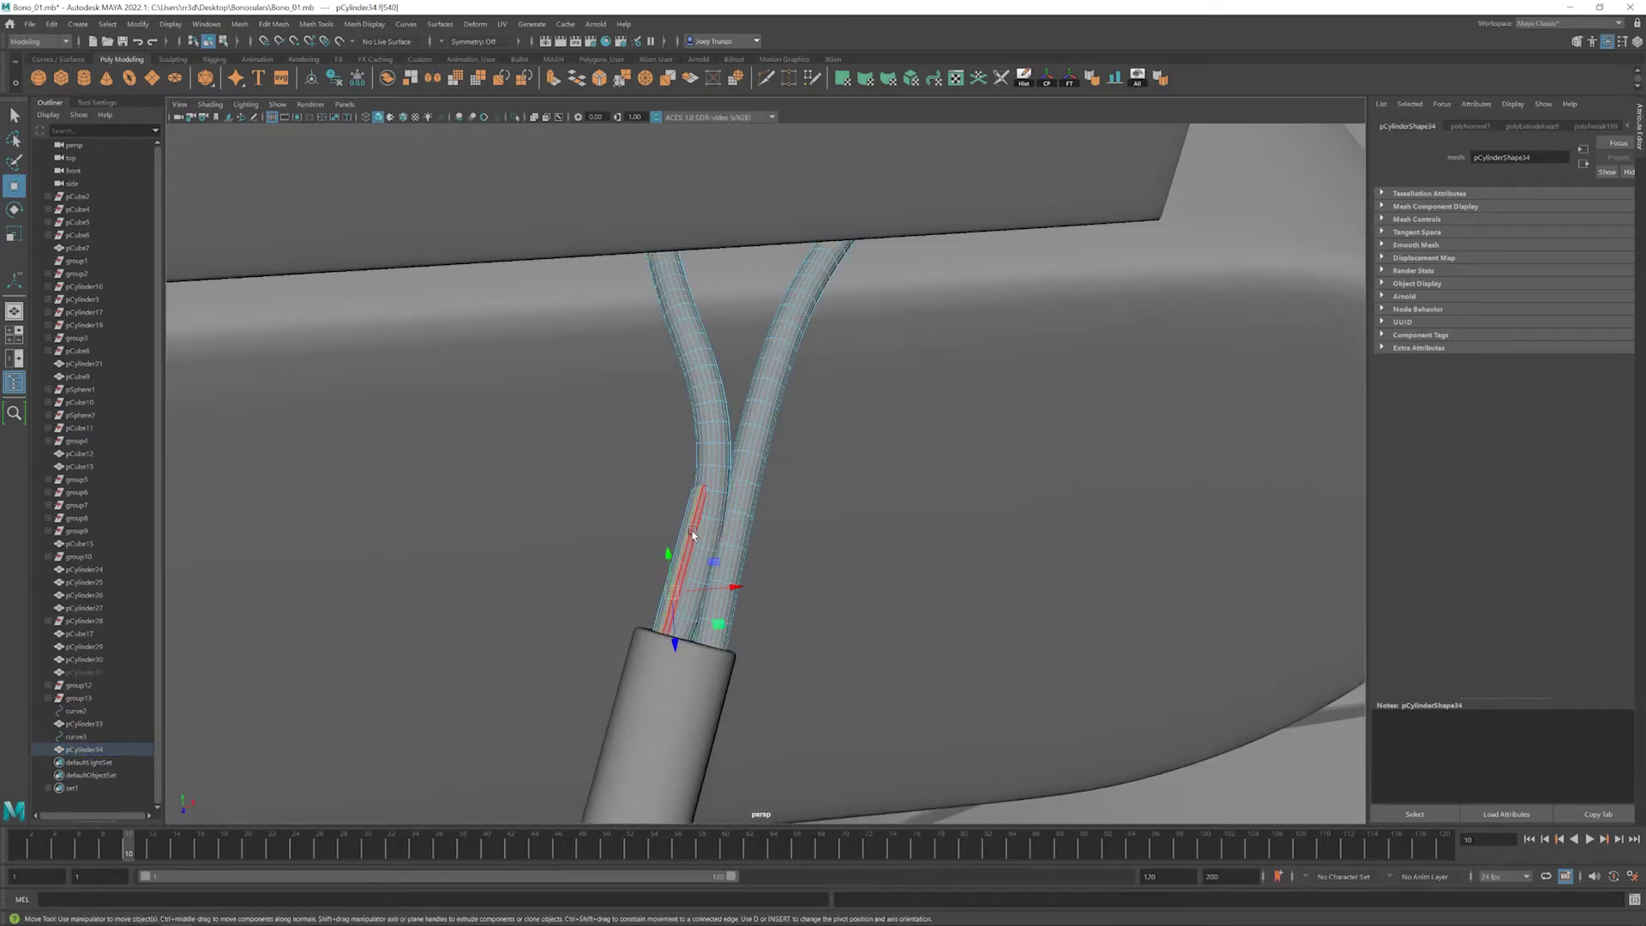
pyautogui.press('Delete')
pyautogui.keyDown('alt'); pyautogui.moveTo(687, 533); pyautogui.dragTo(723, 452); pyautogui.keyUp('alt')
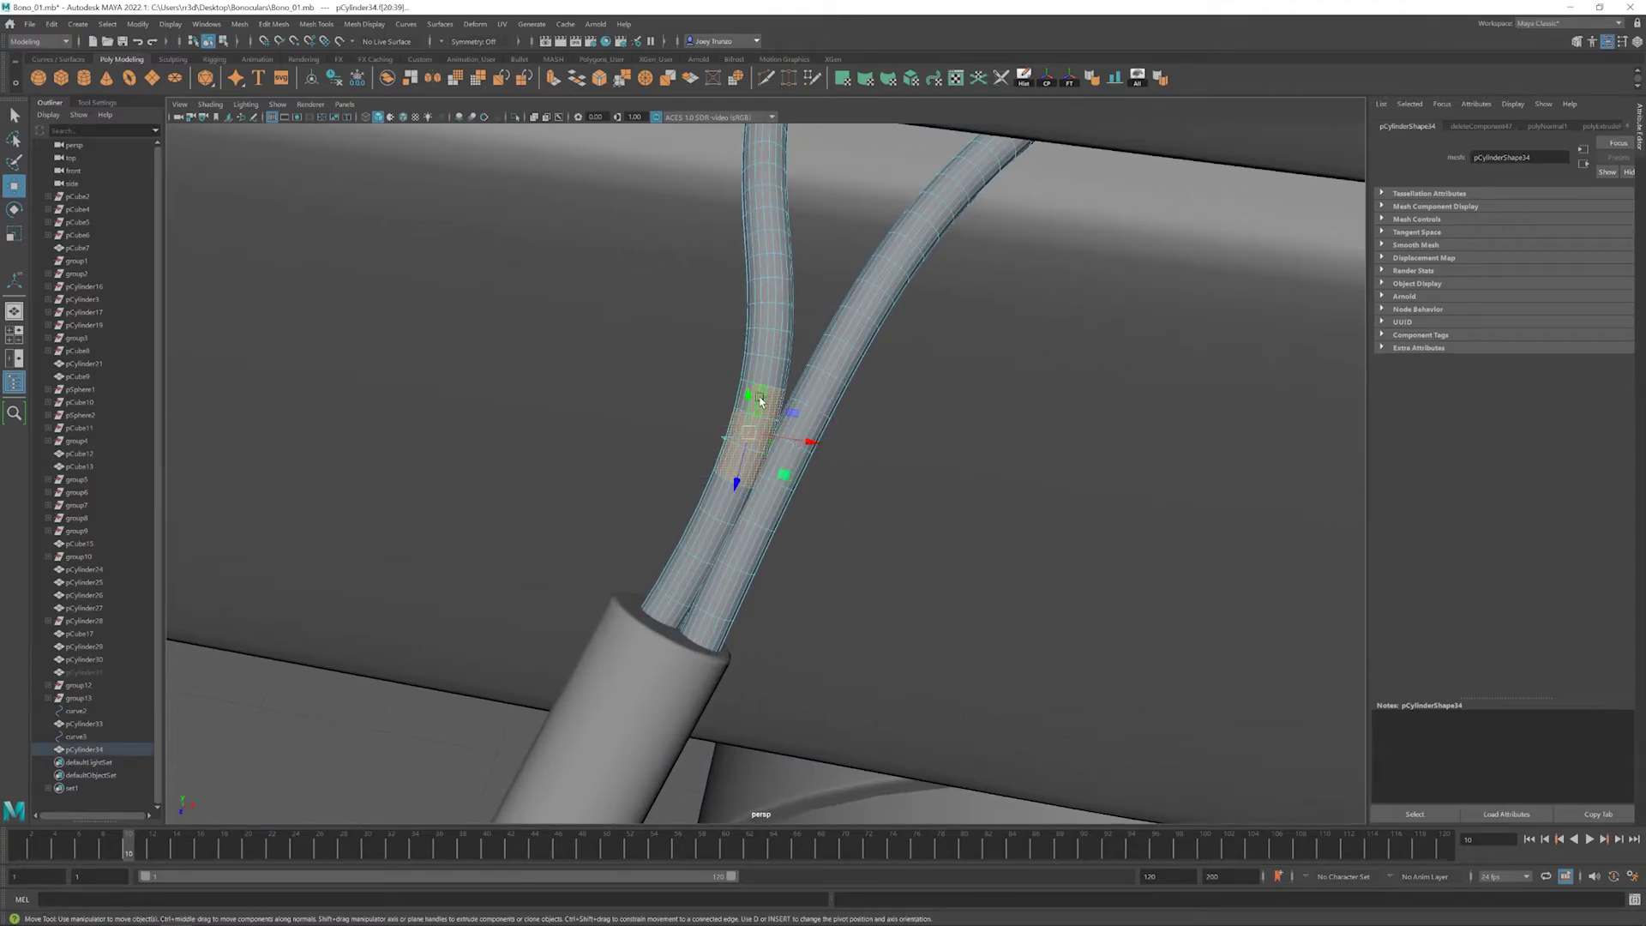
pyautogui.keyDown('alt'); pyautogui.moveTo(715, 482); pyautogui.dragTo(681, 521); pyautogui.keyUp('alt')
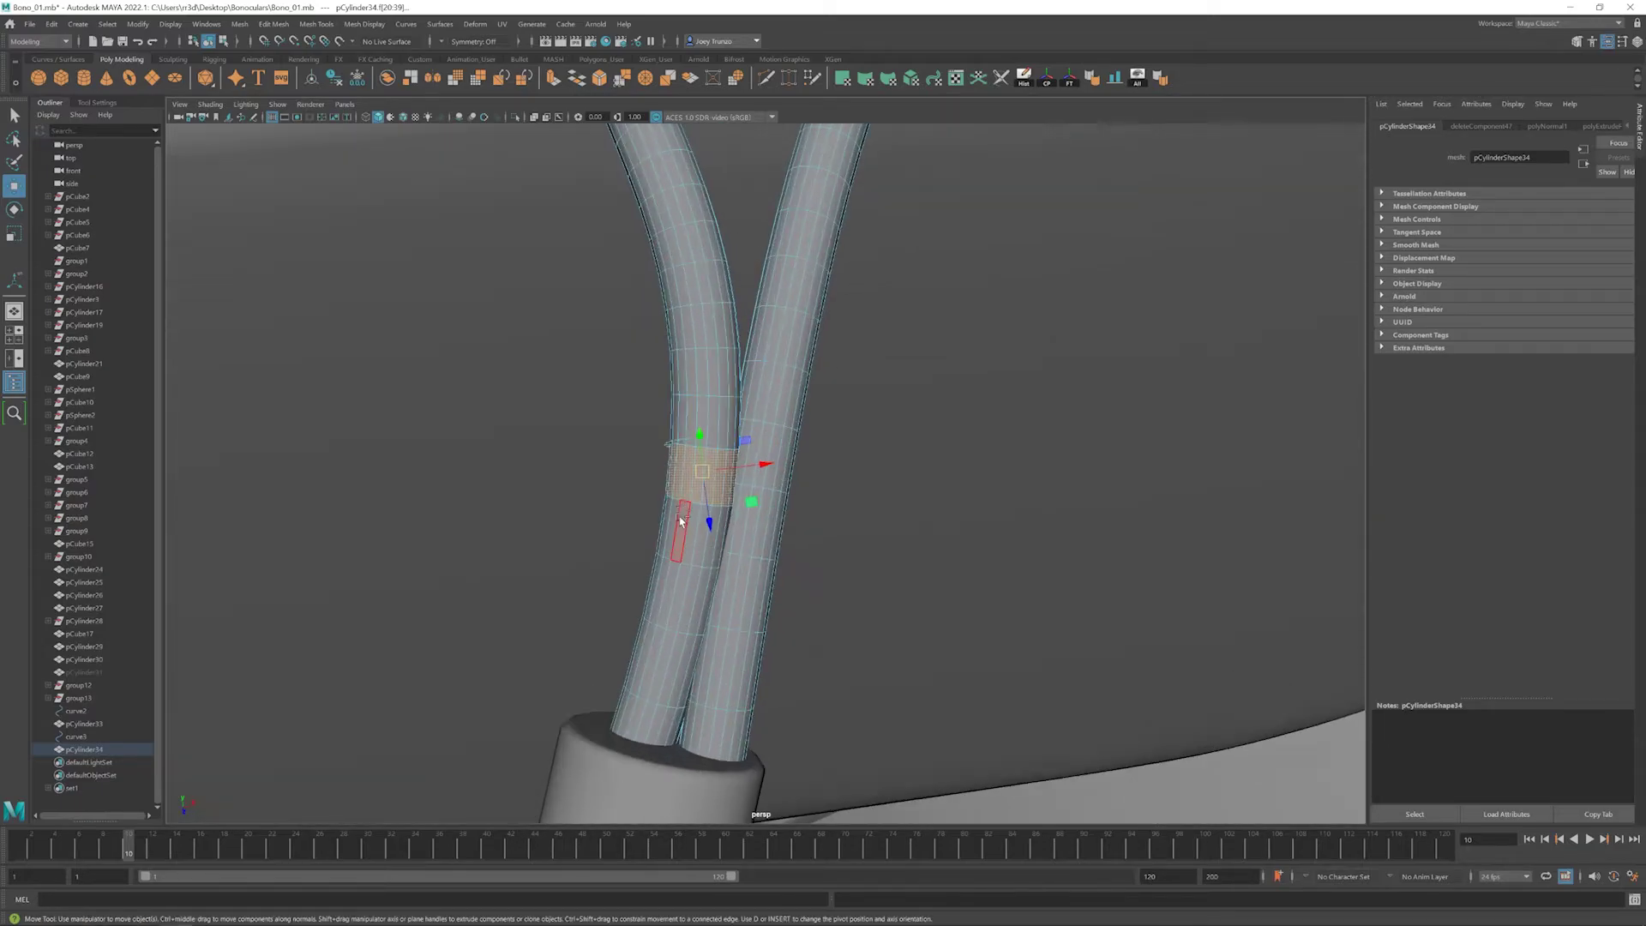
# - Rotate and move the housing ferrule to line up with the loop's two strands and the main cord
pyautogui.press('F8')
pyautogui.keyDown('alt'); pyautogui.moveTo(798, 563); pyautogui.dragTo(747, 553, button='right'); pyautogui.keyUp('alt')
pyautogui.click(747, 553)
pyautogui.press('e')
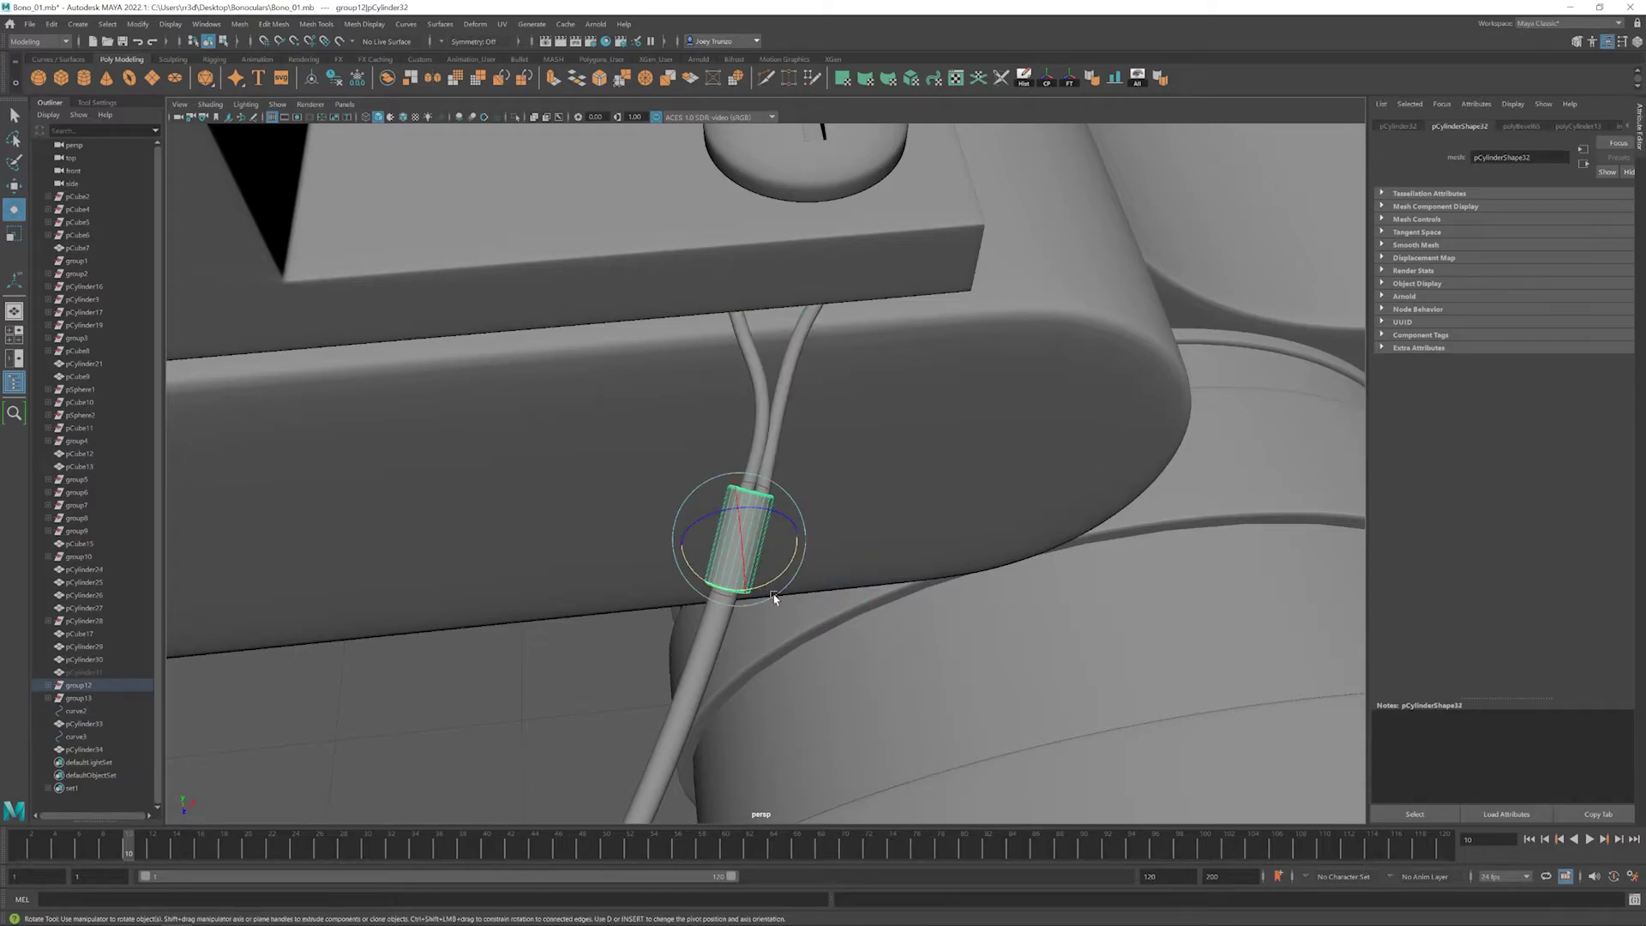
pyautogui.press('w')
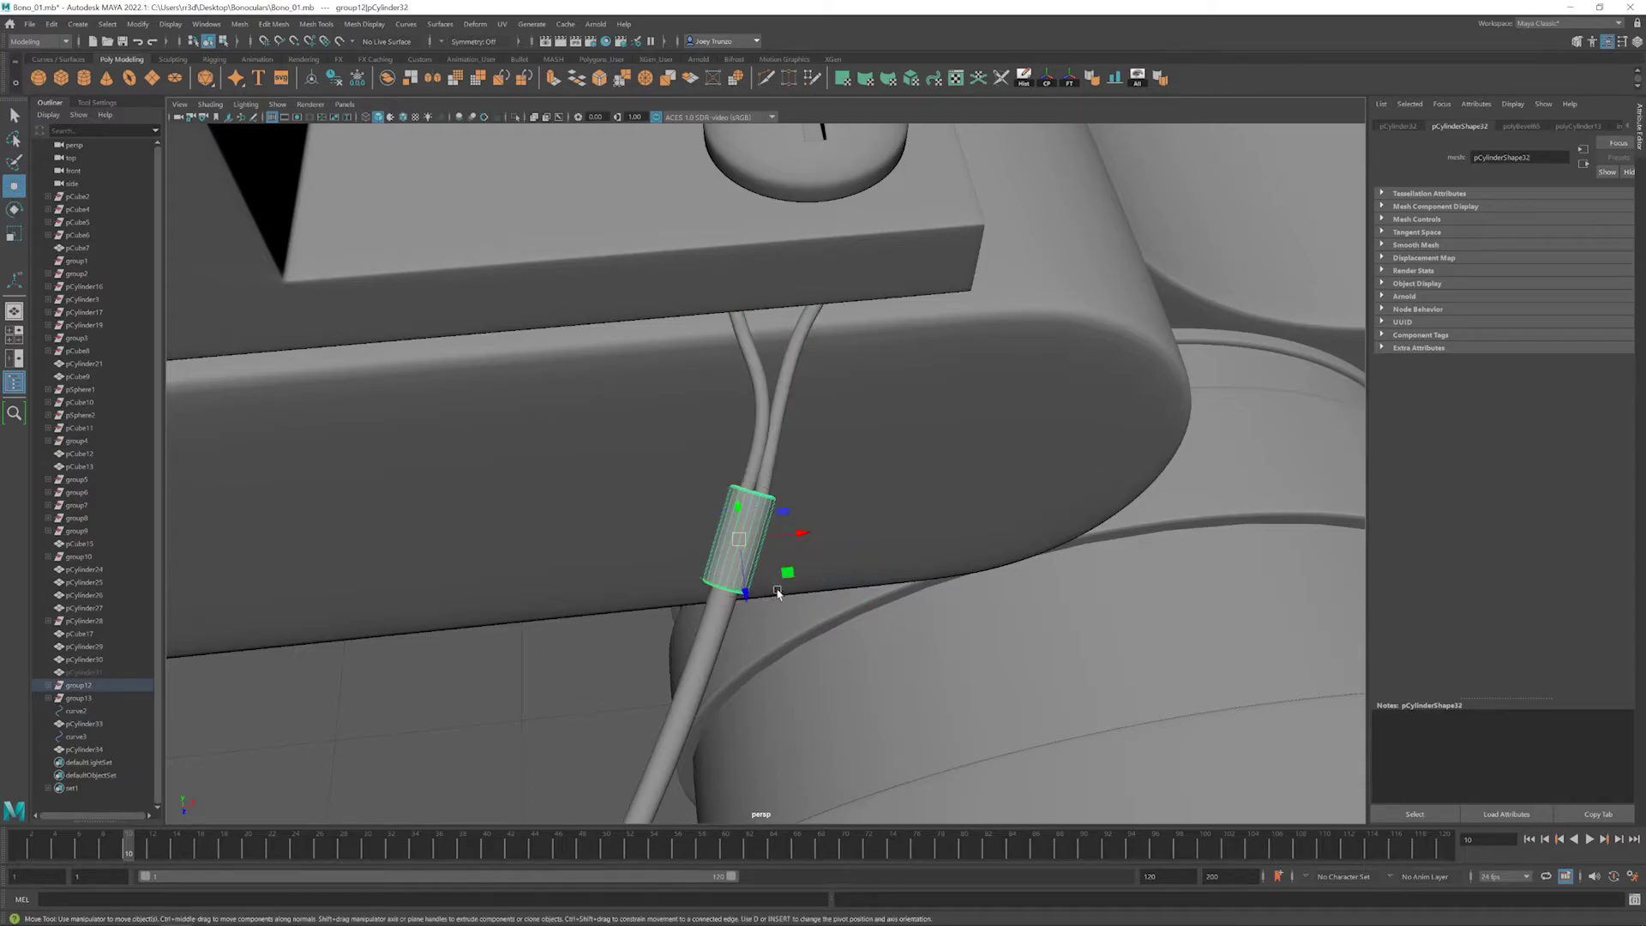
pyautogui.keyDown('alt'); pyautogui.moveTo(796, 535); pyautogui.dragTo(669, 535, button='right'); pyautogui.keyUp('alt')
pyautogui.keyDown('alt'); pyautogui.moveTo(669, 535); pyautogui.dragTo(600, 515); pyautogui.keyUp('alt')
pyautogui.click(686, 694)
pyautogui.keyDown('alt'); pyautogui.moveTo(686, 695); pyautogui.dragTo(601, 600, button='right'); pyautogui.keyUp('alt')
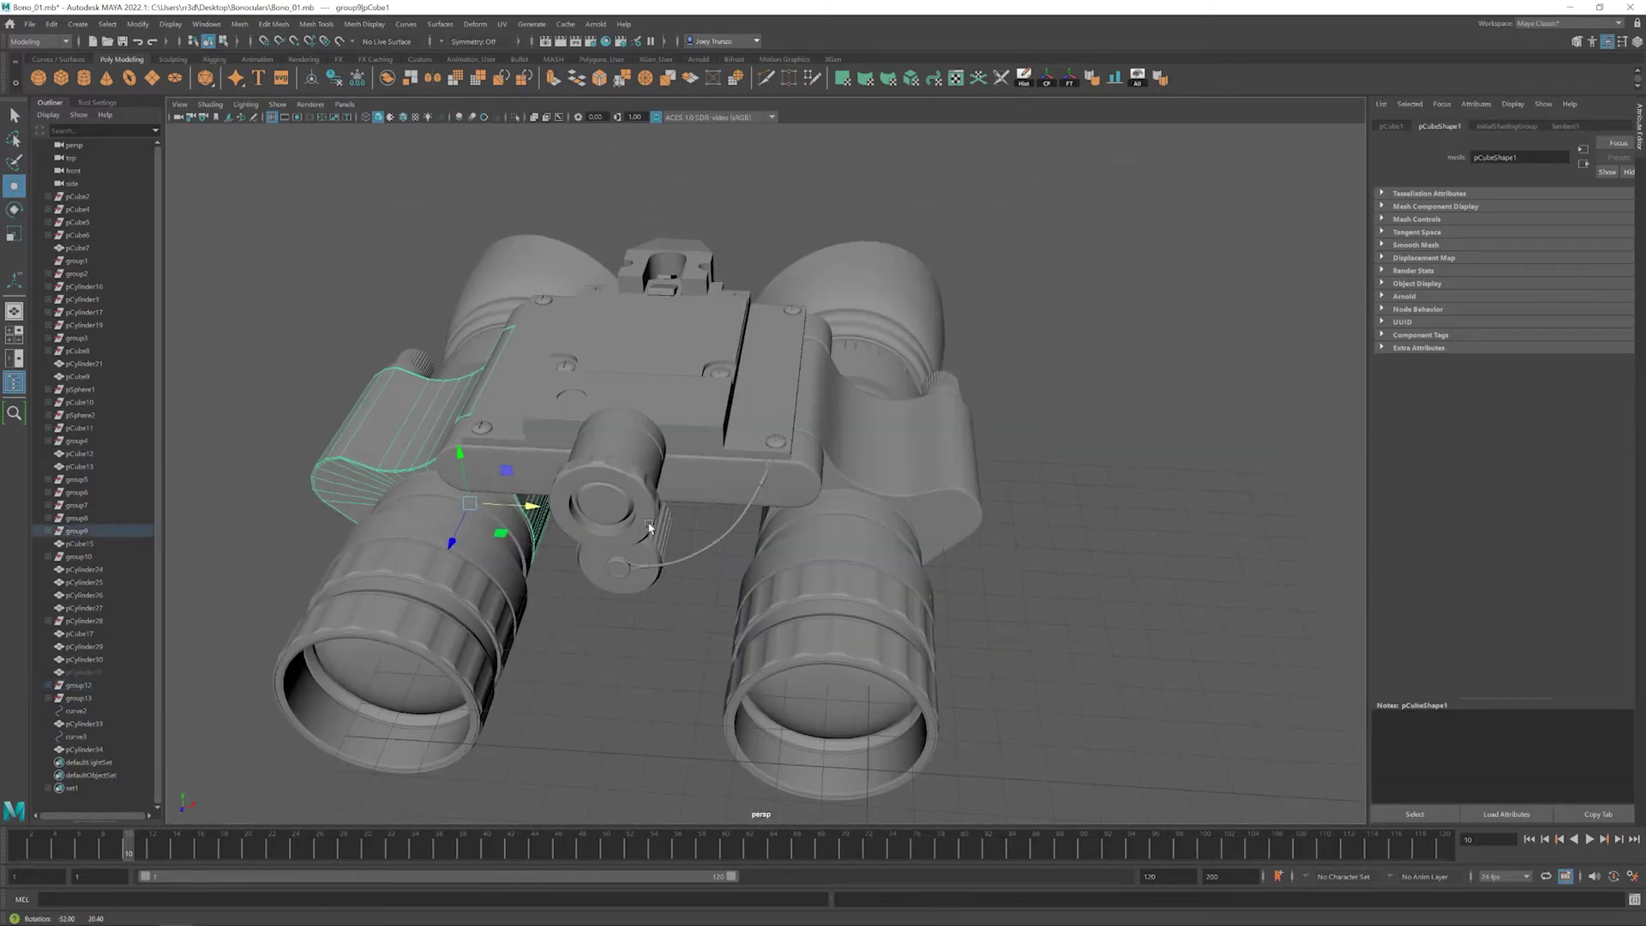
# - Move the upper faces of the housing loop's strand with soft selection to adjust where it passes under the top plate
pyautogui.keyDown('alt'); pyautogui.moveTo(600, 600); pyautogui.dragTo(767, 487); pyautogui.keyUp('alt')
pyautogui.scroll(6, 808, 487)
pyautogui.moveTo(767, 487); pyautogui.dragTo(813, 476, button='right')
pyautogui.click(790, 444)
pyautogui.press('b')
pyautogui.moveTo(809, 490); pyautogui.dragTo(922, 467)
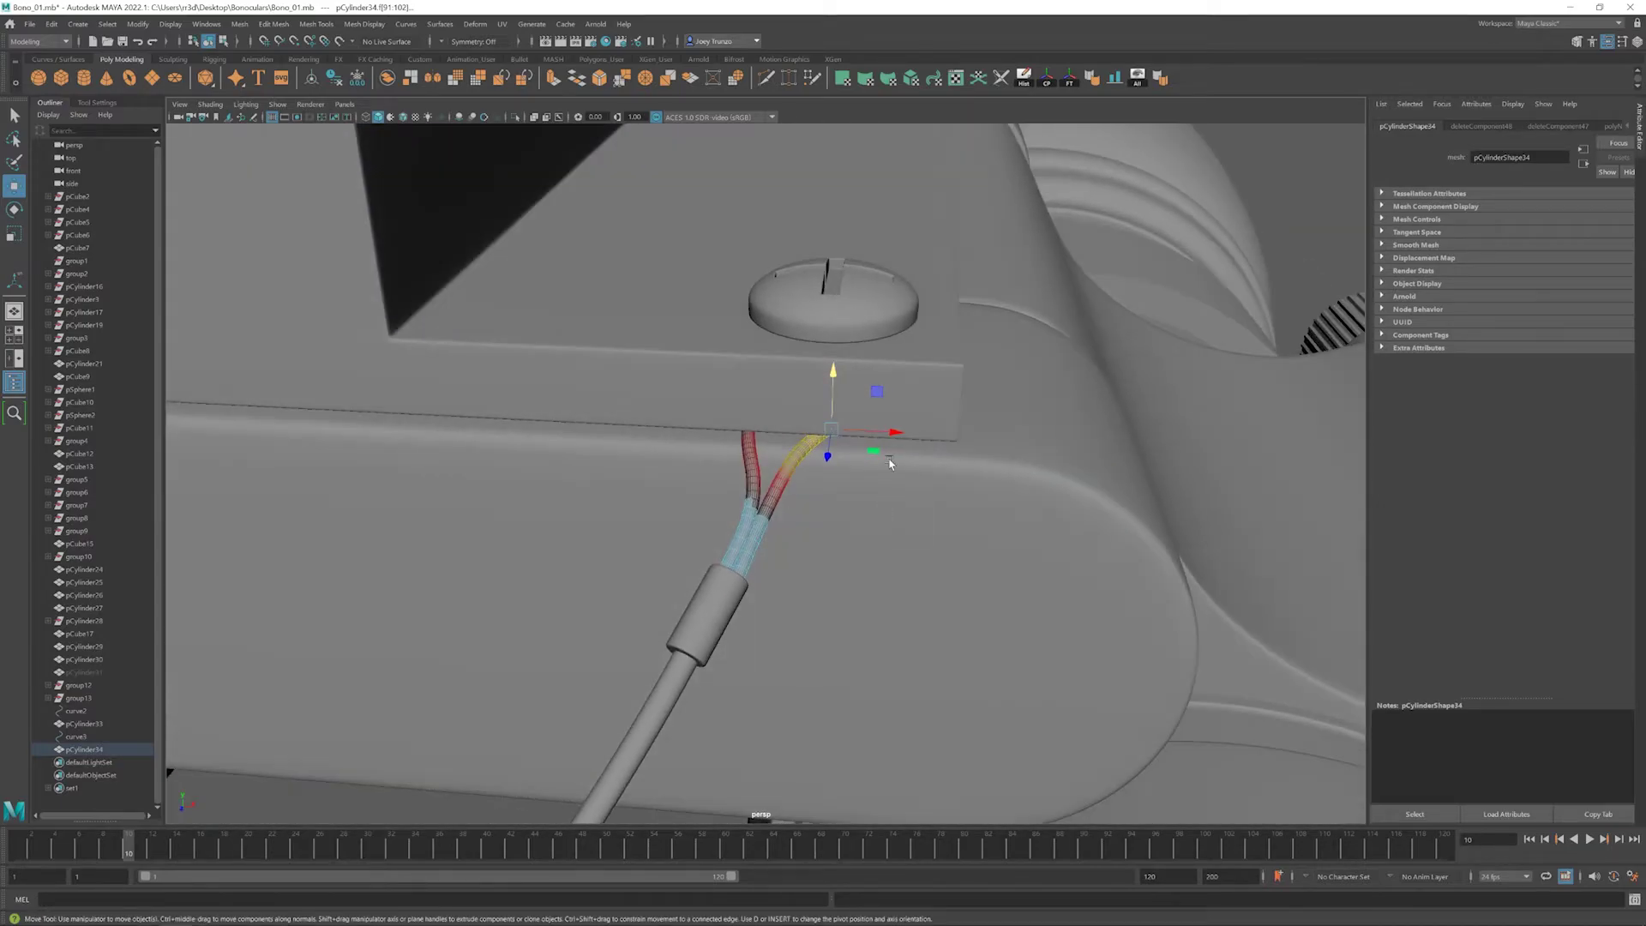
pyautogui.click(1091, 783)
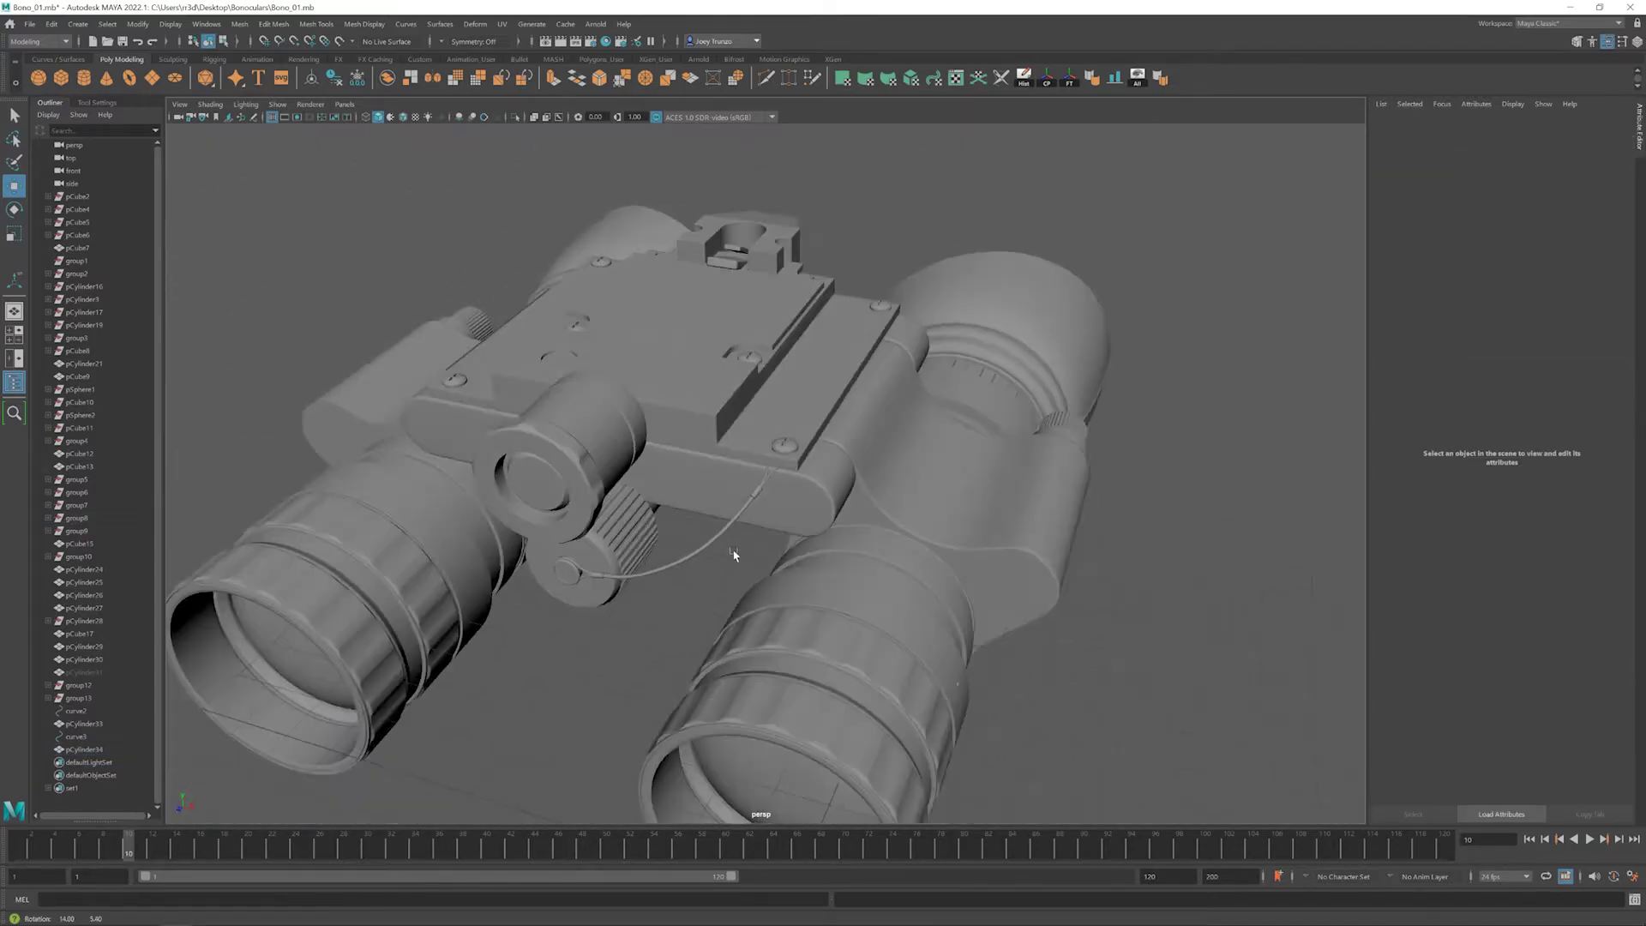
# - Shift the housing ferrule slightly to line up with the cord and loop below the top plate, and save the scene
pyautogui.scroll(5, 713, 573)
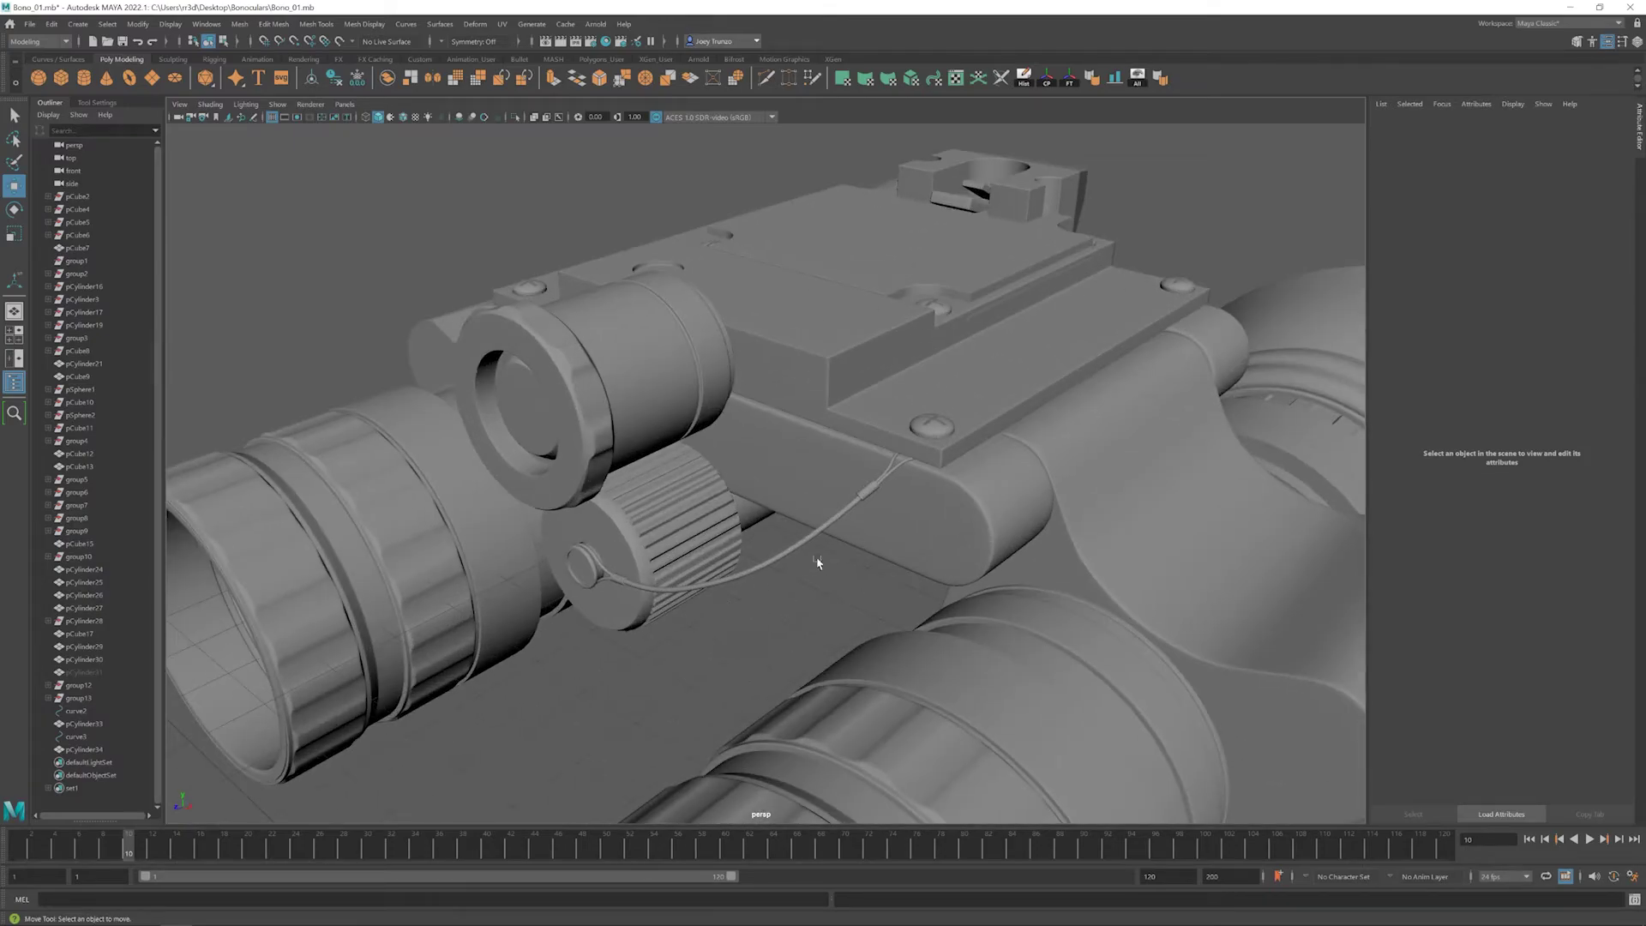
pyautogui.scroll(5, 857, 527)
pyautogui.click(848, 572)
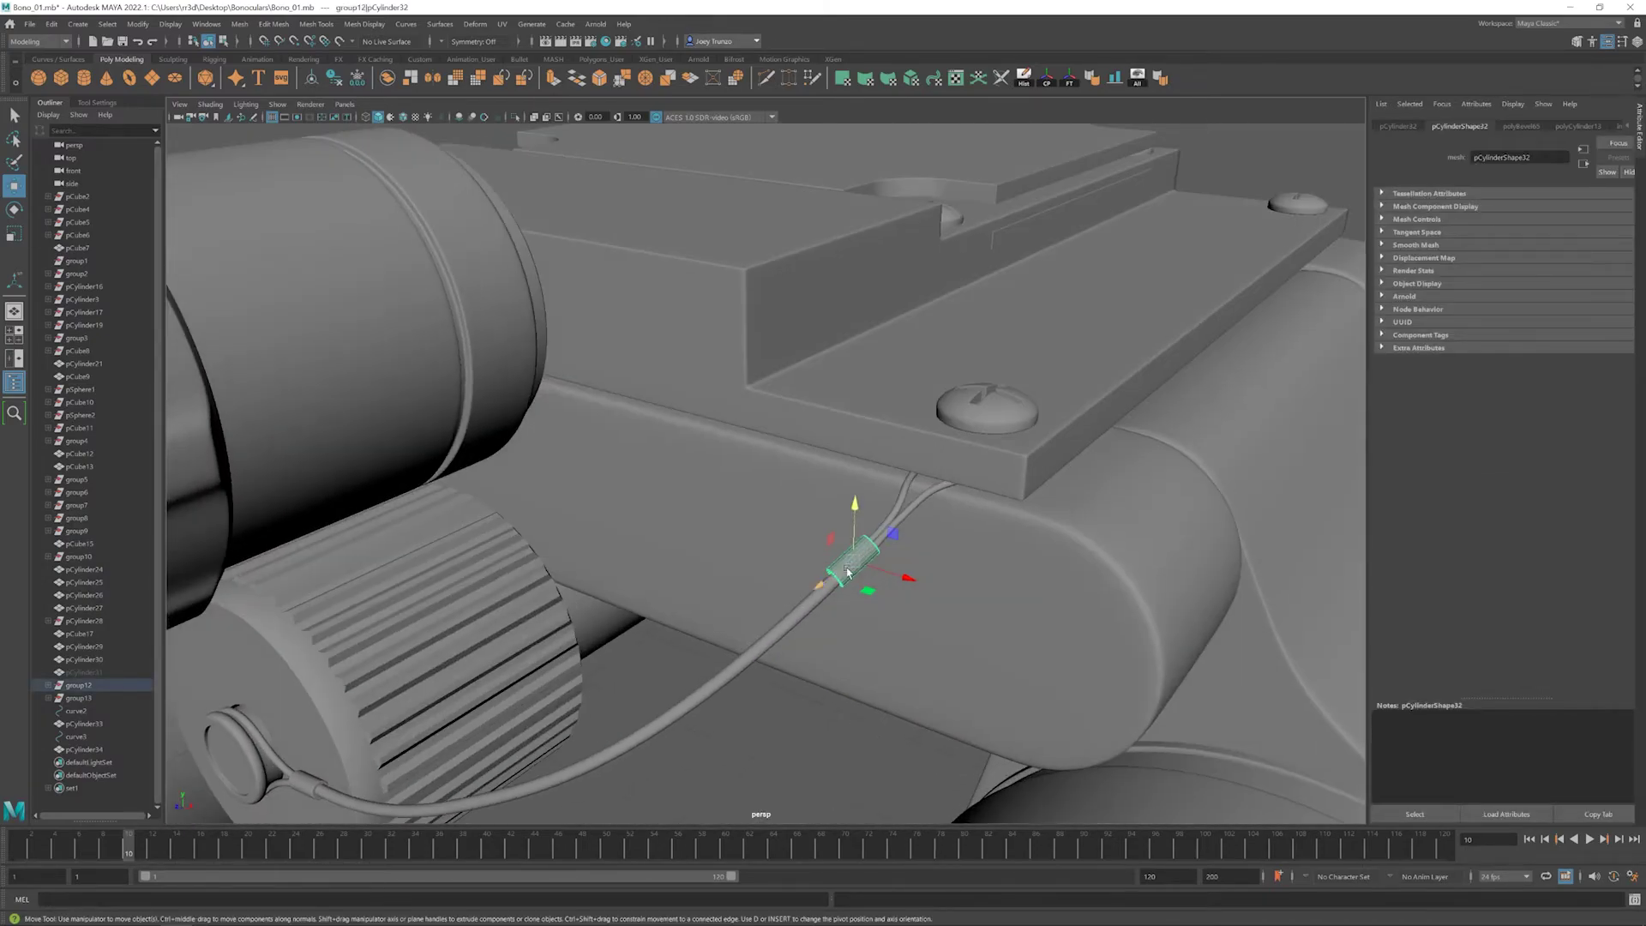
pyautogui.scroll(6, 866, 551)
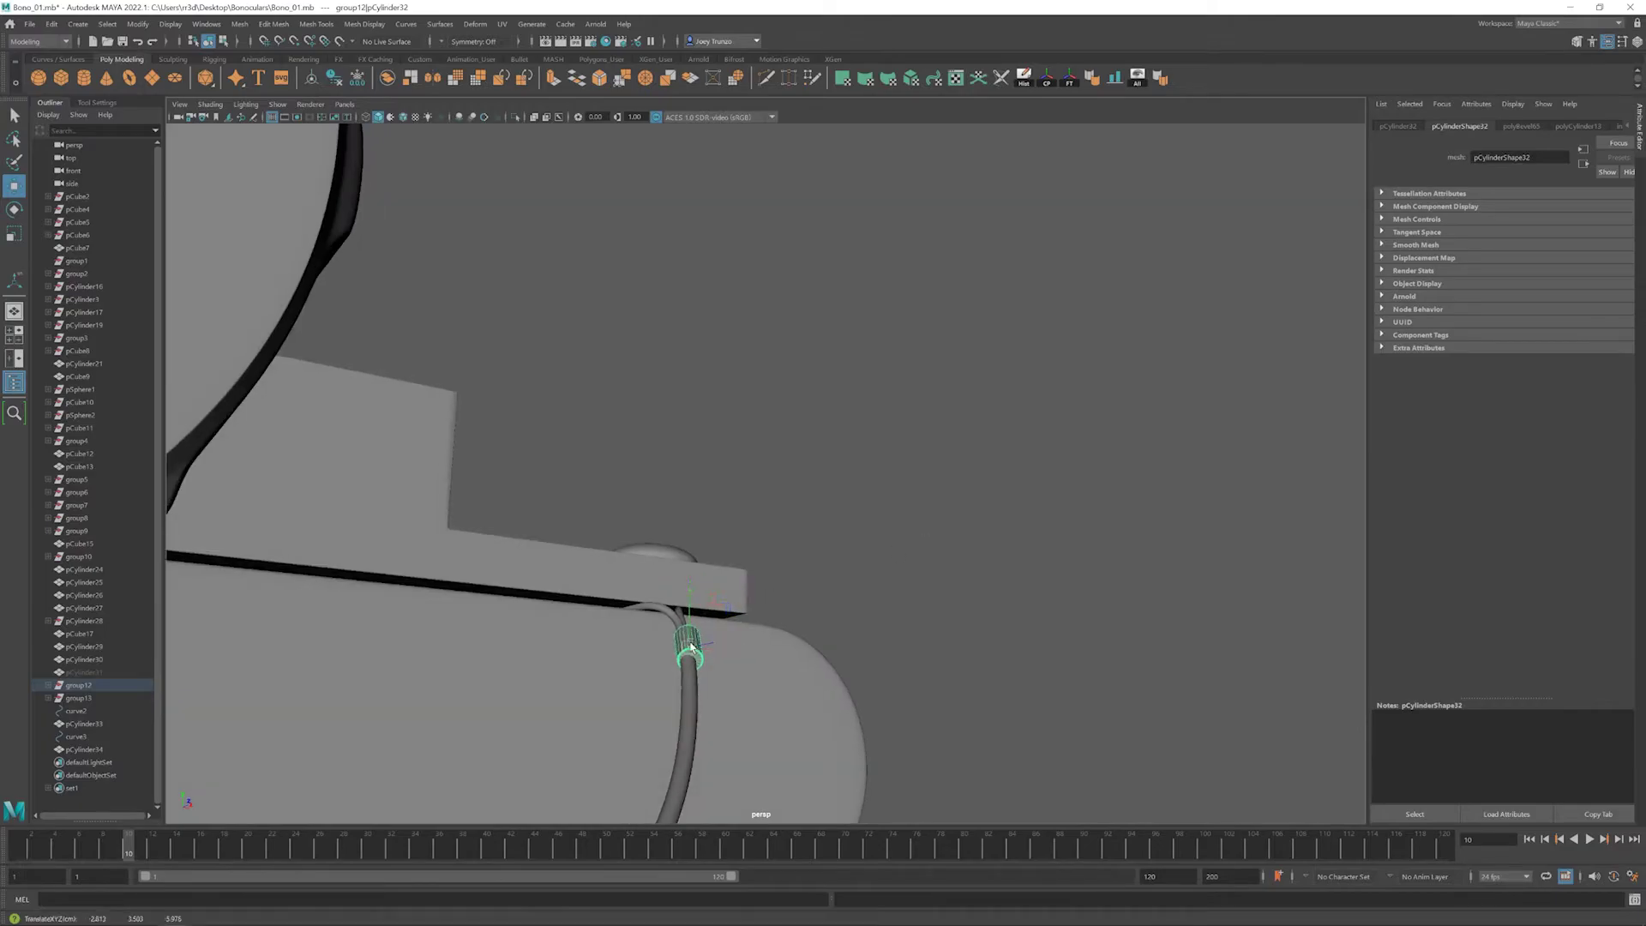
pyautogui.scroll(-5, 691, 649)
pyautogui.keyDown('alt'); pyautogui.moveTo(772, 632); pyautogui.dragTo(558, 562); pyautogui.keyUp('alt')
pyautogui.scroll(-4, 558, 563)
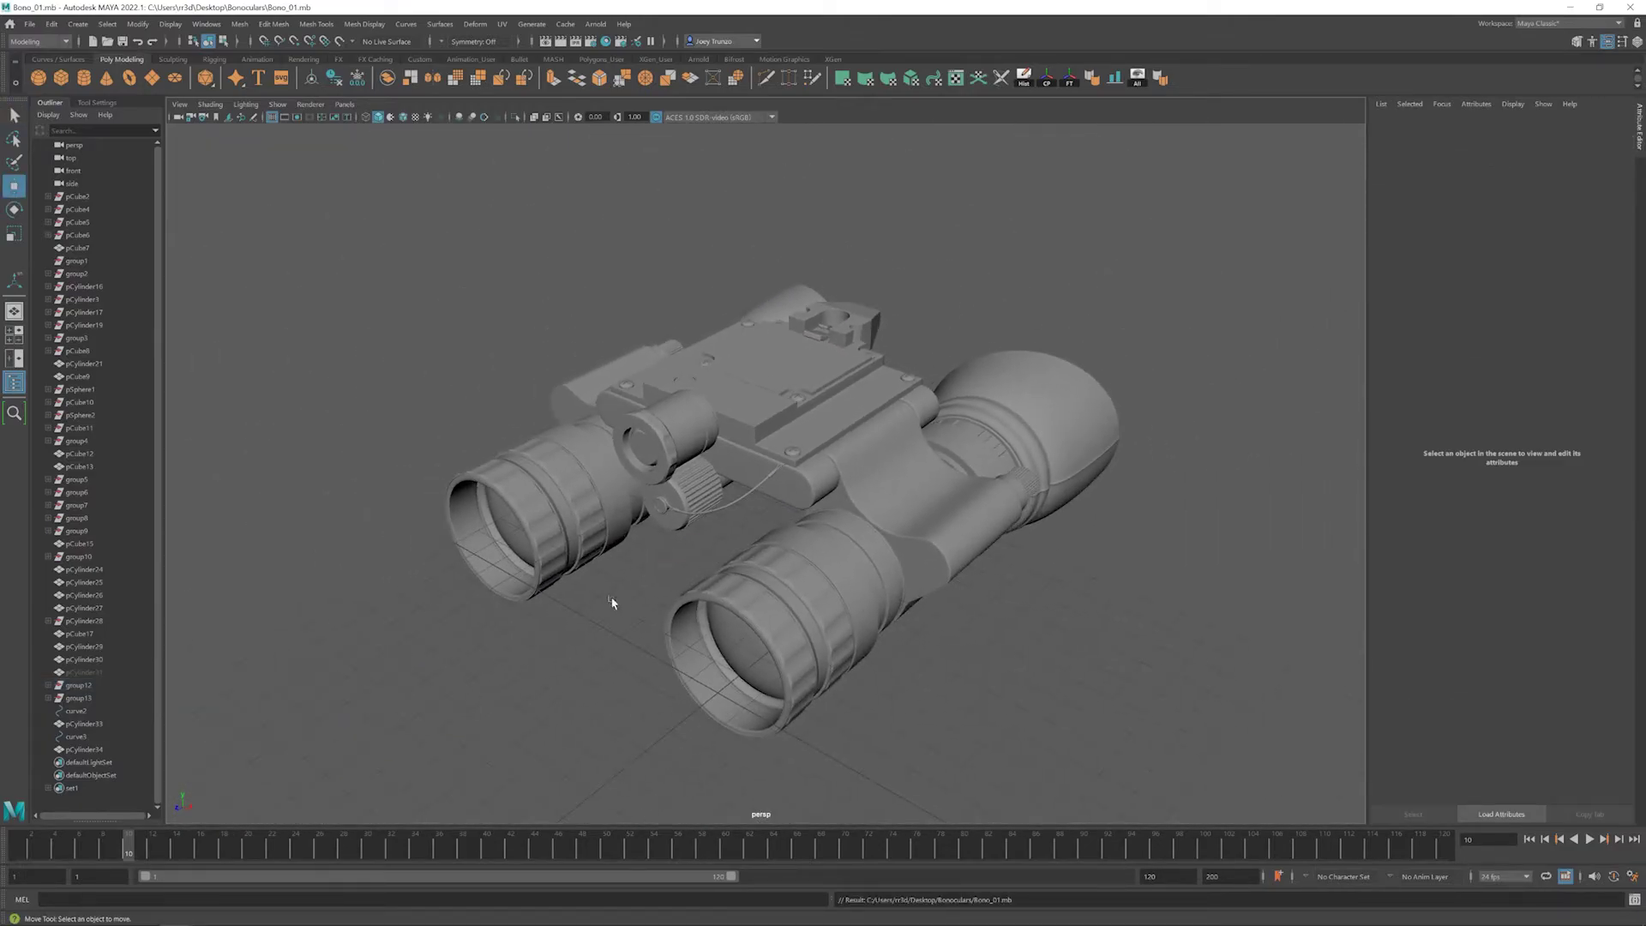
# - Add a polygon cube and move it onto the housing beside the top plate, opposite the cord
pyautogui.scroll(2, 204, 718)
pyautogui.click(61, 78)
pyautogui.keyDown('alt'); pyautogui.moveTo(785, 386); pyautogui.dragTo(737, 461); pyautogui.keyUp('alt')
pyautogui.click(1115, 79)
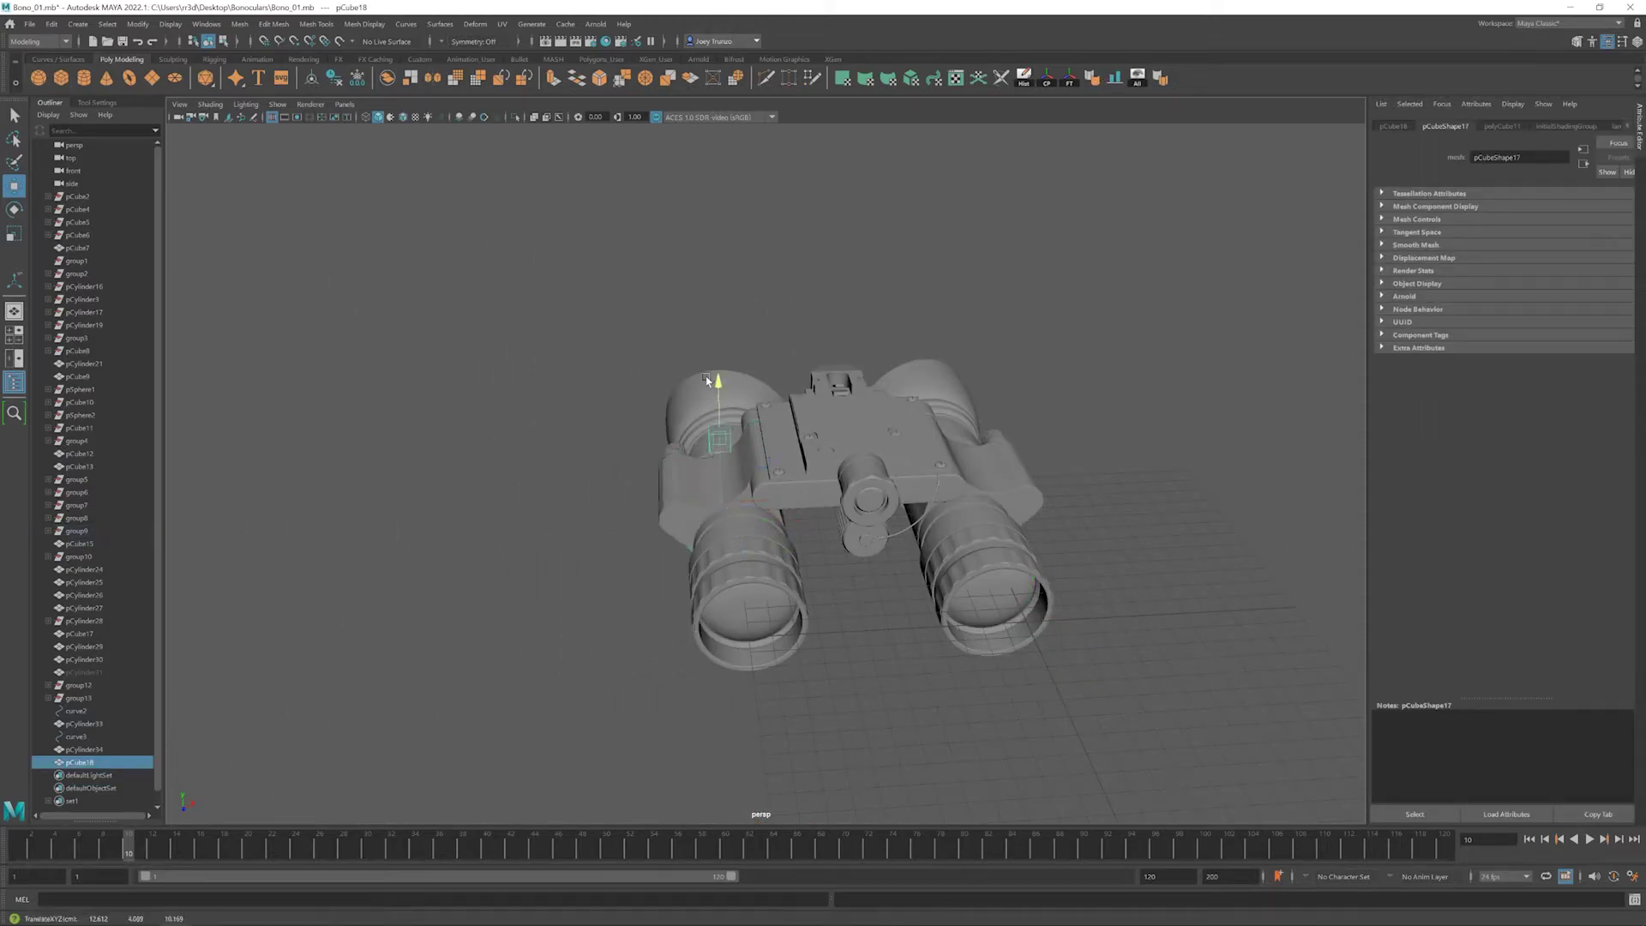
pyautogui.keyDown('alt'); pyautogui.moveTo(708, 380); pyautogui.dragTo(694, 463); pyautogui.keyUp('alt')
pyautogui.scroll(4, 743, 563)
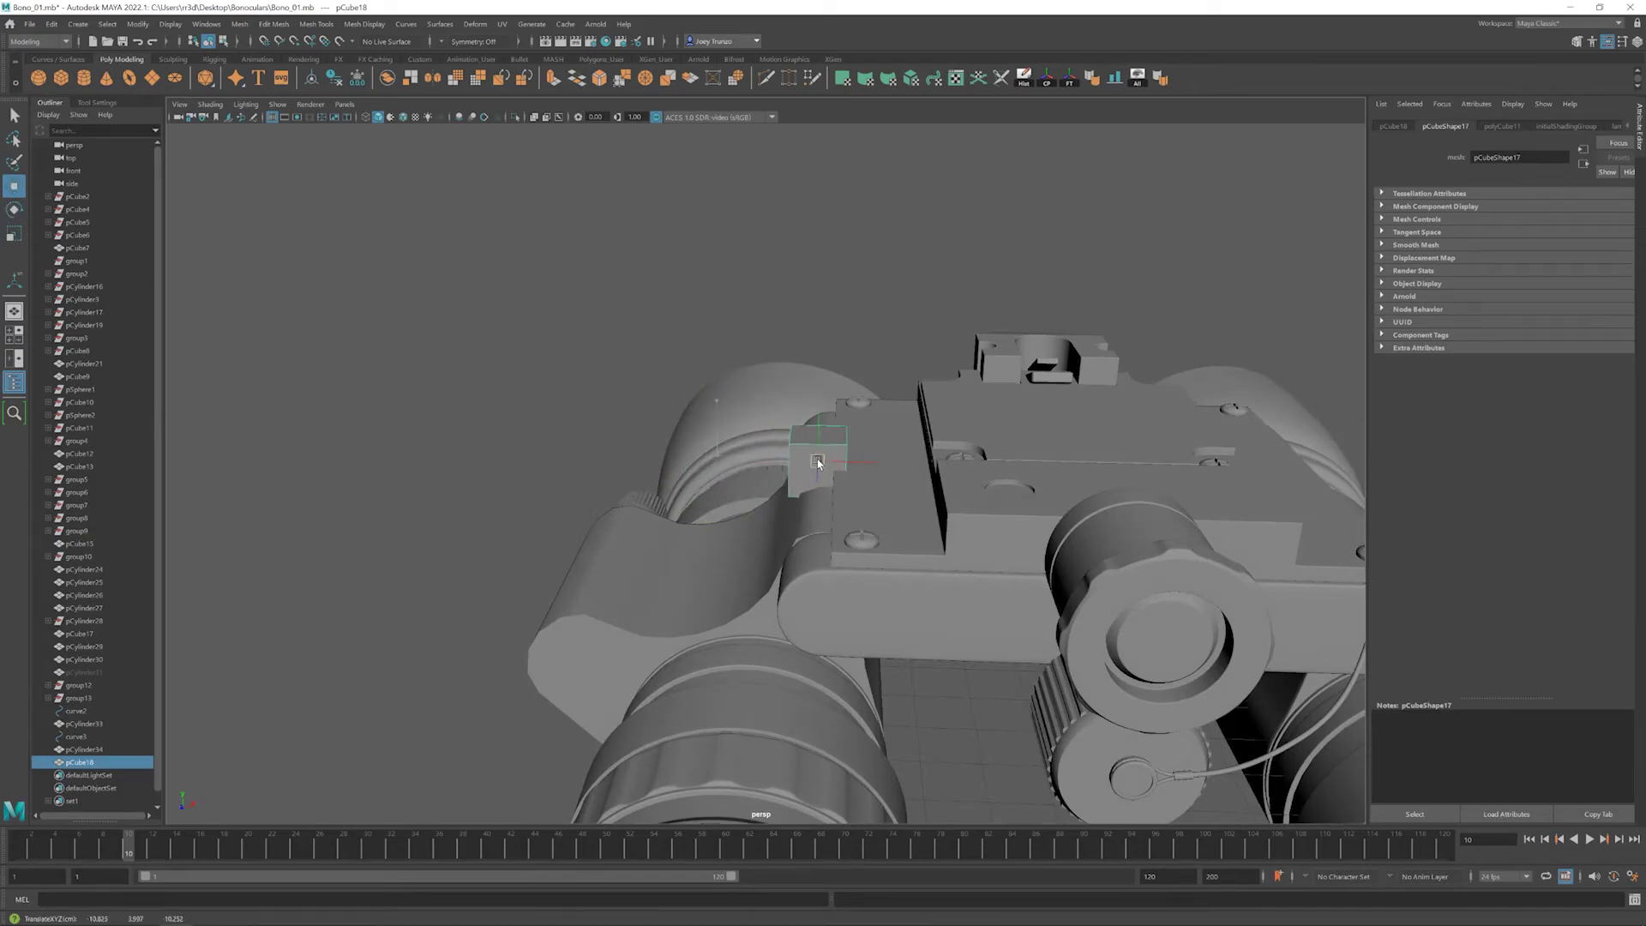
pyautogui.keyDown('alt'); pyautogui.moveTo(805, 439); pyautogui.dragTo(711, 386); pyautogui.keyUp('alt')
# - Stretch the cube lengthwise into a long block and shift it along the housing beside the top plate
pyautogui.press('r')
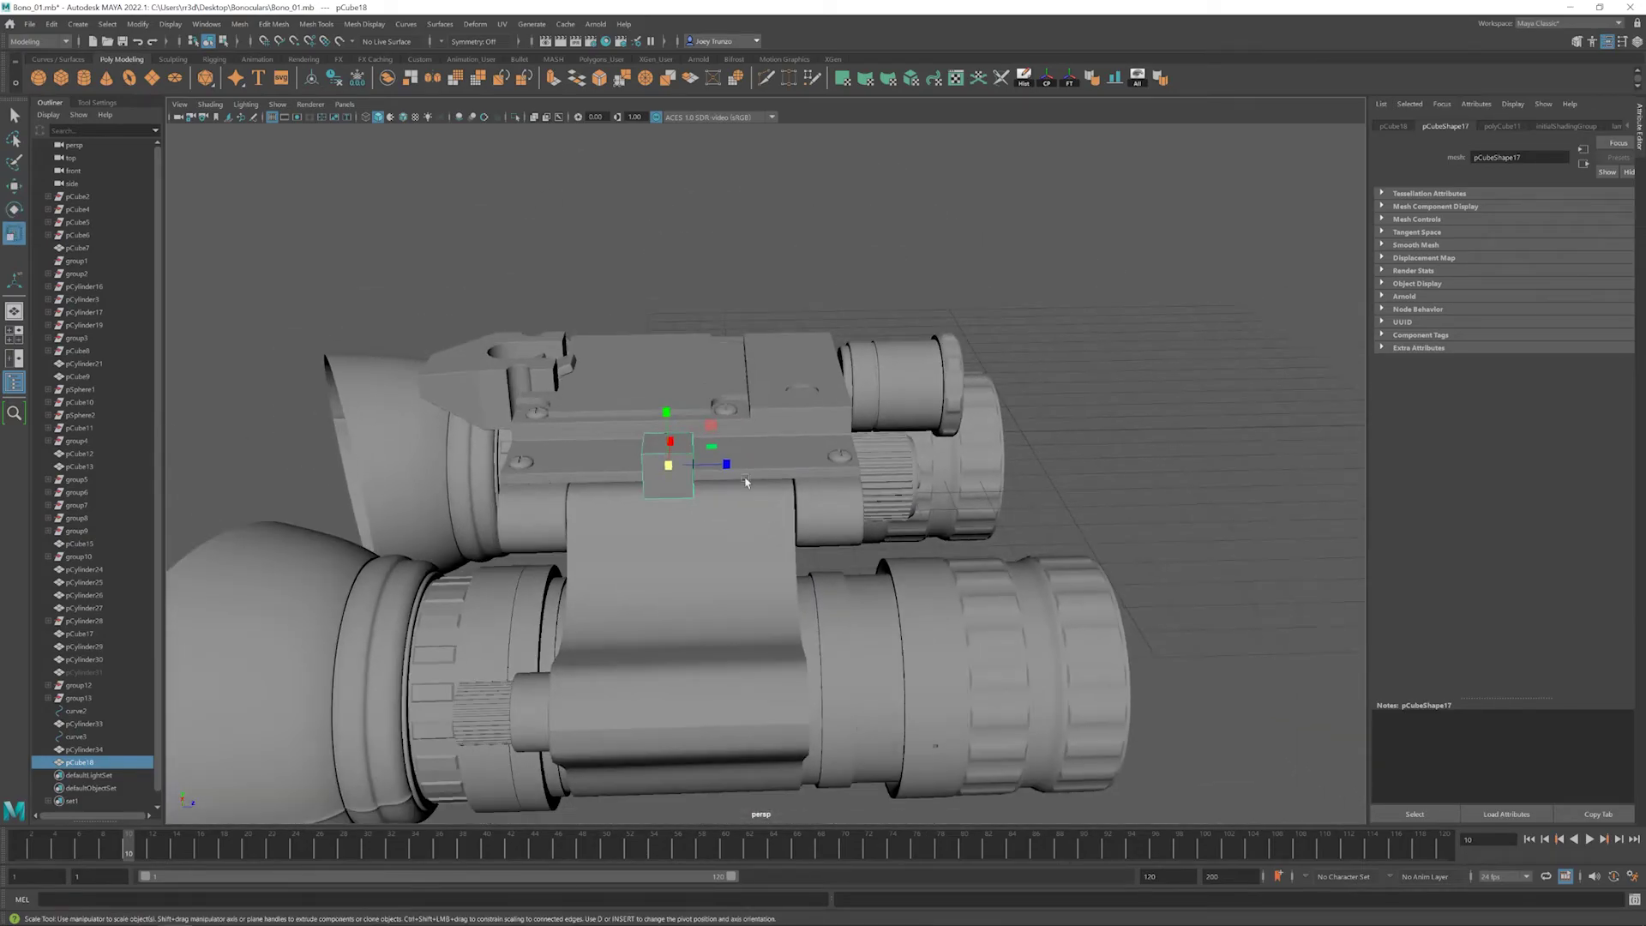
pyautogui.moveTo(725, 464); pyautogui.dragTo(892, 469)
pyautogui.press('w')
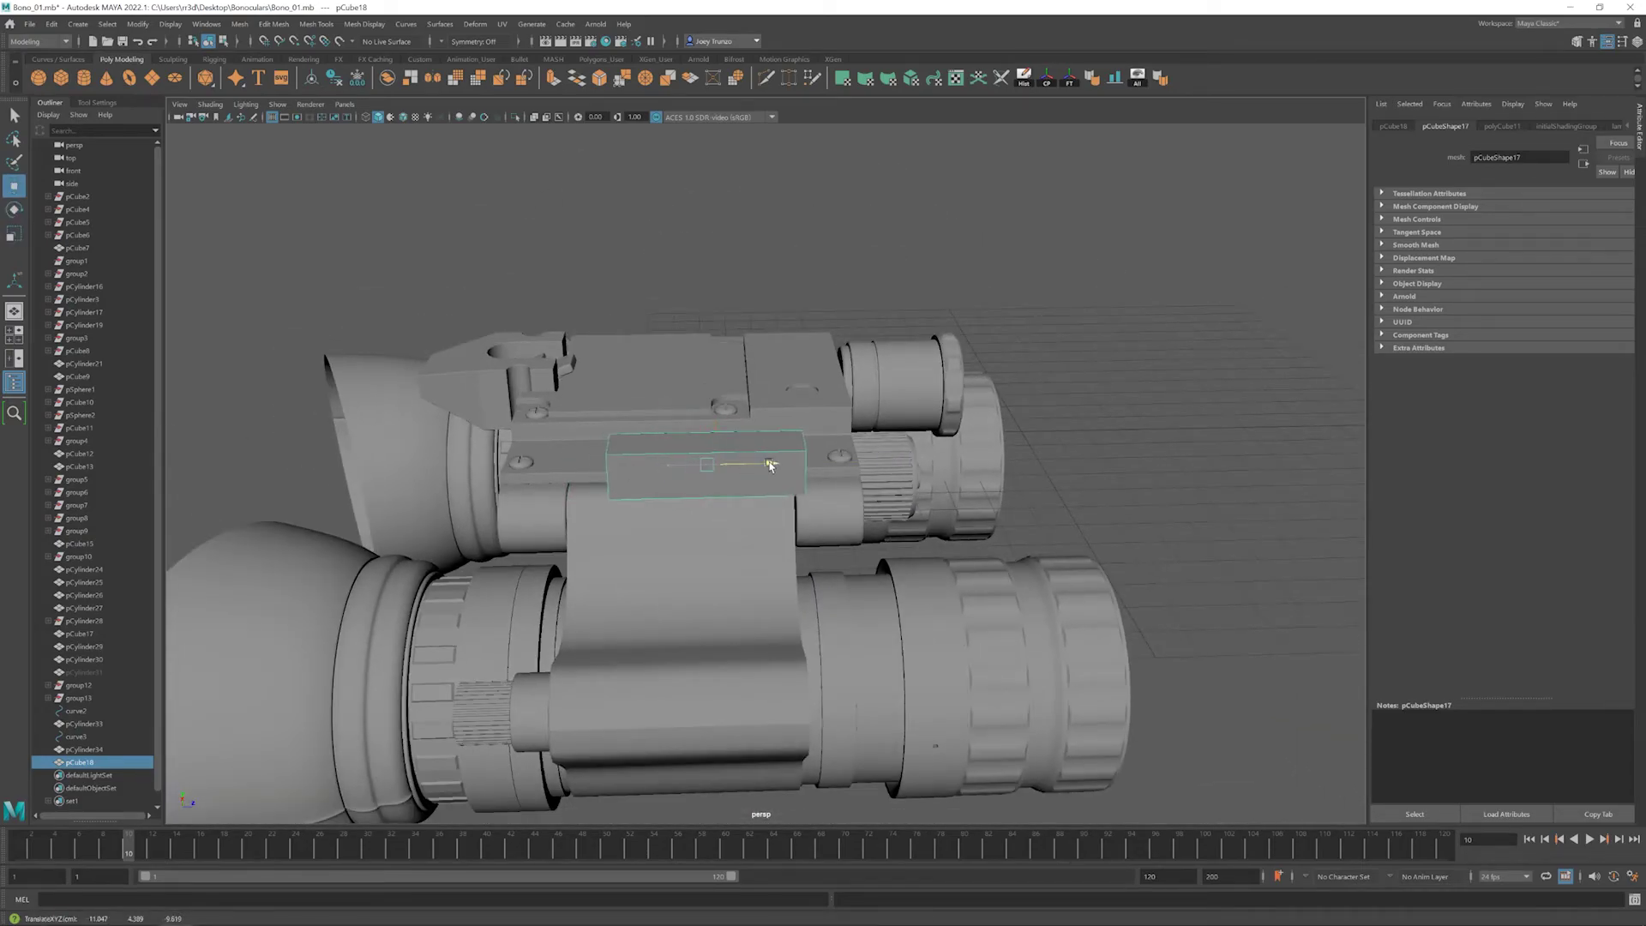
pyautogui.keyDown('alt'); pyautogui.moveTo(753, 466); pyautogui.dragTo(772, 514); pyautogui.keyUp('alt')
pyautogui.press('F11')
pyautogui.press('r')
# - Bevel the block's long edges with 4 segments and a fraction of about 0.32
pyautogui.moveTo(780, 523); pyautogui.dragTo(755, 500, button='right')
pyautogui.press('w')
pyautogui.keyDown('alt'); pyautogui.moveTo(778, 510); pyautogui.dragTo(771, 446); pyautogui.keyUp('alt')
pyautogui.click(274, 25)
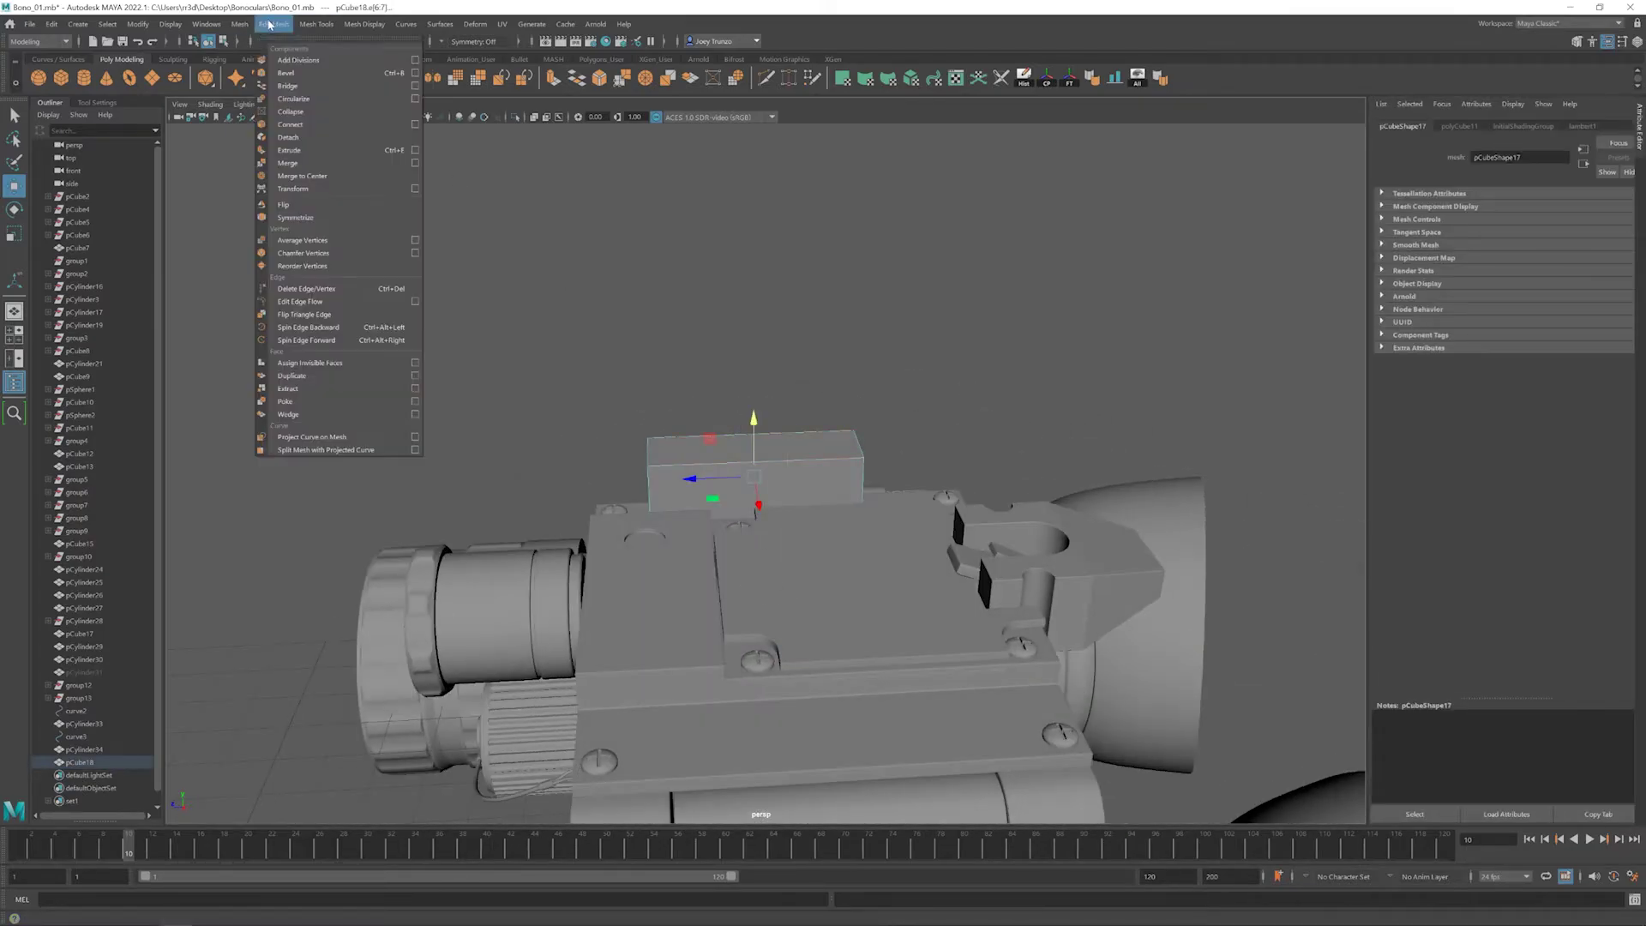
pyautogui.click(295, 66)
pyautogui.keyDown('alt'); pyautogui.moveTo(771, 515); pyautogui.dragTo(858, 532); pyautogui.keyUp('alt')
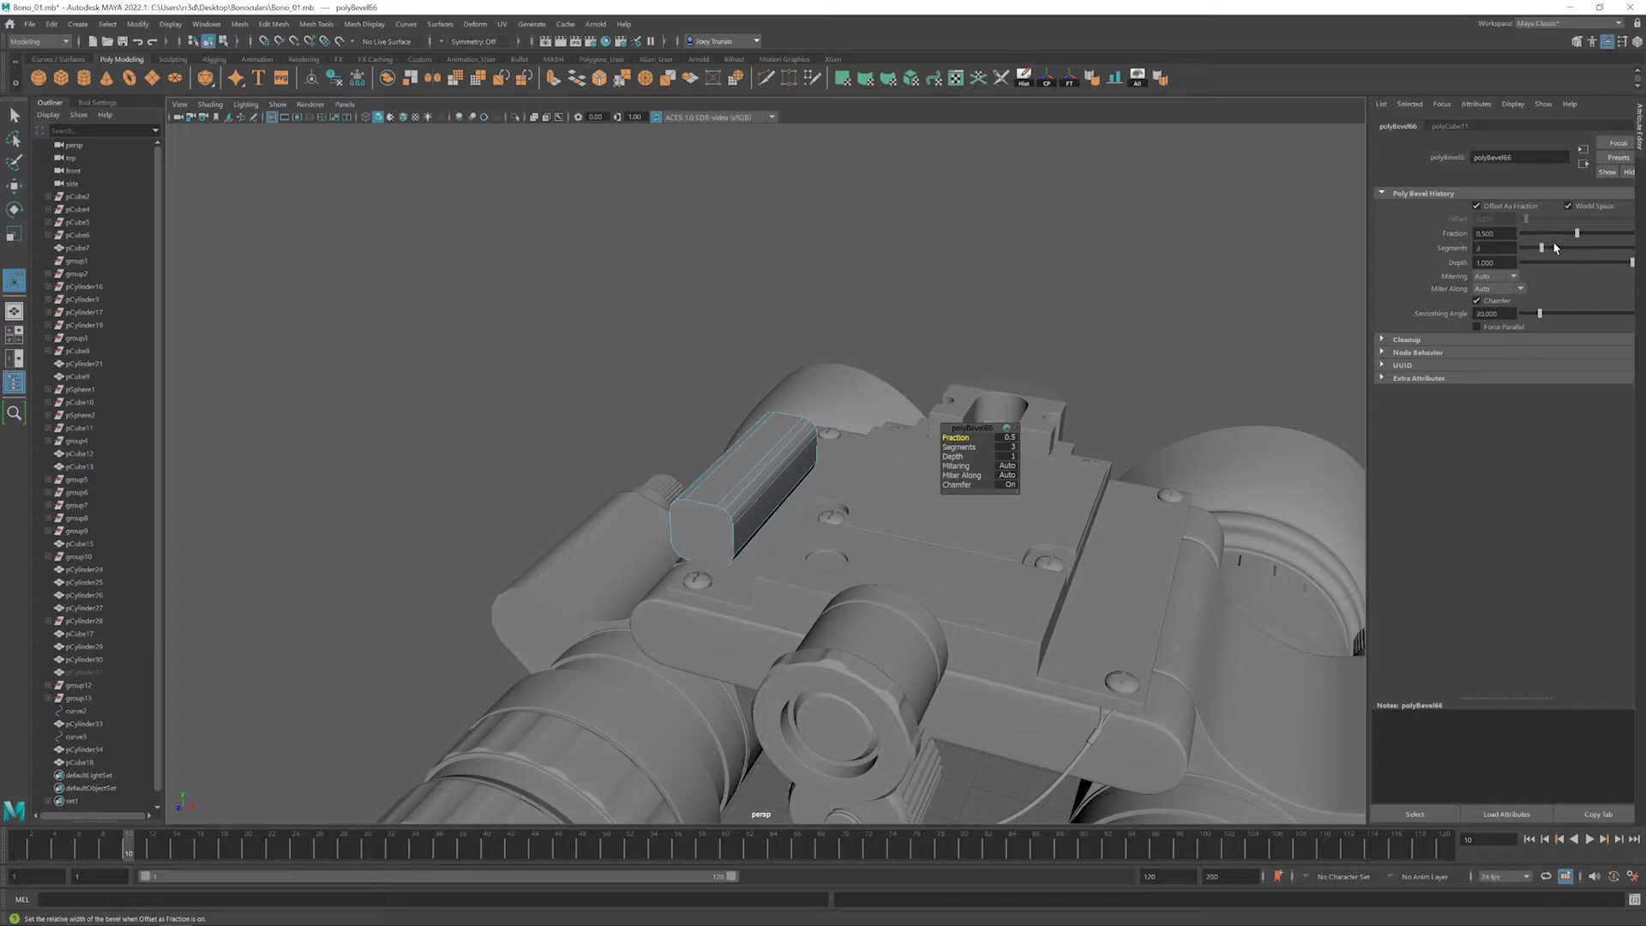
pyautogui.keyDown('alt'); pyautogui.moveTo(754, 392); pyautogui.dragTo(806, 386); pyautogui.keyUp('alt')
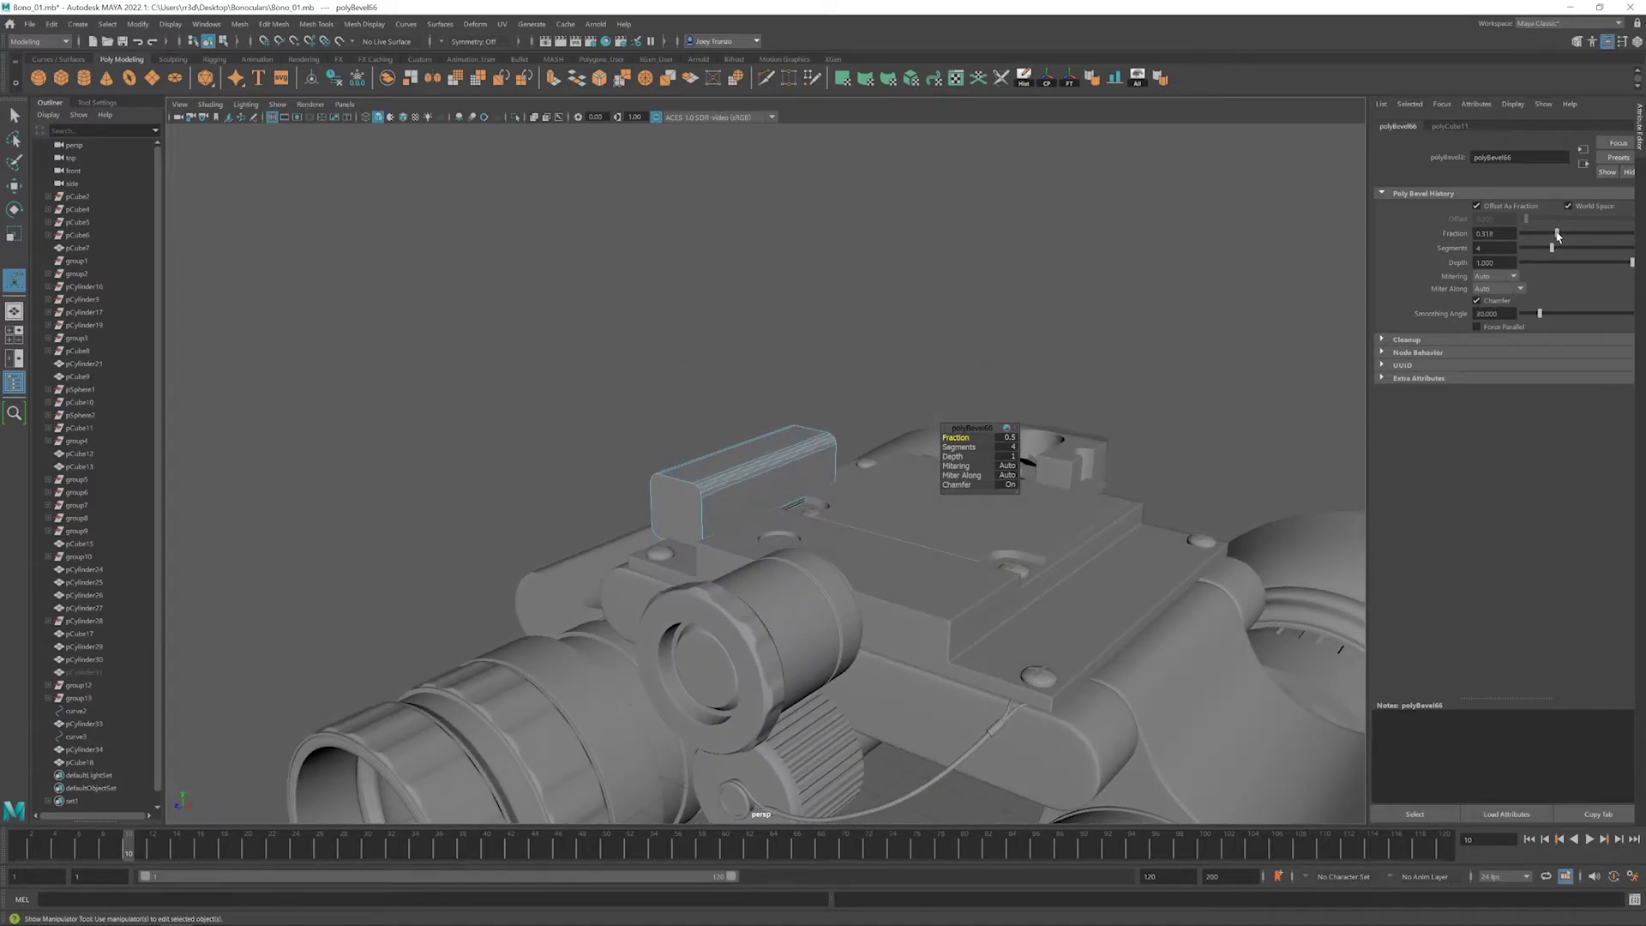
pyautogui.press('w')
pyautogui.click(857, 300)
# - Move the beveled block against the top plate's raised part and rescale it to fit the housing
pyautogui.keyDown('alt'); pyautogui.moveTo(857, 300); pyautogui.dragTo(1017, 629, button='right'); pyautogui.keyUp('alt')
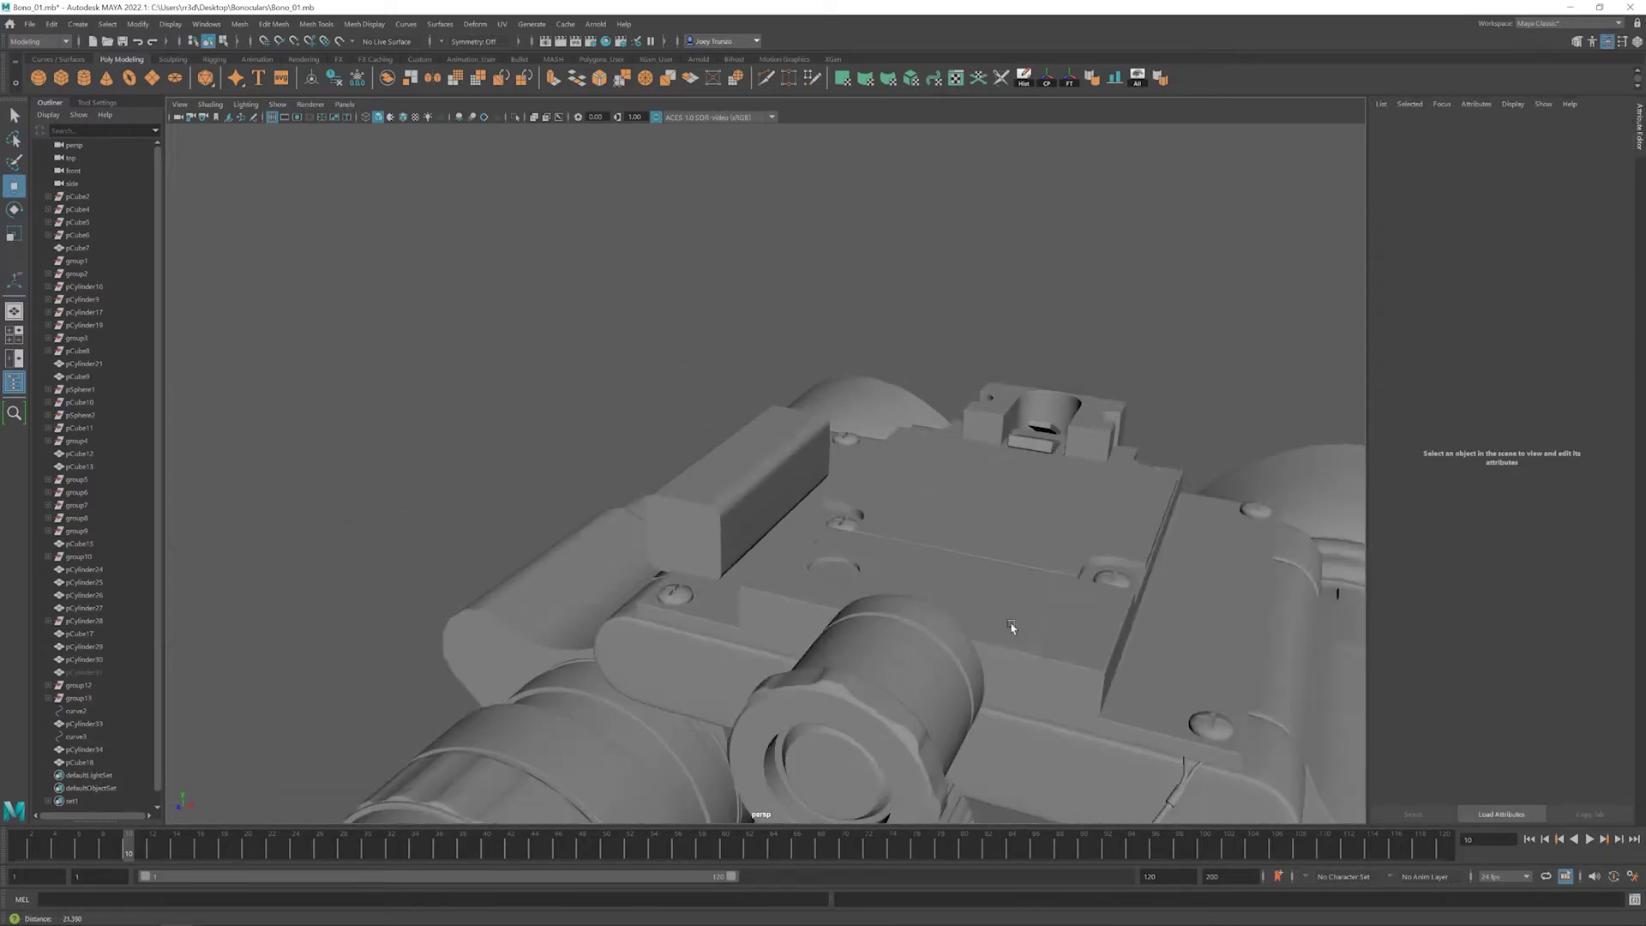
pyautogui.keyDown('alt'); pyautogui.moveTo(1018, 628); pyautogui.dragTo(800, 507); pyautogui.keyUp('alt')
pyautogui.click(809, 588)
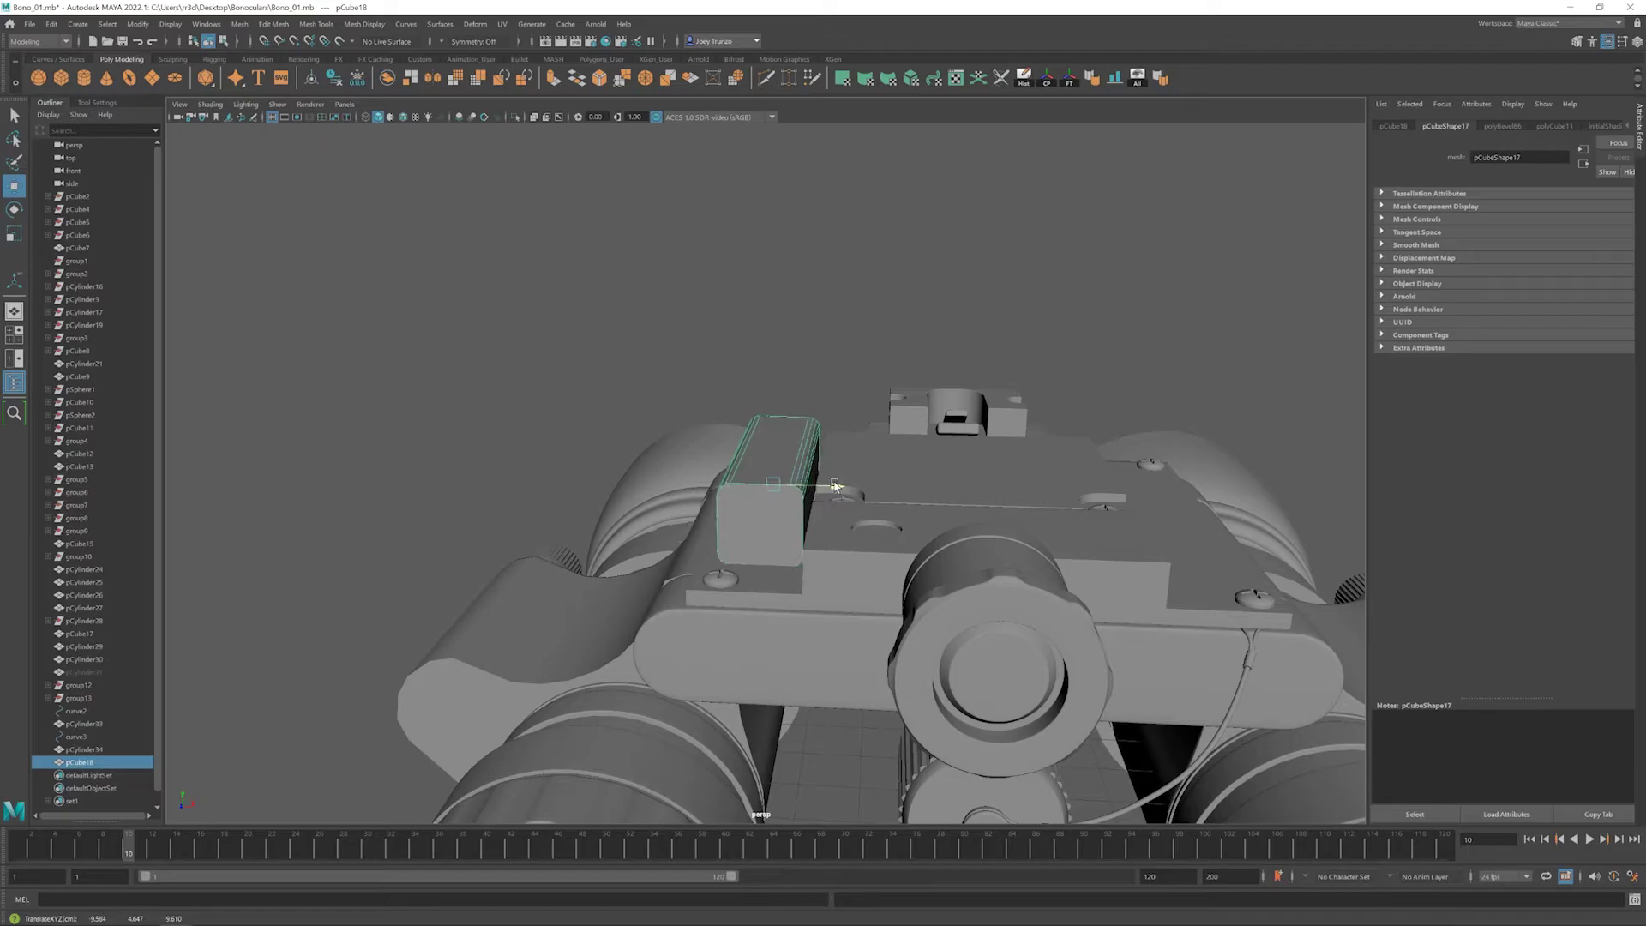
pyautogui.keyDown('alt'); pyautogui.moveTo(770, 443); pyautogui.dragTo(755, 463); pyautogui.keyUp('alt')
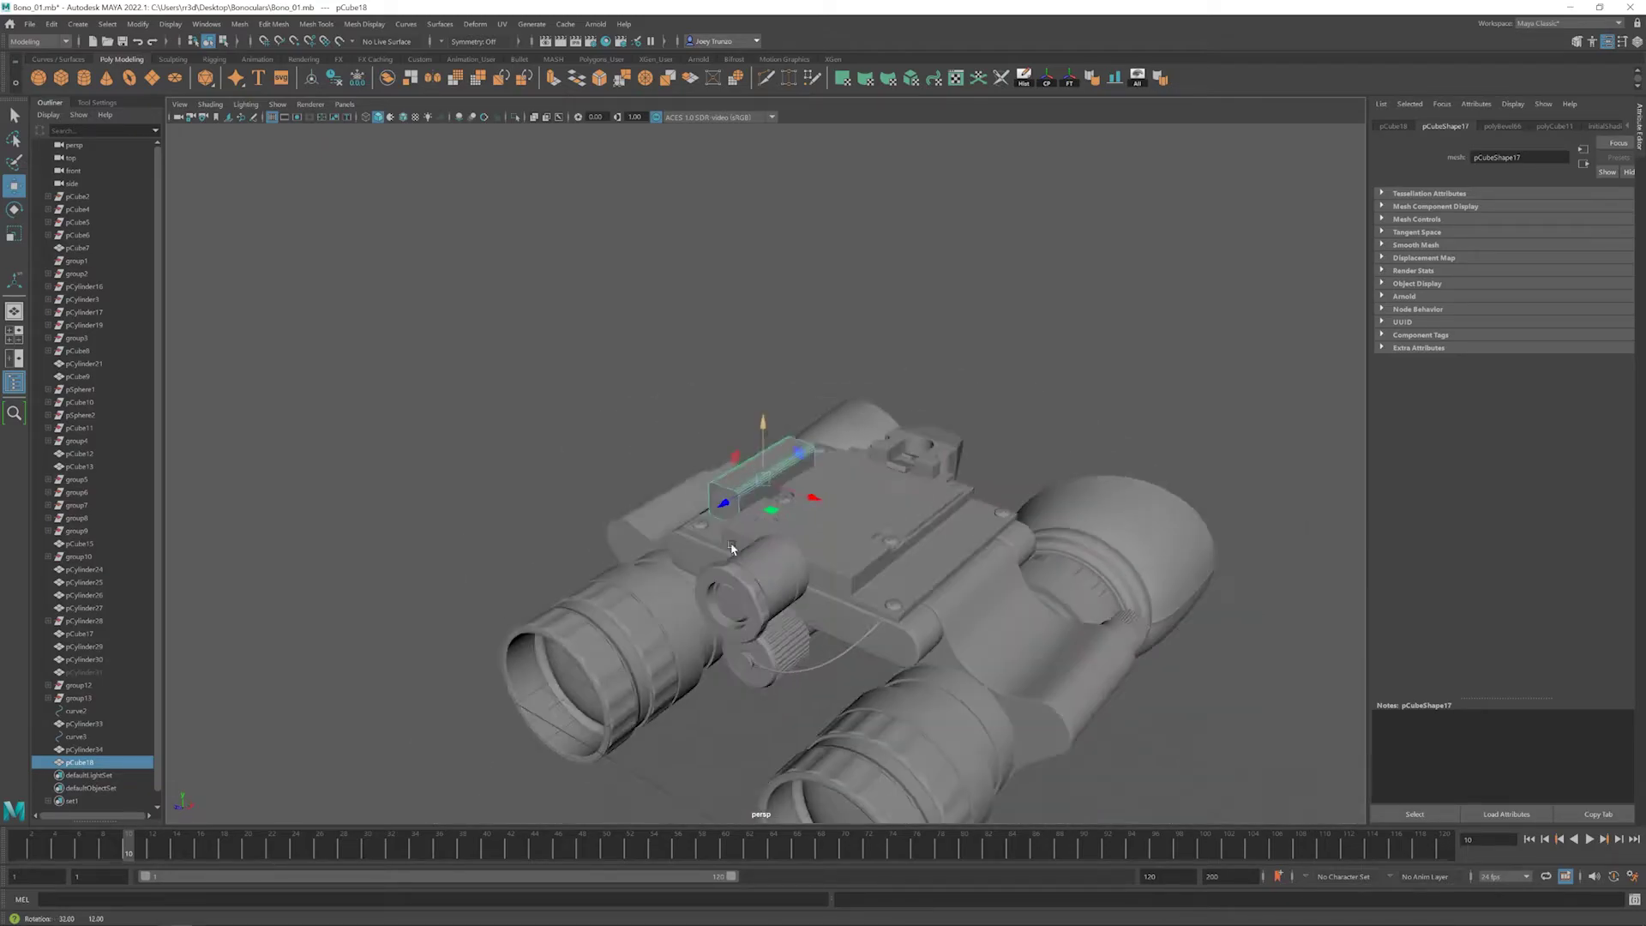
pyautogui.click(584, 558)
pyautogui.press('r')
pyautogui.moveTo(754, 463)
pyautogui.keyDown('alt'); pyautogui.mouseDown(button='right')
pyautogui.moveTo(584, 558)
pyautogui.moveTo(1216, 683)
pyautogui.moveTo(763, 486)
pyautogui.mouseUp(button='right'); pyautogui.keyUp('alt')
pyautogui.click(763, 486)
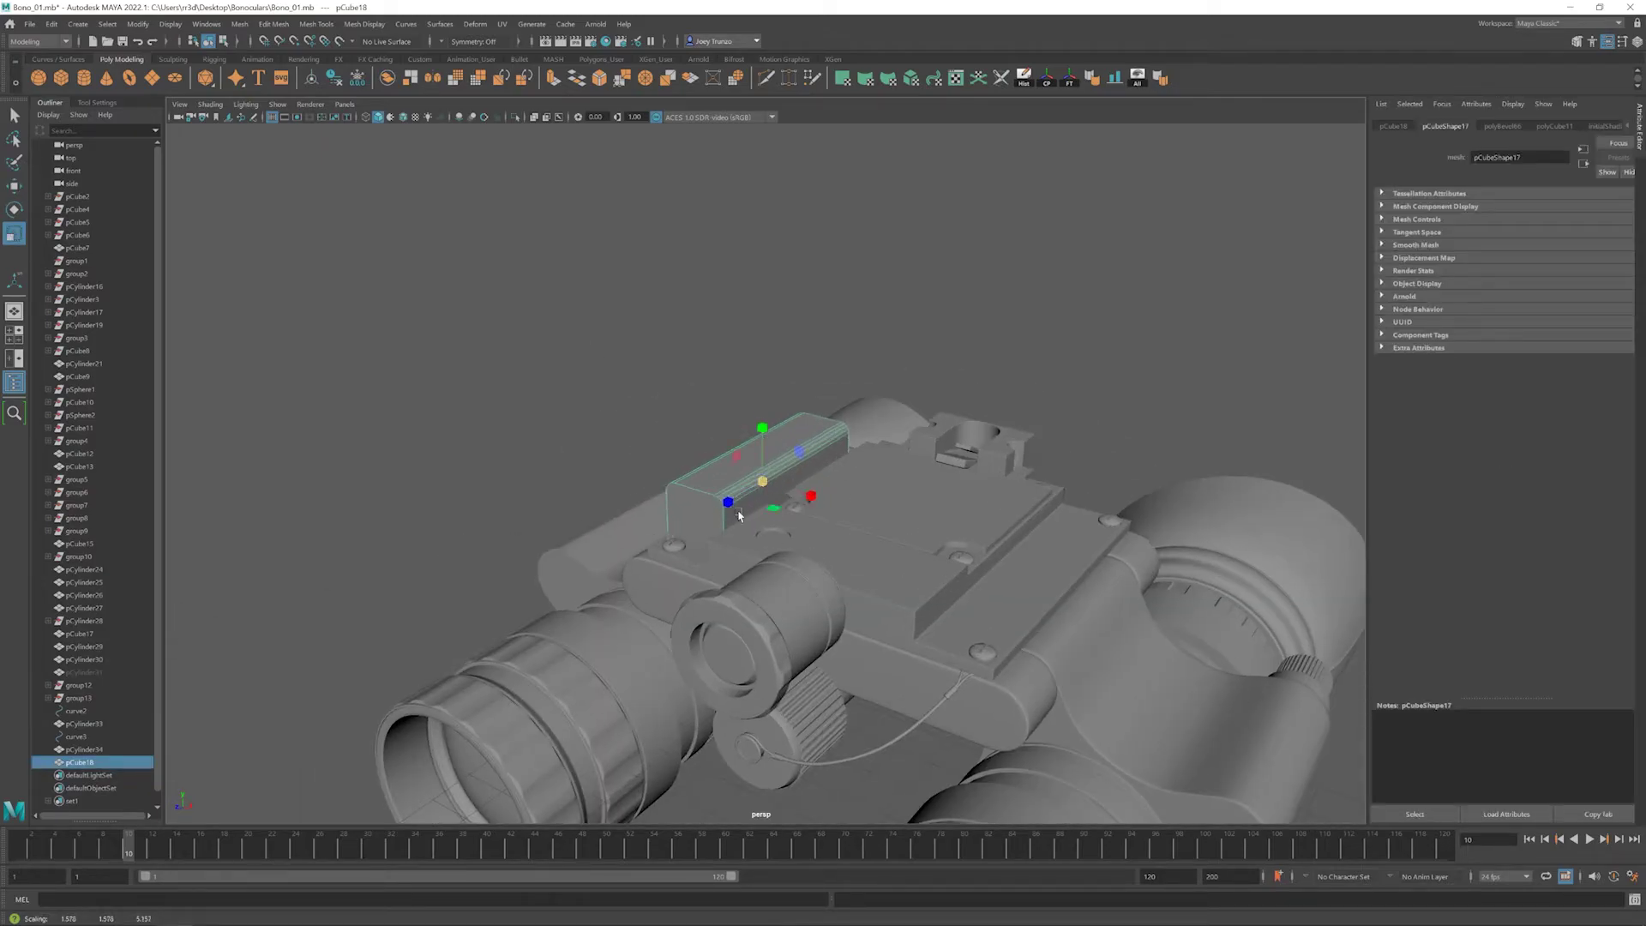
pyautogui.press('w')
pyautogui.keyDown('alt'); pyautogui.moveTo(740, 516); pyautogui.dragTo(823, 455); pyautogui.keyUp('alt')
# - Bevel the edge loops around both ends of the block with 2 segments and a fraction of about 0.18
pyautogui.click(918, 449)
pyautogui.click(772, 459)
pyautogui.moveTo(870, 364); pyautogui.dragTo(1150, 596)
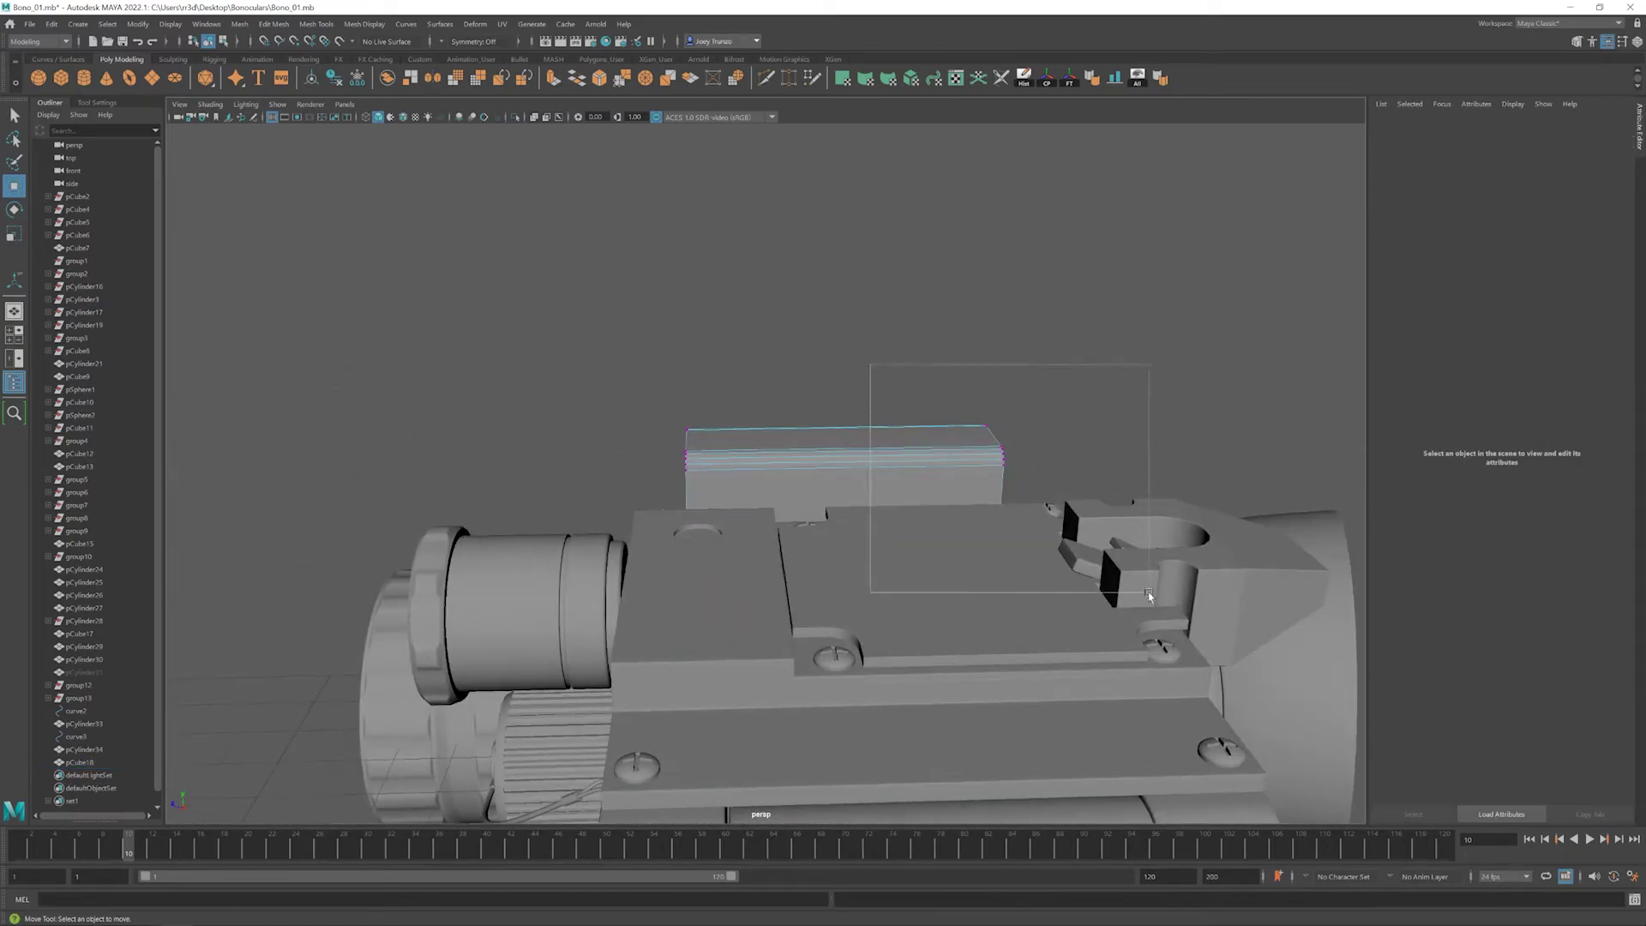
pyautogui.moveTo(941, 478); pyautogui.dragTo(1087, 378)
pyautogui.click(801, 486)
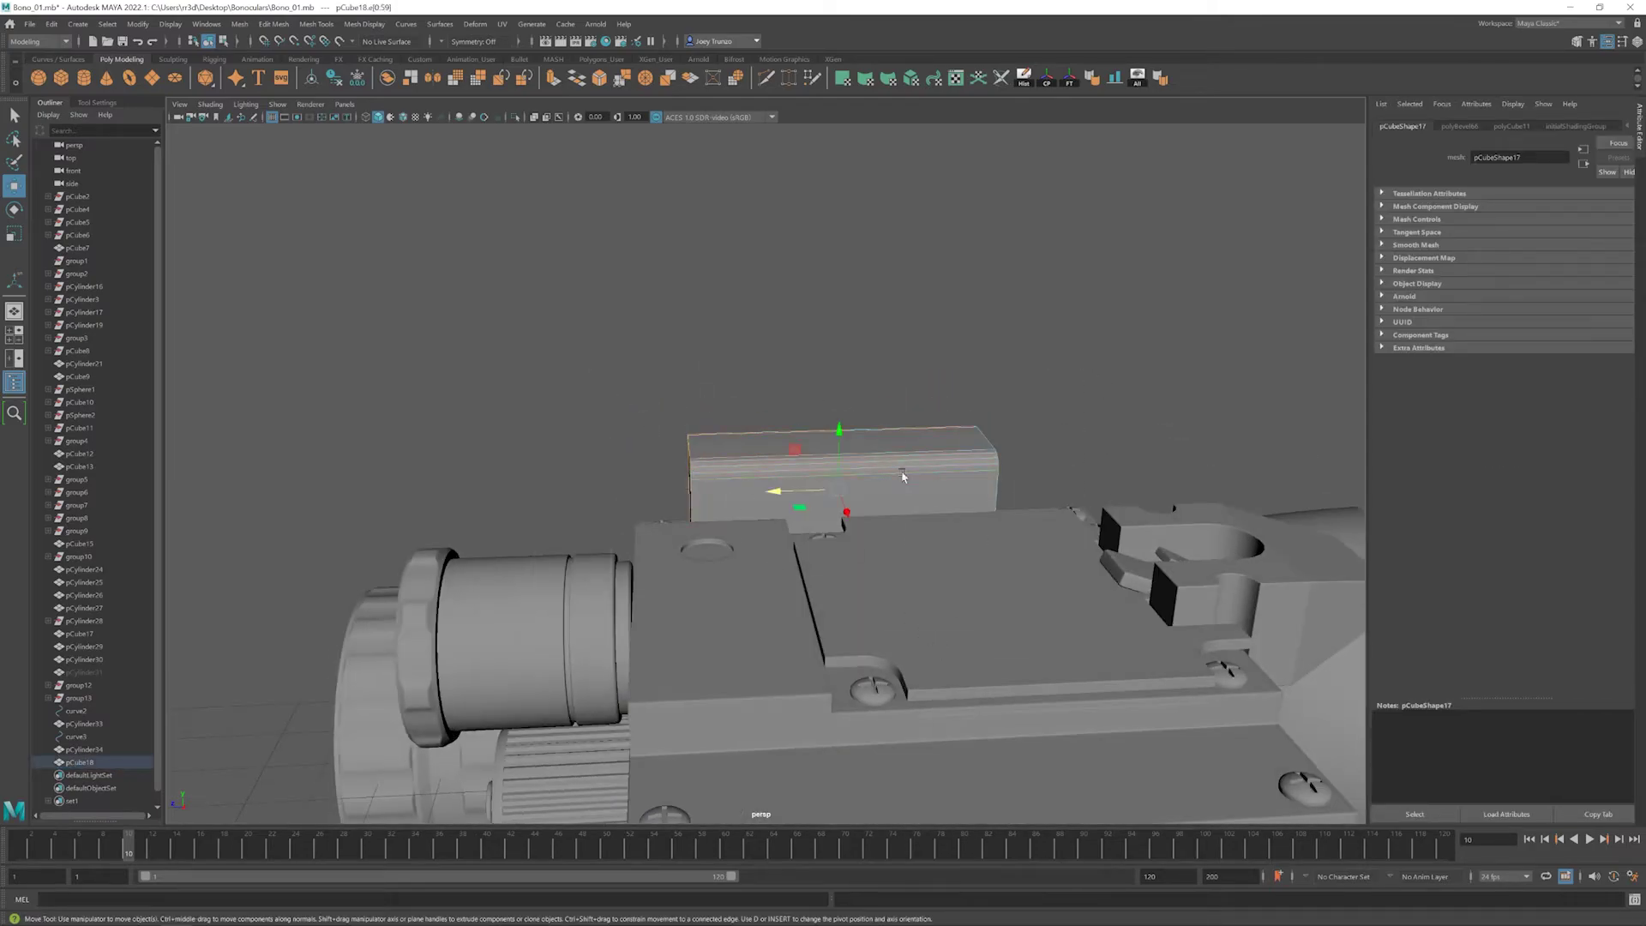
pyautogui.click(275, 24)
pyautogui.click(291, 85)
pyautogui.keyDown('alt'); pyautogui.moveTo(686, 480); pyautogui.dragTo(991, 435); pyautogui.keyUp('alt')
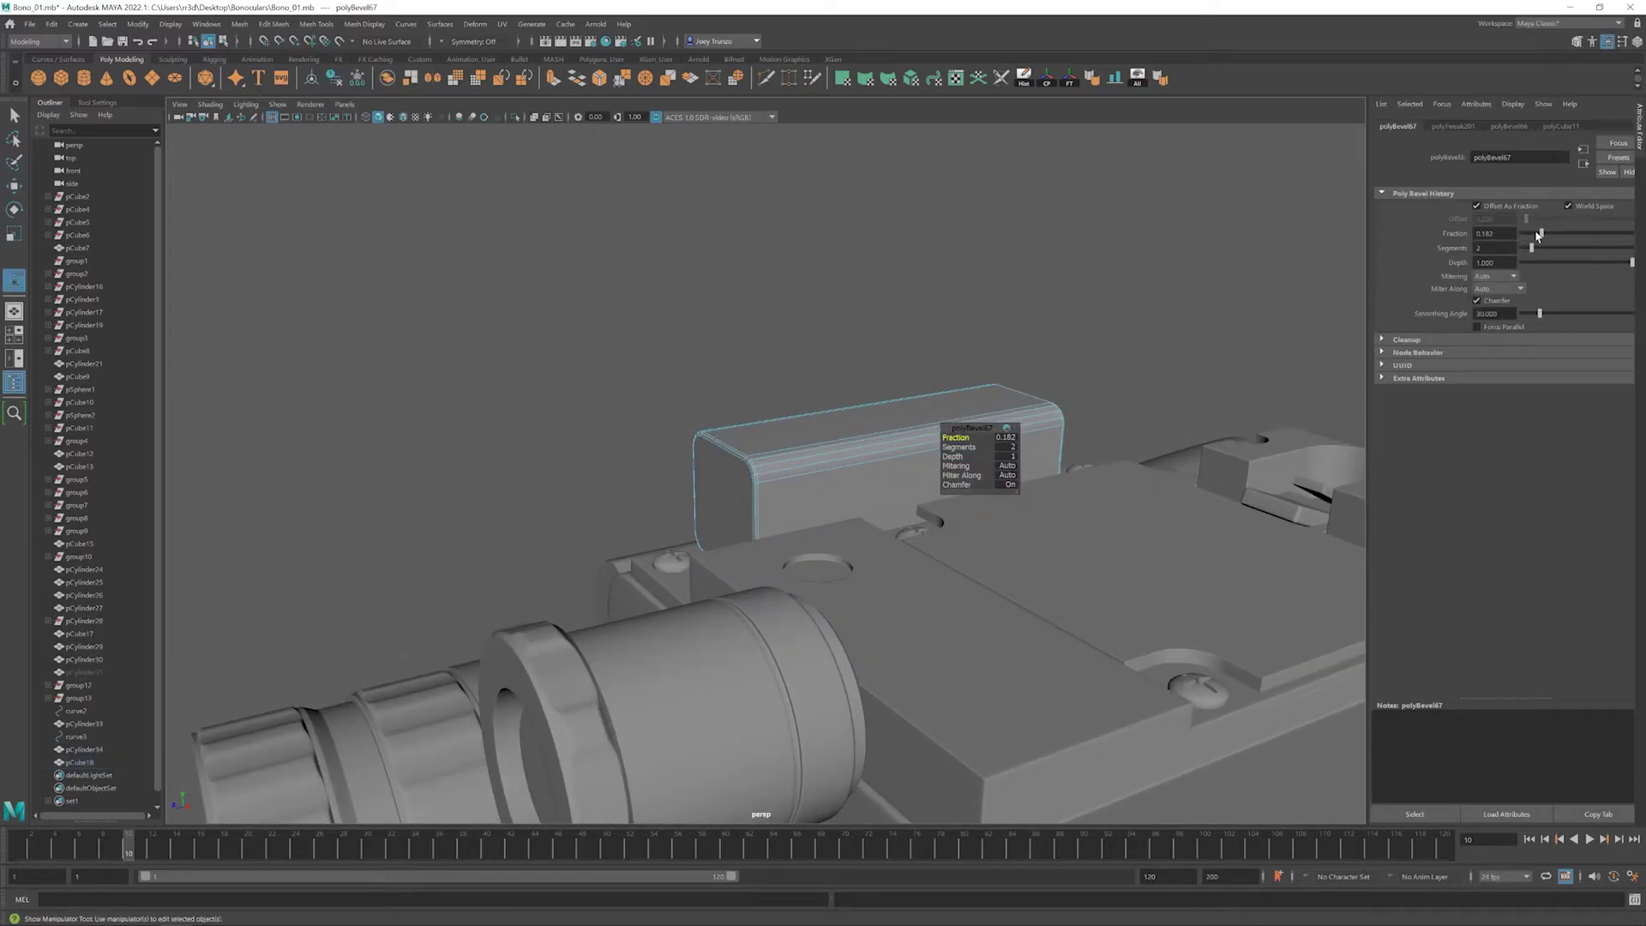
# - Delete the flat faces at both ends of the block
pyautogui.moveTo(836, 467); pyautogui.dragTo(901, 450, button='right')
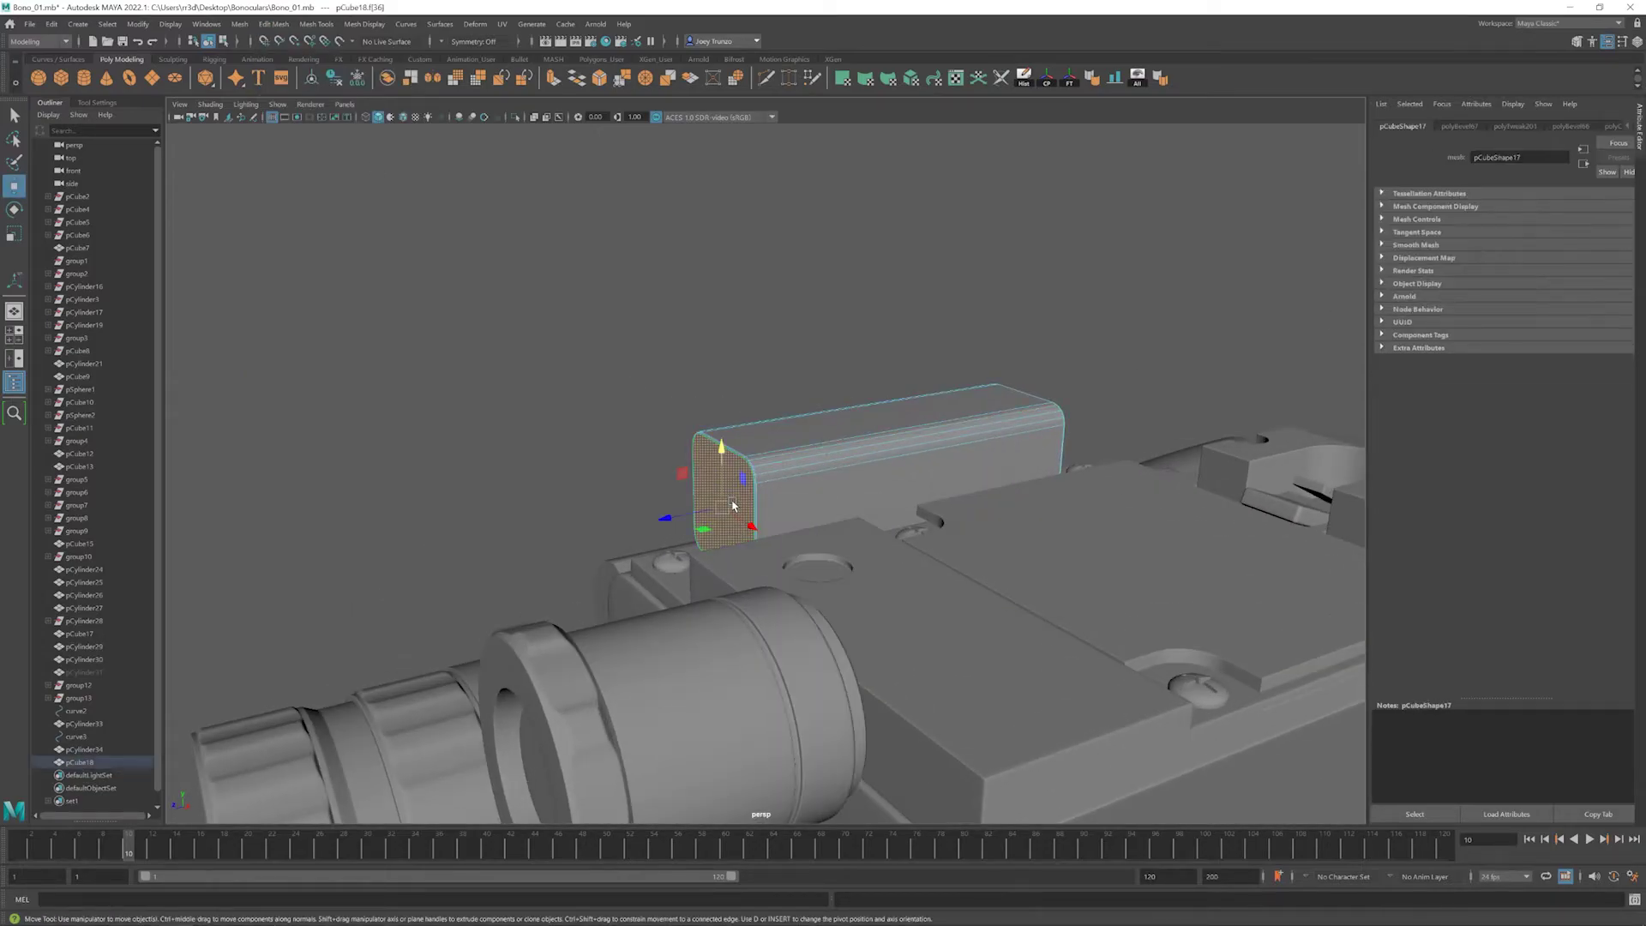
pyautogui.keyDown('alt'); pyautogui.moveTo(948, 478); pyautogui.dragTo(897, 621); pyautogui.keyUp('alt')
pyautogui.click(898, 621)
pyautogui.press('Delete')
# - Close both open ends of the block by extruding the border edges and merging them to the center
pyautogui.keyDown('alt'); pyautogui.moveTo(845, 569); pyautogui.dragTo(908, 455); pyautogui.keyUp('alt')
pyautogui.doubleClick(745, 464)
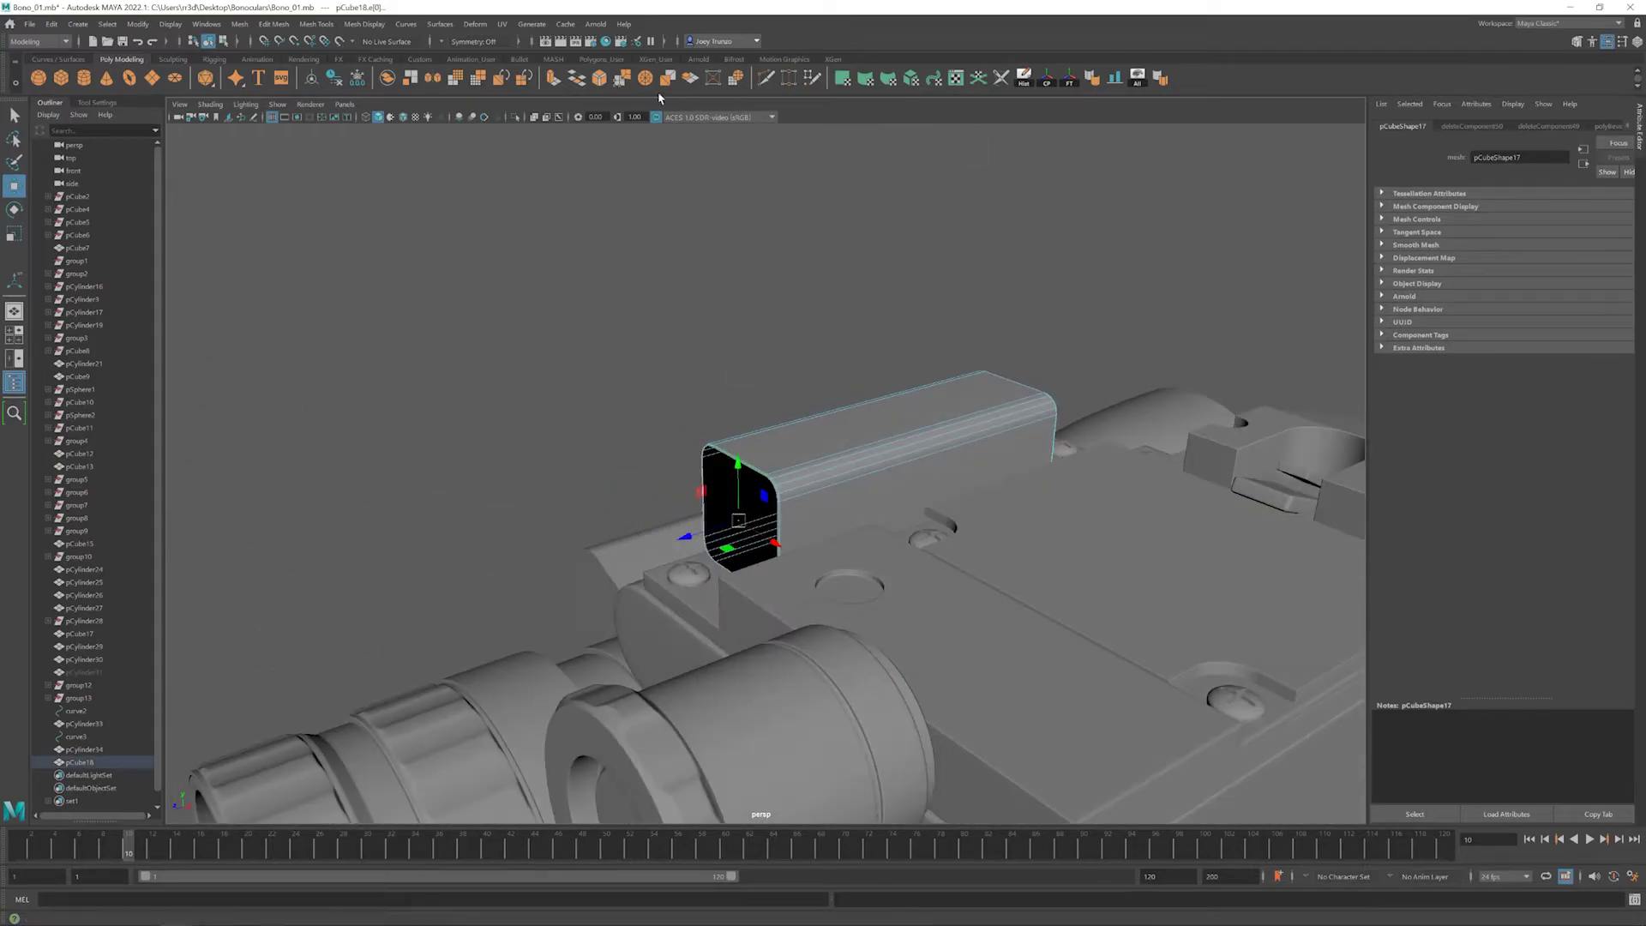
pyautogui.hotkey('ctrl', 'e')
pyautogui.keyDown('alt'); pyautogui.moveTo(772, 480); pyautogui.dragTo(869, 468); pyautogui.keyUp('alt')
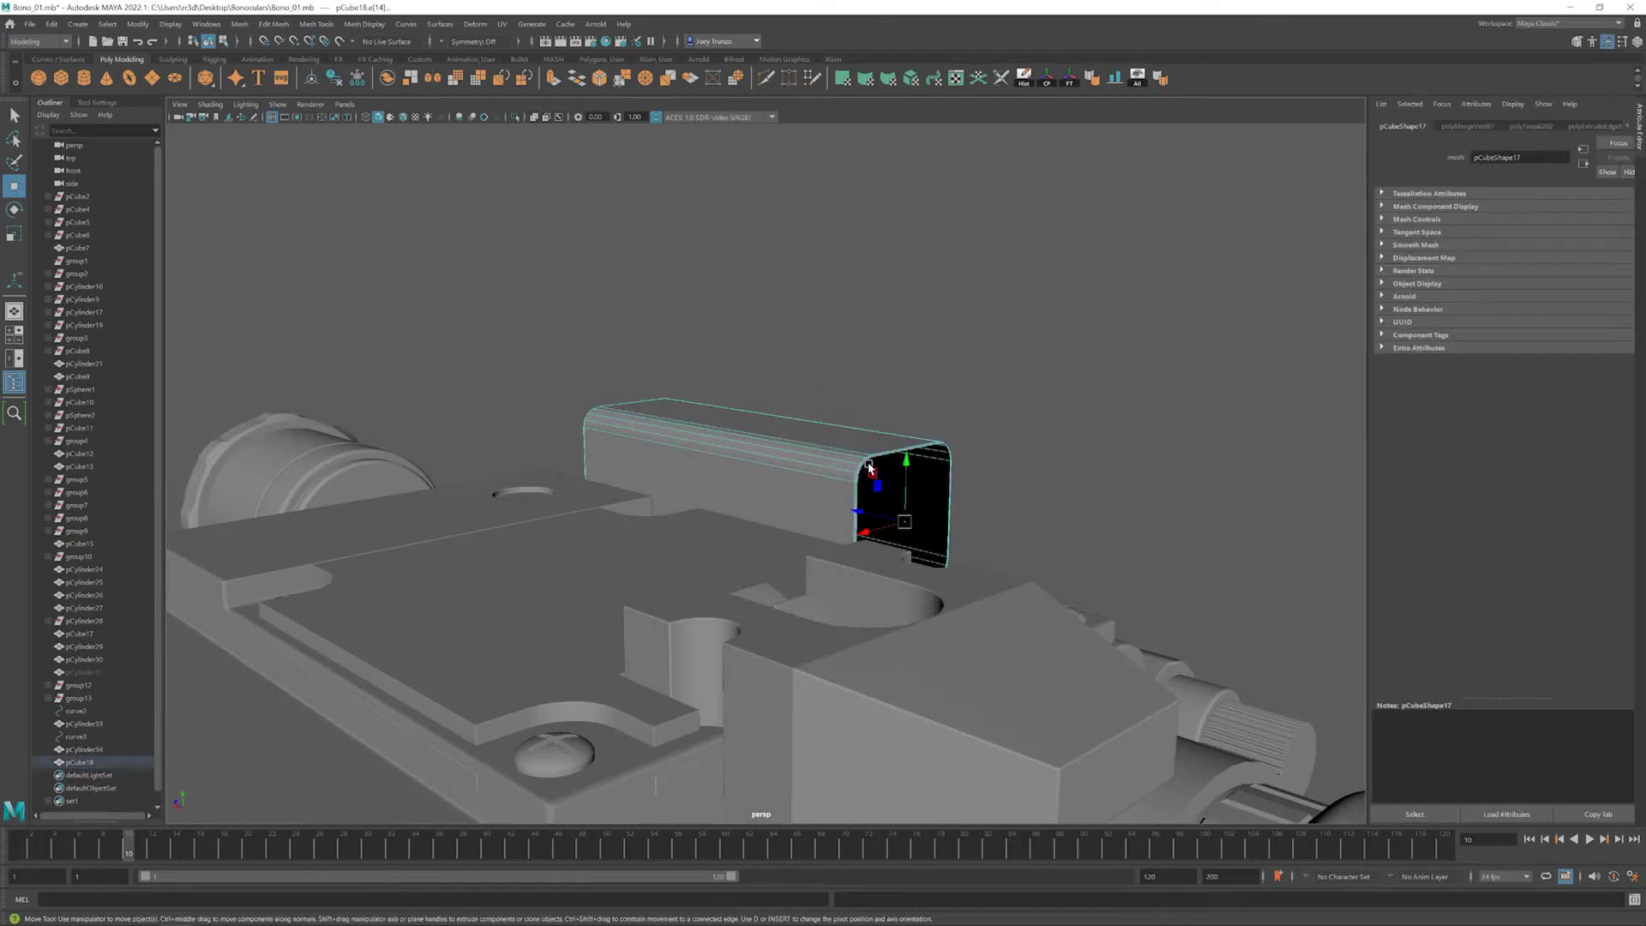
pyautogui.keyDown('shift'); pyautogui.moveTo(868, 468); pyautogui.dragTo(882, 364, button='right'); pyautogui.keyUp('shift')
pyautogui.keyDown('alt'); pyautogui.moveTo(882, 363); pyautogui.dragTo(777, 490); pyautogui.keyUp('alt')
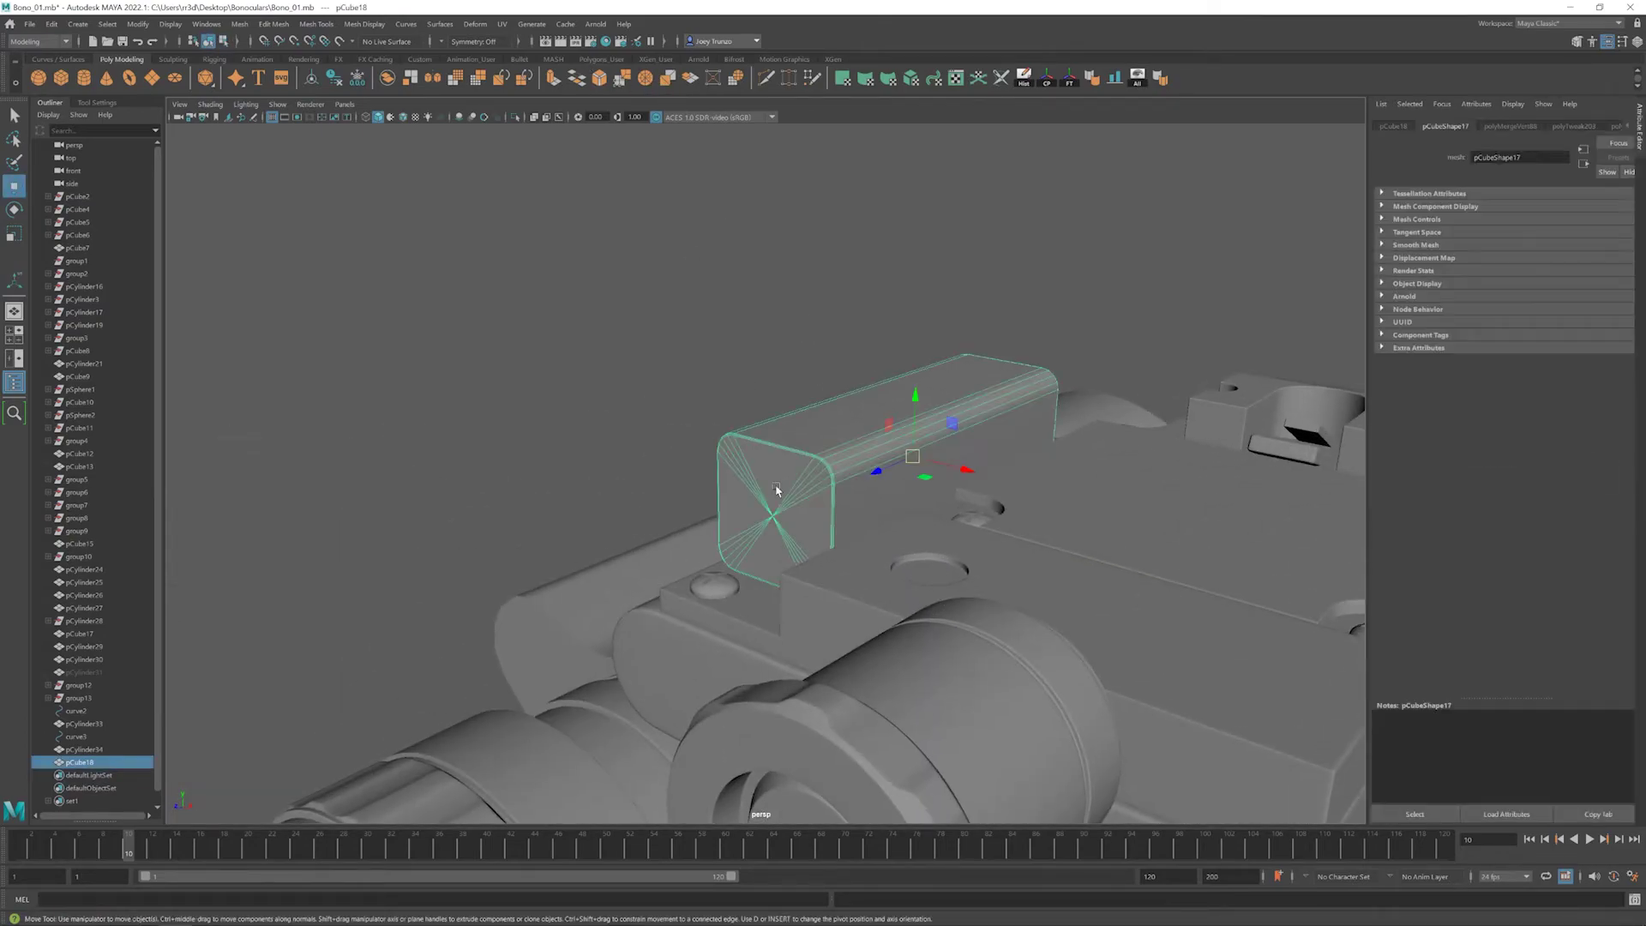
pyautogui.click(601, 317)
# - Add a polygon cylinder, rotate it to lie along the block and move it in front of the block's front end
pyautogui.keyDown('alt'); pyautogui.moveTo(602, 317); pyautogui.dragTo(801, 467); pyautogui.keyUp('alt')
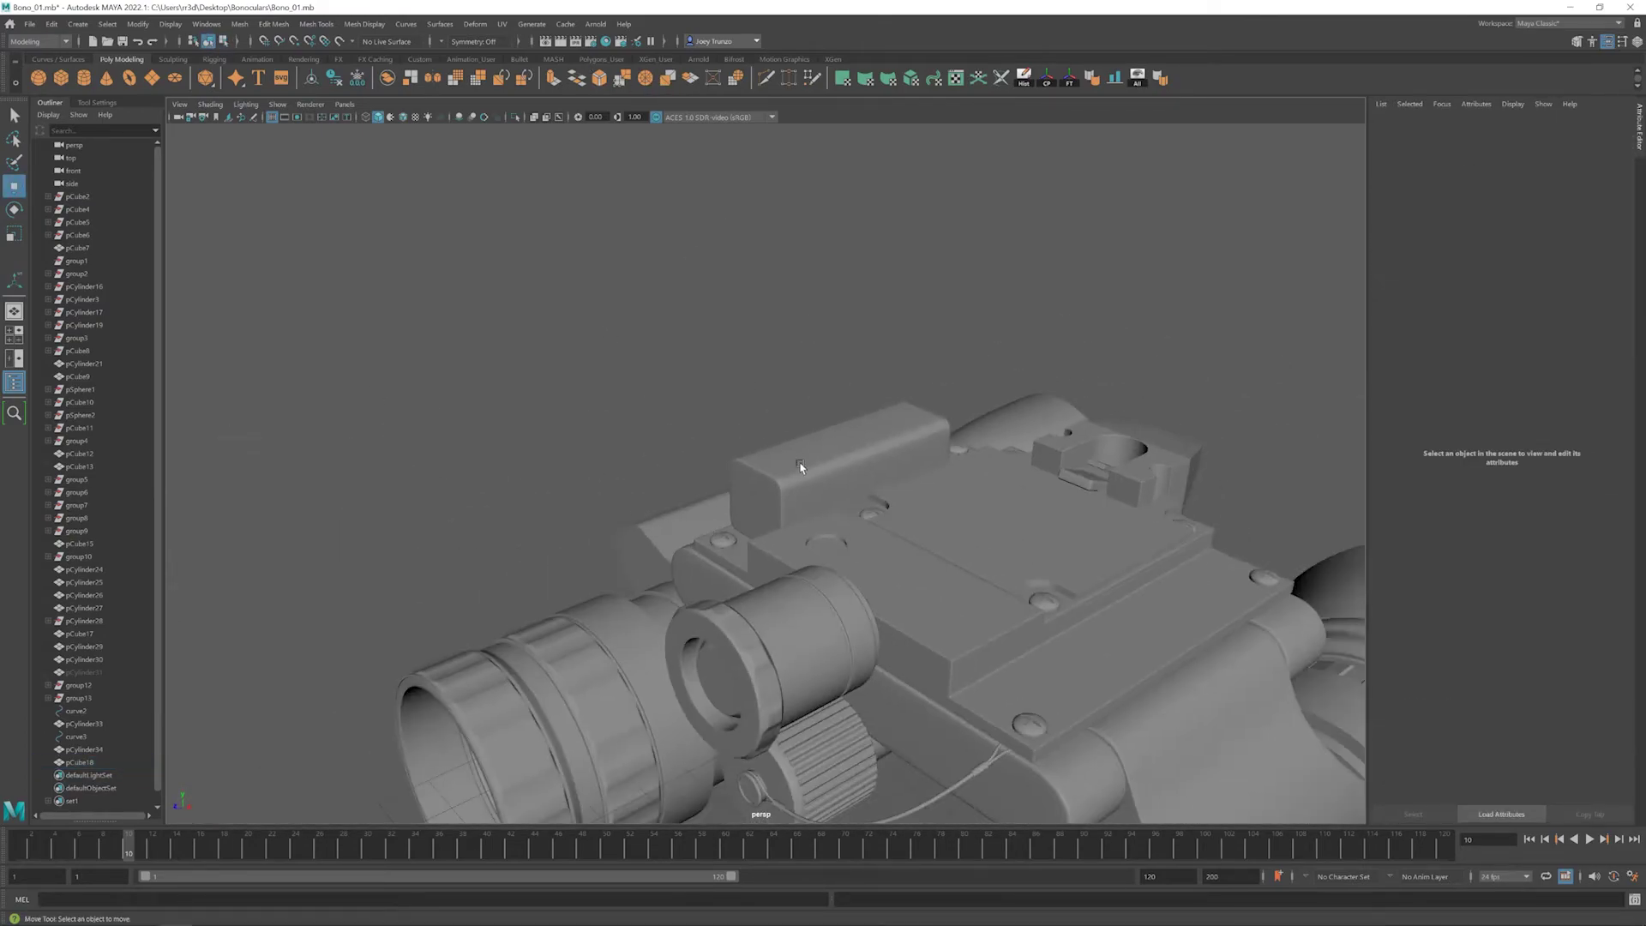
pyautogui.click(801, 466)
pyautogui.click(752, 374)
pyautogui.scroll(-10, 752, 374)
pyautogui.scroll(10, 529, 362)
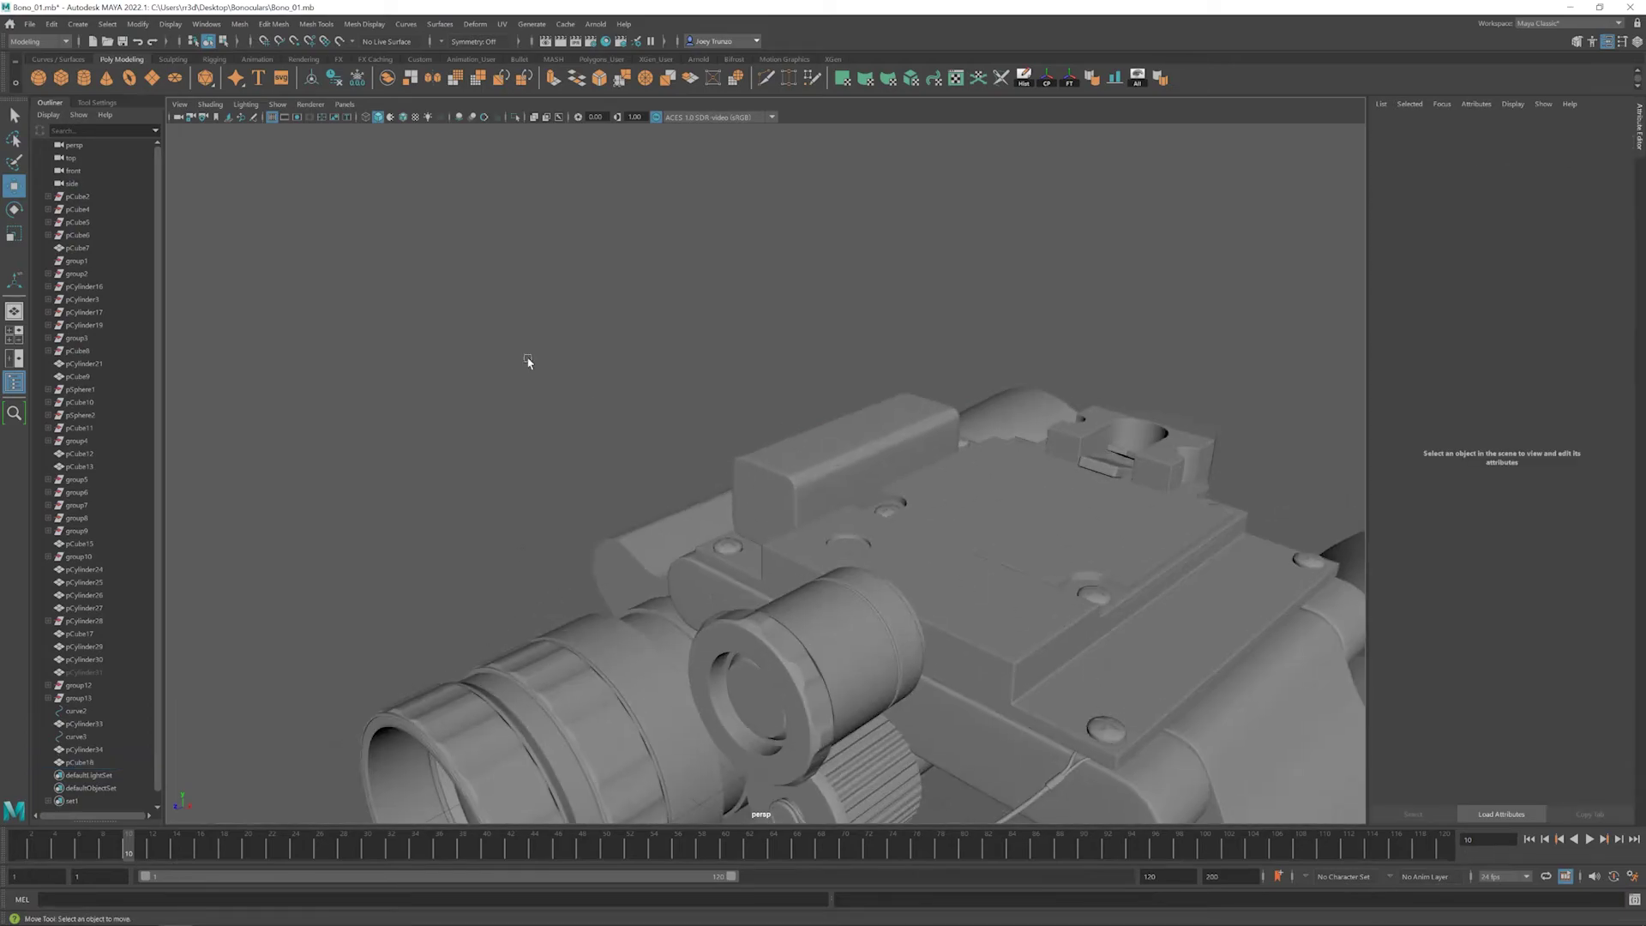
pyautogui.click(84, 78)
pyautogui.press('e')
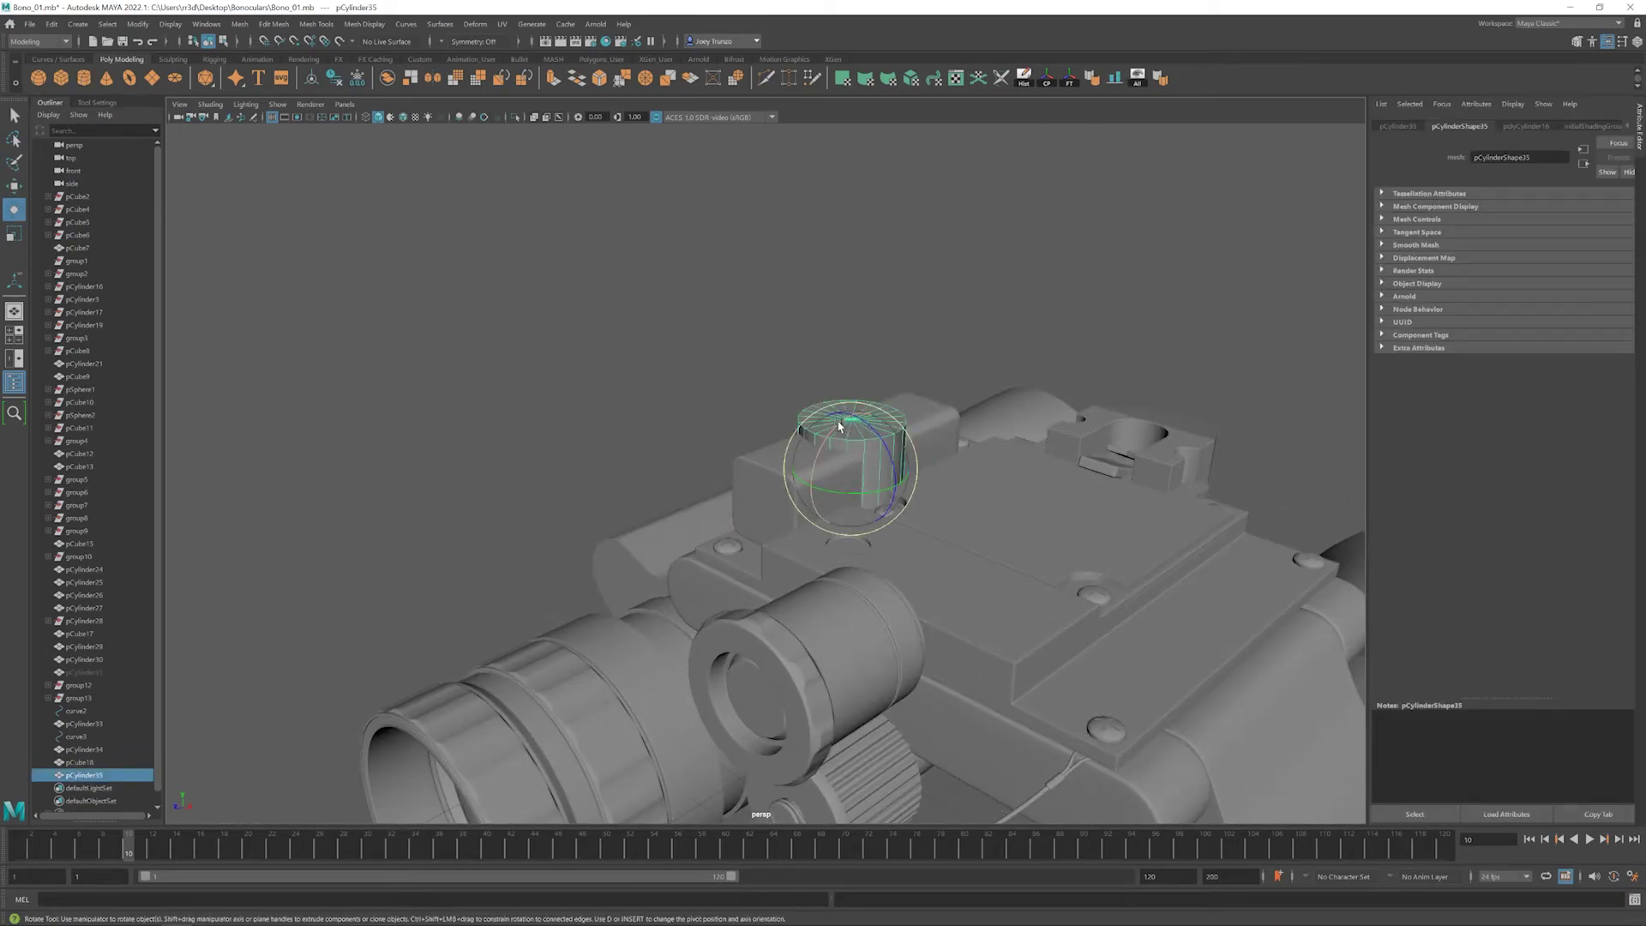
pyautogui.moveTo(840, 426); pyautogui.dragTo(655, 588)
pyautogui.press('w')
# - Set the cylinder's axis subdivisions to 6 and flatten it along its axis into a thin hexagonal disc
pyautogui.press('r')
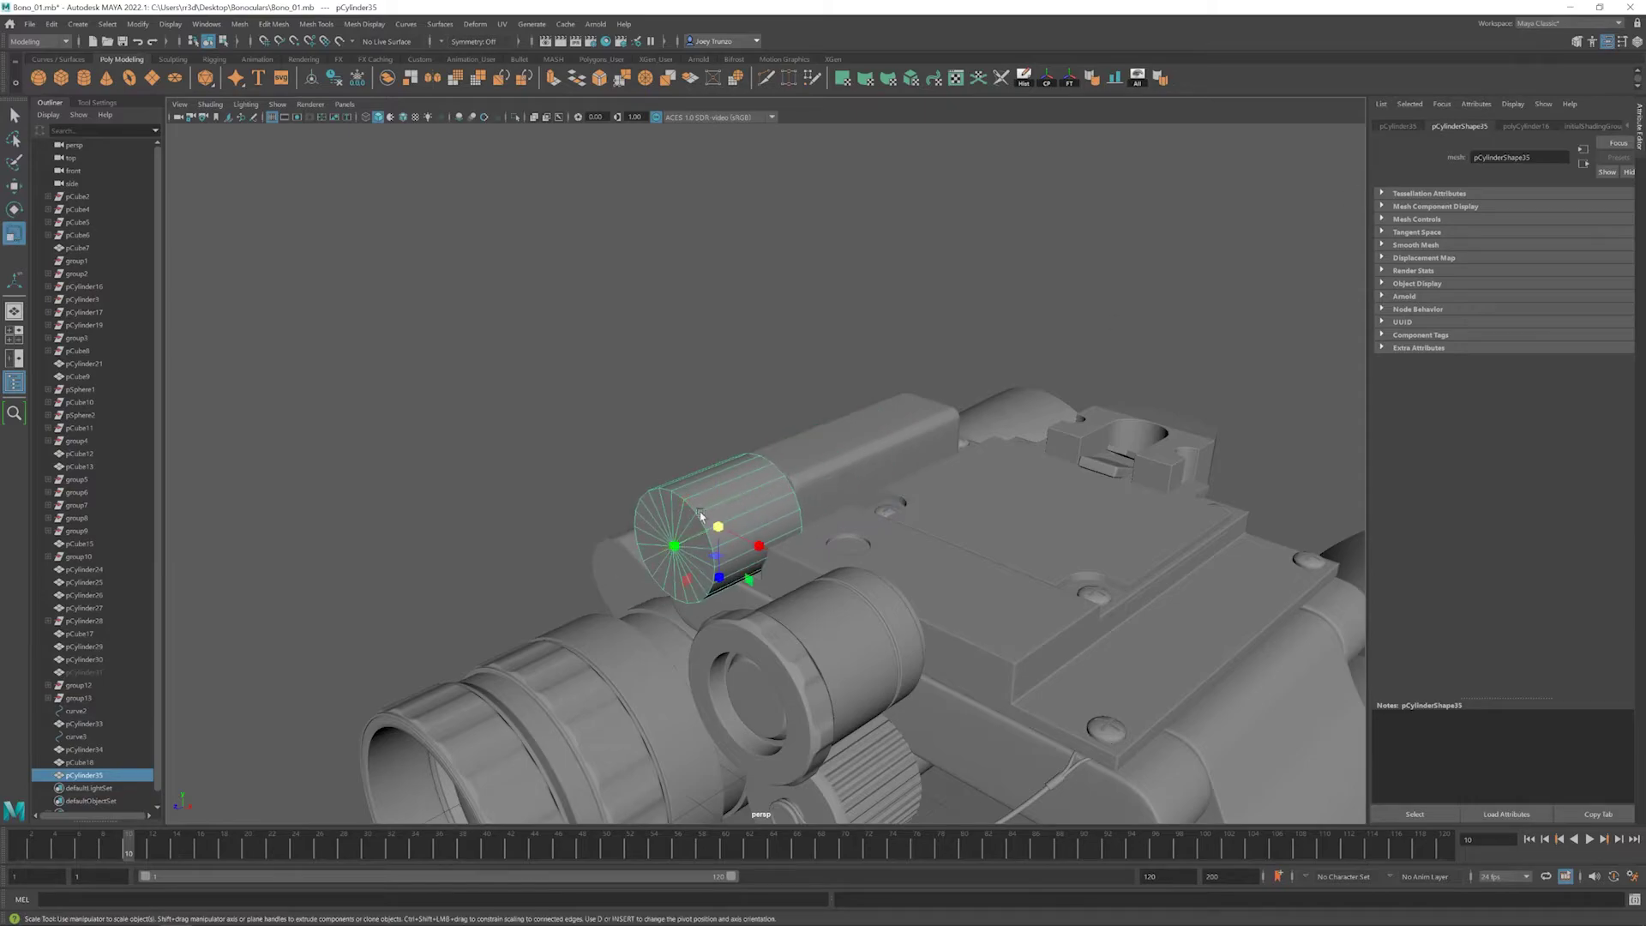
pyautogui.click(1526, 126)
pyautogui.write('6')
pyautogui.press('Return')
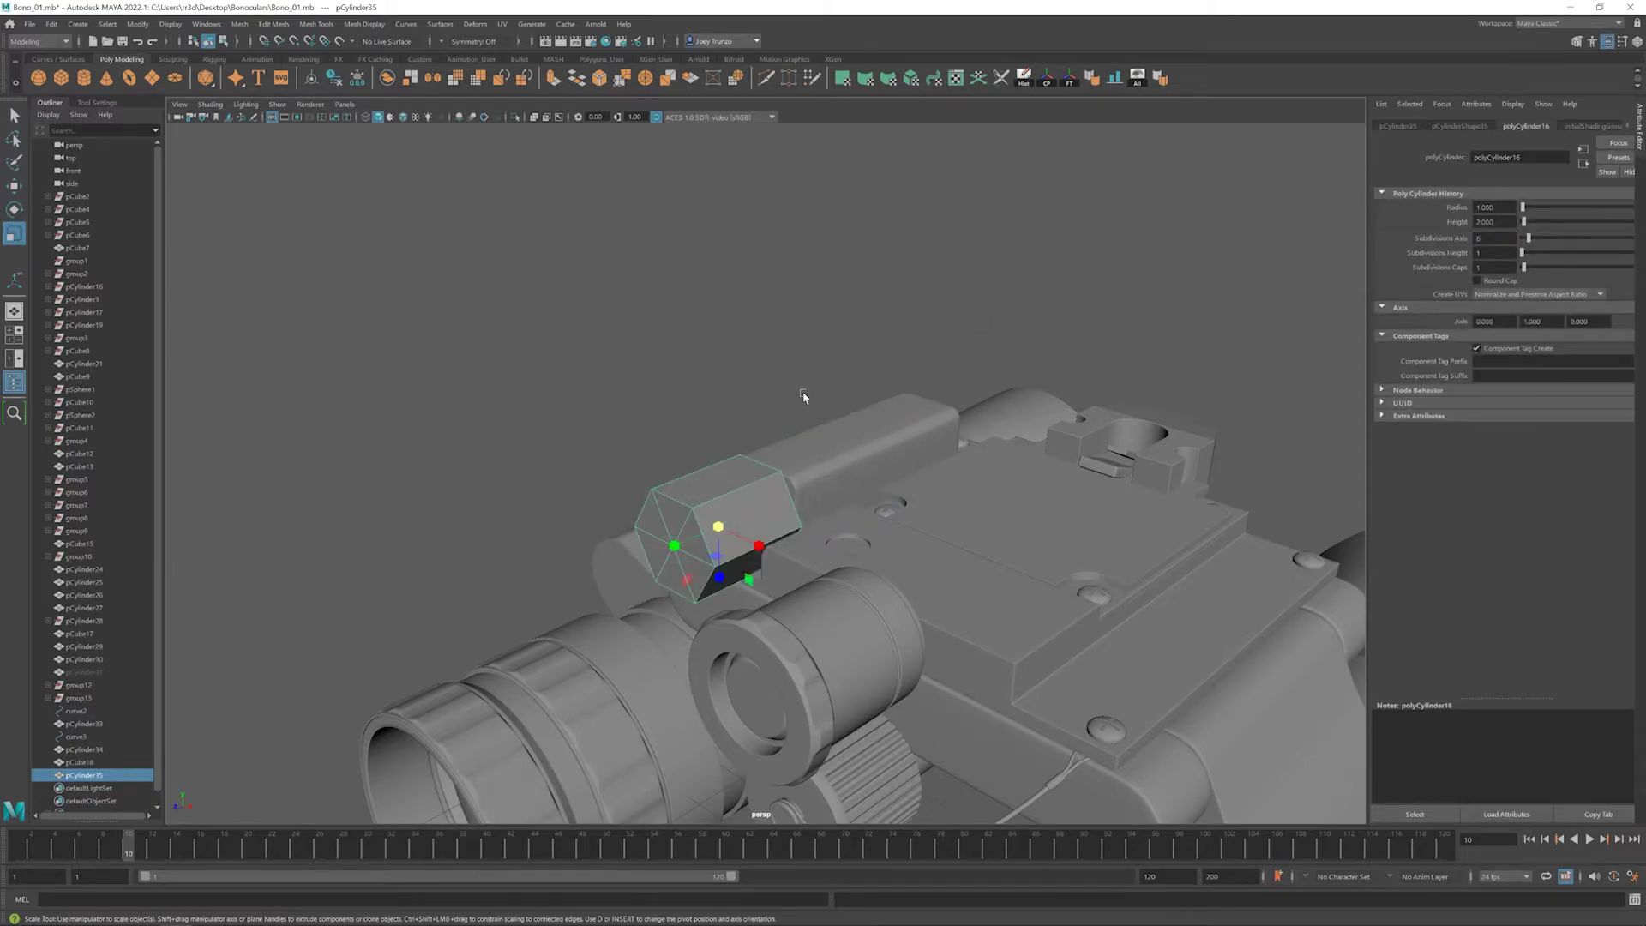
pyautogui.keyDown('alt'); pyautogui.moveTo(801, 397); pyautogui.dragTo(746, 437); pyautogui.keyUp('alt')
# - Try beveling different edge selections on the hexagonal disc with 1 segment
pyautogui.press('F10')
pyautogui.doubleClick(739, 443)
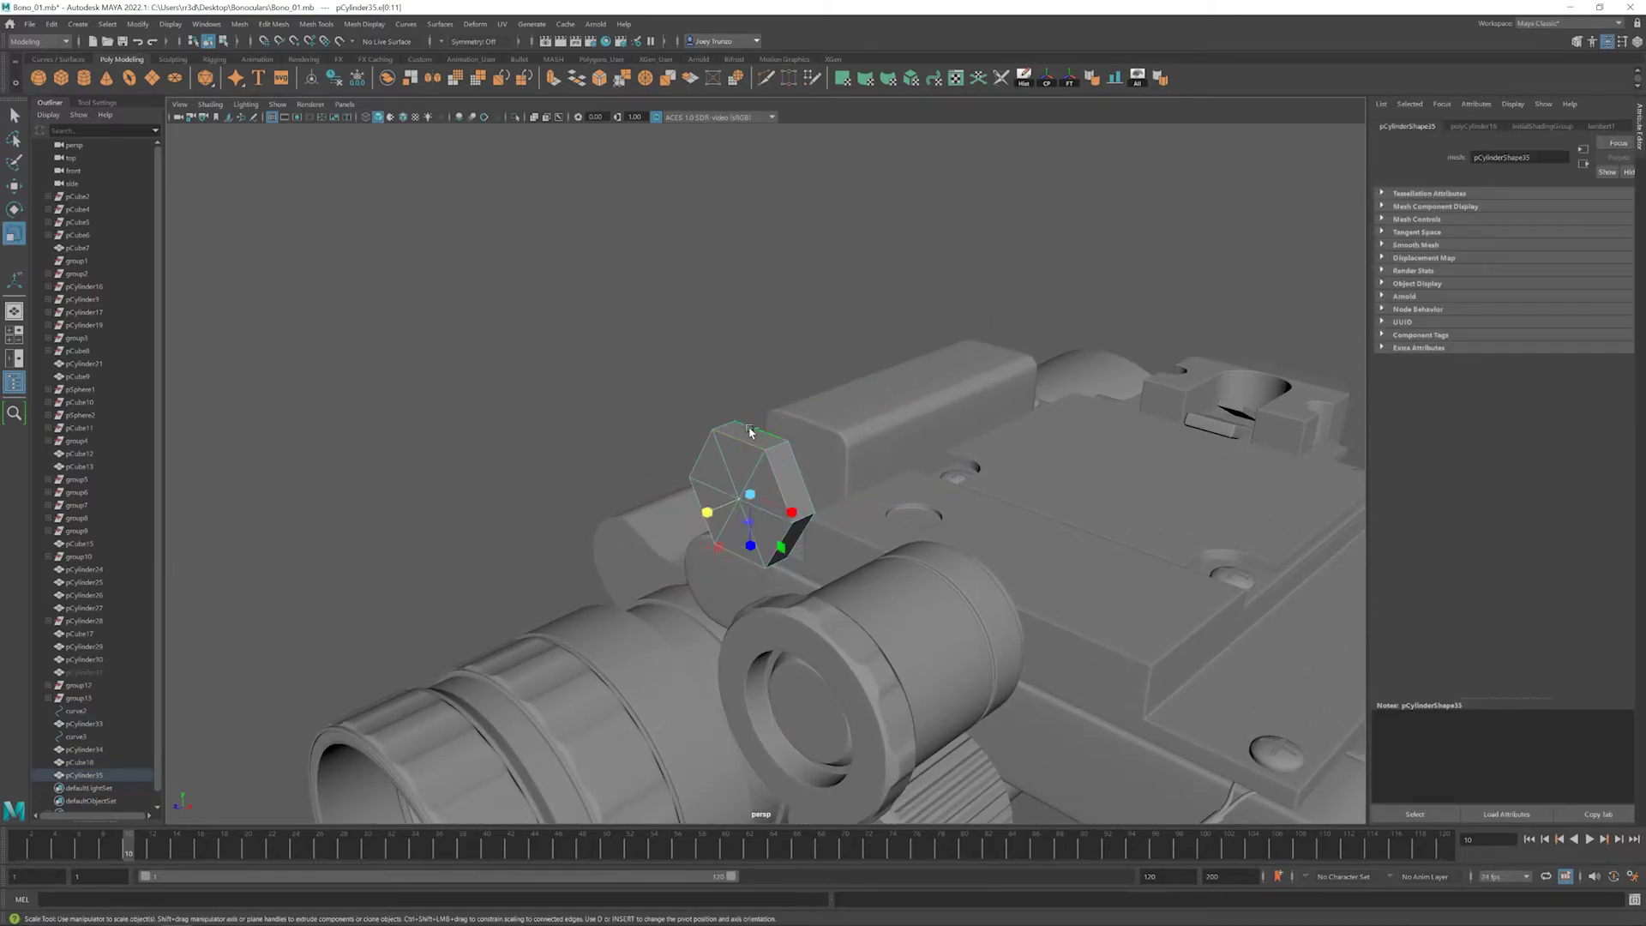
pyautogui.click(275, 24)
pyautogui.click(283, 63)
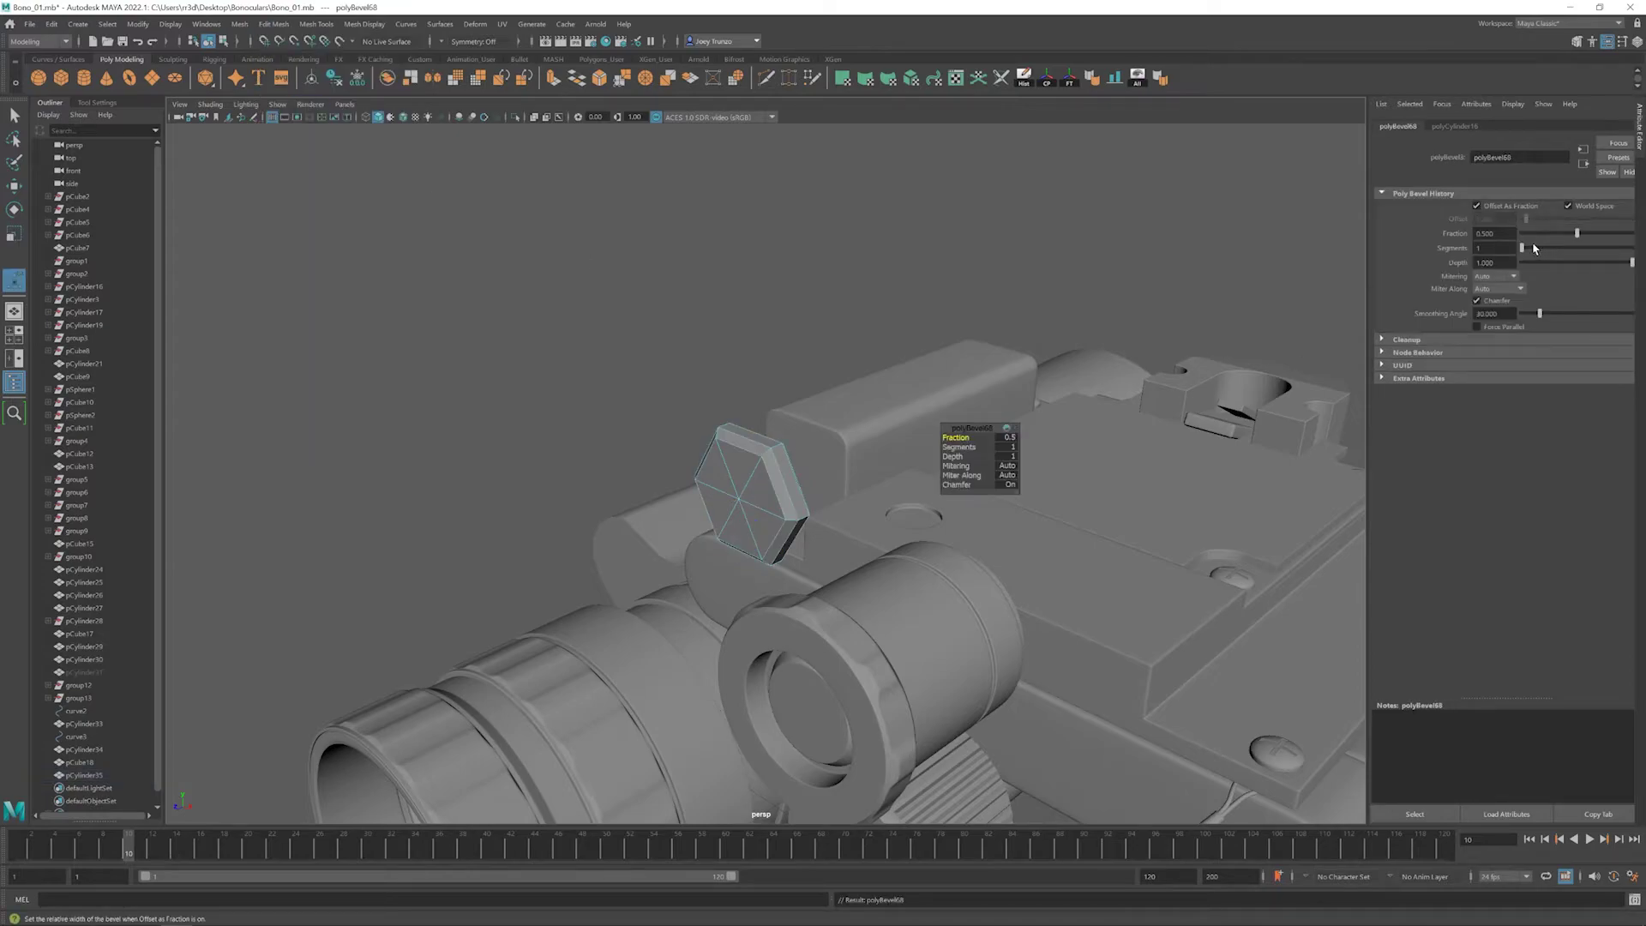
pyautogui.press('t')
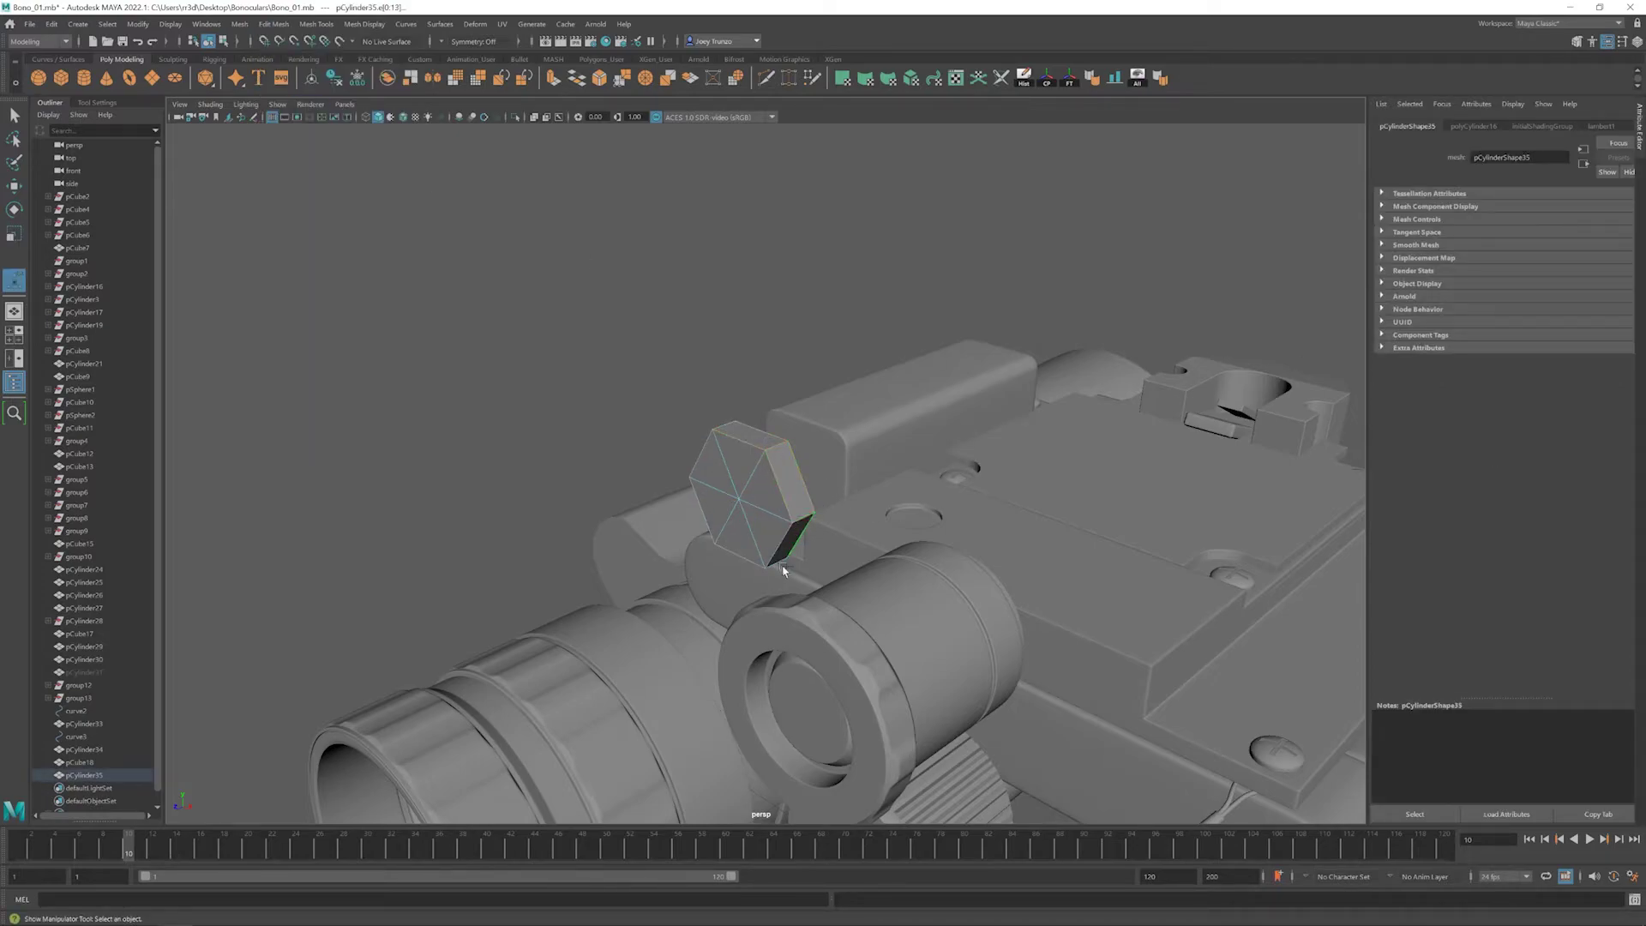
pyautogui.click(275, 24)
pyautogui.click(283, 63)
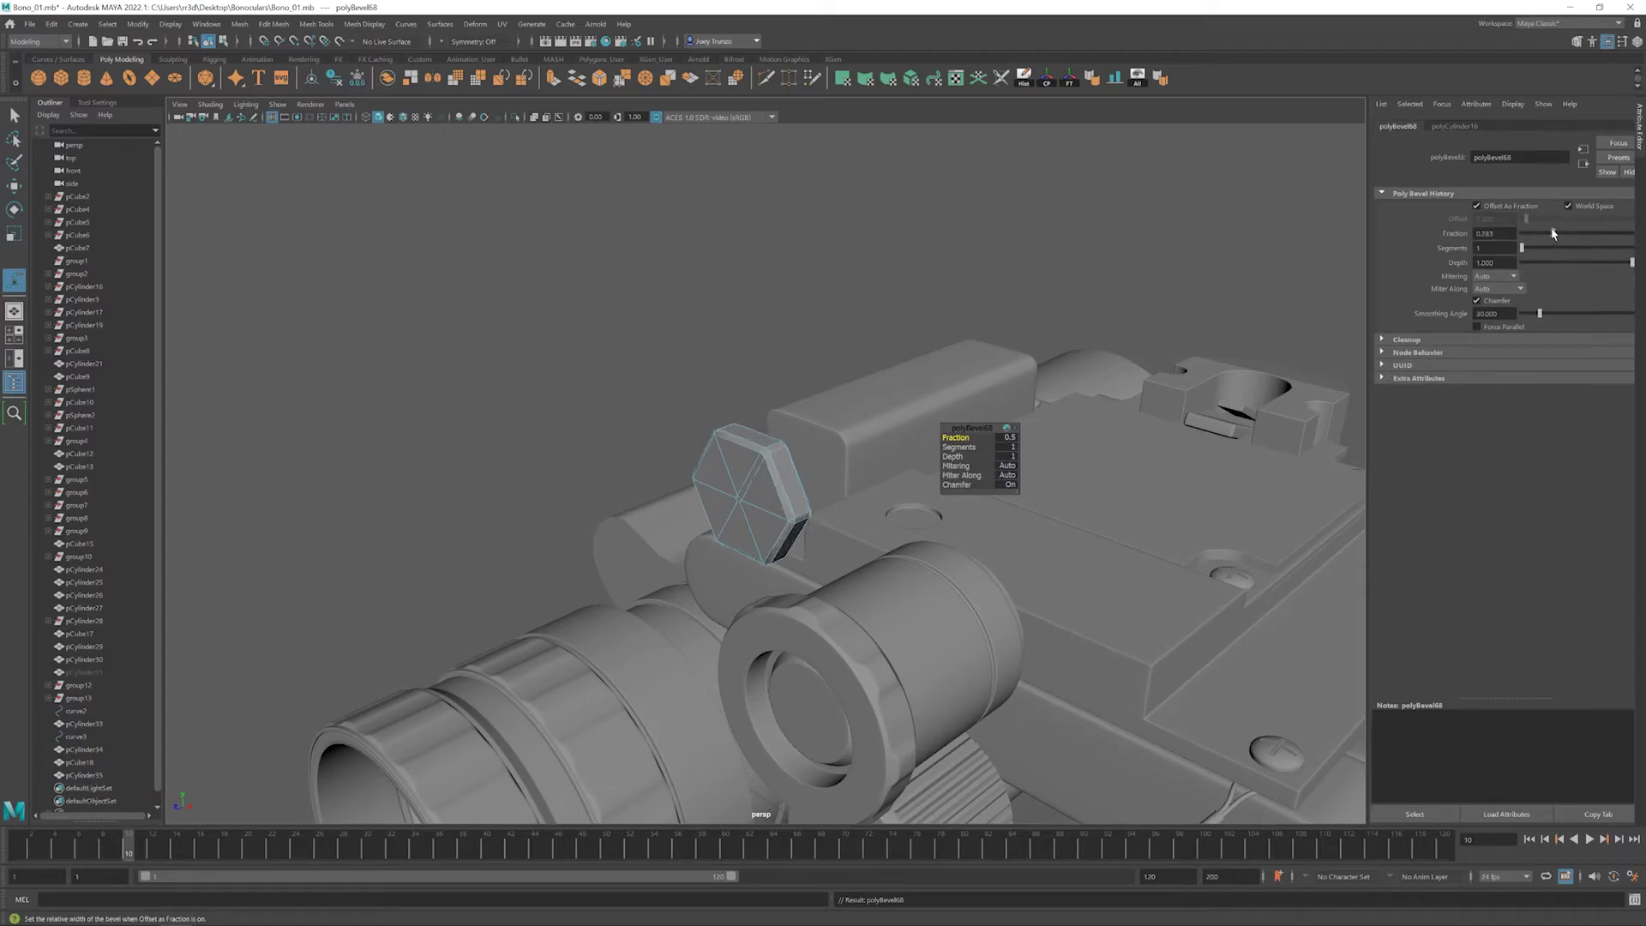
pyautogui.keyDown('alt'); pyautogui.moveTo(772, 515); pyautogui.dragTo(823, 463); pyautogui.keyUp('alt')
pyautogui.hotkey('ctrl', 'z')
pyautogui.press('w')
pyautogui.hotkey('ctrl', 'z')
# - Bevel the selected edges of the hexagonal disc
pyautogui.click(275, 24)
pyautogui.click(285, 73)
pyautogui.scroll(-3, 737, 463)
# - Scale, move and rotate the beveled hexagonal disc to fit against the front end of the block
pyautogui.moveTo(735, 459); pyautogui.dragTo(872, 395, button='right')
pyautogui.press('w')
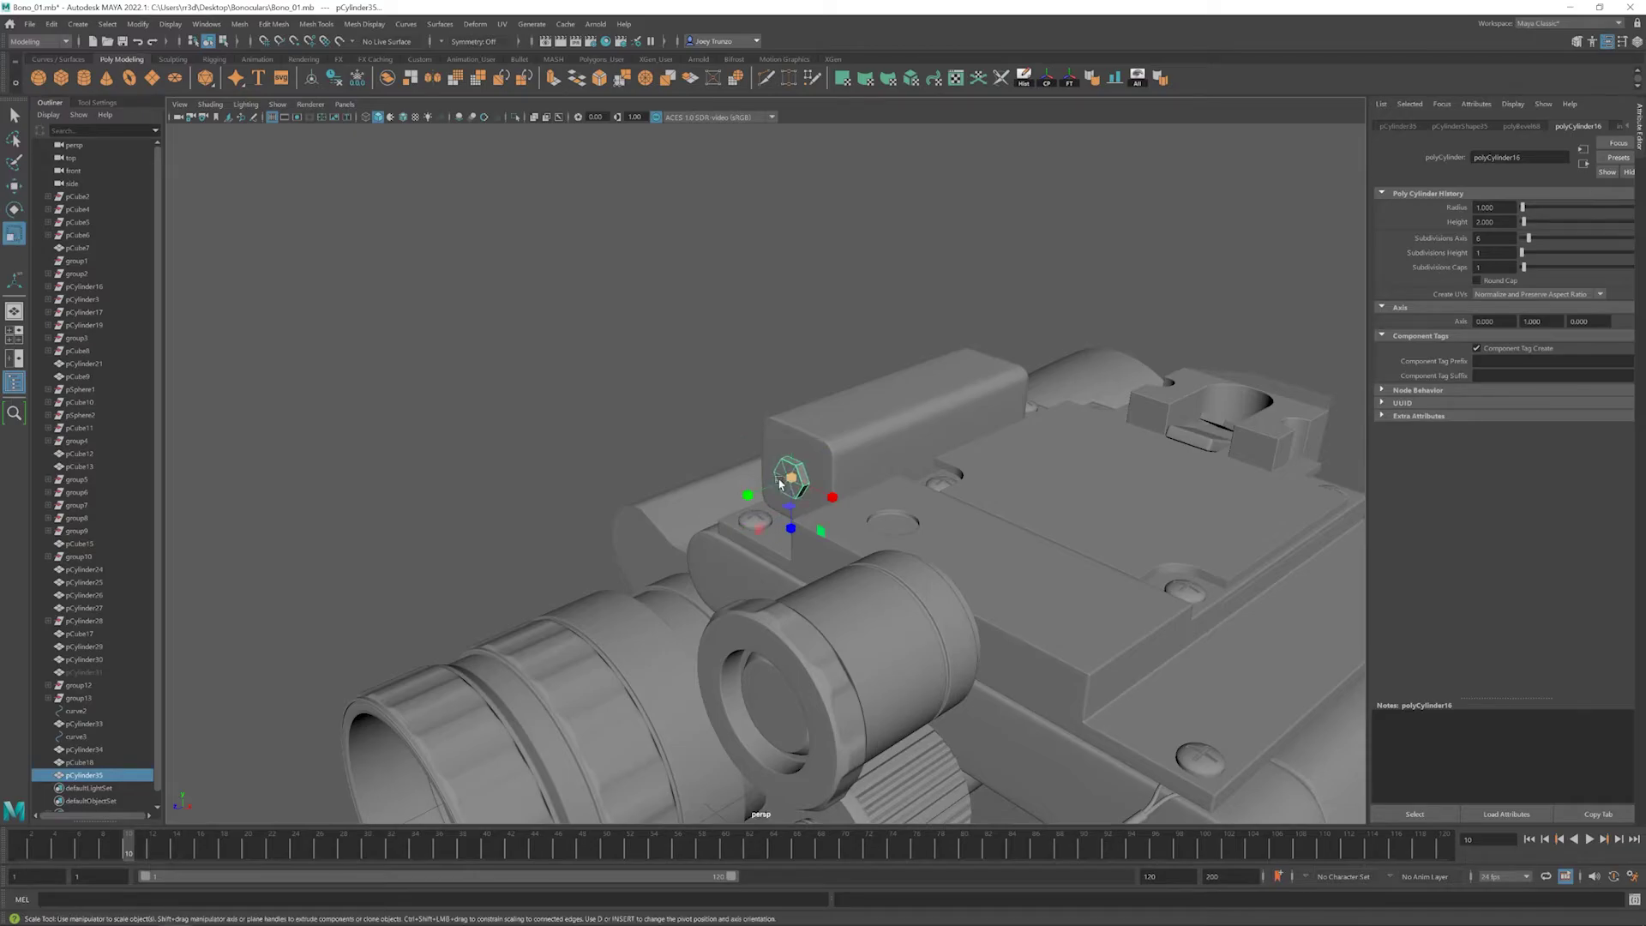
pyautogui.moveTo(780, 484); pyautogui.dragTo(874, 480)
pyautogui.press('w')
pyautogui.scroll(-5, 639, 404)
pyautogui.click(639, 403)
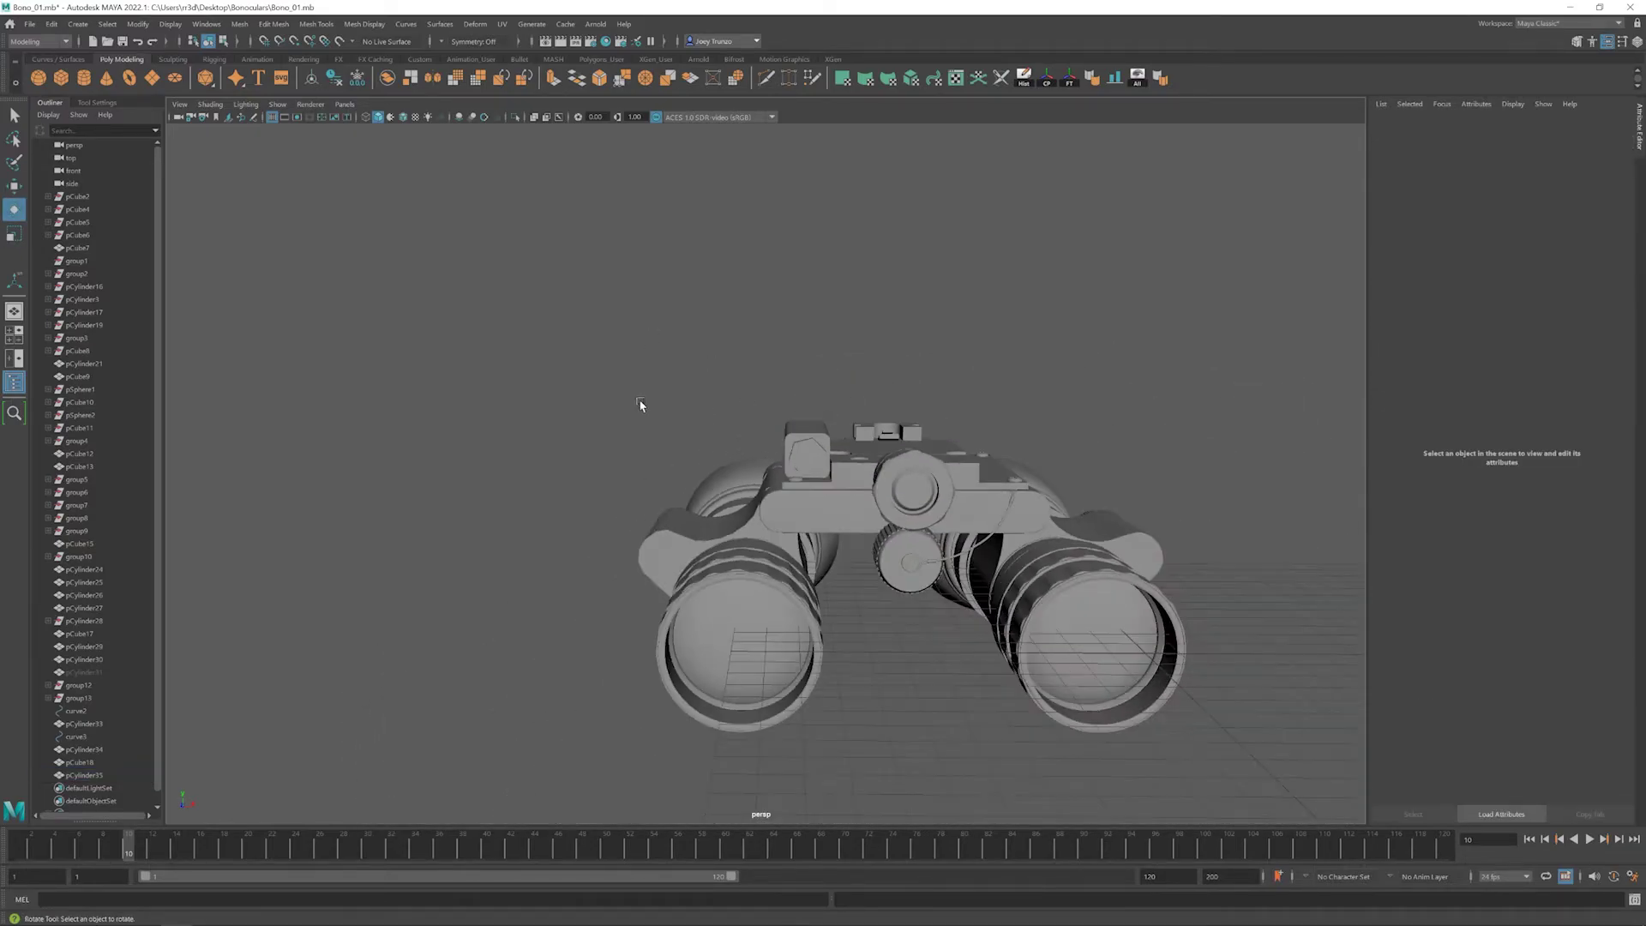
# - Create a polygon cylinder at the front end of the side block and rotate it 90 degrees to align with the block
pyautogui.keyDown('alt'); pyautogui.moveTo(639, 404); pyautogui.dragTo(589, 422); pyautogui.keyUp('alt')
pyautogui.keyDown('alt'); pyautogui.moveTo(589, 422); pyautogui.dragTo(794, 517, button='right'); pyautogui.keyUp('alt')
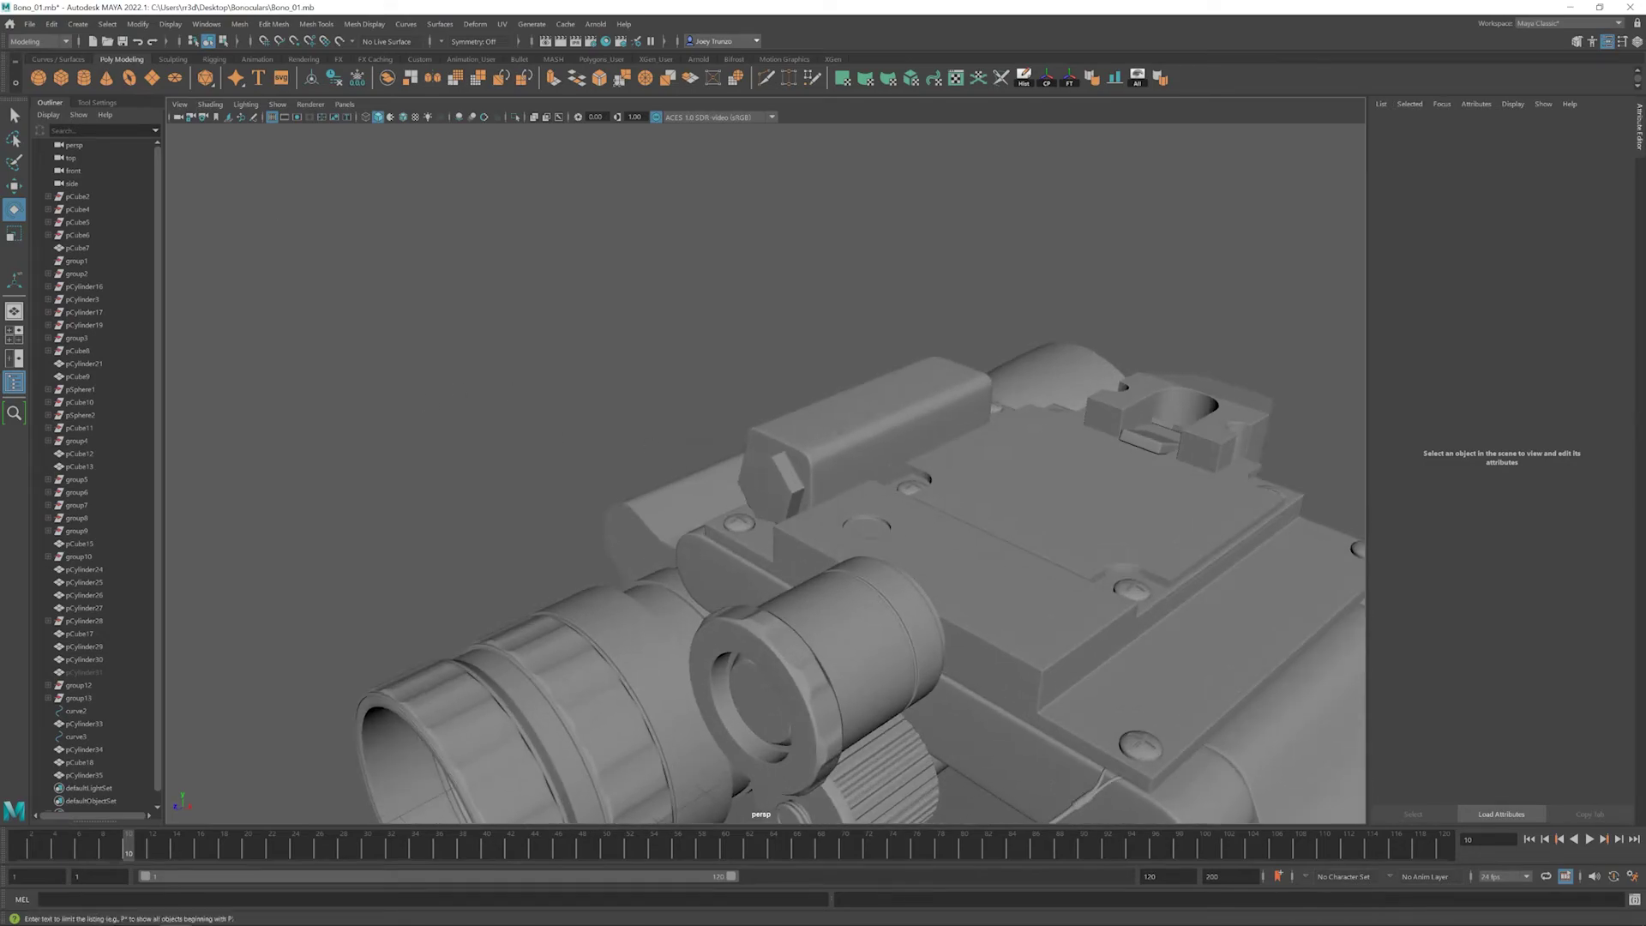
pyautogui.click(83, 78)
pyautogui.click(783, 399)
pyautogui.click(772, 480)
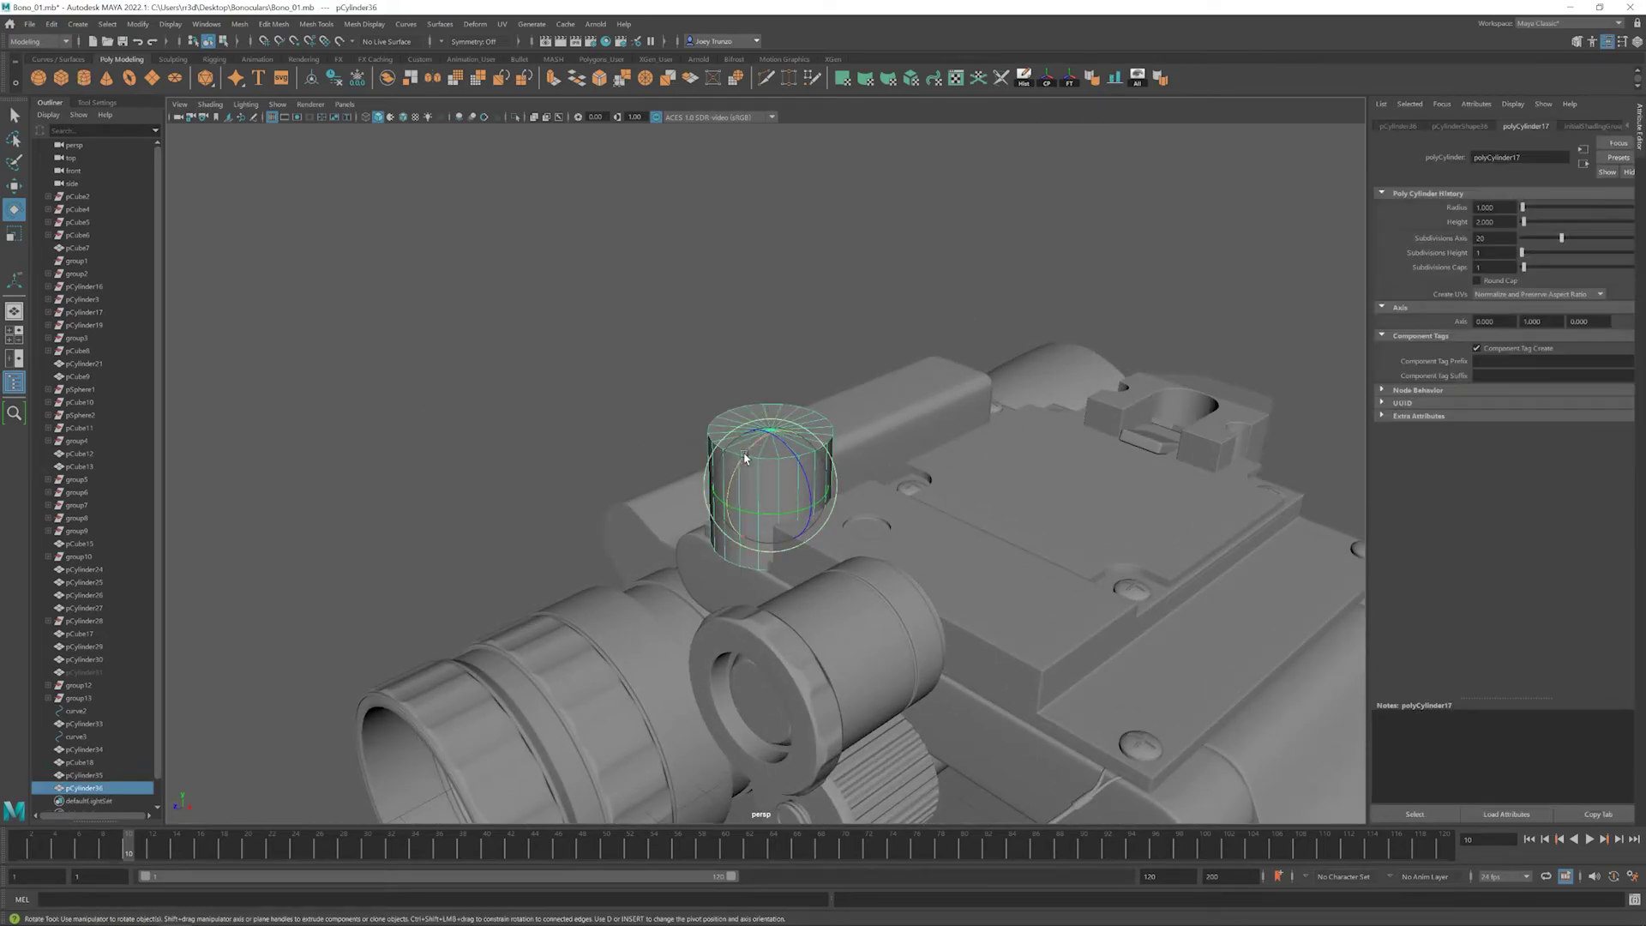
pyautogui.moveTo(776, 480); pyautogui.dragTo(789, 415)
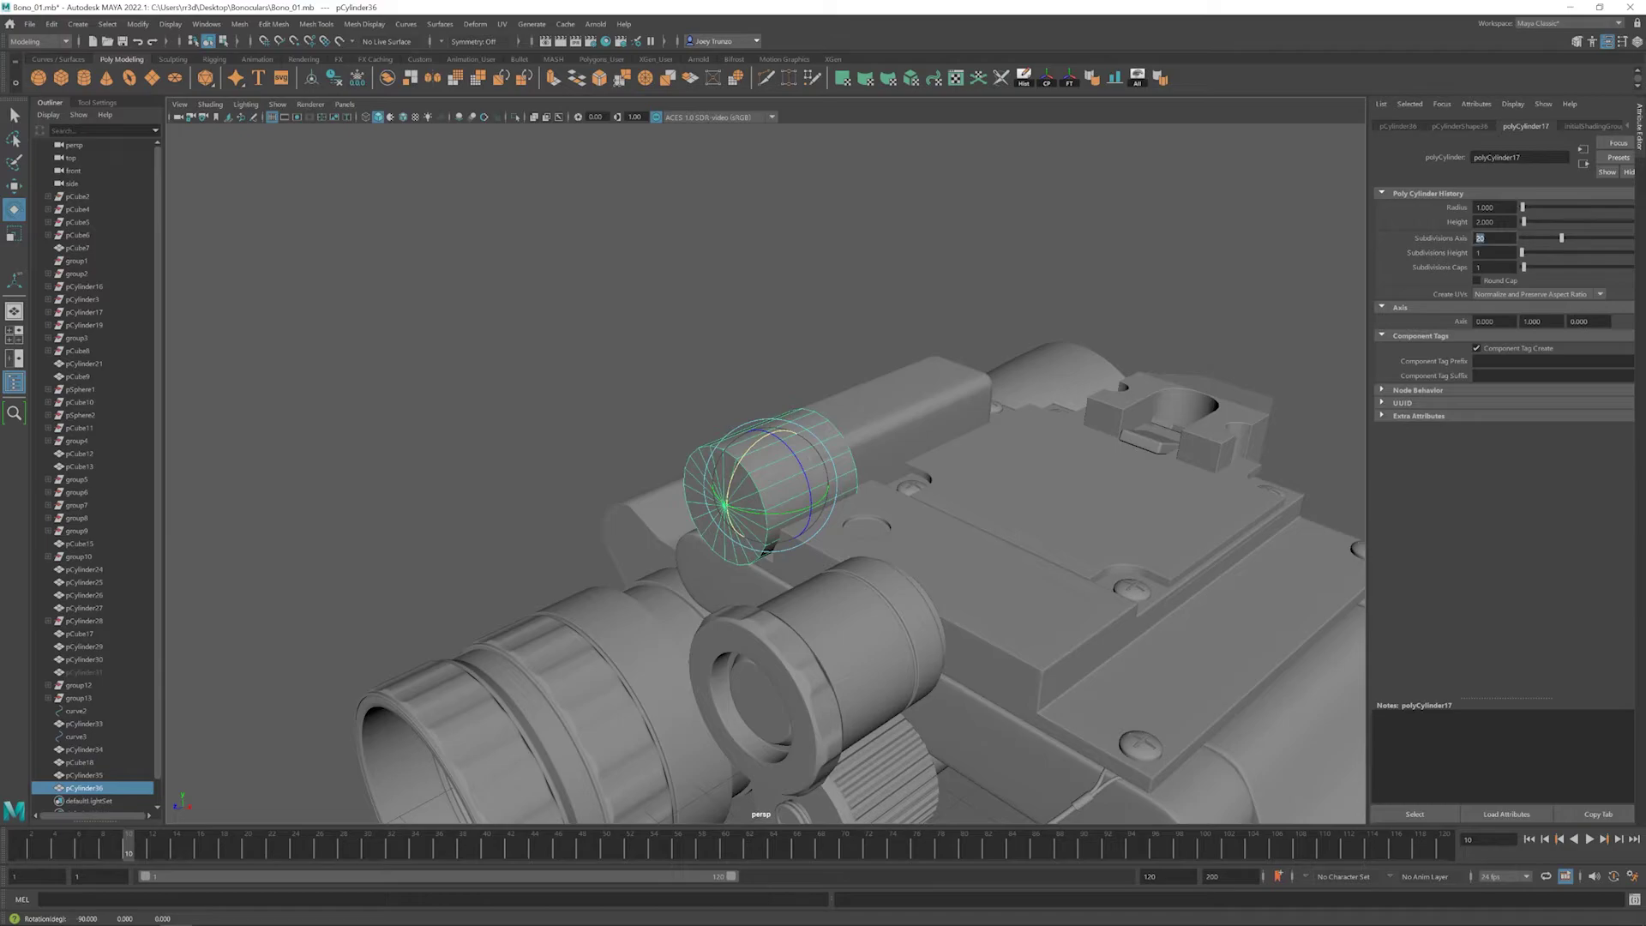
# - Scale the cylinder down and shorten it in front of the hexagonal disc
pyautogui.write('40')
pyautogui.press('Return')
pyautogui.press('r')
pyautogui.hotkey('ctrl', 'z')
pyautogui.moveTo(776, 488); pyautogui.dragTo(752, 486)
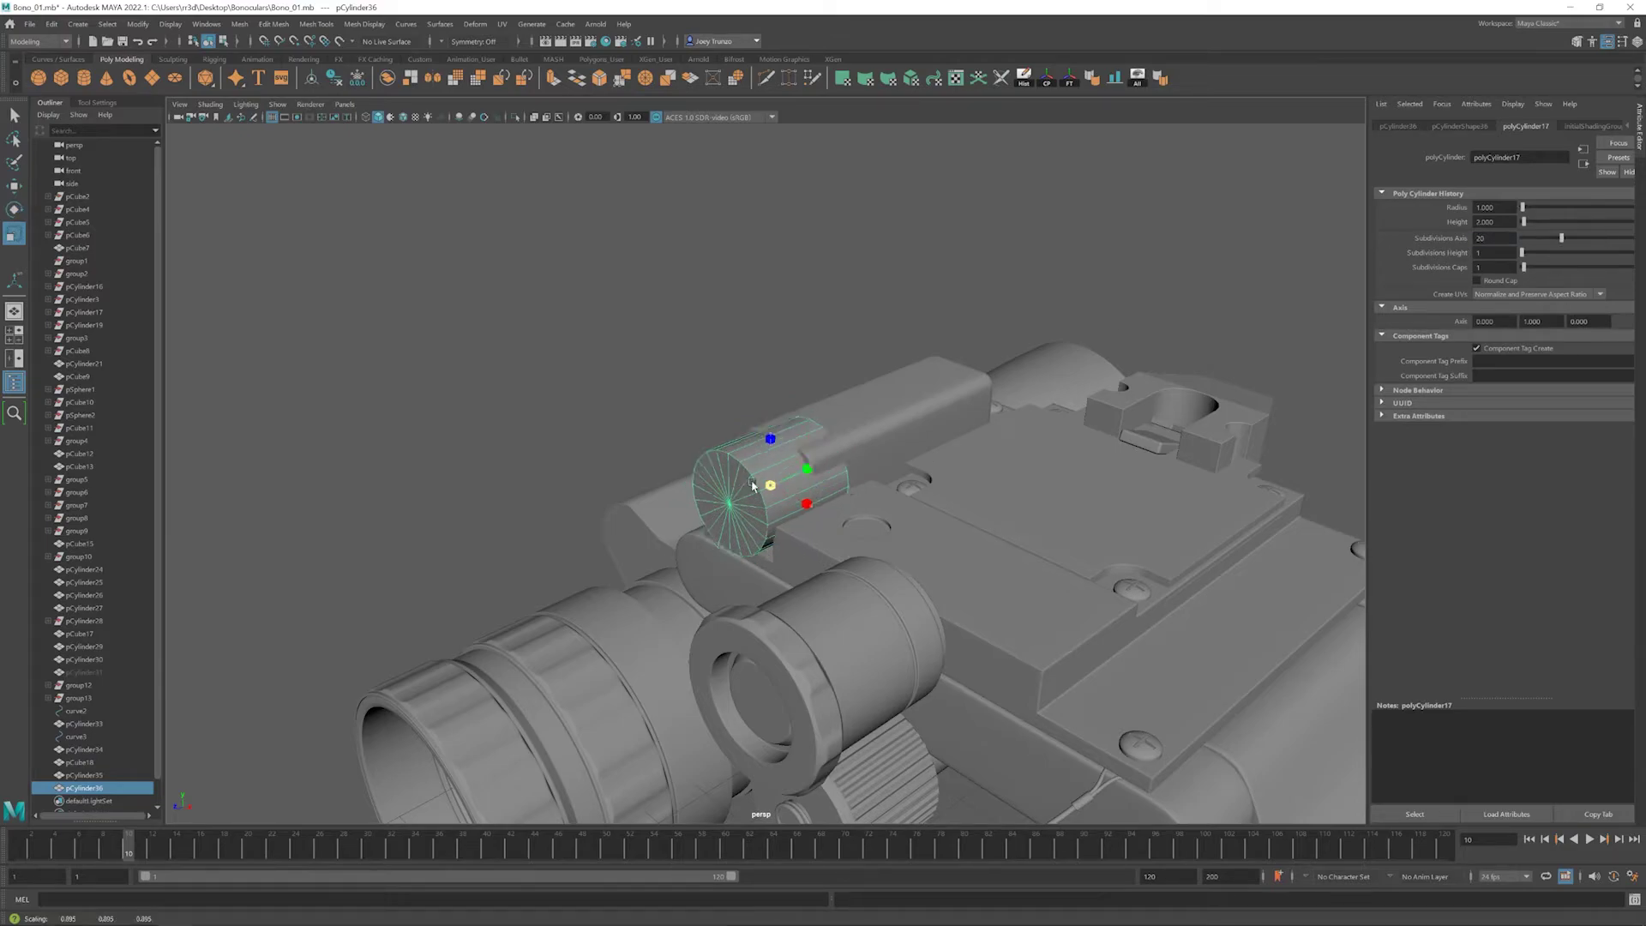
pyautogui.press('f')
# - Apply a soften/harden edge operation to the hexagonal disc
pyautogui.click(853, 549)
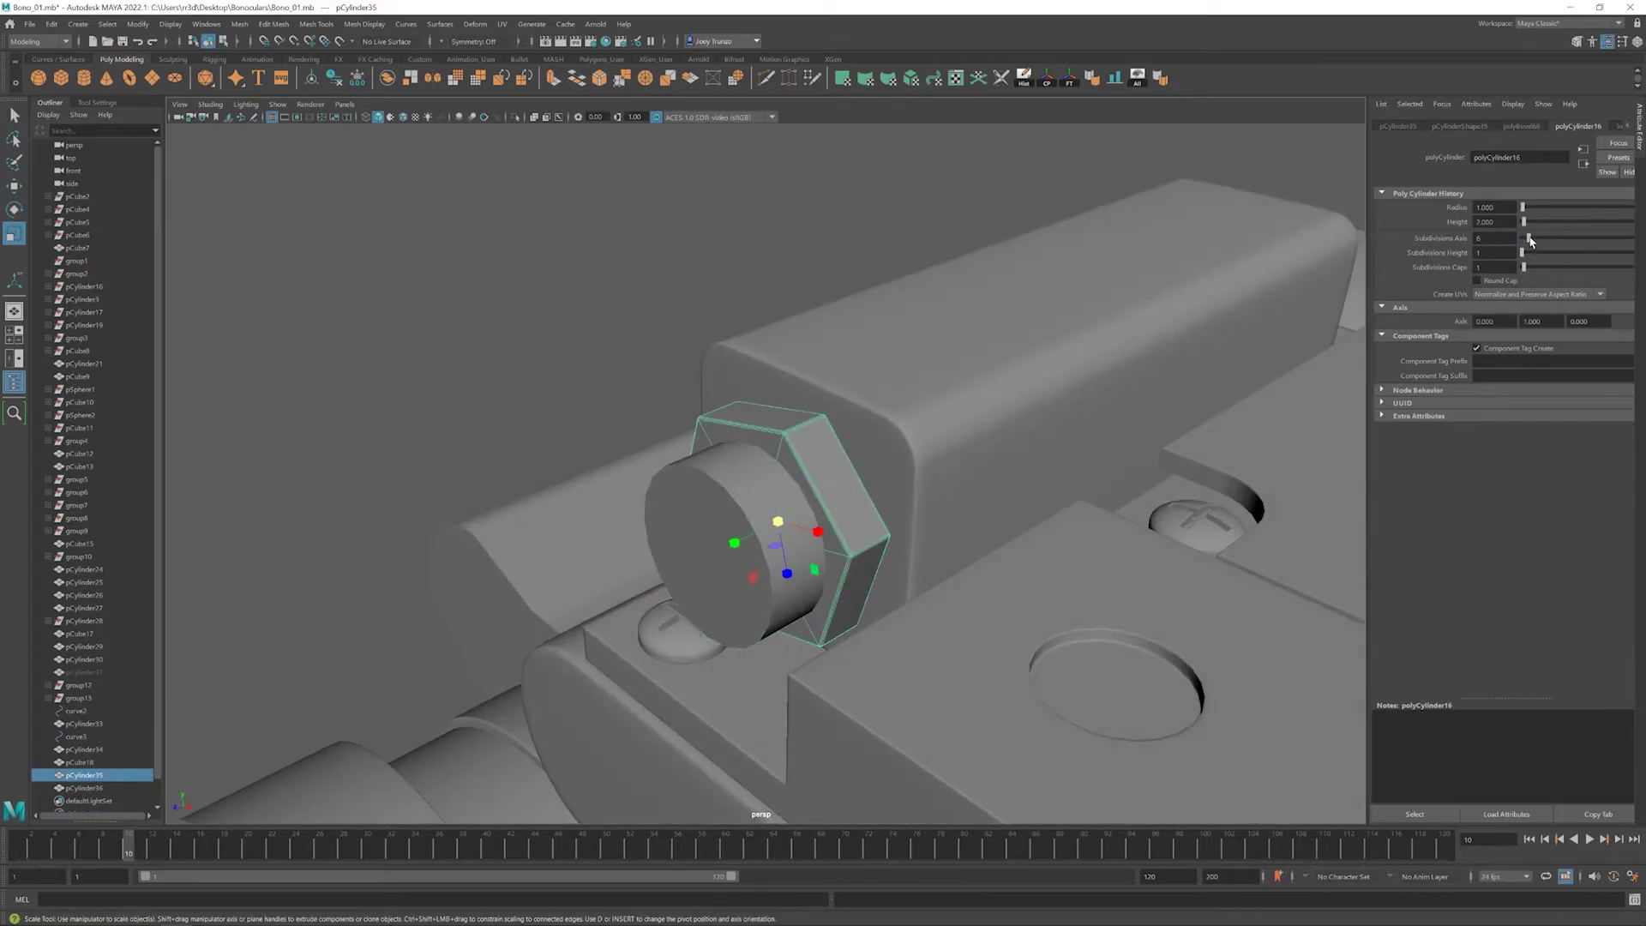
pyautogui.click(1522, 126)
pyautogui.scroll(-3, 874, 367)
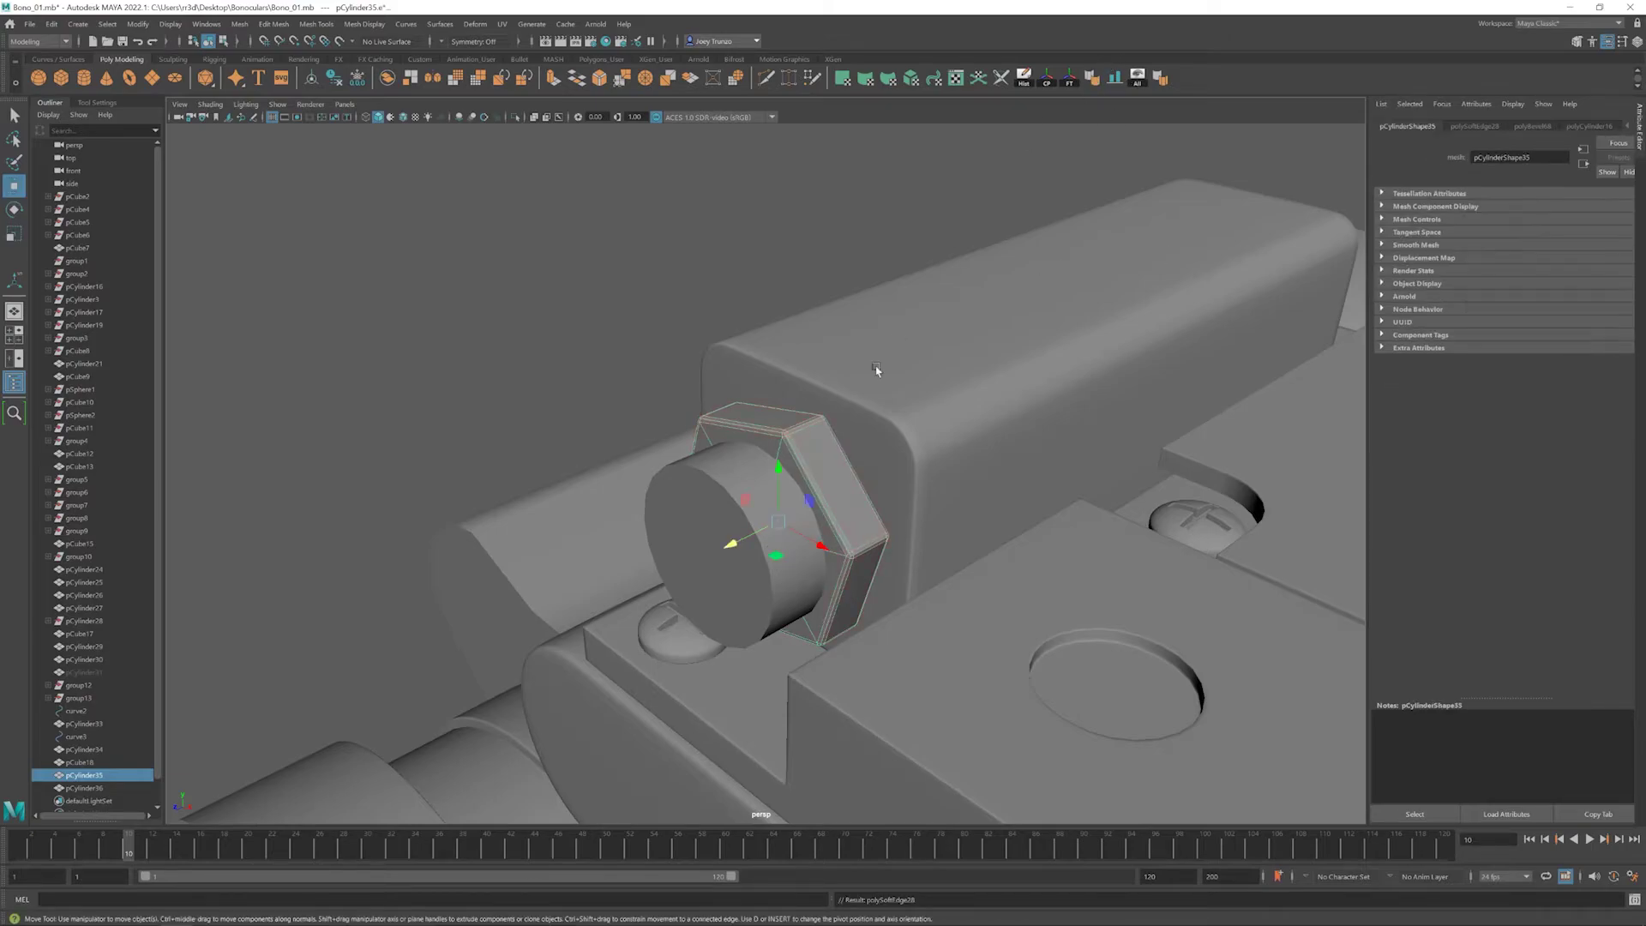
pyautogui.click(507, 415)
pyautogui.press('w')
# - Position the short cylinder flush against the front face of the hexagonal disc
pyautogui.keyDown('alt'); pyautogui.moveTo(507, 415); pyautogui.dragTo(611, 449); pyautogui.keyUp('alt')
pyautogui.click(787, 478)
pyautogui.click(755, 471)
pyautogui.keyDown('alt'); pyautogui.moveTo(754, 470); pyautogui.dragTo(736, 505); pyautogui.keyUp('alt')
pyautogui.press('w')
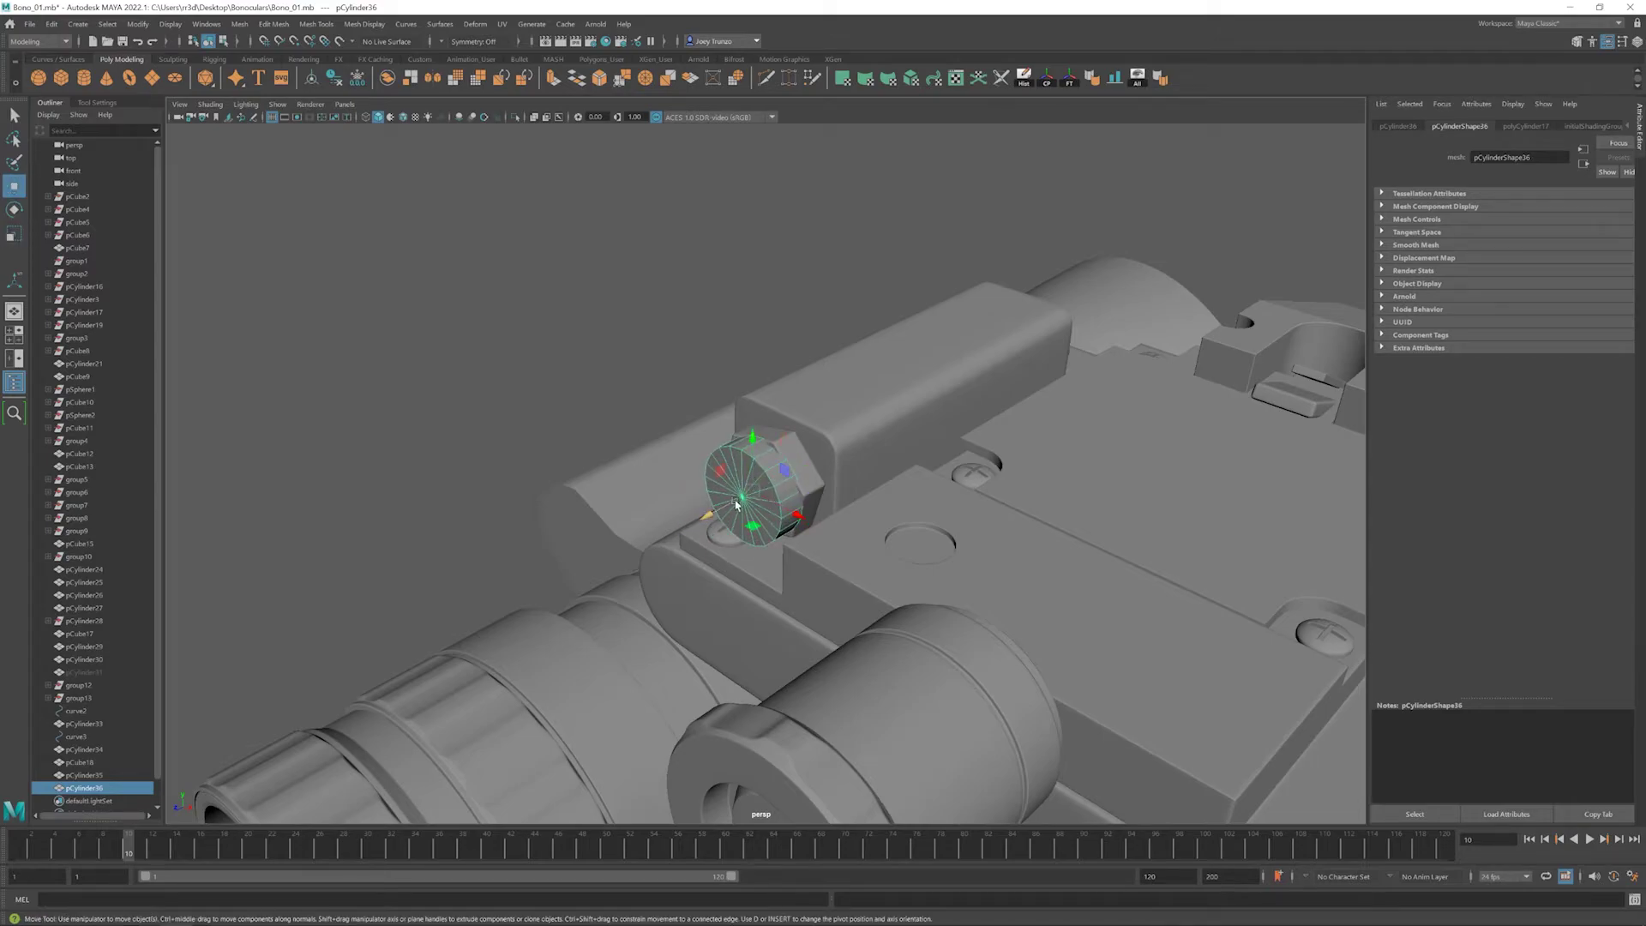
pyautogui.moveTo(610, 379)
pyautogui.keyDown('alt'); pyautogui.mouseDown()
pyautogui.moveTo(624, 424)
pyautogui.moveTo(666, 431)
pyautogui.moveTo(591, 382)
pyautogui.mouseUp(); pyautogui.keyUp('alt')
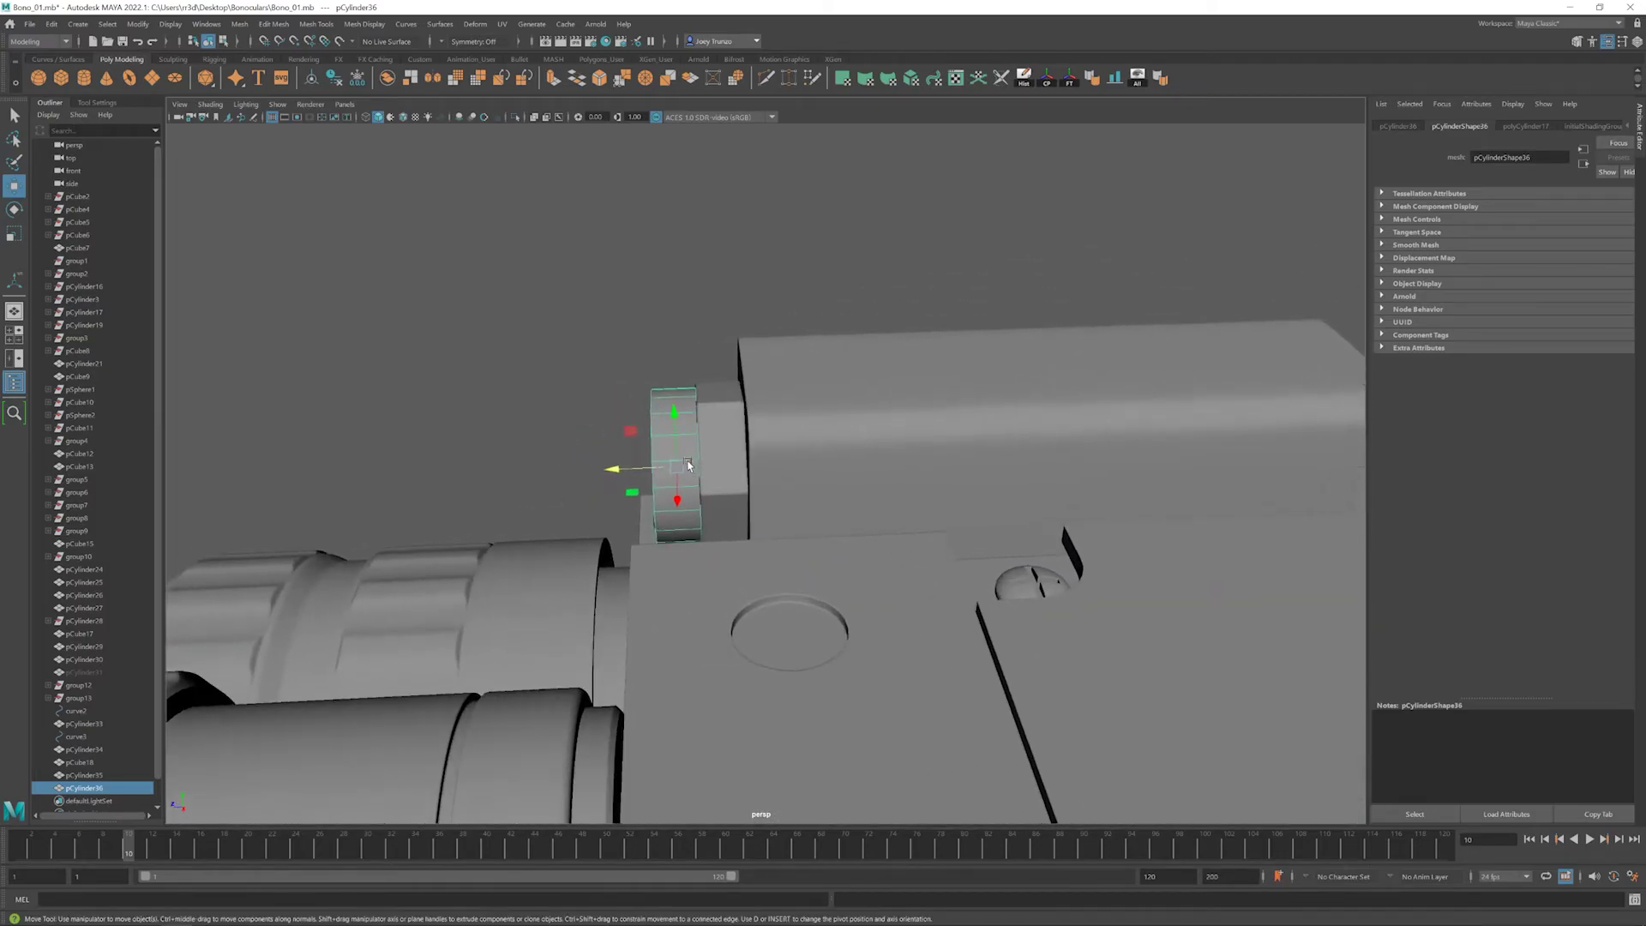
# - Delete the cylinder's front cap faces and extrude the open border inward and forward into a sloped collar with a narrower tube
pyautogui.hotkey('ctrl', 'F11')
pyautogui.moveTo(761, 611); pyautogui.dragTo(725, 416)
pyautogui.press('Delete')
pyautogui.keyDown('shift'); pyautogui.moveTo(679, 469); pyautogui.dragTo(756, 485); pyautogui.keyUp('shift')
pyautogui.press('w')
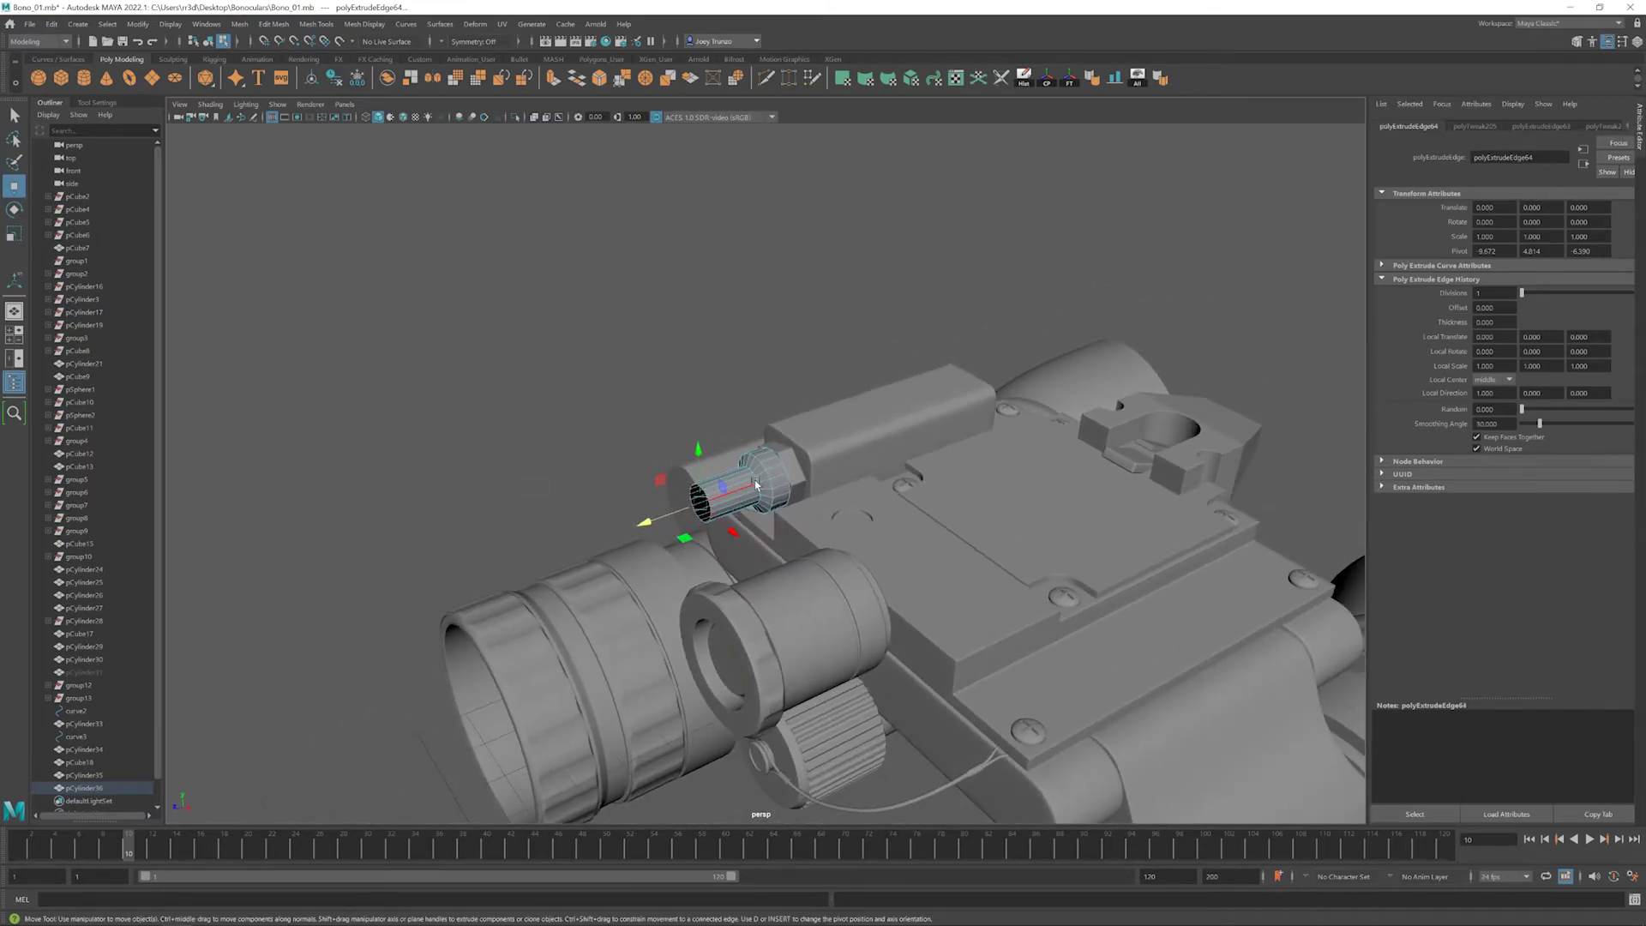
# - Adjust the edges of the extruded cylinder to refine the proportions of its collar and narrow tube
pyautogui.press('F8')
pyautogui.keyDown('alt'); pyautogui.moveTo(771, 477); pyautogui.dragTo(525, 397, button='right'); pyautogui.keyUp('alt')
pyautogui.keyDown('alt'); pyautogui.moveTo(526, 397); pyautogui.dragTo(856, 488); pyautogui.keyUp('alt')
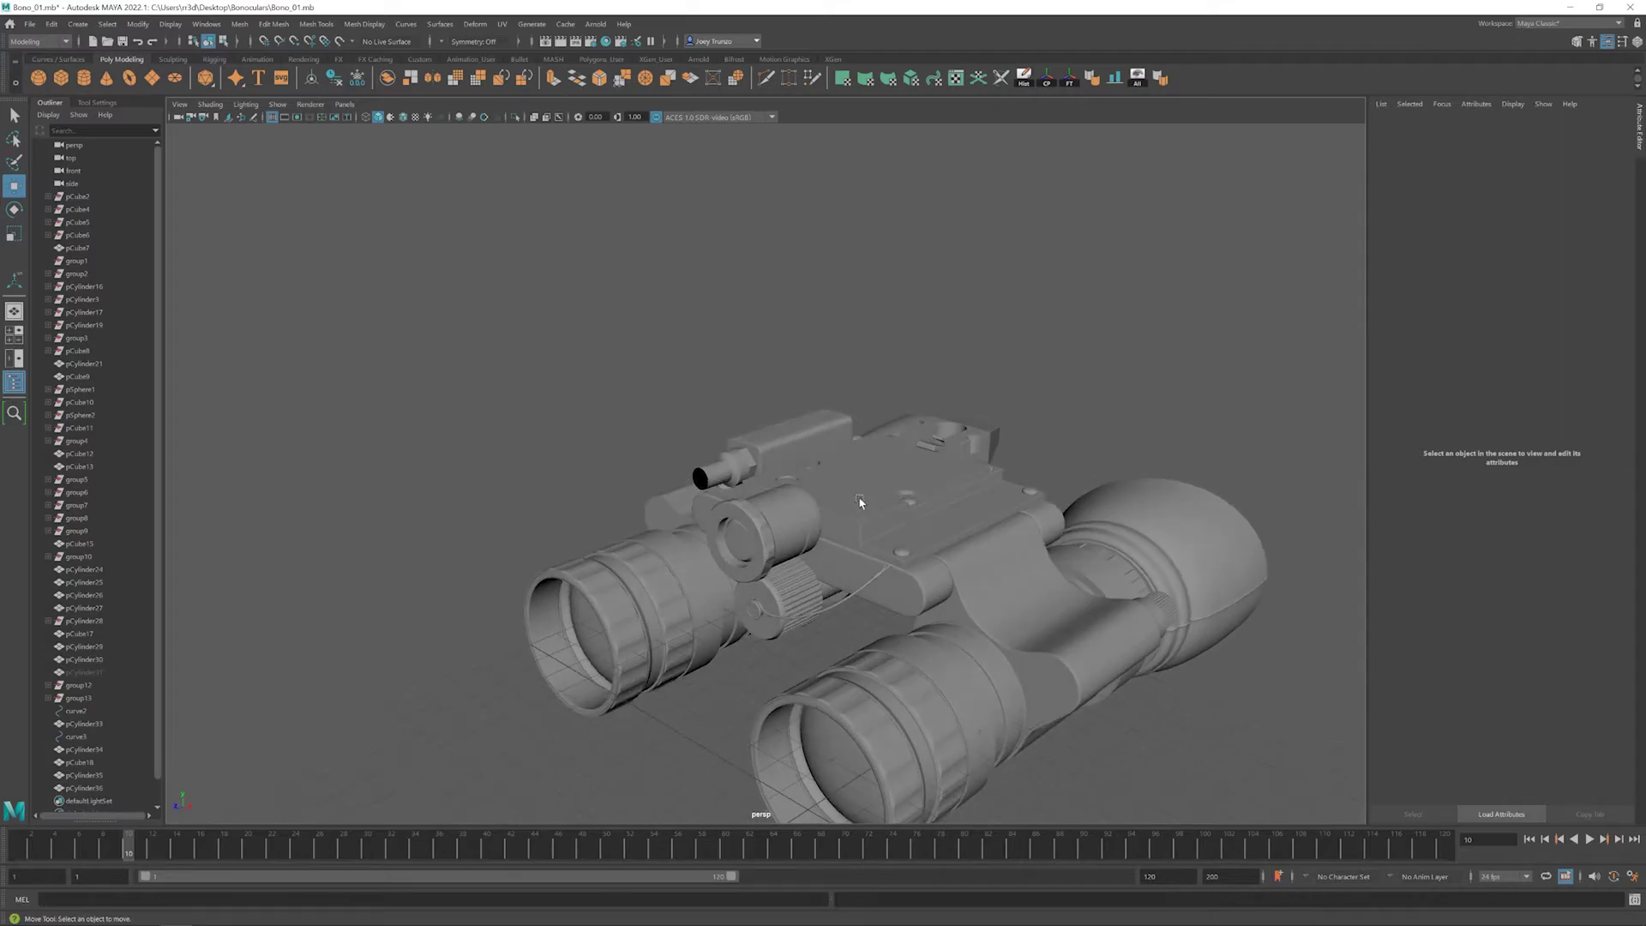
pyautogui.scroll(2, 856, 488)
pyautogui.moveTo(801, 437); pyautogui.dragTo(648, 416, button='right')
pyautogui.keyDown('alt'); pyautogui.moveTo(648, 416); pyautogui.dragTo(681, 468); pyautogui.keyUp('alt')
pyautogui.click(788, 455)
pyautogui.press('e')
pyautogui.press('w')
pyautogui.click(678, 455)
pyautogui.keyDown('shift'); pyautogui.click(677, 455); pyautogui.keyUp('shift')
pyautogui.scroll(2, 659, 471)
pyautogui.scroll(3, 681, 468)
pyautogui.click(680, 463)
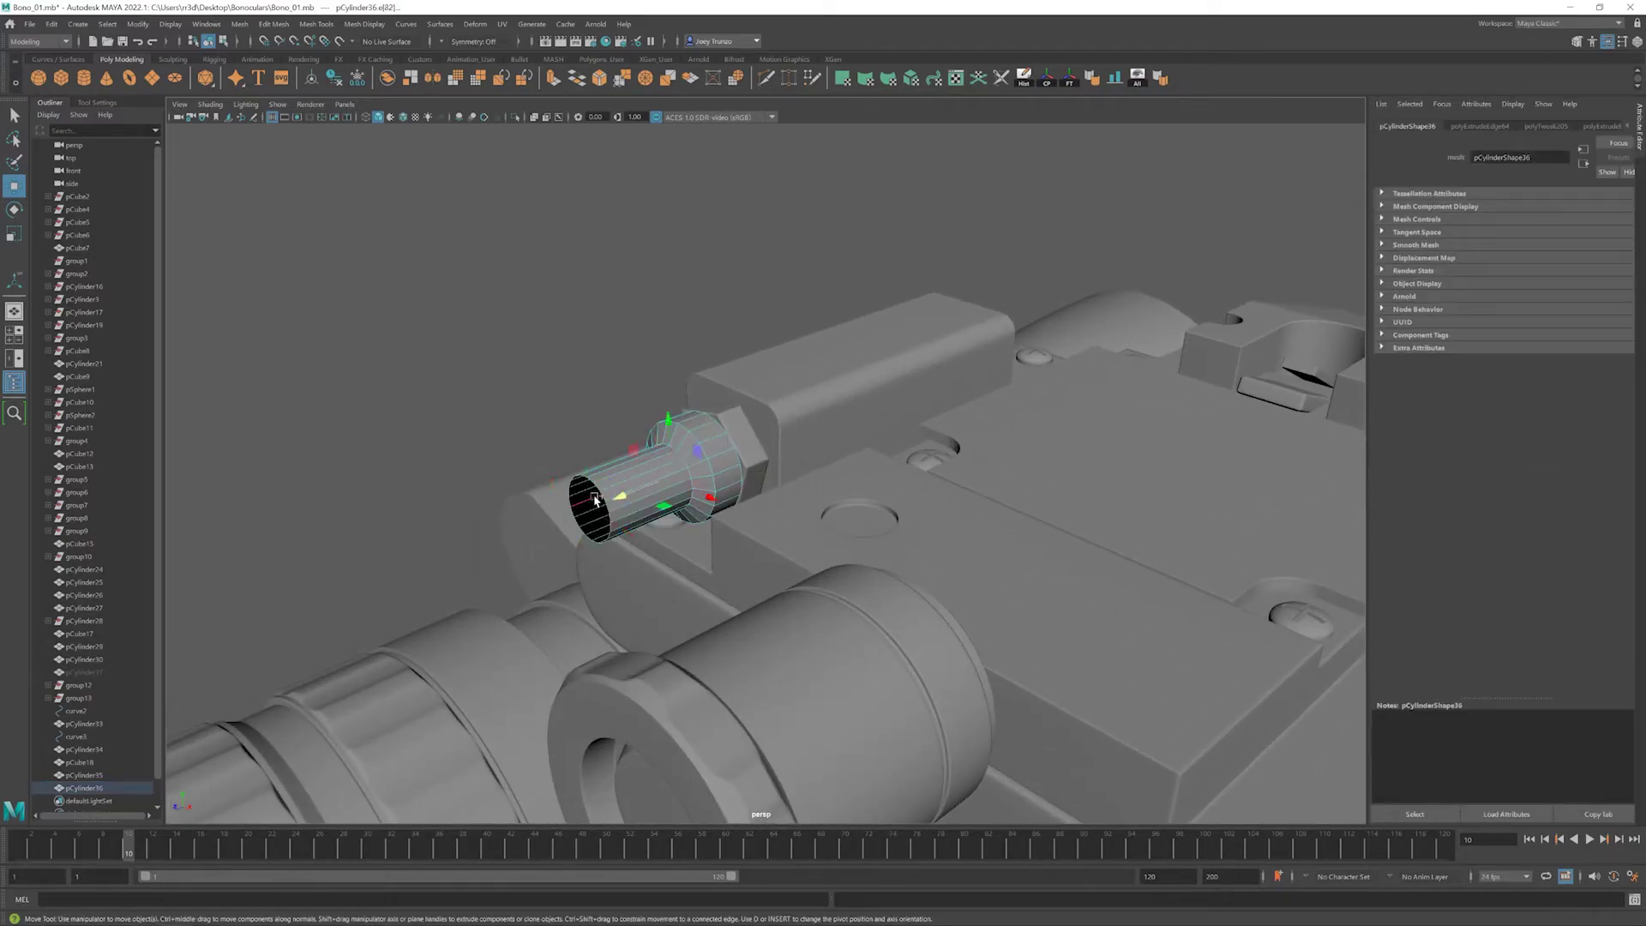
pyautogui.press('w')
pyautogui.scroll(-3, 583, 485)
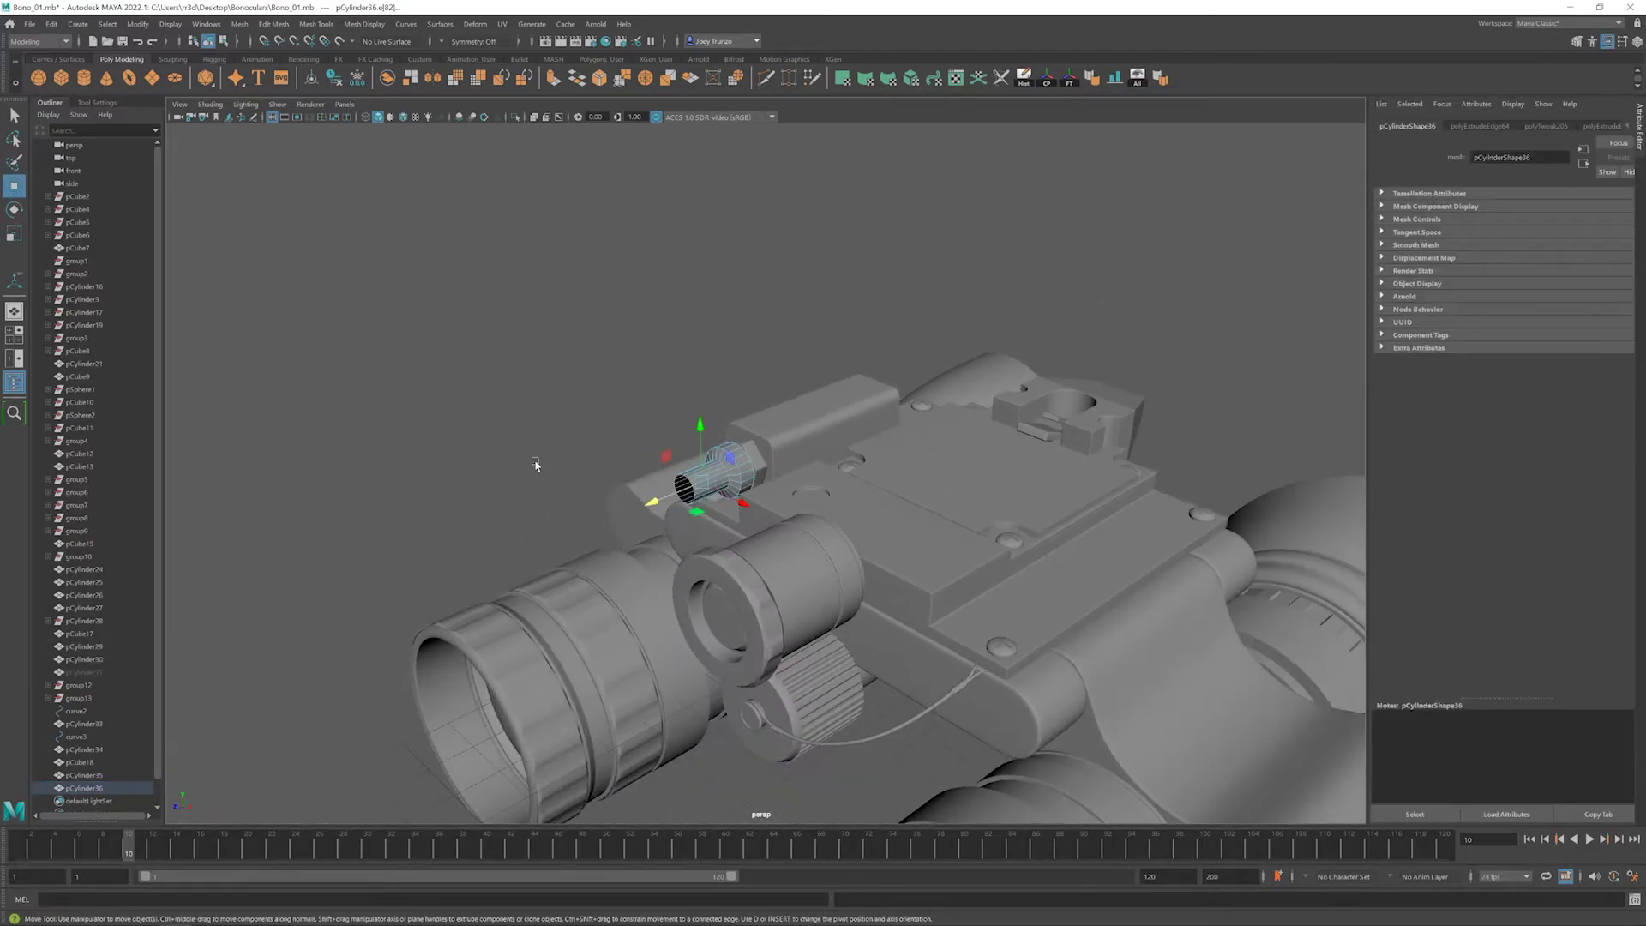
pyautogui.scroll(3, 686, 515)
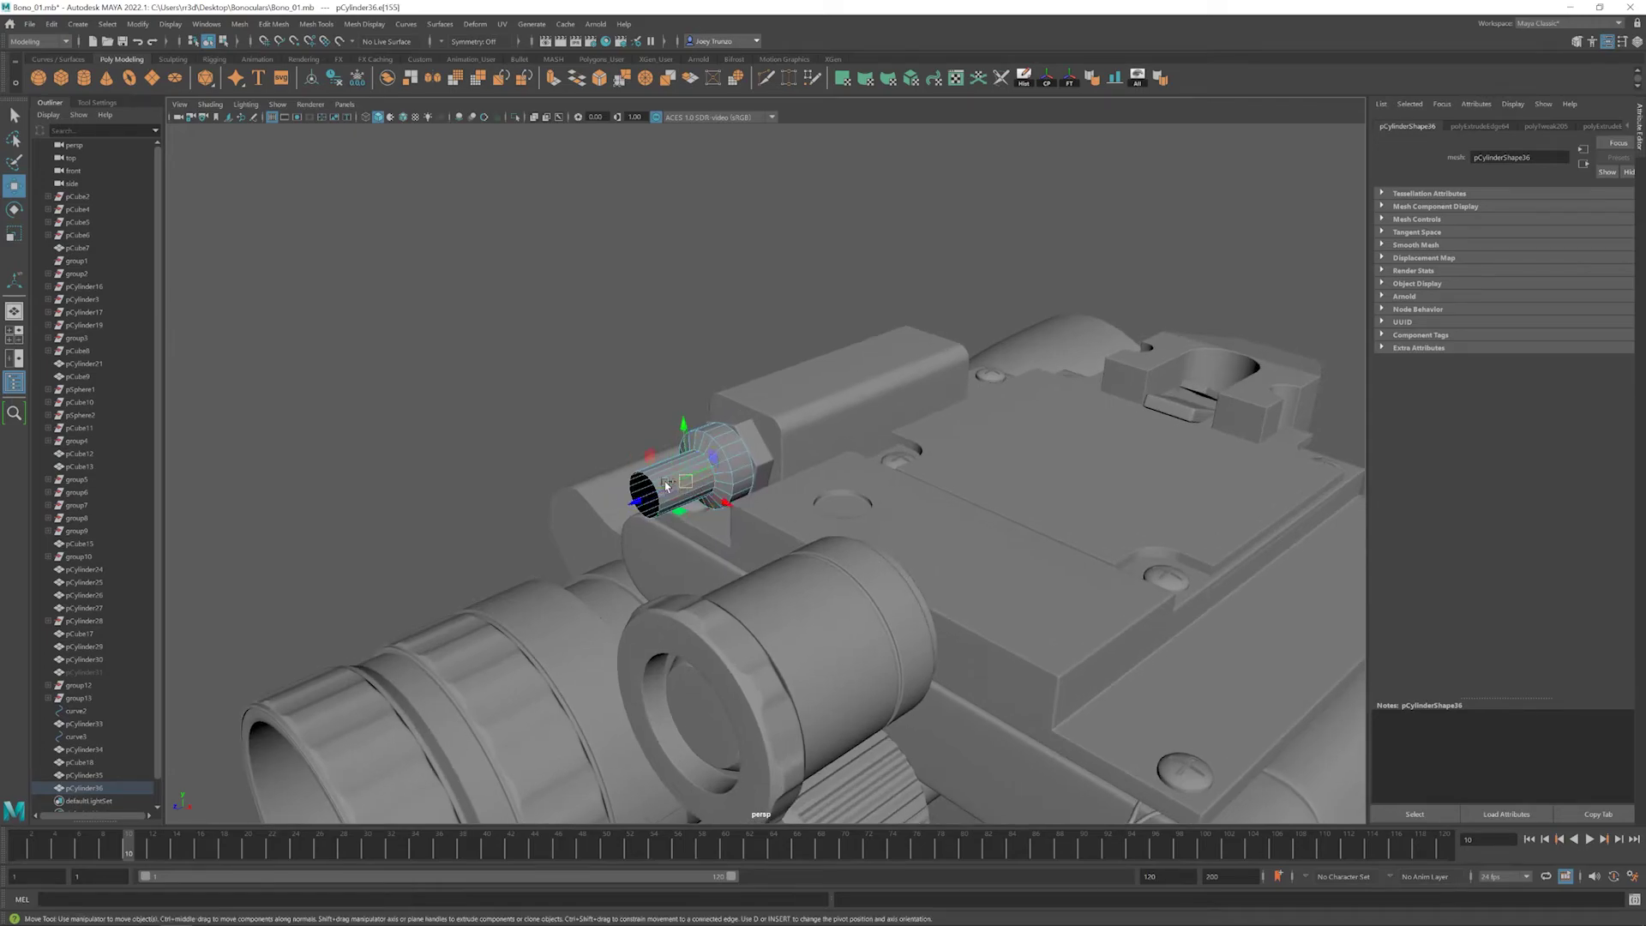
pyautogui.click(856, 467)
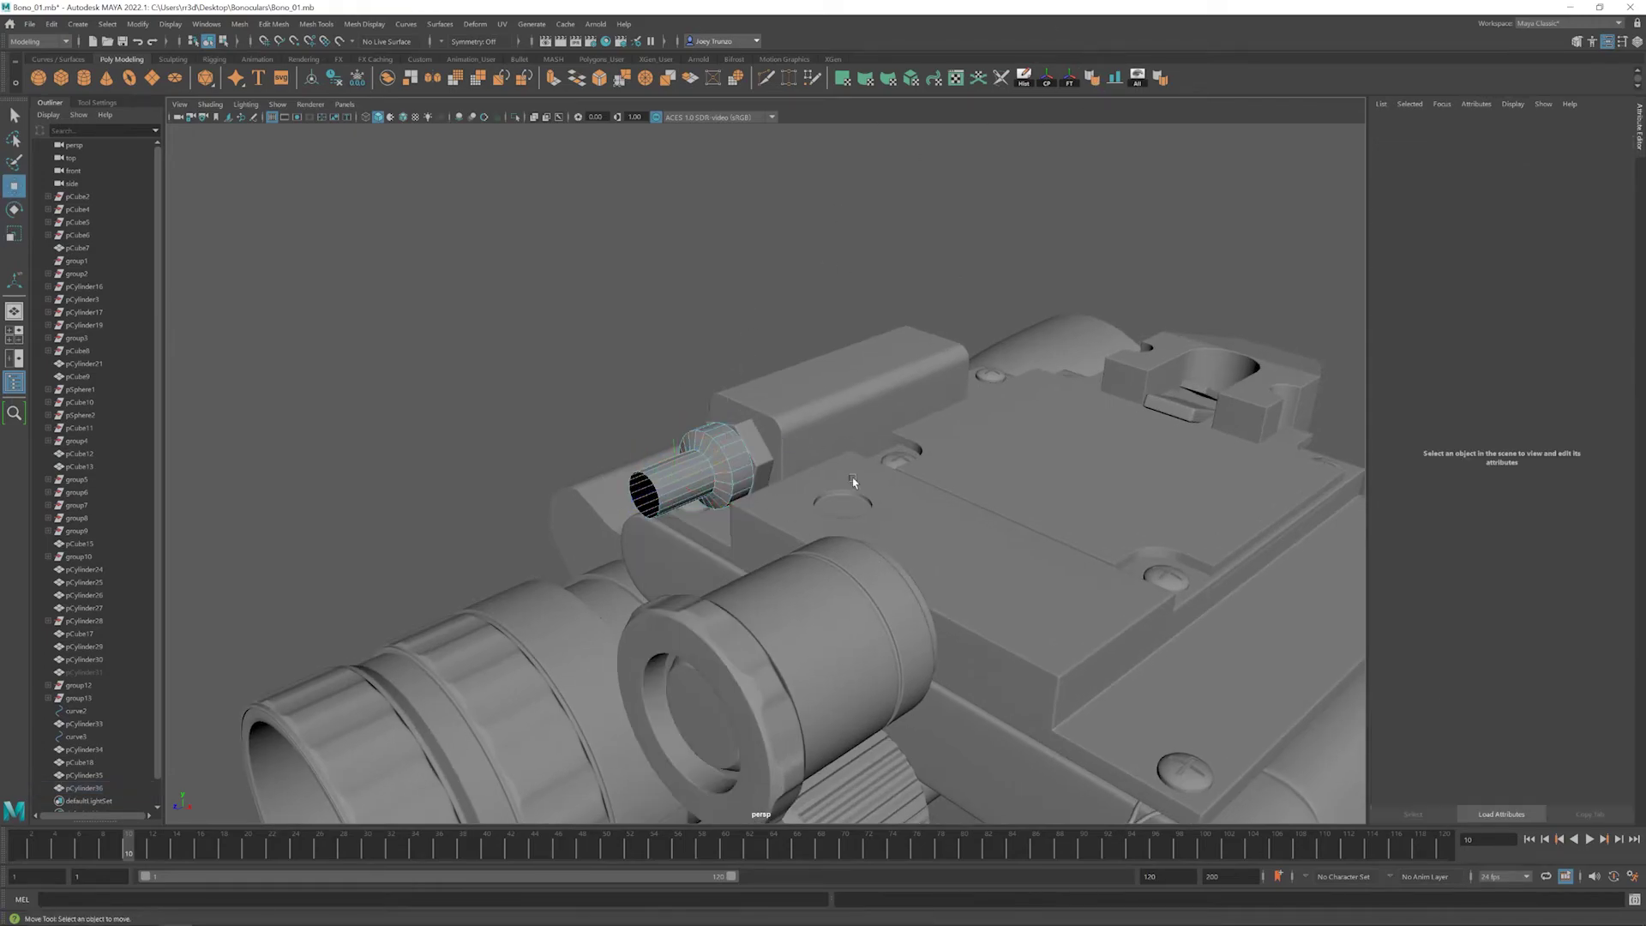
# - Bevel the collar's outer edge loops with 1 segment and a fraction of about 0.18
pyautogui.click(716, 471)
pyautogui.scroll(5, 633, 360)
pyautogui.doubleClick(650, 354)
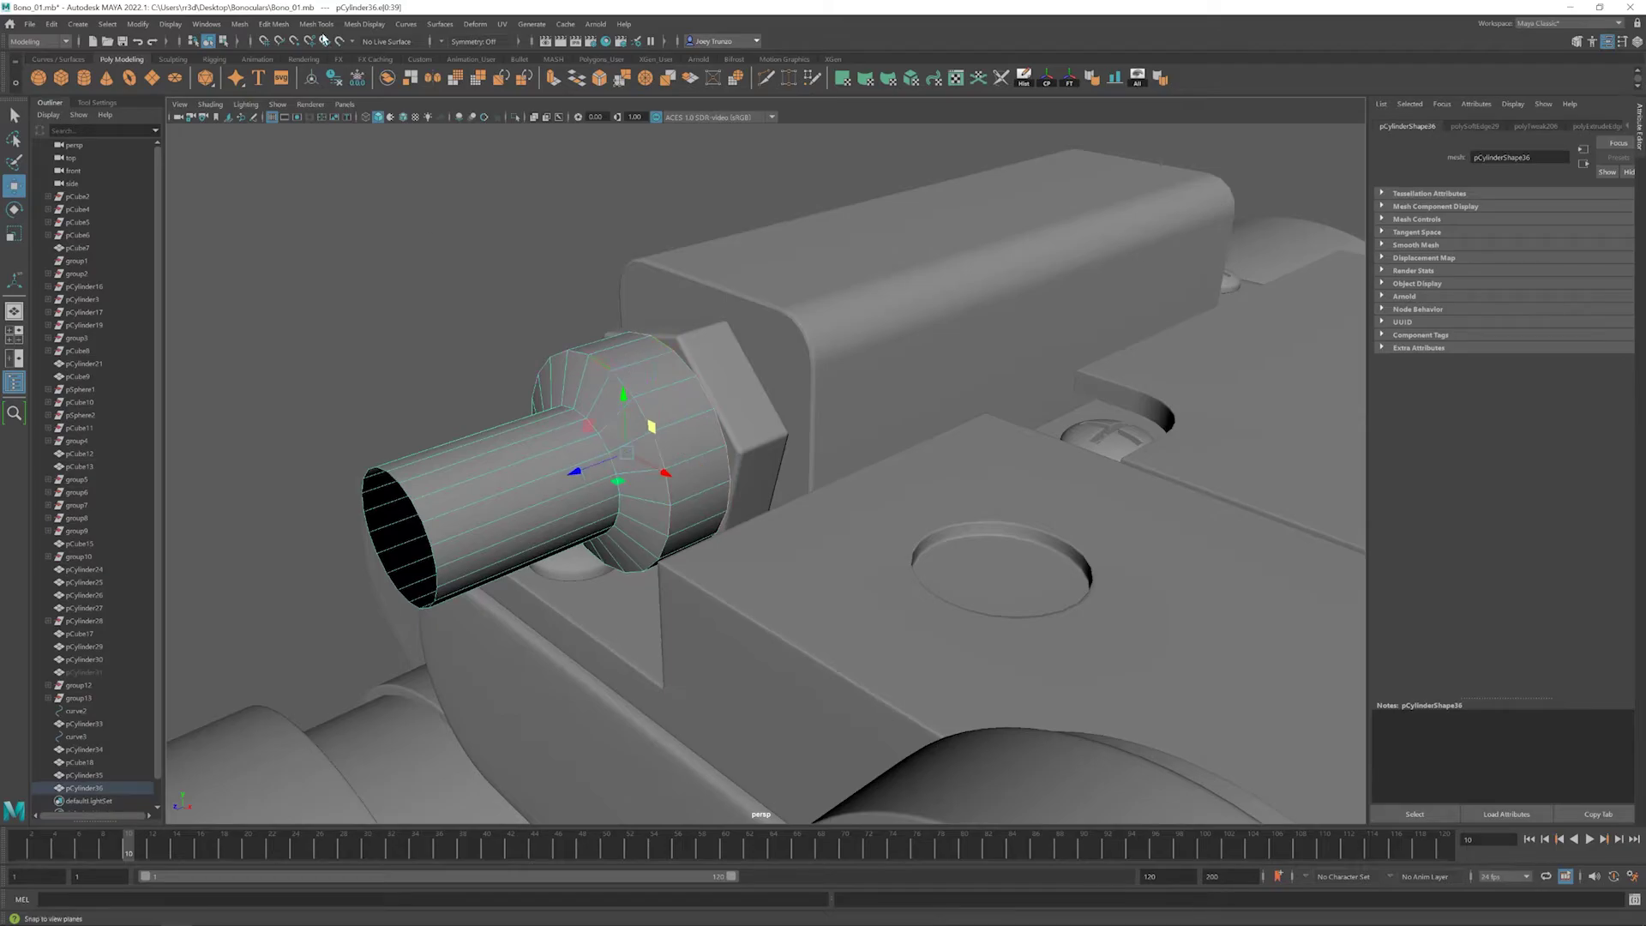
pyautogui.click(274, 24)
pyautogui.click(300, 66)
pyautogui.click(1542, 233)
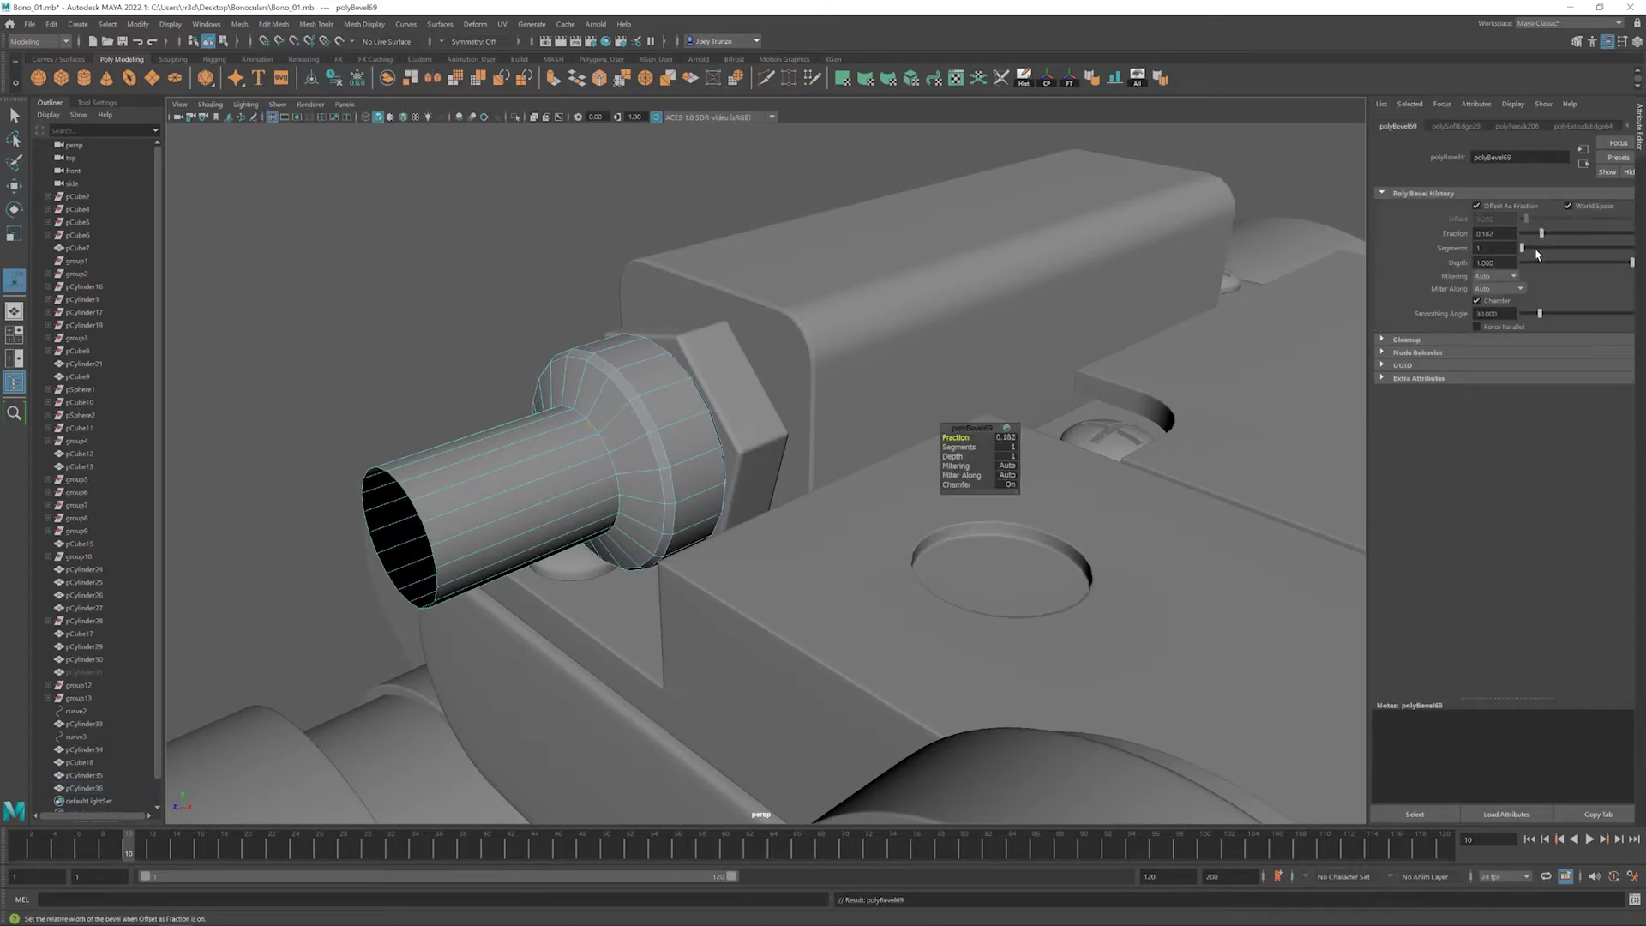
# - Bevel the edge loop where the narrow tube meets the collar with 1 segment and a fraction of about 0.054
pyautogui.doubleClick(614, 481)
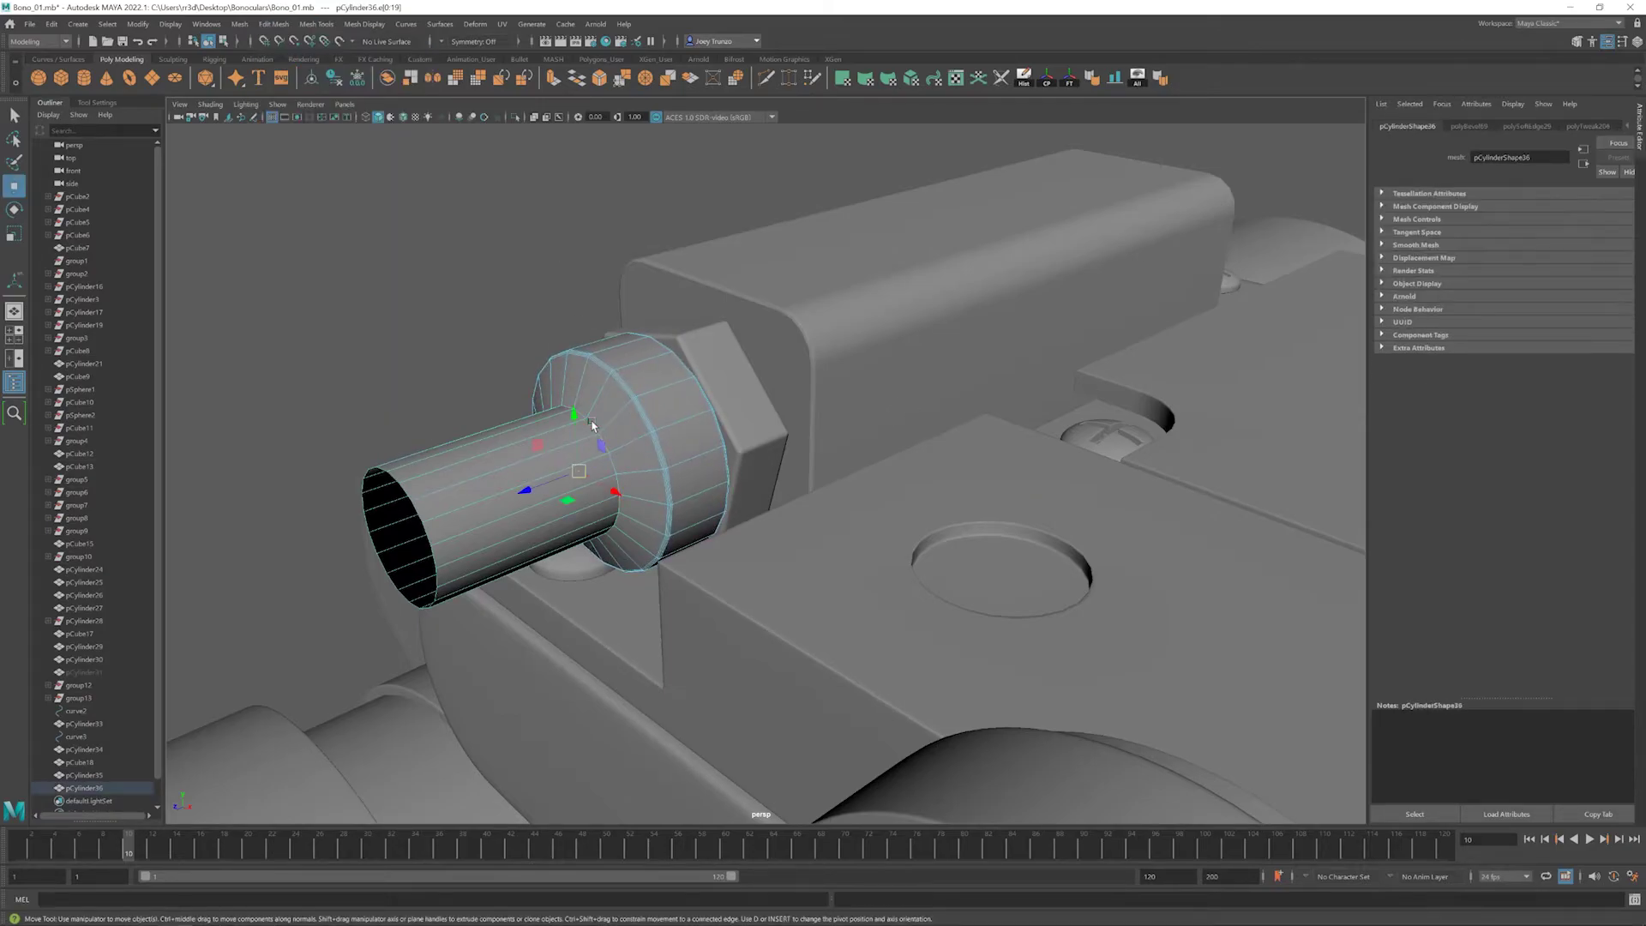
pyautogui.click(275, 24)
pyautogui.click(295, 69)
pyautogui.moveTo(1578, 233); pyautogui.dragTo(1534, 235)
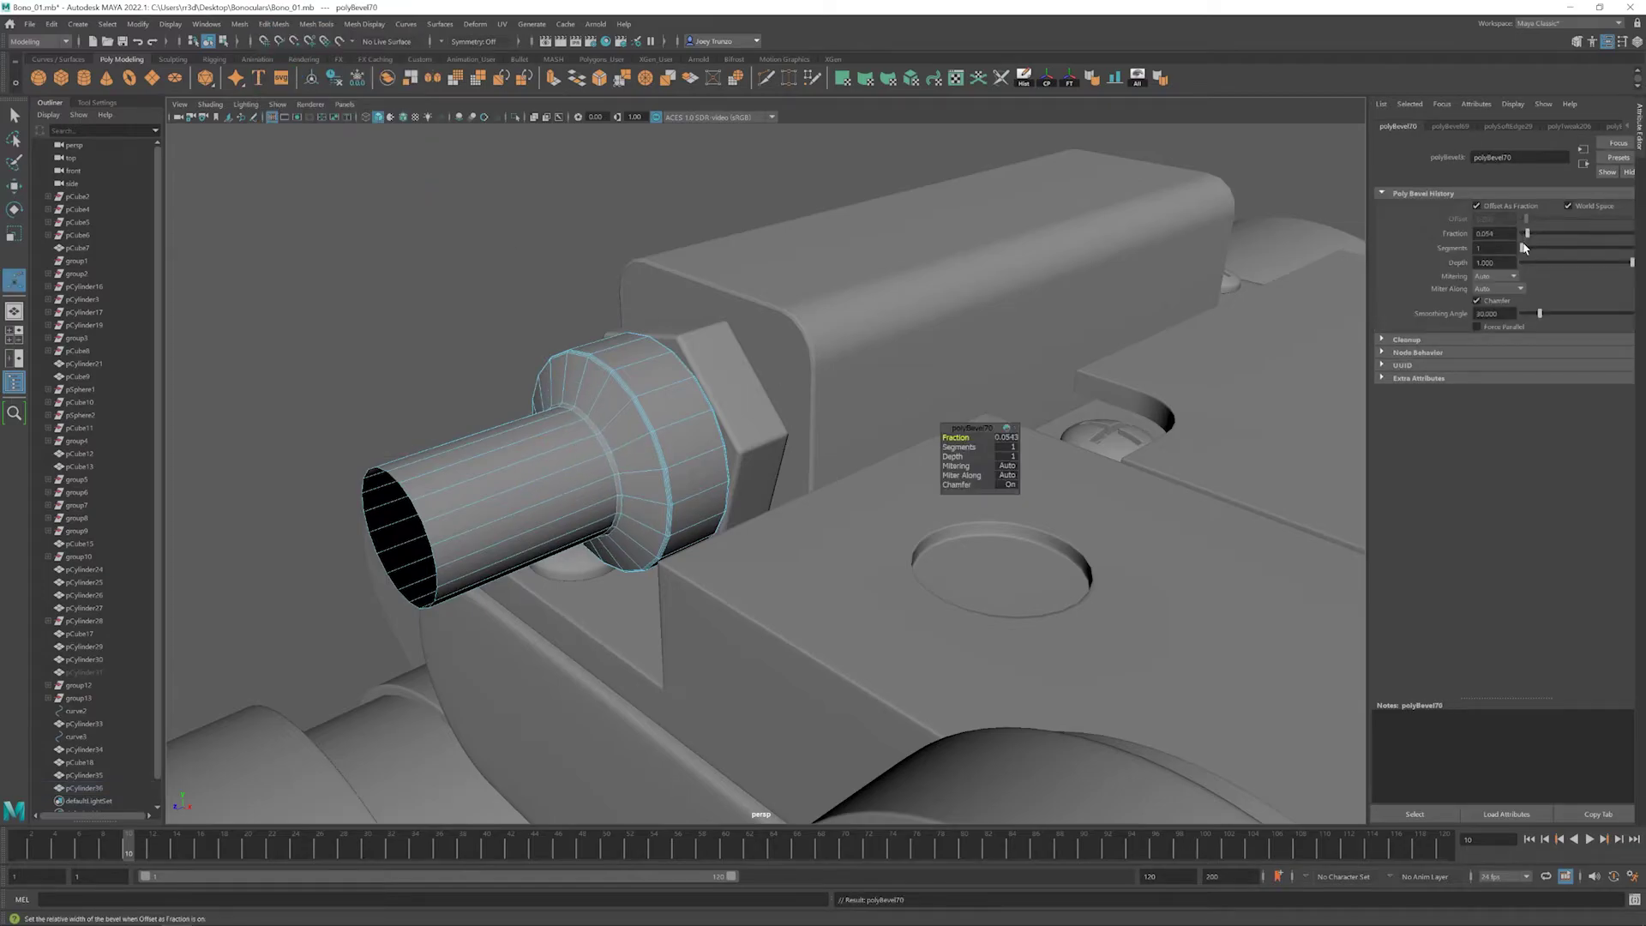
pyautogui.press('w')
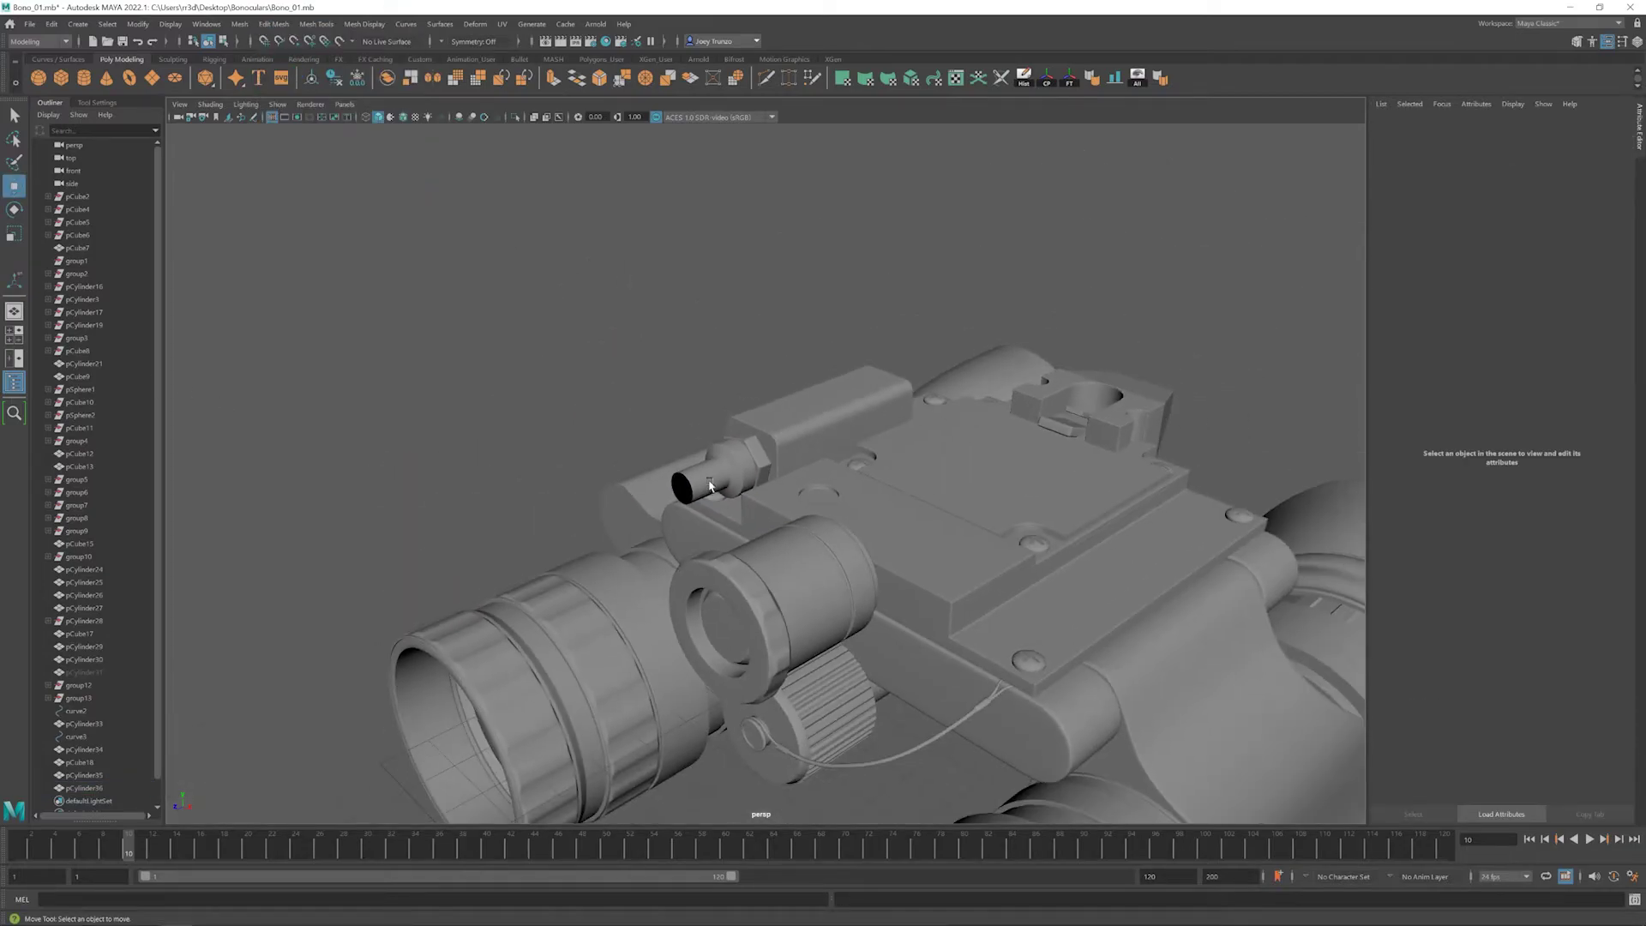
# - Adjust the vertices at the transition between the narrow tube and the collar
pyautogui.scroll(10, 710, 485)
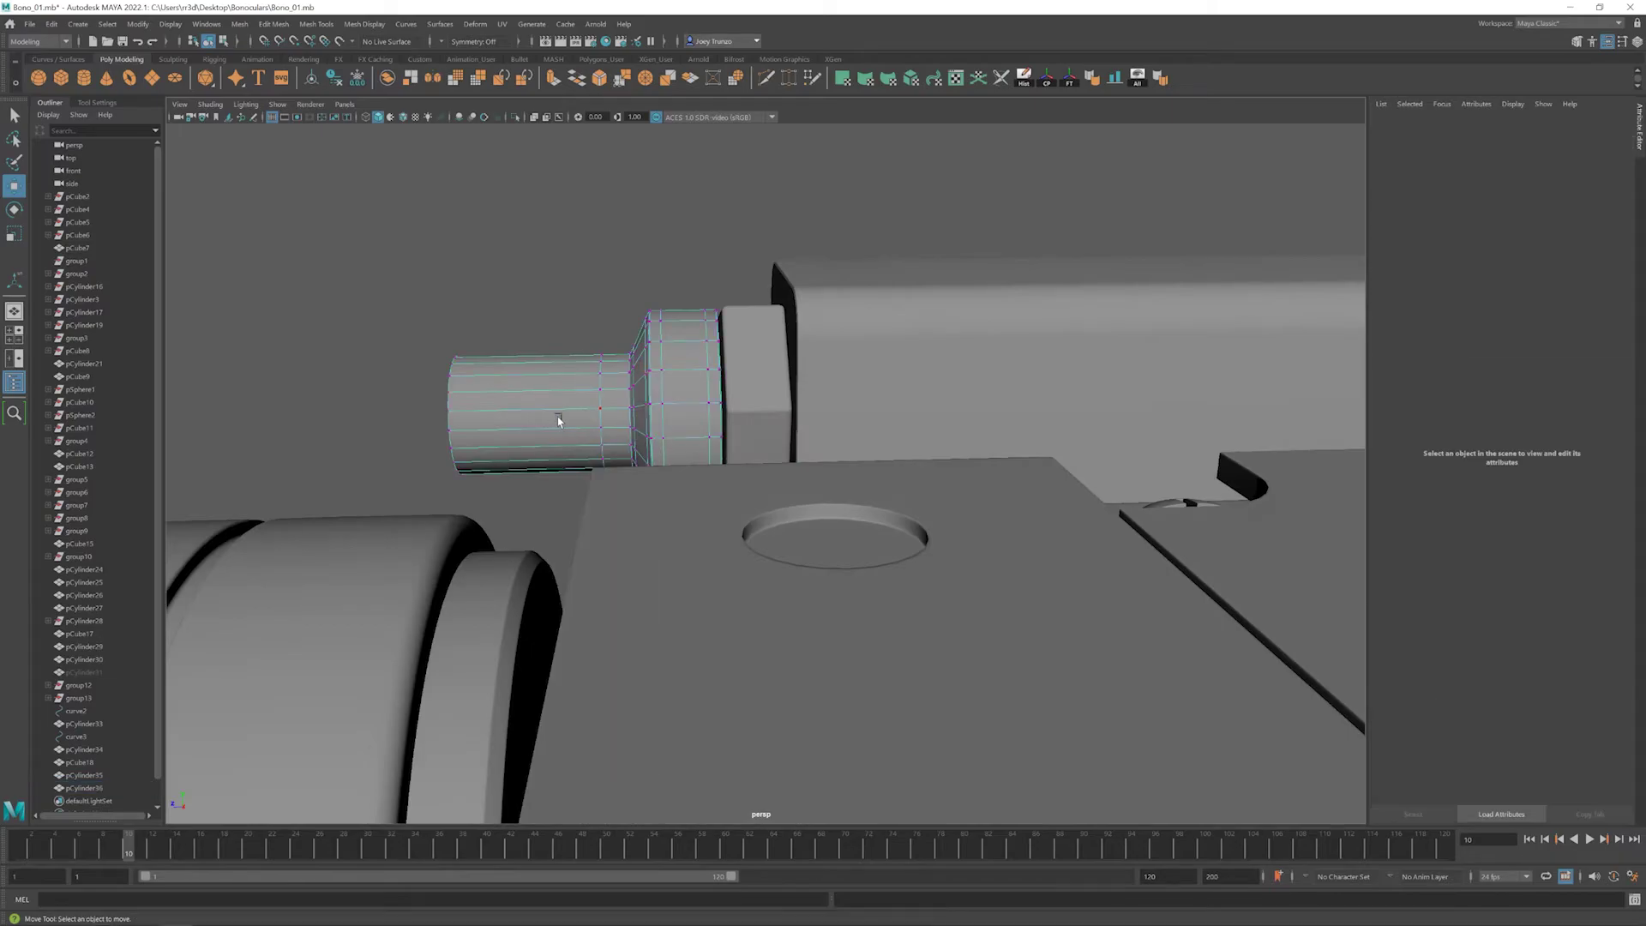
pyautogui.moveTo(635, 503); pyautogui.dragTo(636, 503)
pyautogui.keyDown('alt'); pyautogui.moveTo(651, 480); pyautogui.dragTo(651, 309); pyautogui.keyUp('alt')
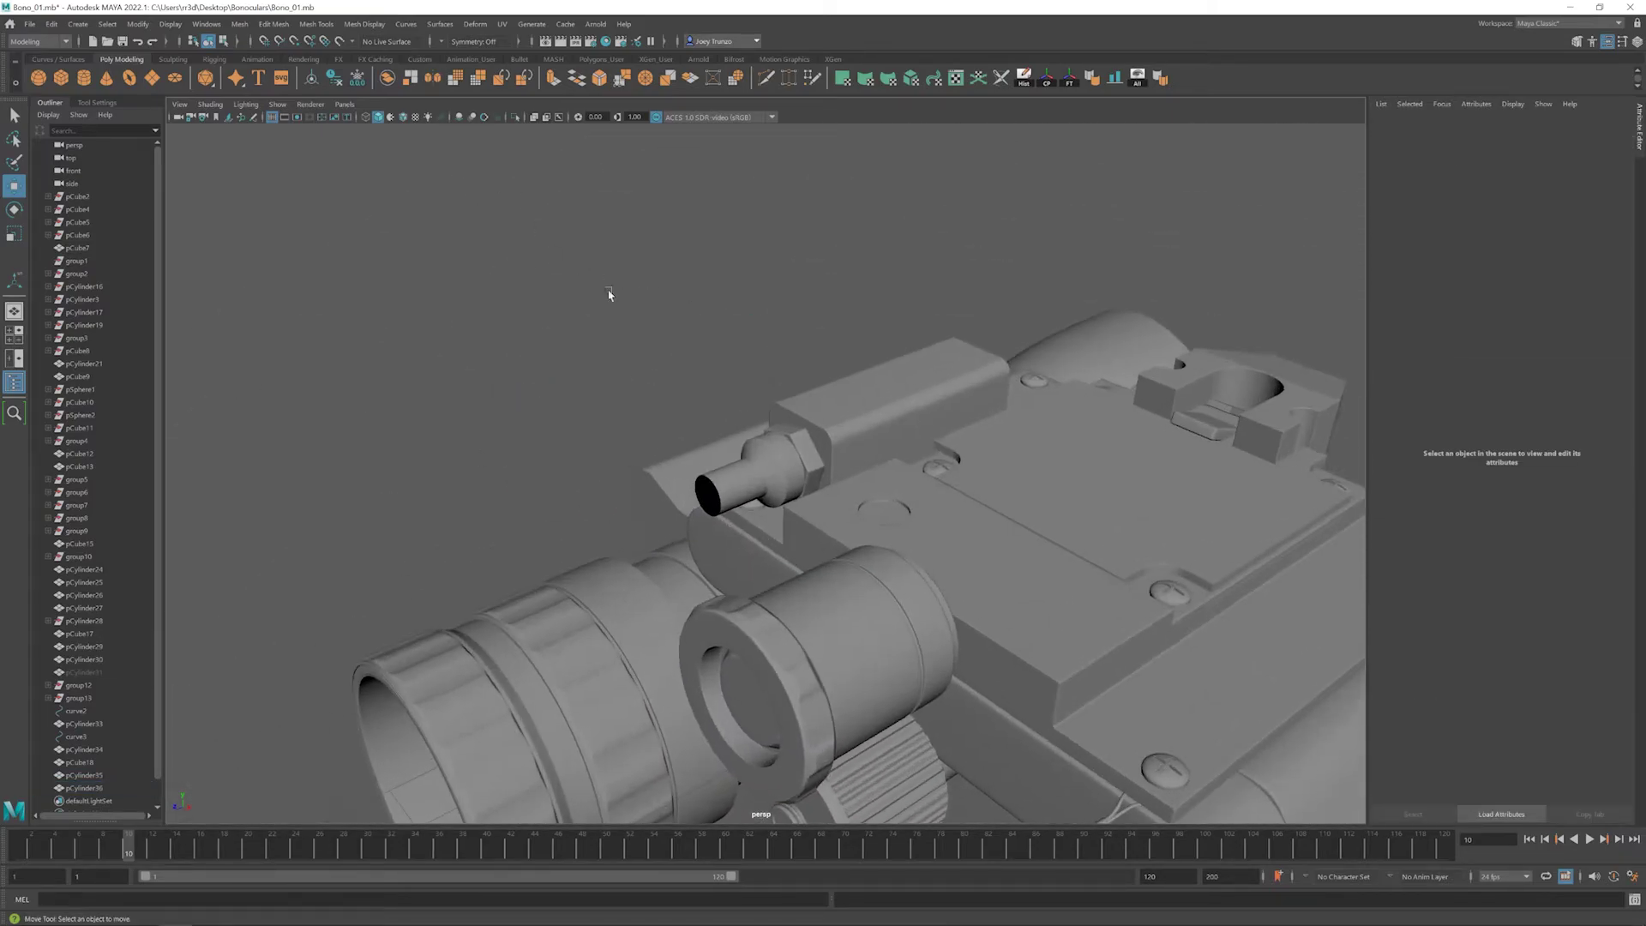
pyautogui.keyDown('alt'); pyautogui.moveTo(609, 294); pyautogui.dragTo(680, 392); pyautogui.keyUp('alt')
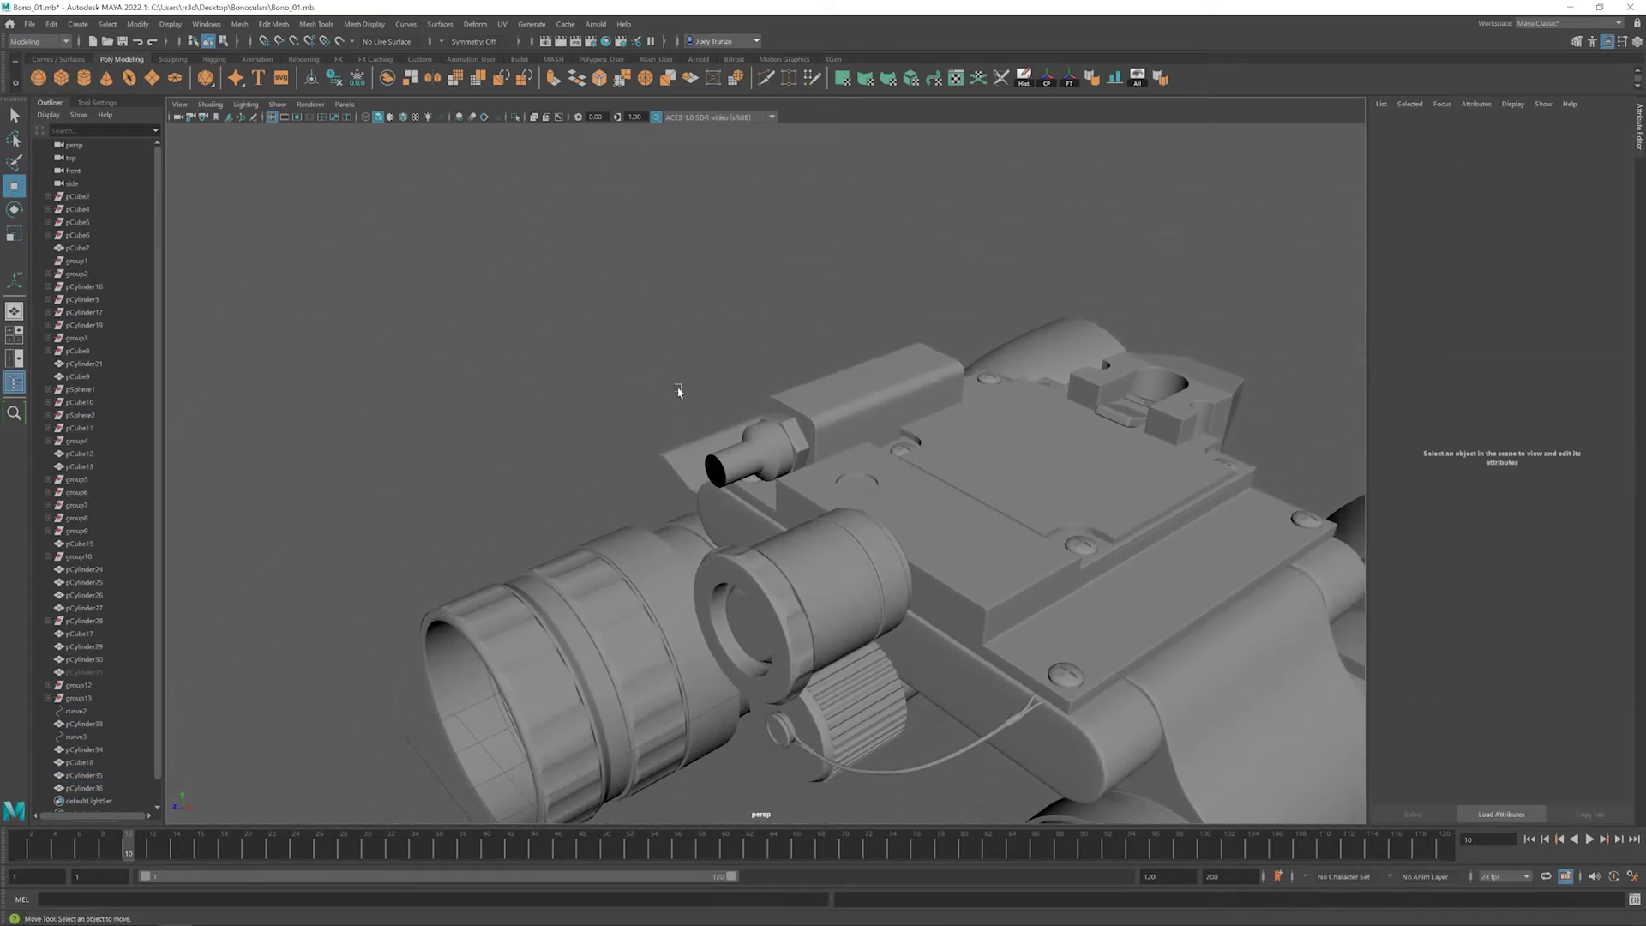
# - Create another polygon cylinder, rotate and scale it down, and place it over the front end of the narrow tube
pyautogui.click(83, 80)
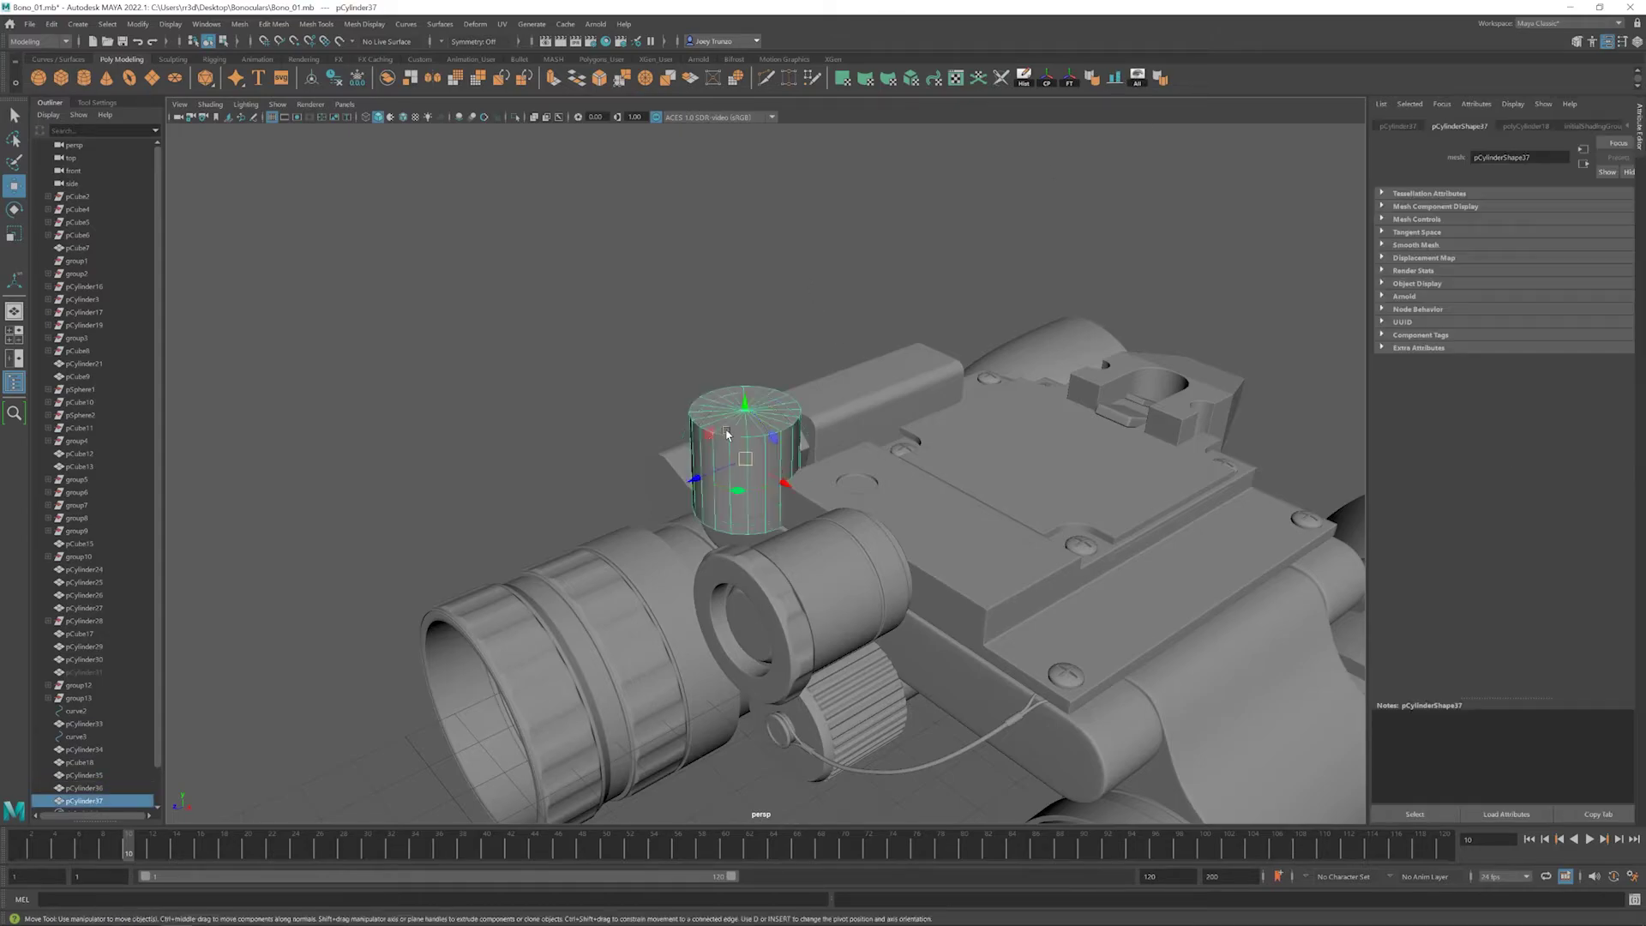
pyautogui.press('r')
pyautogui.moveTo(719, 481); pyautogui.dragTo(683, 466, button='middle')
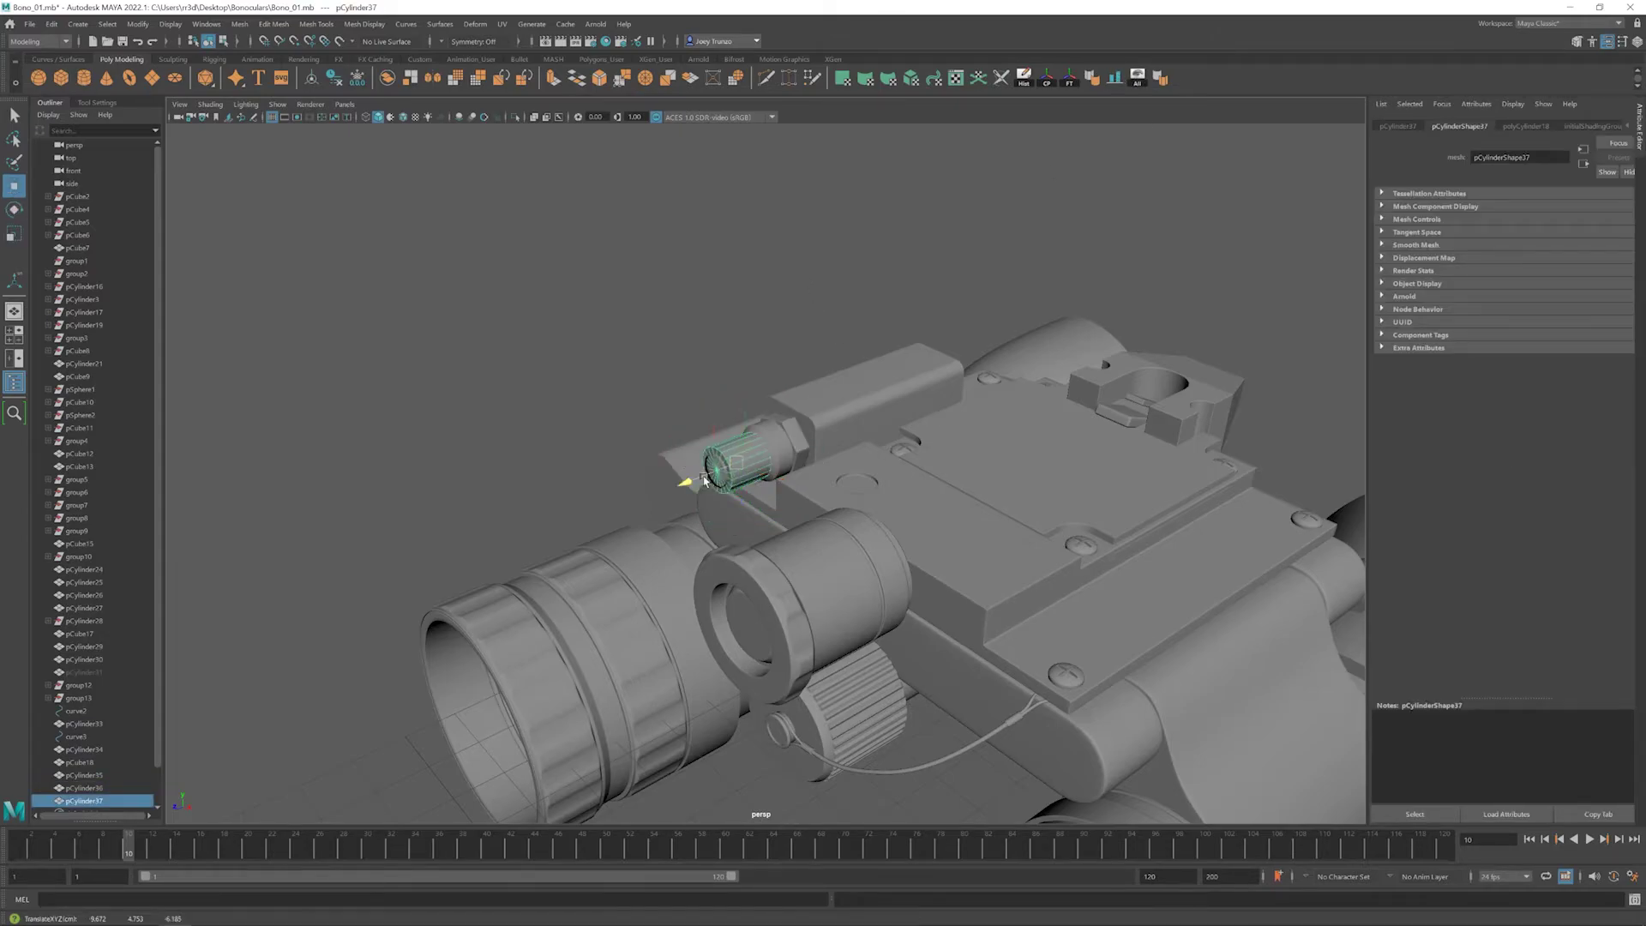
pyautogui.click(651, 514)
pyautogui.scroll(5, 839, 519)
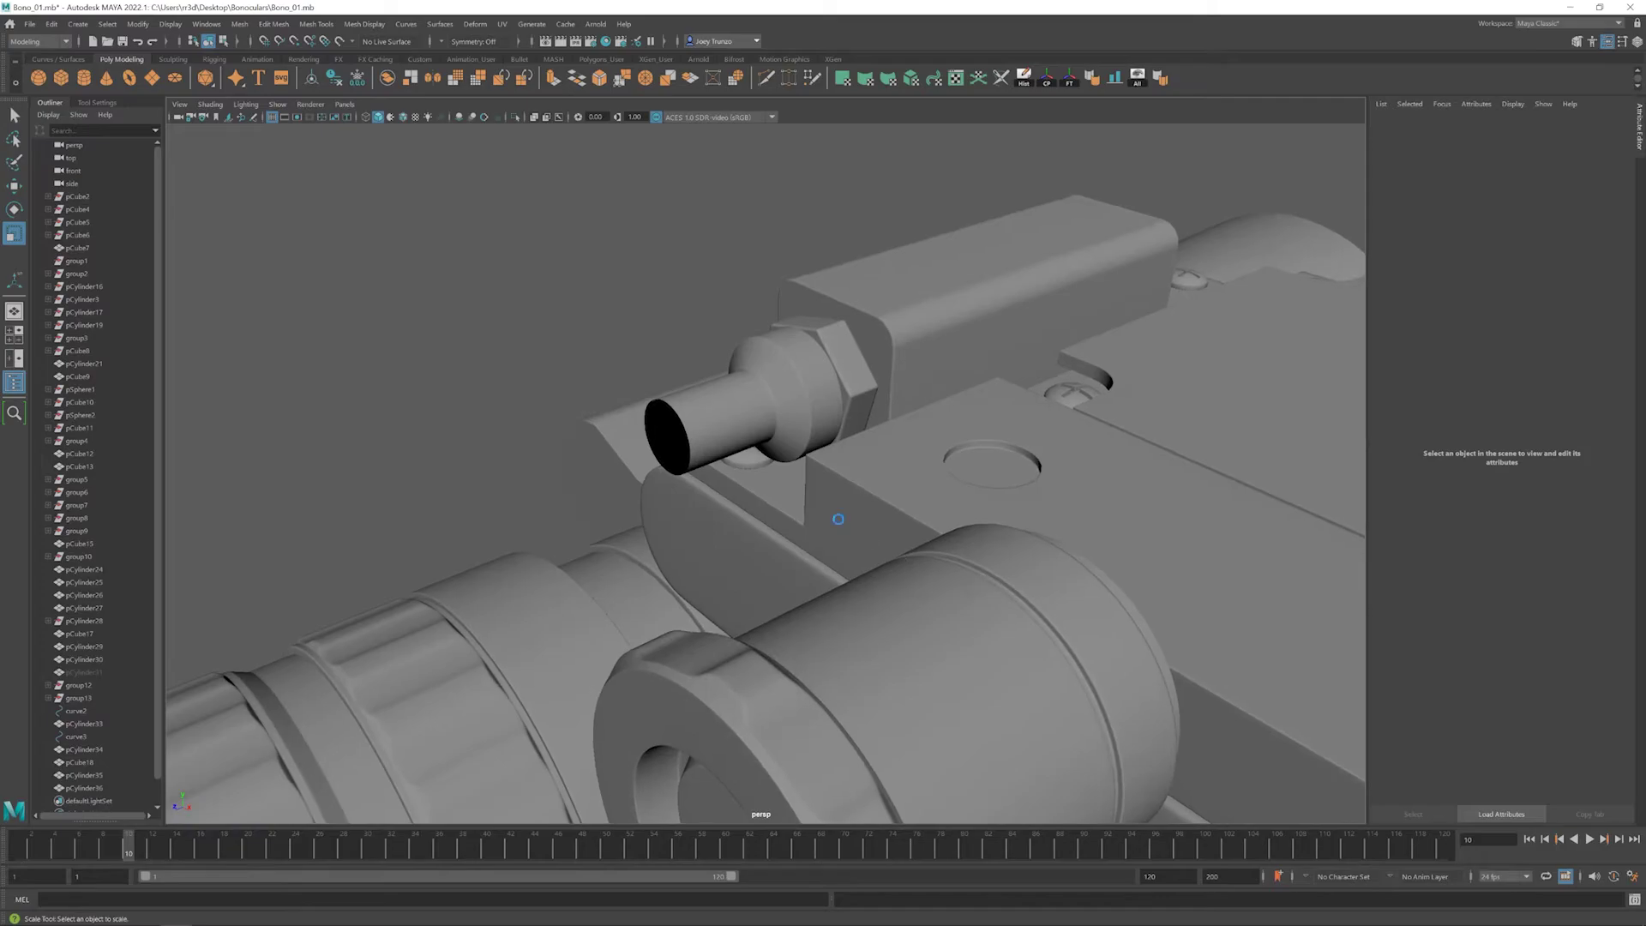
pyautogui.hotkey('ctrl', 'z')
pyautogui.keyDown('alt'); pyautogui.moveTo(867, 514); pyautogui.dragTo(775, 397); pyautogui.keyUp('alt')
pyautogui.press('F11')
pyautogui.press('w')
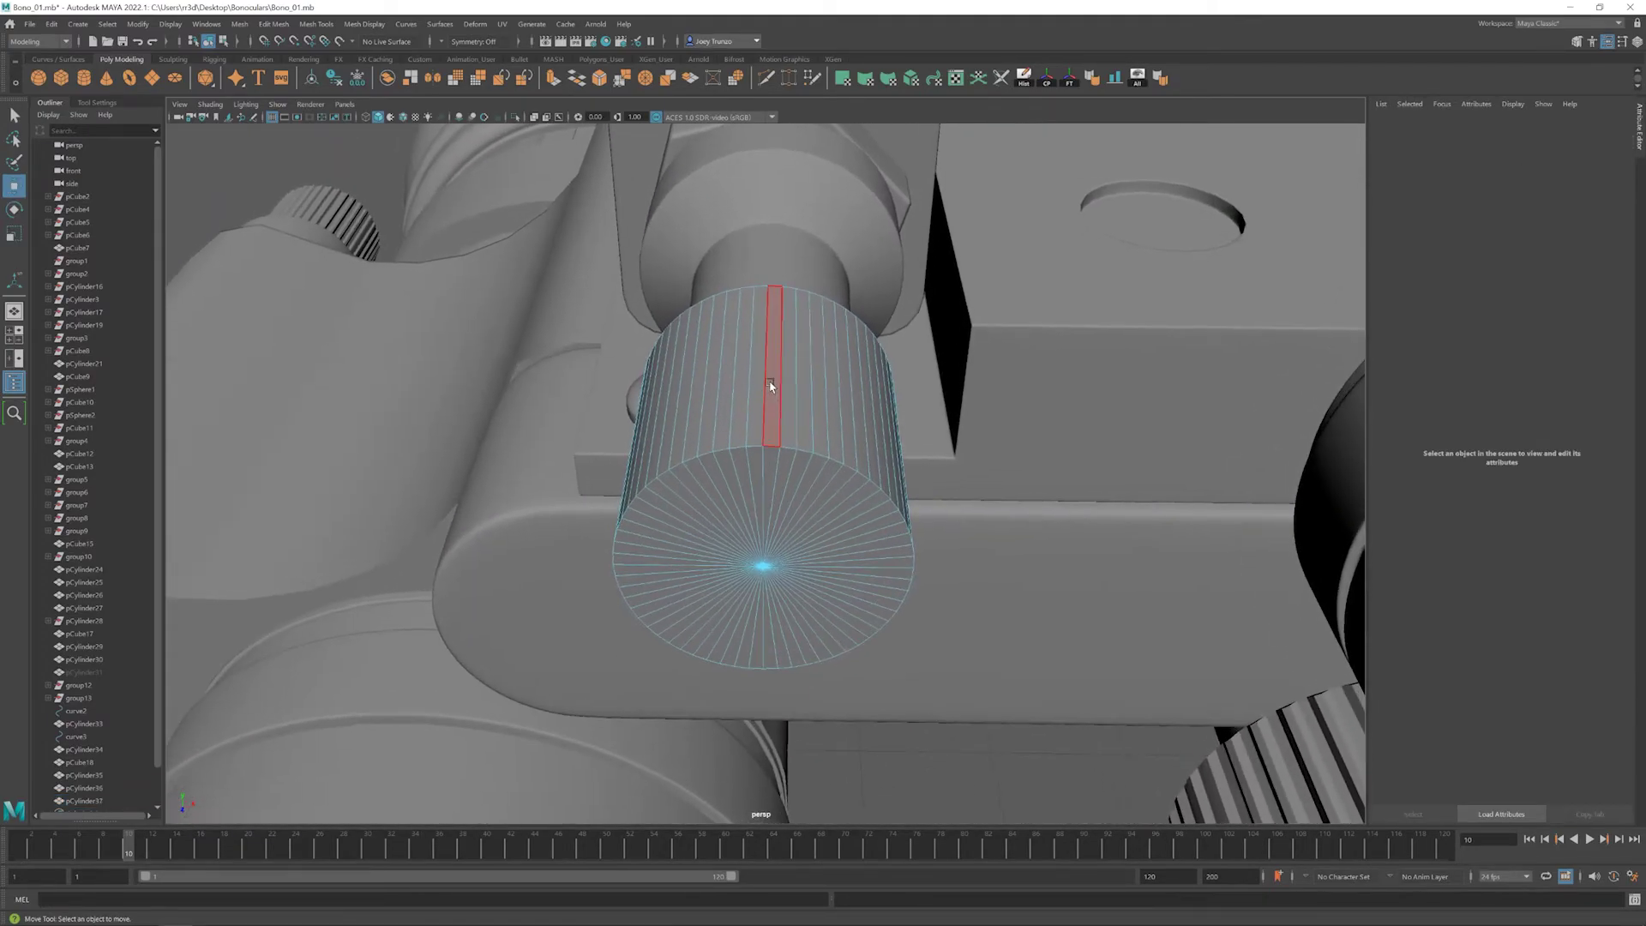
pyautogui.click(770, 386)
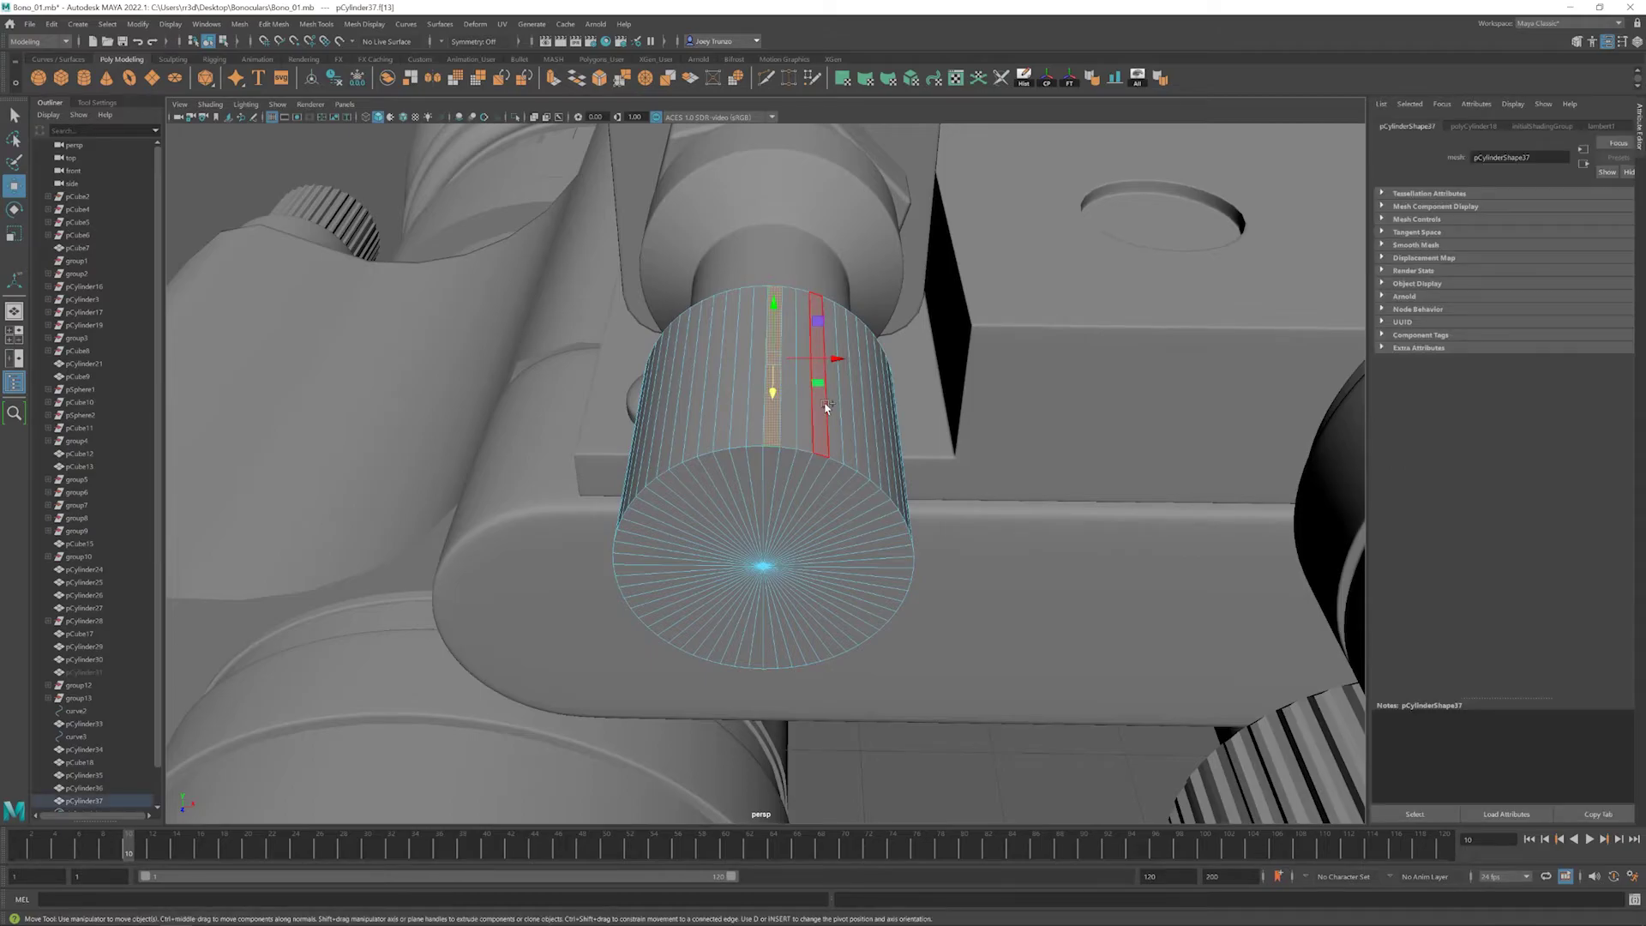
pyautogui.keyDown('shift'); pyautogui.doubleClick(825, 407); pyautogui.keyUp('shift')
pyautogui.keyDown('alt'); pyautogui.moveTo(826, 408); pyautogui.dragTo(682, 453, button='right'); pyautogui.keyUp('alt')
pyautogui.hotkey('ctrl', 'z')
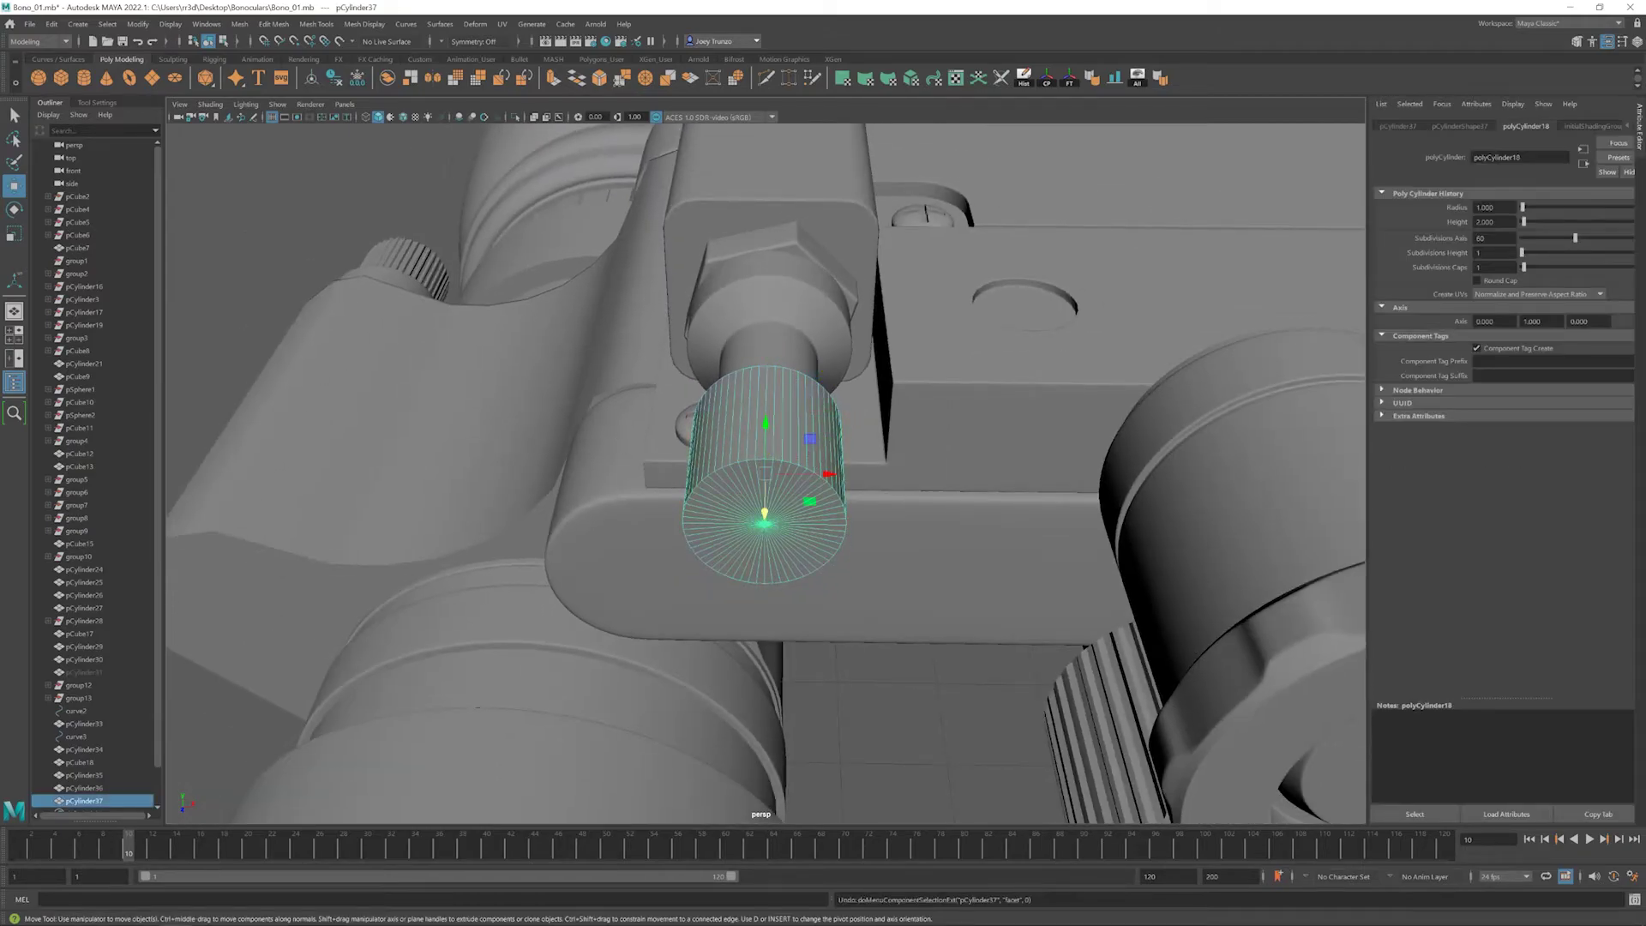
# - Set the new cylinder's axis subdivisions to 40 and extrude evenly spaced groups of its side faces outward as grip ridges
pyautogui.keyDown('alt'); pyautogui.moveTo(867, 472); pyautogui.dragTo(754, 368); pyautogui.keyUp('alt')
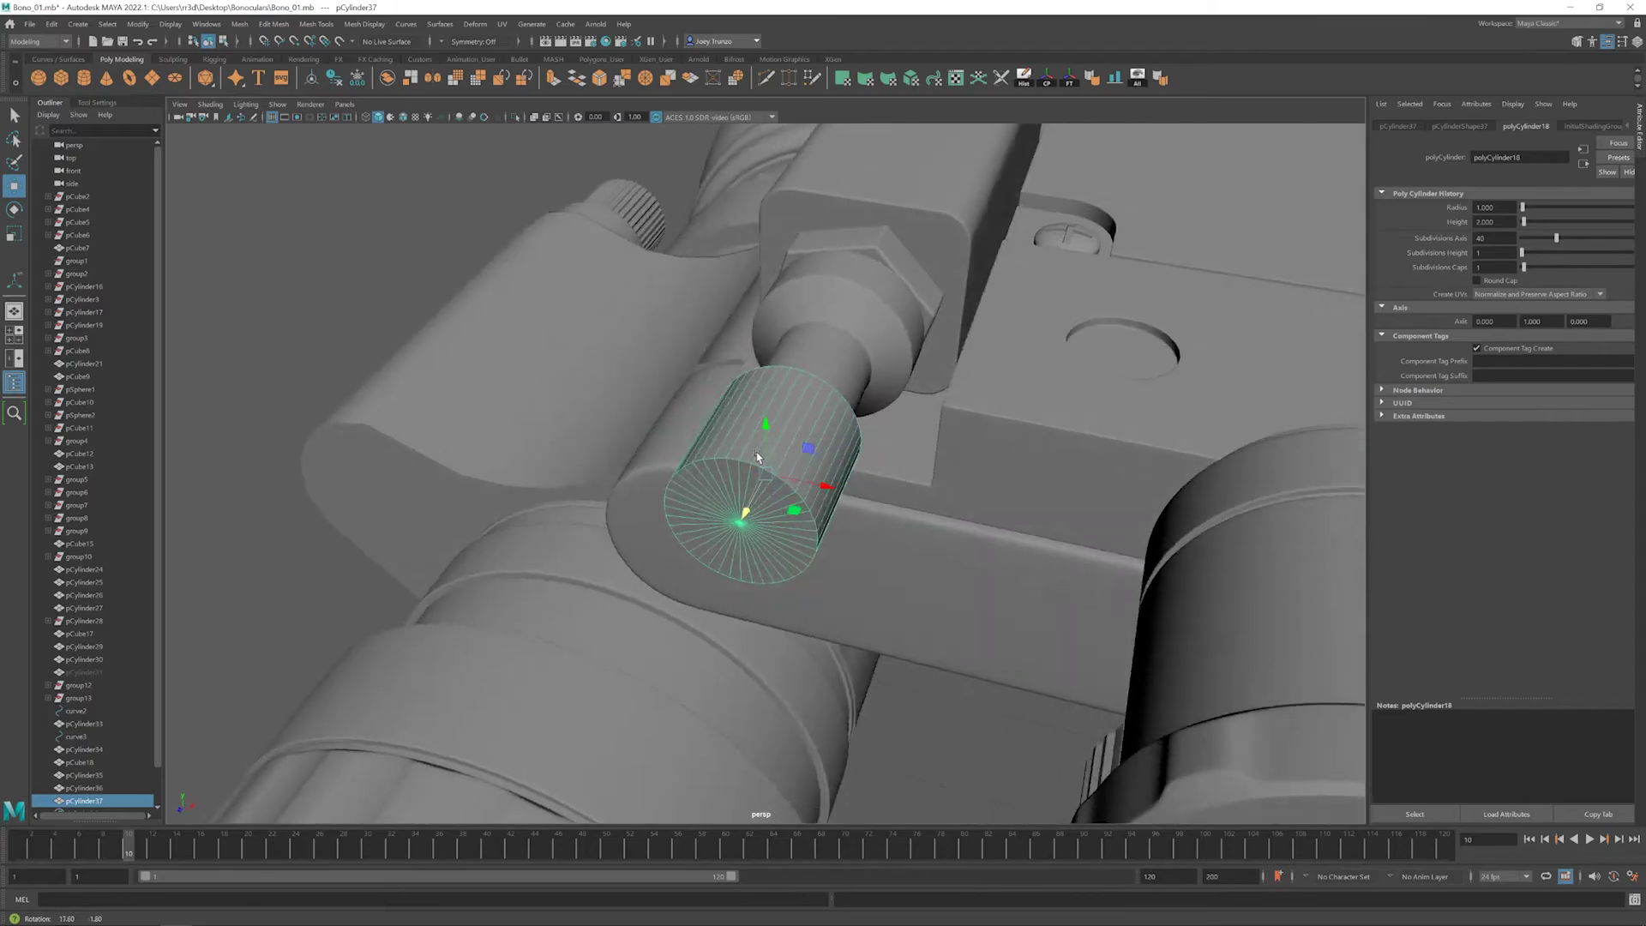
pyautogui.moveTo(753, 368); pyautogui.dragTo(755, 429, button='right')
pyautogui.keyDown('alt'); pyautogui.moveTo(755, 429); pyautogui.dragTo(804, 412); pyautogui.keyUp('alt')
pyautogui.click(760, 378)
pyautogui.keyDown('alt'); pyautogui.moveTo(874, 479); pyautogui.dragTo(871, 463); pyautogui.keyUp('alt')
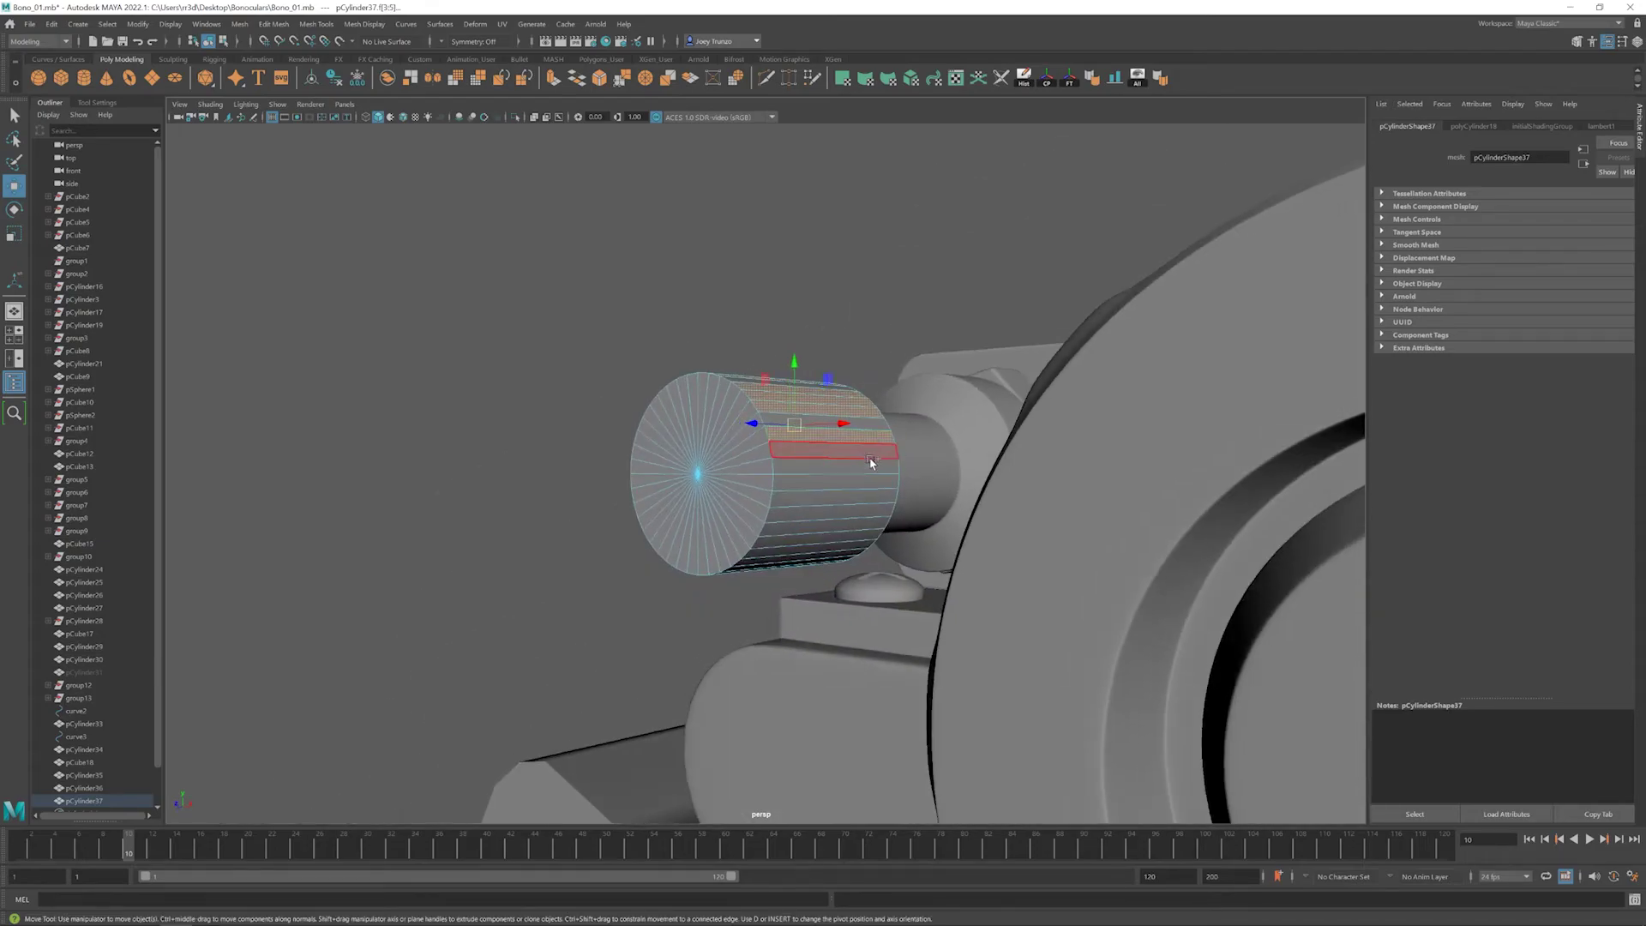
pyautogui.keyDown('alt'); pyautogui.moveTo(854, 525); pyautogui.dragTo(810, 510); pyautogui.keyUp('alt')
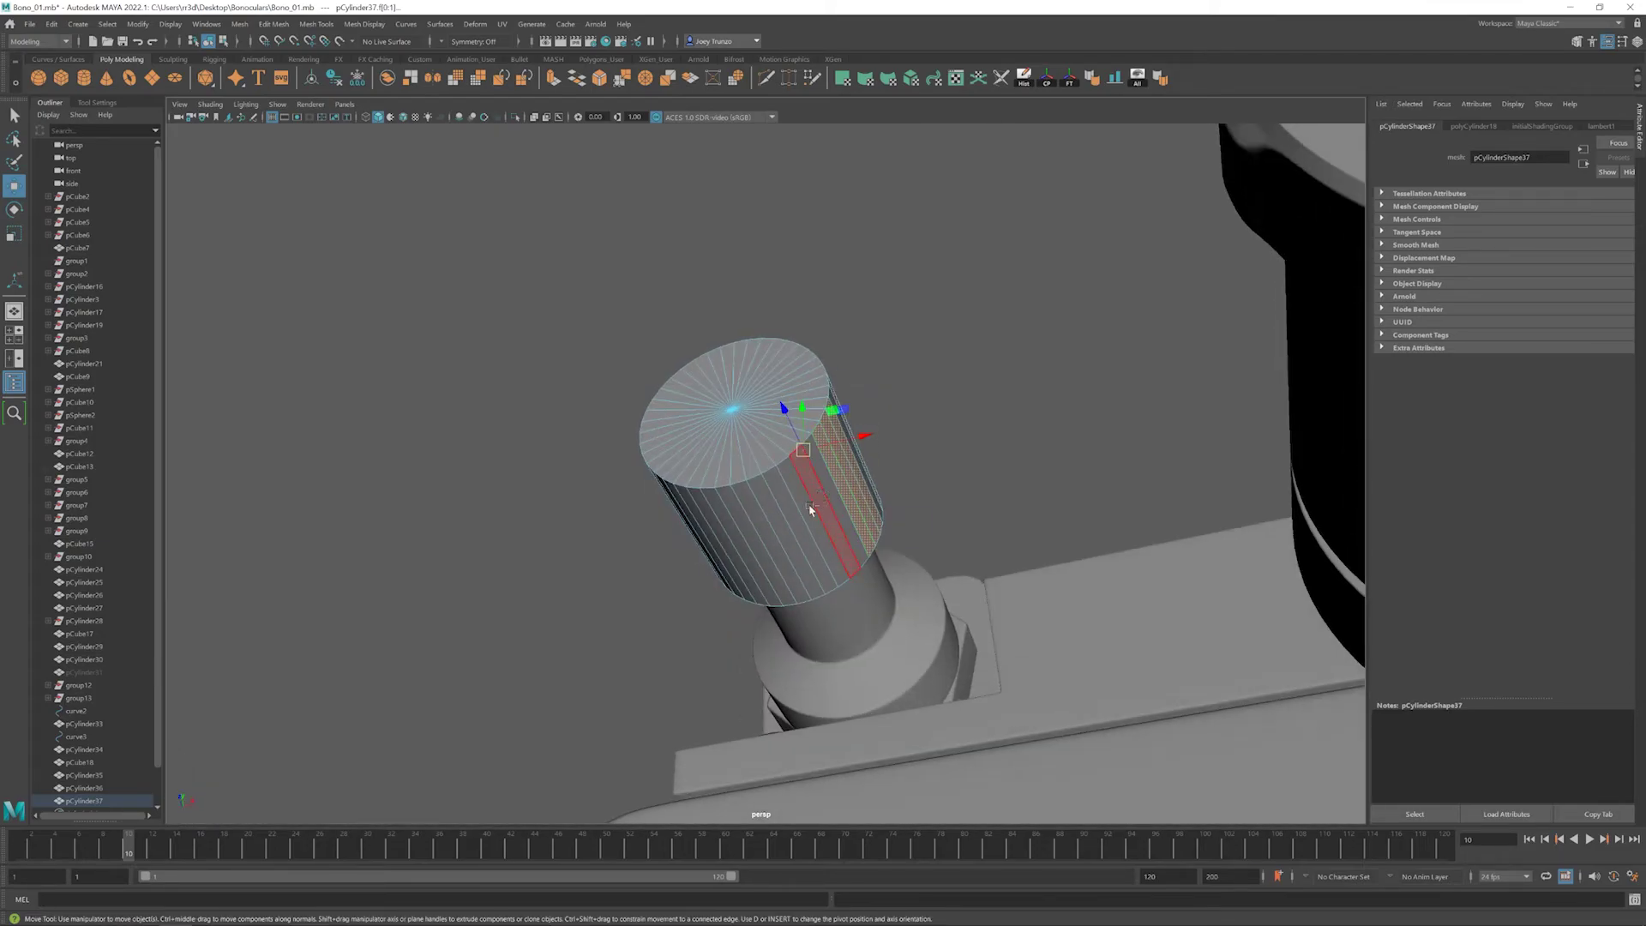
pyautogui.keyDown('alt'); pyautogui.moveTo(691, 483); pyautogui.dragTo(752, 517); pyautogui.keyUp('alt')
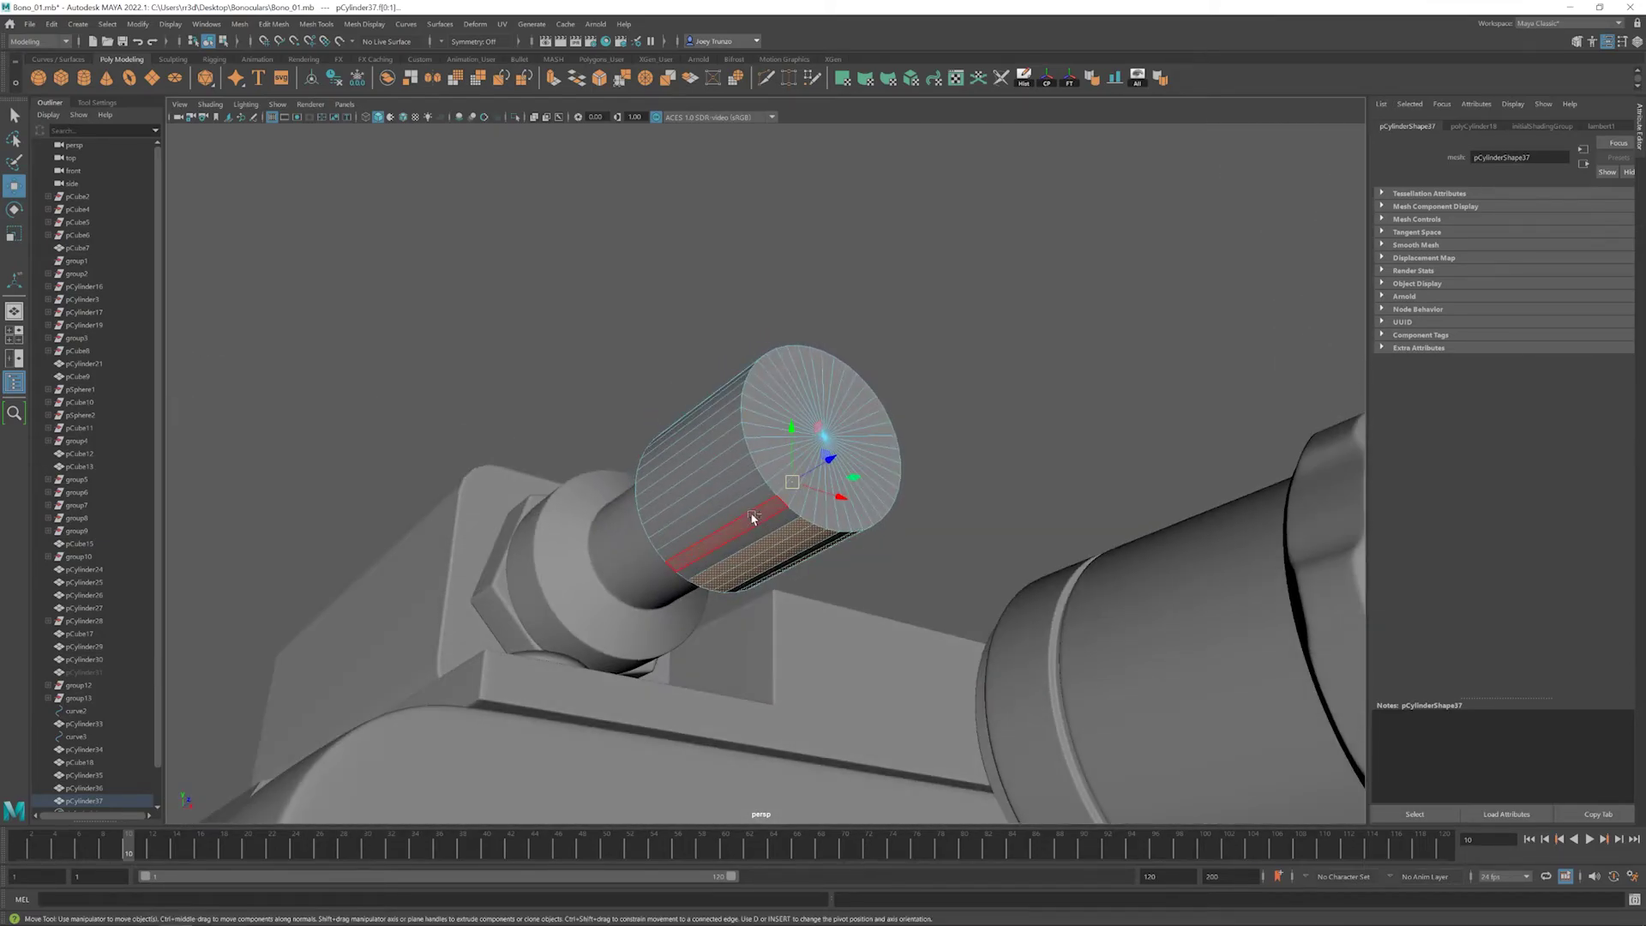
pyautogui.keyDown('alt'); pyautogui.moveTo(714, 436); pyautogui.dragTo(731, 403); pyautogui.keyUp('alt')
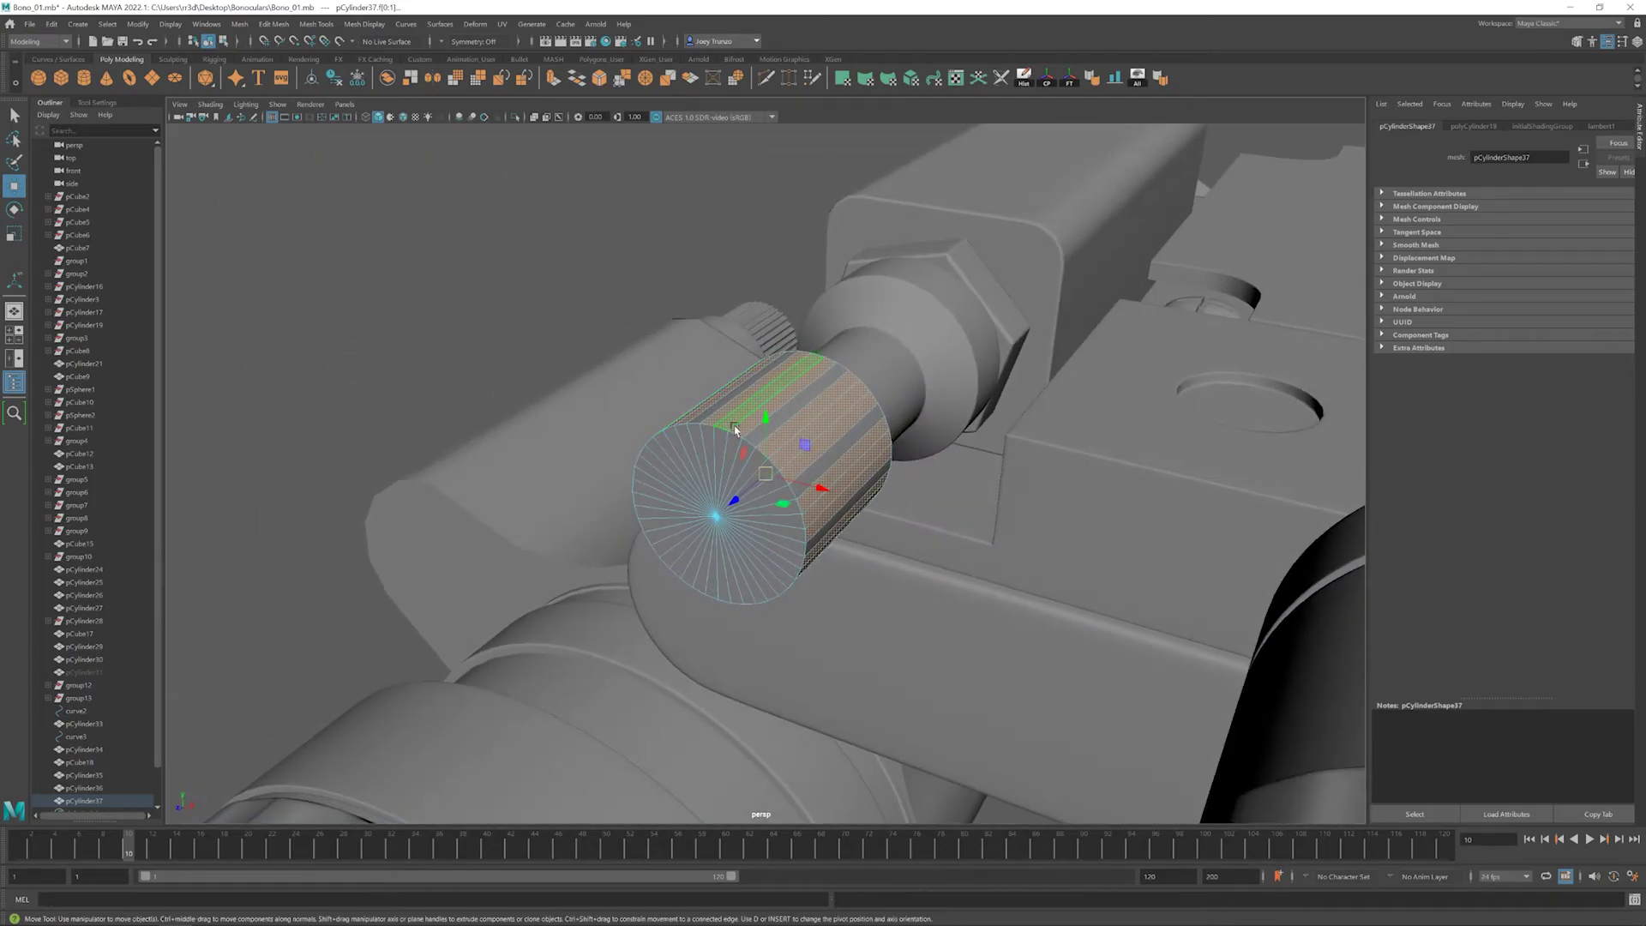
pyautogui.hotkey('ctrl', 'e')
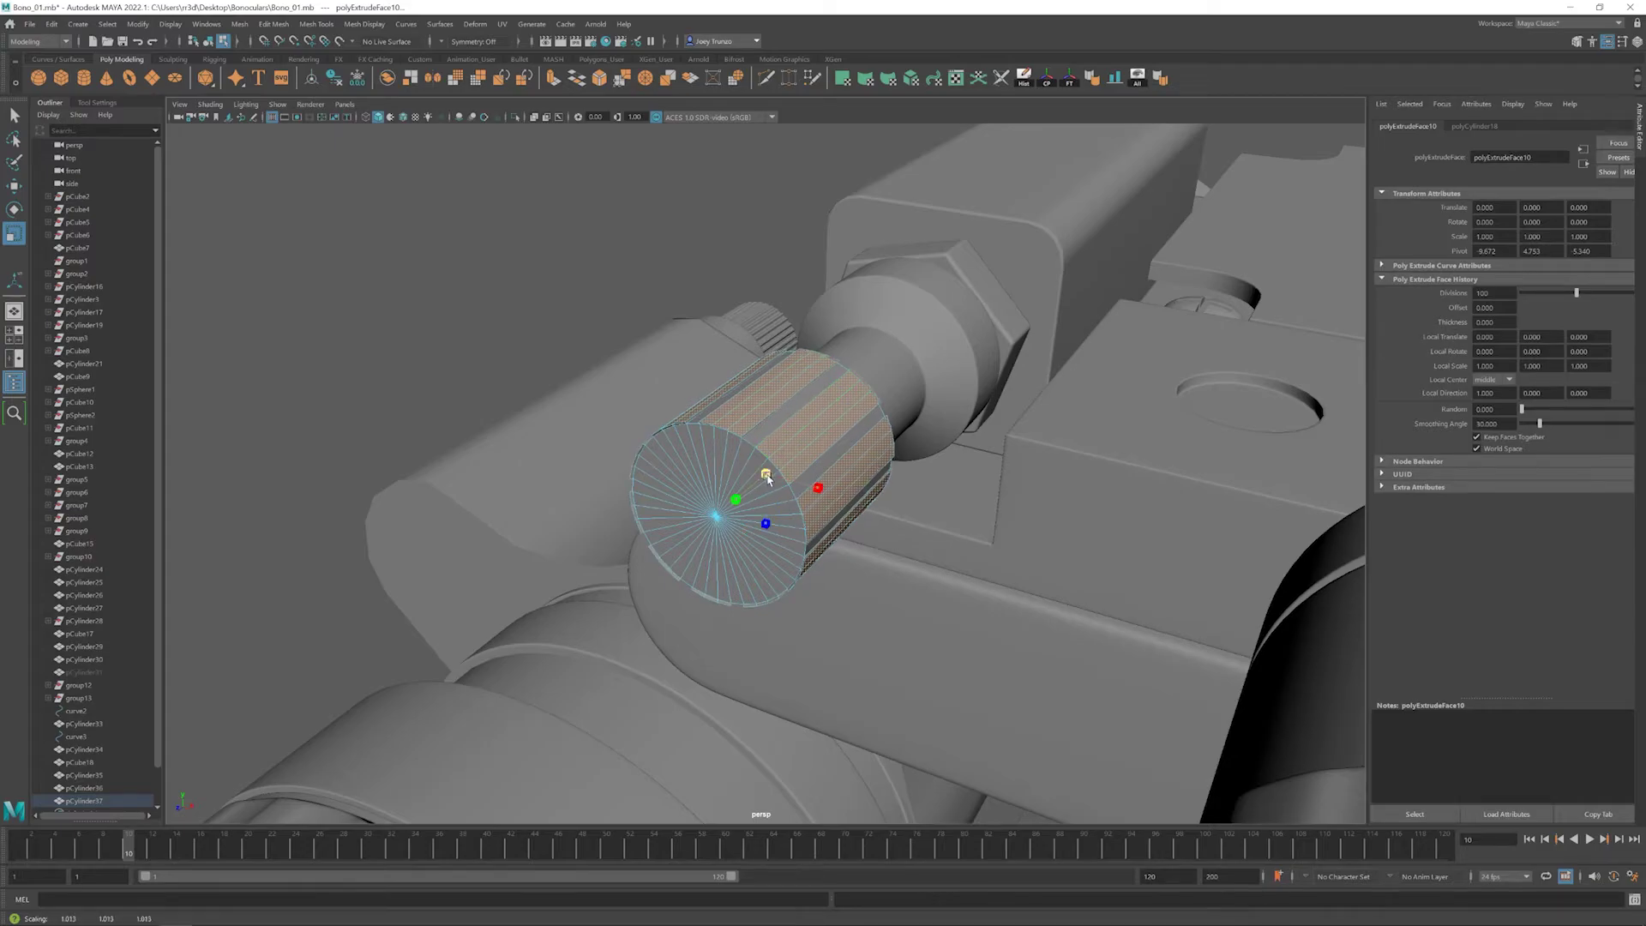
# - Reshape the ridged cylinder's vertices into a short knob with rounded rims in front of the narrow tube
pyautogui.keyDown('alt'); pyautogui.moveTo(782, 466); pyautogui.dragTo(790, 289); pyautogui.keyUp('alt')
pyautogui.hotkey('ctrl', 'F9')
pyautogui.press('w')
pyautogui.click(790, 289)
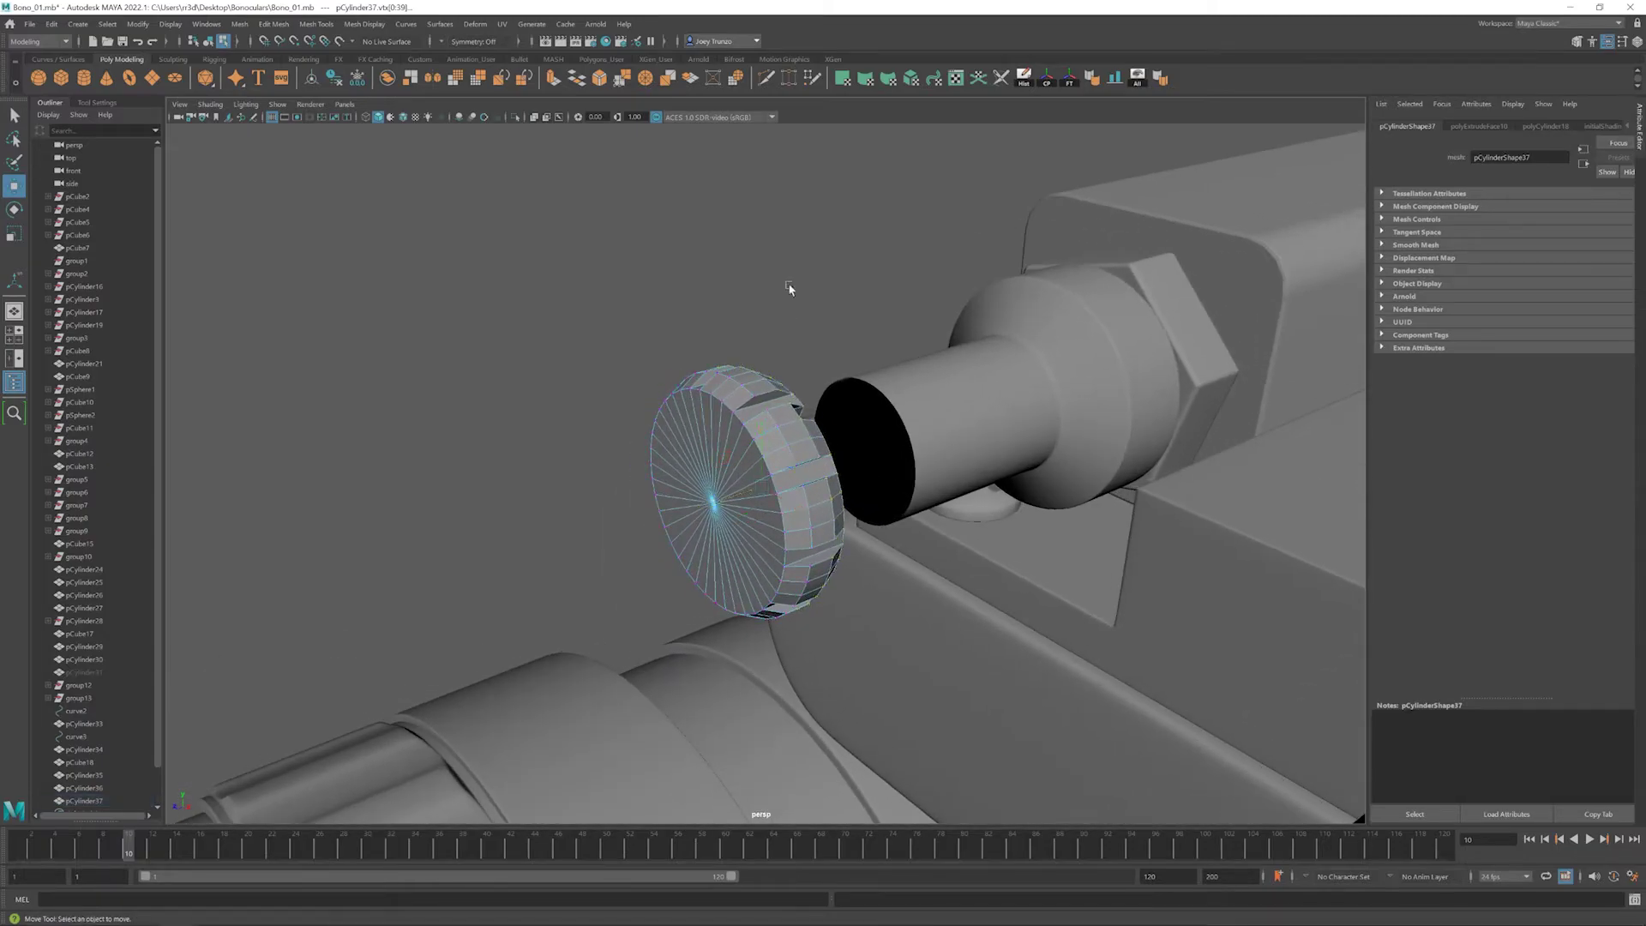
# - Merge the ridged knob's overlapping vertices with a distance threshold of 0.01
pyautogui.scroll(-5, 865, 321)
pyautogui.scroll(5, 866, 320)
pyautogui.click(755, 515)
pyautogui.keyDown('alt'); pyautogui.moveTo(755, 514); pyautogui.dragTo(779, 497); pyautogui.keyUp('alt')
pyautogui.scroll(5, 778, 498)
pyautogui.click(793, 398)
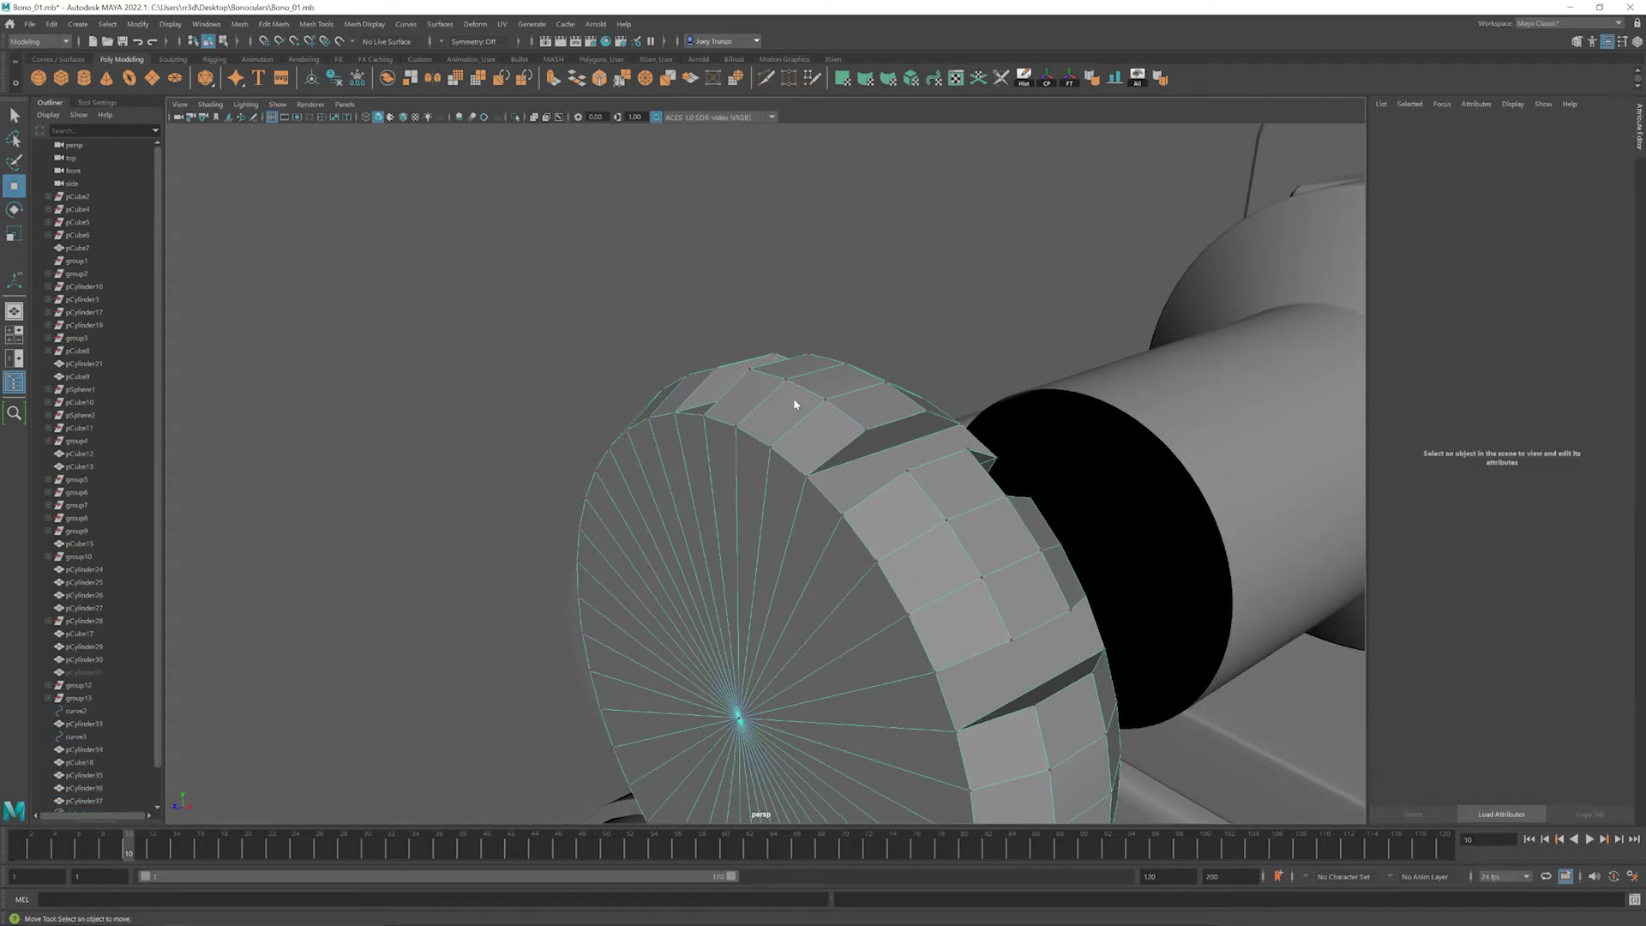
pyautogui.scroll(2, 827, 433)
pyautogui.click(827, 433)
pyautogui.click(273, 24)
pyautogui.click(339, 157)
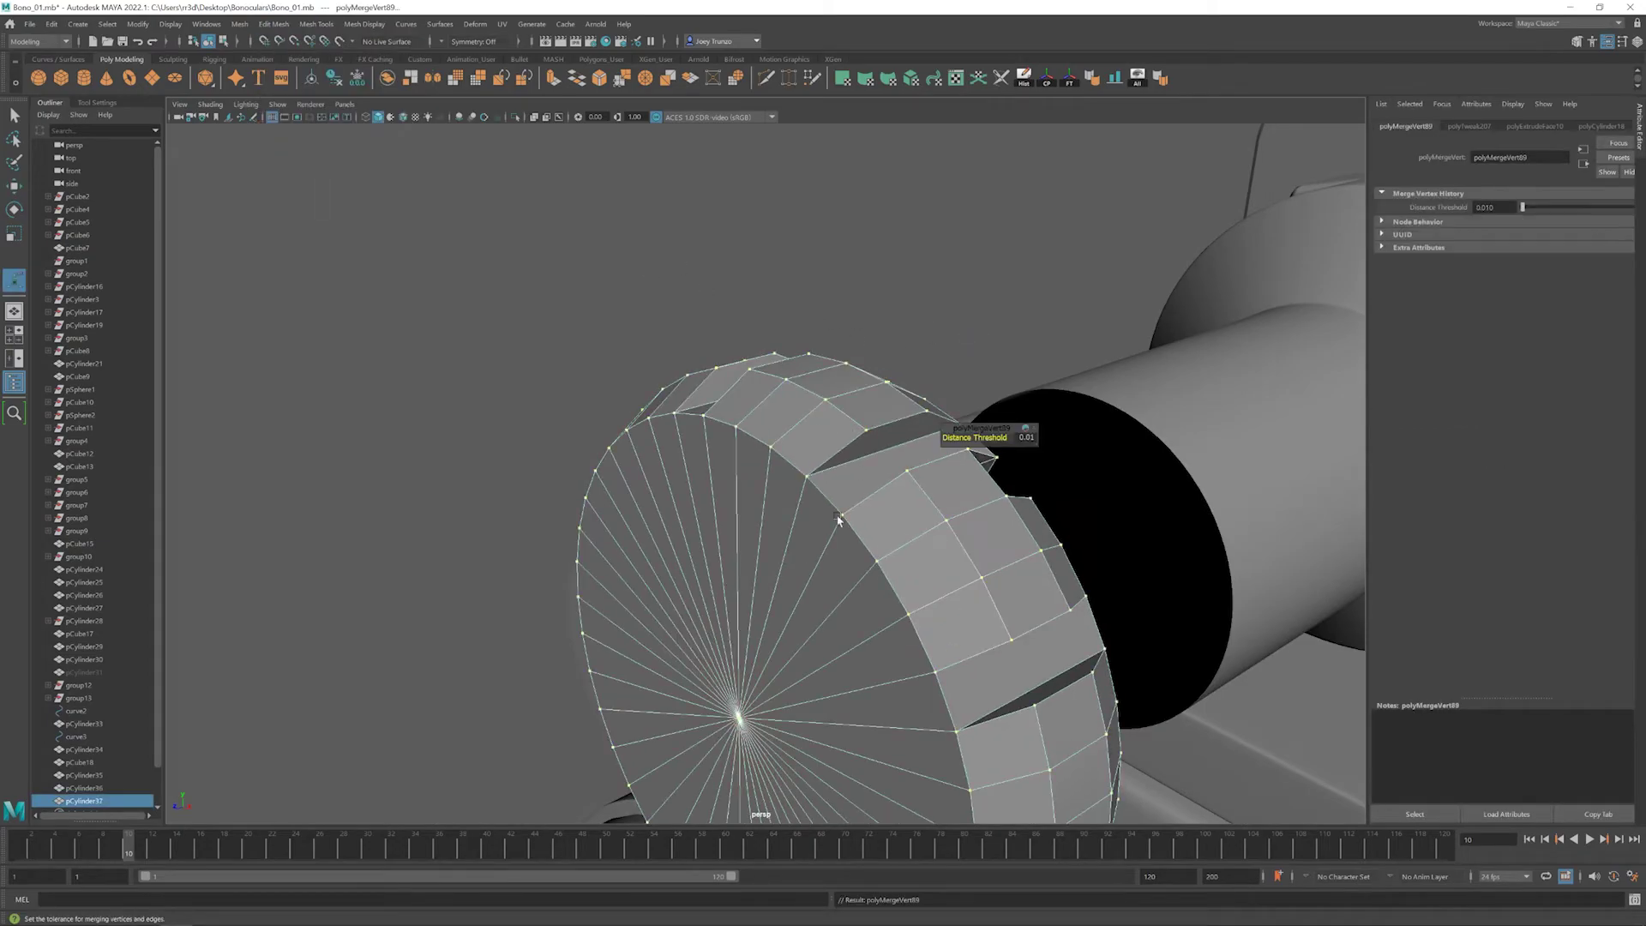
# - Delete the knob's end cap faces and patch the gap beside a grip notch with an appended polygon
pyautogui.click(920, 339)
pyautogui.click(779, 503)
pyautogui.press('w')
pyautogui.keyDown('alt'); pyautogui.moveTo(779, 504); pyautogui.dragTo(891, 455); pyautogui.keyUp('alt')
pyautogui.keyDown('alt'); pyautogui.moveTo(823, 326); pyautogui.dragTo(857, 557); pyautogui.keyUp('alt')
pyautogui.hotkey('ctrl', 'z')
pyautogui.click(316, 24)
pyautogui.click(344, 81)
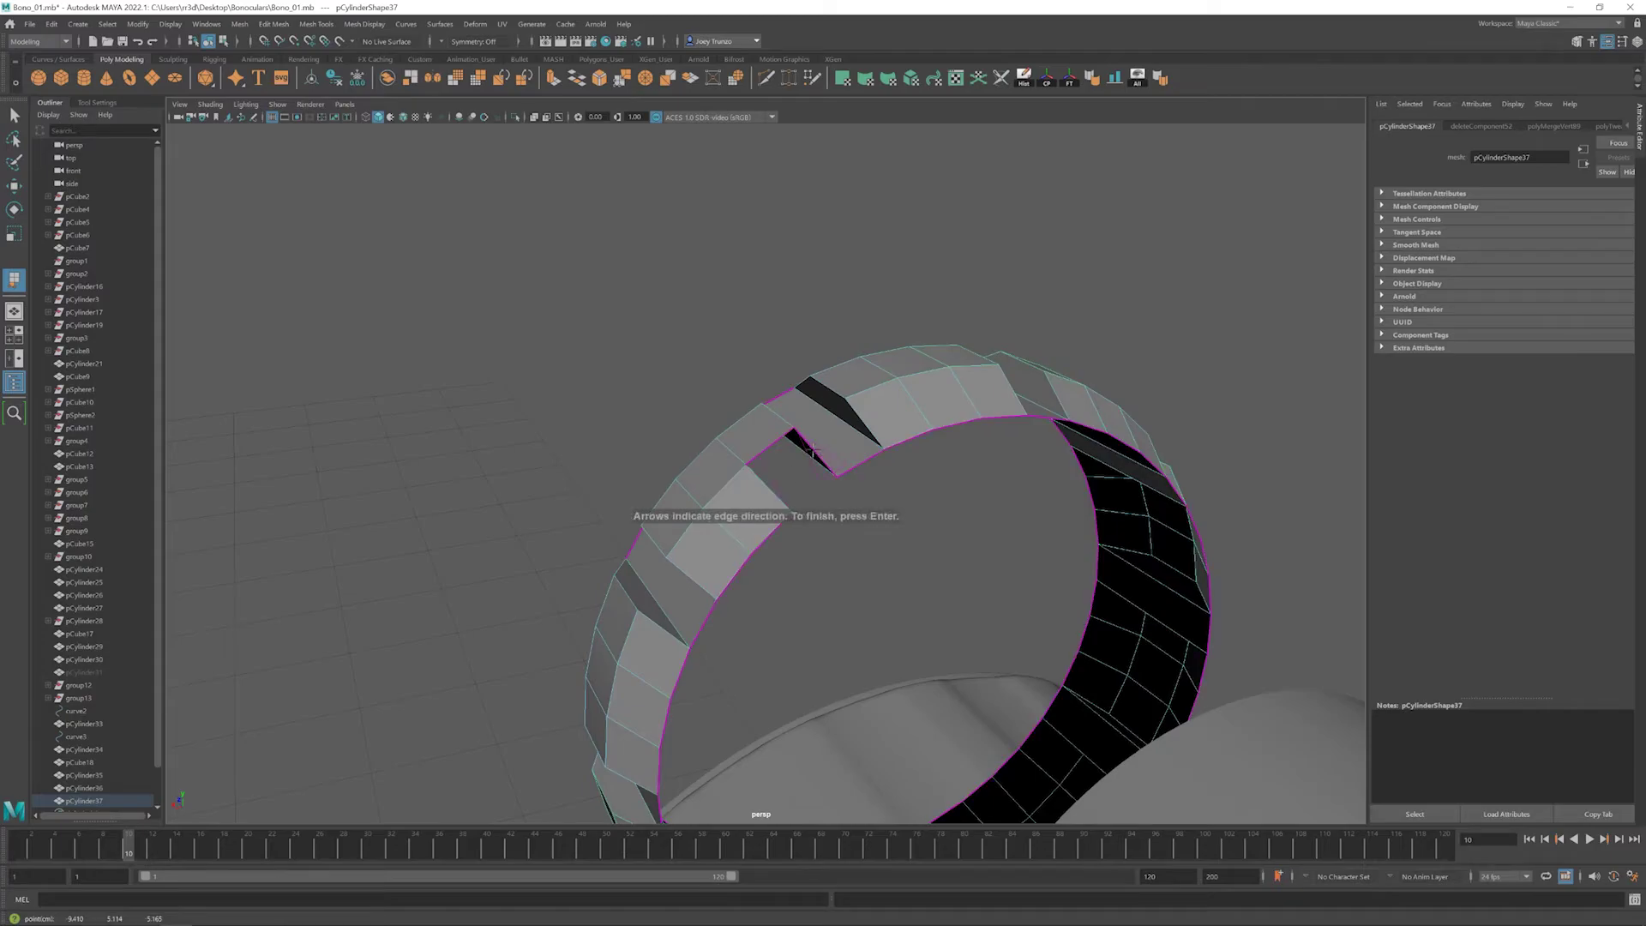
pyautogui.keyDown('alt'); pyautogui.moveTo(755, 523); pyautogui.dragTo(806, 498); pyautogui.keyUp('alt')
pyautogui.press('w')
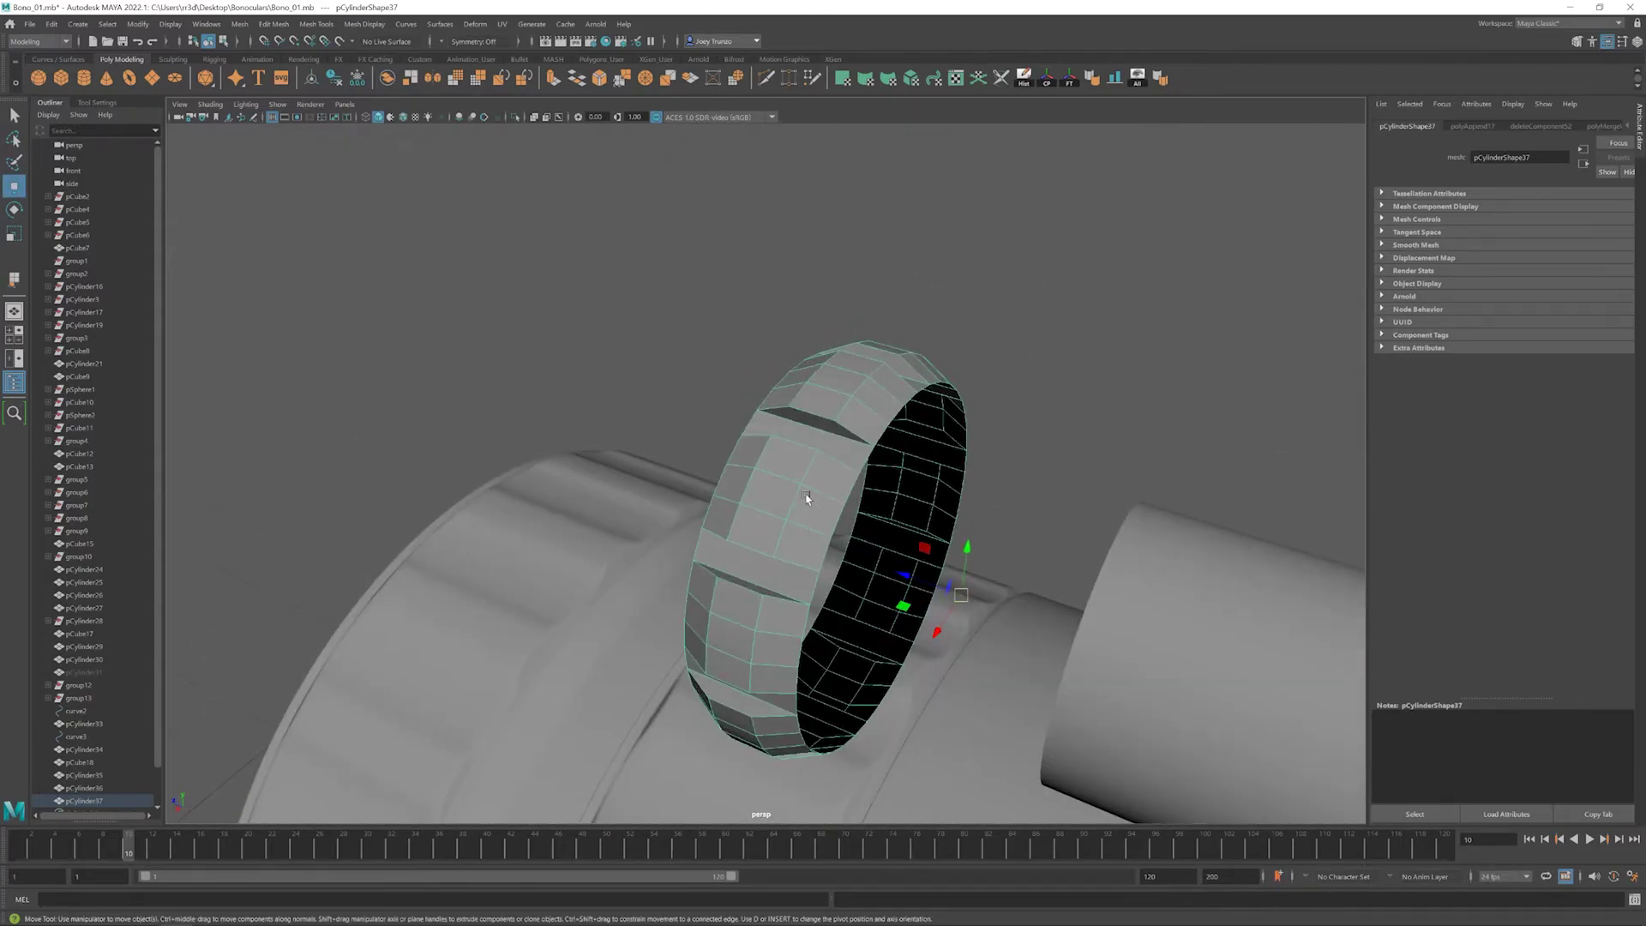
# - Extrude the knob's open front and rear borders inward to smaller rings, then close each cap with a center vertex
pyautogui.doubleClick(869, 452)
pyautogui.keyDown('alt'); pyautogui.moveTo(868, 451); pyautogui.dragTo(788, 488); pyautogui.keyUp('alt')
pyautogui.press('r')
pyautogui.moveTo(680, 577)
pyautogui.keyDown('shift'); pyautogui.mouseDown()
pyautogui.moveTo(609, 609)
pyautogui.moveTo(669, 654)
pyautogui.moveTo(672, 595)
pyautogui.moveTo(690, 582)
pyautogui.mouseUp(); pyautogui.keyUp('shift')
pyautogui.press('q')
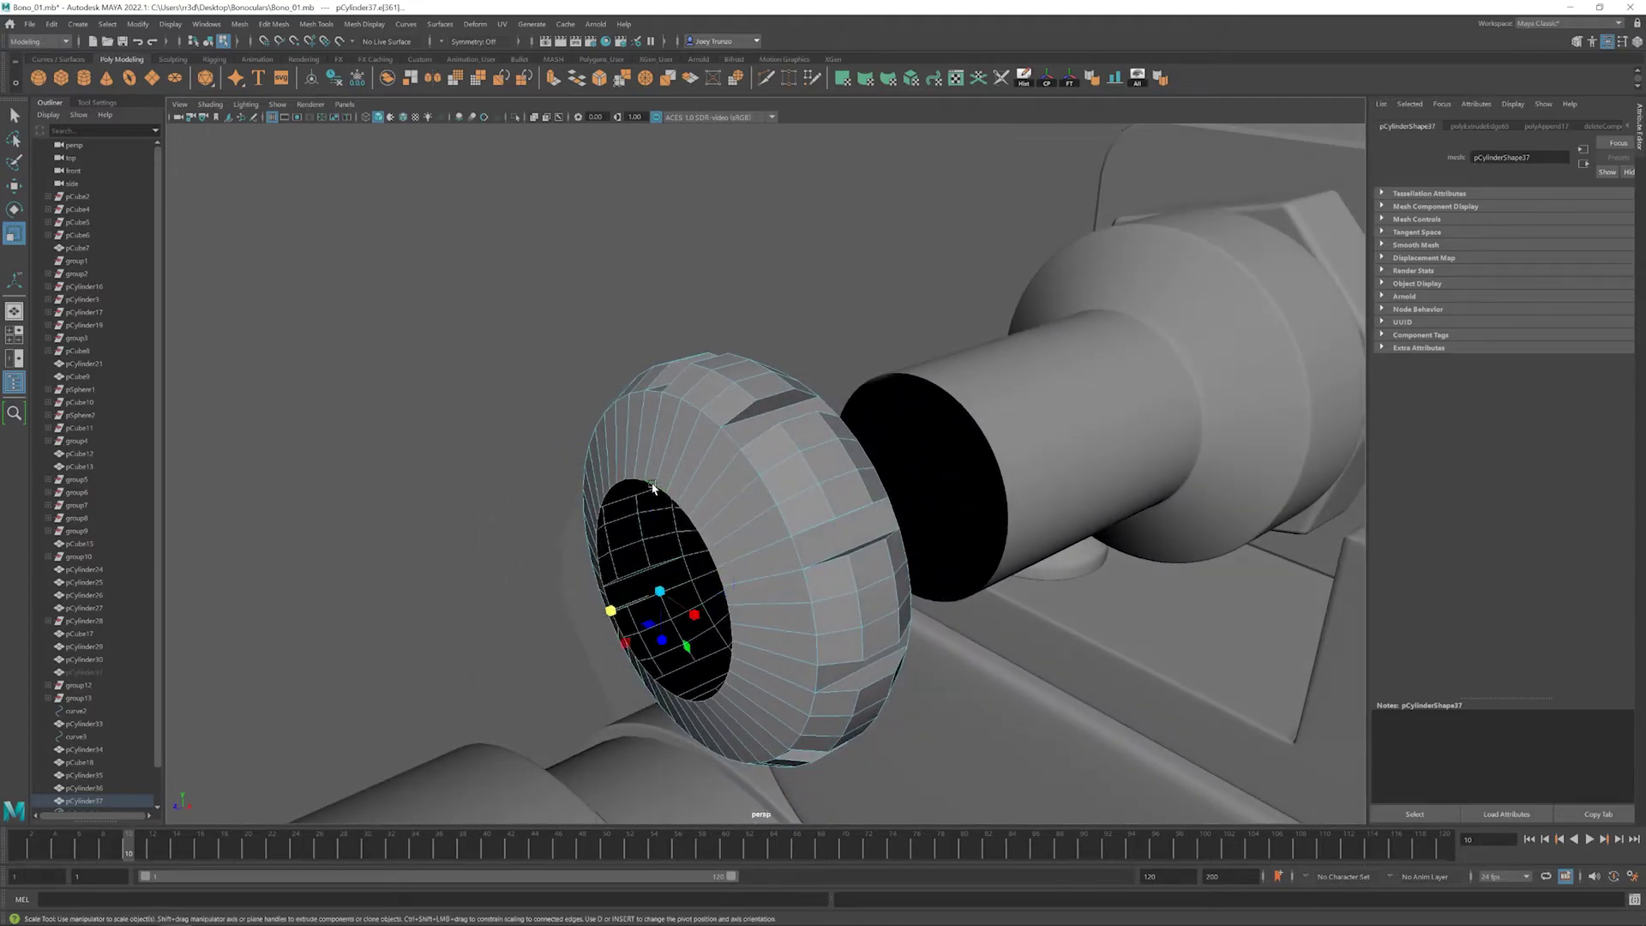
pyautogui.click(643, 258)
pyautogui.keyDown('alt'); pyautogui.moveTo(643, 257); pyautogui.dragTo(900, 544); pyautogui.keyUp('alt')
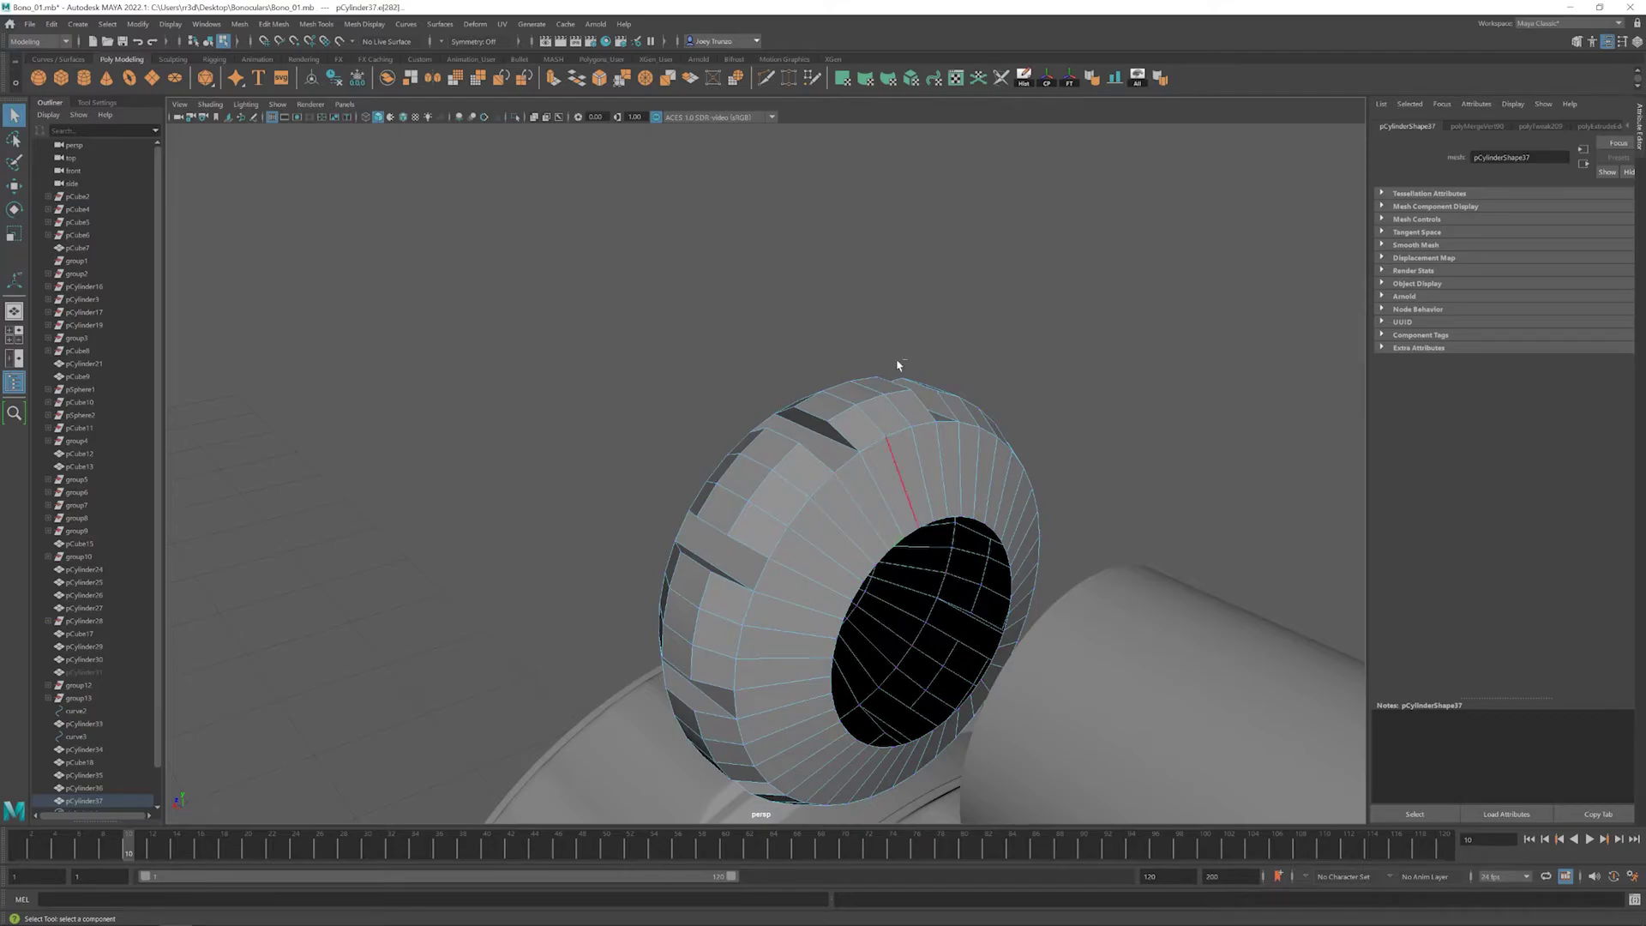
pyautogui.keyDown('alt'); pyautogui.moveTo(898, 364); pyautogui.dragTo(875, 588); pyautogui.keyUp('alt')
pyautogui.scroll(-4, 857, 446)
pyautogui.click(737, 542)
pyautogui.press('w')
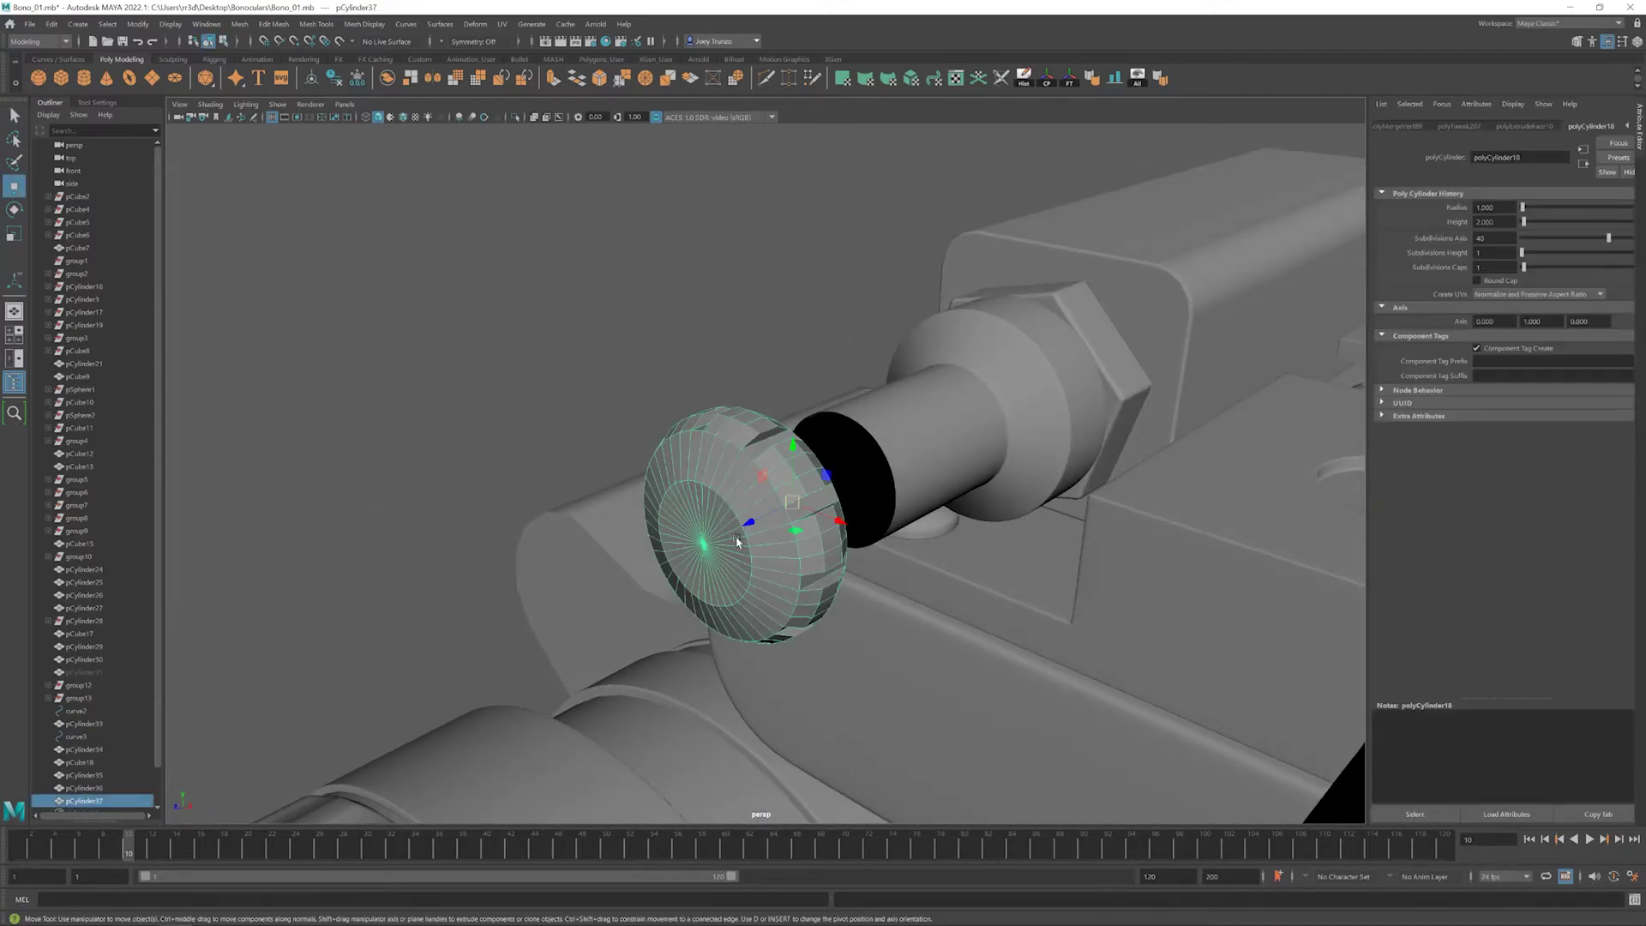
# - Scale up the inner rings on the knob's front and rear caps
pyautogui.keyDown('alt'); pyautogui.moveTo(738, 542); pyautogui.dragTo(772, 548); pyautogui.keyUp('alt')
pyautogui.moveTo(772, 549); pyautogui.dragTo(772, 505, button='right')
pyautogui.click(836, 580)
pyautogui.keyDown('alt'); pyautogui.moveTo(772, 506); pyautogui.dragTo(723, 495); pyautogui.keyUp('alt')
pyautogui.press('t')
pyautogui.press('r')
pyautogui.click(743, 484)
pyautogui.press('w')
pyautogui.keyDown('alt'); pyautogui.moveTo(742, 484); pyautogui.dragTo(908, 661, button='right'); pyautogui.keyUp('alt')
pyautogui.keyDown('alt'); pyautogui.moveTo(908, 661); pyautogui.dragTo(900, 680); pyautogui.keyUp('alt')
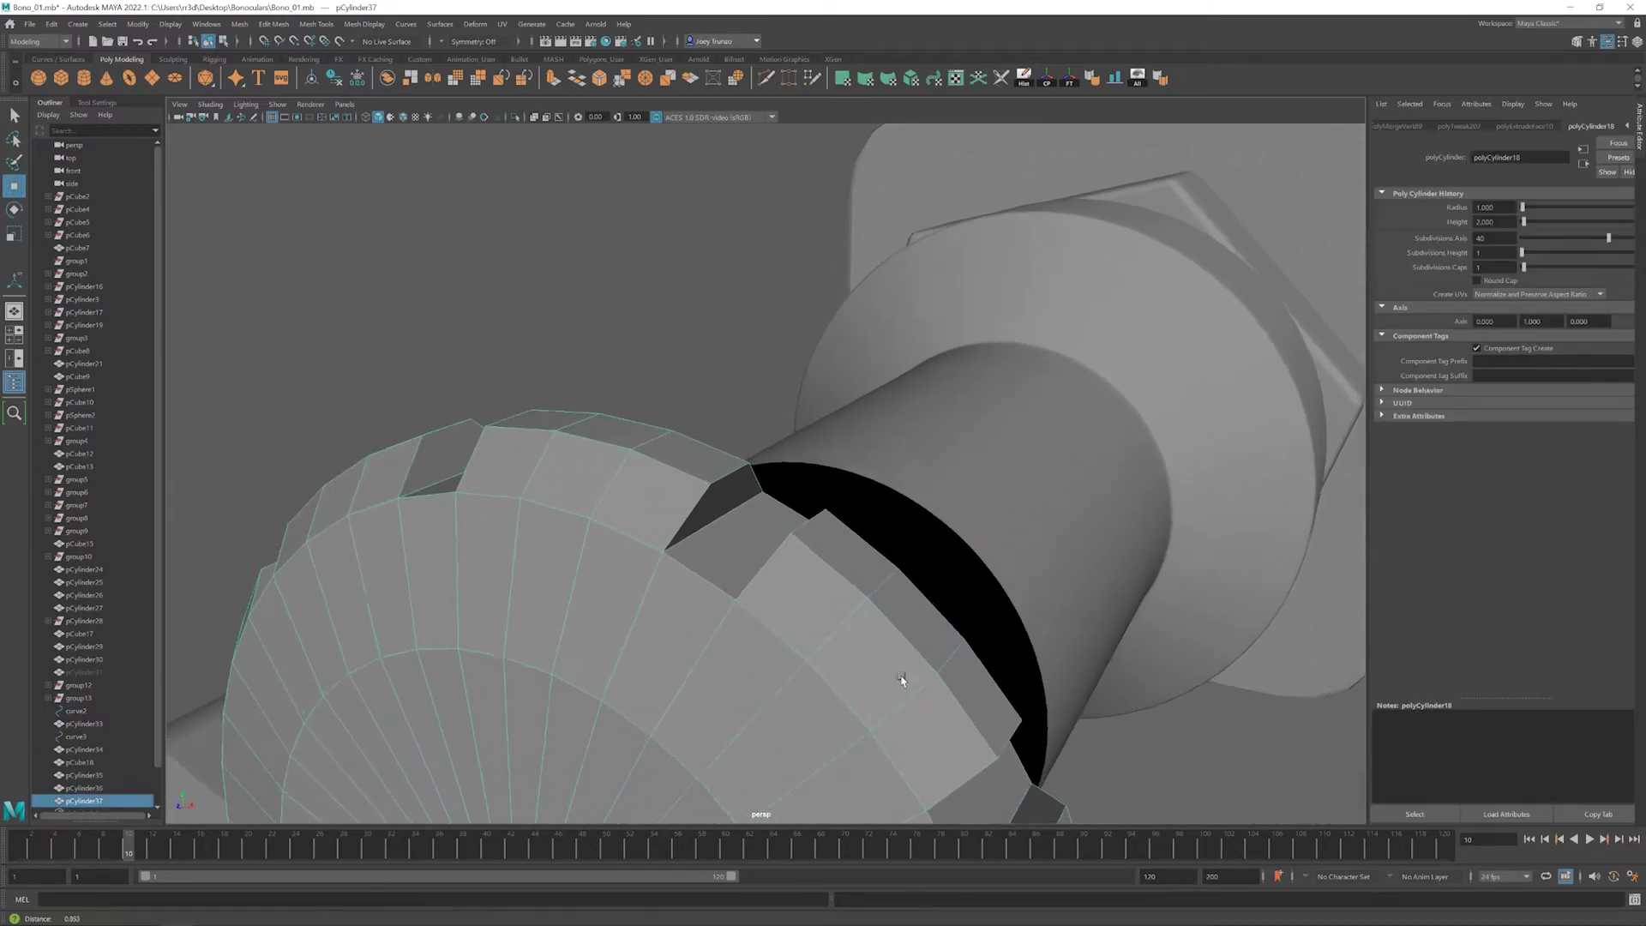
# - Set Target Weld to merge to center, weld the stray rim vertices at the knob's grip notches, and preview the smoothed mesh
pyautogui.click(316, 24)
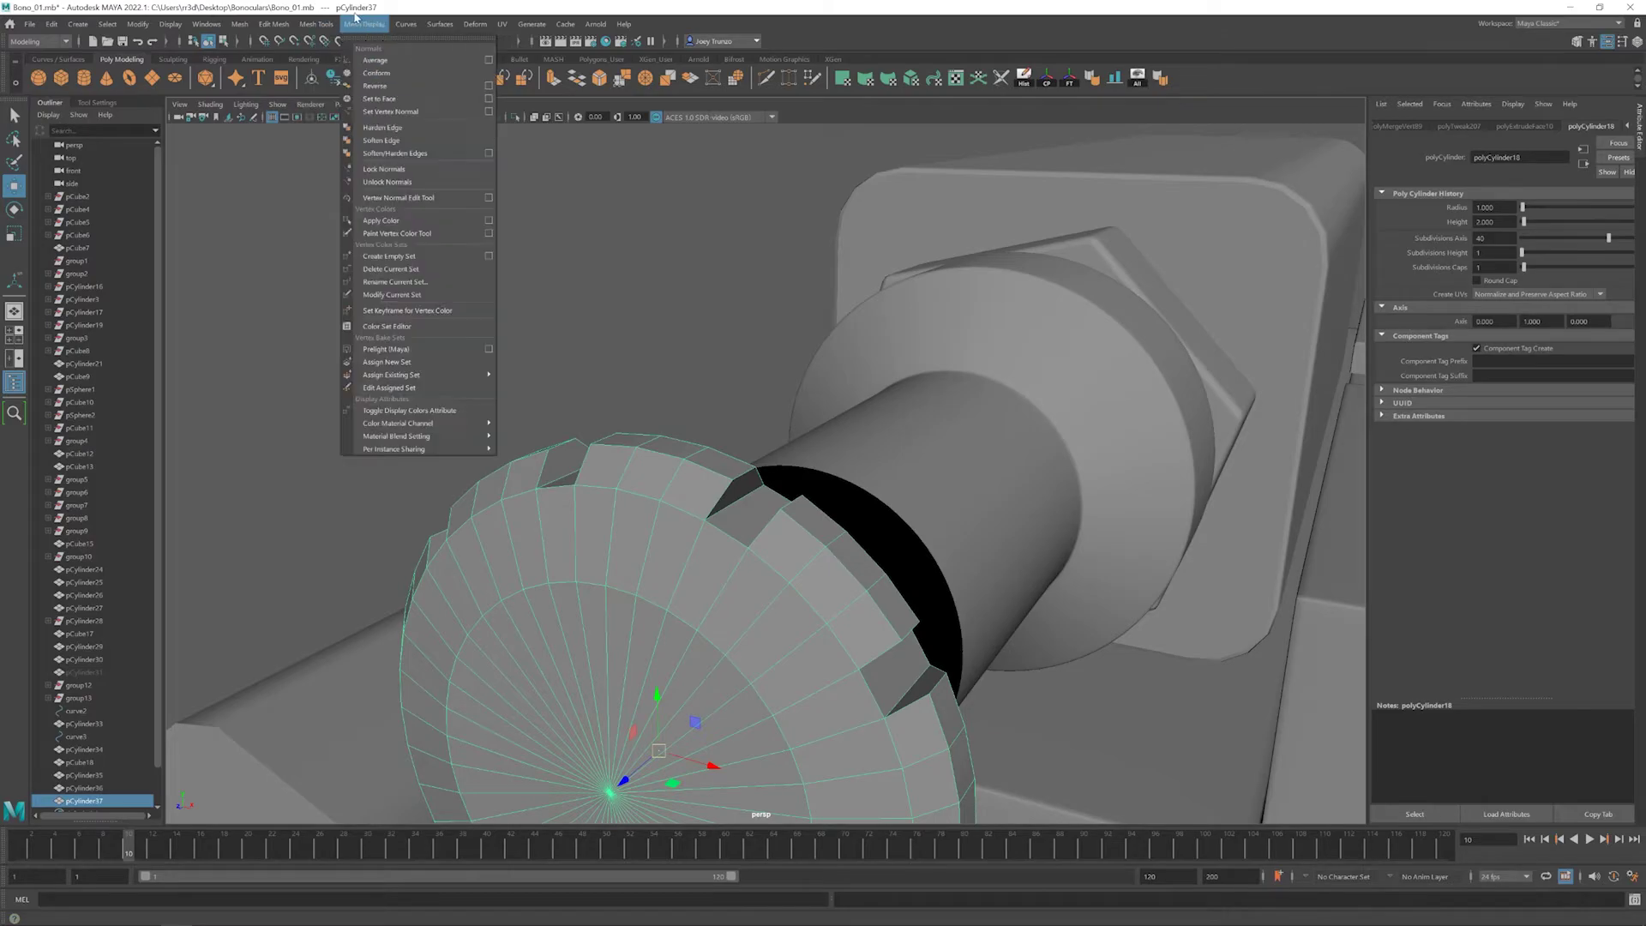
pyautogui.click(475, 24)
pyautogui.press('Escape')
pyautogui.press('F9')
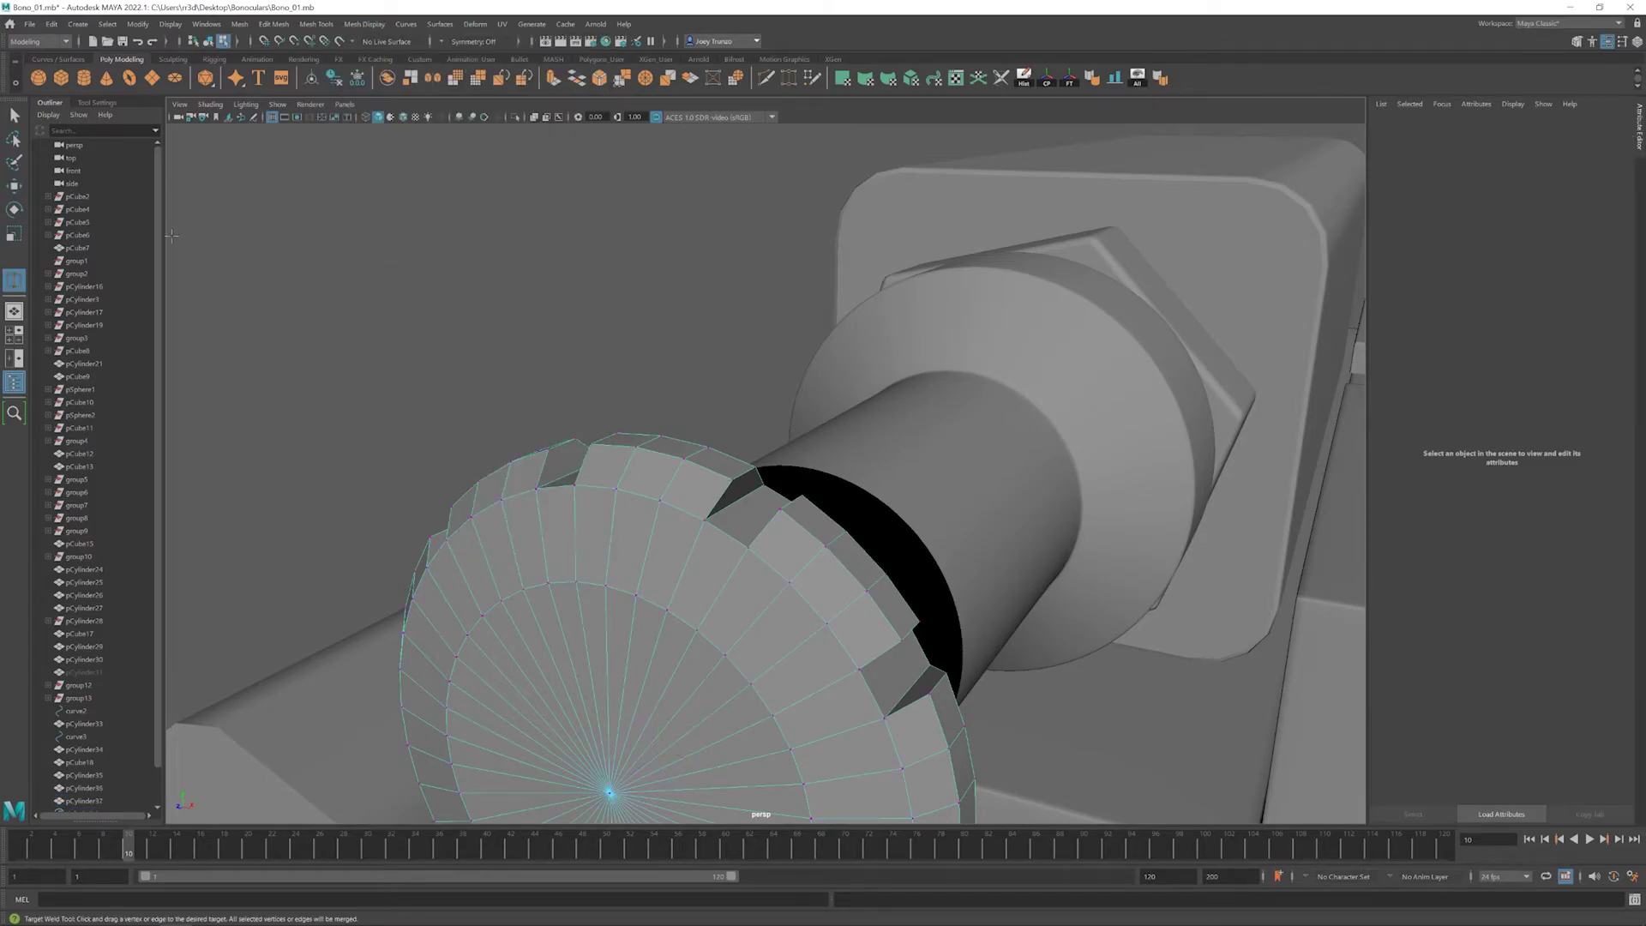
pyautogui.click(137, 199)
pyautogui.keyDown('alt'); pyautogui.moveTo(833, 544); pyautogui.dragTo(744, 510); pyautogui.keyUp('alt')
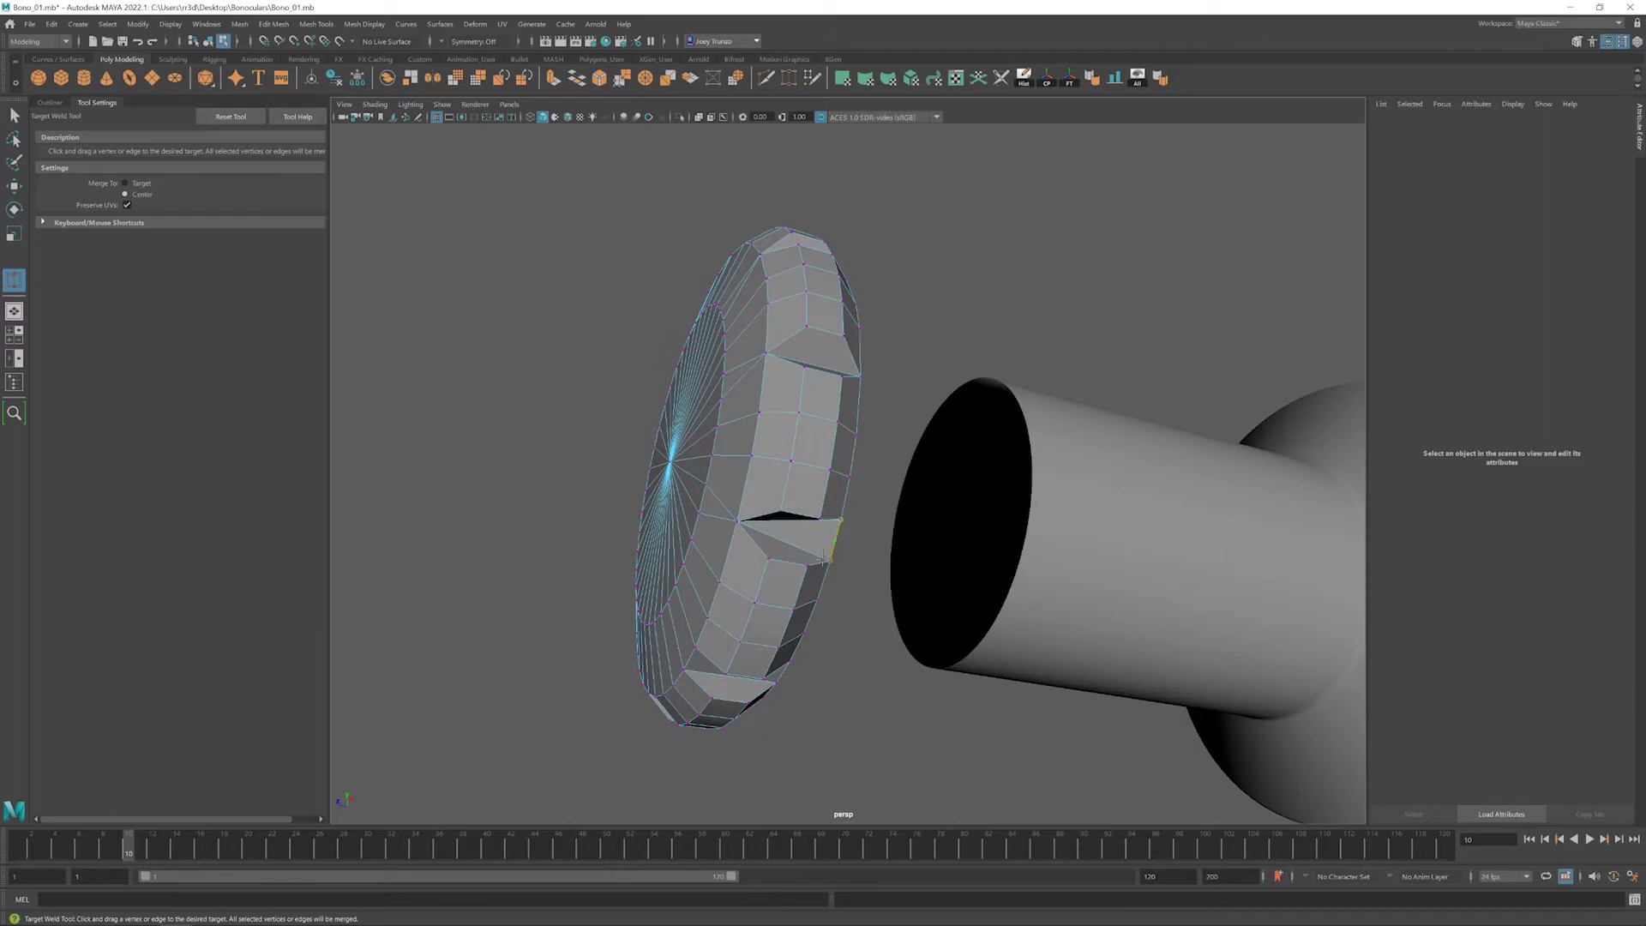
pyautogui.keyDown('alt'); pyautogui.moveTo(824, 558); pyautogui.dragTo(854, 358); pyautogui.keyUp('alt')
pyautogui.keyDown('alt'); pyautogui.moveTo(869, 541); pyautogui.dragTo(892, 432); pyautogui.keyUp('alt')
pyautogui.moveTo(892, 433)
pyautogui.keyDown('alt'); pyautogui.mouseDown()
pyautogui.moveTo(804, 420)
pyautogui.moveTo(900, 462)
pyautogui.mouseUp(); pyautogui.keyUp('alt')
pyautogui.keyDown('alt'); pyautogui.moveTo(900, 462); pyautogui.dragTo(849, 589); pyautogui.keyUp('alt')
pyautogui.press('w')
pyautogui.press('F8')
pyautogui.press('3')
pyautogui.keyDown('alt'); pyautogui.moveTo(937, 614); pyautogui.dragTo(1106, 639); pyautogui.keyUp('alt')
pyautogui.click(909, 470)
pyautogui.press('1')
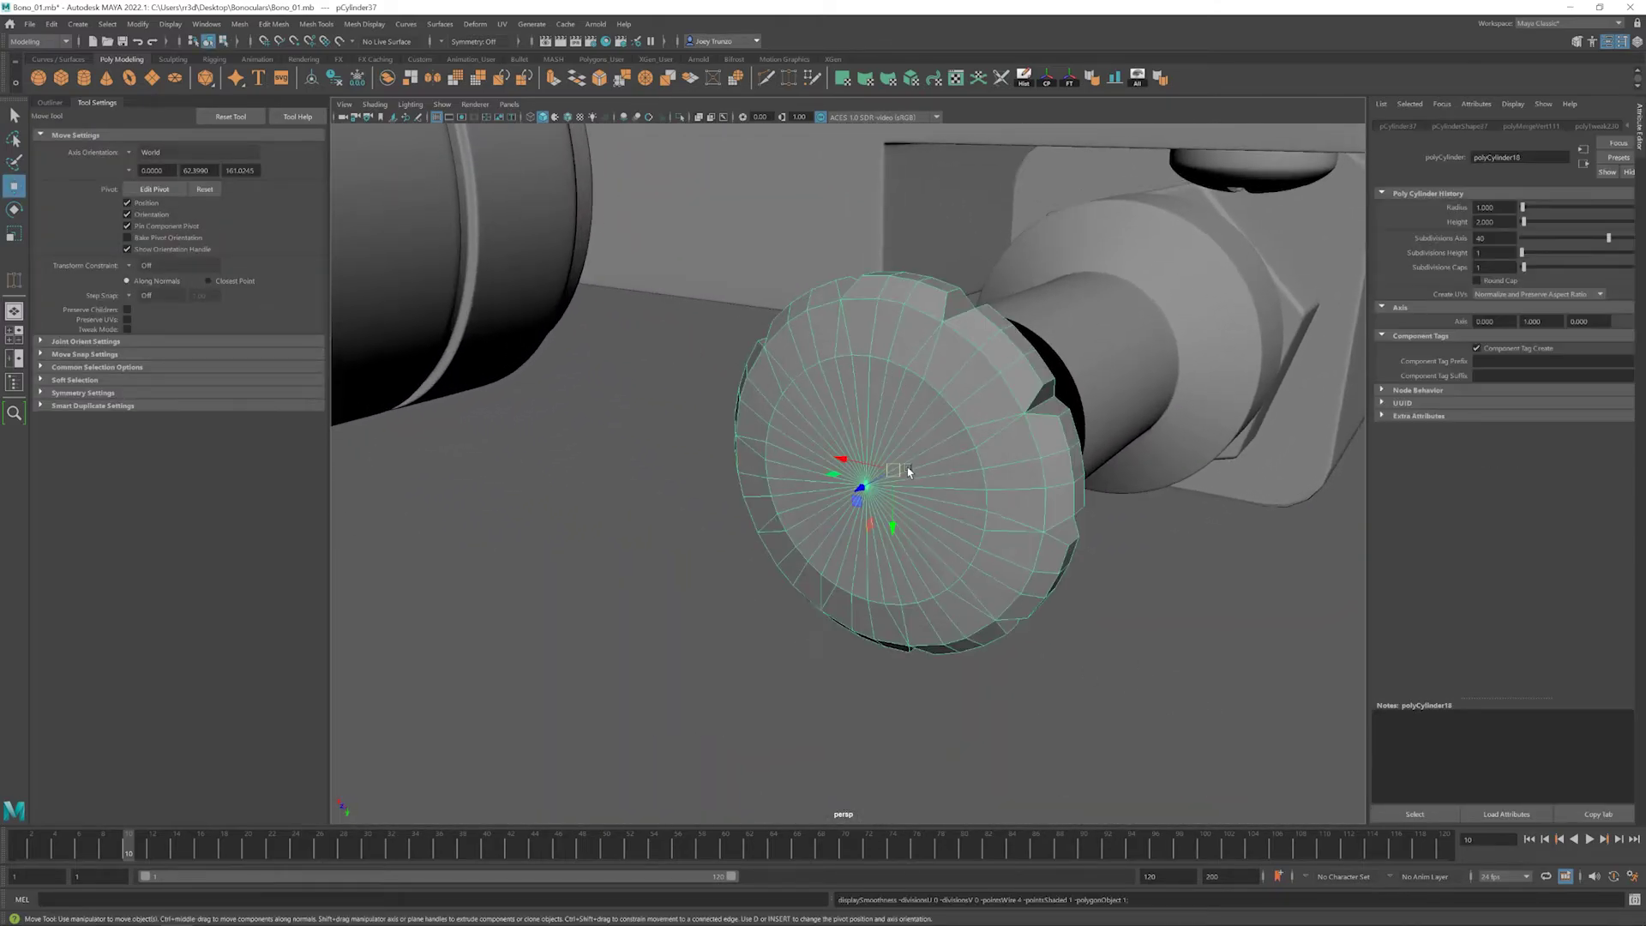
# - Weld neighbouring vertices in pairs around the knob's front cap ring to reduce its segments
pyautogui.keyDown('alt'); pyautogui.moveTo(909, 470); pyautogui.dragTo(1031, 573); pyautogui.keyUp('alt')
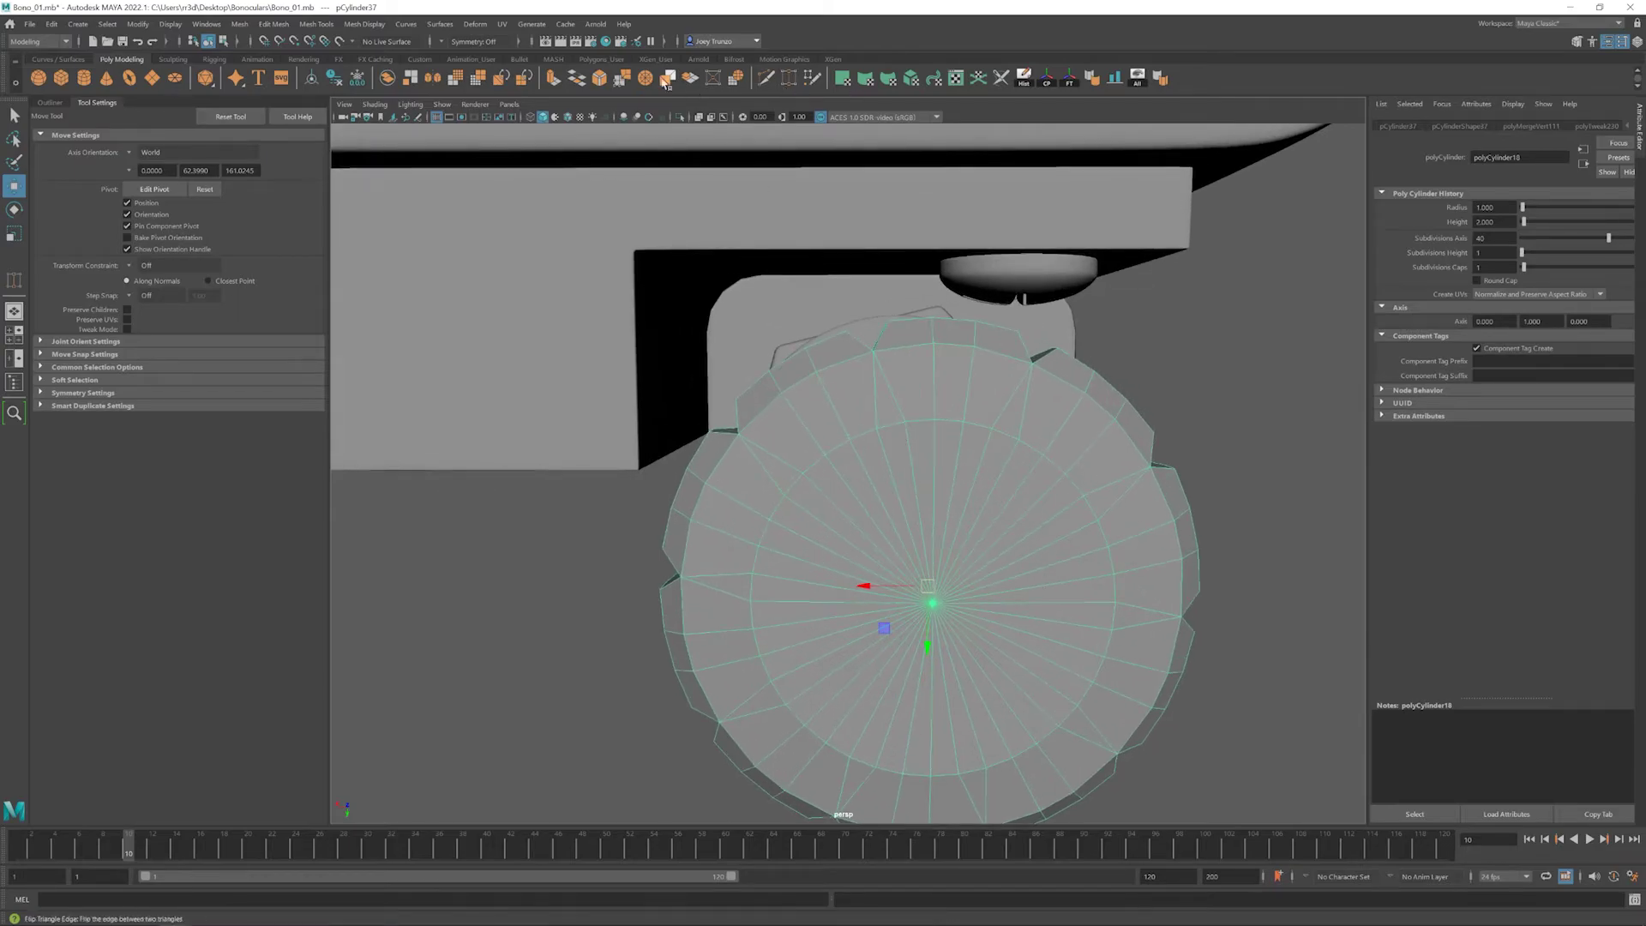
pyautogui.click(812, 84)
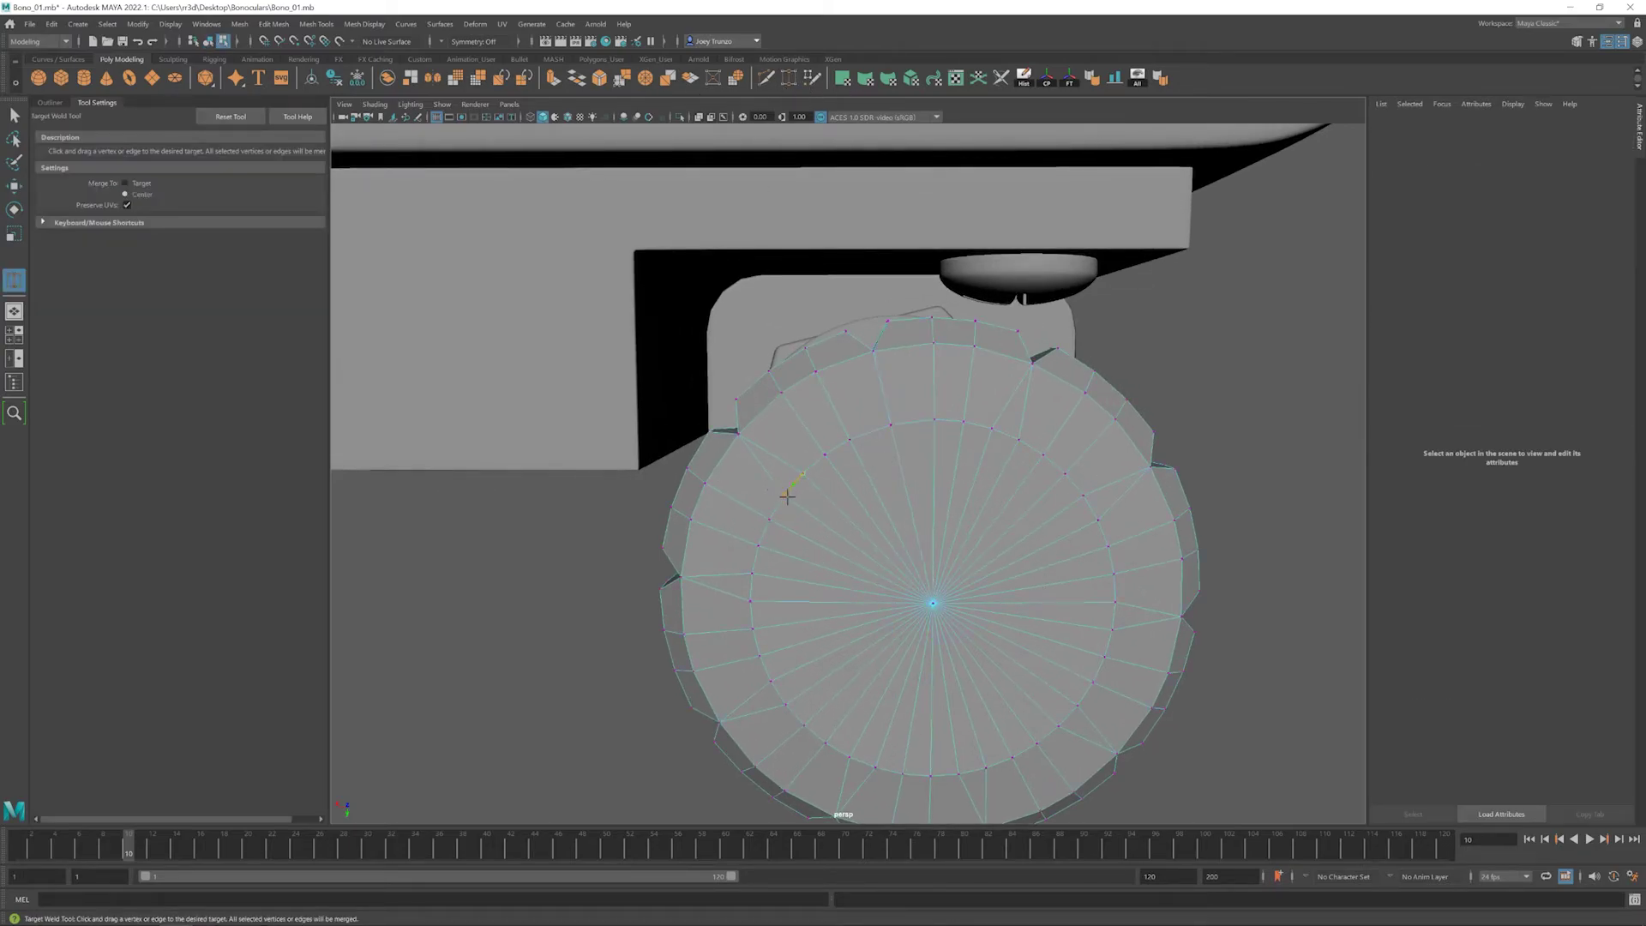
pyautogui.keyDown('alt'); pyautogui.moveTo(785, 699); pyautogui.dragTo(731, 573); pyautogui.keyUp('alt')
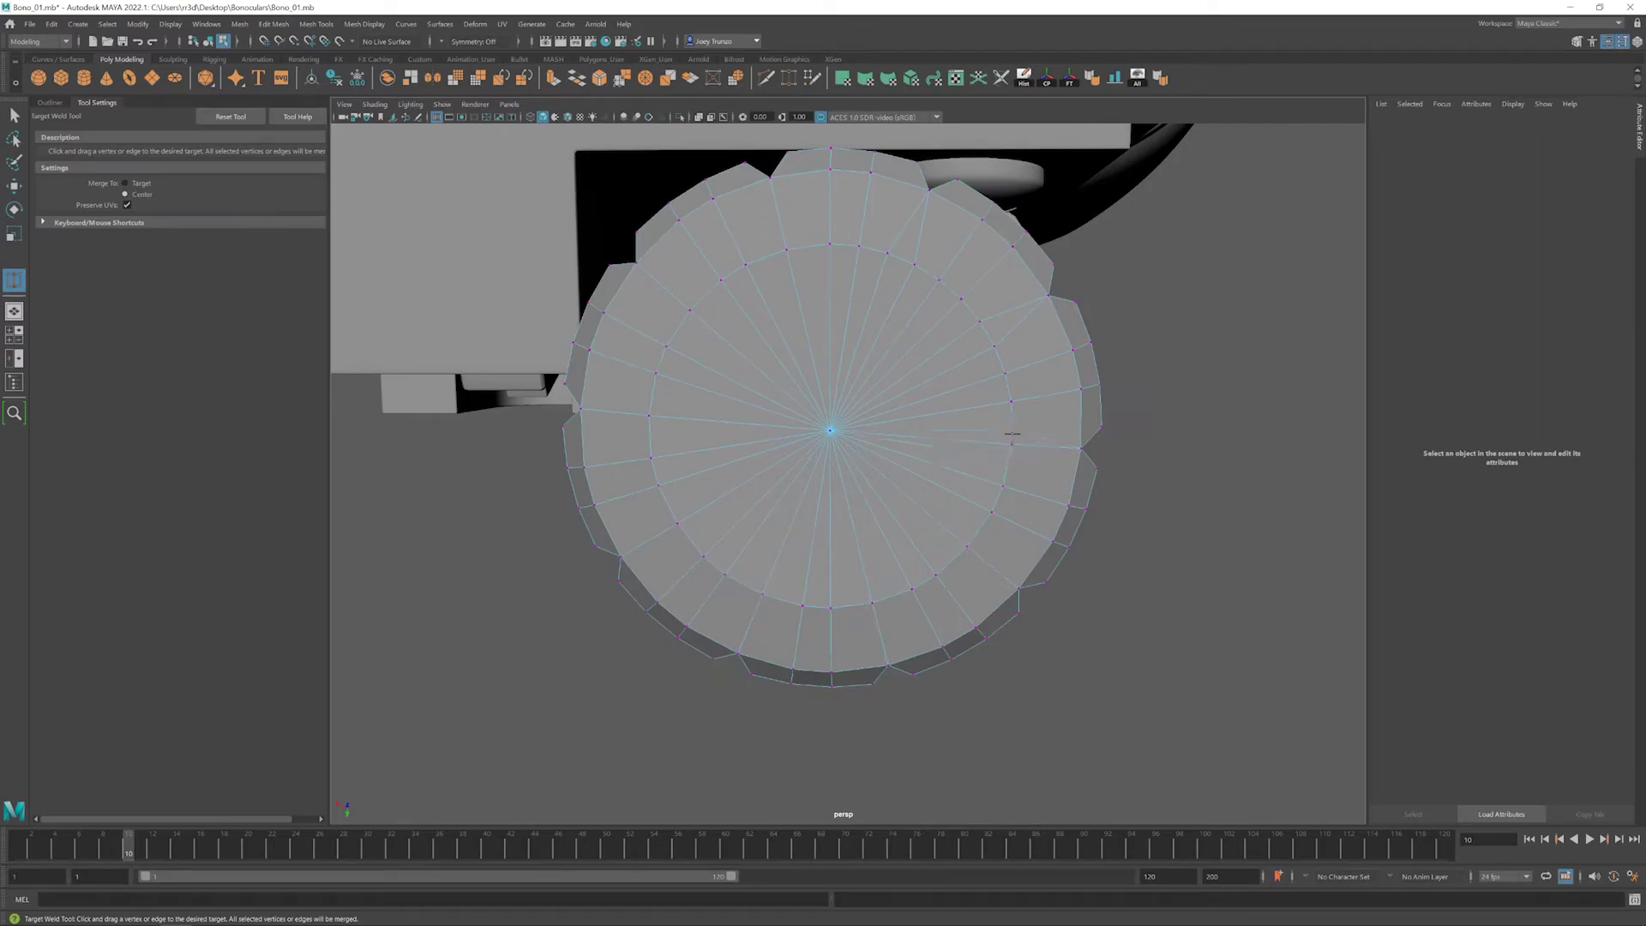
pyautogui.keyDown('alt'); pyautogui.moveTo(872, 248); pyautogui.dragTo(938, 369); pyautogui.keyUp('alt')
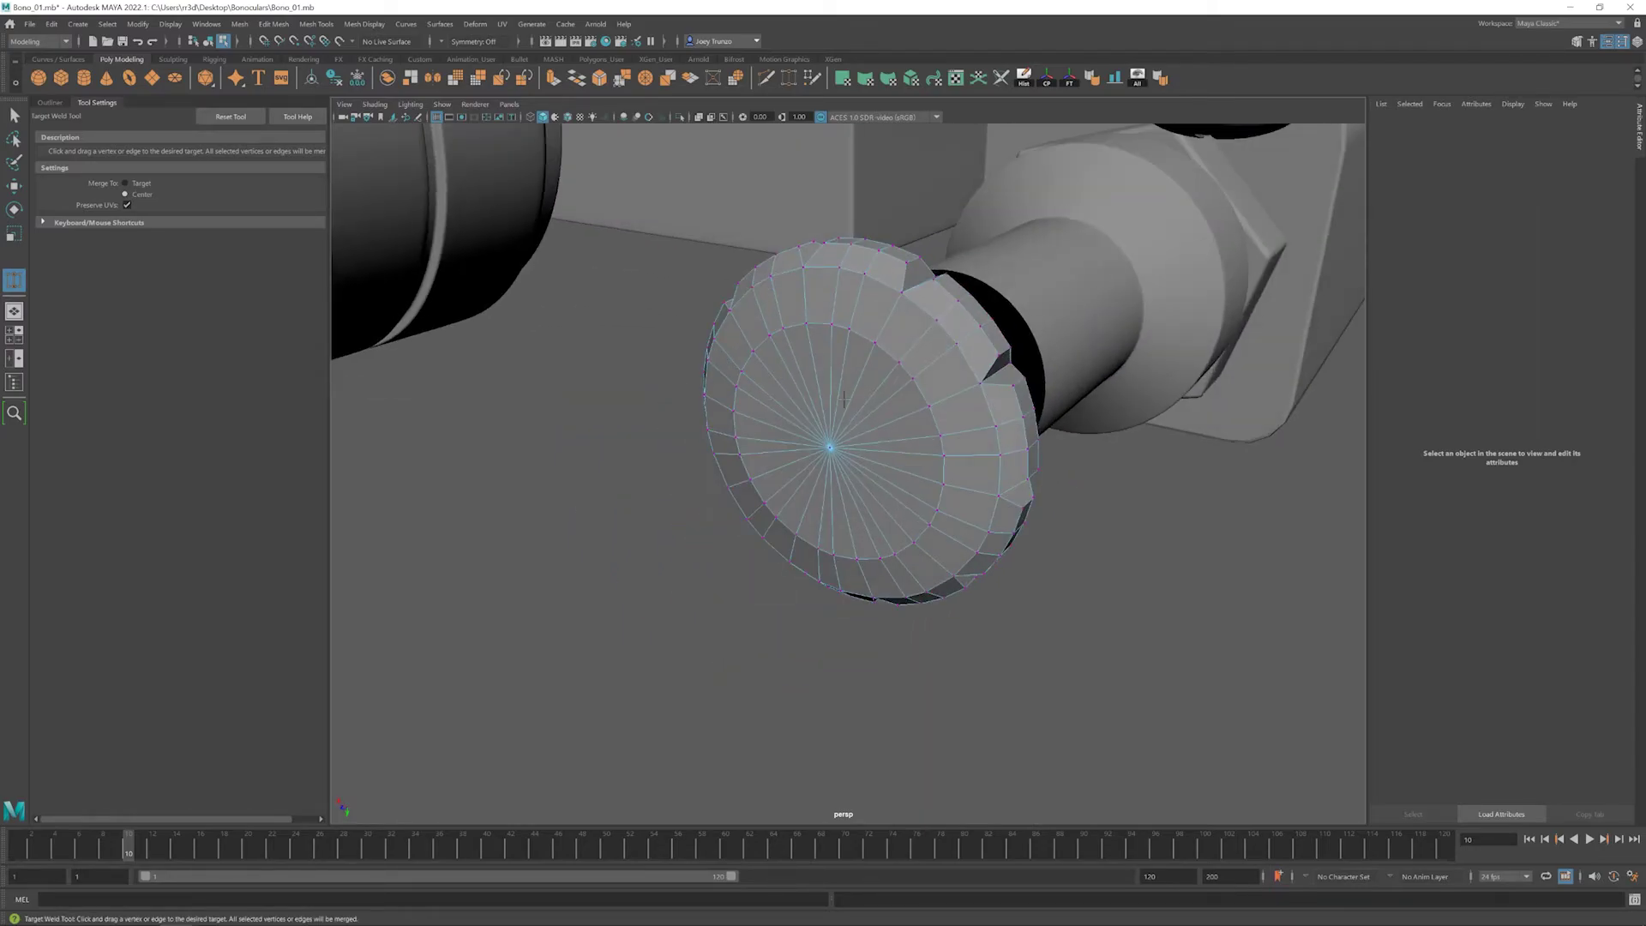
pyautogui.press('3')
pyautogui.press('1')
# - Insert an edge loop beside the front cap's inner ring, bevel that ring, and preview the smoothed knob
pyautogui.click(316, 24)
pyautogui.click(360, 146)
pyautogui.scroll(3, 1027, 417)
pyautogui.click(969, 273)
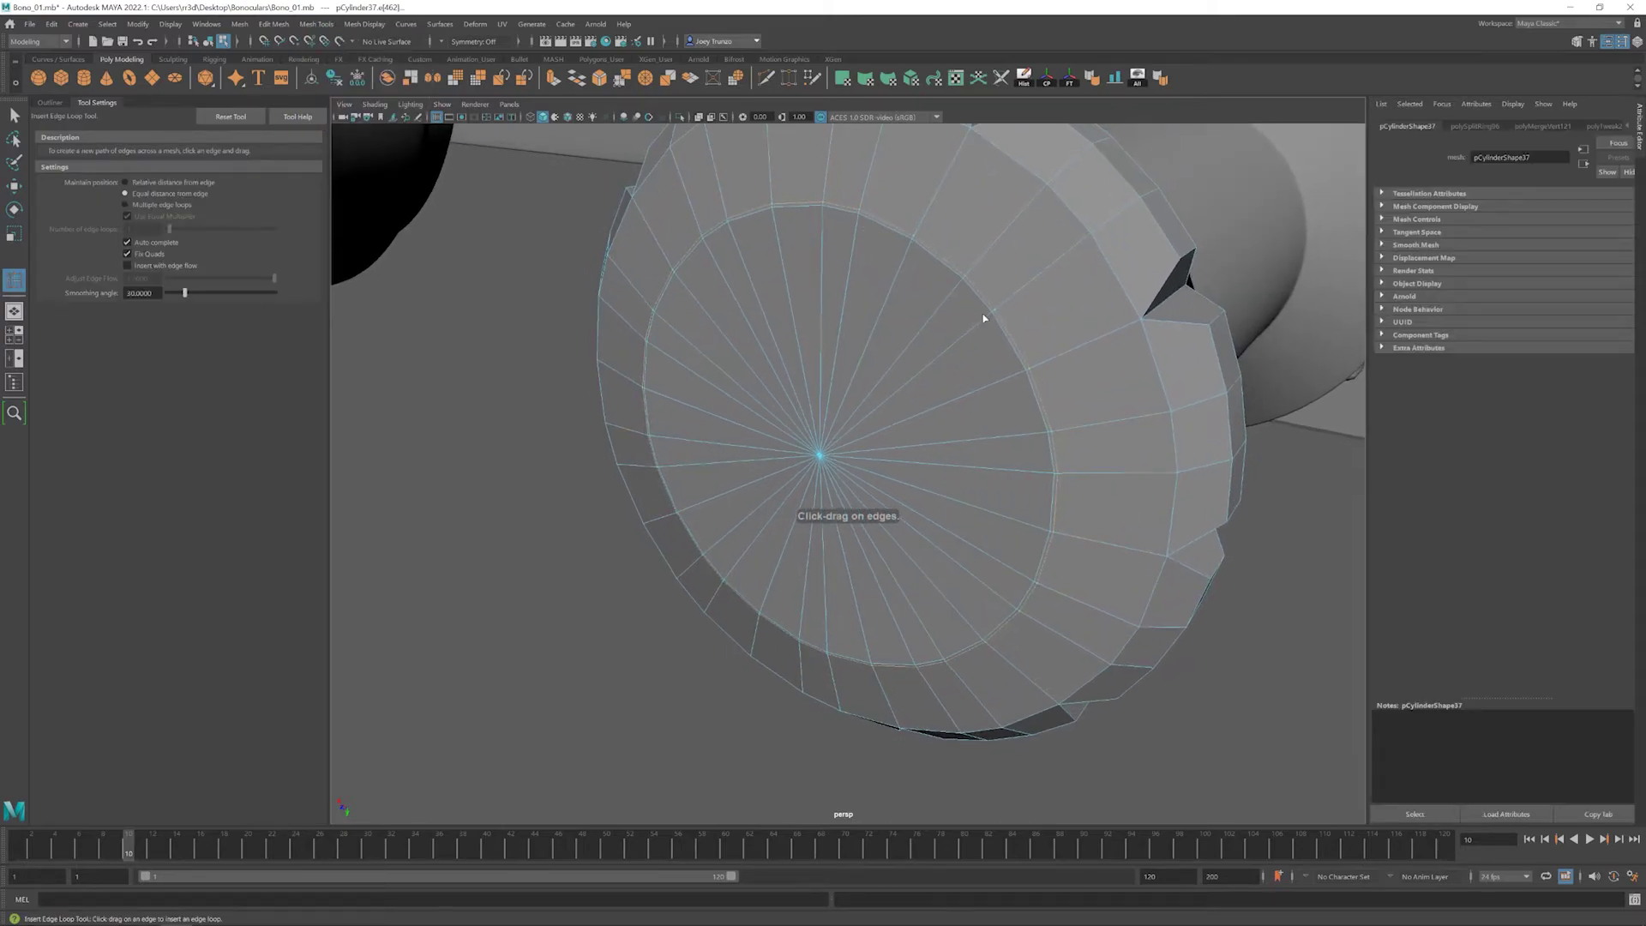
pyautogui.press('w')
pyautogui.keyDown('alt'); pyautogui.moveTo(982, 320); pyautogui.dragTo(911, 268); pyautogui.keyUp('alt')
pyautogui.click(274, 24)
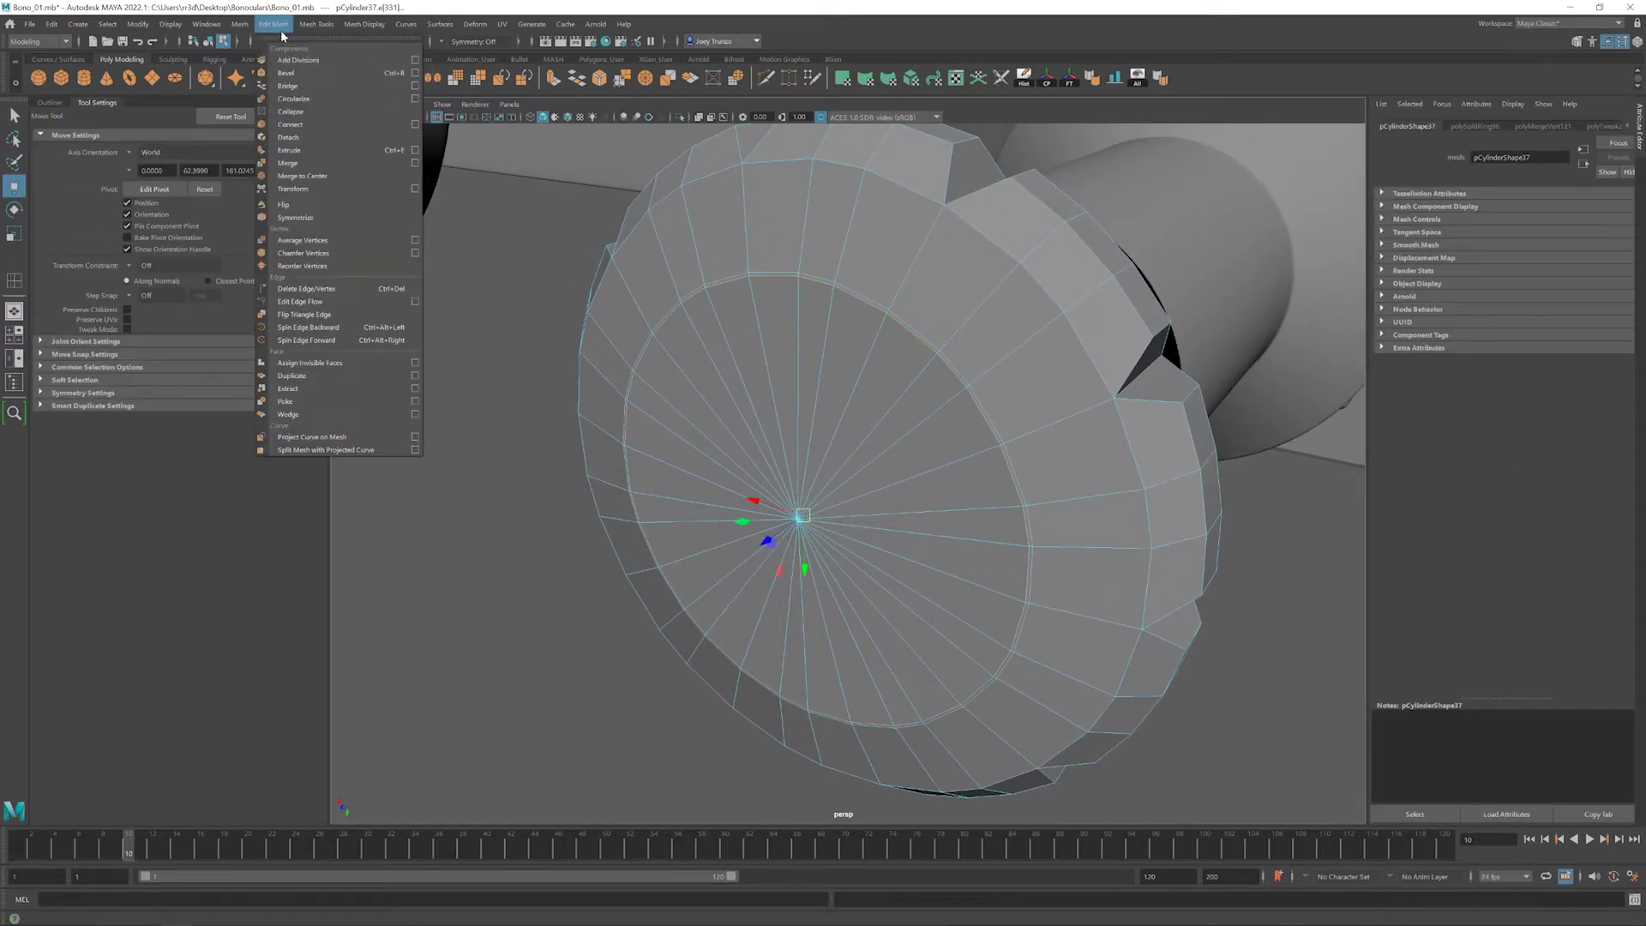
pyautogui.click(300, 72)
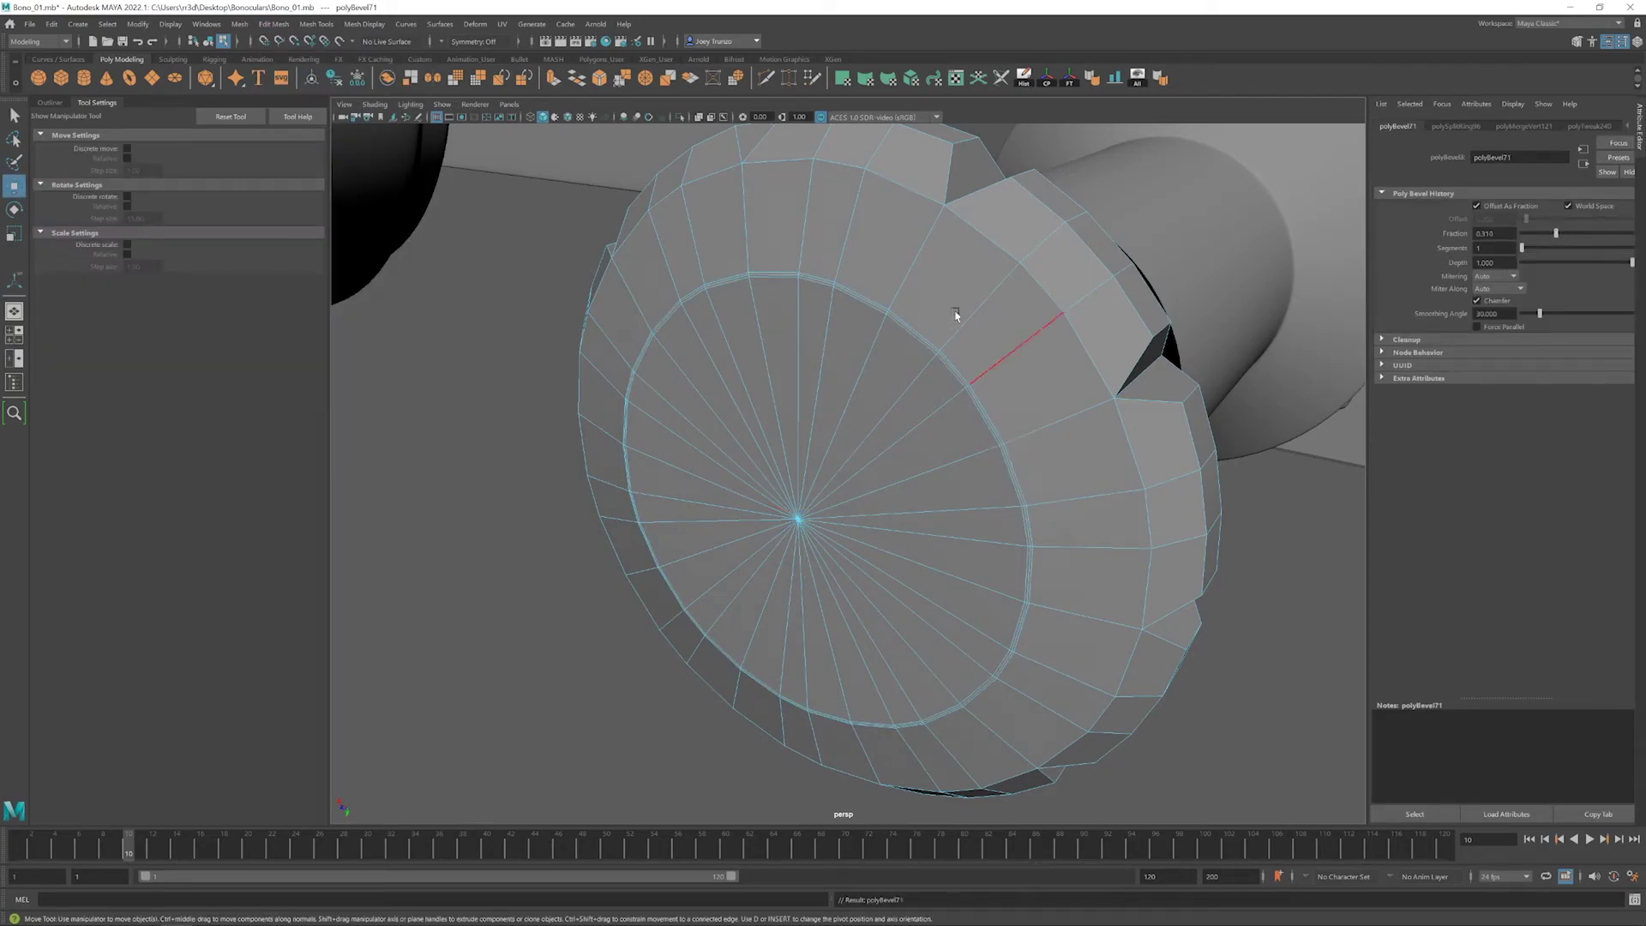
pyautogui.press('w')
pyautogui.scroll(-3, 949, 488)
pyautogui.press('3')
pyautogui.click(1103, 654)
pyautogui.scroll(-3, 866, 536)
pyautogui.scroll(3, 866, 536)
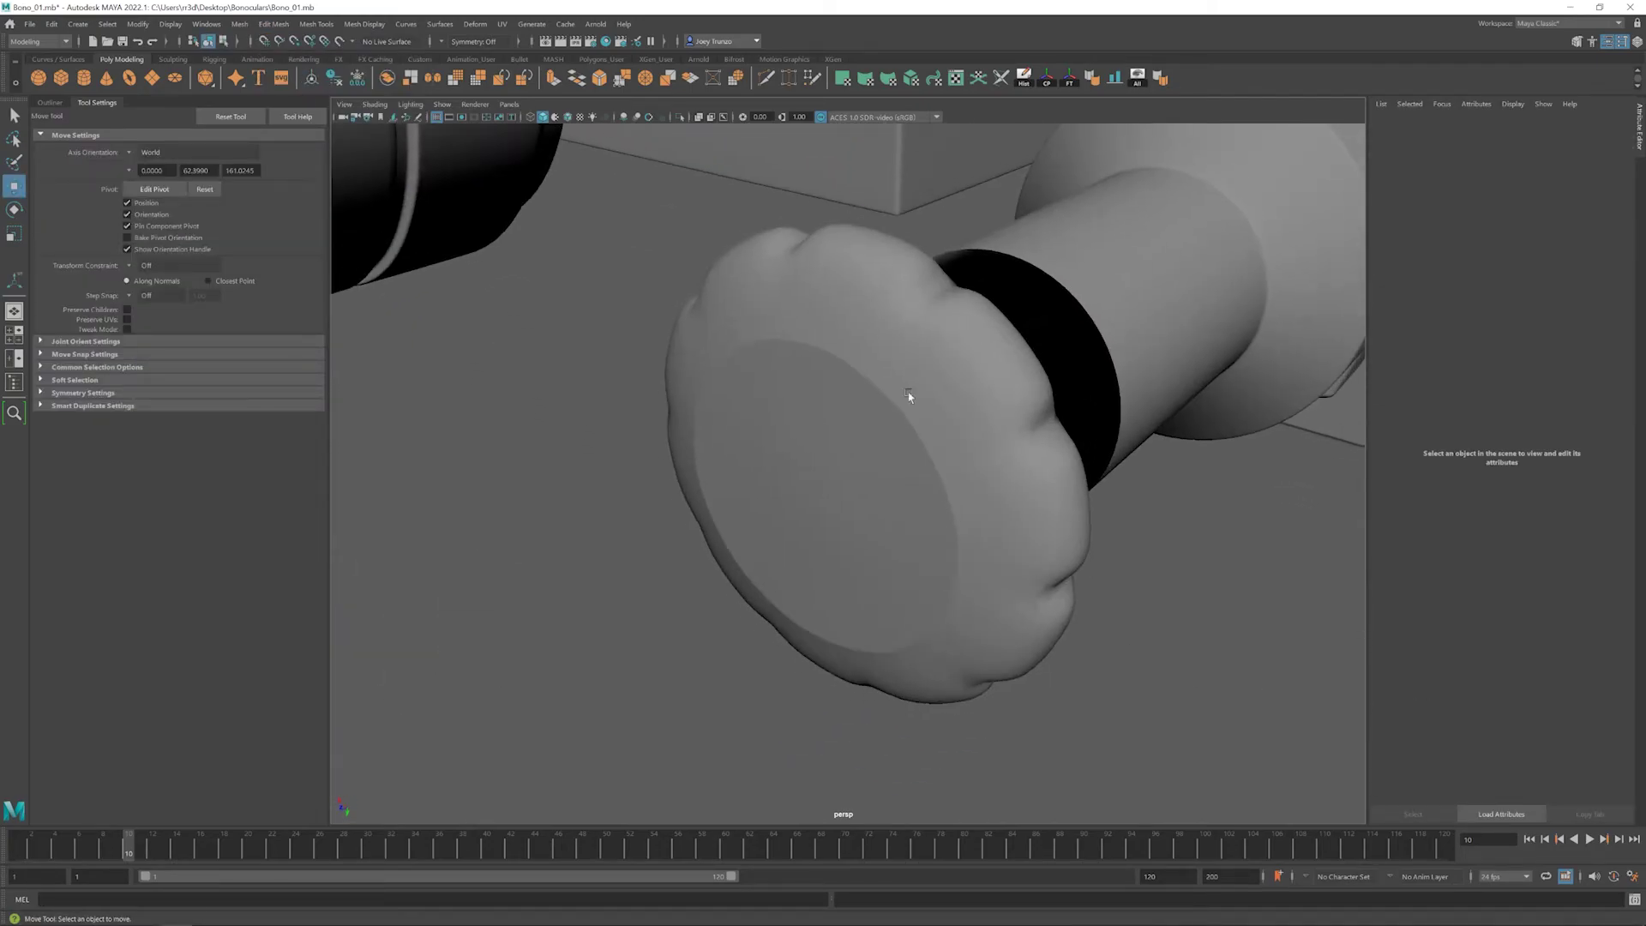
# - Try to insert an edge loop near the knob's front outer rim
pyautogui.click(911, 526)
pyautogui.press('1')
pyautogui.keyDown('shift'); pyautogui.moveTo(912, 525); pyautogui.dragTo(895, 435, button='right'); pyautogui.keyUp('shift')
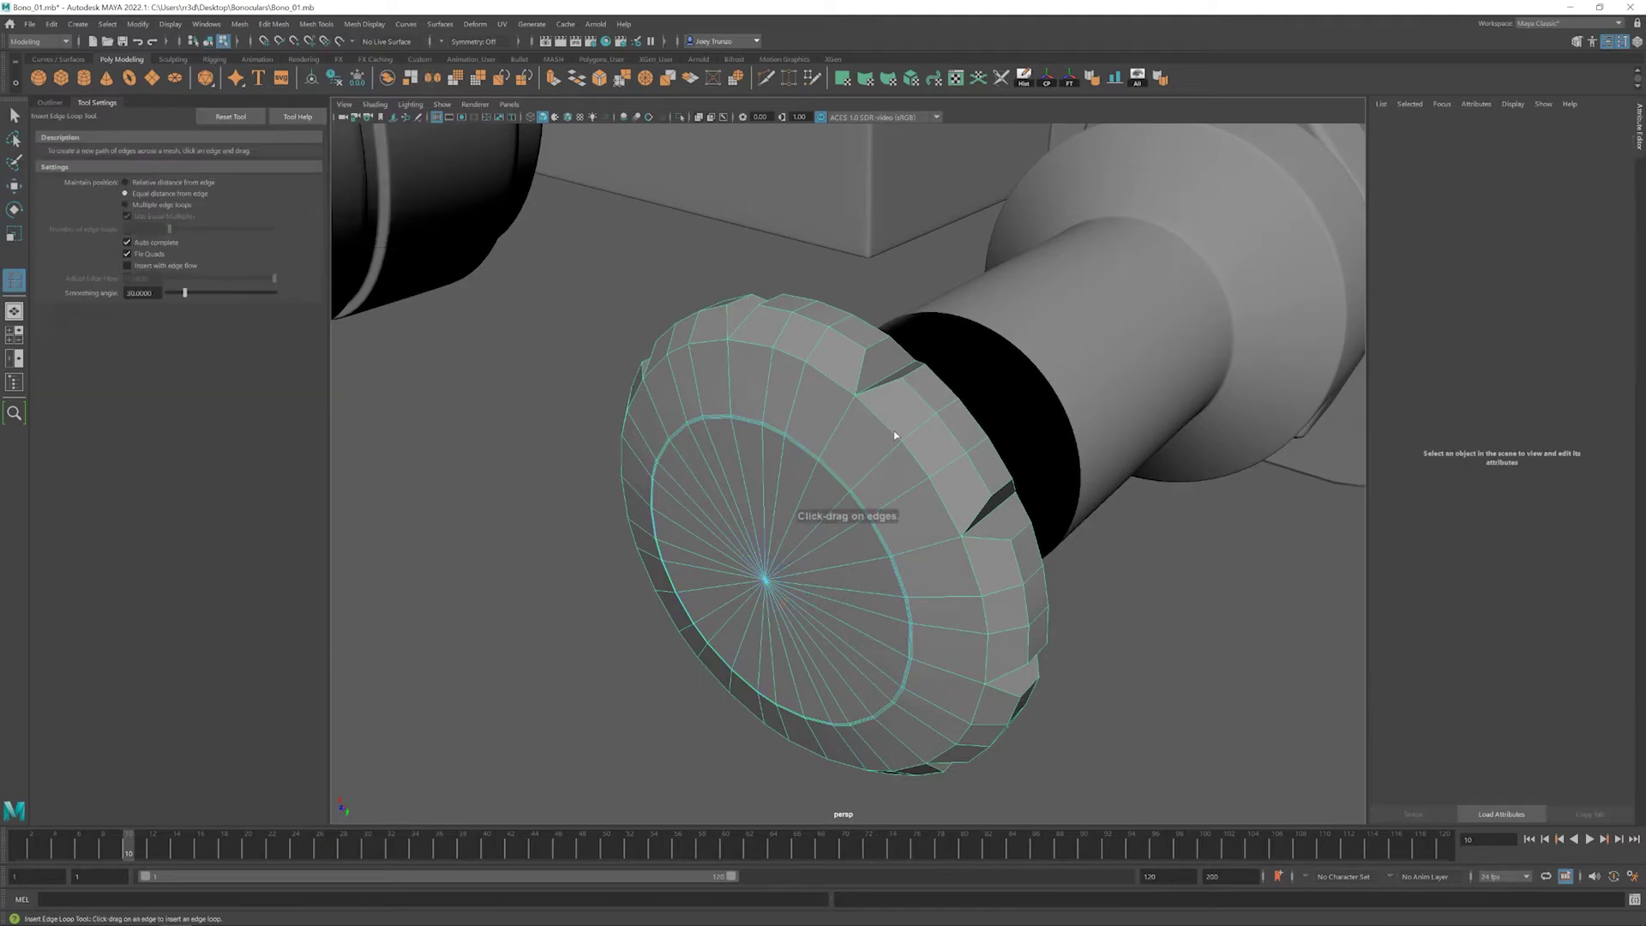
pyautogui.click(854, 399)
pyautogui.scroll(-2, 830, 460)
pyautogui.keyDown('alt'); pyautogui.moveTo(830, 460); pyautogui.dragTo(806, 439); pyautogui.keyUp('alt')
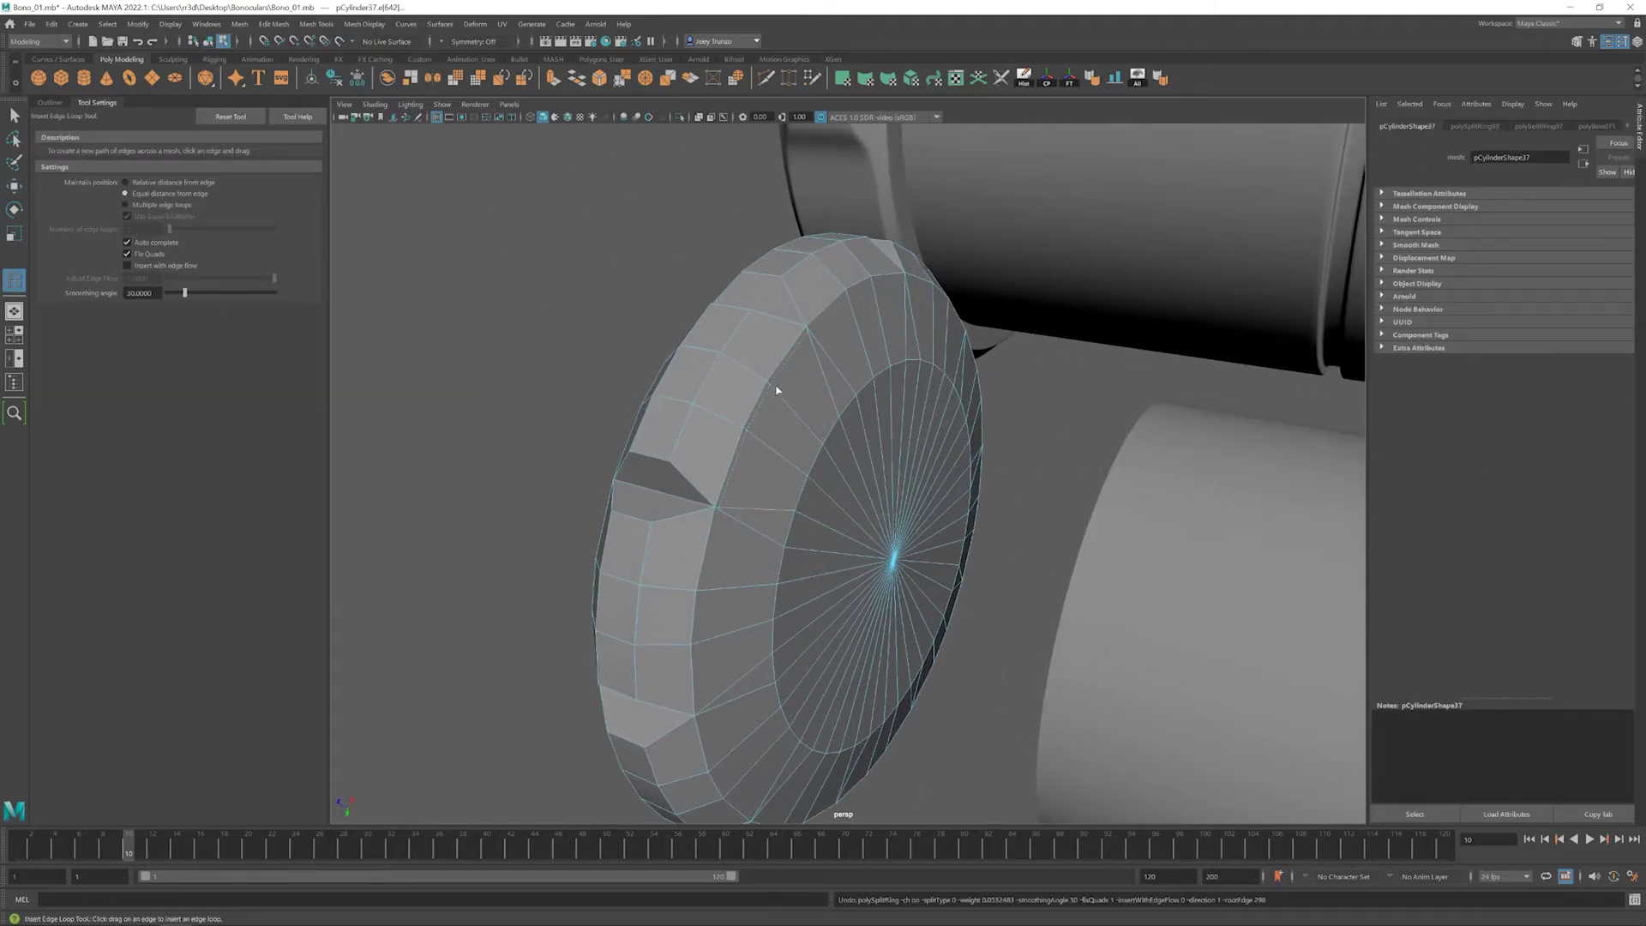
# - Weld neighbouring vertices in pairs around the knob's rear cap ring
pyautogui.scroll(-2, 776, 390)
pyautogui.moveTo(846, 404); pyautogui.dragTo(787, 408, button='right')
pyautogui.keyDown('alt'); pyautogui.moveTo(749, 633); pyautogui.dragTo(861, 520); pyautogui.keyUp('alt')
pyautogui.keyDown('alt'); pyautogui.moveTo(999, 489); pyautogui.dragTo(1007, 430); pyautogui.keyUp('alt')
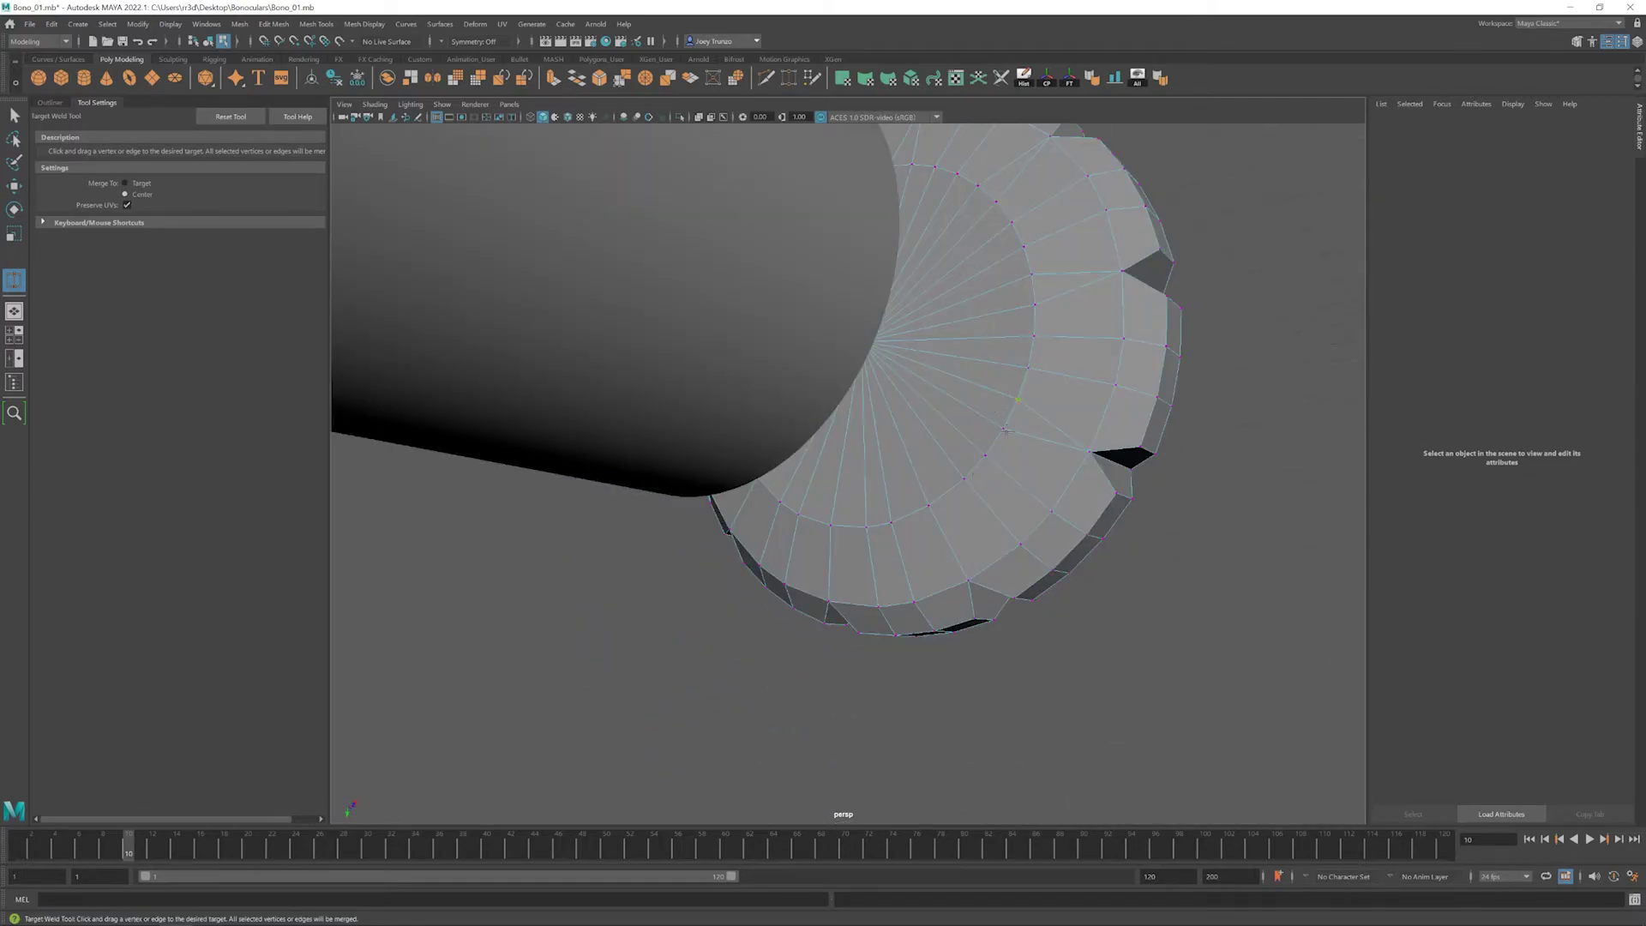
# - Bevel the inner ring of the knob's rear cap with a fraction of about 0.02
pyautogui.keyDown('alt'); pyautogui.moveTo(982, 185); pyautogui.dragTo(830, 426); pyautogui.keyUp('alt')
pyautogui.press('w')
pyautogui.doubleClick(829, 414)
pyautogui.scroll(3, 829, 414)
pyautogui.click(274, 23)
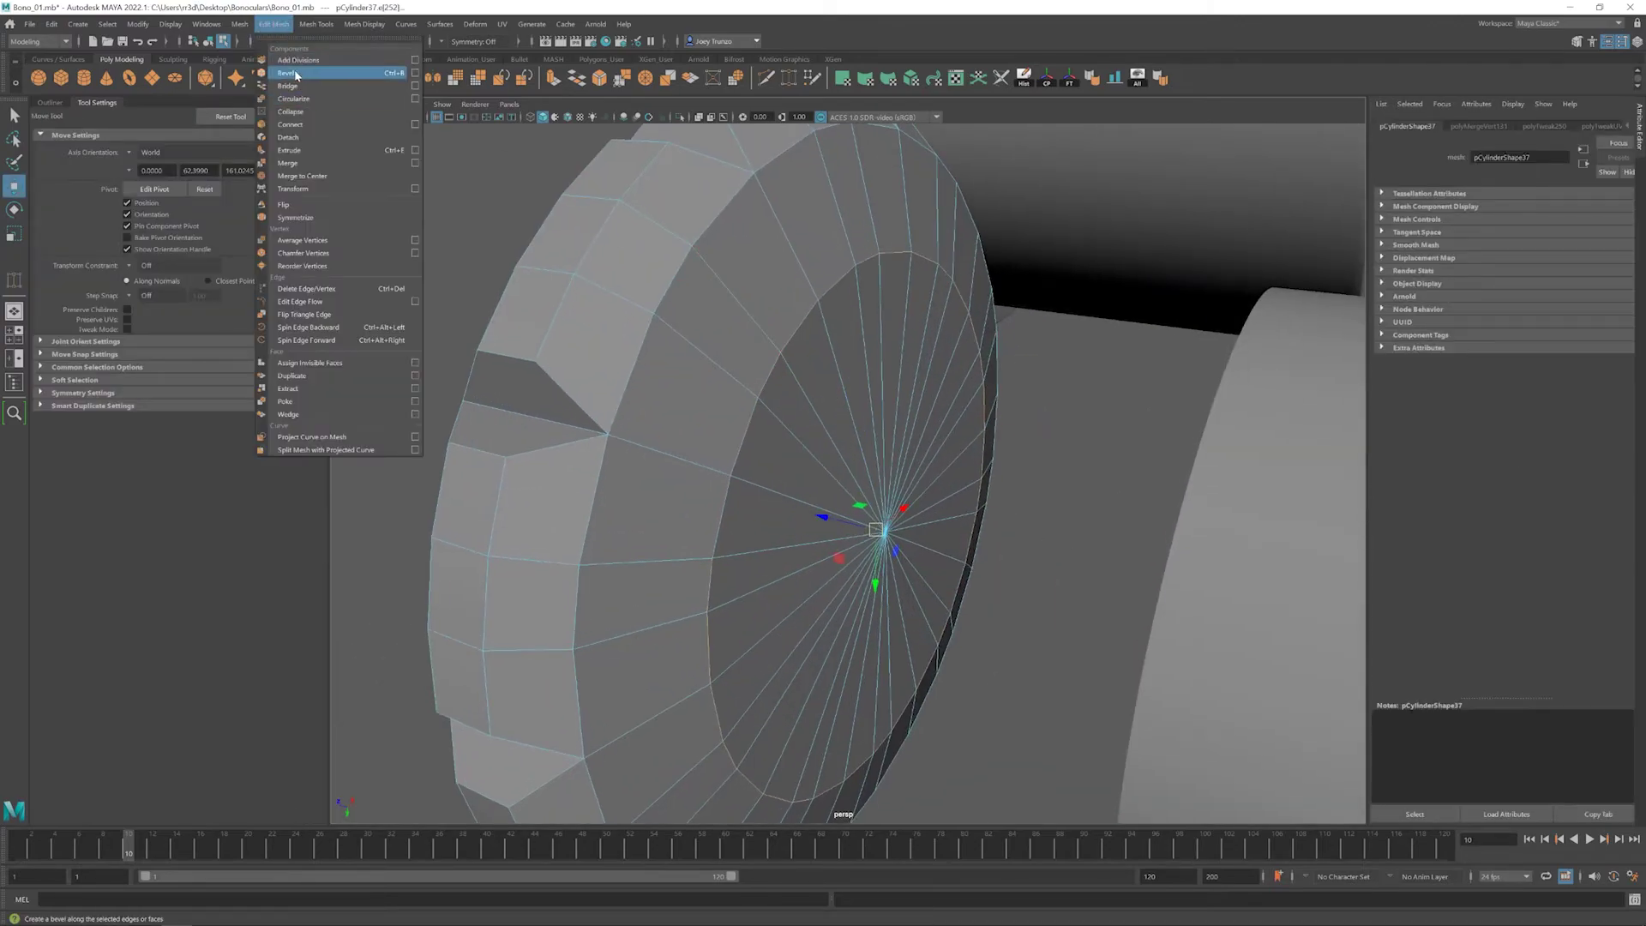
pyautogui.click(292, 68)
pyautogui.moveTo(1578, 233); pyautogui.dragTo(1525, 235)
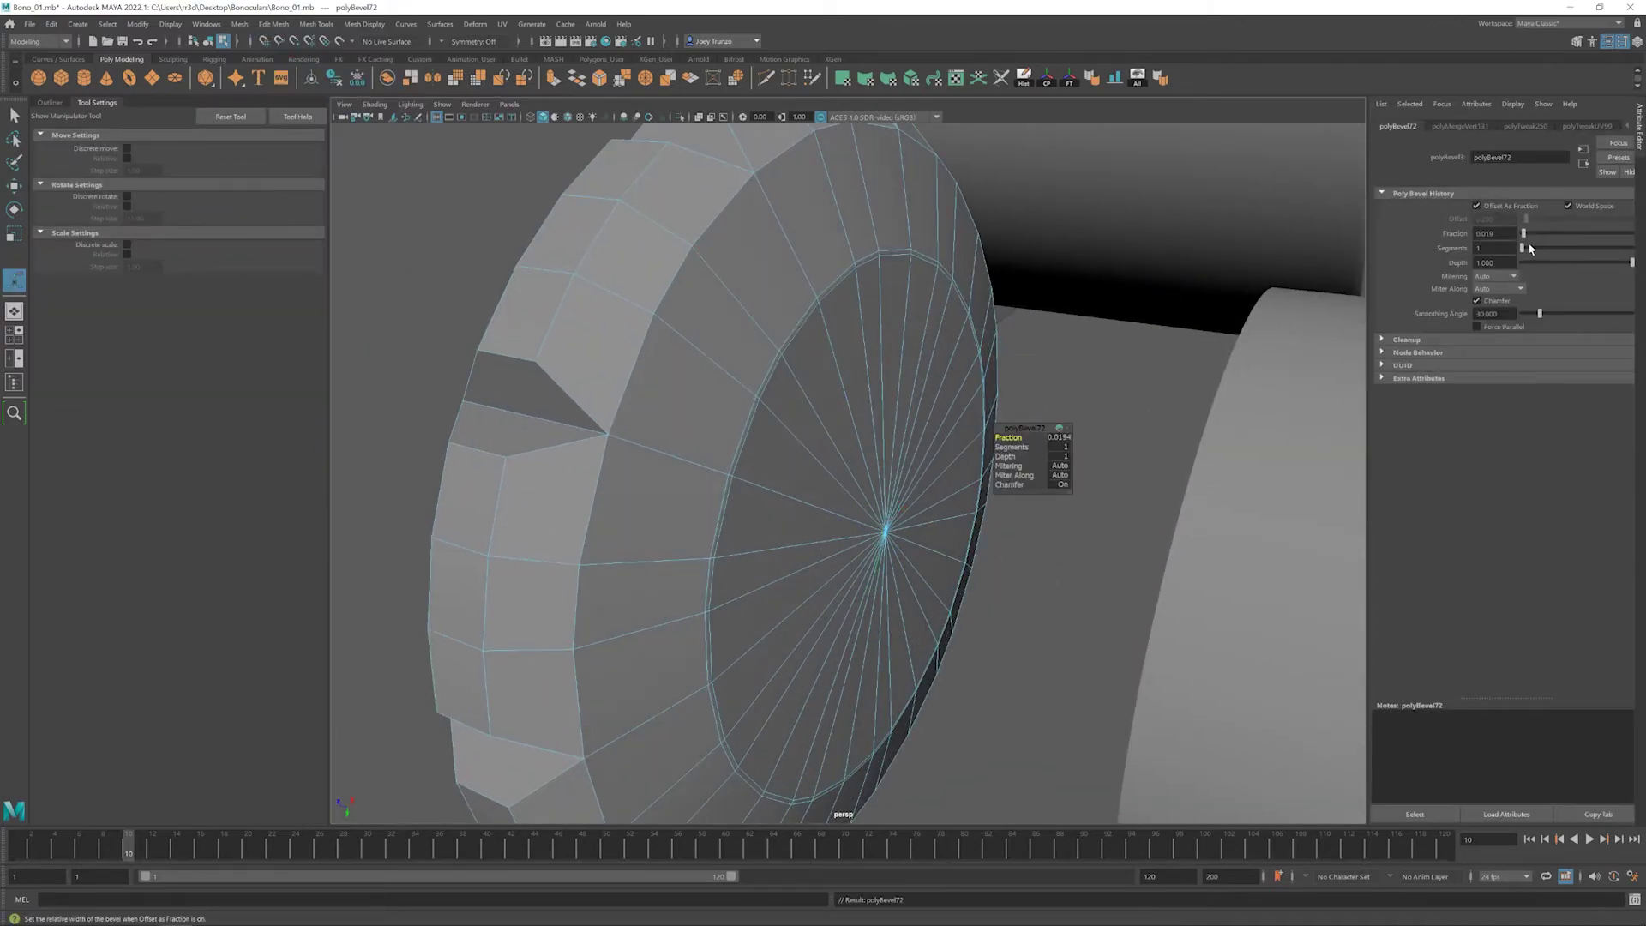
pyautogui.press('w')
pyautogui.press('F8')
pyautogui.scroll(-5, 911, 275)
pyautogui.keyDown('alt'); pyautogui.moveTo(858, 429); pyautogui.dragTo(823, 480); pyautogui.keyUp('alt')
# - Insert a supporting edge loop around the knob's rear outer rim
pyautogui.click(315, 23)
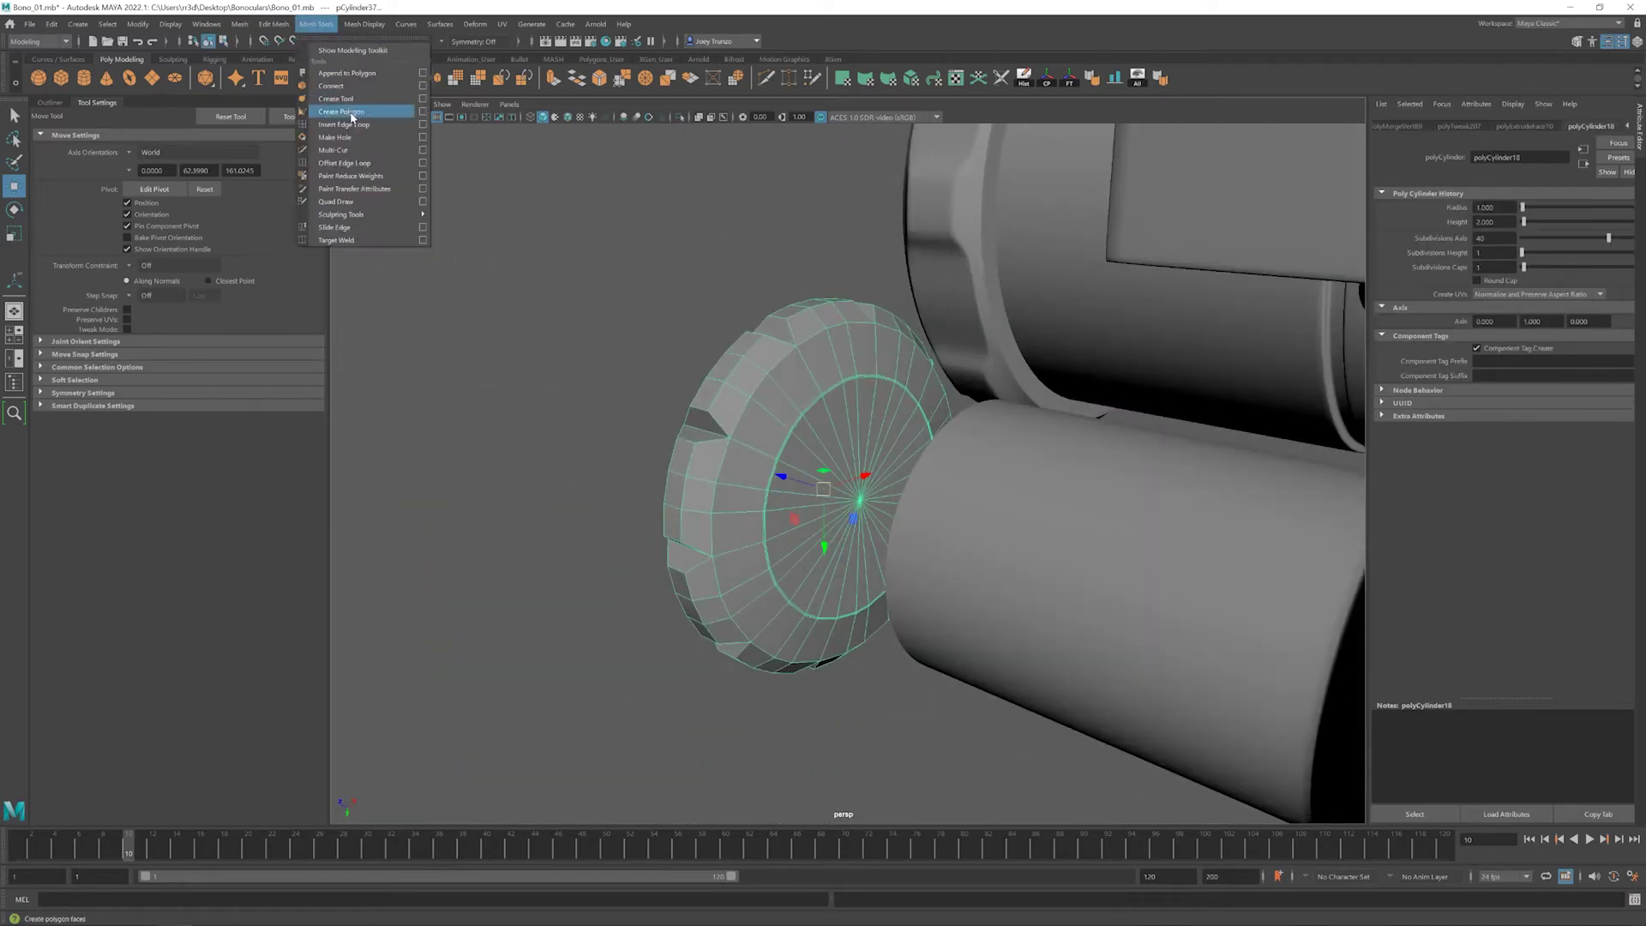
pyautogui.click(347, 124)
pyautogui.scroll(5, 837, 434)
pyautogui.press('w')
pyautogui.scroll(-5, 600, 300)
pyautogui.keyDown('alt'); pyautogui.moveTo(661, 367); pyautogui.dragTo(846, 516); pyautogui.keyUp('alt')
pyautogui.press('F8')
pyautogui.click(654, 570)
pyautogui.scroll(-5, 860, 511)
pyautogui.scroll(3, 847, 516)
pyautogui.click(863, 429)
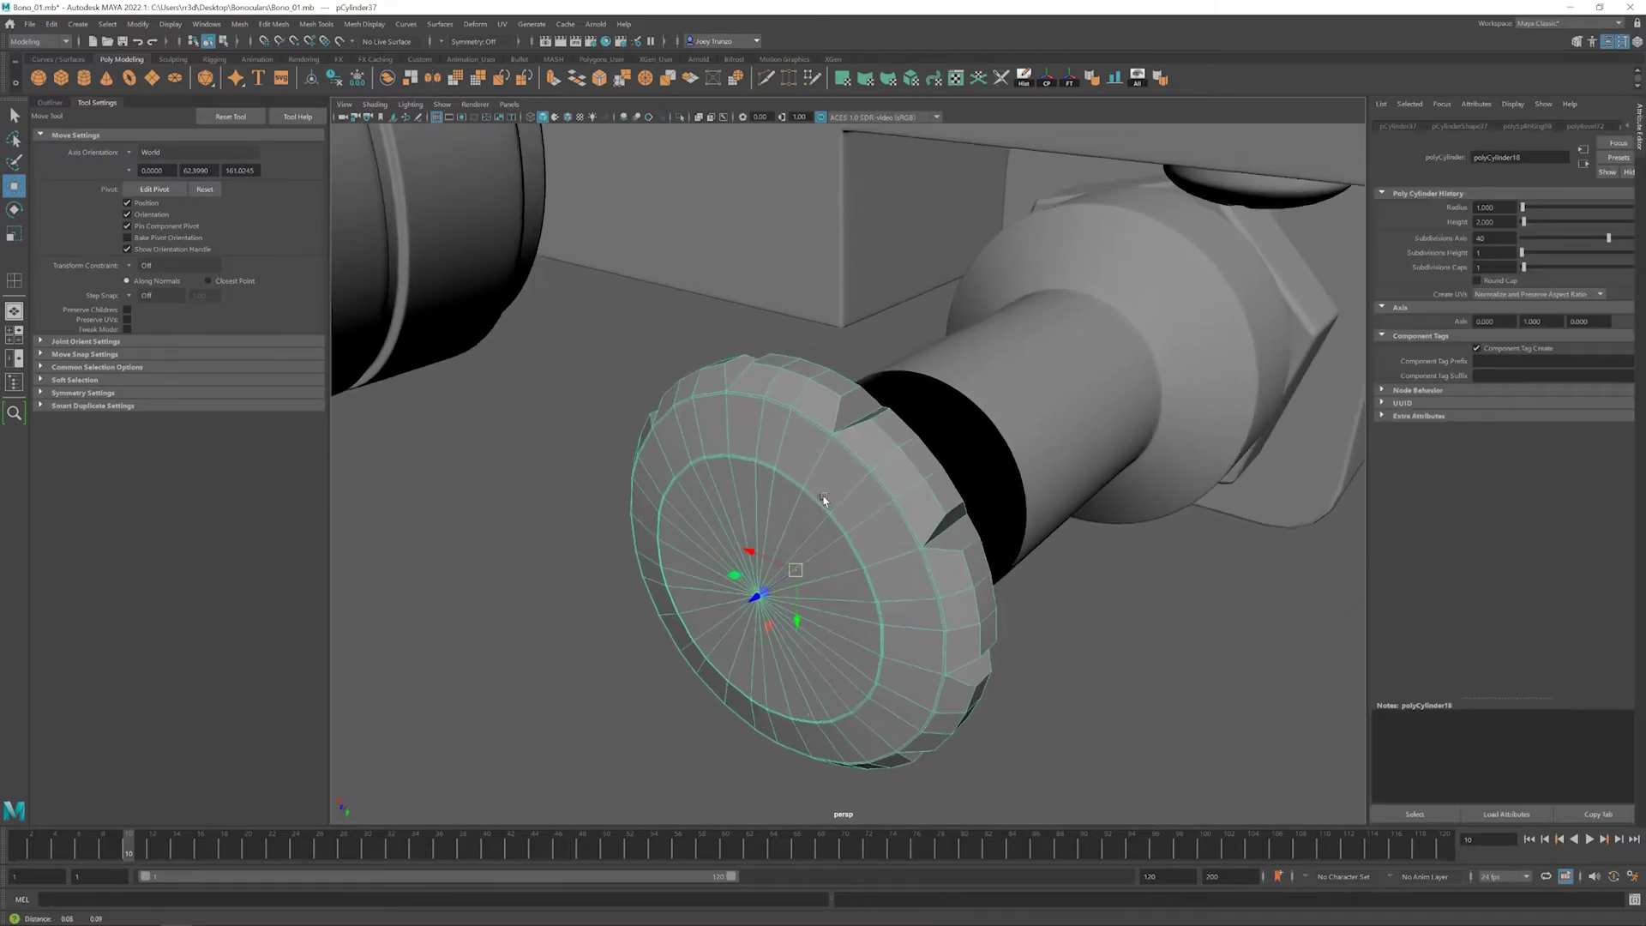
# - Insert supporting edge loops around the knob's front outer rim
pyautogui.scroll(3, 863, 430)
pyautogui.click(316, 23)
pyautogui.click(347, 115)
pyautogui.scroll(2, 933, 455)
pyautogui.keyDown('alt'); pyautogui.moveTo(933, 456); pyautogui.dragTo(935, 368); pyautogui.keyUp('alt')
pyautogui.click(883, 331)
pyautogui.keyDown('alt'); pyautogui.moveTo(950, 482); pyautogui.dragTo(827, 460); pyautogui.keyUp('alt')
pyautogui.click(916, 434)
pyautogui.click(583, 567)
pyautogui.keyDown('alt'); pyautogui.moveTo(583, 567); pyautogui.dragTo(1107, 617); pyautogui.keyUp('alt')
# - Add supporting edge loops along the borders of the grip ridges and preview the smoothed knob
pyautogui.click(931, 553)
pyautogui.click(896, 631)
pyautogui.click(914, 649)
pyautogui.click(1284, 742)
pyautogui.keyDown('alt'); pyautogui.moveTo(1283, 742); pyautogui.dragTo(530, 710); pyautogui.keyUp('alt')
pyautogui.keyDown('alt'); pyautogui.moveTo(972, 515); pyautogui.dragTo(960, 599); pyautogui.keyUp('alt')
pyautogui.press('1')
pyautogui.keyDown('alt'); pyautogui.moveTo(894, 481); pyautogui.dragTo(934, 543); pyautogui.keyUp('alt')
pyautogui.hotkey('ctrl', 'z')
pyautogui.click(932, 546)
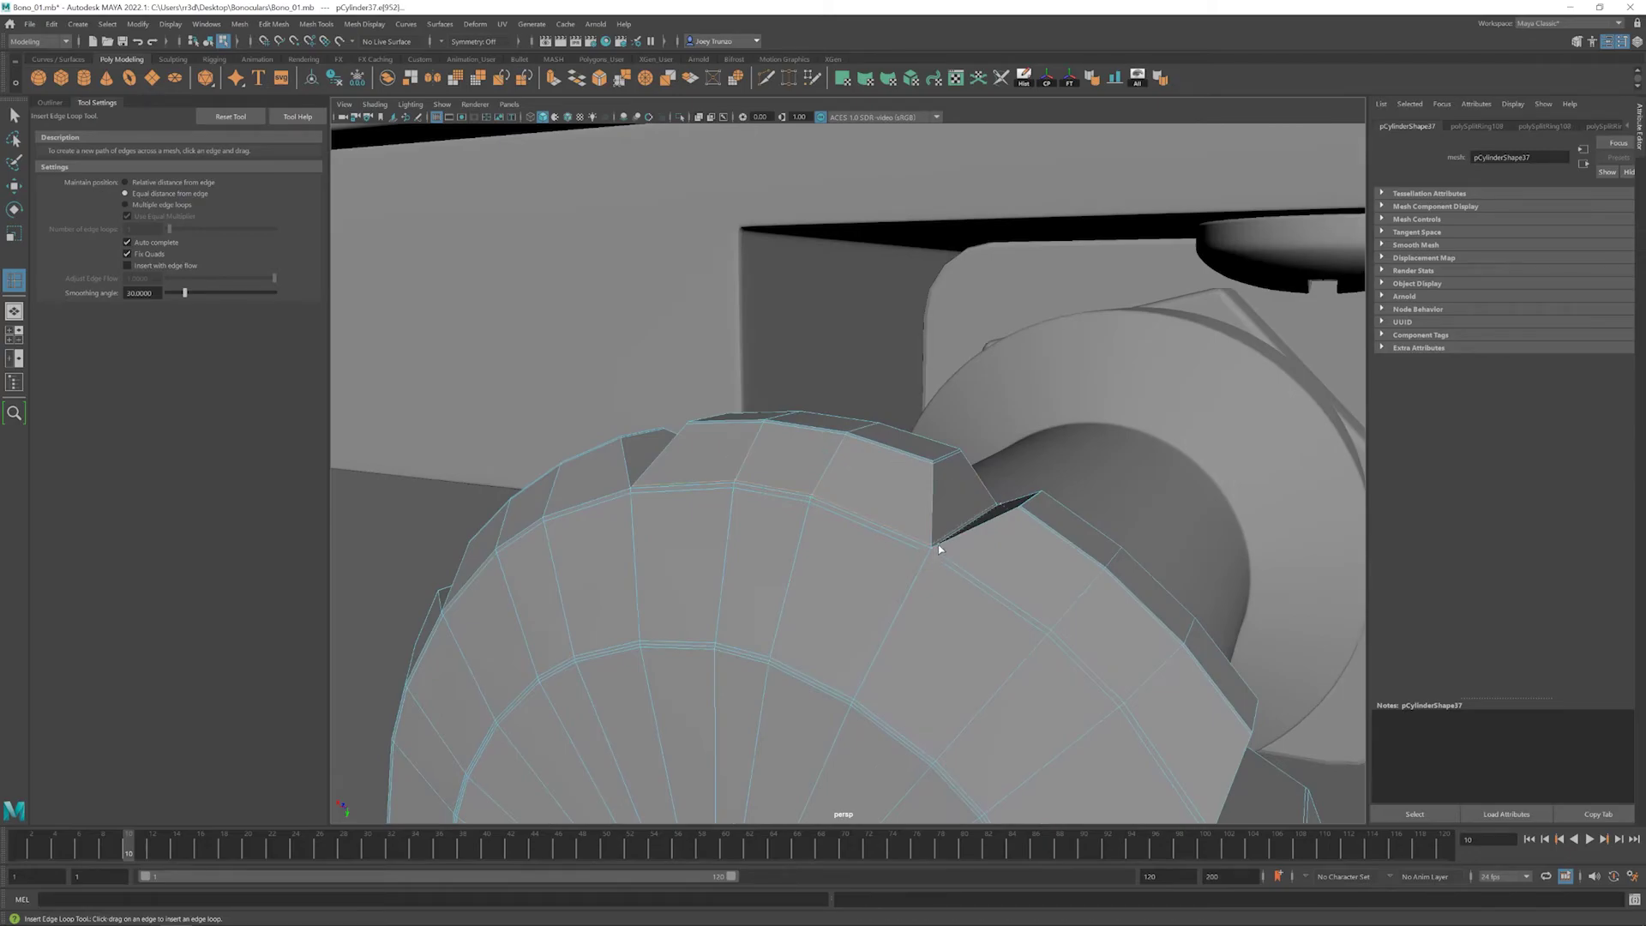
pyautogui.press('3')
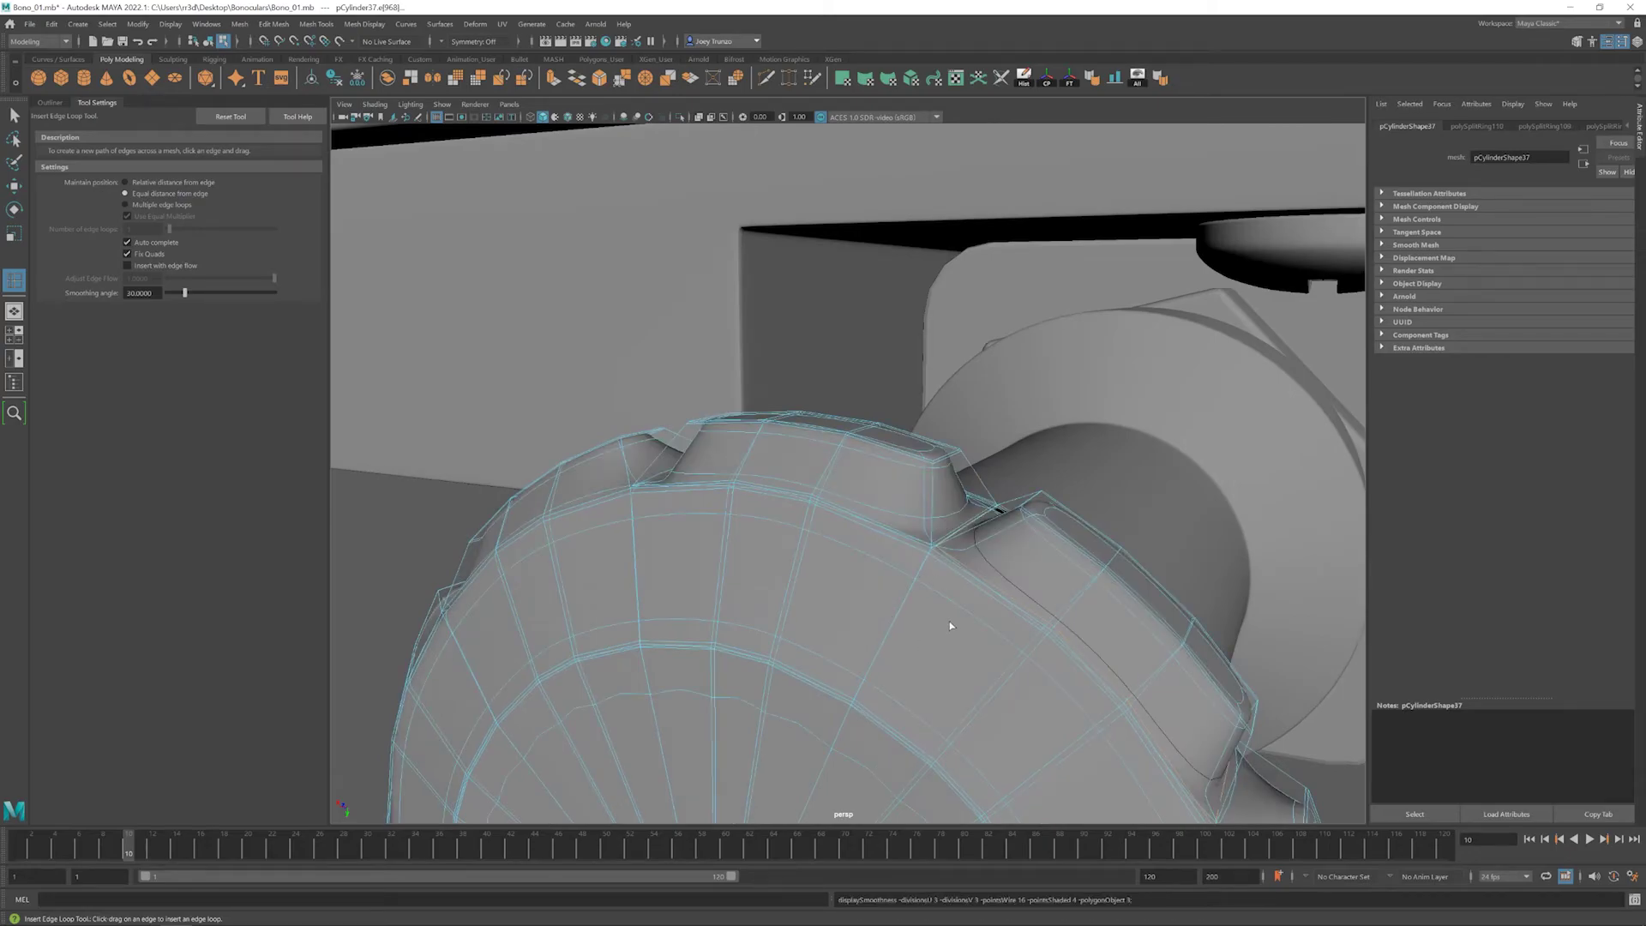
pyautogui.press('1')
# - Insert supporting edge loops beside successive notches around the knob's circumference
pyautogui.keyDown('alt'); pyautogui.moveTo(949, 621); pyautogui.dragTo(941, 504); pyautogui.keyUp('alt')
pyautogui.click(804, 471)
pyautogui.click(872, 283)
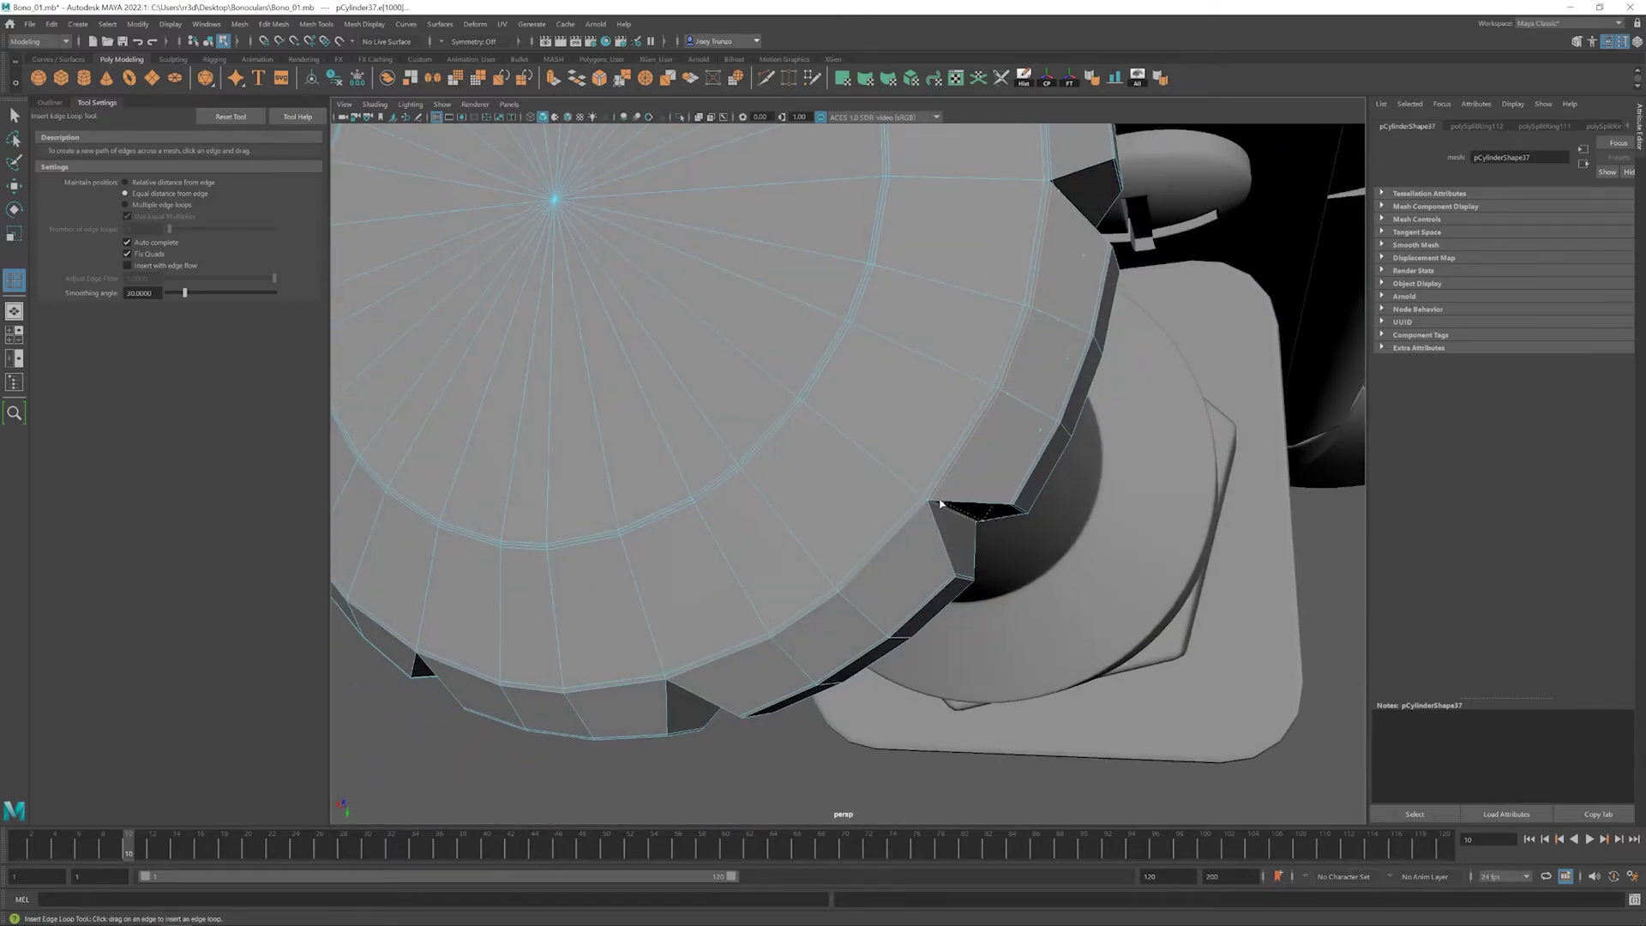
pyautogui.click(886, 606)
pyautogui.keyDown('alt'); pyautogui.moveTo(886, 606); pyautogui.dragTo(843, 547); pyautogui.keyUp('alt')
pyautogui.click(871, 485)
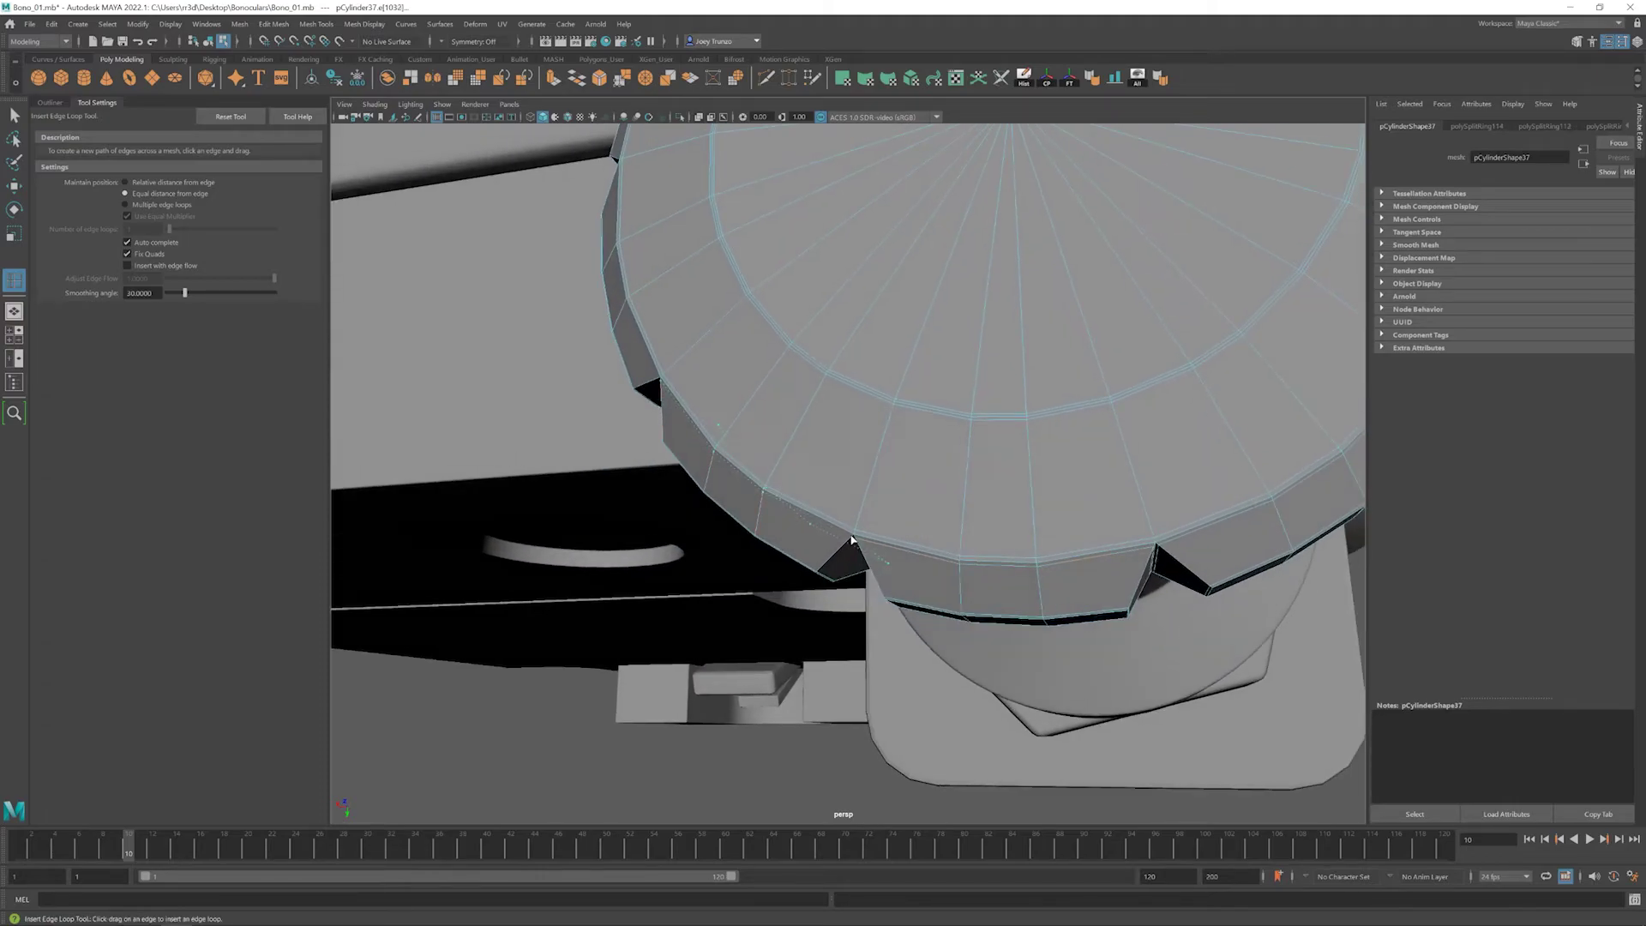
pyautogui.click(917, 506)
pyautogui.keyDown('alt'); pyautogui.moveTo(918, 506); pyautogui.dragTo(930, 572); pyautogui.keyUp('alt')
pyautogui.click(1028, 542)
pyautogui.click(1047, 588)
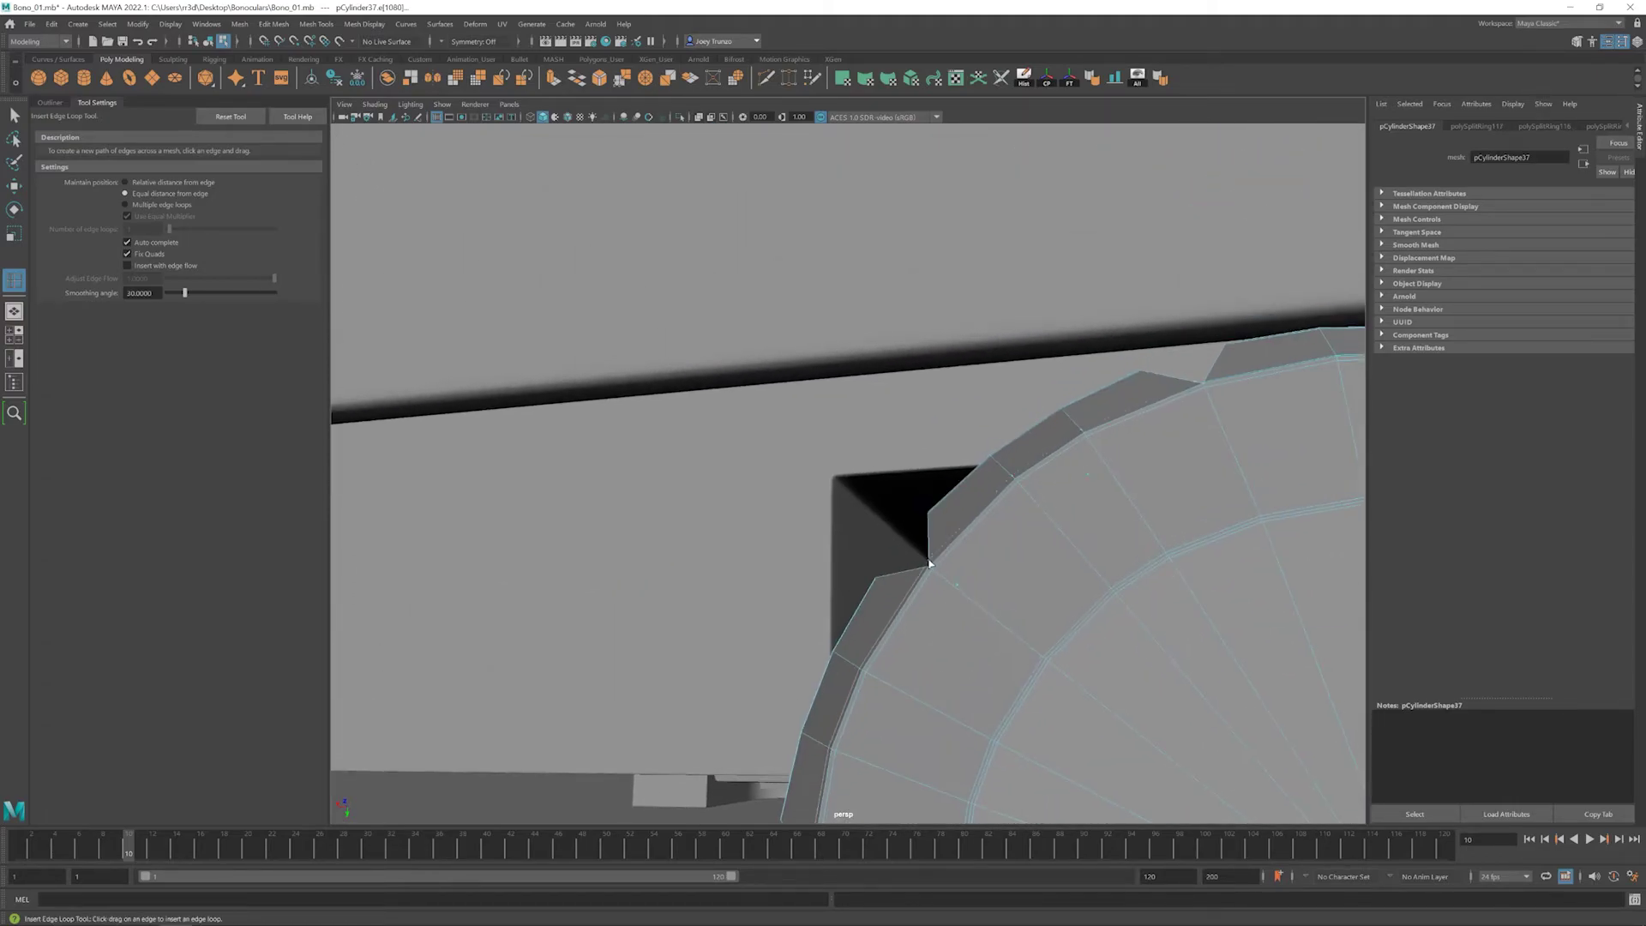
# - Finish the supporting edge loops at the remaining grip notches and return the knob to object selection
pyautogui.keyDown('alt'); pyautogui.moveTo(1086, 499); pyautogui.dragTo(850, 573); pyautogui.keyUp('alt')
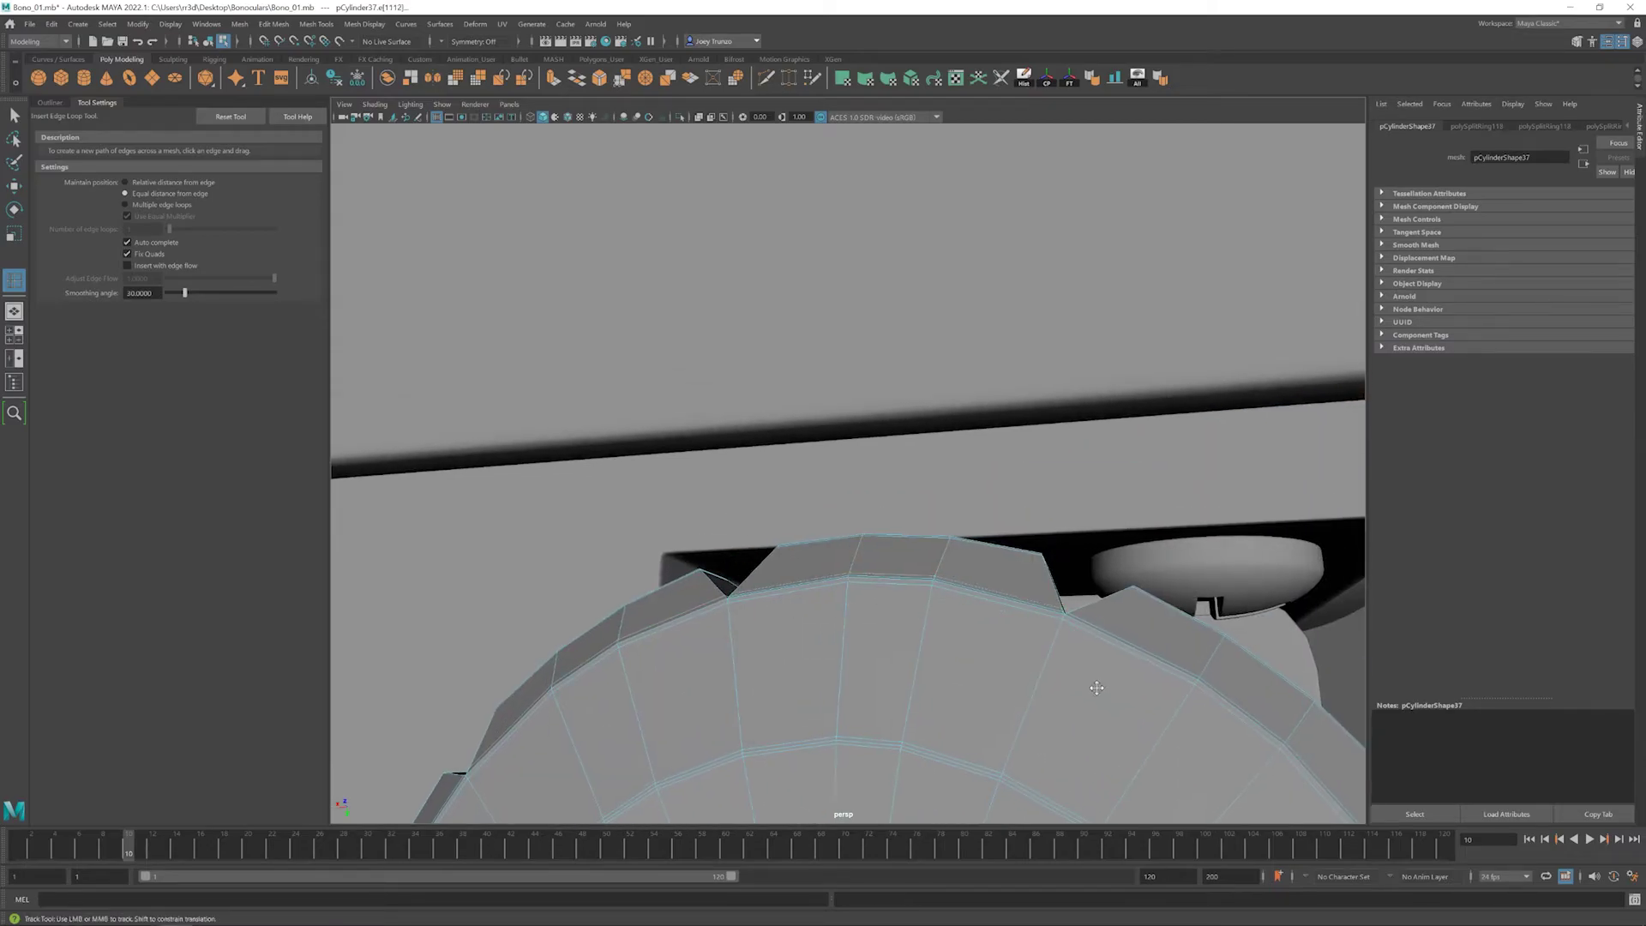
pyautogui.scroll(-5, 1096, 688)
pyautogui.keyDown('alt'); pyautogui.moveTo(858, 514); pyautogui.dragTo(948, 537); pyautogui.keyUp('alt')
pyautogui.scroll(5, 916, 482)
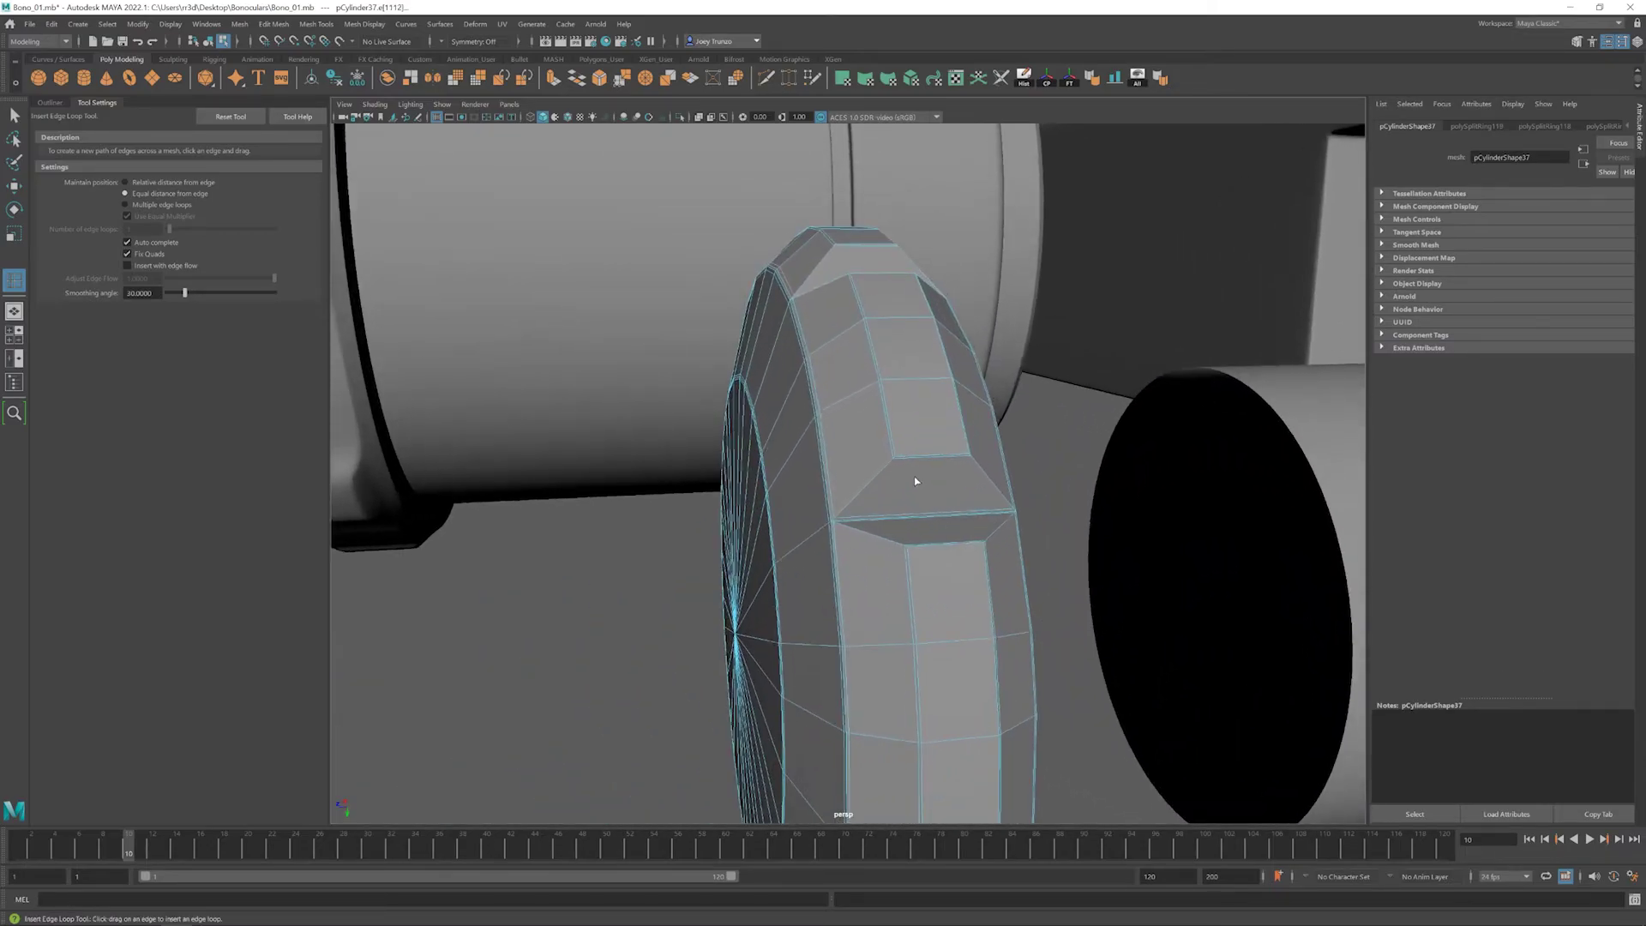
pyautogui.click(965, 459)
pyautogui.scroll(-5, 965, 459)
pyautogui.keyDown('alt'); pyautogui.moveTo(965, 459); pyautogui.dragTo(940, 592); pyautogui.keyUp('alt')
pyautogui.scroll(4, 850, 571)
pyautogui.scroll(-3, 849, 571)
pyautogui.press('F8')
pyautogui.press('w')
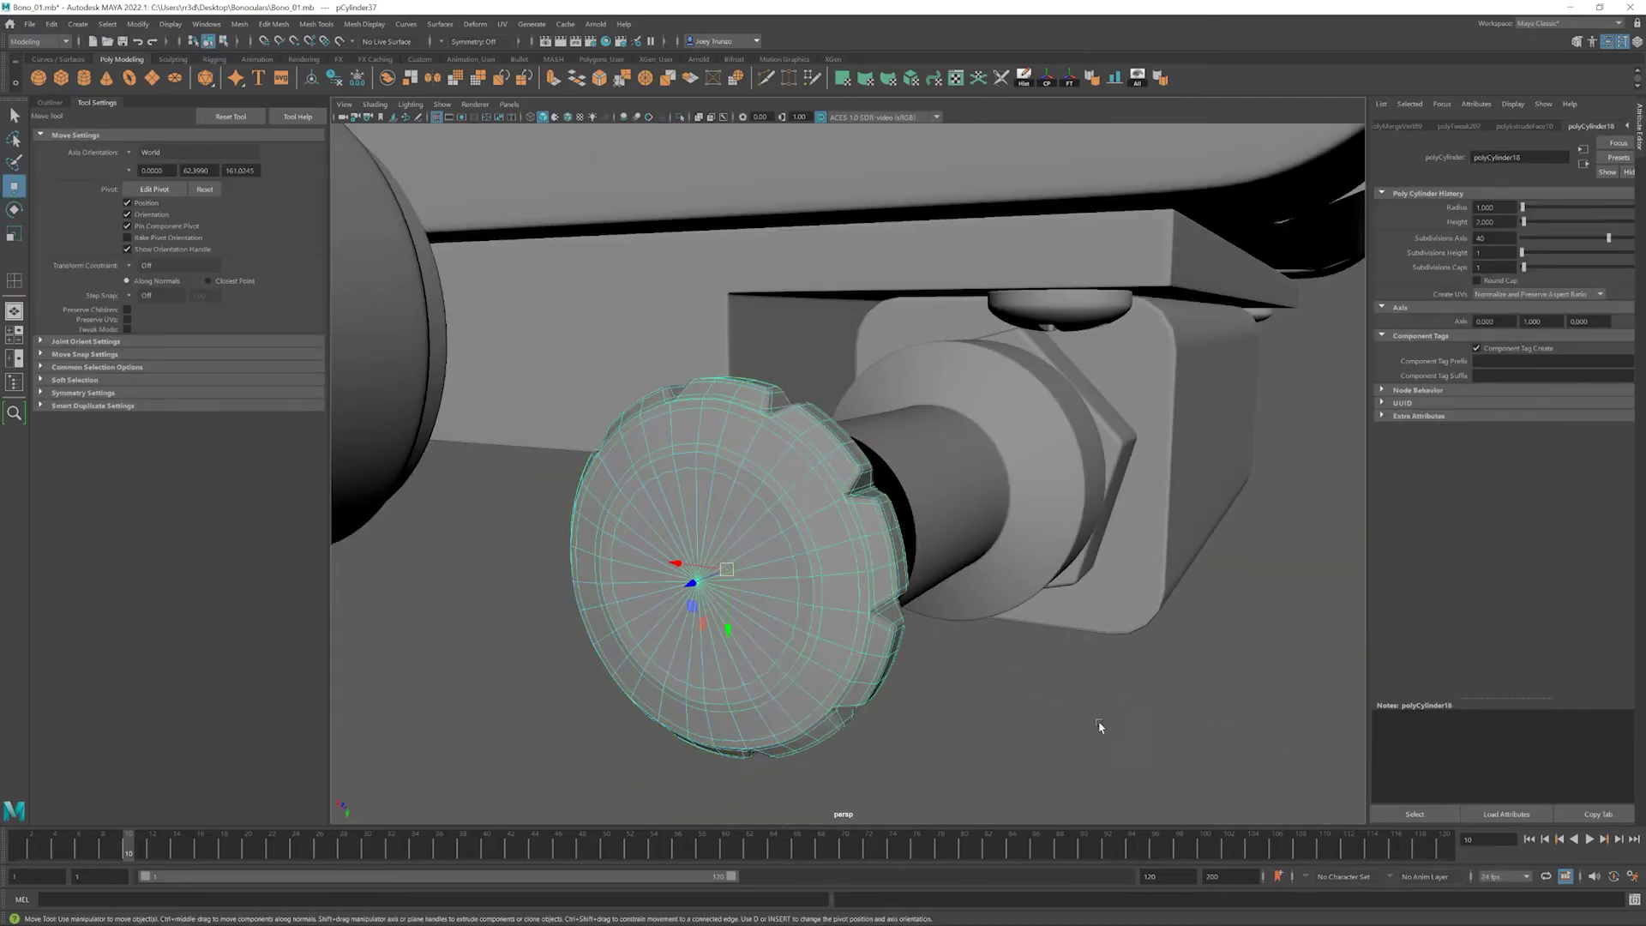
# - Turn off the ridged knob's smooth preview and adjust its thickness along its axis to suit the device
pyautogui.keyDown('alt'); pyautogui.moveTo(1101, 726); pyautogui.dragTo(744, 624); pyautogui.keyUp('alt')
pyautogui.click(743, 624)
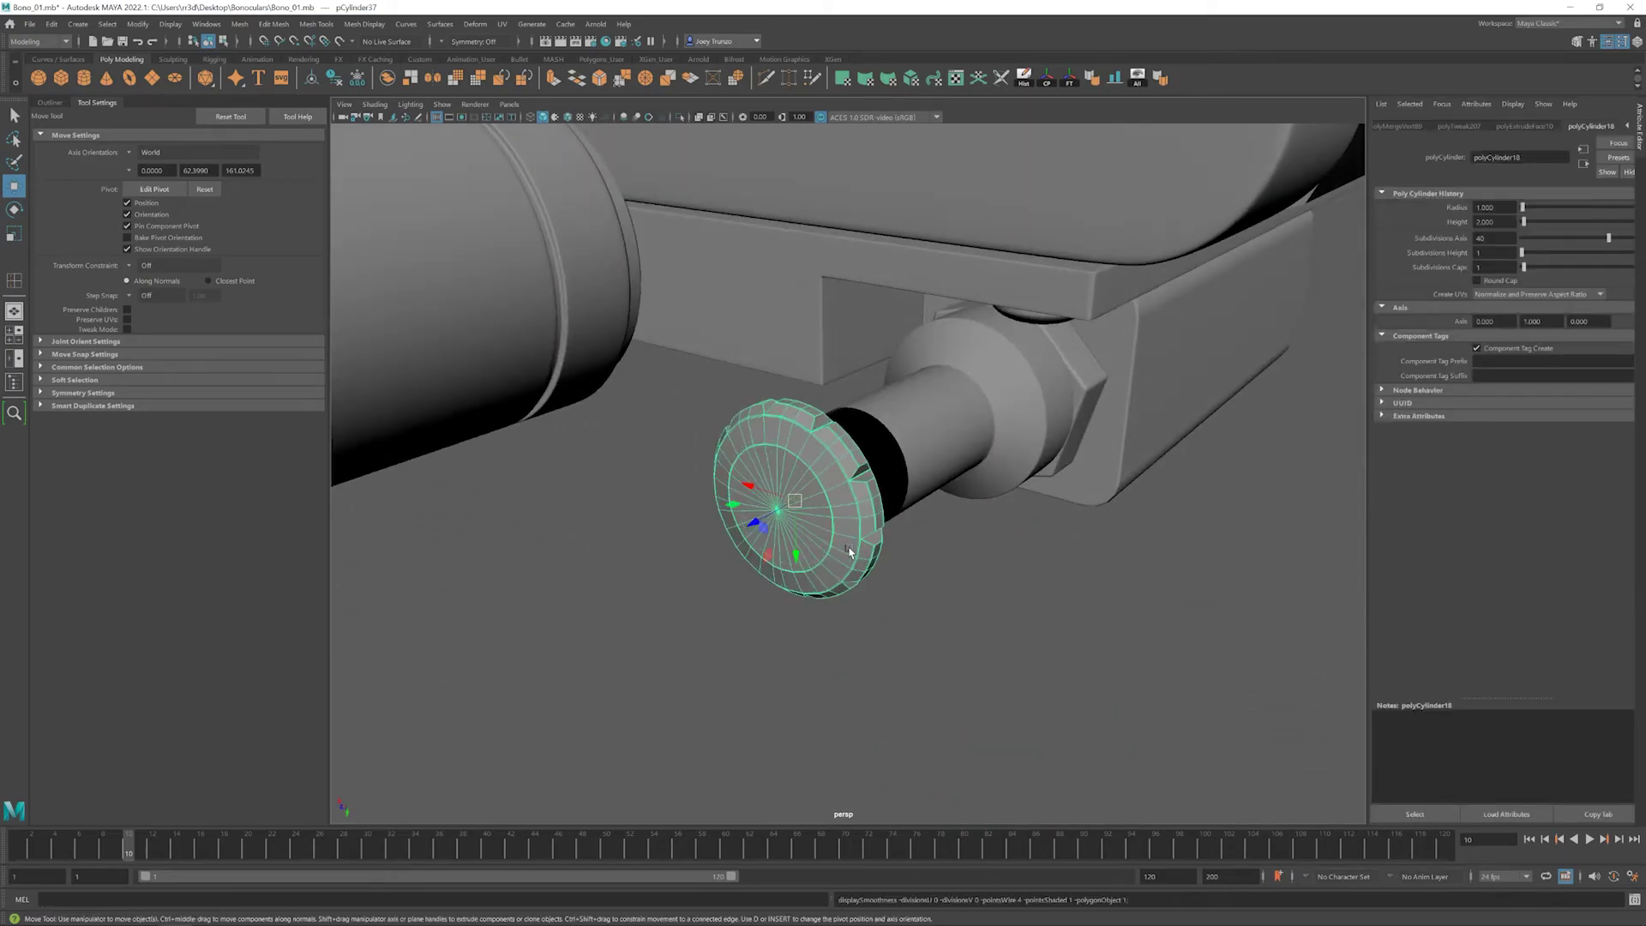
pyautogui.click(874, 644)
pyautogui.keyDown('alt'); pyautogui.moveTo(874, 644); pyautogui.dragTo(776, 484); pyautogui.keyUp('alt')
pyautogui.click(805, 497)
pyautogui.click(764, 476)
pyautogui.click(776, 485)
pyautogui.press('r')
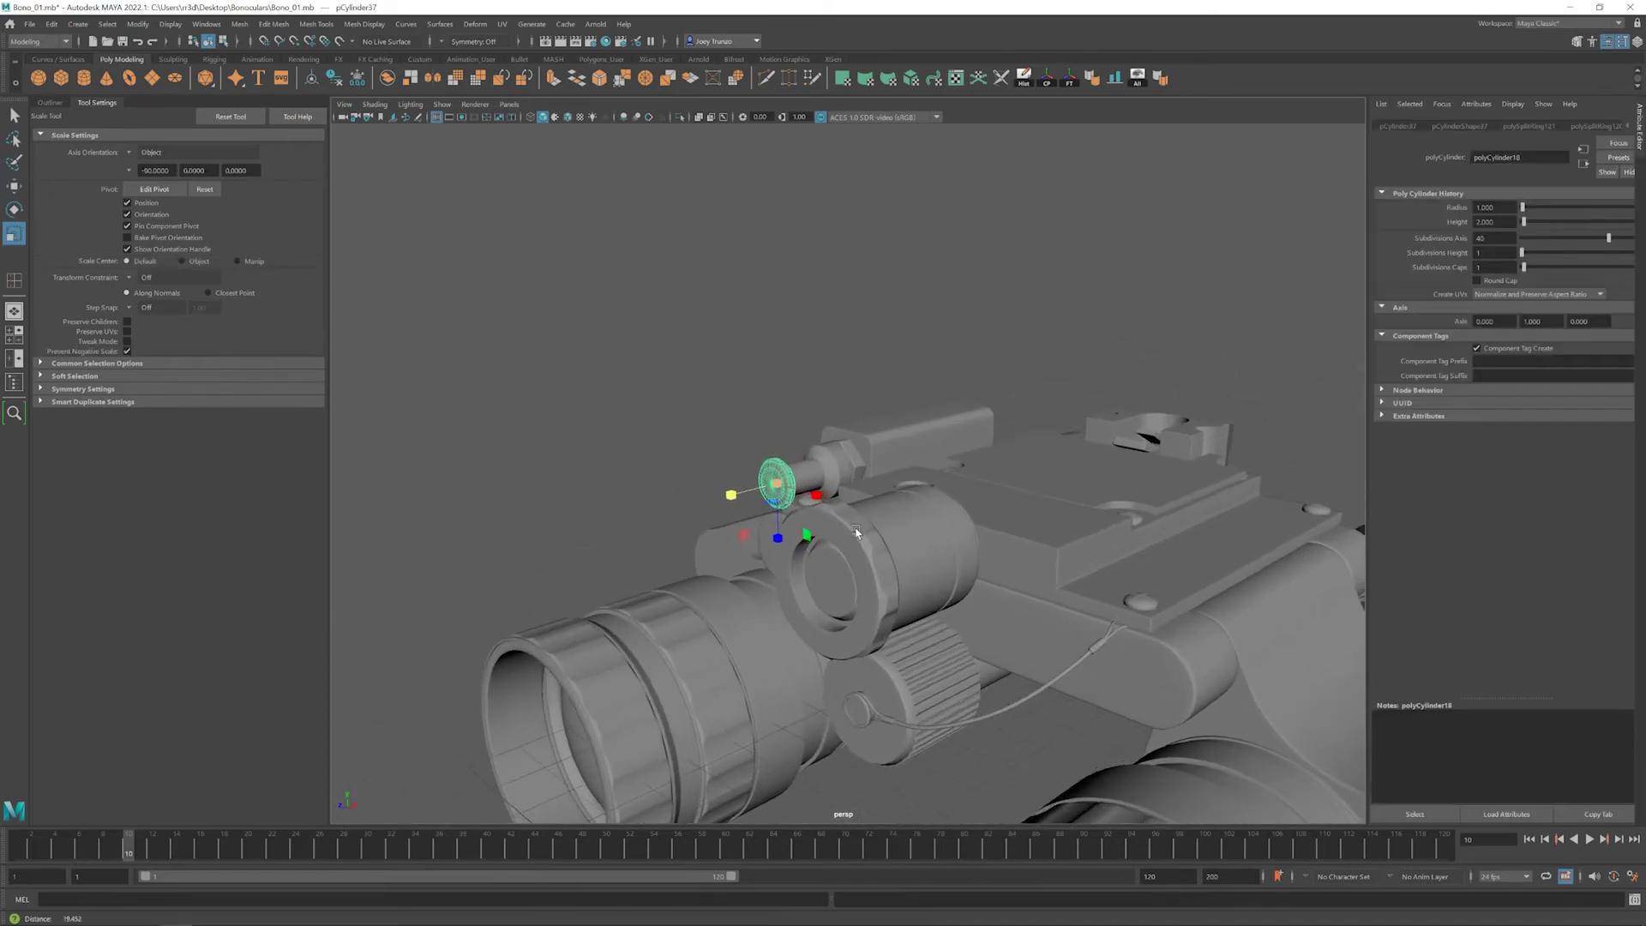
# - Move the knob's inner-side vertices along its axis in the side view to adjust the knob's thickness
pyautogui.moveTo(855, 532)
pyautogui.keyDown('alt'); pyautogui.mouseDown()
pyautogui.moveTo(791, 490)
pyautogui.moveTo(701, 480)
pyautogui.moveTo(729, 514)
pyautogui.moveTo(815, 549)
pyautogui.moveTo(772, 506)
pyautogui.moveTo(785, 490)
pyautogui.moveTo(871, 536)
pyautogui.mouseUp(); pyautogui.keyUp('alt')
pyautogui.press('F9')
pyautogui.press('space')
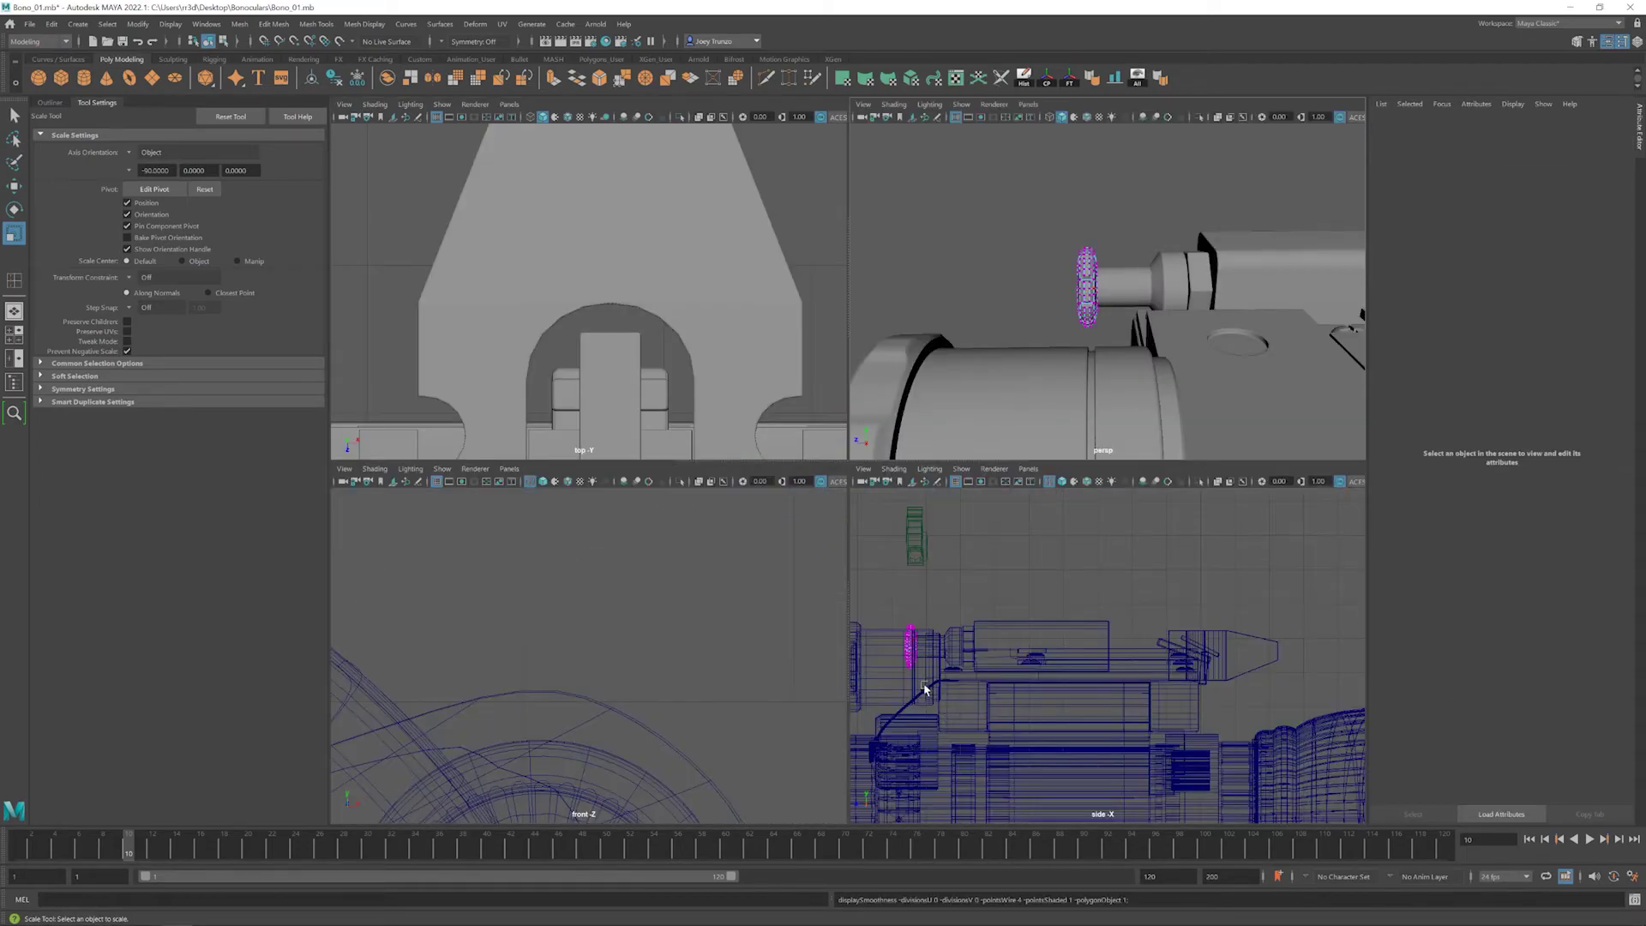
pyautogui.moveTo(972, 561); pyautogui.dragTo(953, 549)
pyautogui.press('f')
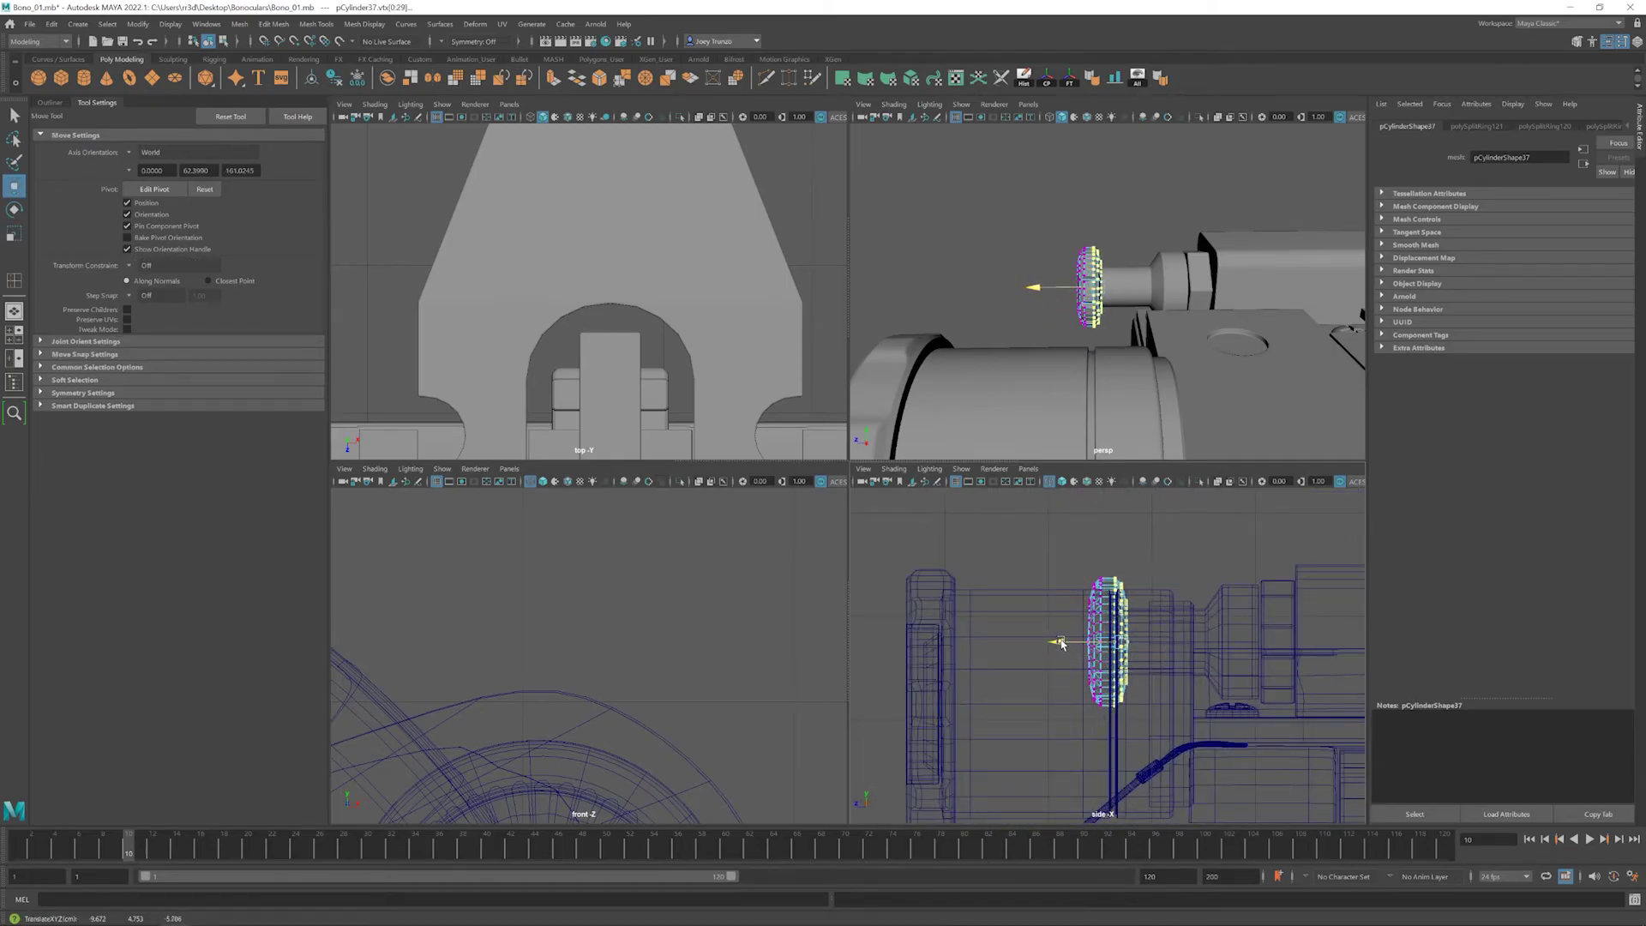
pyautogui.press('space')
pyautogui.keyDown('alt'); pyautogui.moveTo(1122, 331); pyautogui.dragTo(858, 480); pyautogui.keyUp('alt')
pyautogui.press('F8')
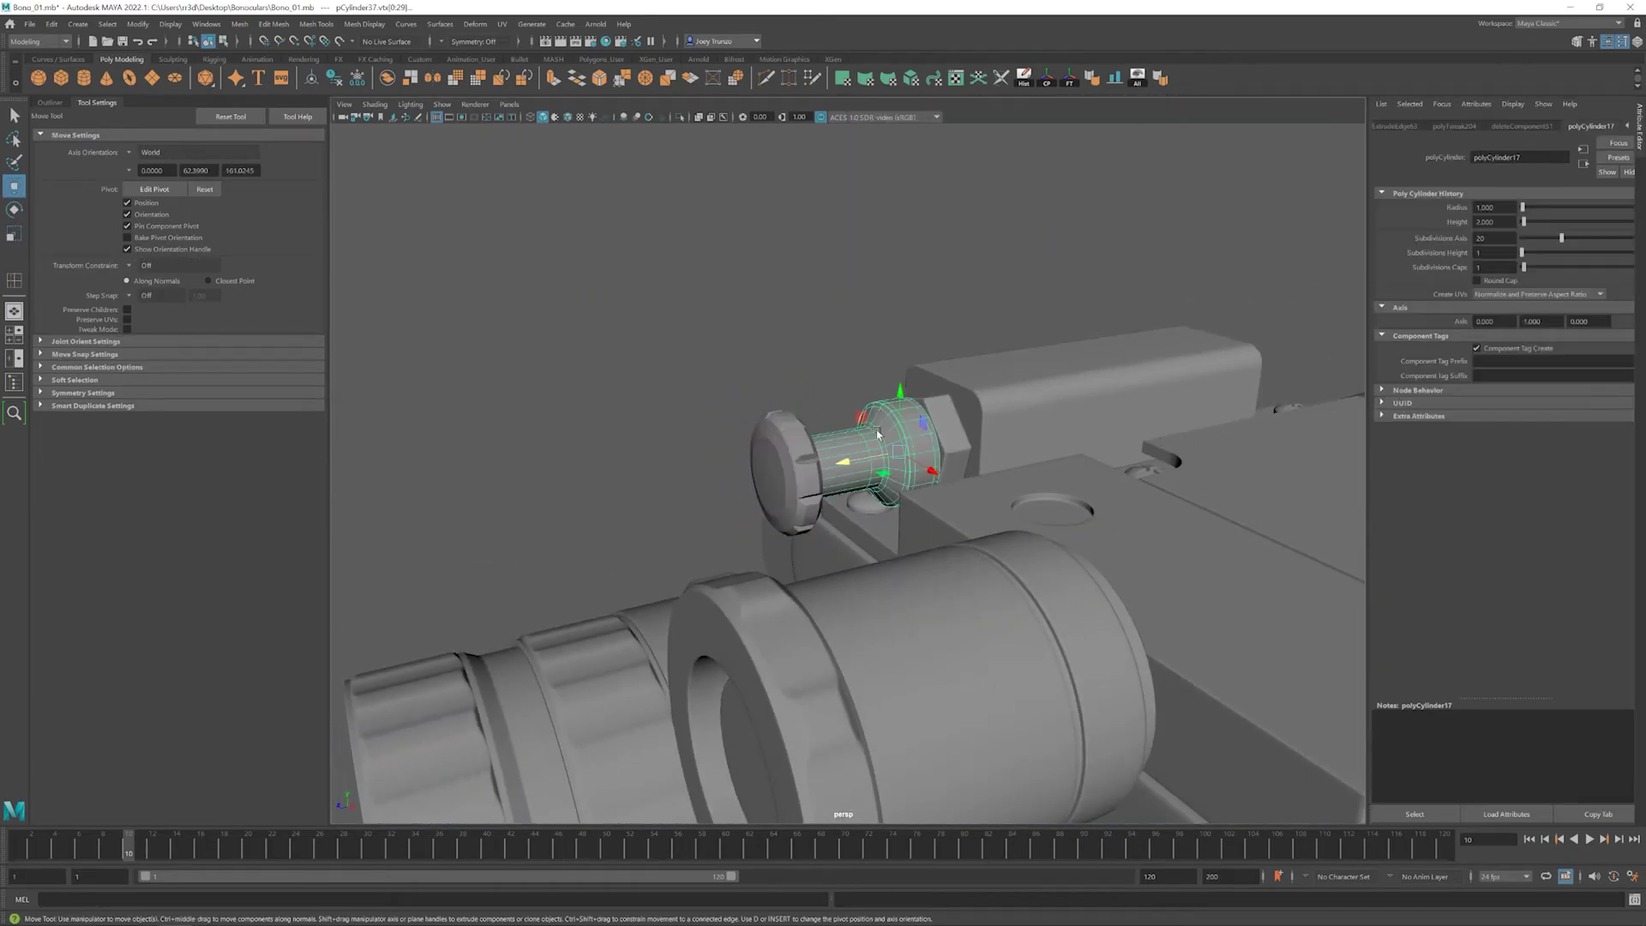
# - Scale the ridged knob uniformly so its size fits the narrow tube and side block
pyautogui.scroll(-5, 790, 504)
pyautogui.scroll(-5, 789, 504)
pyautogui.scroll(5, 735, 544)
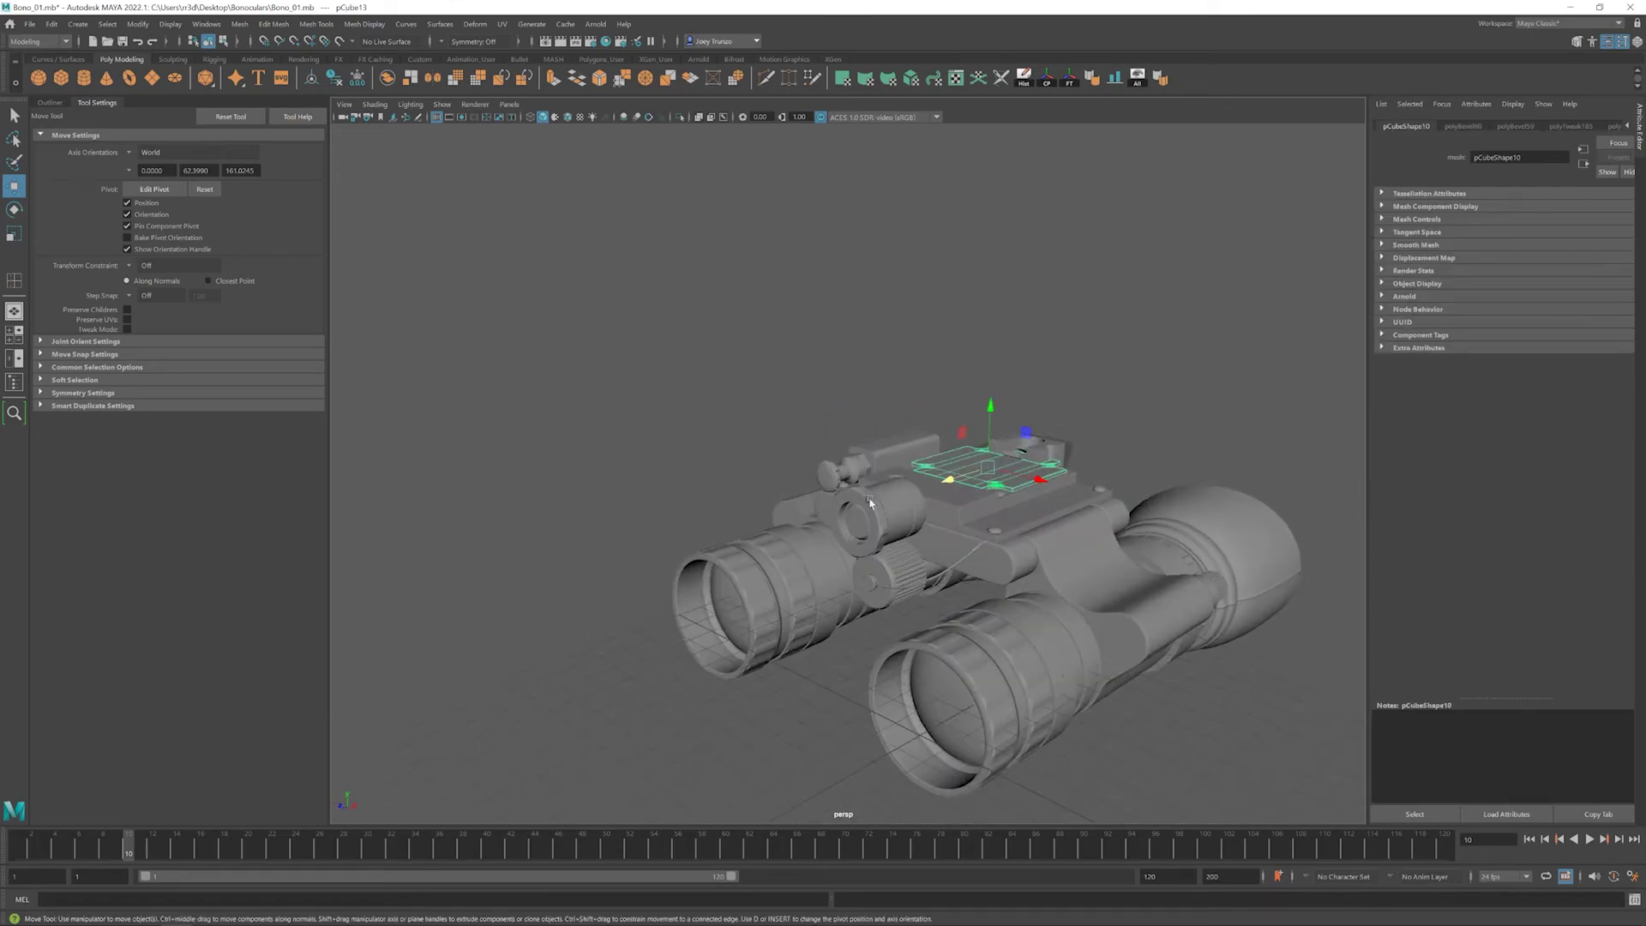
pyautogui.click(771, 480)
pyautogui.scroll(2, 832, 520)
pyautogui.click(824, 482)
pyautogui.press('r')
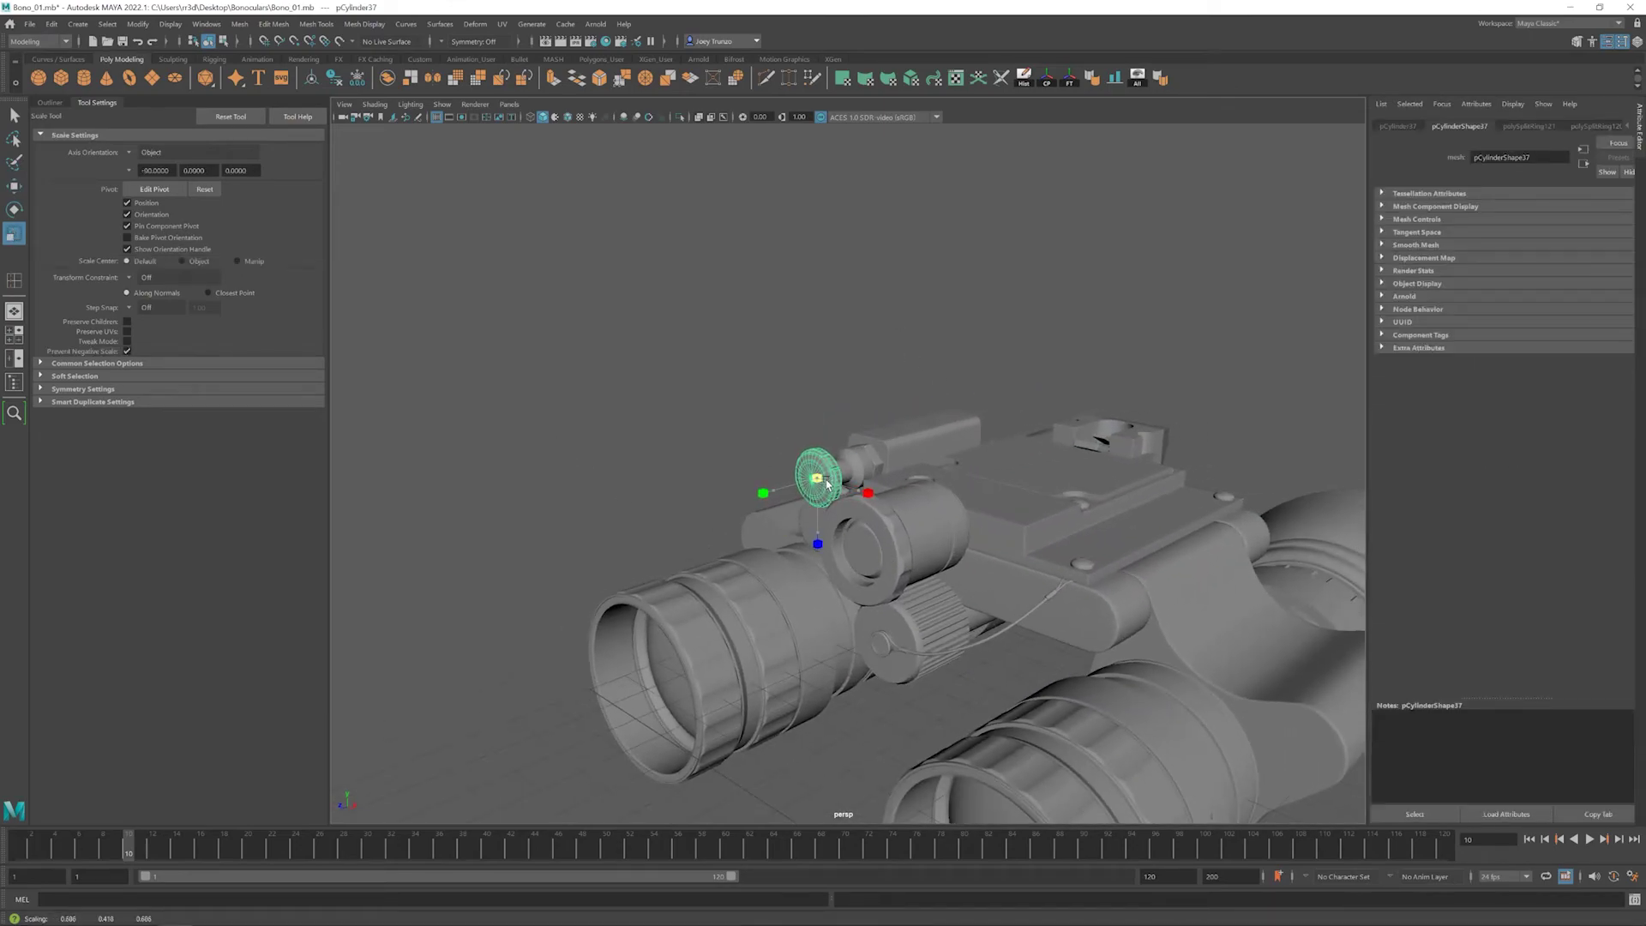
pyautogui.scroll(3, 823, 482)
pyautogui.keyDown('alt'); pyautogui.moveTo(825, 472); pyautogui.dragTo(785, 521); pyautogui.keyUp('alt')
pyautogui.press('w')
pyautogui.press('F9')
pyautogui.scroll(-4, 812, 465)
pyautogui.click(785, 522)
pyautogui.scroll(-5, 703, 409)
# - Select the face loops lining the flared interior of one eyecup
pyautogui.keyDown('alt'); pyautogui.moveTo(704, 409); pyautogui.dragTo(746, 569); pyautogui.keyUp('alt')
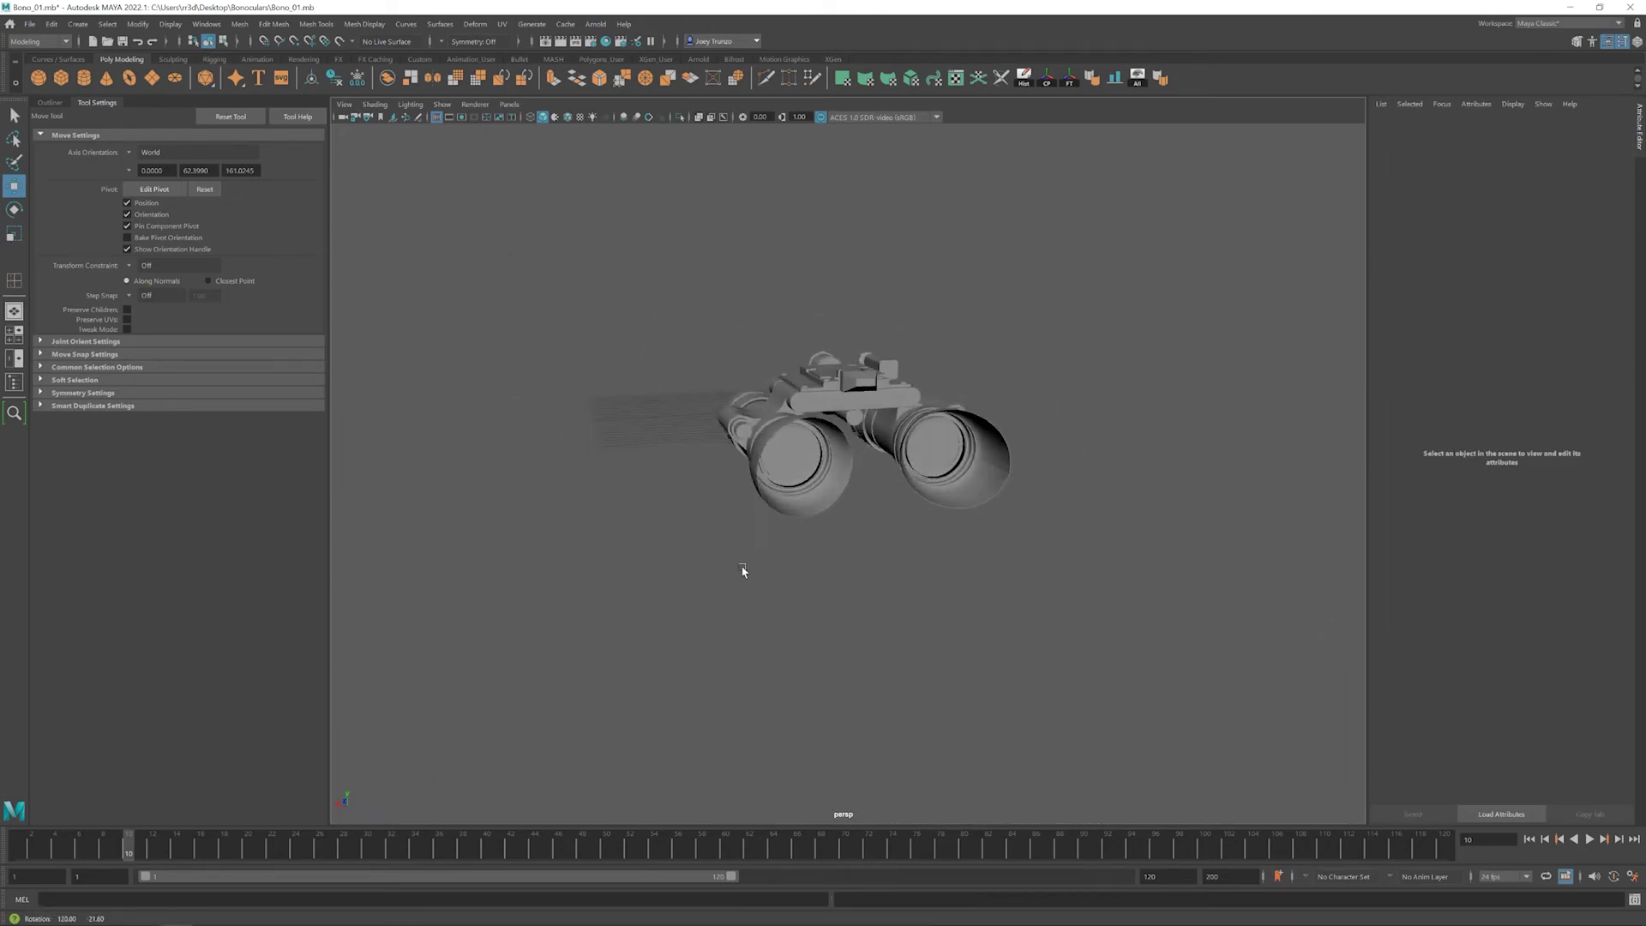
pyautogui.scroll(5, 1046, 665)
pyautogui.click(862, 460)
pyautogui.scroll(6, 963, 489)
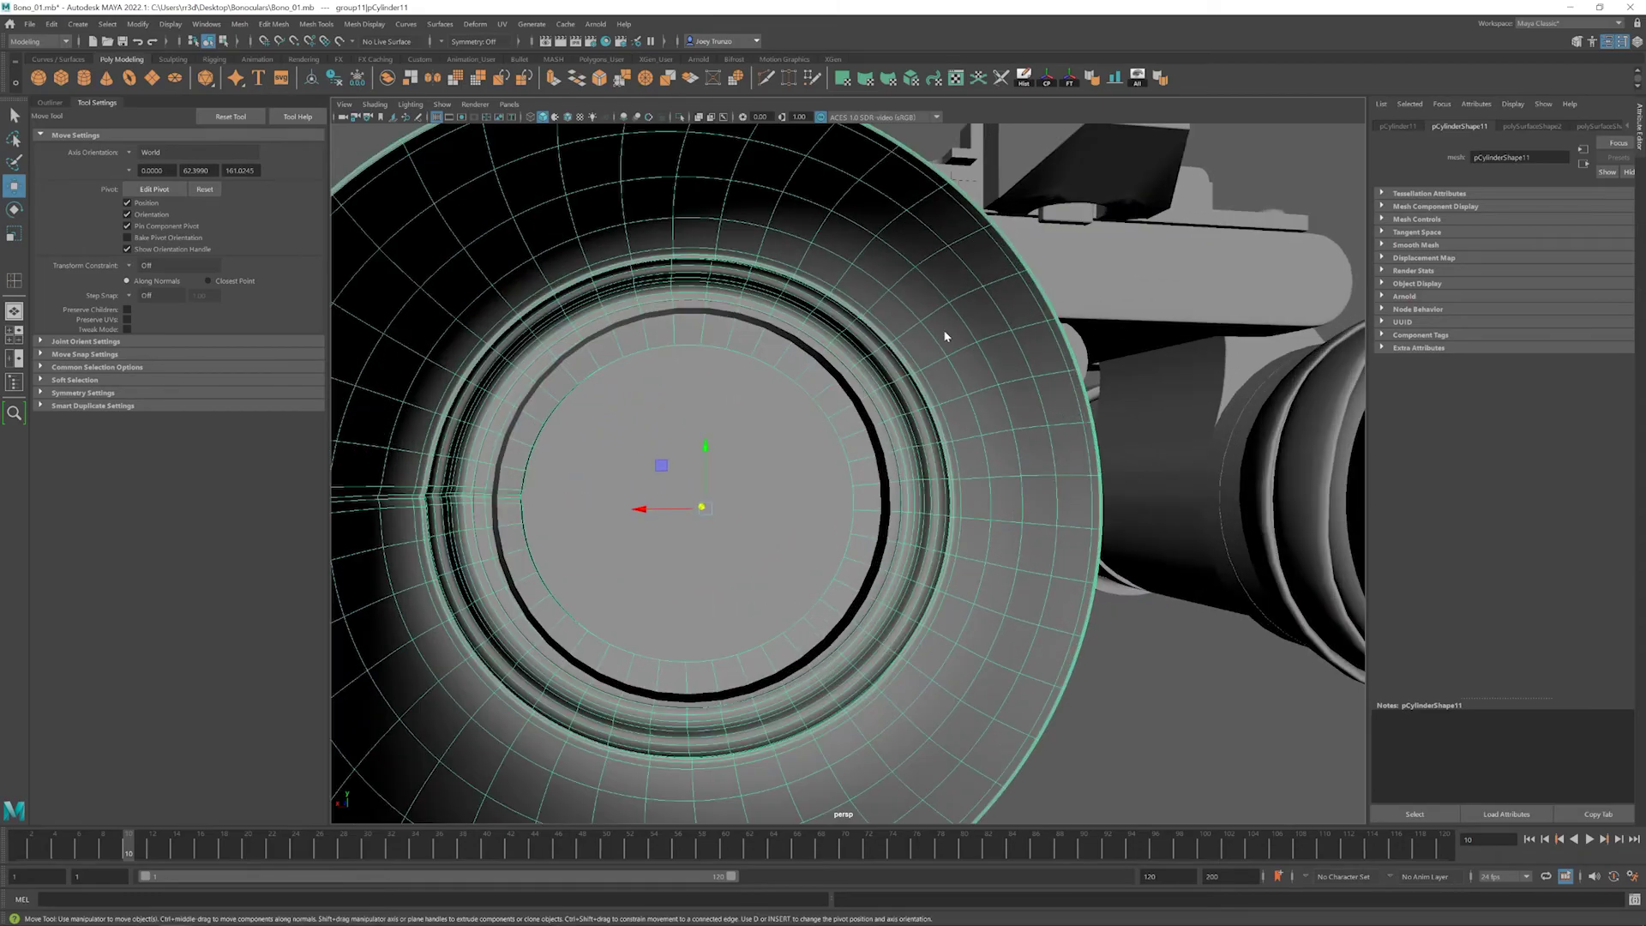
pyautogui.press('F11')
pyautogui.click(1030, 283)
pyautogui.doubleClick(975, 305)
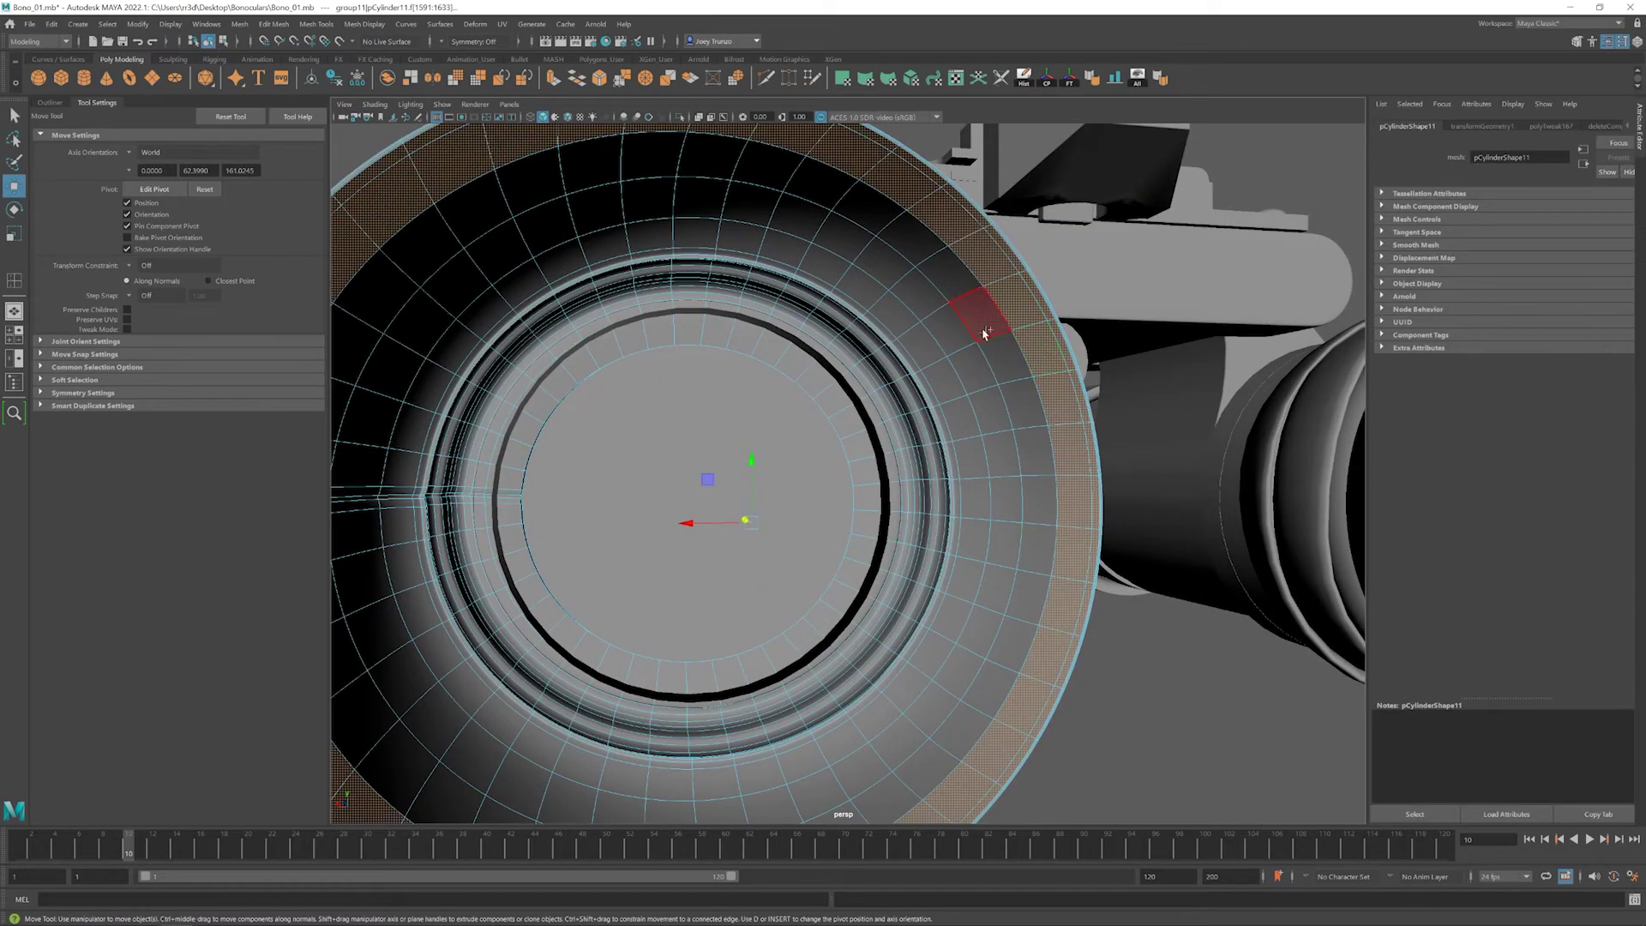
pyautogui.keyDown('alt'); pyautogui.moveTo(964, 368); pyautogui.dragTo(1090, 393); pyautogui.keyUp('alt')
pyautogui.scroll(5, 1091, 393)
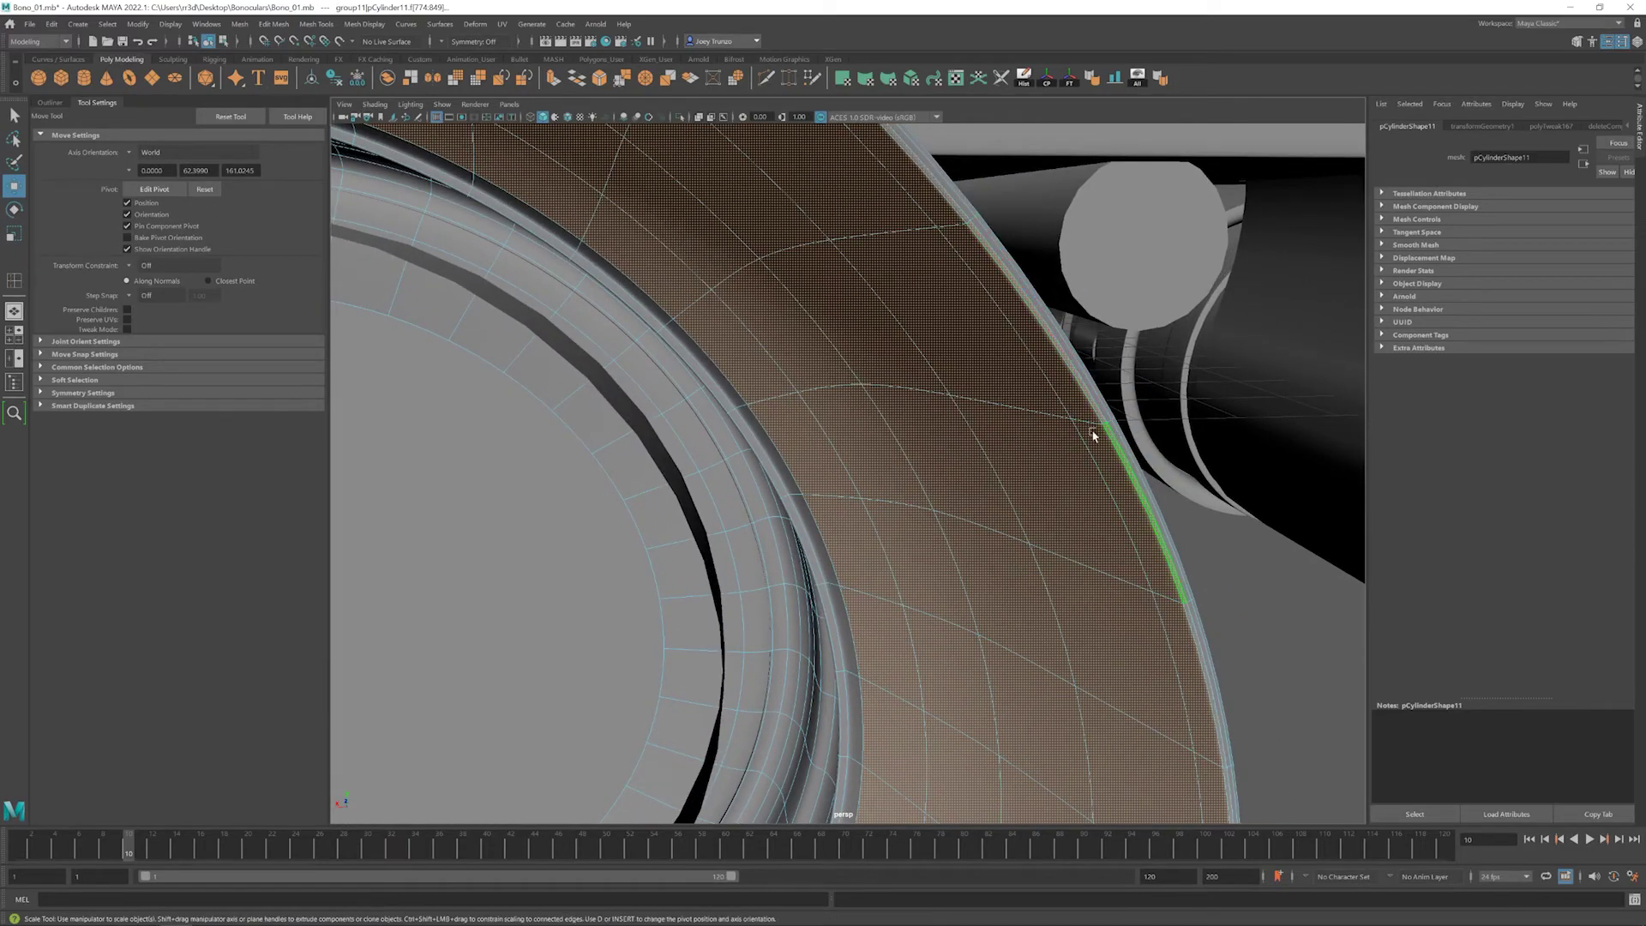
# - Scale the selected interior faces of the eyecup
pyautogui.press('f')
pyautogui.press('r')
pyautogui.moveTo(854, 652); pyautogui.dragTo(805, 588)
pyautogui.scroll(-5, 852, 652)
pyautogui.scroll(5, 805, 588)
pyautogui.press('w')
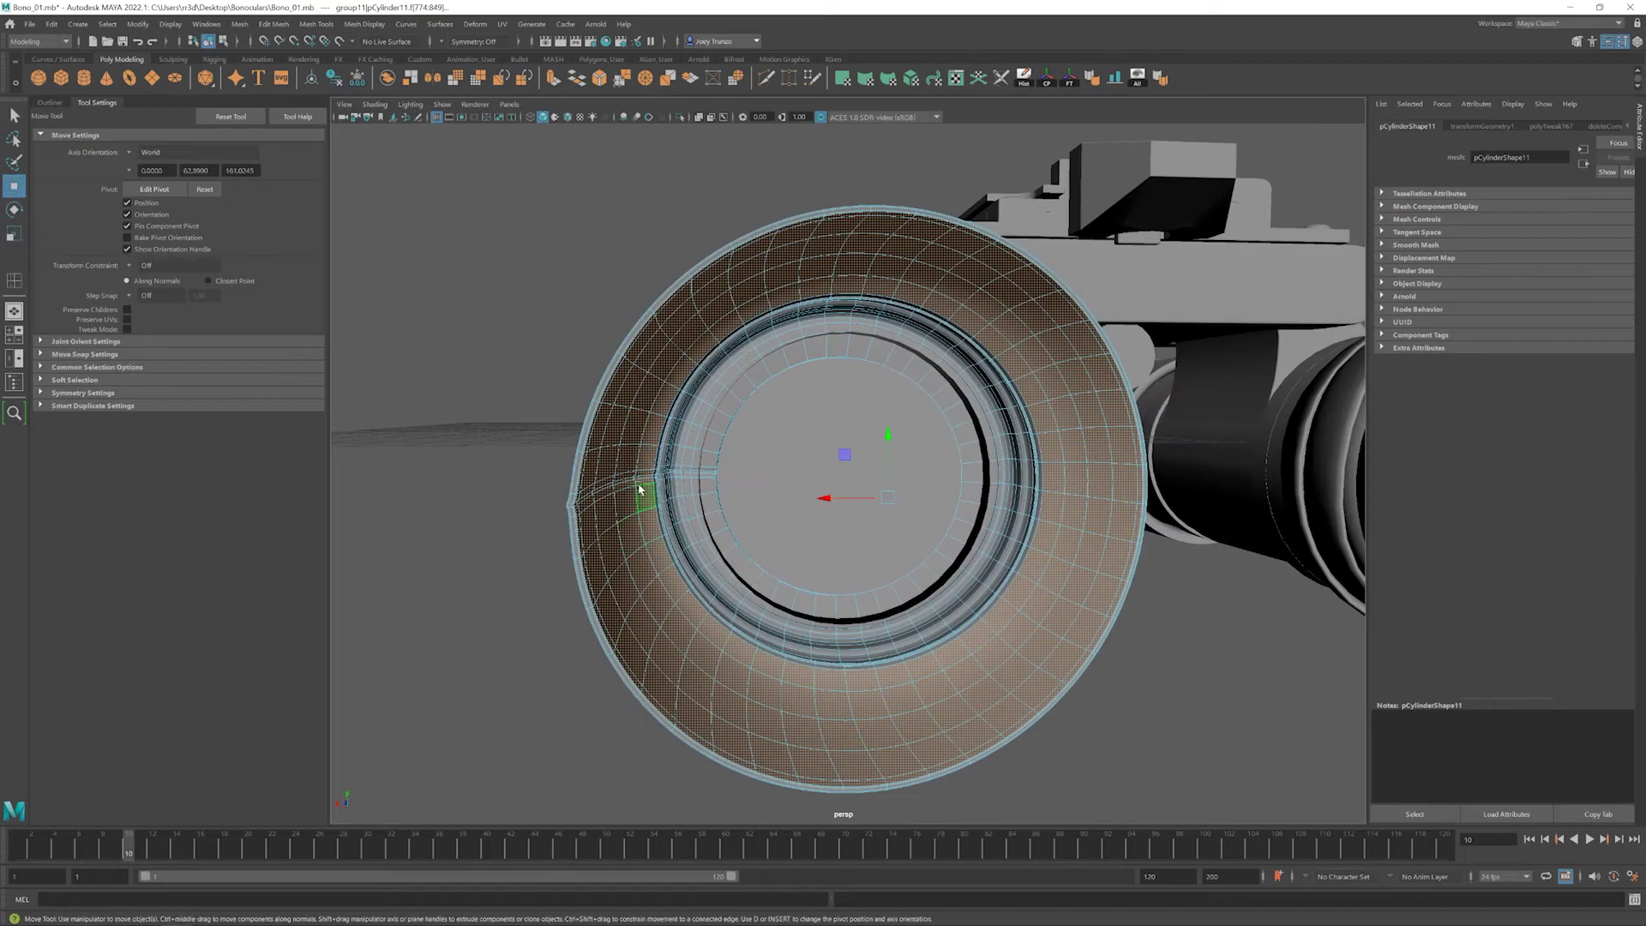
# - Scale an edge loop at the eyecup's inner step and delete the surplus loop there
pyautogui.press('F8')
pyautogui.keyDown('alt'); pyautogui.moveTo(639, 489); pyautogui.dragTo(621, 449); pyautogui.keyUp('alt')
pyautogui.scroll(5, 1044, 555)
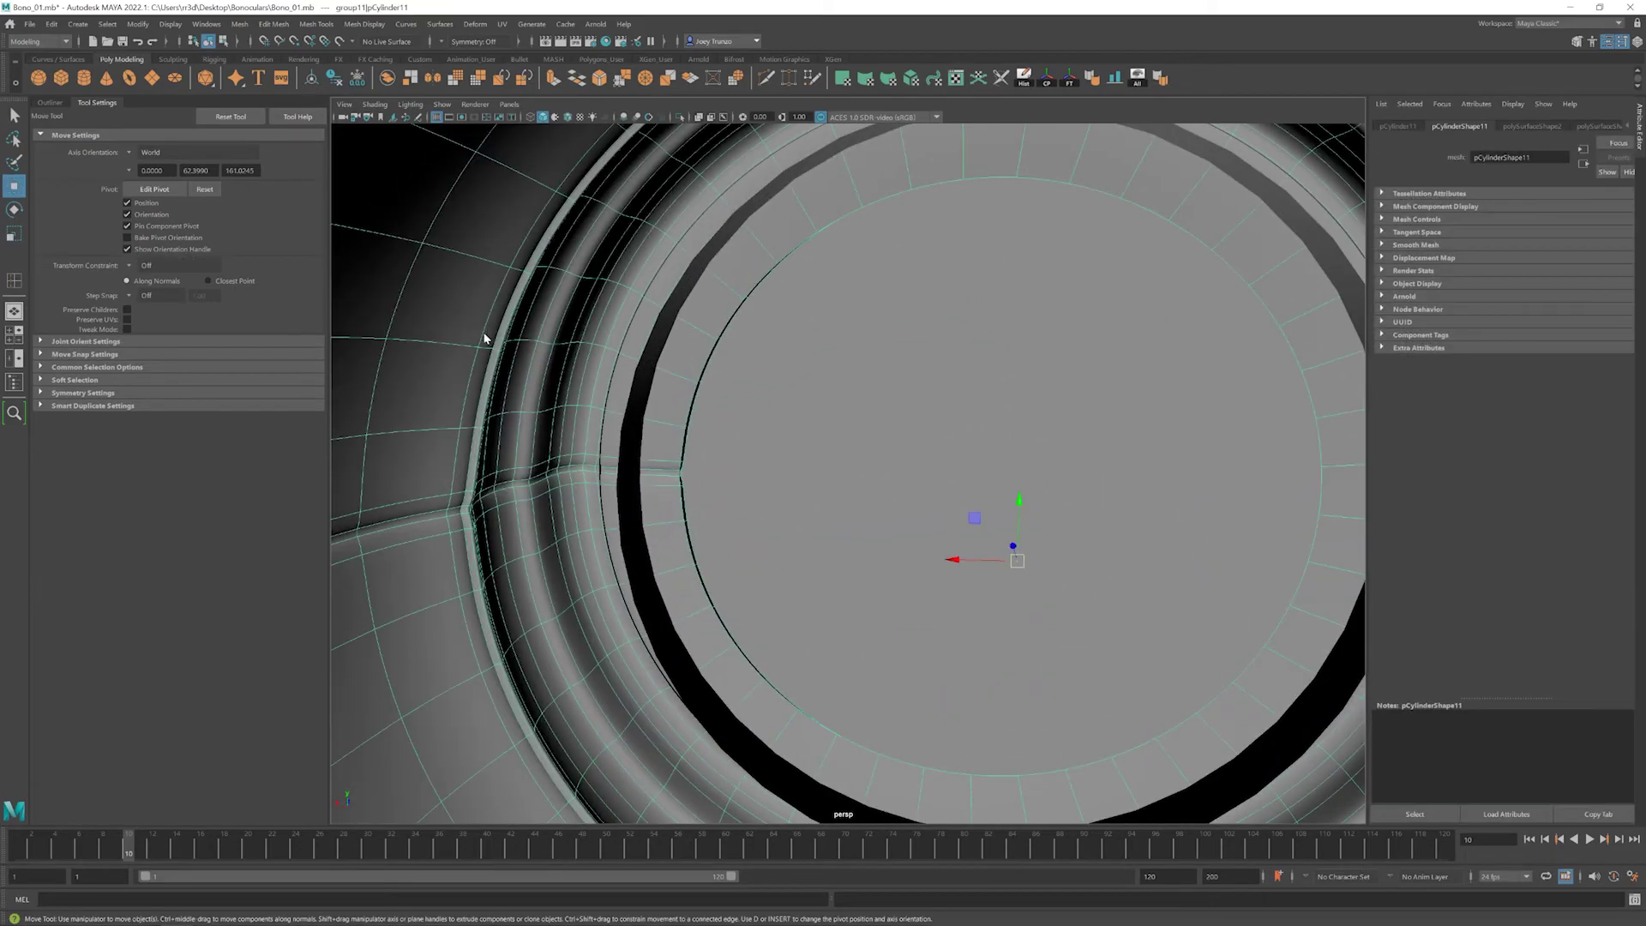
pyautogui.click(511, 293)
pyautogui.keyDown('alt'); pyautogui.moveTo(512, 293); pyautogui.dragTo(817, 441); pyautogui.keyUp('alt')
pyautogui.scroll(3, 607, 378)
pyautogui.press('r')
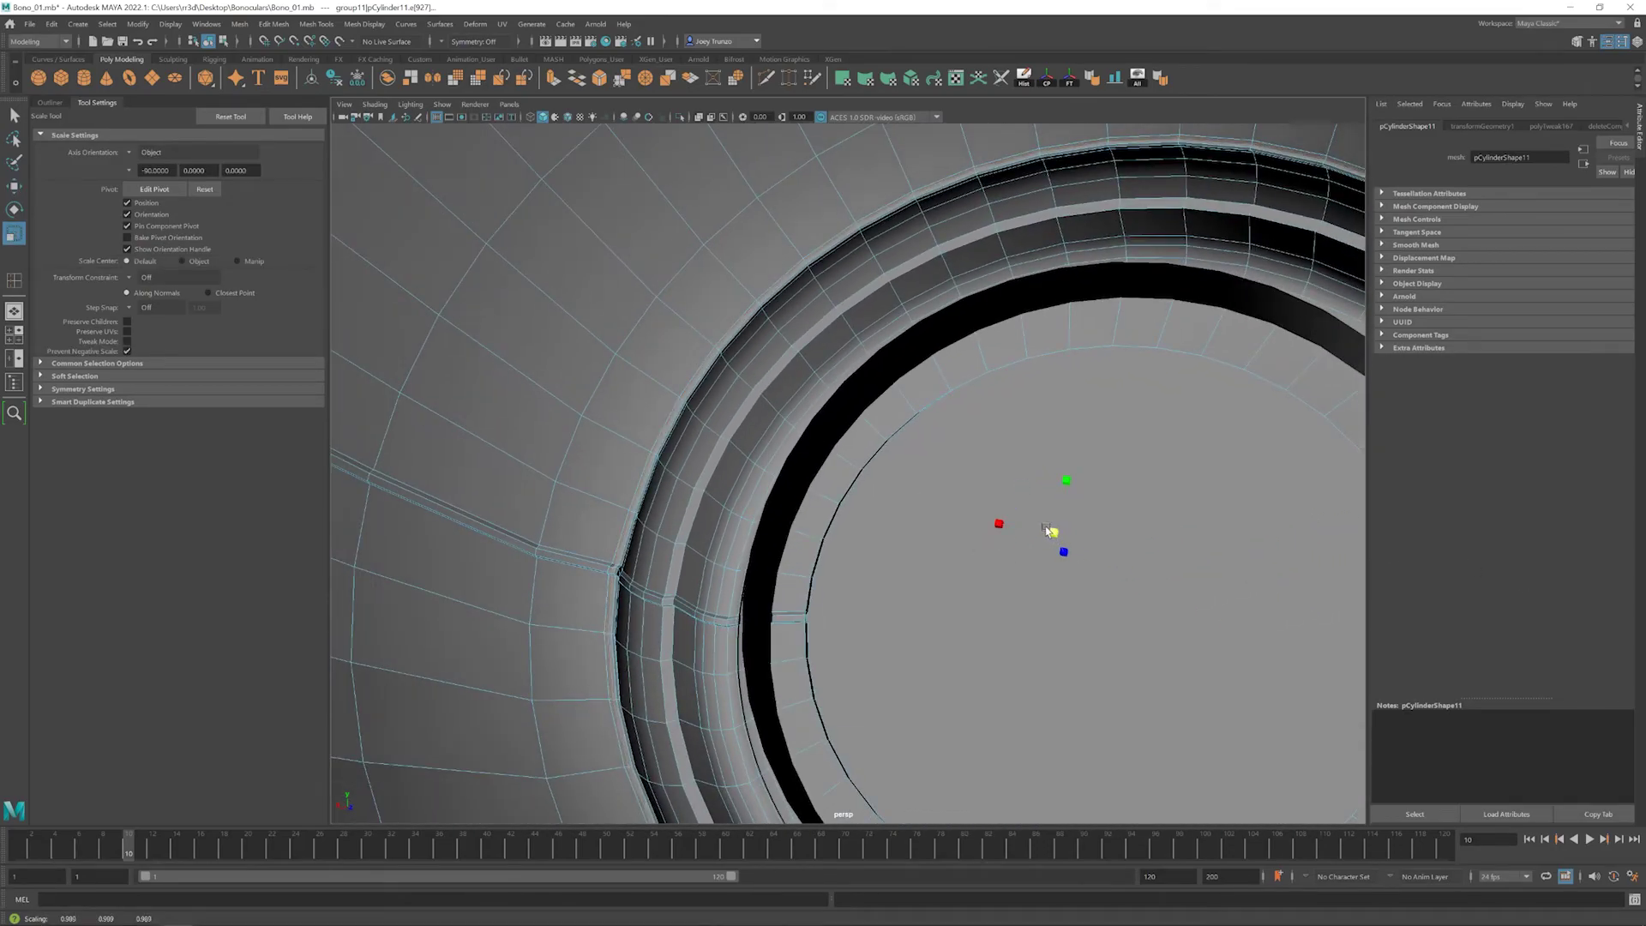
pyautogui.keyDown('alt'); pyautogui.moveTo(1078, 513); pyautogui.dragTo(839, 585, button='right'); pyautogui.keyUp('alt')
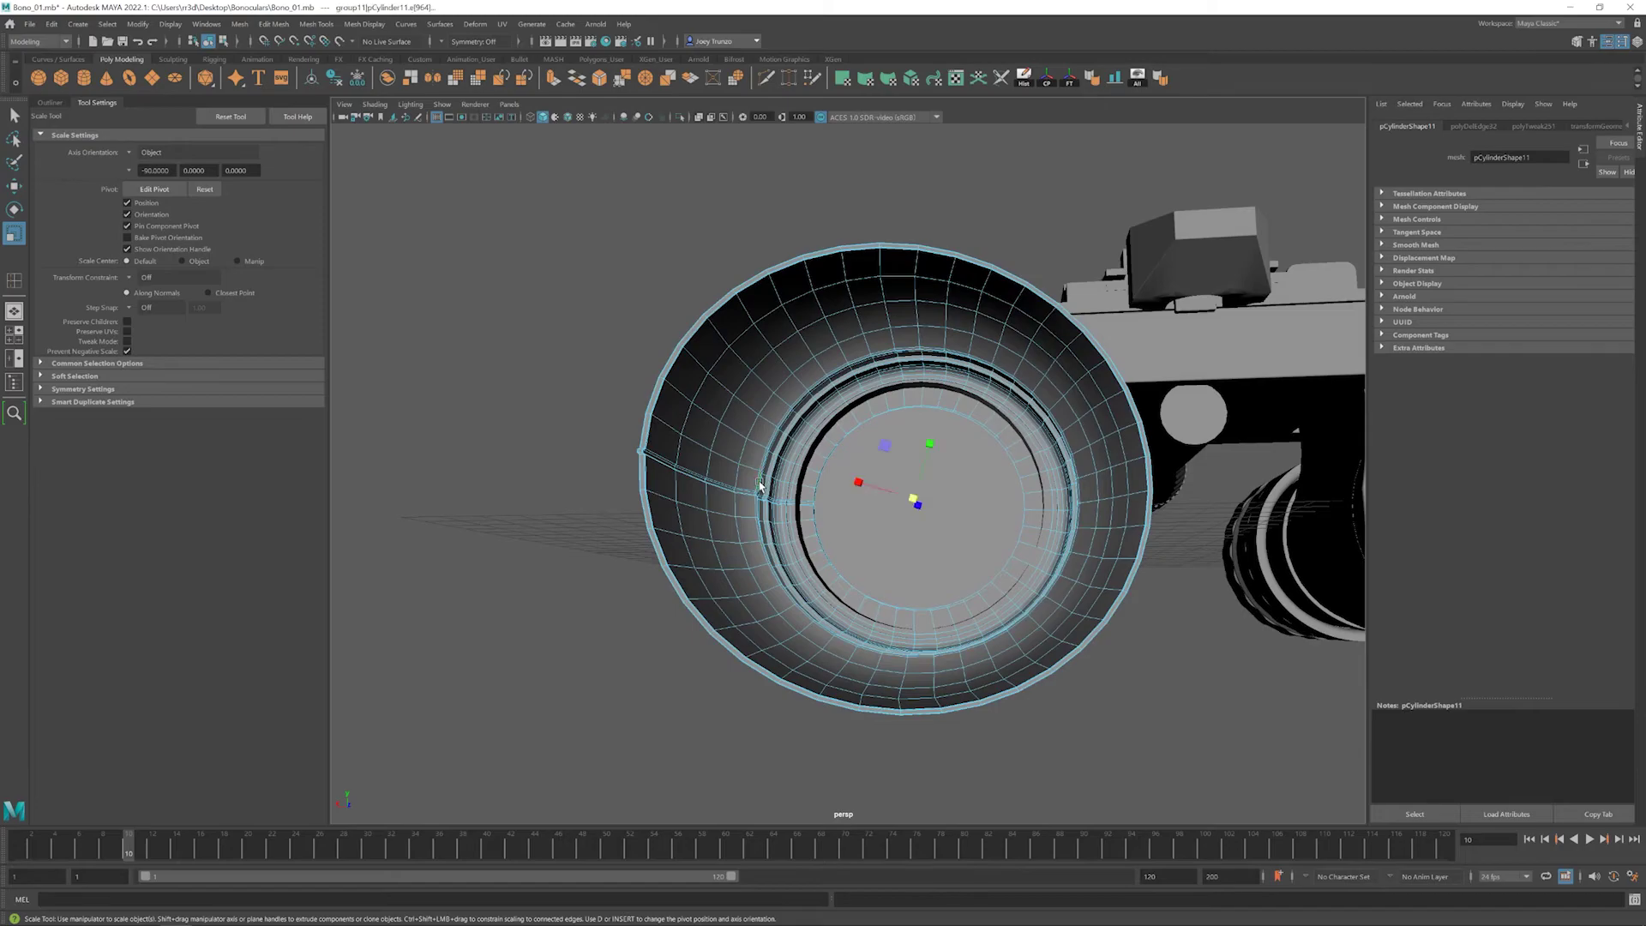
# - Delete the remaining surplus edge loops around the fold between the eyecup's flare and its inner step
pyautogui.scroll(10, 832, 533)
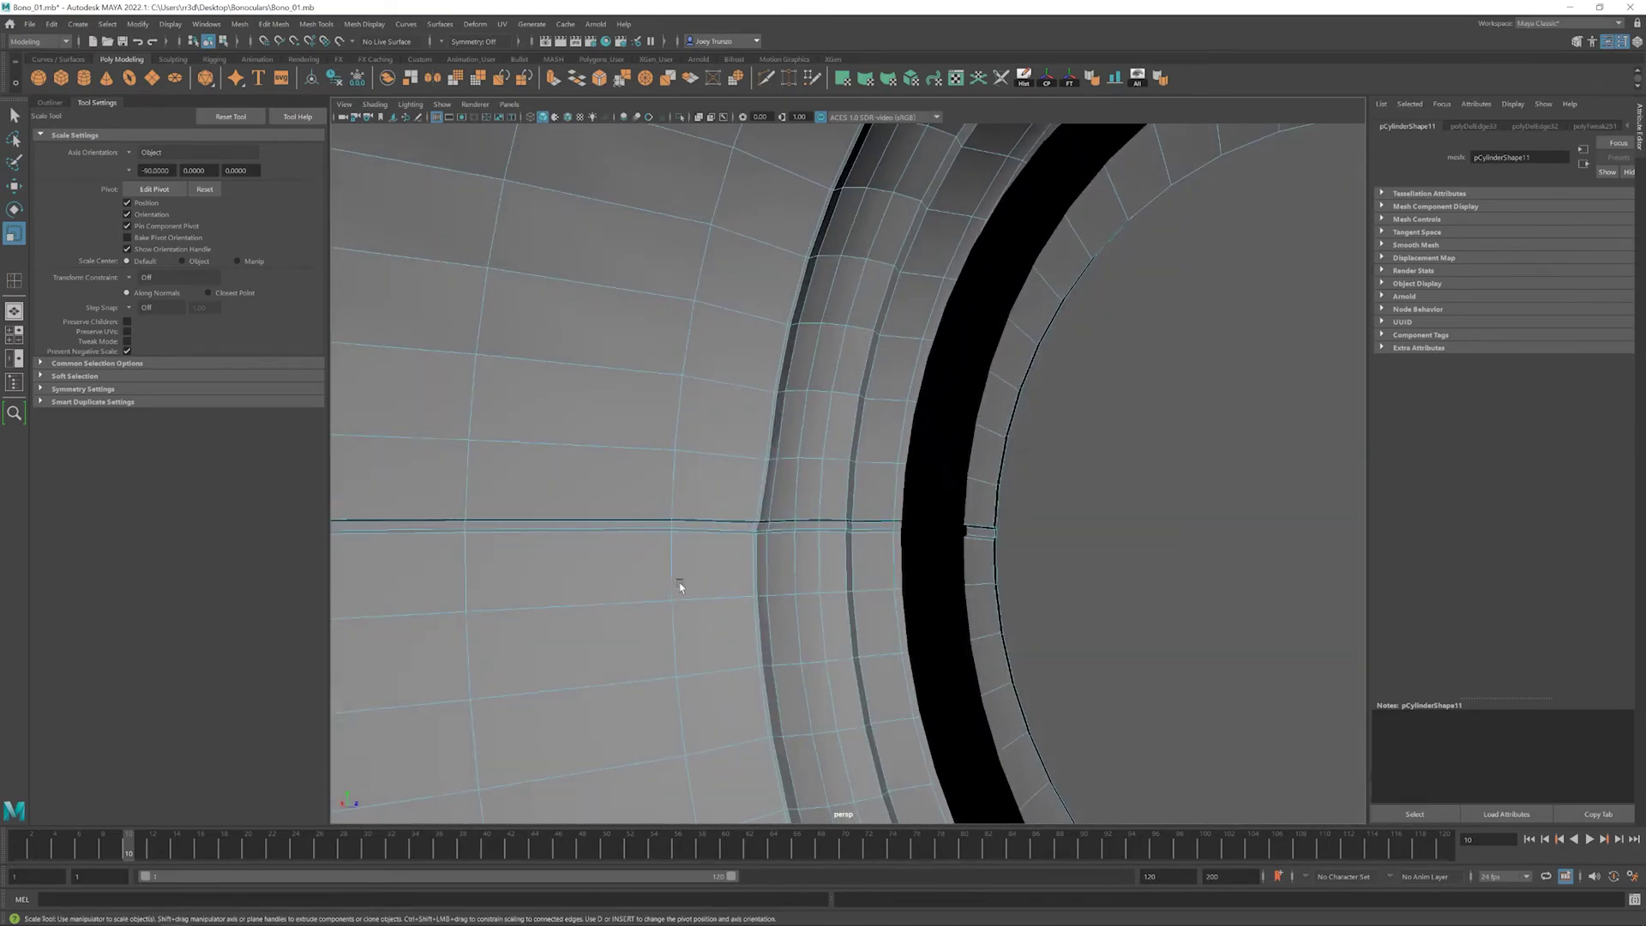
pyautogui.keyDown('alt'); pyautogui.moveTo(770, 572); pyautogui.dragTo(883, 477); pyautogui.keyUp('alt')
pyautogui.click(883, 477)
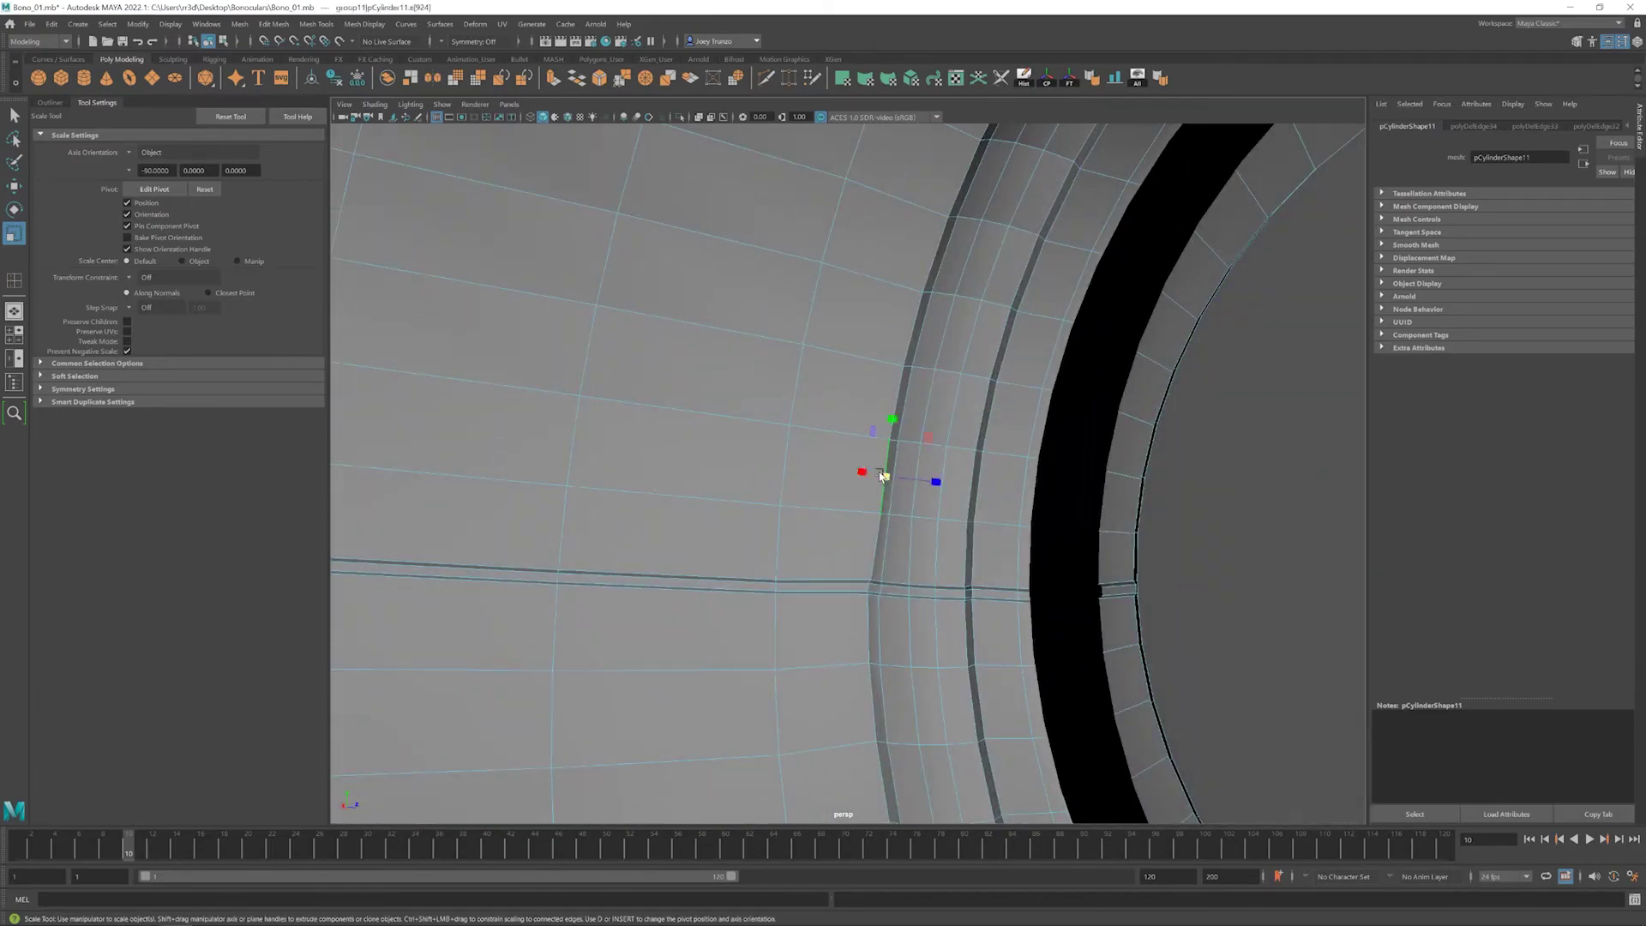
pyautogui.click(1105, 83)
pyautogui.scroll(-5, 790, 540)
pyautogui.scroll(3, 778, 485)
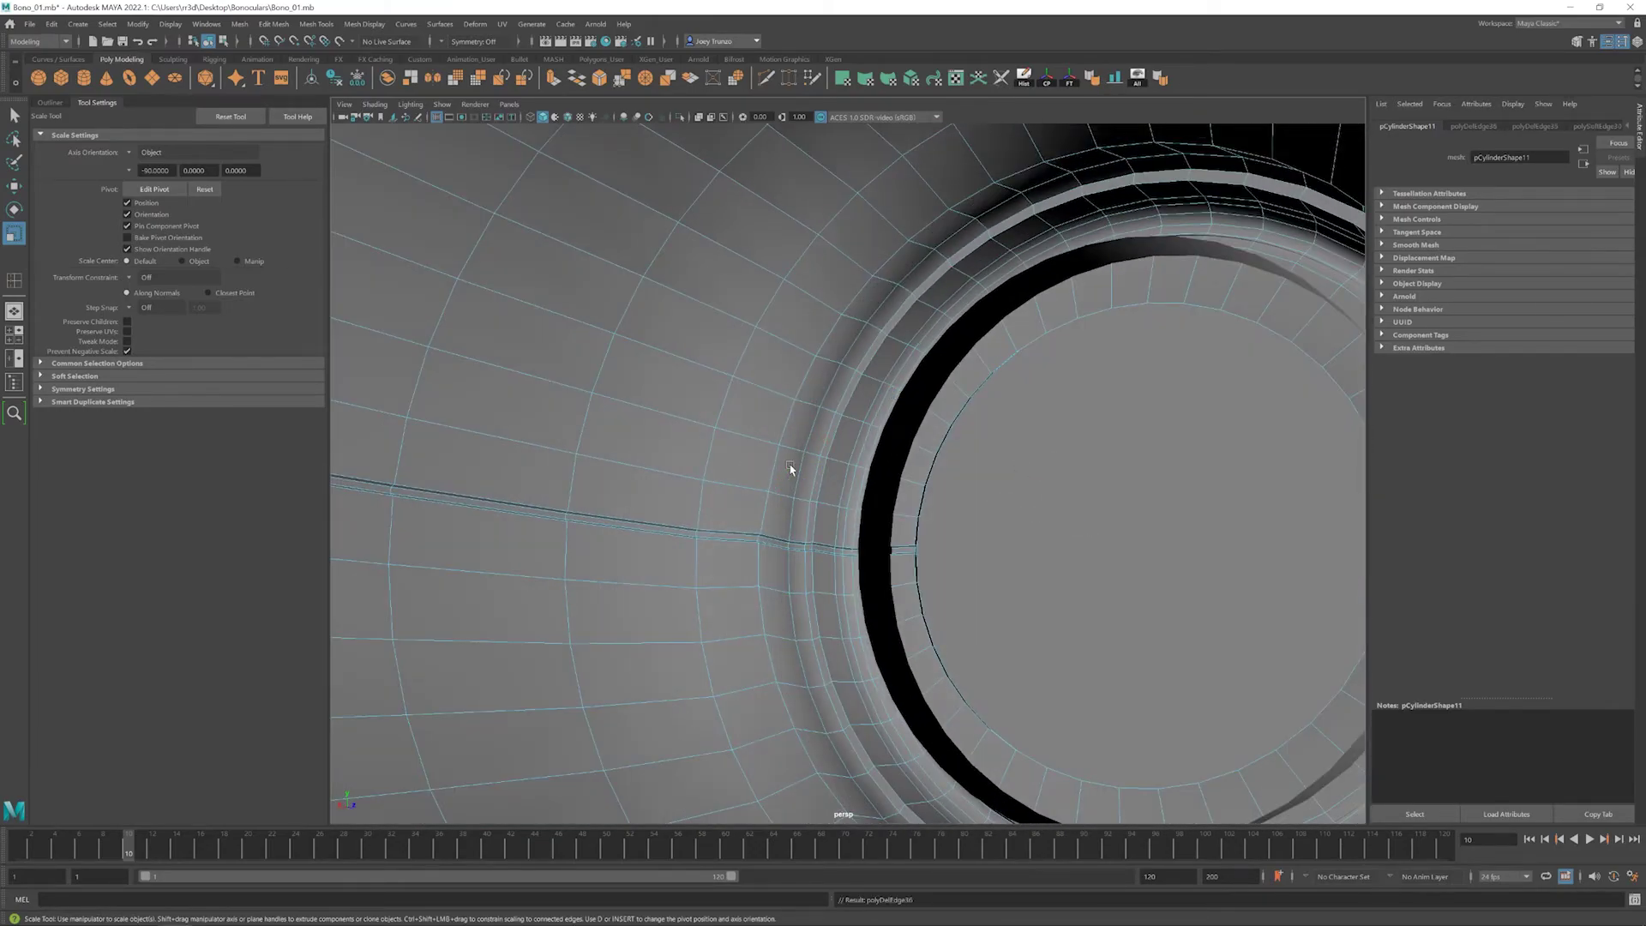
# - Return to object selection and examine the eyecups and rear rings from several sides of the device
pyautogui.scroll(-10, 887, 566)
pyautogui.keyDown('alt'); pyautogui.moveTo(705, 551); pyautogui.dragTo(1022, 514); pyautogui.keyUp('alt')
pyautogui.click(838, 505)
pyautogui.click(839, 454)
pyautogui.scroll(-3, 1022, 515)
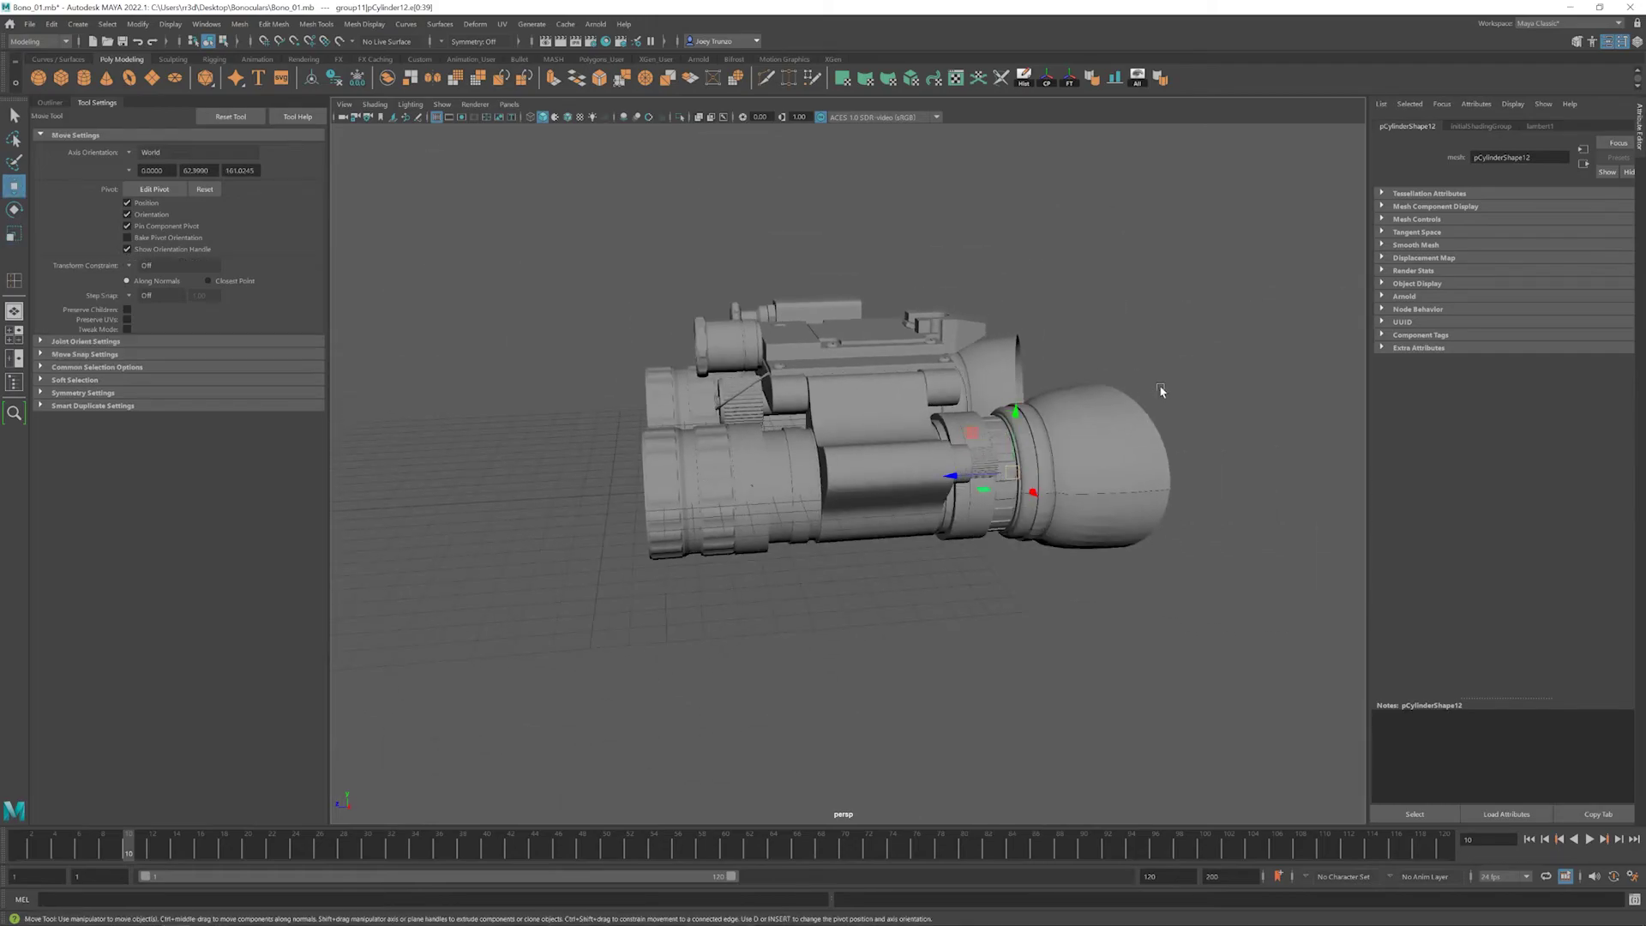
pyautogui.press('F8')
pyautogui.keyDown('alt'); pyautogui.moveTo(1162, 391); pyautogui.dragTo(725, 471); pyautogui.keyUp('alt')
pyautogui.keyDown('alt'); pyautogui.moveTo(724, 470); pyautogui.dragTo(757, 506, button='right'); pyautogui.keyUp('alt')
pyautogui.click(939, 505)
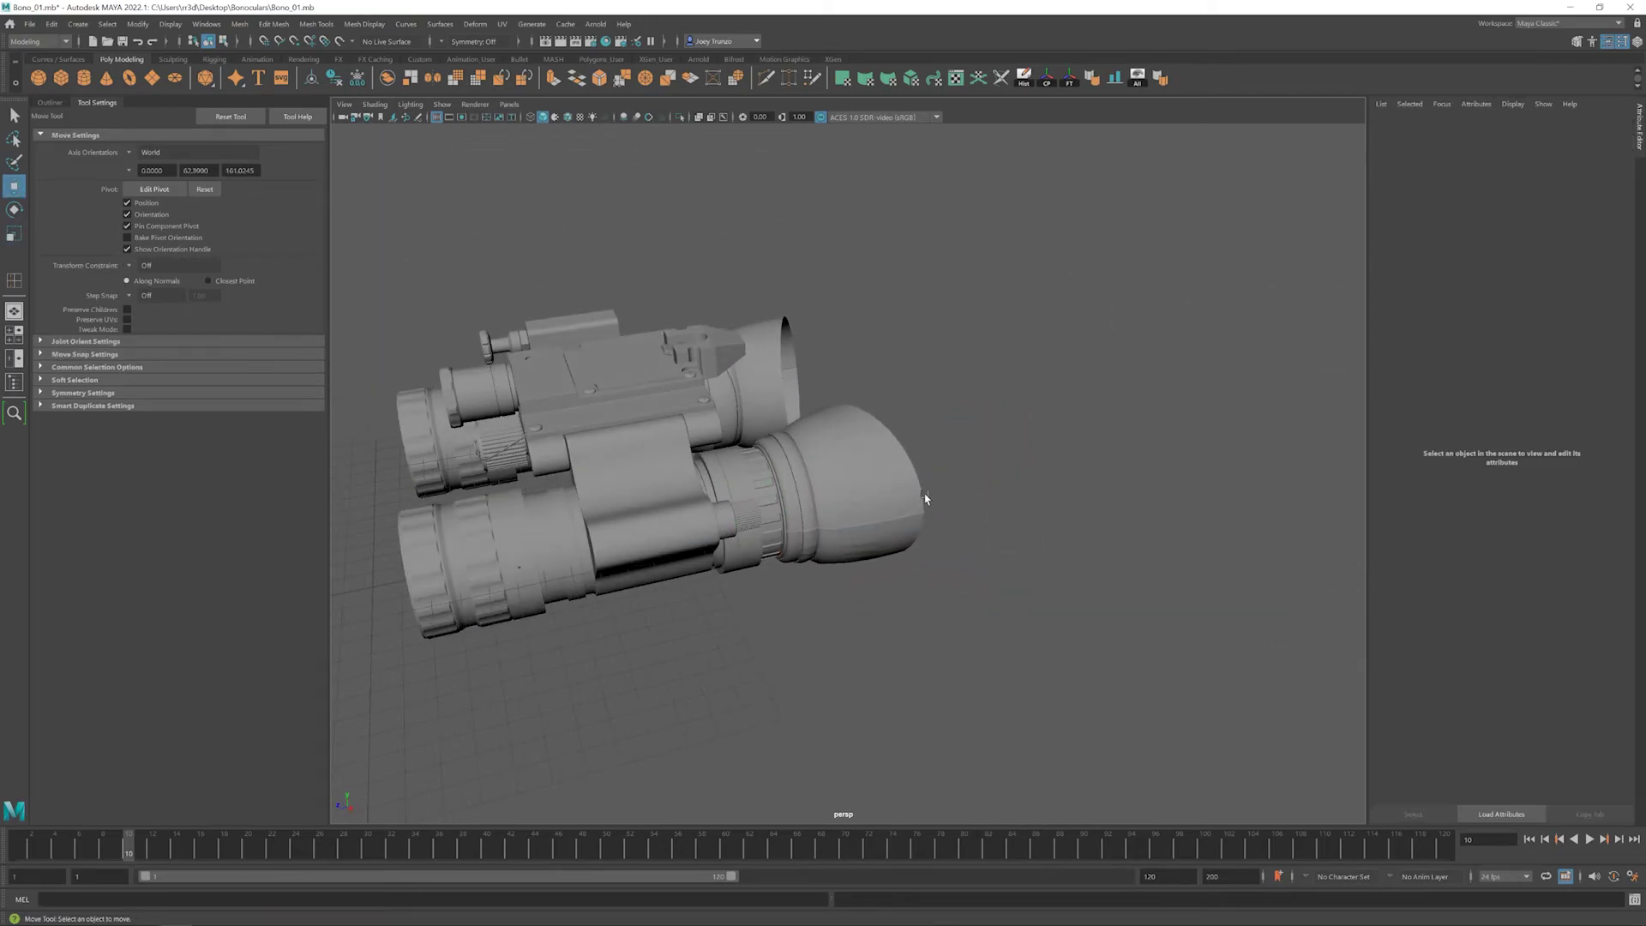
pyautogui.keyDown('alt'); pyautogui.moveTo(939, 504); pyautogui.dragTo(974, 570, button='right'); pyautogui.keyUp('alt')
pyautogui.keyDown('alt'); pyautogui.moveTo(974, 569); pyautogui.dragTo(845, 507); pyautogui.keyUp('alt')
pyautogui.click(821, 484)
pyautogui.click(1047, 481)
pyautogui.rightClick(845, 507)
pyautogui.click(1040, 580)
pyautogui.keyDown('alt'); pyautogui.moveTo(1040, 580); pyautogui.dragTo(856, 546); pyautogui.keyUp('alt')
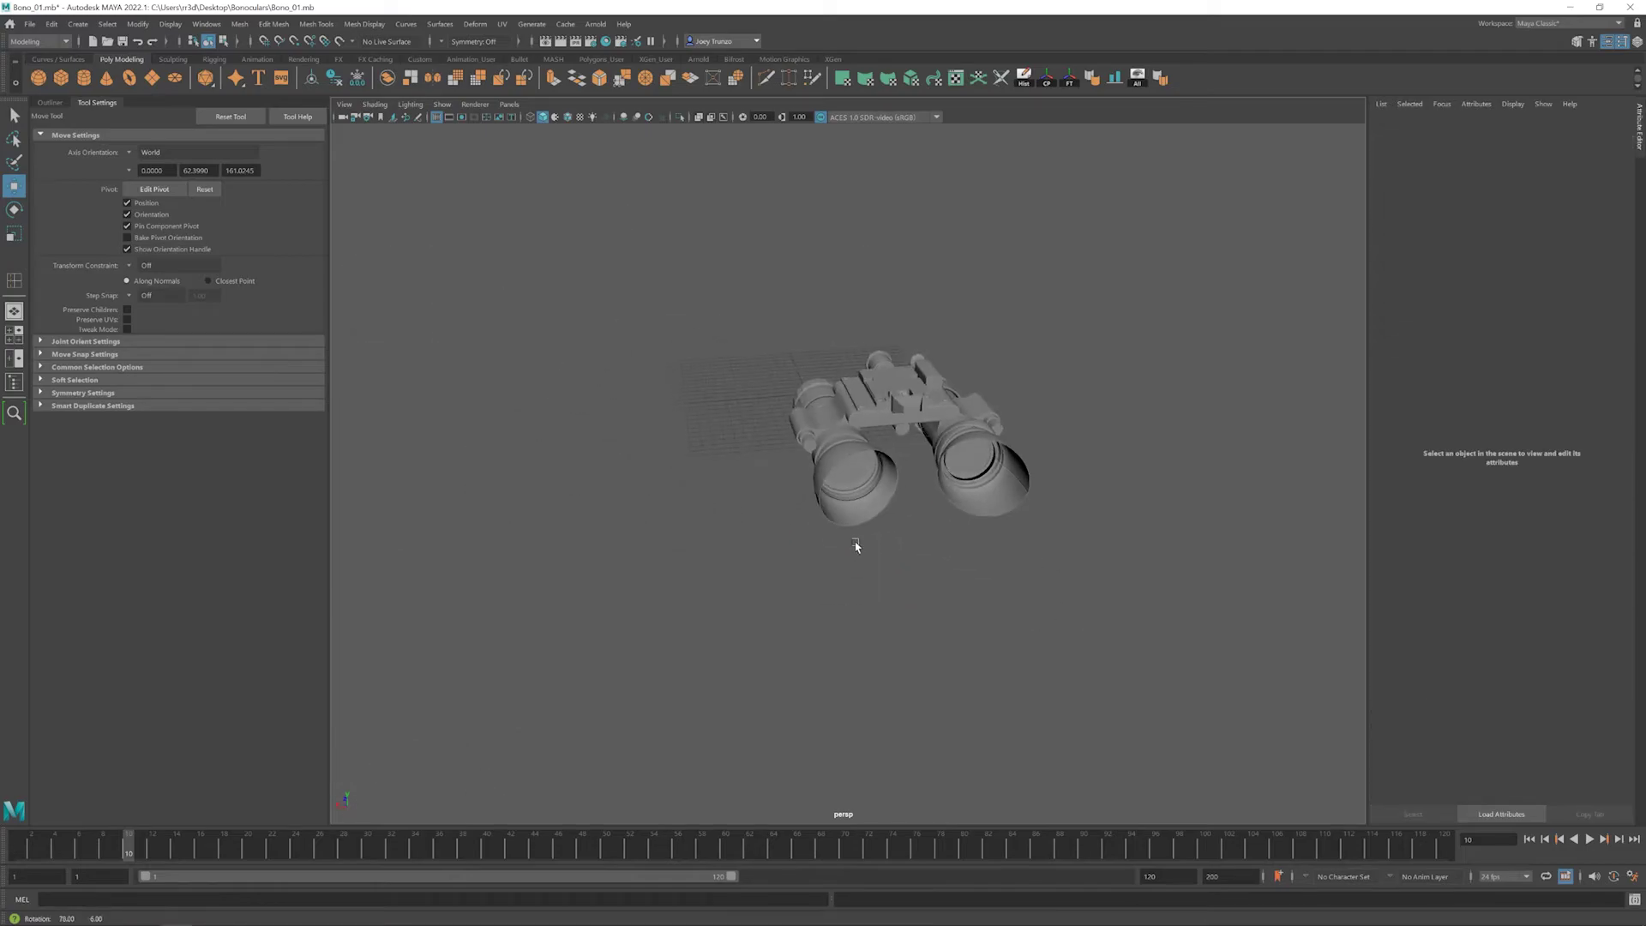
pyautogui.keyDown('alt'); pyautogui.moveTo(856, 546); pyautogui.dragTo(1267, 683, button='right'); pyautogui.keyUp('alt')
# - Adjust the eyecup's geometry at the dark groove around its outer surface
pyautogui.click(976, 584)
pyautogui.scroll(3, 976, 584)
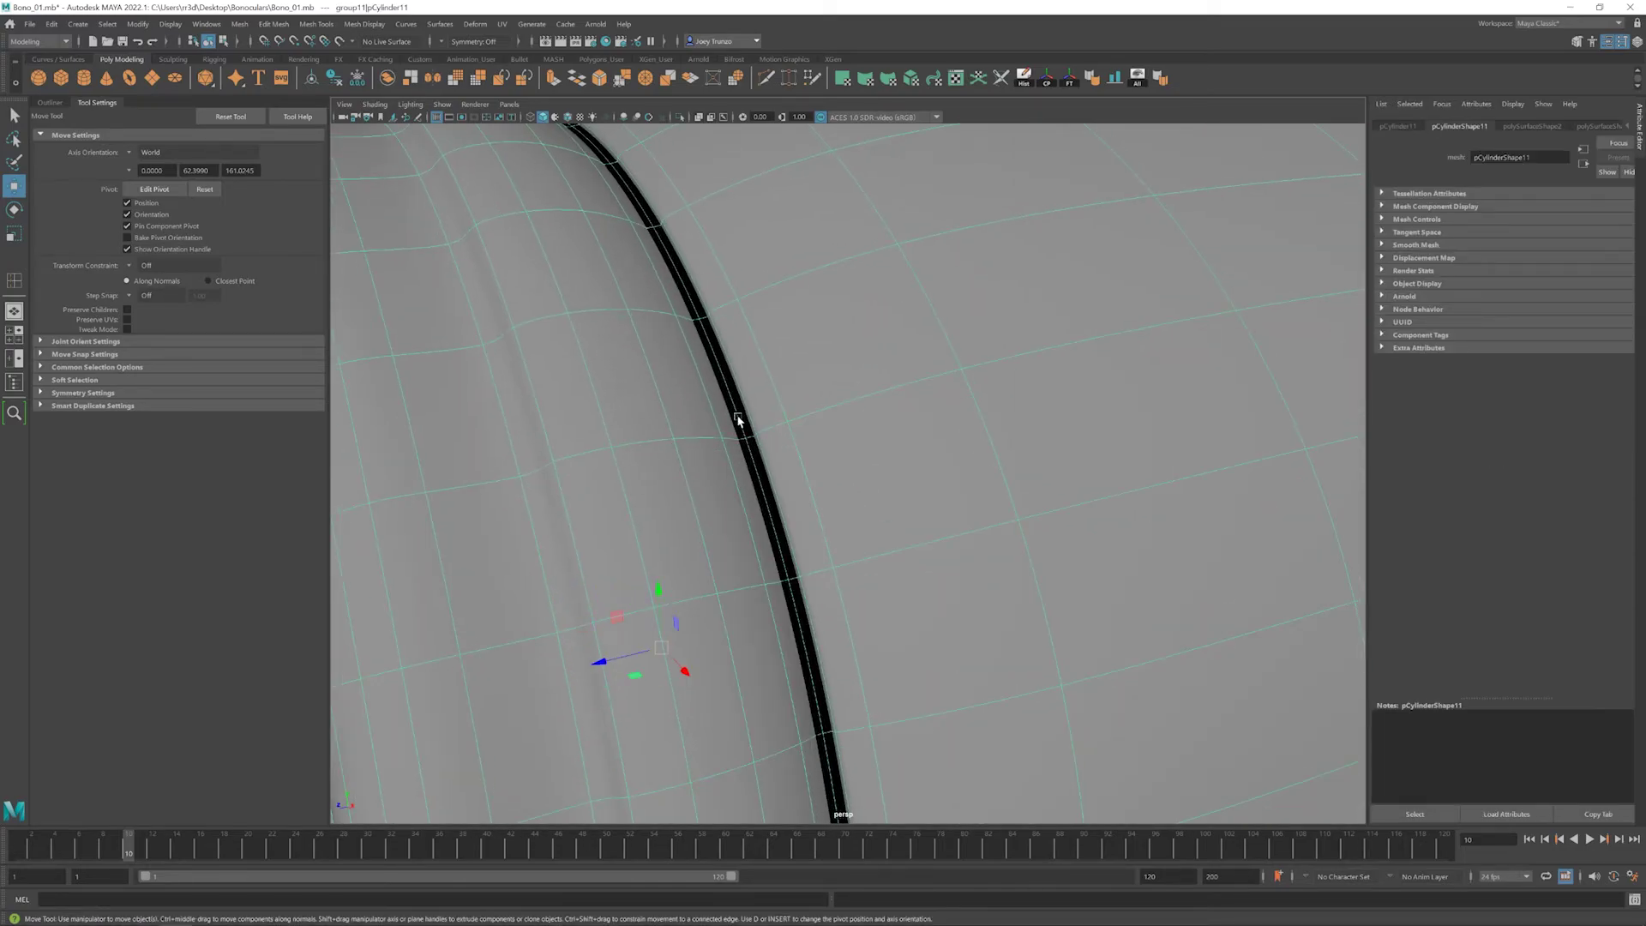
pyautogui.scroll(-3, 849, 598)
pyautogui.moveTo(649, 618); pyautogui.dragTo(793, 544)
pyautogui.scroll(-3, 861, 566)
pyautogui.click(543, 275)
pyautogui.press('w')
pyautogui.scroll(-5, 783, 540)
pyautogui.scroll(5, 793, 545)
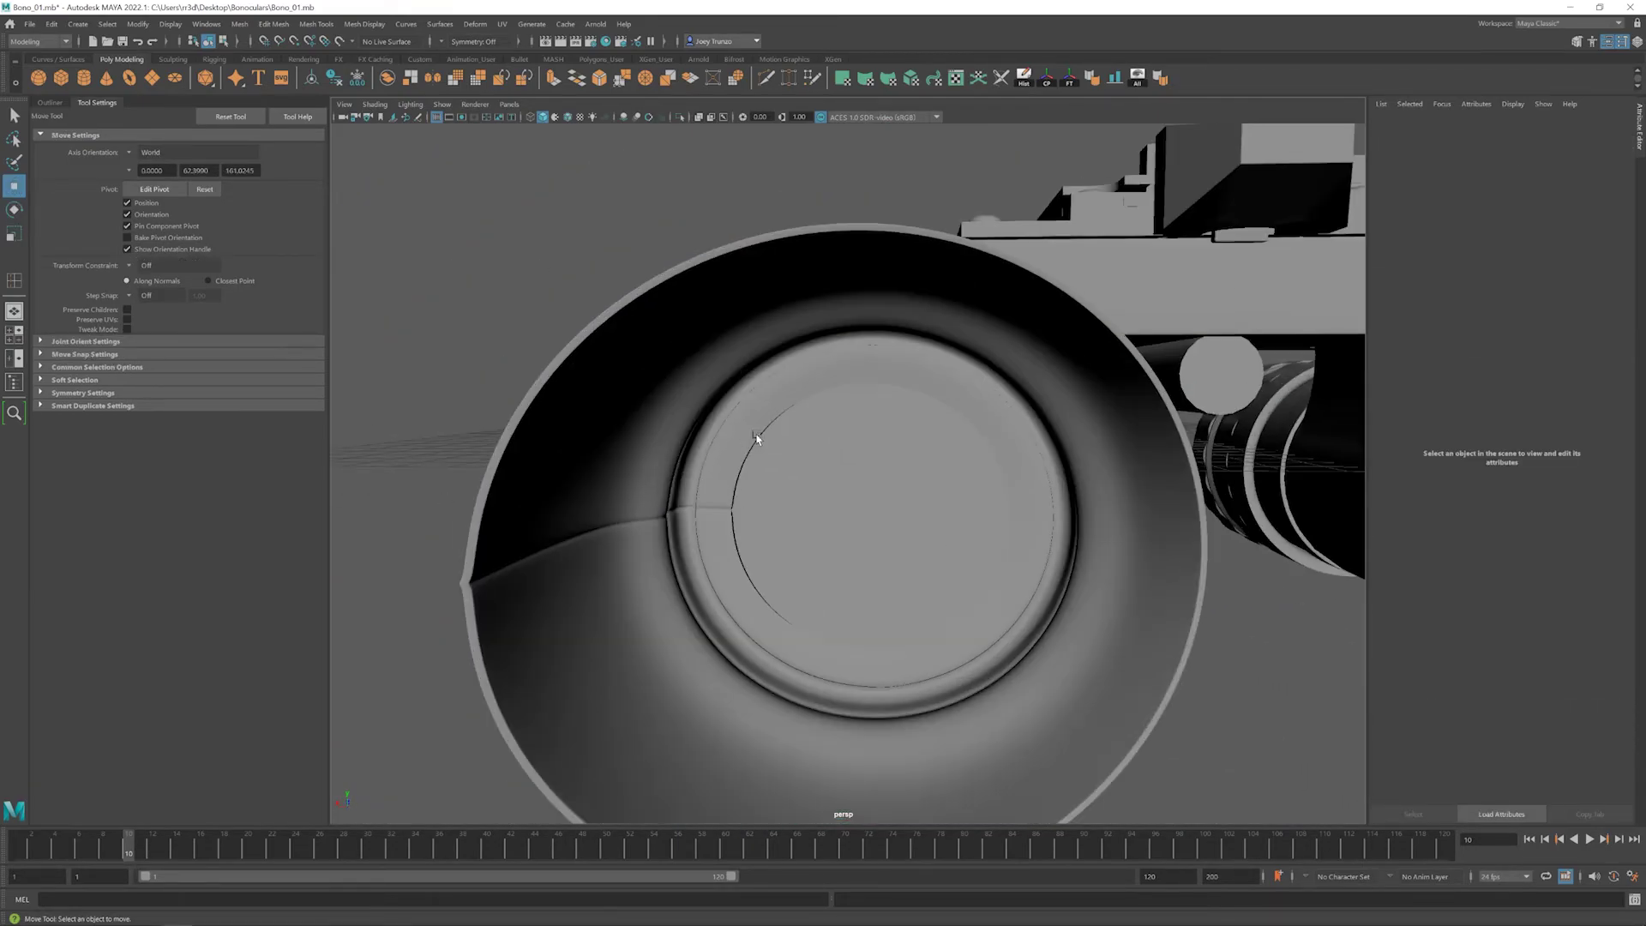
# - Scale the border edge loop of the eyecup's inner opening around the lens disc
pyautogui.click(753, 440)
pyautogui.keyDown('alt'); pyautogui.moveTo(754, 441); pyautogui.dragTo(841, 463); pyautogui.keyUp('alt')
pyautogui.scroll(3, 593, 406)
pyautogui.click(592, 402)
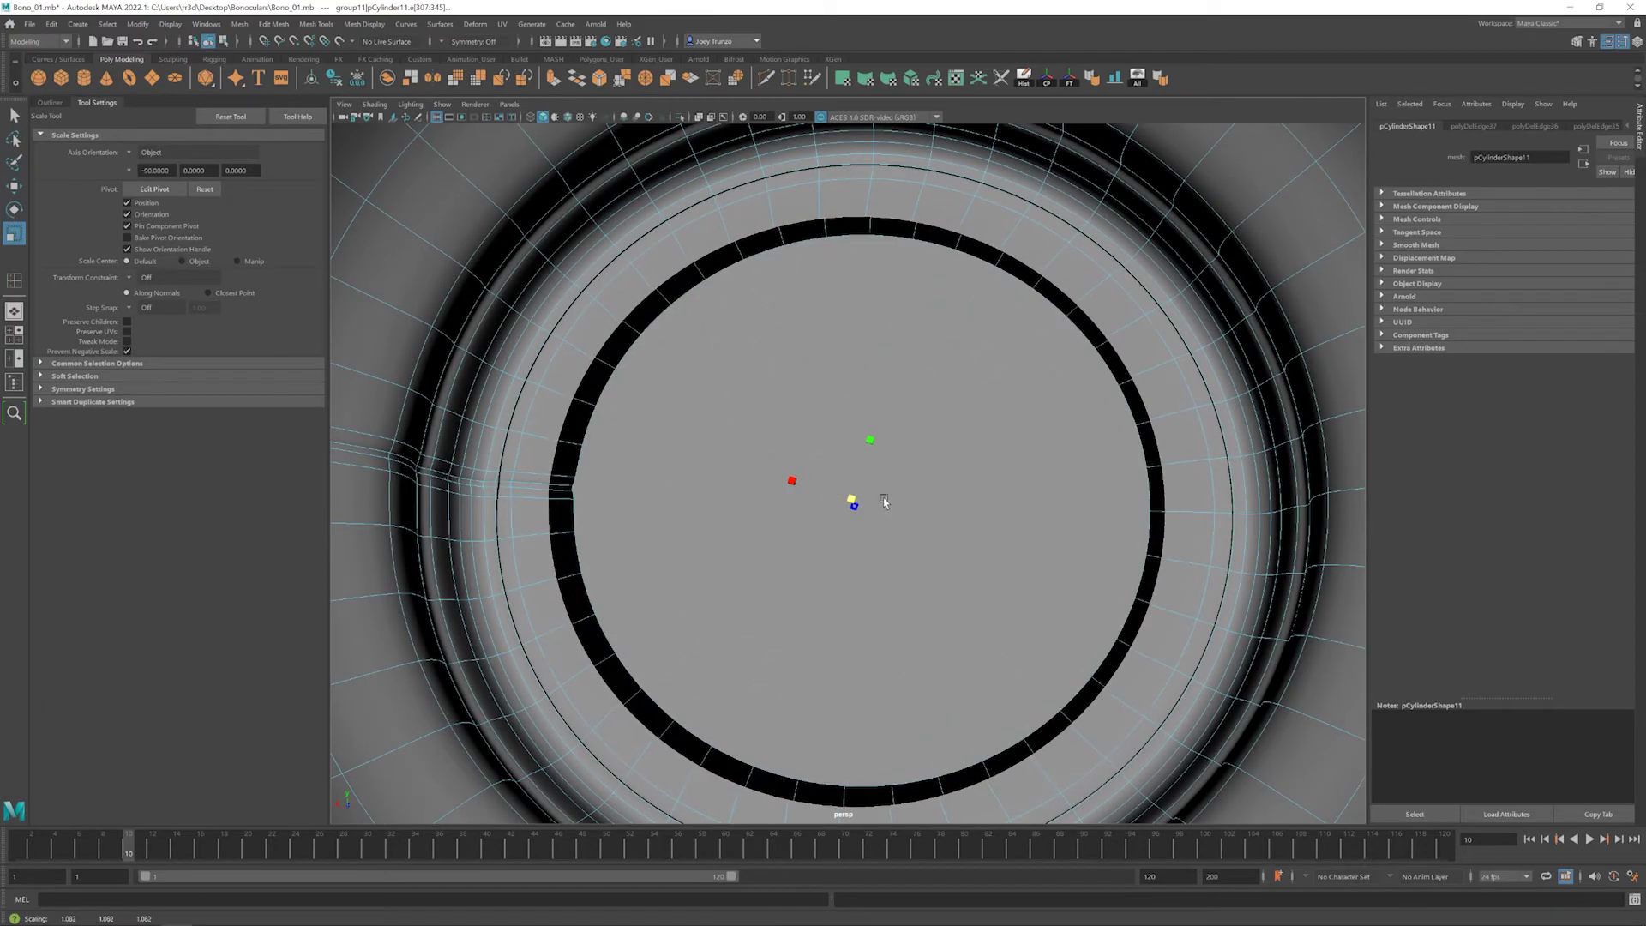
pyautogui.scroll(-3, 797, 497)
pyautogui.keyDown('alt'); pyautogui.moveTo(797, 497); pyautogui.dragTo(738, 474); pyautogui.keyUp('alt')
pyautogui.scroll(-3, 737, 474)
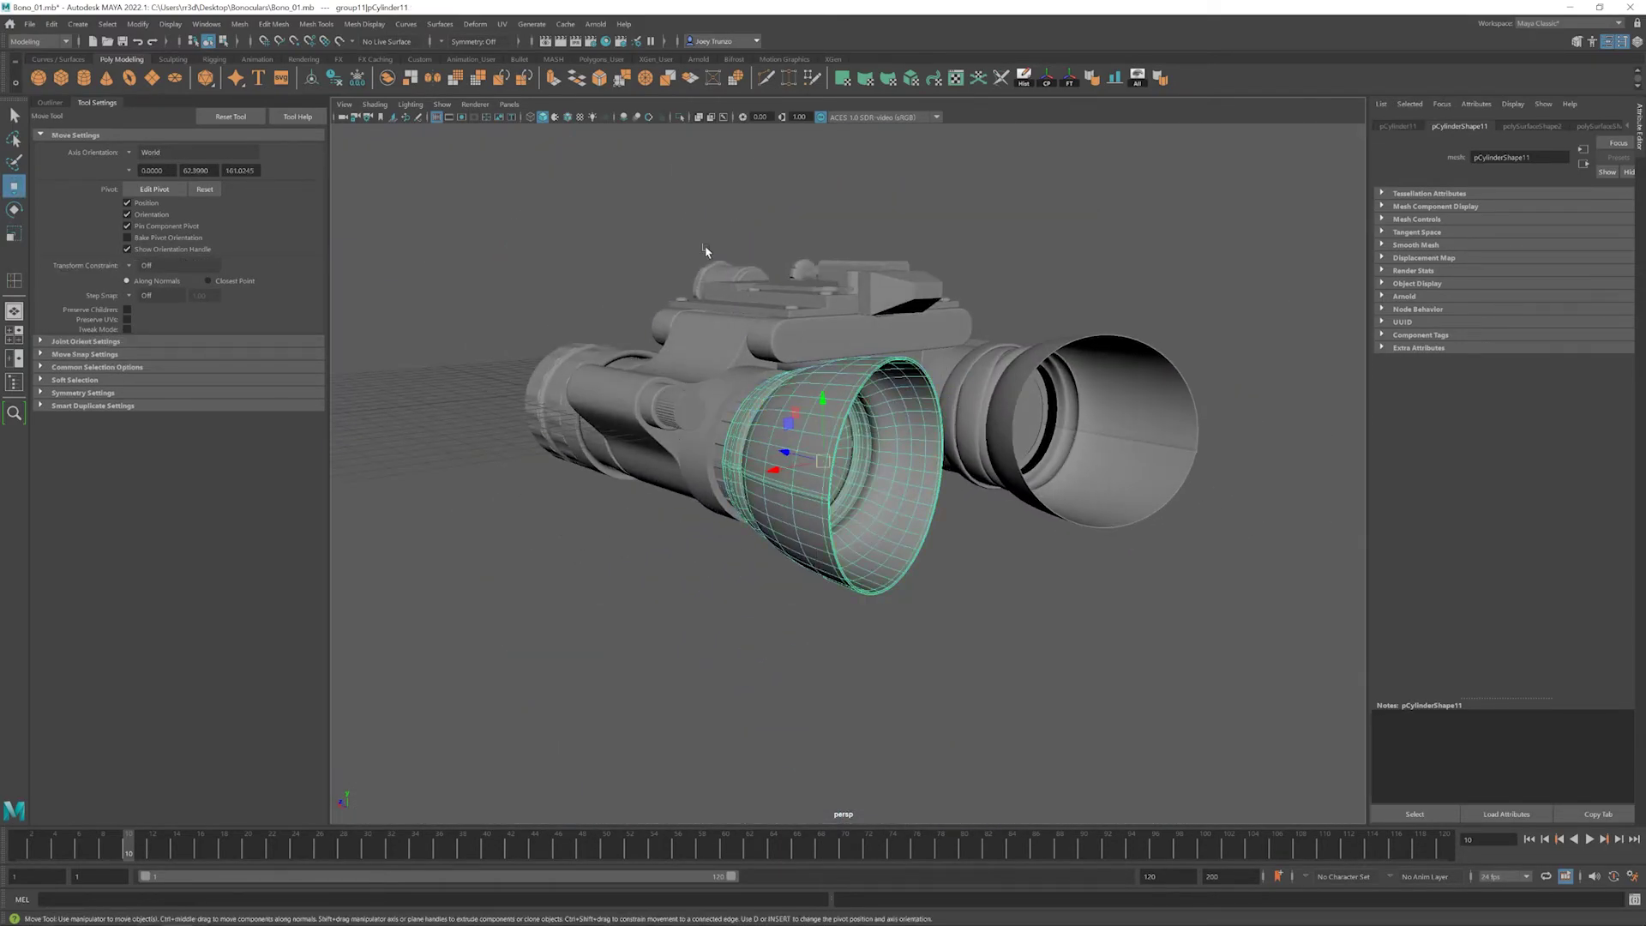
# - Isolate the eyecup, rescale its inner opening's border edges, and bring back the full model to check the fit over the lens
pyautogui.keyDown('alt'); pyautogui.moveTo(705, 251); pyautogui.dragTo(944, 472); pyautogui.keyUp('alt')
pyautogui.hotkey('ctrl', '1')
pyautogui.scroll(5, 1238, 638)
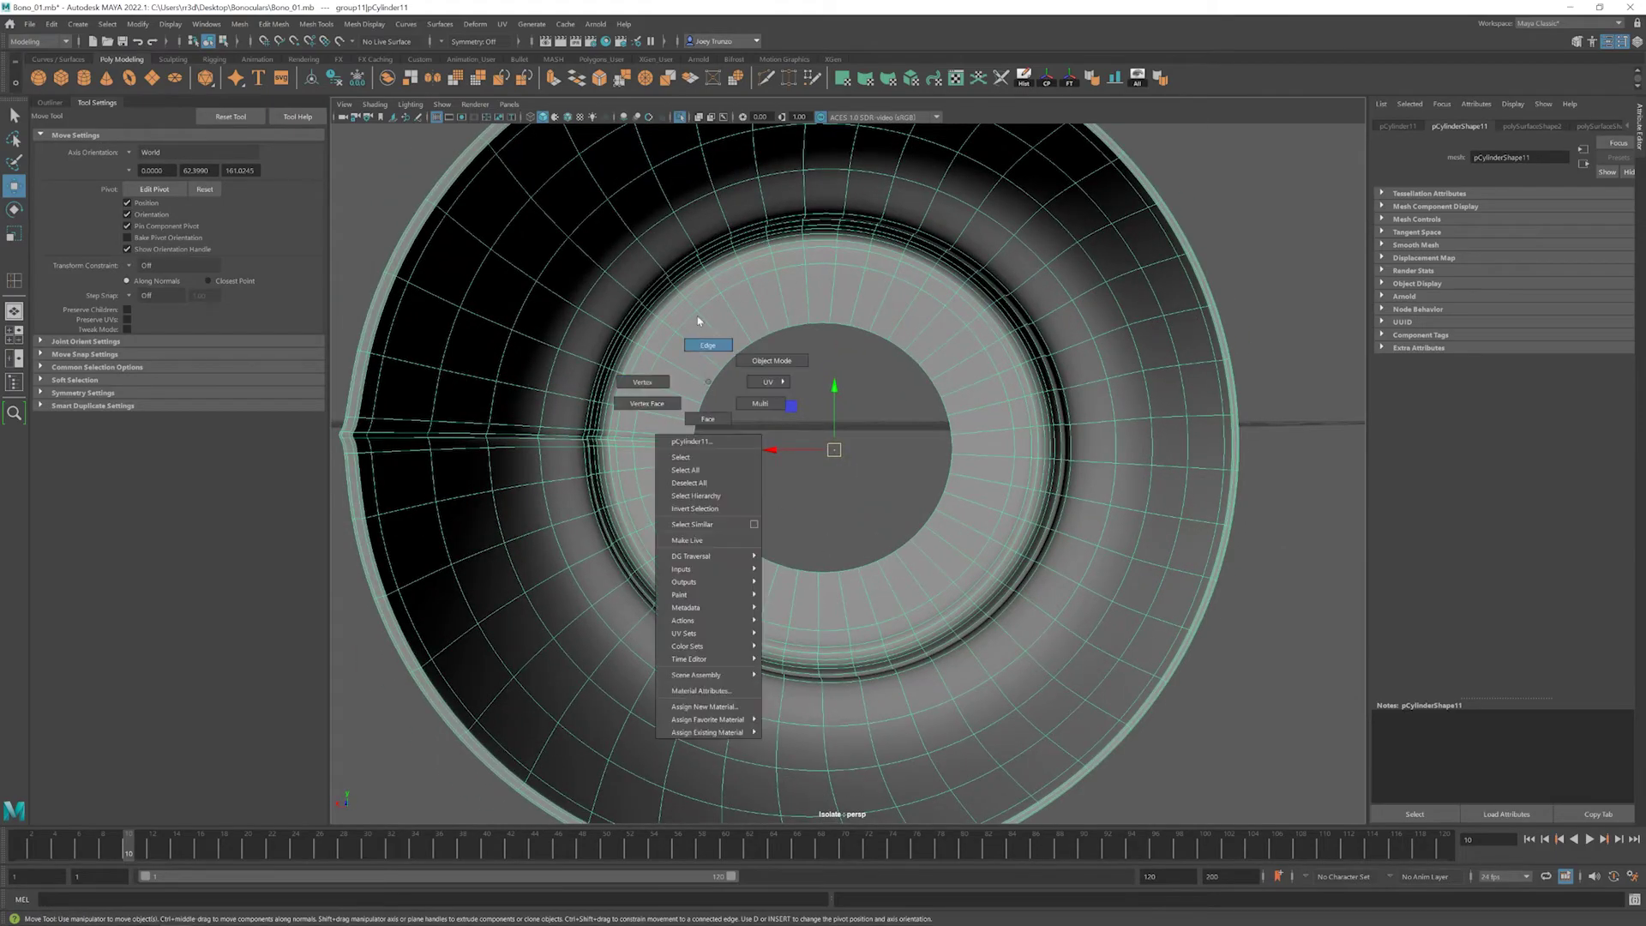
pyautogui.moveTo(698, 321); pyautogui.dragTo(698, 321, button='right')
pyautogui.doubleClick(824, 449)
pyautogui.press('r')
pyautogui.keyDown('alt'); pyautogui.moveTo(823, 455); pyautogui.dragTo(1012, 549); pyautogui.keyUp('alt')
pyautogui.click(1036, 570)
pyautogui.press('w')
pyautogui.click(682, 116)
pyautogui.click(941, 577)
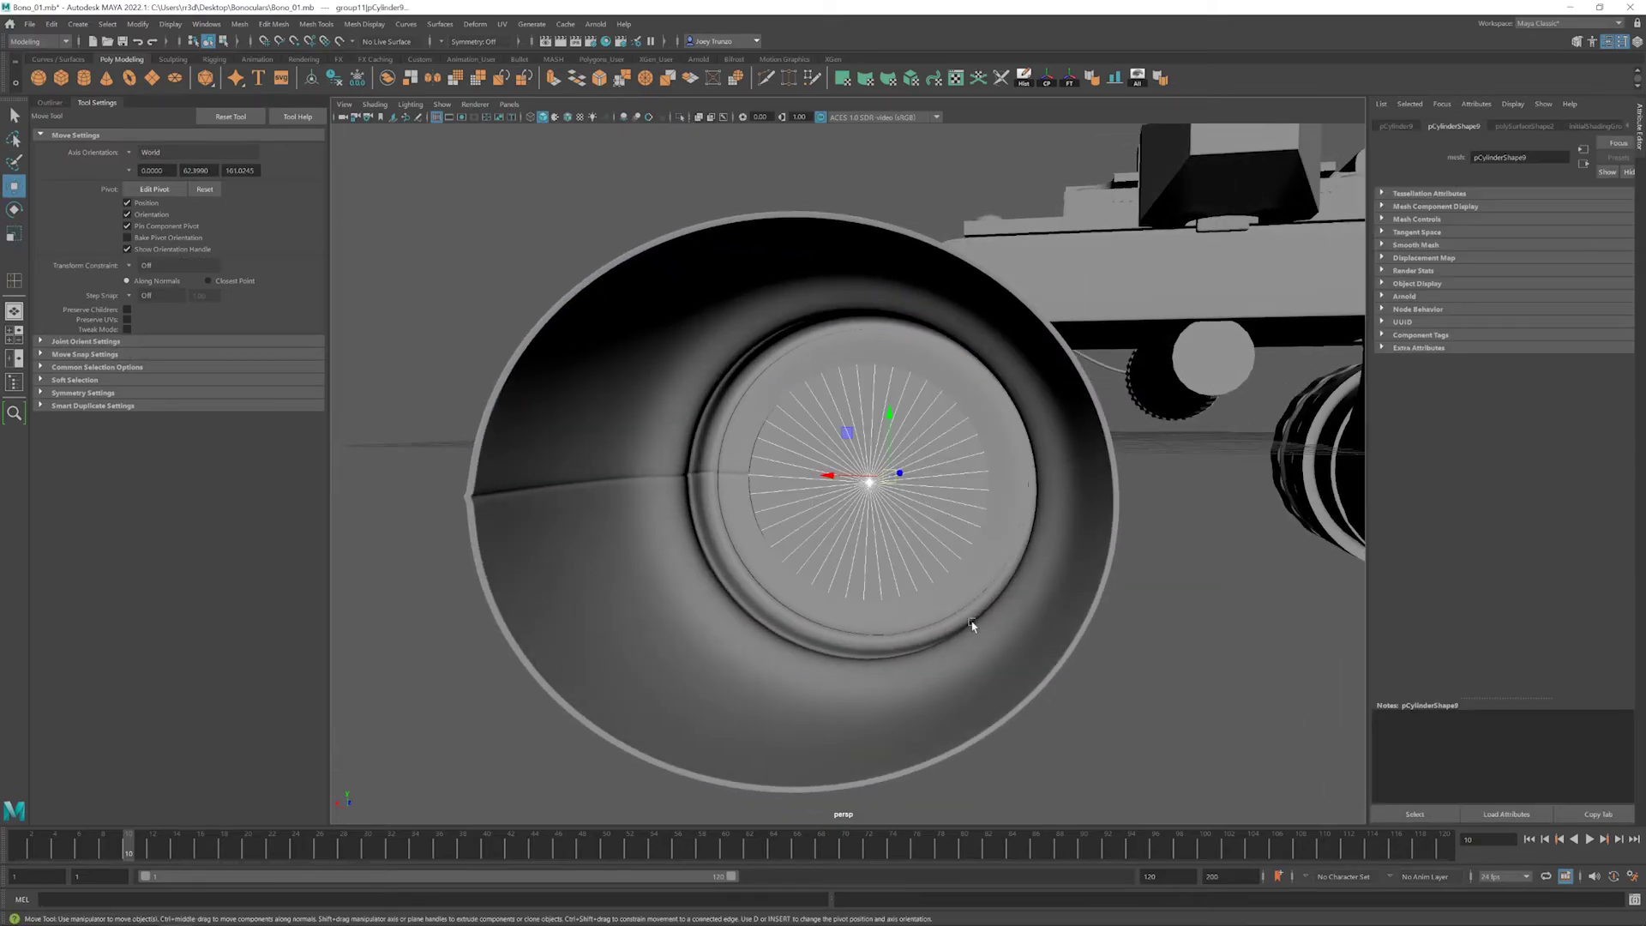
pyautogui.keyDown('alt'); pyautogui.moveTo(974, 632); pyautogui.dragTo(910, 560); pyautogui.keyUp('alt')
pyautogui.click(793, 581)
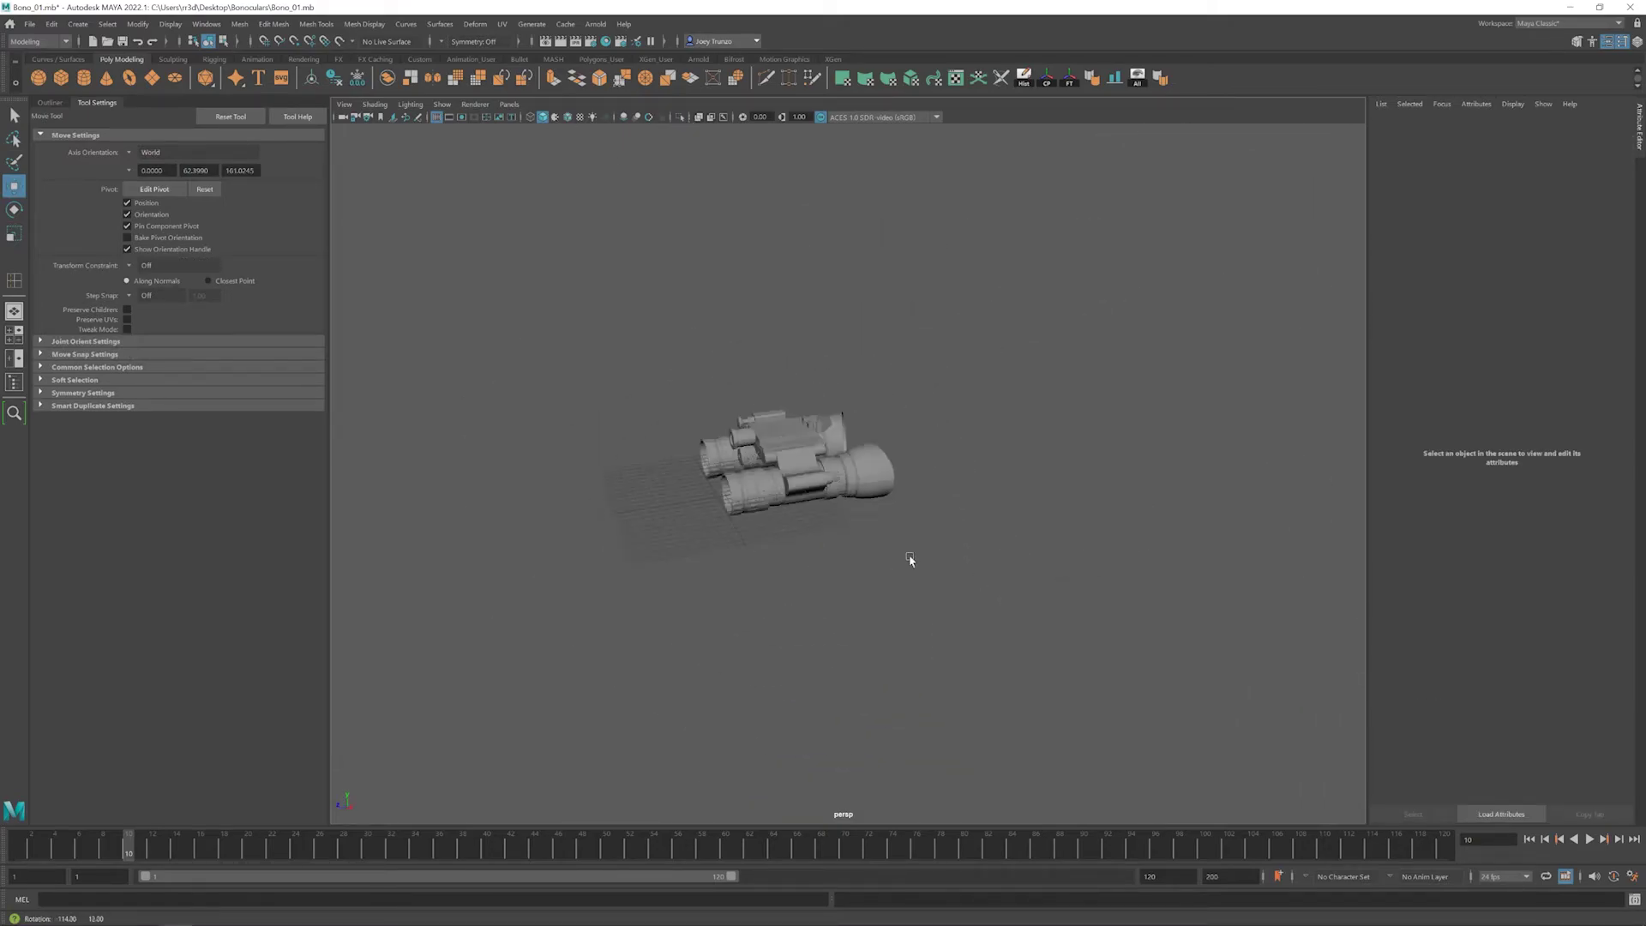
# - Create a cylinder, rotate it to lie lengthwise along the device, and scale it into a slim hinge pin
pyautogui.keyDown('alt'); pyautogui.moveTo(872, 533); pyautogui.dragTo(863, 577, button='right'); pyautogui.keyUp('alt')
pyautogui.keyDown('alt'); pyautogui.moveTo(863, 577); pyautogui.dragTo(772, 651); pyautogui.keyUp('alt')
pyautogui.click(698, 785)
pyautogui.keyDown('alt'); pyautogui.moveTo(699, 785); pyautogui.dragTo(772, 519, button='right'); pyautogui.keyUp('alt')
pyautogui.press('e')
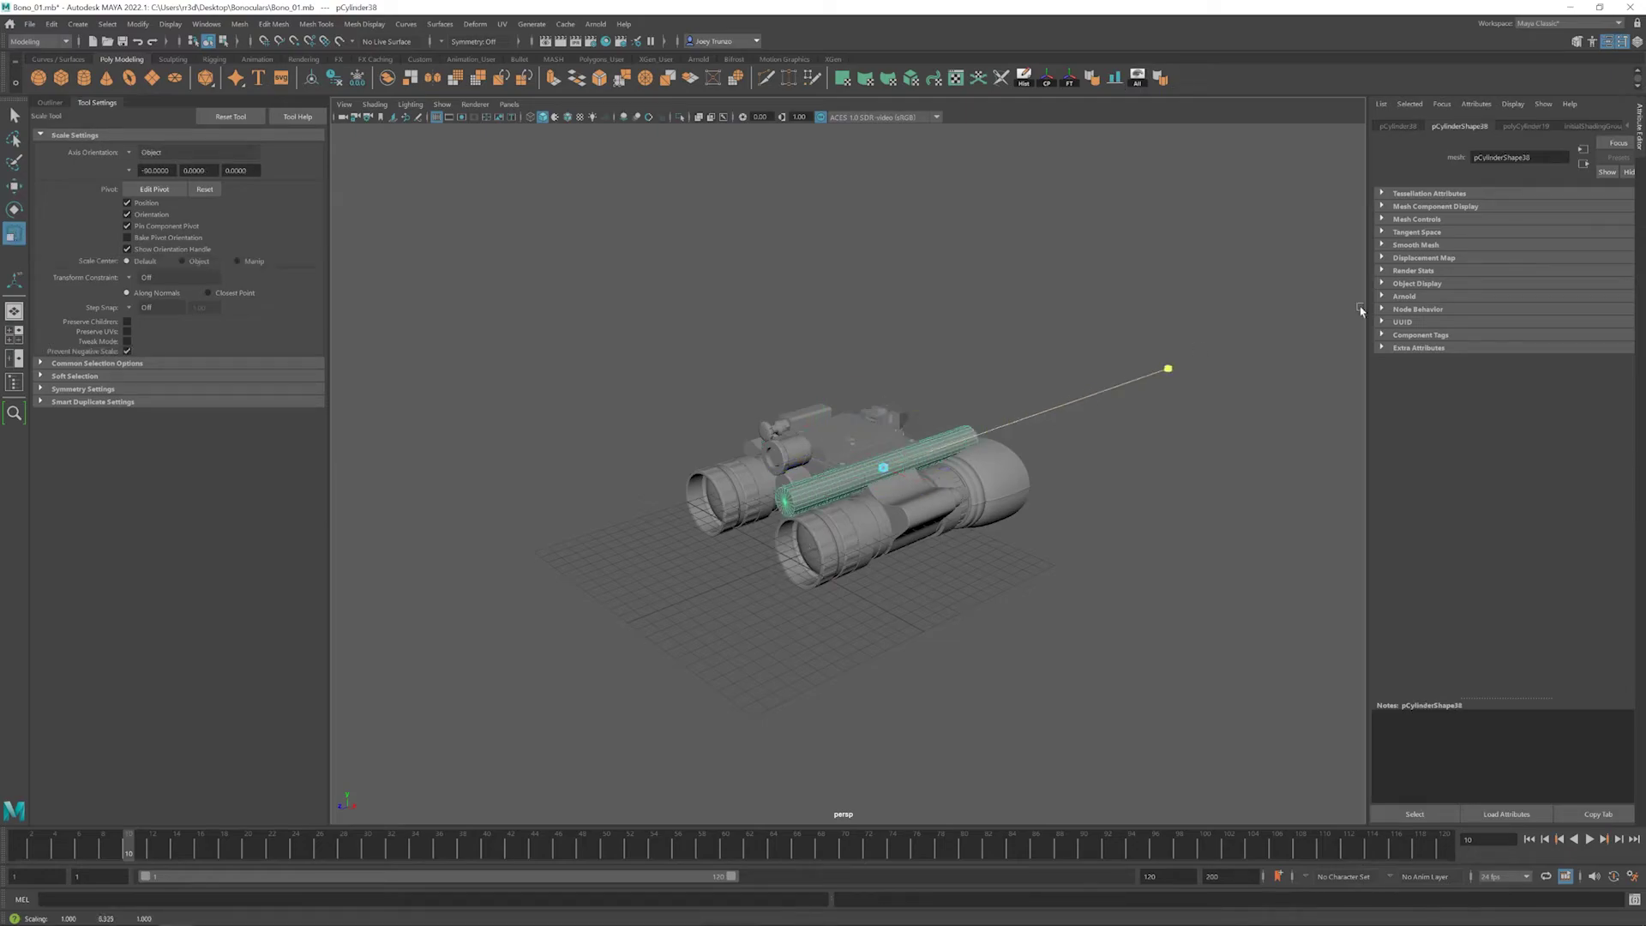
pyautogui.keyDown('alt'); pyautogui.moveTo(786, 480); pyautogui.dragTo(1082, 427, button='right'); pyautogui.keyUp('alt')
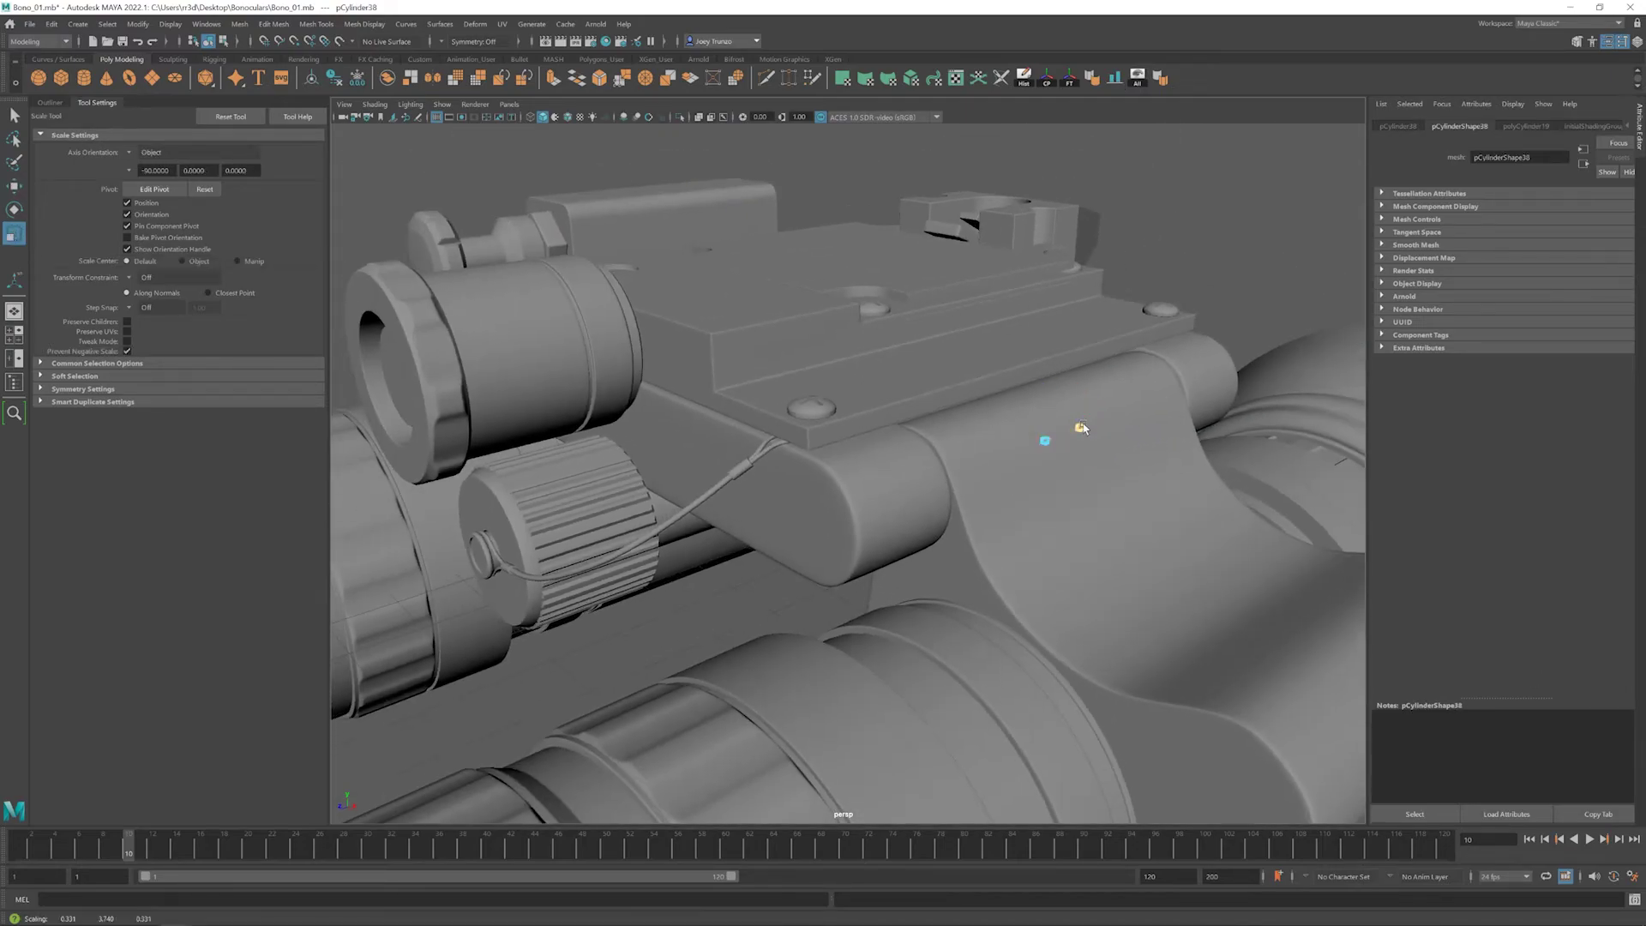
pyautogui.click(1286, 215)
# - Fit the pin through the hinge barrel at the end of the bridge, checking its front end
pyautogui.press('f')
pyautogui.keyDown('alt'); pyautogui.moveTo(857, 428); pyautogui.dragTo(841, 481); pyautogui.keyUp('alt')
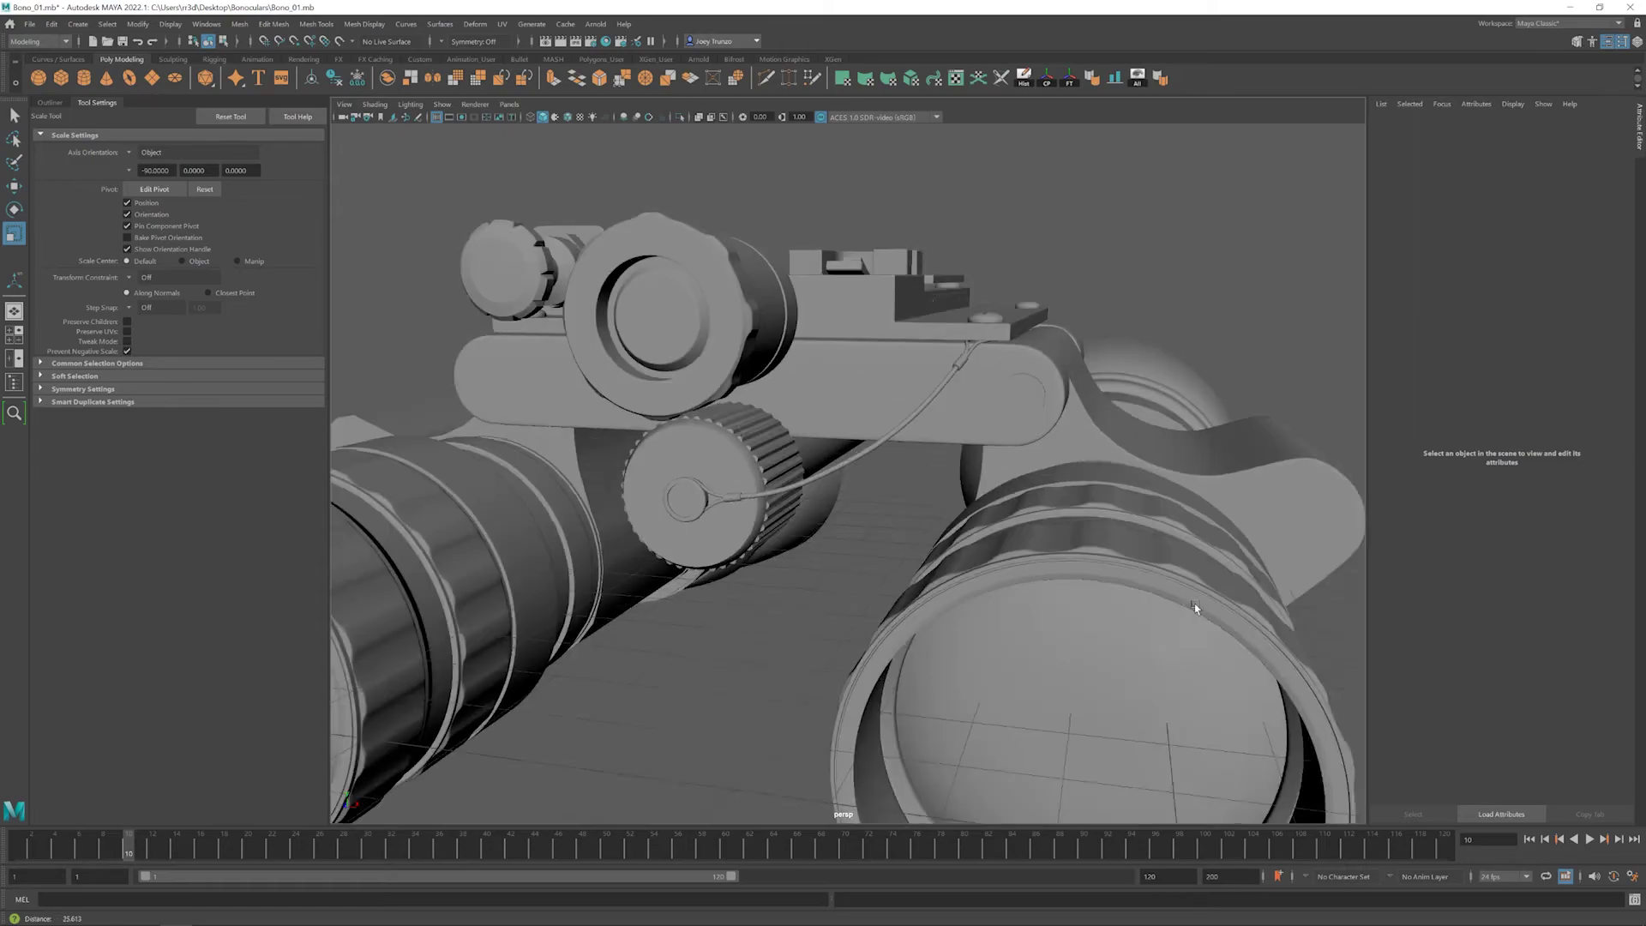
pyautogui.keyDown('alt'); pyautogui.moveTo(840, 480); pyautogui.dragTo(823, 513, button='right'); pyautogui.keyUp('alt')
pyautogui.keyDown('alt'); pyautogui.moveTo(823, 512); pyautogui.dragTo(746, 526); pyautogui.keyUp('alt')
pyautogui.click(897, 425)
pyautogui.press('w')
pyautogui.click(1243, 257)
pyautogui.press('f')
pyautogui.click(836, 489)
# - Bevel the rim edges of the hinge pin's end
pyautogui.keyDown('alt'); pyautogui.moveTo(746, 525); pyautogui.dragTo(831, 469, button='right'); pyautogui.keyUp('alt')
pyautogui.doubleClick(832, 469)
pyautogui.press('f')
pyautogui.keyDown('alt'); pyautogui.moveTo(882, 471); pyautogui.dragTo(814, 454); pyautogui.keyUp('alt')
pyautogui.keyDown('alt'); pyautogui.moveTo(815, 455); pyautogui.dragTo(745, 437, button='right'); pyautogui.keyUp('alt')
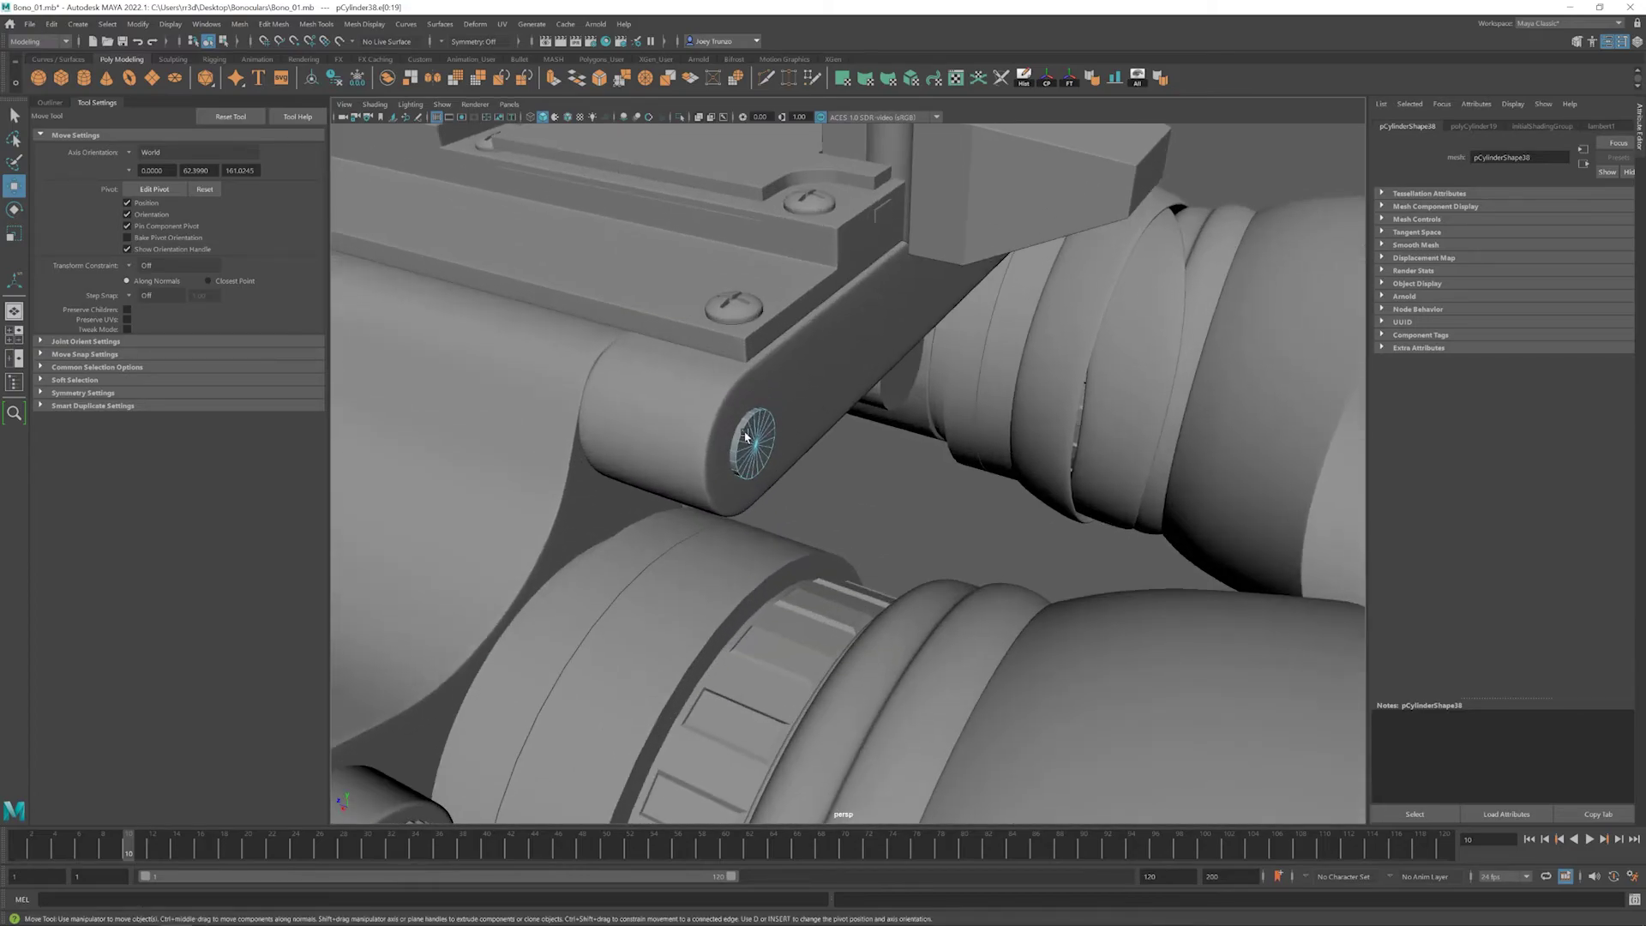
pyautogui.click(274, 24)
pyautogui.click(305, 76)
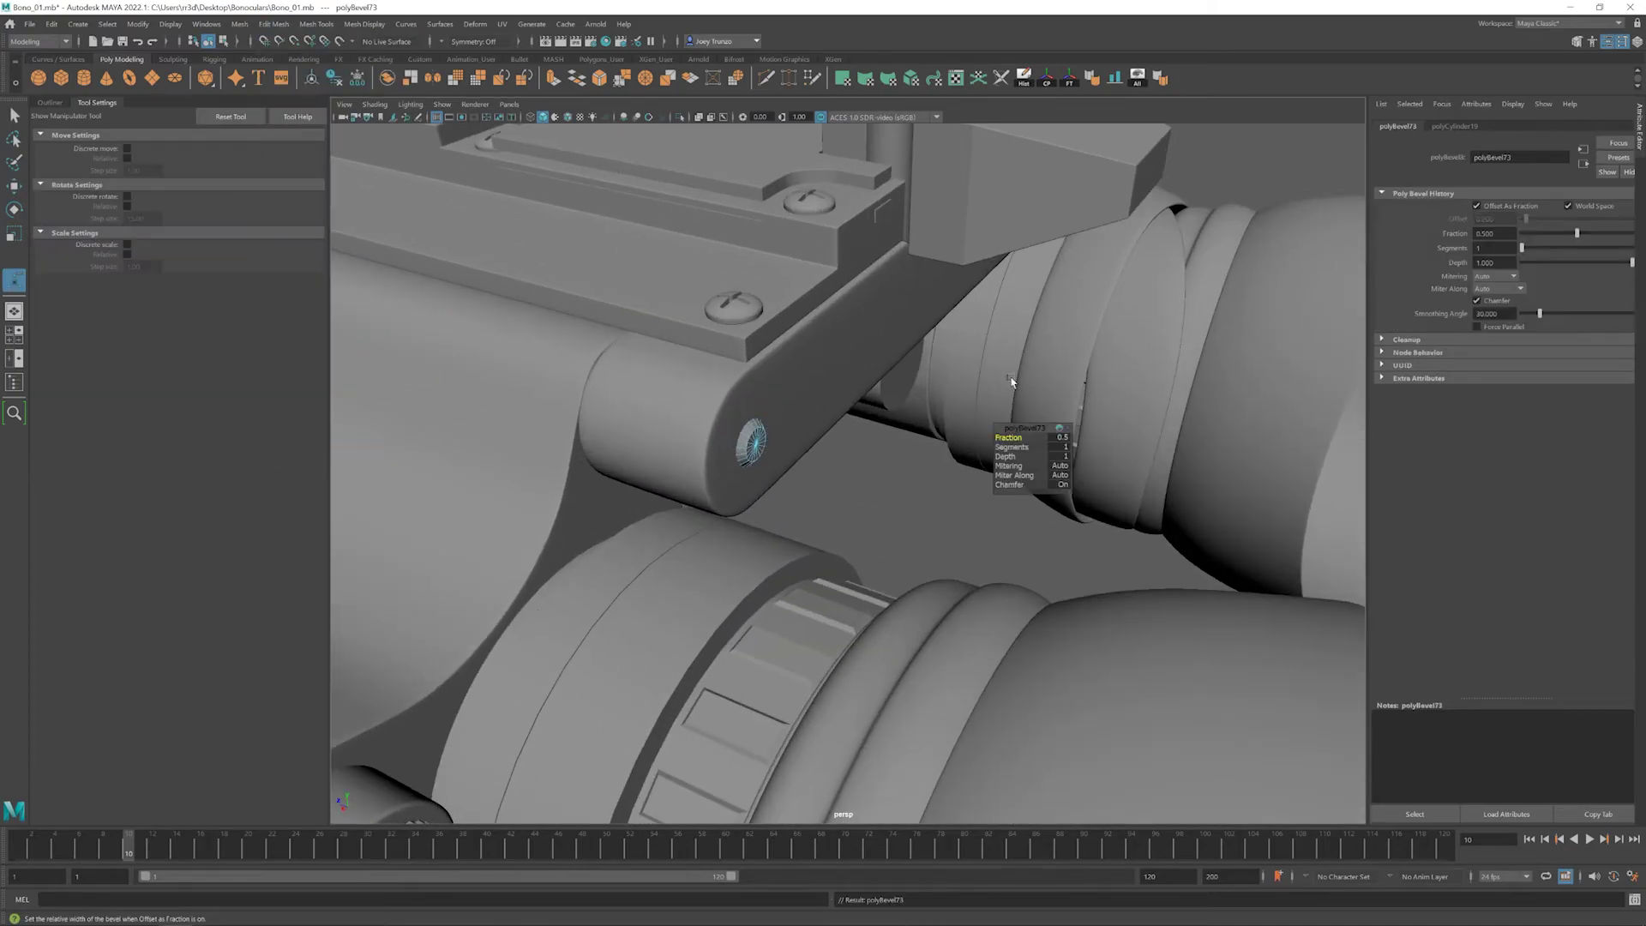
# - Return the beveled pin to object selection and scale its length so its end caps sit slightly proud of the hinge arm
pyautogui.keyDown('alt'); pyautogui.moveTo(849, 463); pyautogui.dragTo(402, 426); pyautogui.keyUp('alt')
pyautogui.press('w')
pyautogui.press('r')
pyautogui.press('F8')
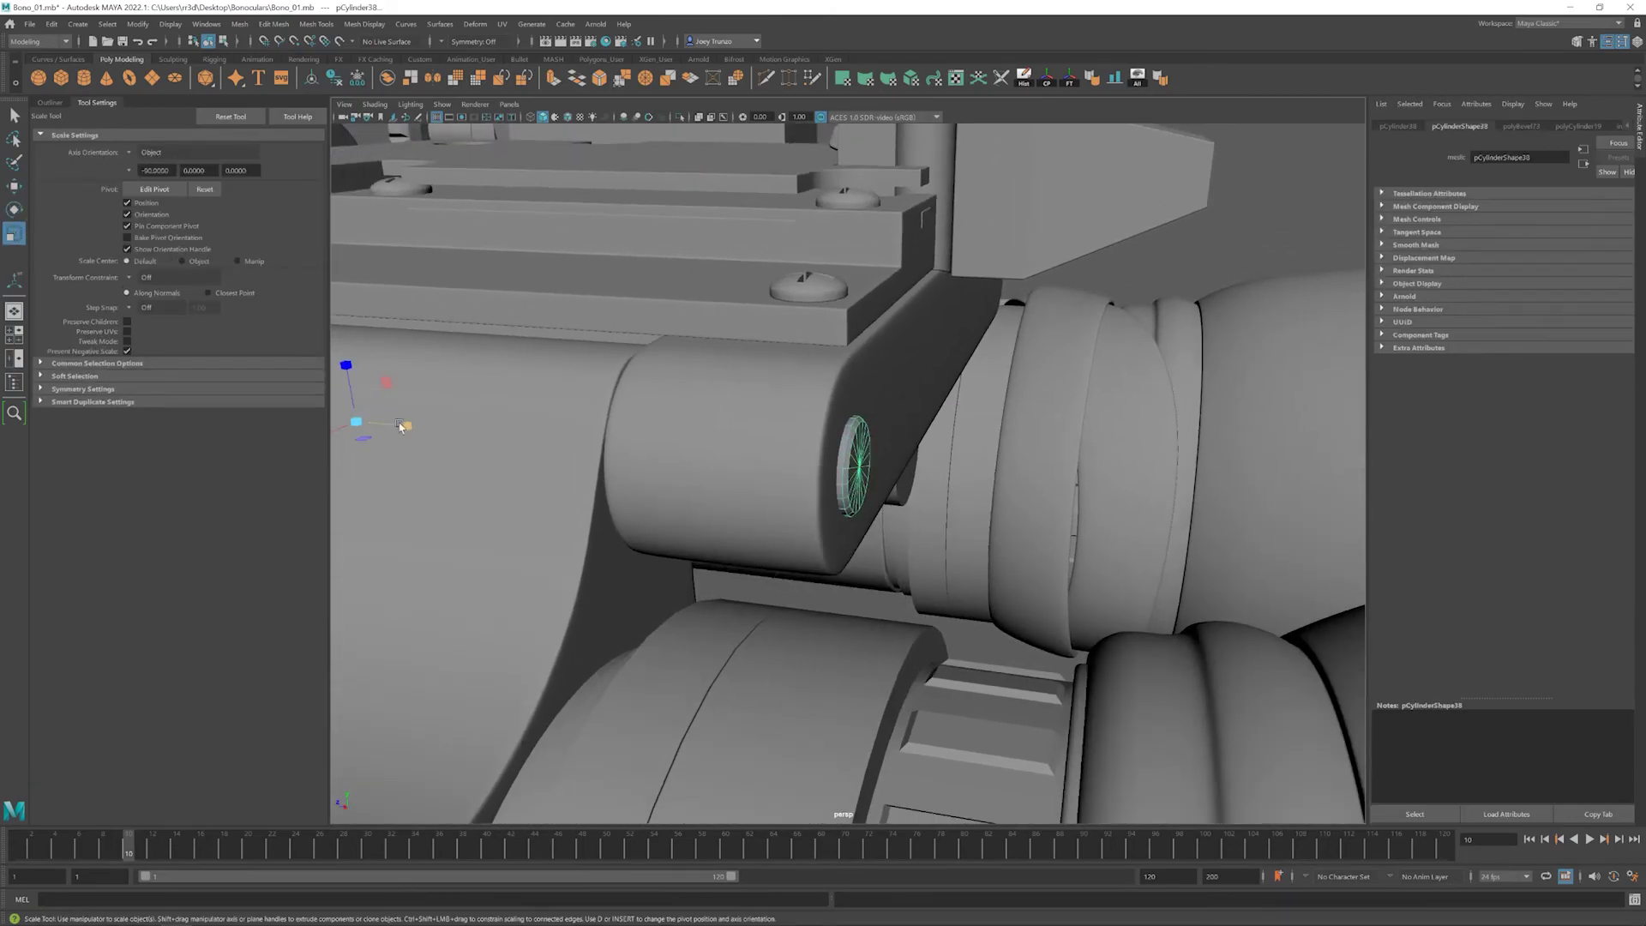
pyautogui.keyDown('alt'); pyautogui.moveTo(878, 463); pyautogui.dragTo(698, 471); pyautogui.keyUp('alt')
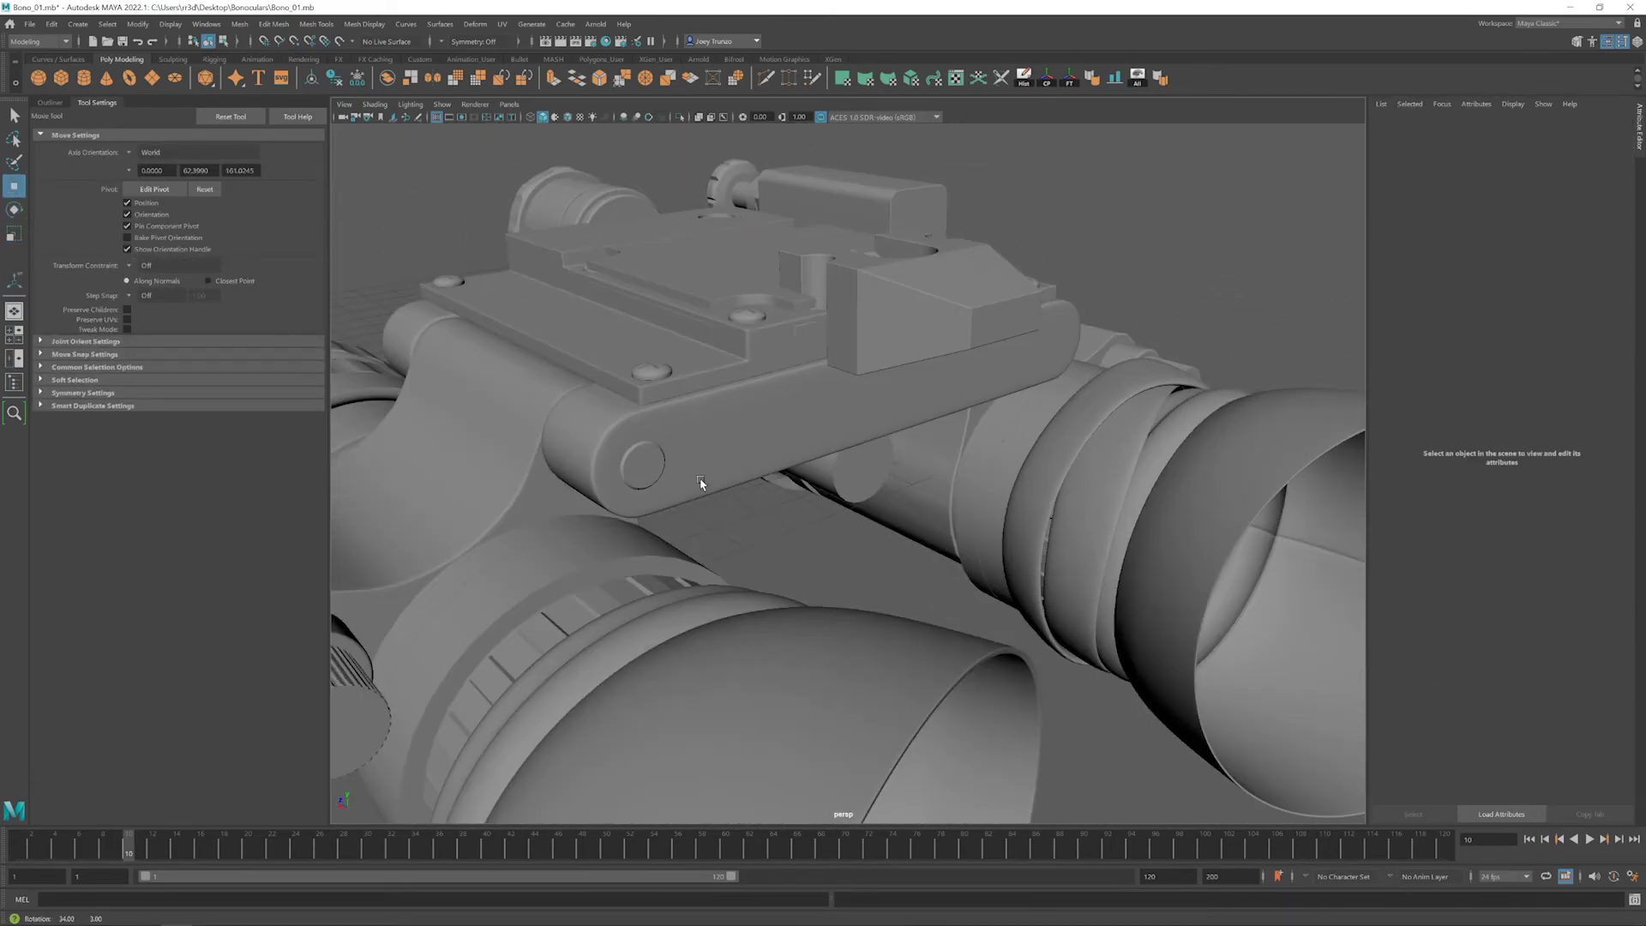
# - Bevel the rim edge loop at the other end of the hinge pin and return the pin to object selection
pyautogui.keyDown('alt'); pyautogui.moveTo(698, 471); pyautogui.dragTo(835, 568, button='right'); pyautogui.keyUp('alt')
pyautogui.click(836, 568)
pyautogui.moveTo(761, 470); pyautogui.dragTo(761, 446, button='right')
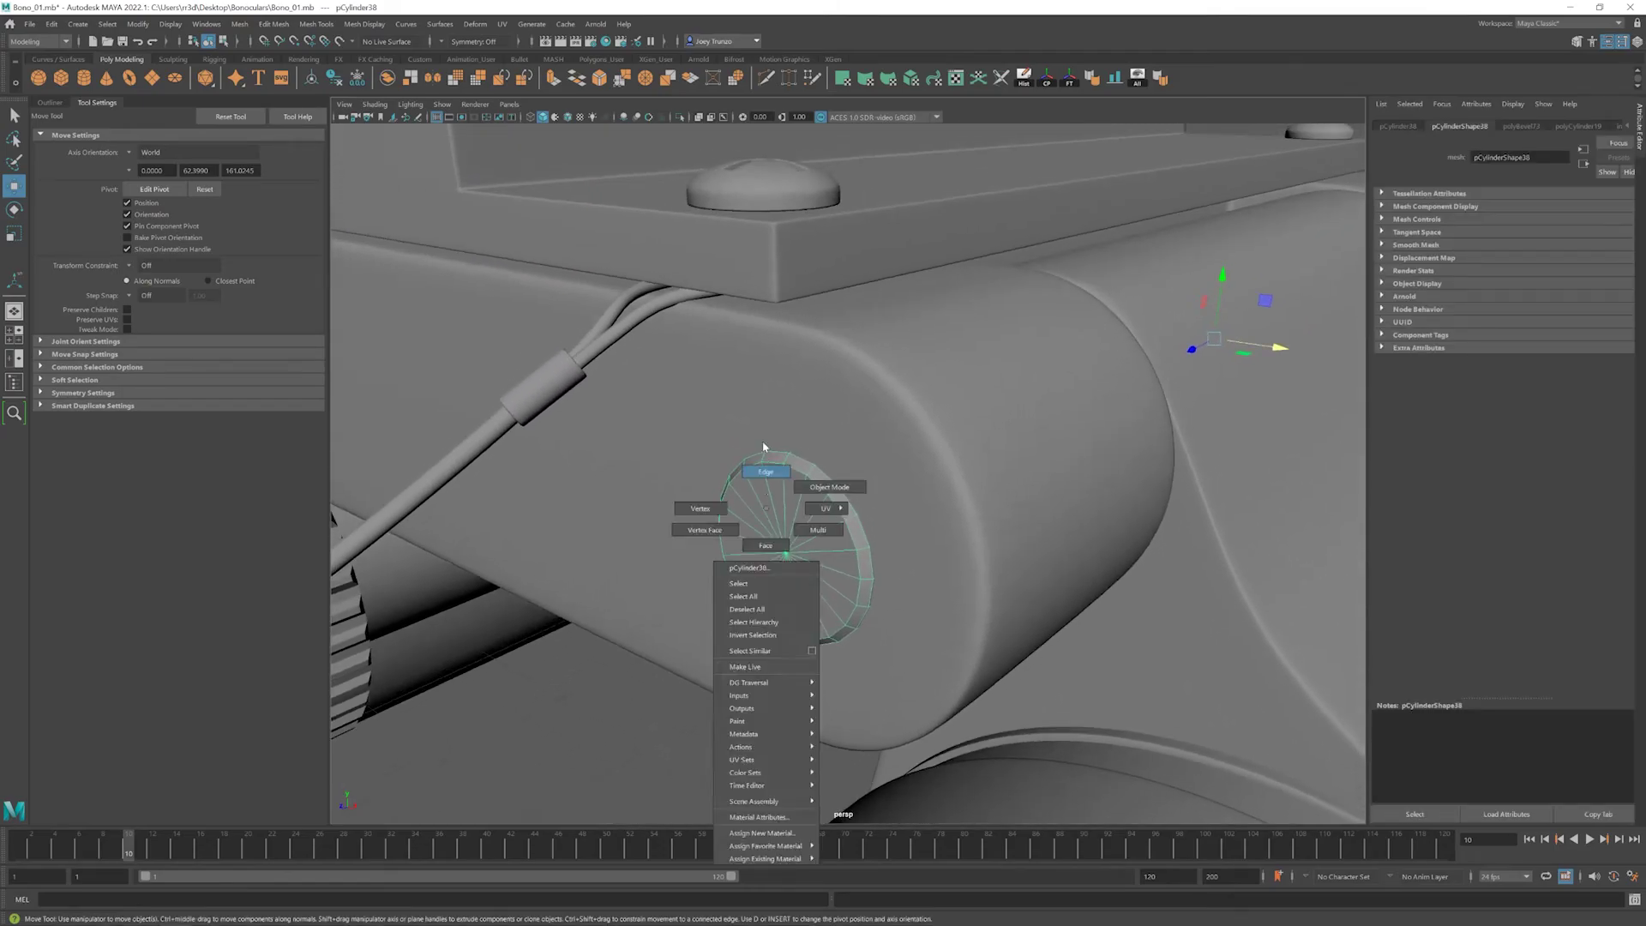
pyautogui.click(846, 570)
pyautogui.keyDown('alt'); pyautogui.moveTo(846, 570); pyautogui.dragTo(919, 496); pyautogui.keyUp('alt')
pyautogui.keyDown('alt'); pyautogui.moveTo(920, 495); pyautogui.dragTo(984, 599, button='right'); pyautogui.keyUp('alt')
pyautogui.keyDown('alt'); pyautogui.moveTo(984, 600); pyautogui.dragTo(682, 467); pyautogui.keyUp('alt')
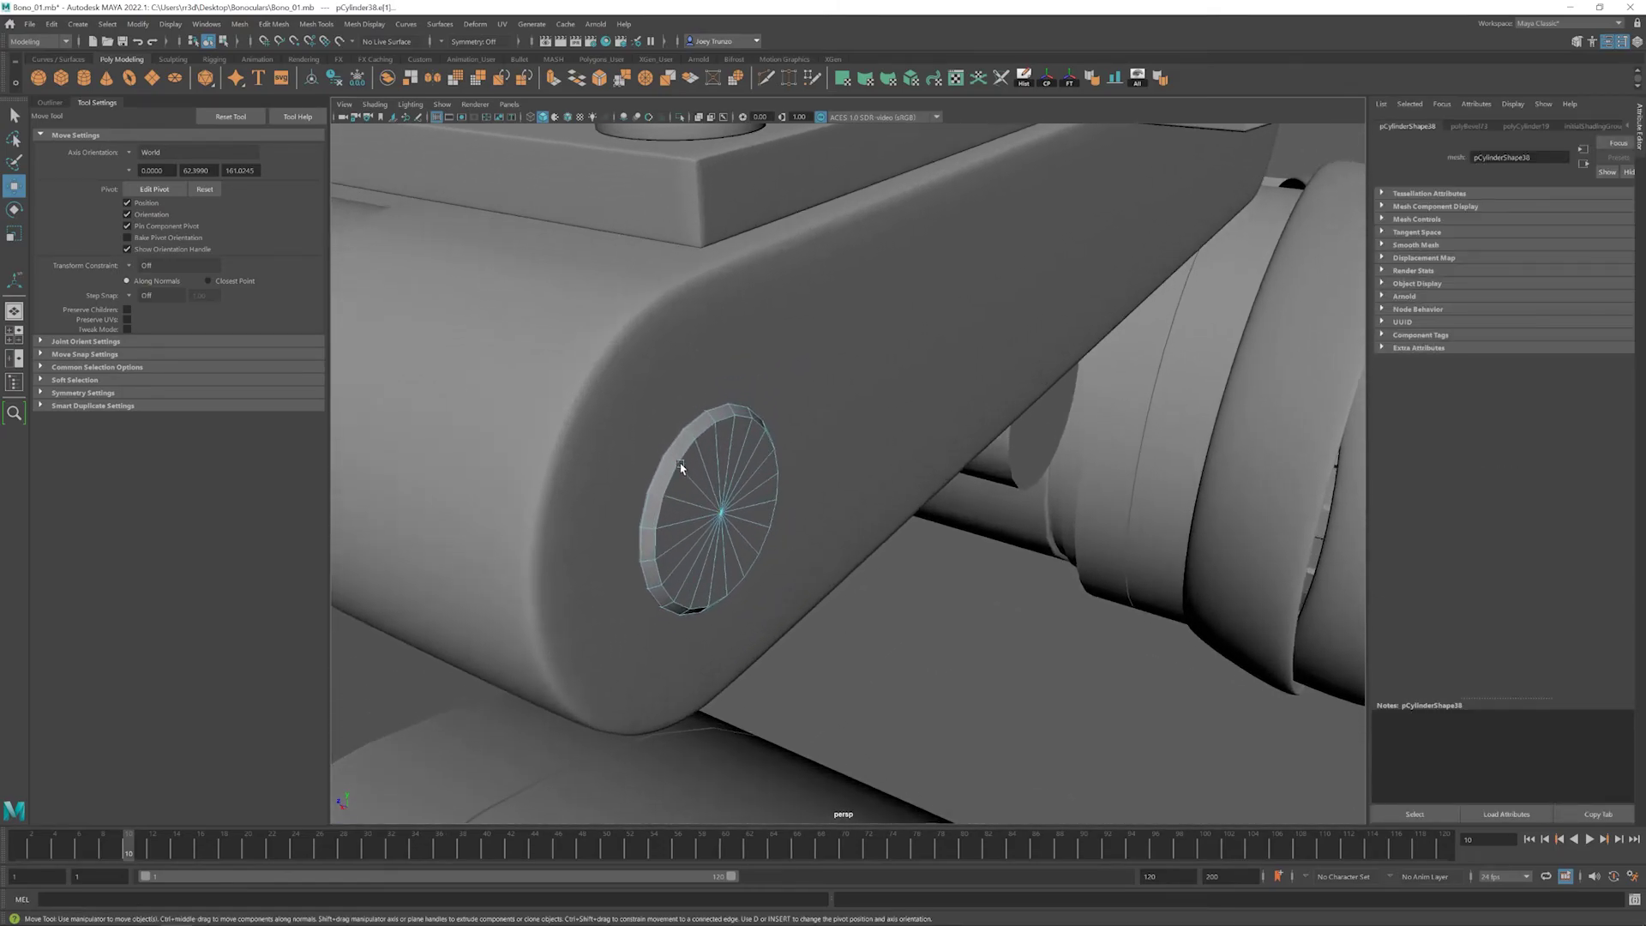
pyautogui.click(273, 23)
pyautogui.click(291, 60)
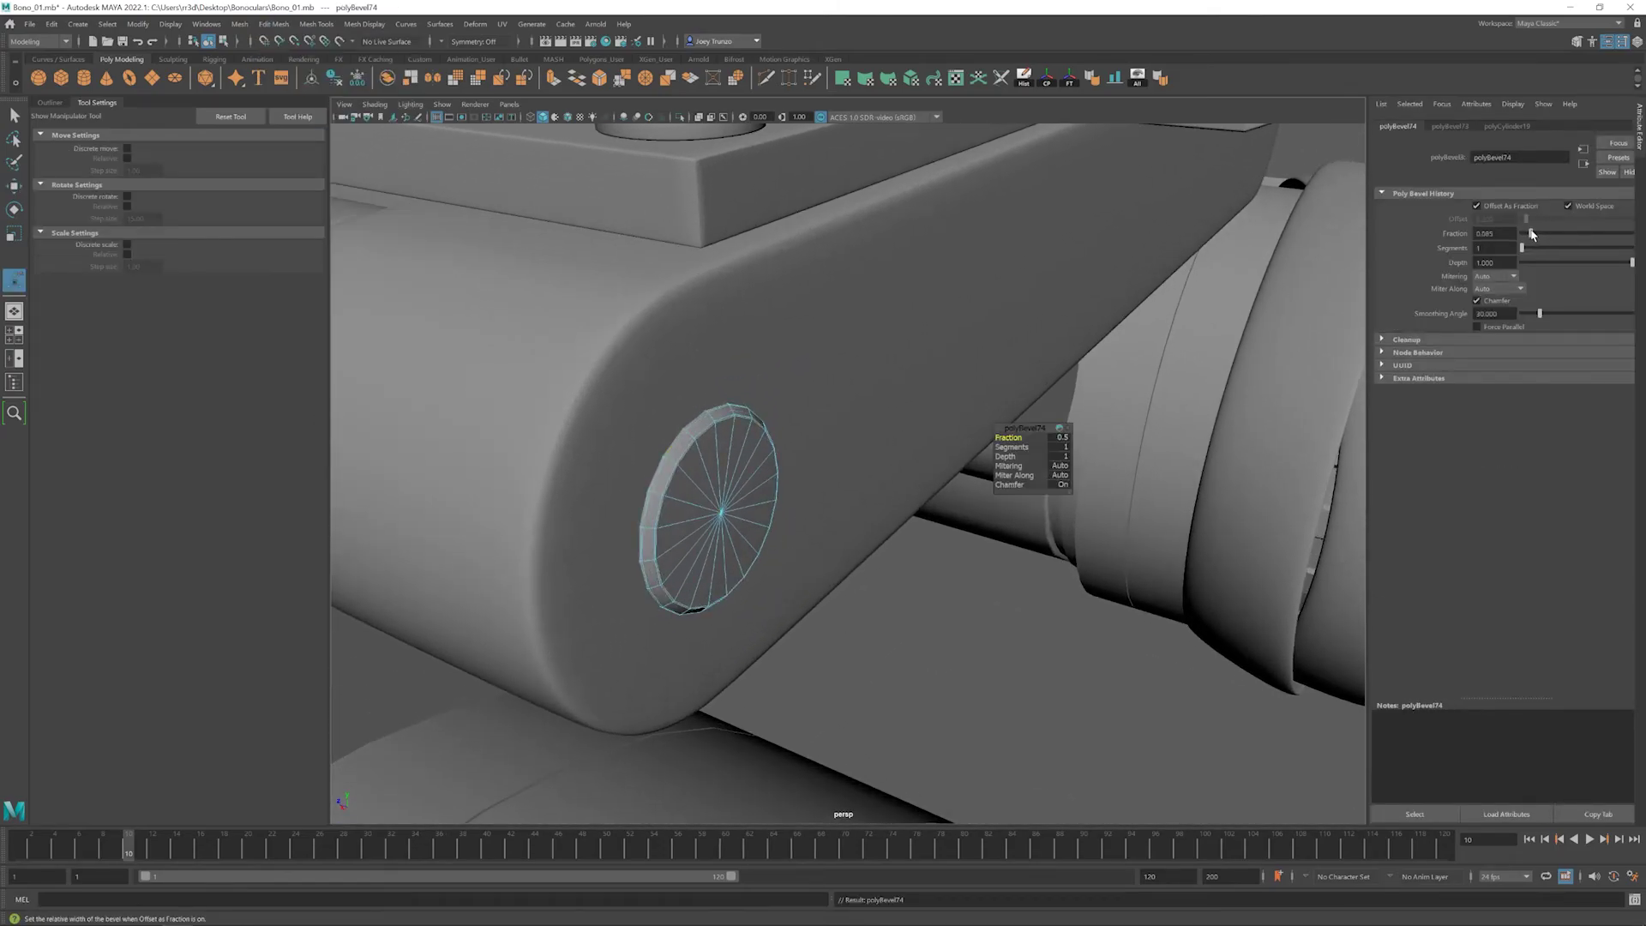
pyautogui.keyDown('alt'); pyautogui.moveTo(986, 480); pyautogui.dragTo(1065, 495); pyautogui.keyUp('alt')
pyautogui.press('w')
pyautogui.keyDown('alt'); pyautogui.moveTo(1176, 455); pyautogui.dragTo(1095, 661, button='right'); pyautogui.keyUp('alt')
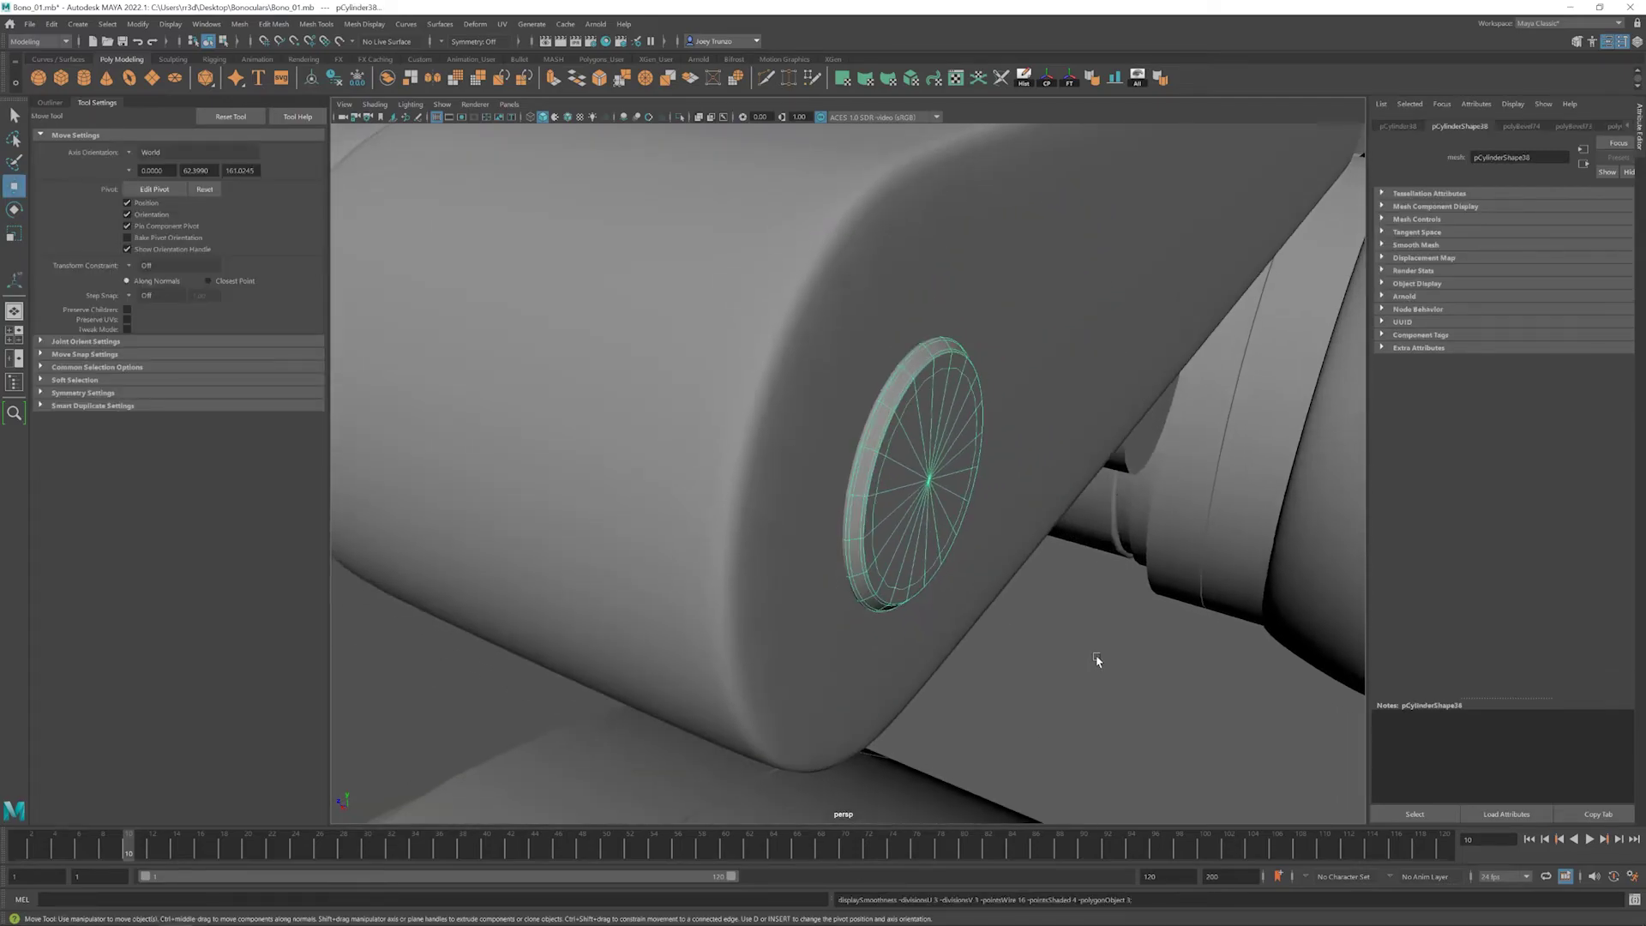
# - Isolate the flat cover plate with the notched corners on top of the bridge and open the Insert Edge Loop settings
pyautogui.keyDown('alt'); pyautogui.moveTo(1095, 661); pyautogui.dragTo(1106, 283); pyautogui.keyUp('alt')
pyautogui.scroll(-6, 793, 536)
pyautogui.scroll(4, 1040, 485)
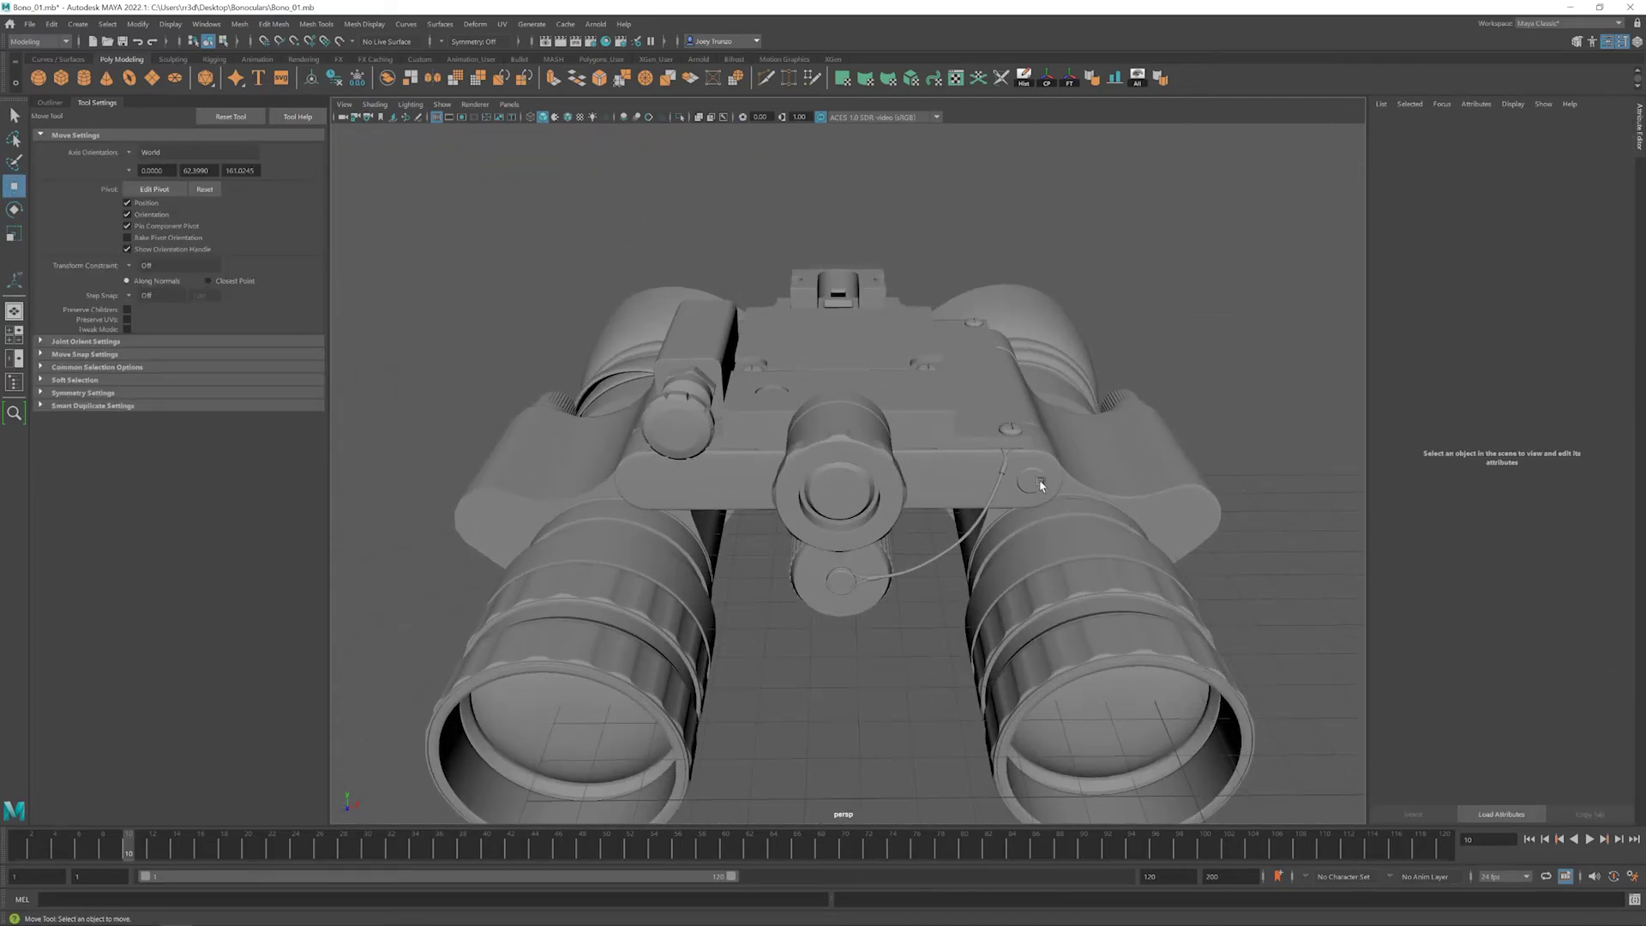
pyautogui.click(1039, 486)
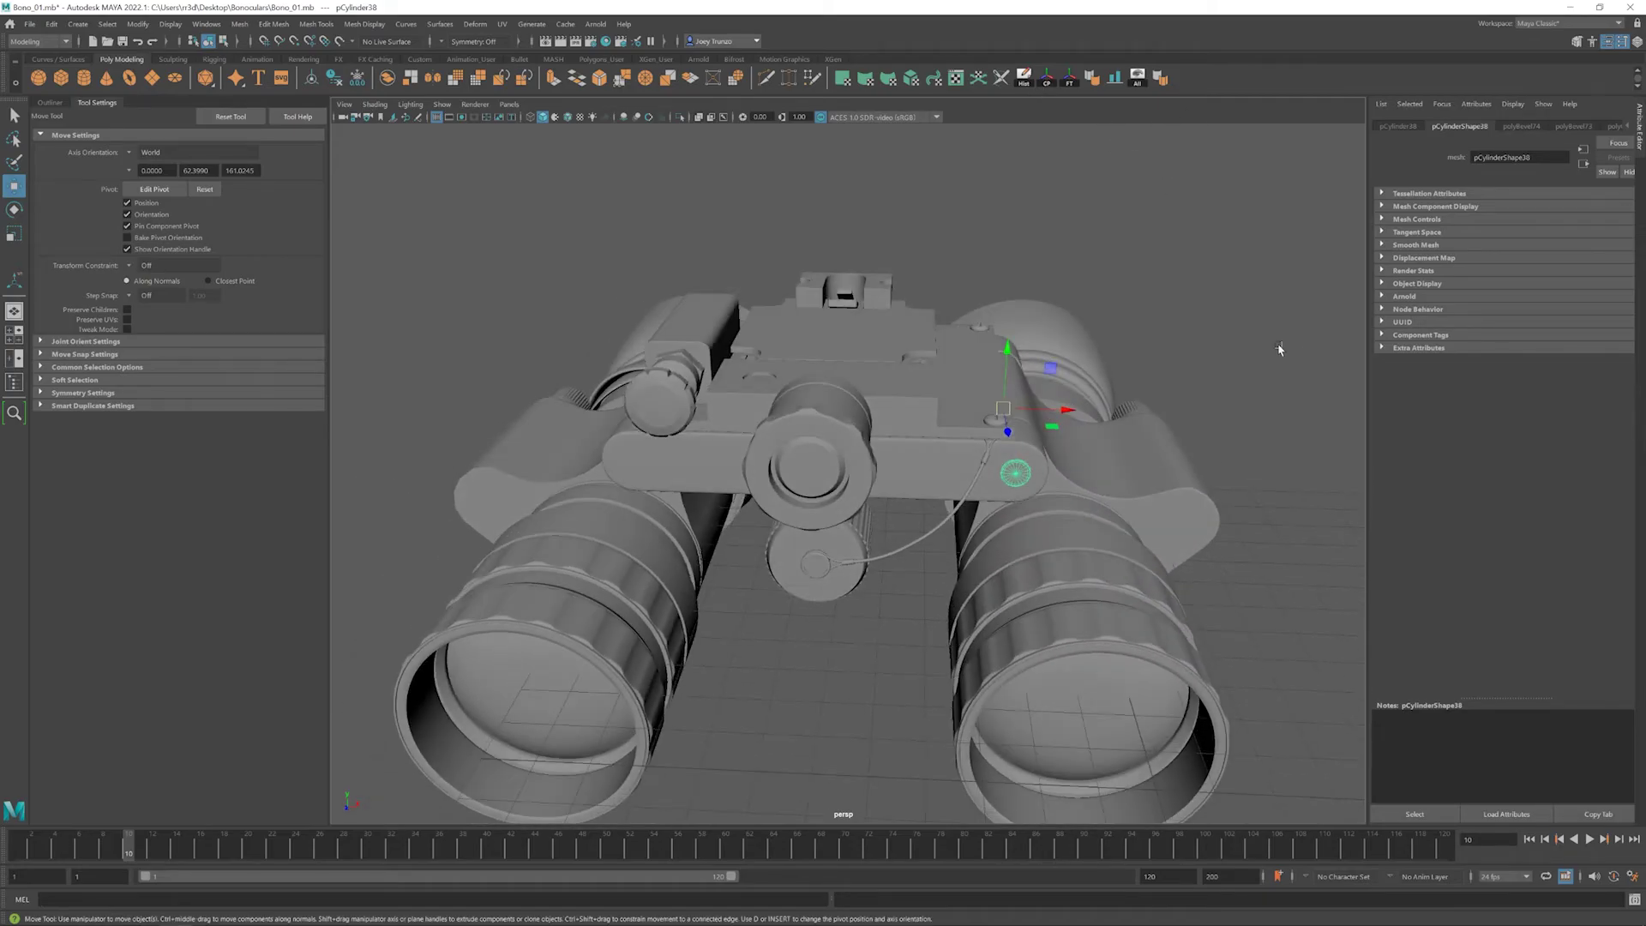
pyautogui.click(844, 341)
pyautogui.press('f')
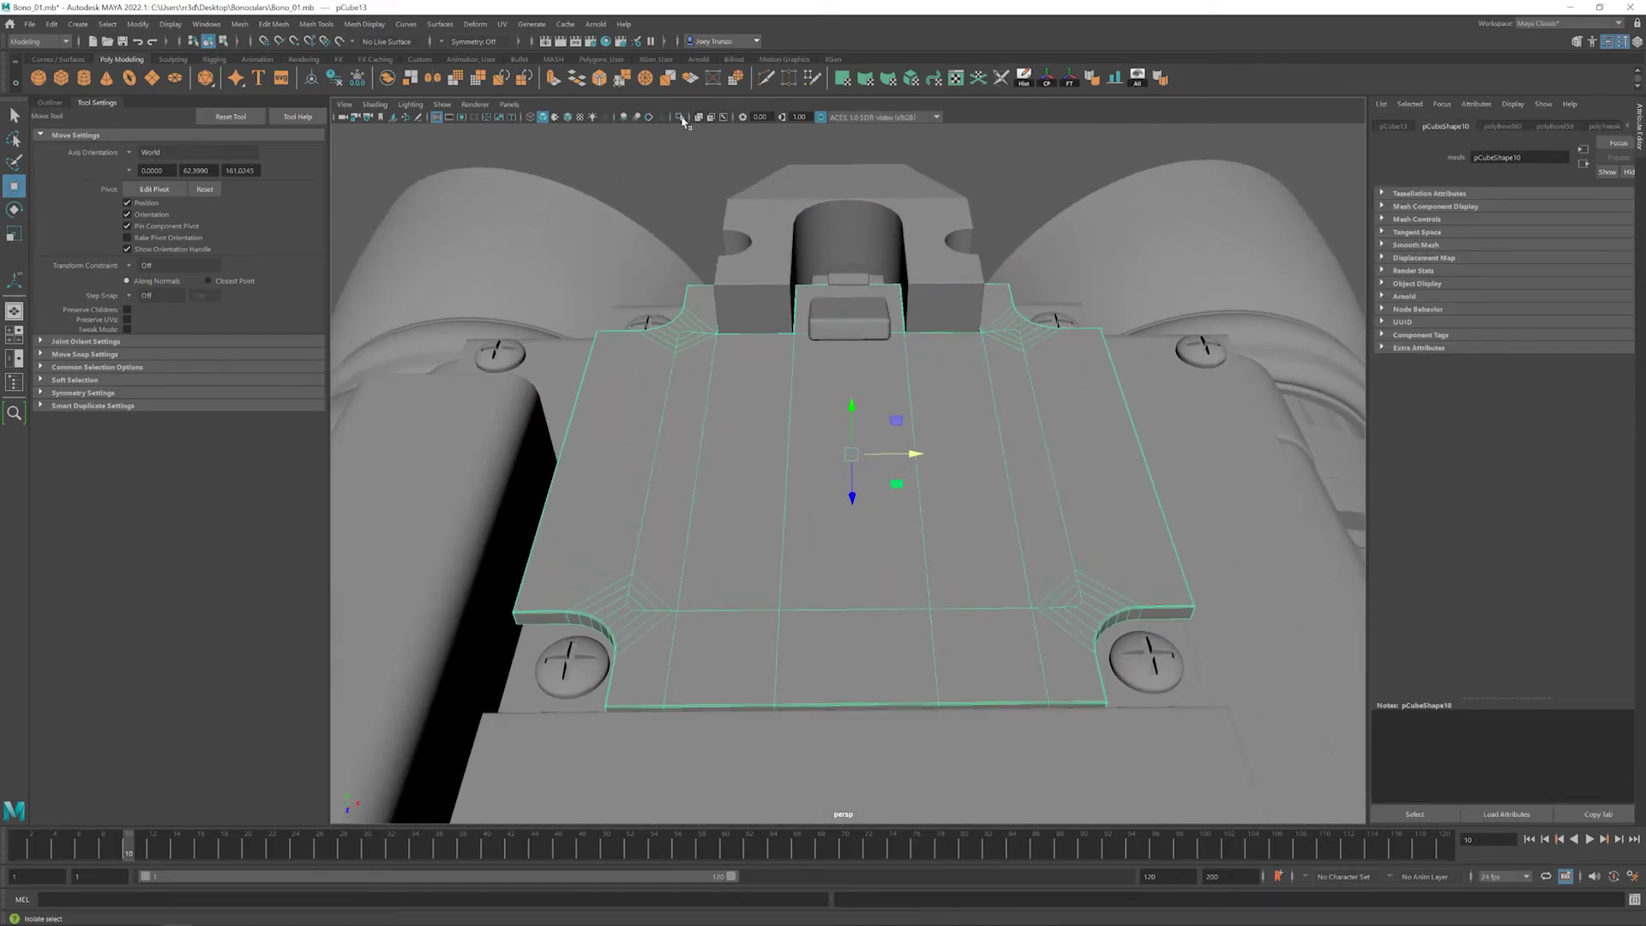
pyautogui.click(680, 118)
pyautogui.click(423, 127)
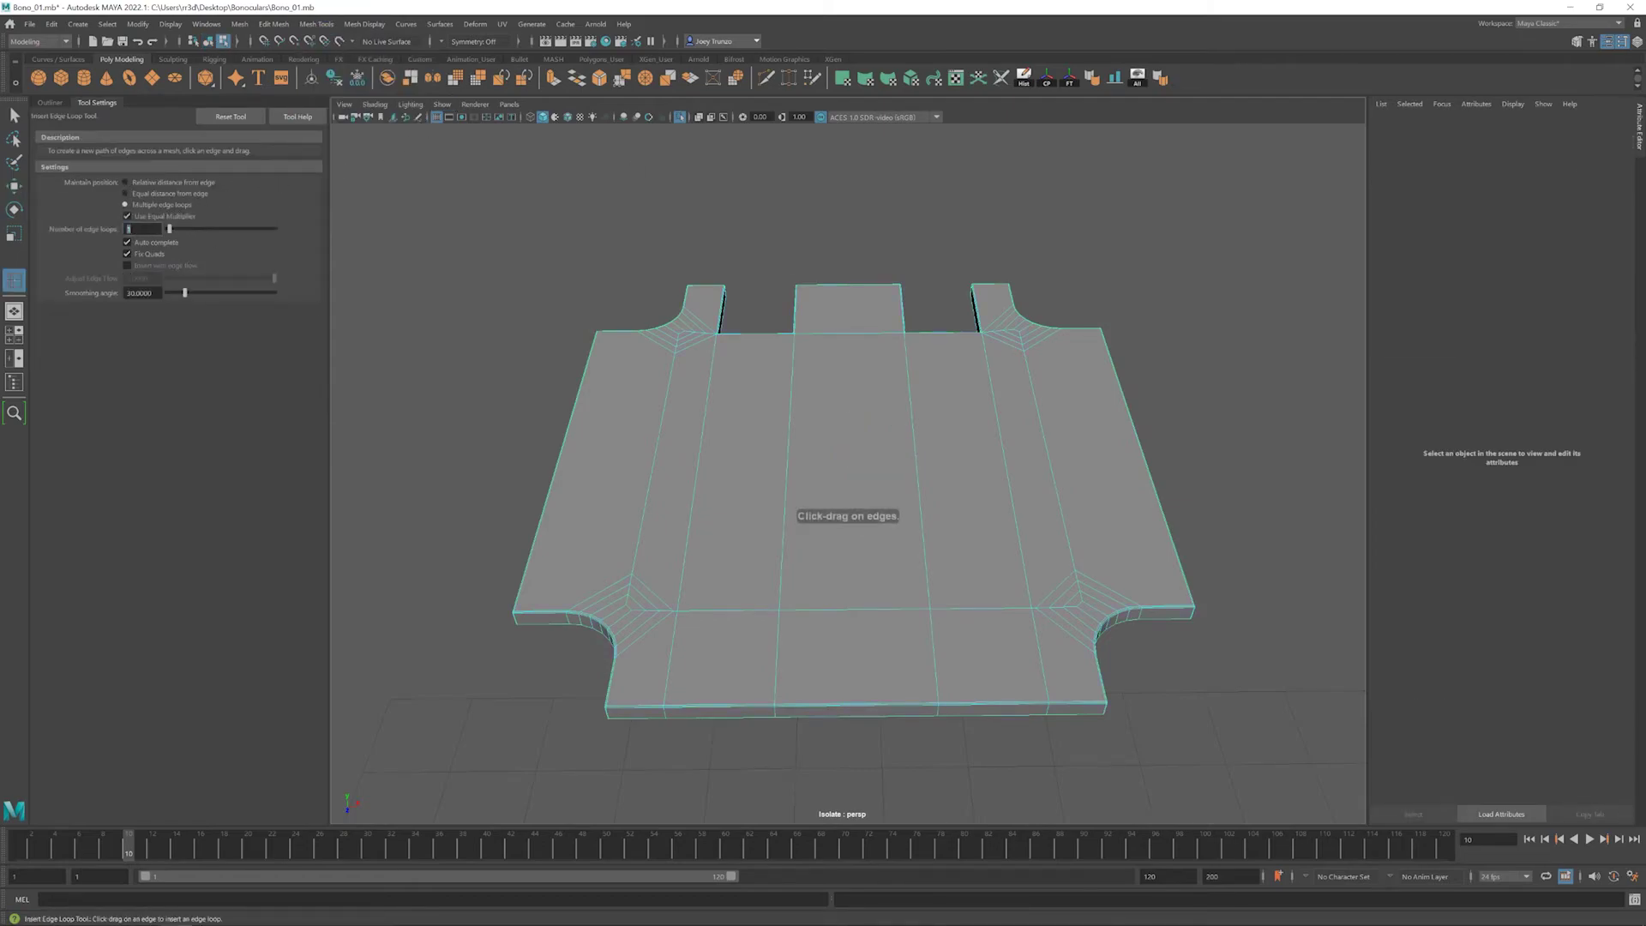
# - Examine the isolated plate's middle tab and its edge layout from above and from the side
pyautogui.keyDown('alt'); pyautogui.moveTo(844, 337); pyautogui.dragTo(815, 449); pyautogui.keyUp('alt')
pyautogui.press('w')
pyautogui.scroll(6, 864, 369)
pyautogui.keyDown('alt'); pyautogui.moveTo(864, 369); pyautogui.dragTo(888, 444); pyautogui.keyUp('alt')
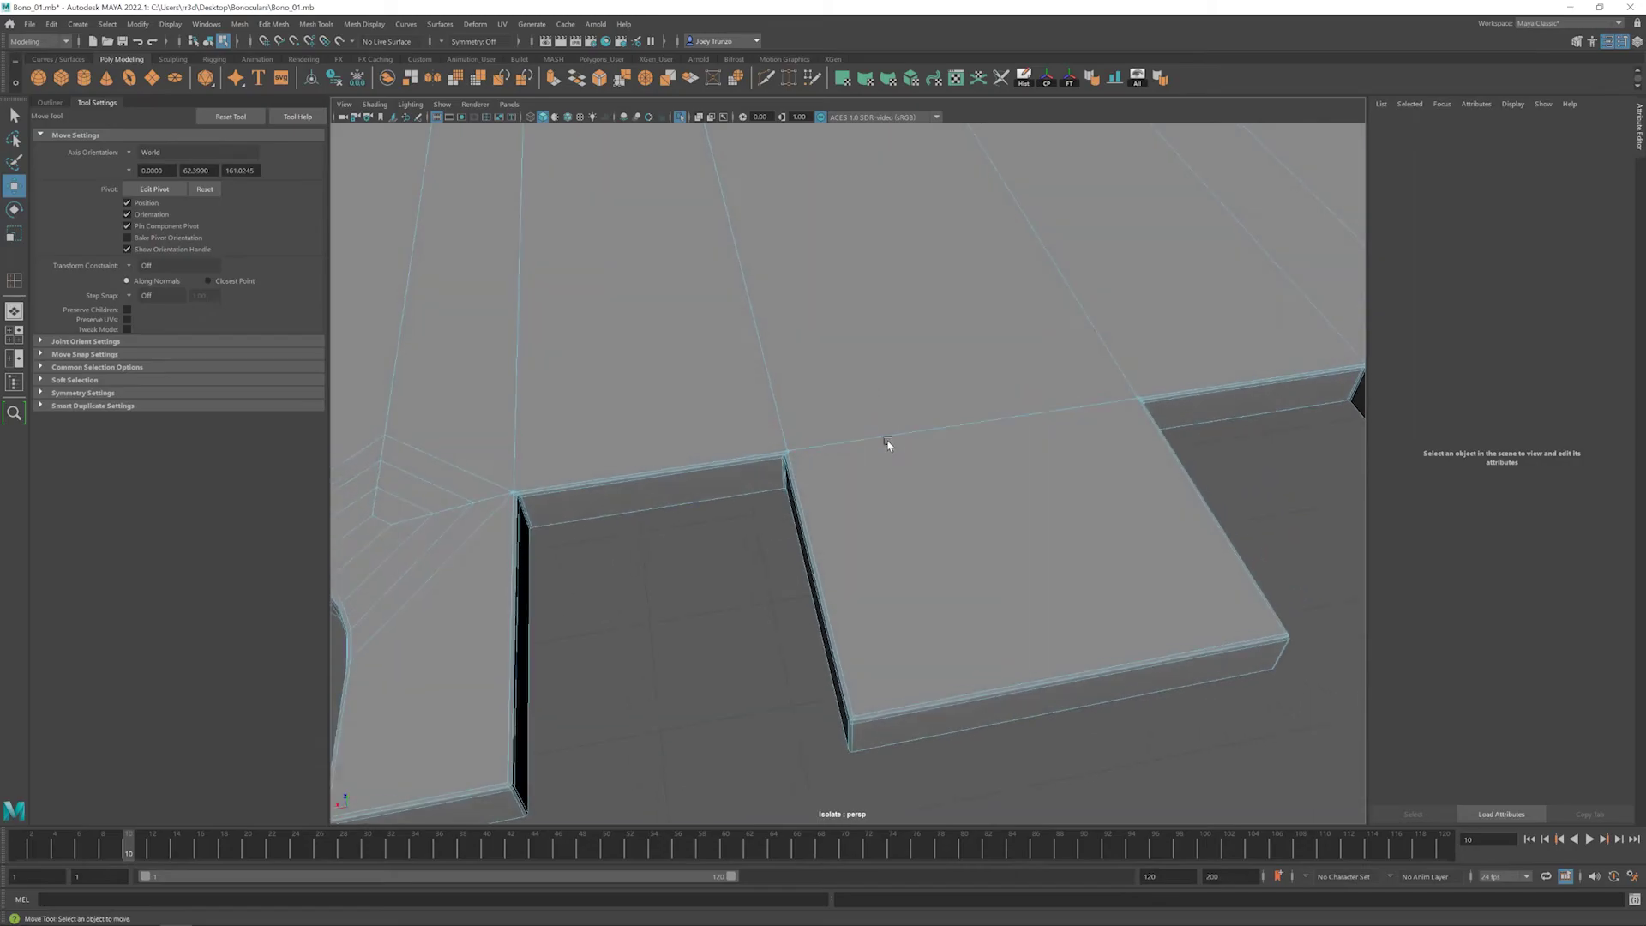
pyautogui.click(816, 445)
pyautogui.scroll(3, 1058, 541)
pyautogui.keyDown('alt'); pyautogui.moveTo(1058, 542); pyautogui.dragTo(833, 497); pyautogui.keyUp('alt')
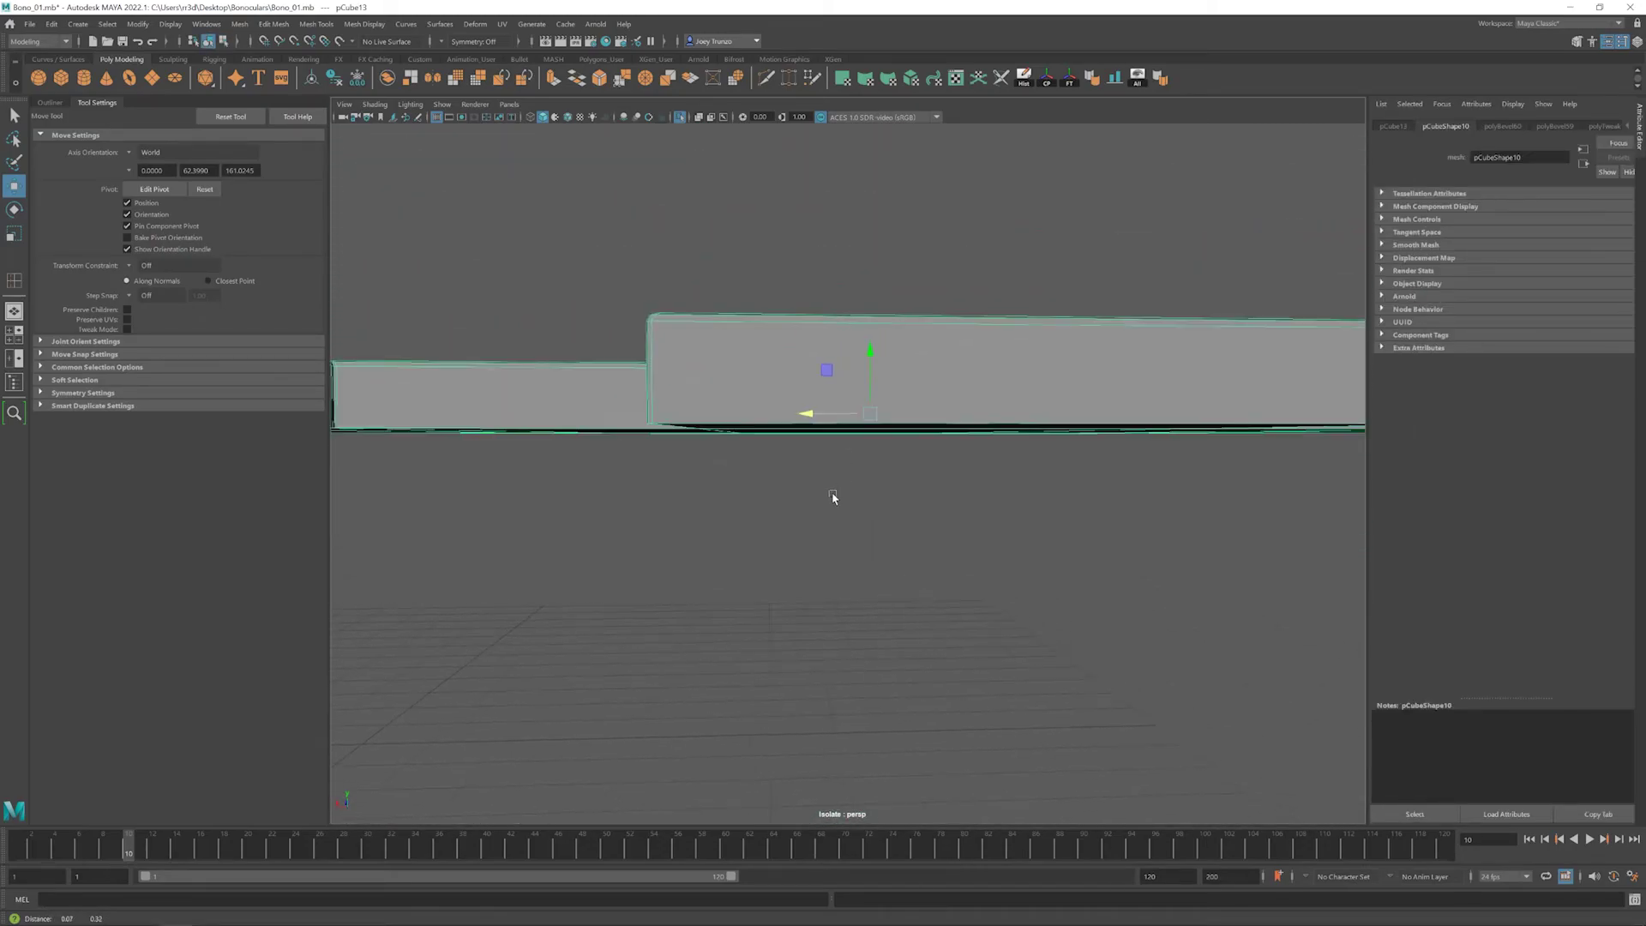
pyautogui.press('F10')
pyautogui.click(772, 352)
pyautogui.keyDown('alt'); pyautogui.moveTo(772, 352); pyautogui.dragTo(737, 480); pyautogui.keyUp('alt')
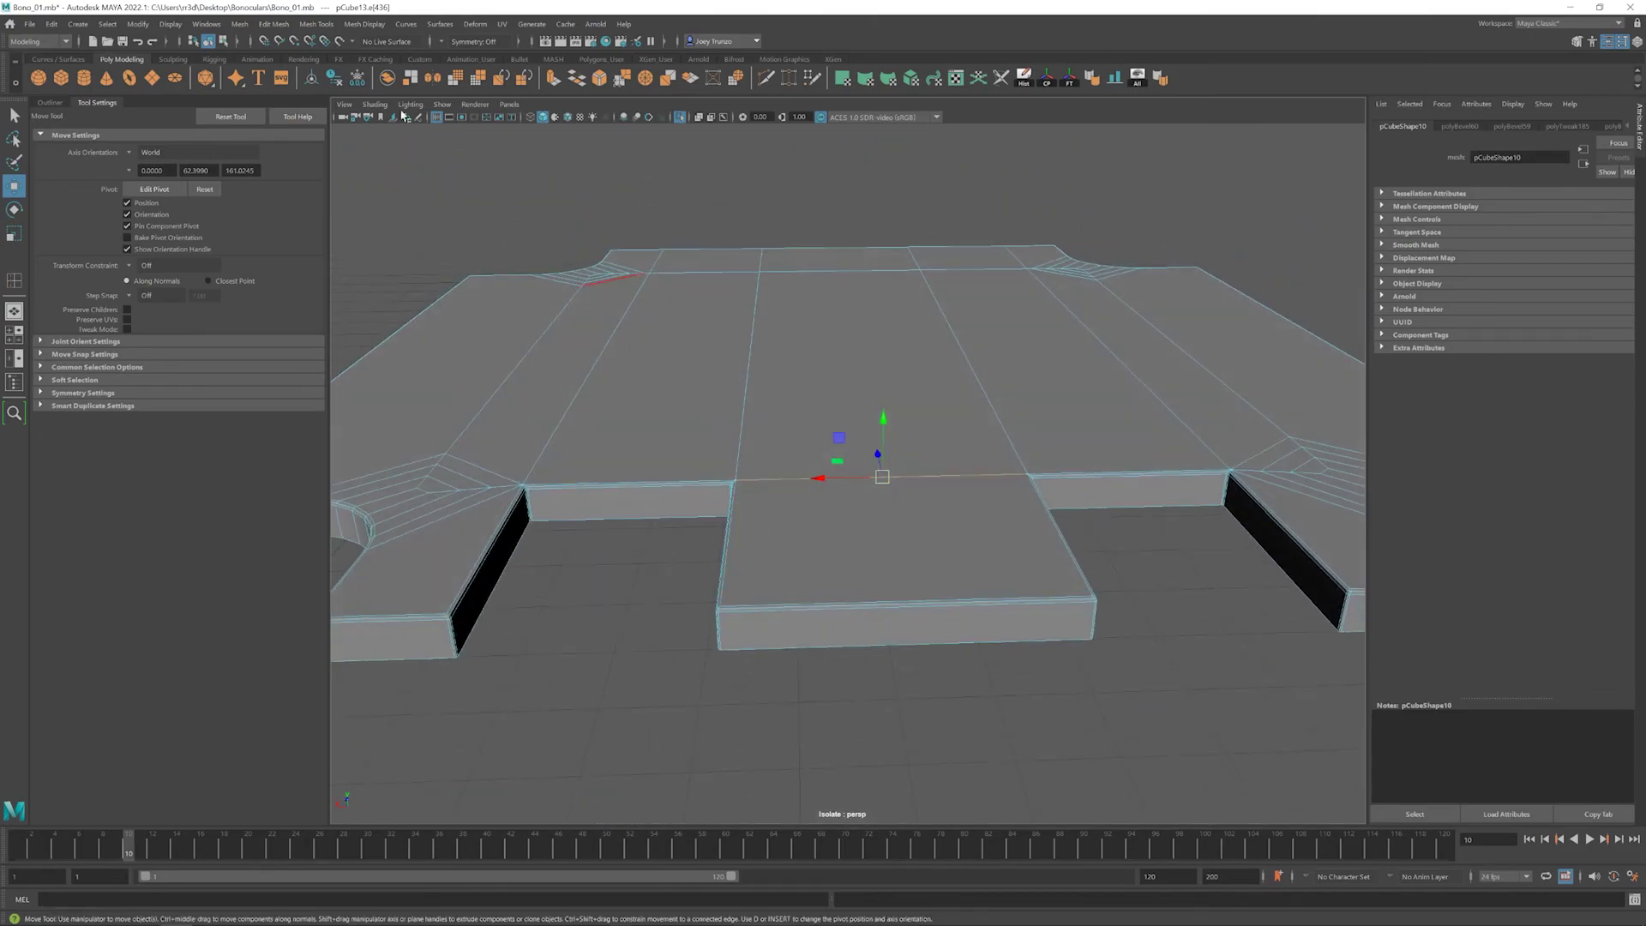
# - Insert 2 edge loops across the end faces at the plate's centre and scale them close together
pyautogui.click(316, 24)
pyautogui.click(355, 126)
pyautogui.keyDown('alt'); pyautogui.moveTo(882, 599); pyautogui.dragTo(838, 518, button='right'); pyautogui.keyUp('alt')
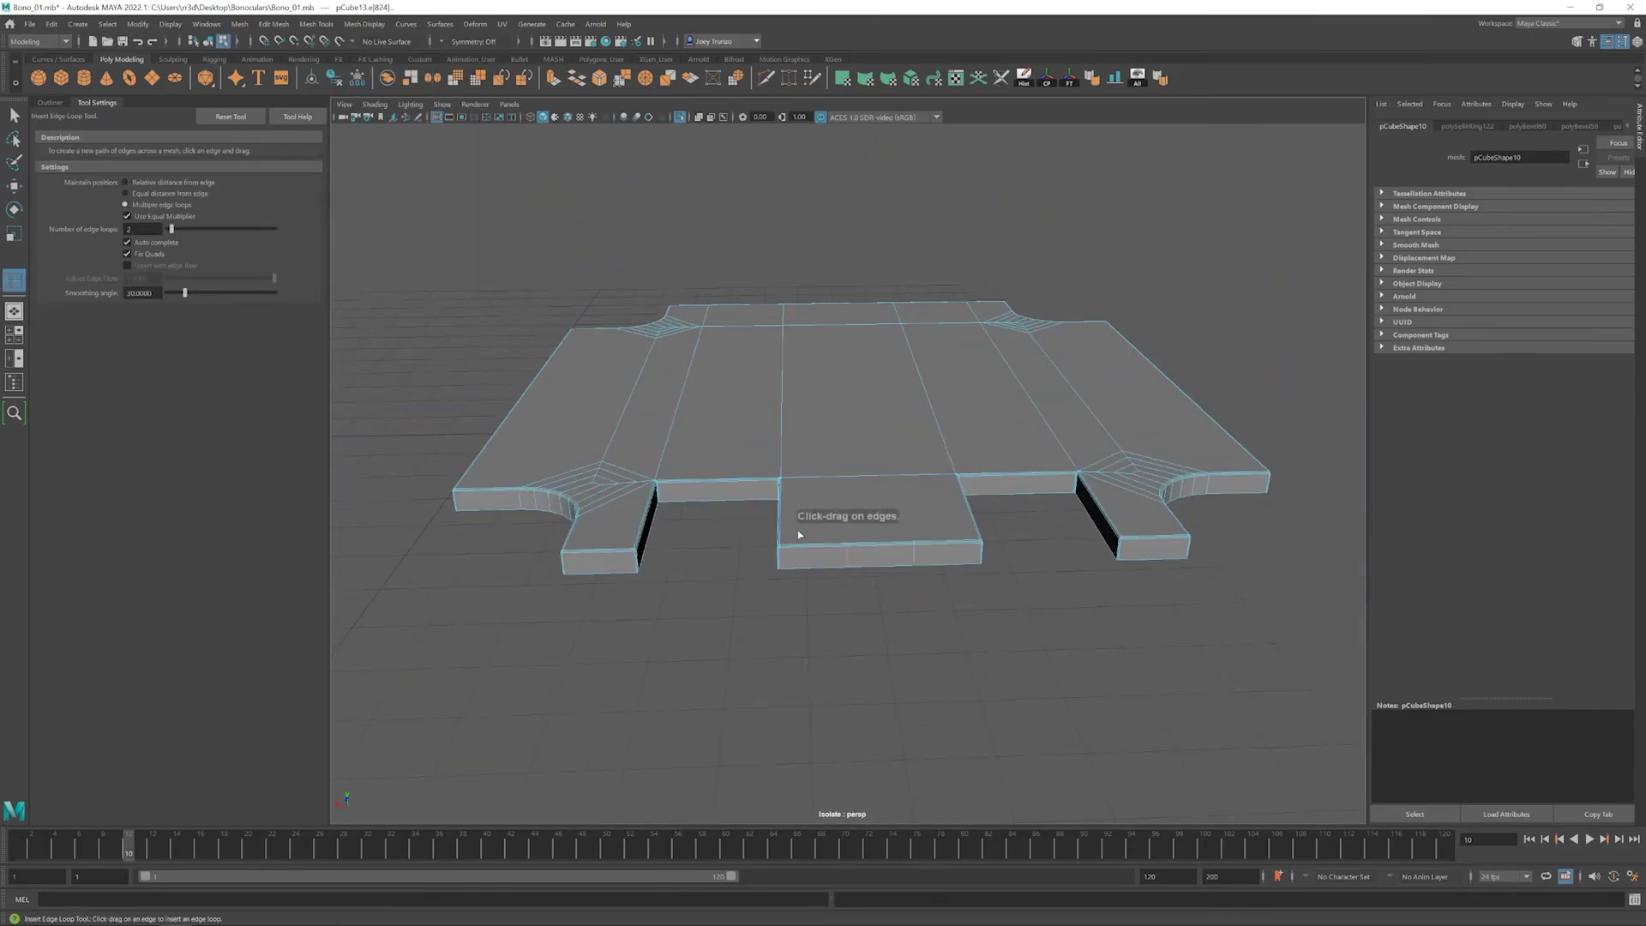
pyautogui.keyDown('alt'); pyautogui.moveTo(837, 518); pyautogui.dragTo(814, 611); pyautogui.keyUp('alt')
pyautogui.click(816, 637)
pyautogui.press('w')
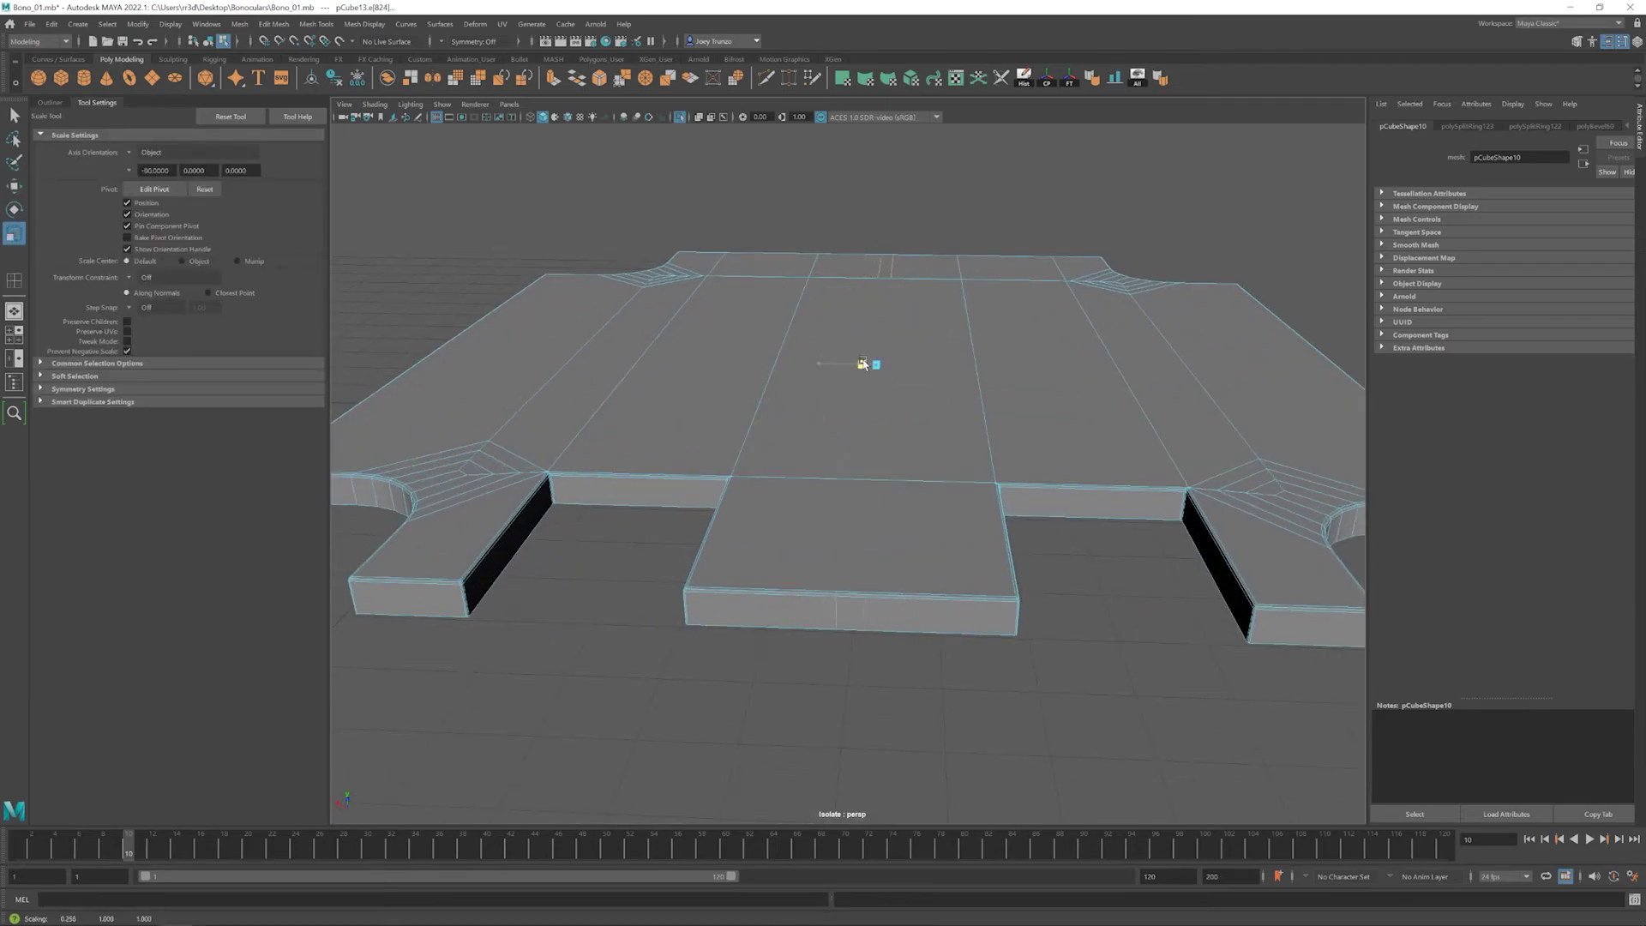
pyautogui.keyDown('alt'); pyautogui.moveTo(874, 364); pyautogui.dragTo(838, 481); pyautogui.keyUp('alt')
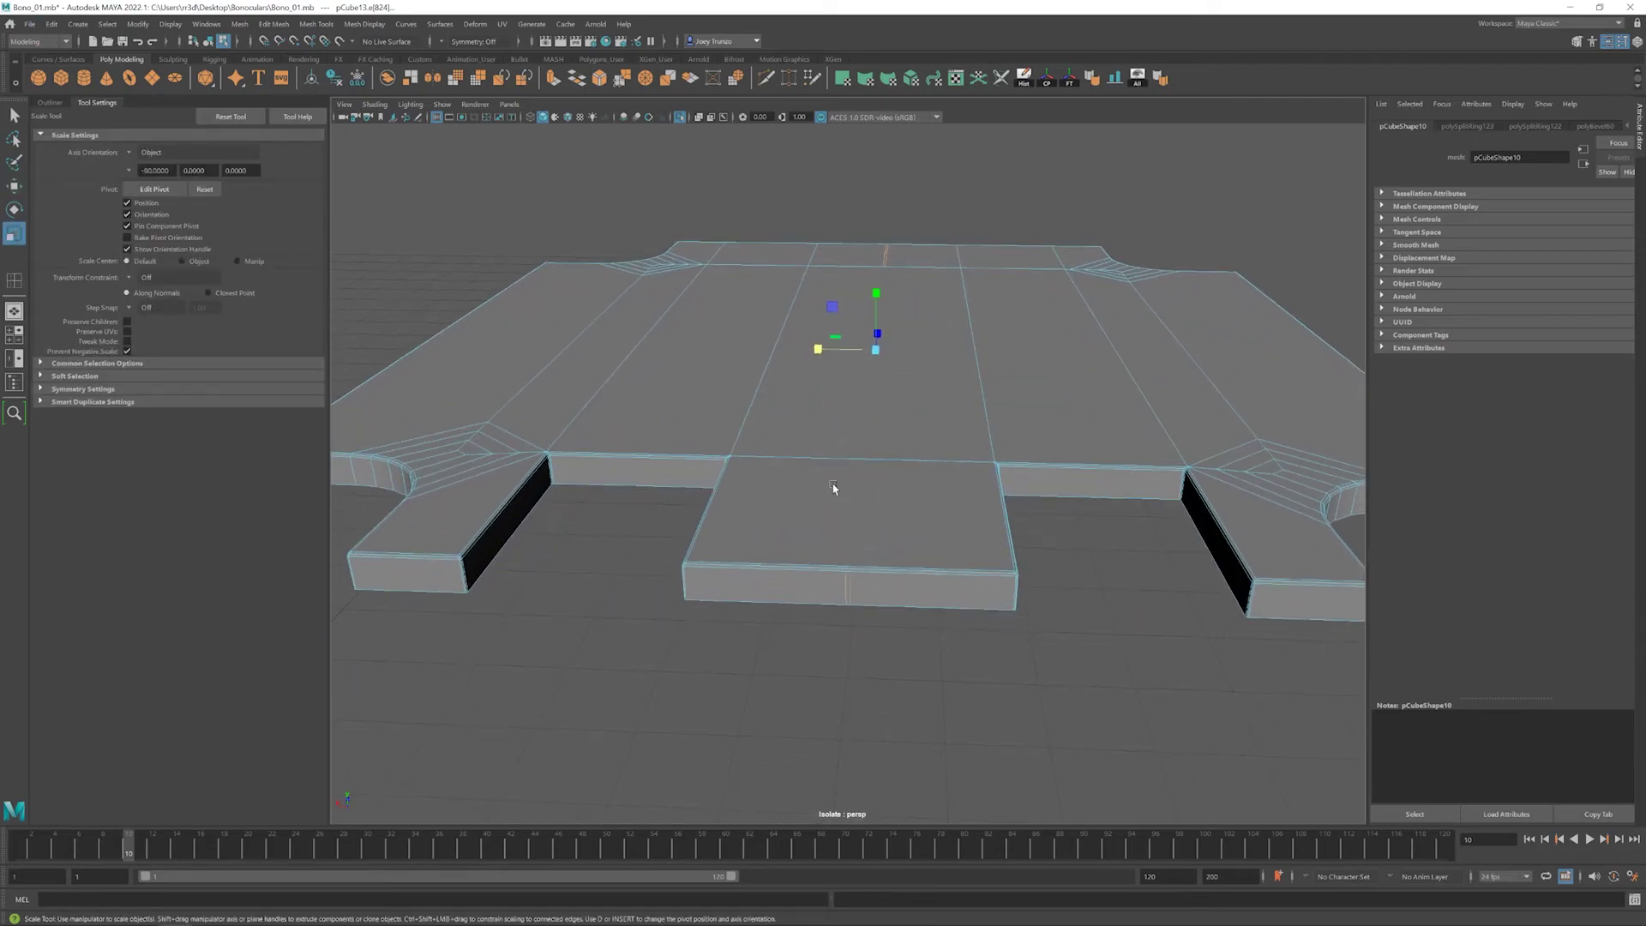
# - Cut two parallel edges along the plate's top face with Multi-Cut, joining the centre loops at both ends
pyautogui.keyDown('alt'); pyautogui.moveTo(838, 481); pyautogui.dragTo(809, 621, button='right'); pyautogui.keyUp('alt')
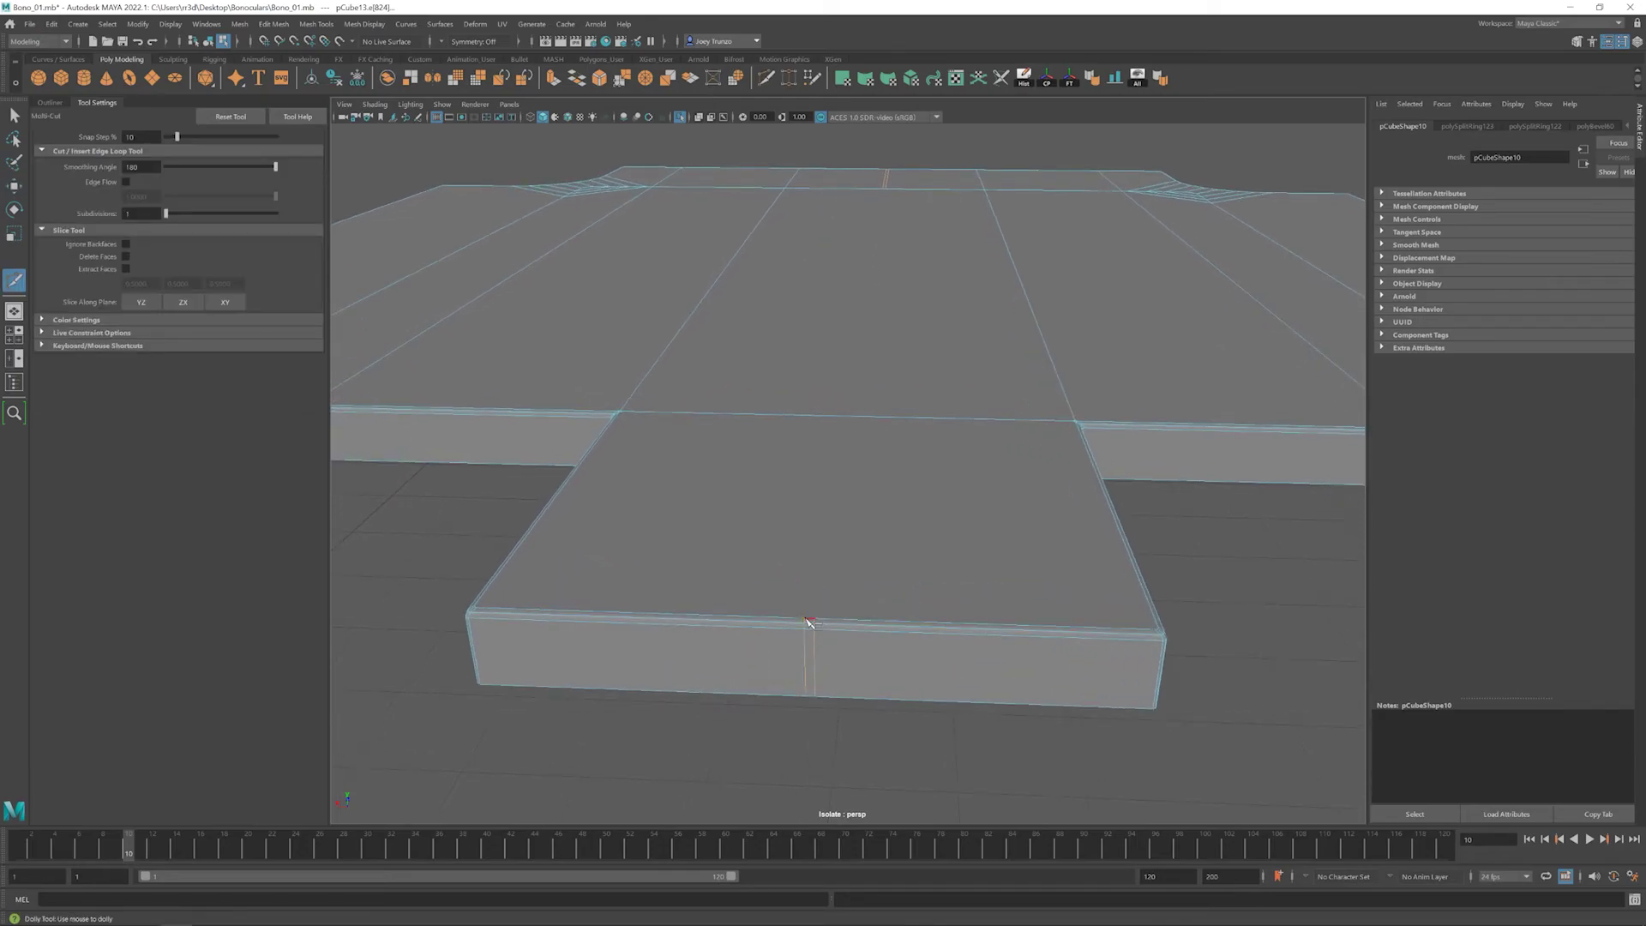
pyautogui.click(884, 189)
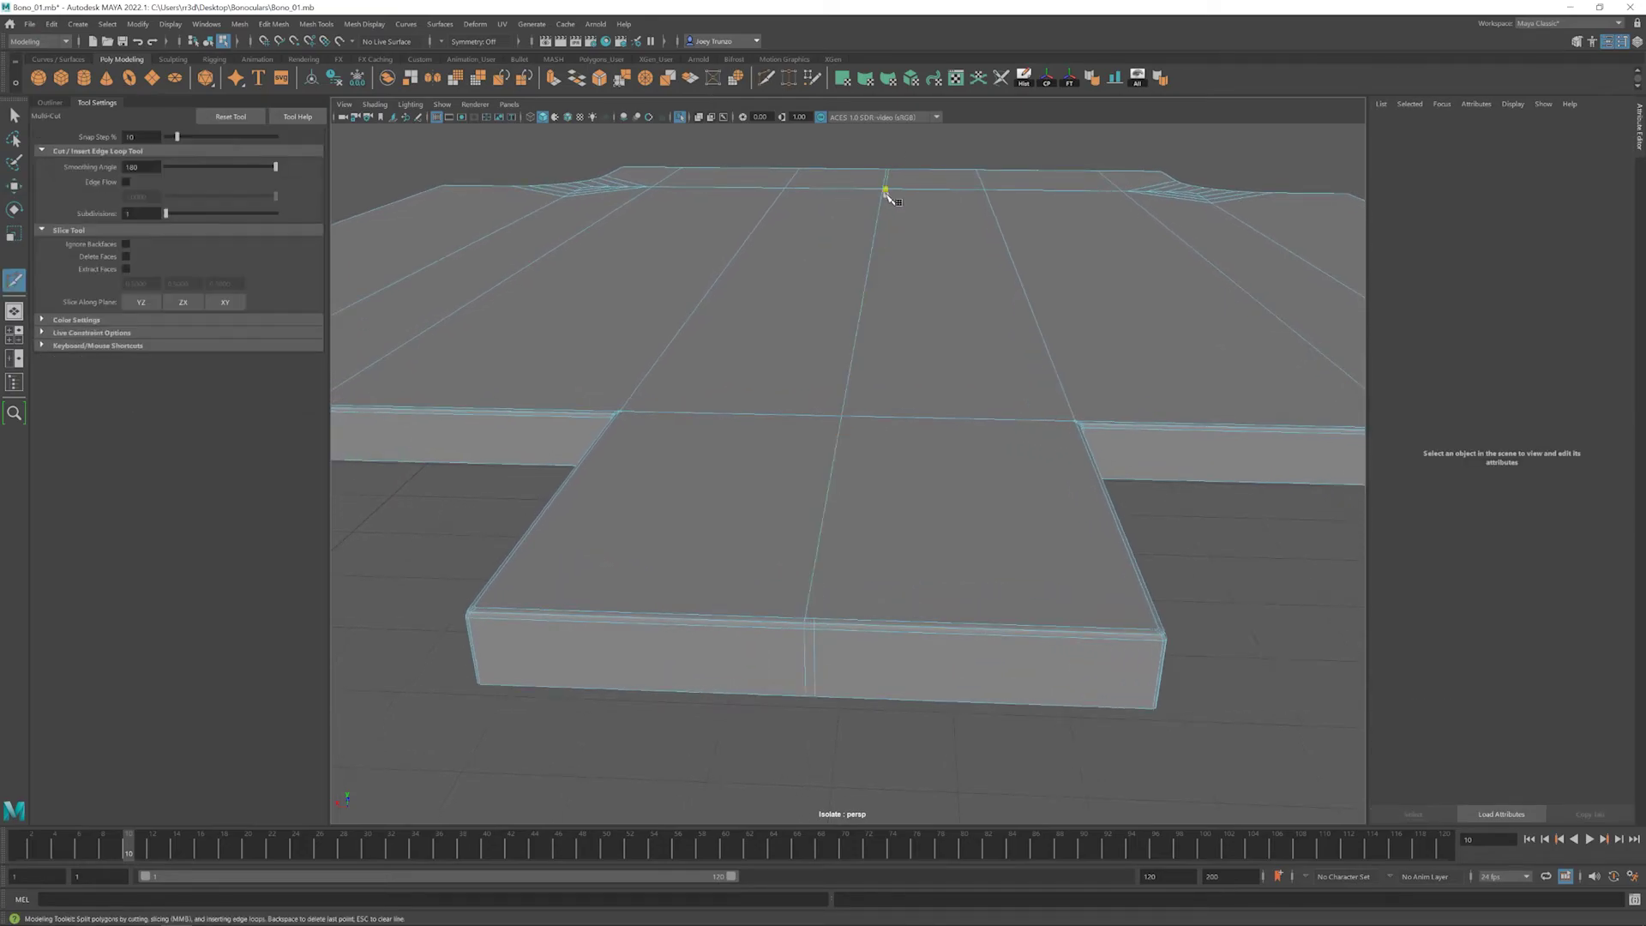
pyautogui.click(816, 621)
pyautogui.press('w')
# - Cut matching centre edges along the plate's underside, joining the loop ends from the tab to the opposite edge
pyautogui.keyDown('alt'); pyautogui.moveTo(878, 577); pyautogui.dragTo(824, 486); pyautogui.keyUp('alt')
pyautogui.hotkey('ctrl', 'shift', 'x')
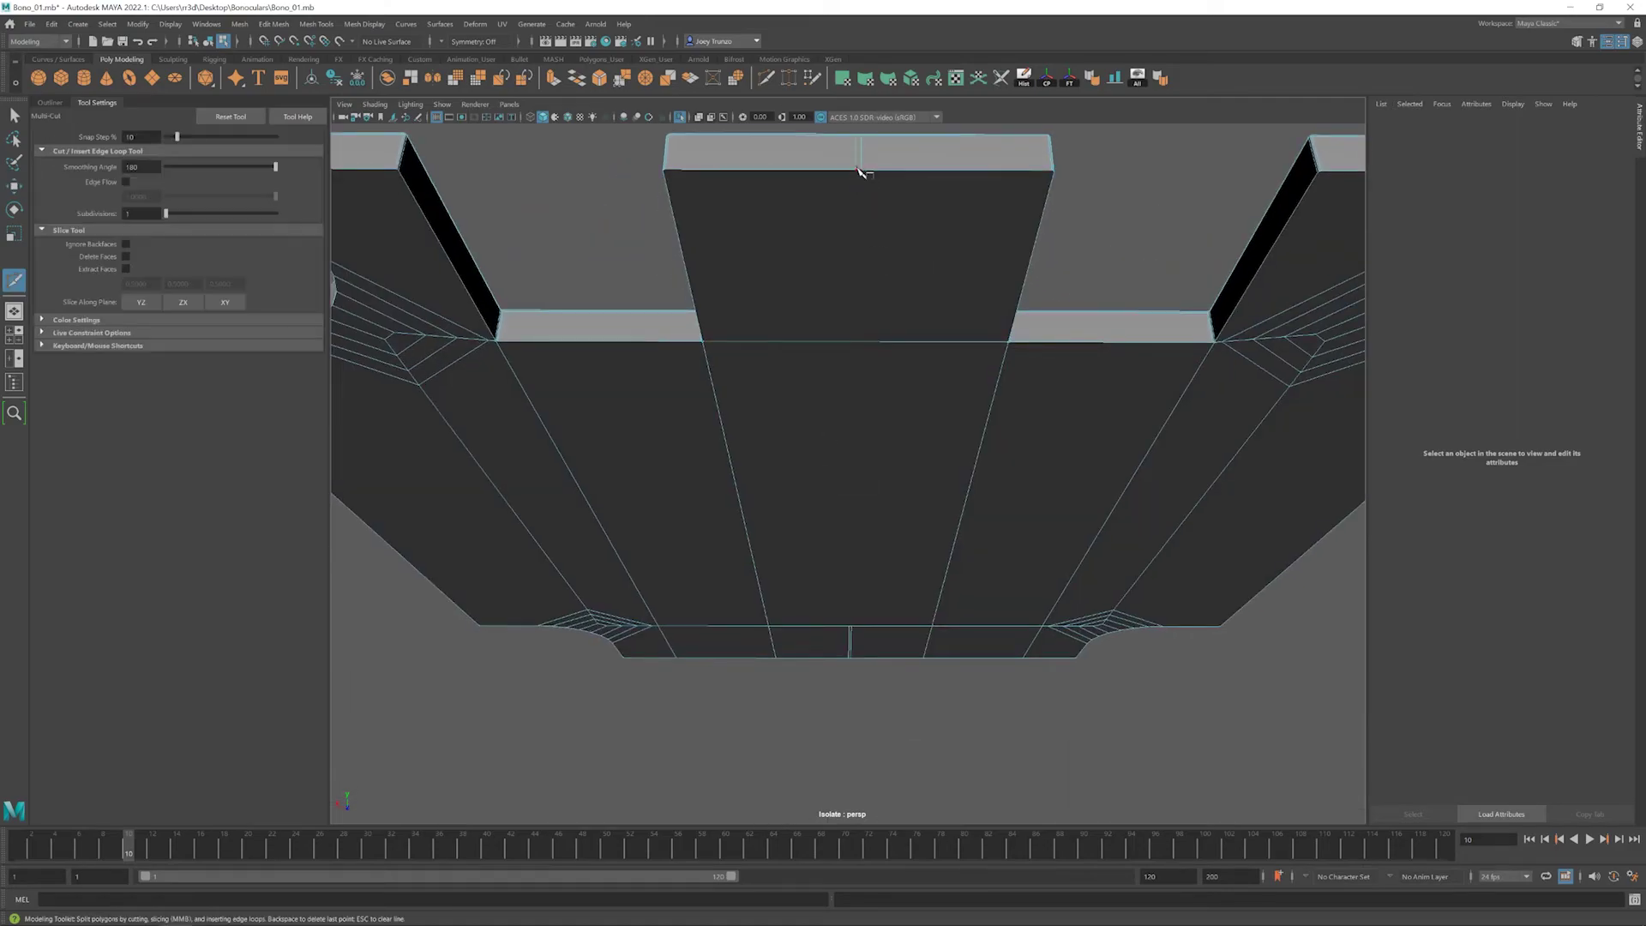
pyautogui.click(849, 631)
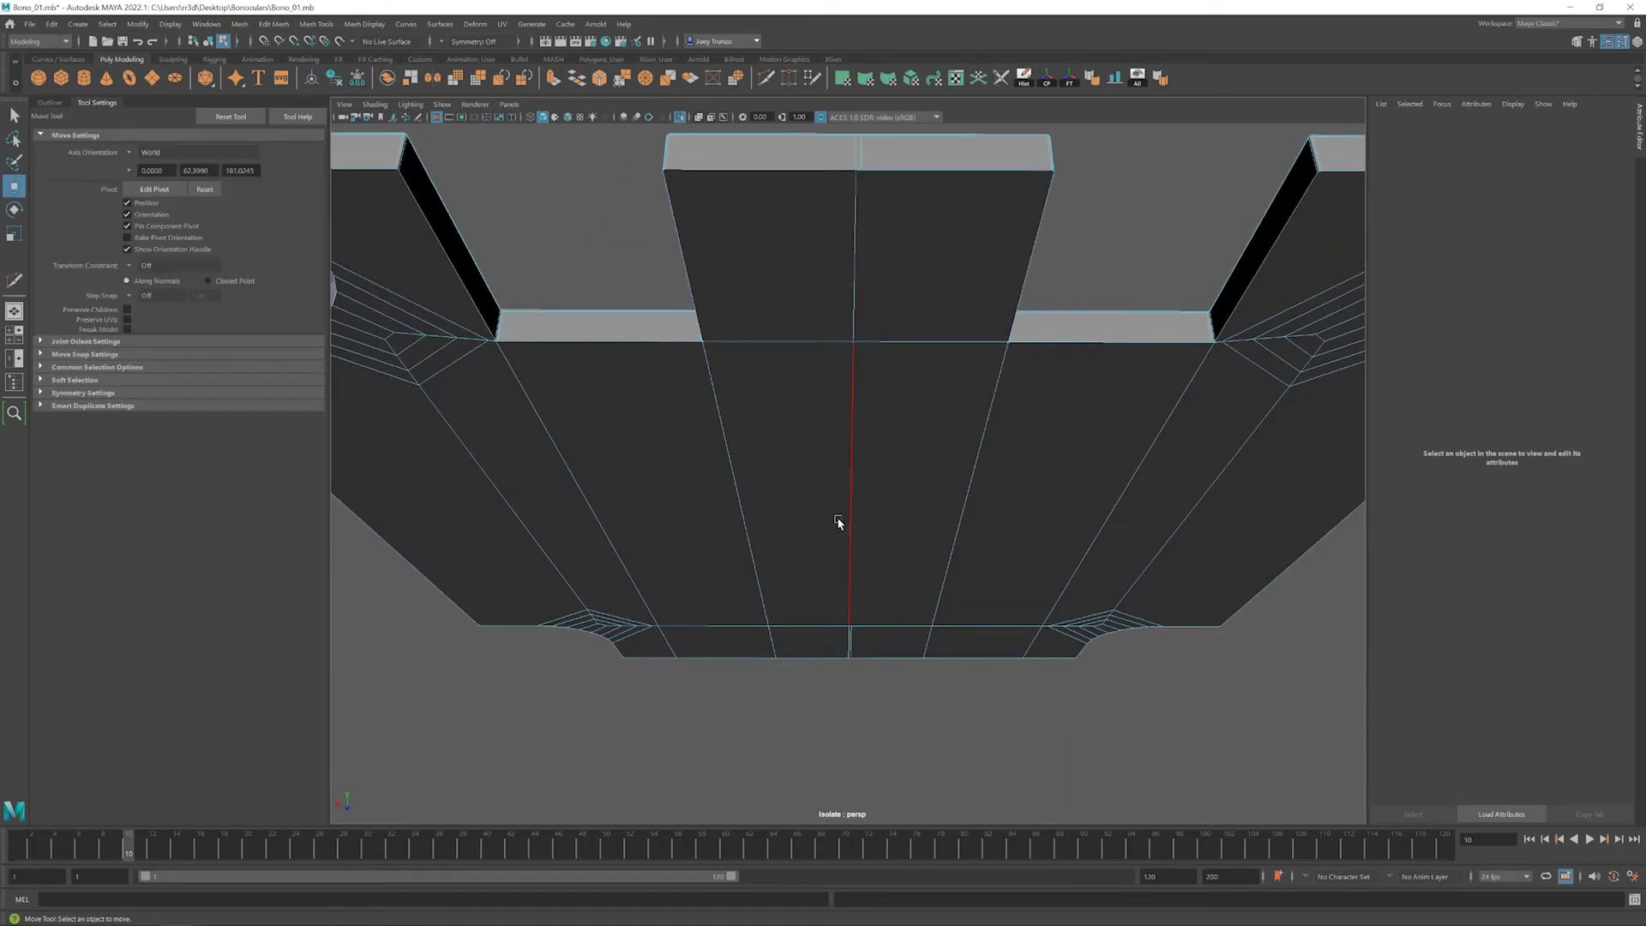
pyautogui.click(860, 170)
pyautogui.press('w')
# - Duplicate the plate, isolate it, and hide the duplicate
pyautogui.keyDown('alt'); pyautogui.moveTo(859, 633); pyautogui.dragTo(873, 438); pyautogui.keyUp('alt')
pyautogui.hotkey('ctrl', '1')
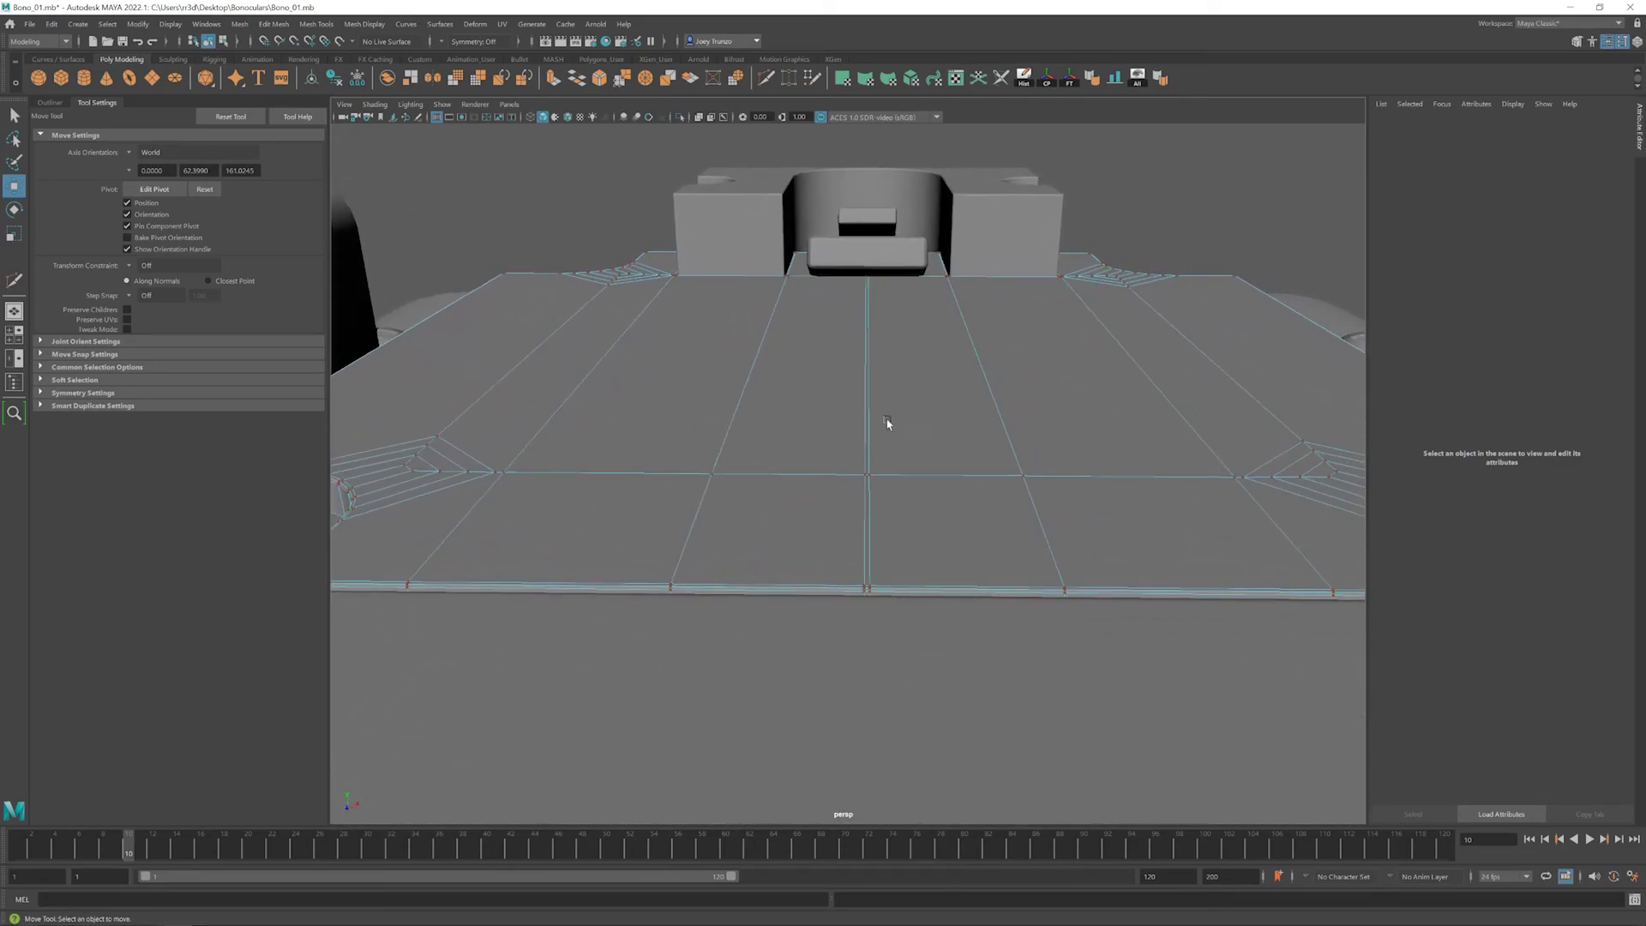
pyautogui.click(888, 423)
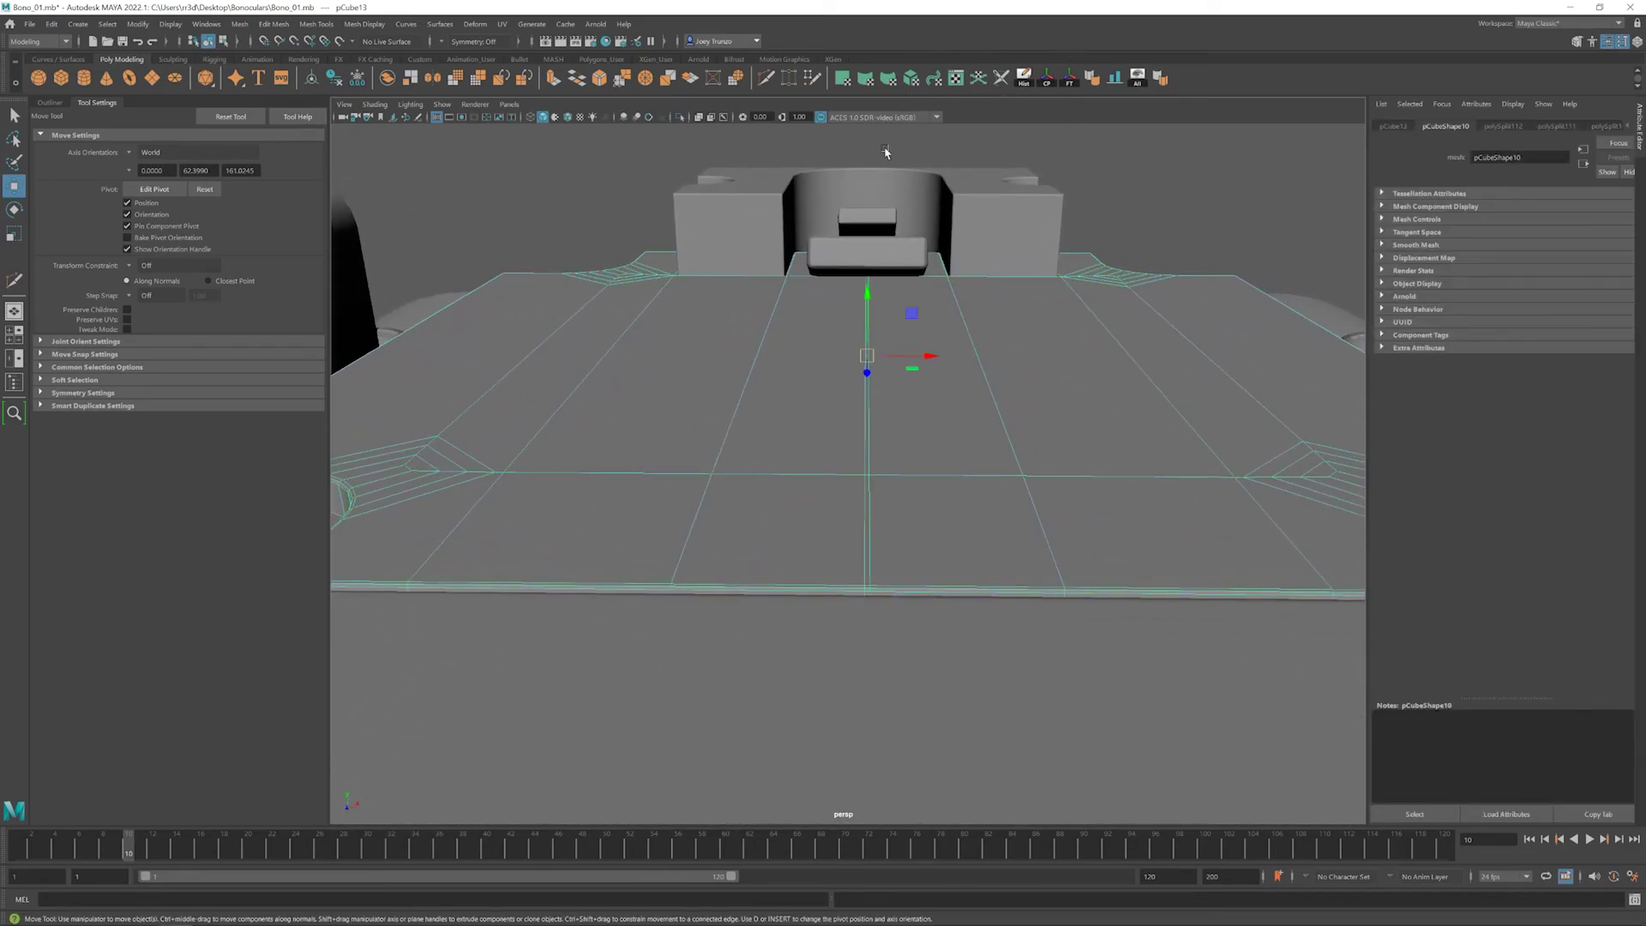
pyautogui.scroll(-2, 886, 152)
pyautogui.hotkey('ctrl', '1')
pyautogui.click(13, 381)
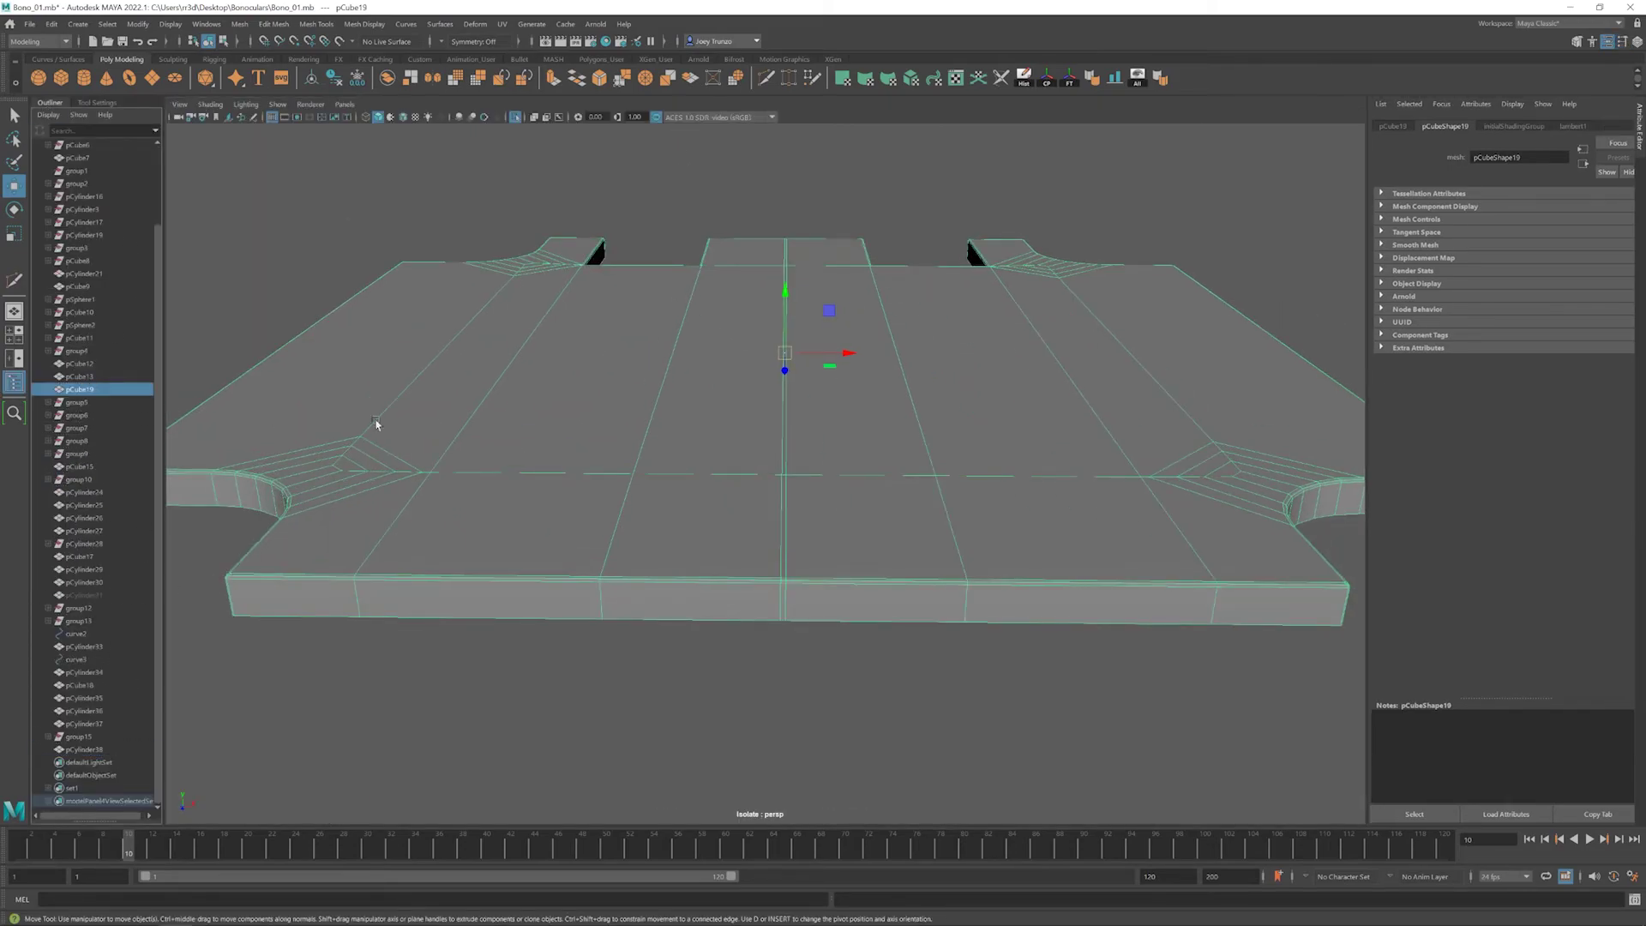
pyautogui.hotkey('ctrl', 'h')
# - Delete the narrow strip of faces running along the centre of the plate's top to open a slot
pyautogui.click(783, 404)
pyautogui.scroll(2, 782, 403)
pyautogui.moveTo(783, 403); pyautogui.dragTo(782, 569, button='right')
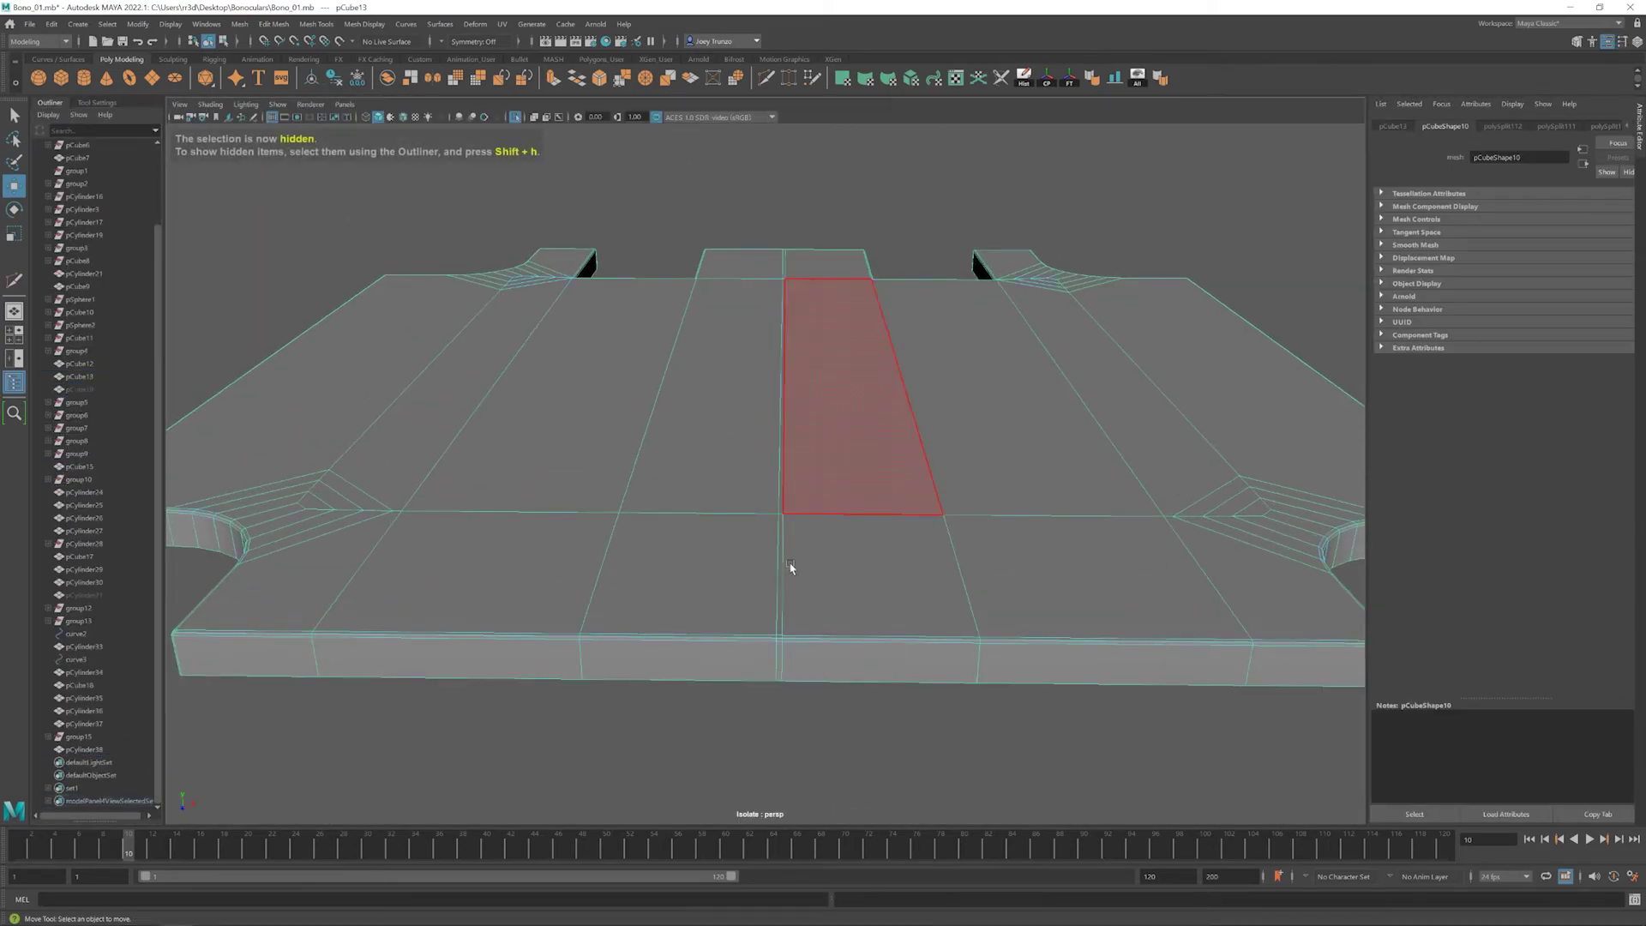
pyautogui.click(780, 639)
pyautogui.scroll(-3, 852, 539)
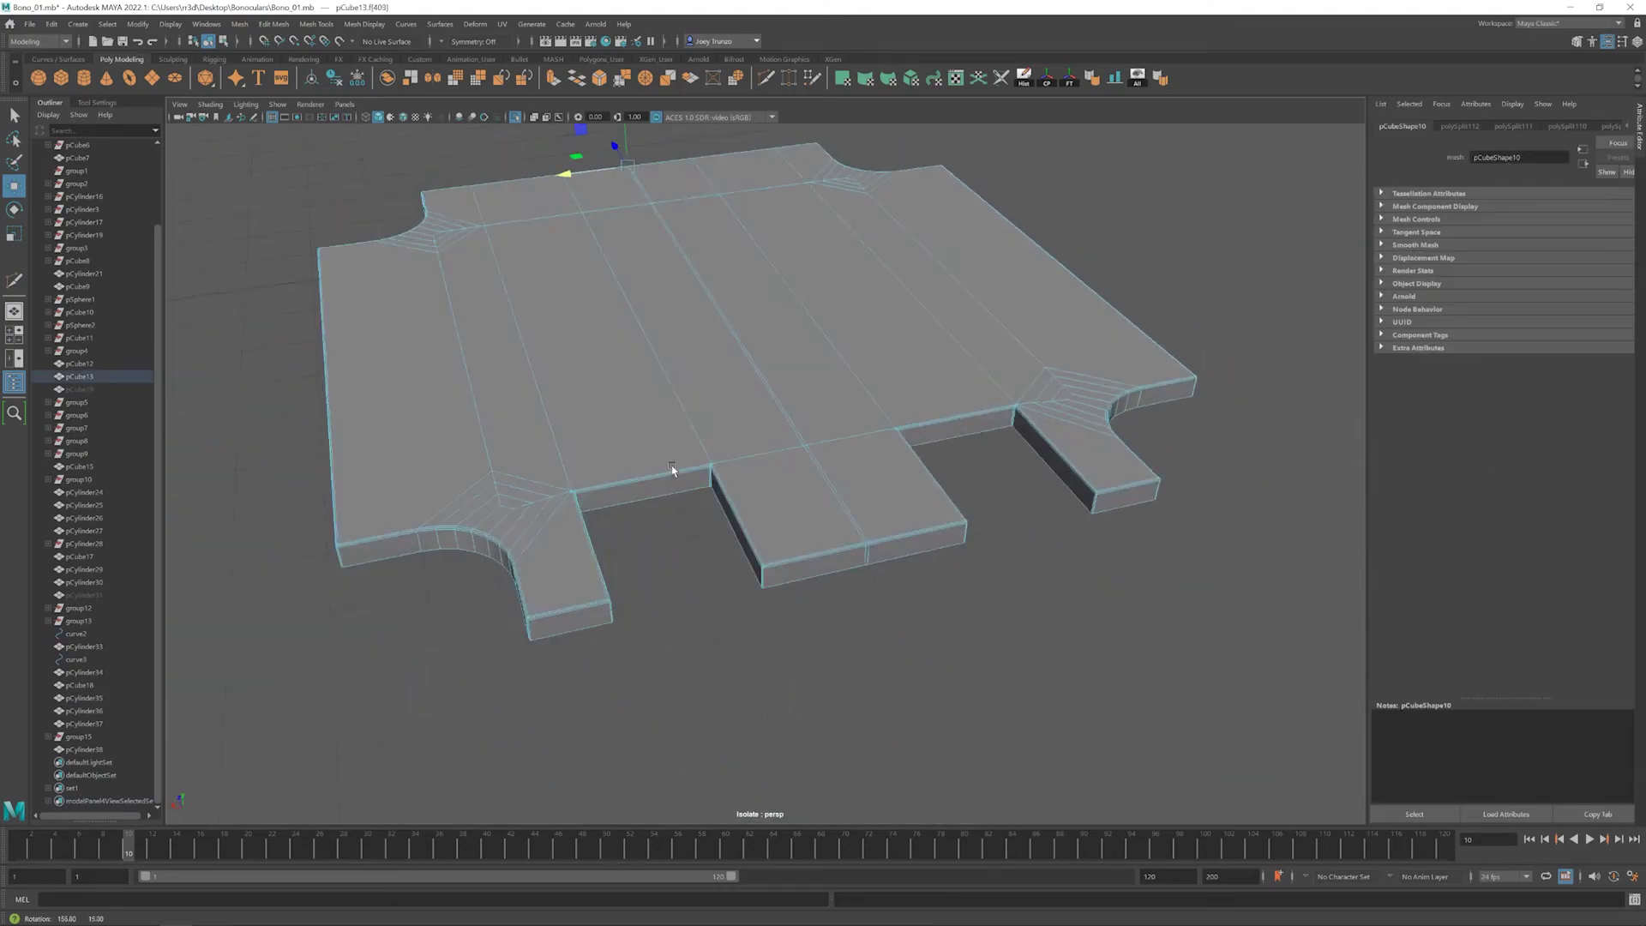
pyautogui.keyDown('alt'); pyautogui.moveTo(672, 470); pyautogui.dragTo(735, 478); pyautogui.keyUp('alt')
pyautogui.scroll(3, 735, 477)
pyautogui.click(744, 469)
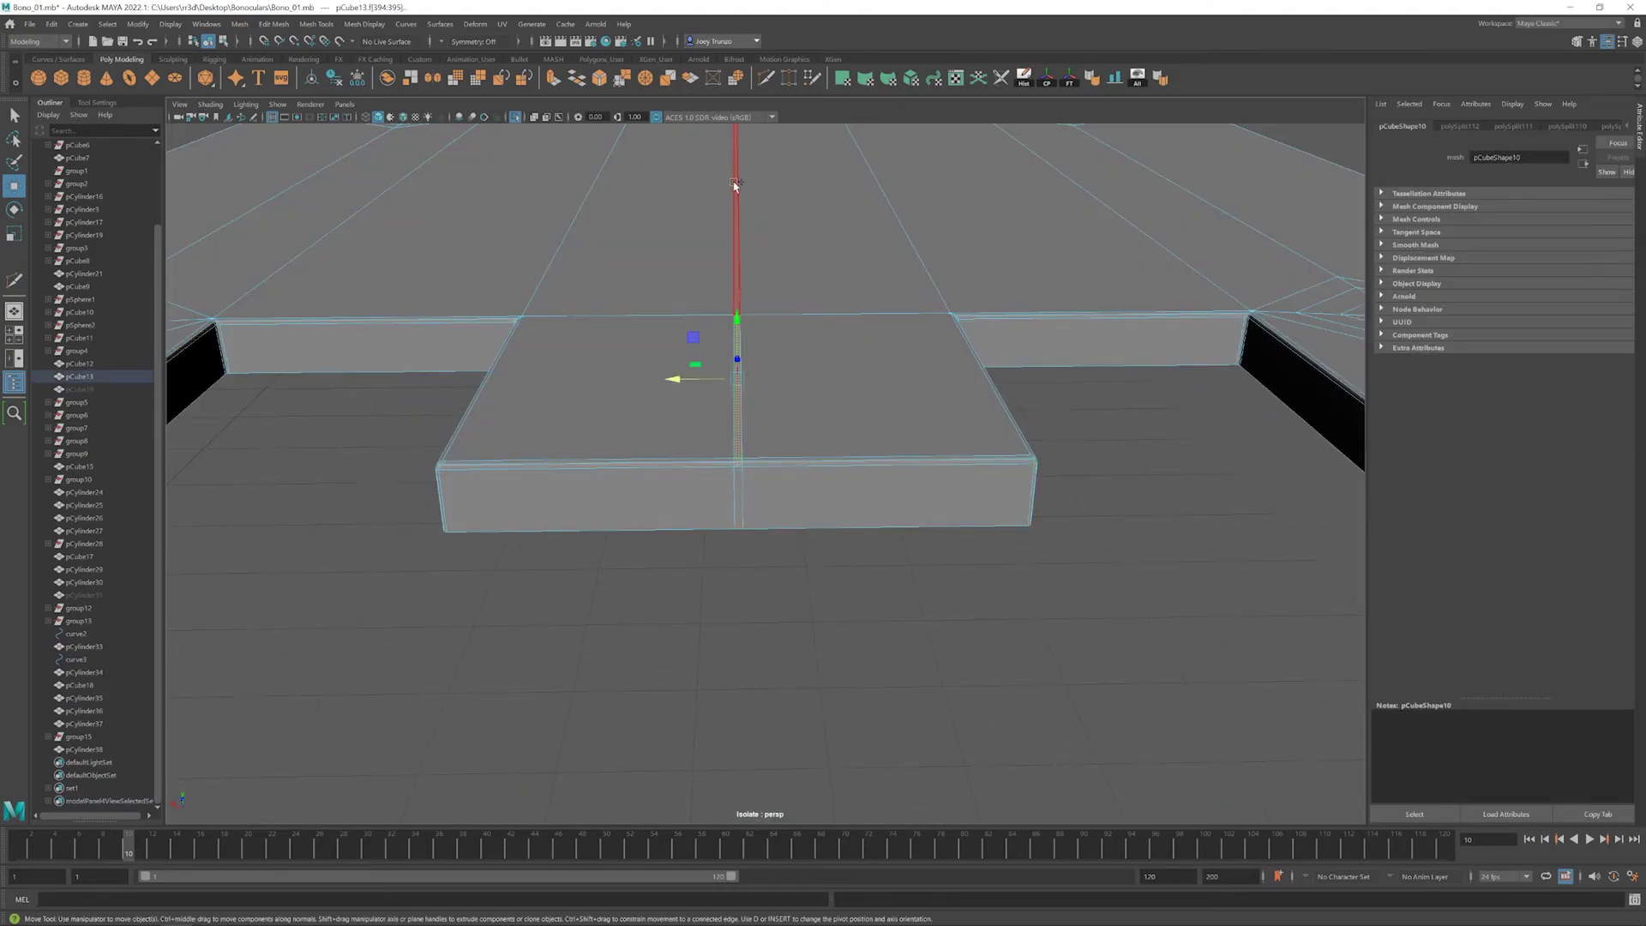
pyautogui.keyDown('alt'); pyautogui.moveTo(735, 186); pyautogui.dragTo(906, 533); pyautogui.keyUp('alt')
# - Extrude the slot's open border edges and move them down into the plate to form the groove's sides
pyautogui.moveTo(892, 423); pyautogui.dragTo(857, 382, button='right')
pyautogui.click(856, 404)
pyautogui.hotkey('ctrl', 'e')
pyautogui.press('r')
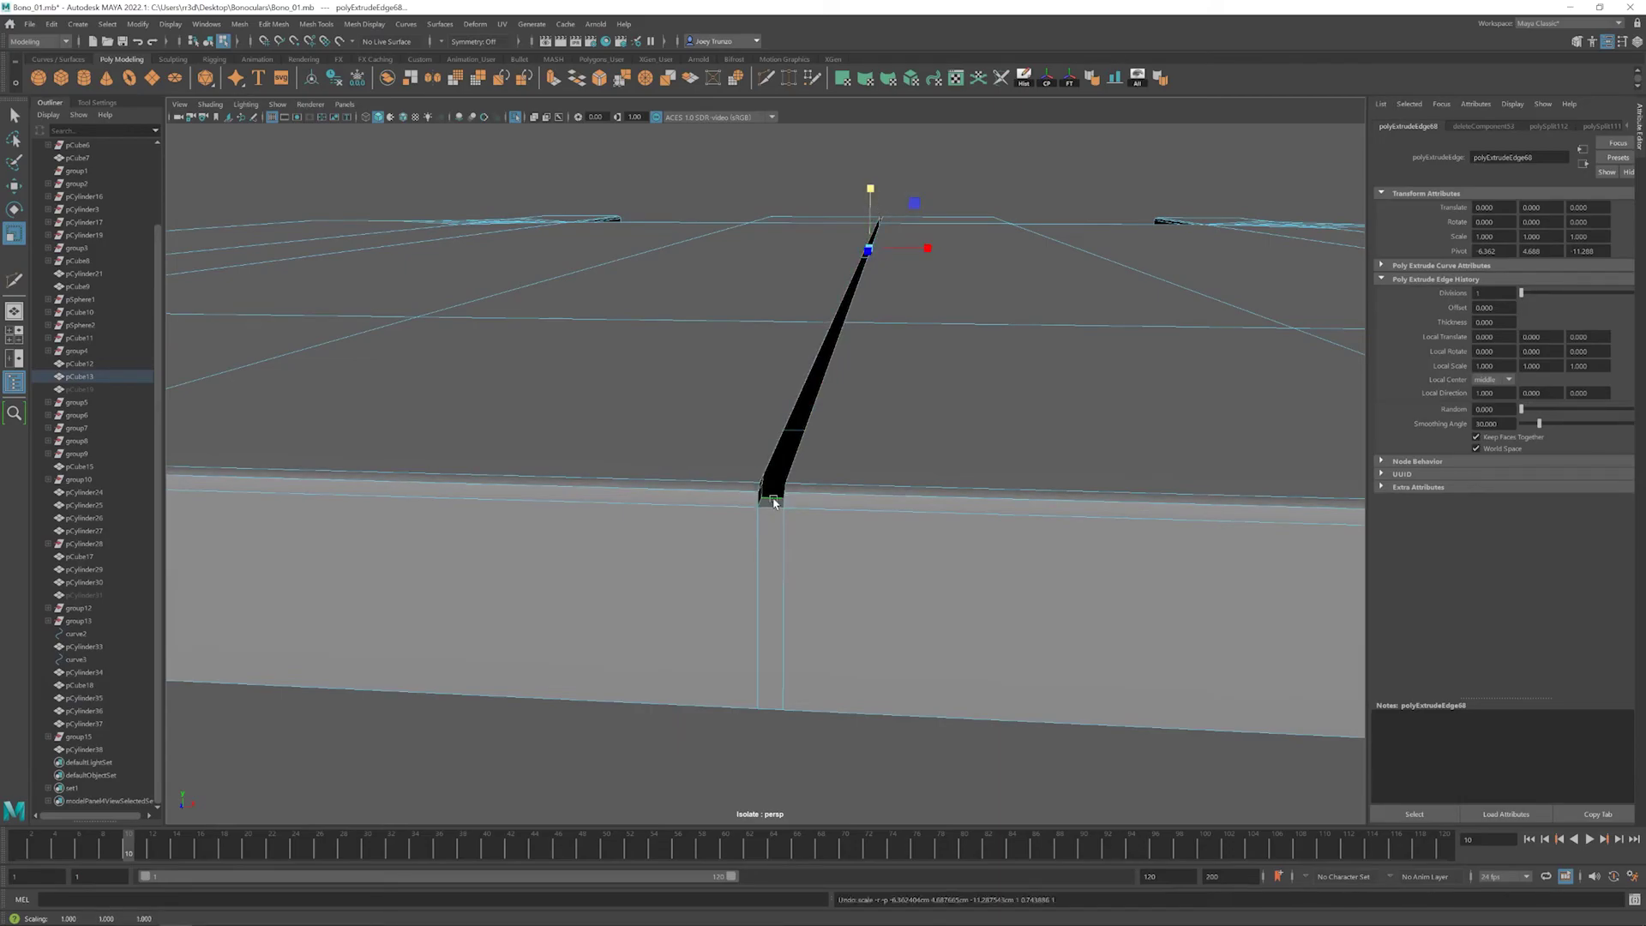
pyautogui.keyDown('alt'); pyautogui.moveTo(769, 512); pyautogui.dragTo(777, 467); pyautogui.keyUp('alt')
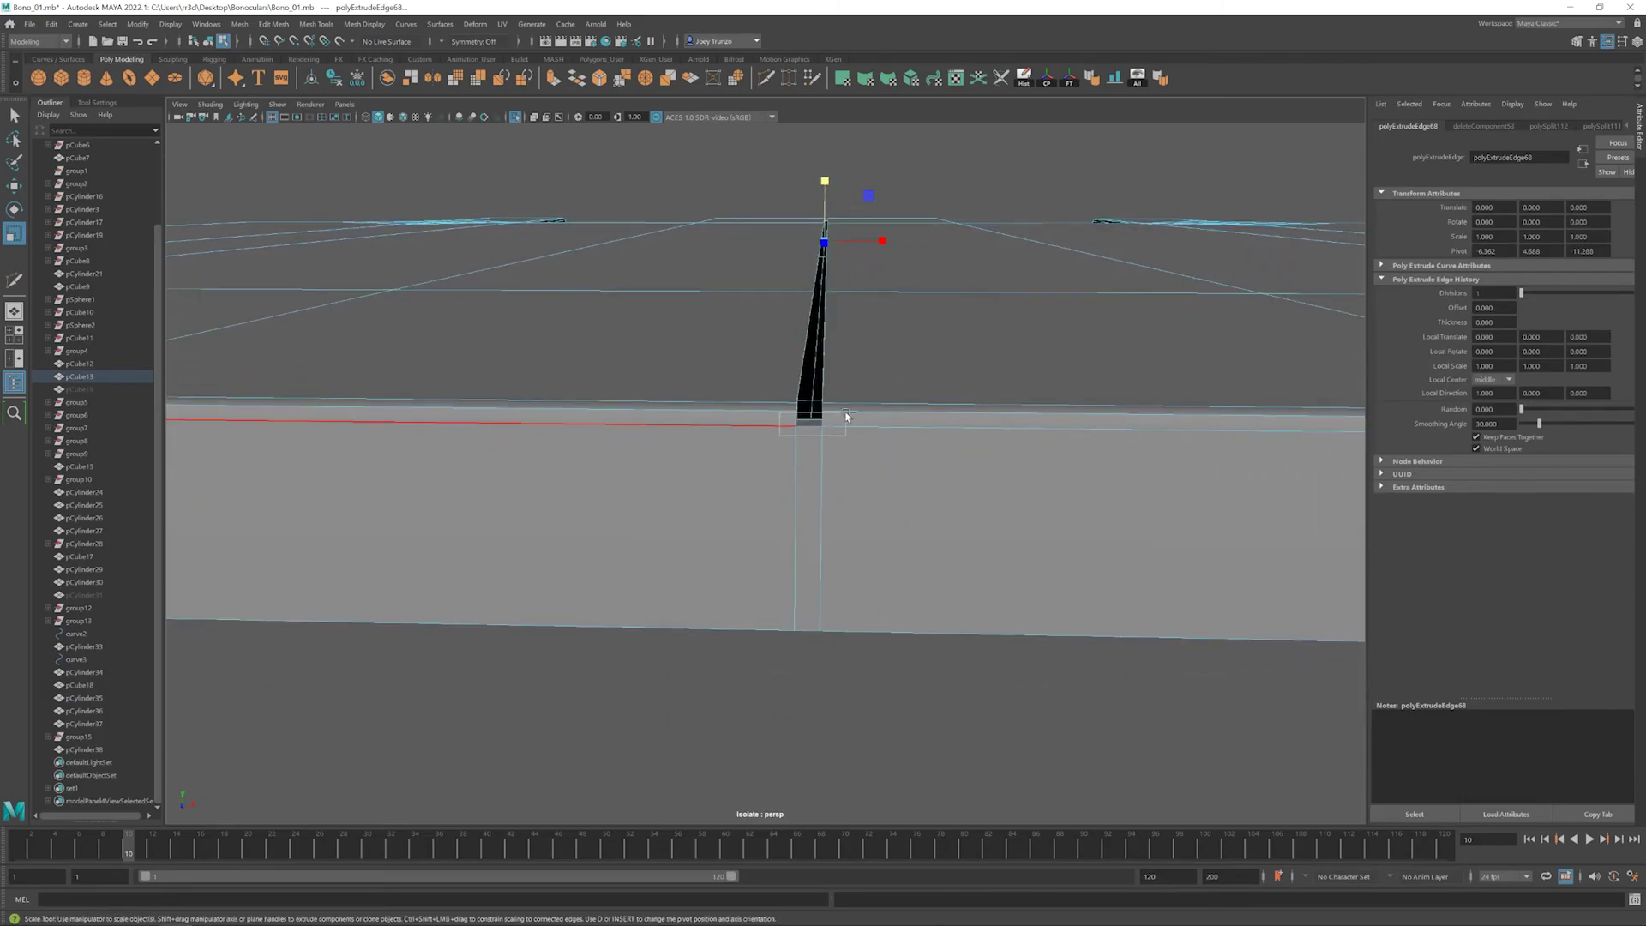
pyautogui.keyDown('alt'); pyautogui.moveTo(847, 417); pyautogui.dragTo(806, 460); pyautogui.keyUp('alt')
pyautogui.moveTo(806, 460); pyautogui.dragTo(976, 395)
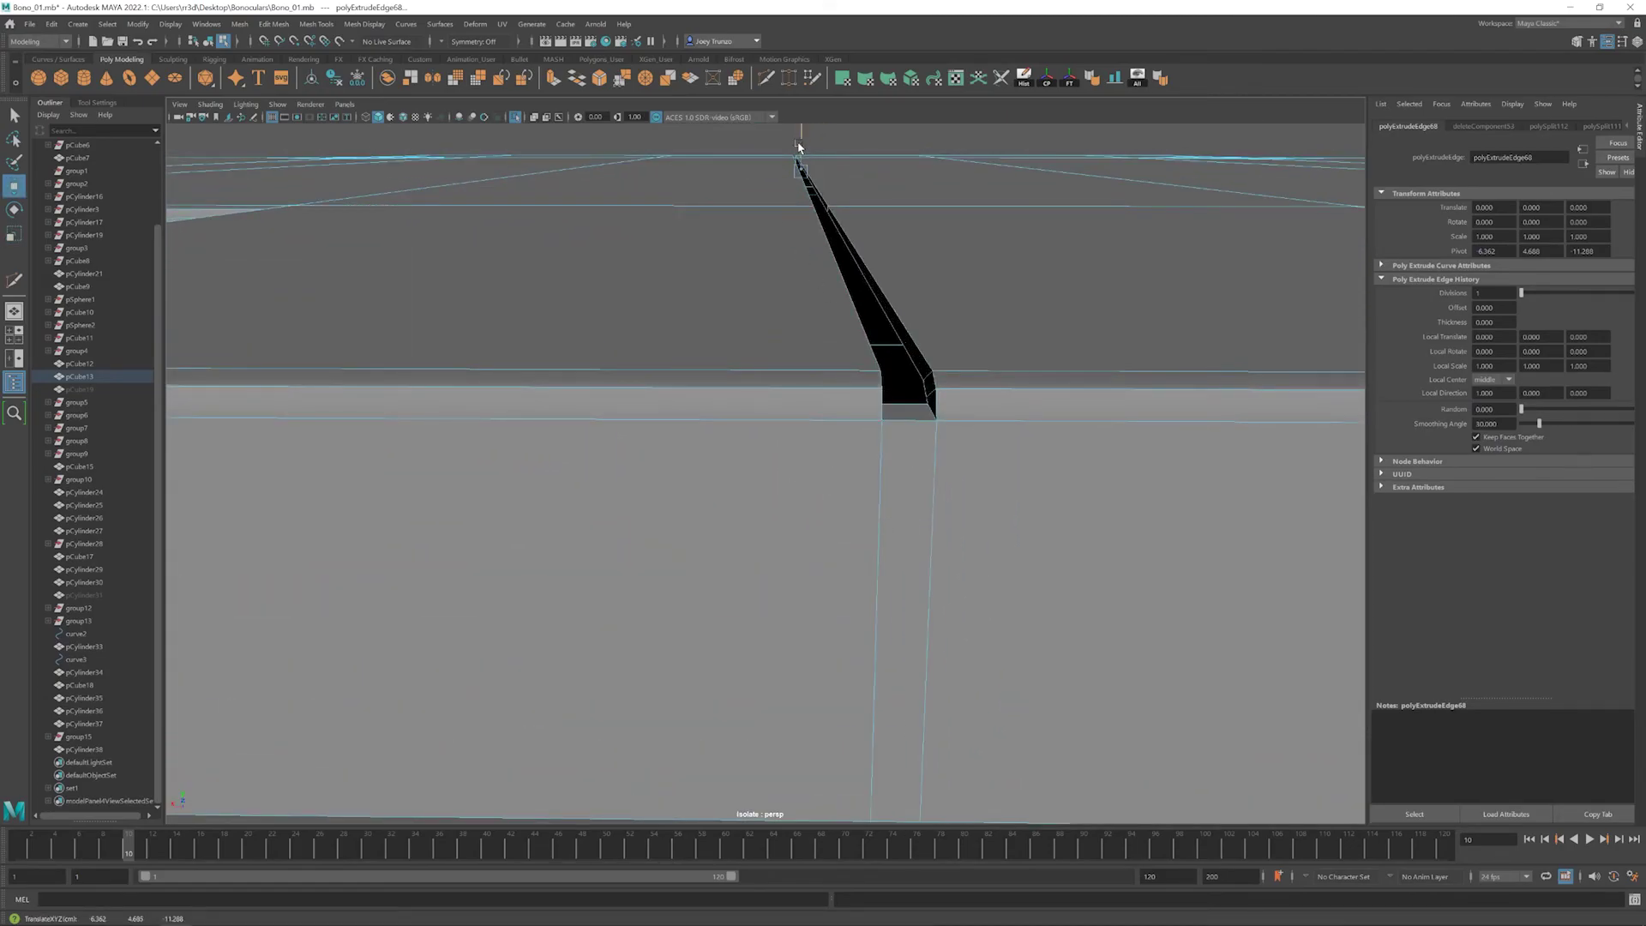
pyautogui.keyDown('alt'); pyautogui.moveTo(798, 148); pyautogui.dragTo(885, 373); pyautogui.keyUp('alt')
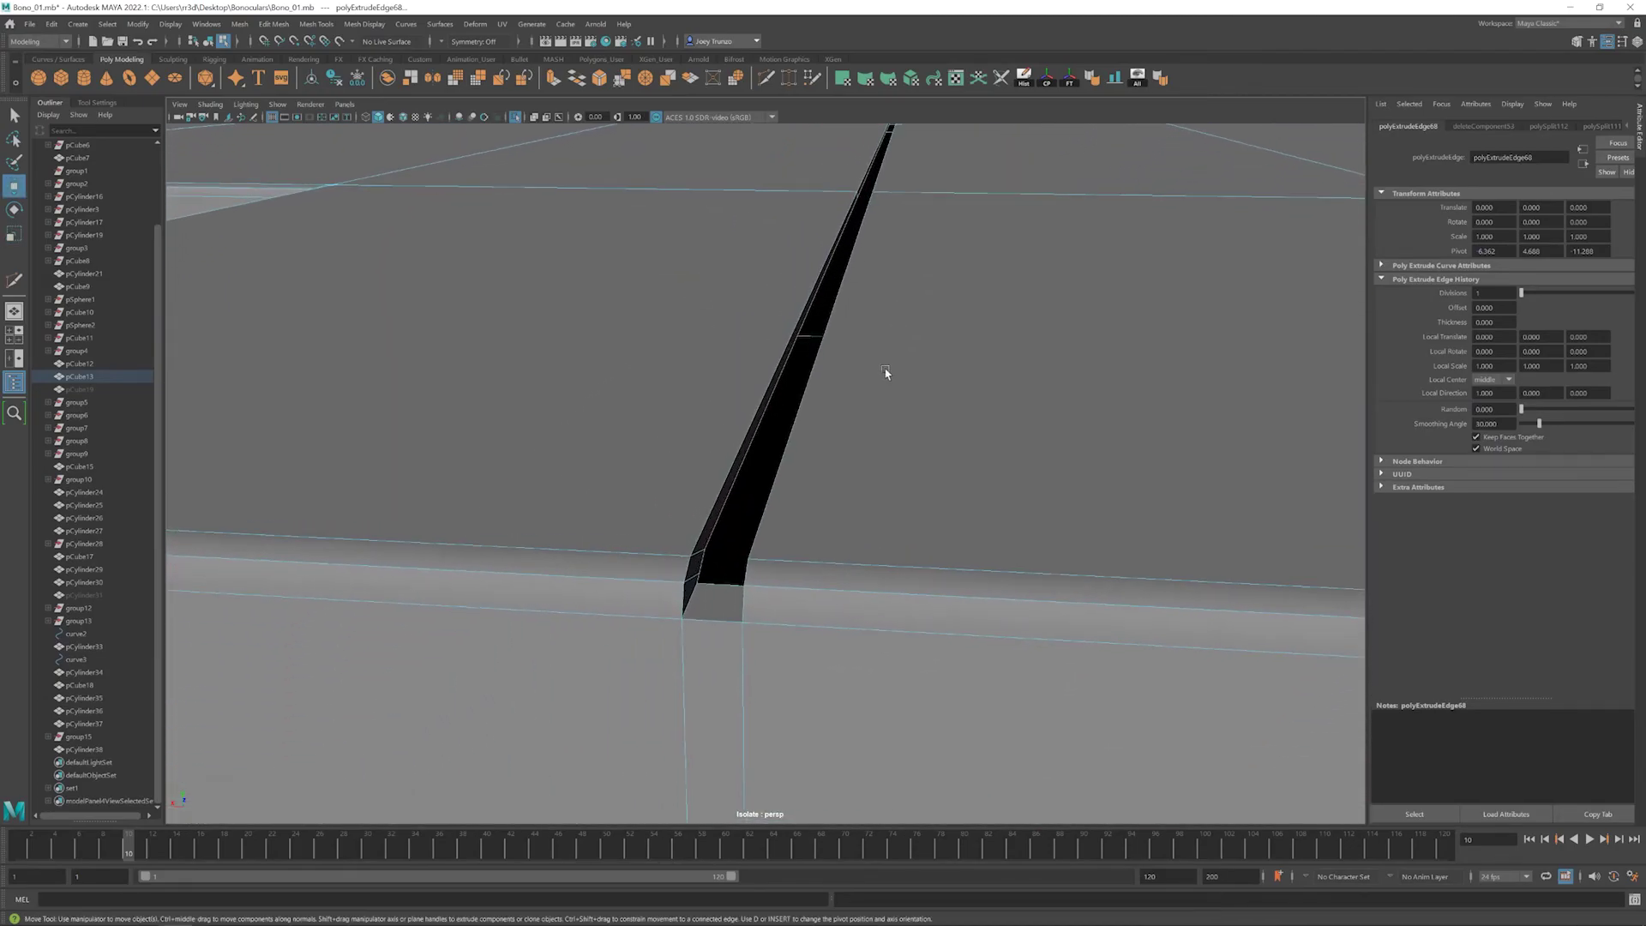
pyautogui.keyDown('alt'); pyautogui.moveTo(753, 497); pyautogui.dragTo(792, 562); pyautogui.keyUp('alt')
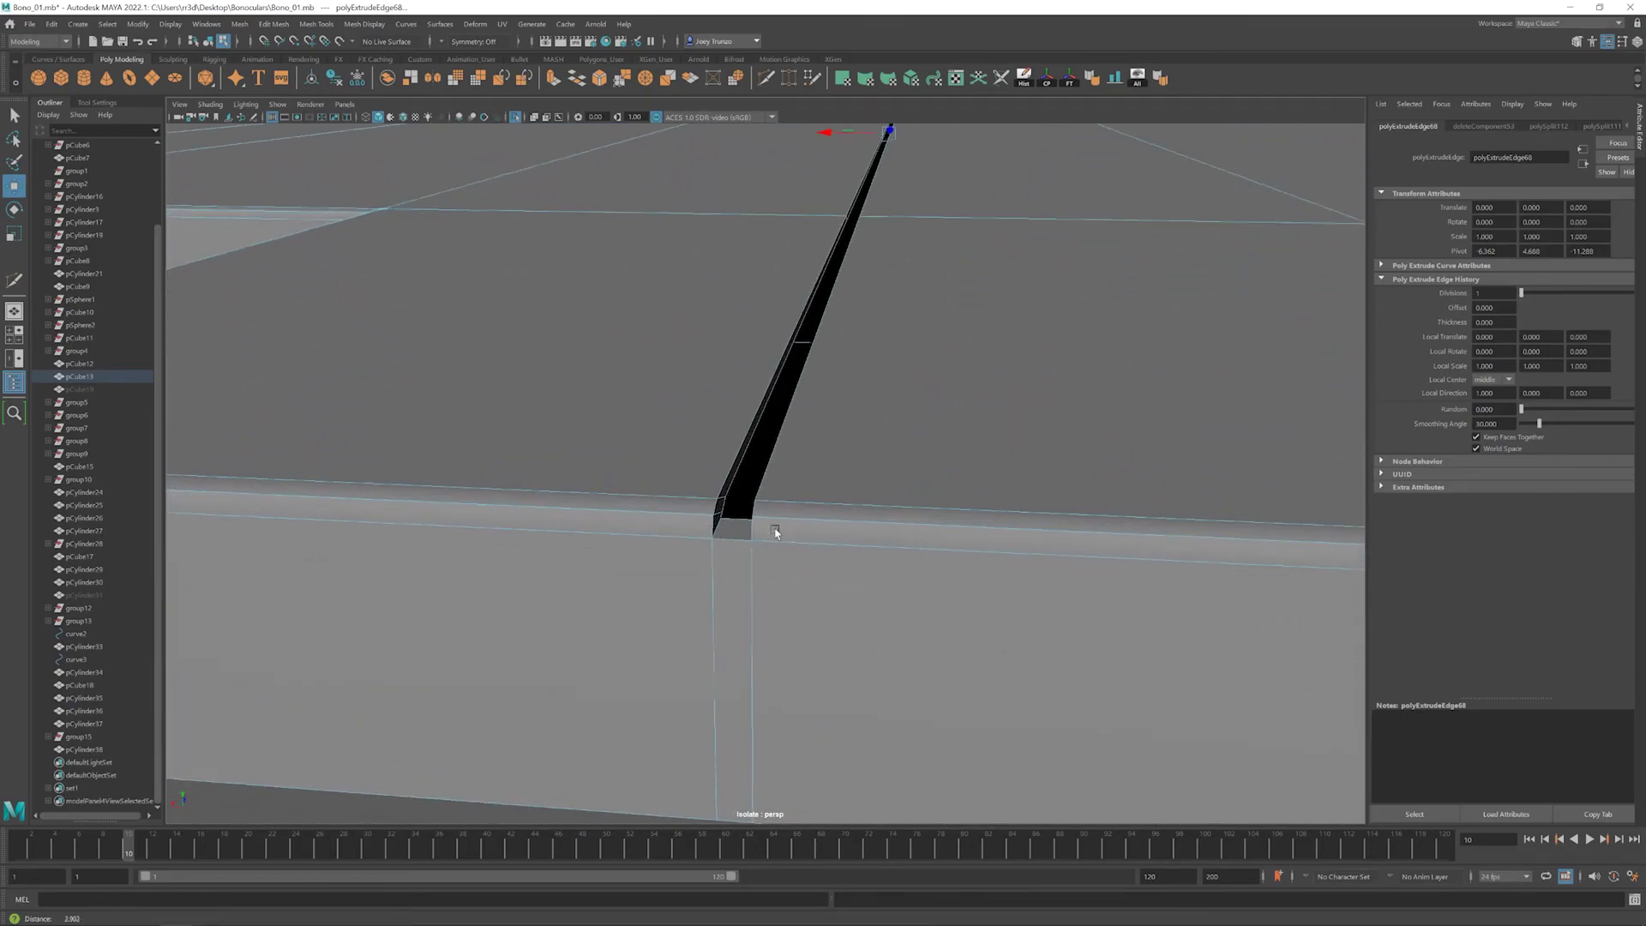
# - Merge the stray vertices at the groove's end corners with Target Weld
pyautogui.press('F9')
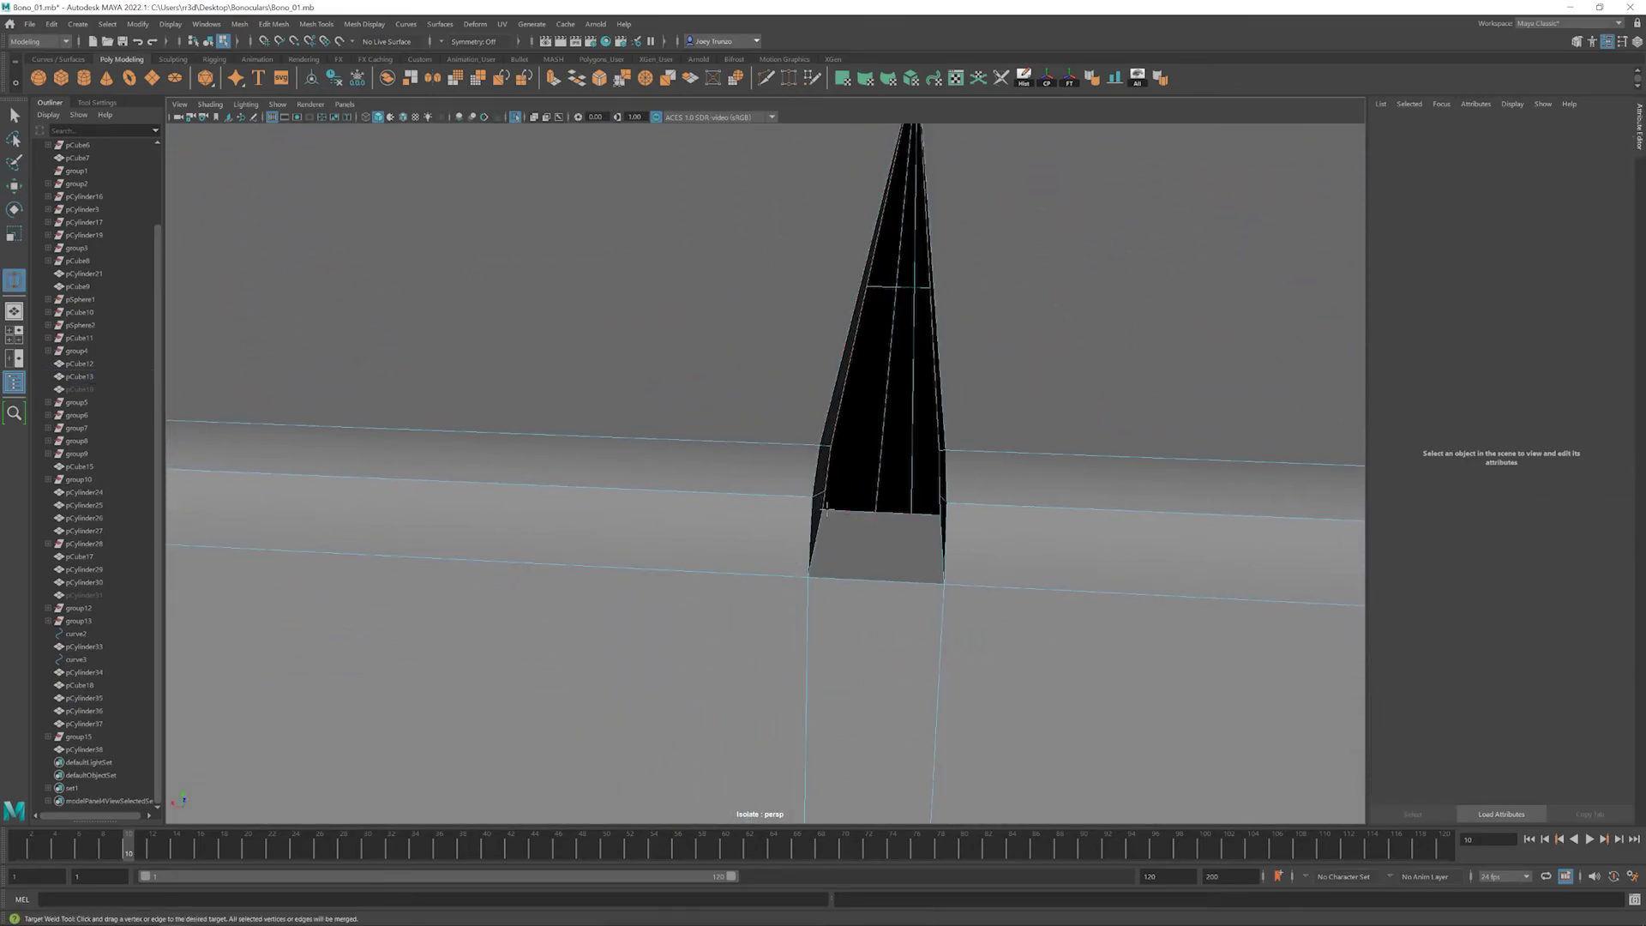
pyautogui.keyDown('shift'); pyautogui.moveTo(883, 480); pyautogui.dragTo(937, 506, button='right'); pyautogui.keyUp('shift')
pyautogui.keyDown('alt'); pyautogui.moveTo(937, 506); pyautogui.dragTo(549, 403); pyautogui.keyUp('alt')
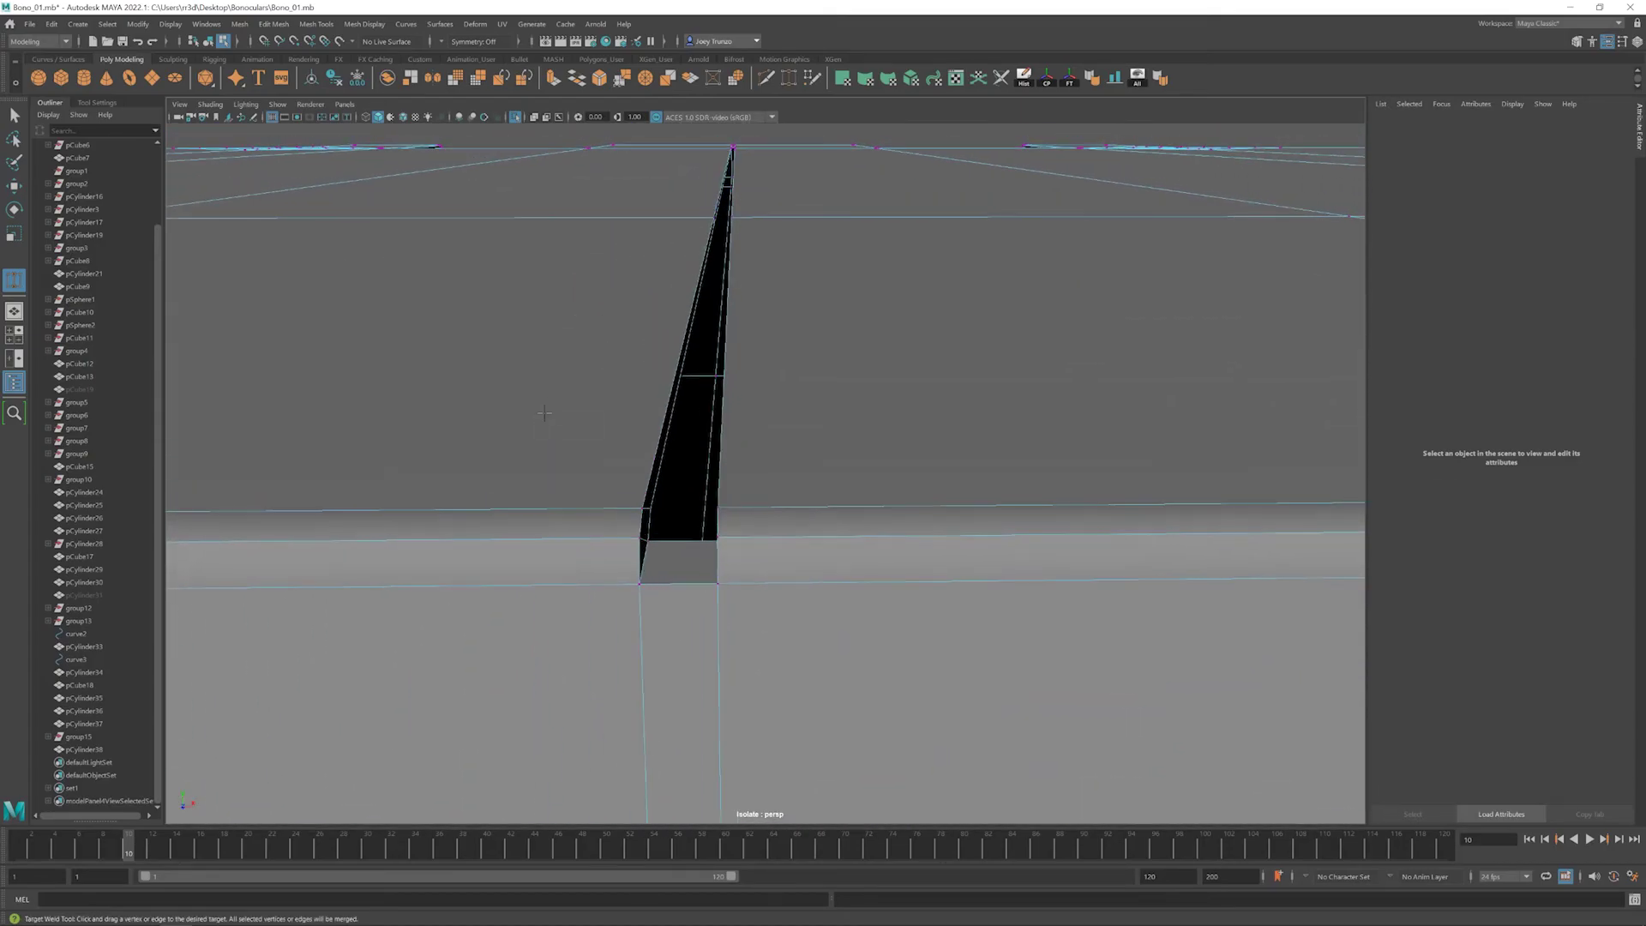
pyautogui.click(316, 24)
pyautogui.click(647, 522)
pyautogui.click(331, 28)
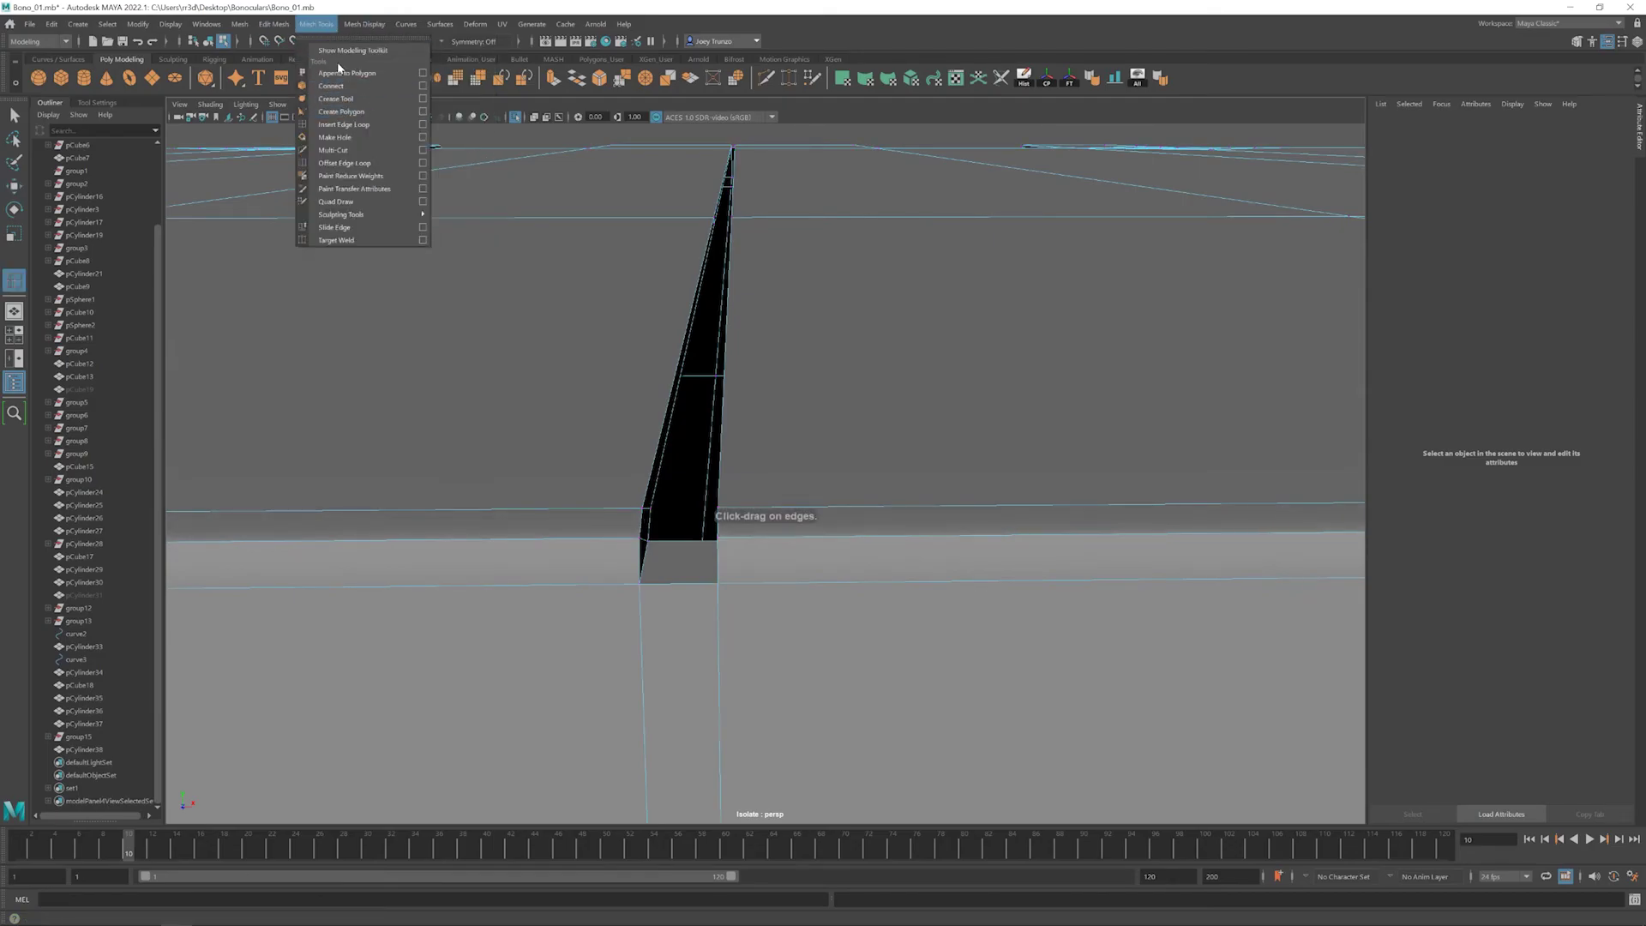
pyautogui.click(643, 519)
pyautogui.click(643, 518)
# - Bridge the open edges at the ends of the groove with Append to Polygon
pyautogui.click(316, 24)
pyautogui.click(347, 73)
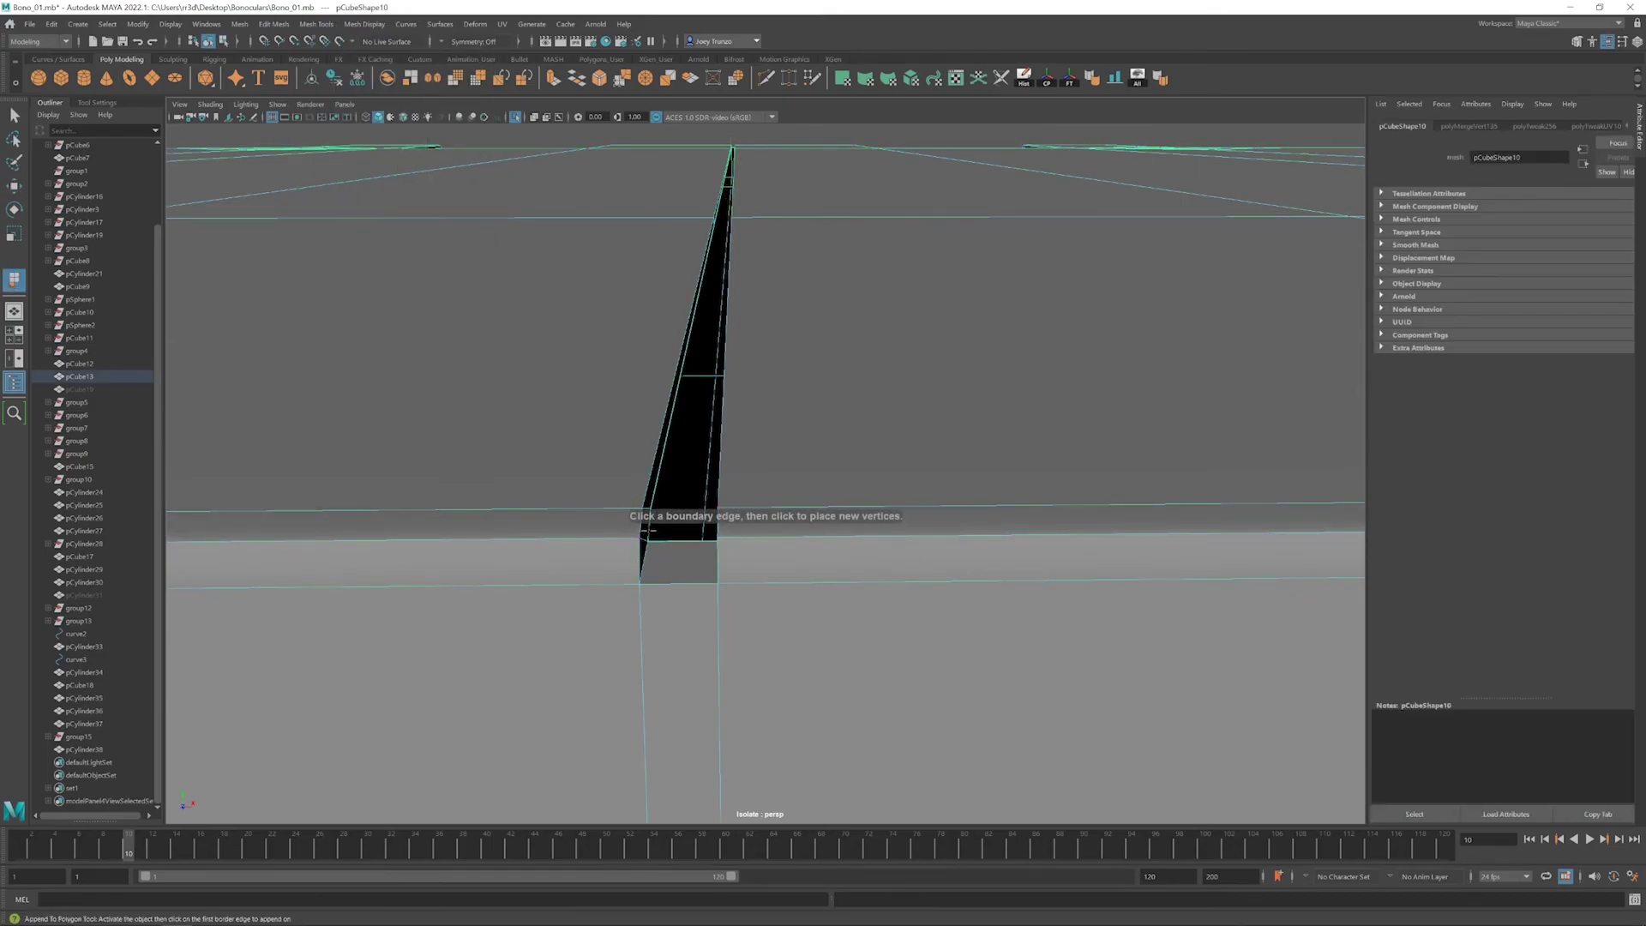
pyautogui.keyDown('alt'); pyautogui.moveTo(658, 603); pyautogui.dragTo(770, 426); pyautogui.keyUp('alt')
pyautogui.click(1145, 507)
pyautogui.press('Return')
pyautogui.press('w')
pyautogui.click(627, 421)
pyautogui.press('Return')
pyautogui.press('Return')
pyautogui.press('w')
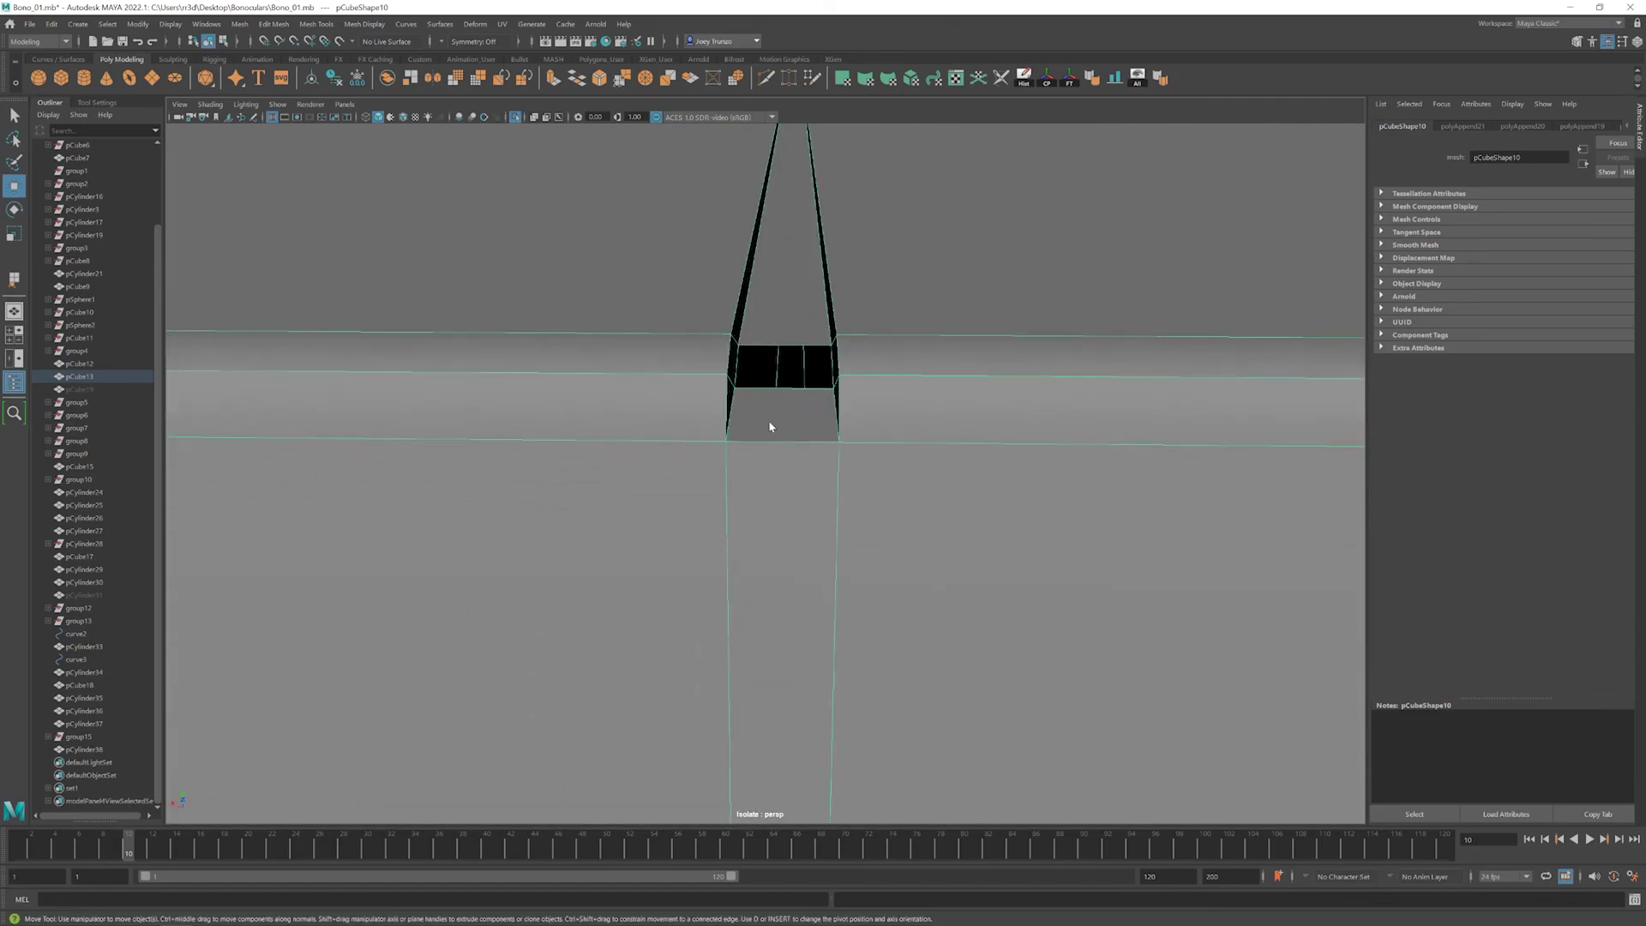
# - Close the open floor of the centre groove with Fill Hole and check the groove along the plate
pyautogui.click(239, 23)
pyautogui.click(257, 134)
pyautogui.keyDown('alt'); pyautogui.moveTo(776, 282); pyautogui.dragTo(772, 420); pyautogui.keyUp('alt')
pyautogui.click(778, 501)
pyautogui.moveTo(777, 501)
pyautogui.keyDown('alt'); pyautogui.mouseDown()
pyautogui.moveTo(871, 382)
pyautogui.moveTo(717, 364)
pyautogui.moveTo(793, 486)
pyautogui.mouseUp(); pyautogui.keyUp('alt')
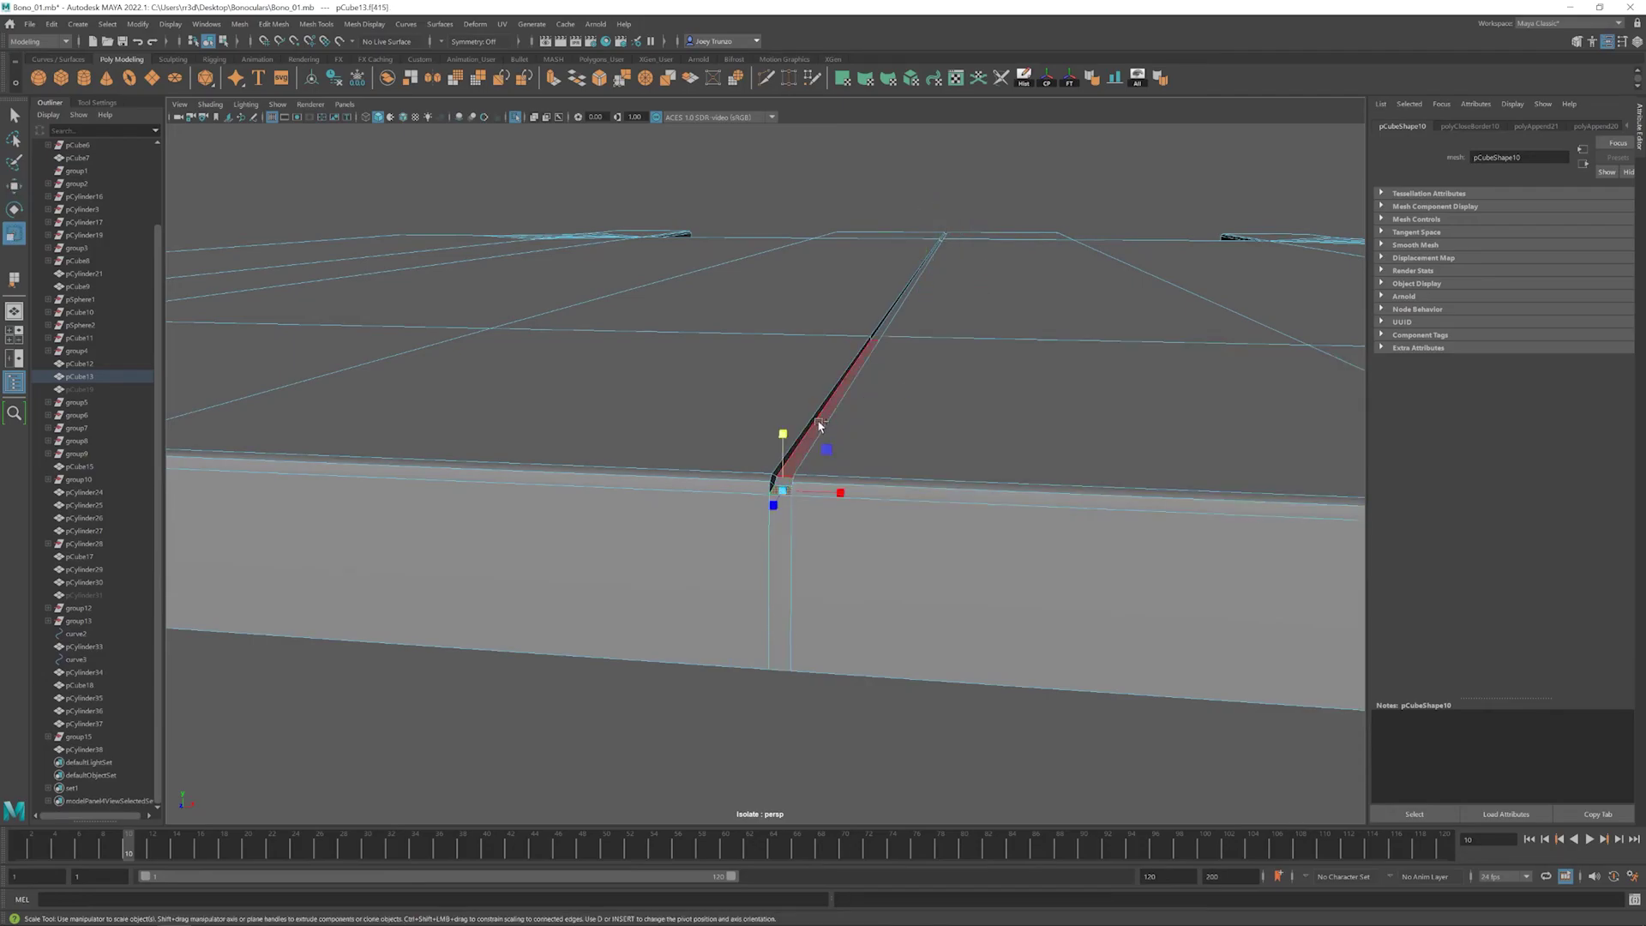
pyautogui.keyDown('alt'); pyautogui.moveTo(944, 241); pyautogui.dragTo(760, 496); pyautogui.keyUp('alt')
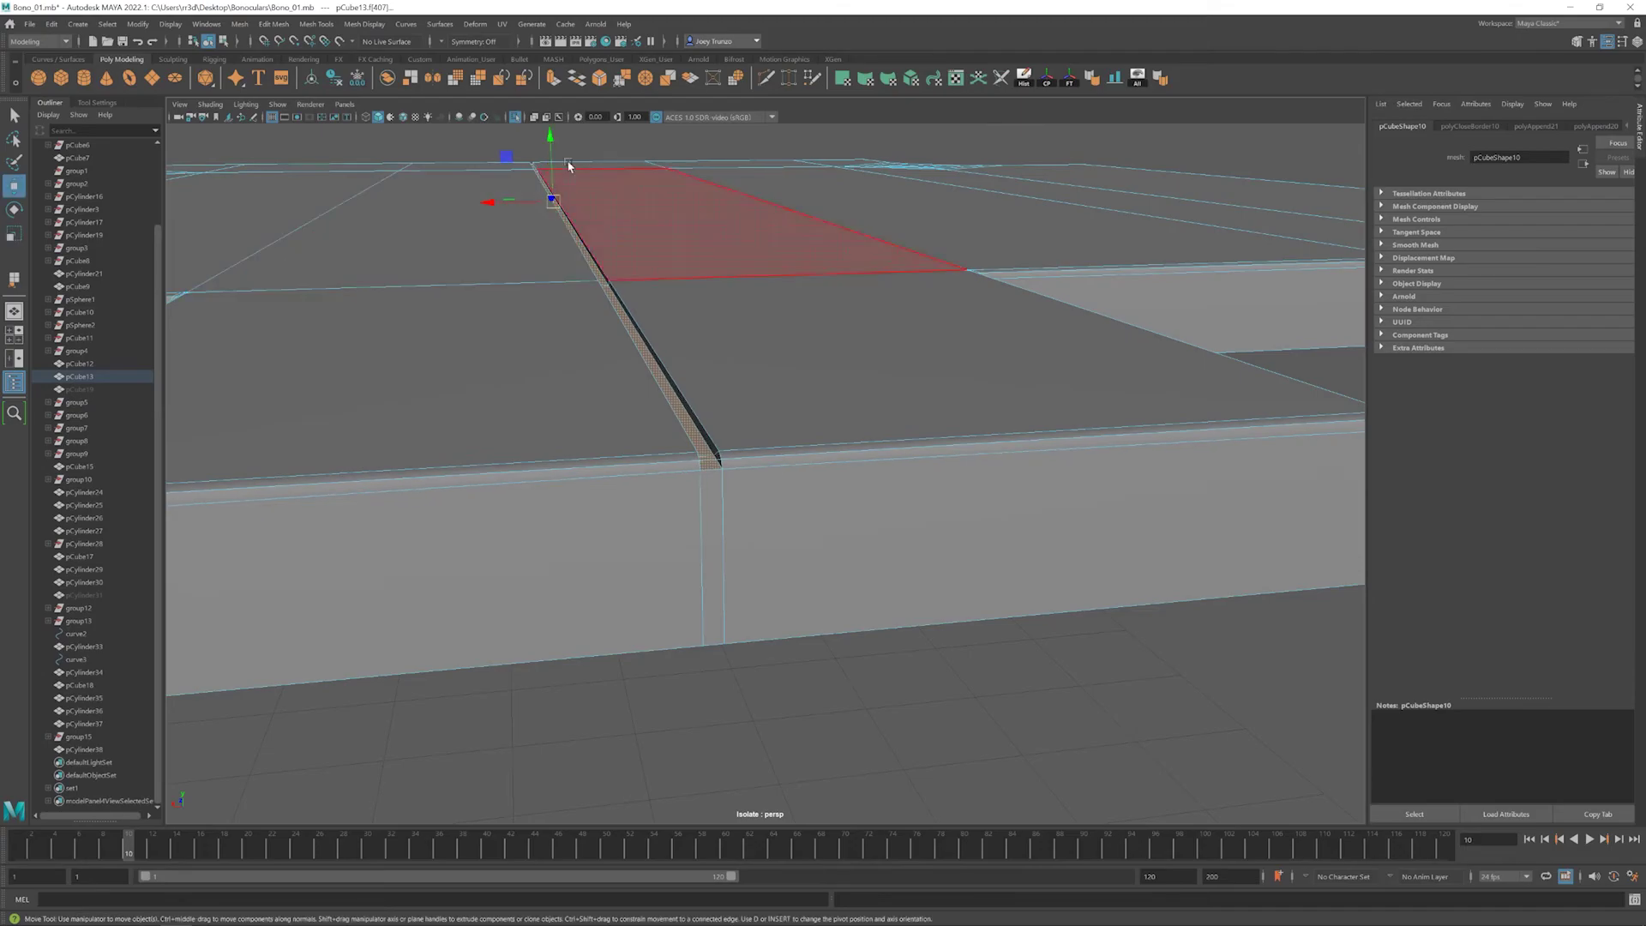
pyautogui.click(875, 635)
pyautogui.scroll(-5, 698, 544)
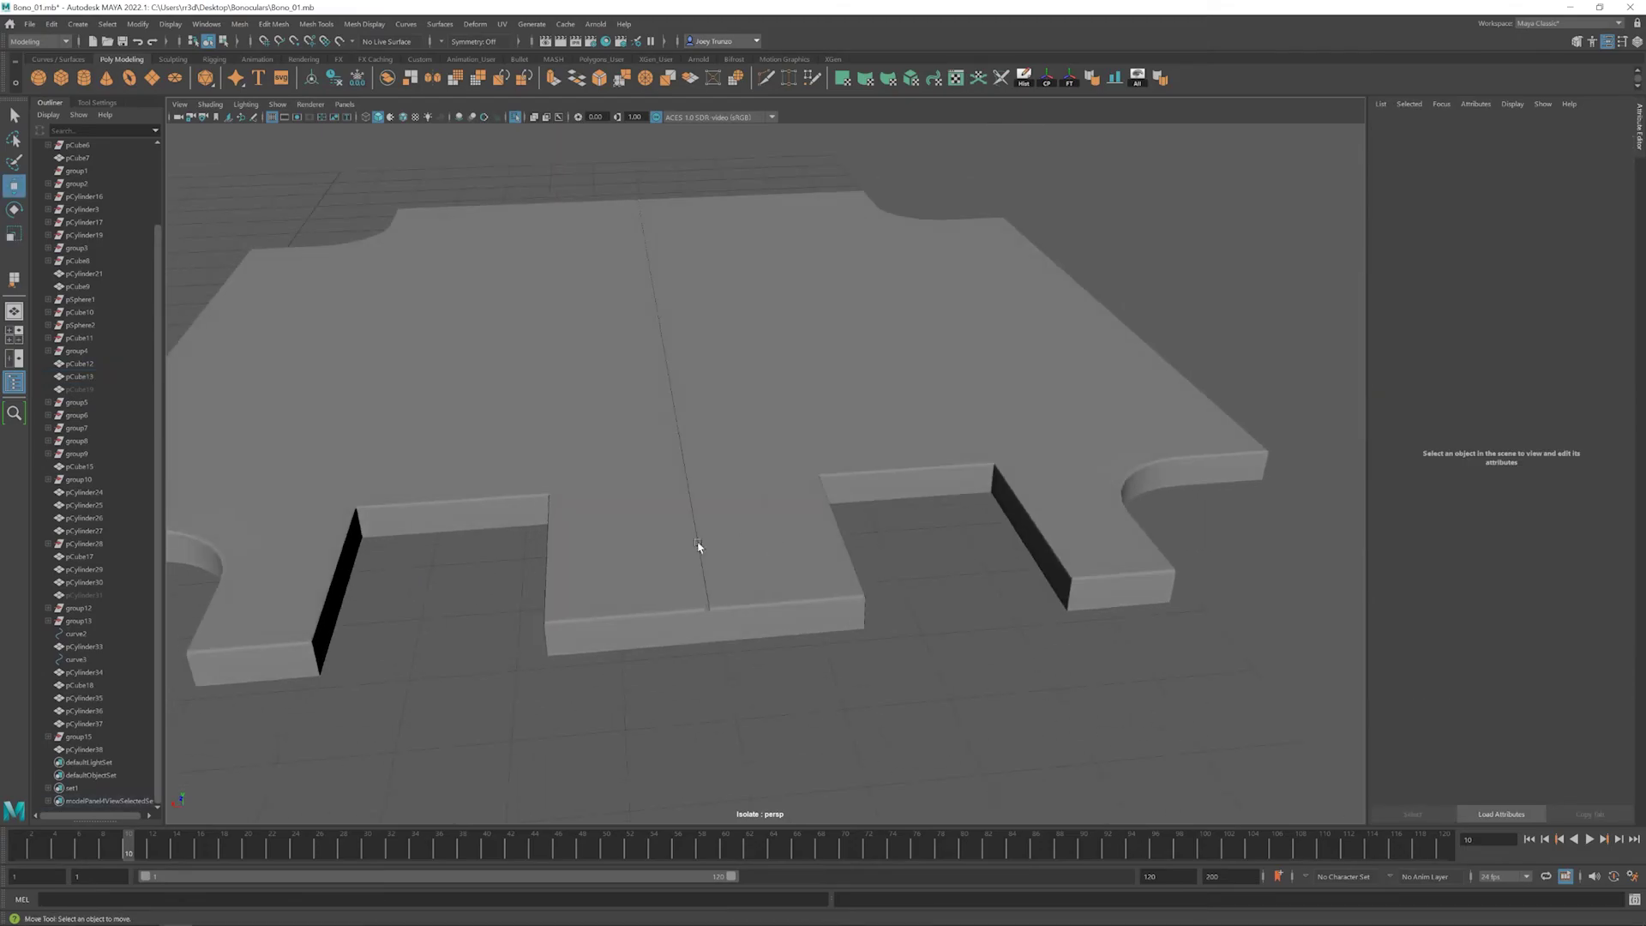
pyautogui.scroll(5, 735, 504)
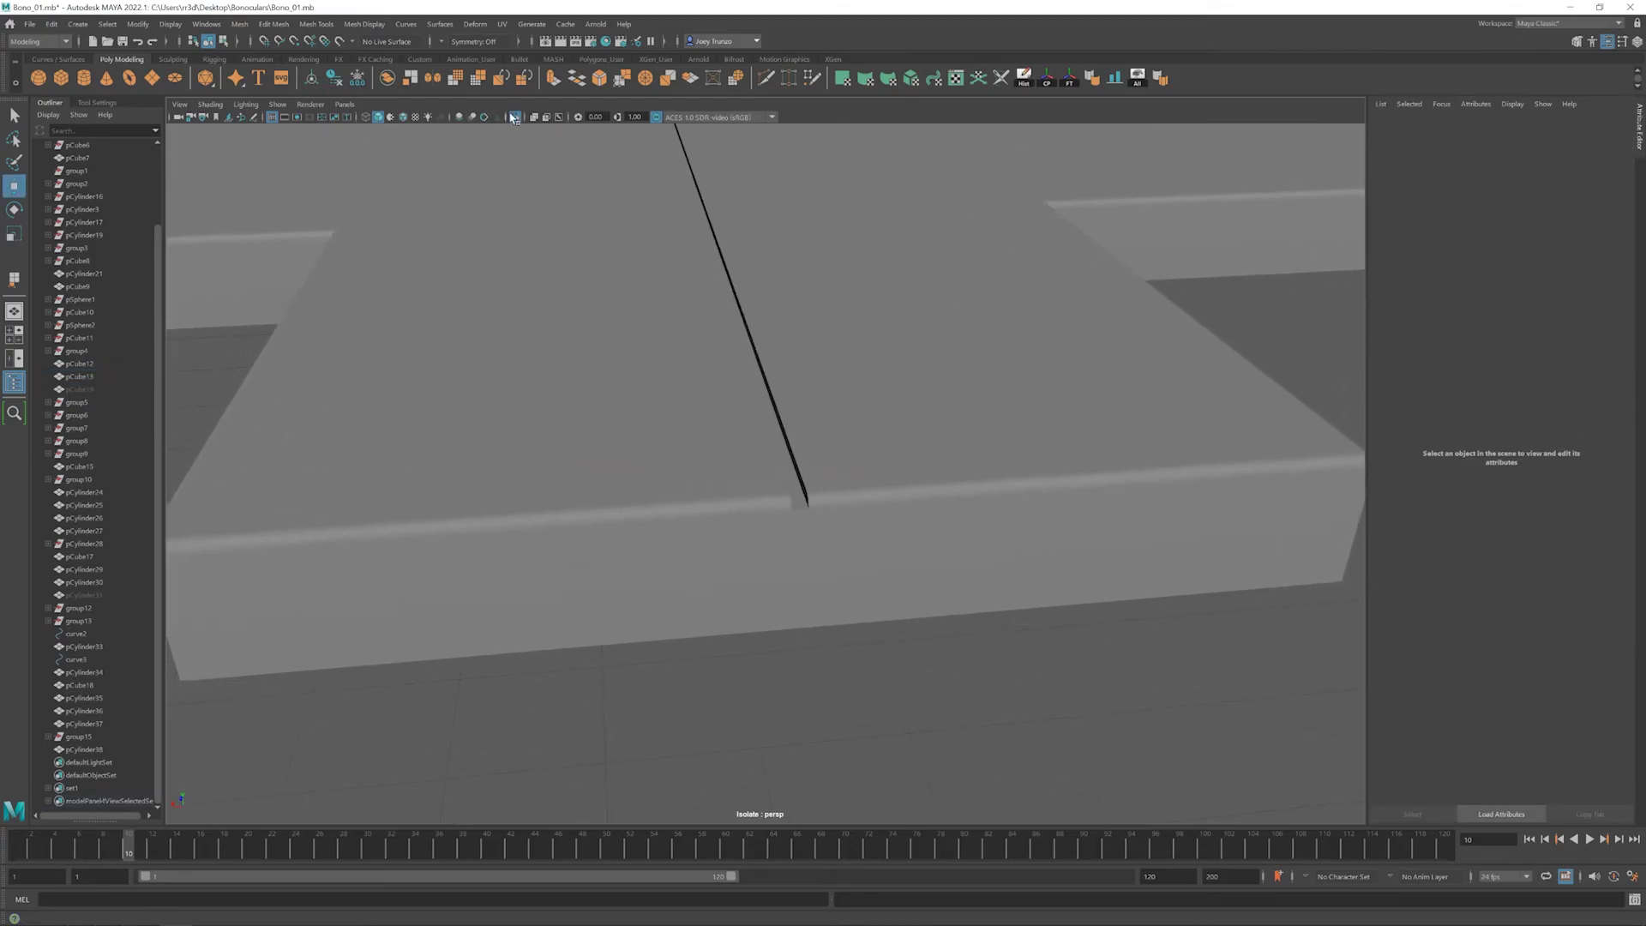
# - Show the full assembly again and select the groove's long edges on the cover plate
pyautogui.click(514, 117)
pyautogui.click(829, 454)
pyautogui.press('f')
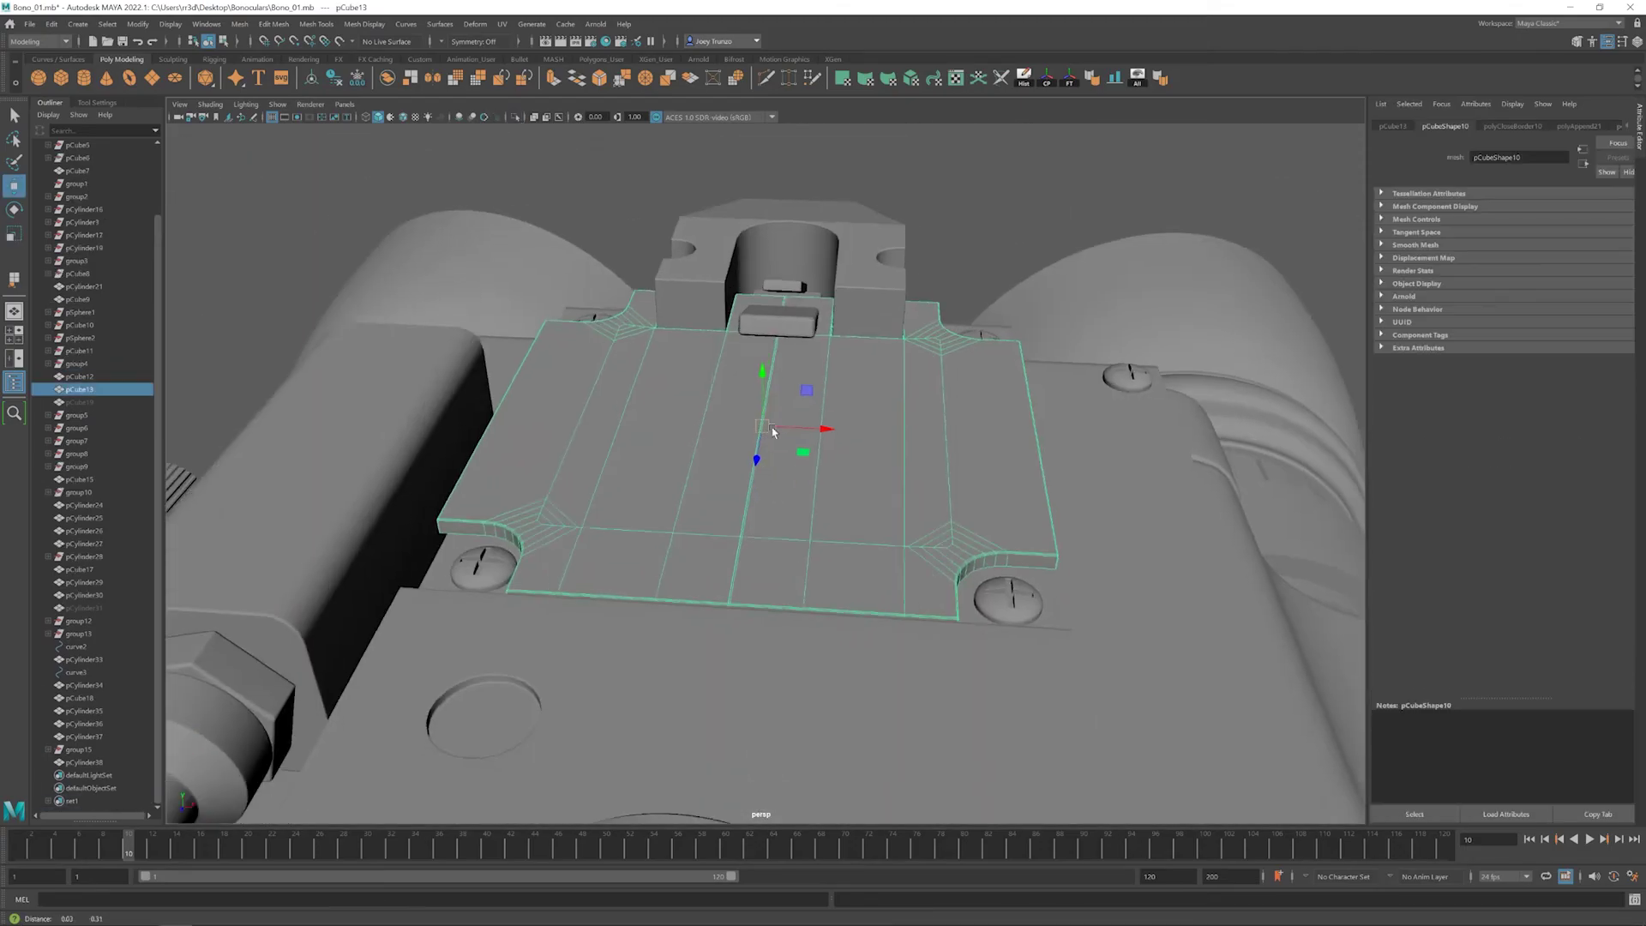
pyautogui.scroll(5, 829, 454)
pyautogui.press('F10')
pyautogui.scroll(5, 836, 467)
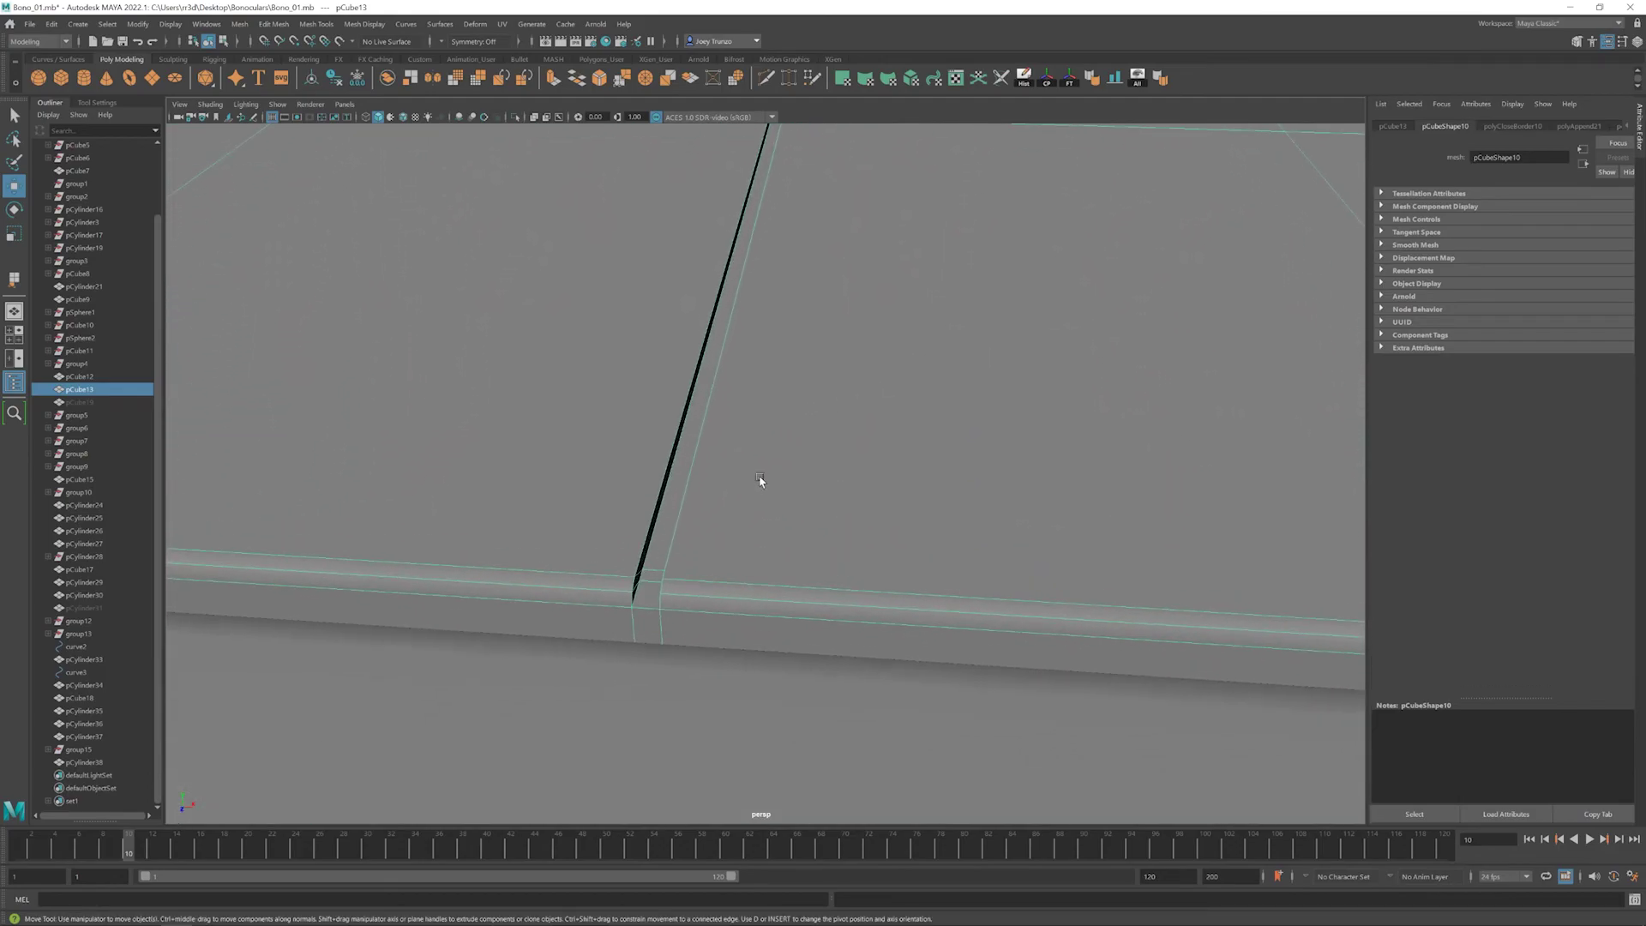
pyautogui.click(643, 508)
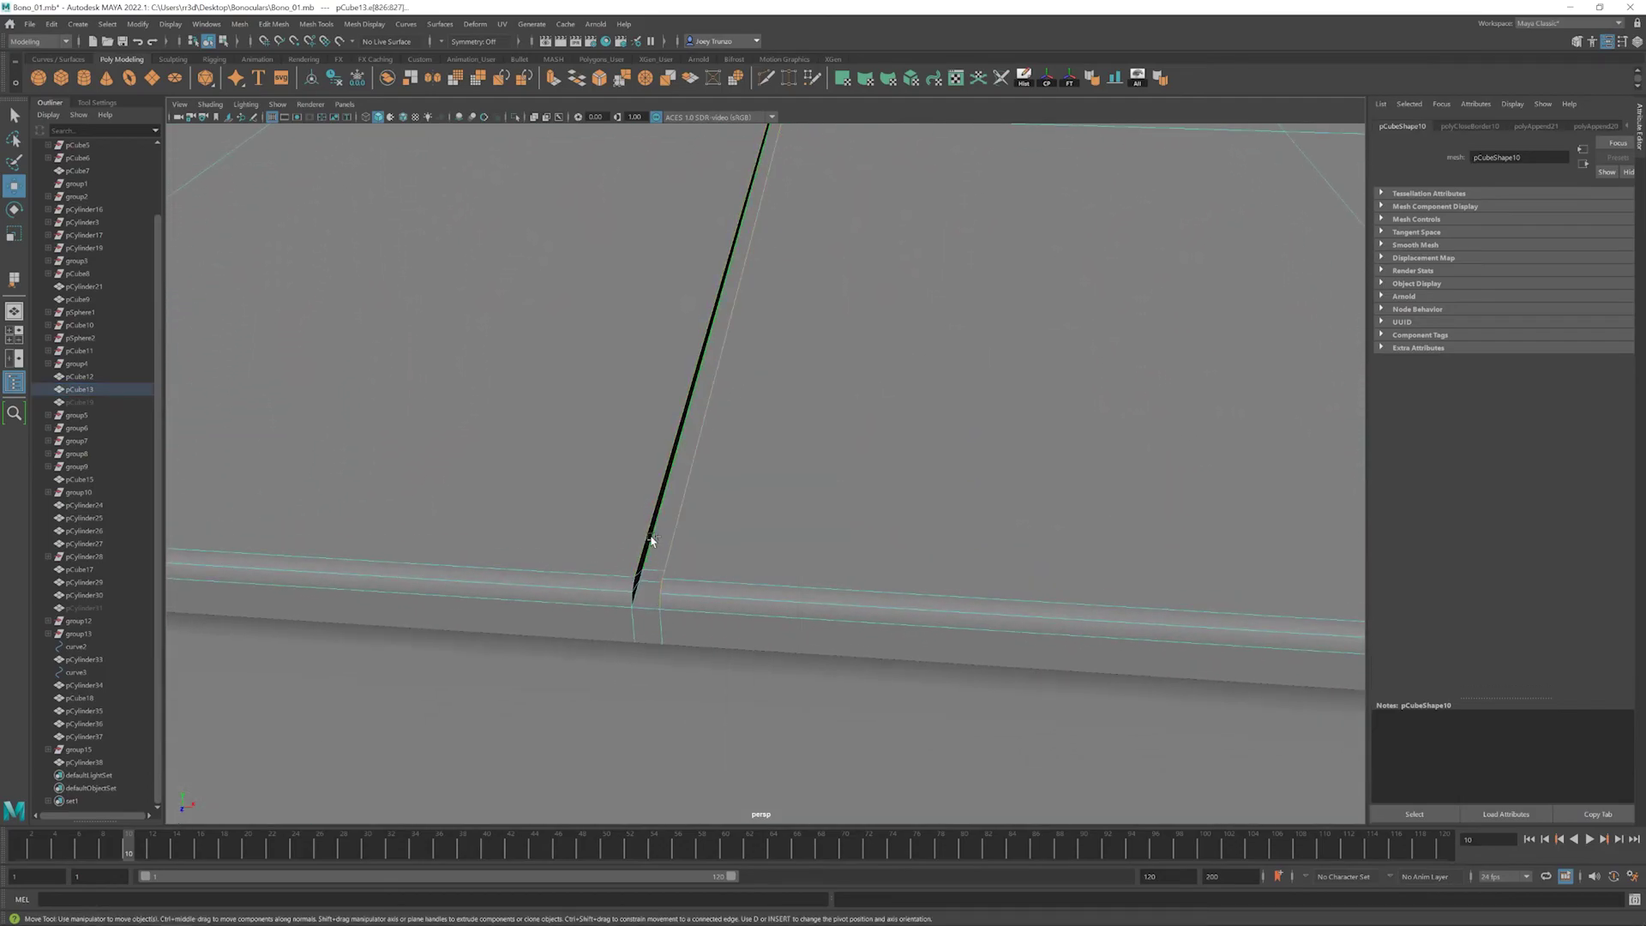
pyautogui.keyDown('alt'); pyautogui.moveTo(651, 541); pyautogui.dragTo(1154, 508); pyautogui.keyUp('alt')
pyautogui.click(327, 26)
pyautogui.click(1209, 543)
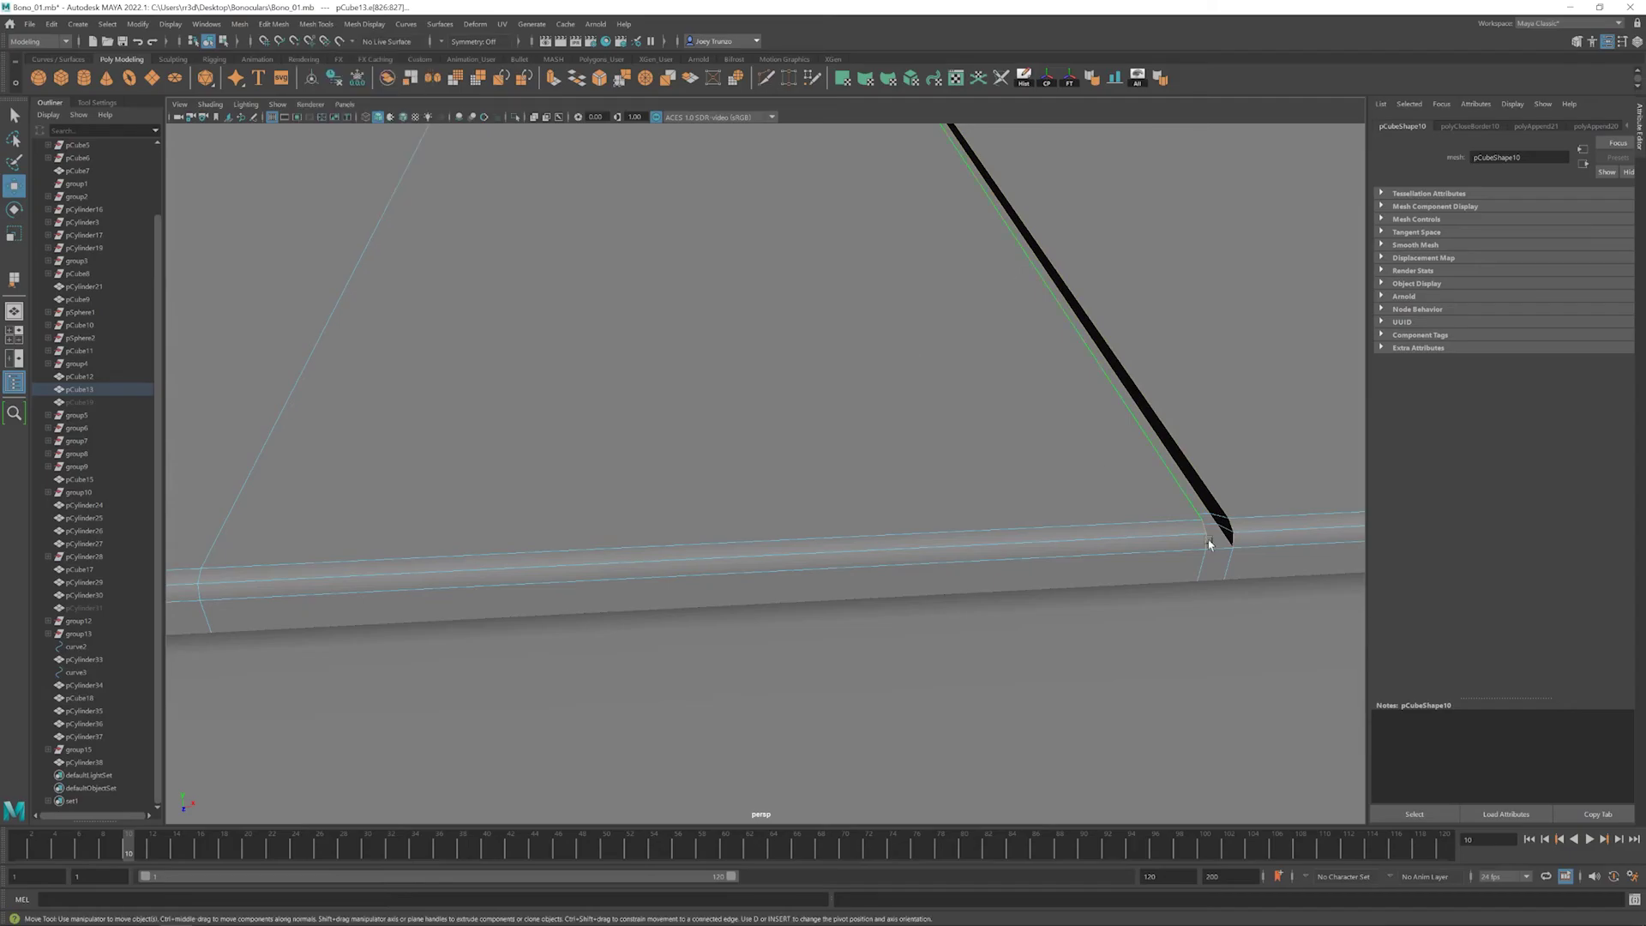
pyautogui.press('f')
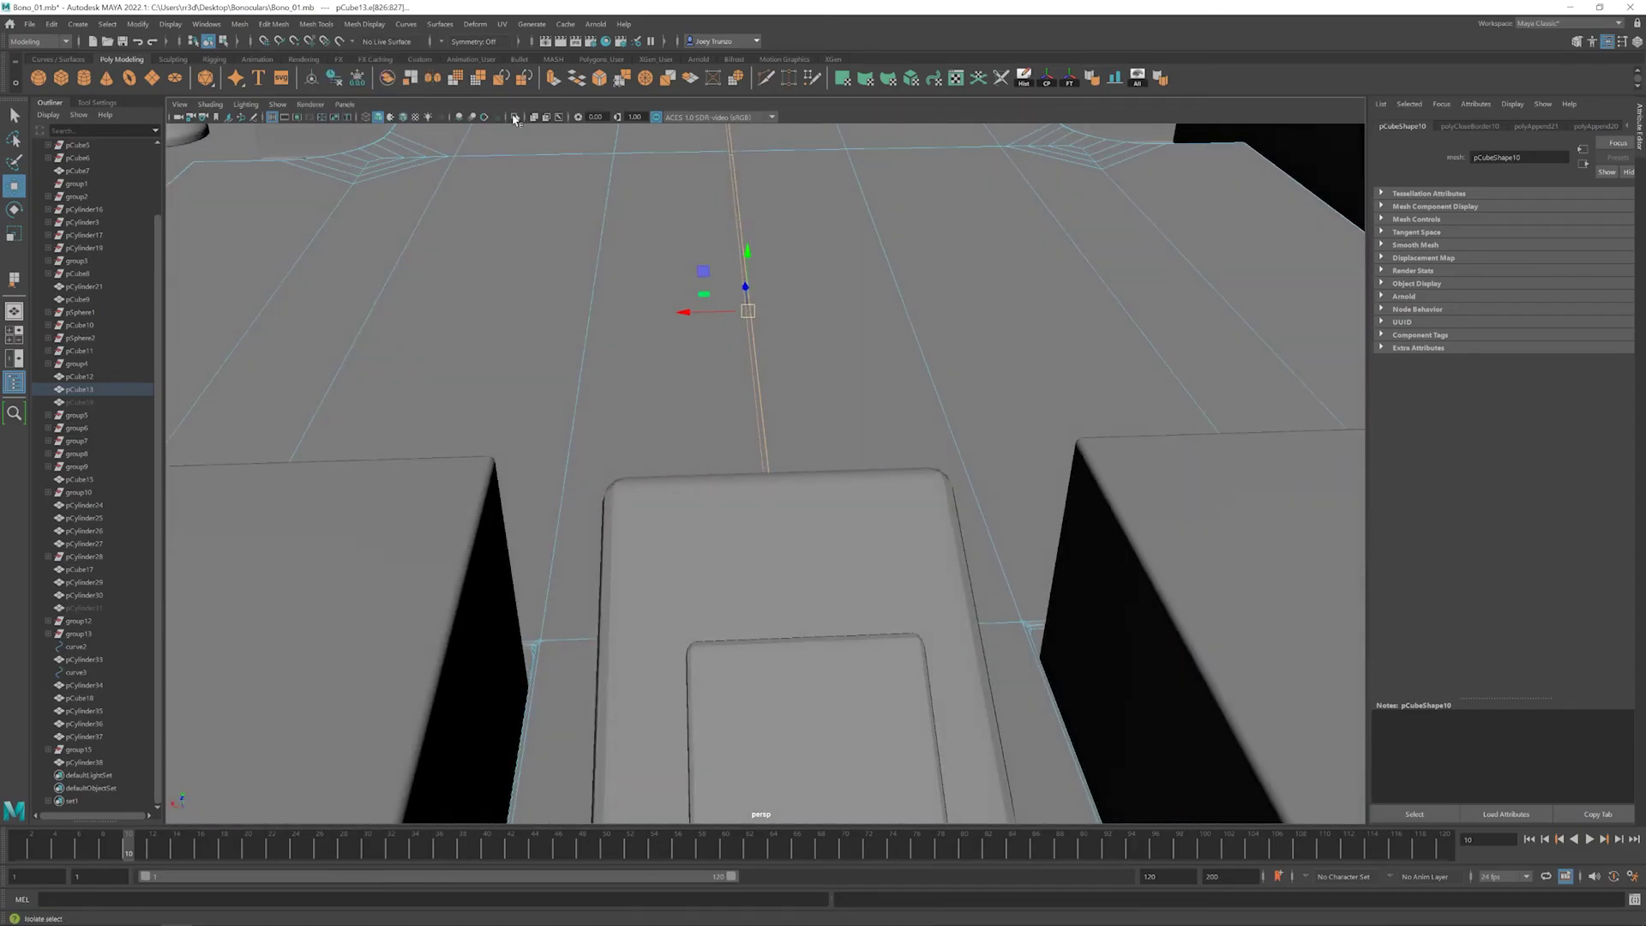
# - Isolate the cover plate and bevel the groove's border edges with a fraction of 0.252
pyautogui.click(517, 122)
pyautogui.rightClick(735, 369)
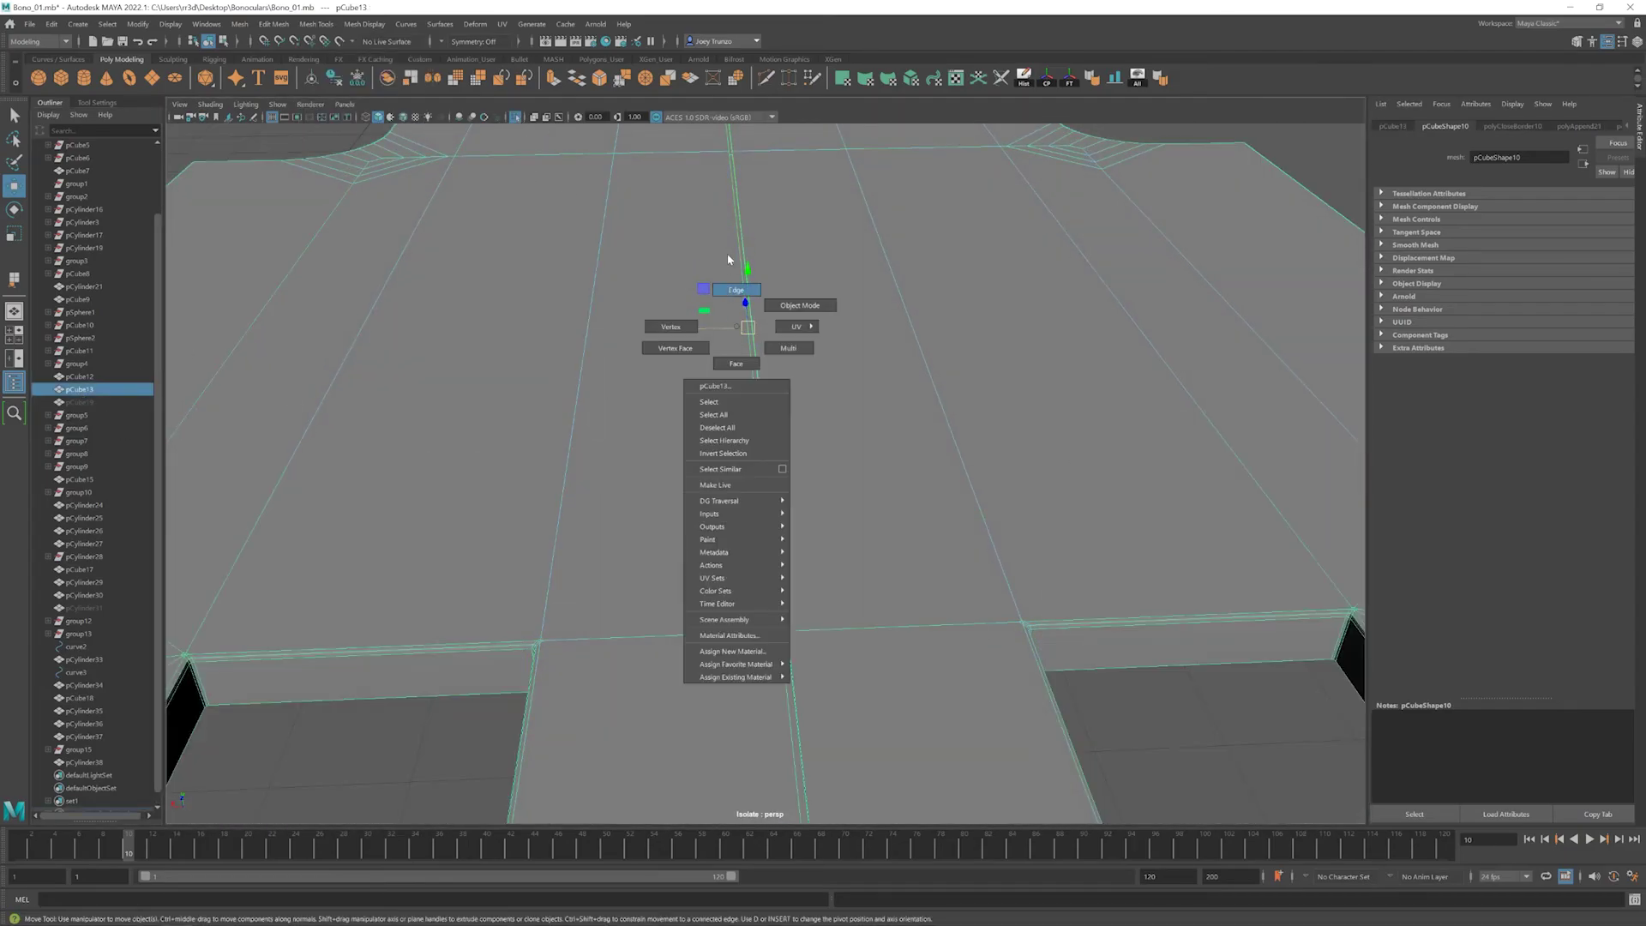
pyautogui.scroll(10, 688, 262)
pyautogui.click(275, 24)
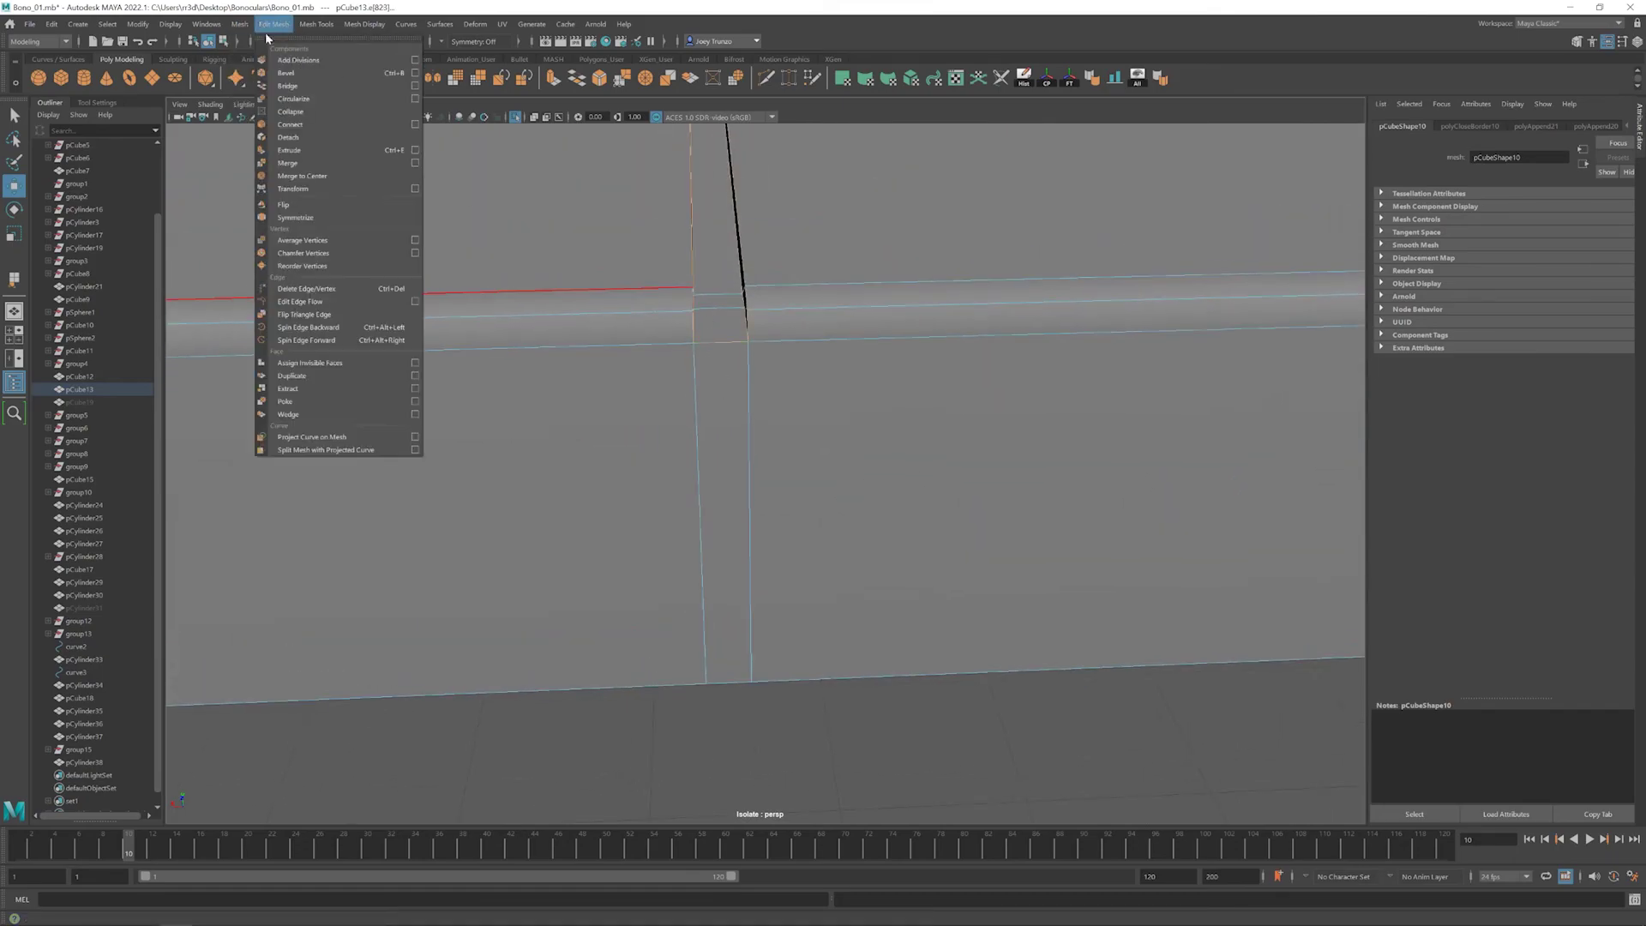
pyautogui.click(295, 62)
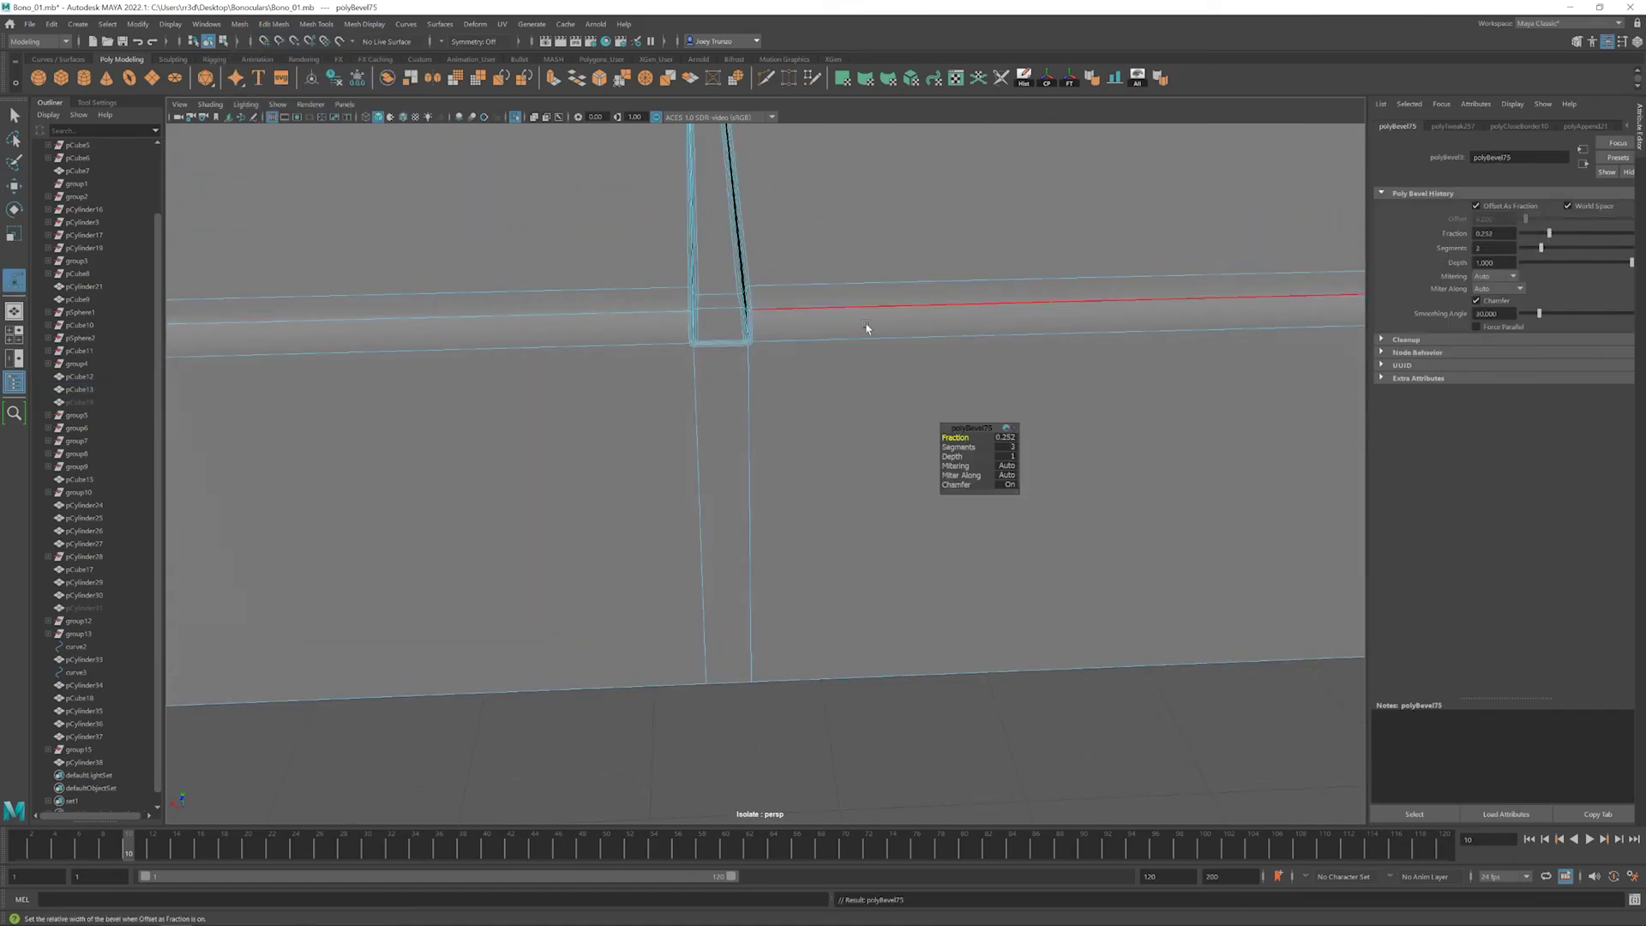
# - Preview the plate smoothed to examine how the groove's end holds its shape, and return to the unsmoothed display
pyautogui.scroll(-5, 866, 328)
pyautogui.rightClick(781, 345)
pyautogui.keyDown('alt'); pyautogui.moveTo(781, 346); pyautogui.dragTo(632, 323); pyautogui.keyUp('alt')
pyautogui.scroll(6, 900, 463)
pyautogui.click(783, 558)
pyautogui.press('3')
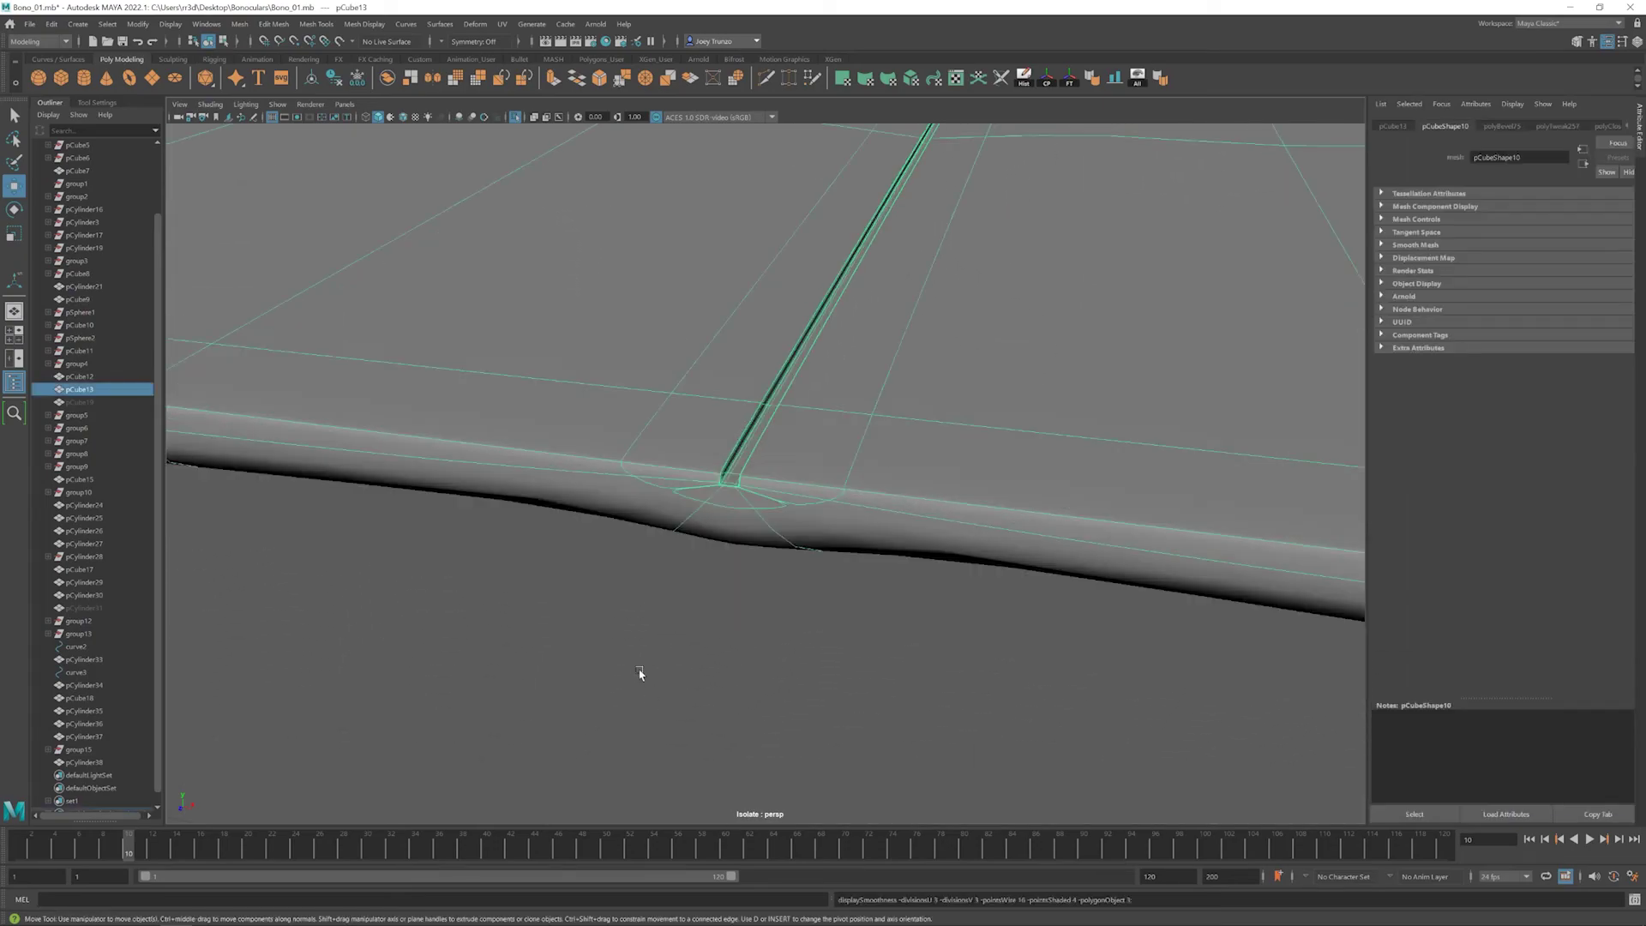
pyautogui.click(827, 541)
pyautogui.scroll(-6, 635, 437)
pyautogui.click(636, 437)
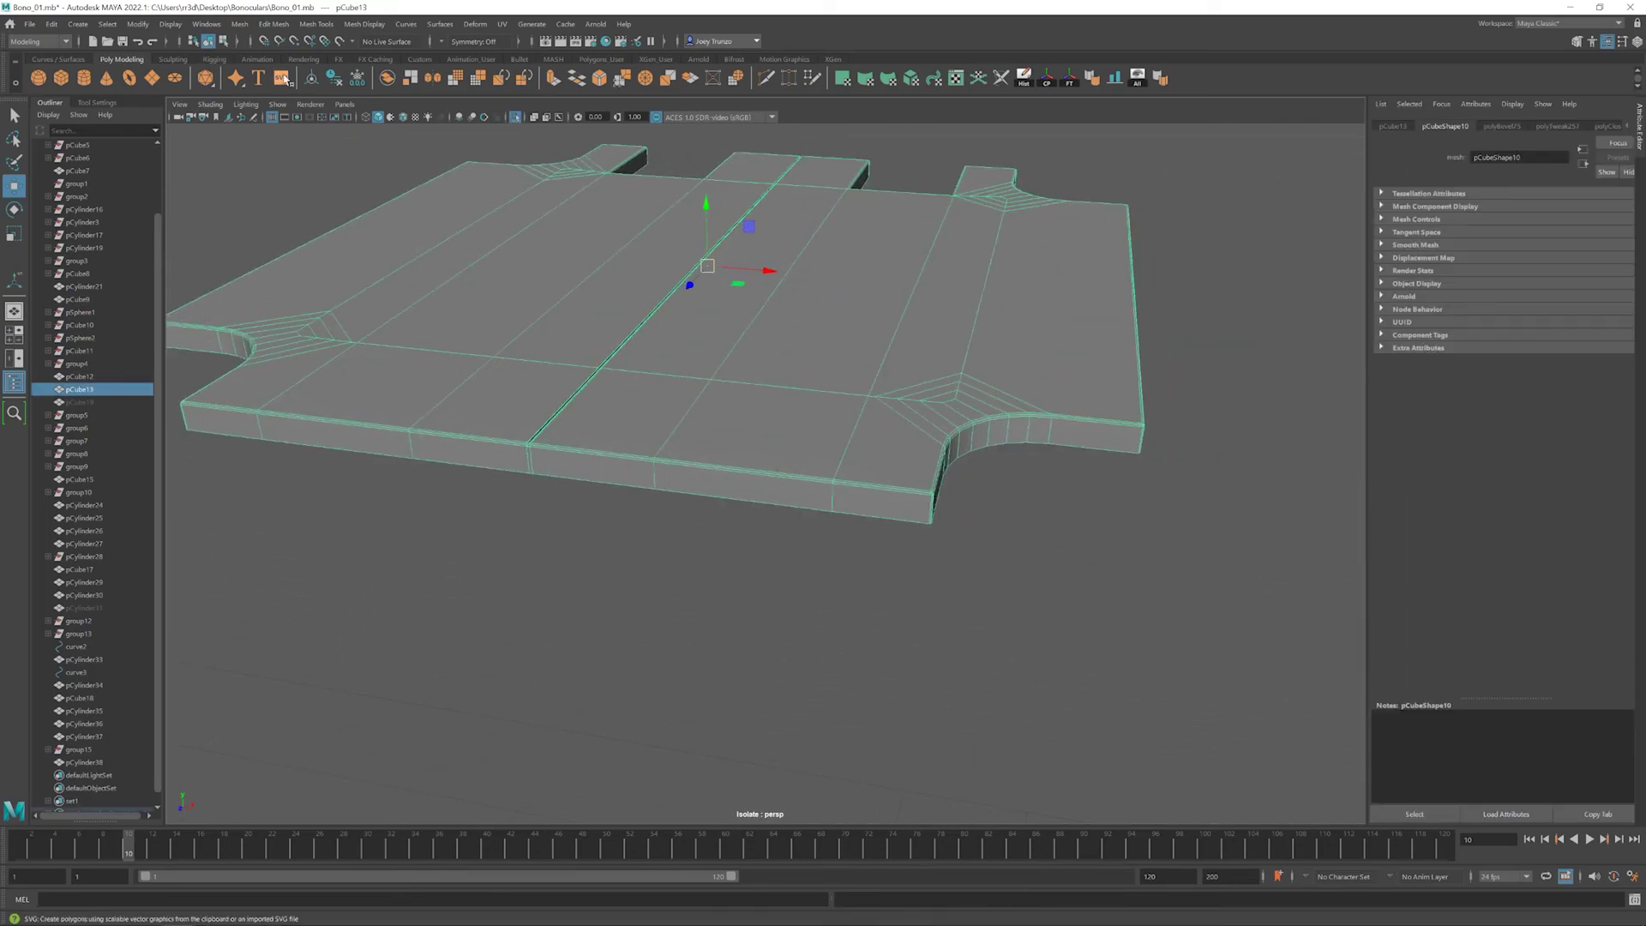
# - Try inserting an edge loop near the lower corner of the plate's long side and undo it
pyautogui.click(316, 23)
pyautogui.click(354, 131)
pyautogui.click(931, 523)
pyautogui.hotkey('ctrl', 'z')
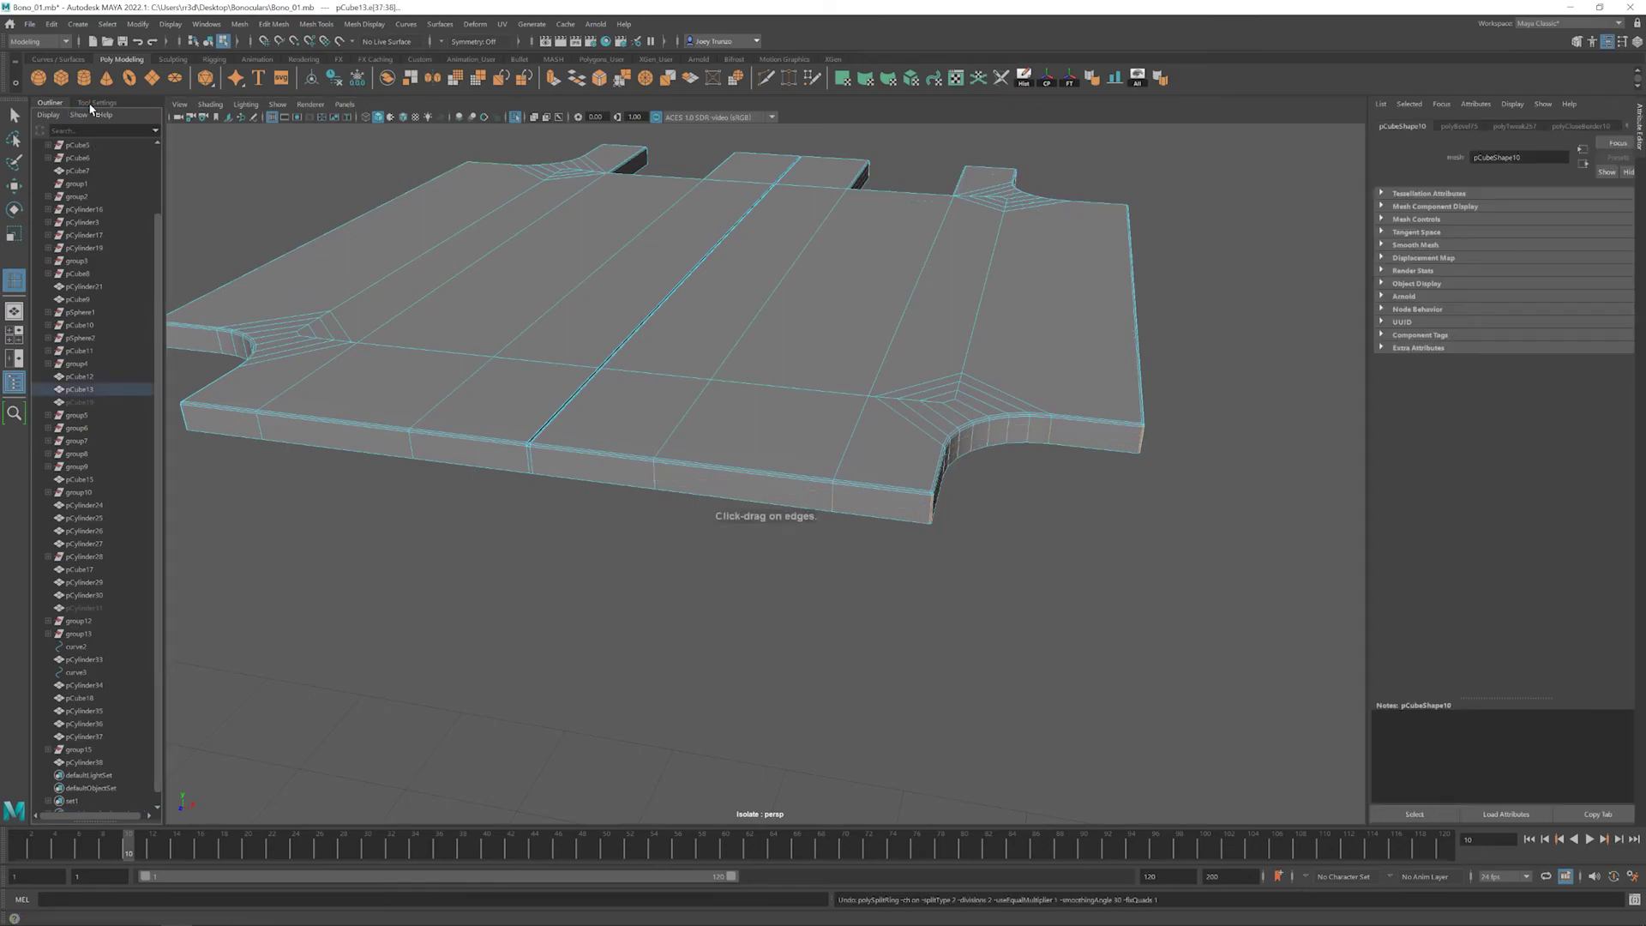
# - Insert a supporting edge loop close to the bottom of the plate's side, keeping equal distance from the edge
pyautogui.click(97, 102)
pyautogui.click(991, 517)
pyautogui.press('w')
pyautogui.rightClick(883, 430)
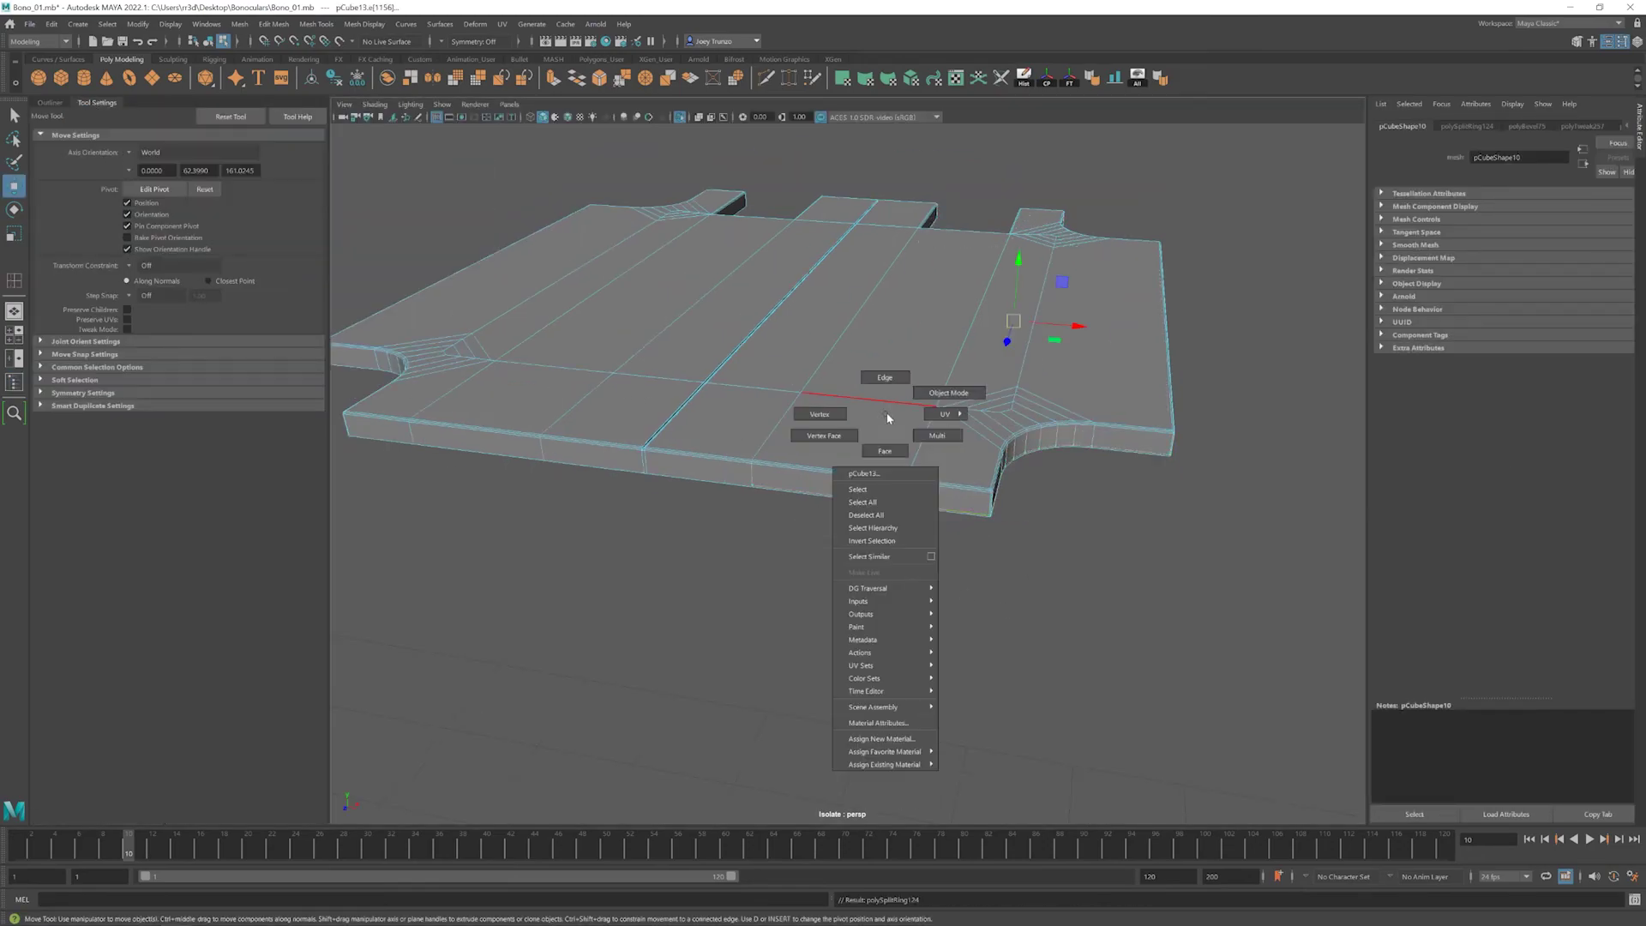
pyautogui.click(883, 377)
pyautogui.click(720, 548)
pyautogui.click(754, 448)
pyautogui.scroll(5, 834, 511)
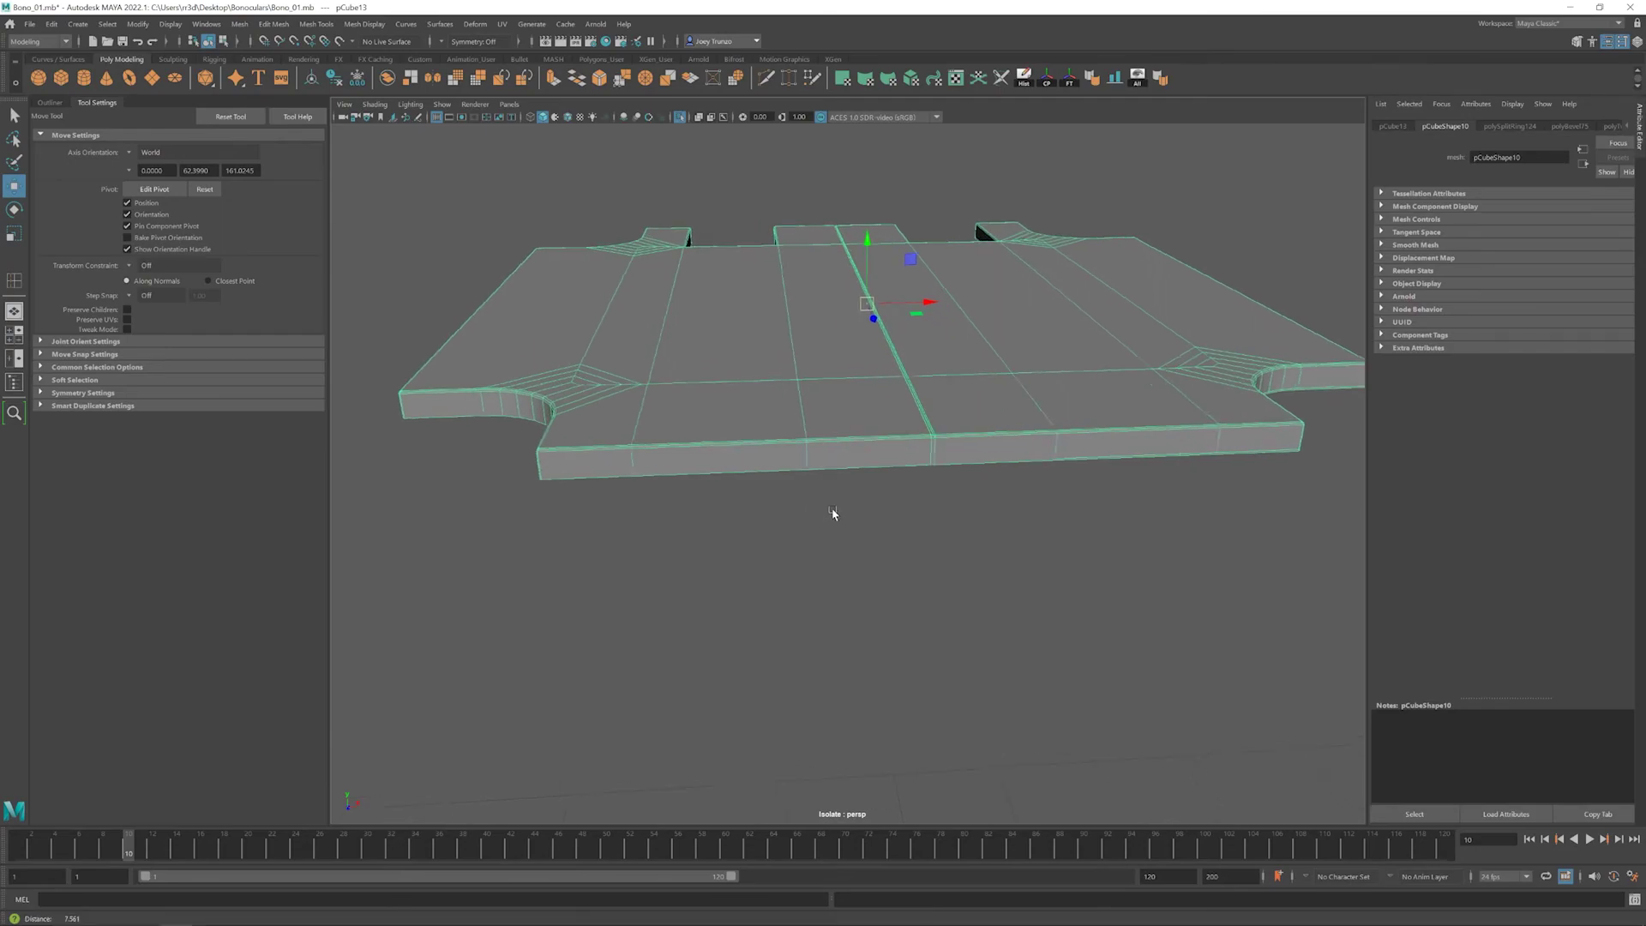
# - Add another loop near the bottom of the plate's side and cut an edge across beneath the groove with Multi-Cut
pyautogui.click(316, 23)
pyautogui.click(354, 131)
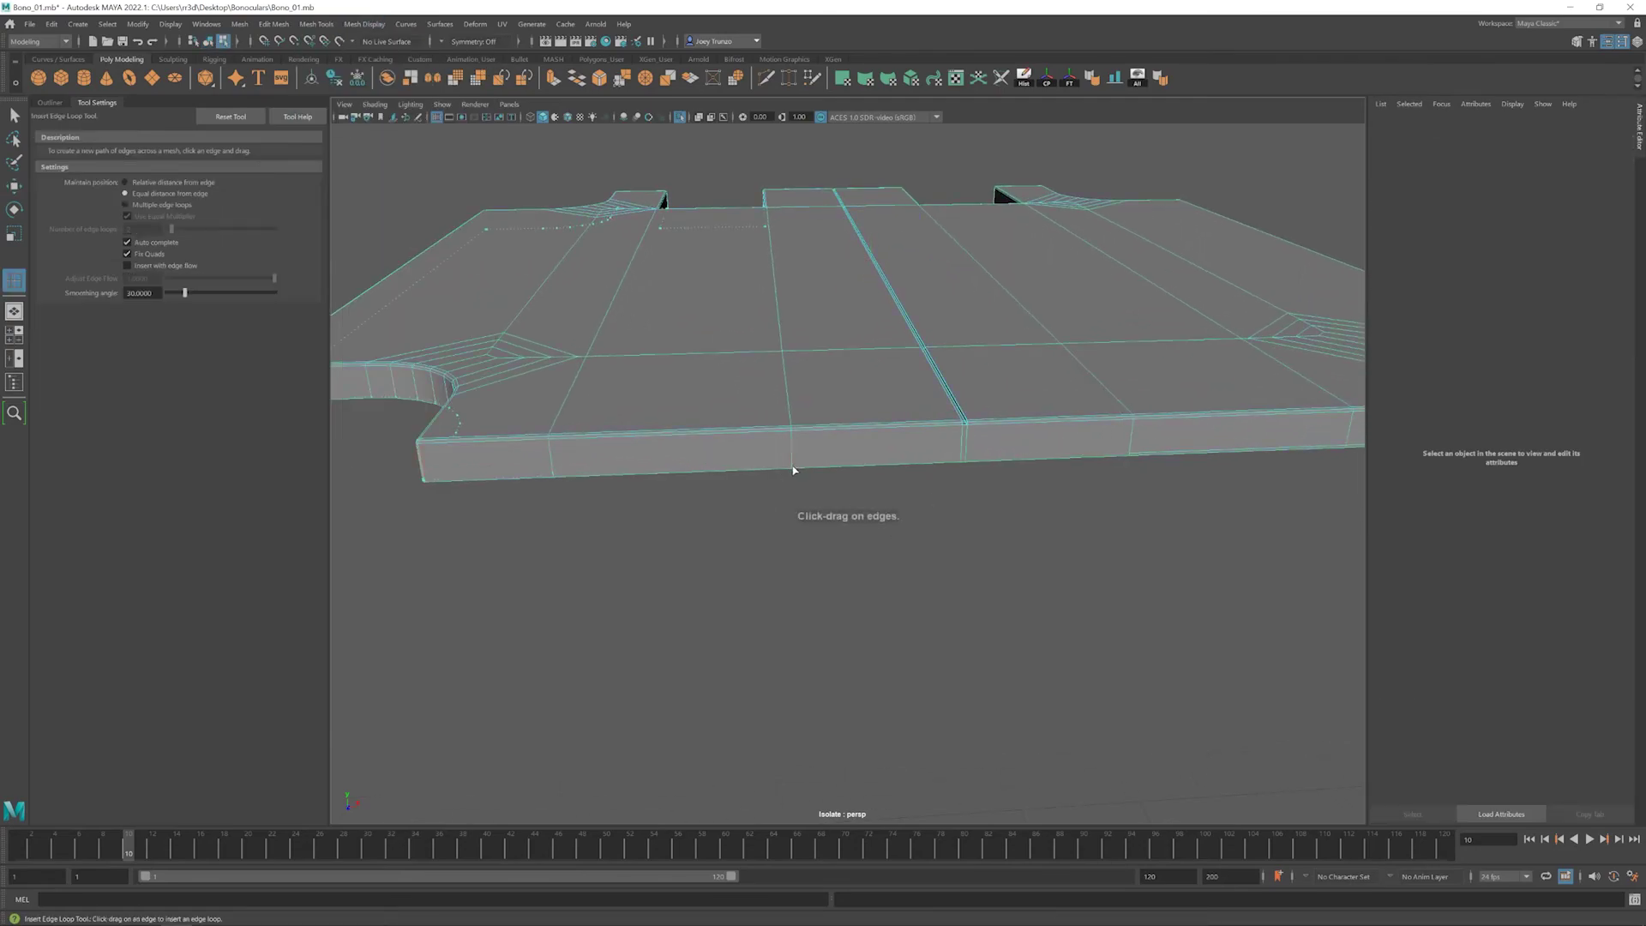
pyautogui.click(793, 470)
pyautogui.scroll(3, 793, 470)
pyautogui.click(766, 78)
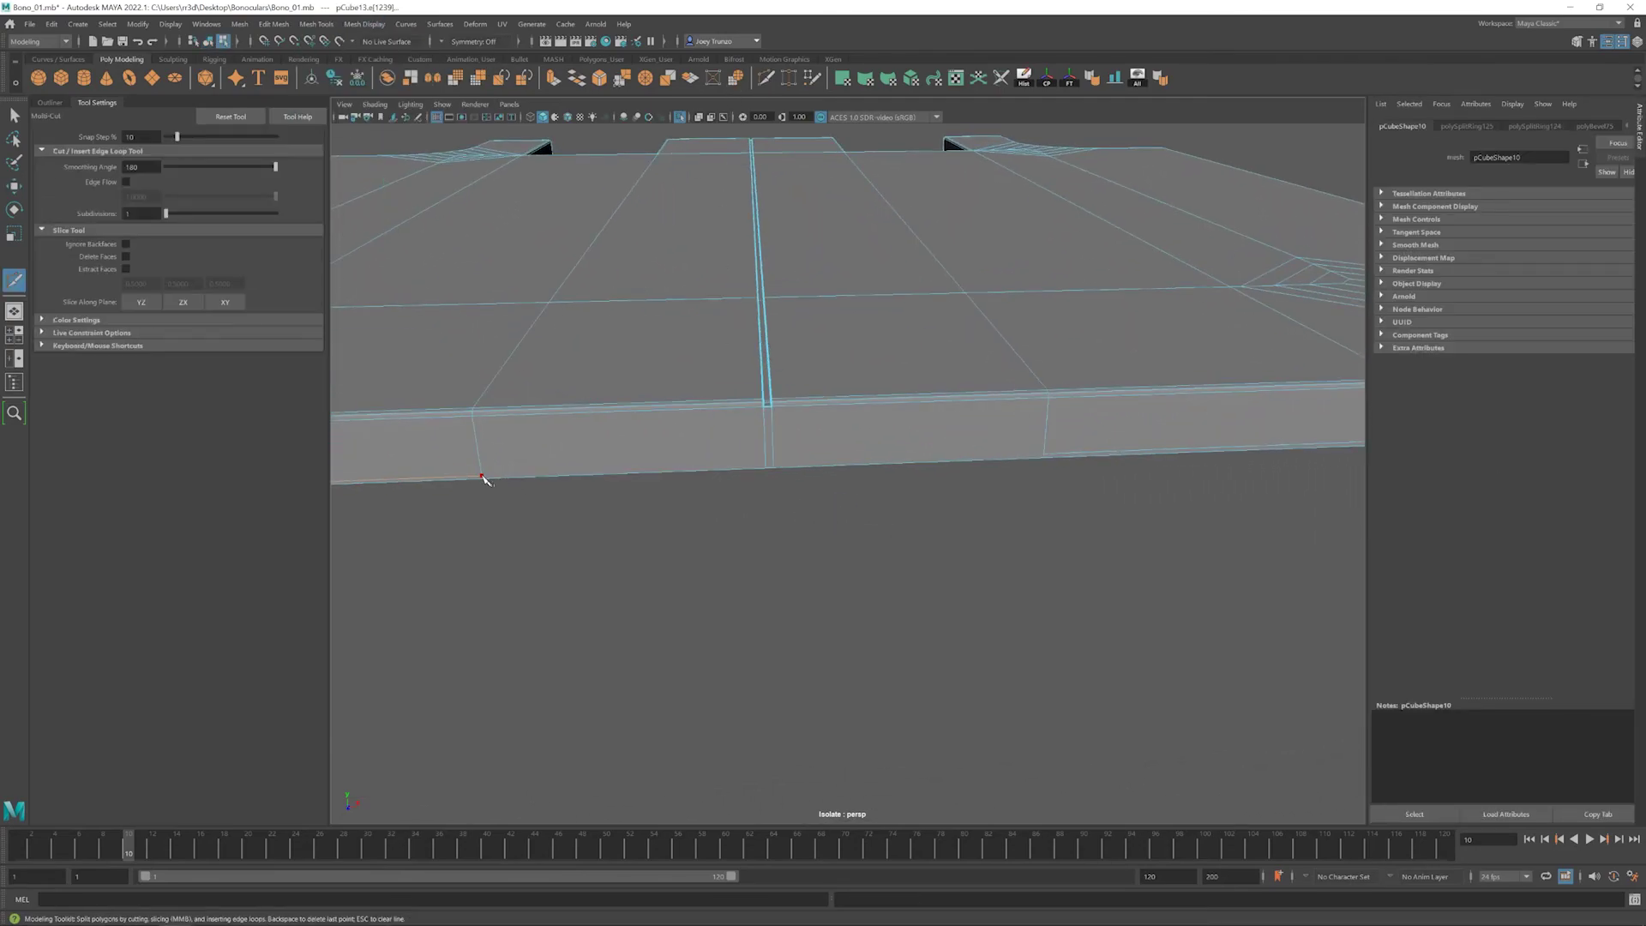
pyautogui.press('Return')
pyautogui.press('w')
# - Cut a supporting edge along the bottom of the centre tab's end face with Multi-Cut
pyautogui.scroll(-5, 809, 543)
pyautogui.keyDown('alt'); pyautogui.moveTo(809, 543); pyautogui.dragTo(863, 516); pyautogui.keyUp('alt')
pyautogui.scroll(5, 849, 516)
pyautogui.scroll(3, 944, 554)
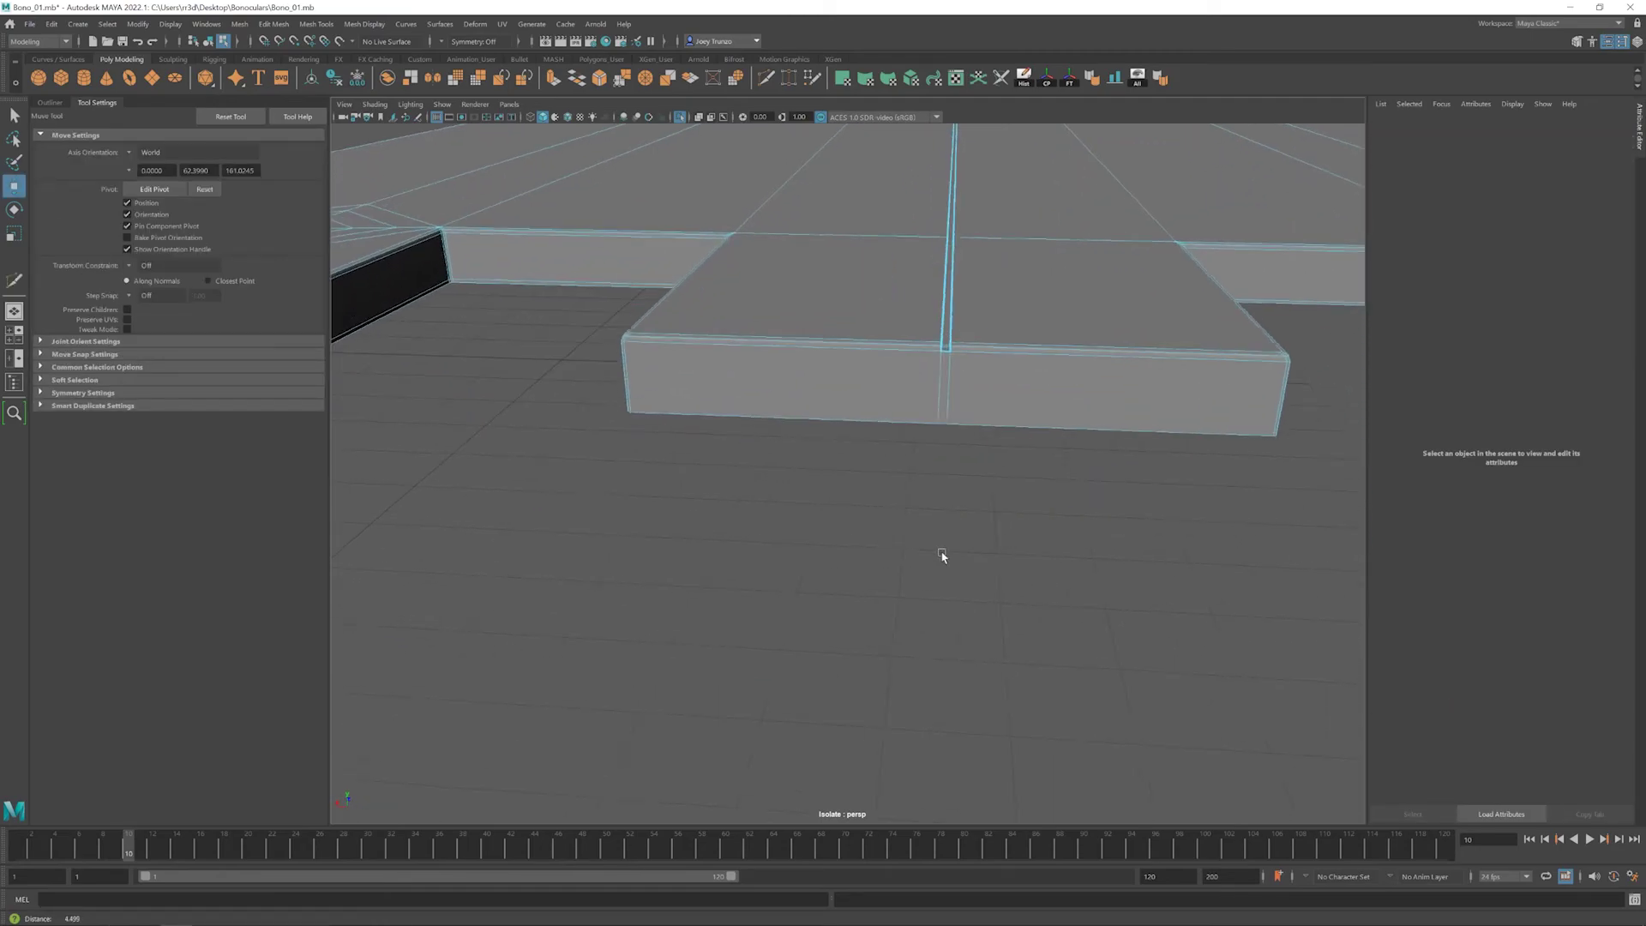
pyautogui.hotkey('ctrl', 'shift', 'x')
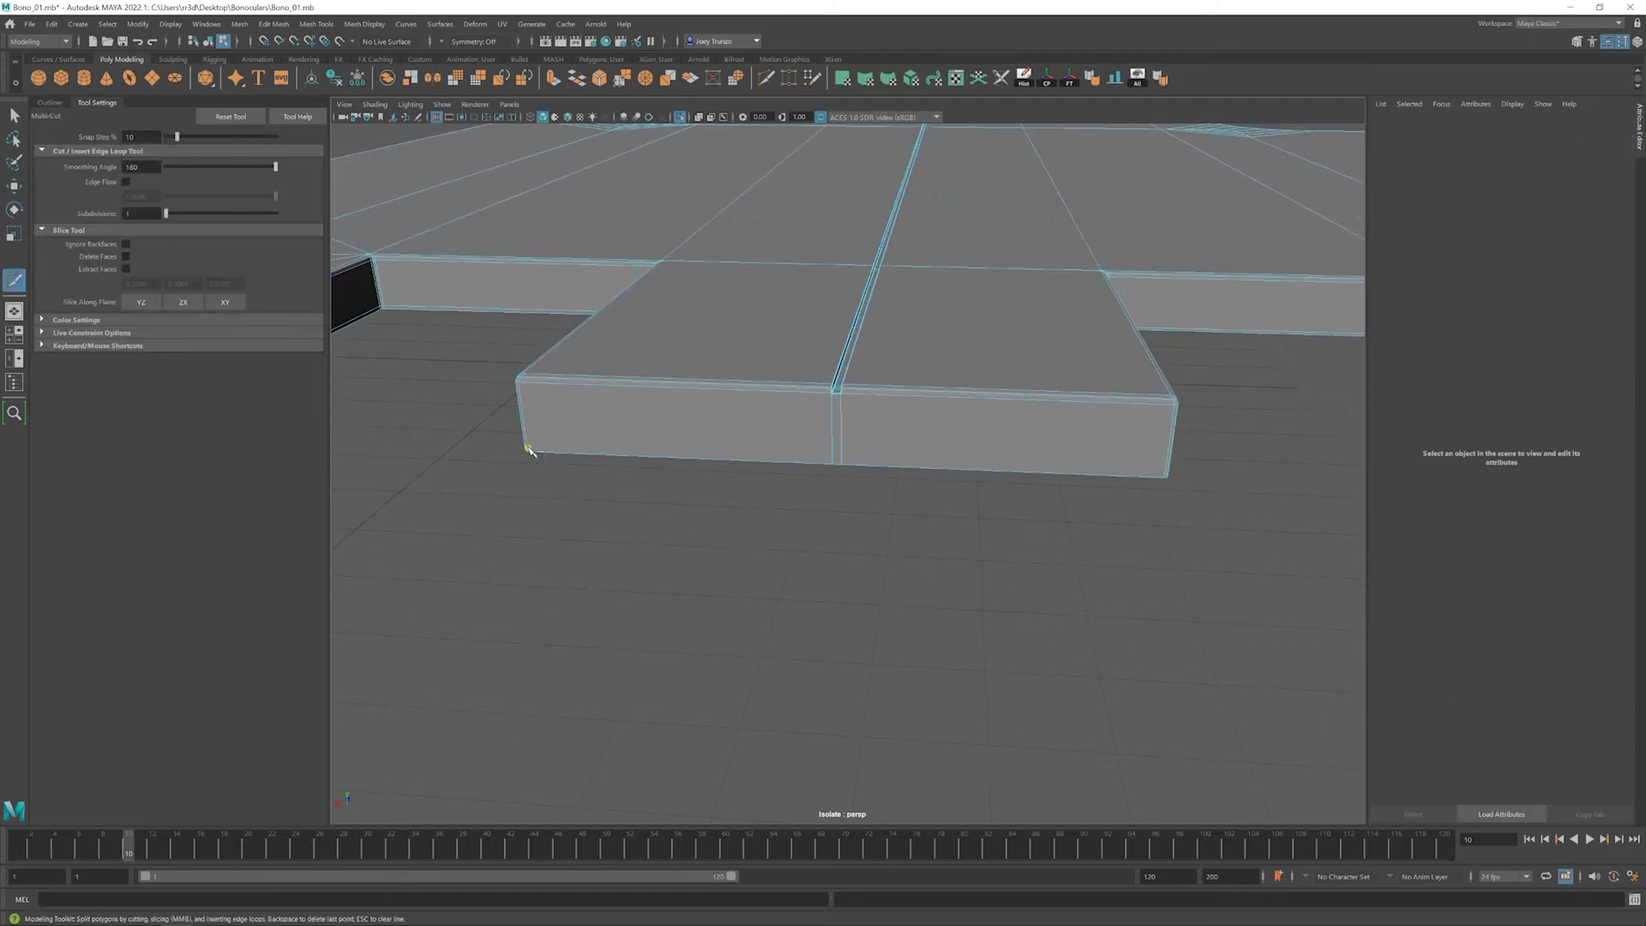
pyautogui.click(1168, 476)
pyautogui.press('Return')
pyautogui.press('w')
# - Bring back the full assembly and examine how the grooved plate sits on the bridge
pyautogui.scroll(-5, 937, 537)
pyautogui.click(838, 504)
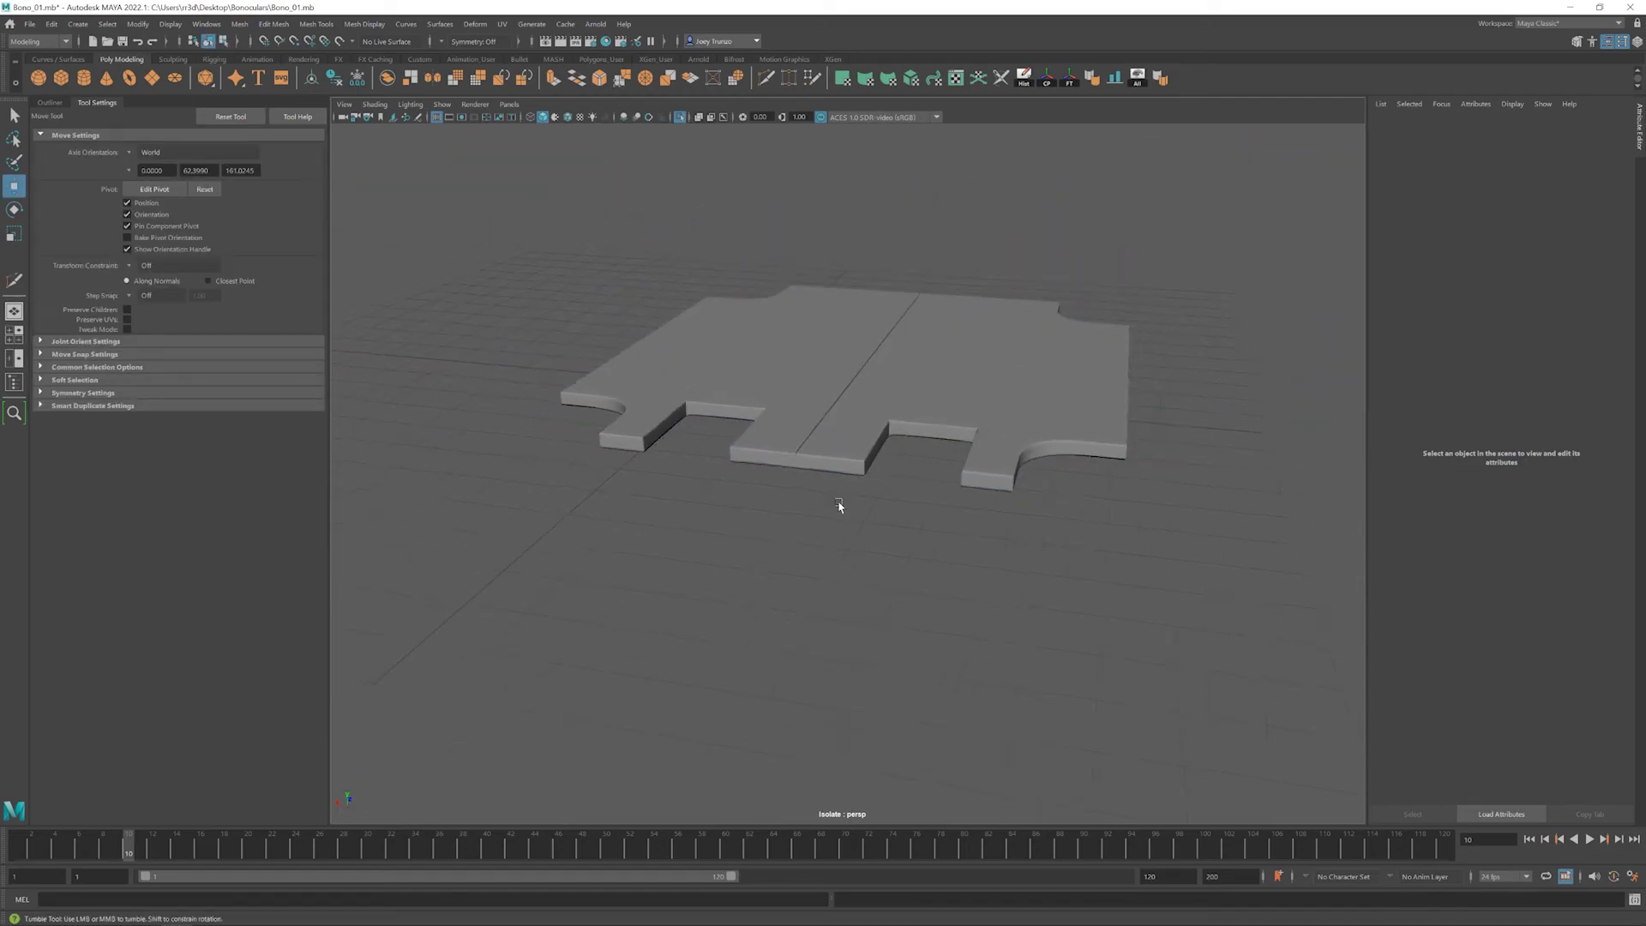
pyautogui.keyDown('alt'); pyautogui.moveTo(838, 503); pyautogui.dragTo(853, 493); pyautogui.keyUp('alt')
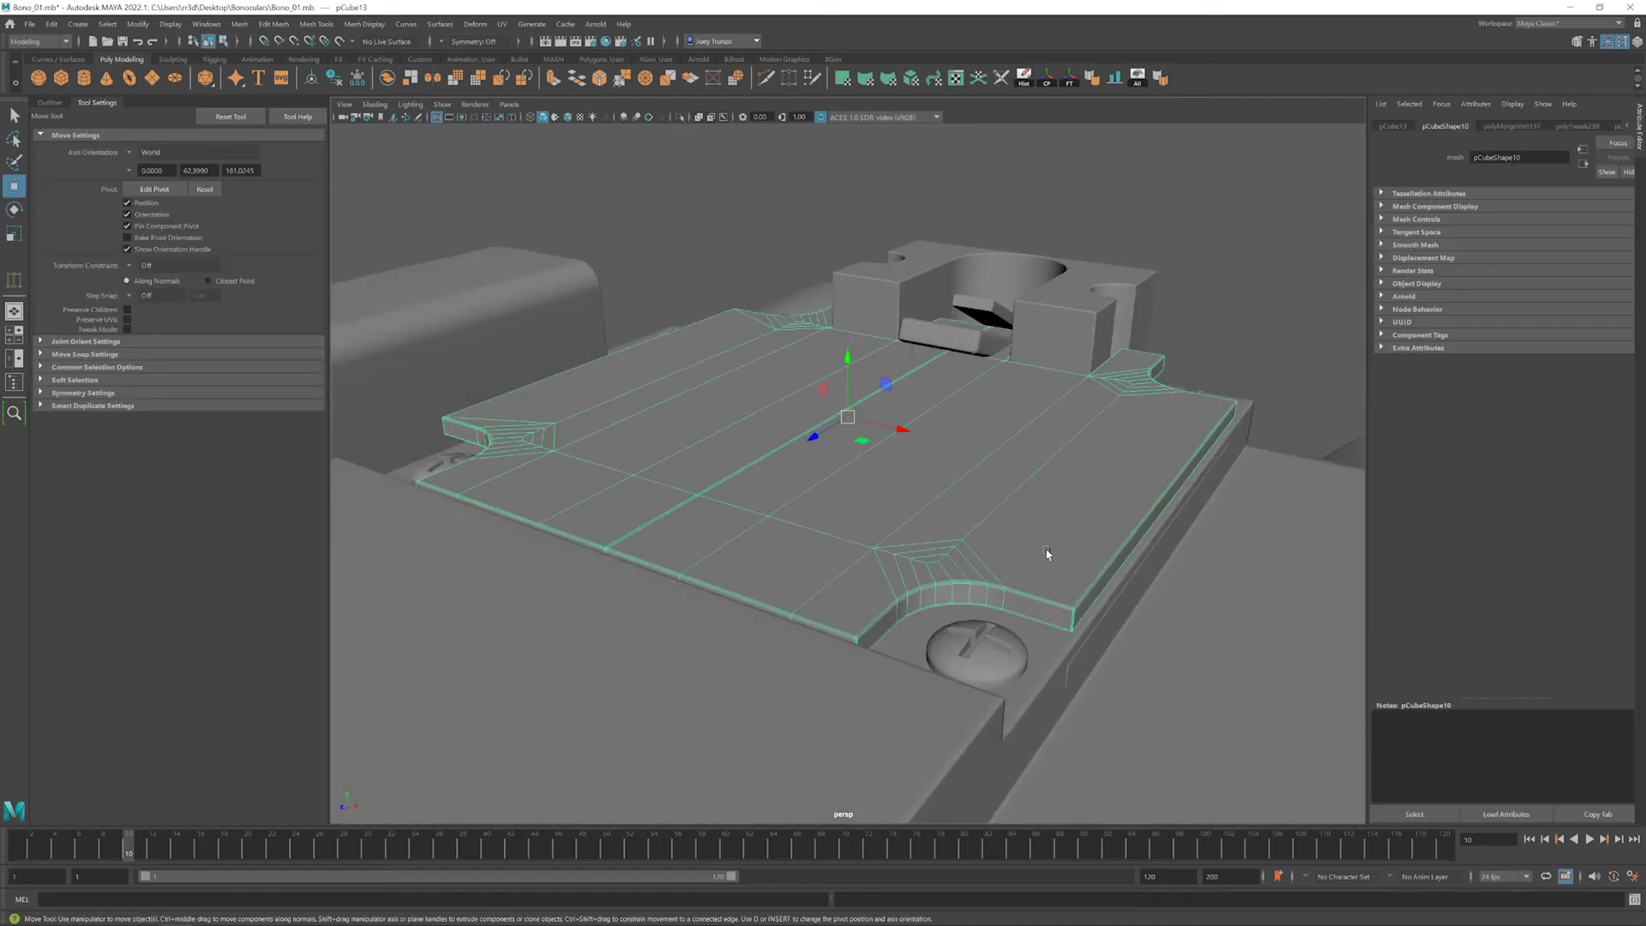
pyautogui.click(828, 626)
pyautogui.scroll(-5, 827, 626)
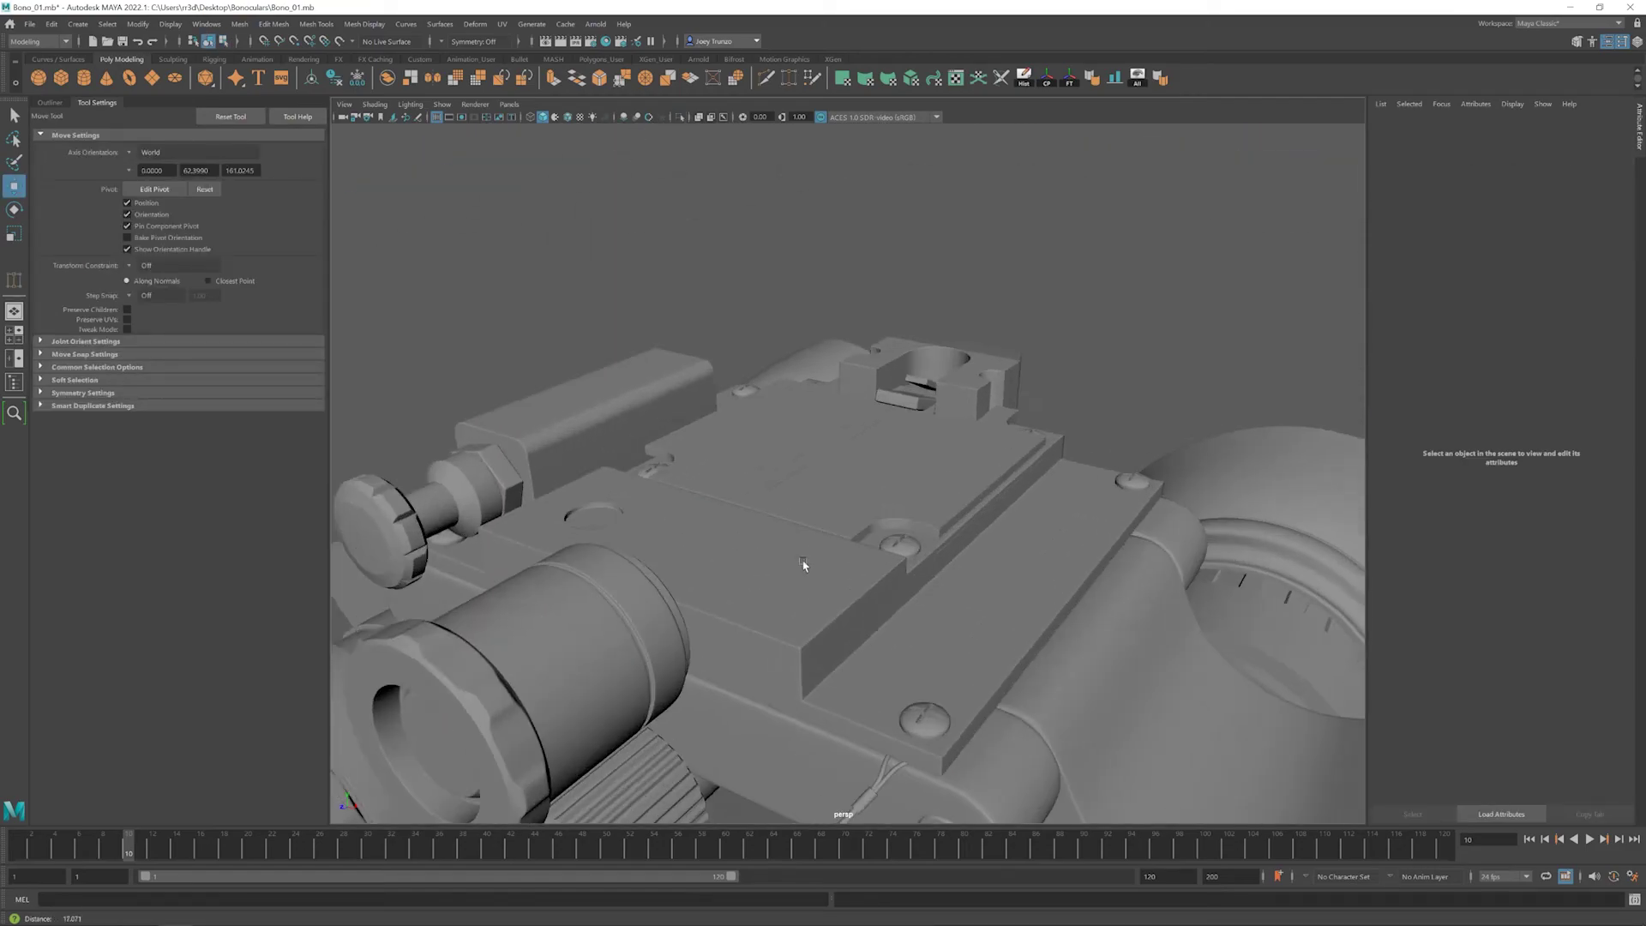
pyautogui.keyDown('alt'); pyautogui.moveTo(805, 562); pyautogui.dragTo(853, 466); pyautogui.keyUp('alt')
pyautogui.click(852, 467)
pyautogui.scroll(-4, 852, 466)
pyautogui.scroll(-4, 825, 516)
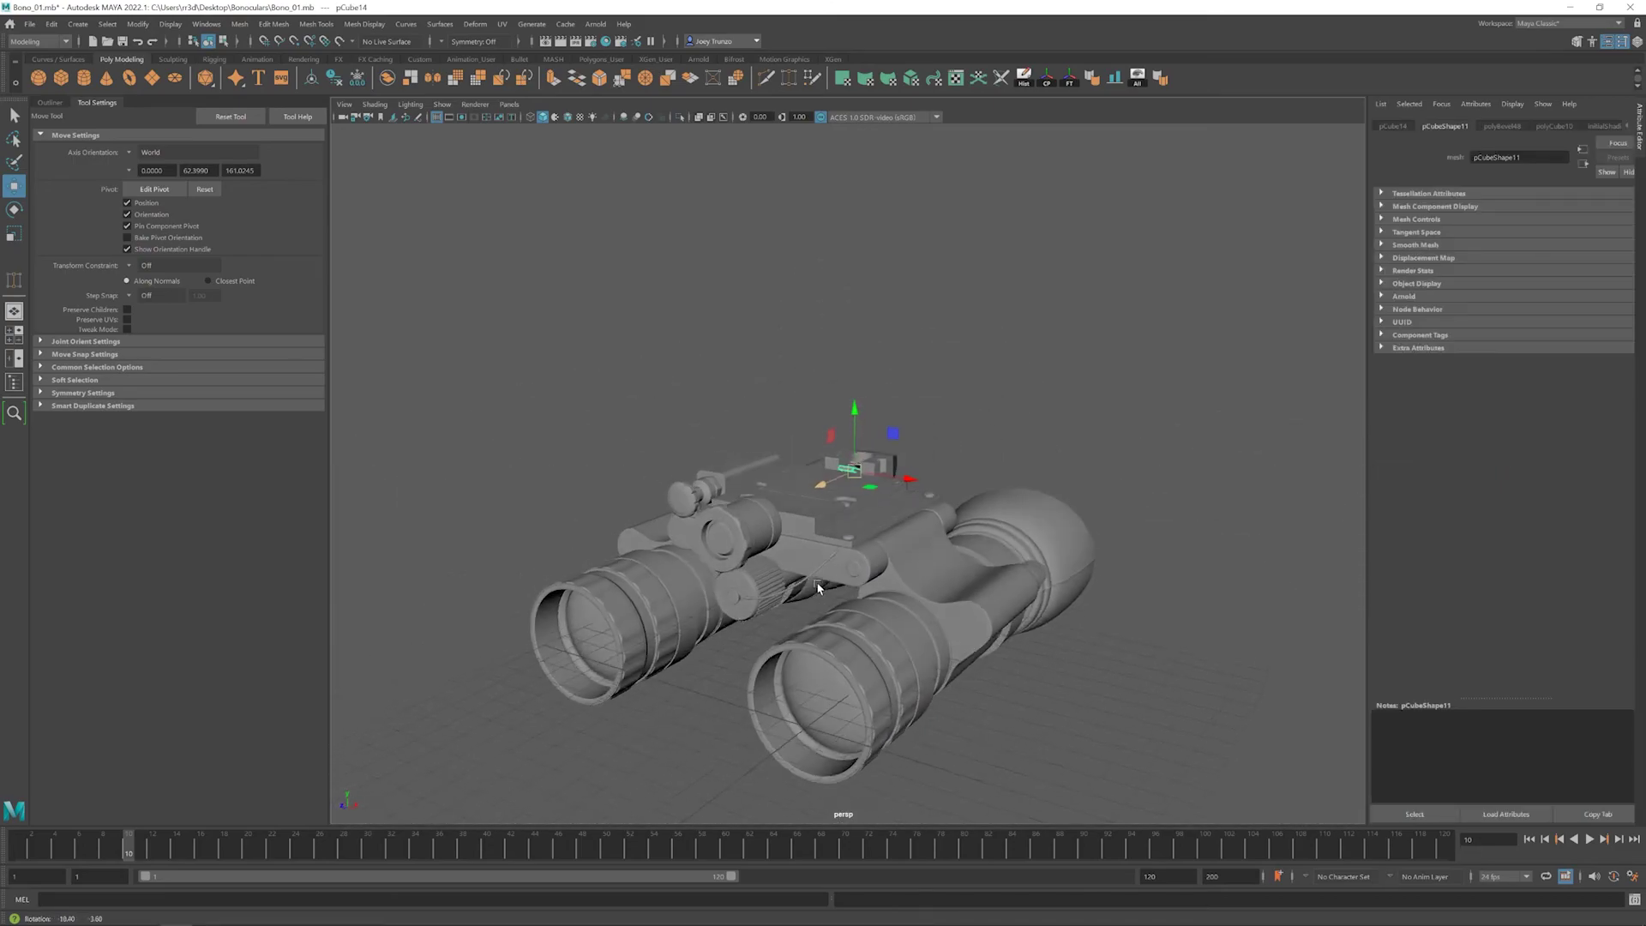
# - Select the vertices at the cover plate's tab beside the mount bracket and reposition them
pyautogui.click(1115, 257)
pyautogui.scroll(4, 824, 516)
pyautogui.click(825, 541)
pyautogui.moveTo(825, 516)
pyautogui.keyDown('alt'); pyautogui.mouseDown()
pyautogui.moveTo(825, 541)
pyautogui.moveTo(814, 489)
pyautogui.mouseUp(); pyautogui.keyUp('alt')
pyautogui.press('F9')
pyautogui.scroll(4, 792, 482)
pyautogui.moveTo(548, 470); pyautogui.dragTo(861, 499)
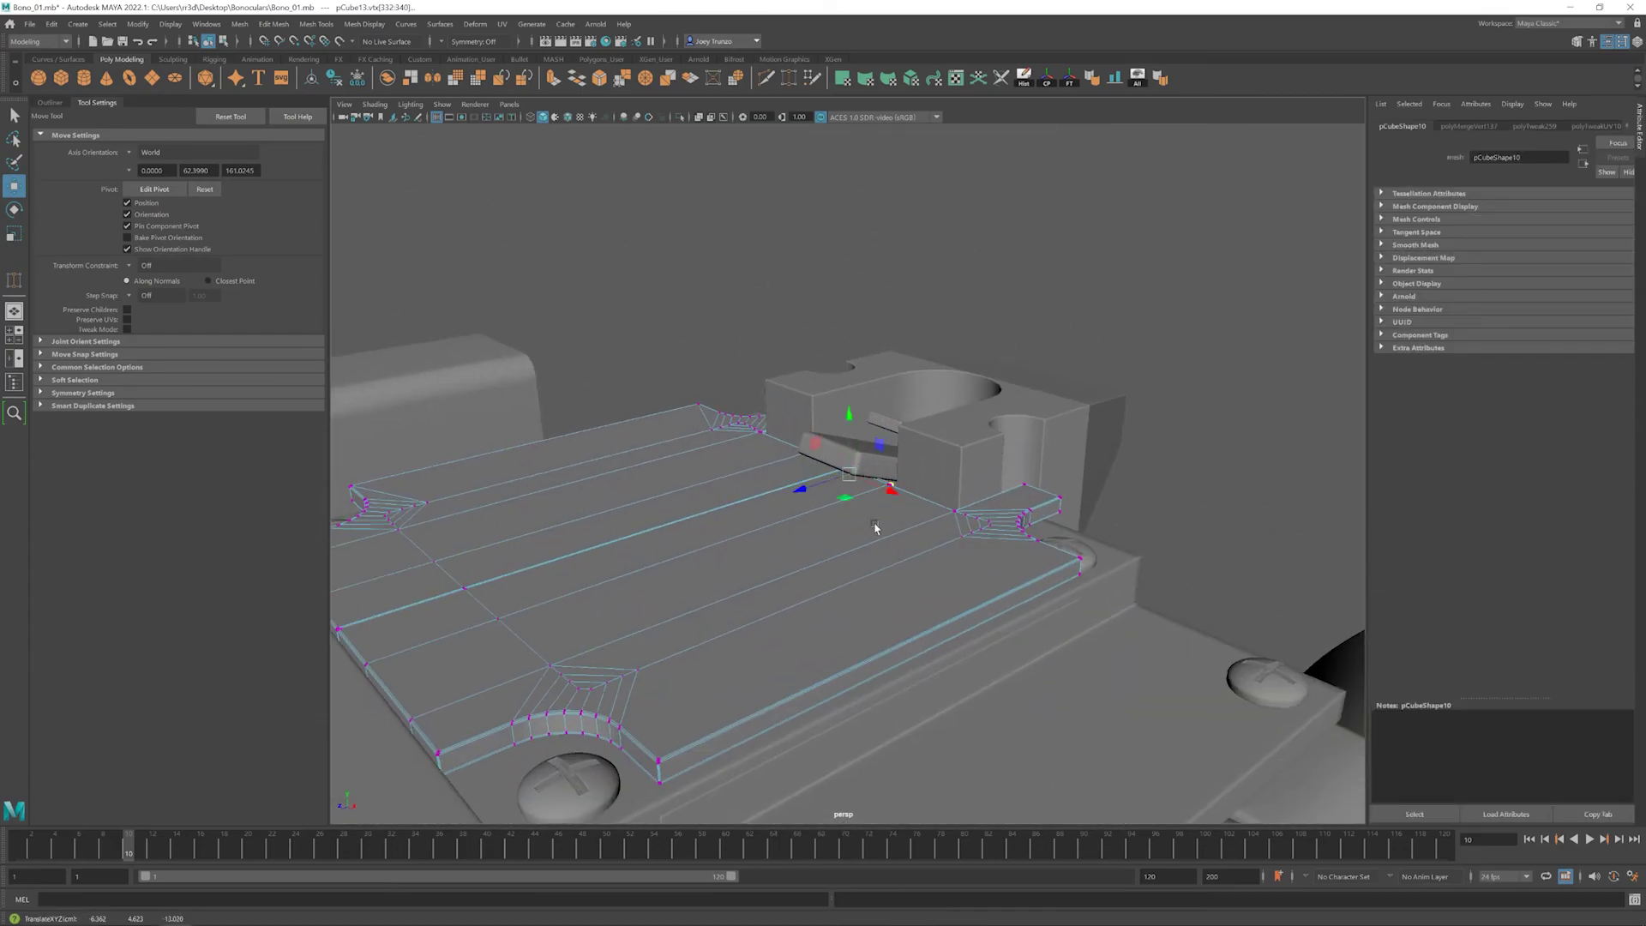
# - Examine the whole binocular from several angles to judge the bridge details
pyautogui.scroll(-5, 876, 527)
pyautogui.click(943, 257)
pyautogui.keyDown('alt'); pyautogui.moveTo(943, 258); pyautogui.dragTo(1016, 568); pyautogui.keyUp('alt')
pyautogui.scroll(5, 1042, 563)
pyautogui.click(1010, 570)
pyautogui.scroll(-5, 1005, 574)
pyautogui.click(1055, 429)
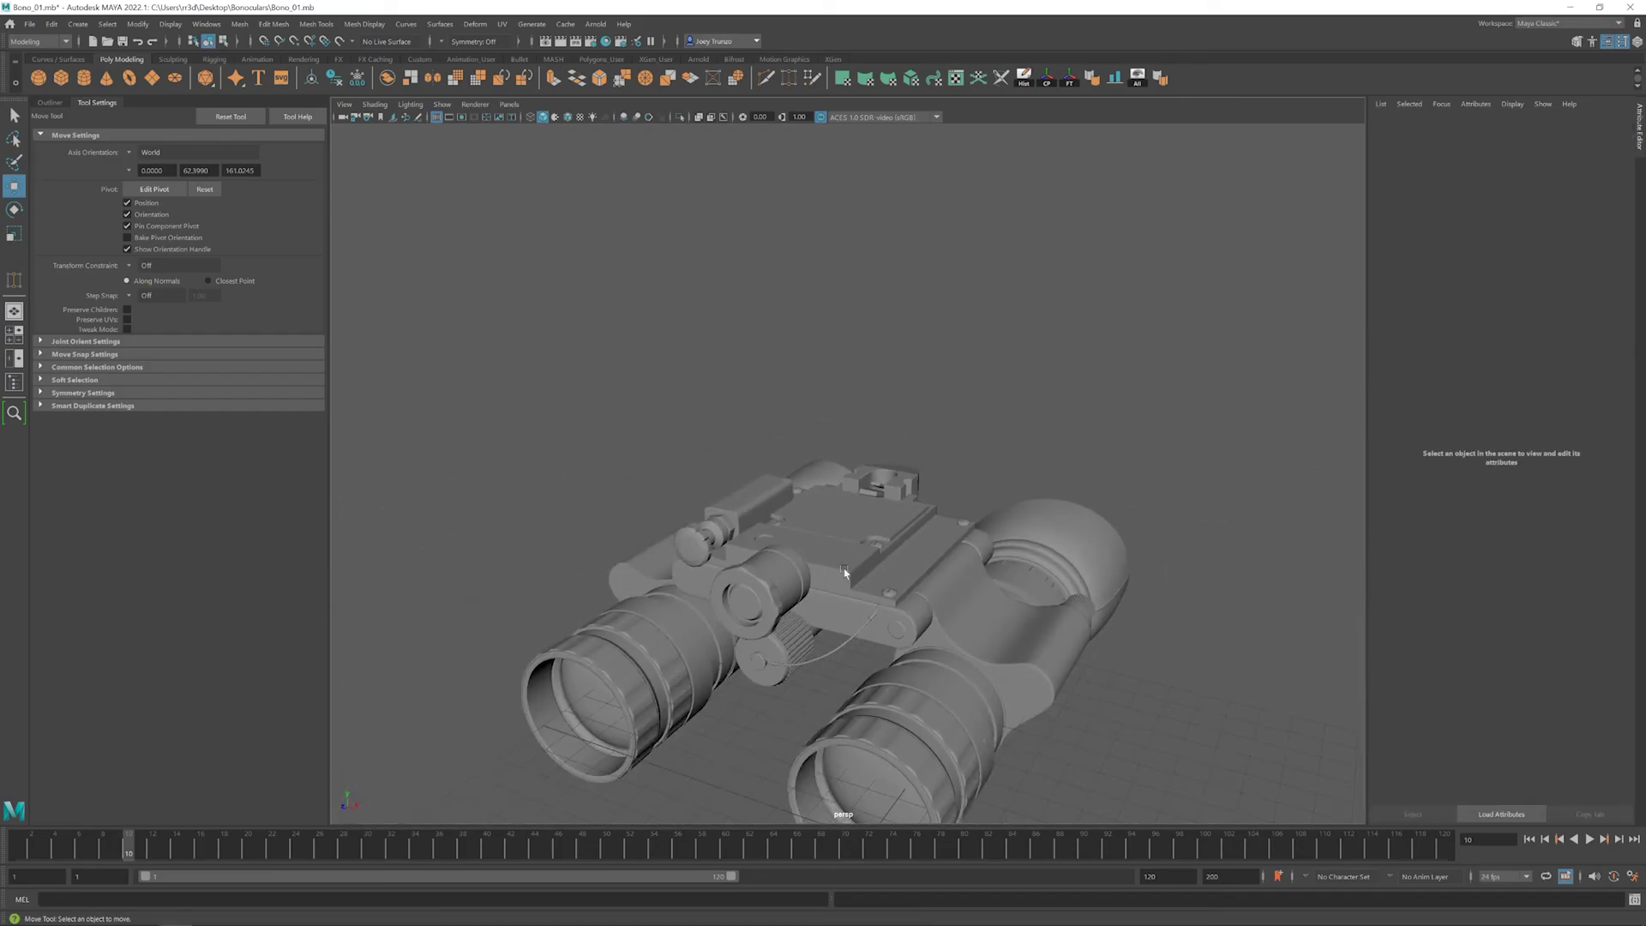
pyautogui.keyDown('alt'); pyautogui.moveTo(1055, 428); pyautogui.dragTo(1056, 594); pyautogui.keyUp('alt')
pyautogui.scroll(-3, 1056, 595)
pyautogui.scroll(3, 1056, 595)
pyautogui.scroll(2, 863, 557)
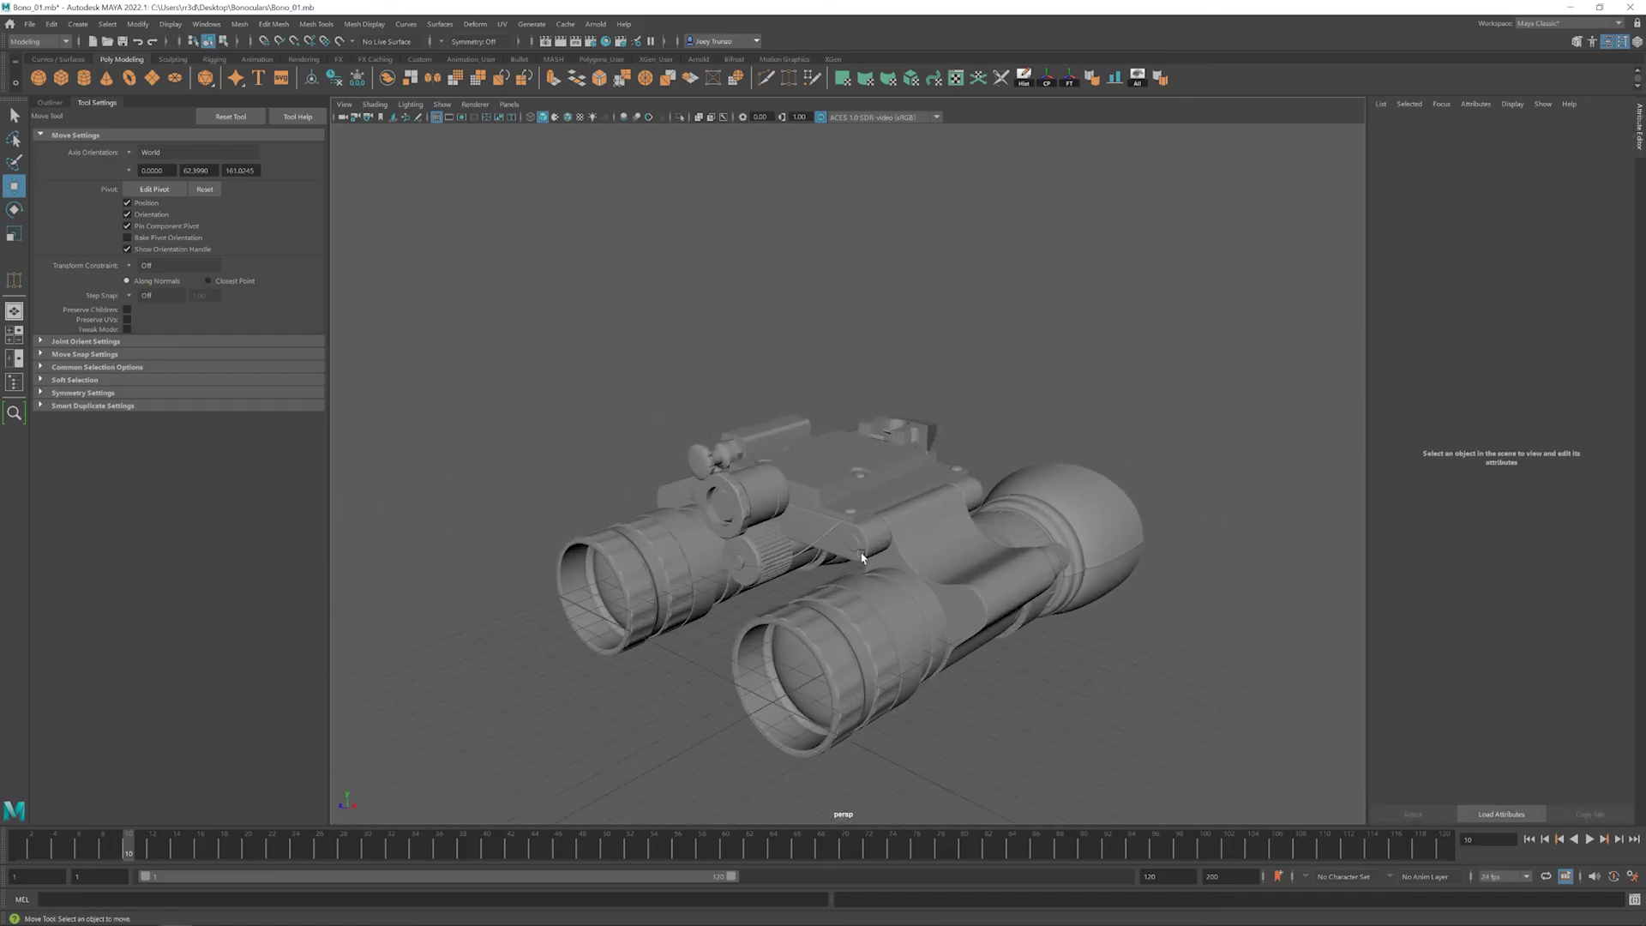
# - Group the box housing with its knob, scale the group up and slide it lengthwise along the bridge
pyautogui.moveTo(866, 496)
pyautogui.keyDown('alt'); pyautogui.mouseDown()
pyautogui.moveTo(617, 481)
pyautogui.moveTo(851, 492)
pyautogui.mouseUp(); pyautogui.keyUp('alt')
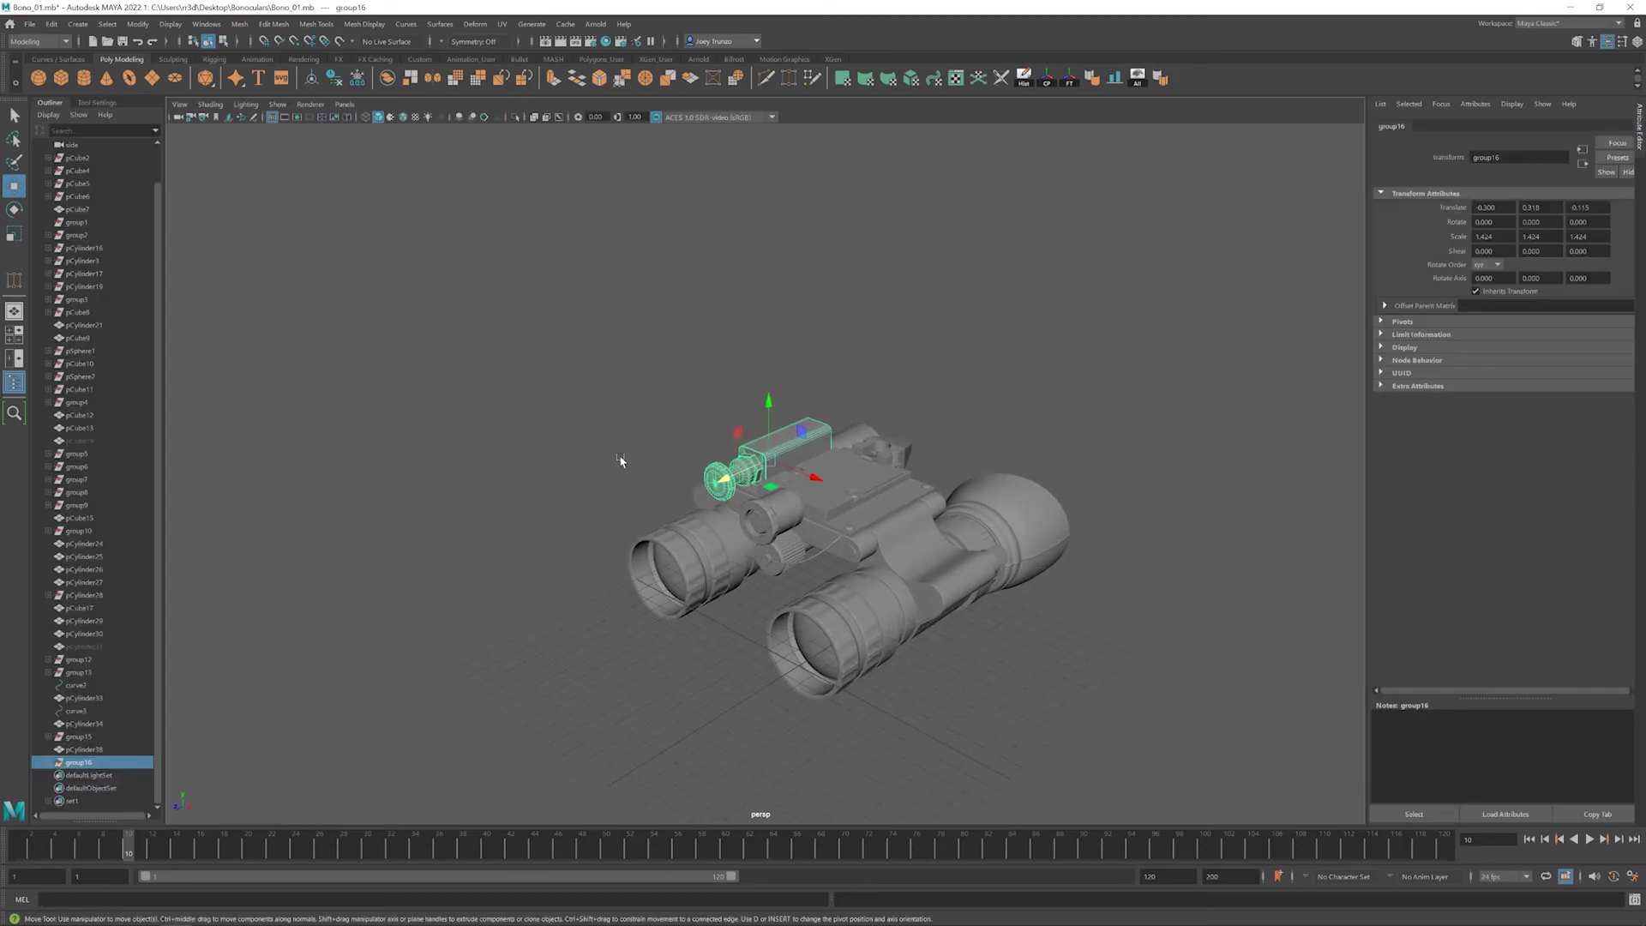
pyautogui.scroll(5, 851, 493)
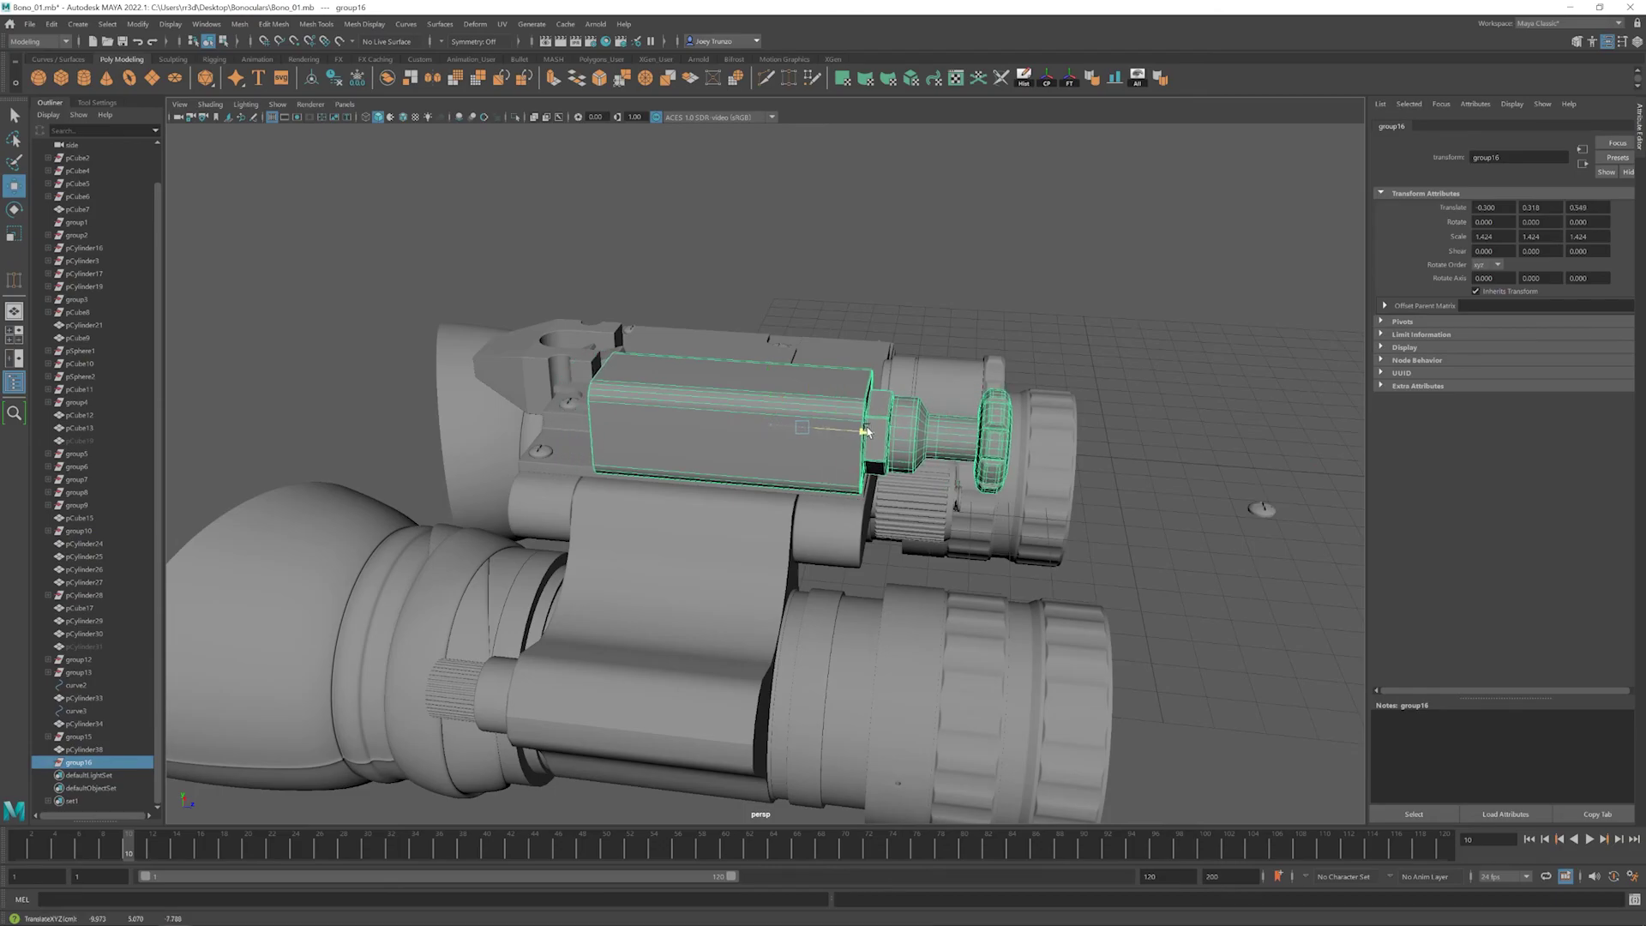
pyautogui.keyDown('alt'); pyautogui.moveTo(866, 431); pyautogui.dragTo(973, 443); pyautogui.keyUp('alt')
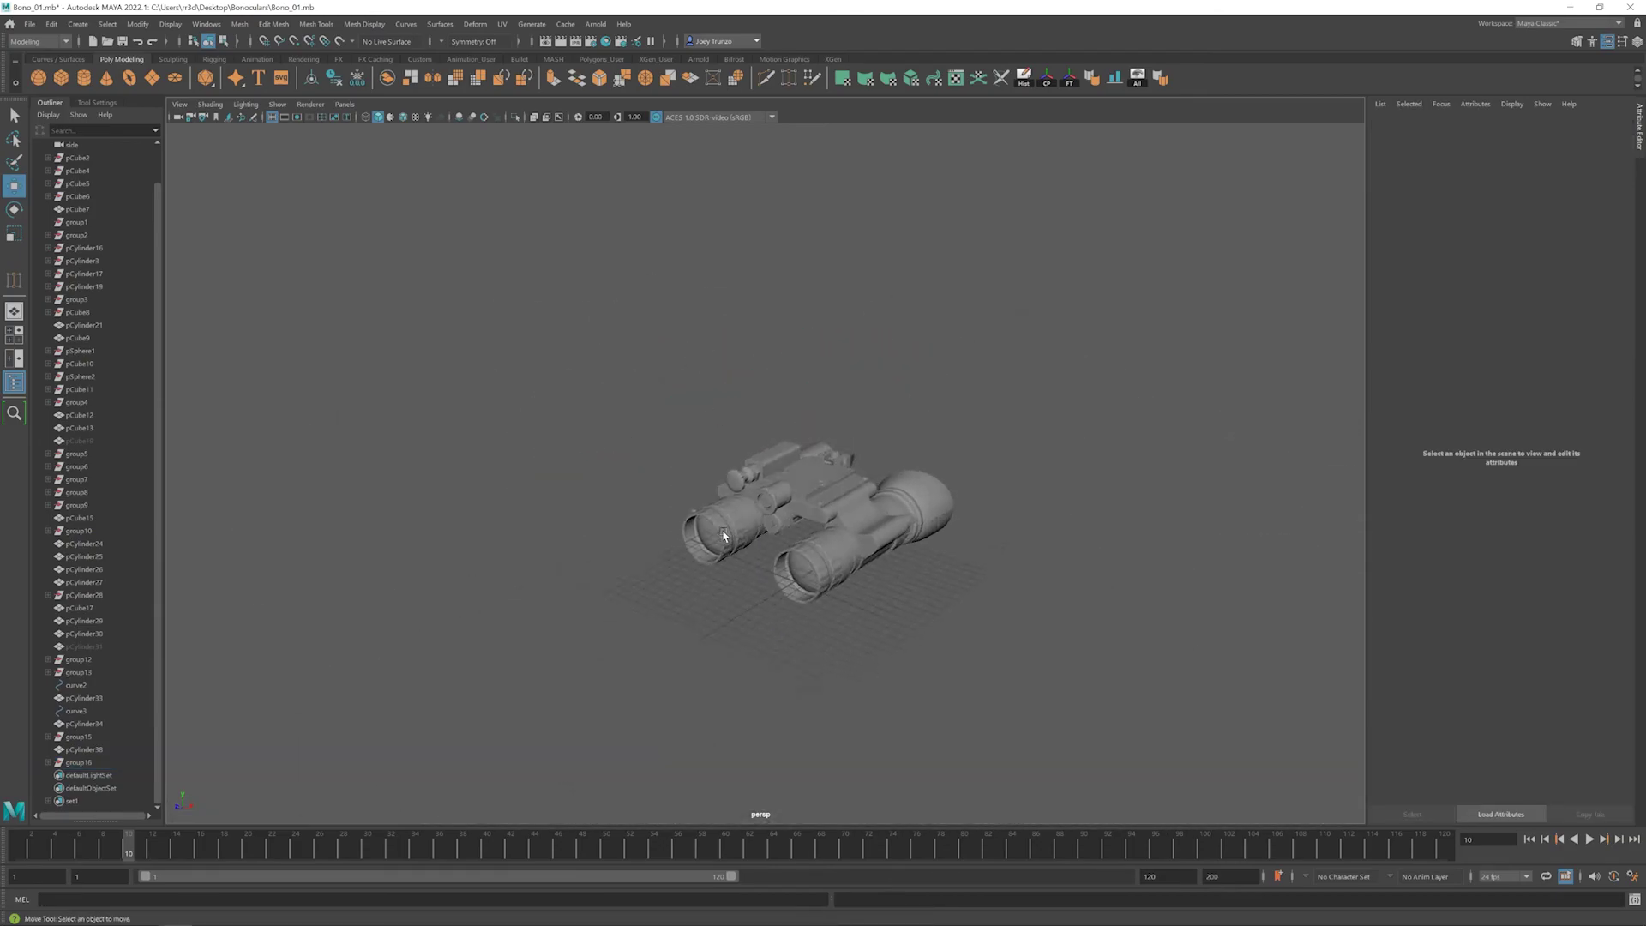
pyautogui.scroll(6, 723, 536)
pyautogui.click(454, 628)
pyautogui.click(458, 638)
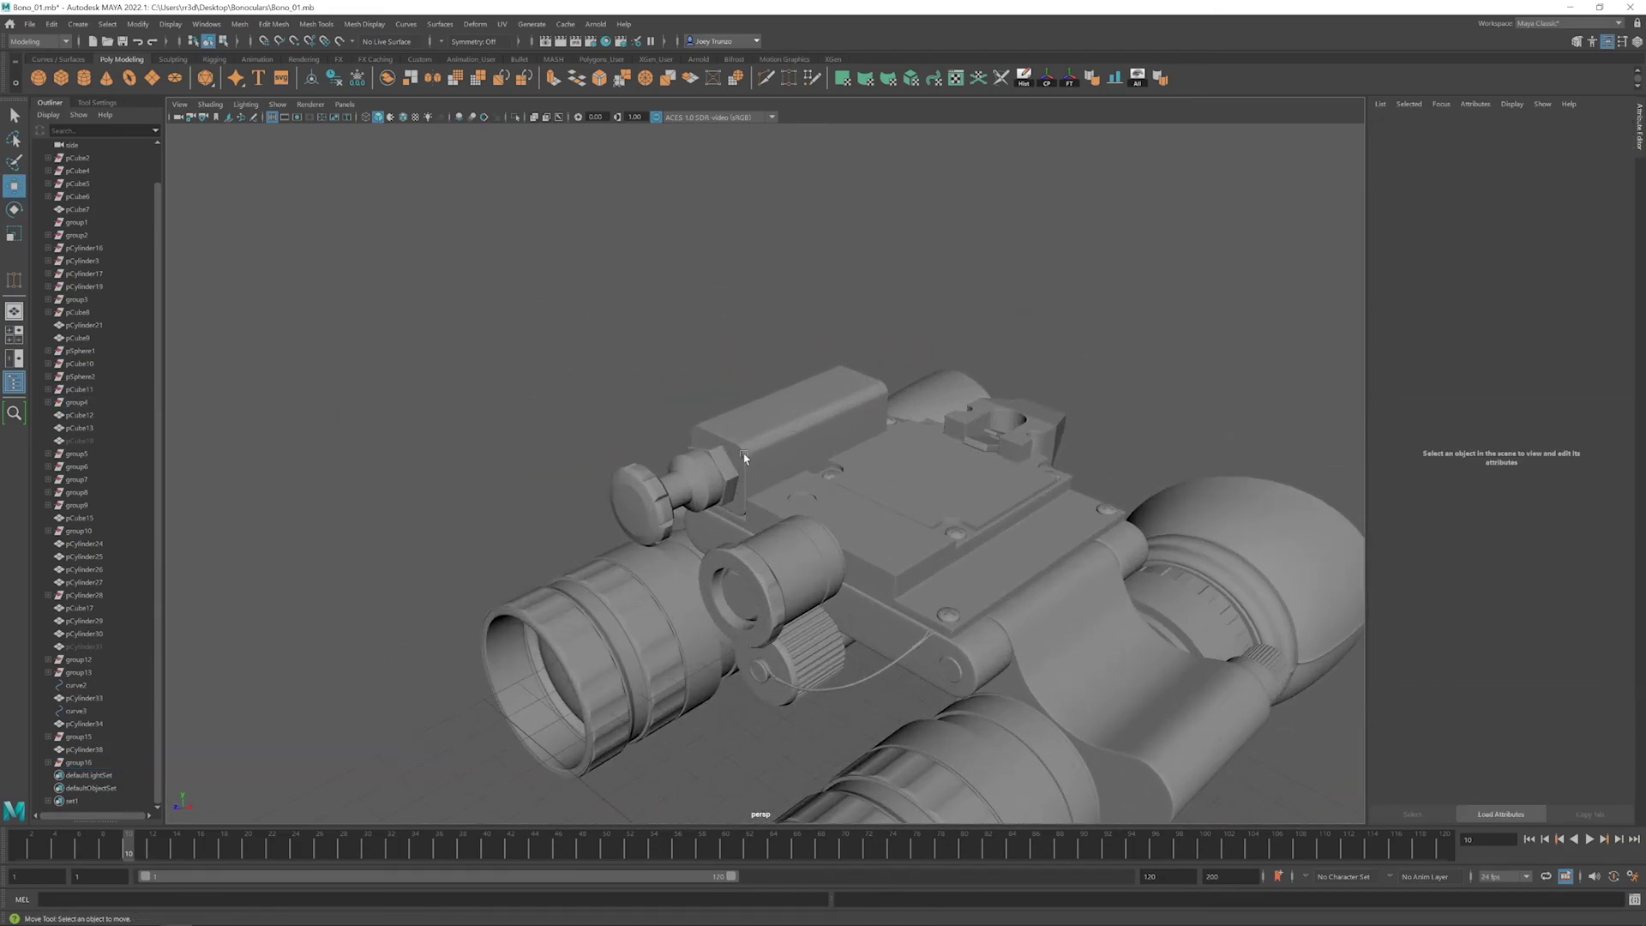
# - Examine the box housing and its knob and hex nut up close from both sides
pyautogui.click(744, 458)
pyautogui.press('f')
pyautogui.keyDown('alt'); pyautogui.moveTo(689, 448); pyautogui.dragTo(815, 455); pyautogui.keyUp('alt')
pyautogui.click(712, 446)
pyautogui.scroll(-3, 783, 428)
pyautogui.click(665, 411)
pyautogui.rightClick(665, 411)
pyautogui.click(664, 412)
pyautogui.scroll(3, 814, 455)
pyautogui.rightClick(827, 422)
pyautogui.scroll(3, 686, 437)
pyautogui.click(620, 442)
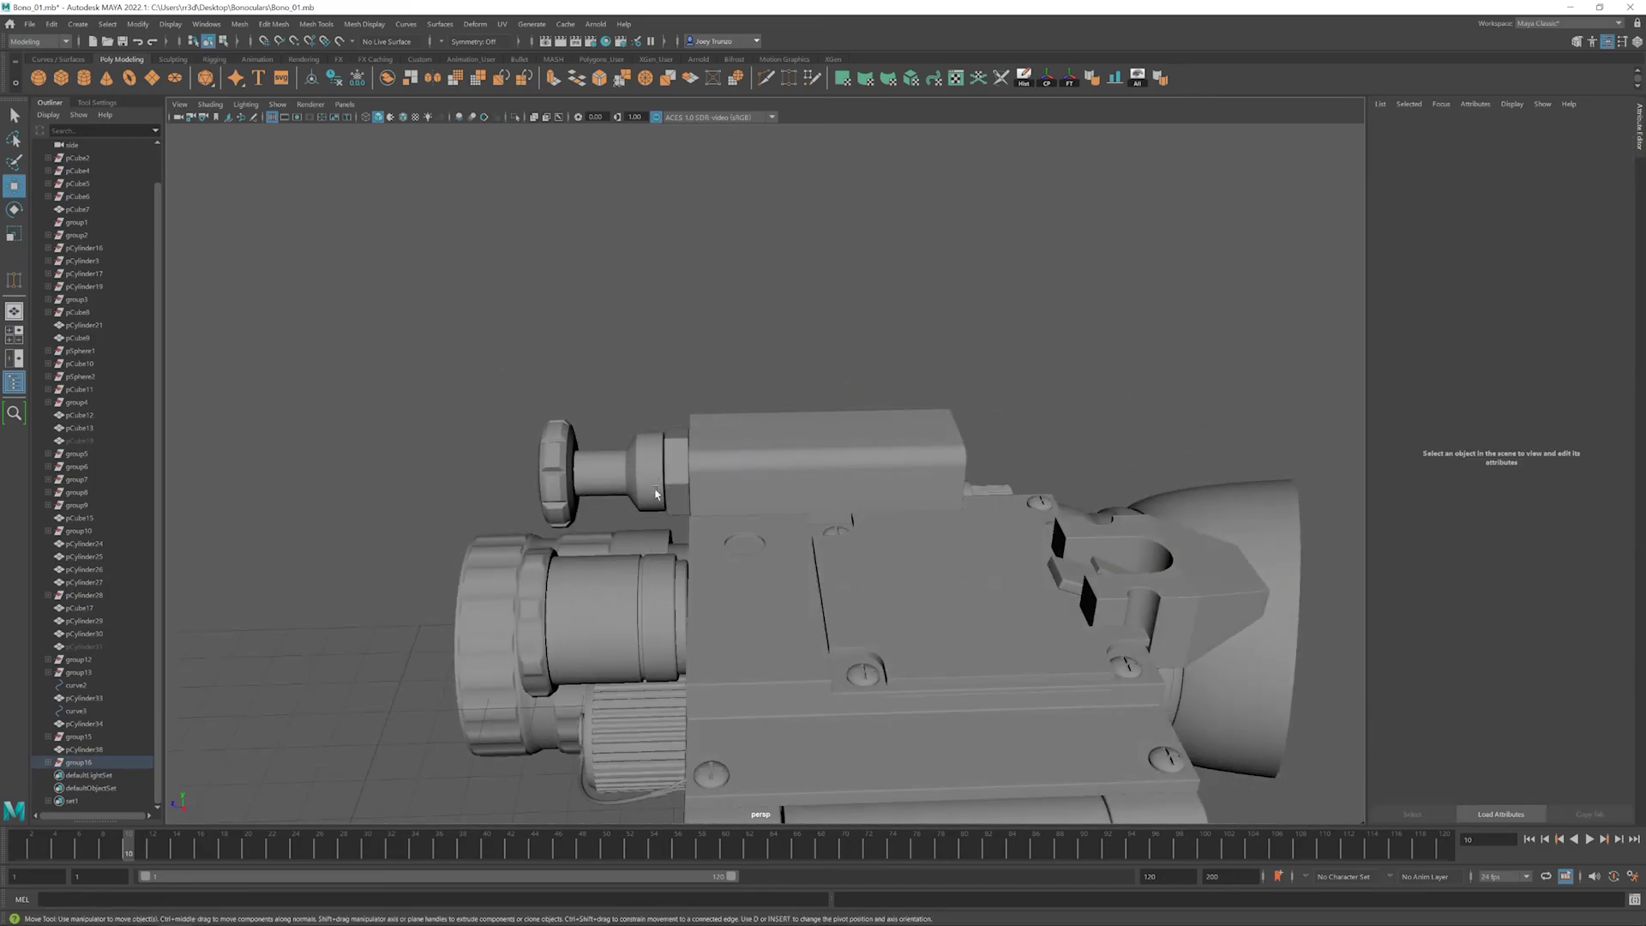
# - Select the upper vertices of the box housing and move them vertically to adjust its height above the bridge
pyautogui.click(607, 449)
pyautogui.keyDown('alt'); pyautogui.moveTo(656, 494); pyautogui.dragTo(894, 430); pyautogui.keyUp('alt')
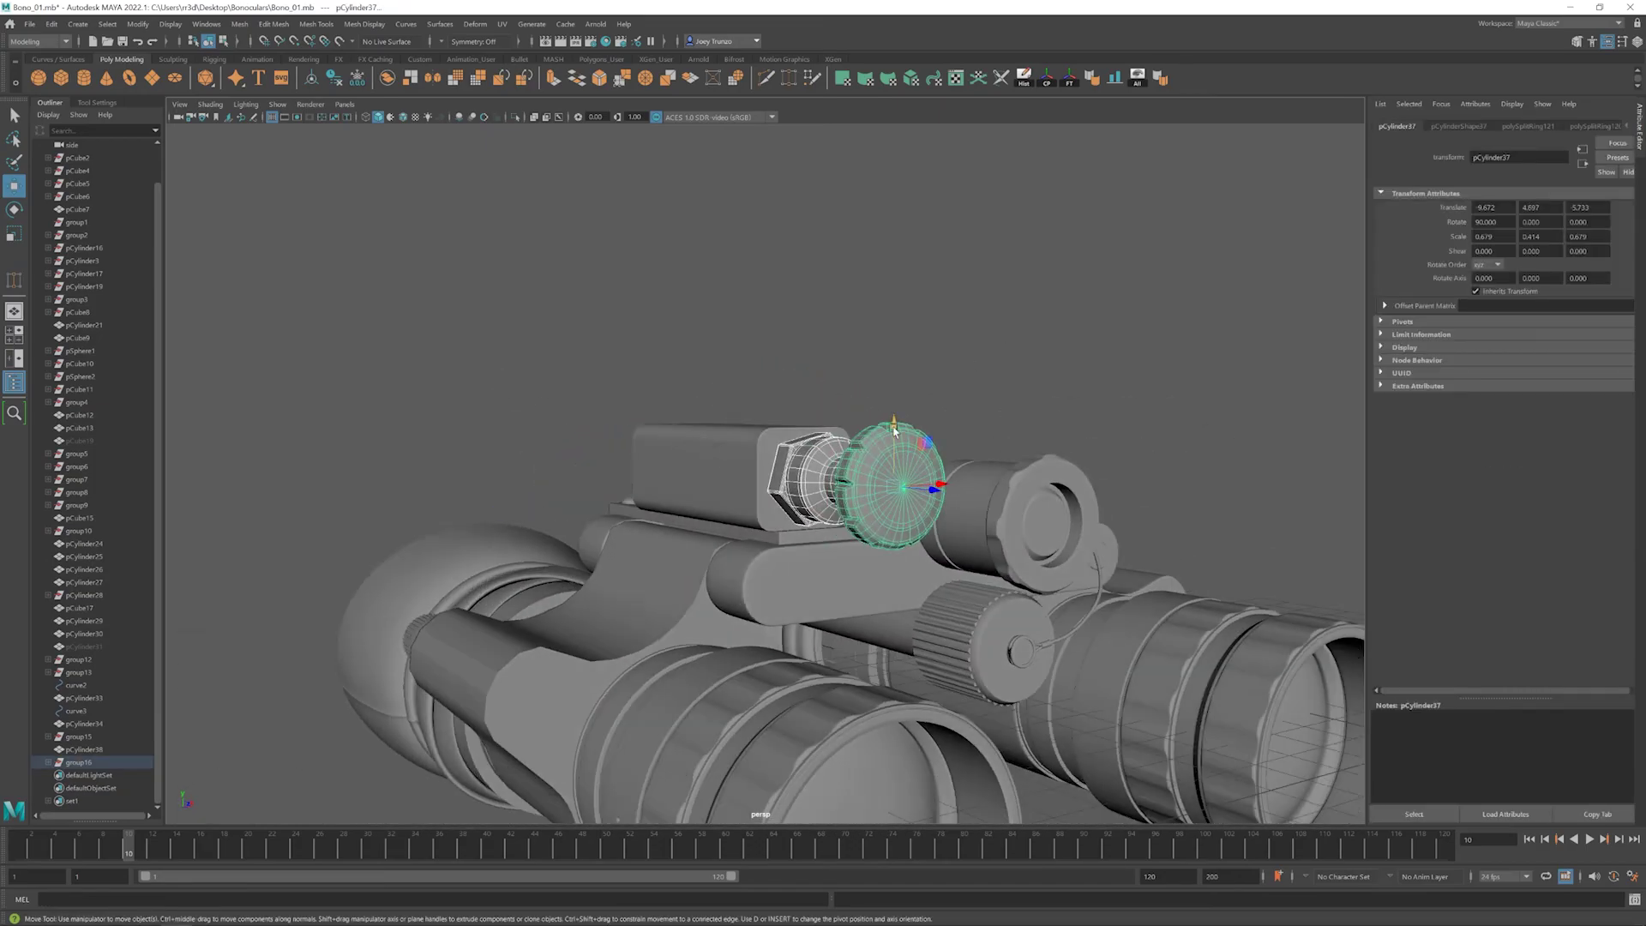
pyautogui.moveTo(717, 424); pyautogui.dragTo(717, 390, button='right')
pyautogui.moveTo(608, 392); pyautogui.dragTo(902, 467)
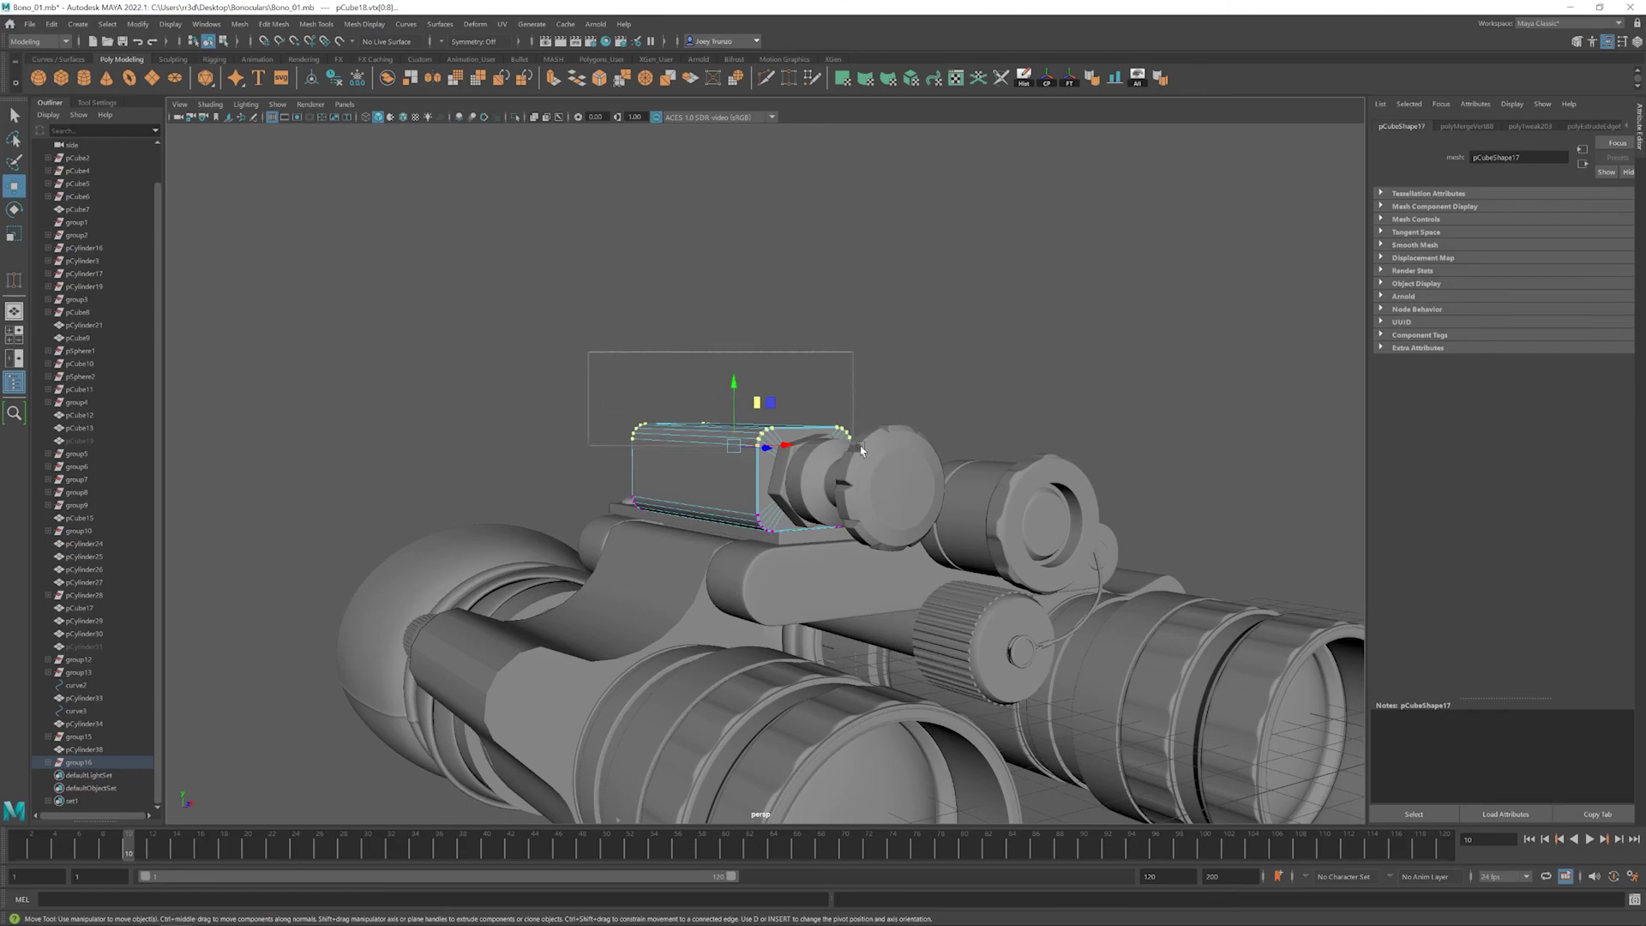
pyautogui.keyDown('alt'); pyautogui.moveTo(733, 373); pyautogui.dragTo(566, 386); pyautogui.keyUp('alt')
pyautogui.moveTo(862, 286); pyautogui.dragTo(732, 445)
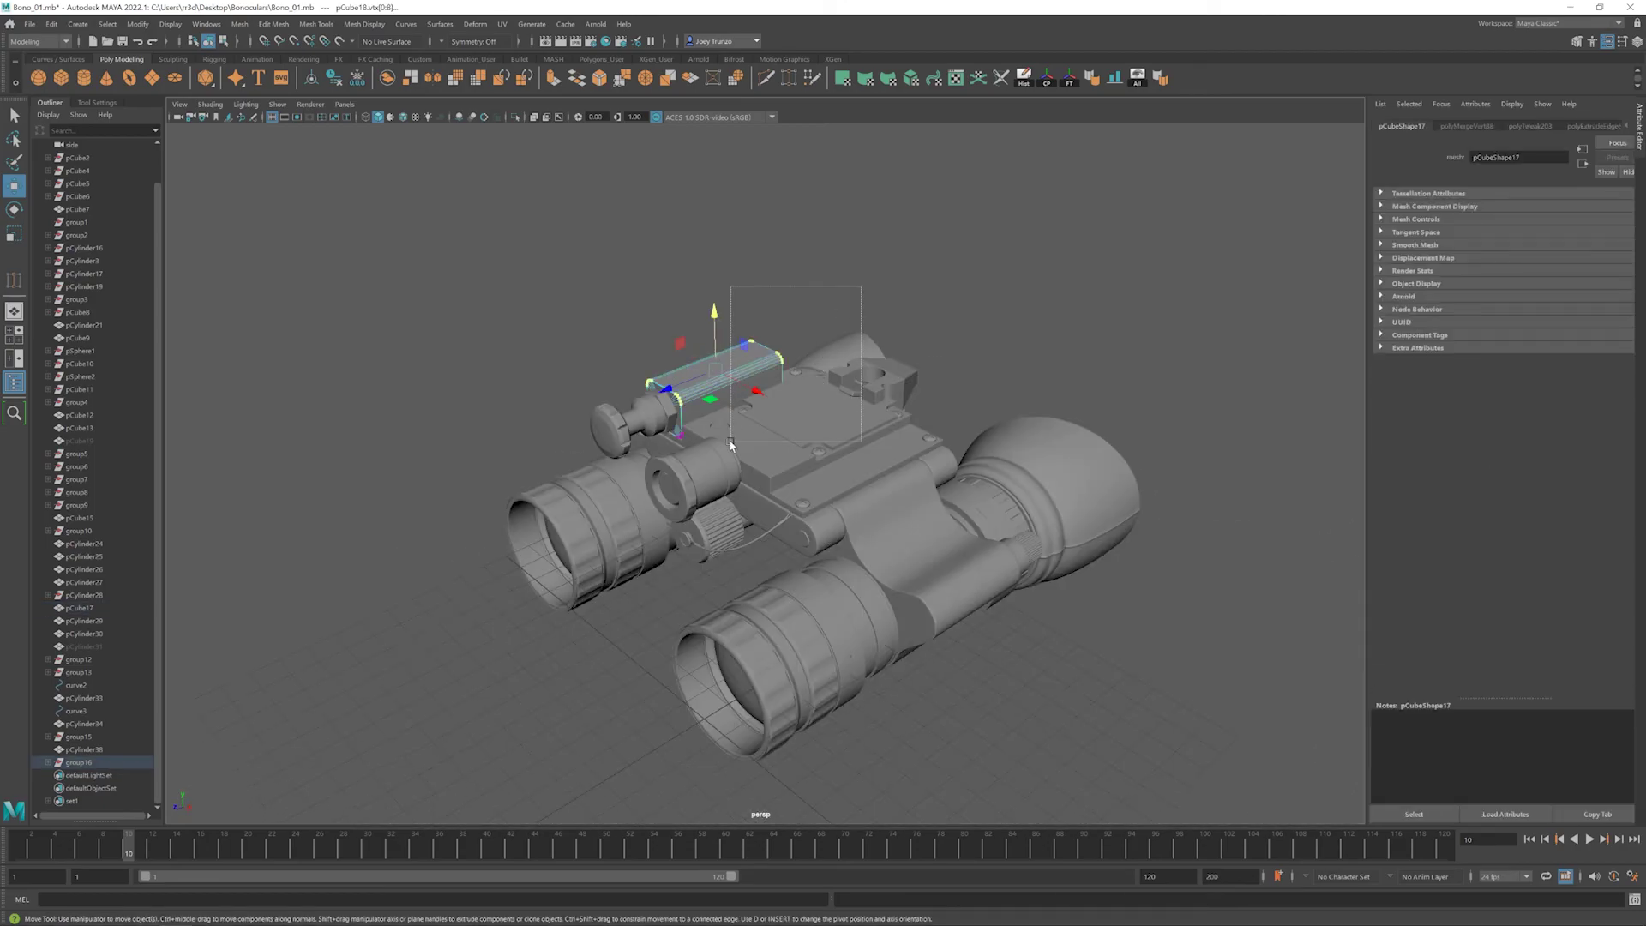
pyautogui.click(945, 378)
pyautogui.keyDown('alt'); pyautogui.moveTo(945, 378); pyautogui.dragTo(922, 574); pyautogui.keyUp('alt')
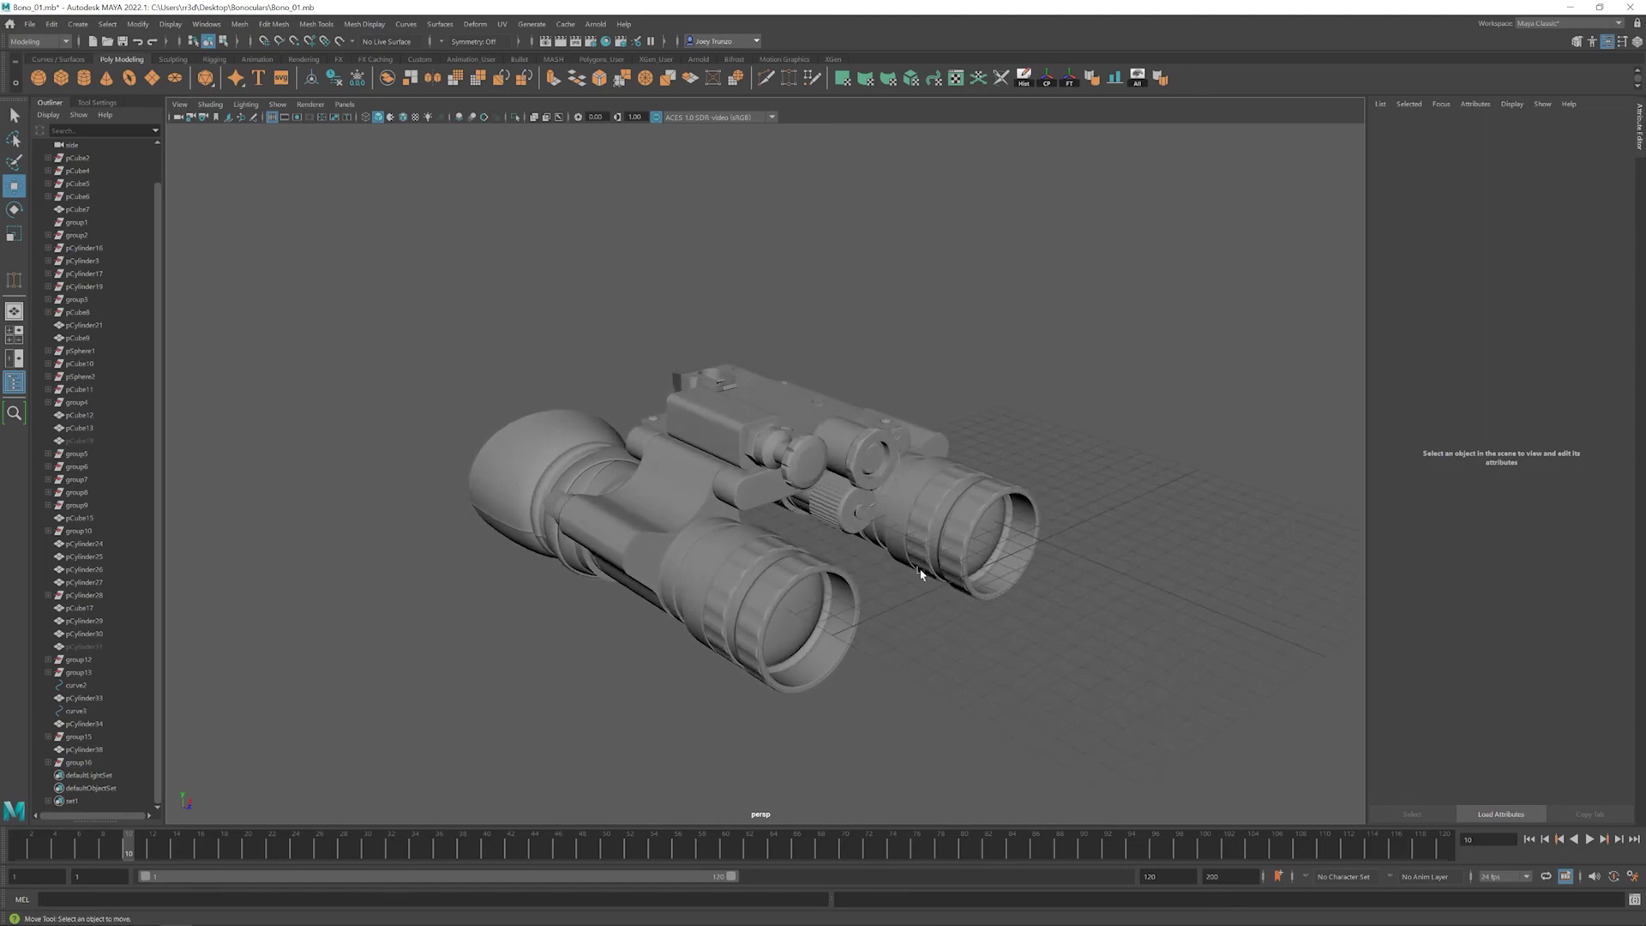
pyautogui.click(662, 457)
pyautogui.keyDown('alt'); pyautogui.moveTo(663, 457); pyautogui.dragTo(569, 461); pyautogui.keyUp('alt')
pyautogui.click(570, 461)
pyautogui.click(642, 489)
pyautogui.click(339, 510)
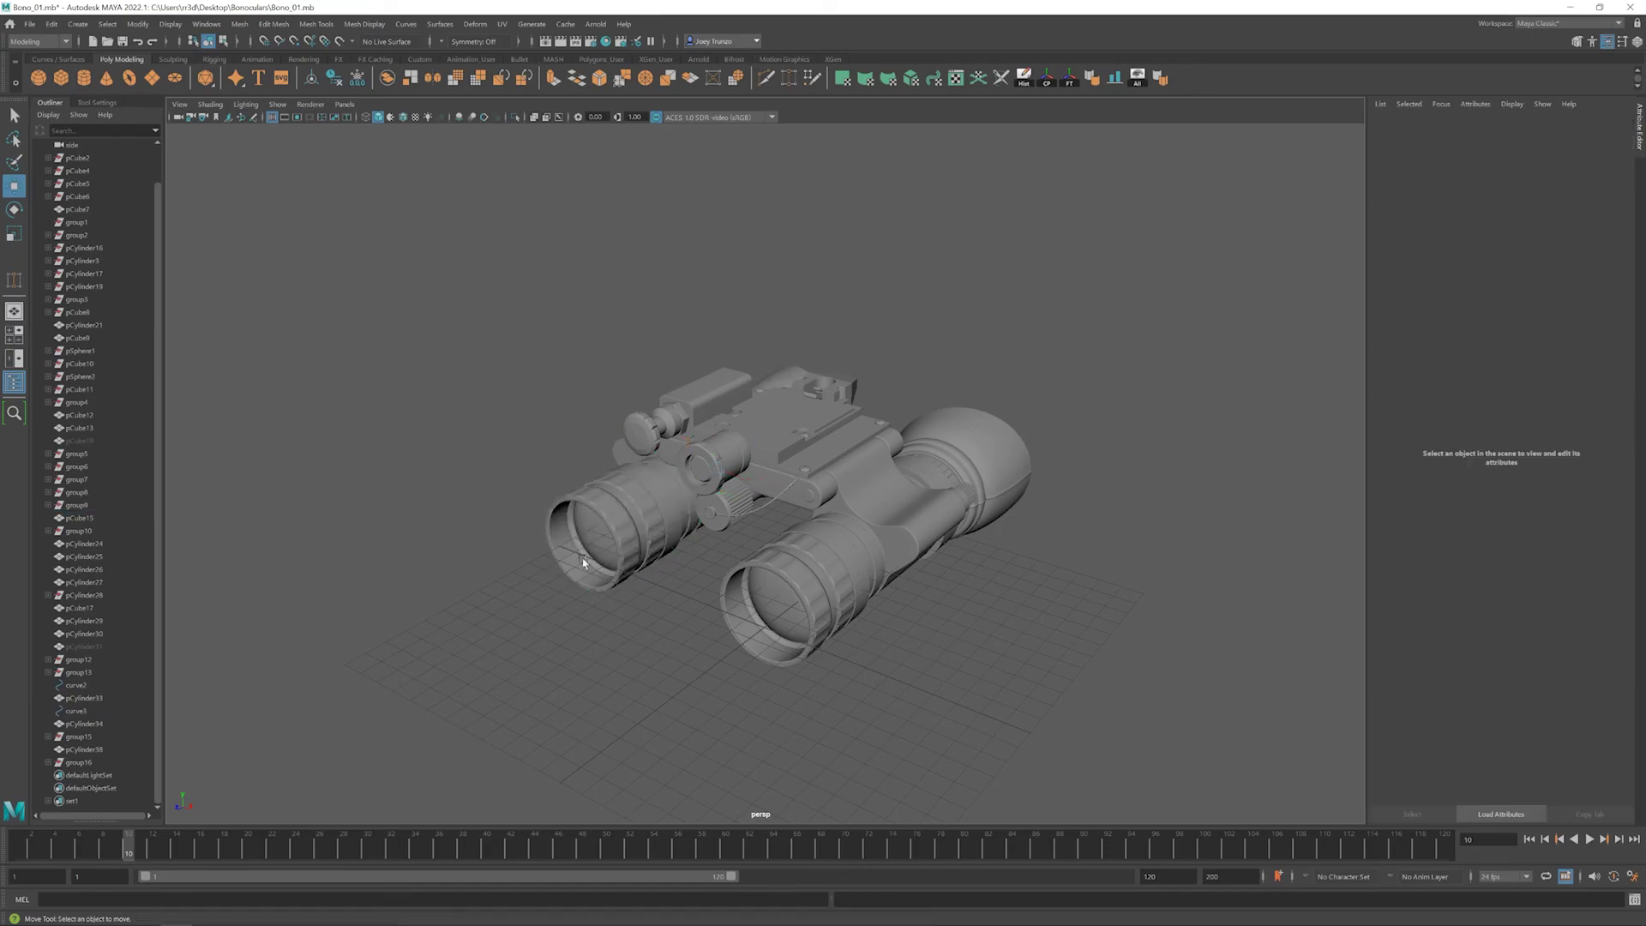
# - Add a cube beneath the bridge and scale it to about 4.22 wide and 6.22 long as a flat plate between the tubes
pyautogui.keyDown('alt'); pyautogui.moveTo(914, 467); pyautogui.dragTo(950, 525); pyautogui.keyUp('alt')
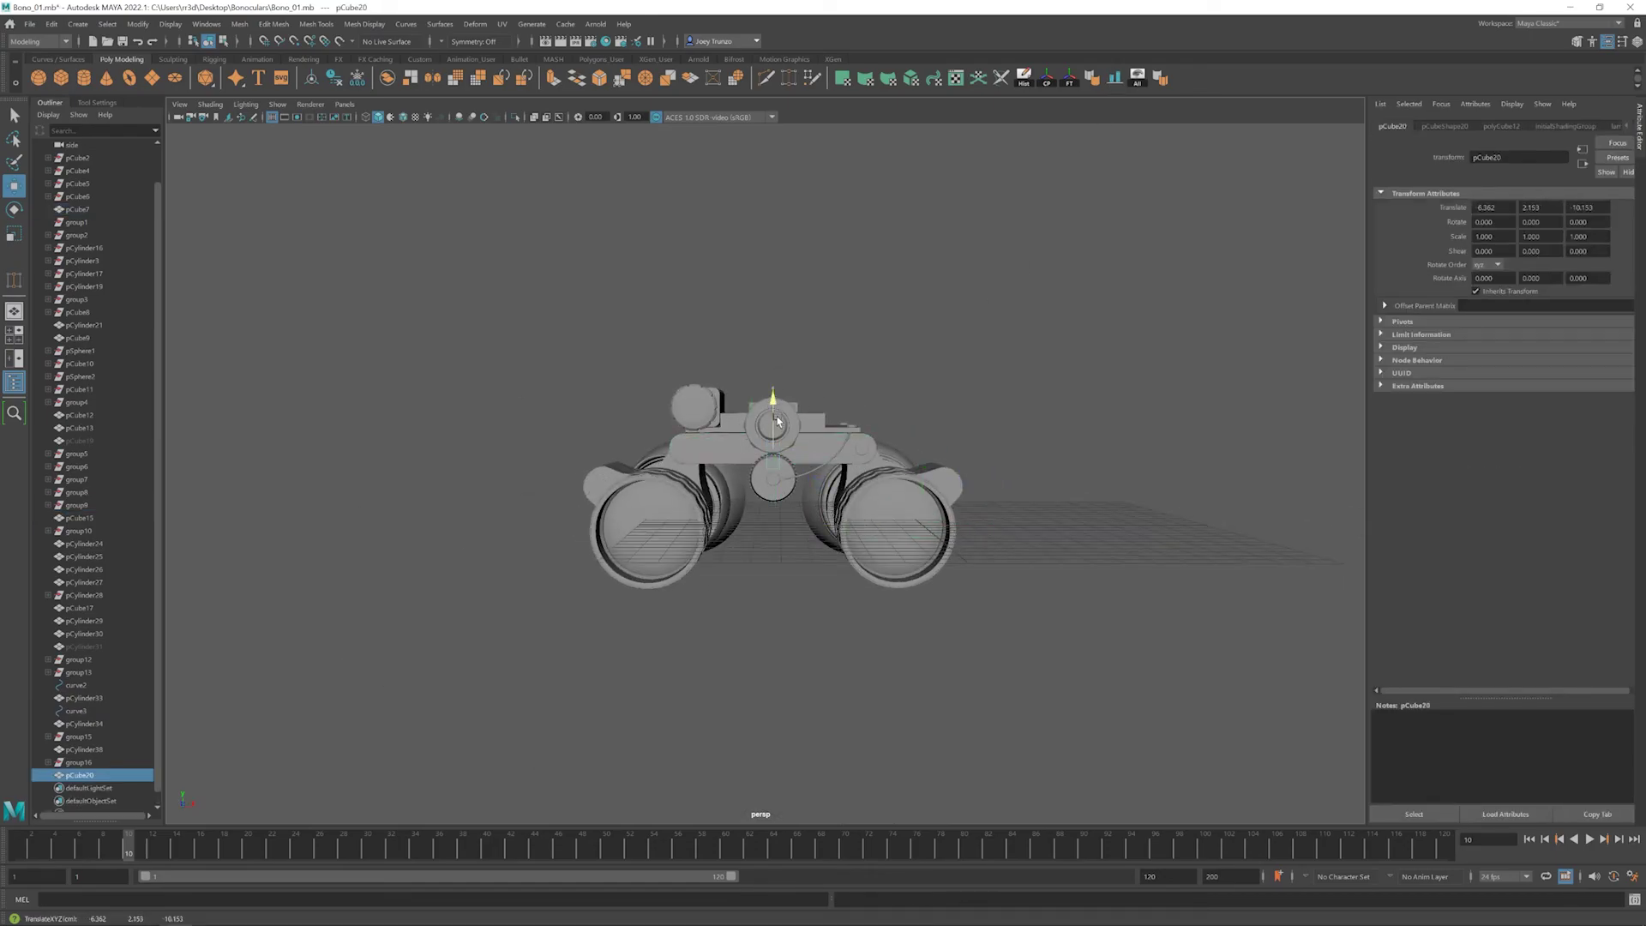
pyautogui.moveTo(1138, 485); pyautogui.dragTo(1135, 485)
pyautogui.keyDown('alt'); pyautogui.moveTo(1135, 485); pyautogui.dragTo(772, 438); pyautogui.keyUp('alt')
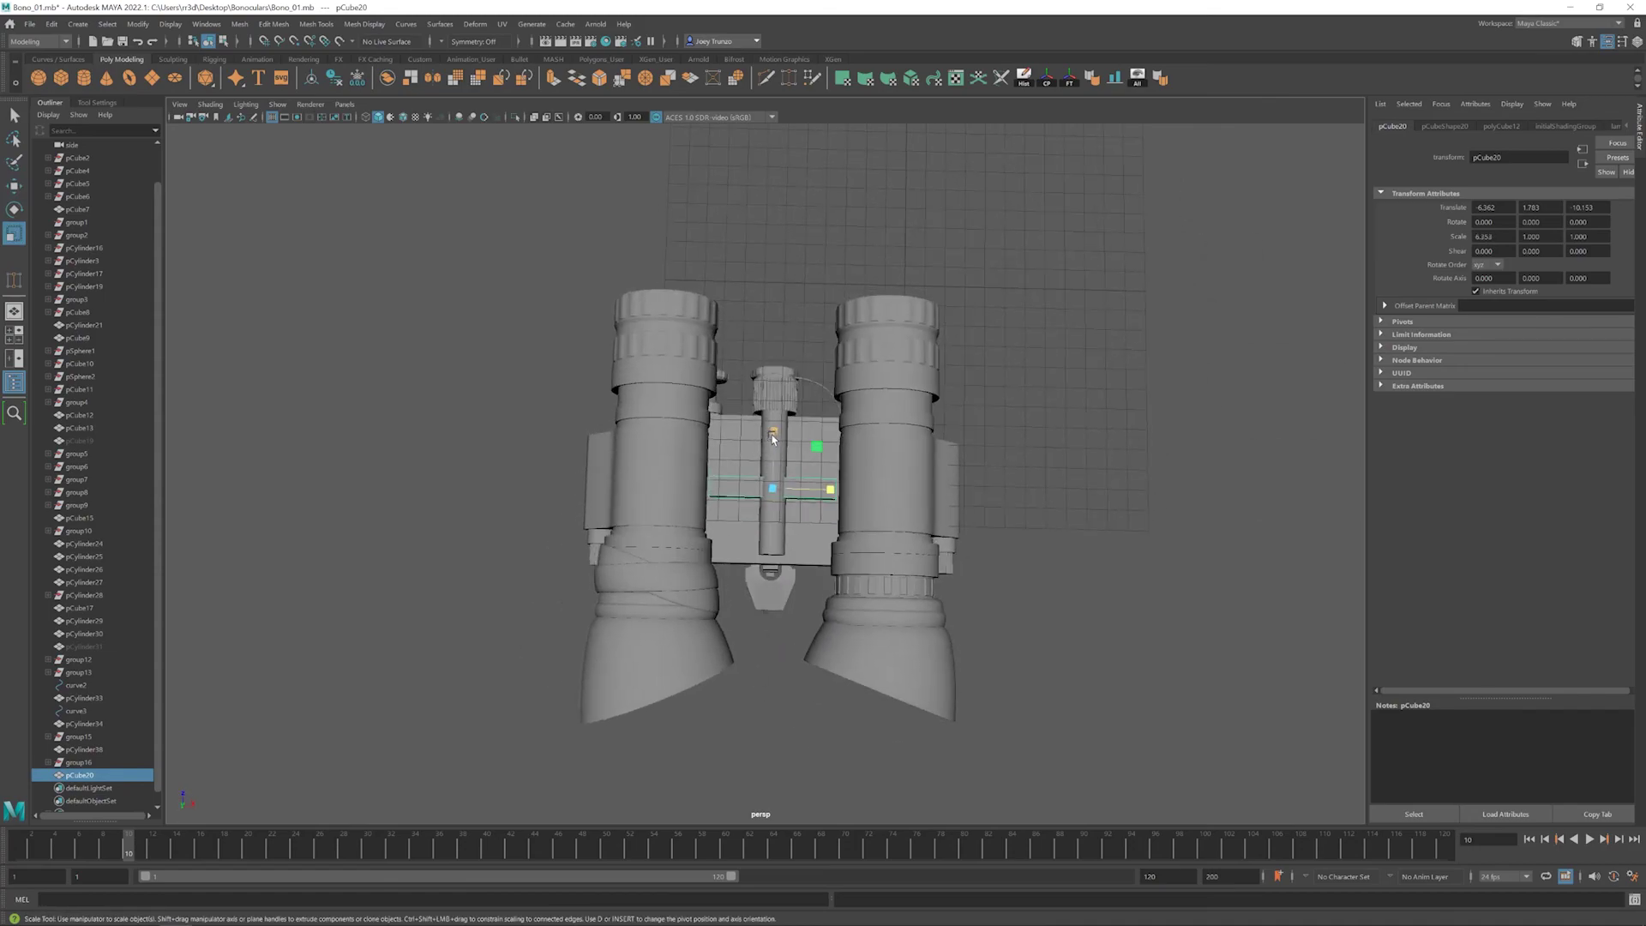
pyautogui.keyDown('alt'); pyautogui.moveTo(833, 507); pyautogui.dragTo(801, 511); pyautogui.keyUp('alt')
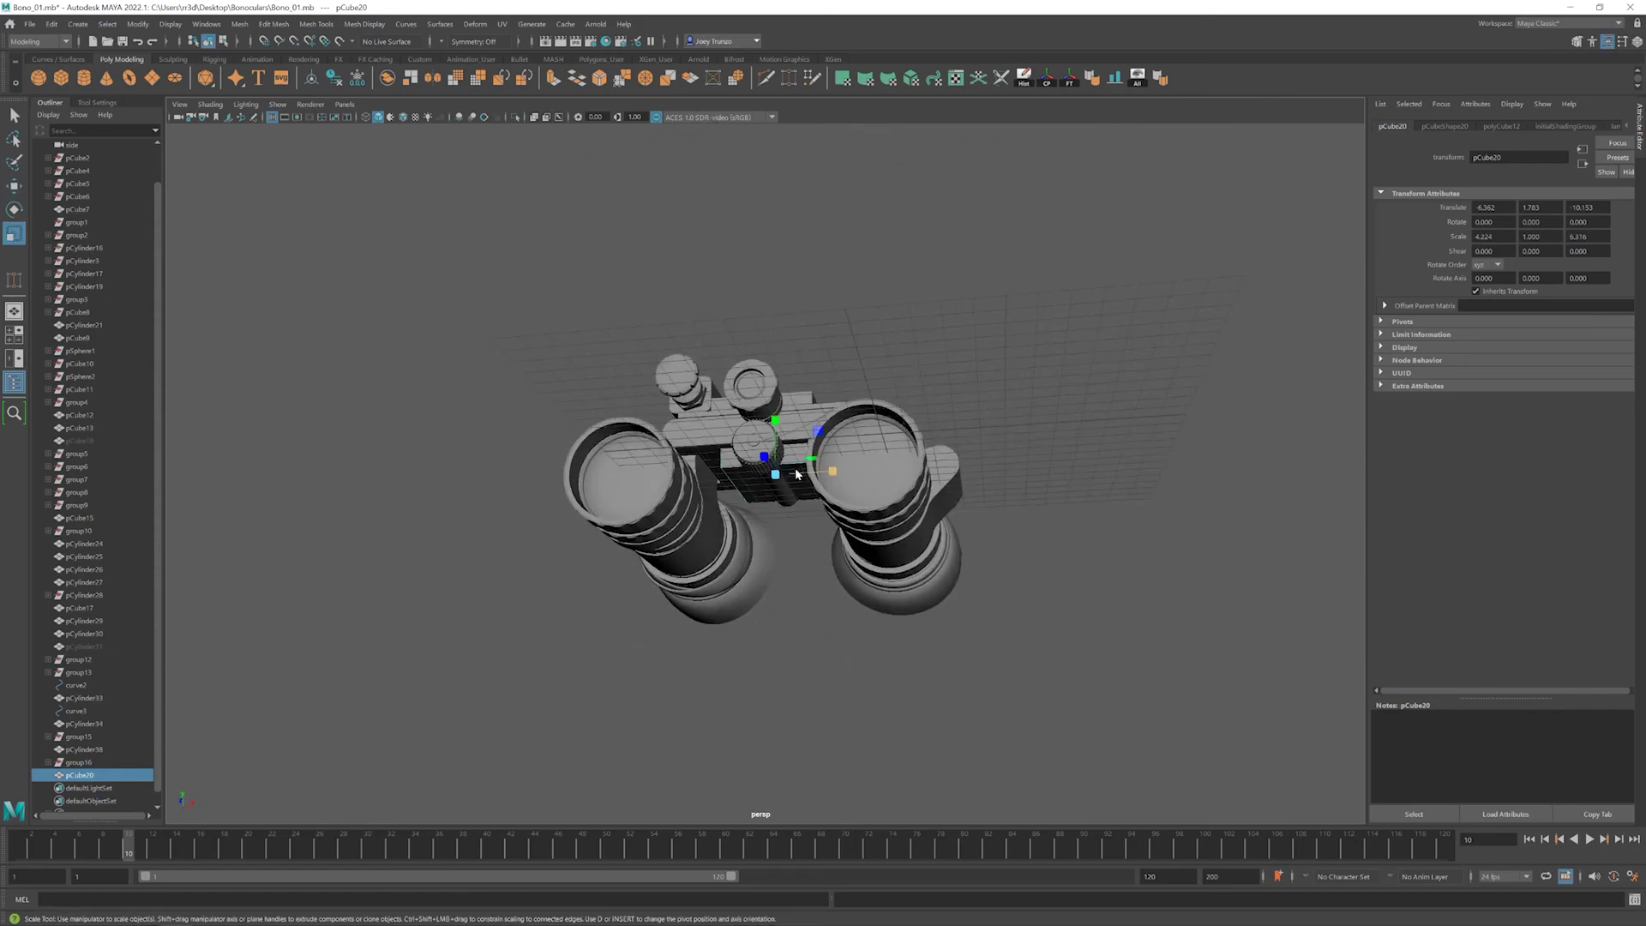
# - Select the plate's underside face and move it vertically to adjust the plate's thickness
pyautogui.press('F11')
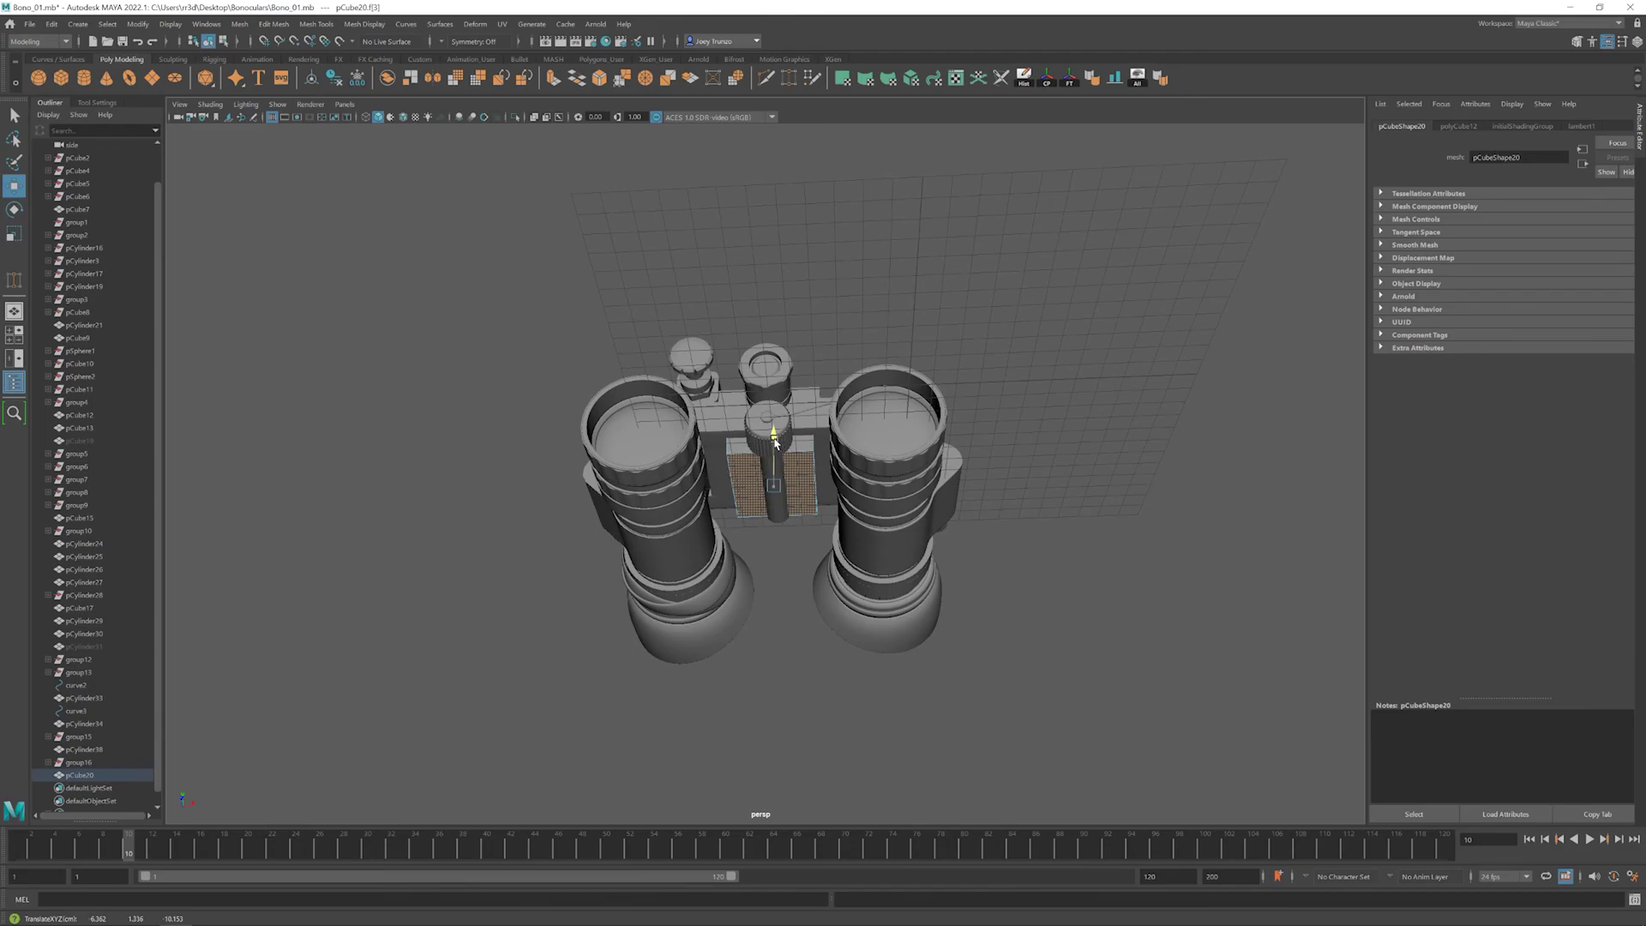
pyautogui.press('f')
pyautogui.keyDown('alt'); pyautogui.moveTo(775, 442); pyautogui.dragTo(798, 618); pyautogui.keyUp('alt')
pyautogui.press('F8')
# - Insert lengthwise edge loops on both sides of the knob's shaft on the plate and scale their spacing
pyautogui.click(347, 25)
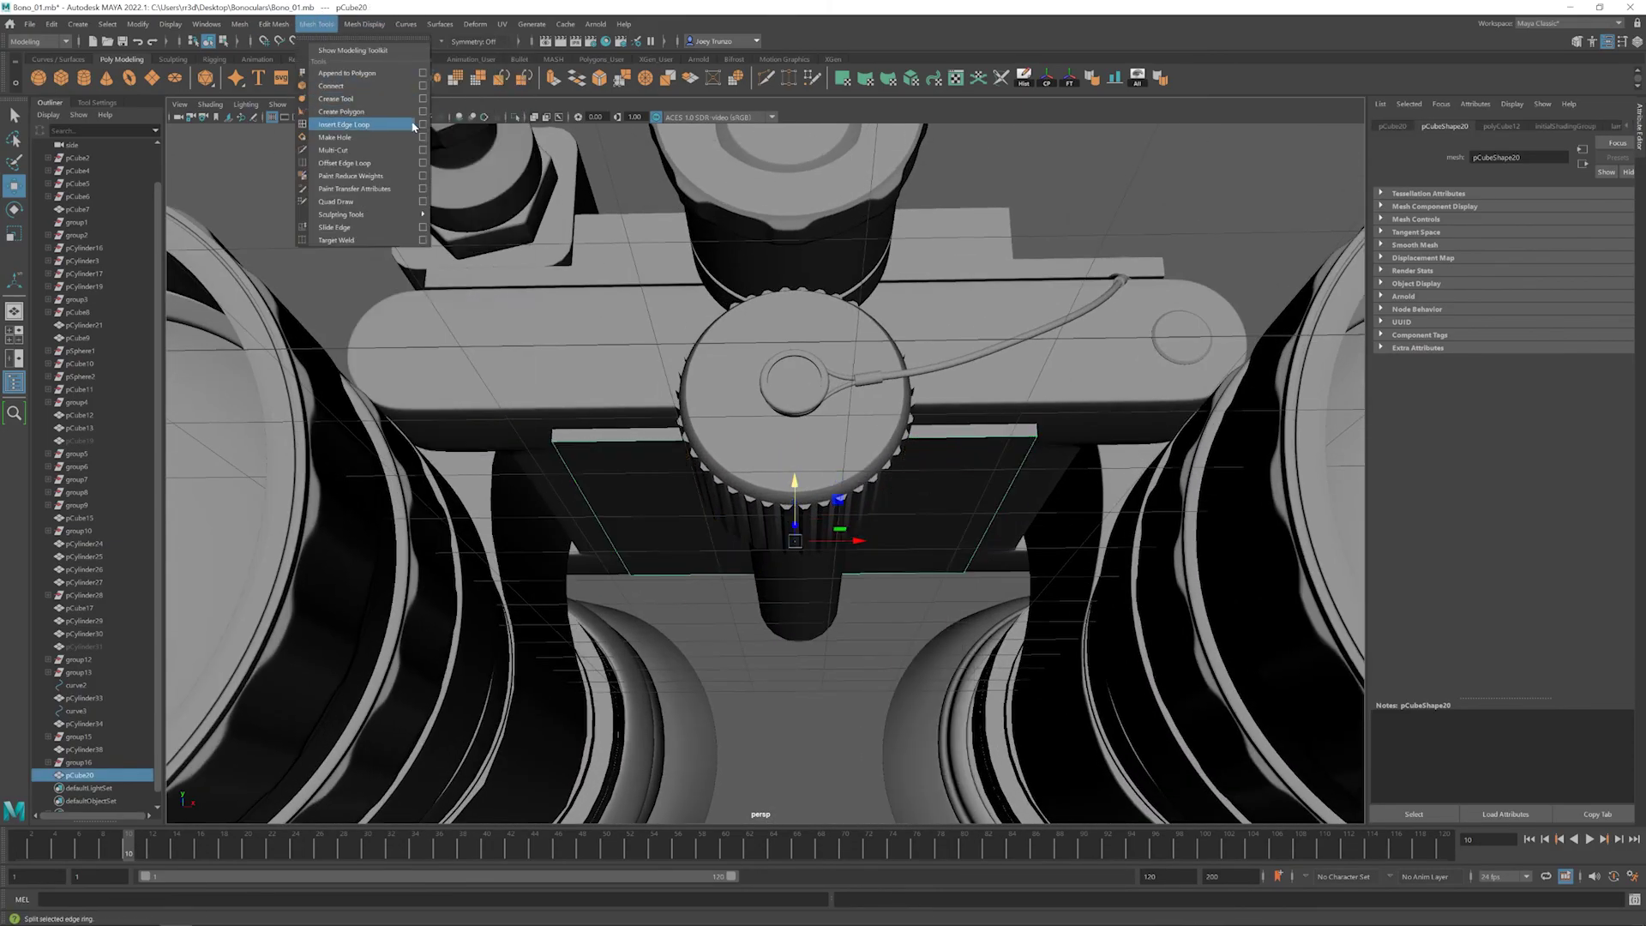
pyautogui.click(413, 124)
pyautogui.click(699, 453)
pyautogui.press('r')
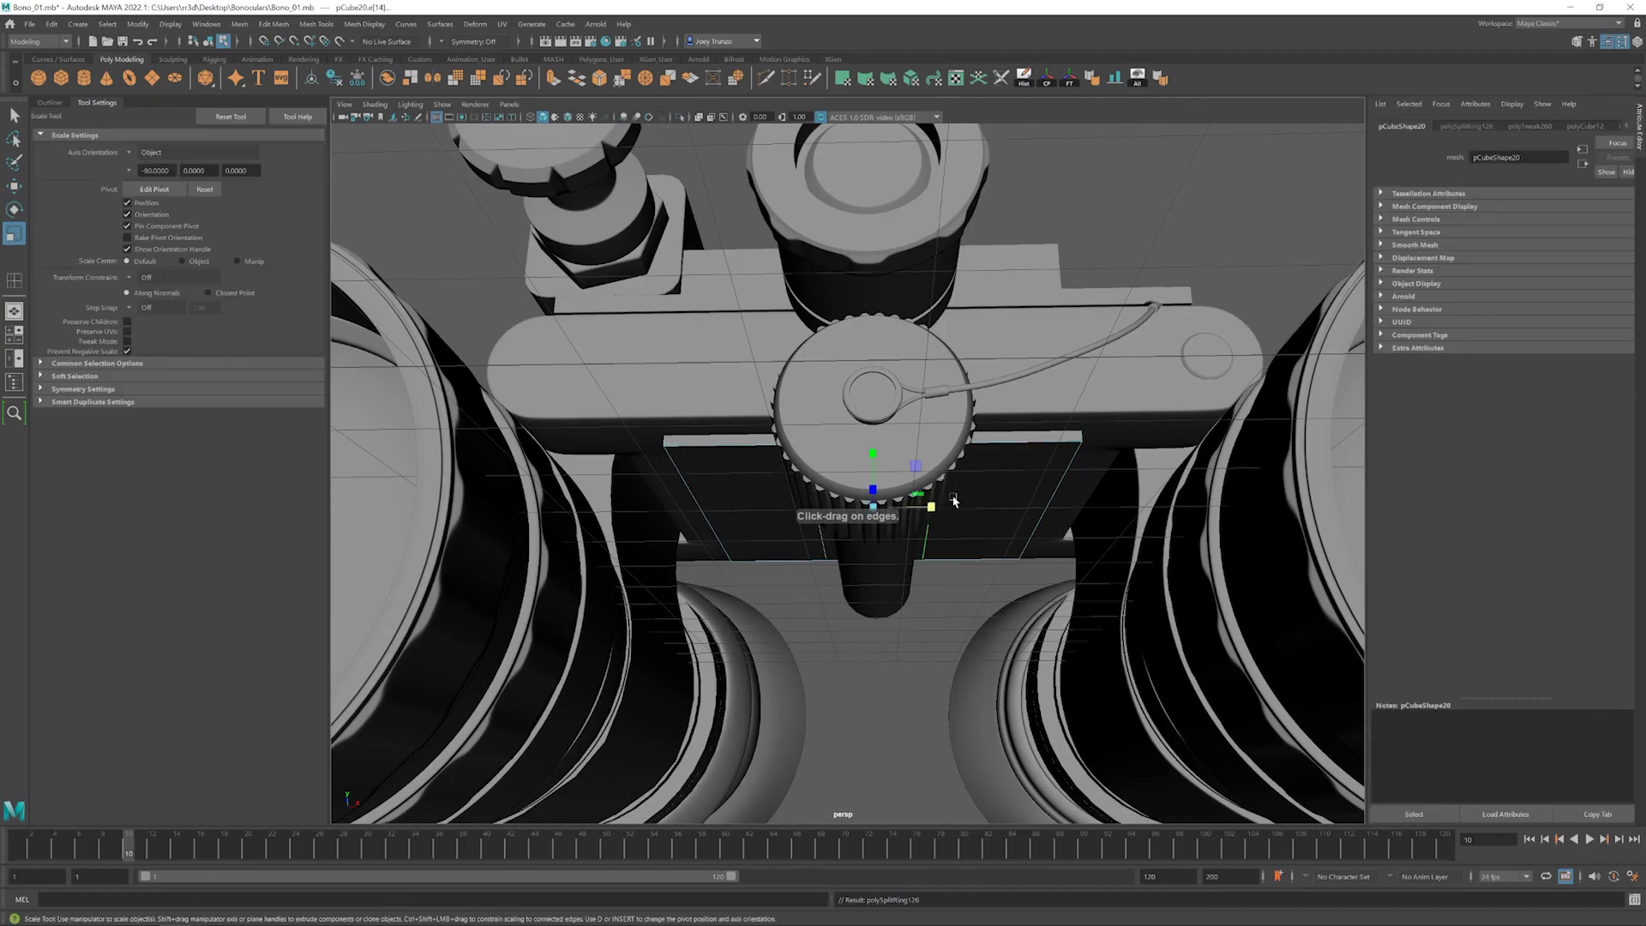
pyautogui.keyDown('alt'); pyautogui.moveTo(857, 480); pyautogui.dragTo(909, 467); pyautogui.keyUp('alt')
pyautogui.moveTo(912, 464); pyautogui.dragTo(916, 465)
# - Delete the plate's two outer underside faces, extrude their border edges downward and cap the openings to form two raised pads
pyautogui.press('w')
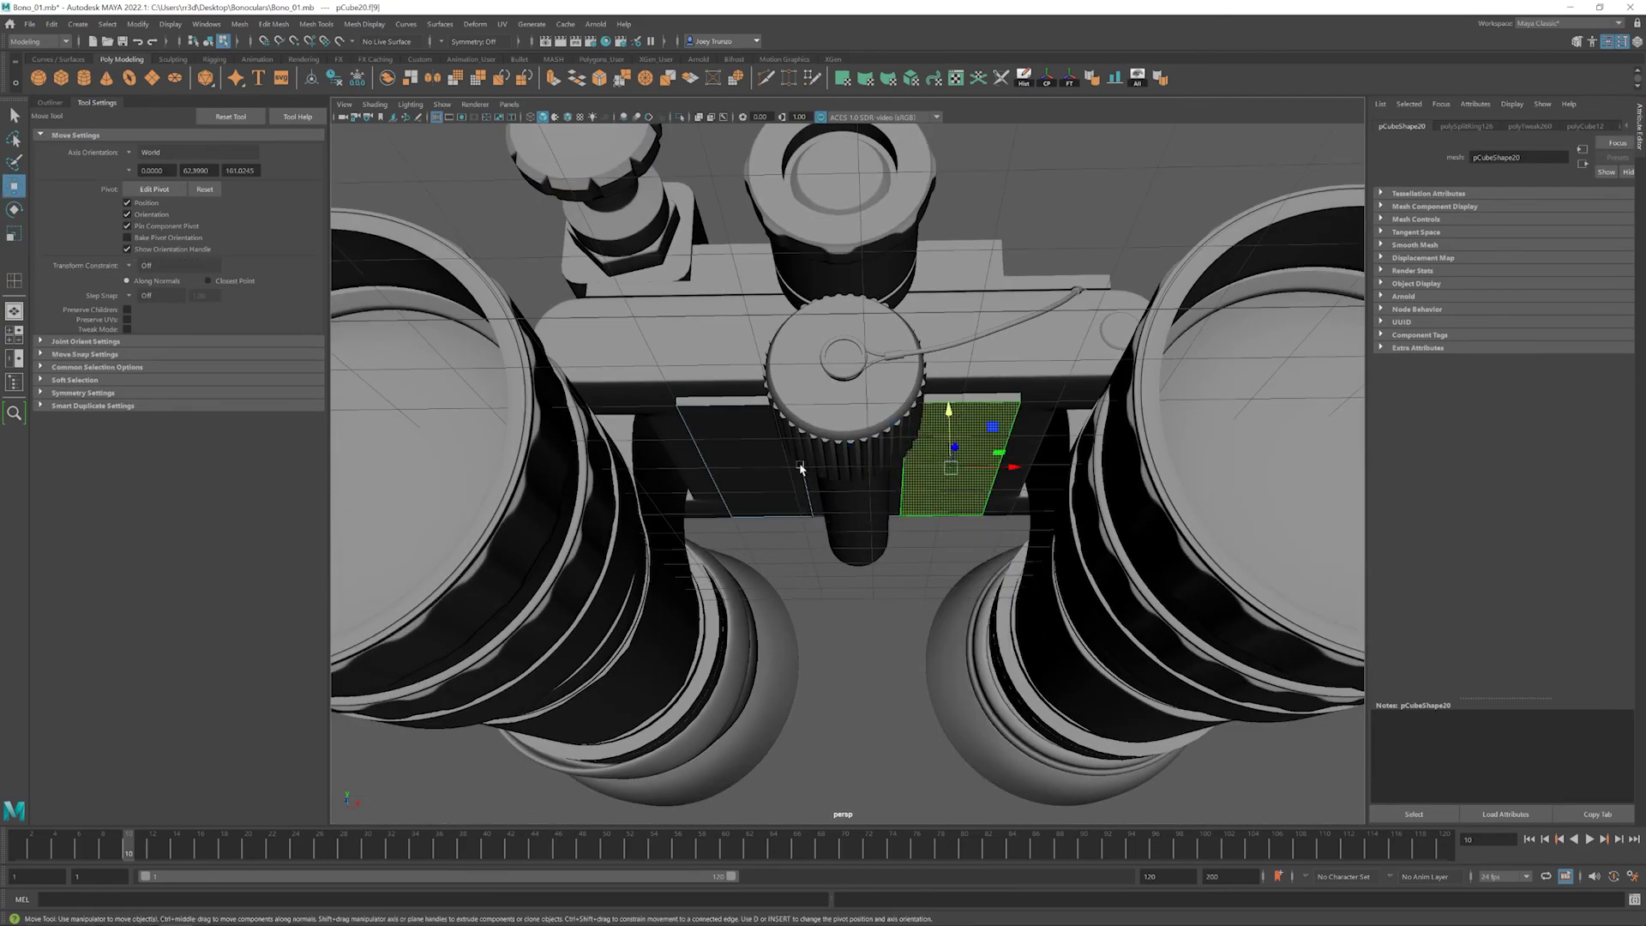
pyautogui.press('Delete')
pyautogui.hotkey('ctrl', 'e')
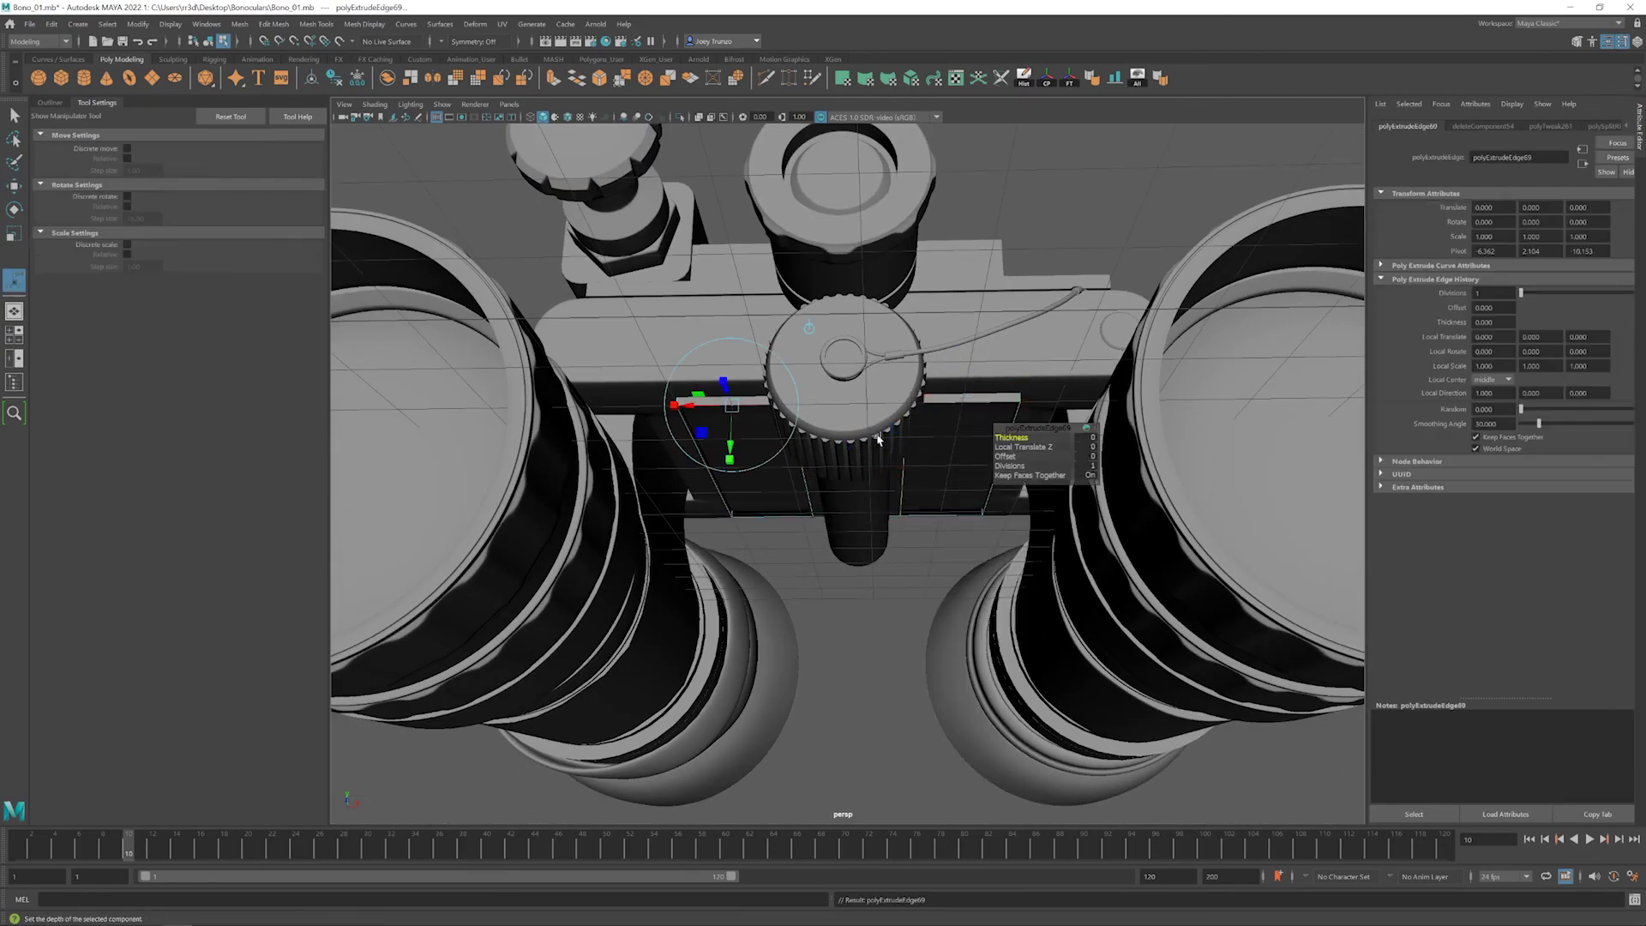
pyautogui.press('w')
pyautogui.keyDown('alt'); pyautogui.moveTo(740, 407); pyautogui.dragTo(866, 283); pyautogui.keyUp('alt')
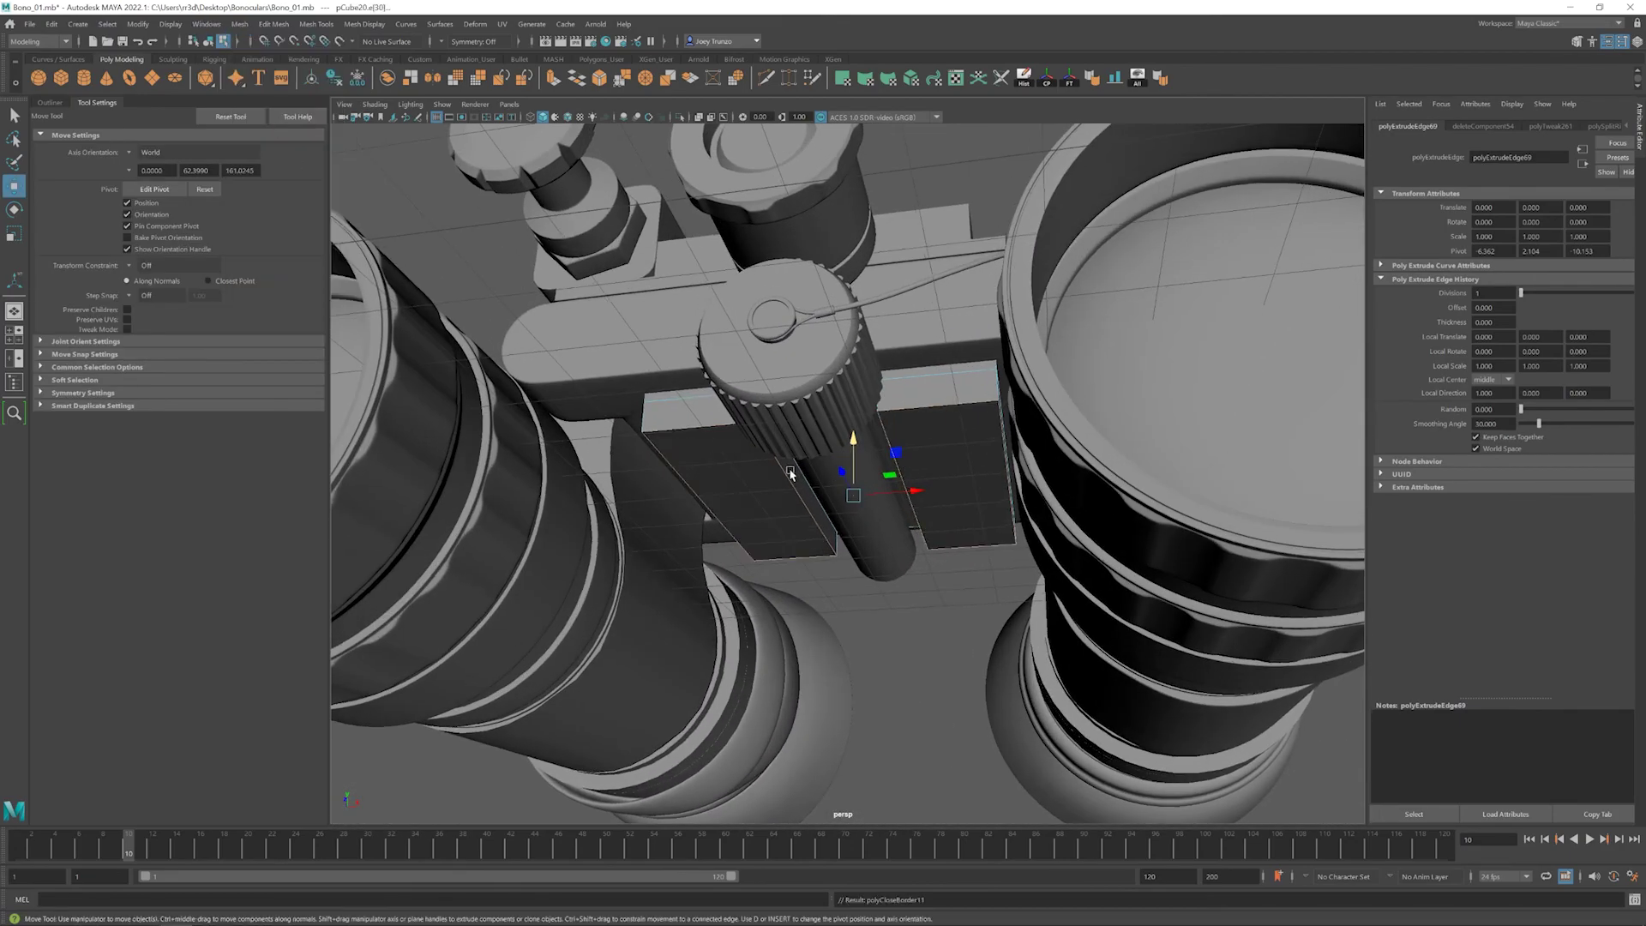
# - Isolate the plate and select the outer edges around its top, corners and two pads
pyautogui.press('F8')
pyautogui.hotkey('ctrl', '1')
pyautogui.press('f')
pyautogui.keyDown('alt'); pyautogui.moveTo(823, 338); pyautogui.dragTo(986, 465); pyautogui.keyUp('alt')
pyautogui.press('F8')
pyautogui.scroll(3, 1017, 465)
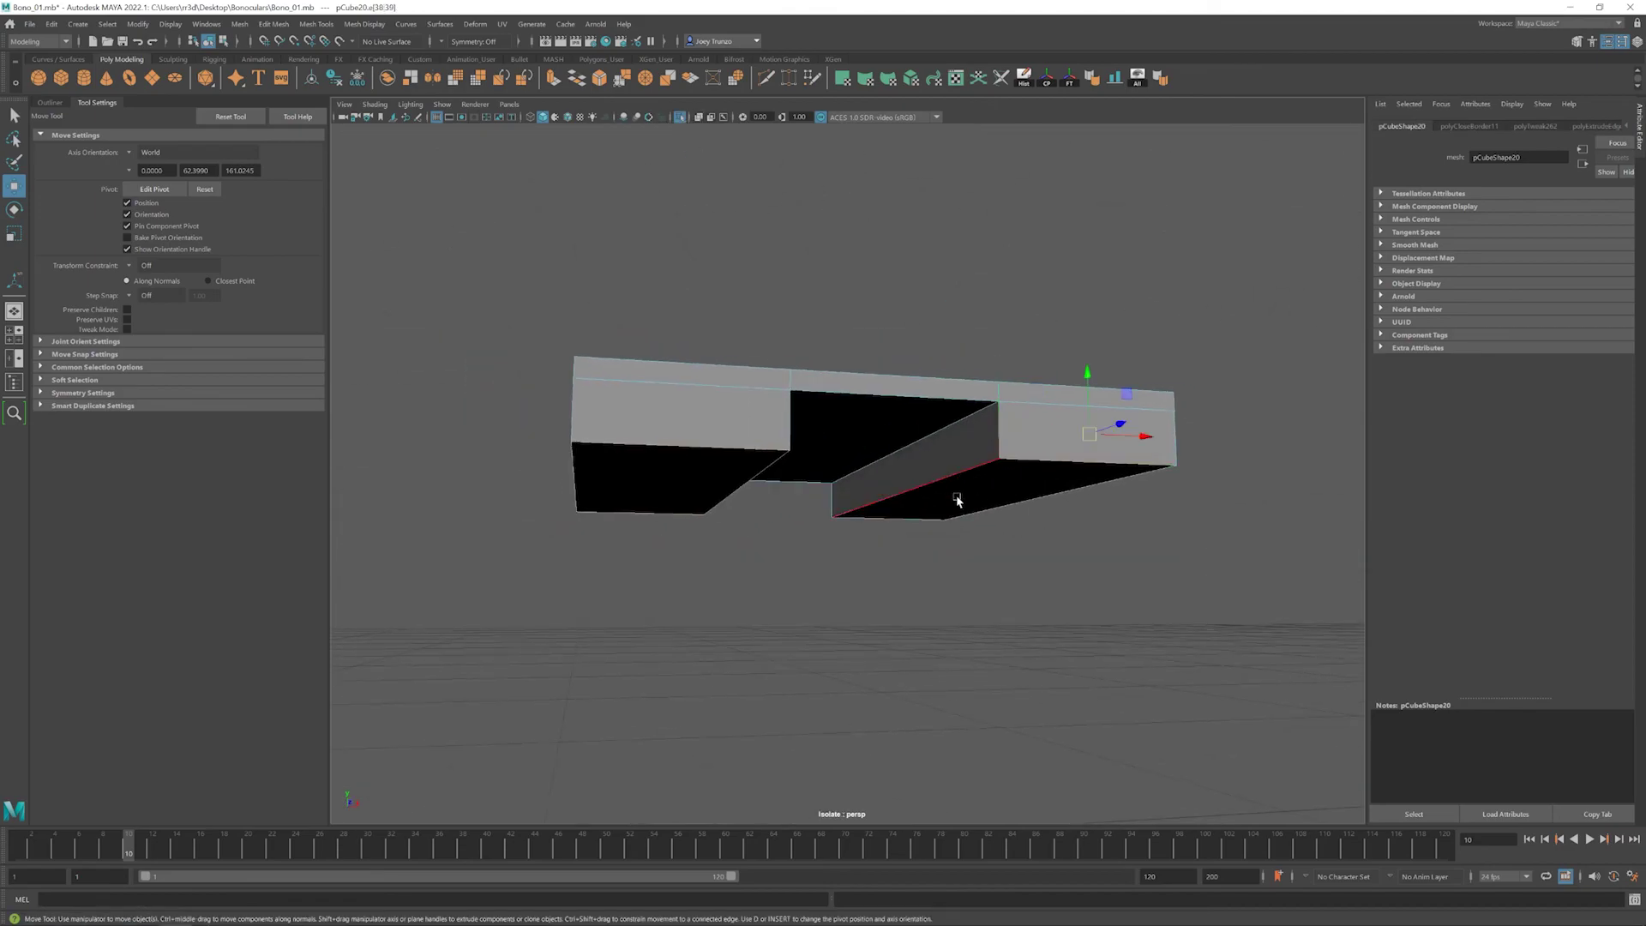
pyautogui.keyDown('alt'); pyautogui.moveTo(957, 500); pyautogui.dragTo(548, 538, button='right'); pyautogui.keyUp('alt')
pyautogui.scroll(3, 838, 495)
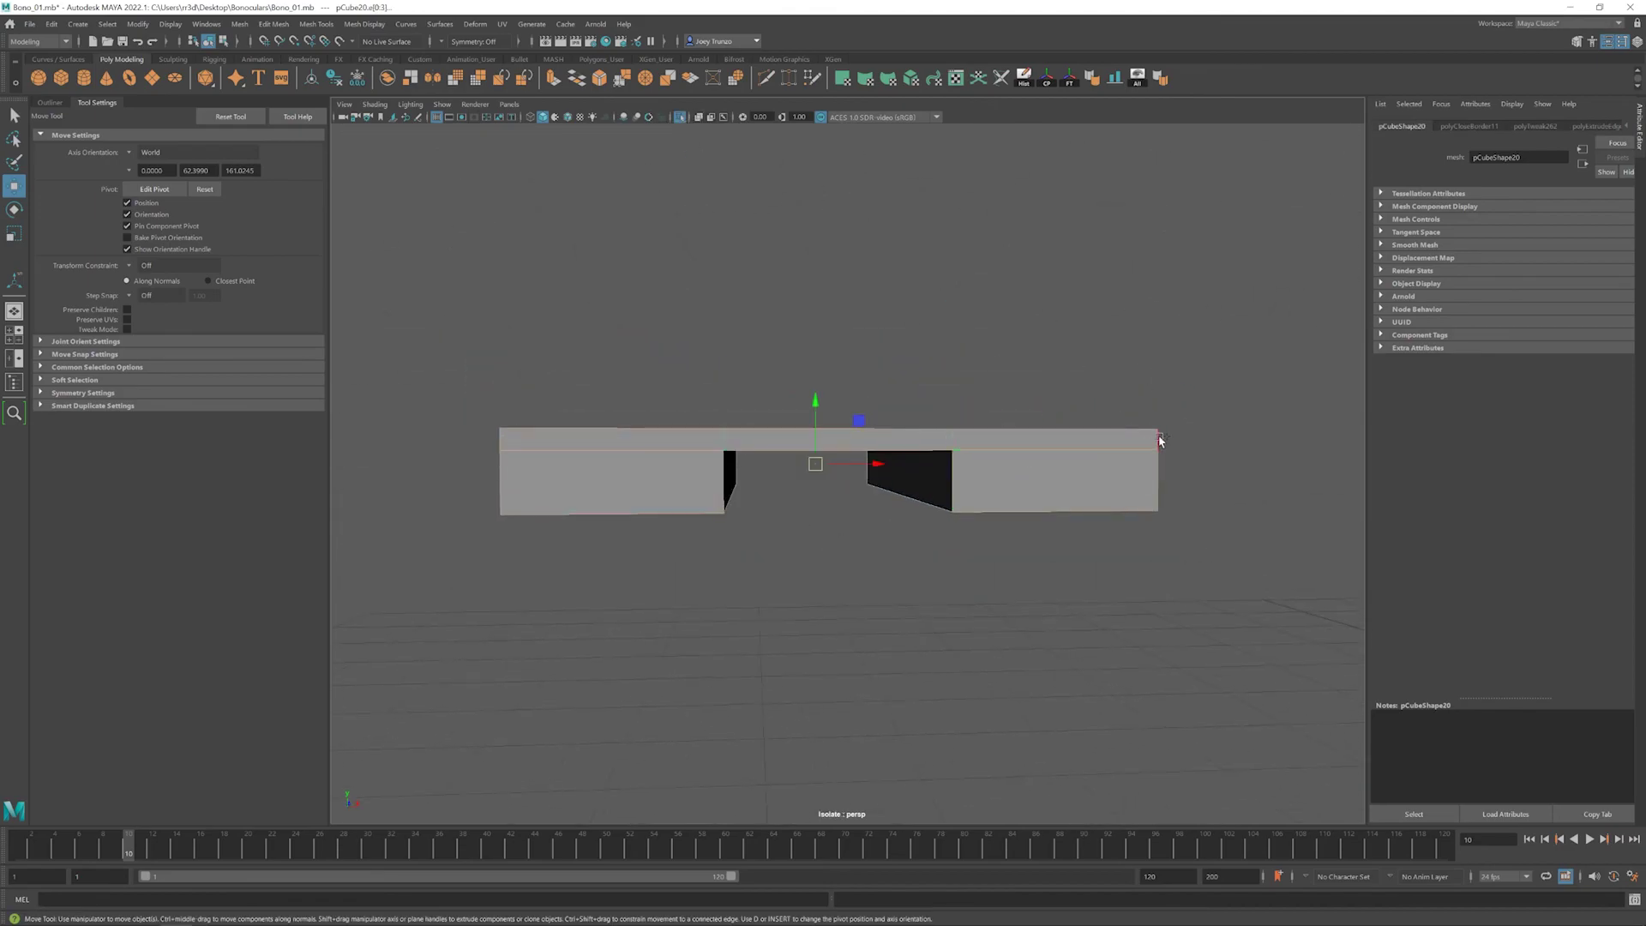
pyautogui.keyDown('alt'); pyautogui.moveTo(1160, 441); pyautogui.dragTo(814, 555); pyautogui.keyUp('alt')
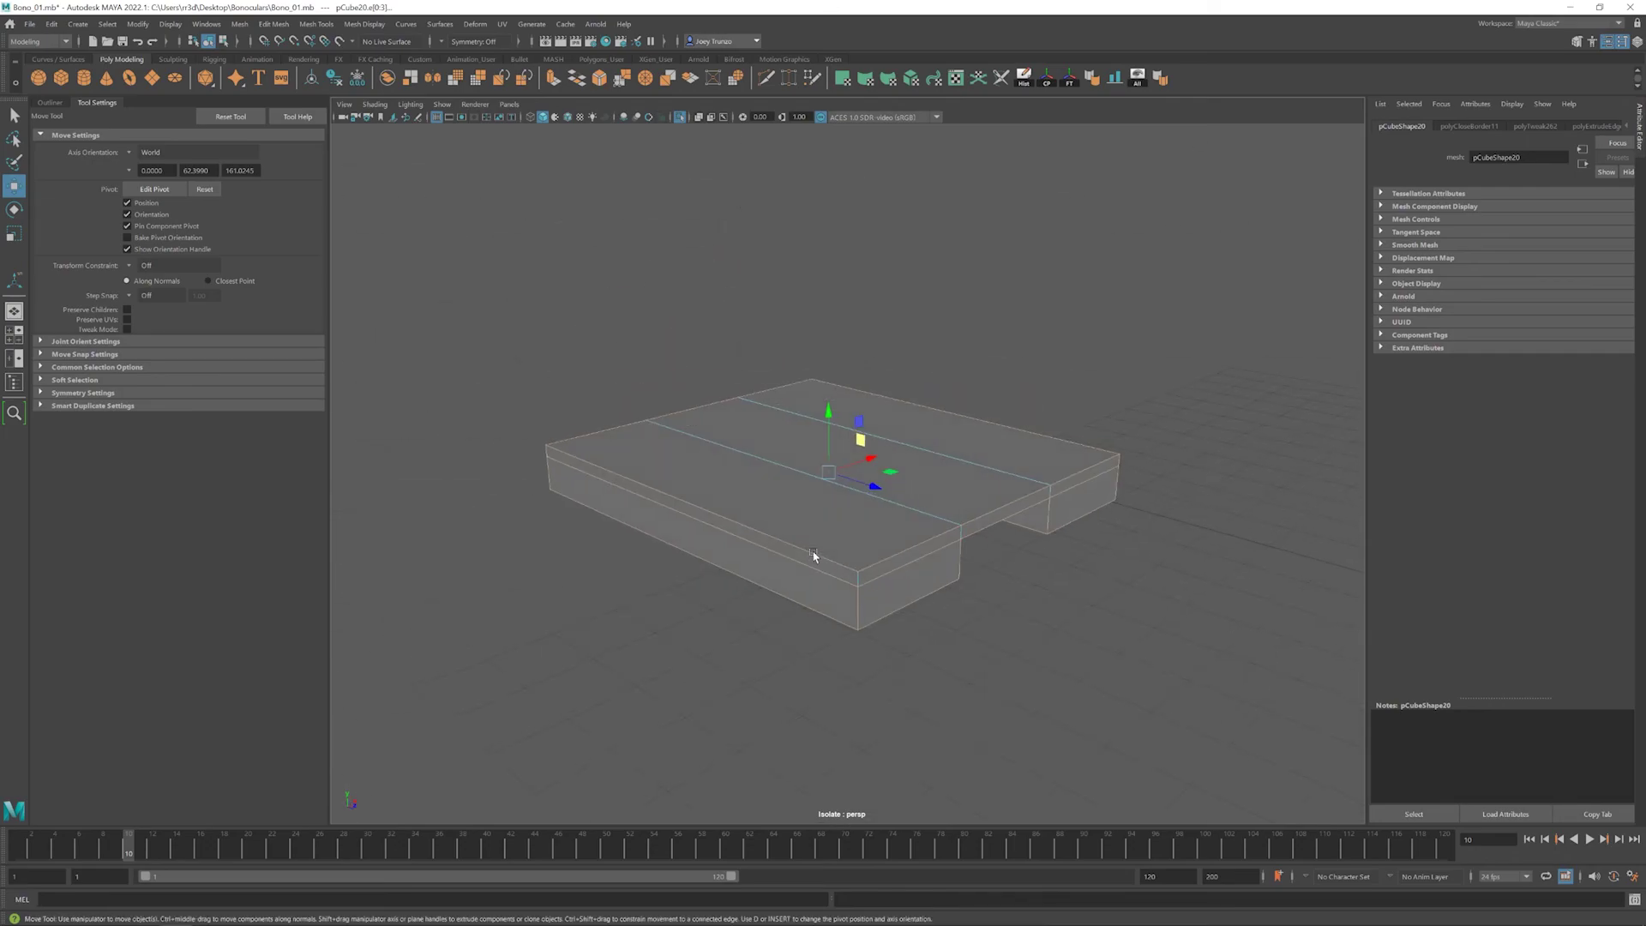
pyautogui.keyDown('alt'); pyautogui.moveTo(672, 533); pyautogui.dragTo(906, 550); pyautogui.keyUp('alt')
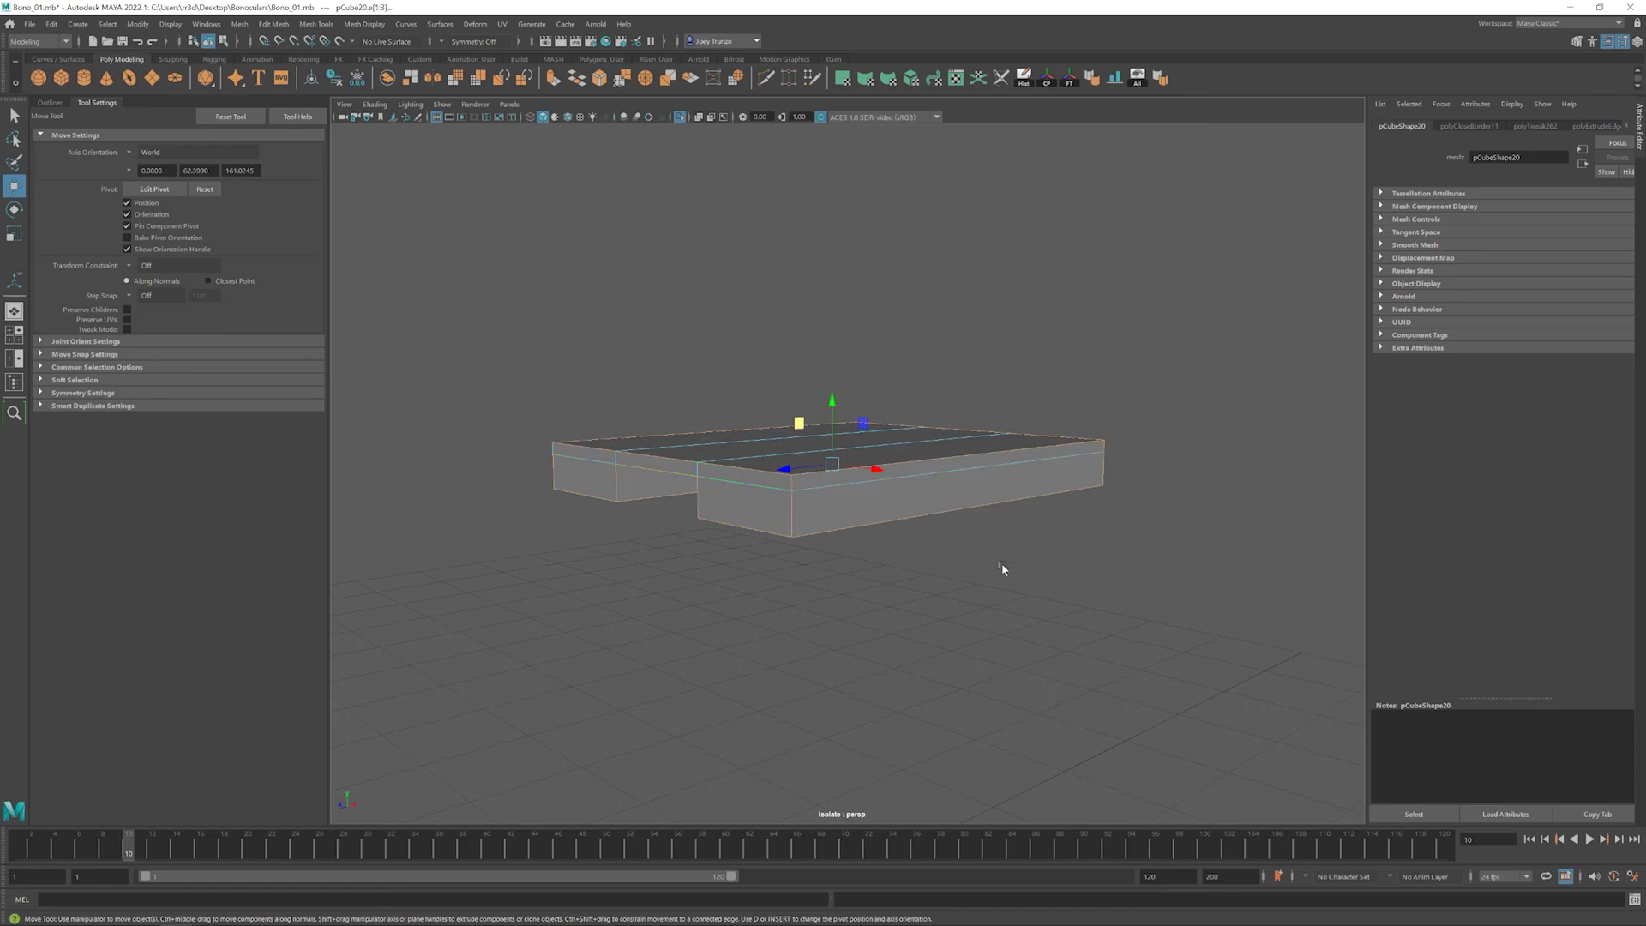
pyautogui.keyDown('alt'); pyautogui.moveTo(1003, 568); pyautogui.dragTo(965, 517); pyautogui.keyUp('alt')
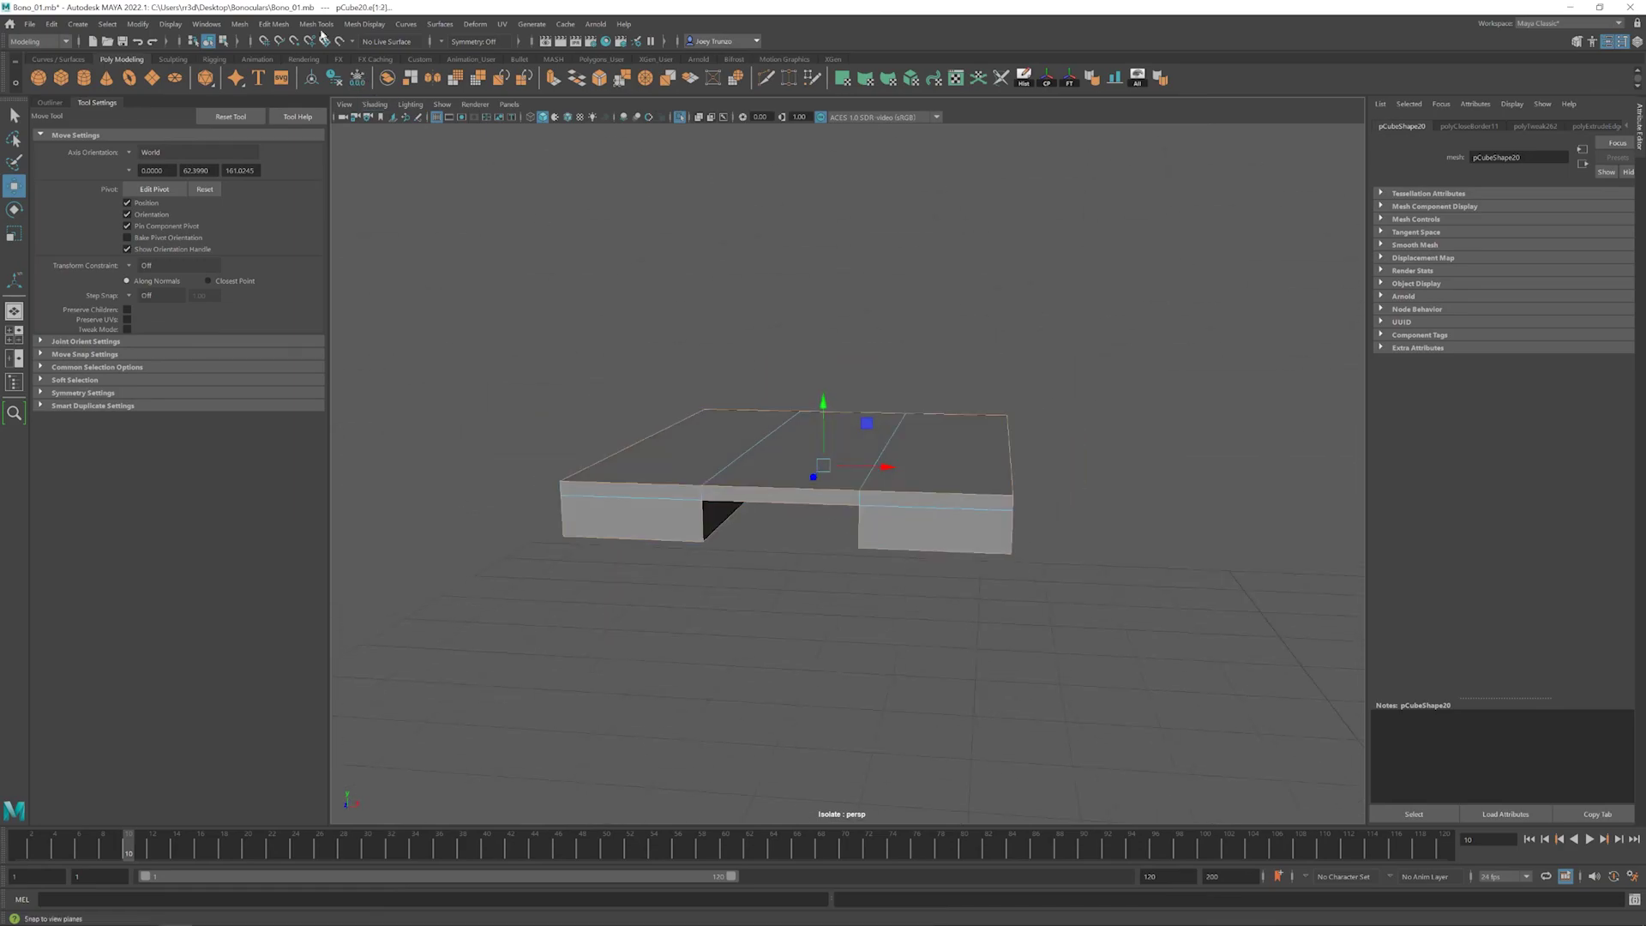
pyautogui.click(274, 24)
pyautogui.click(292, 63)
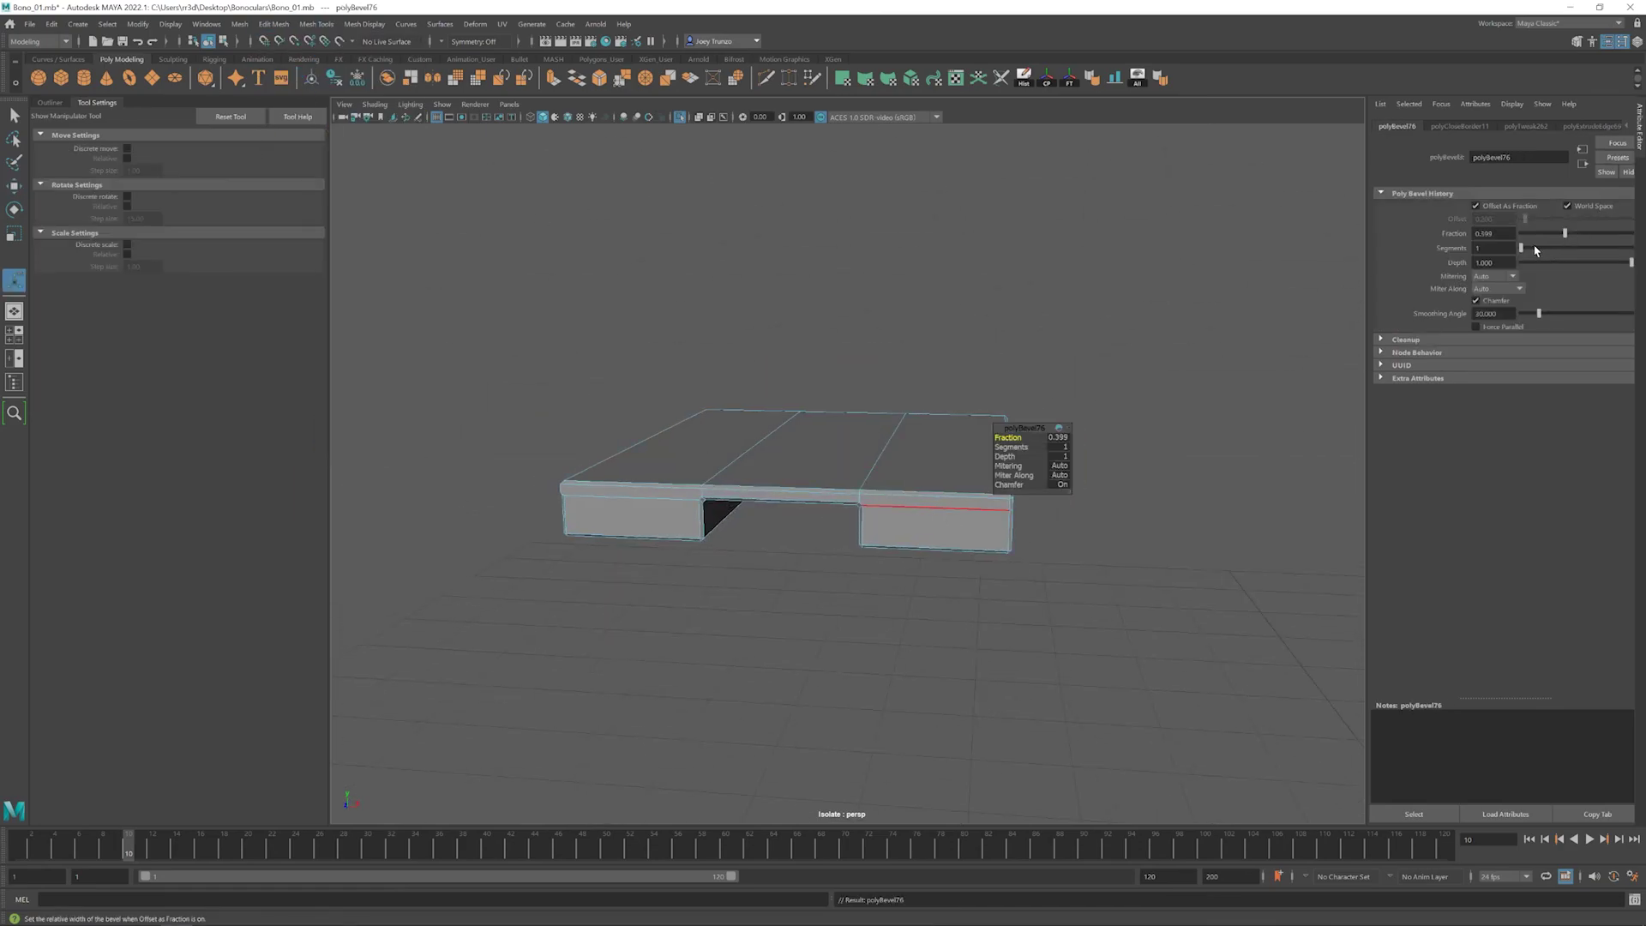
pyautogui.hotkey('ctrl', 'z')
pyautogui.keyDown('alt'); pyautogui.moveTo(944, 515); pyautogui.dragTo(833, 540); pyautogui.keyUp('alt')
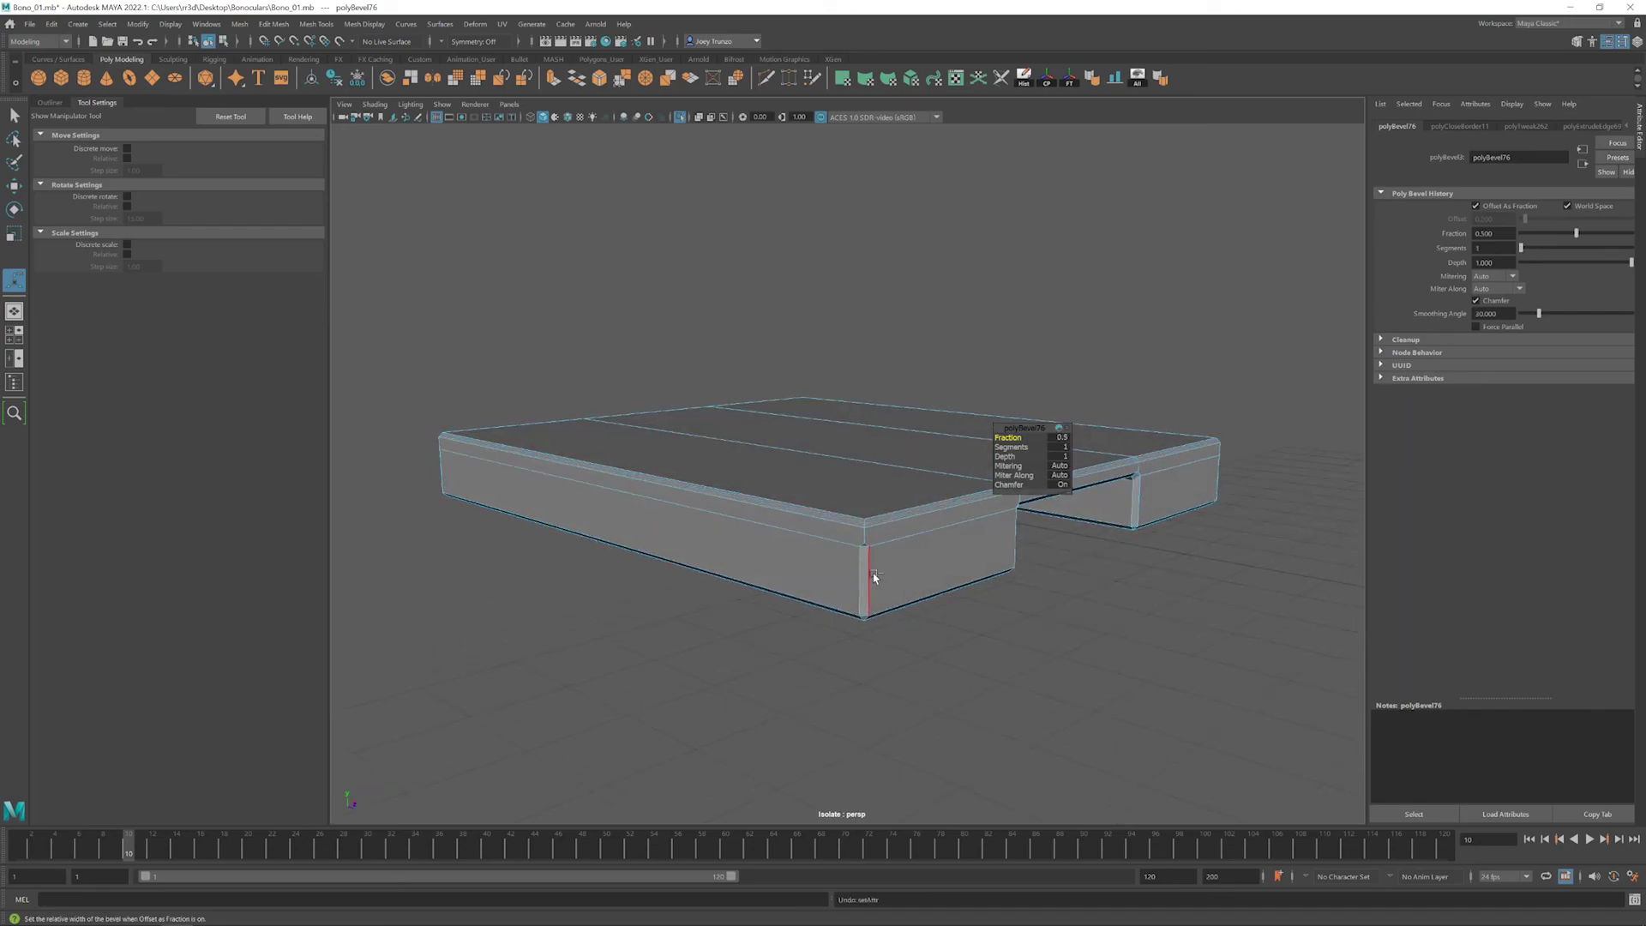
pyautogui.hotkey('ctrl', 'z')
# - Bevel the plate's selected edges with a fraction of about 0.35 and two segments
pyautogui.click(274, 24)
pyautogui.click(292, 68)
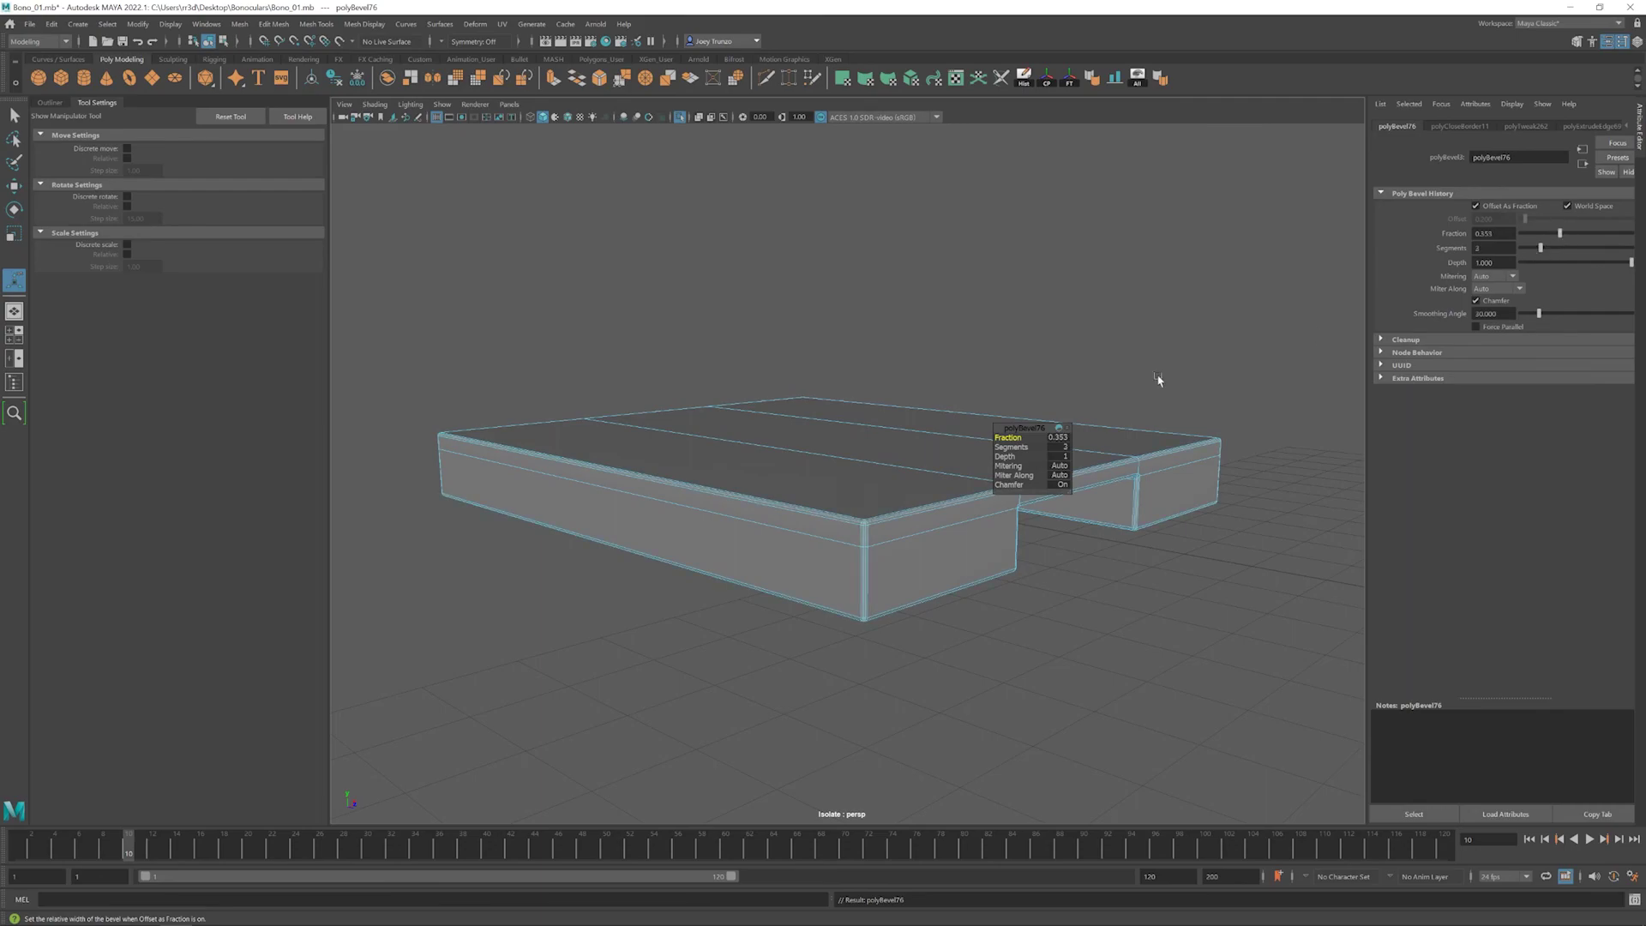
pyautogui.keyDown('alt'); pyautogui.moveTo(1158, 380); pyautogui.dragTo(789, 412); pyautogui.keyUp('alt')
pyautogui.press('w')
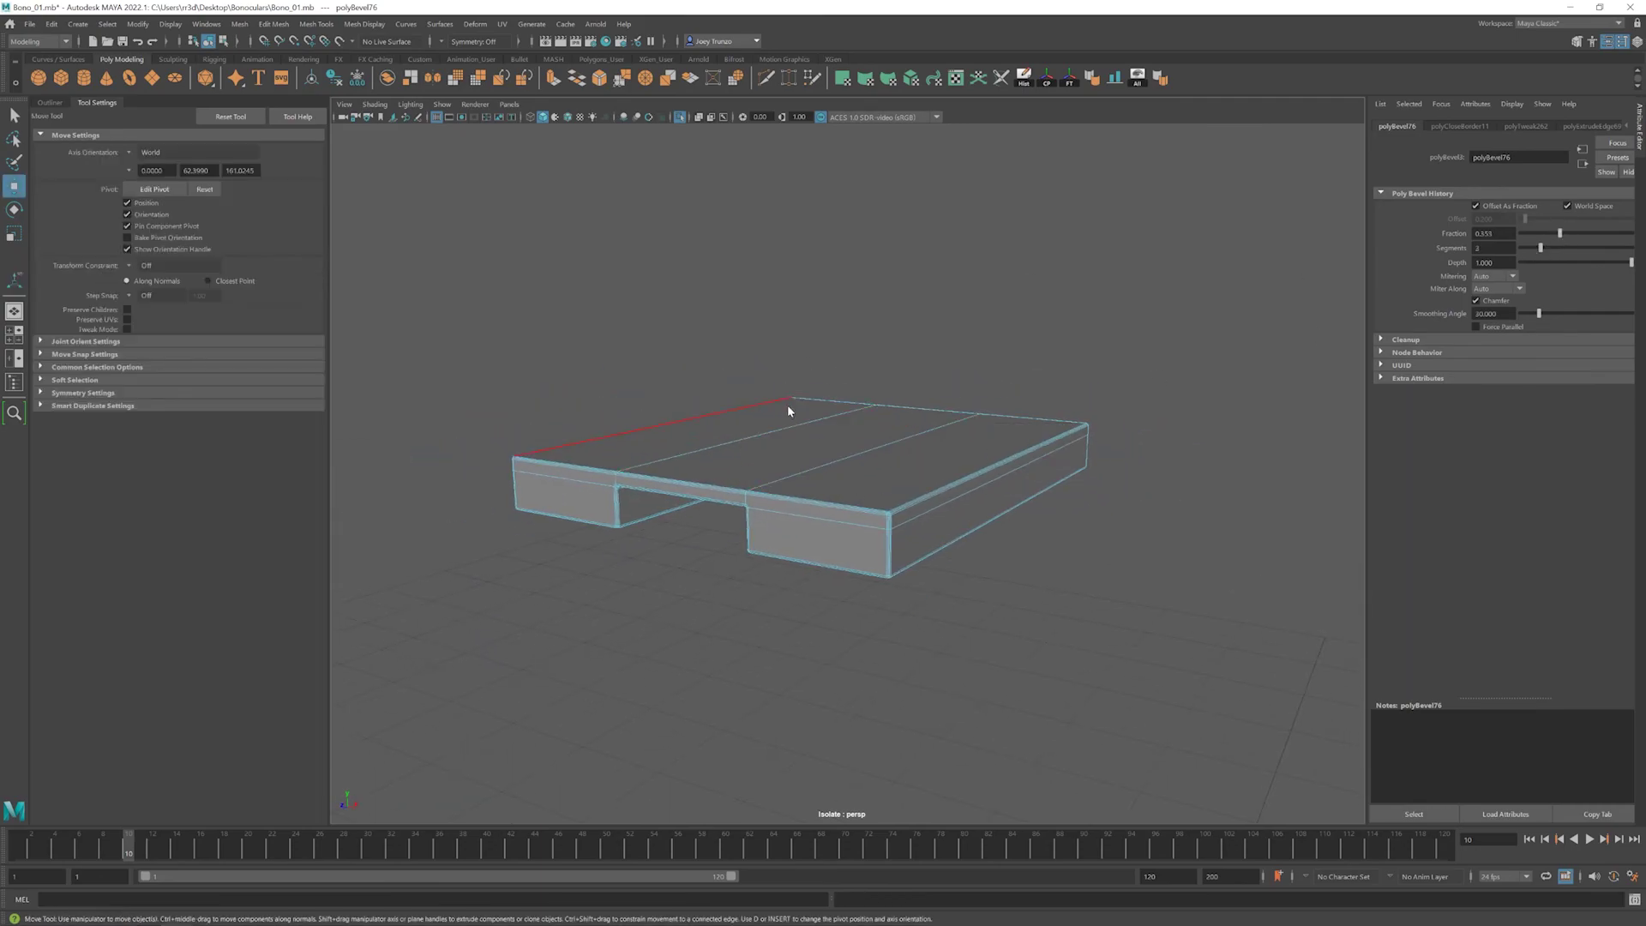
# - Show the whole binocular again and scale the vertices of the plate's centre channel inward toward the knob's shaft
pyautogui.press('F8')
pyautogui.hotkey('ctrl', '1')
pyautogui.press('a')
pyautogui.press('[')
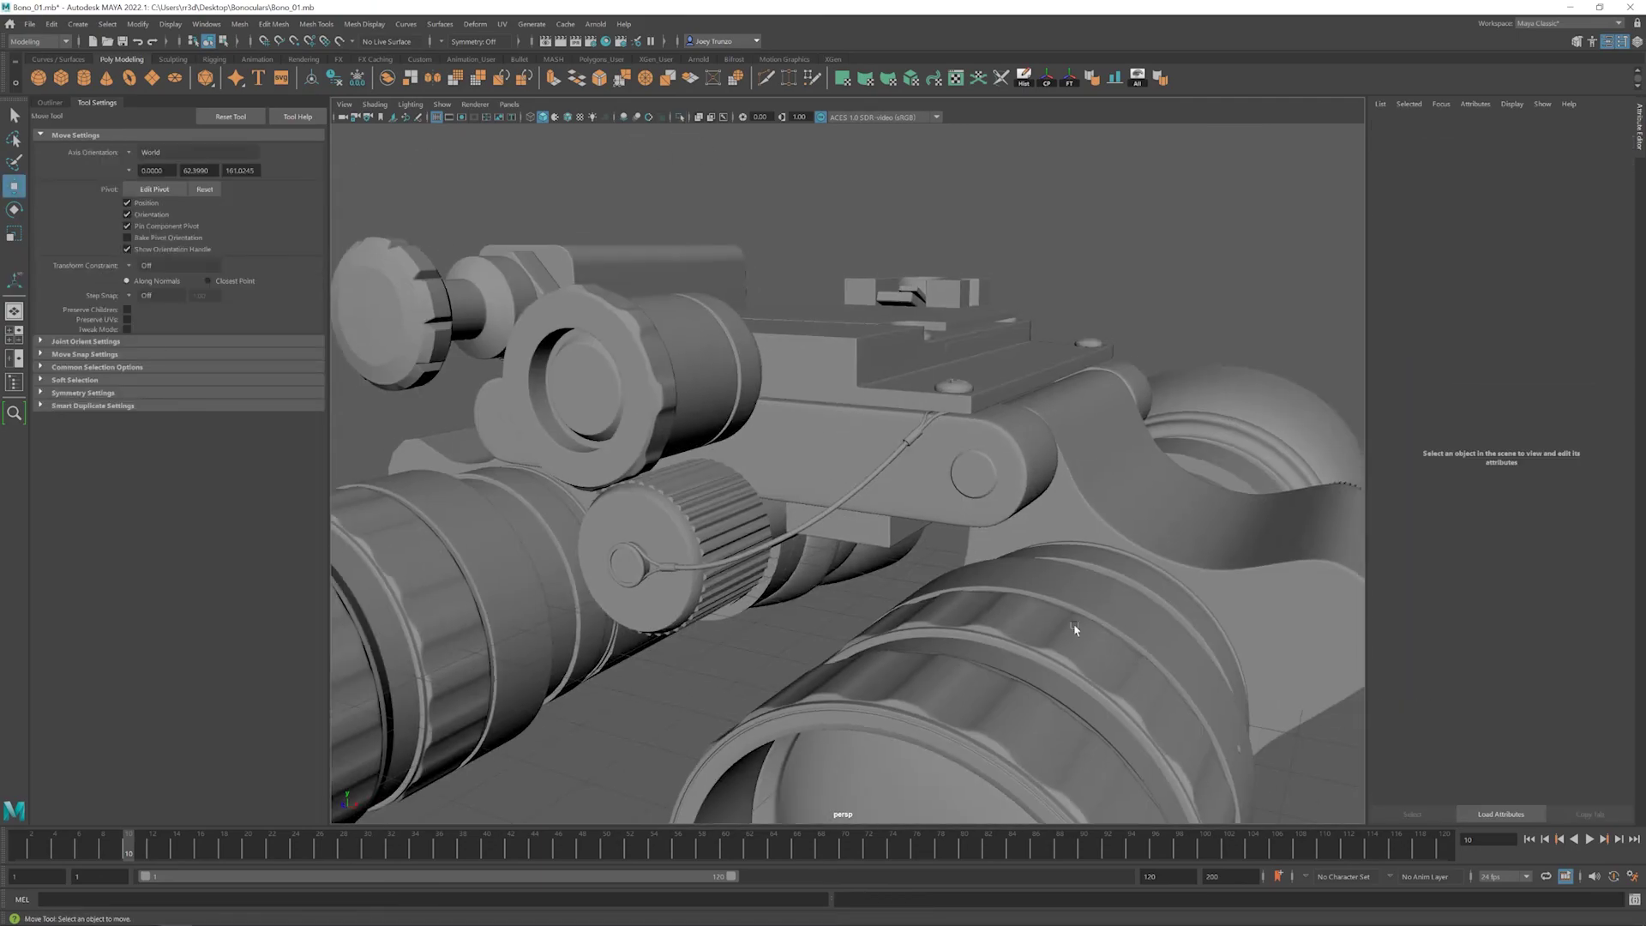
pyautogui.hotkey('ctrl', 'z')
pyautogui.keyDown('alt'); pyautogui.moveTo(1075, 628); pyautogui.dragTo(837, 504); pyautogui.keyUp('alt')
pyautogui.press('F10')
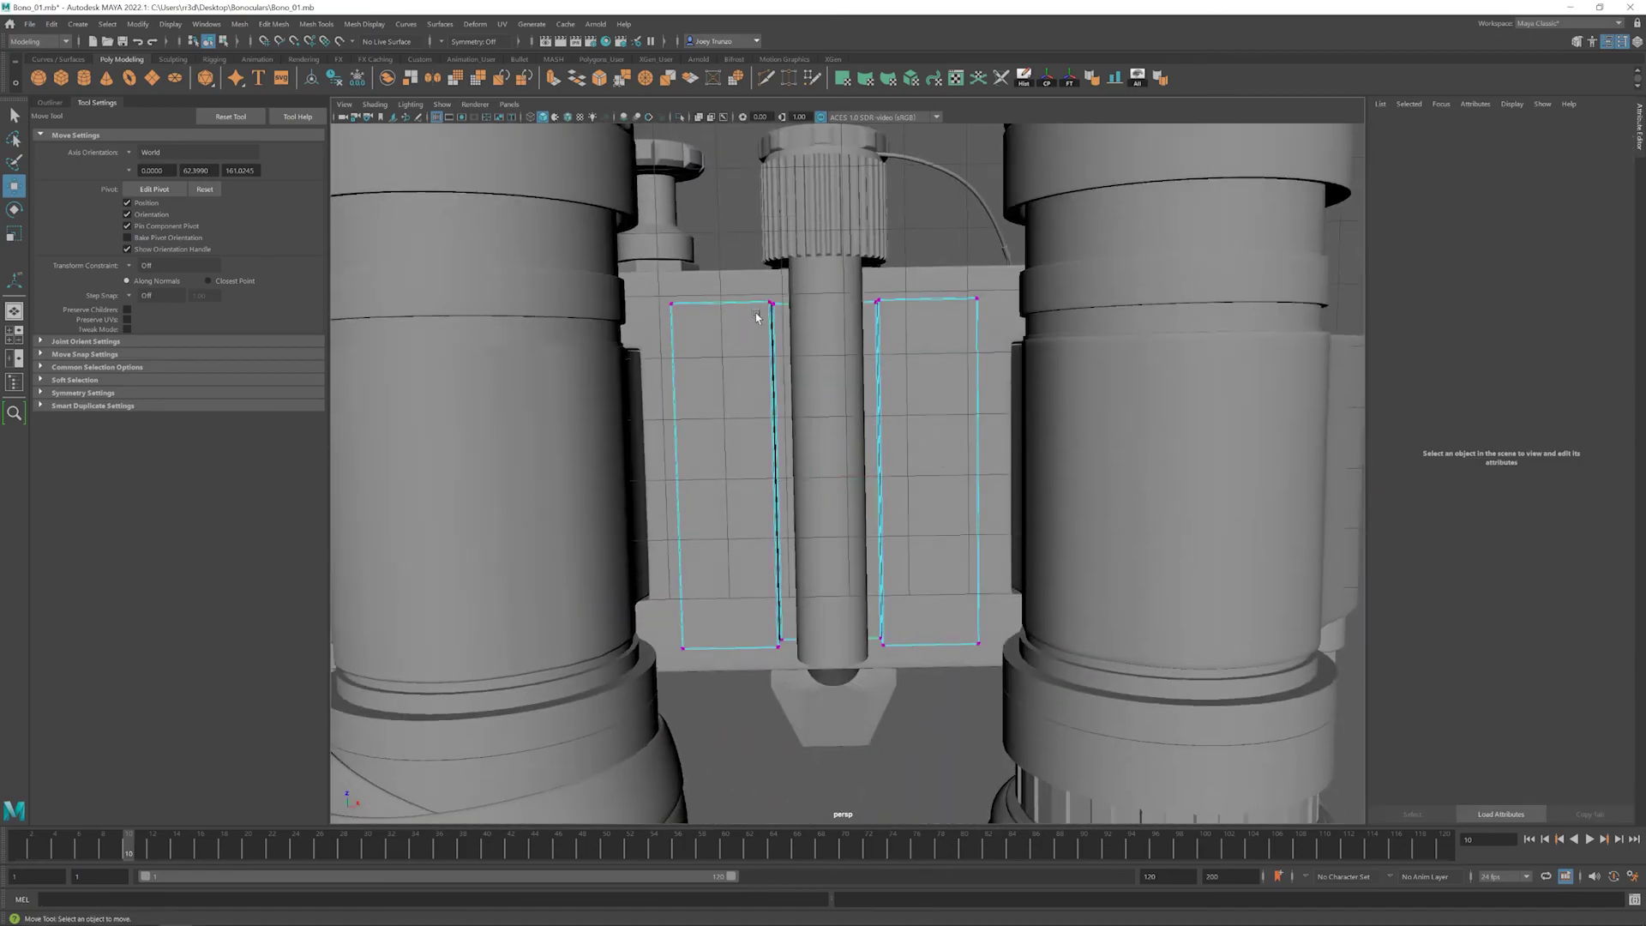
pyautogui.press('r')
pyautogui.scroll(-5, 870, 480)
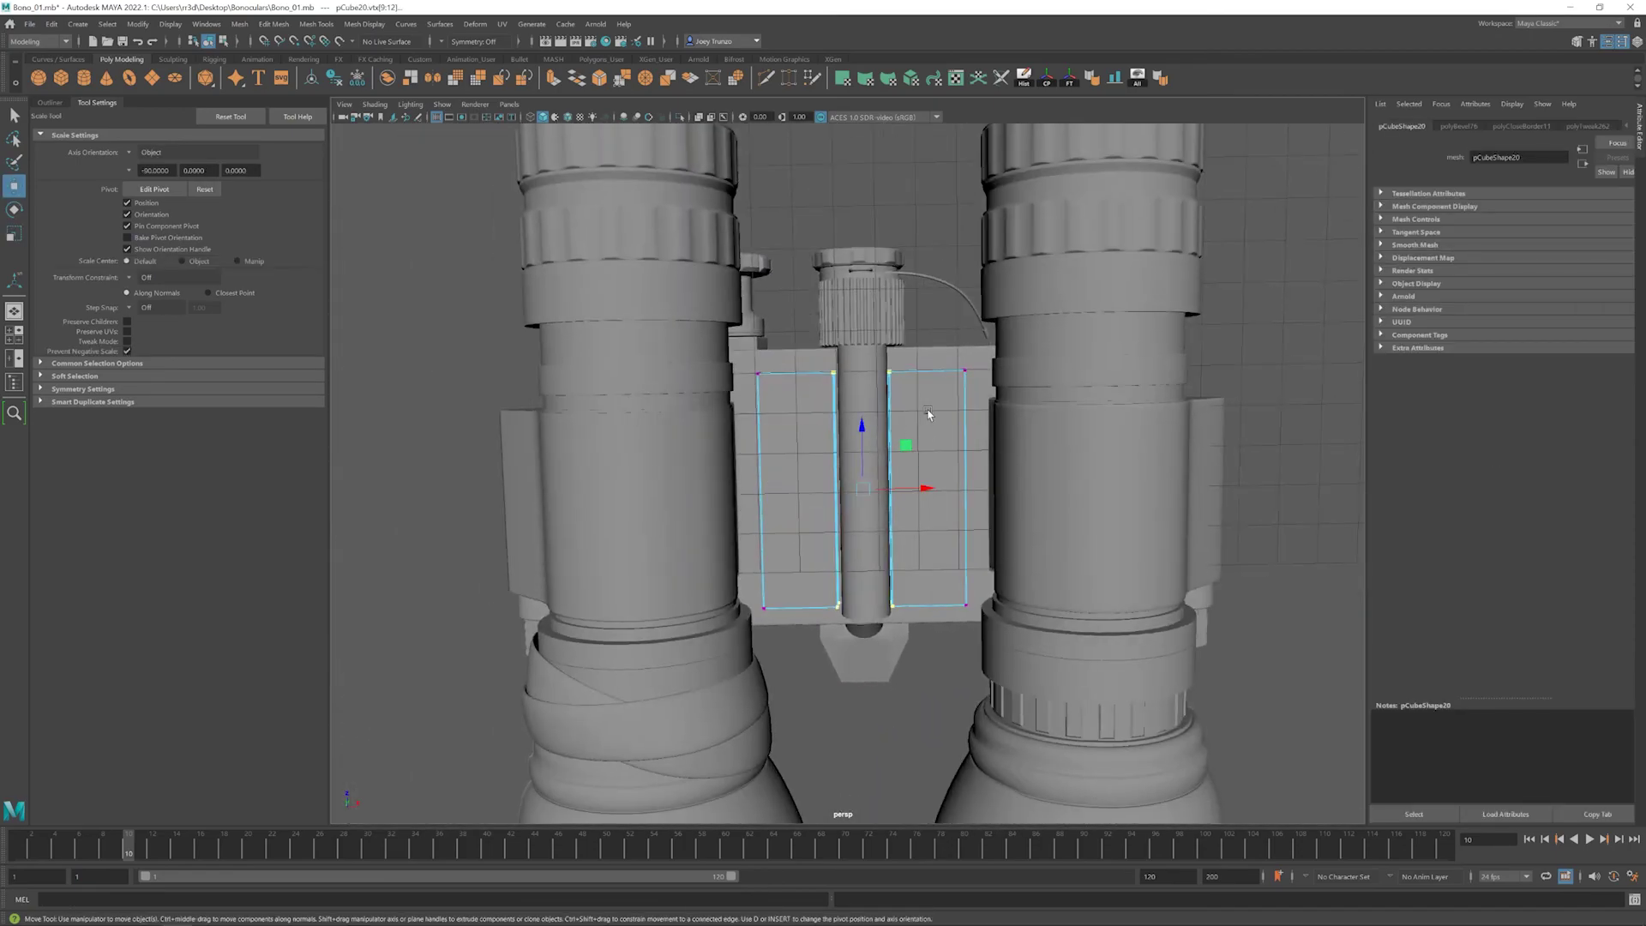
# - Check the ribbed knob's shaft against the plate, then reselect the channel vertices and shift them sideways to line up with it
pyautogui.press('F8')
pyautogui.press('w')
pyautogui.click(882, 312)
pyautogui.keyDown('alt'); pyautogui.moveTo(882, 312); pyautogui.dragTo(900, 445); pyautogui.keyUp('alt')
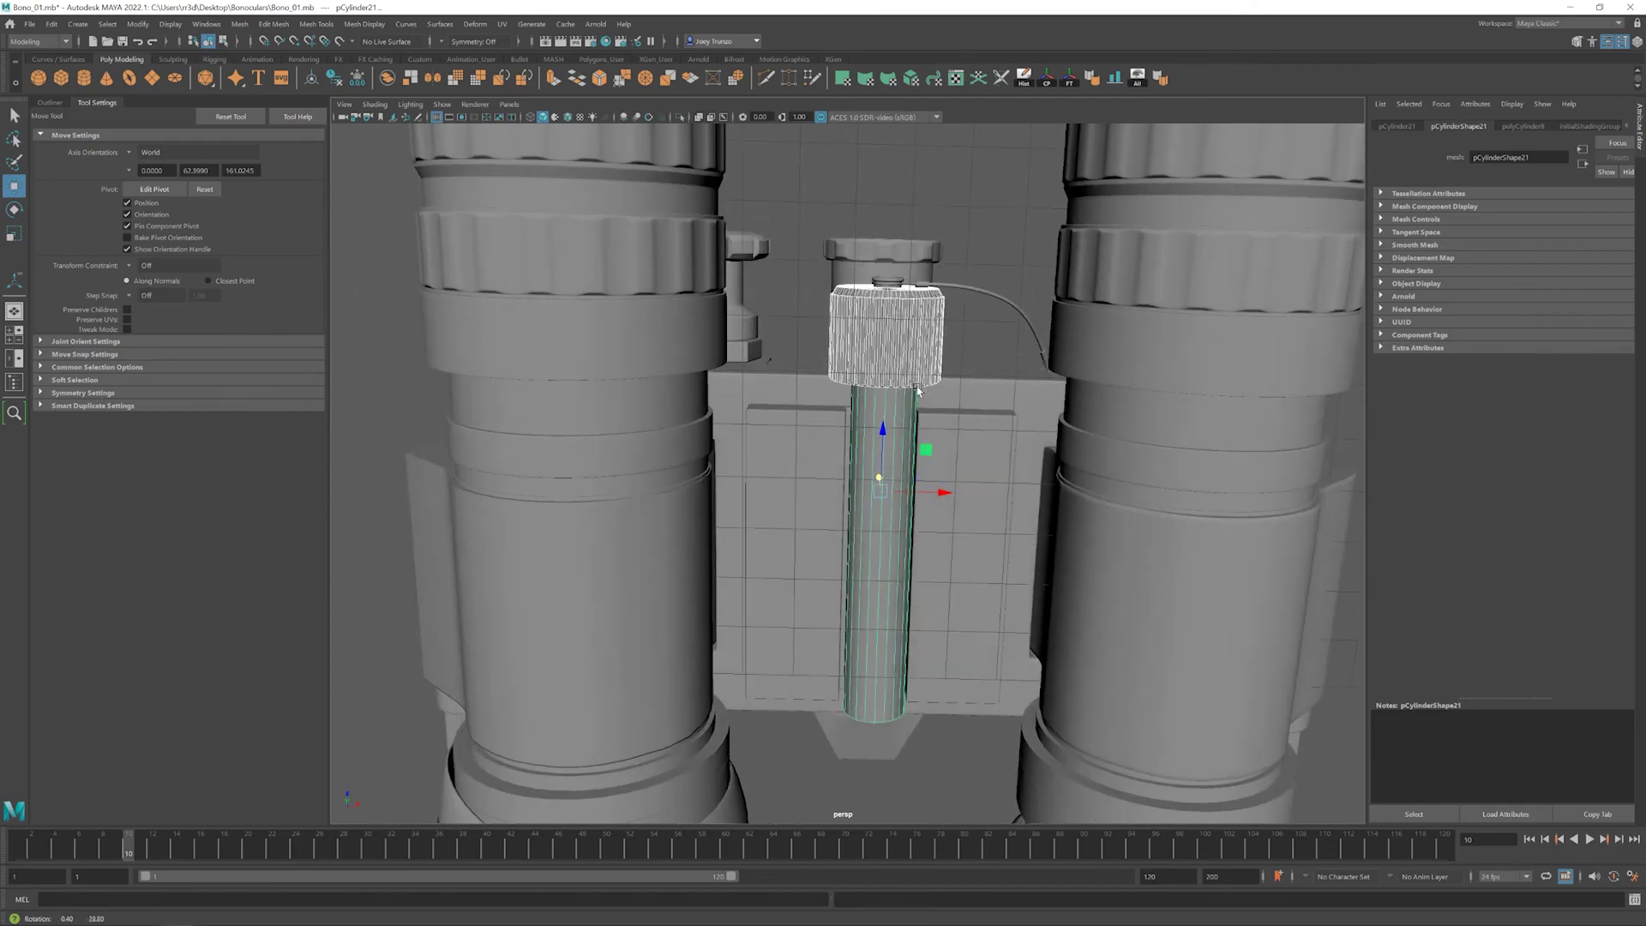
pyautogui.scroll(-3, 904, 459)
pyautogui.click(811, 477)
pyautogui.rightClick(811, 478)
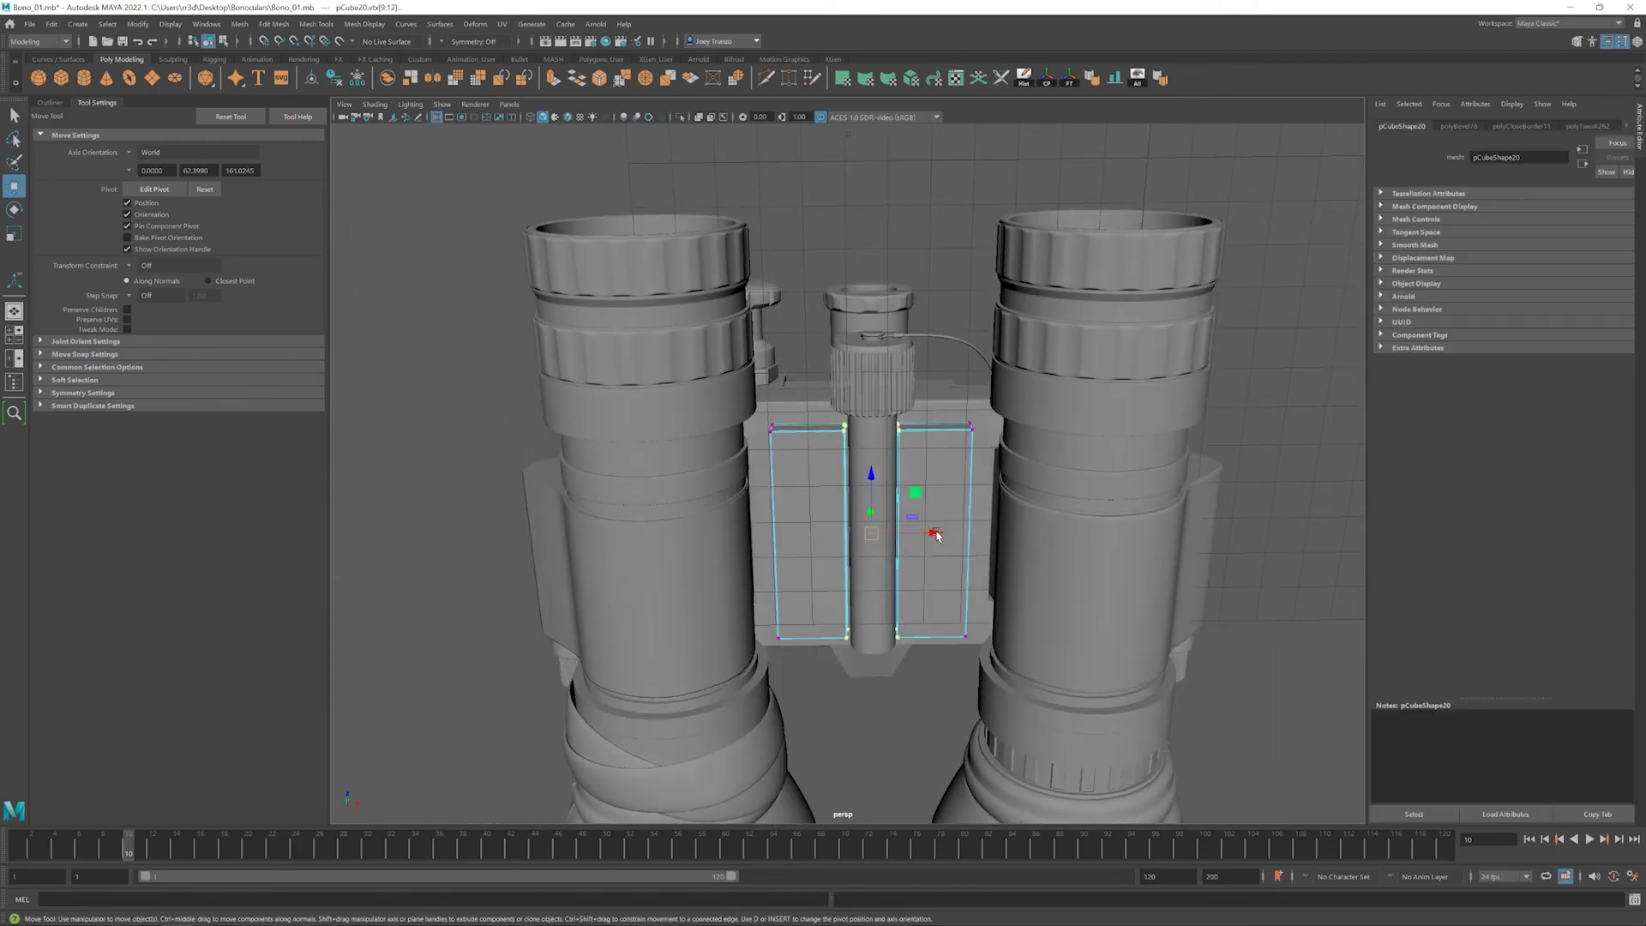
# - Select the lower vertices of the plate's pads and move them vertically to adjust how far they hang below the bridge
pyautogui.scroll(-5, 947, 536)
pyautogui.keyDown('alt'); pyautogui.moveTo(719, 361); pyautogui.dragTo(920, 544); pyautogui.keyUp('alt')
pyautogui.scroll(5, 857, 446)
pyautogui.scroll(-5, 1003, 525)
pyautogui.scroll(4, 966, 504)
pyautogui.click(956, 485)
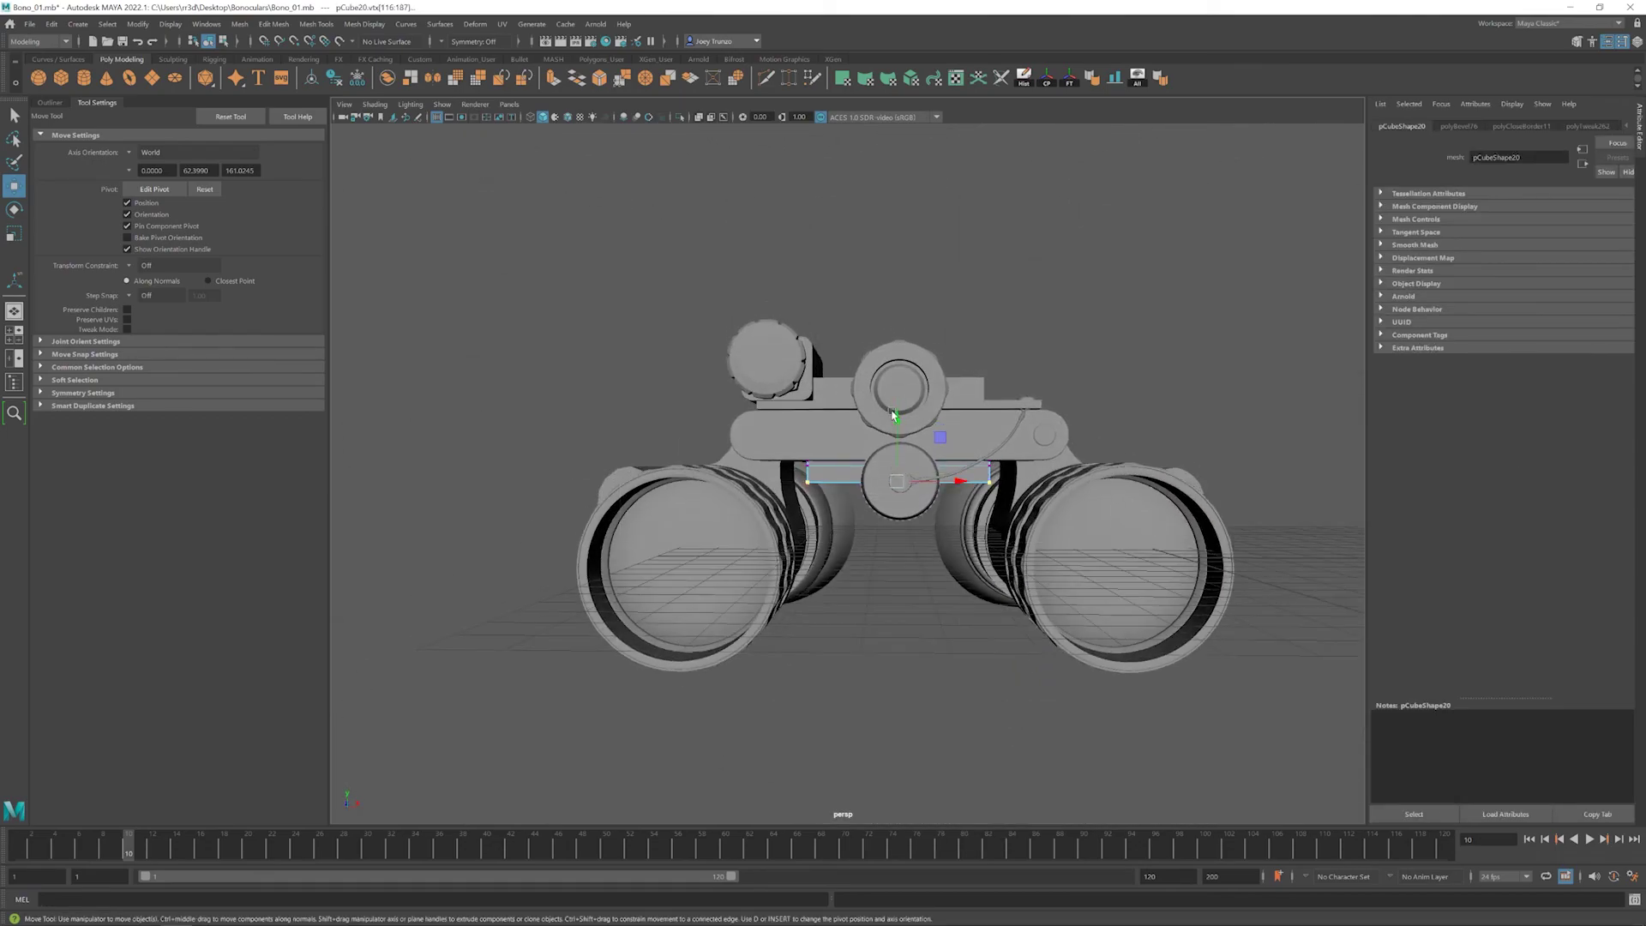
pyautogui.keyDown('alt'); pyautogui.moveTo(906, 429); pyautogui.dragTo(960, 497); pyautogui.keyUp('alt')
pyautogui.scroll(-5, 961, 497)
pyautogui.click(986, 600)
pyautogui.keyDown('alt'); pyautogui.moveTo(986, 601); pyautogui.dragTo(1020, 571); pyautogui.keyUp('alt')
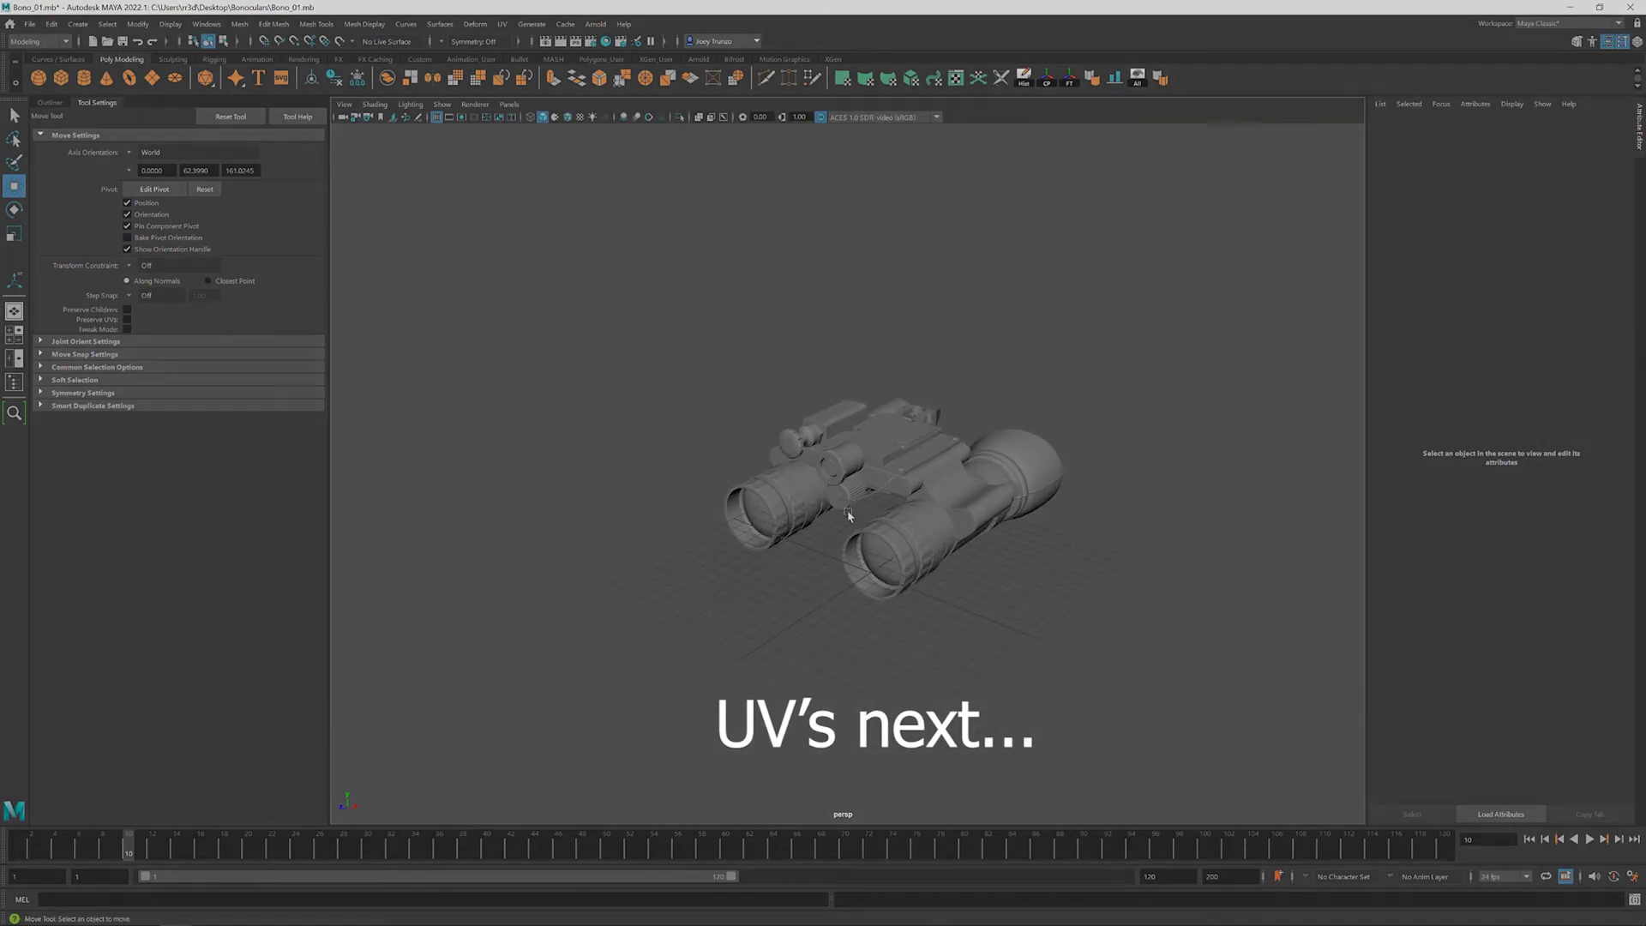
pyautogui.scroll(4, 1020, 571)
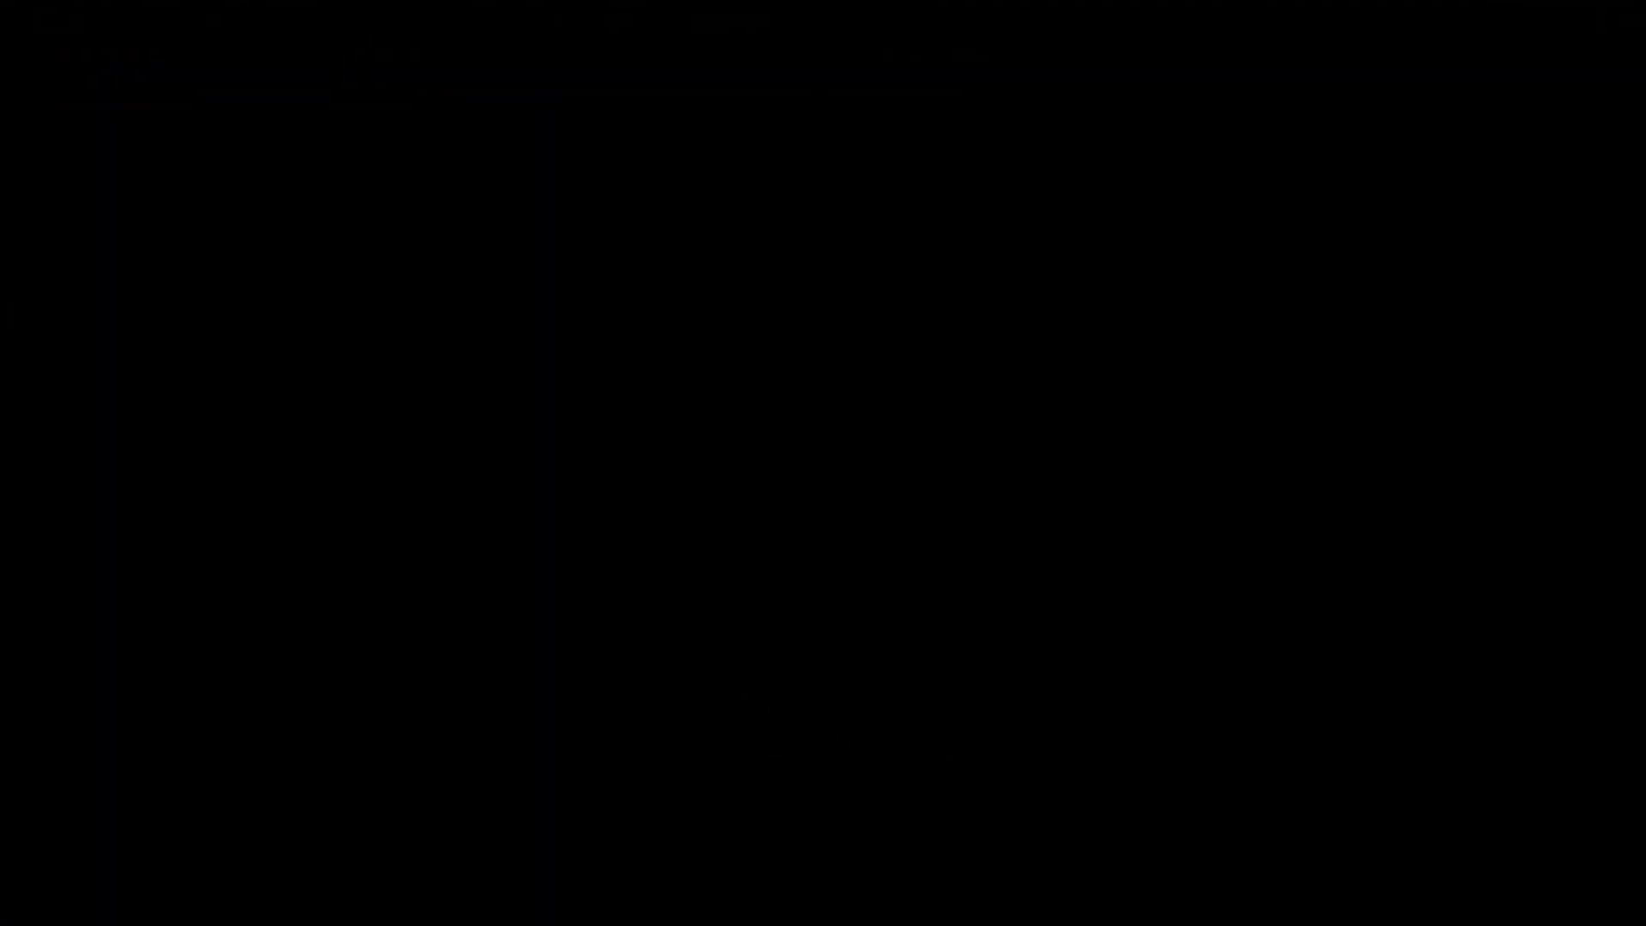